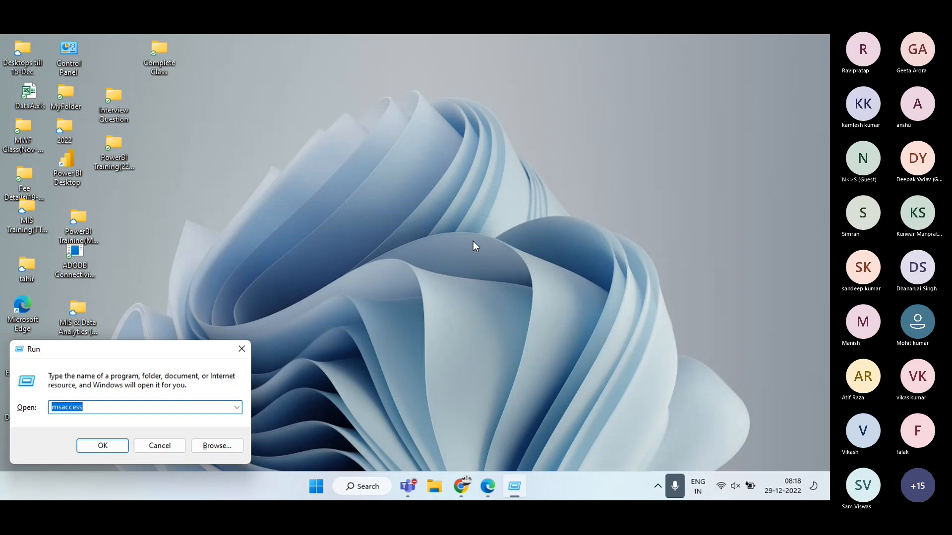
Launch Excel from the Run prompt, create a maximized blank workbook and dismiss the Document Recovery list
{"action": "type", "text": "Excel"}
{"action": "key", "text": "Return"}
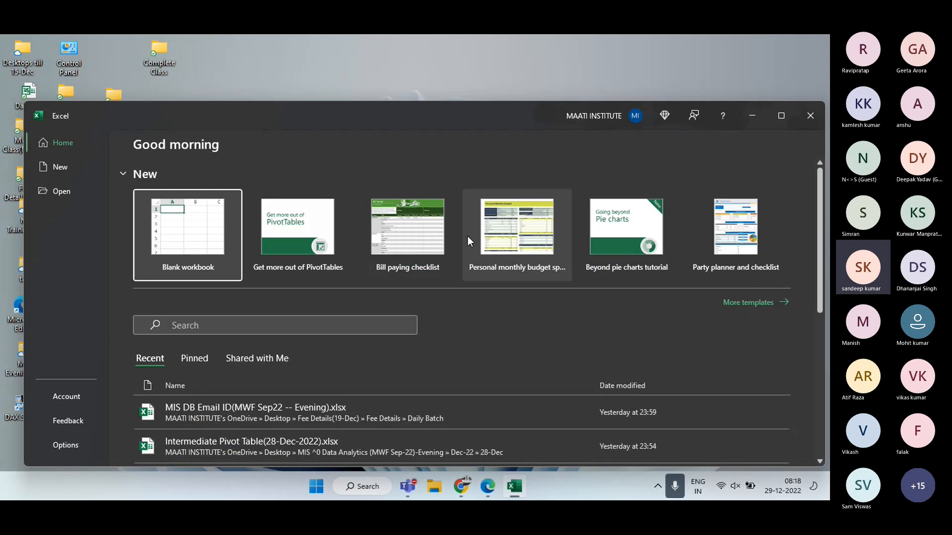
{"action": "left_click", "coordinate": [191, 208]}
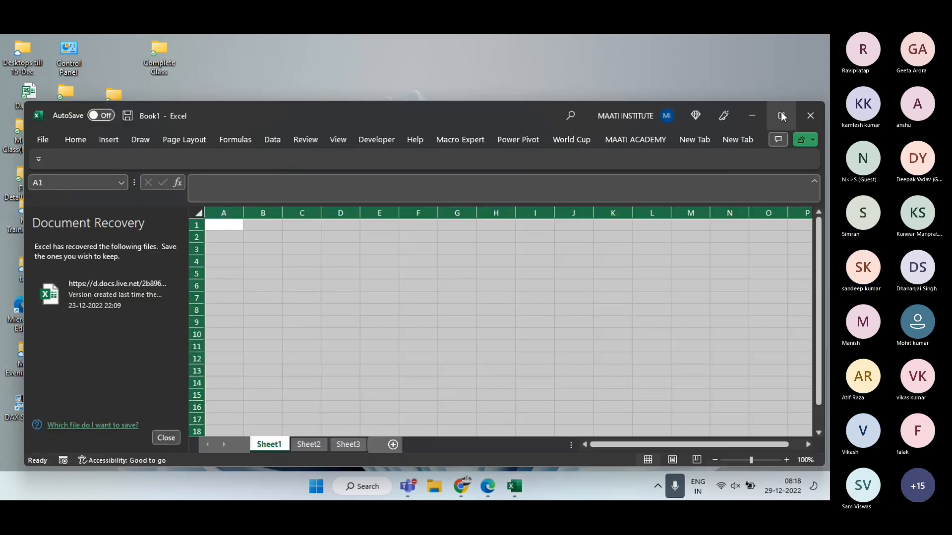
{"action": "left_click", "coordinate": [781, 115]}
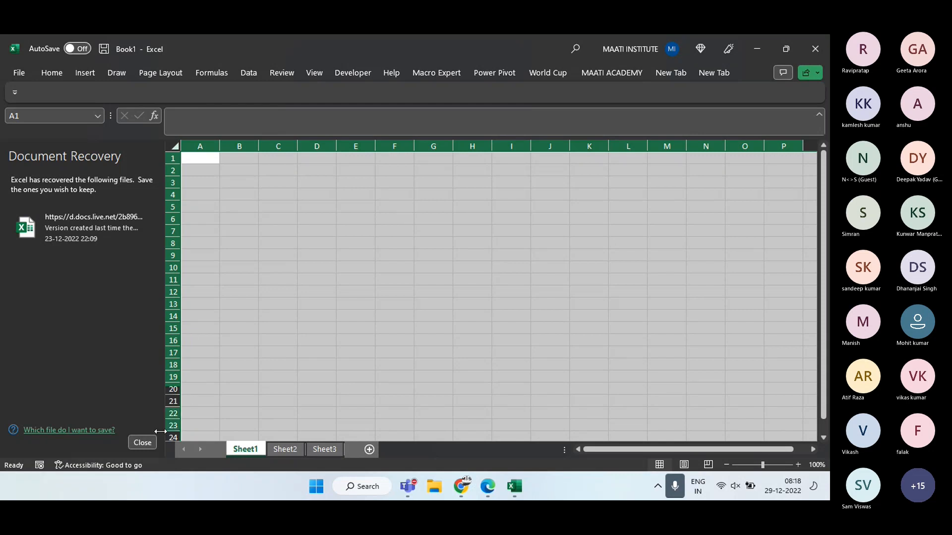
{"action": "left_click", "coordinate": [143, 443]}
{"action": "left_click", "coordinate": [187, 183]}
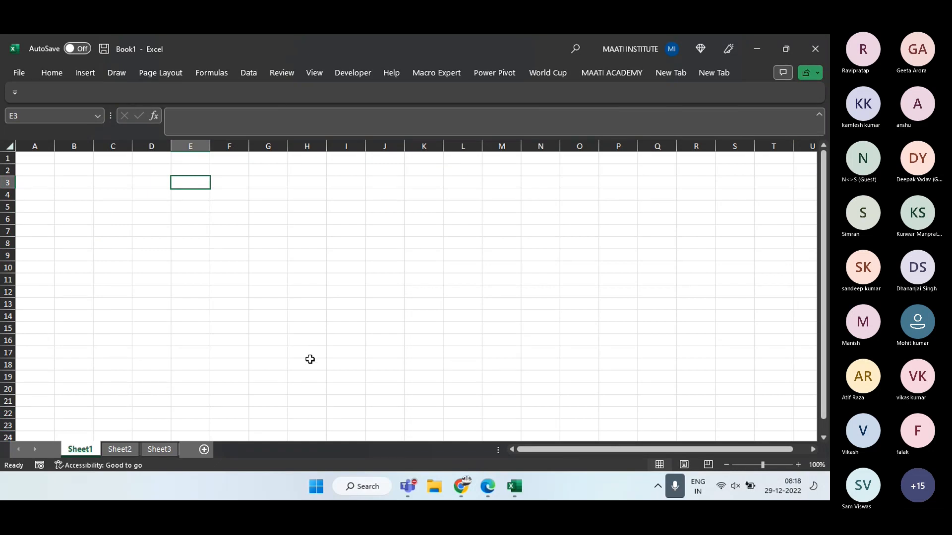
Browse in File Explorer to the Dec-22 folder inside MIS Training(TTS,Nov-22) on the Desktop
{"action": "left_click", "coordinate": [435, 487]}
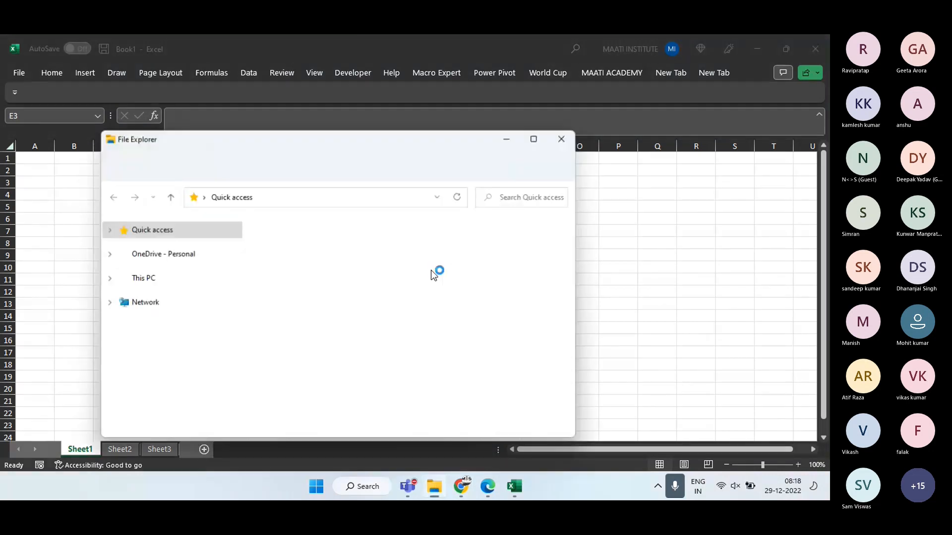
{"action": "left_click", "coordinate": [142, 297]}
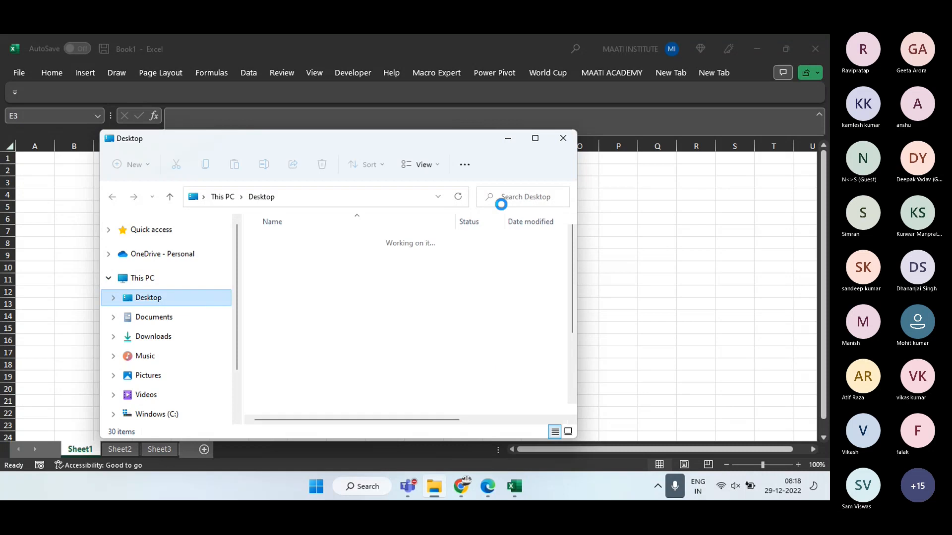
{"action": "left_click", "coordinate": [536, 139]}
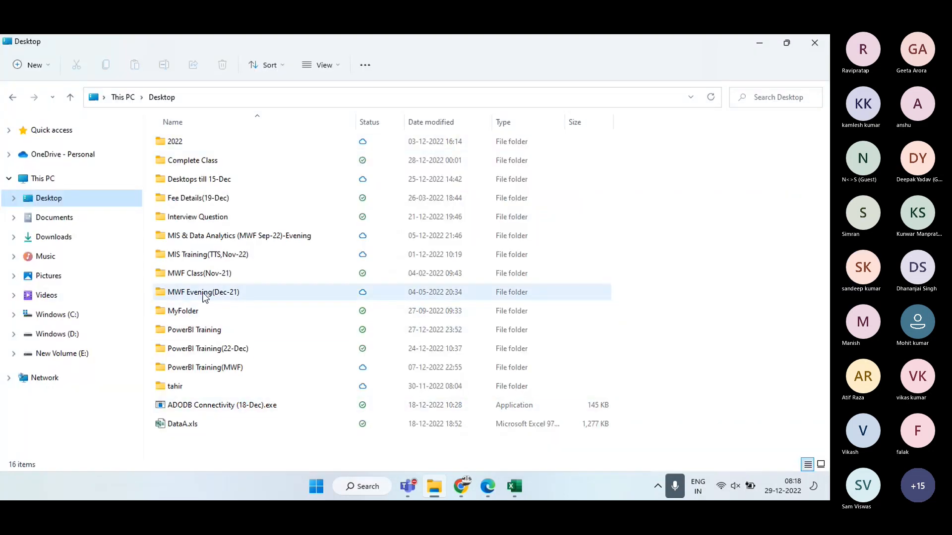
{"action": "double_click", "coordinate": [223, 258]}
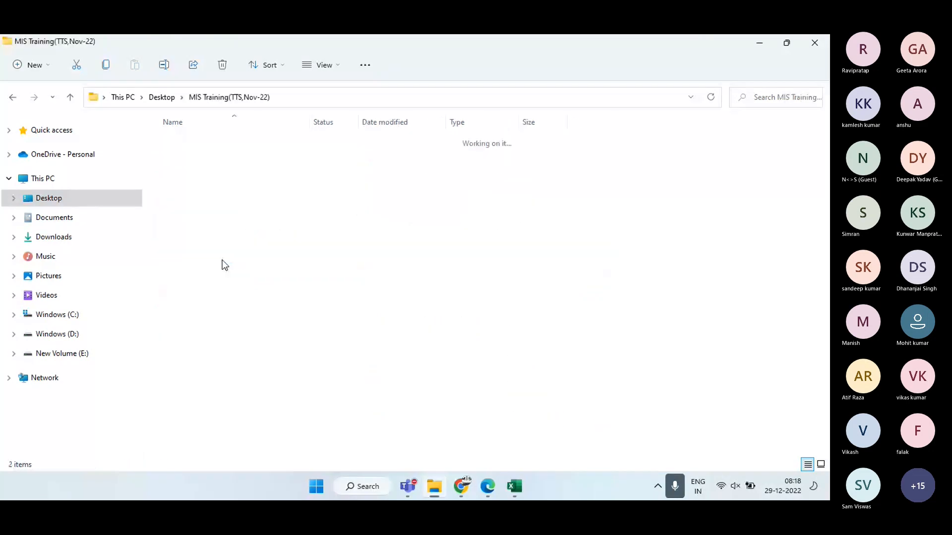
{"action": "left_click", "coordinate": [175, 141]}
{"action": "double_click", "coordinate": [174, 141]}
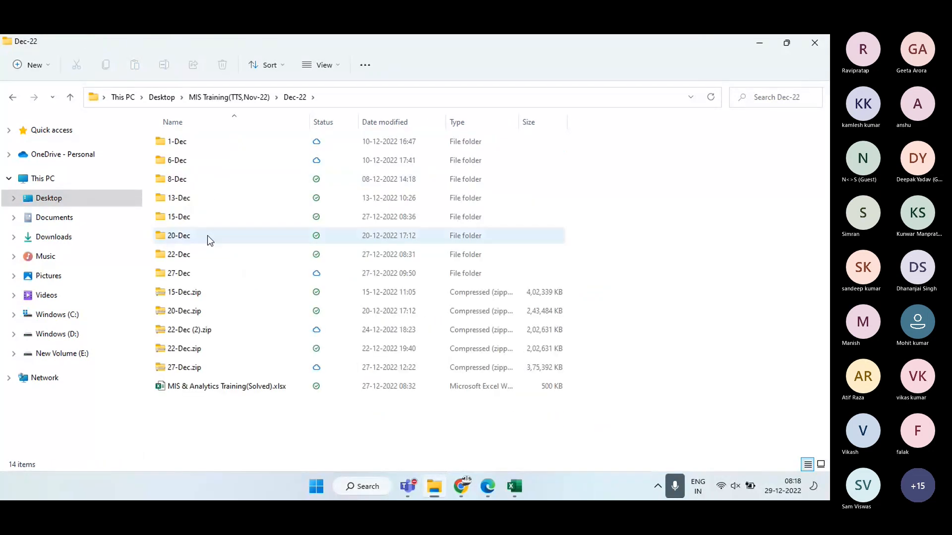
Open the workbook MIS & Analytics Class(27-Dec-2022).xlsm from the 27-Dec folder and dismiss the AutoSave notice
{"action": "left_click", "coordinate": [182, 275]}
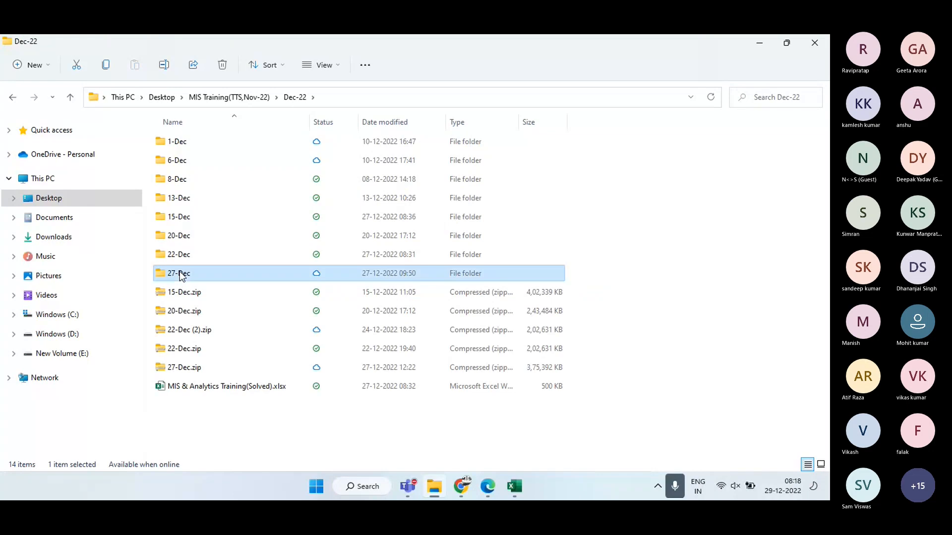
{"action": "double_click", "coordinate": [182, 274]}
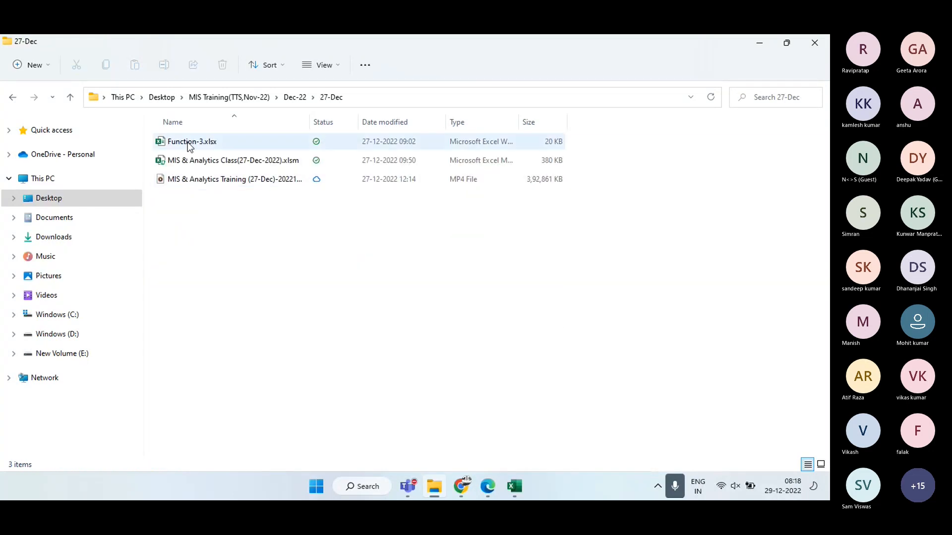
{"action": "left_click", "coordinate": [223, 164]}
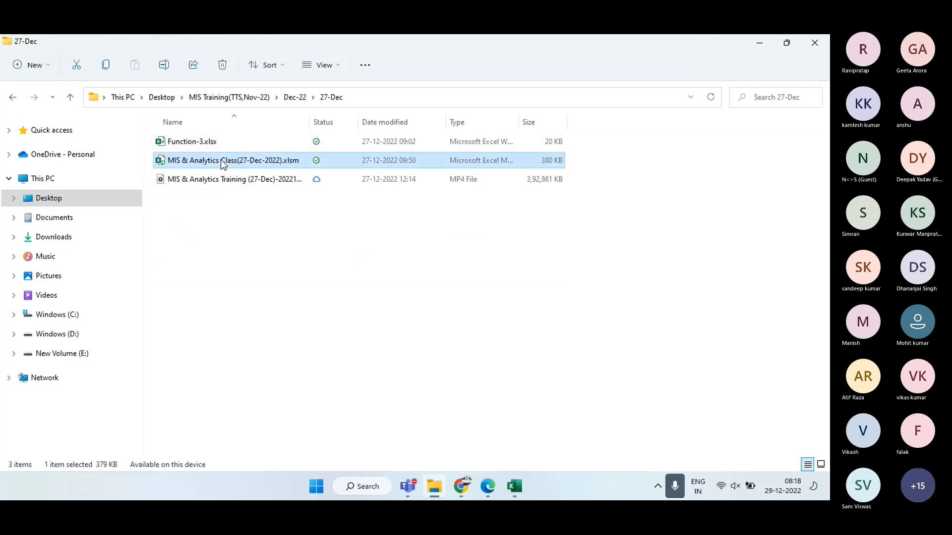
{"action": "key", "text": "alt+Tab"}
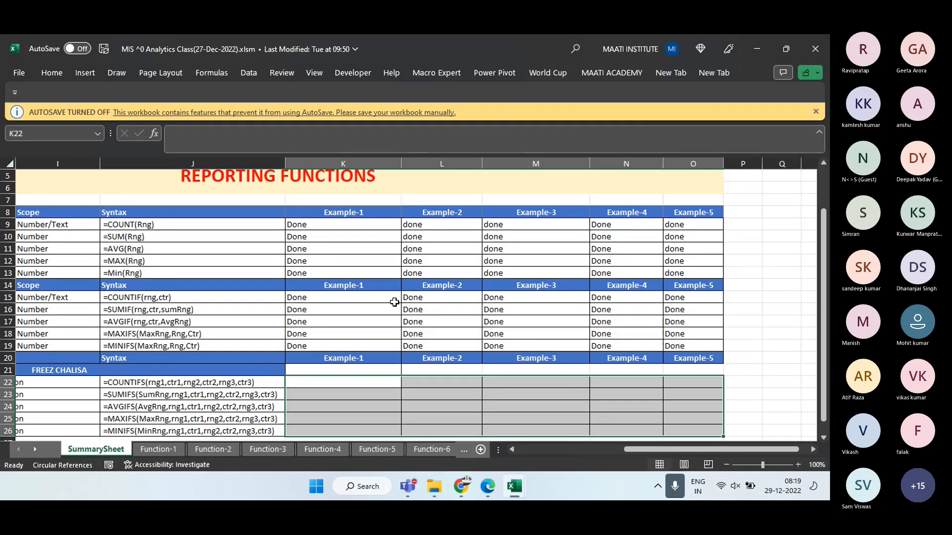
{"action": "left_click", "coordinate": [815, 112]}
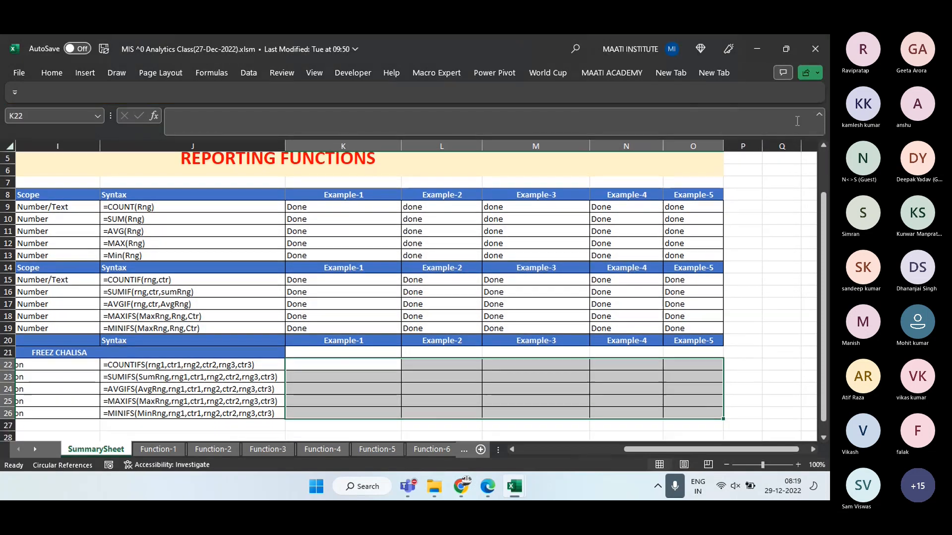
Show the Function-9 sheet and try its month list with Apr, Mar, Feb and Mar again to check the sales figures
{"action": "left_click", "coordinate": [442, 456]}
{"action": "left_click", "coordinate": [444, 450]}
{"action": "left_click", "coordinate": [450, 447]}
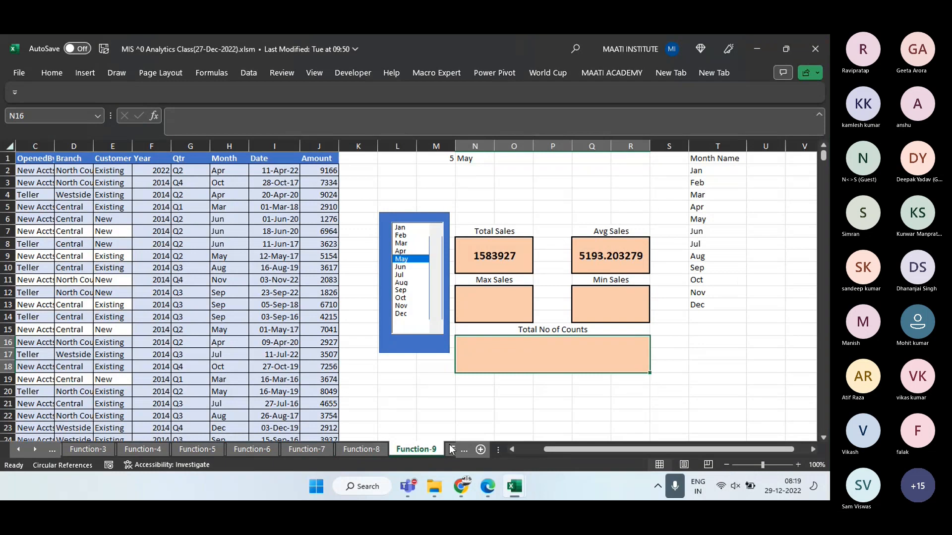
{"action": "left_click", "coordinate": [400, 251]}
{"action": "left_click", "coordinate": [406, 243]}
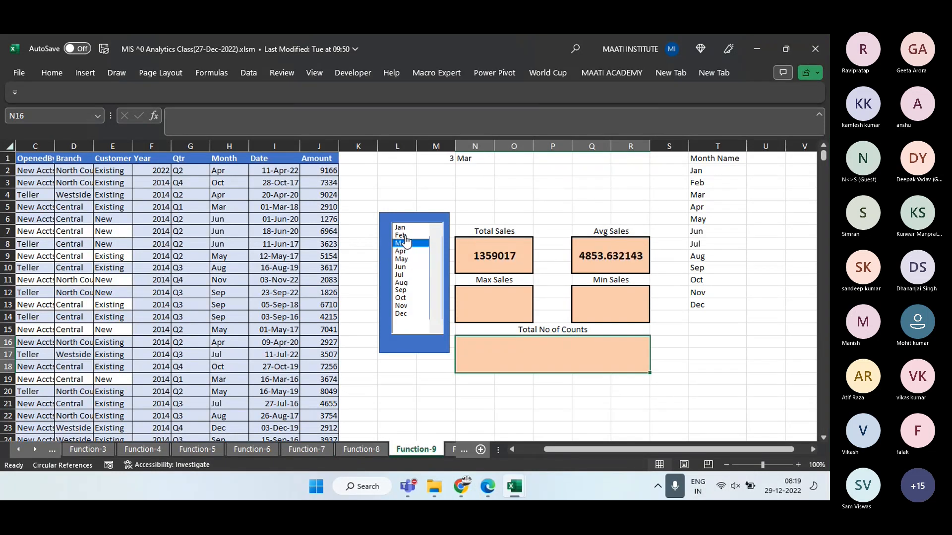
{"action": "left_click", "coordinate": [402, 235]}
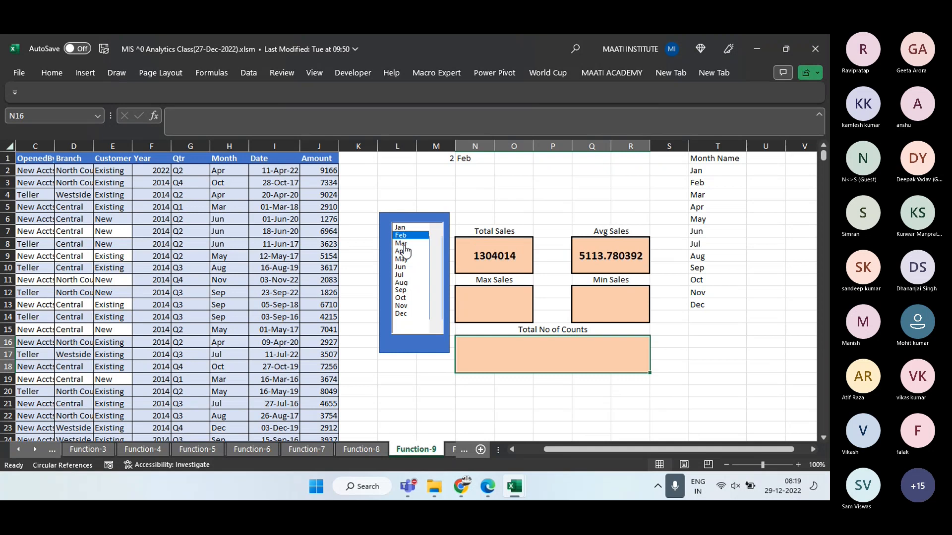
{"action": "left_click", "coordinate": [405, 245]}
Review the wildcard questions on the Function-8 sheet and the IRA Total Amount and Avg Amount cells on Function-7
{"action": "left_click", "coordinate": [363, 449]}
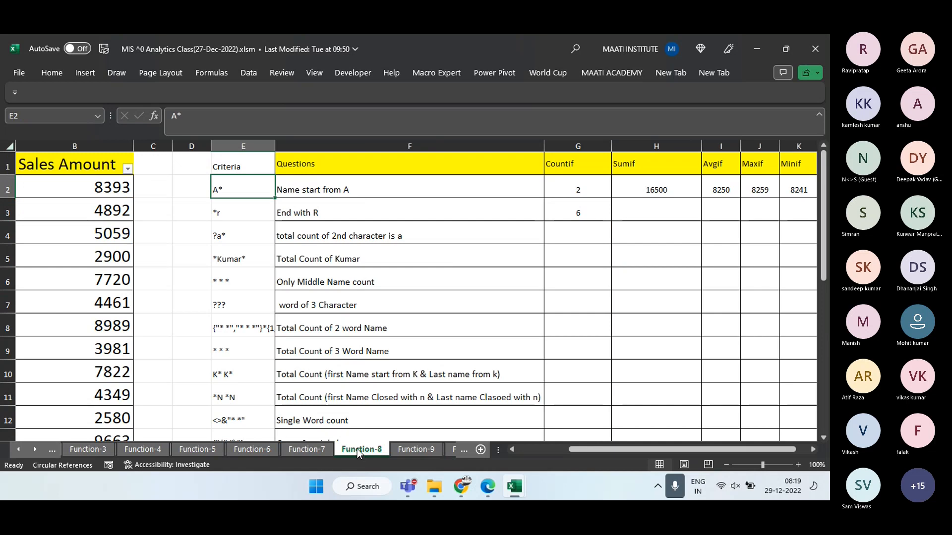
{"action": "left_click", "coordinate": [315, 447]}
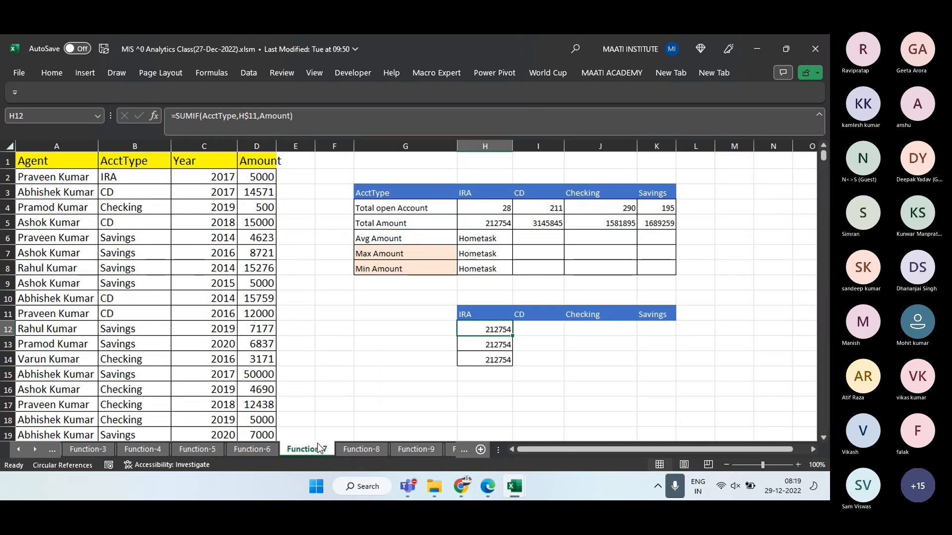
{"action": "left_click", "coordinate": [500, 224]}
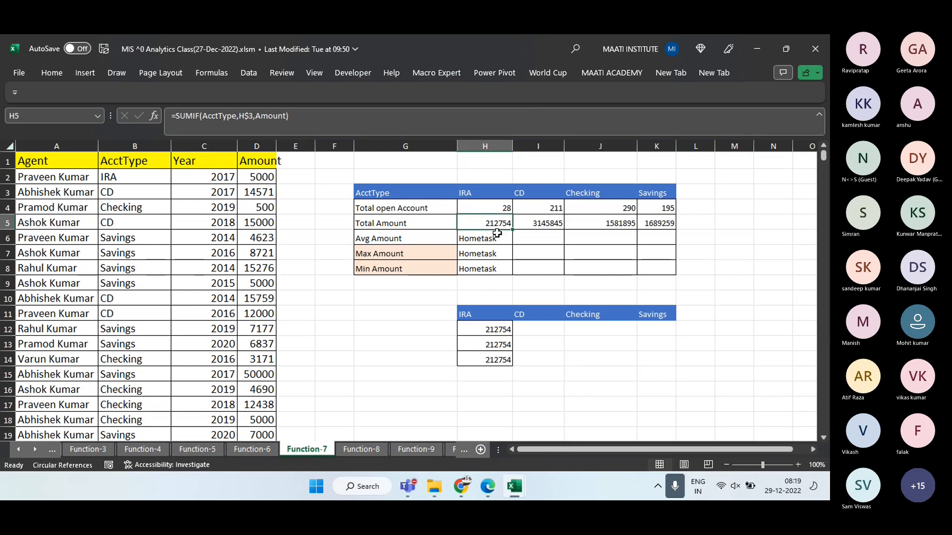
{"action": "left_click", "coordinate": [490, 243]}
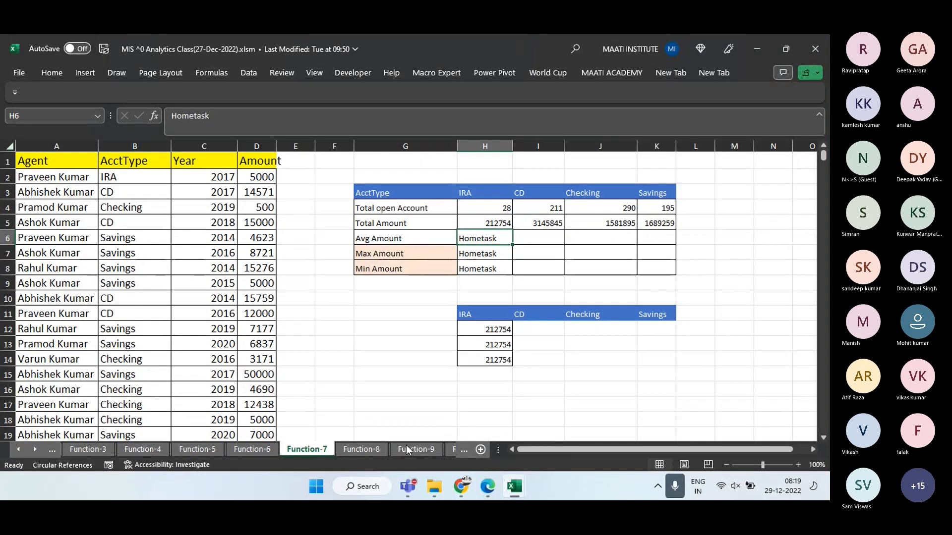
Show the Function-10 sheet and examine the empty cells of the agent table, including its COUNTIF column I4:I11
{"action": "left_click", "coordinate": [448, 449]}
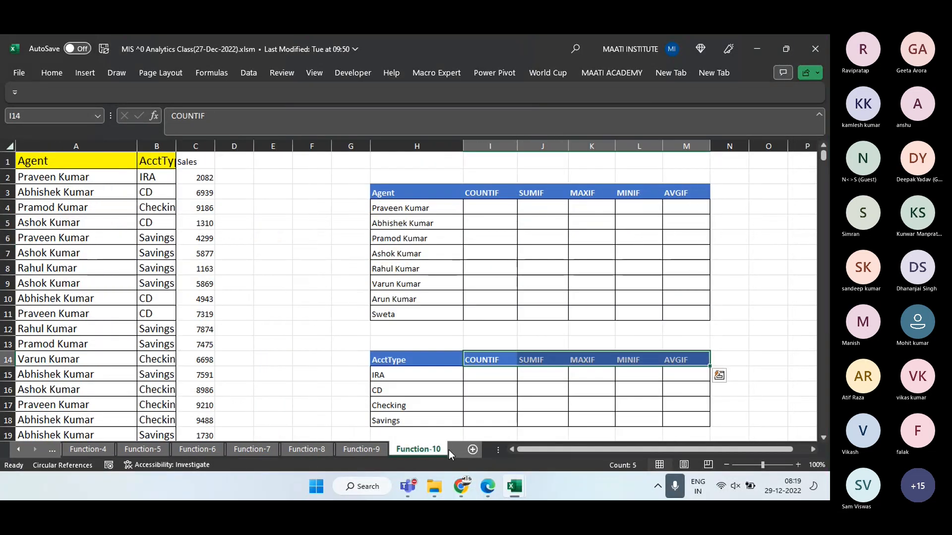
{"action": "left_click", "coordinate": [489, 210]}
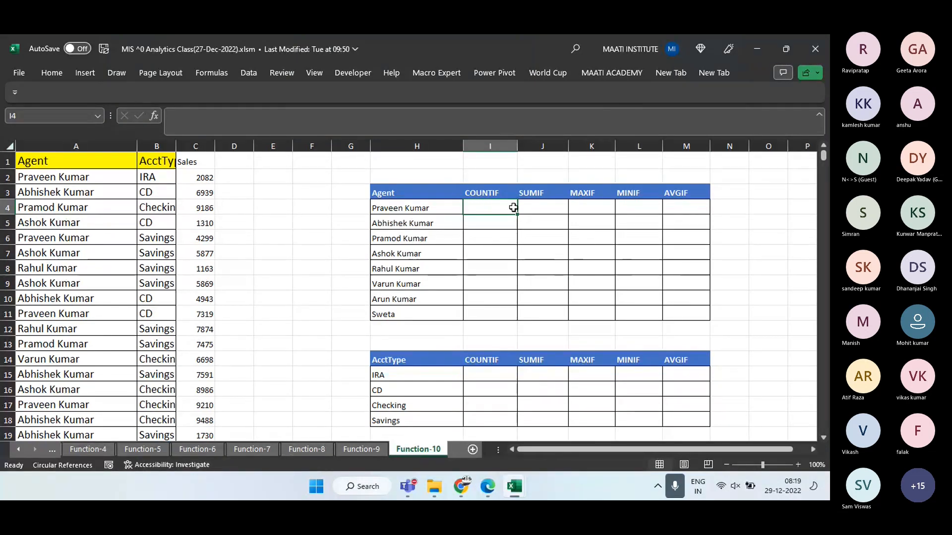
{"action": "left_click_drag", "start_coordinate": [512, 206], "coordinate": [676, 210]}
{"action": "left_click", "coordinate": [483, 239]}
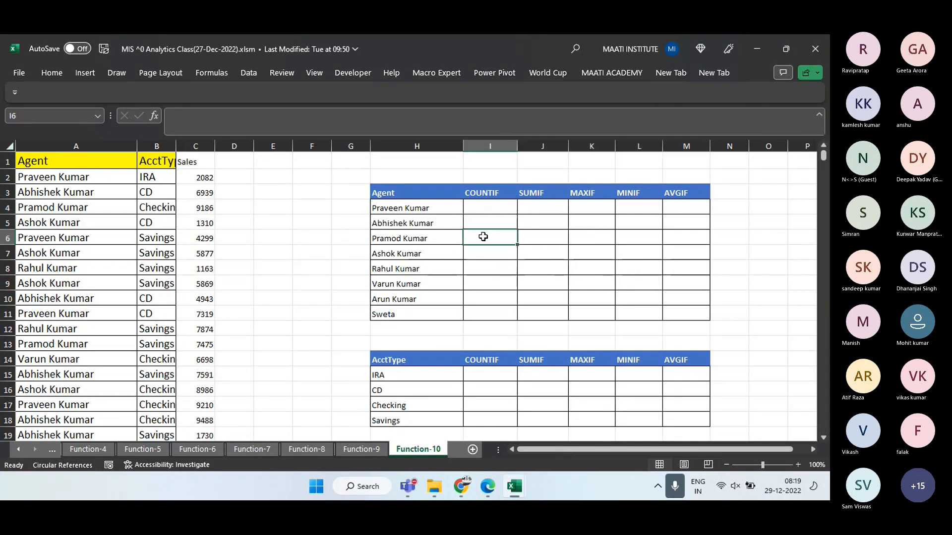
{"action": "left_click_drag", "start_coordinate": [486, 206], "coordinate": [497, 310]}
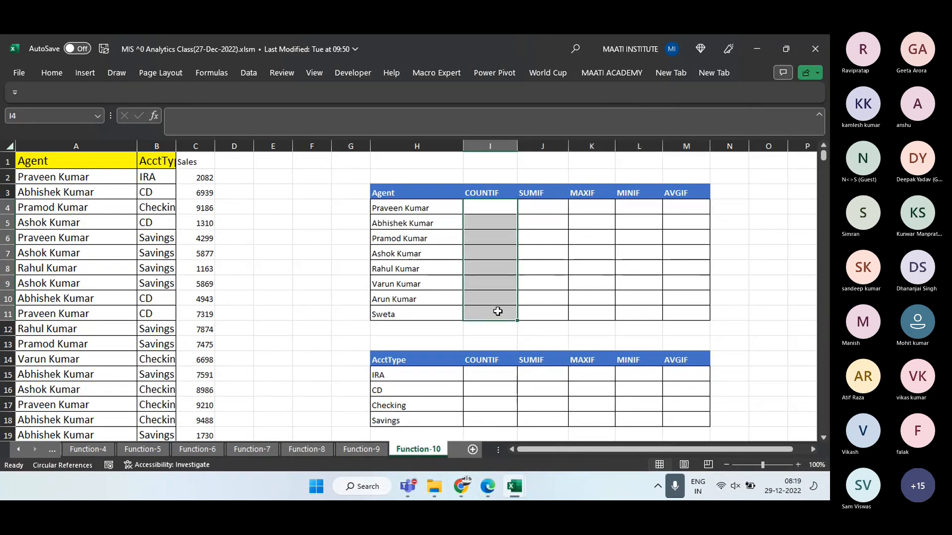
Go back through Function-8 to the Function-7 sheet and highlight the summary labels from Total open Account to Min Amount
{"action": "left_click", "coordinate": [294, 449]}
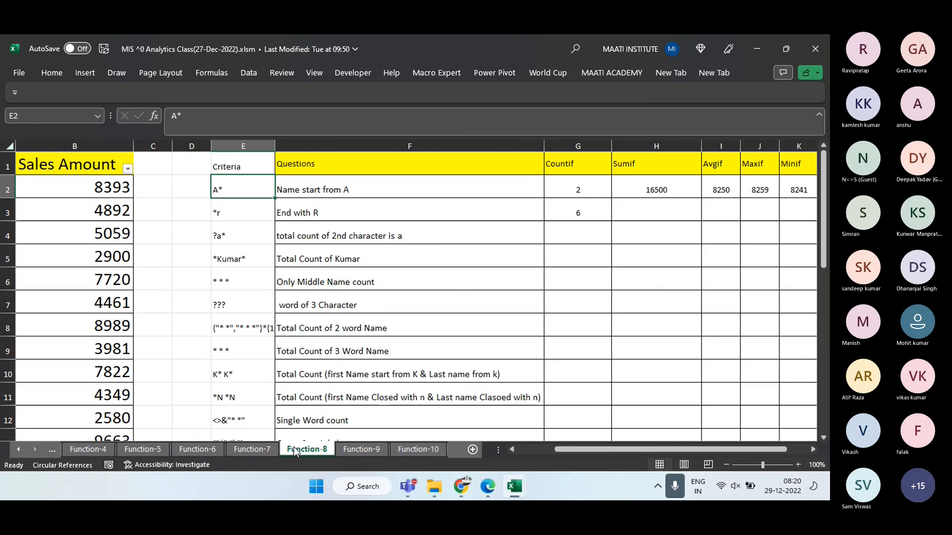
{"action": "left_click", "coordinate": [251, 449]}
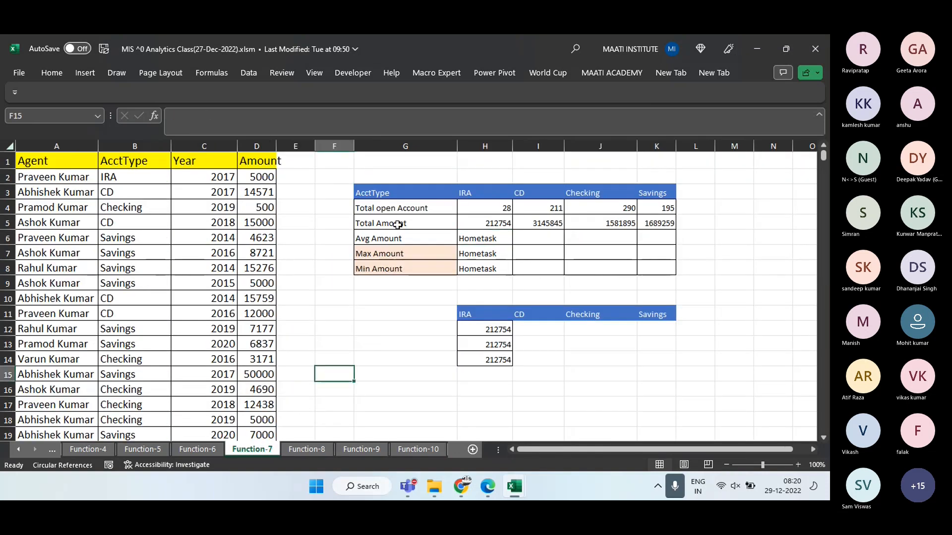
{"action": "left_click_drag", "start_coordinate": [390, 207], "coordinate": [389, 267]}
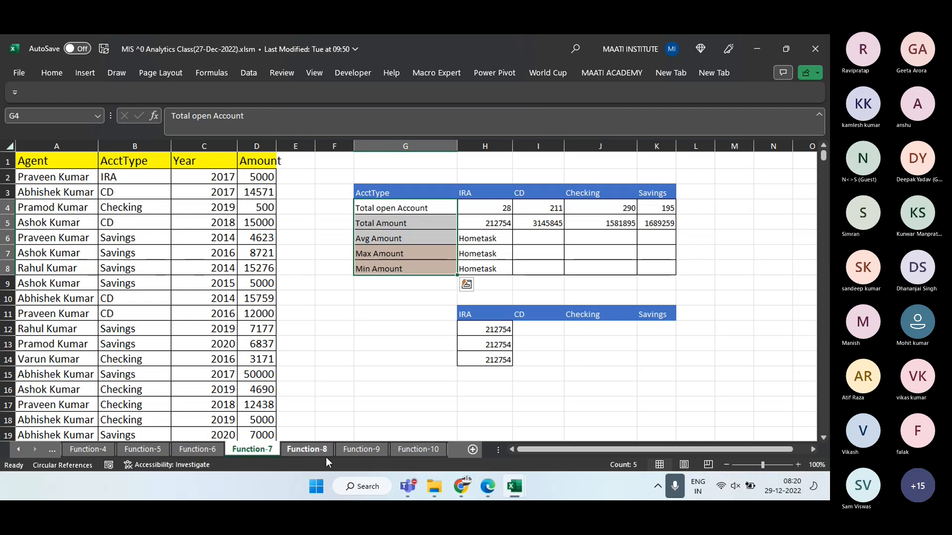
Return to the Function-10 sheet and compare the agent names with the COUNTIF to AVGIF column headings
{"action": "left_click", "coordinate": [415, 448]}
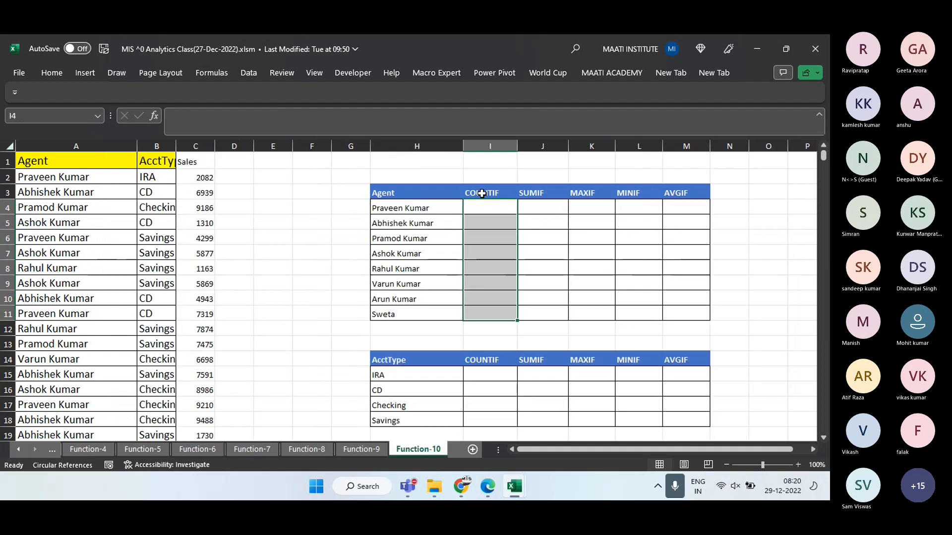
{"action": "left_click", "coordinate": [481, 194]}
{"action": "left_click", "coordinate": [386, 209]}
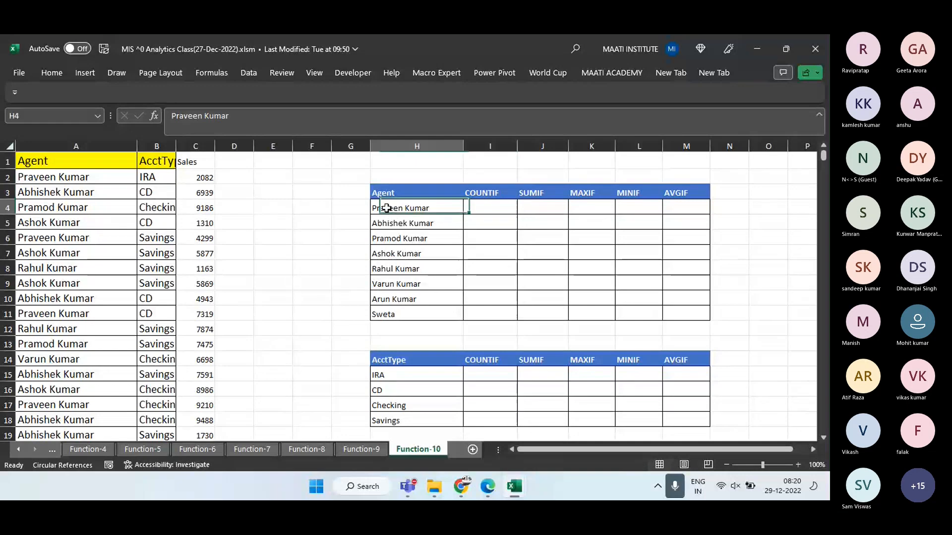
{"action": "left_click_drag", "start_coordinate": [386, 208], "coordinate": [626, 221]}
{"action": "left_click_drag", "start_coordinate": [490, 193], "coordinate": [692, 325]}
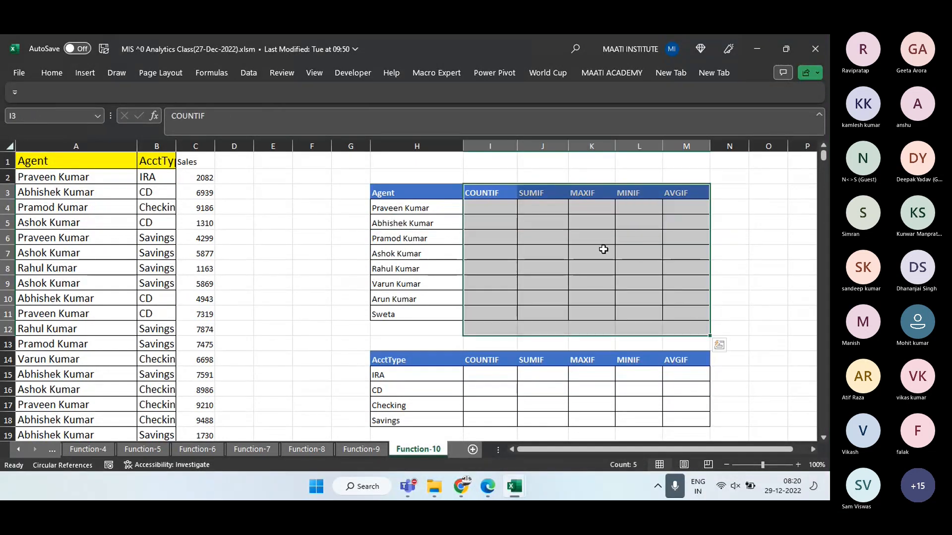
{"action": "left_click", "coordinate": [603, 249]}
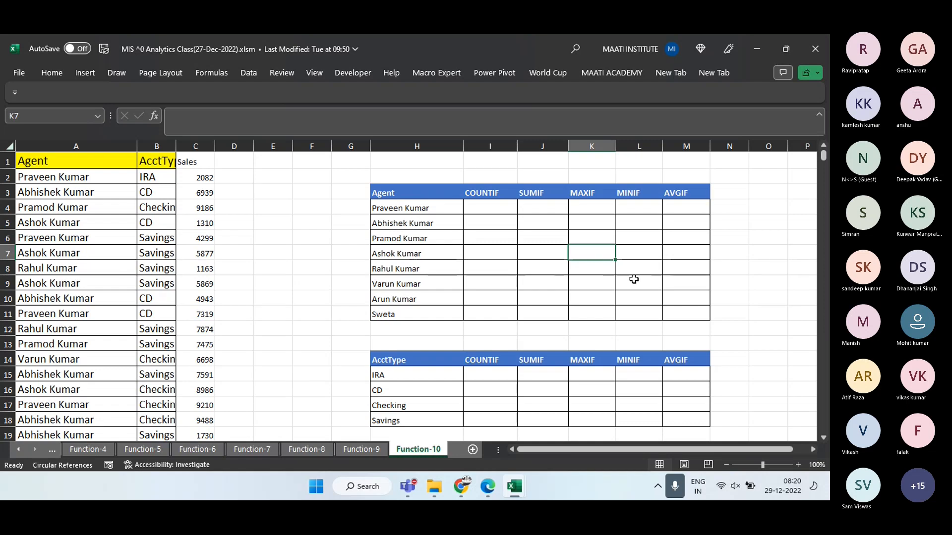
Enter =COUNTIF(Agent,H4) in the COUNTIF cell I4 of the agent table
{"action": "left_click", "coordinate": [478, 207]}
{"action": "type", "text": "=COUNTIF(AG"}
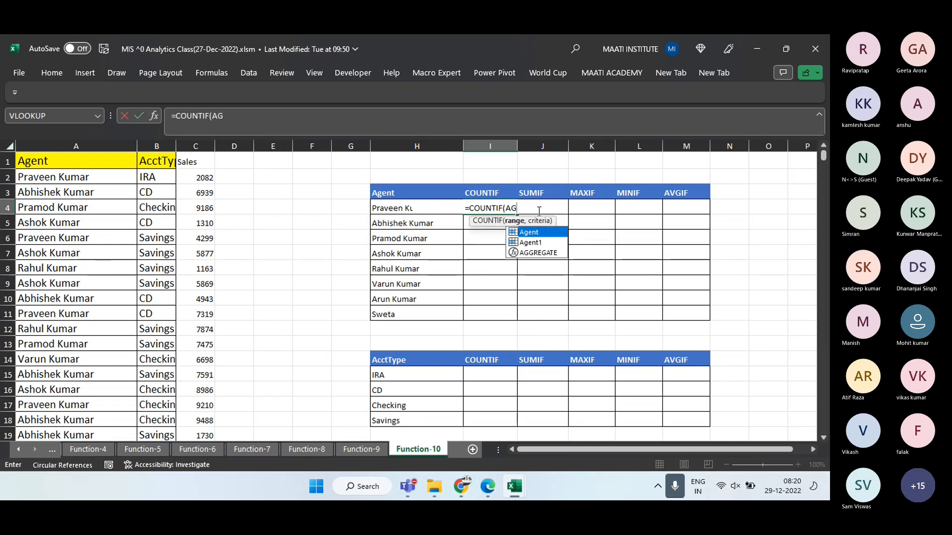
{"action": "key", "text": "Tab"}
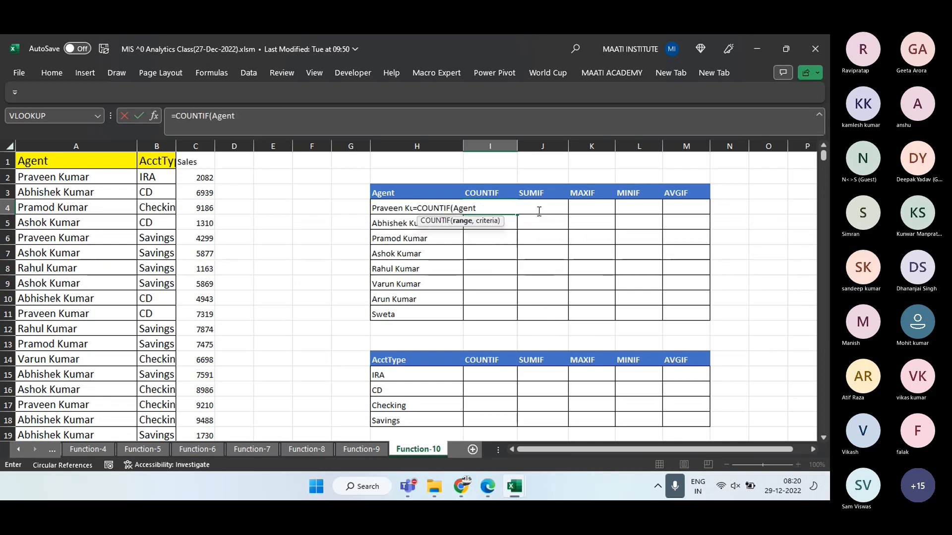
{"action": "type", "text": ","}
{"action": "key", "text": "Left"}
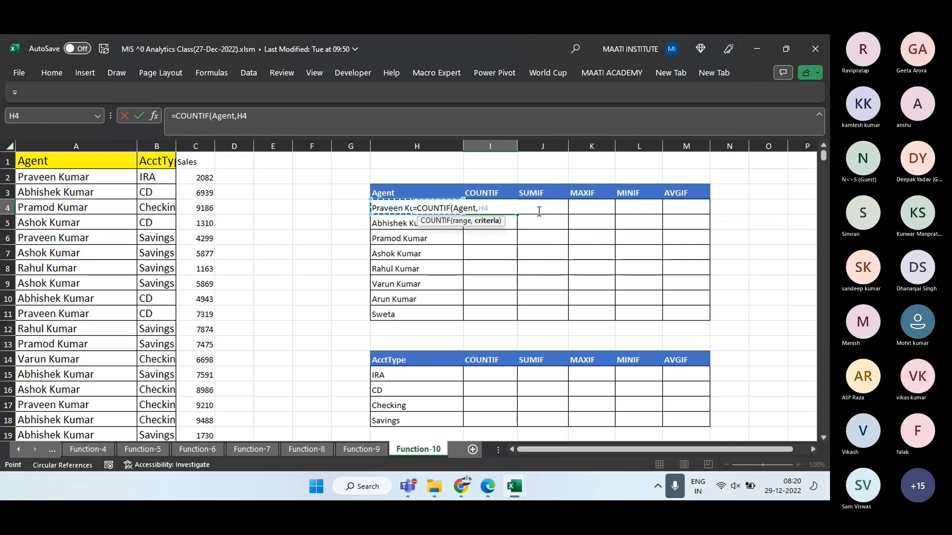
{"action": "key", "text": "Return"}
Fill the COUNTIF formula from I4 down through I11 for all the agents
{"action": "key", "text": "Up"}
{"action": "key", "text": "shift+Down"}
{"action": "key", "text": "shift+Down"}
{"action": "key", "text": "shift+Down"}
{"action": "key", "text": "shift+Down"}
{"action": "key", "text": "shift+Down"}
{"action": "key", "text": "shift+Down"}
{"action": "key", "text": "shift+Down"}
{"action": "key", "text": "shift+Down"}
{"action": "key", "text": "shift+Down"}
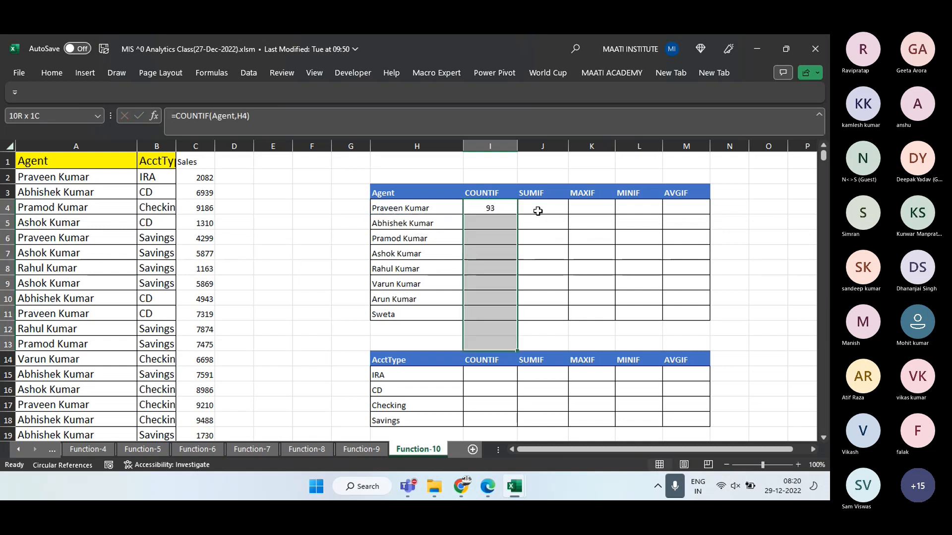
{"action": "key", "text": "shift+Up"}
{"action": "key", "text": "shift+Up"}
{"action": "key", "text": "shift+Up"}
{"action": "key", "text": "shift+Down"}
{"action": "key", "text": "ctrl+d"}
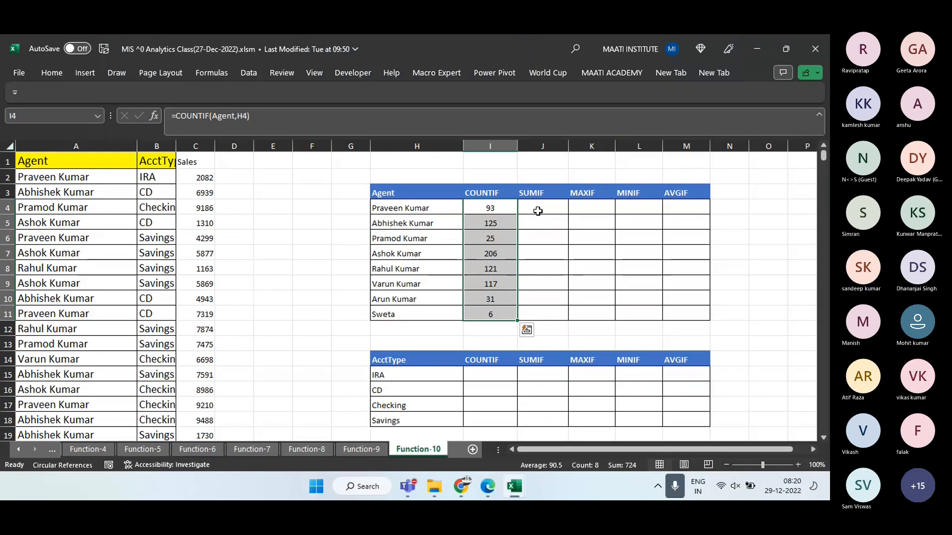
{"action": "key", "text": "ctrl+Home"}
{"action": "key", "text": "ctrl+shift+Right"}
{"action": "key", "text": "ctrl+shift+Down"}
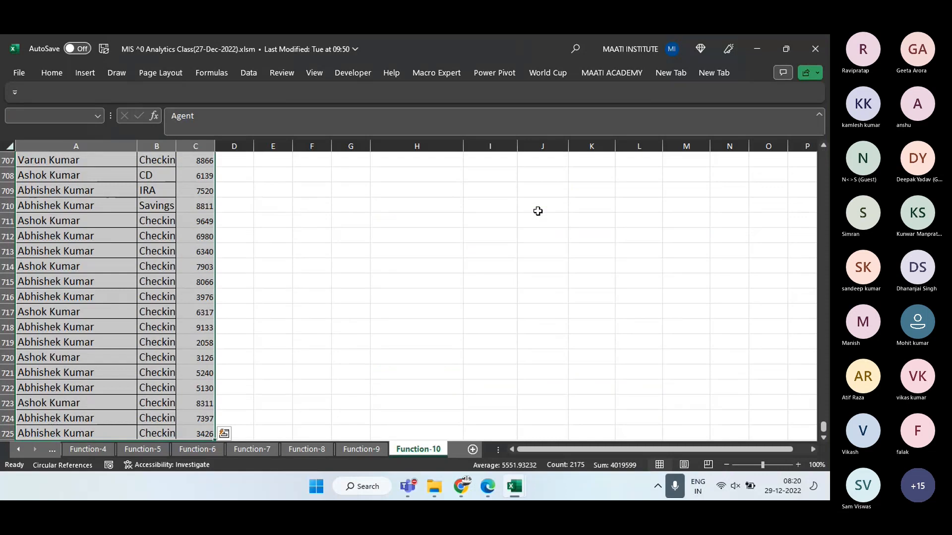
{"action": "key", "text": "ctrl+c"}
{"action": "key", "text": "ctrl+n"}
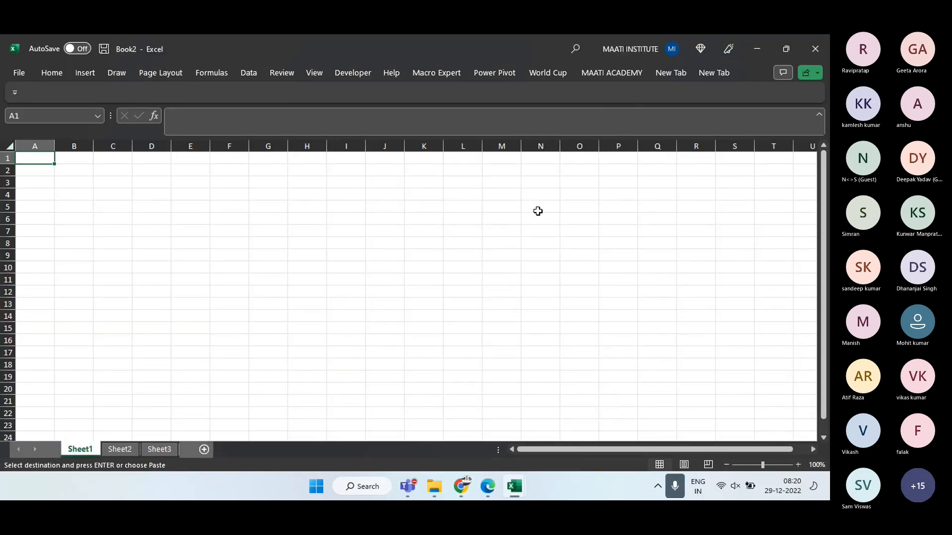
{"action": "key", "text": "ctrl+w"}
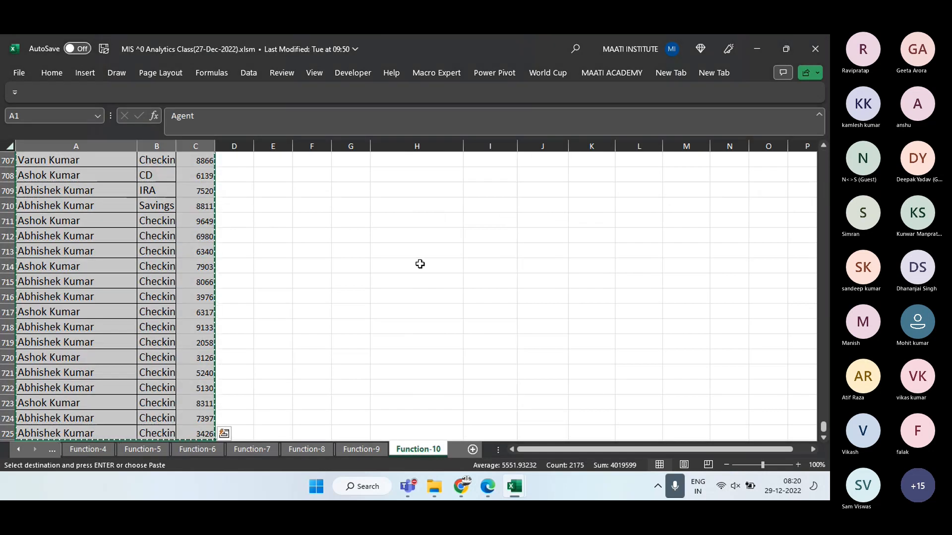
{"action": "key", "text": "ctrl+Home"}
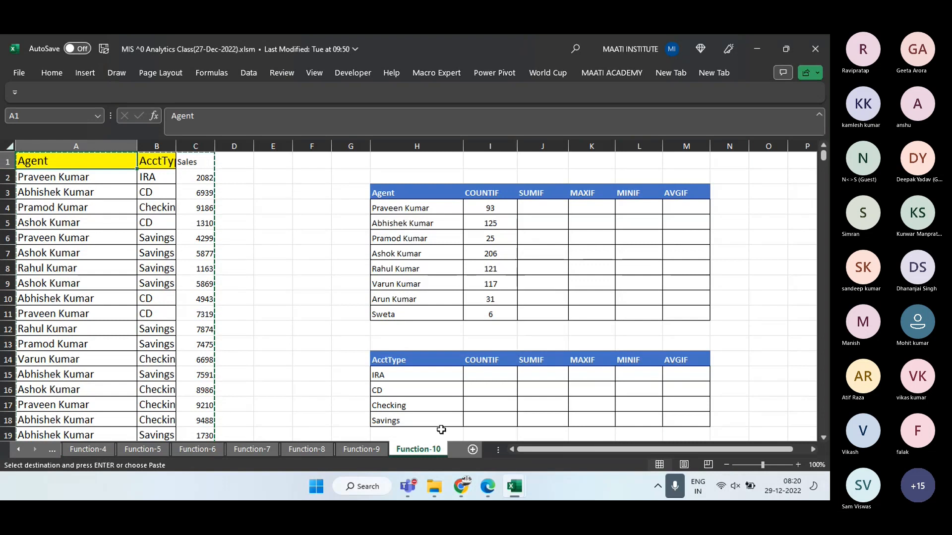
Look back through the Function-9, Function-6 and Function-5 sheets and bring up the Function-2 sheet
{"action": "left_click", "coordinate": [368, 449]}
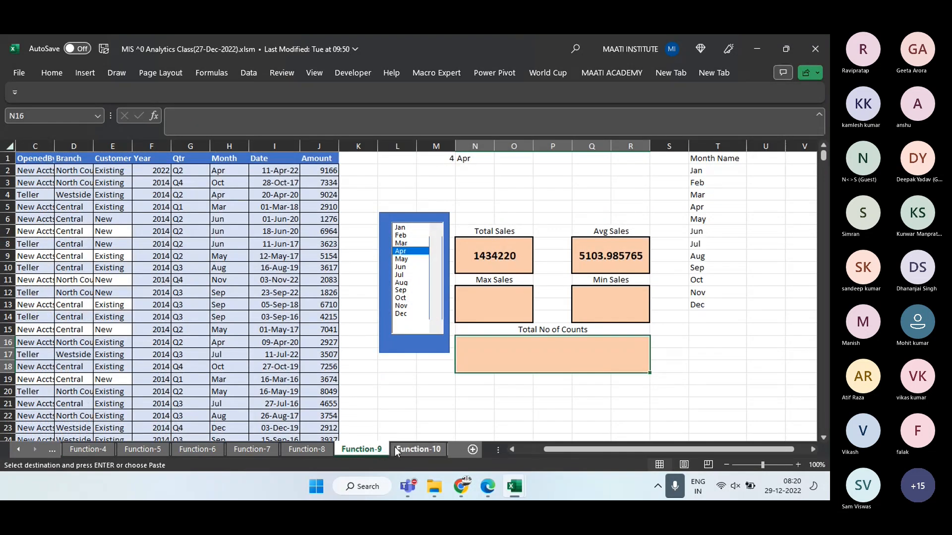
{"action": "left_click", "coordinate": [197, 449]}
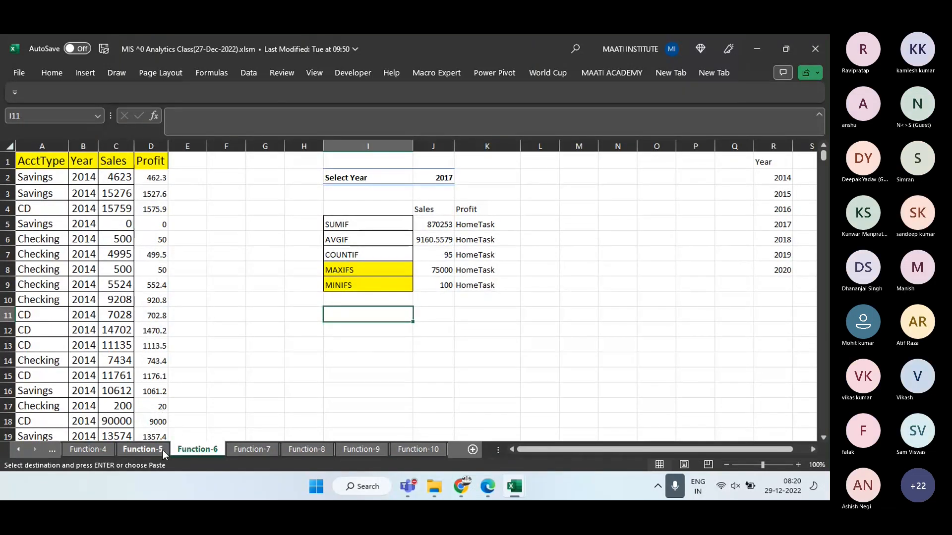
{"action": "left_click", "coordinate": [163, 450]}
{"action": "left_click", "coordinate": [195, 450]}
{"action": "left_click", "coordinate": [18, 450]}
{"action": "left_click", "coordinate": [18, 449]}
{"action": "left_click", "coordinate": [132, 447]}
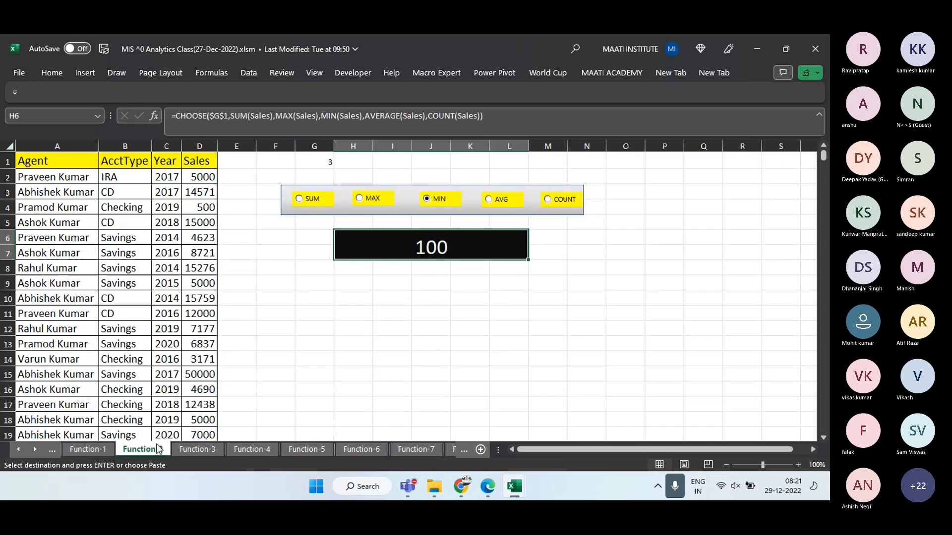
Examine the CHOOSE formula in the black result cell H6, highlighting its function name, index reference and value arguments
{"action": "left_click", "coordinate": [391, 300]}
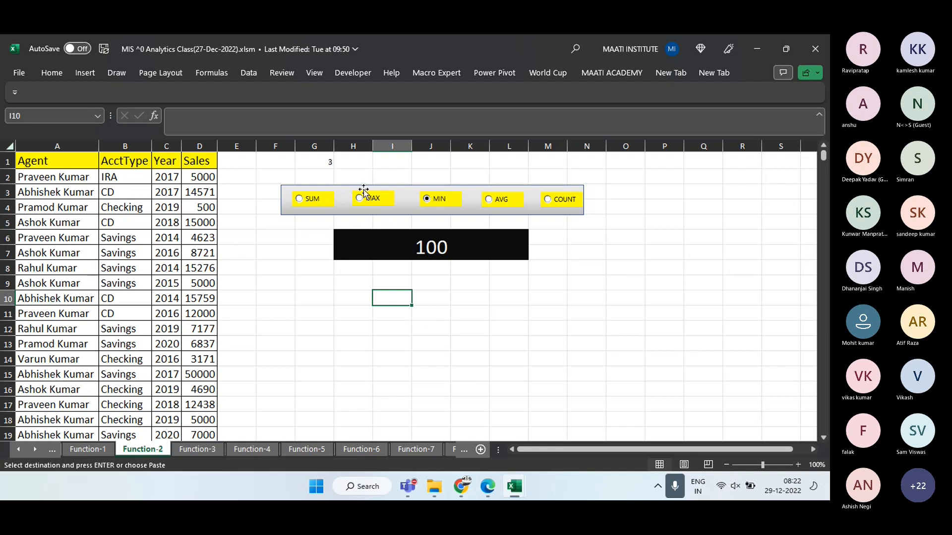
{"action": "left_click", "coordinate": [358, 163]}
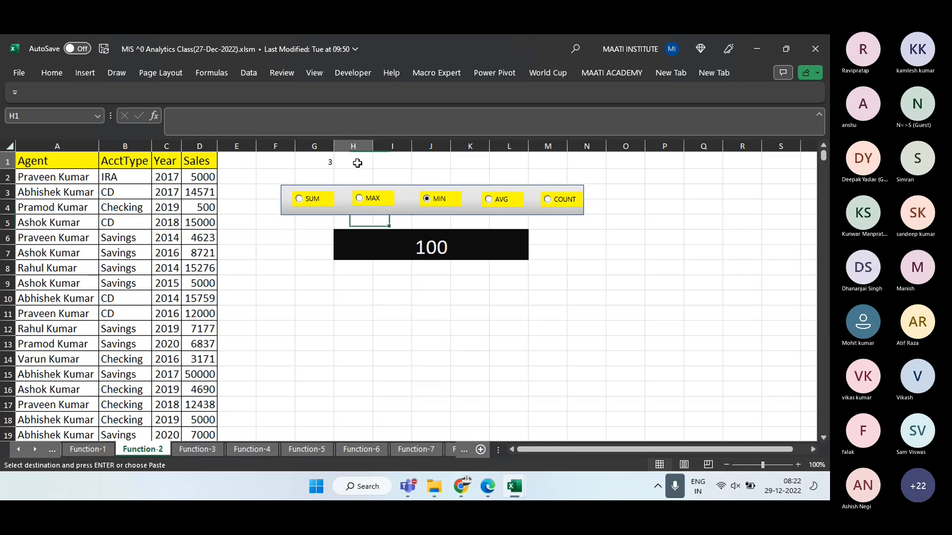
{"action": "left_click", "coordinate": [373, 240]}
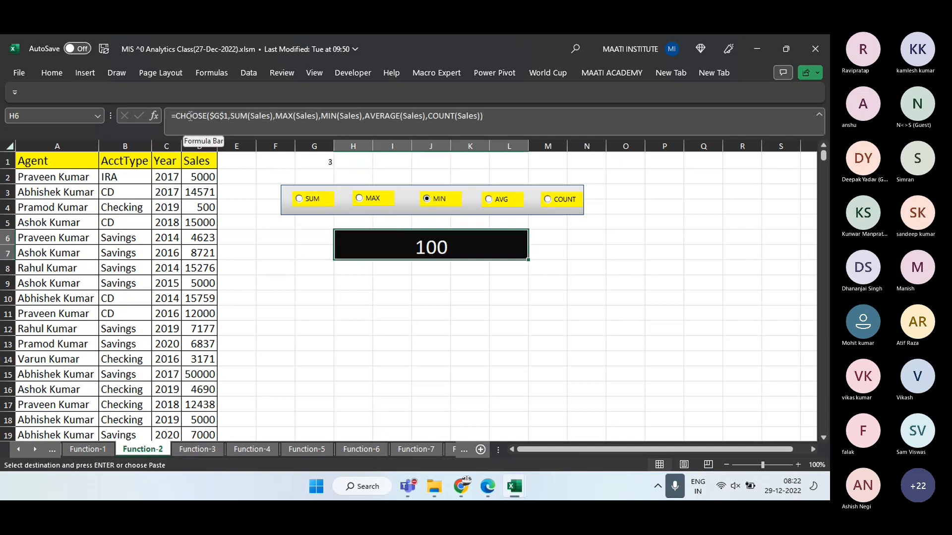
{"action": "left_click_drag", "start_coordinate": [176, 116], "coordinate": [204, 115]}
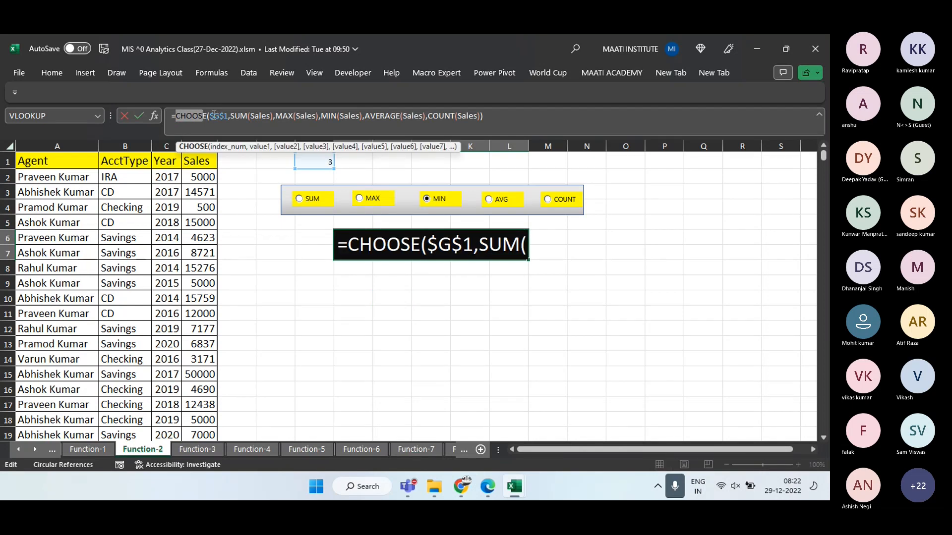
{"action": "left_click", "coordinate": [214, 115]}
{"action": "left_click_drag", "start_coordinate": [213, 115], "coordinate": [316, 116]}
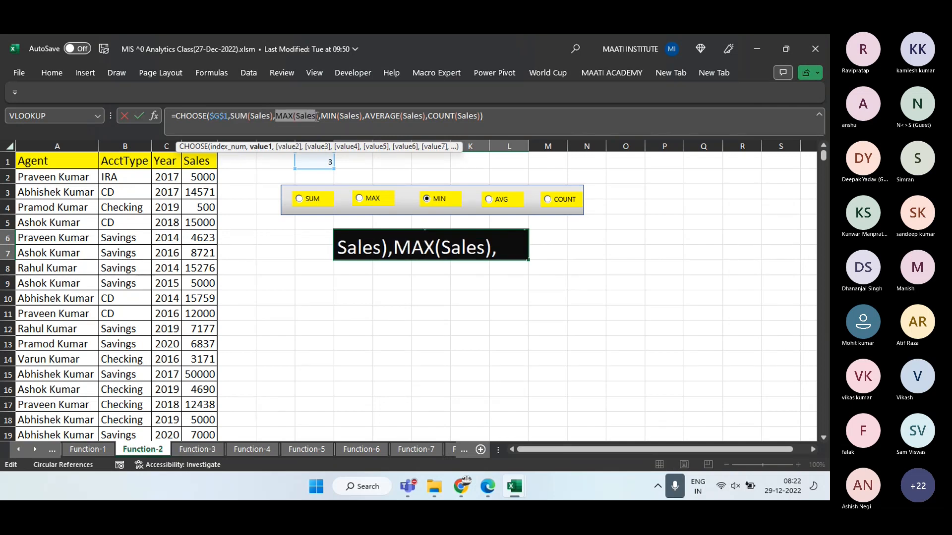
{"action": "key", "text": "Escape"}
Enter =CHOOSE(G1,"SUM","MAX","MIN","AVG","COUNT") in cell I10
{"action": "left_click", "coordinate": [390, 305]}
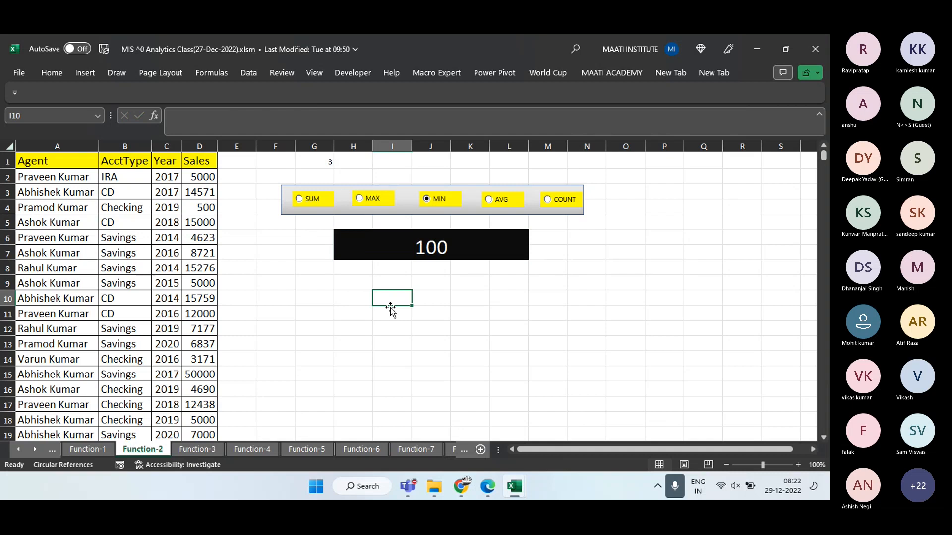
{"action": "type", "text": "="}
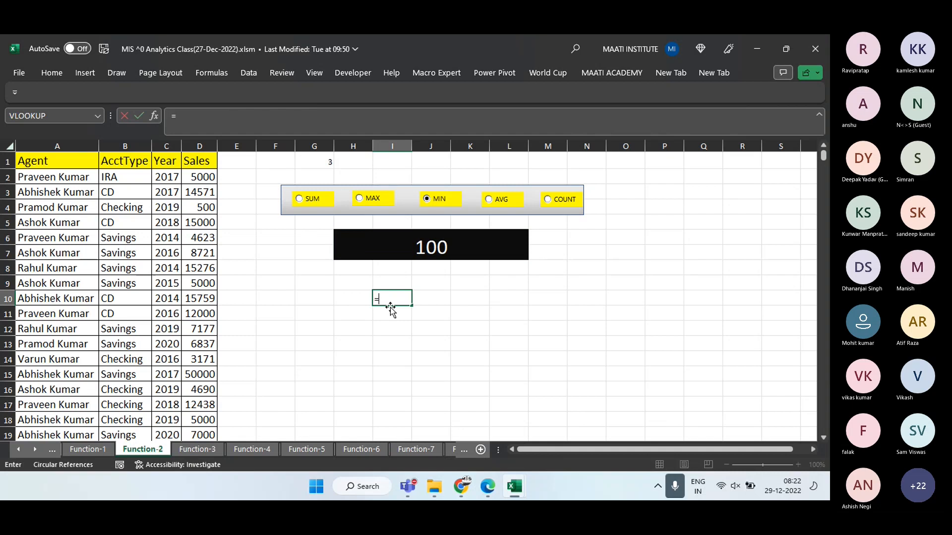
{"action": "type", "text": "CHOOSE("}
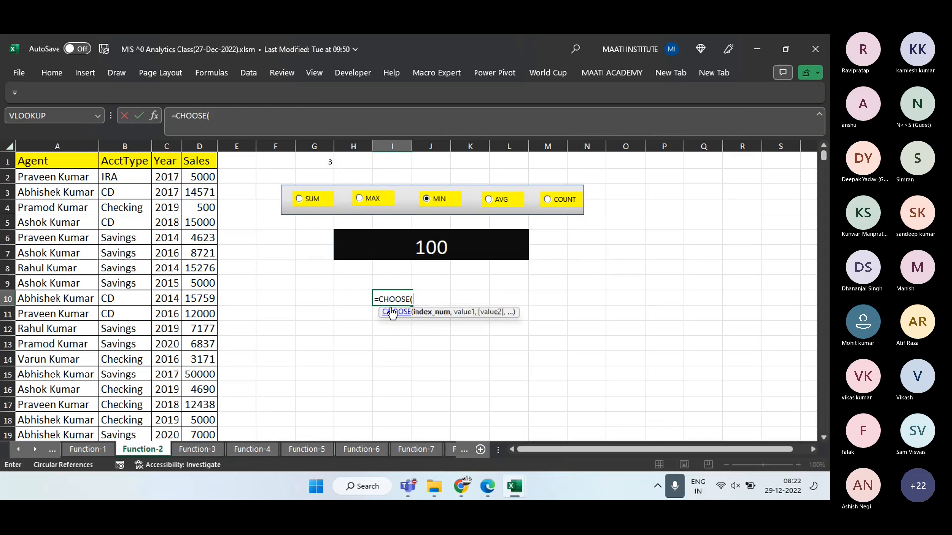
{"action": "left_click", "coordinate": [325, 161]}
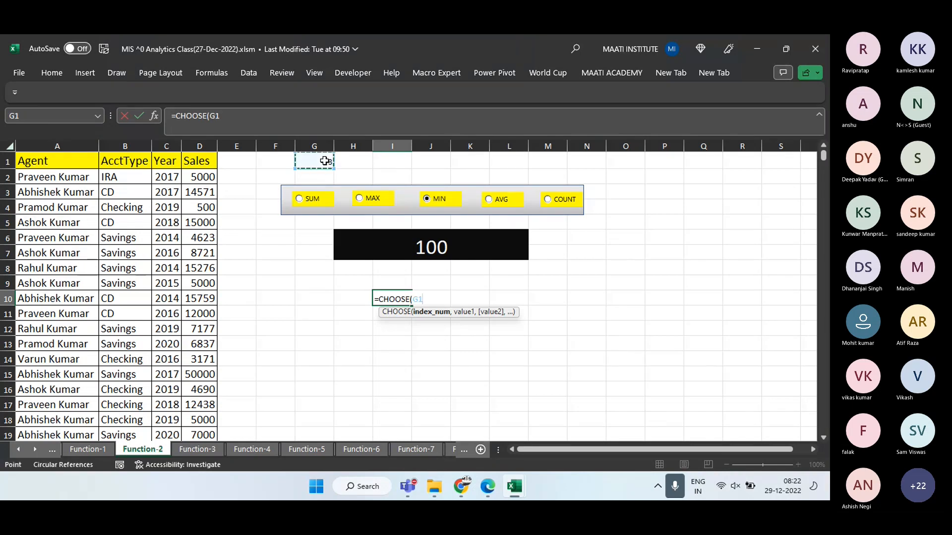
{"action": "type", "text": ","}
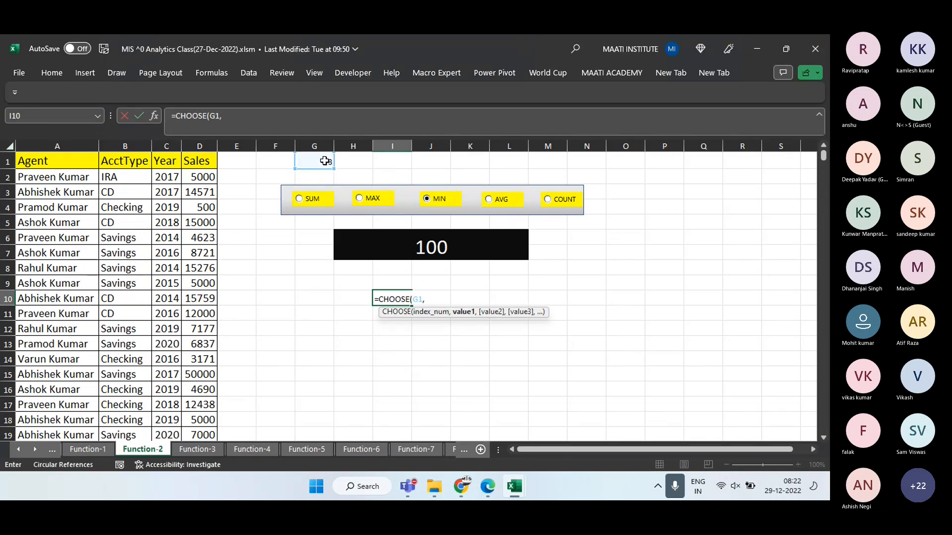
{"action": "type", "text": "\"SUM\",\""}
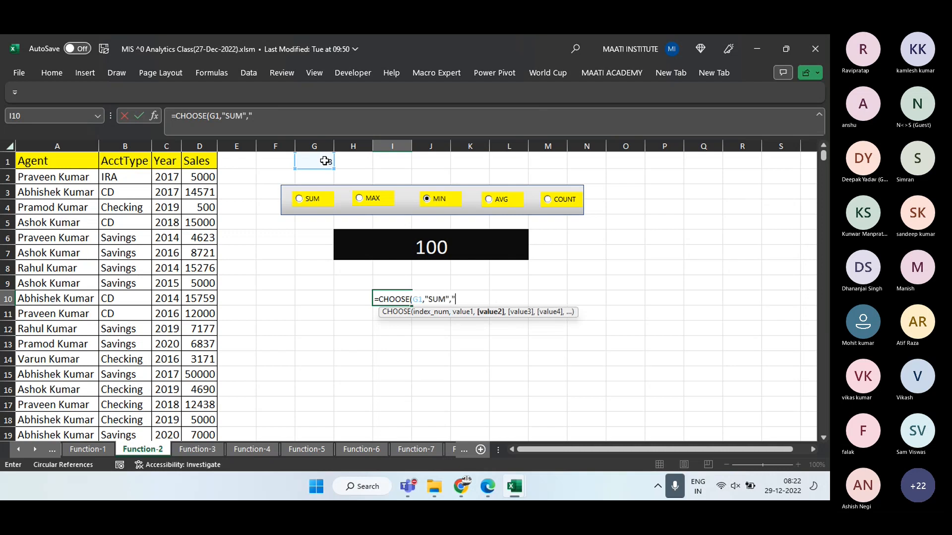
{"action": "type", "text": "MAX\",\""}
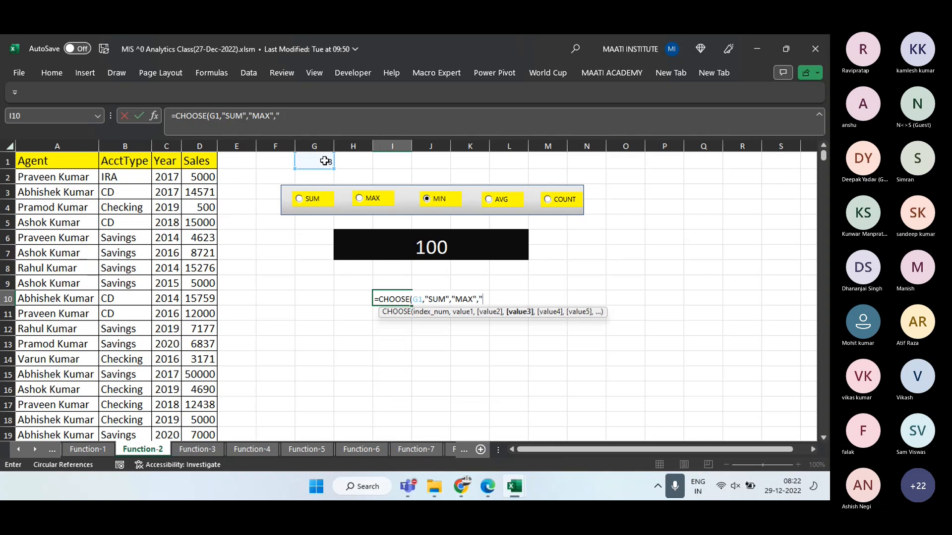
{"action": "type", "text": "MIN\","}
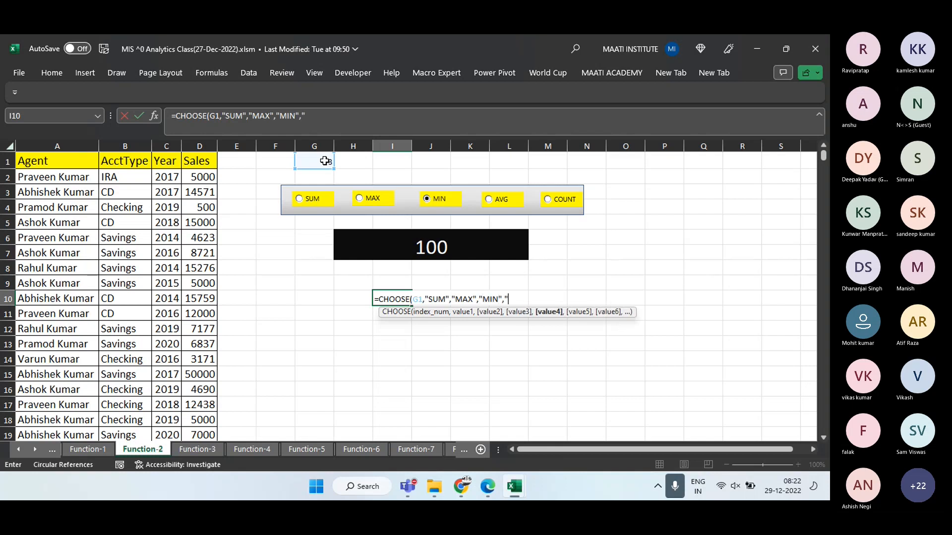
{"action": "type", "text": "\"AVG\","}
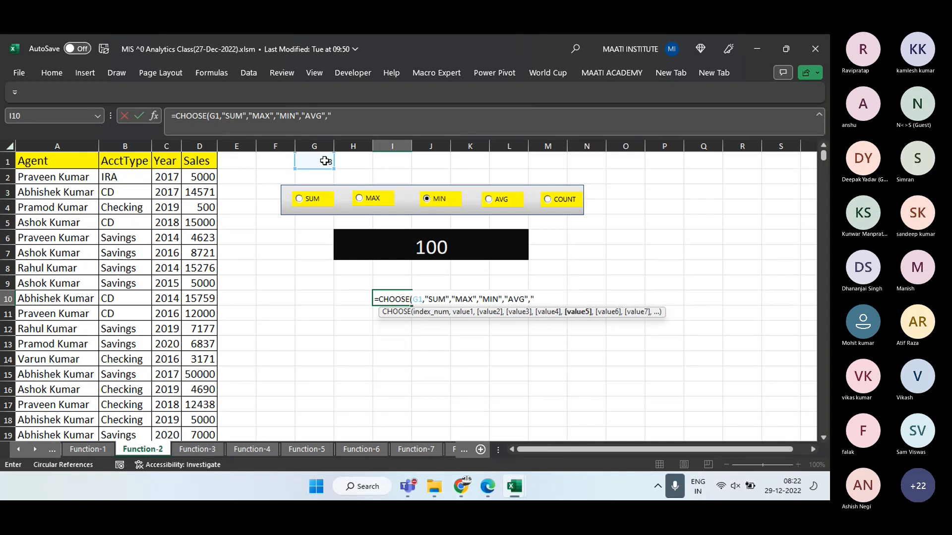
{"action": "type", "text": "\"COUNT\")"}
{"action": "key", "text": "Return"}
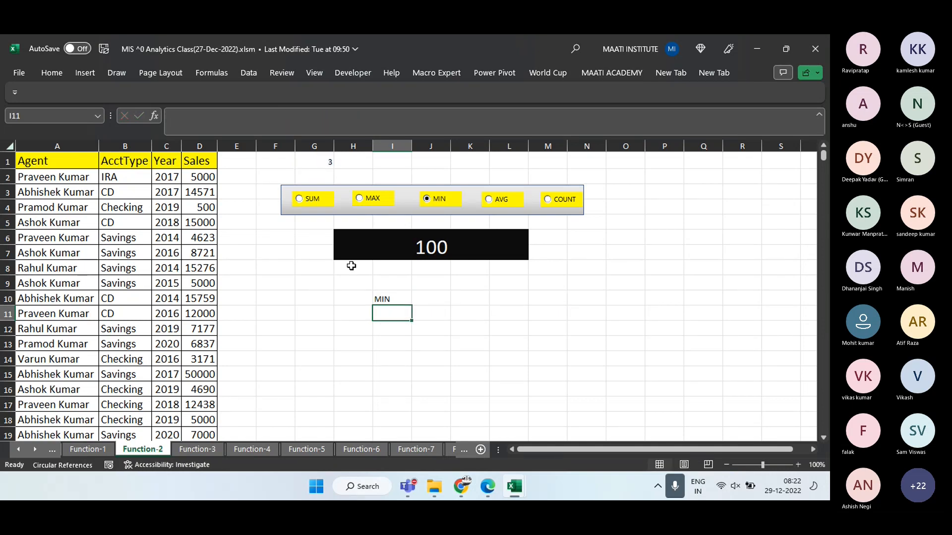
Compare the "SUM" text argument in I10's formula with the SUM(Sales) argument in H6's formula
{"action": "key", "text": "Up"}
{"action": "left_click_drag", "start_coordinate": [221, 116], "coordinate": [247, 114]}
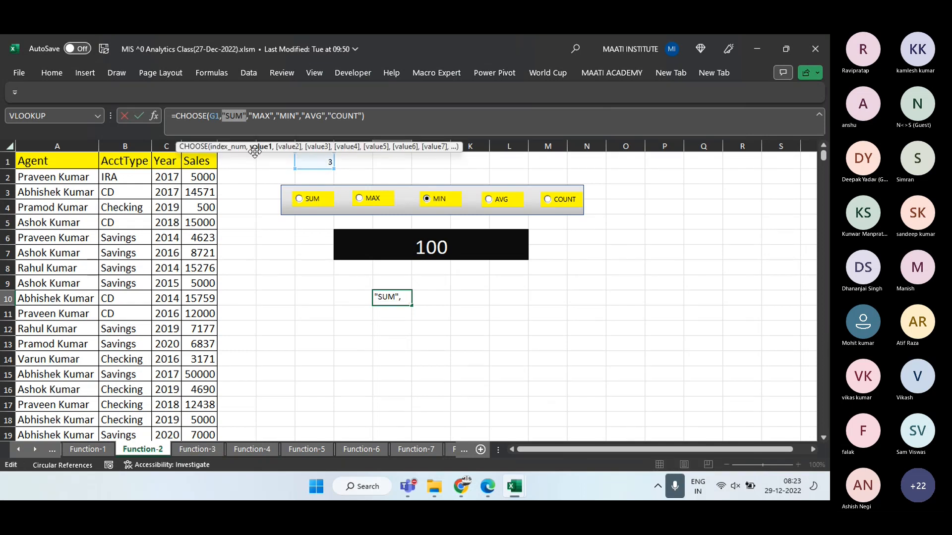
{"action": "left_click", "coordinate": [446, 247]}
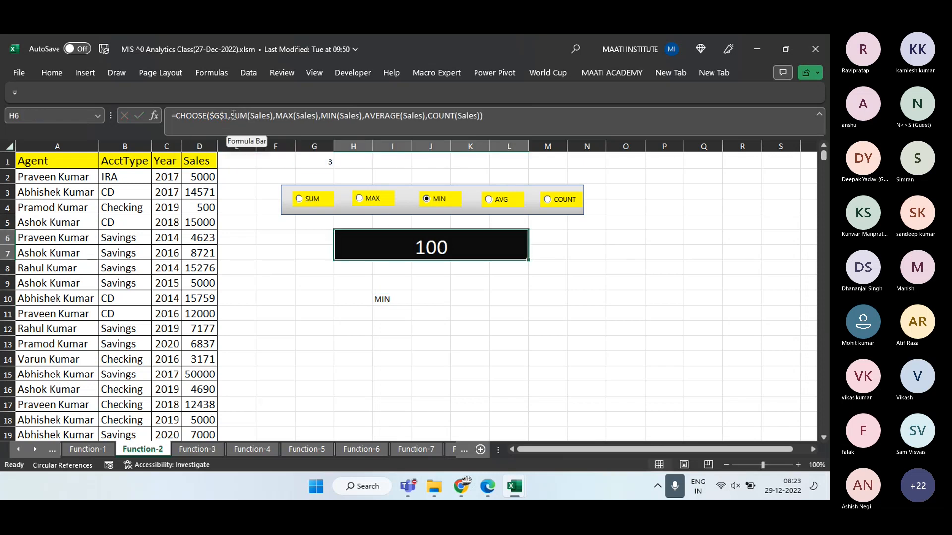
{"action": "left_click_drag", "start_coordinate": [231, 115], "coordinate": [271, 115]}
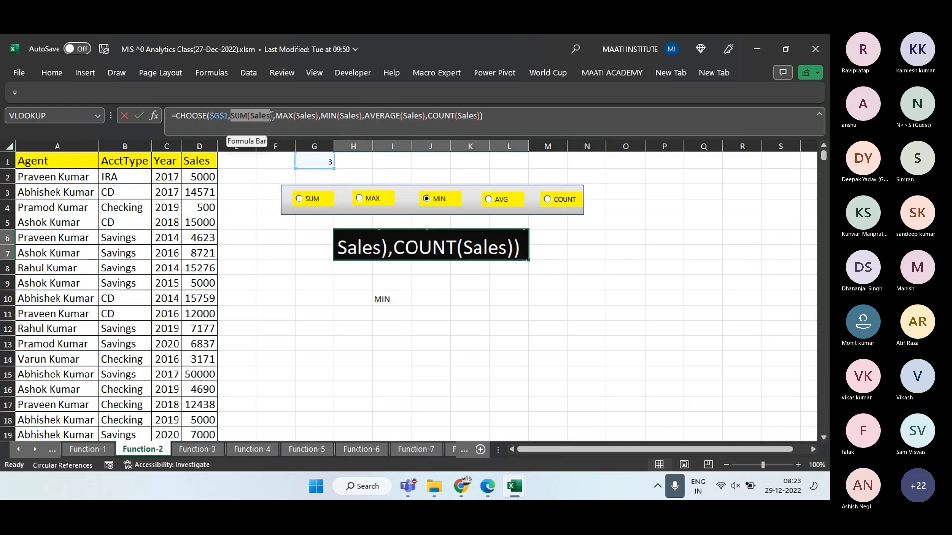
{"action": "left_click", "coordinate": [271, 115]}
{"action": "left_click", "coordinate": [392, 298]}
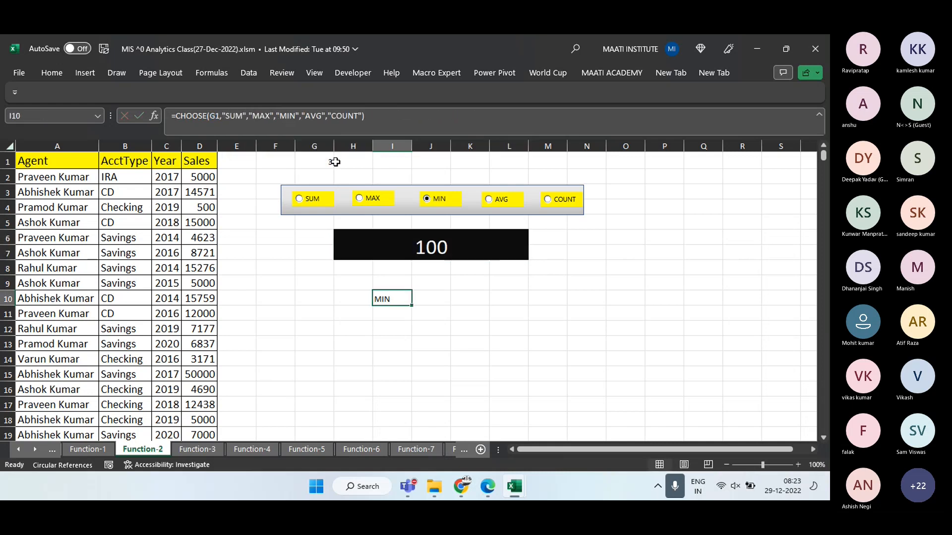
{"action": "left_click", "coordinate": [346, 116]}
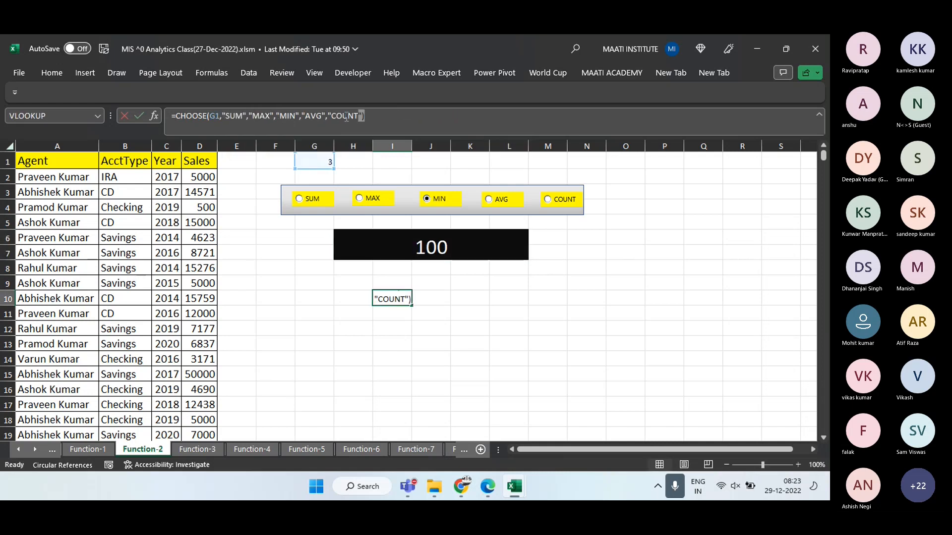
{"action": "left_click", "coordinate": [219, 115]}
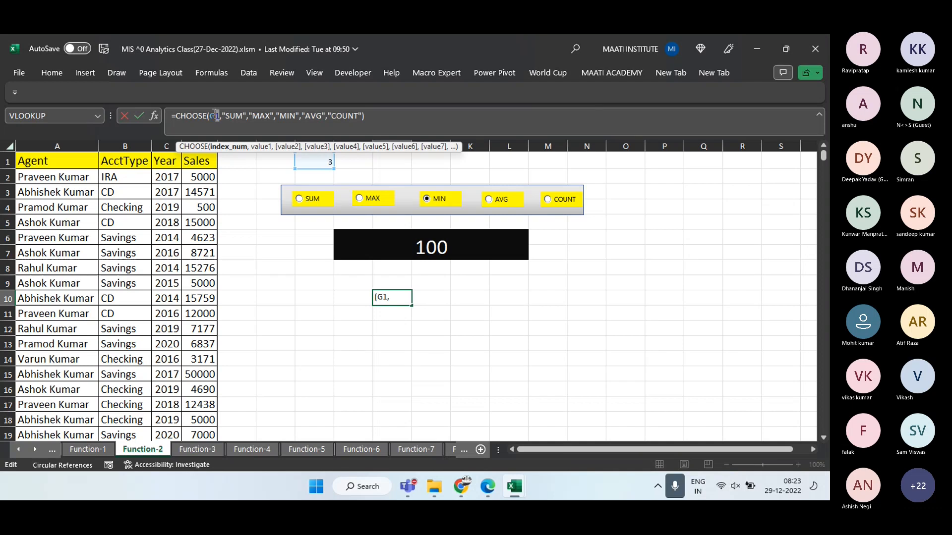
{"action": "double_click", "coordinate": [215, 116]}
{"action": "key", "text": "F4"}
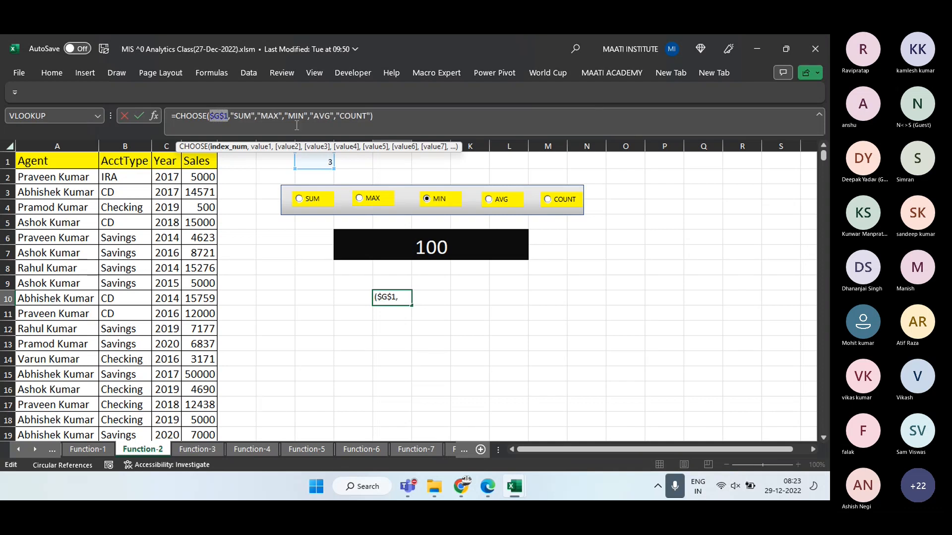
{"action": "left_click_drag", "start_coordinate": [382, 116], "coordinate": [164, 104]}
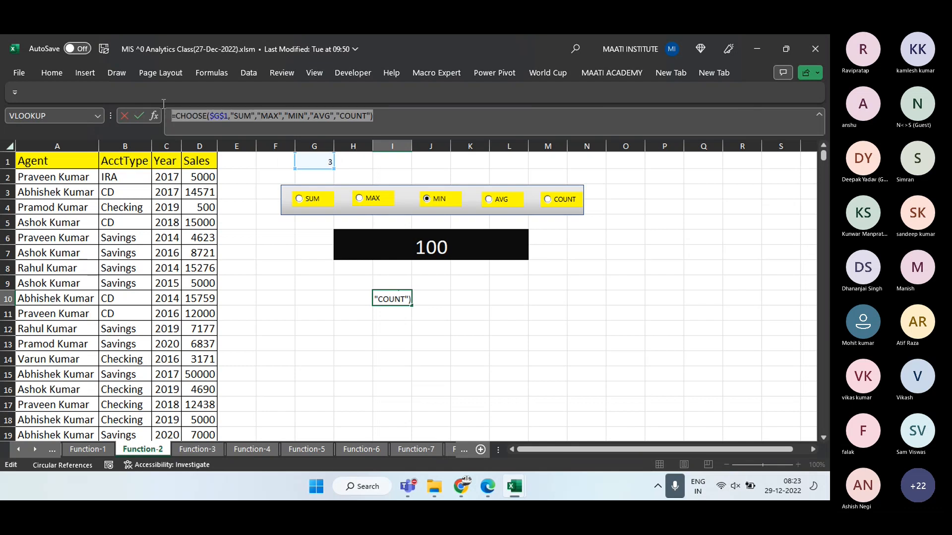
{"action": "key", "text": "Escape"}
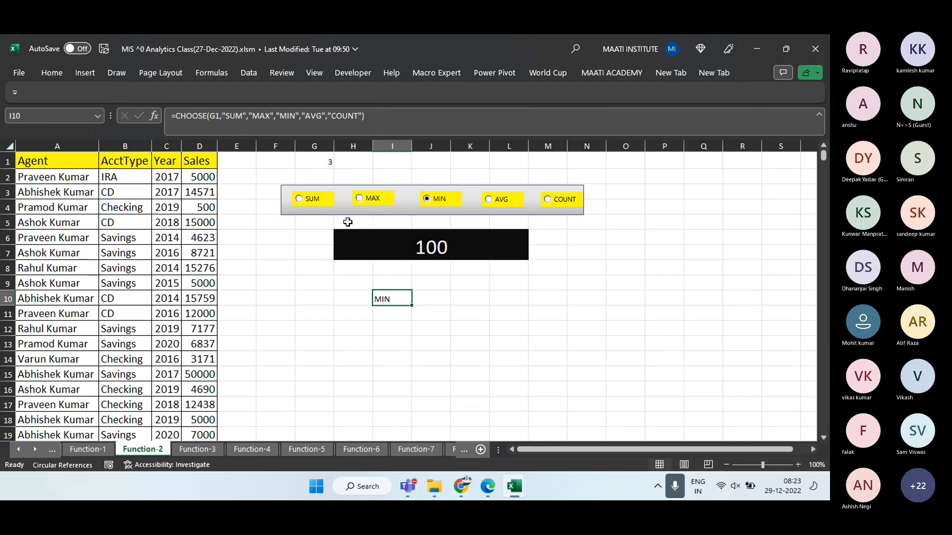
Merge cells H5:L5 above the black result cell and try to paste the CHOOSE formula into them
{"action": "left_click_drag", "start_coordinate": [349, 222], "coordinate": [512, 224]}
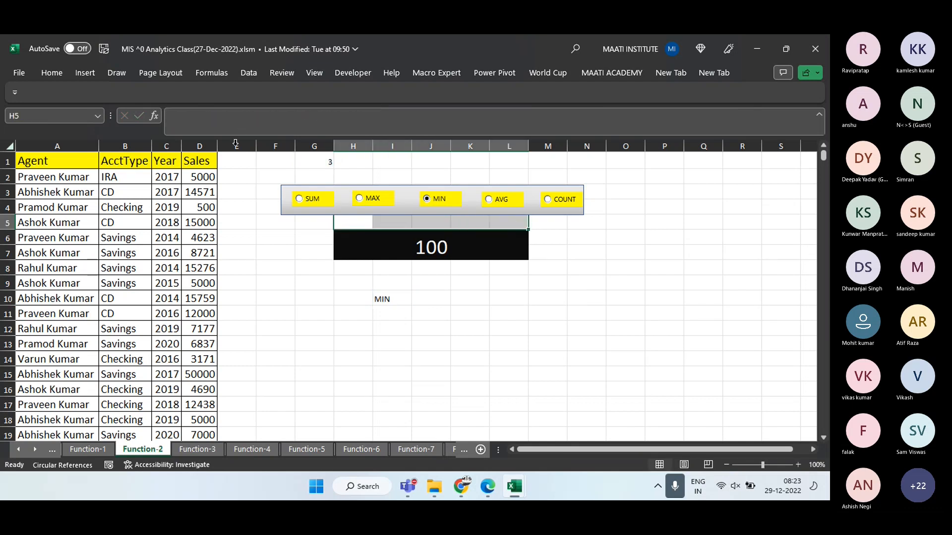
{"action": "left_click", "coordinate": [55, 74]}
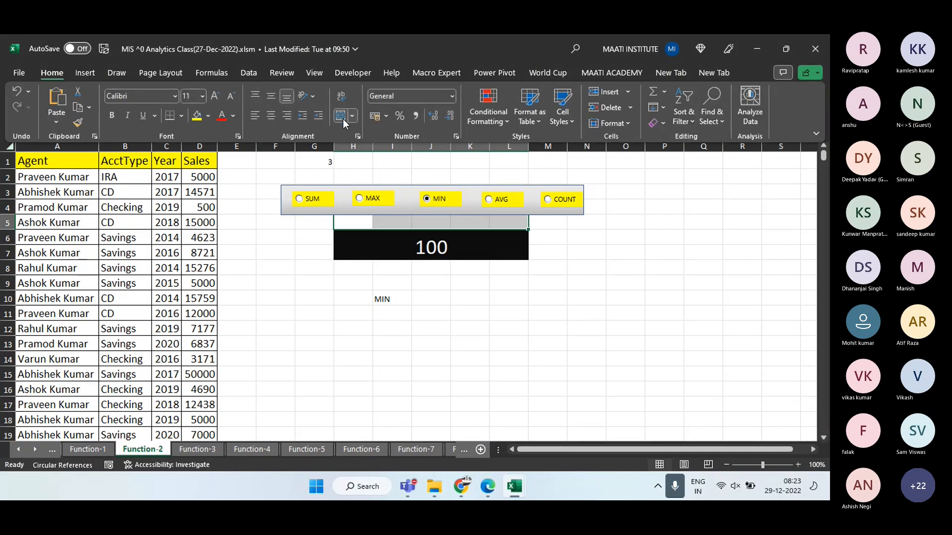
{"action": "left_click", "coordinate": [346, 116]}
{"action": "key", "text": "ctrl+v"}
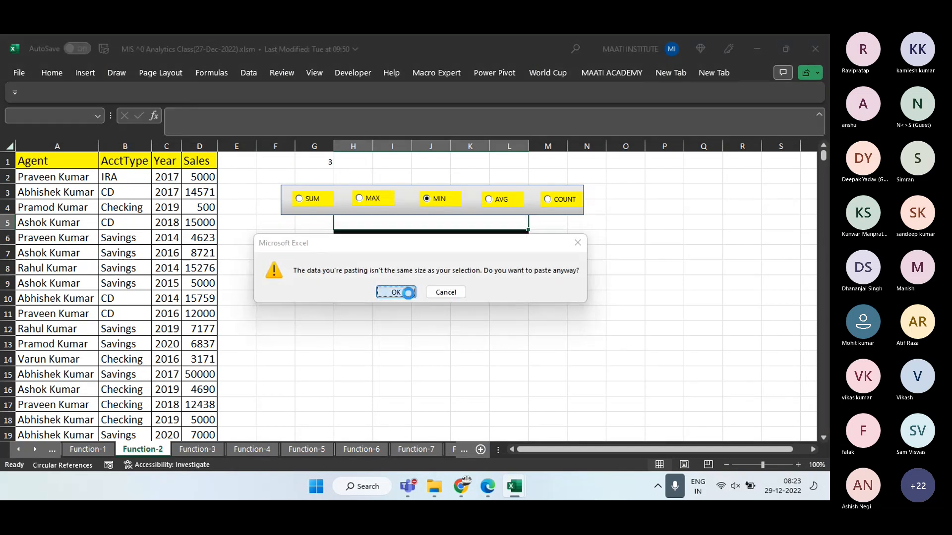
{"action": "left_click", "coordinate": [393, 292]}
{"action": "left_click", "coordinate": [407, 292]}
Move the CHOOSE label formula from I10 to H5, directly above the black result cell
{"action": "left_click", "coordinate": [395, 299]}
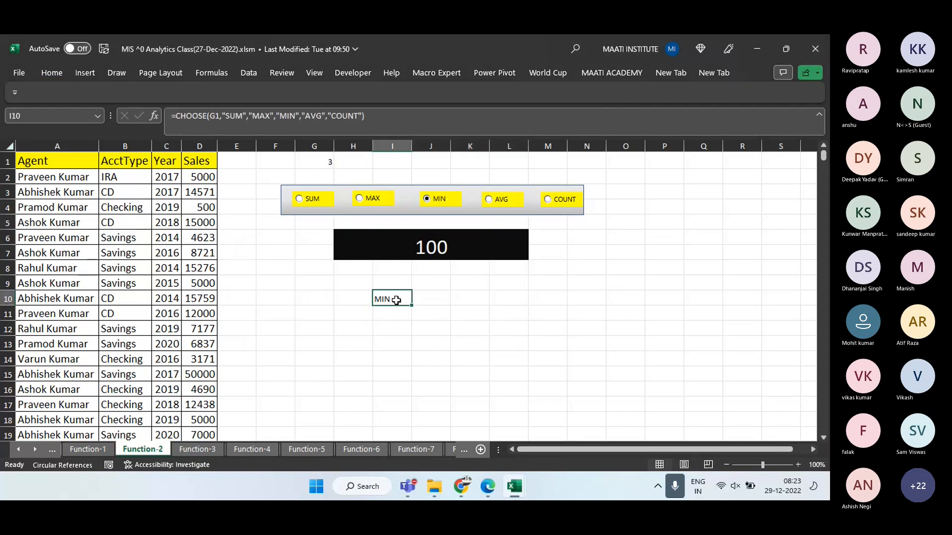
{"action": "key", "text": "ctrl+c"}
{"action": "left_click", "coordinate": [411, 225]}
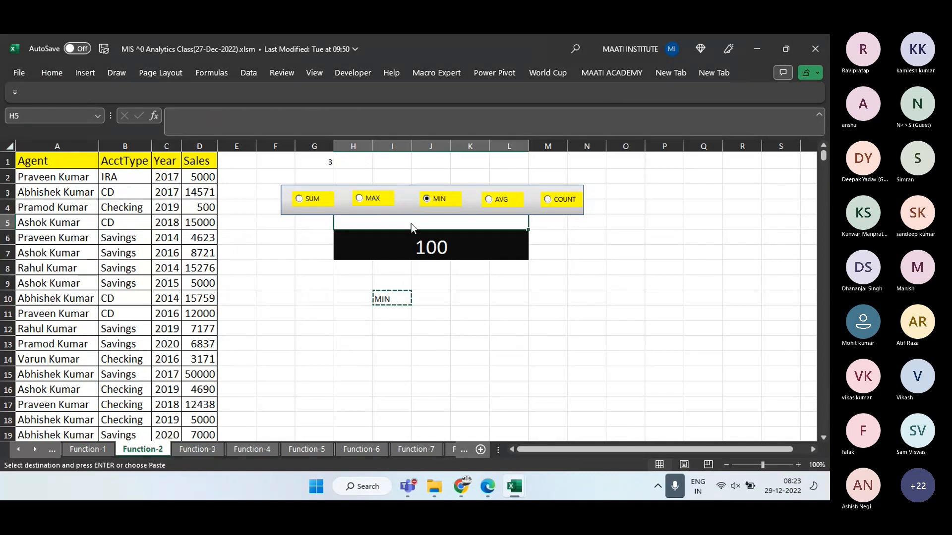
{"action": "key", "text": "ctrl+v"}
{"action": "left_click", "coordinate": [395, 293]}
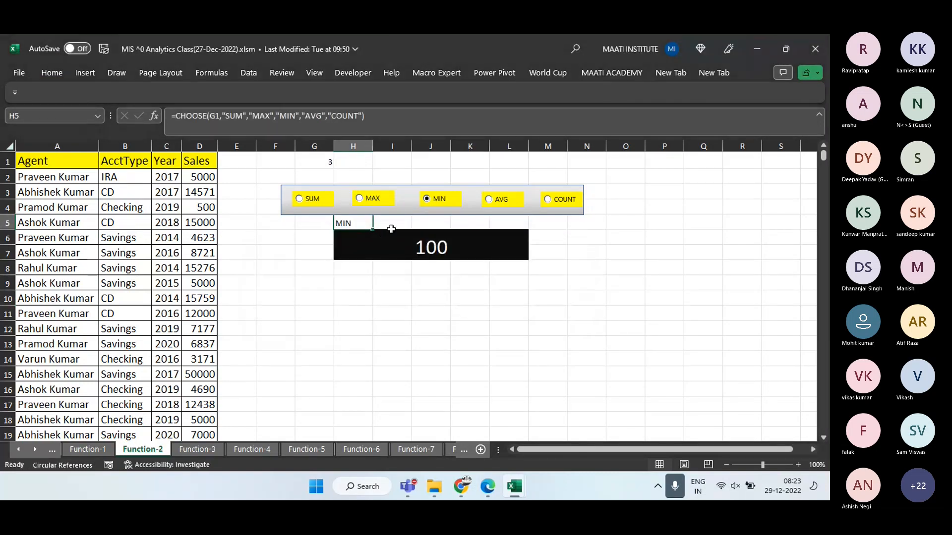
Merge and centre cells H5:L5 so the label spans the width of the black result cell
{"action": "left_click", "coordinate": [513, 224], "text": "shift"}
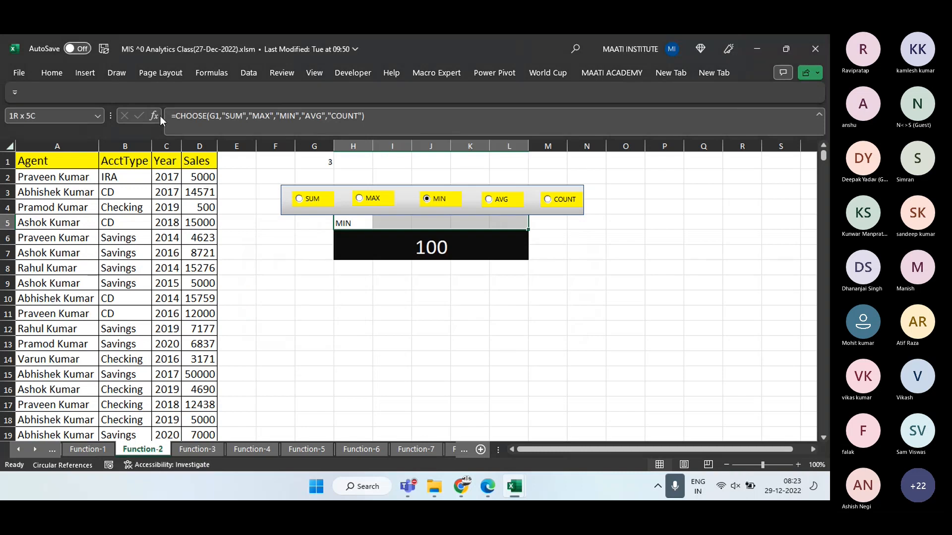
{"action": "left_click", "coordinate": [49, 73]}
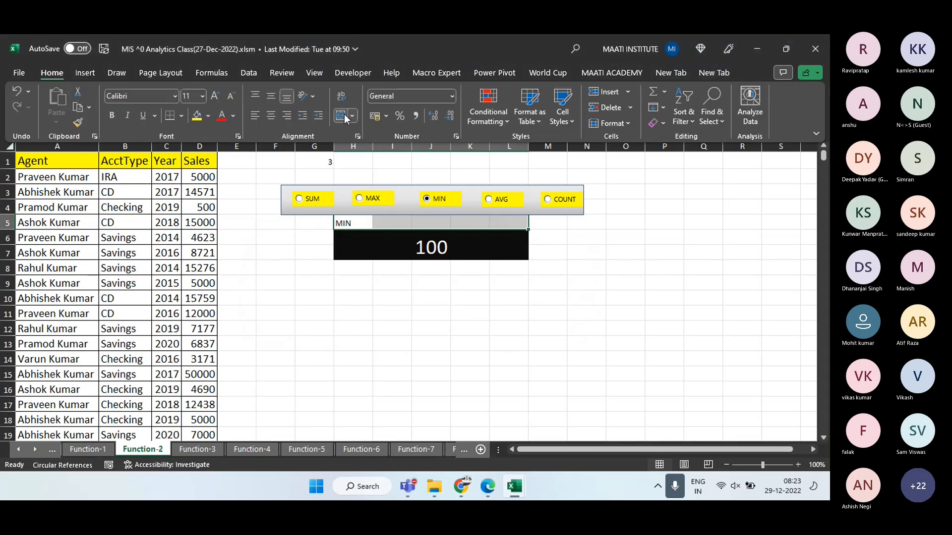
{"action": "left_click", "coordinate": [345, 118]}
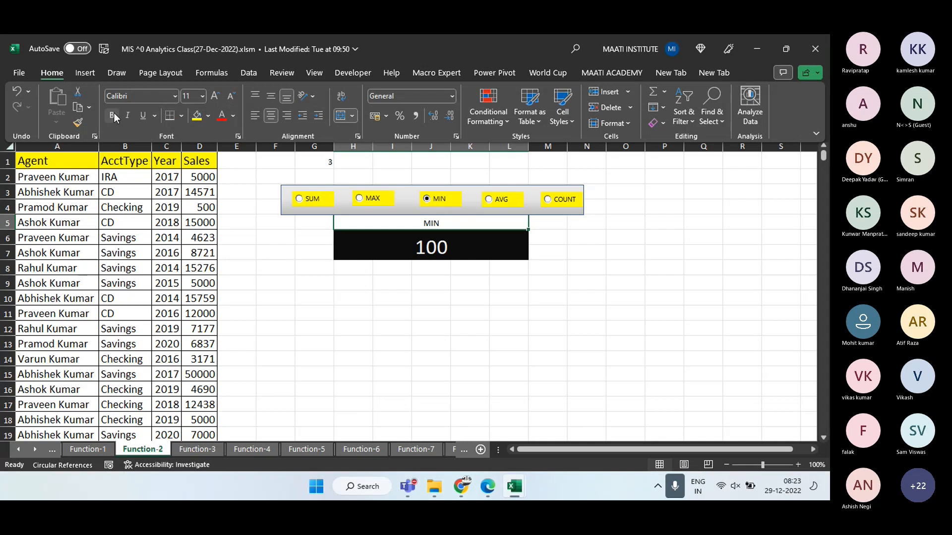
Make the label in H5 bold and enlarge its font by three size increments
{"action": "left_click", "coordinate": [113, 115]}
{"action": "left_click", "coordinate": [215, 97]}
{"action": "left_click", "coordinate": [216, 97]}
{"action": "left_click", "coordinate": [215, 97]}
{"action": "key", "text": "ctrl+F1"}
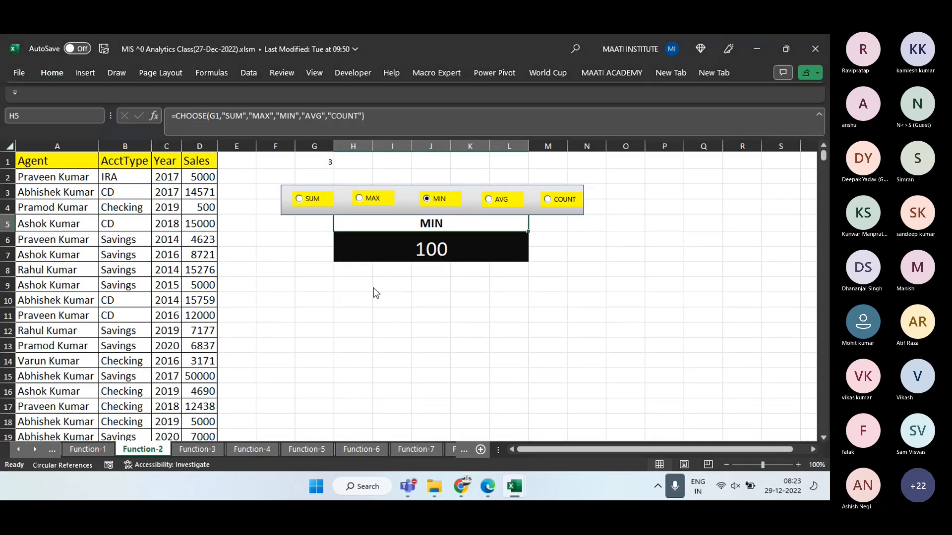
Test the label and result by choosing the SUM, MAX, MIN, AVG and COUNT options in turn
{"action": "left_click", "coordinate": [299, 200]}
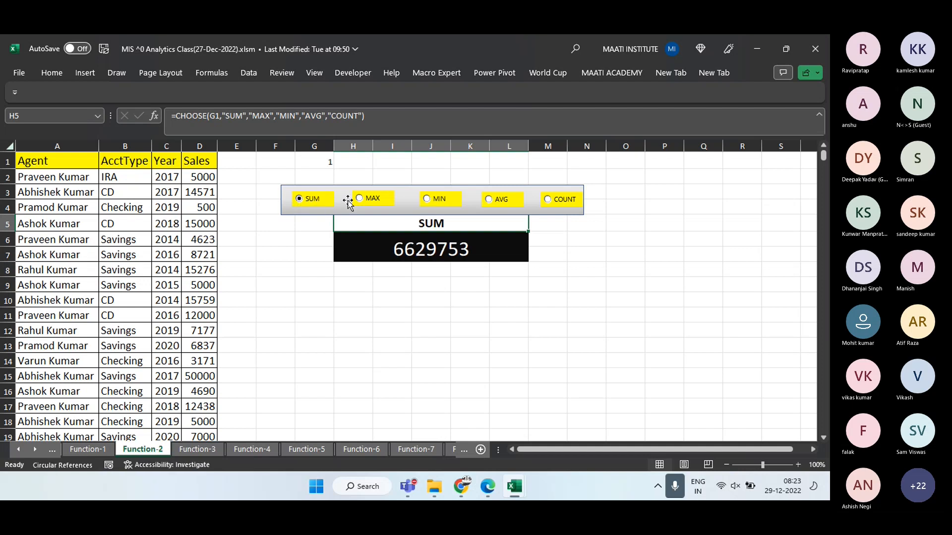
{"action": "left_click", "coordinate": [369, 205]}
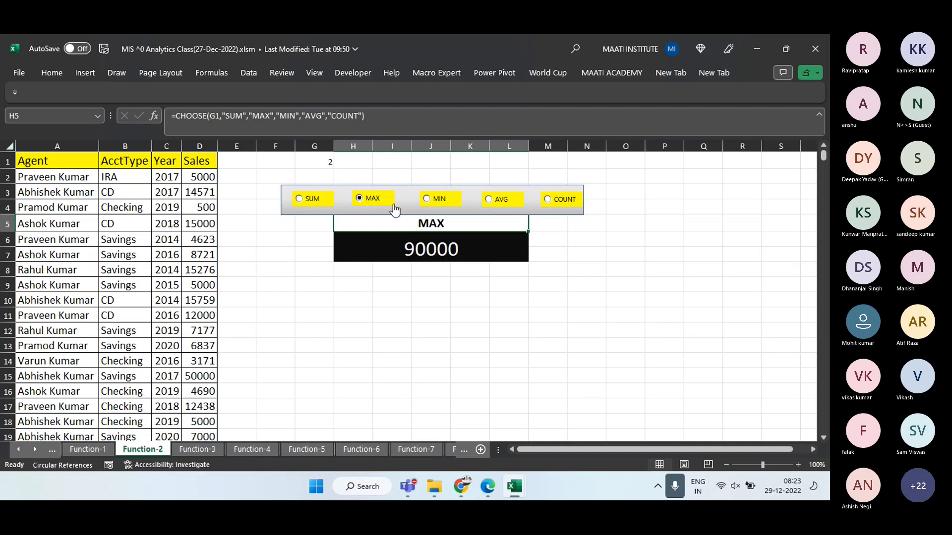
{"action": "left_click", "coordinate": [429, 206]}
{"action": "left_click", "coordinate": [499, 209]}
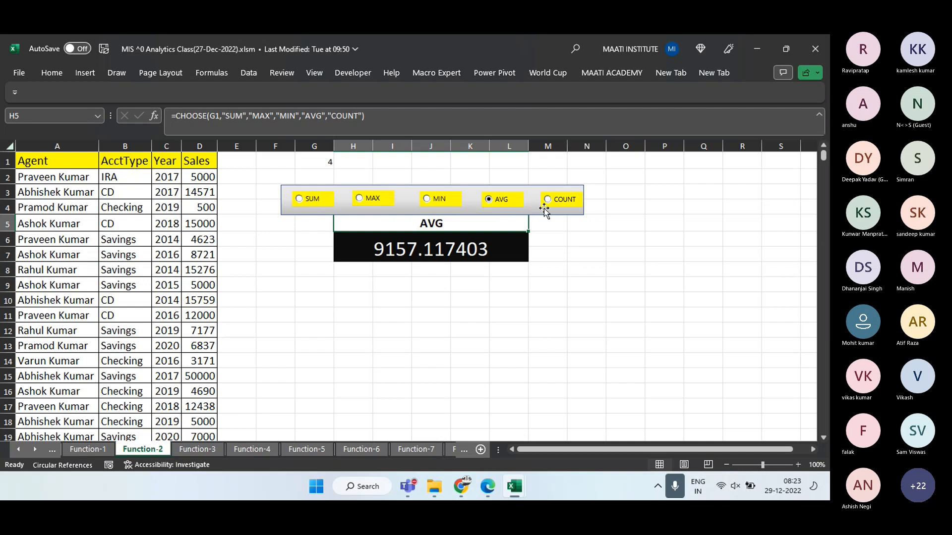
{"action": "left_click", "coordinate": [559, 212]}
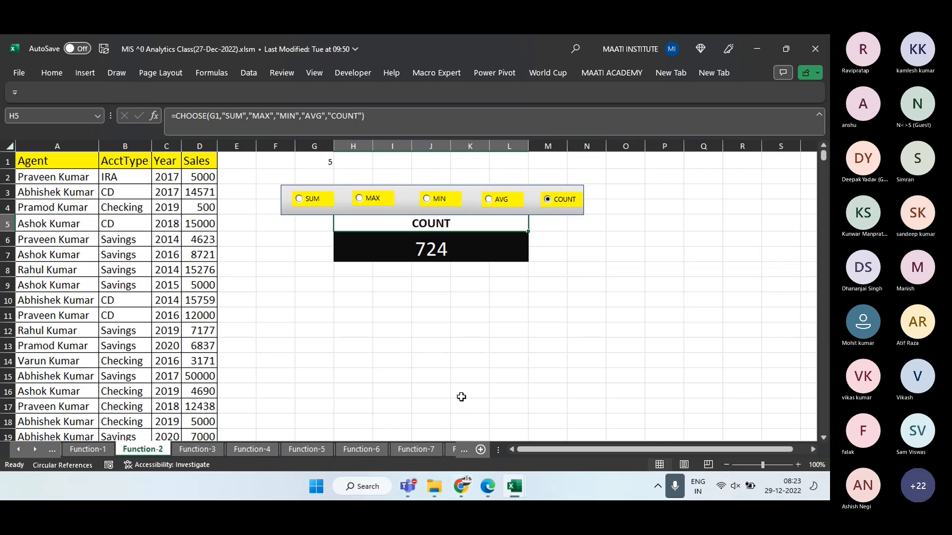
Switch to WhatsApp Web in Chrome and open the MAATI MIS(TTS Mor 8 AM) group chat
{"action": "key", "text": "alt+Tab"}
{"action": "key", "text": "alt+Tab"}
{"action": "left_click", "coordinate": [465, 489]}
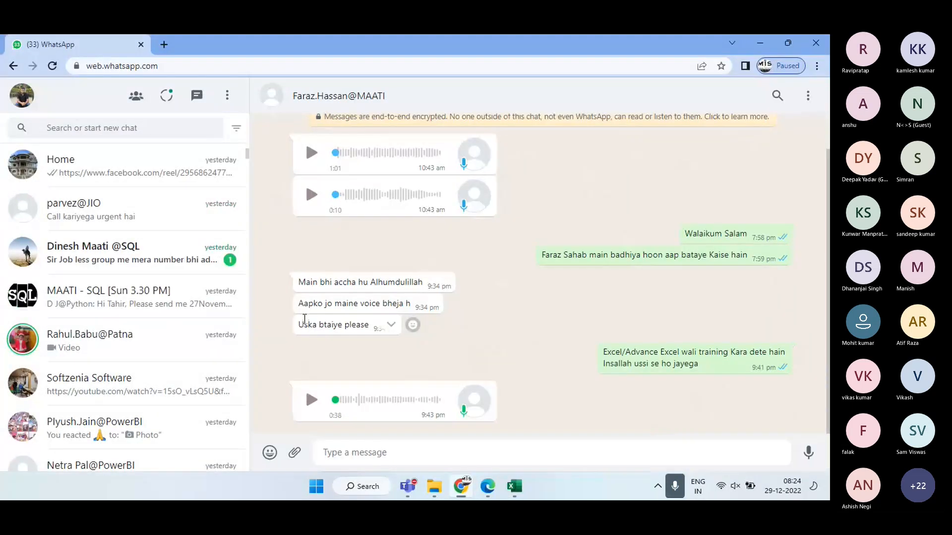
{"action": "scroll", "coordinate": [536, 251], "scroll_direction": "up", "scroll_amount": 1}
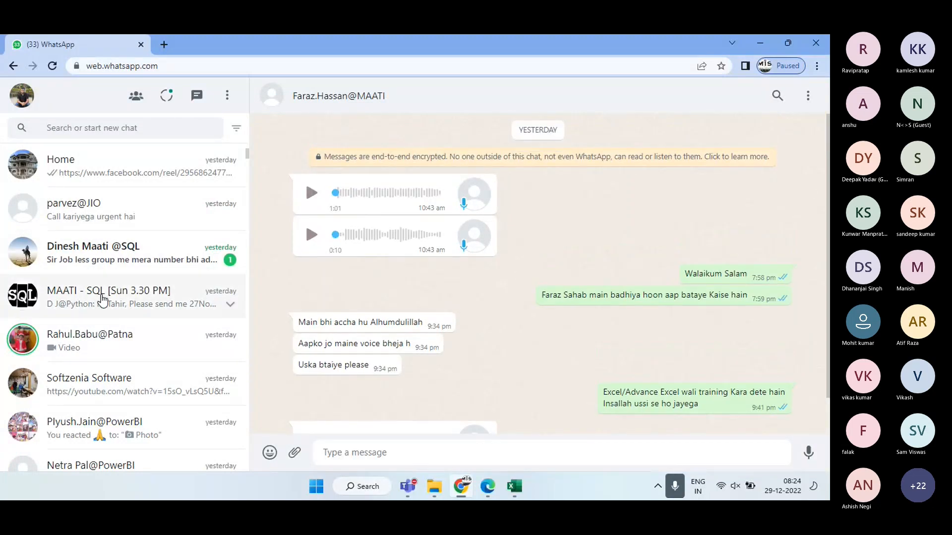
{"action": "left_click", "coordinate": [103, 299]}
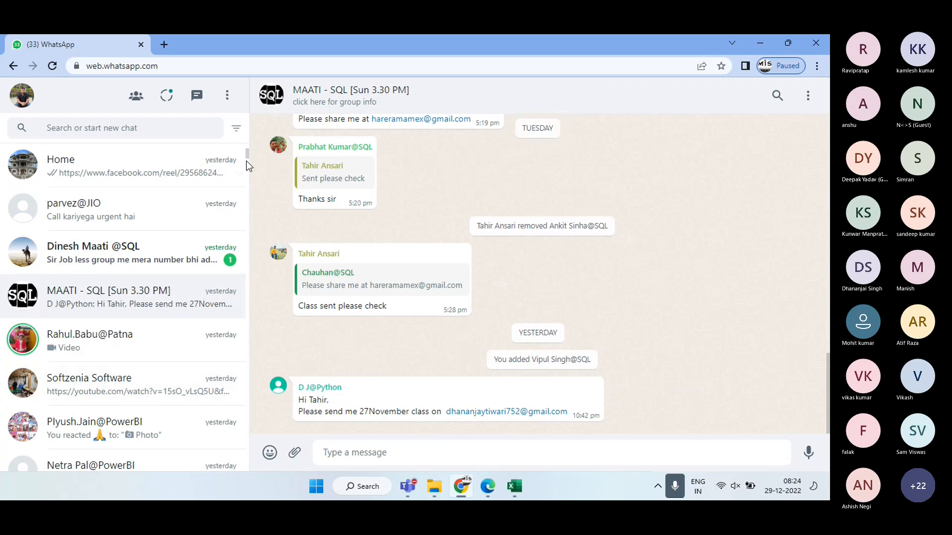
{"action": "left_click_drag", "start_coordinate": [246, 161], "coordinate": [247, 140]}
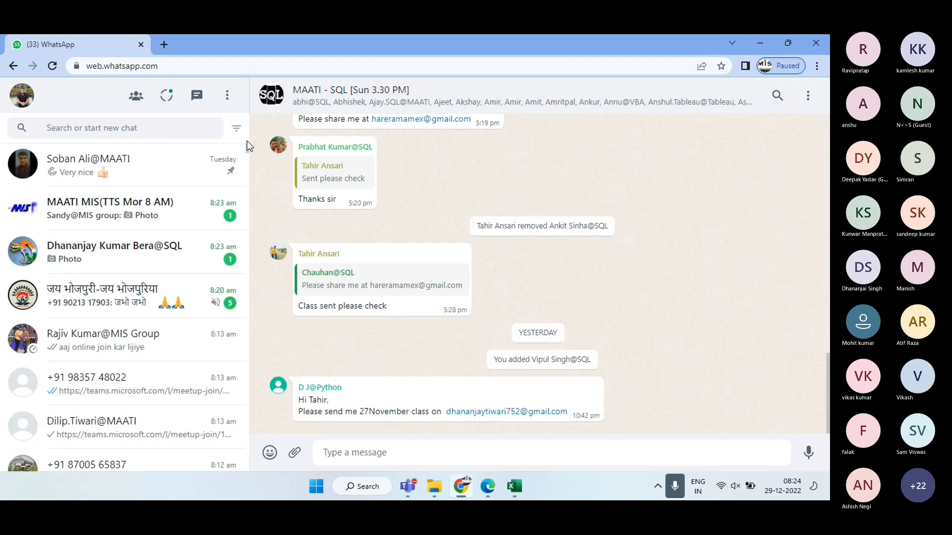
{"action": "left_click", "coordinate": [192, 198]}
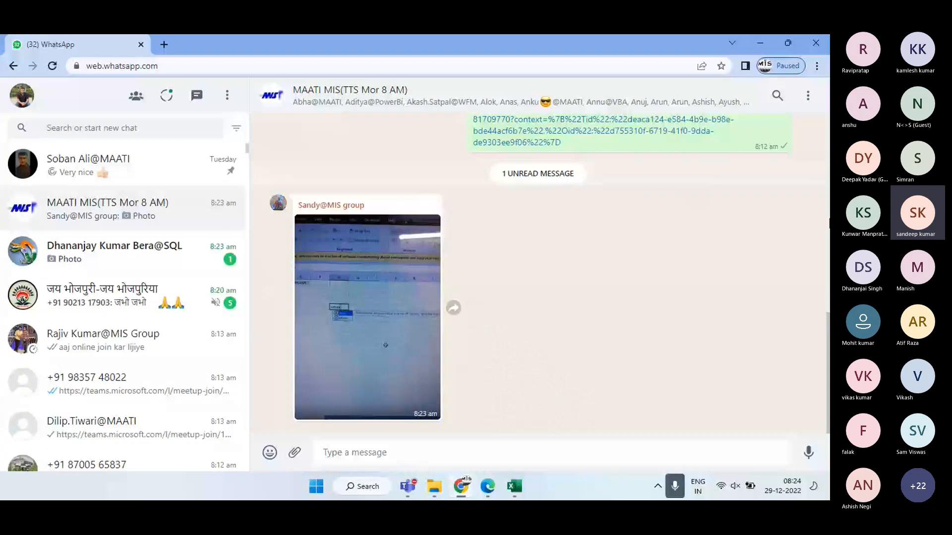
Find today's Teams meeting link in the group chat and select its full text for copying
{"action": "scroll", "coordinate": [827, 313], "scroll_direction": "up", "scroll_amount": 1}
{"action": "left_click_drag", "start_coordinate": [827, 314], "coordinate": [806, 35]}
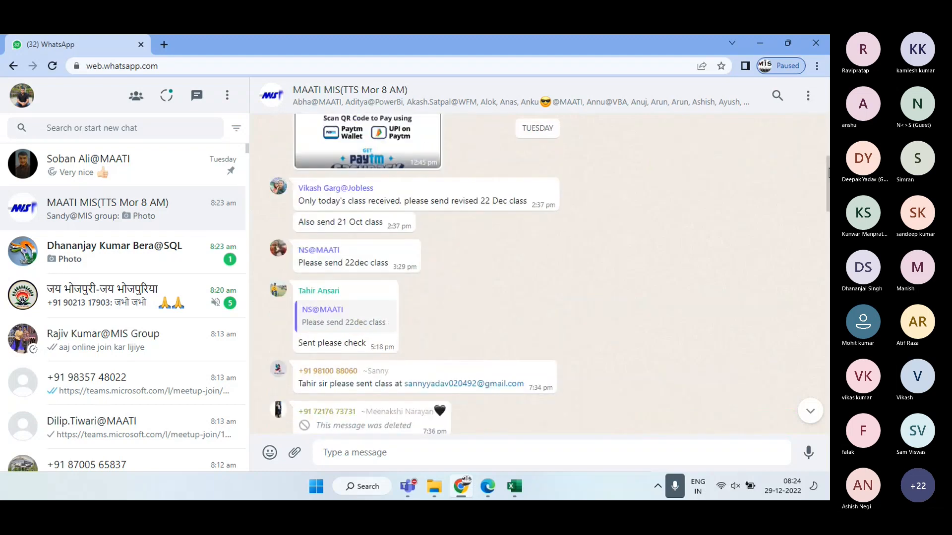
{"action": "left_click_drag", "start_coordinate": [828, 173], "coordinate": [801, 321]}
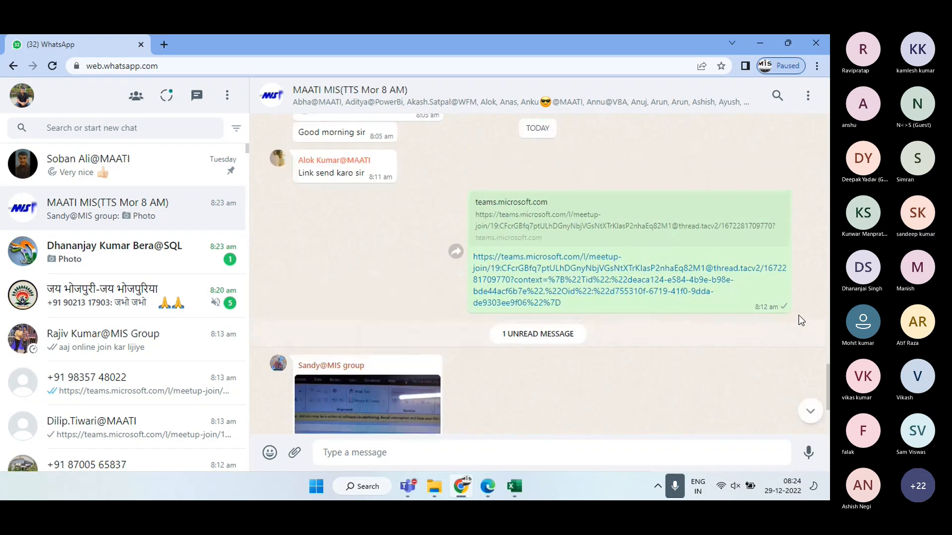
{"action": "left_click_drag", "start_coordinate": [691, 299], "coordinate": [453, 210]}
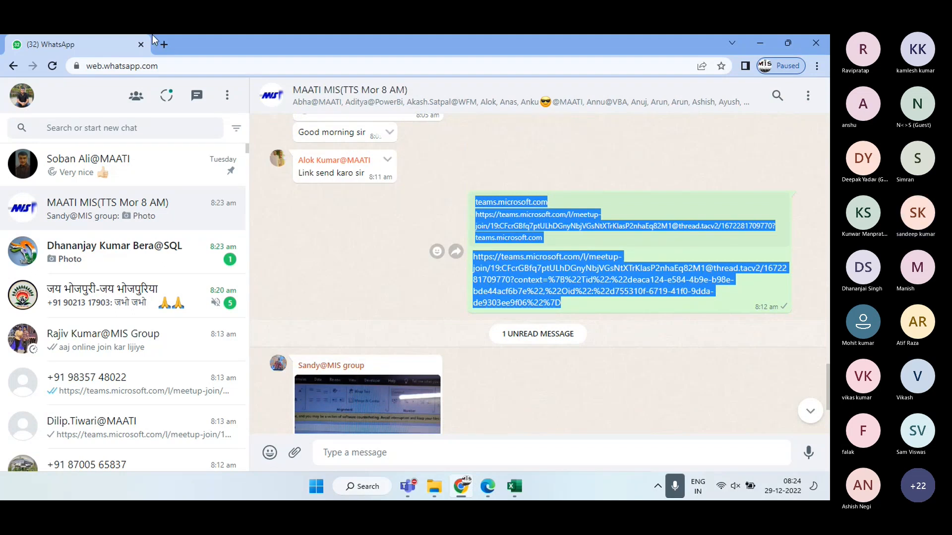
Open Gmail in a new browser tab by going to gmail.com
{"action": "left_click", "coordinate": [168, 44]}
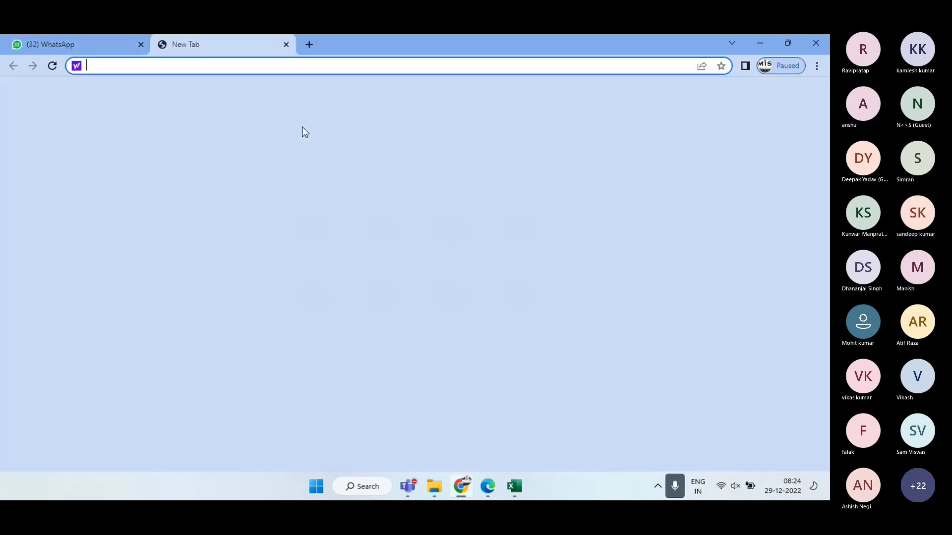
{"action": "type", "text": "gmail.com"}
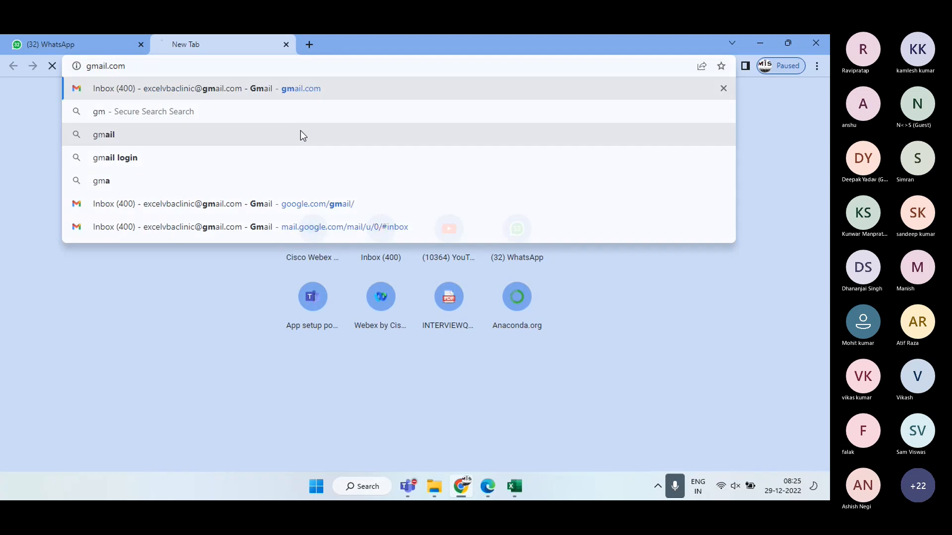
{"action": "key", "text": "Return"}
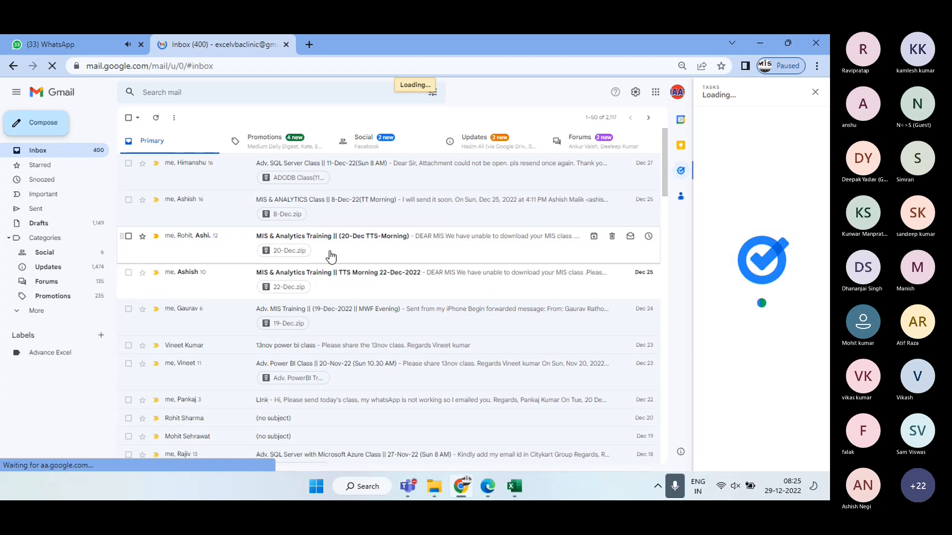
Start a new email message and paste the Teams meeting link into its body
{"action": "key", "text": "c"}
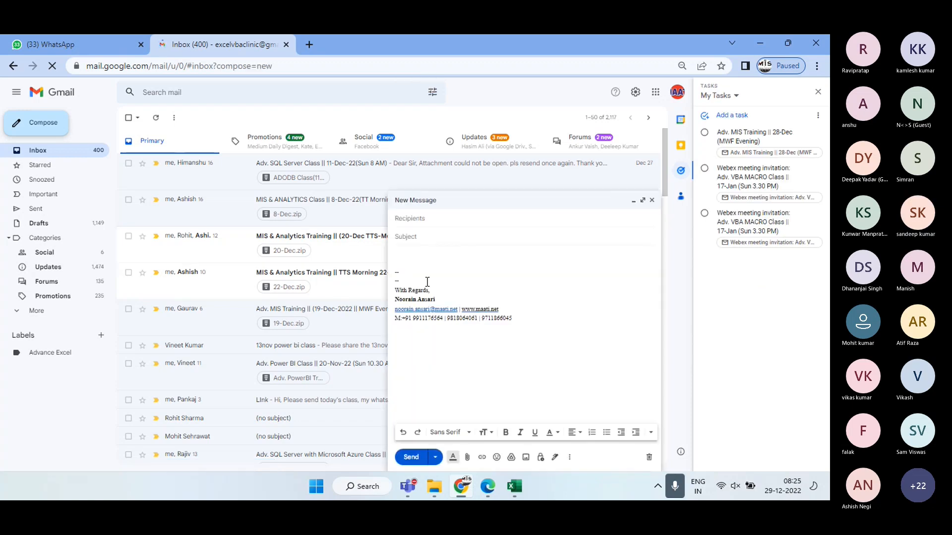
{"action": "left_click", "coordinate": [426, 255]}
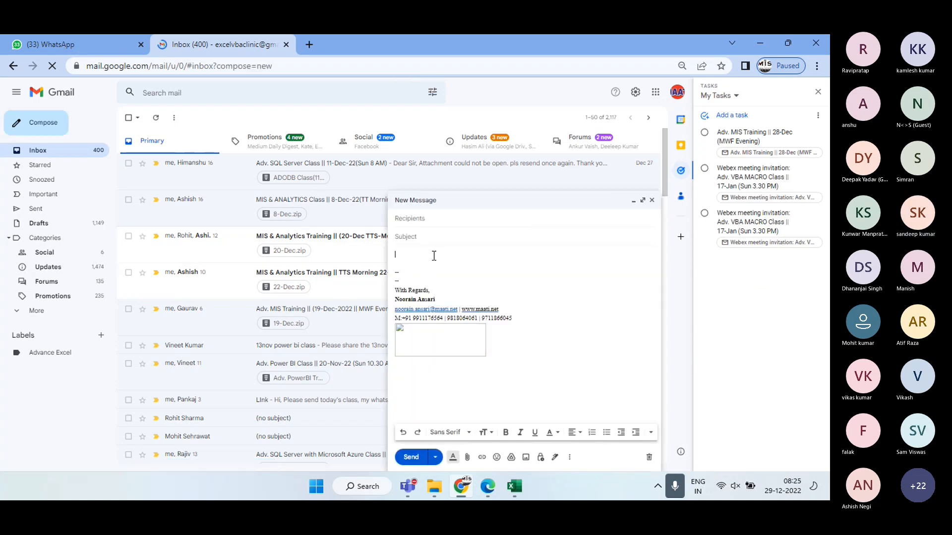
{"action": "key", "text": "ctrl+v"}
Address the message to the participant by searching the contacts and choosing their suggested e-mail address
{"action": "left_click", "coordinate": [424, 218]}
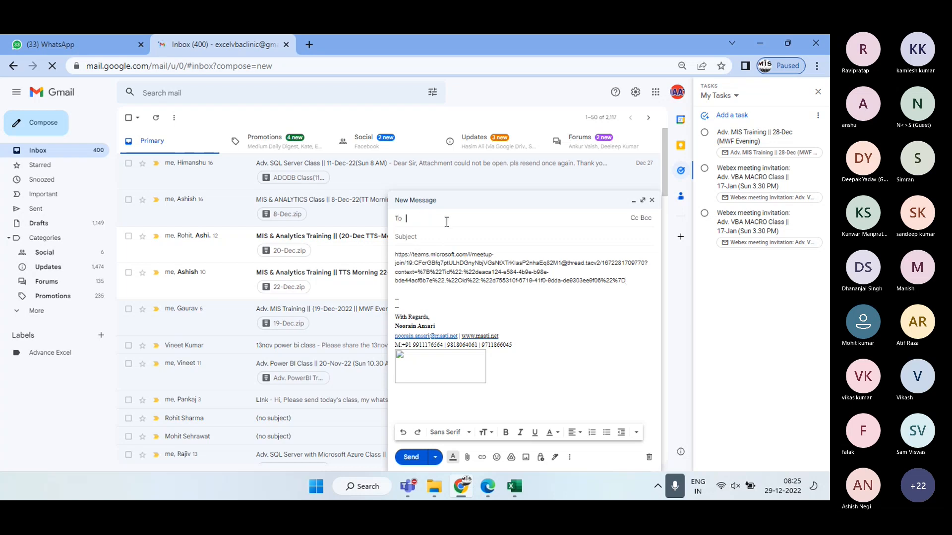
{"action": "type", "text": "pankaj"}
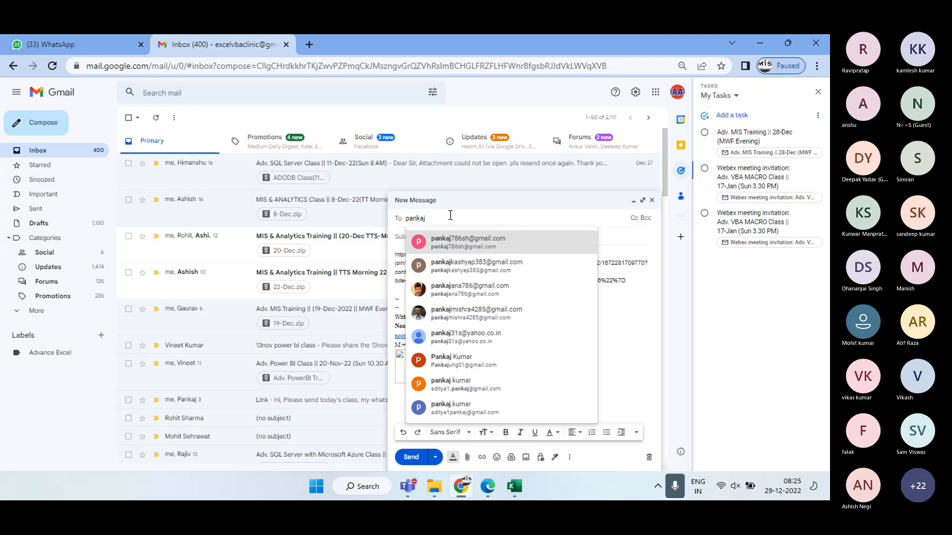
{"action": "type", "text": "p"}
{"action": "key", "text": "BackSpace"}
{"action": "key", "text": "BackSpace"}
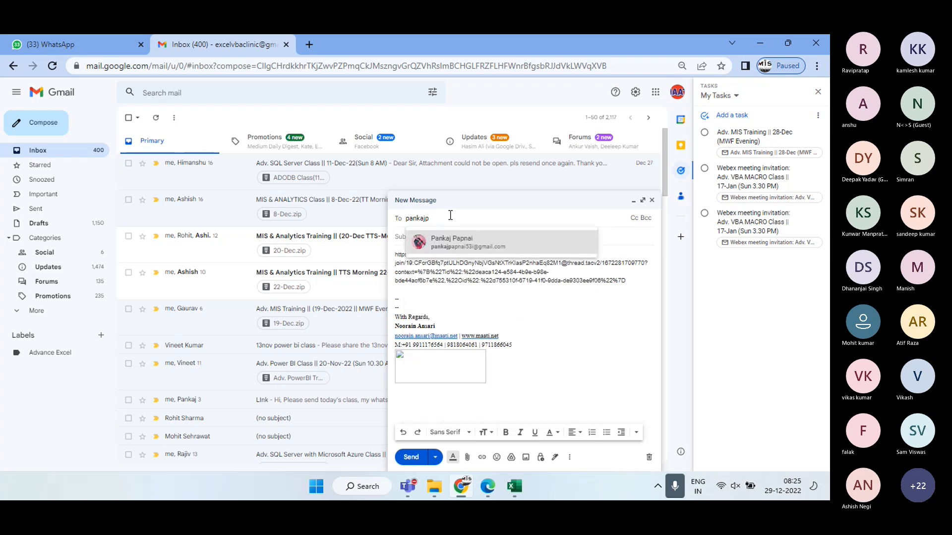
{"action": "key", "text": "BackSpace"}
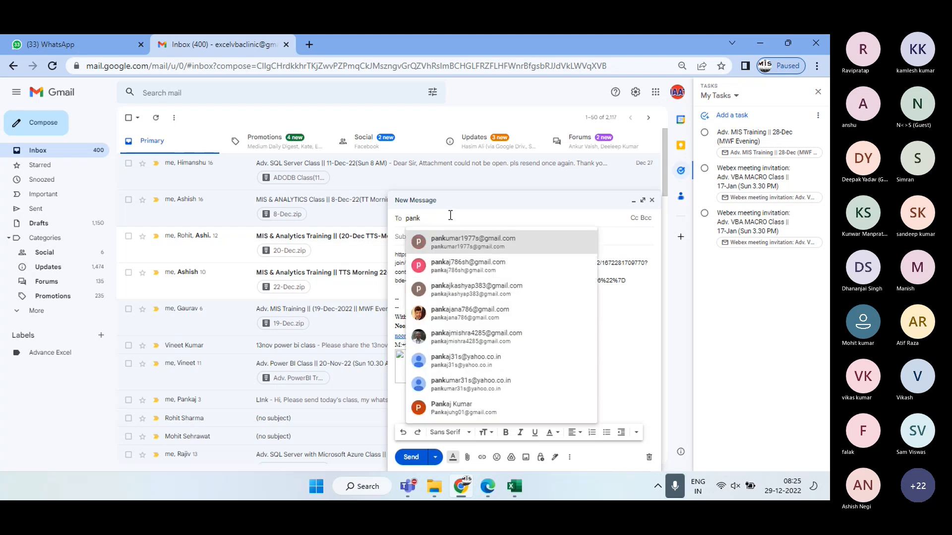
{"action": "type", "text": "u"}
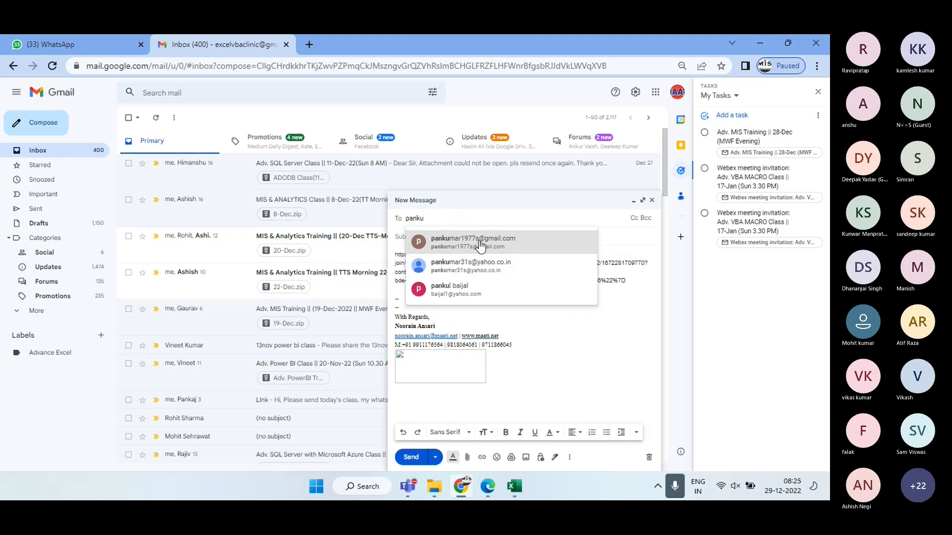
{"action": "left_click", "coordinate": [478, 244]}
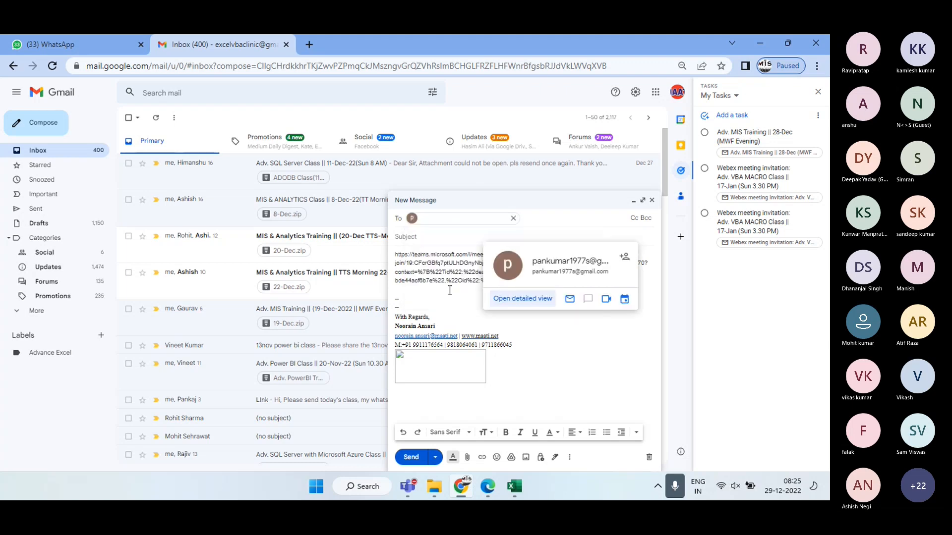
Give the message the subject "Class Link" and send it
{"action": "left_click", "coordinate": [433, 246]}
{"action": "type", "text": "Clas"}
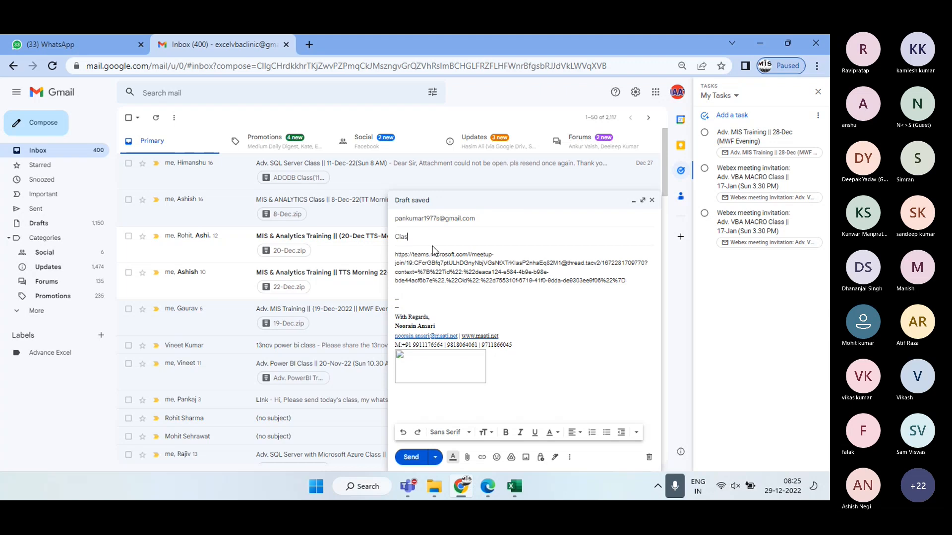
{"action": "type", "text": "s Link"}
{"action": "left_click", "coordinate": [410, 456]}
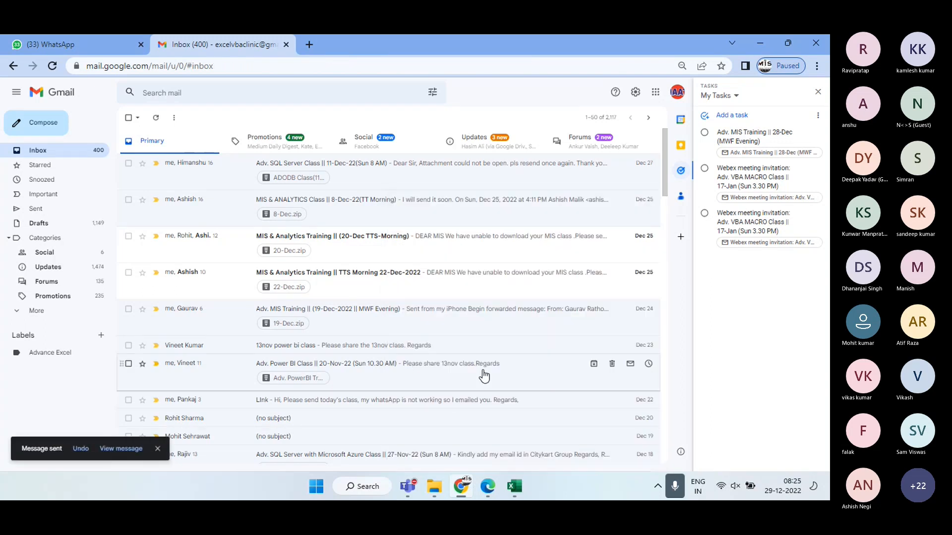
Switch back to the Excel workbook and go to the Agent header cell A1 on Function-2
{"action": "key", "text": "alt+Tab"}
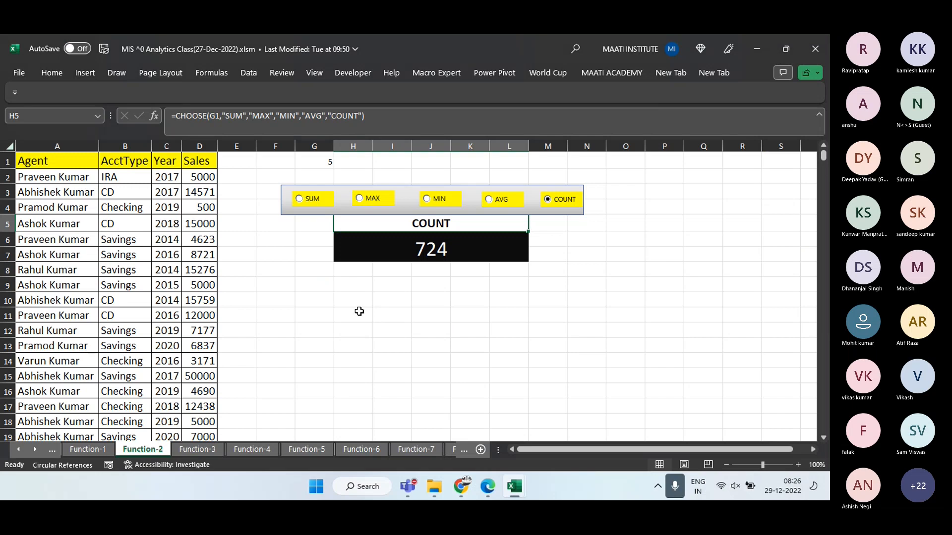
{"action": "left_click", "coordinate": [276, 281]}
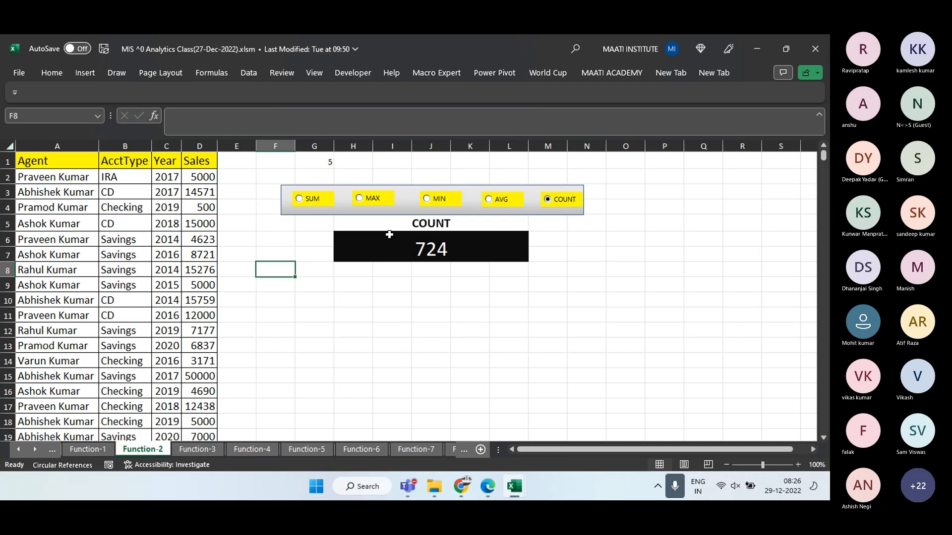
{"action": "key", "text": "ctrl+Up"}
{"action": "key", "text": "ctrl+Left"}
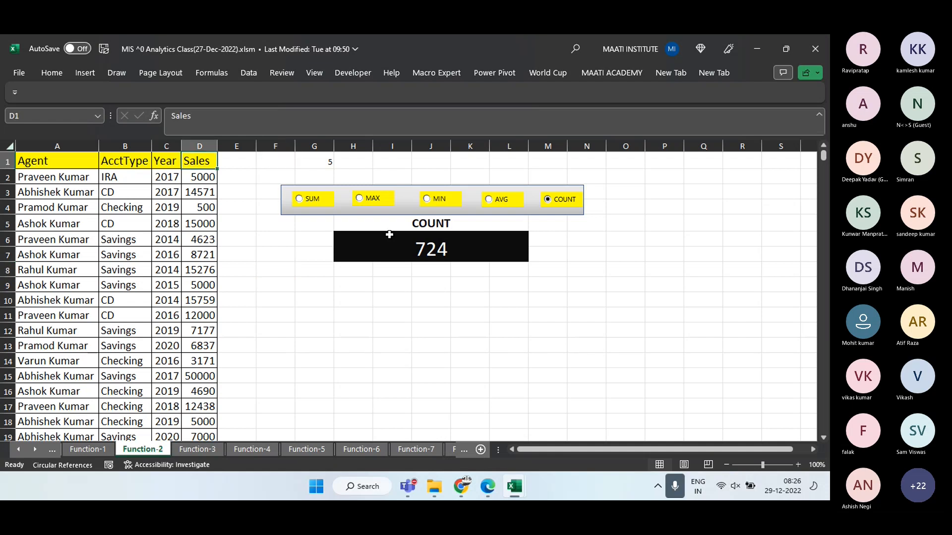
{"action": "key", "text": "ctrl+Left"}
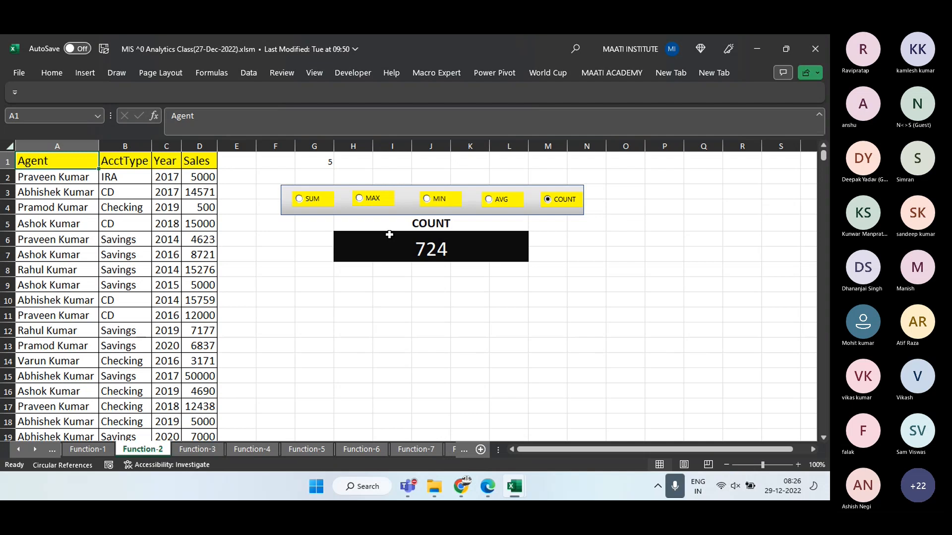
Enter "Cell Reference" in I10 and "Naming Range" in I11, and widen column I slightly
{"action": "left_click", "coordinate": [402, 297]}
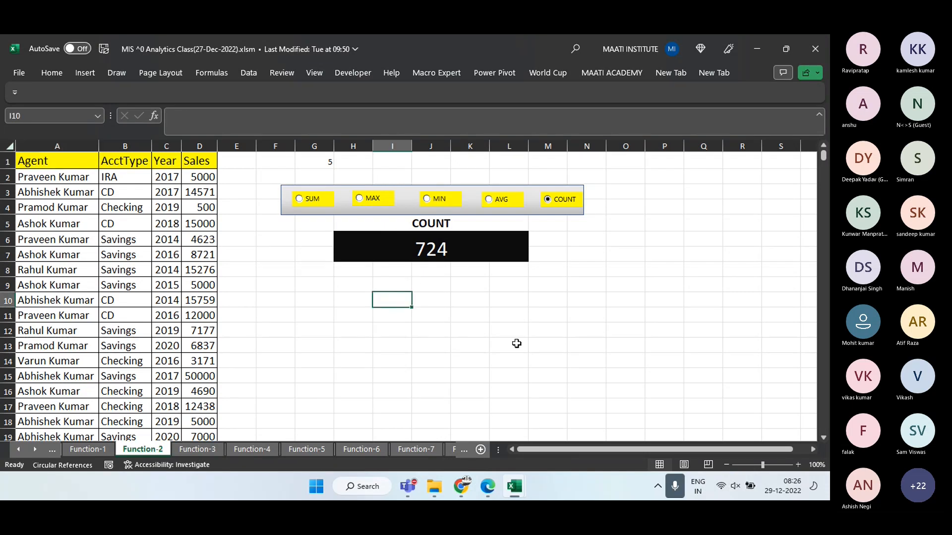
{"action": "type", "text": "Cell Reference"}
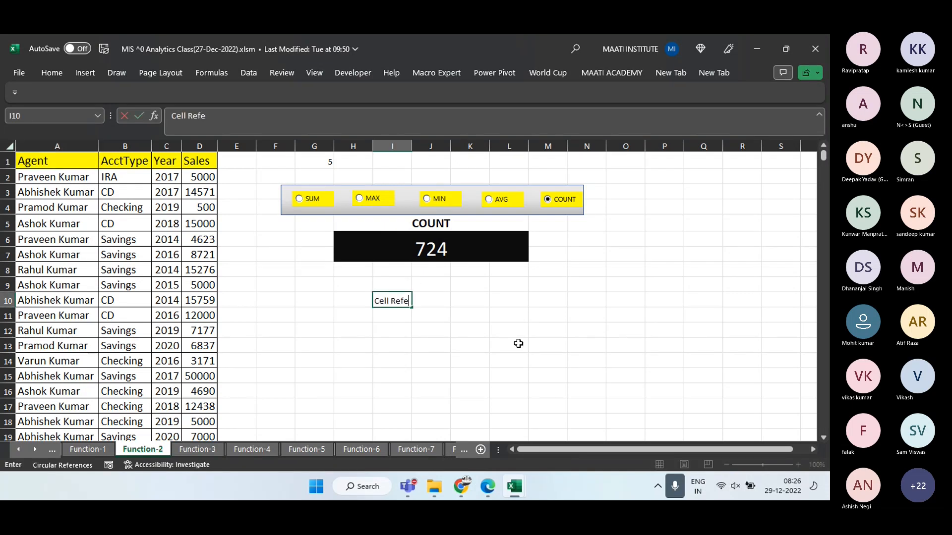
{"action": "key", "text": "Return"}
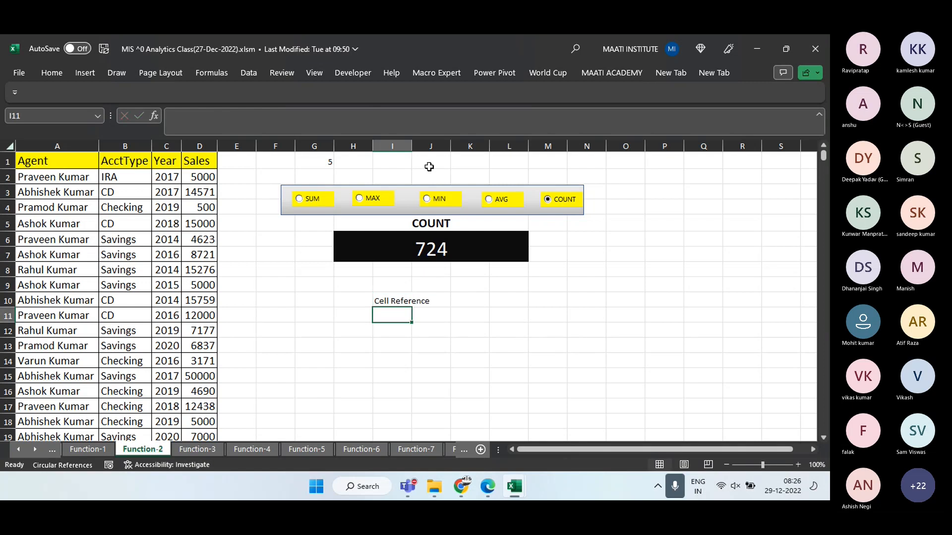
{"action": "left_click_drag", "start_coordinate": [414, 145], "coordinate": [428, 145]}
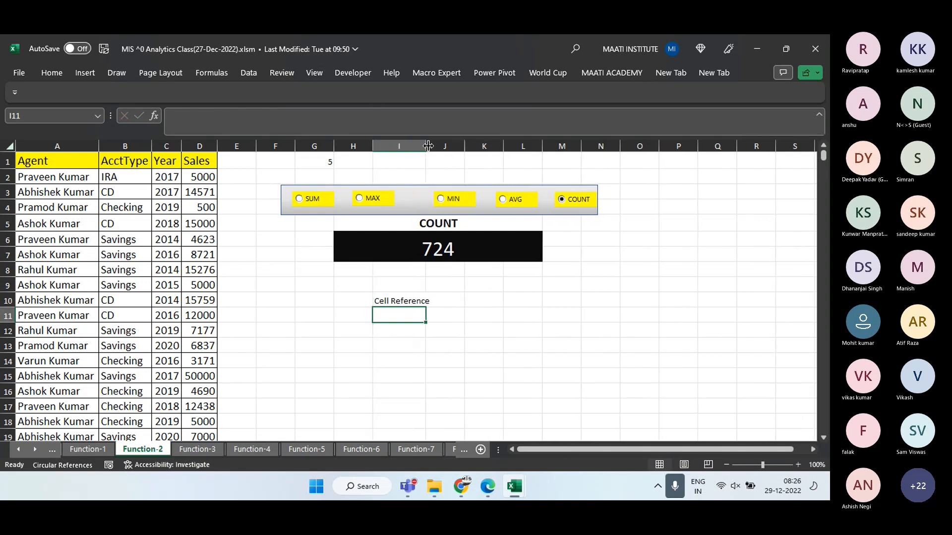
{"action": "type", "text": "Naming Range"}
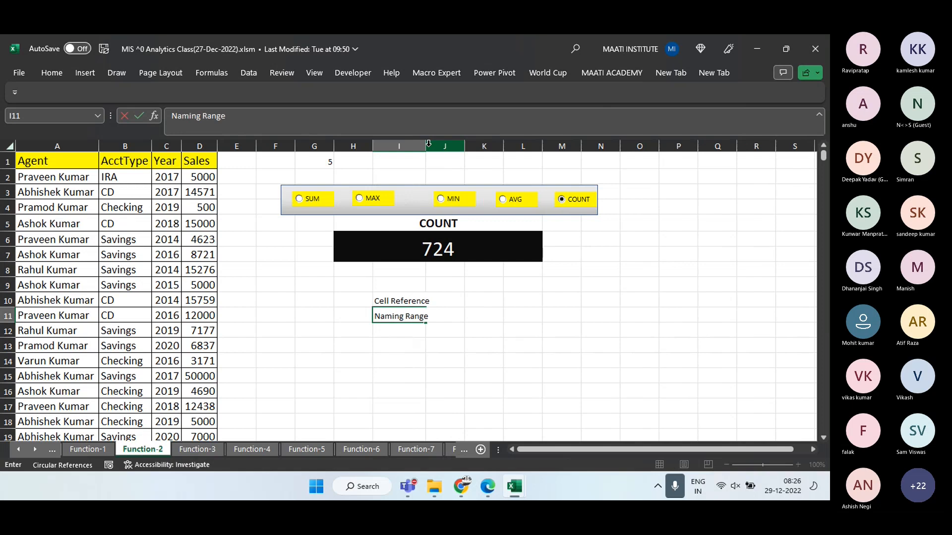
{"action": "key", "text": "Return"}
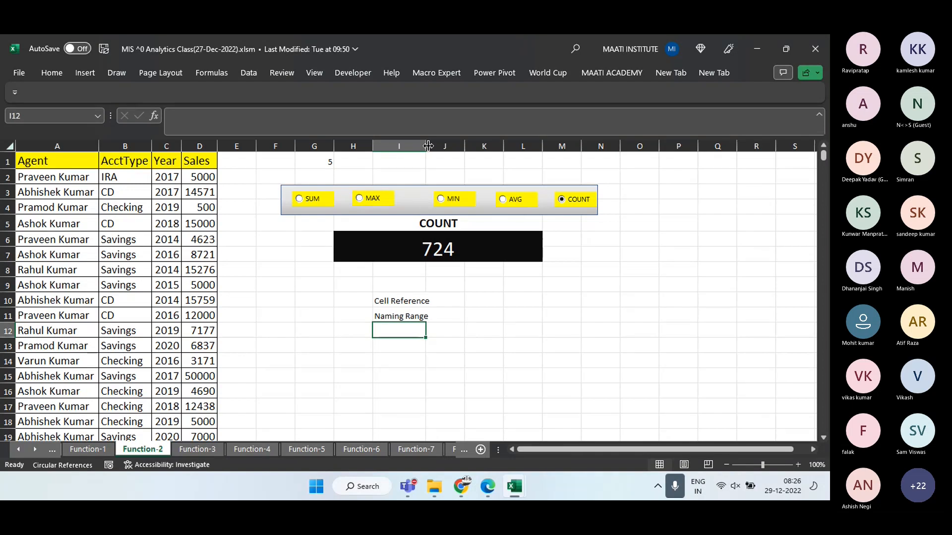
Enter the cell address A1 as text in cell I13
{"action": "left_click", "coordinate": [419, 158]}
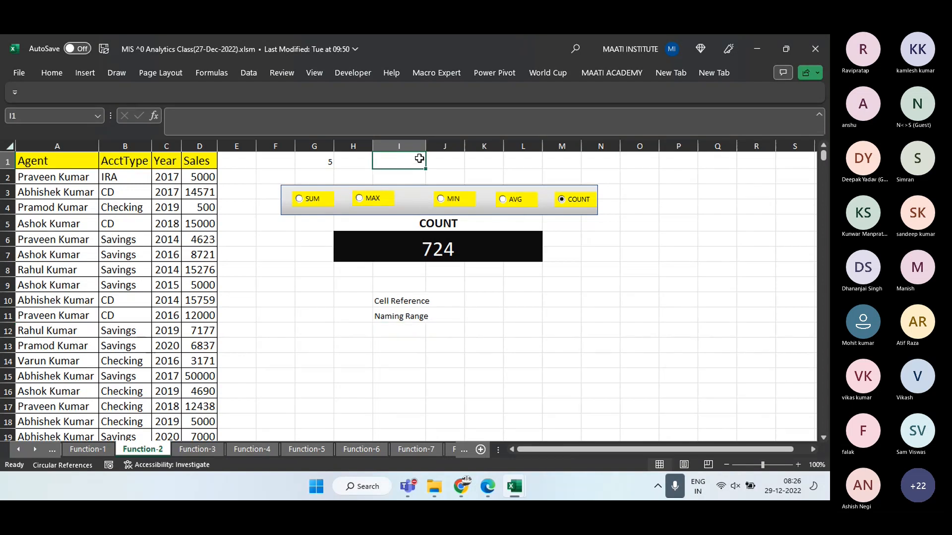
{"action": "left_click", "coordinate": [329, 158]}
{"action": "left_click", "coordinate": [410, 161]}
{"action": "left_click", "coordinate": [405, 348]}
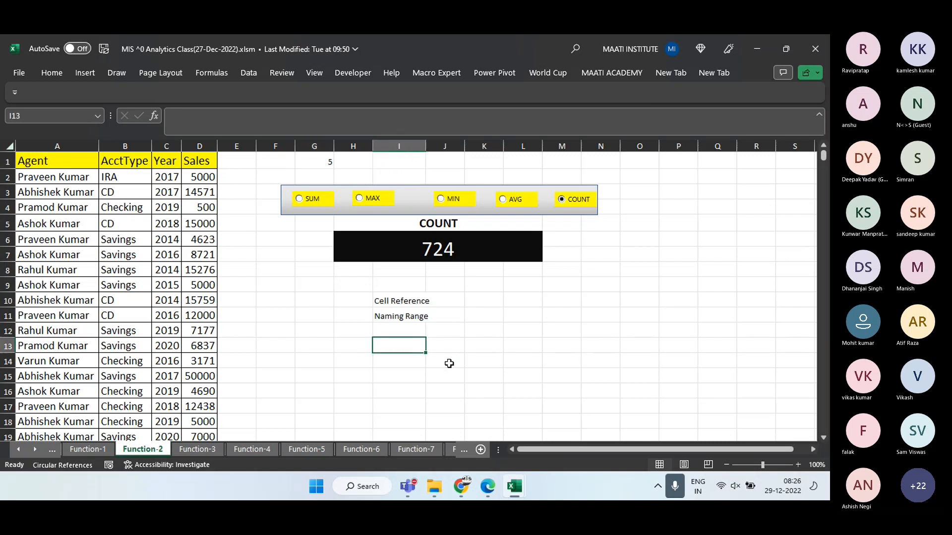
{"action": "type", "text": "A1"}
{"action": "left_click", "coordinate": [451, 371]}
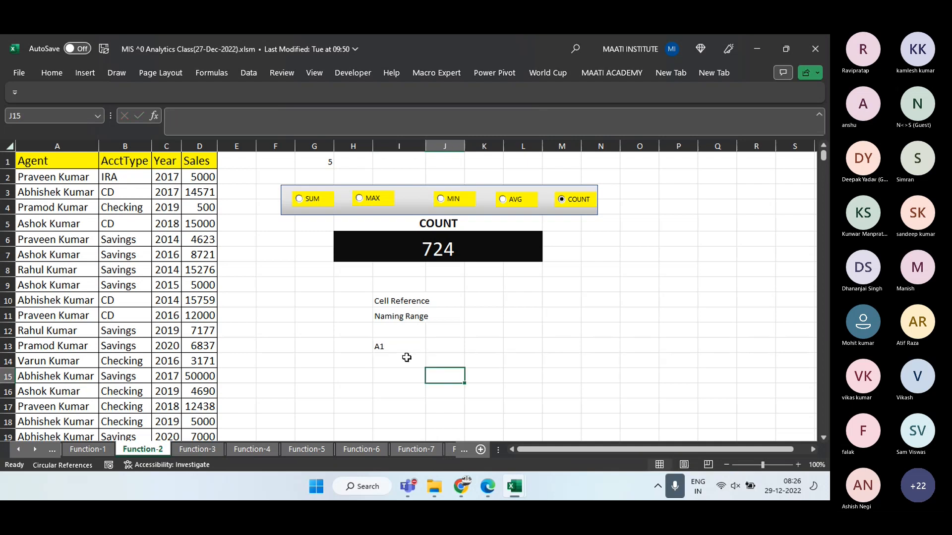
Label H13 "Cell Reference" and fit column H to its contents
{"action": "left_click", "coordinate": [356, 348]}
{"action": "type", "text": "Ce"}
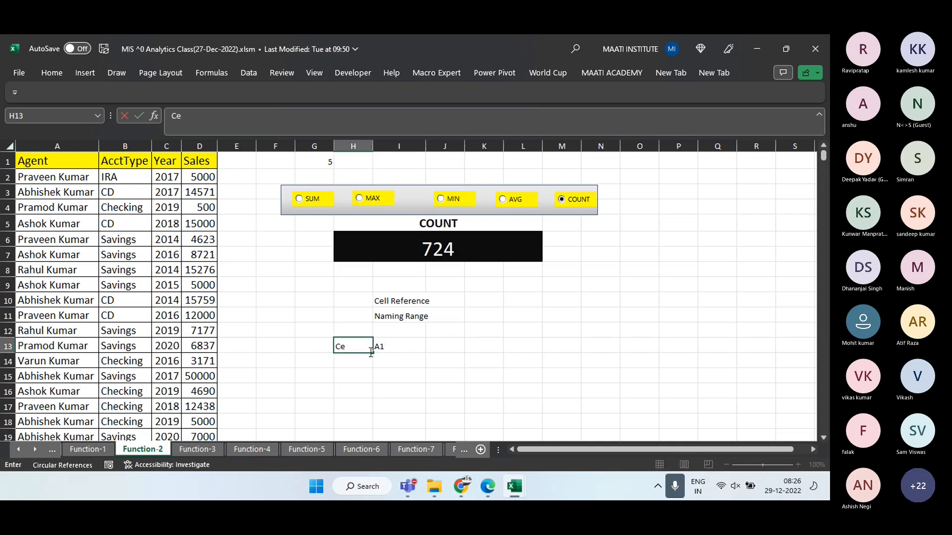
{"action": "type", "text": "ll Reference"}
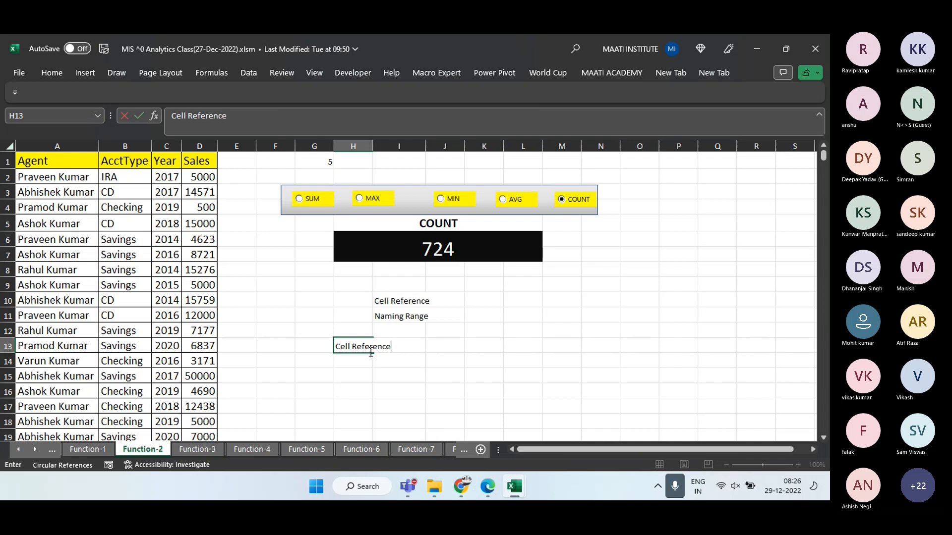
{"action": "key", "text": "Return"}
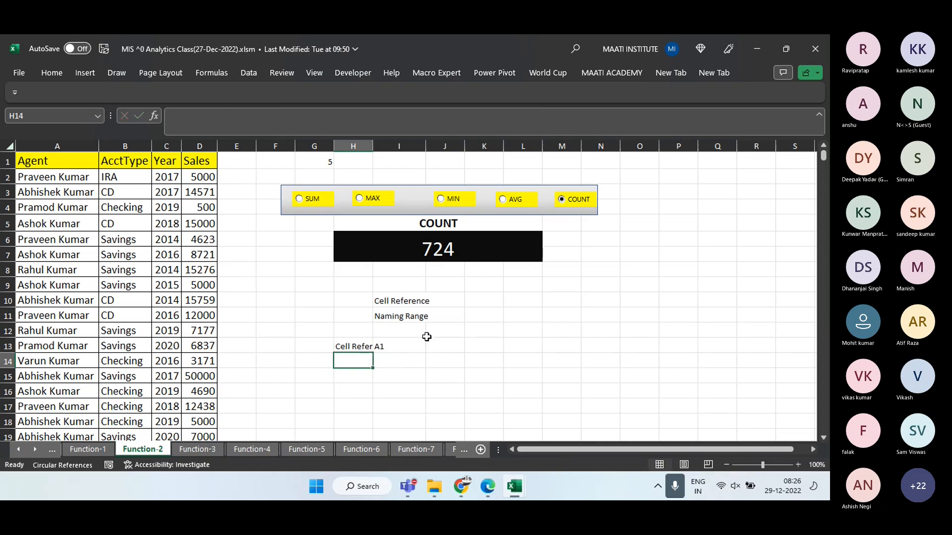
{"action": "double_click", "coordinate": [372, 146]}
{"action": "left_click", "coordinate": [425, 347]}
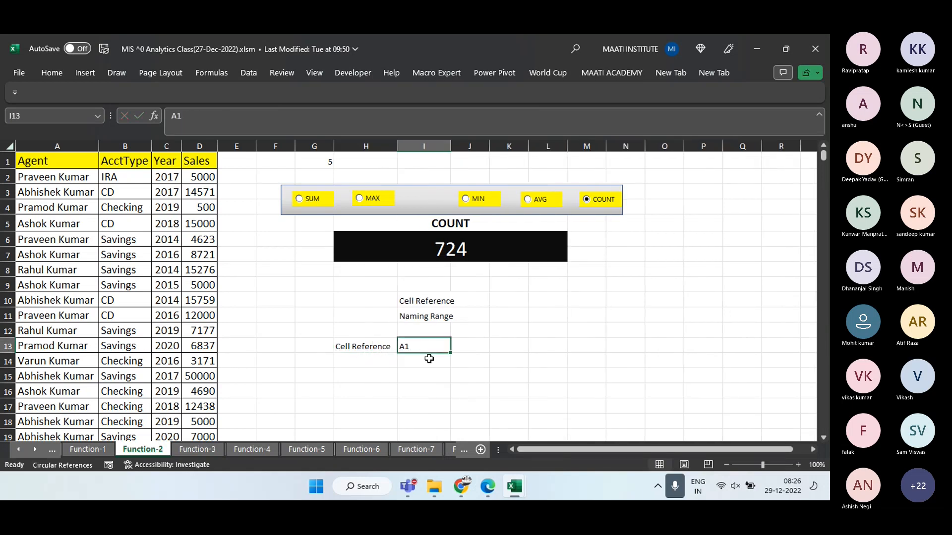
Enter =INDIRECT(I13) in J13 to return the content of the cell whose address is in I13
{"action": "left_click", "coordinate": [327, 162]}
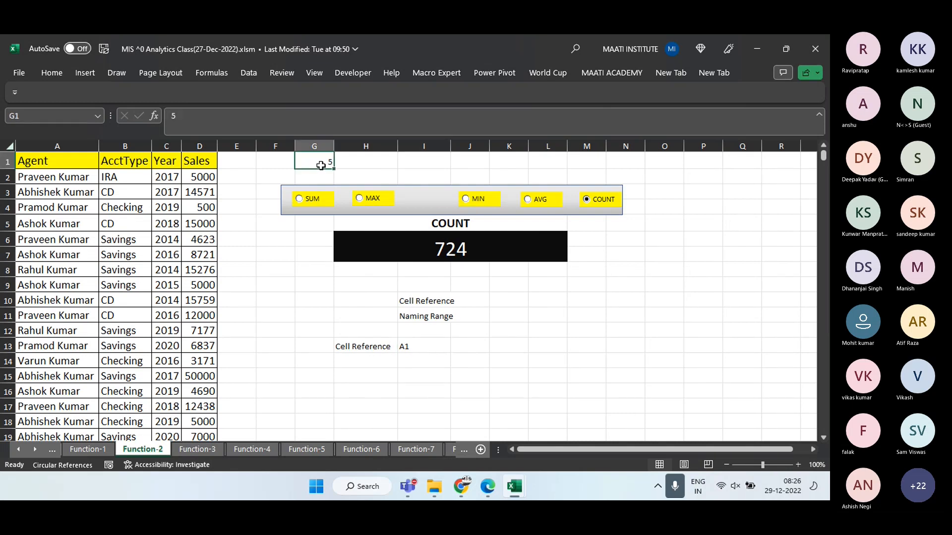
{"action": "left_click", "coordinate": [422, 347]}
{"action": "left_click", "coordinate": [476, 346]}
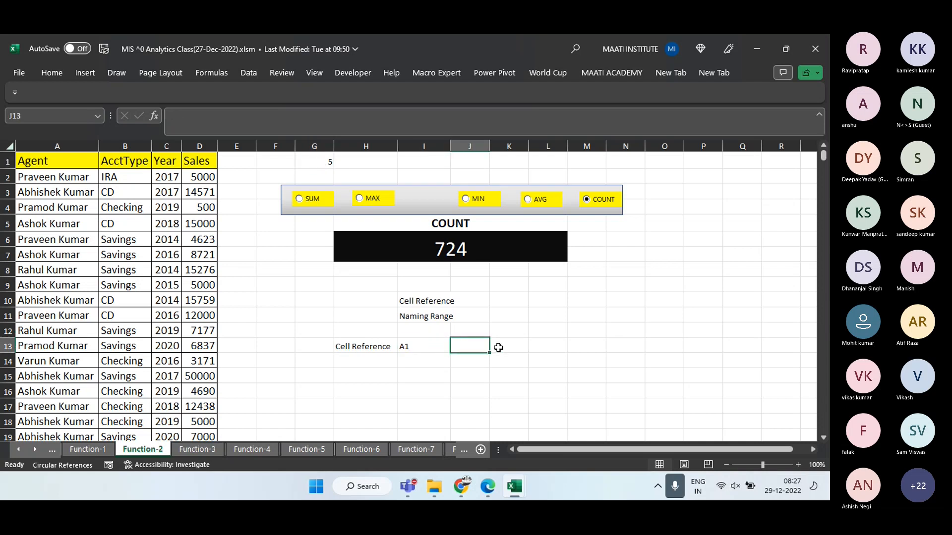
{"action": "type", "text": "=INDIRECT("}
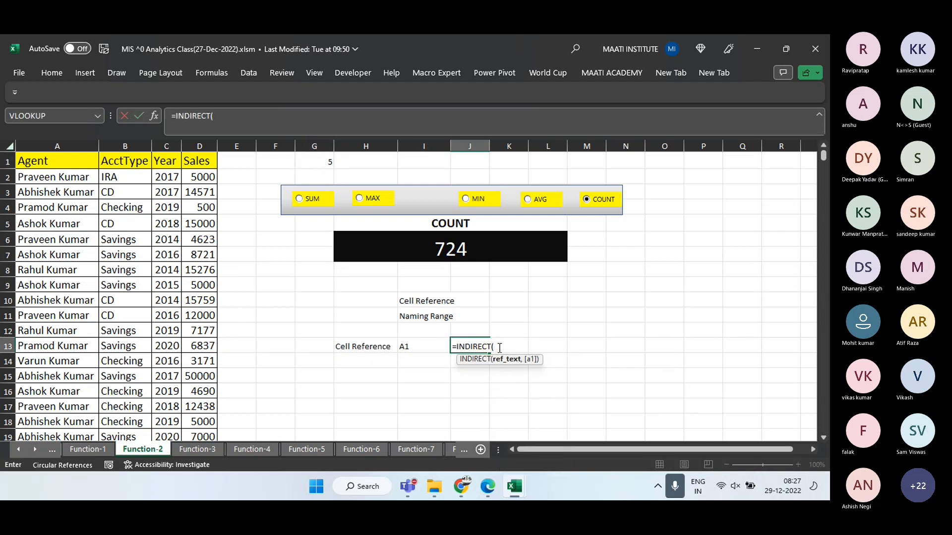
{"action": "key", "text": "Left"}
{"action": "key", "text": "Return"}
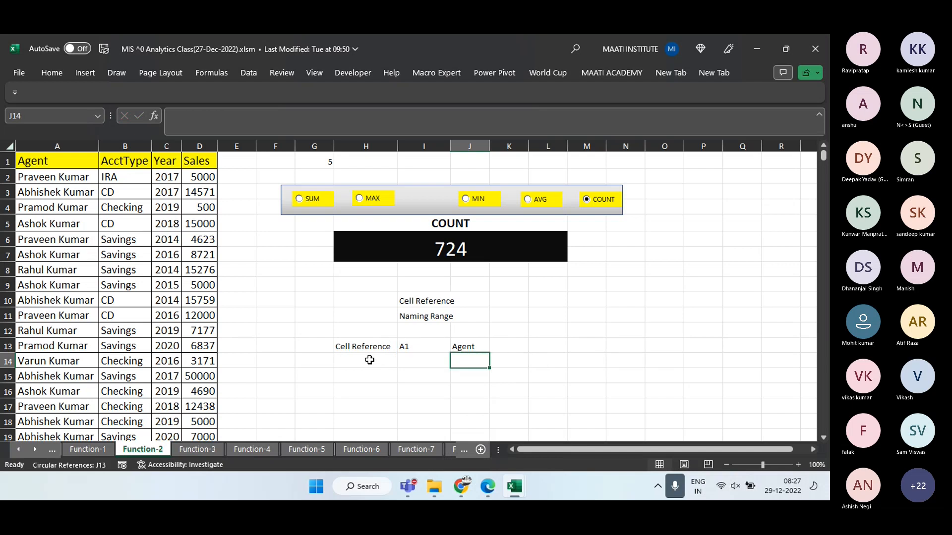
Examine the extent of the AcctType and Agent data by selecting each column's entries from row 2 to the last row
{"action": "left_click", "coordinate": [425, 320]}
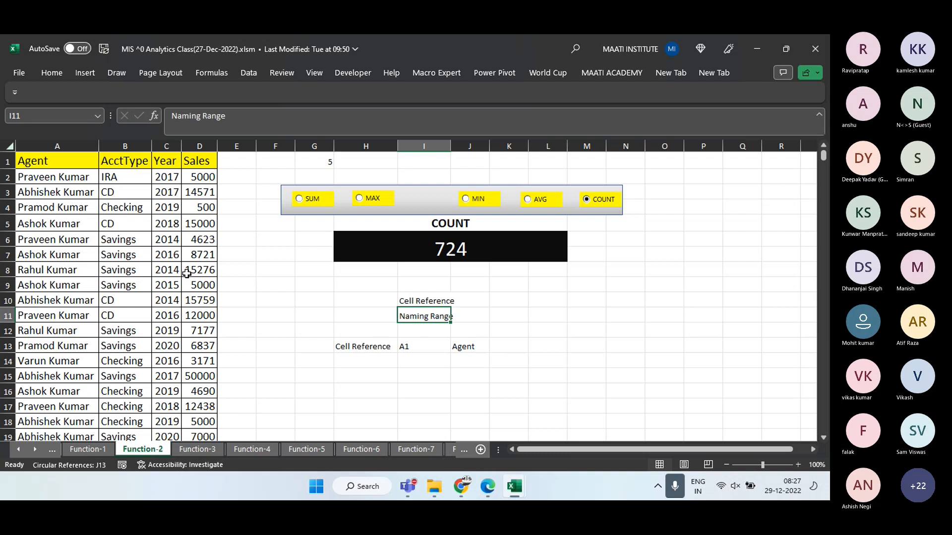
{"action": "left_click", "coordinate": [133, 180]}
{"action": "key", "text": "ctrl+shift+Down"}
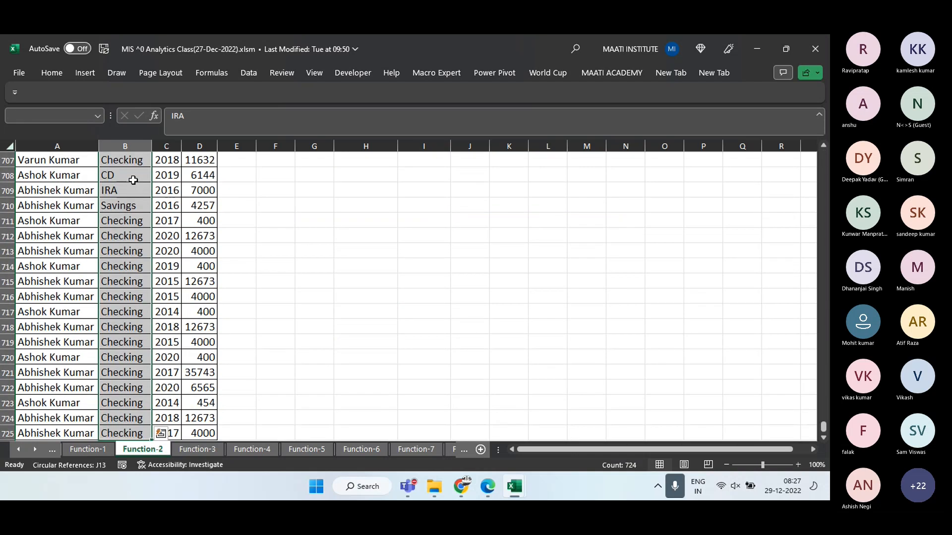
{"action": "key", "text": "Left"}
{"action": "key", "text": "ctrl+shift+Down"}
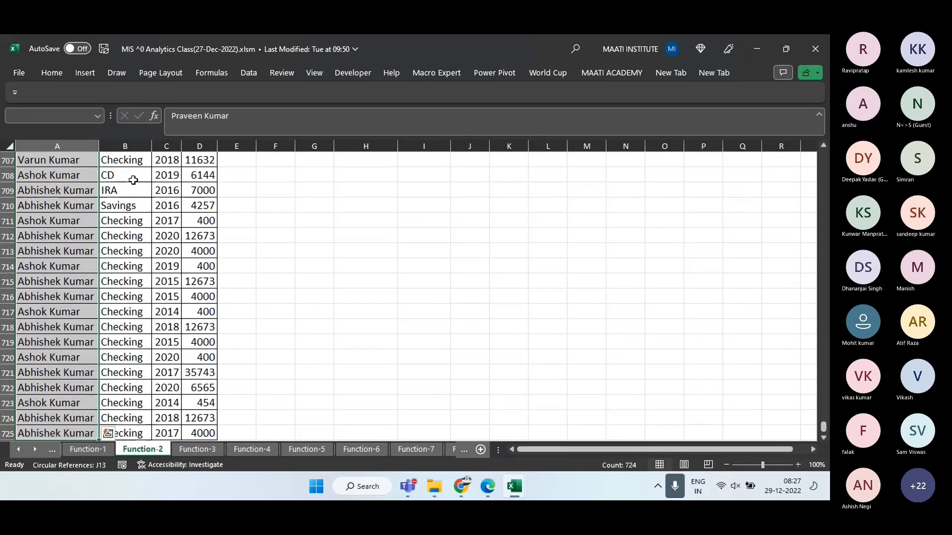
{"action": "key", "text": "Up"}
{"action": "key", "text": "Down"}
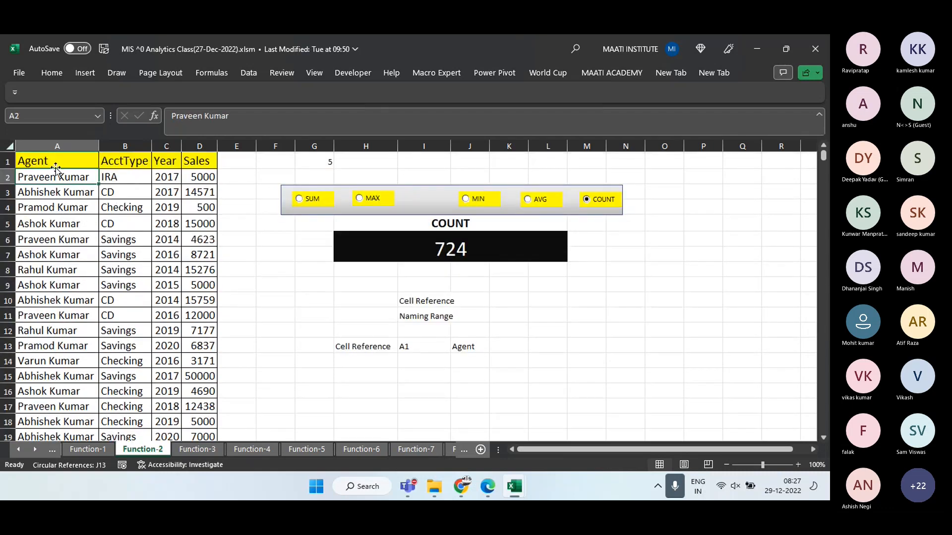
Label H14 "Namign Range" and enter Agent as the range name in I14
{"action": "left_click", "coordinate": [353, 361]}
{"action": "type", "text": "Nam"}
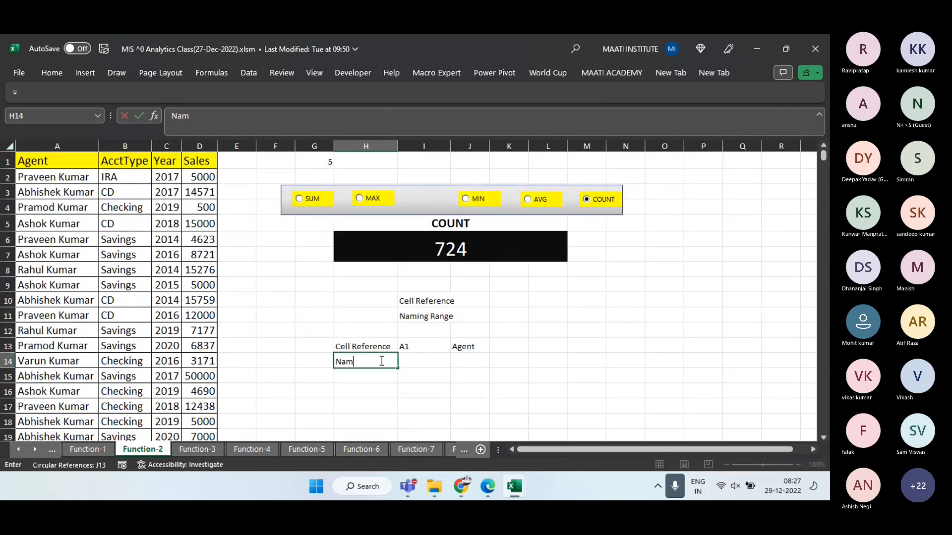
{"action": "type", "text": "ign Range"}
{"action": "key", "text": "Return"}
{"action": "key", "text": "Up"}
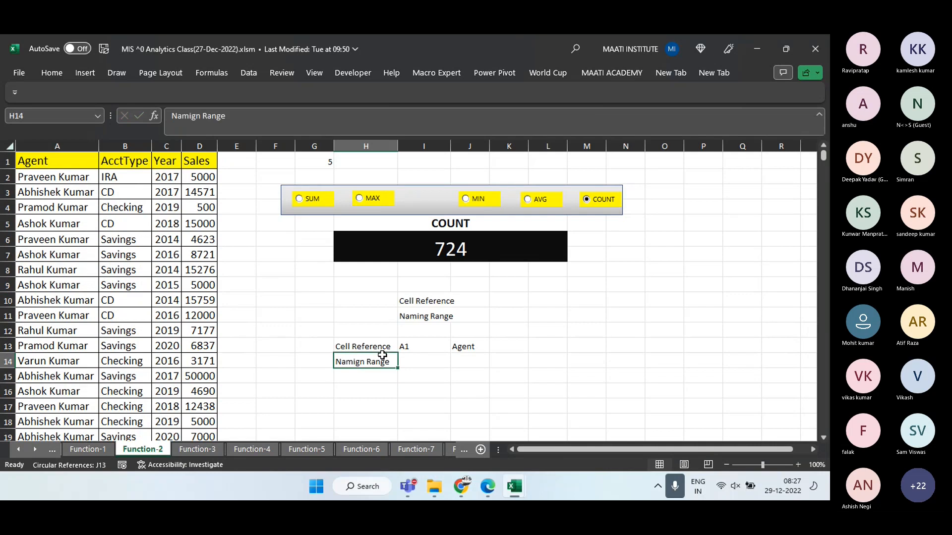
{"action": "key", "text": "Right"}
{"action": "type", "text": "A1gent"}
{"action": "key", "text": "Return"}
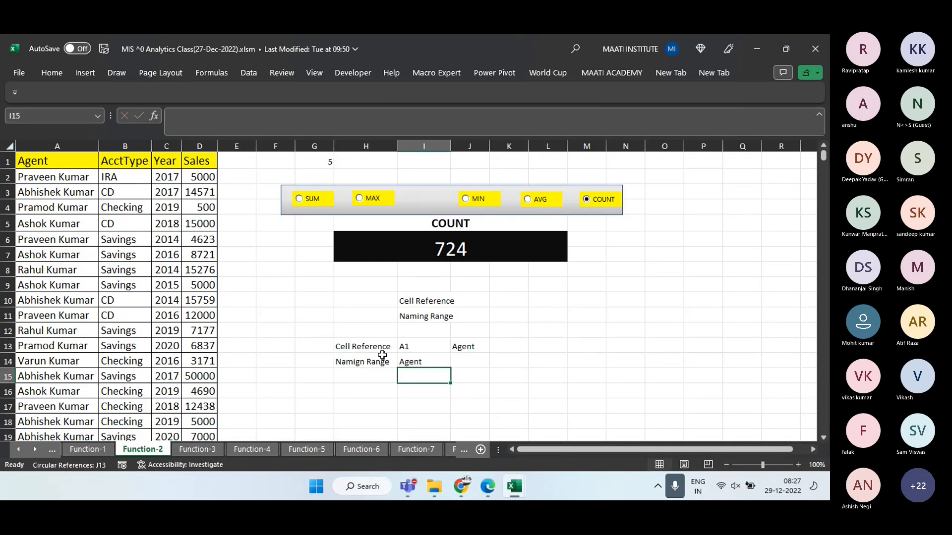
Enter =INDIRECT(I14) in J14 to return the entries of the named range written in I14
{"action": "key", "text": "Up"}
{"action": "key", "text": "Right"}
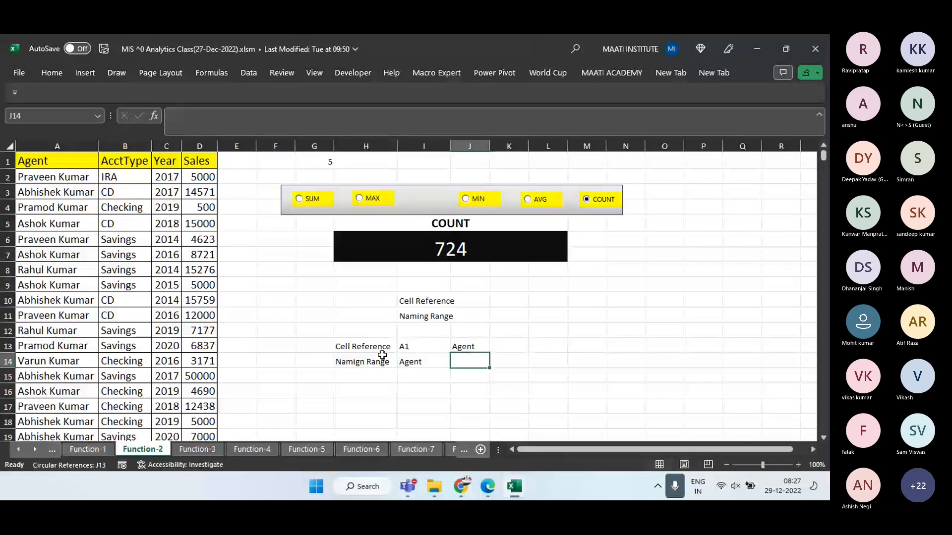
{"action": "type", "text": "=INDIRECT("}
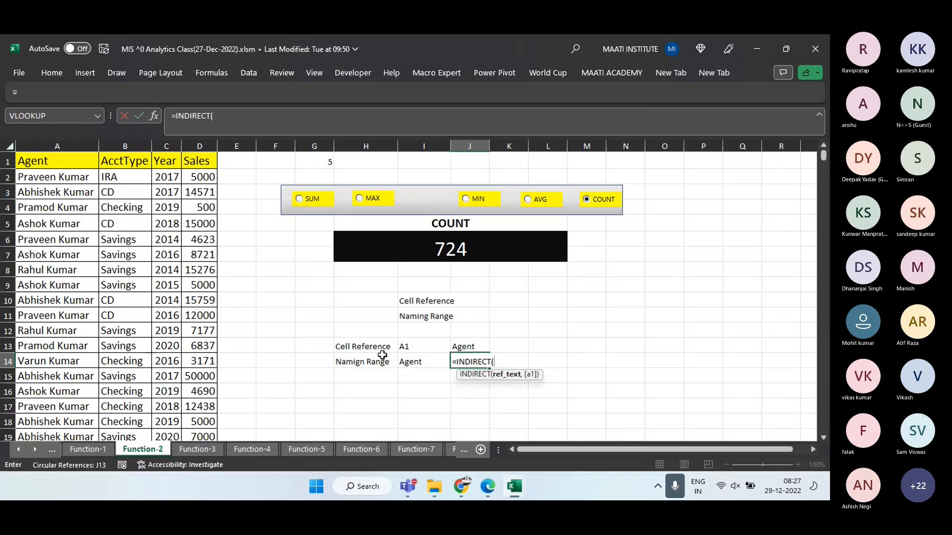
{"action": "key", "text": "Left"}
{"action": "key", "text": "ctrl+Return"}
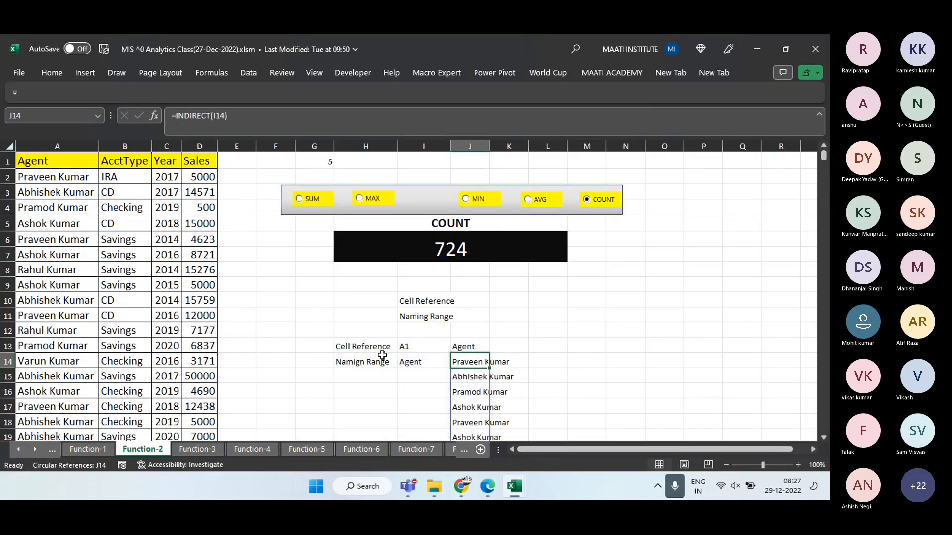
Examine the agent list returned from J14 downward alongside the reference entries in column I and the value in G1
{"action": "key", "text": "ctrl+shift+Down"}
{"action": "key", "text": "Up"}
{"action": "key", "text": "Up"}
{"action": "key", "text": "Up"}
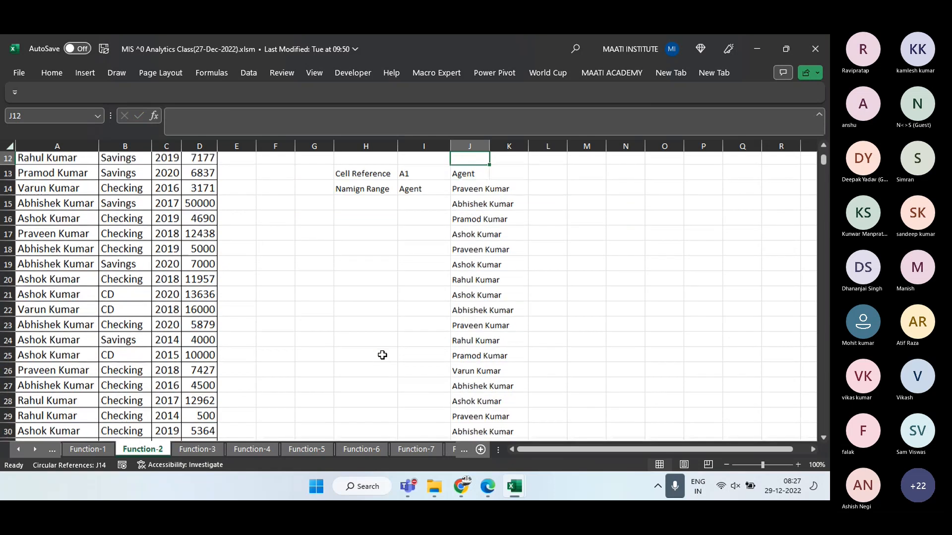
{"action": "key", "text": "Down"}
{"action": "key", "text": "Down"}
{"action": "key", "text": "Left"}
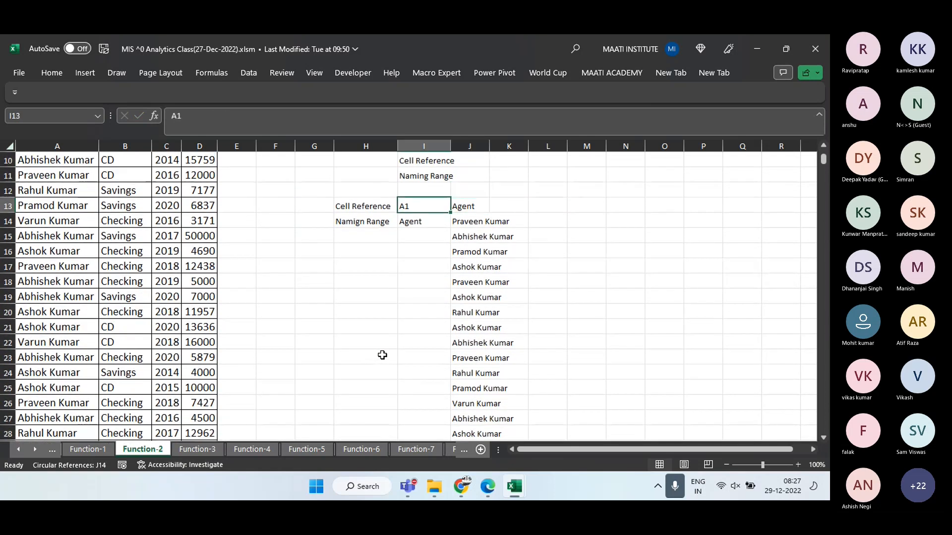
{"action": "key", "text": "Up"}
{"action": "key", "text": "Up"}
{"action": "key", "text": "Up"}
{"action": "key", "text": "Up"}
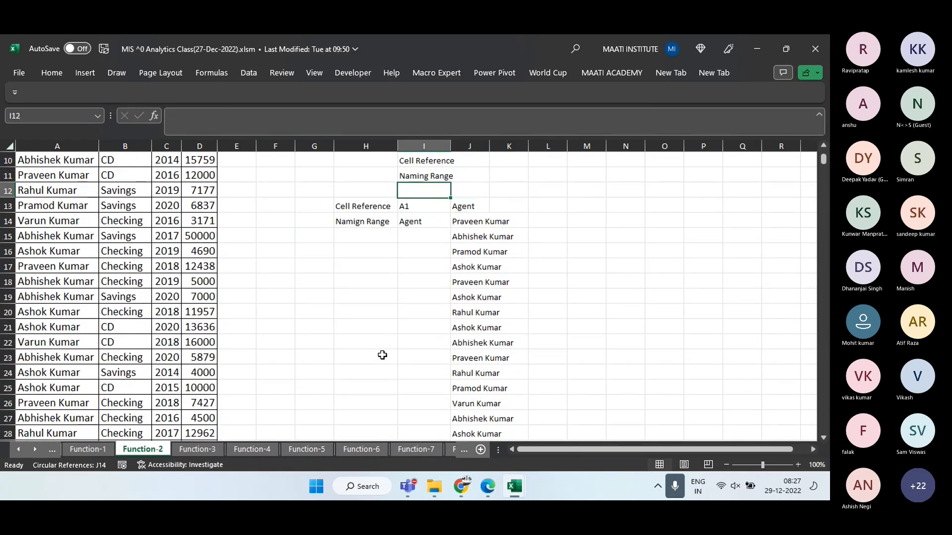
{"action": "key", "text": "Up"}
{"action": "key", "text": "Up"}
{"action": "key", "text": "Up"}
{"action": "key", "text": "Up"}
{"action": "key", "text": "Up"}
{"action": "key", "text": "Up"}
{"action": "key", "text": "Up"}
{"action": "key", "text": "Up"}
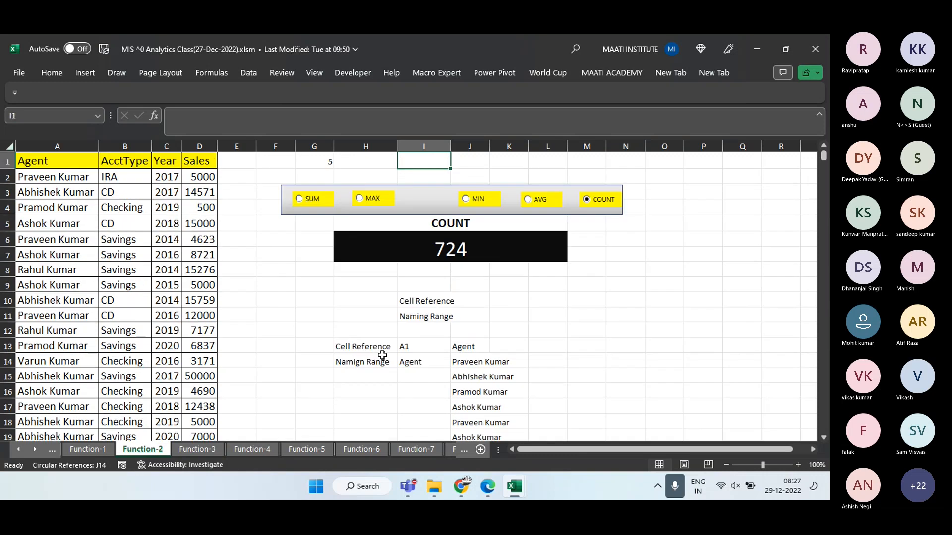
{"action": "left_click", "coordinate": [314, 161]}
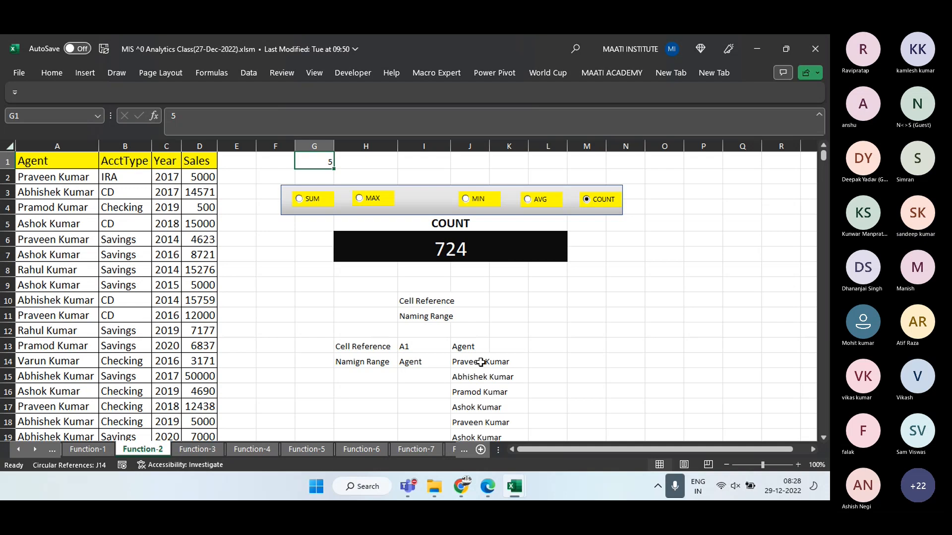
Create a new blank workbook
{"action": "key", "text": "ctrl+n"}
{"action": "key", "text": "Right"}
{"action": "key", "text": "Right"}
{"action": "key", "text": "Right"}
{"action": "key", "text": "Right"}
{"action": "key", "text": "Down"}
{"action": "key", "text": "Down"}
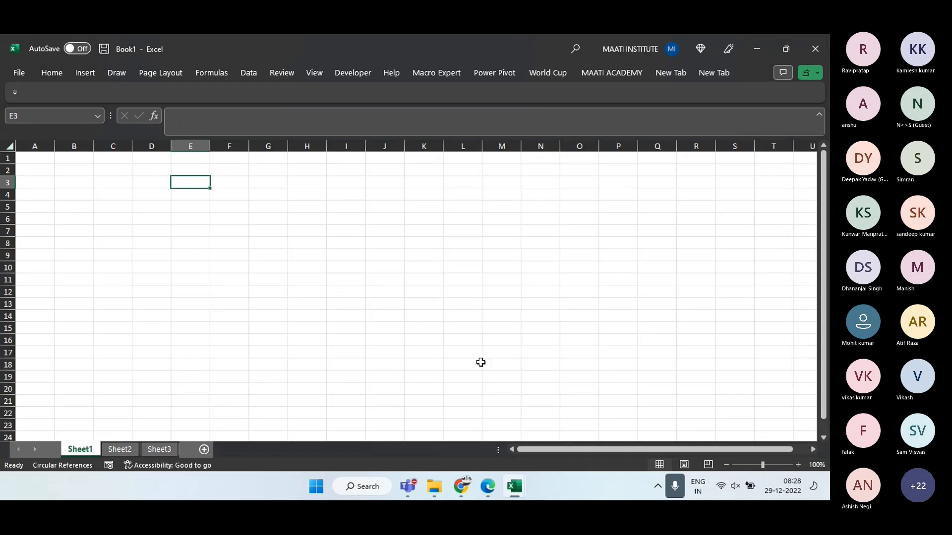
Switch back to the MIS workbook and open its SummarySheet
{"action": "key", "text": "alt+Tab"}
{"action": "left_click", "coordinate": [20, 449]}
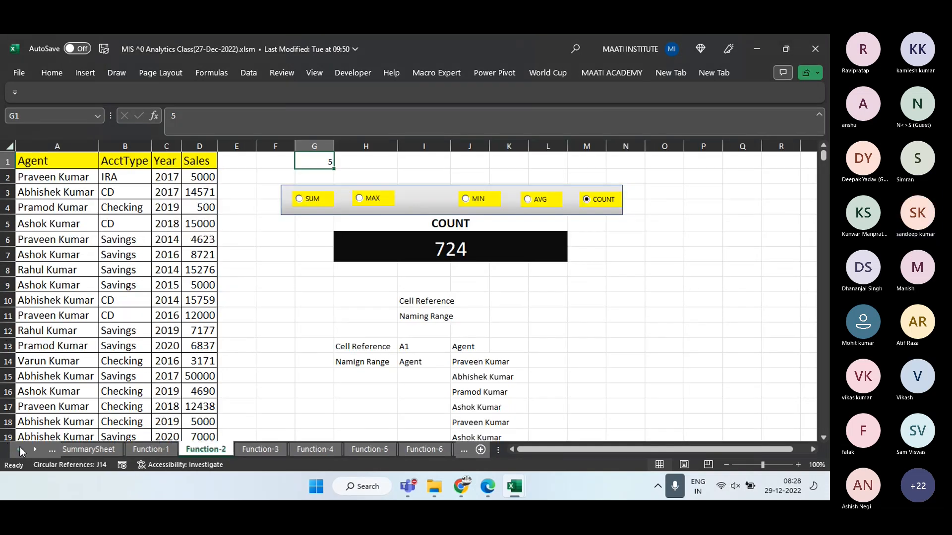
{"action": "left_click", "coordinate": [20, 447]}
{"action": "left_click", "coordinate": [97, 450]}
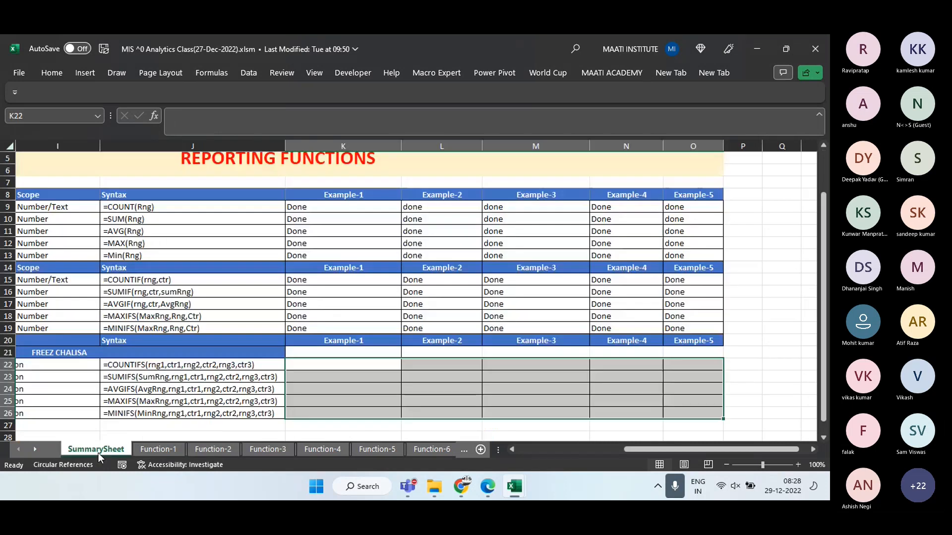
Copy the multiple-condition functions block with its header row and Example columns, G20:O26
{"action": "left_click", "coordinate": [77, 356]}
{"action": "key", "text": "ctrl+Left"}
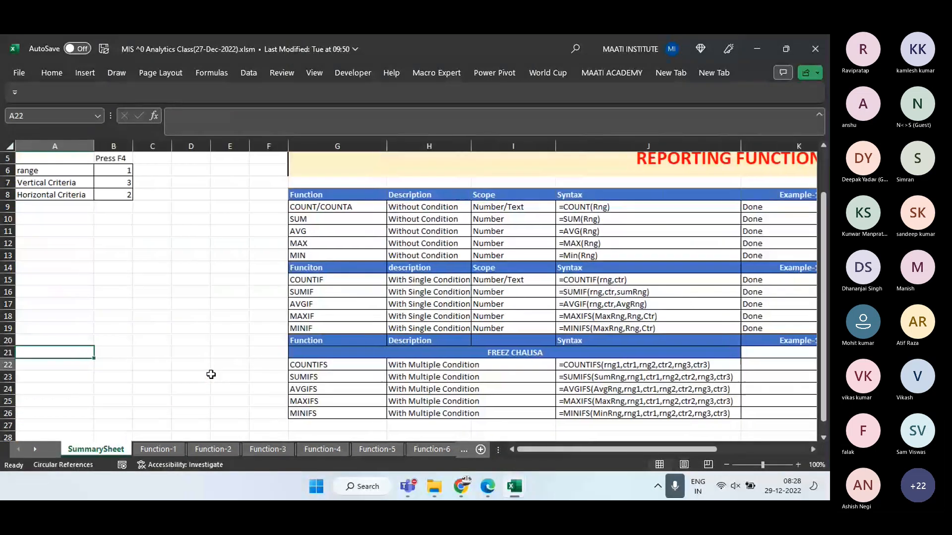
{"action": "key", "text": "Down"}
{"action": "key", "text": "Right"}
{"action": "key", "text": "Right"}
{"action": "key", "text": "Right"}
{"action": "key", "text": "Right"}
{"action": "key", "text": "Right"}
{"action": "key", "text": "Right"}
{"action": "key", "text": "Up"}
{"action": "key", "text": "Up"}
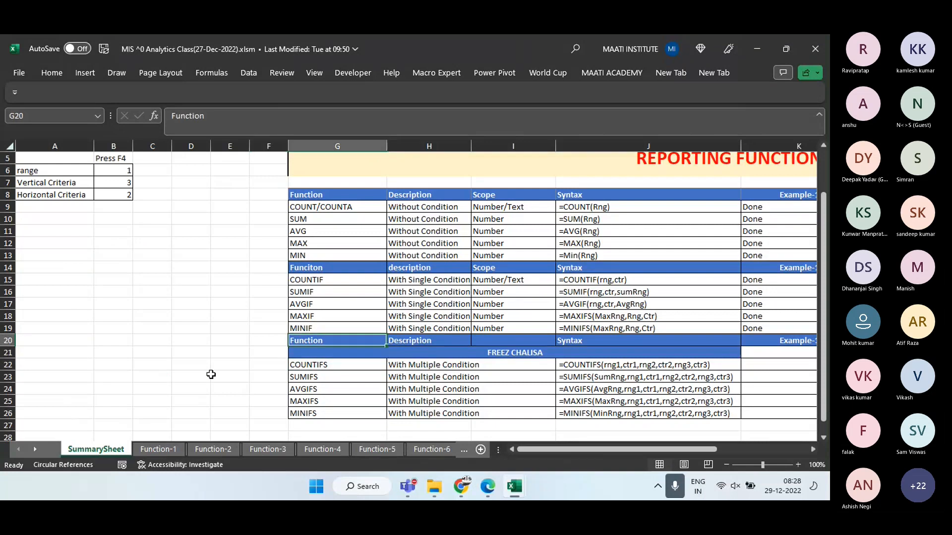
{"action": "key", "text": "shift+Down"}
{"action": "key", "text": "shift+Down"}
{"action": "key", "text": "shift+Down"}
{"action": "key", "text": "shift+Down"}
{"action": "key", "text": "shift+Down"}
{"action": "key", "text": "shift+Down"}
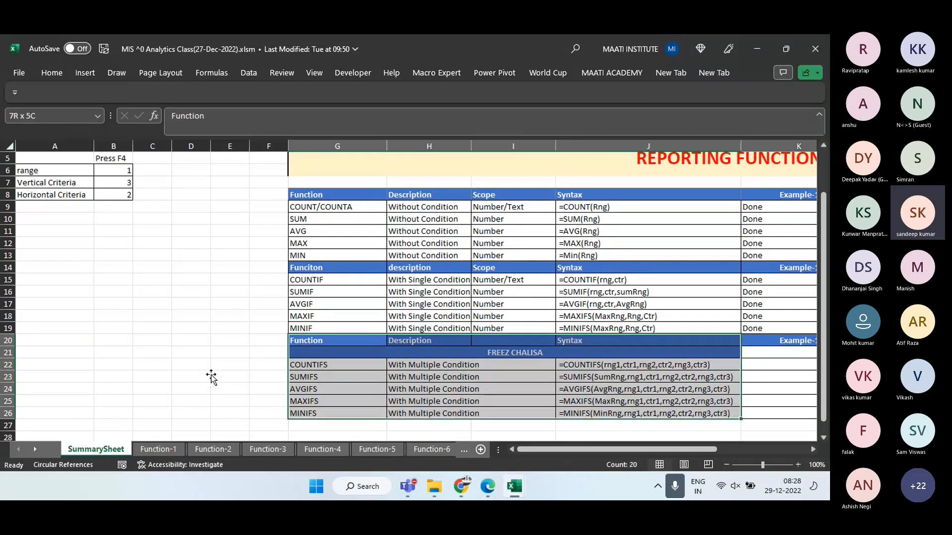
{"action": "key", "text": "shift+Right"}
{"action": "key", "text": "shift+Right"}
{"action": "key", "text": "shift+Right"}
{"action": "key", "text": "shift+Right"}
{"action": "key", "text": "shift+Right"}
{"action": "key", "text": "shift+Right"}
{"action": "key", "text": "shift+Left"}
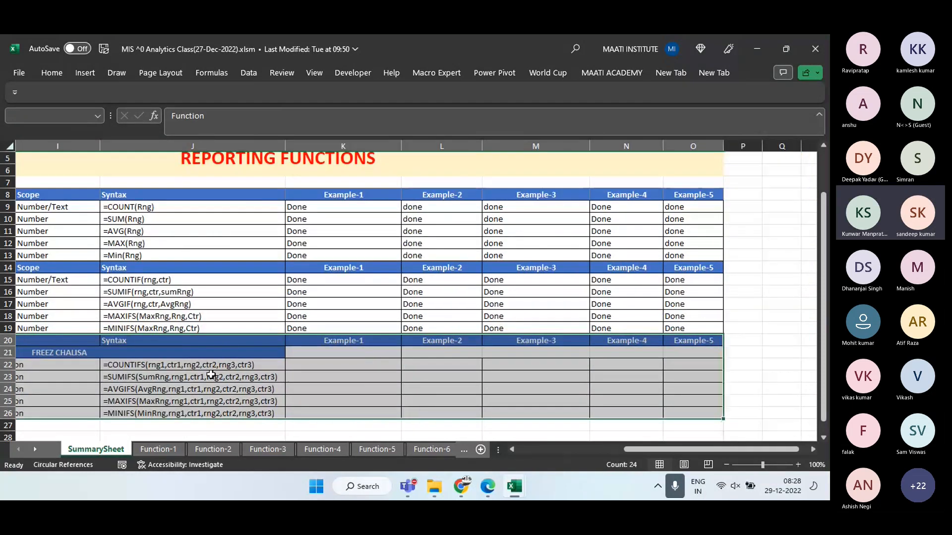
{"action": "key", "text": "ctrl+c"}
Paste the copied functions block into Book1's Sheet1 starting at cell D5
{"action": "key", "text": "ctrl+n"}
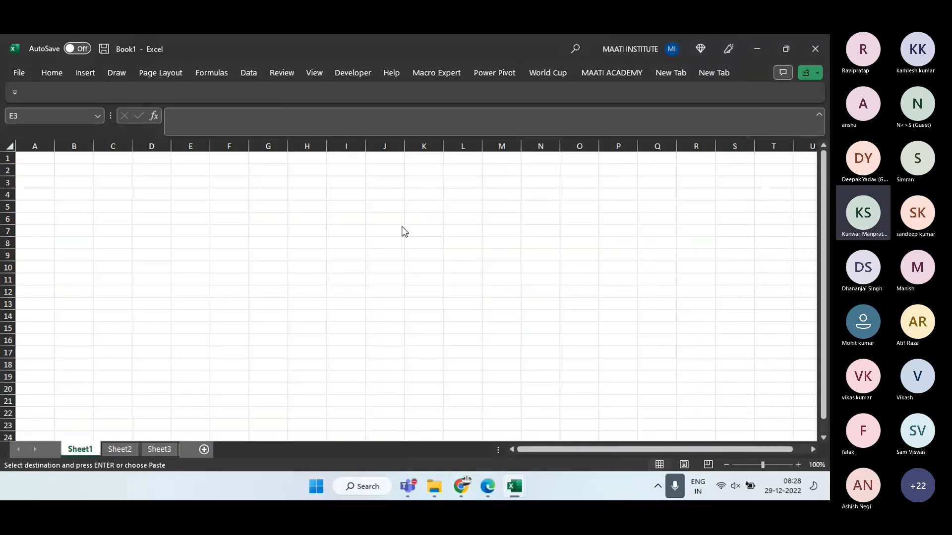
{"action": "left_click", "coordinate": [143, 208]}
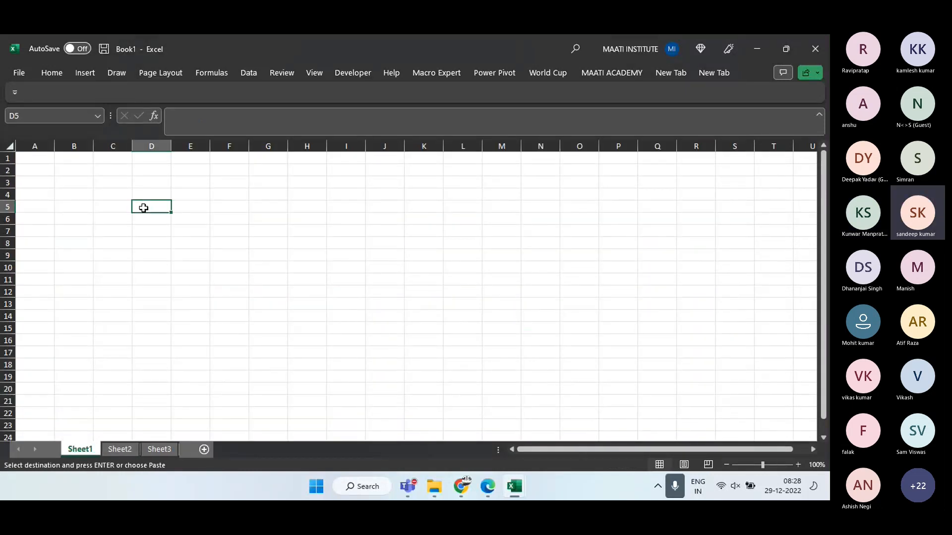
{"action": "key", "text": "ctrl+v"}
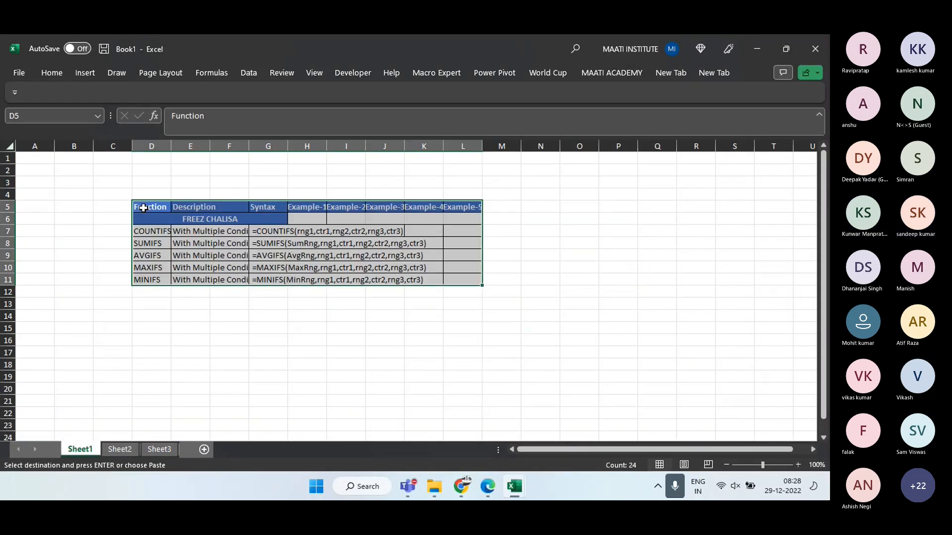
Widen the Function, Description, Syntax and Example columns of the pasted table so their text fits
{"action": "left_click", "coordinate": [190, 224]}
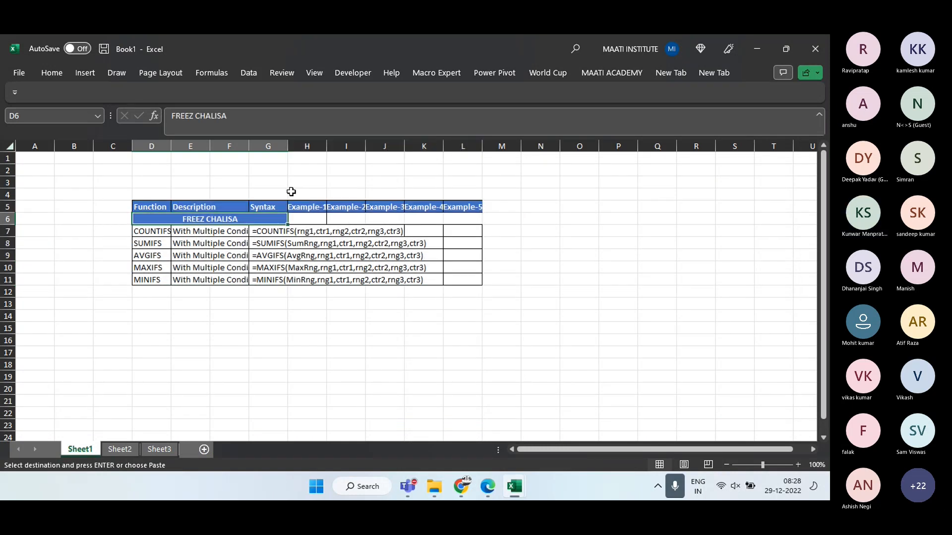
{"action": "double_click", "coordinate": [287, 146]}
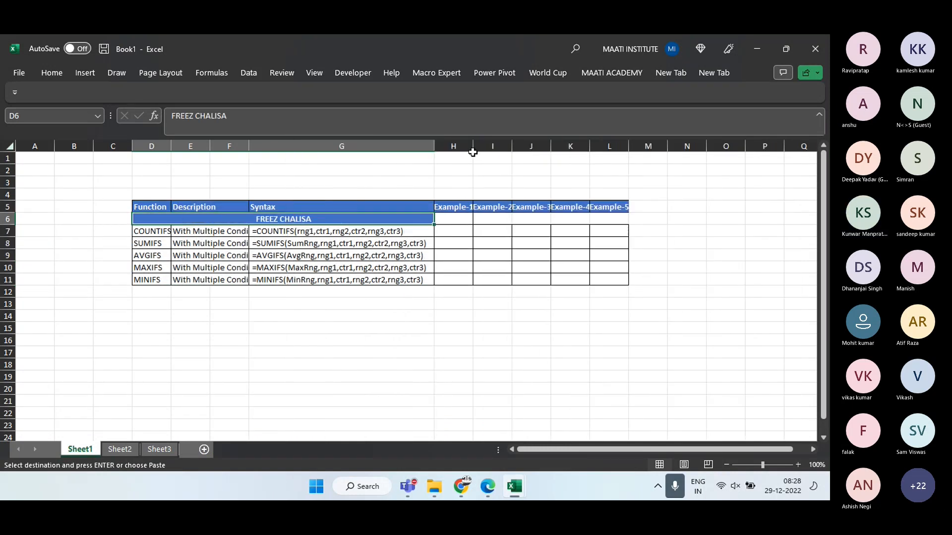
{"action": "left_click_drag", "start_coordinate": [473, 152], "coordinate": [816, 146]}
{"action": "left_click", "coordinate": [609, 234]}
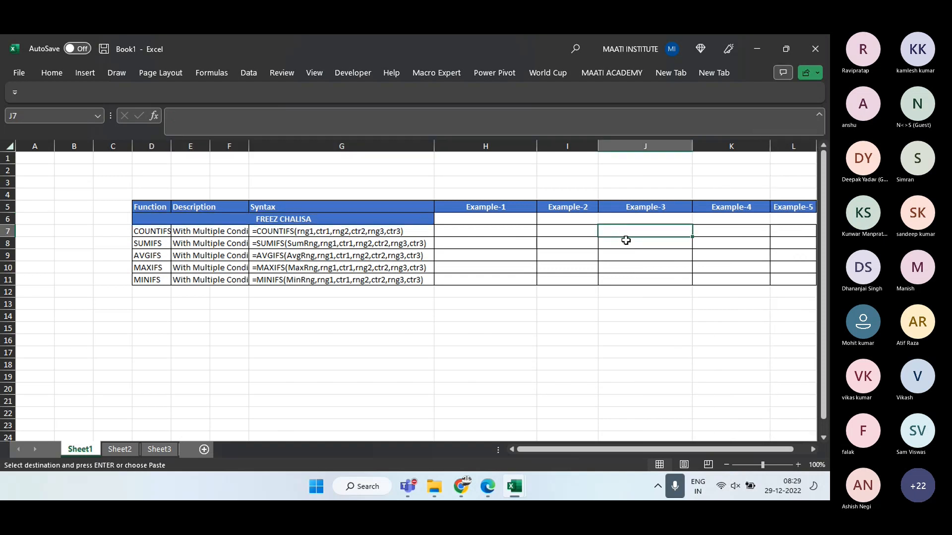
{"action": "key", "text": "Down"}
{"action": "key", "text": "Down"}
{"action": "key", "text": "Down"}
{"action": "key", "text": "Down"}
{"action": "key", "text": "Down"}
{"action": "key", "text": "Down"}
{"action": "key", "text": "Down"}
{"action": "key", "text": "Down"}
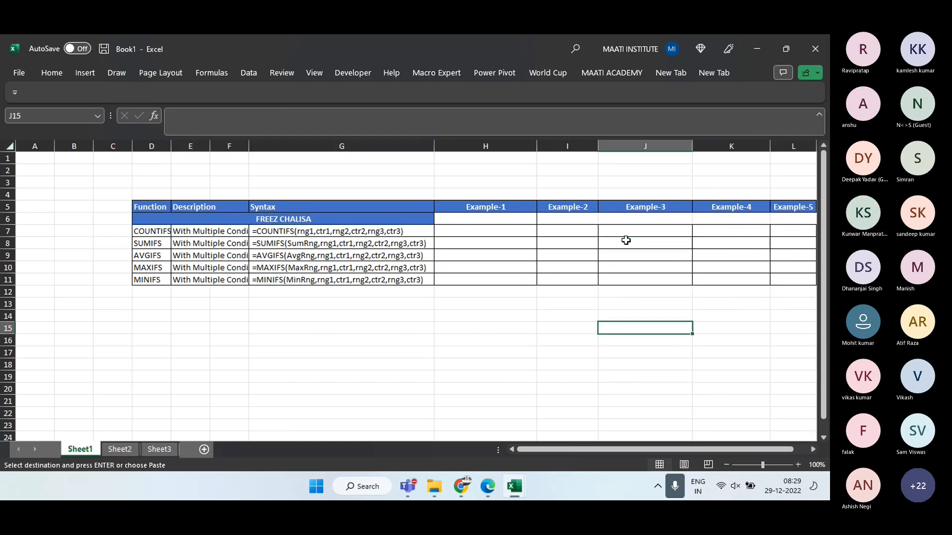
{"action": "double_click", "coordinate": [171, 146]}
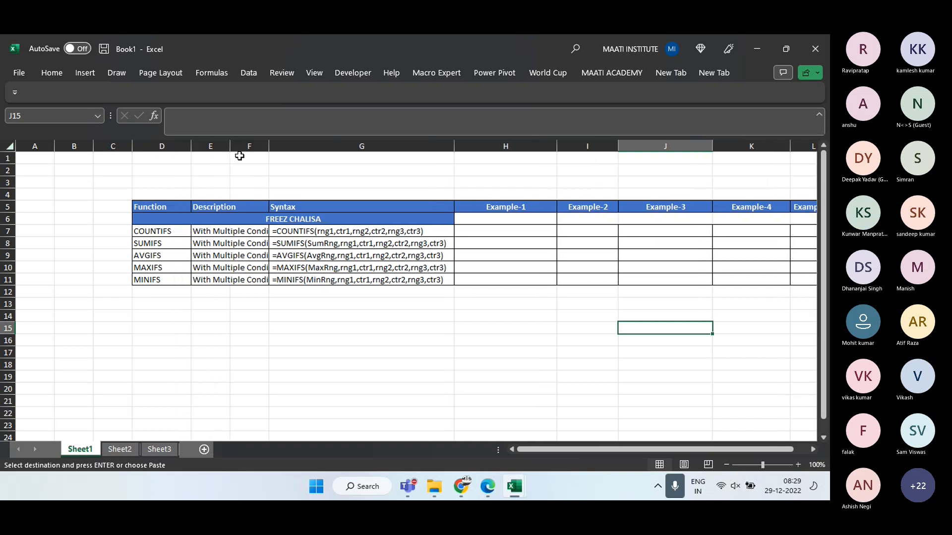
{"action": "left_click_drag", "start_coordinate": [268, 147], "coordinate": [317, 149]}
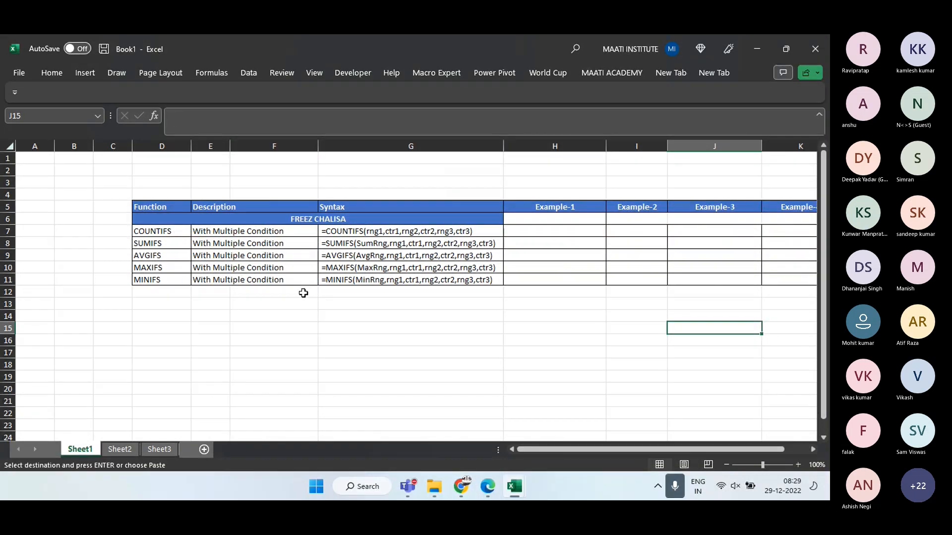
Review the COUNTIFS and SUMIFS descriptions and highlight the five syntax entries in G7:G11
{"action": "left_click", "coordinate": [217, 230]}
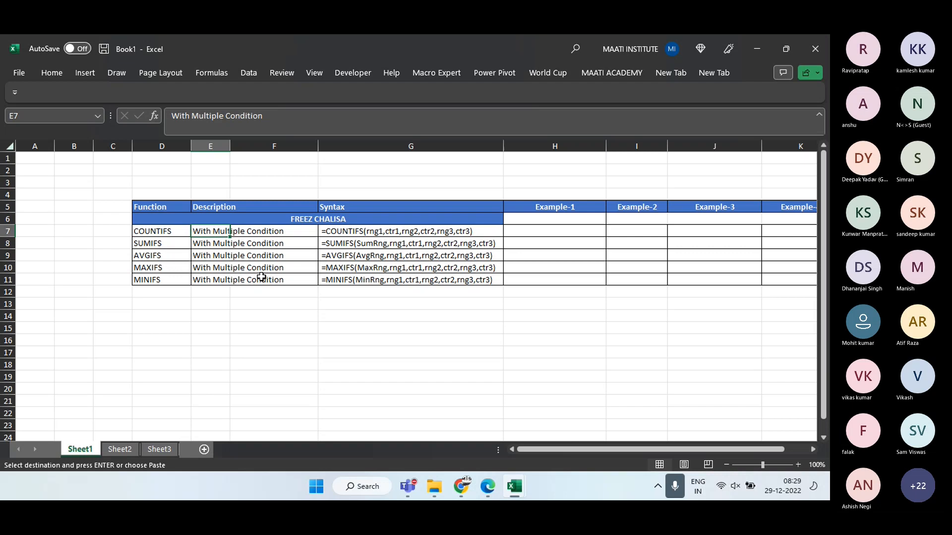
{"action": "key", "text": "Down"}
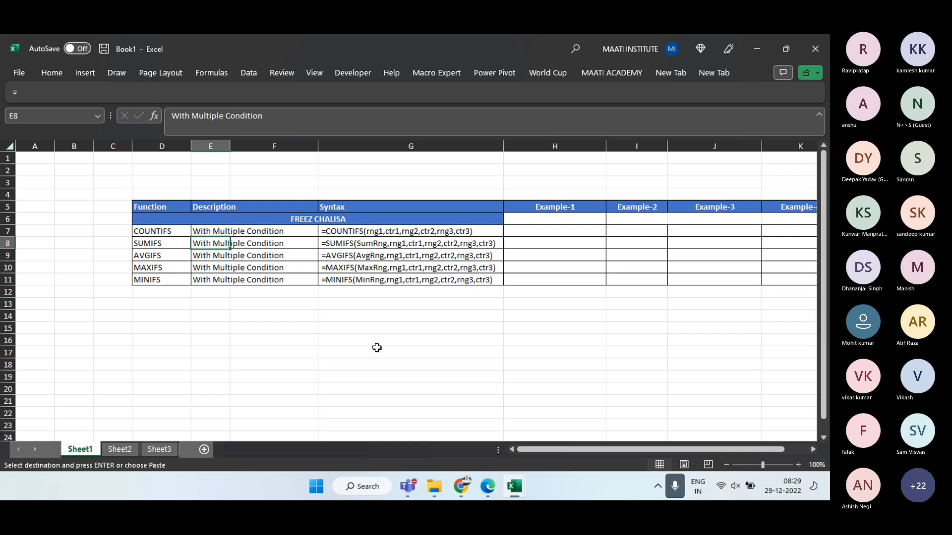
{"action": "left_click_drag", "start_coordinate": [380, 231], "coordinate": [378, 279]}
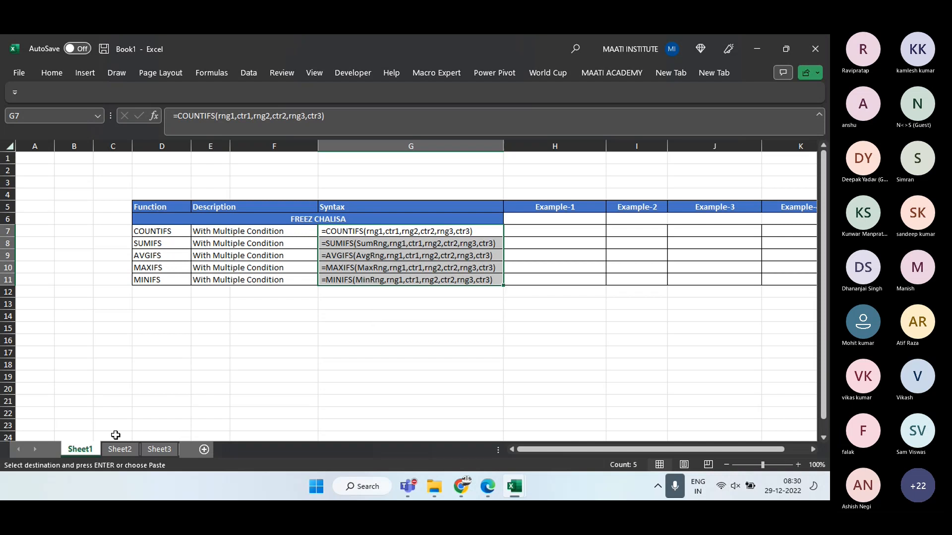
Rename Sheet1 as SummarySheet
{"action": "right_click", "coordinate": [85, 447]}
{"action": "left_click", "coordinate": [133, 317]}
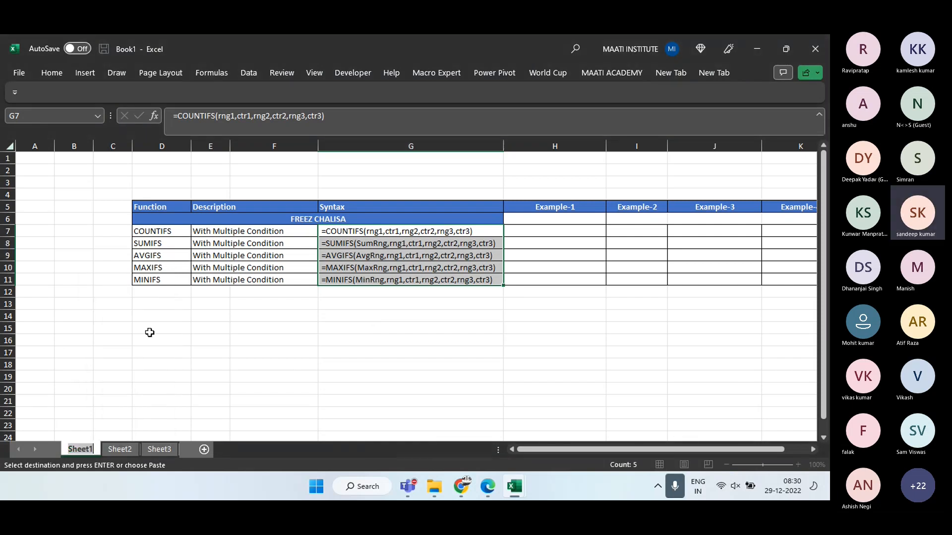
{"action": "type", "text": "Summ"}
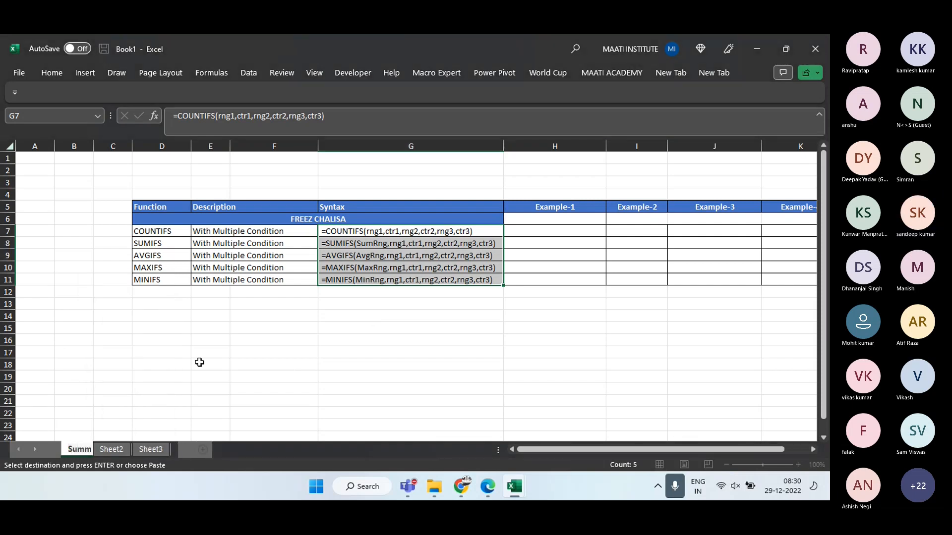
{"action": "type", "text": "arySheet"}
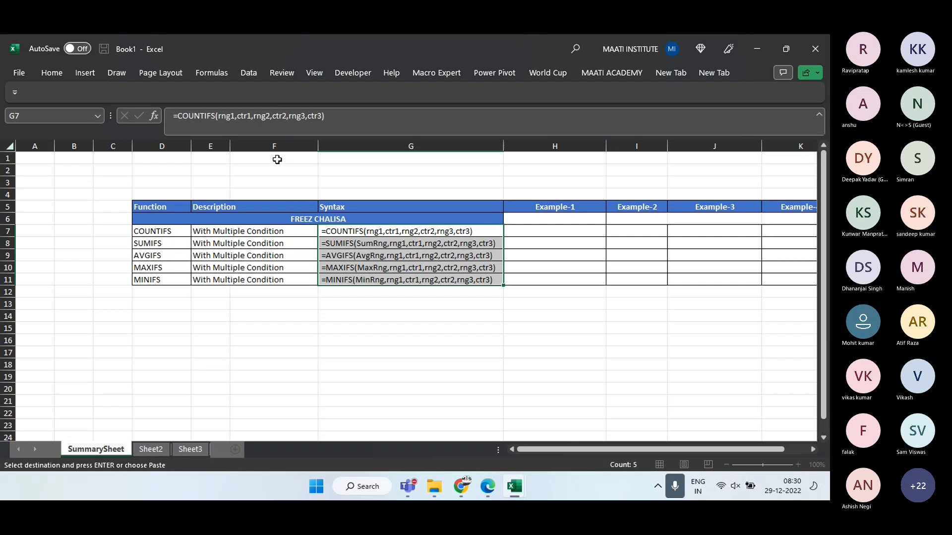
Merge cells F1:K2 above the table into one cell
{"action": "left_click_drag", "start_coordinate": [277, 159], "coordinate": [791, 173]}
{"action": "left_click", "coordinate": [52, 73]}
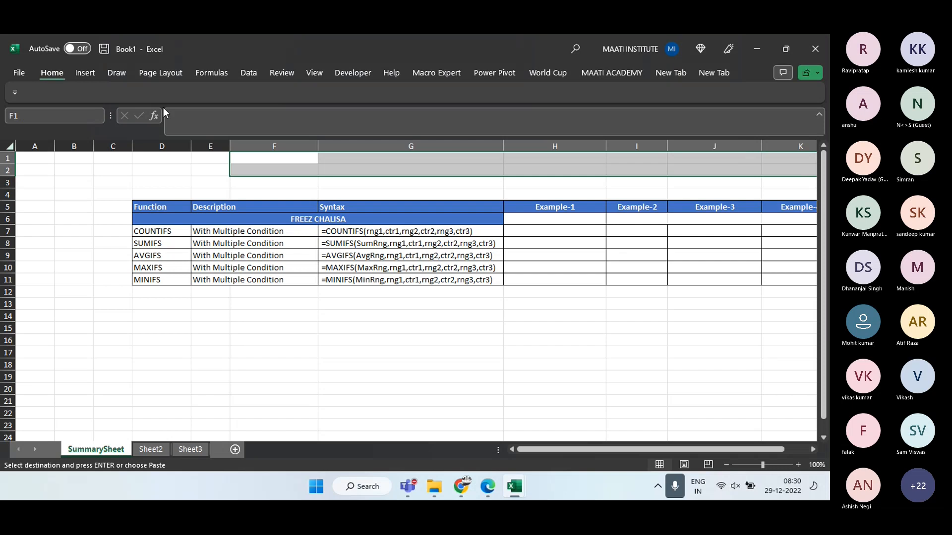
{"action": "left_click", "coordinate": [340, 115]}
{"action": "left_click", "coordinate": [382, 156]}
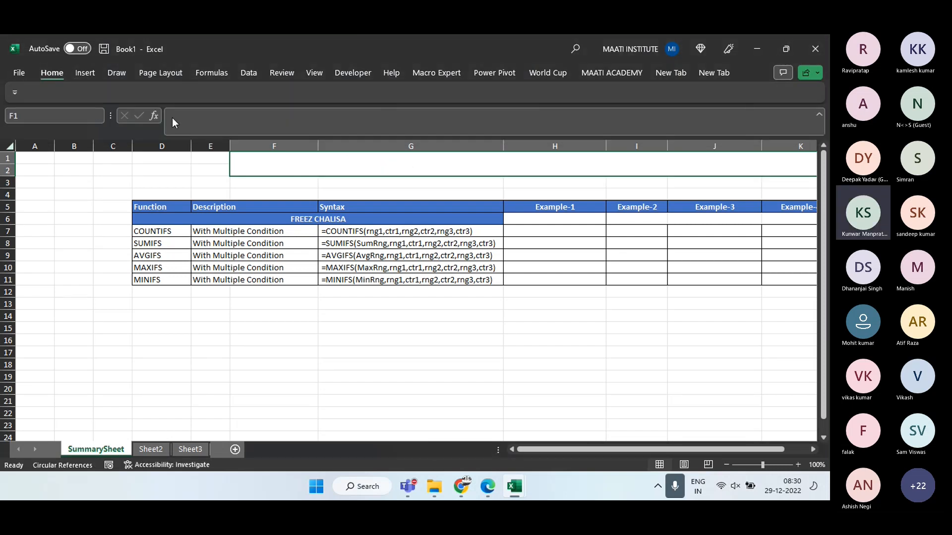
Fill the merged cell above the table with a light grey theme colour
{"action": "left_click", "coordinate": [51, 72]}
{"action": "left_click", "coordinate": [207, 115]}
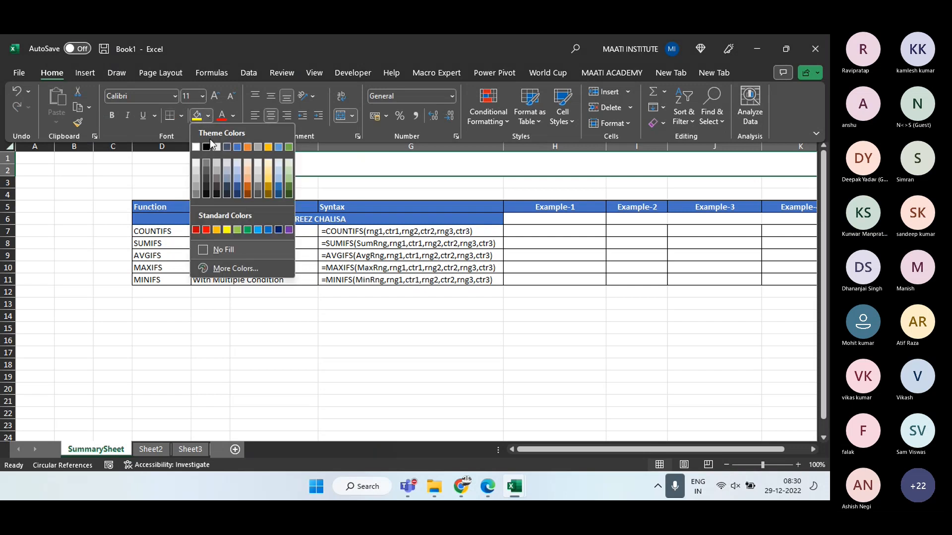
{"action": "left_click", "coordinate": [216, 163]}
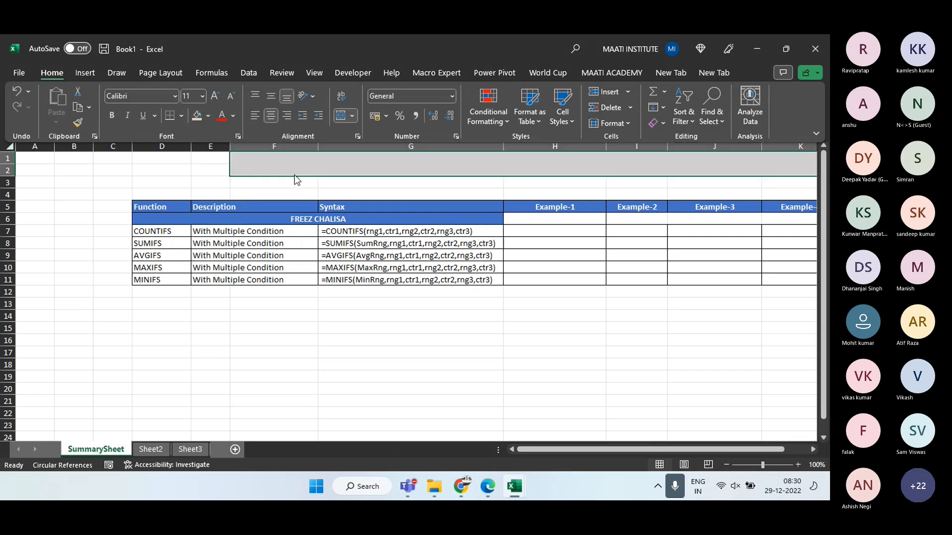
Enter the title FUNCTION MEGA SERIES SESSION in the merged cell F1
{"action": "type", "text": "FU"}
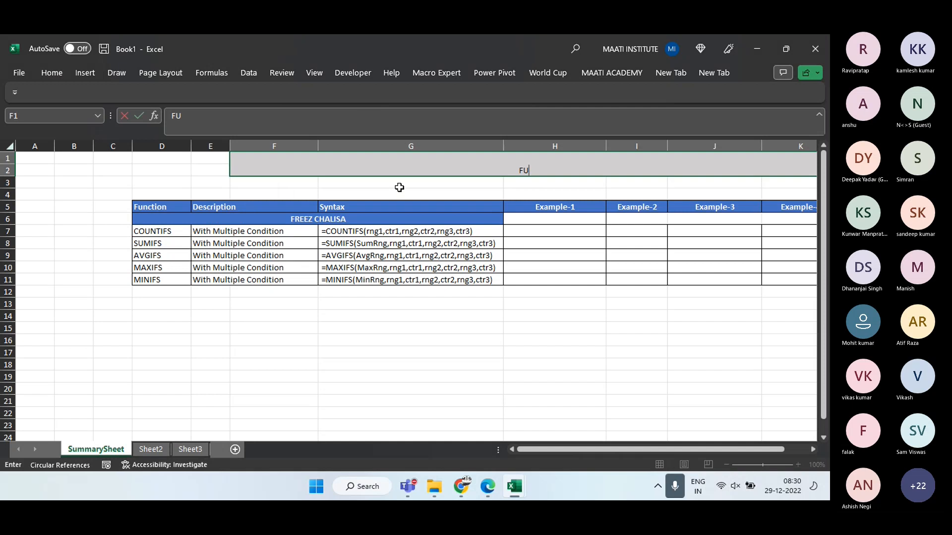
{"action": "type", "text": "NCTION ME"}
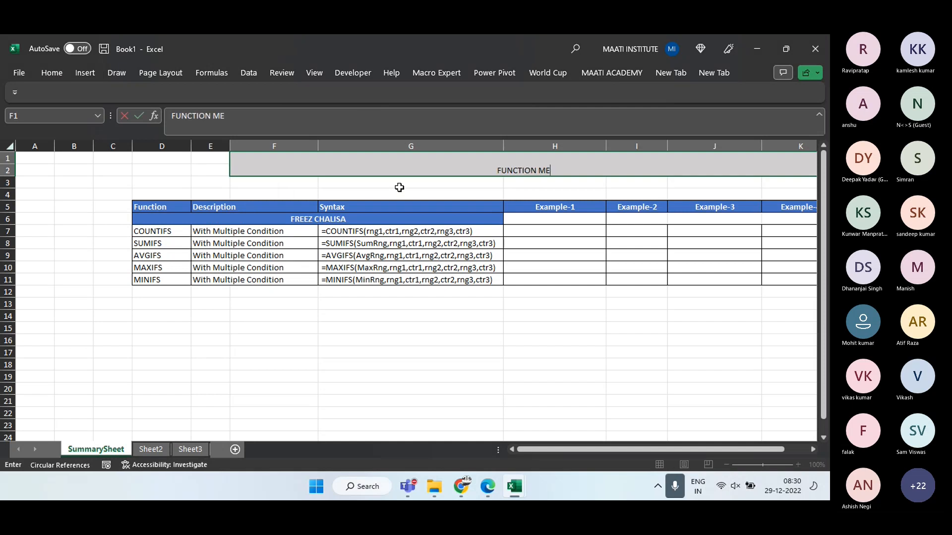
{"action": "type", "text": "GA SERIES"}
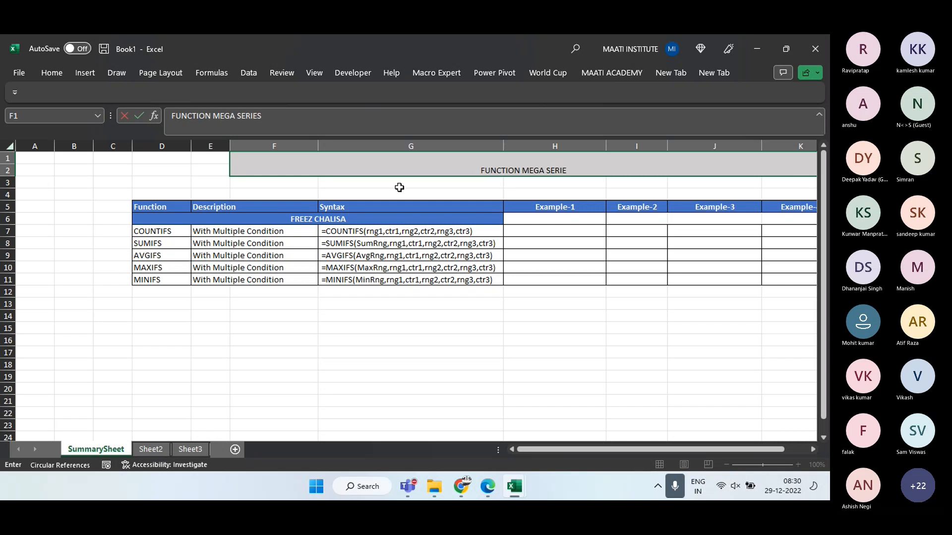
{"action": "type", "text": " SESSION"}
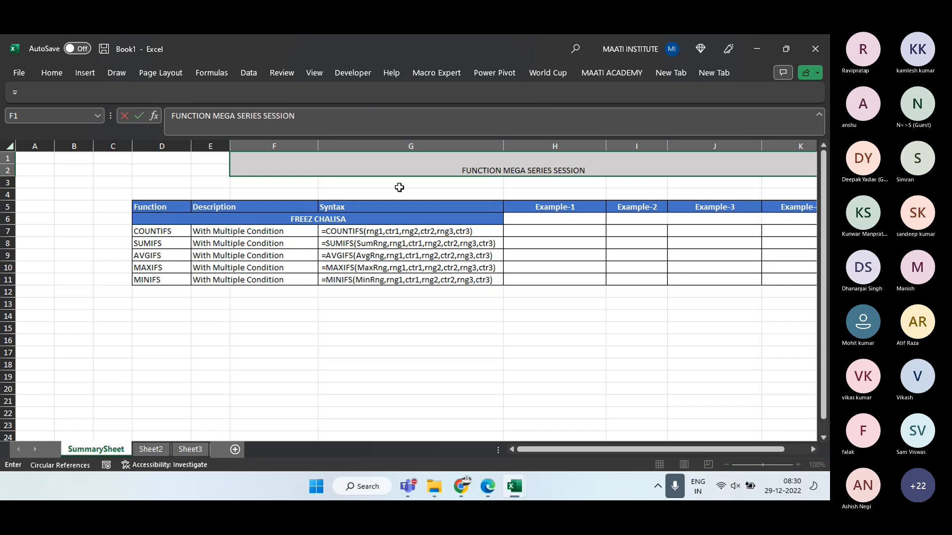
{"action": "key", "text": "Return"}
Format the title as bold, centre it vertically in its cell and enlarge its font
{"action": "key", "text": "Up"}
{"action": "key", "text": "ctrl+b"}
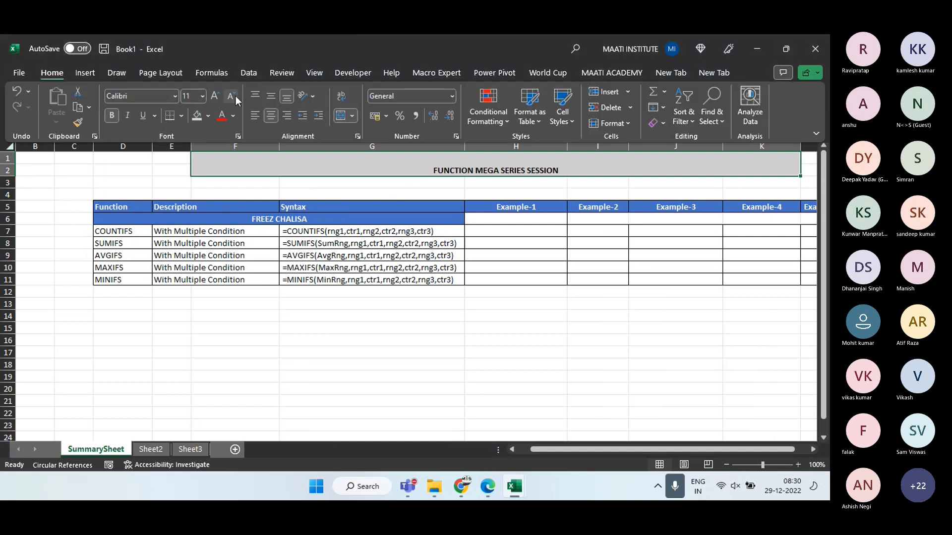
{"action": "left_click", "coordinate": [272, 94]}
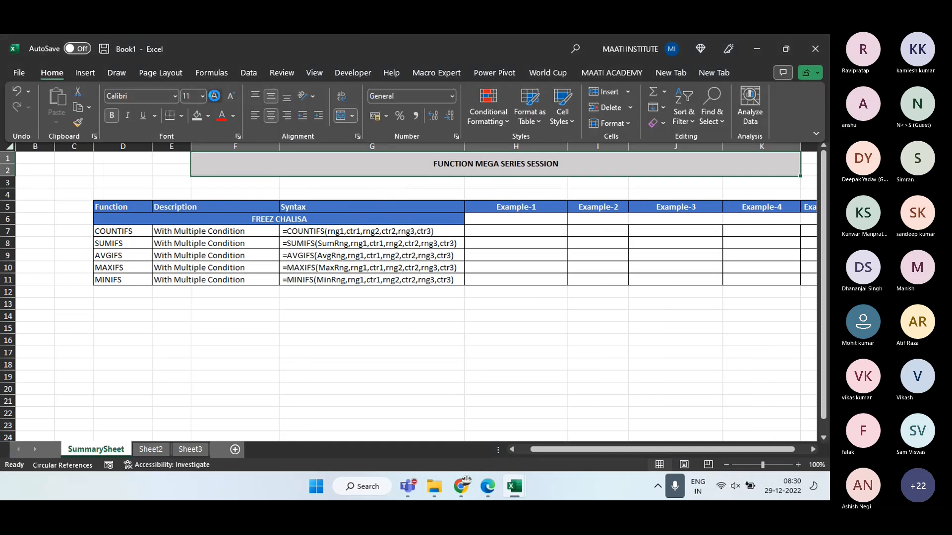
{"action": "left_click", "coordinate": [215, 96]}
{"action": "left_click", "coordinate": [215, 96]}
{"action": "left_click", "coordinate": [215, 97]}
{"action": "left_click", "coordinate": [215, 96]}
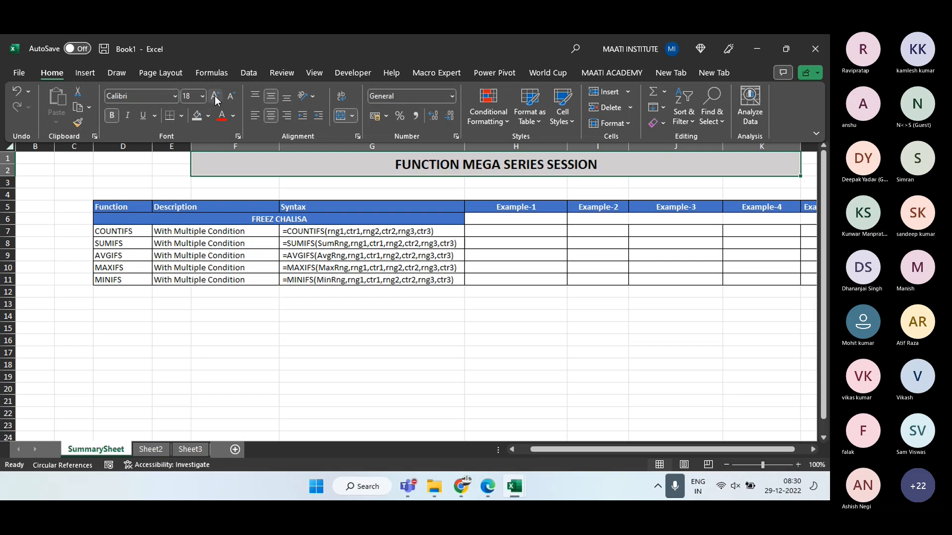
{"action": "left_click", "coordinate": [215, 96]}
{"action": "key", "text": "ctrl+F1"}
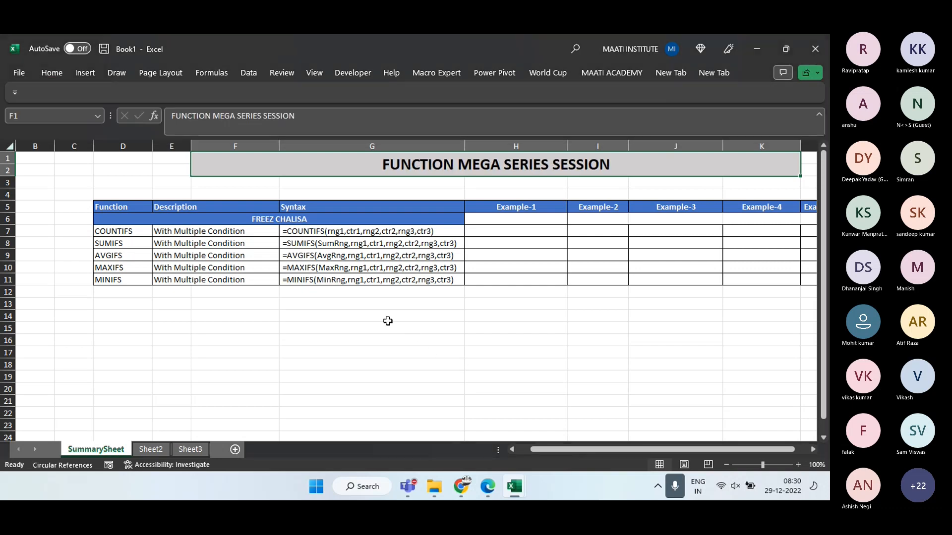
{"action": "left_click", "coordinate": [381, 319]}
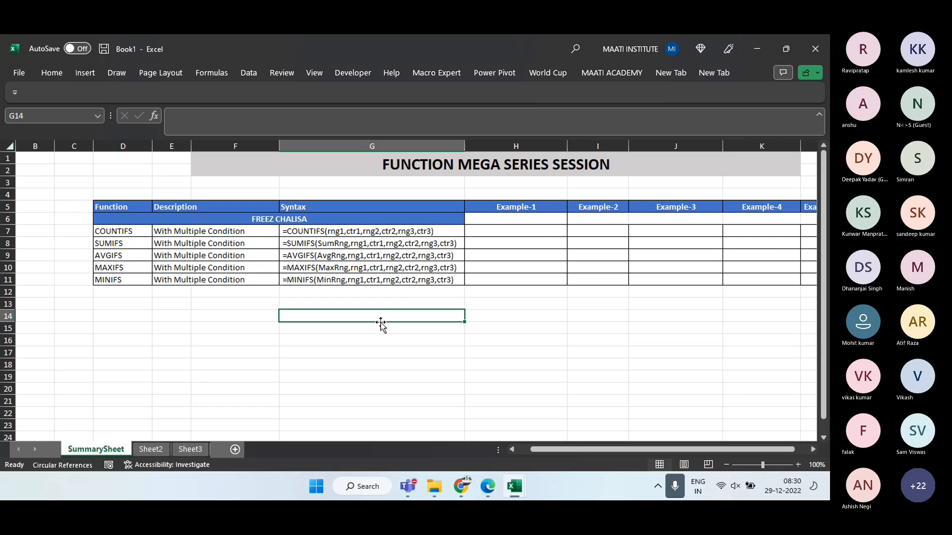
{"action": "left_click", "coordinate": [320, 329]}
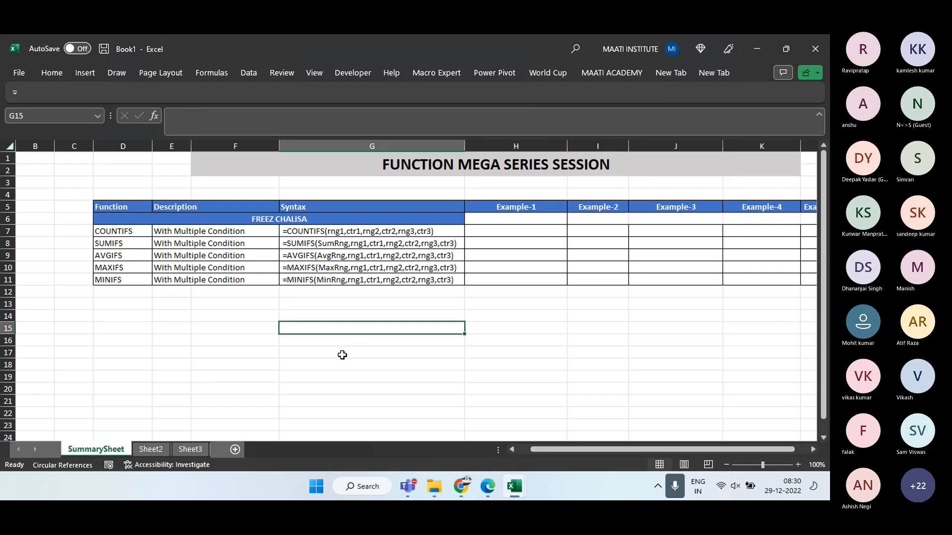
{"action": "key", "text": "Down"}
{"action": "key", "text": "Down"}
{"action": "key", "text": "Down"}
{"action": "key", "text": "Down"}
{"action": "key", "text": "Down"}
{"action": "key", "text": "Down"}
{"action": "key", "text": "Down"}
{"action": "key", "text": "Down"}
{"action": "key", "text": "Down"}
{"action": "key", "text": "Down"}
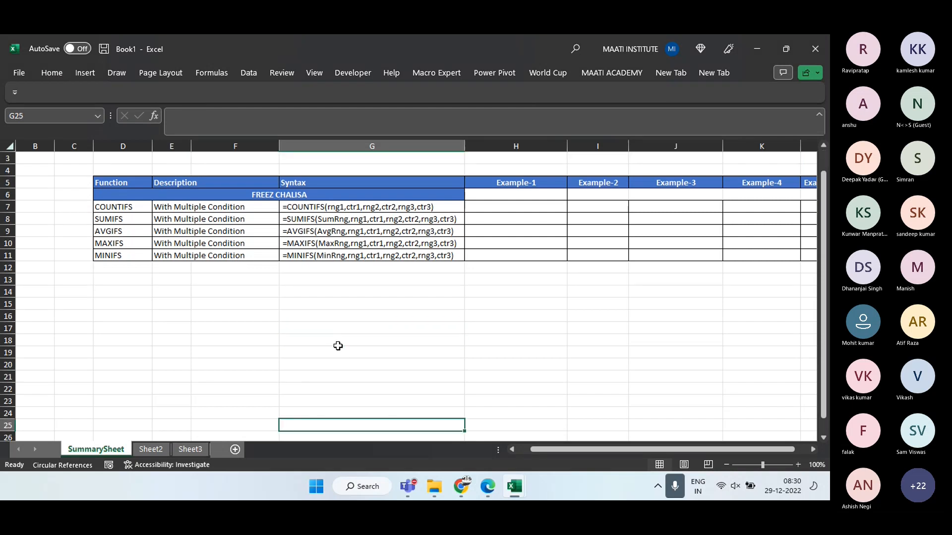
{"action": "key", "text": "Up"}
{"action": "key", "text": "Up"}
{"action": "key", "text": "Up"}
{"action": "key", "text": "Up"}
{"action": "key", "text": "Up"}
{"action": "key", "text": "Up"}
{"action": "key", "text": "Up"}
{"action": "key", "text": "Up"}
{"action": "key", "text": "Up"}
{"action": "key", "text": "Up"}
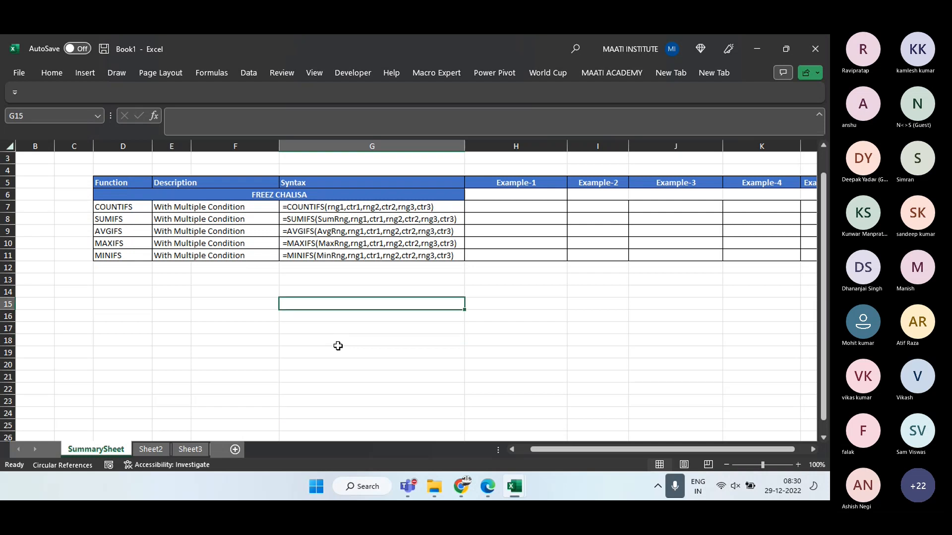
Enter the label Range in F15, below the function table
{"action": "key", "text": "Left"}
{"action": "type", "text": "Range"}
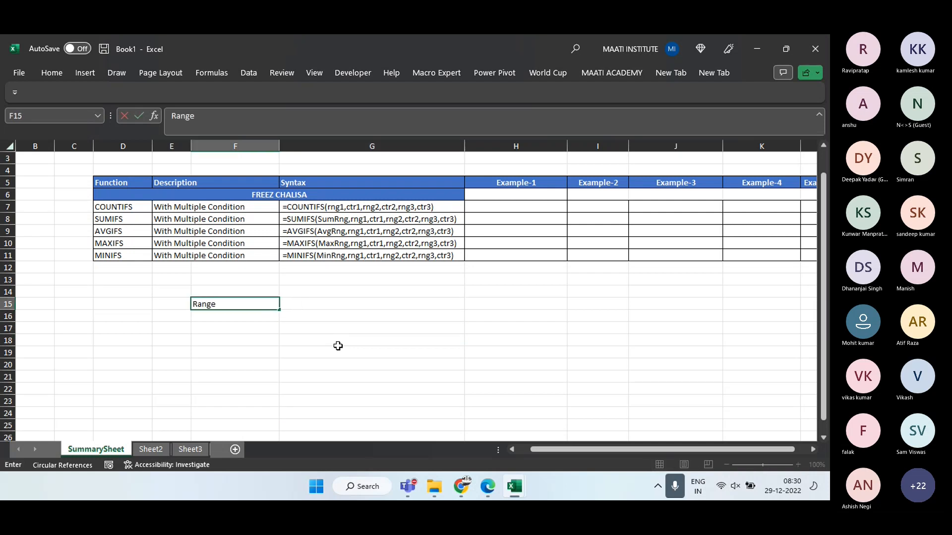
{"action": "key", "text": "Return"}
{"action": "key", "text": "Up"}
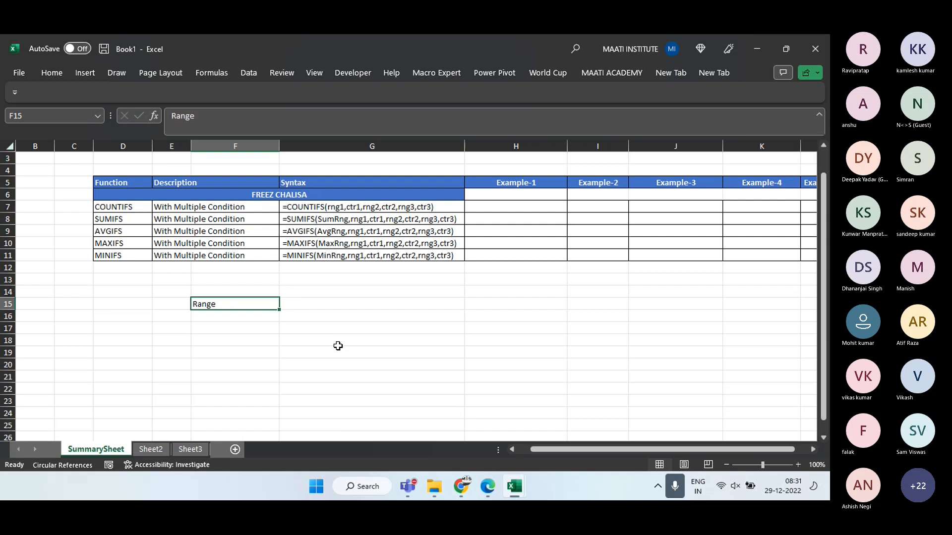
Enter the heading "Press F4" in G14 and "1 Time" beneath it in G15
{"action": "key", "text": "Right"}
{"action": "key", "text": "Up"}
{"action": "type", "text": "Press"}
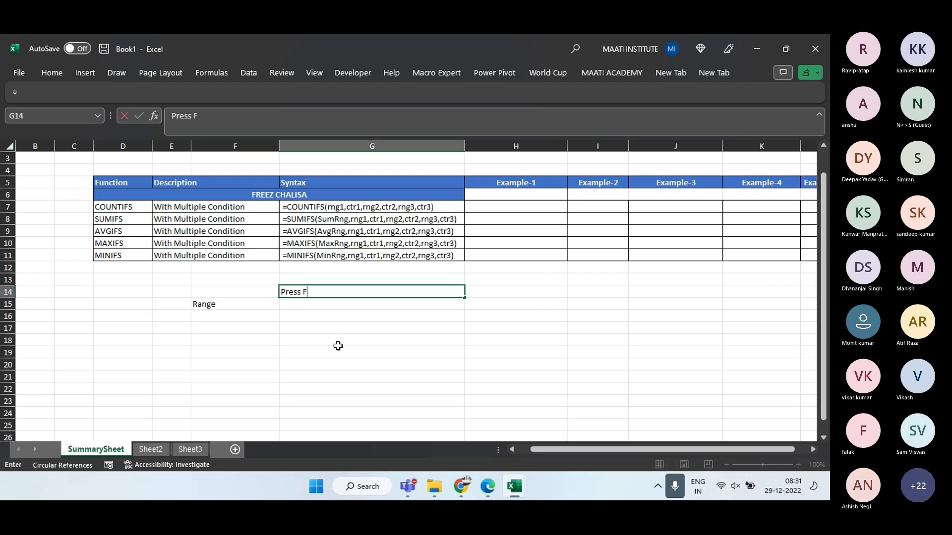
{"action": "type", "text": " F4"}
{"action": "key", "text": "Return"}
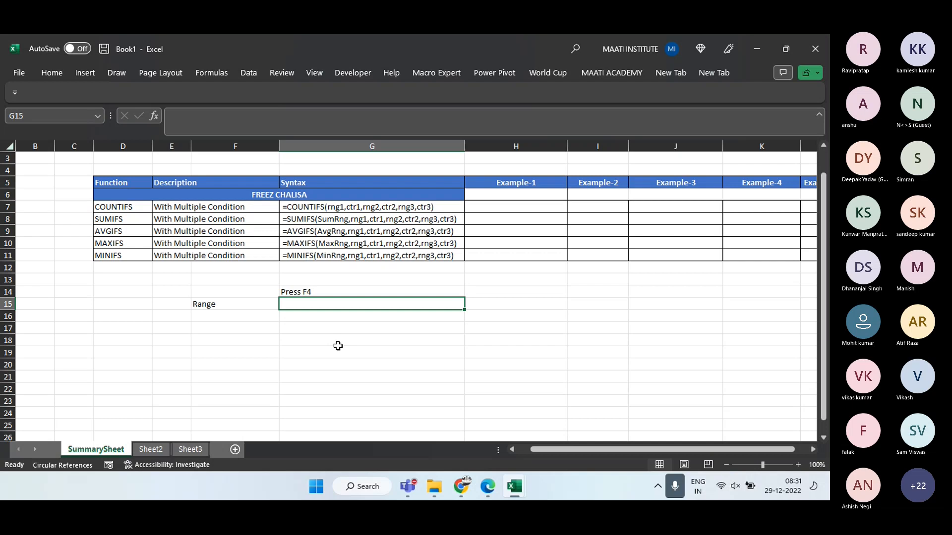
{"action": "type", "text": "1 Time"}
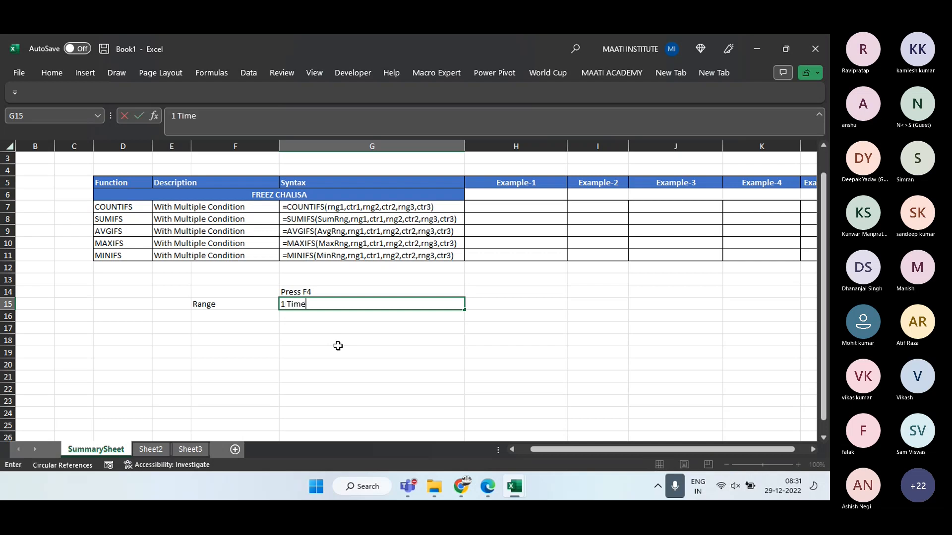
{"action": "key", "text": "Return"}
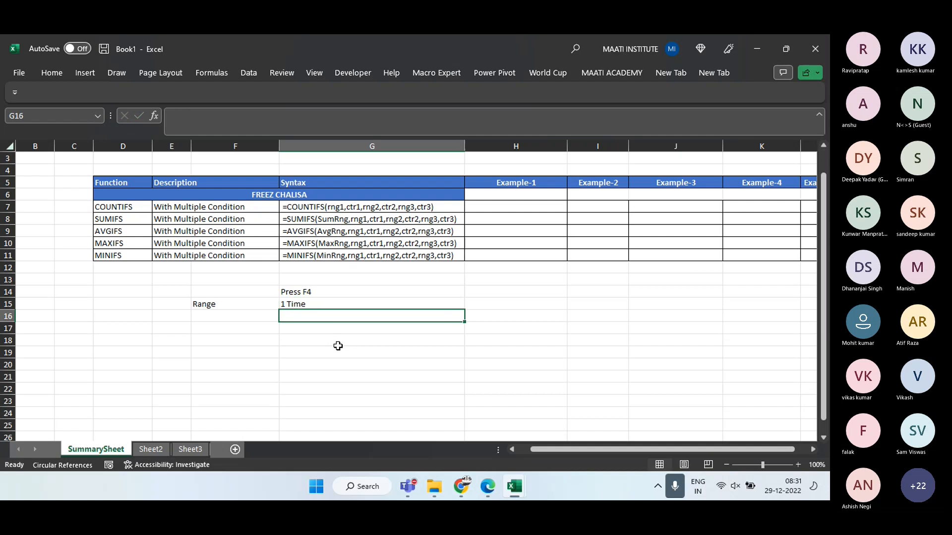
Enter the label Horizontal Criteria in F16, under Range
{"action": "key", "text": "Left"}
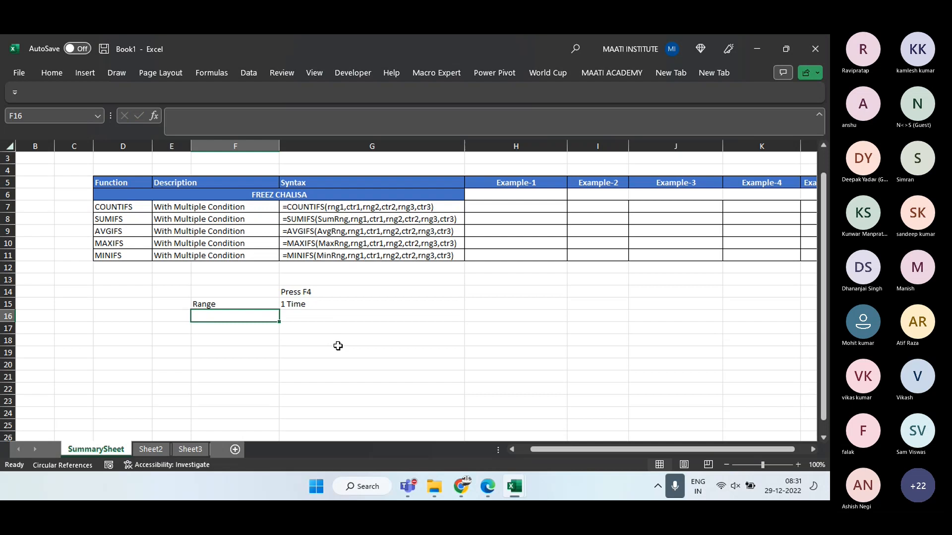
{"action": "type", "text": "Horizo"}
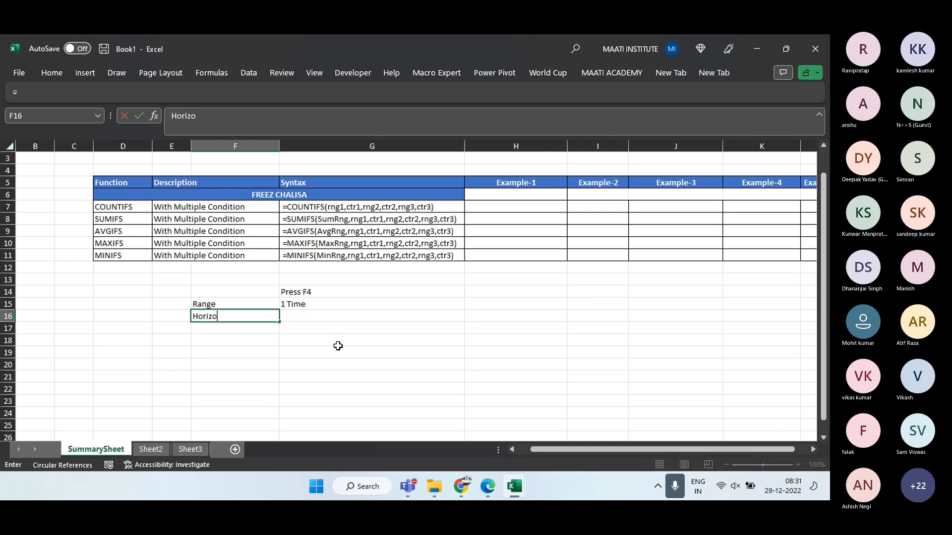
{"action": "type", "text": "ntal Criteria"}
{"action": "key", "text": "Return"}
{"action": "key", "text": "Up"}
{"action": "key", "text": "shift+space"}
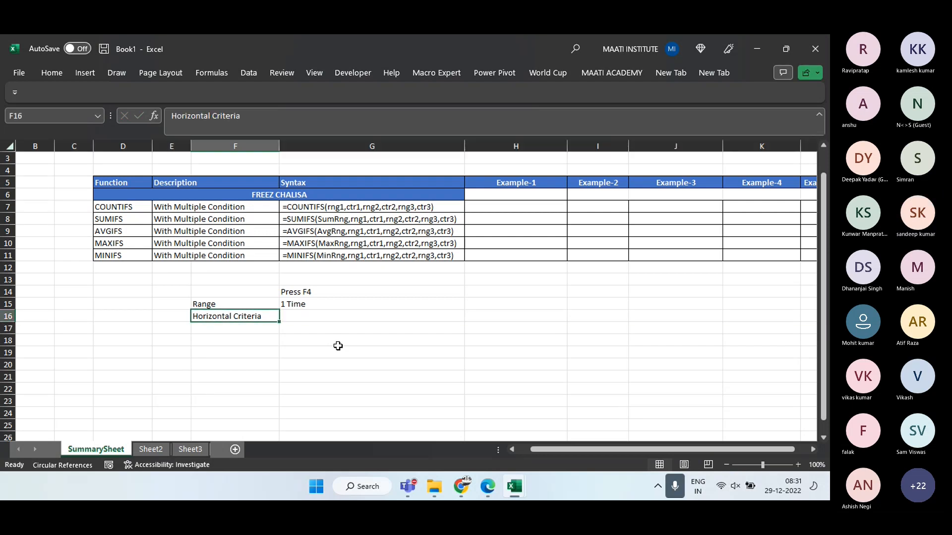
Correct G15 to read "1 Times" and enter "2 Times" in G16 for the horizontal criteria
{"action": "key", "text": "Right"}
{"action": "key", "text": "Up"}
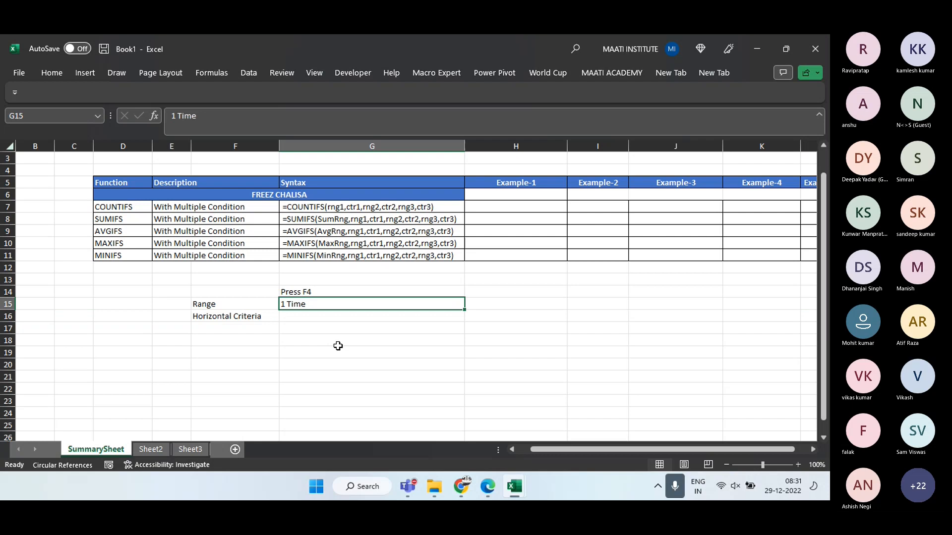
{"action": "key", "text": "F2"}
{"action": "type", "text": "s"}
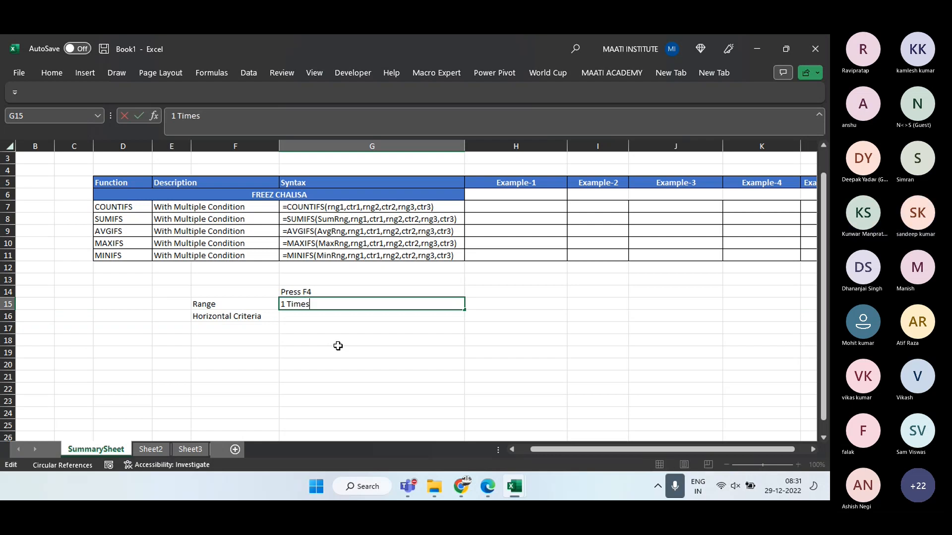
{"action": "key", "text": "Return"}
{"action": "type", "text": "2 Times"}
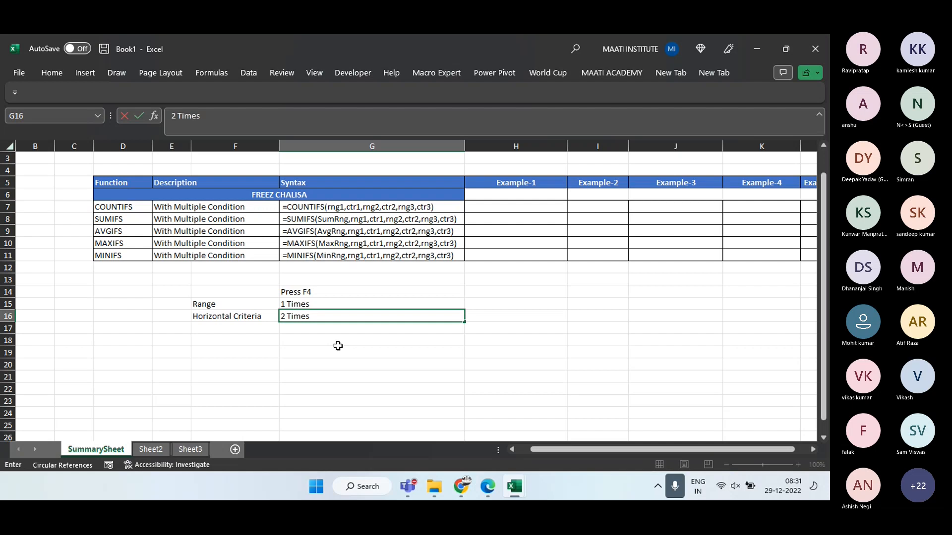
{"action": "key", "text": "Return"}
Add the label Vertical Criteria in F17 with "3 Times" beside it in G17
{"action": "key", "text": "Left"}
{"action": "type", "text": "Ver"}
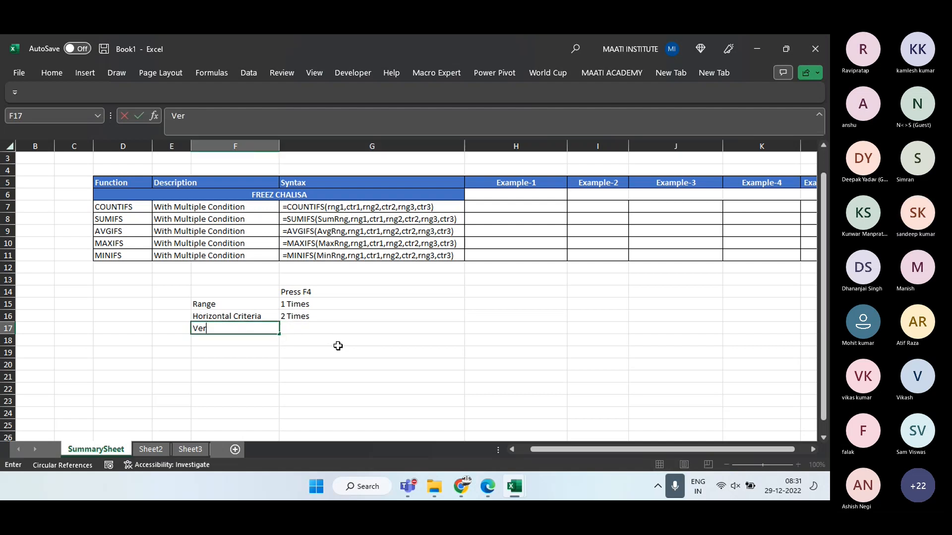
{"action": "type", "text": "tical Criteria"}
{"action": "key", "text": "Return"}
{"action": "key", "text": "Up"}
{"action": "key", "text": "Right"}
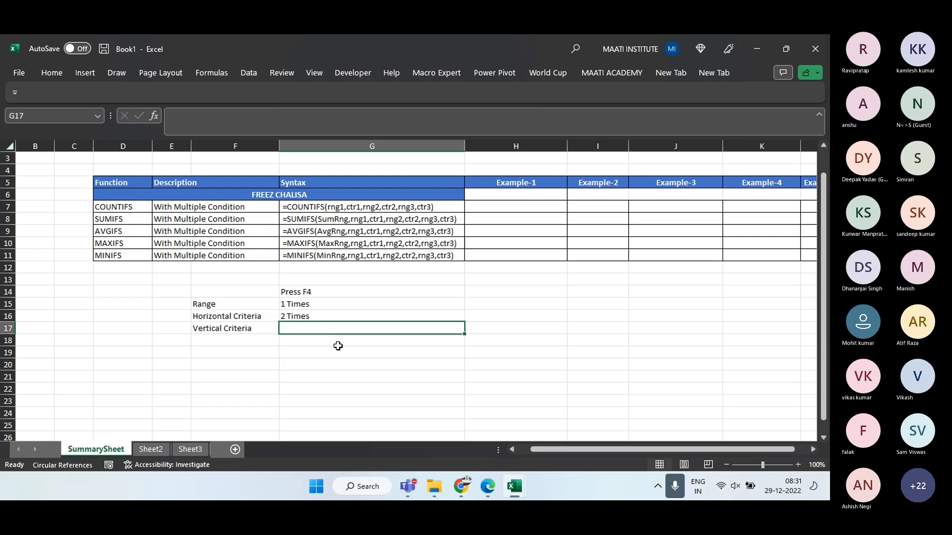
{"action": "type", "text": "3 Times"}
{"action": "key", "text": "Return"}
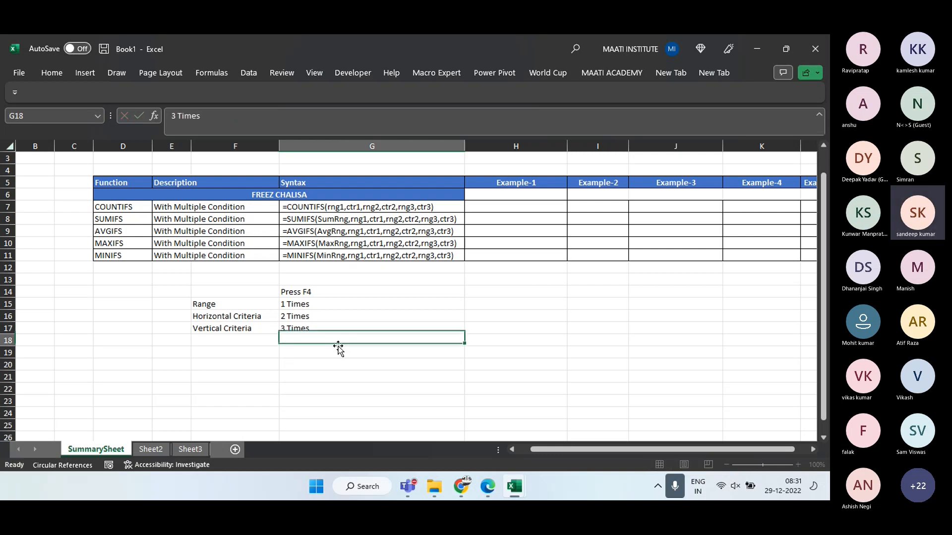
{"action": "key", "text": "Down"}
{"action": "key", "text": "Down"}
{"action": "key", "text": "Down"}
{"action": "key", "text": "Down"}
{"action": "key", "text": "Down"}
{"action": "key", "text": "Down"}
{"action": "key", "text": "Down"}
{"action": "key", "text": "Down"}
{"action": "key", "text": "Down"}
{"action": "key", "text": "Down"}
{"action": "key", "text": "Down"}
{"action": "key", "text": "Down"}
{"action": "key", "text": "Down"}
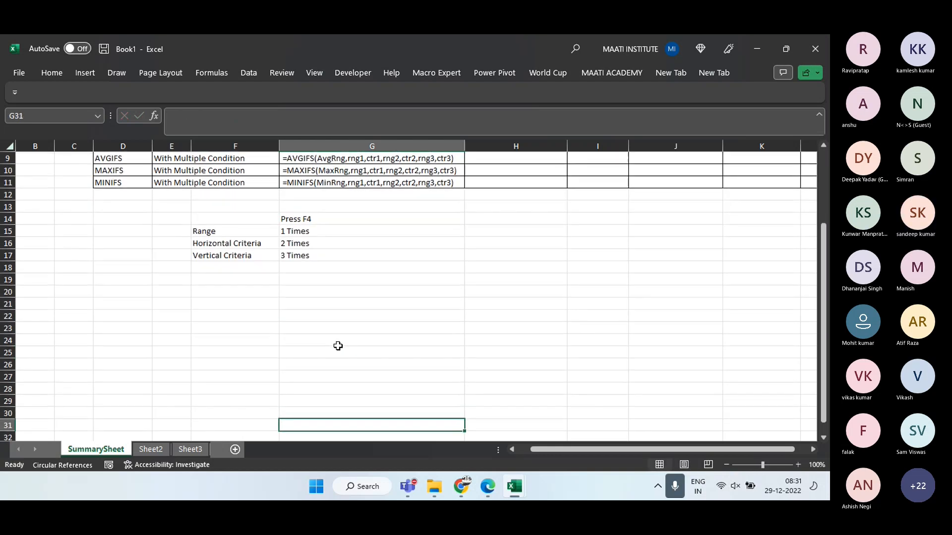
Fill cells C21:D29, below the F4 notes, with the light orange color
{"action": "key", "text": "Left"}
{"action": "key", "text": "Up"}
{"action": "key", "text": "Up"}
{"action": "key", "text": "Up"}
{"action": "key", "text": "Up"}
{"action": "key", "text": "Up"}
{"action": "key", "text": "Up"}
{"action": "key", "text": "Up"}
{"action": "key", "text": "Left"}
{"action": "key", "text": "Left"}
{"action": "key", "text": "Left"}
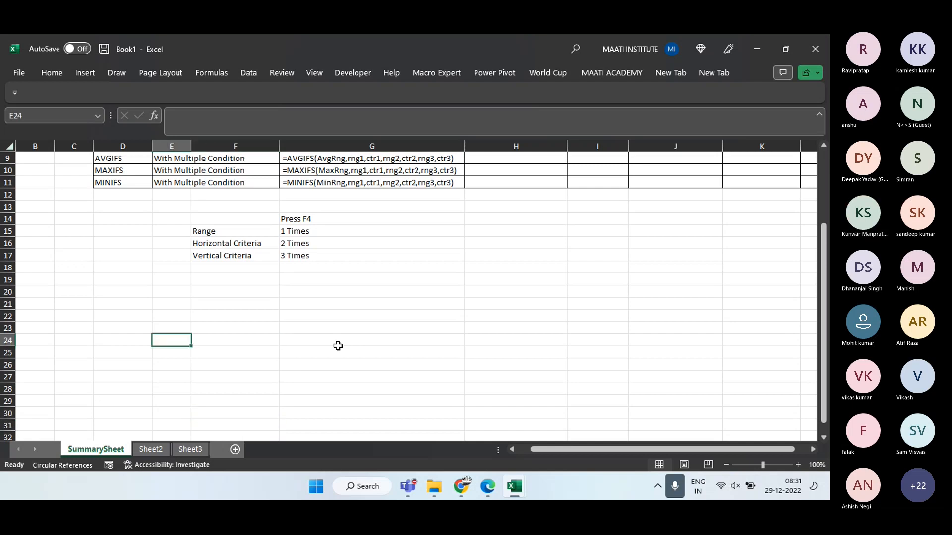
{"action": "key", "text": "Up"}
{"action": "key", "text": "Up"}
{"action": "key", "text": "shift+Right"}
{"action": "key", "text": "shift+Up"}
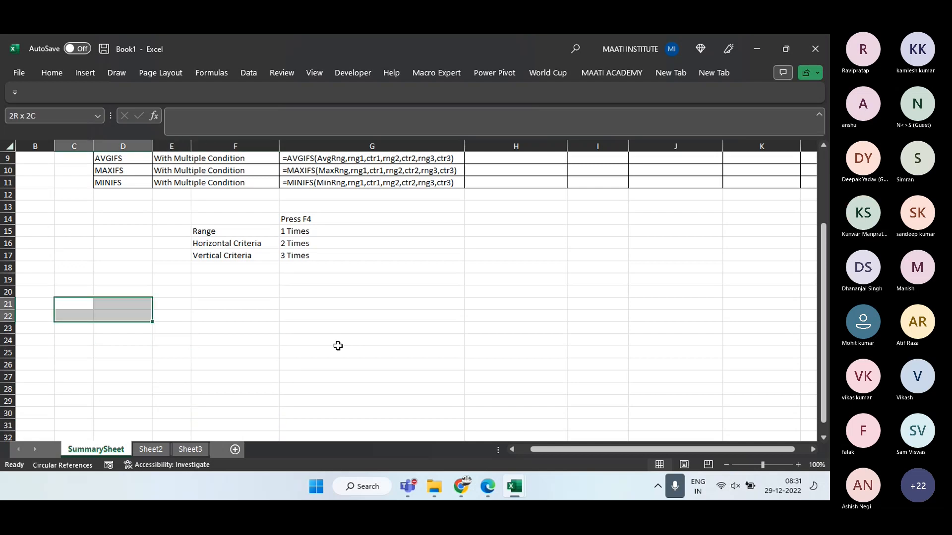
{"action": "key", "text": "shift+Down"}
{"action": "key", "text": "shift+Down"}
{"action": "key", "text": "shift+Down"}
{"action": "key", "text": "shift+Down"}
{"action": "key", "text": "shift+Down"}
{"action": "key", "text": "shift+Down"}
{"action": "key", "text": "shift+Down"}
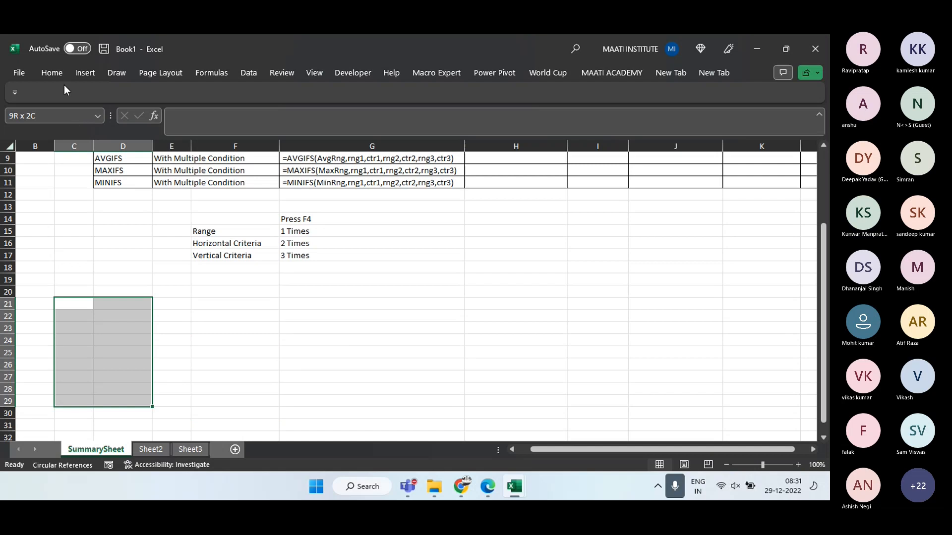
{"action": "left_click", "coordinate": [52, 75]}
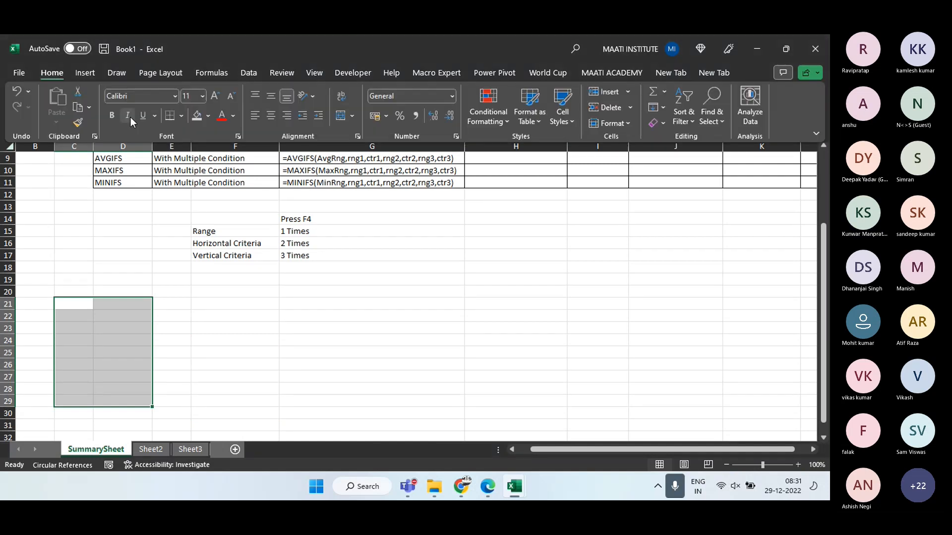
{"action": "left_click", "coordinate": [207, 116]}
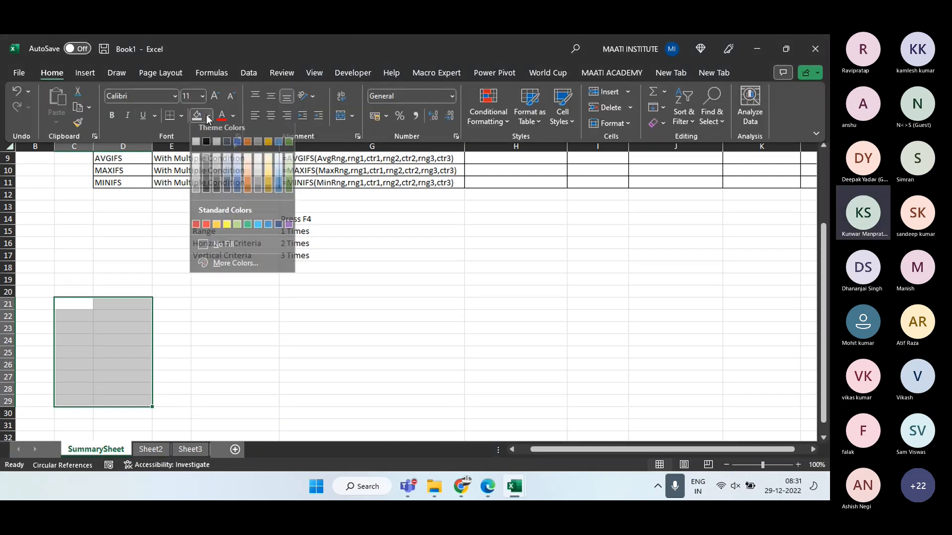
{"action": "left_click", "coordinate": [248, 171]}
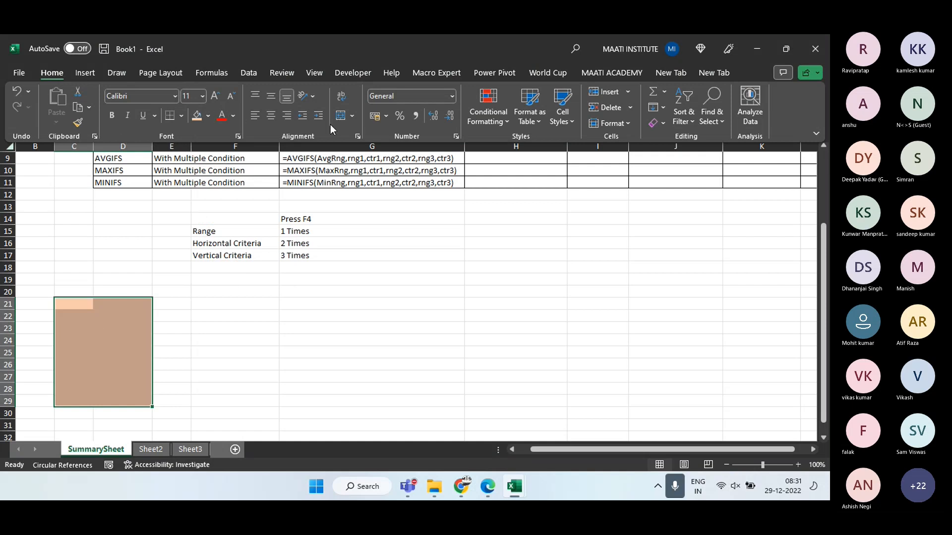
Merge and center C21:D29 and enter the label Range in the merged block
{"action": "left_click", "coordinate": [340, 116]}
{"action": "type", "text": "R"}
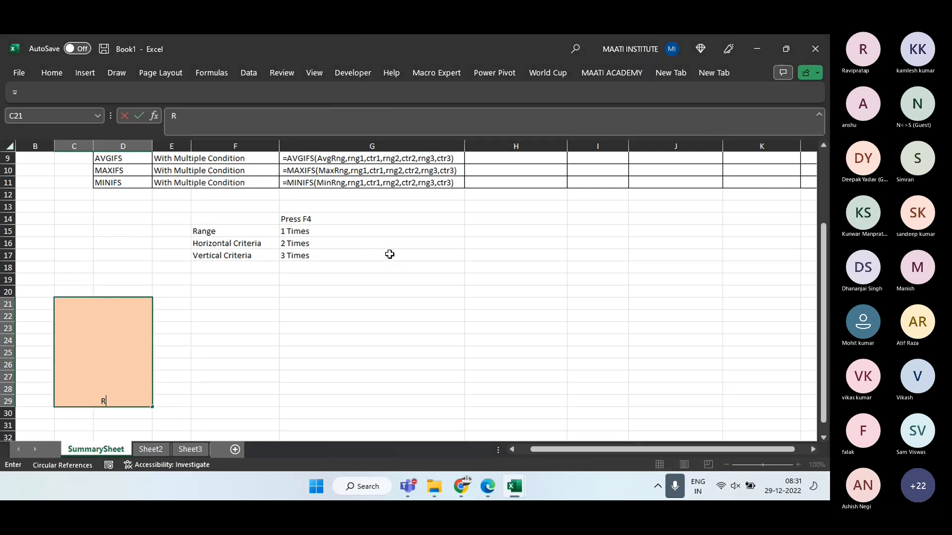
{"action": "type", "text": "ange"}
{"action": "key", "text": "Return"}
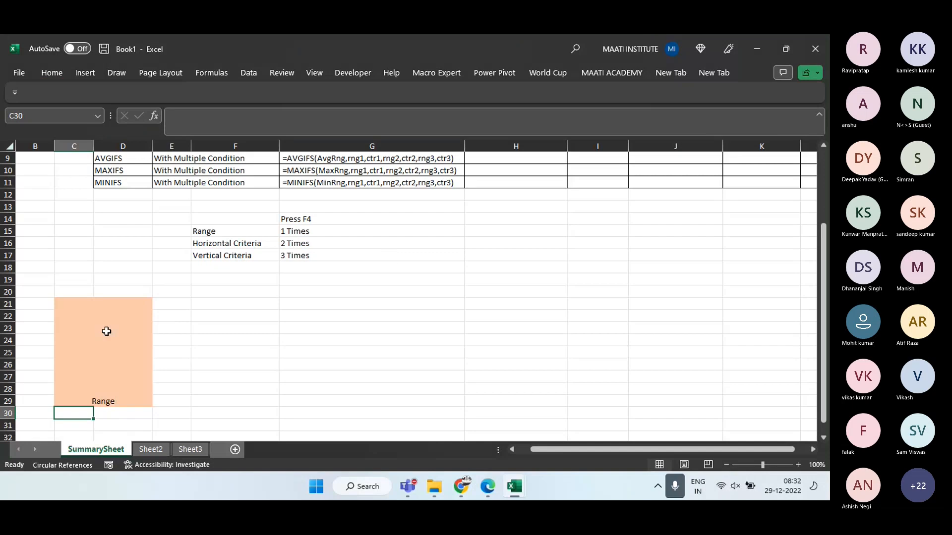
Middle-align the Range text vertically in its merged block and make it bold at size 24
{"action": "left_click", "coordinate": [107, 331]}
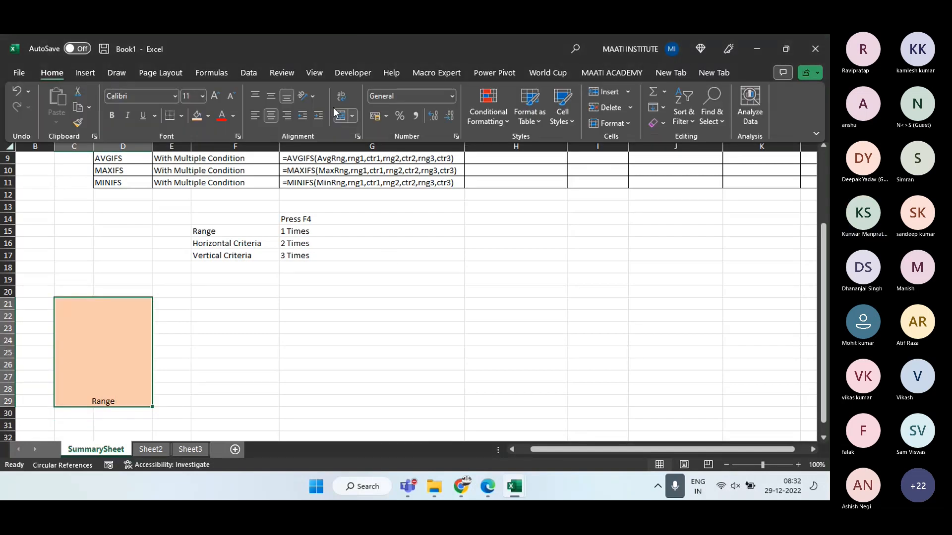
{"action": "left_click", "coordinate": [274, 97]}
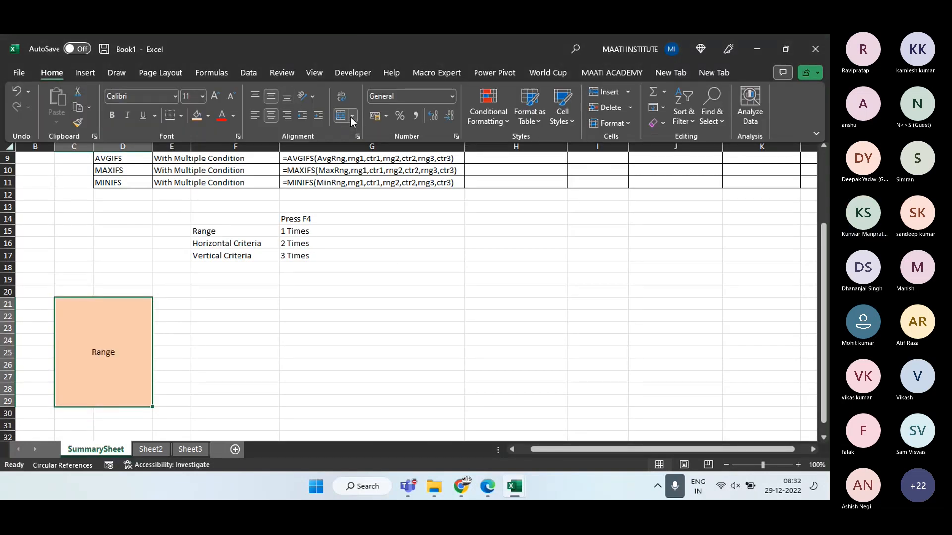
{"action": "left_click", "coordinate": [214, 96]}
{"action": "left_click", "coordinate": [214, 95]}
{"action": "left_click", "coordinate": [214, 95]}
{"action": "left_click", "coordinate": [214, 95]}
{"action": "left_click", "coordinate": [215, 95]}
{"action": "left_click", "coordinate": [214, 96]}
{"action": "left_click", "coordinate": [214, 96]}
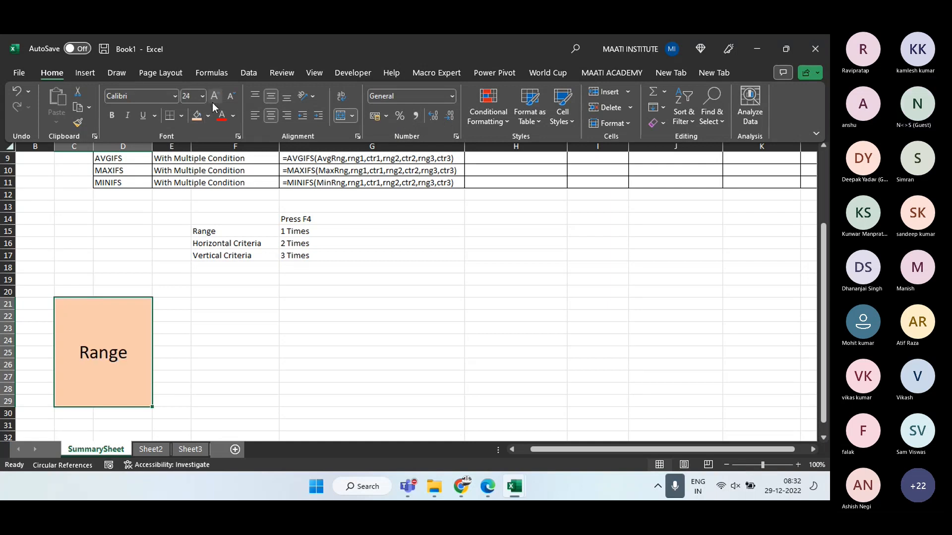
{"action": "left_click", "coordinate": [111, 116]}
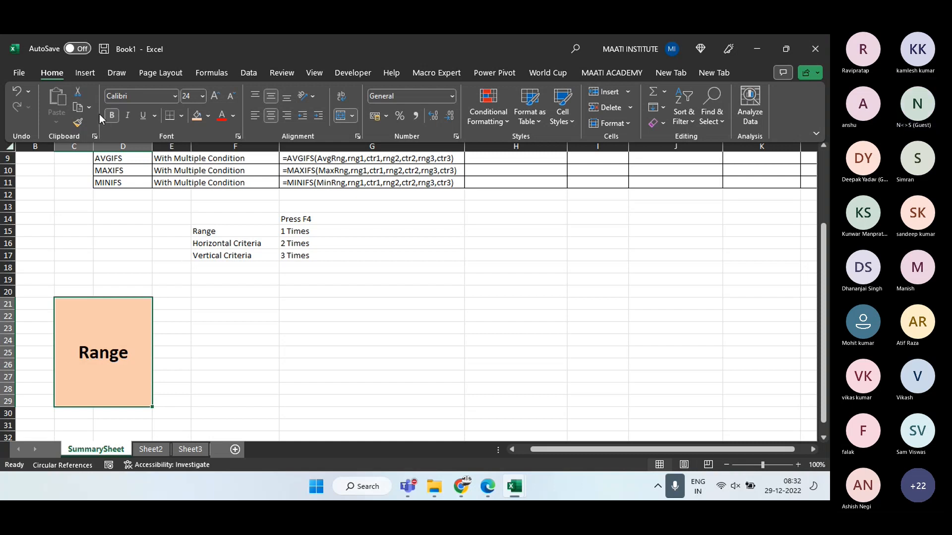
Add outside borders around the merged Range block
{"action": "left_click", "coordinate": [181, 116]}
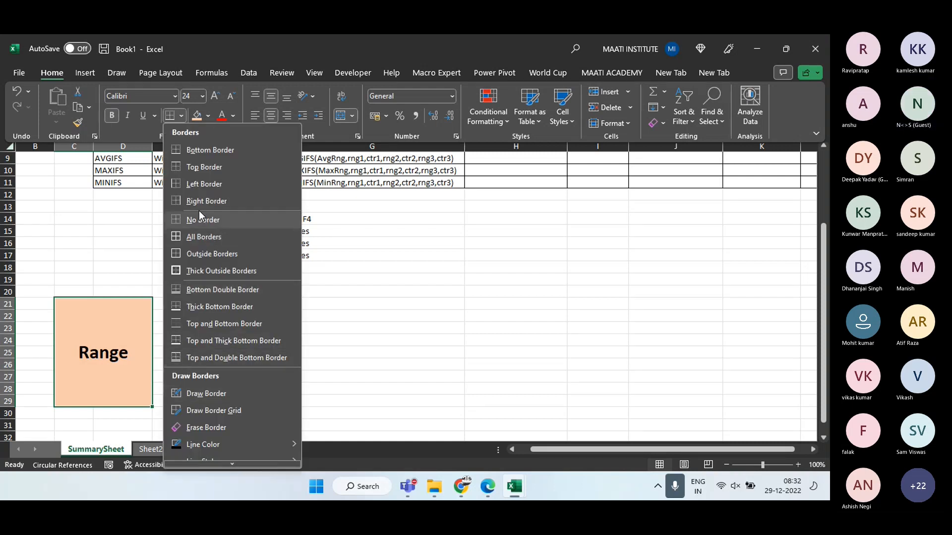
{"action": "left_click", "coordinate": [188, 254]}
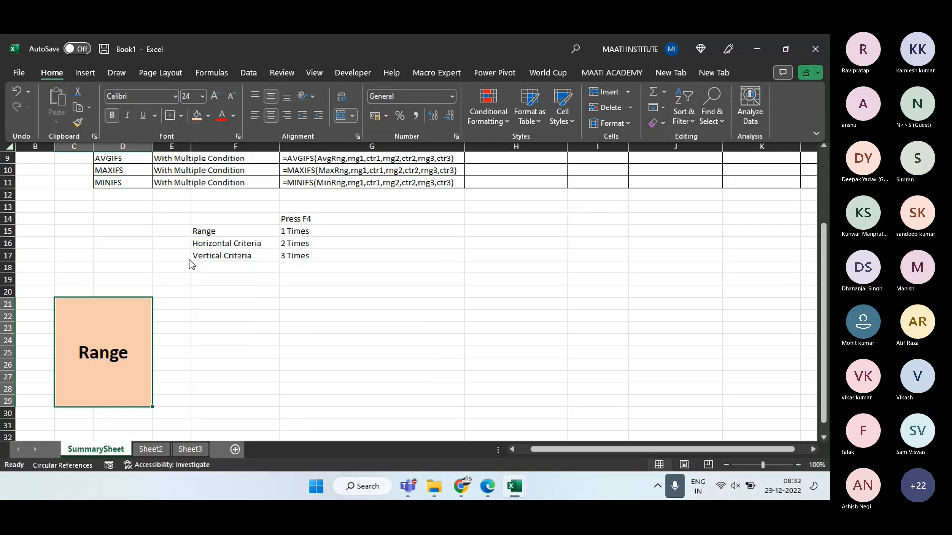
{"action": "key", "text": "ctrl+F1"}
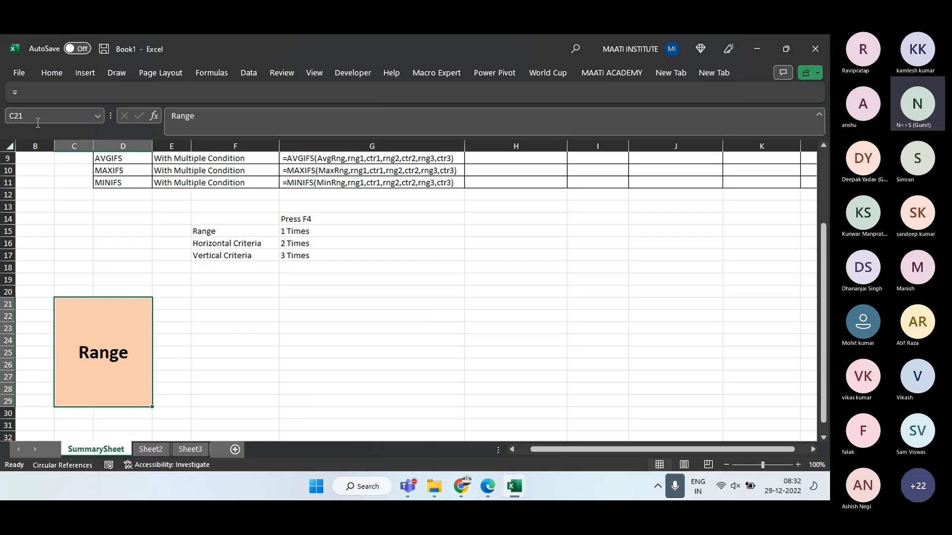
{"action": "left_click", "coordinate": [193, 312]}
{"action": "left_click", "coordinate": [168, 328]}
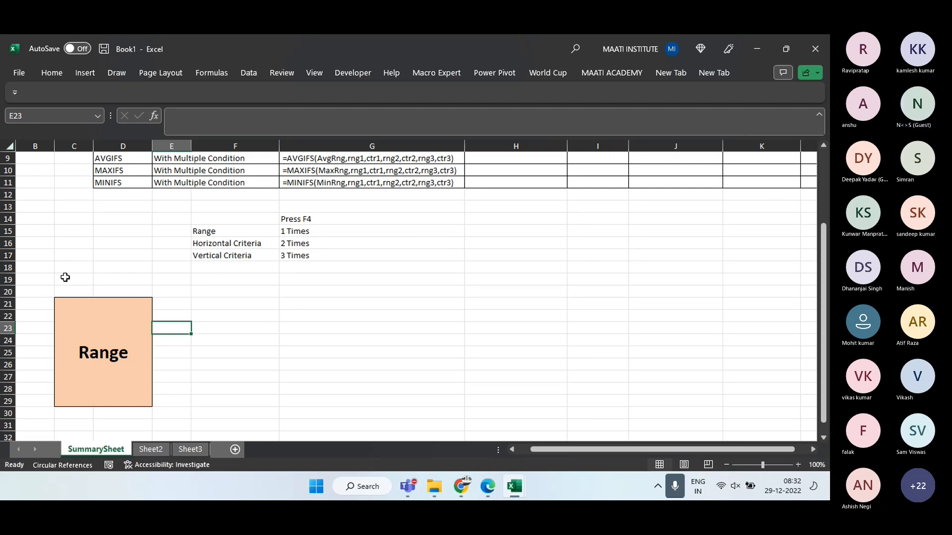
Fill cells C19:G19, above the Range block, with the same light orange color
{"action": "left_click_drag", "start_coordinate": [65, 277], "coordinate": [377, 281]}
{"action": "left_click", "coordinate": [51, 73]}
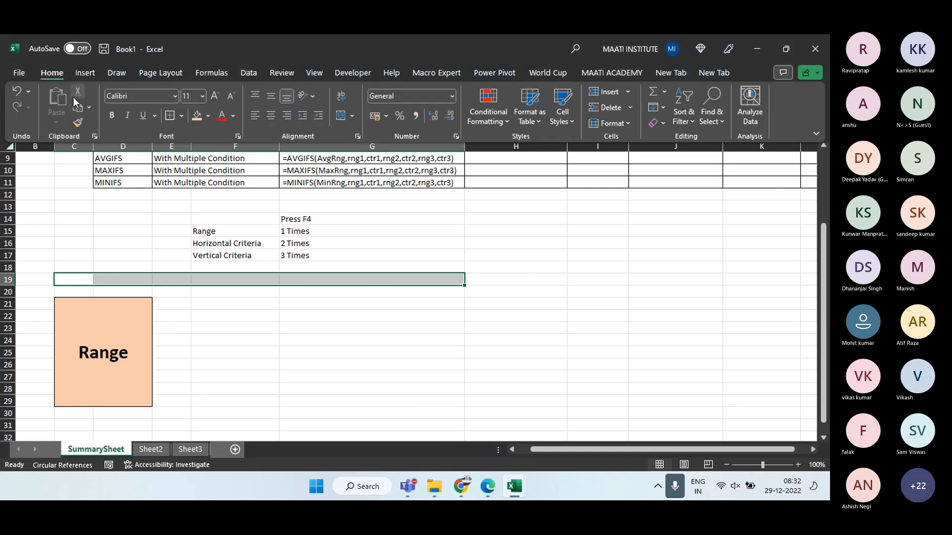
{"action": "left_click", "coordinate": [201, 119]}
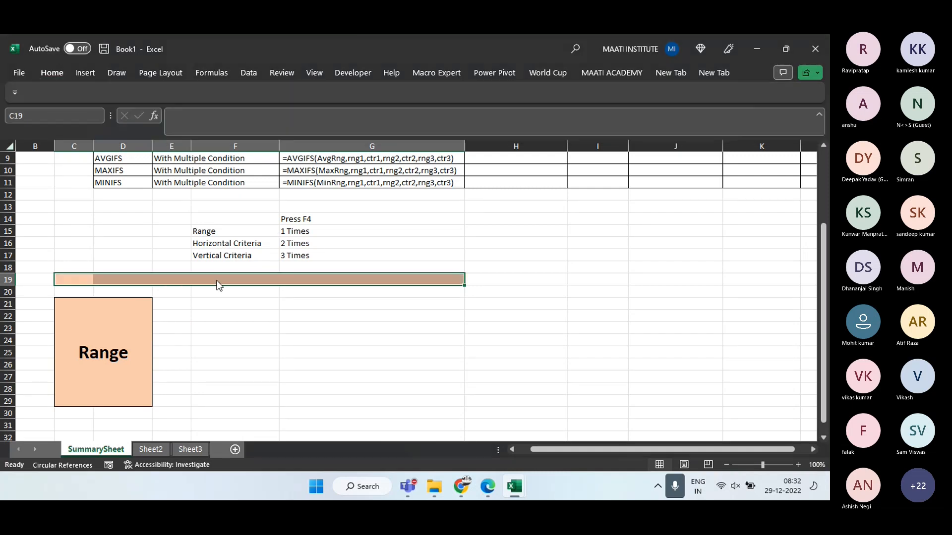
Enter the label Horizontal Criteria in F19, inside the orange strip
{"action": "left_click", "coordinate": [217, 281]}
{"action": "type", "text": "Ho"}
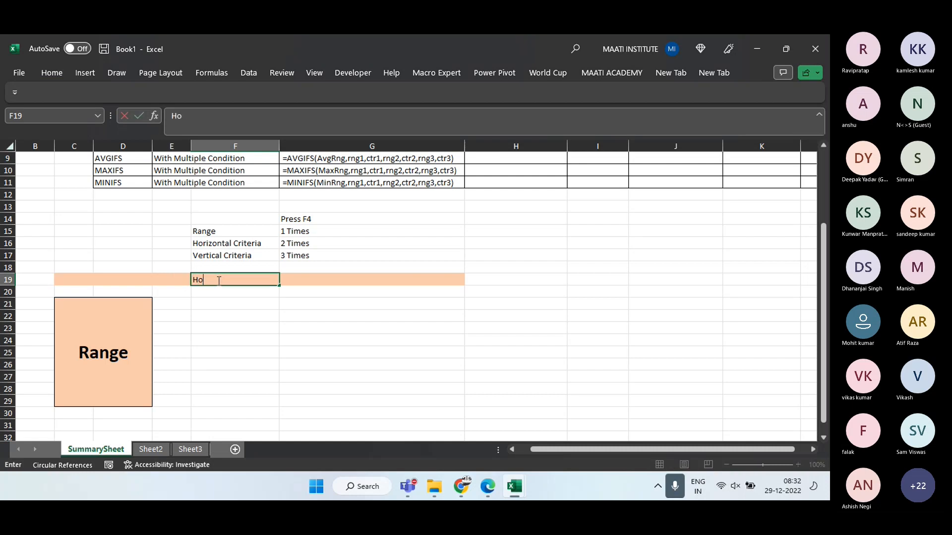
{"action": "type", "text": "rizontal Criteiria"}
{"action": "key", "text": "Return"}
{"action": "left_click", "coordinate": [218, 281]}
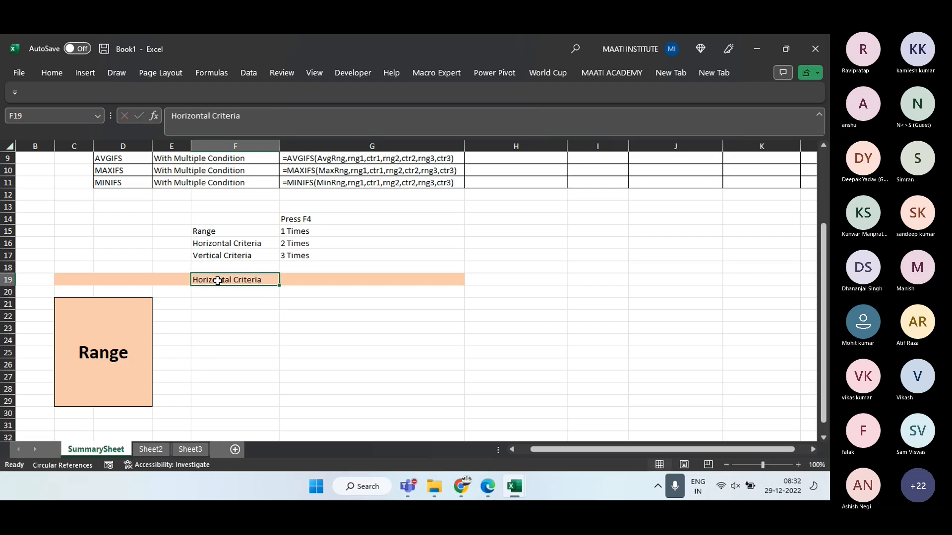
{"action": "left_click", "coordinate": [119, 314]}
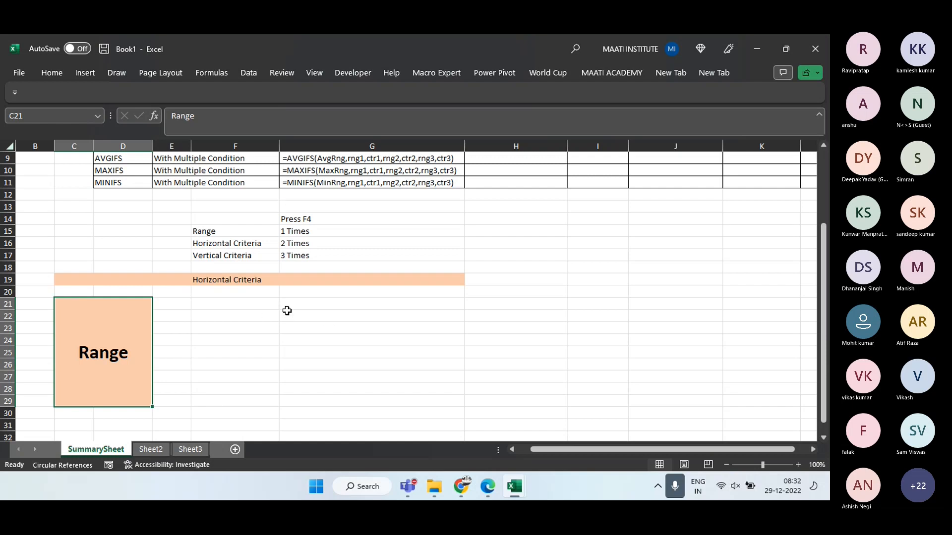
Fill cells G21:G29 with the light orange color and apply all borders to them
{"action": "left_click_drag", "start_coordinate": [293, 303], "coordinate": [297, 401]}
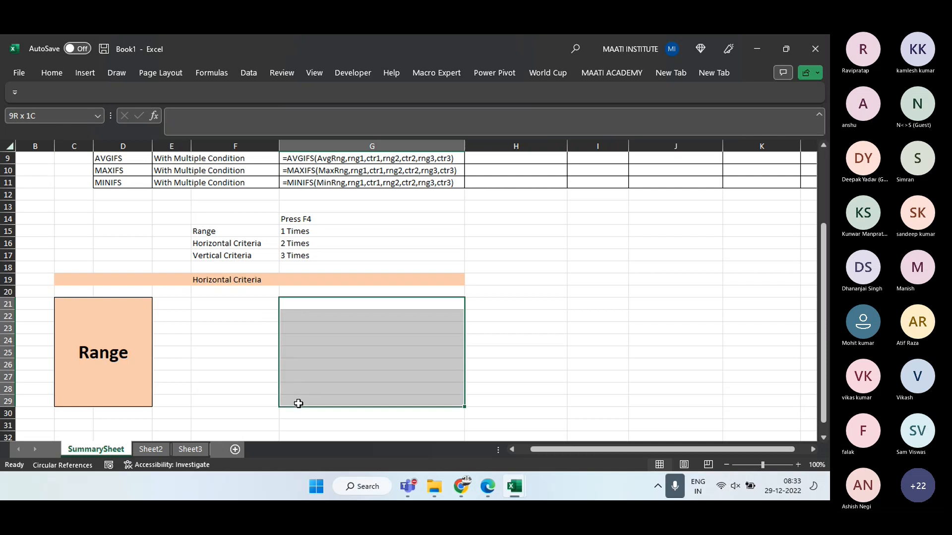
{"action": "left_click", "coordinate": [50, 73]}
{"action": "left_click", "coordinate": [182, 116]}
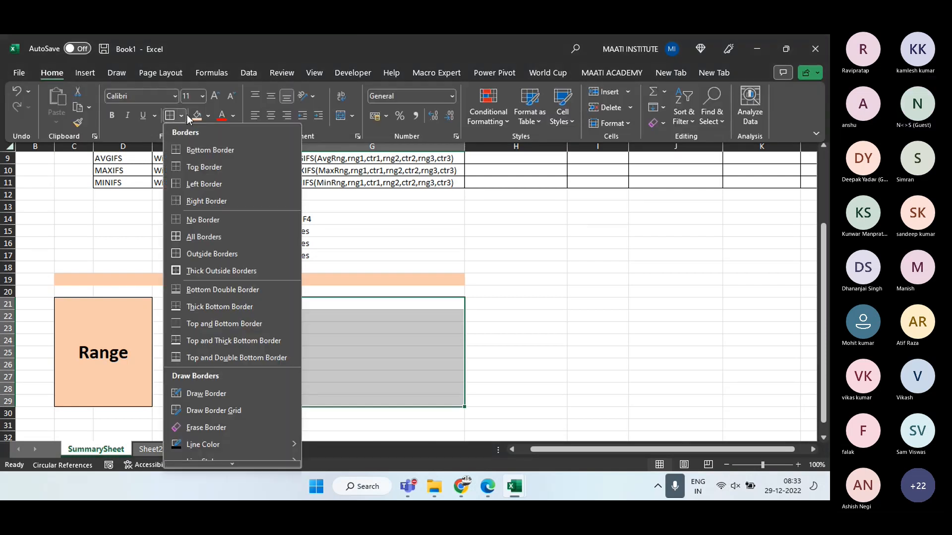
{"action": "left_click", "coordinate": [197, 116]}
{"action": "left_click", "coordinate": [181, 115]}
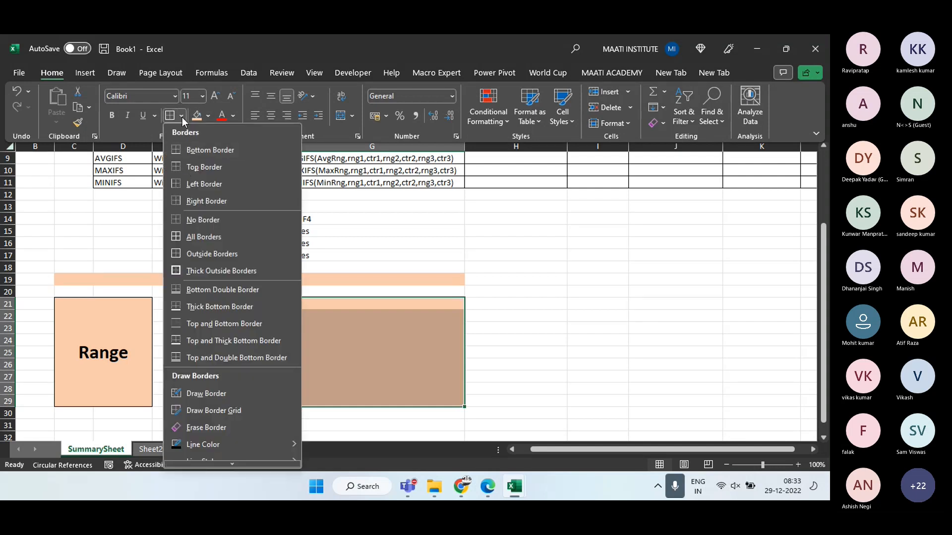
{"action": "left_click", "coordinate": [183, 236]}
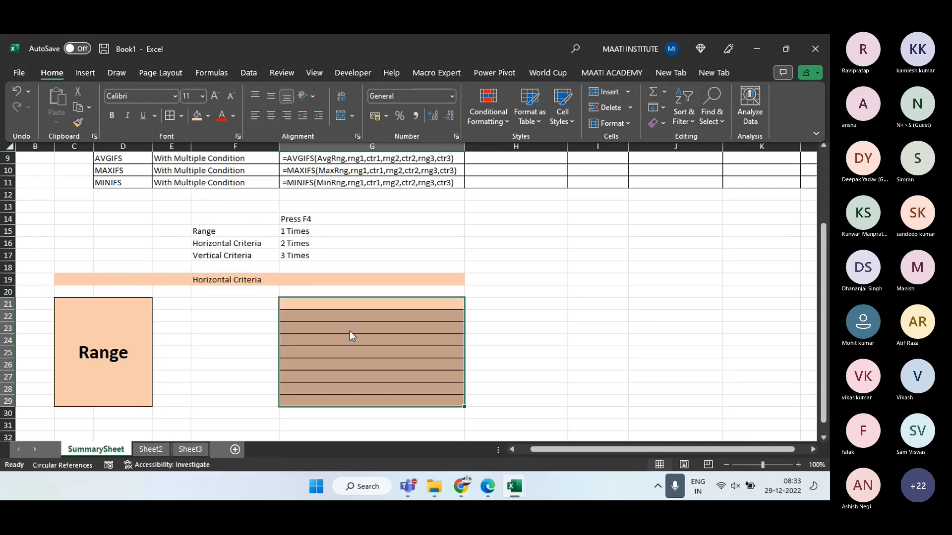
Enter Vertical Criteria in G21 and fill it down through G29
{"action": "left_click", "coordinate": [323, 304]}
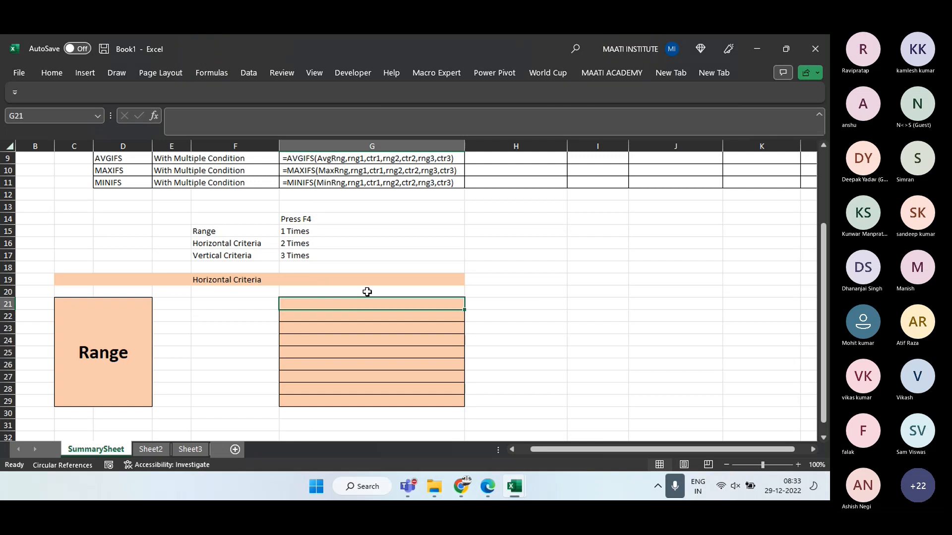
{"action": "type", "text": "Vertical C"}
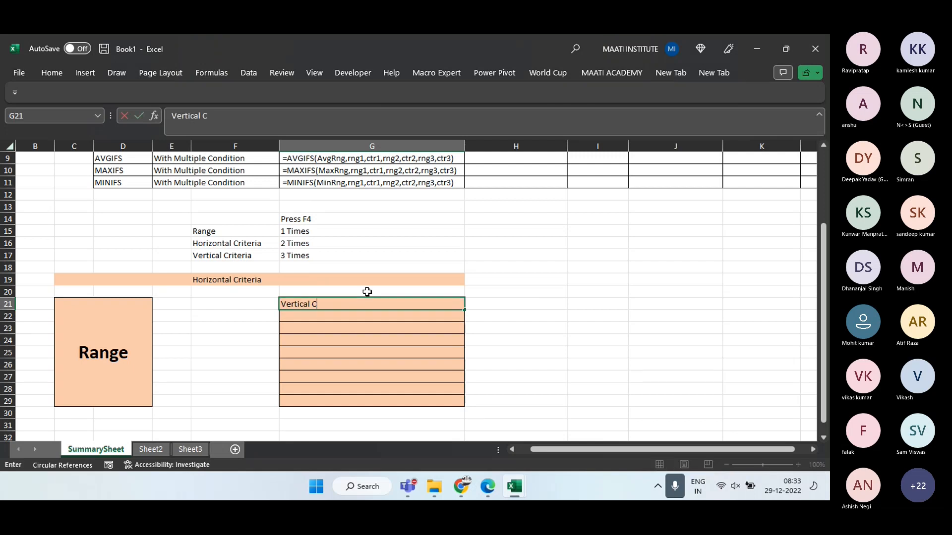
{"action": "type", "text": "riteria"}
{"action": "key", "text": "shift+Down"}
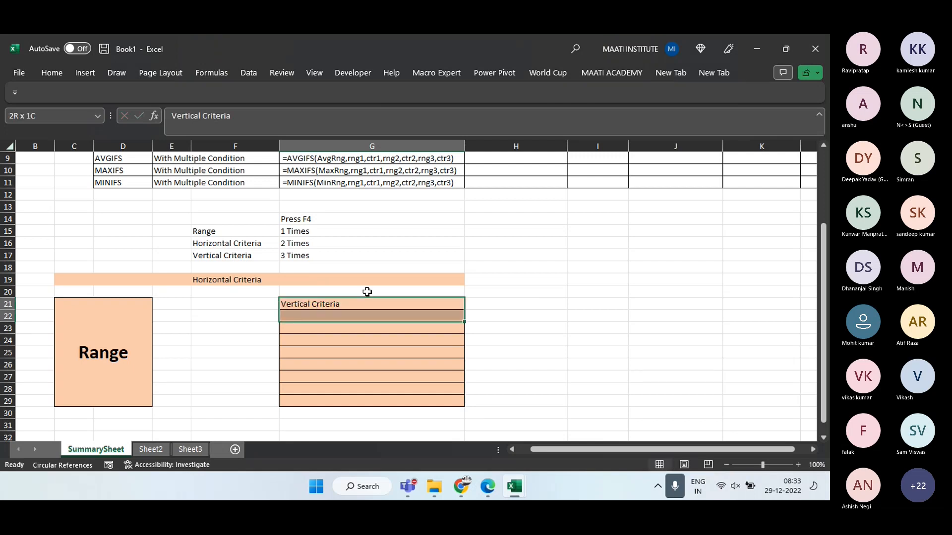
{"action": "key", "text": "shift+Down"}
{"action": "key", "text": "shift+Down"}
{"action": "key", "text": "shift+Down"}
{"action": "key", "text": "shift+Down"}
{"action": "key", "text": "shift+Down"}
{"action": "key", "text": "shift+Down"}
{"action": "key", "text": "shift+Down"}
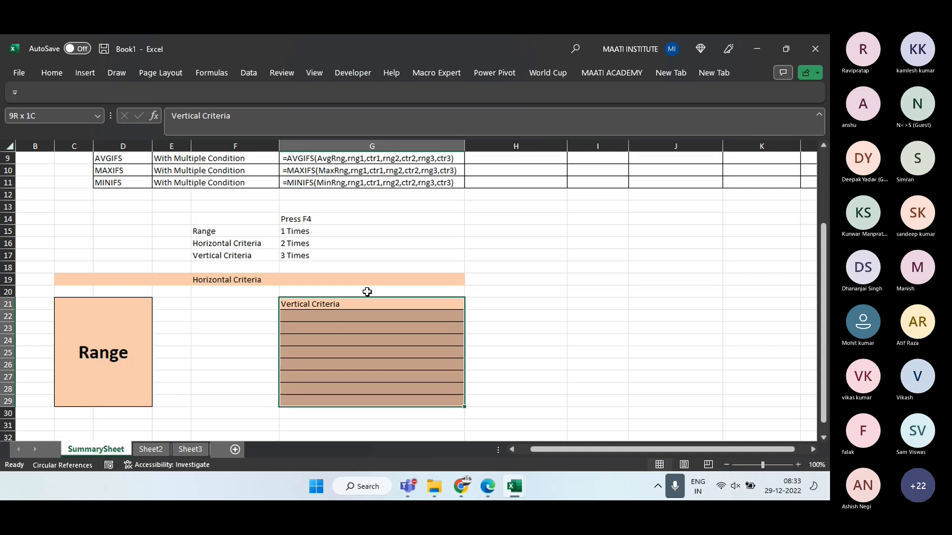
{"action": "key", "text": "ctrl+d"}
Enter the formula =$G21 in H21, locking only the column of the reference
{"action": "key", "text": "Right"}
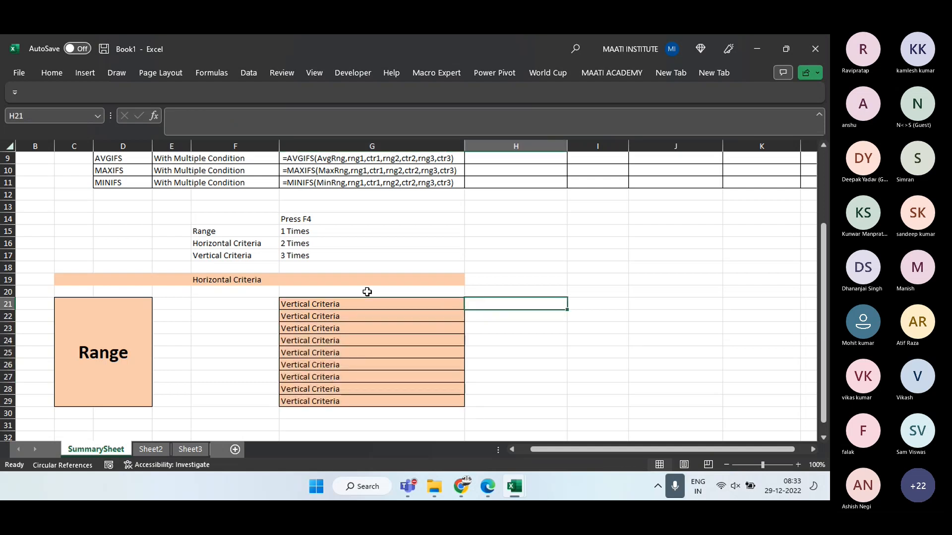
{"action": "type", "text": "="}
{"action": "key", "text": "Left"}
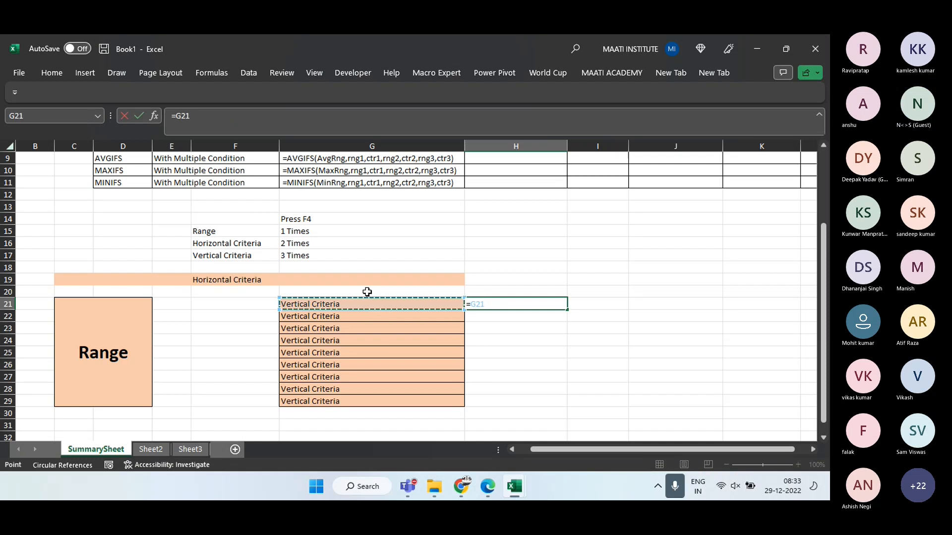
{"action": "key", "text": "F4"}
{"action": "key", "text": "F4"}
{"action": "key", "text": "F4"}
{"action": "key", "text": "ctrl+Return"}
Fill the H21 formula down through H29
{"action": "key", "text": "shift+Down"}
{"action": "key", "text": "shift+Down"}
{"action": "key", "text": "shift+Down"}
{"action": "key", "text": "shift+Down"}
{"action": "key", "text": "shift+Down"}
{"action": "key", "text": "shift+Down"}
{"action": "key", "text": "shift+Down"}
{"action": "key", "text": "shift+Down"}
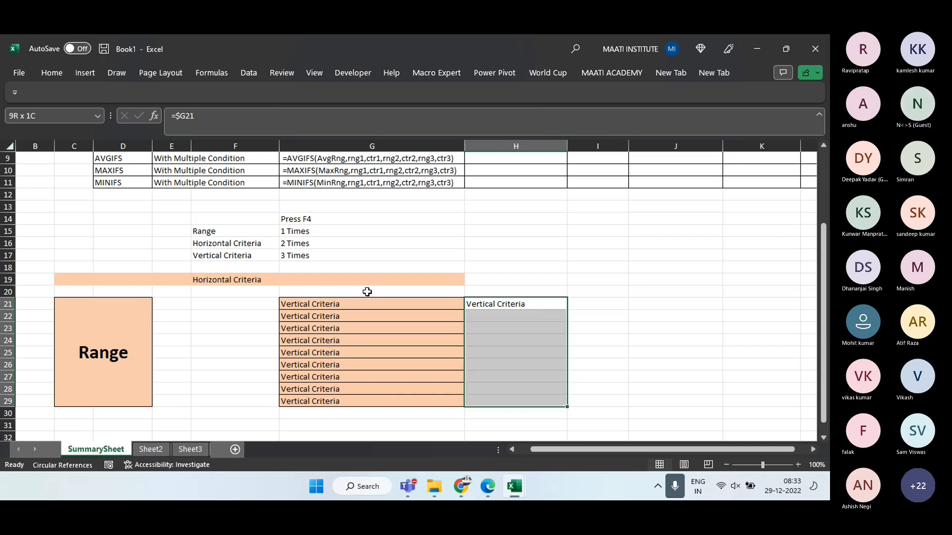
{"action": "key", "text": "ctrl+d"}
Try filling the formulas in H21:H29 across to column K
{"action": "key", "text": "shift+Right"}
{"action": "key", "text": "shift+Right"}
{"action": "key", "text": "shift+Right"}
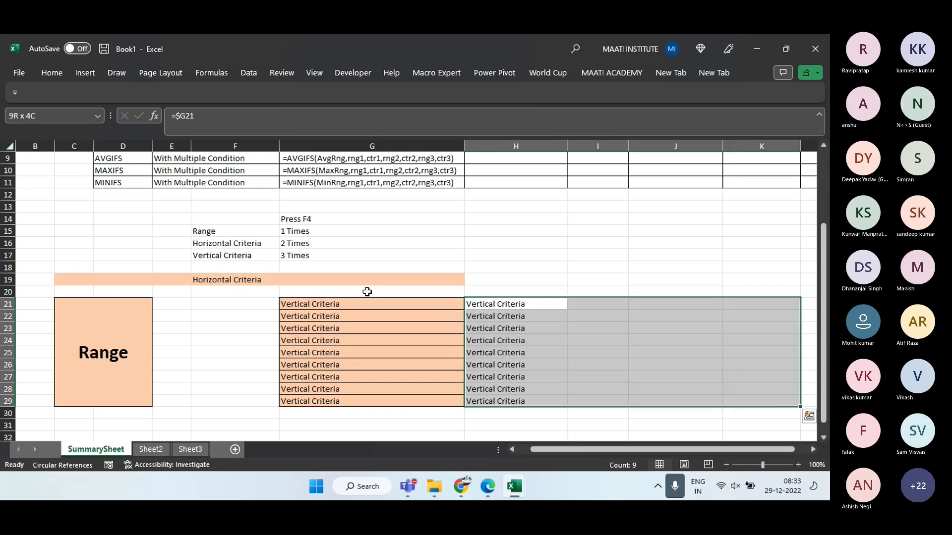
{"action": "key", "text": "ctrl+r"}
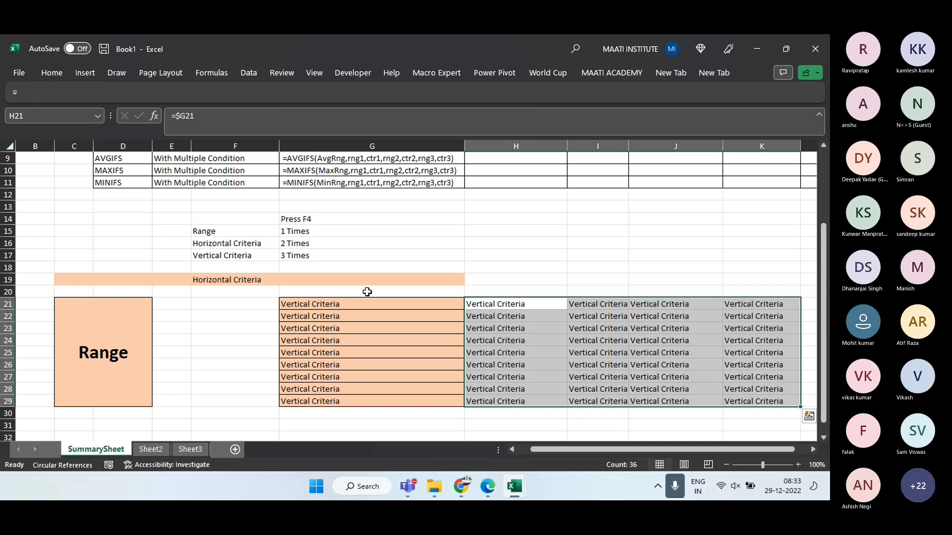
{"action": "key", "text": "ctrl+z"}
{"action": "key", "text": "Up"}
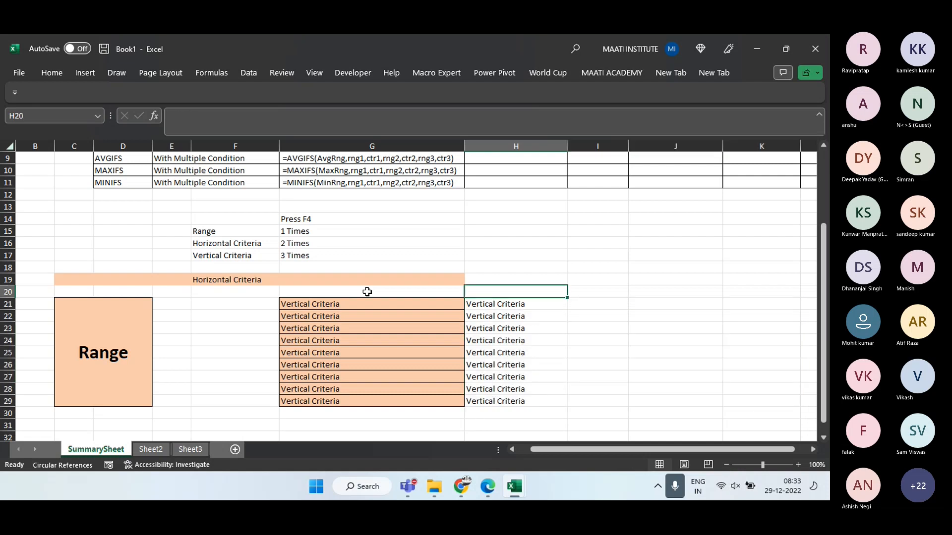
{"action": "key", "text": "Down"}
{"action": "key", "text": "Left"}
{"action": "key", "text": "Left"}
{"action": "key", "text": "Left"}
{"action": "key", "text": "Left"}
{"action": "key", "text": "Down"}
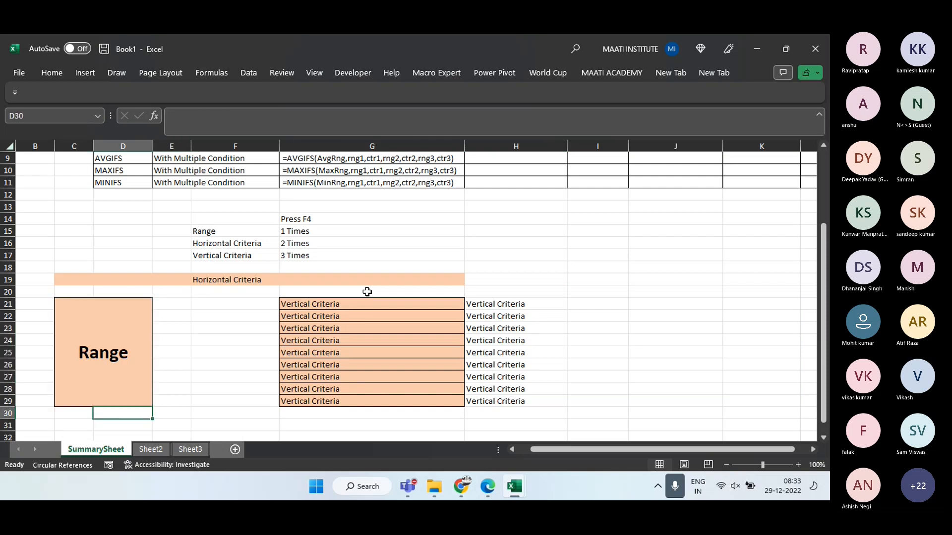
{"action": "key", "text": "Up"}
{"action": "key", "text": "Up"}
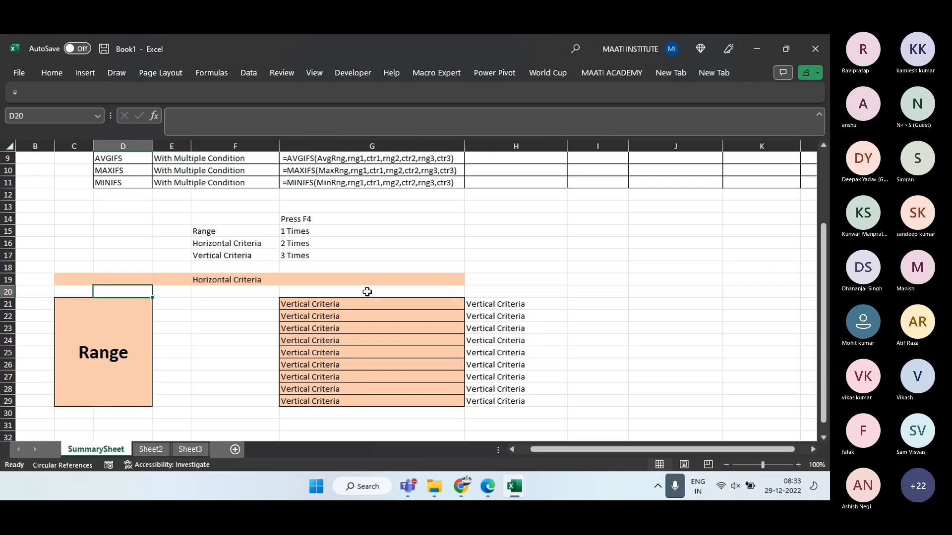
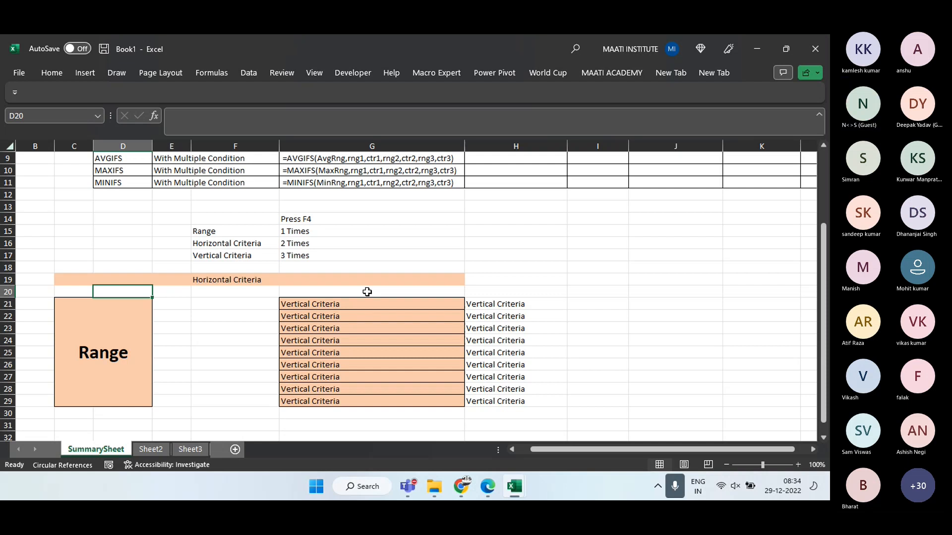
Rename Sheet2 as FUNCTION-1
{"action": "left_click", "coordinate": [156, 450]}
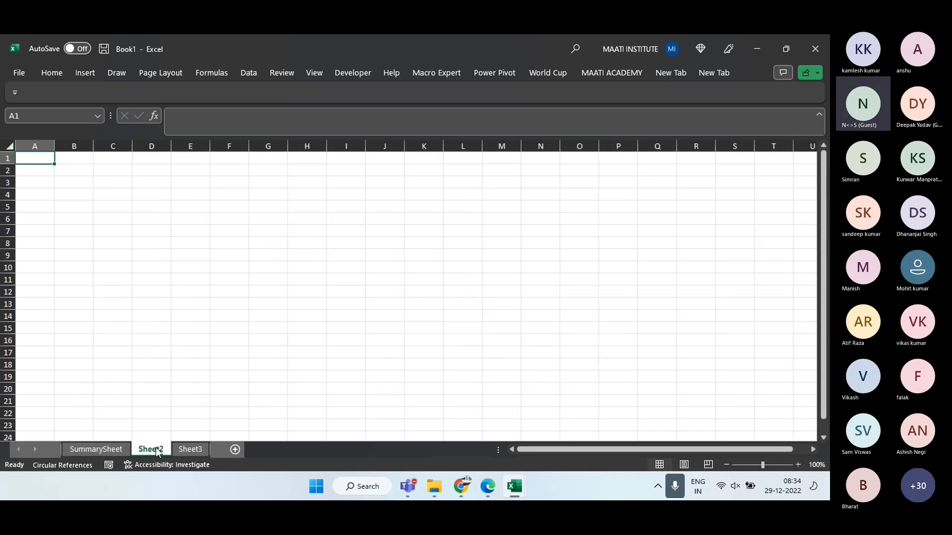
{"action": "right_click", "coordinate": [157, 450]}
{"action": "left_click", "coordinate": [184, 314]}
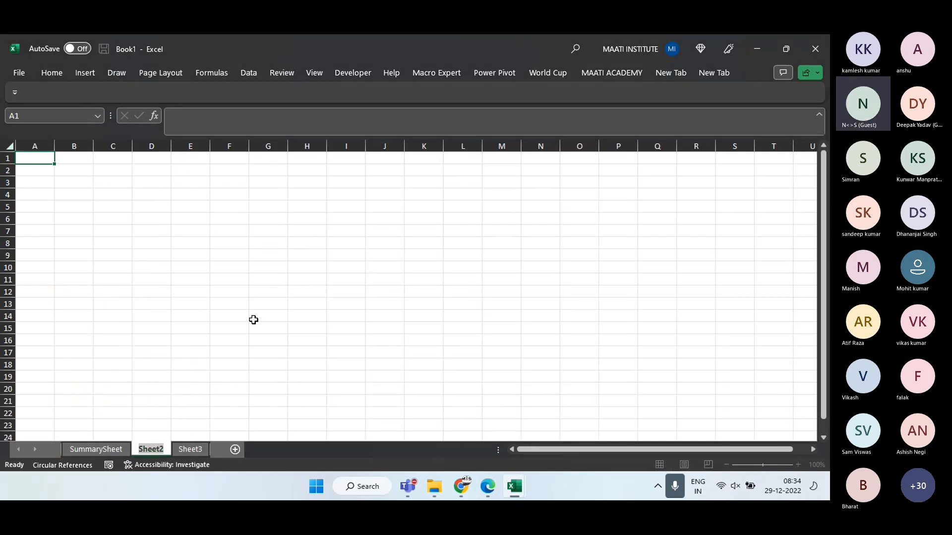
{"action": "type", "text": "FUNCTION"}
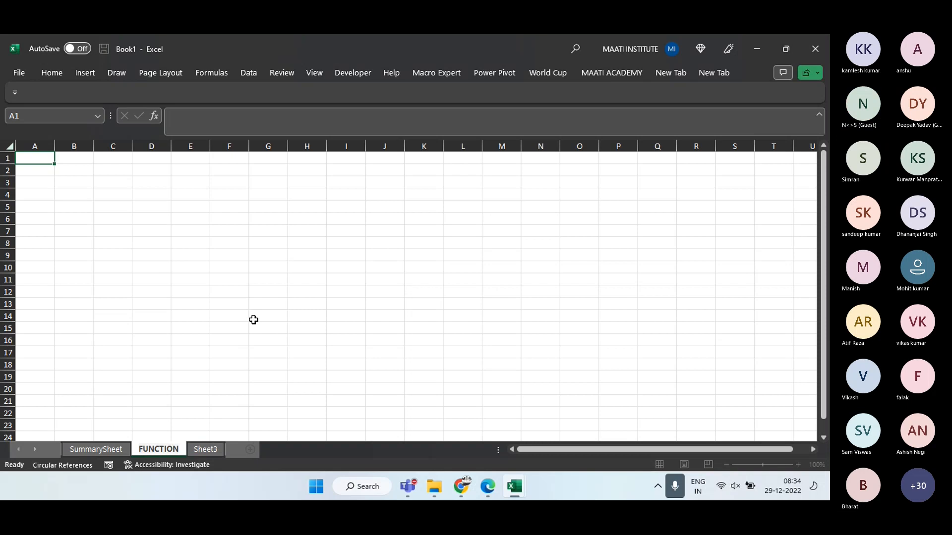
{"action": "type", "text": "-1"}
{"action": "left_click", "coordinate": [204, 292]}
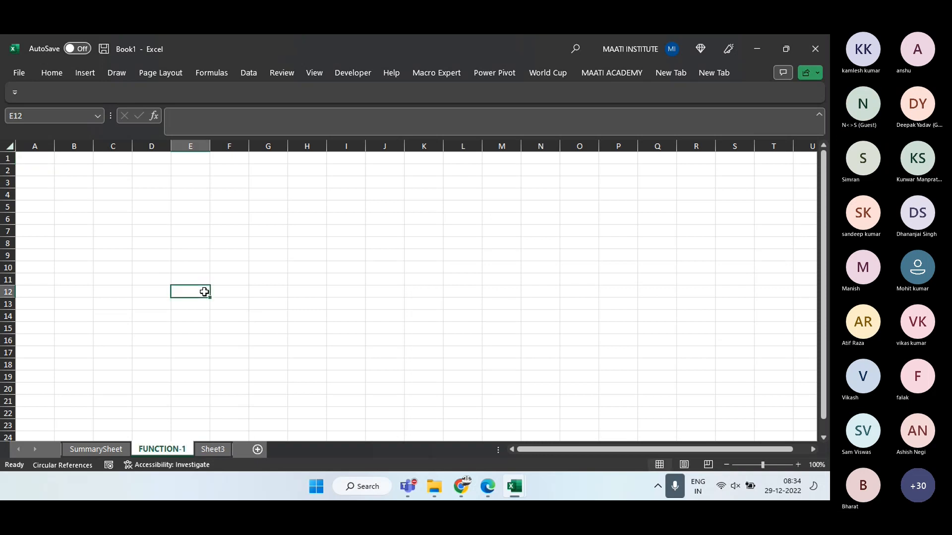
Switch to the MIS ^0 Analytics Class(27-Dec-2022) workbook and copy the whole Agent, AcctType, Year and Amount table from the Function-7 sheet
{"action": "key", "text": "alt+Tab"}
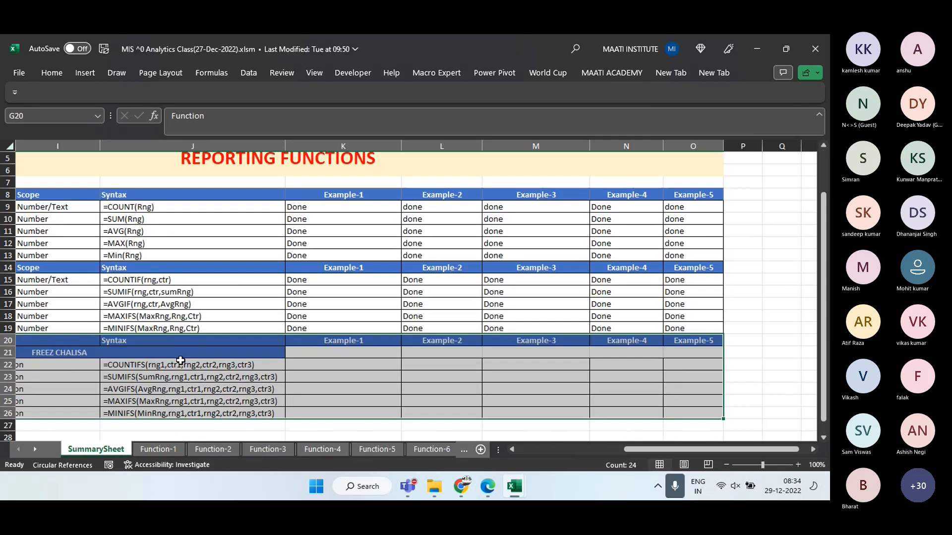
{"action": "left_click", "coordinate": [447, 451]}
{"action": "left_click", "coordinate": [436, 451]}
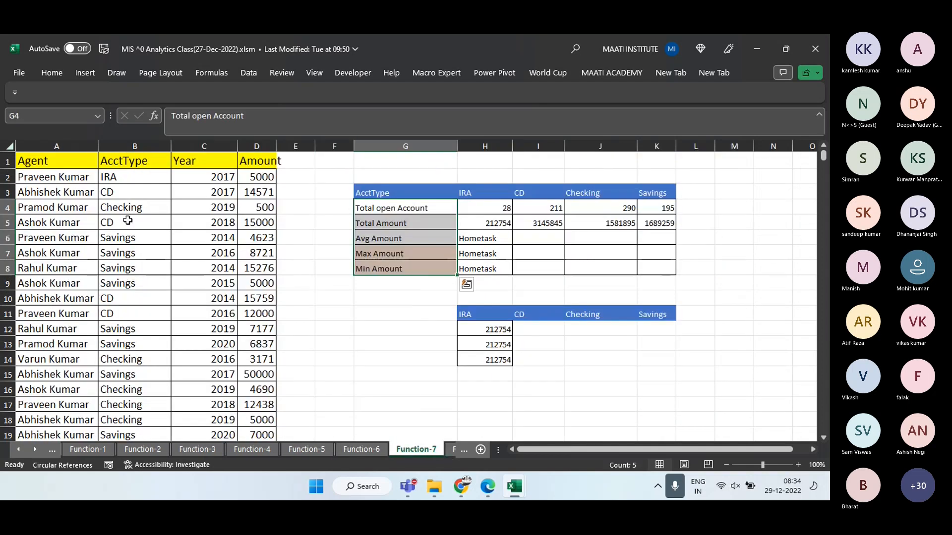
{"action": "left_click", "coordinate": [46, 167]}
{"action": "key", "text": "ctrl+shift+Right"}
{"action": "key", "text": "ctrl+shift+Down"}
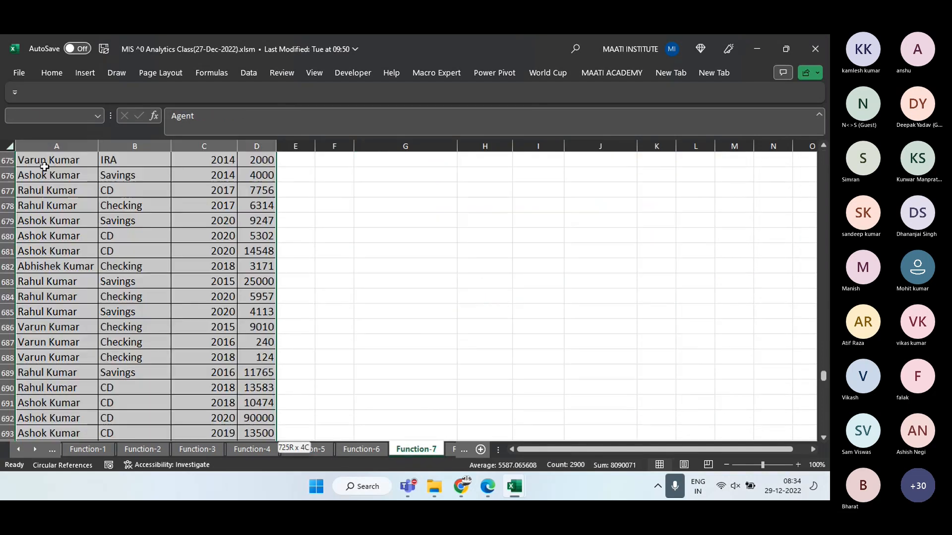
{"action": "key", "text": "ctrl+c"}
Paste the copied table at A1 of a new blank workbook and autofit its column widths
{"action": "key", "text": "ctrl+n"}
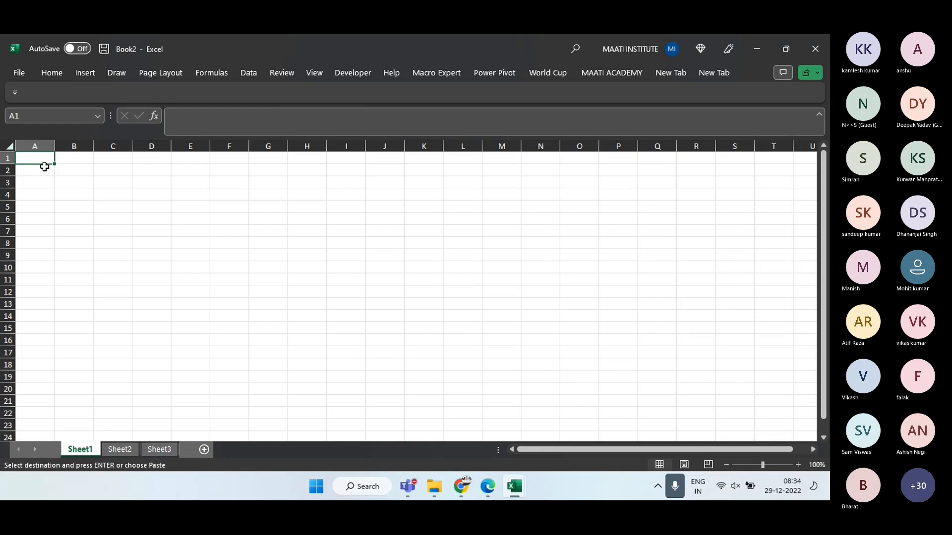
{"action": "key", "text": "ctrl+v"}
{"action": "key", "text": "alt+o"}
{"action": "key", "text": "c"}
{"action": "key", "text": "a"}
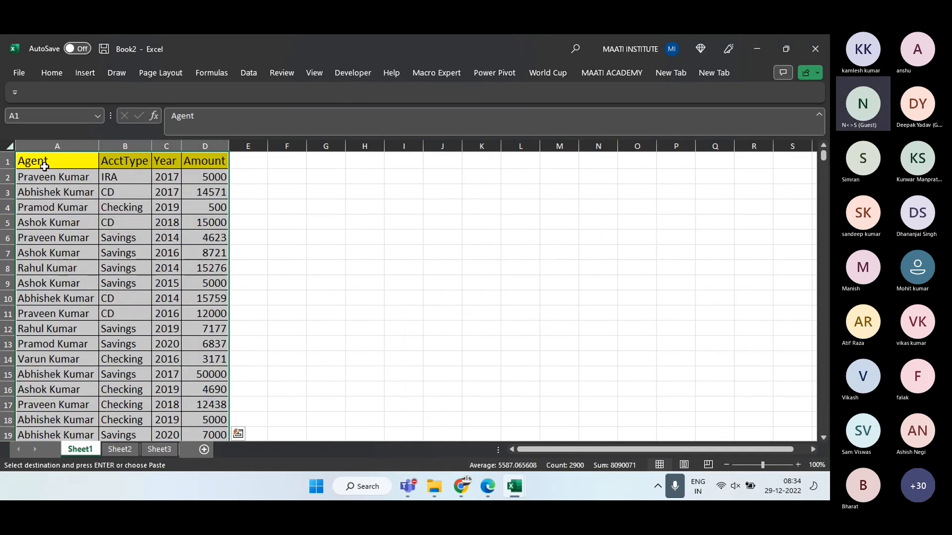
List the distinct agents with =UNIQUE(A1:A725) in H4 and widen column H to fit the names
{"action": "left_click", "coordinate": [372, 192]}
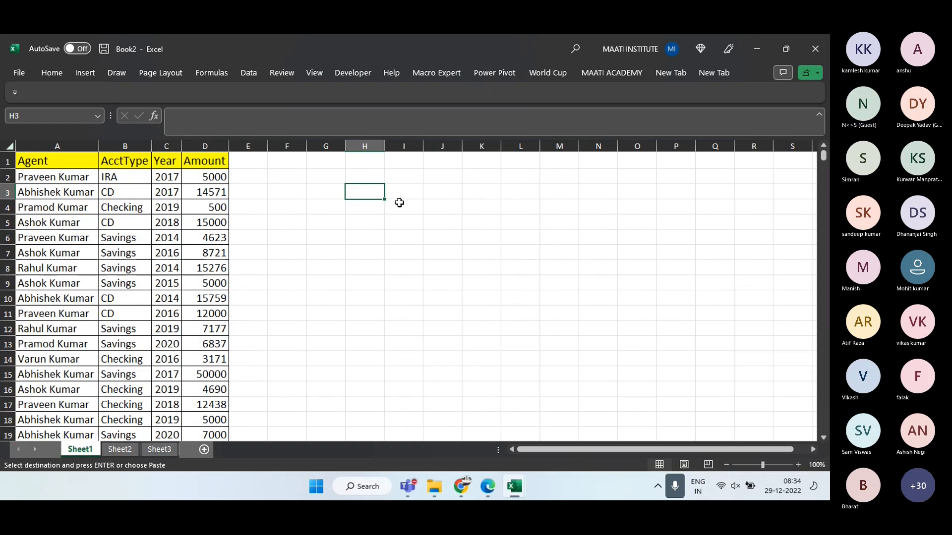
{"action": "left_click", "coordinate": [374, 204]}
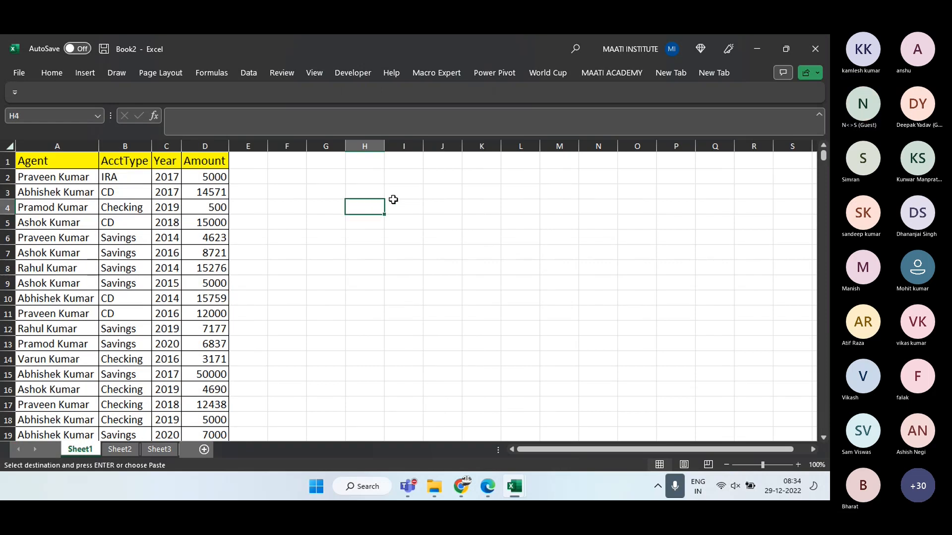
{"action": "type", "text": "=UNI"}
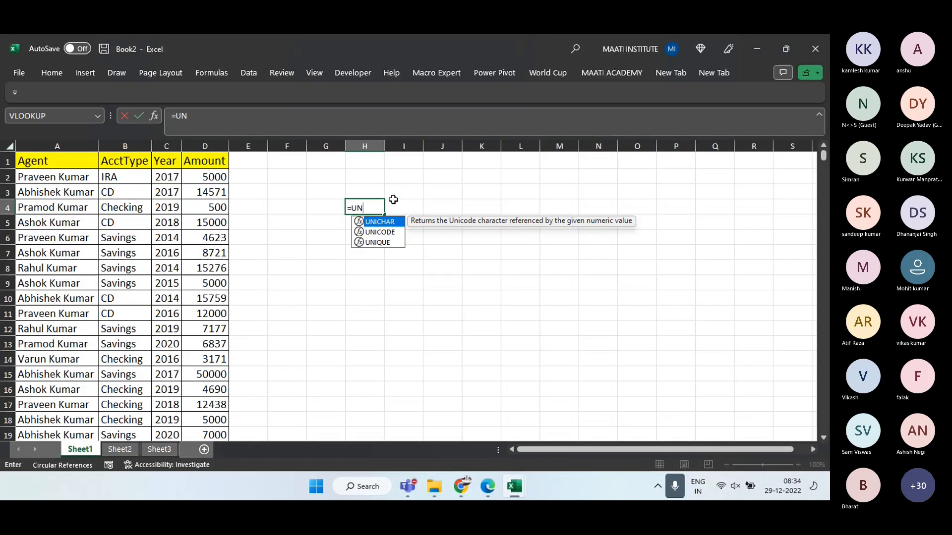
{"action": "key", "text": "Down"}
{"action": "key", "text": "Down"}
{"action": "key", "text": "Tab"}
{"action": "key", "text": "Left"}
{"action": "key", "text": "Left"}
{"action": "key", "text": "Left"}
{"action": "key", "text": "Left"}
{"action": "key", "text": "Left"}
{"action": "key", "text": "Left"}
{"action": "key", "text": "Left"}
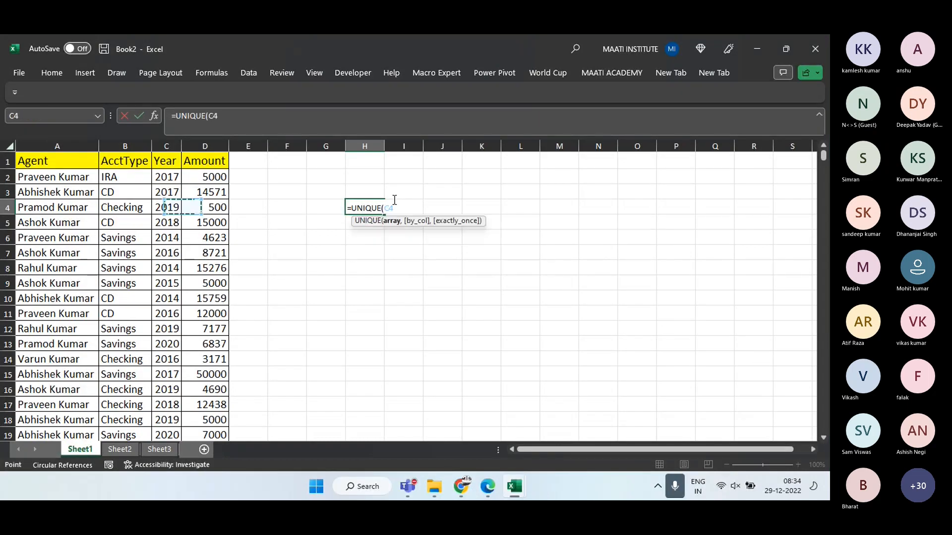
{"action": "key", "text": "Up"}
{"action": "key", "text": "Up"}
{"action": "key", "text": "Up"}
{"action": "key", "text": "ctrl+shift+Down"}
{"action": "key", "text": "Return"}
{"action": "key", "text": "ctrl+Up"}
{"action": "key", "text": "ctrl+Up"}
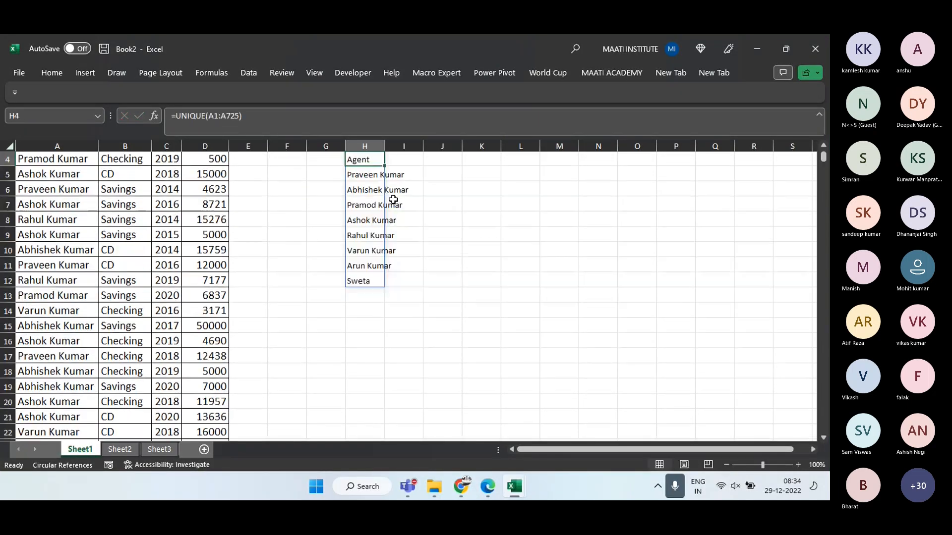
{"action": "left_click_drag", "start_coordinate": [384, 146], "coordinate": [426, 156]}
Enter the account-type headings IRA, CD, Checking and Savings in I4:L4 and widen column K
{"action": "left_click", "coordinate": [454, 207]}
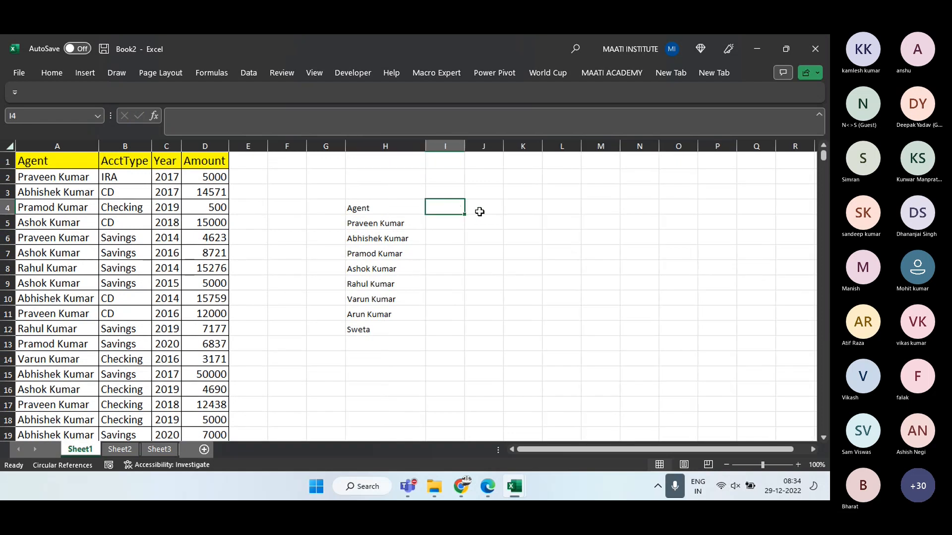
{"action": "type", "text": "I"}
{"action": "key", "text": "Up"}
{"action": "key", "text": "Up"}
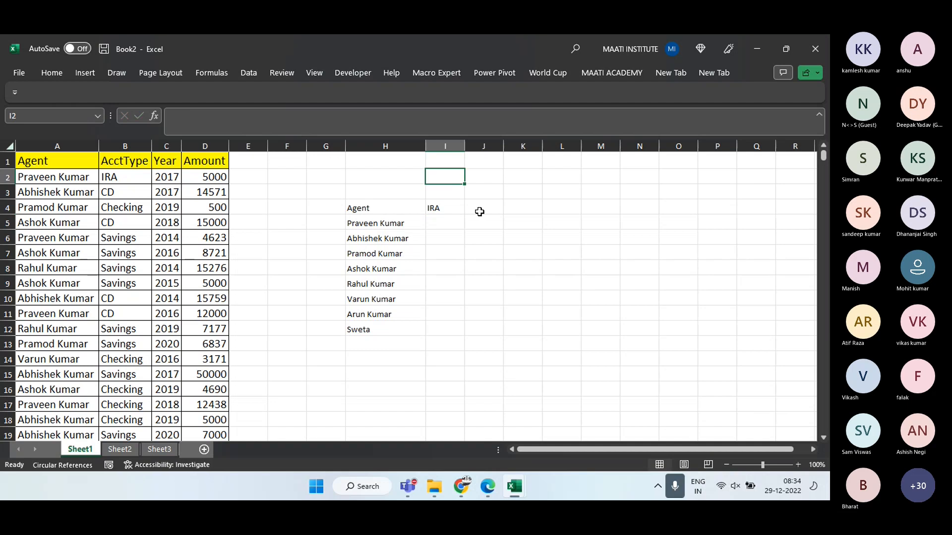
{"action": "key", "text": "Down"}
{"action": "key", "text": "Down"}
{"action": "key", "text": "Right"}
{"action": "type", "text": "CD"}
{"action": "key", "text": "Return"}
{"action": "key", "text": "Up"}
{"action": "key", "text": "Right"}
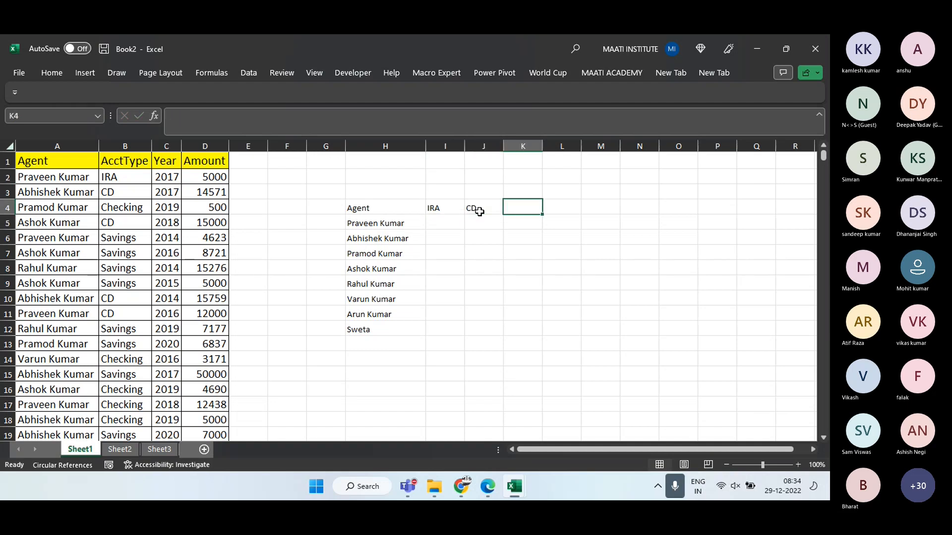
{"action": "type", "text": "Checking"}
{"action": "key", "text": "ctrl+Return"}
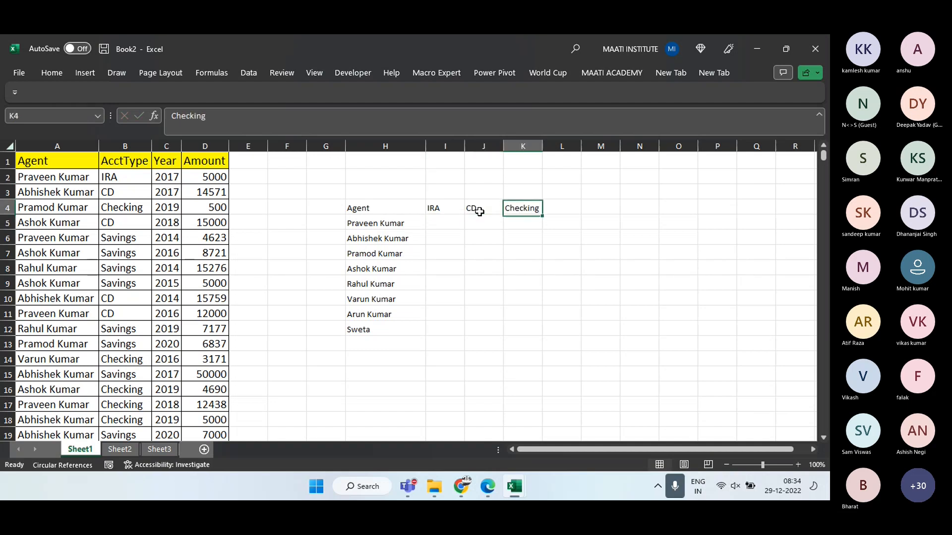
{"action": "key", "text": "Right"}
{"action": "type", "text": "Savings"}
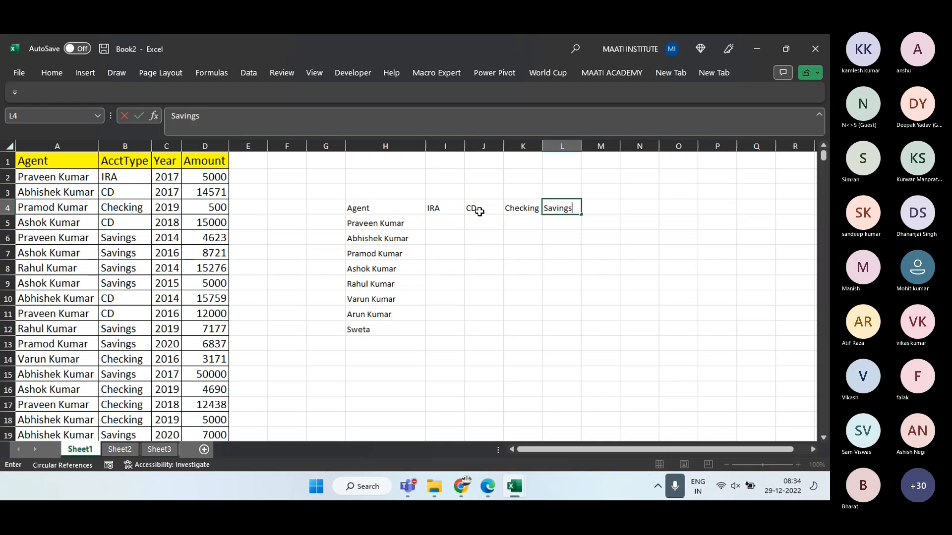
{"action": "key", "text": "Return"}
{"action": "left_click_drag", "start_coordinate": [542, 146], "coordinate": [566, 146]}
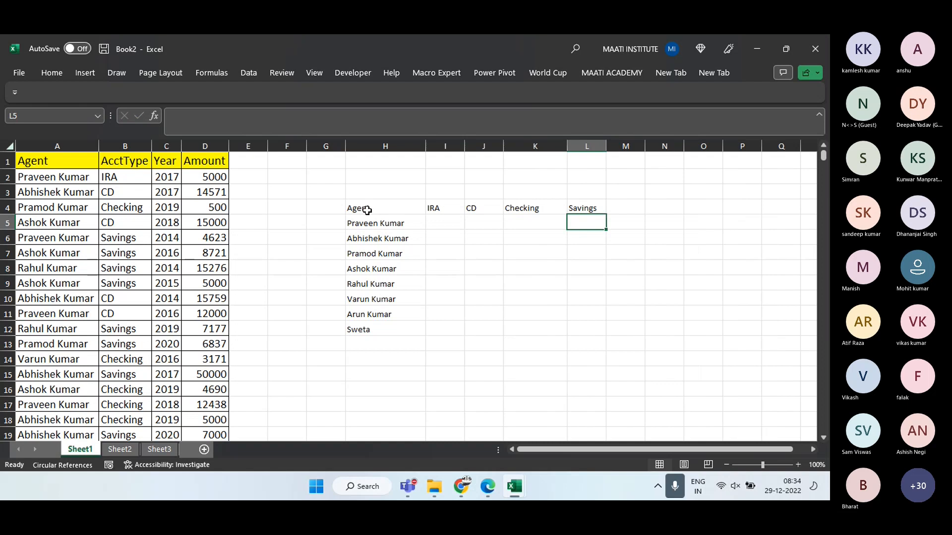
Apply all borders to the agent summary grid H4:L12 and widen column I
{"action": "left_click_drag", "start_coordinate": [368, 208], "coordinate": [584, 205]}
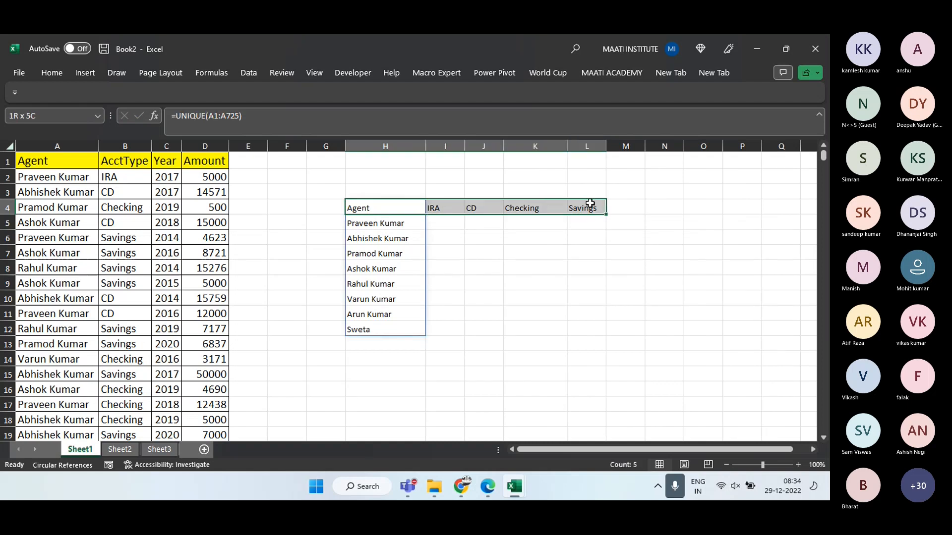
{"action": "left_click", "coordinate": [55, 73]}
{"action": "left_click", "coordinate": [181, 115]}
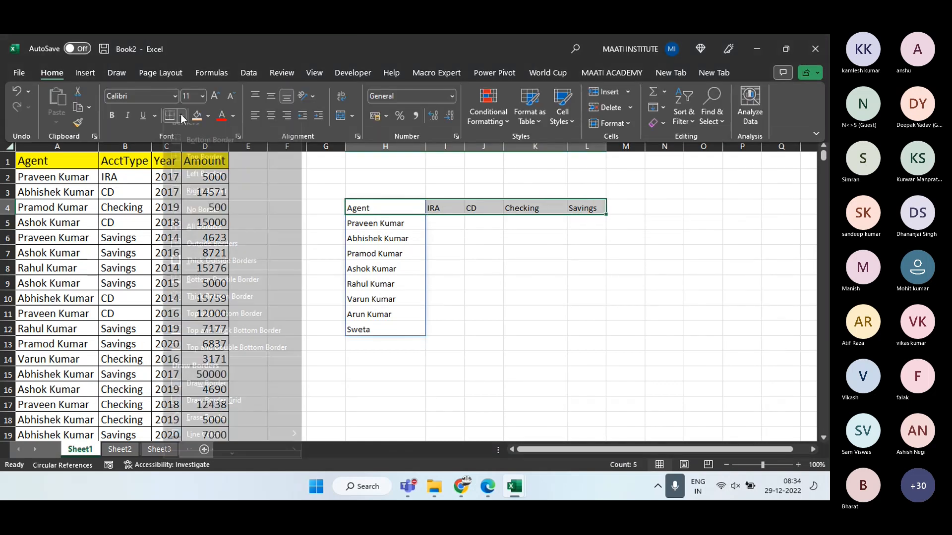
{"action": "left_click", "coordinate": [189, 236]}
{"action": "left_click", "coordinate": [477, 252]}
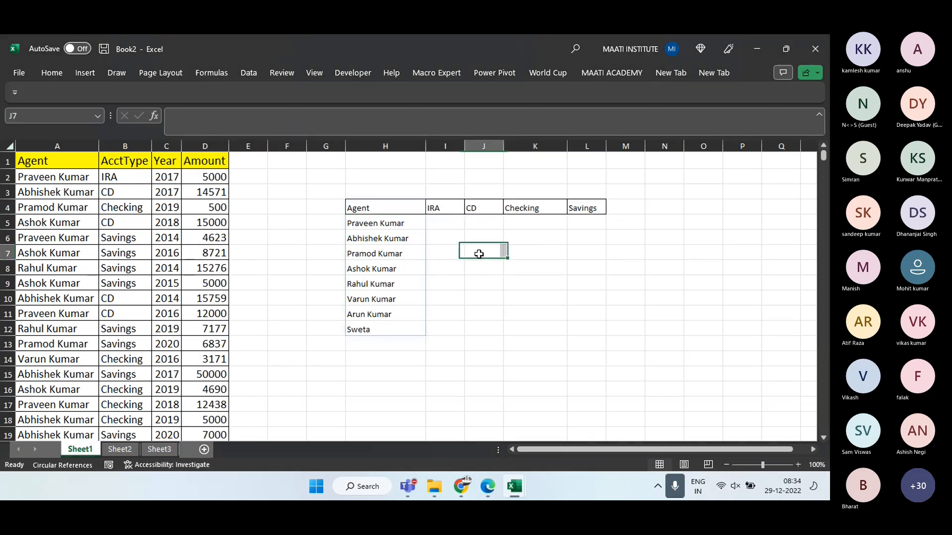
{"action": "left_click_drag", "start_coordinate": [394, 230], "coordinate": [602, 326]}
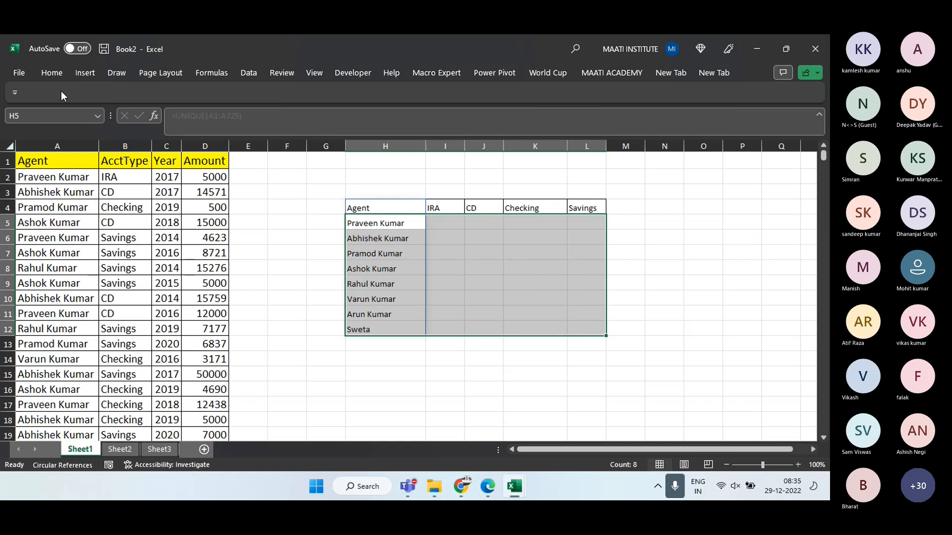
{"action": "left_click", "coordinate": [55, 76]}
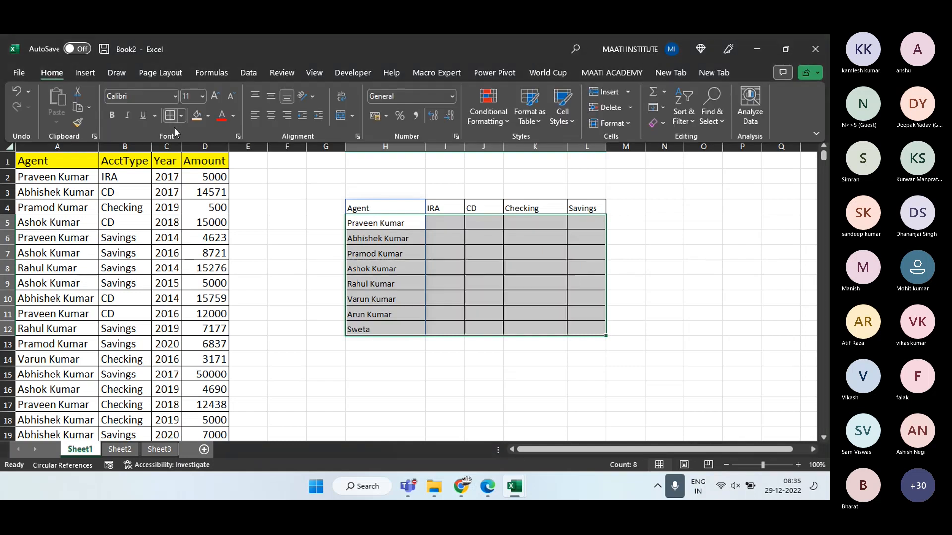
{"action": "left_click_drag", "start_coordinate": [464, 146], "coordinate": [486, 144]}
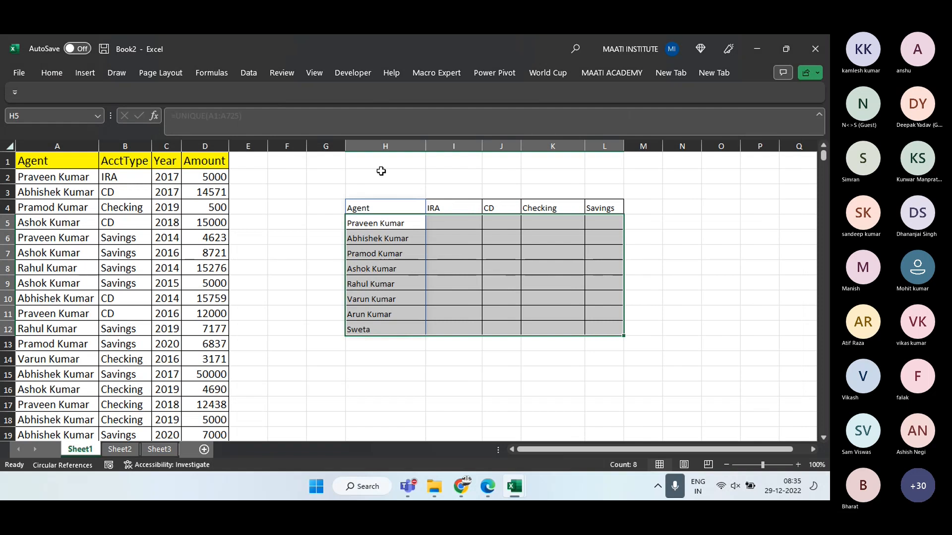
Copy the entire sheet and paste it at A1 of the FUNCTION-1 sheet in Book1, accepting the large operation
{"action": "key", "text": "Up"}
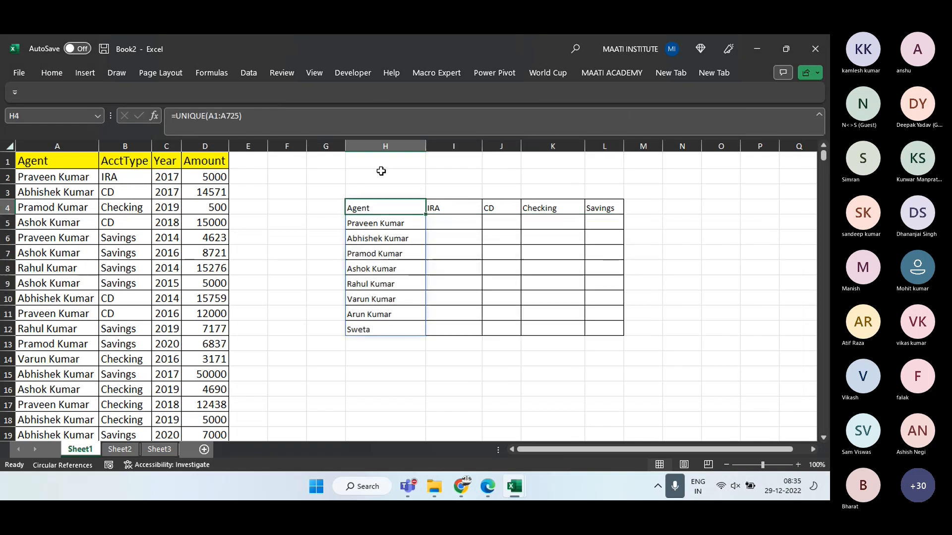
{"action": "key", "text": "ctrl+shift+Down"}
{"action": "key", "text": "ctrl+a"}
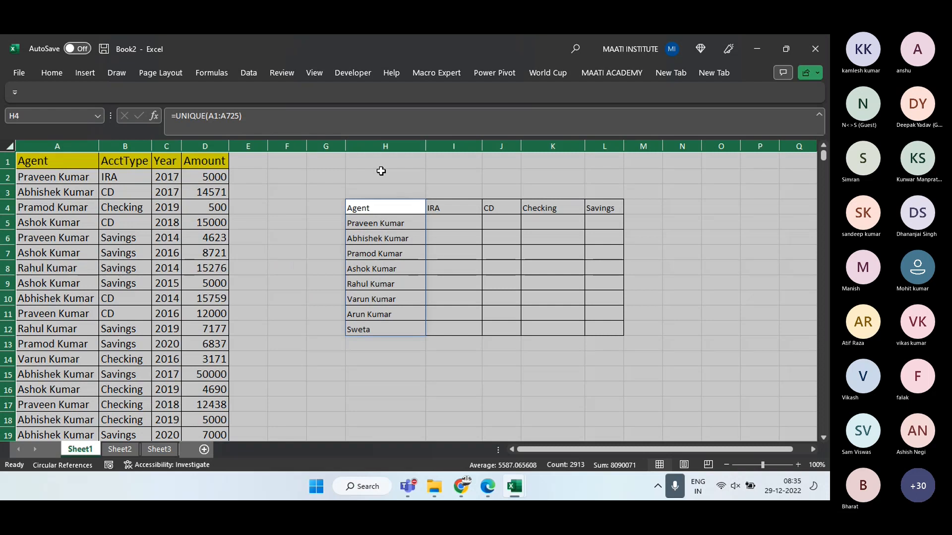
{"action": "key", "text": "ctrl+c"}
{"action": "key", "text": "ctrl+Tab"}
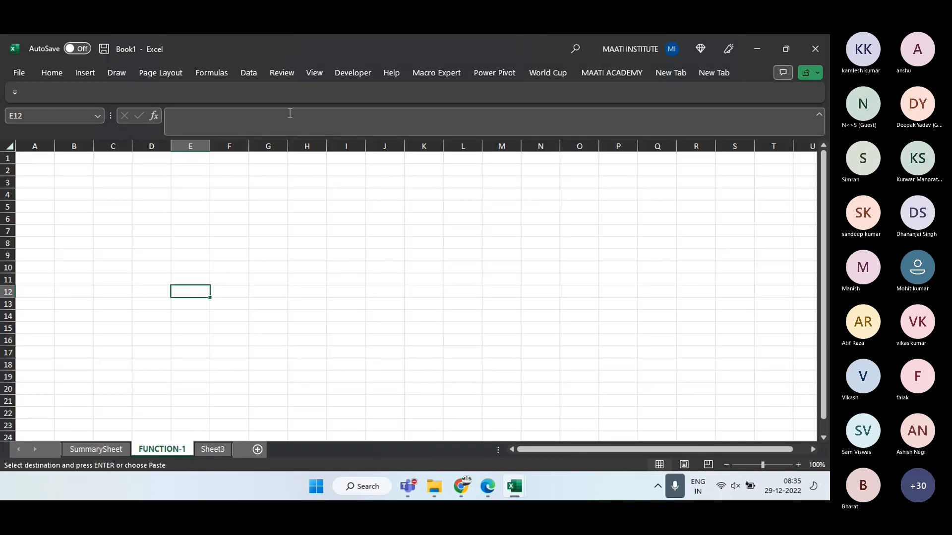
{"action": "left_click", "coordinate": [23, 158]}
{"action": "key", "text": "ctrl+v"}
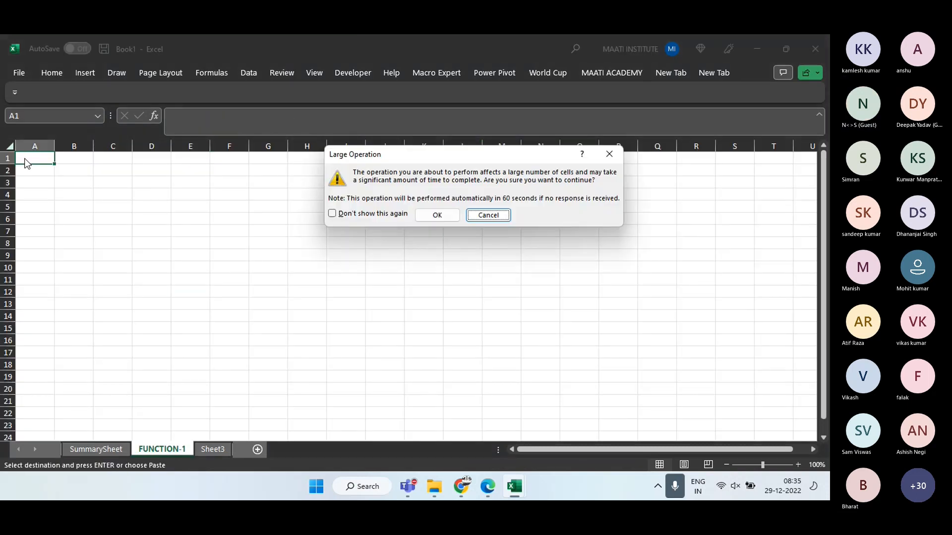
{"action": "left_click", "coordinate": [438, 215]}
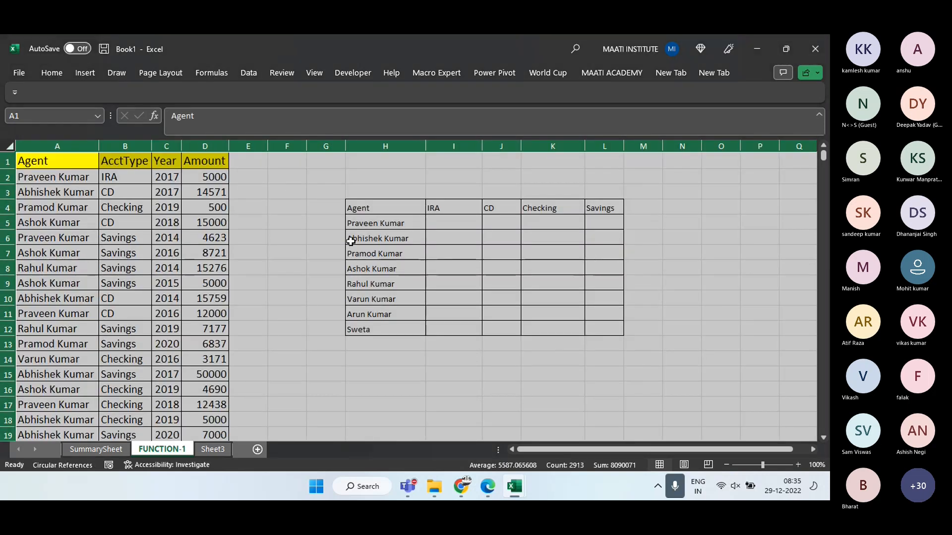
Widen all the sheet's columns to fit the agent names, narrowing the AcctType, Year and Amount columns to their contents
{"action": "left_click_drag", "start_coordinate": [179, 146], "coordinate": [197, 149]}
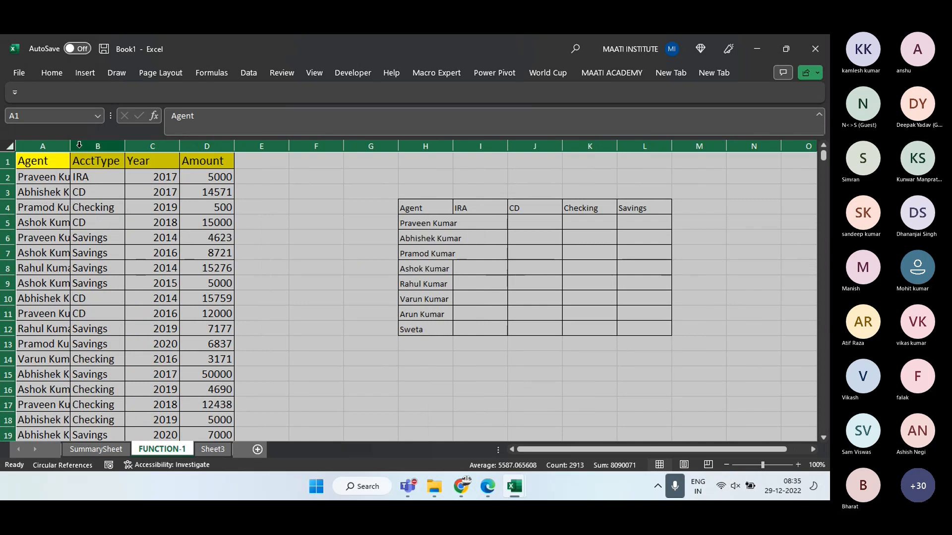
{"action": "left_click_drag", "start_coordinate": [71, 145], "coordinate": [117, 146]}
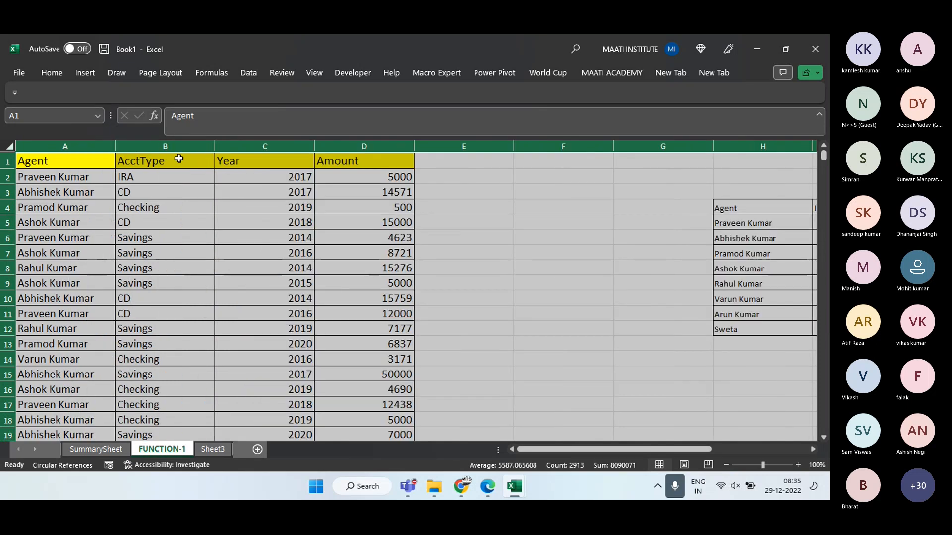
{"action": "left_click", "coordinate": [208, 177]}
{"action": "left_click_drag", "start_coordinate": [217, 144], "coordinate": [179, 145]}
{"action": "left_click_drag", "start_coordinate": [276, 149], "coordinate": [218, 144]}
{"action": "left_click_drag", "start_coordinate": [319, 144], "coordinate": [264, 146]}
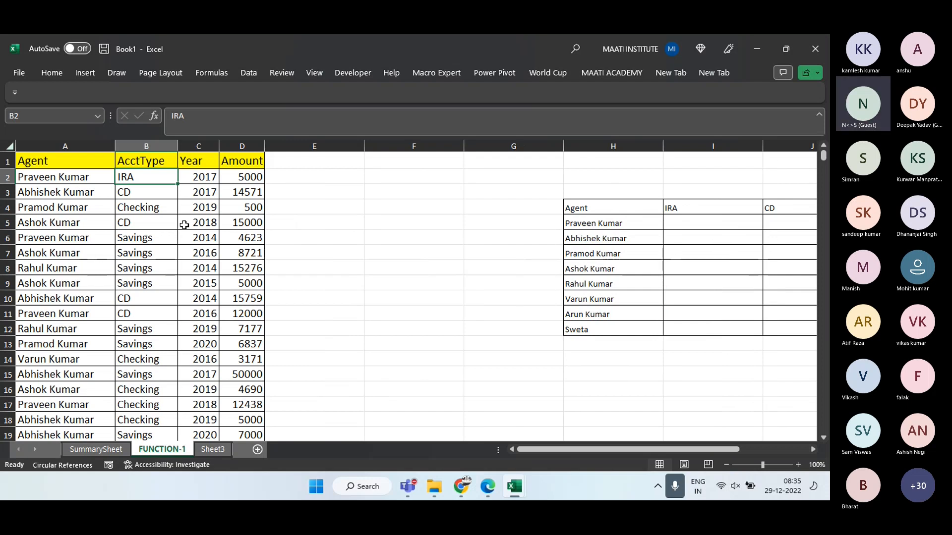
Delete the two empty columns F and G between the agent data and the summary grid
{"action": "left_click", "coordinate": [352, 210]}
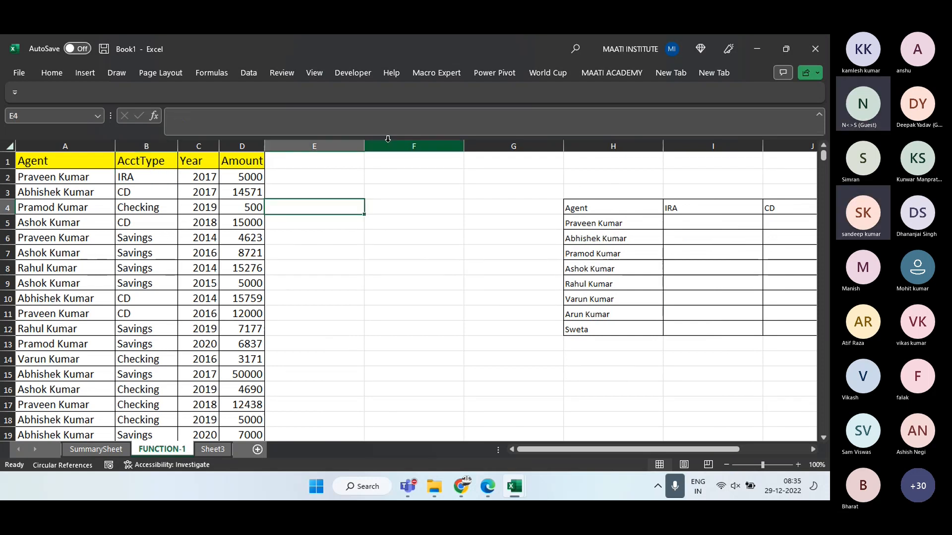
{"action": "left_click", "coordinate": [388, 145]}
{"action": "key", "text": "ctrl+minus"}
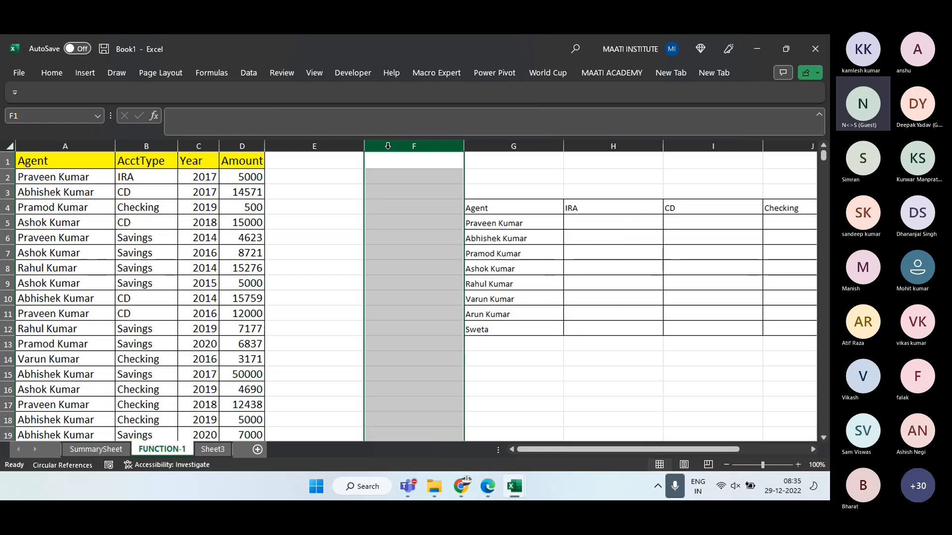
{"action": "key", "text": "ctrl+minus"}
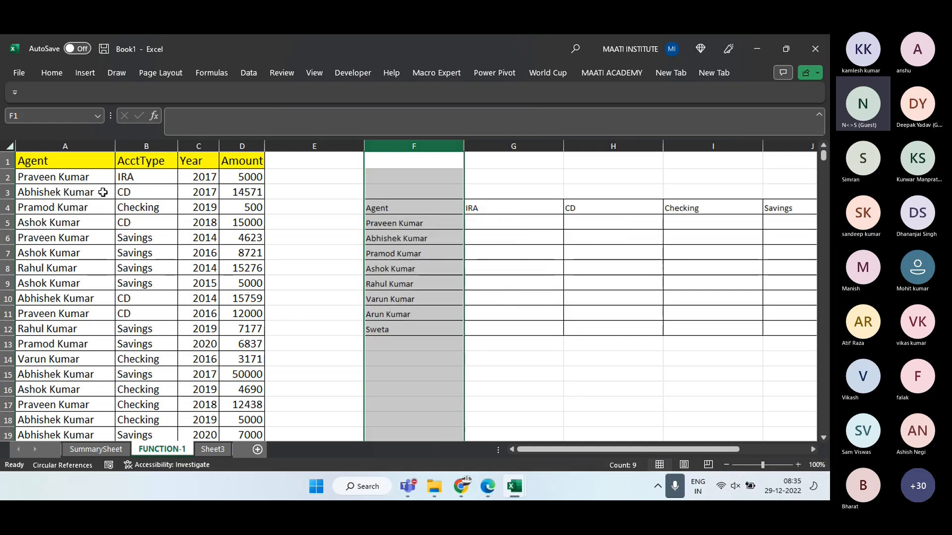
Narrow columns G to J holding the IRA, CD, Checking and Savings headings of the summary grid
{"action": "left_click_drag", "start_coordinate": [564, 147], "coordinate": [518, 146]}
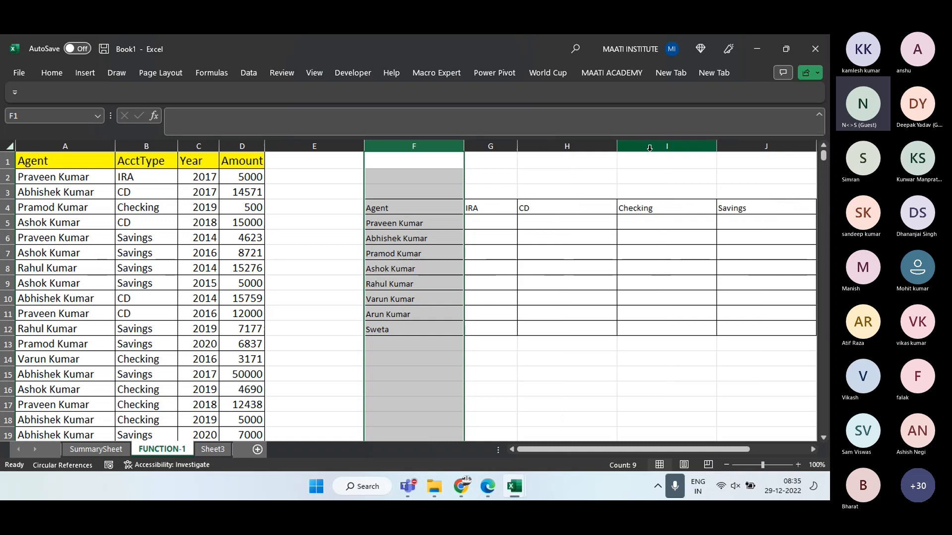
{"action": "left_click_drag", "start_coordinate": [618, 141], "coordinate": [579, 146]}
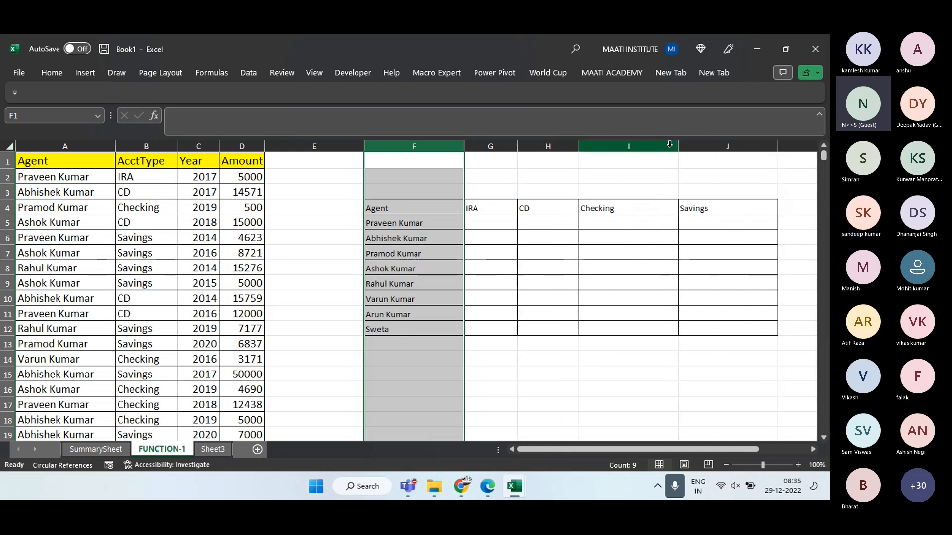
{"action": "left_click_drag", "start_coordinate": [677, 146], "coordinate": [642, 146]}
{"action": "left_click_drag", "start_coordinate": [742, 146], "coordinate": [693, 146]}
{"action": "left_click", "coordinate": [484, 238]}
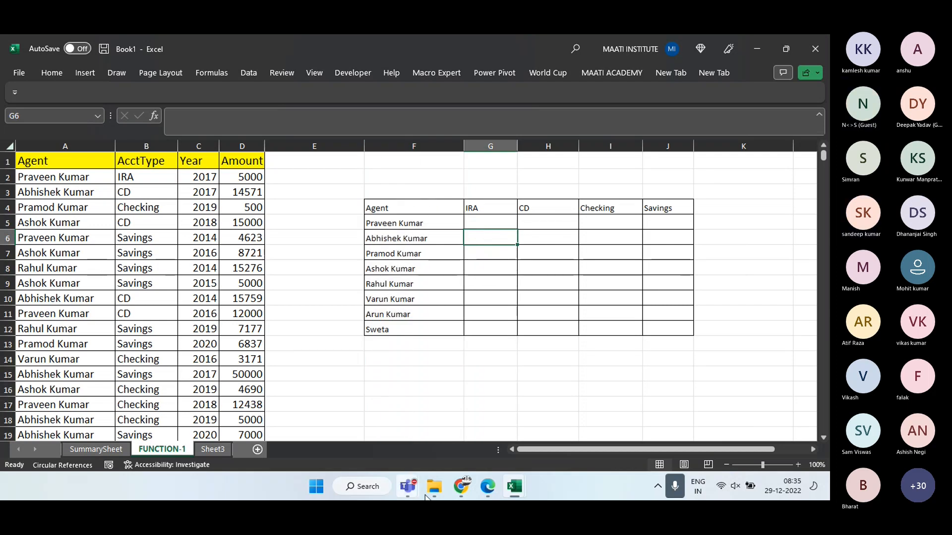
Switch to the Teams meeting, mute all participants, and return to the Excel workbook
{"action": "mouse_move", "coordinate": [412, 486]}
{"action": "left_click", "coordinate": [427, 434]}
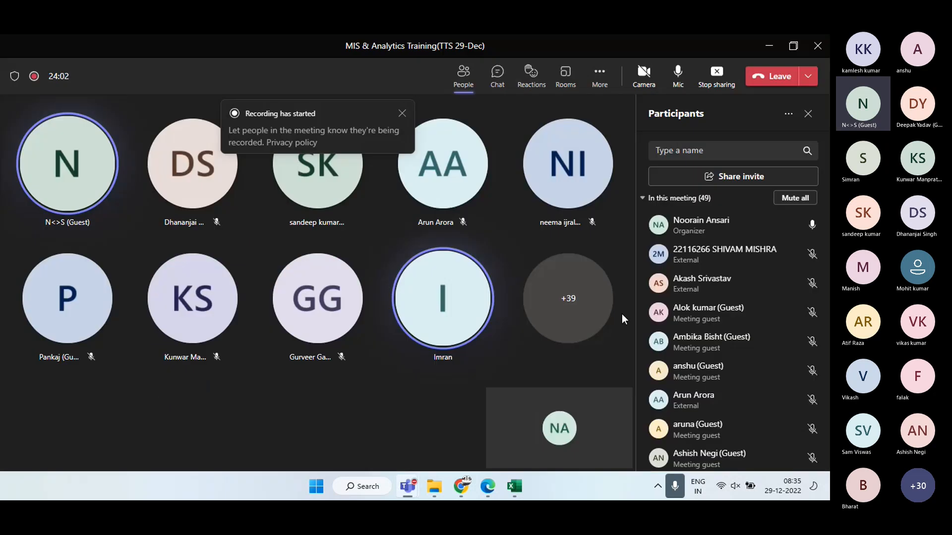
{"action": "left_click", "coordinate": [788, 198]}
{"action": "left_click", "coordinate": [485, 273]}
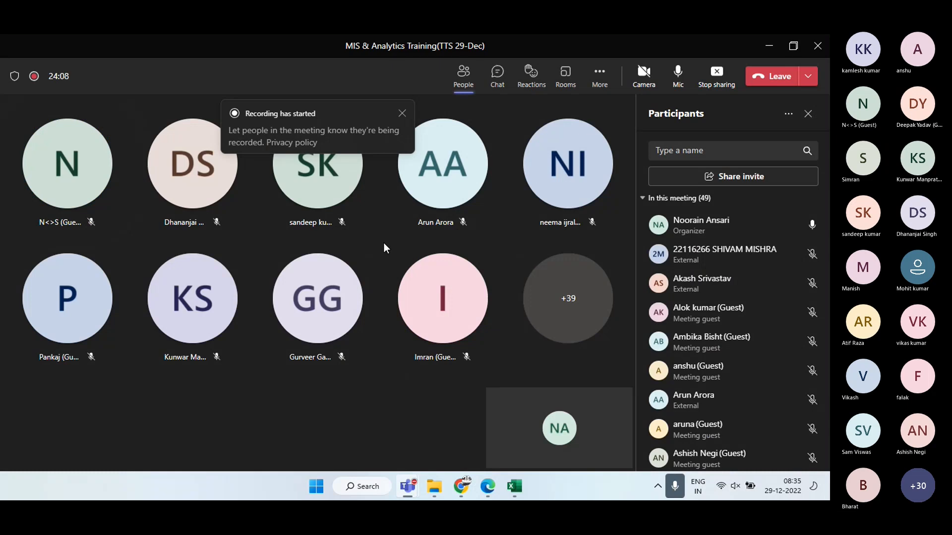
{"action": "key", "text": "alt+Tab"}
{"action": "left_click", "coordinate": [498, 218]}
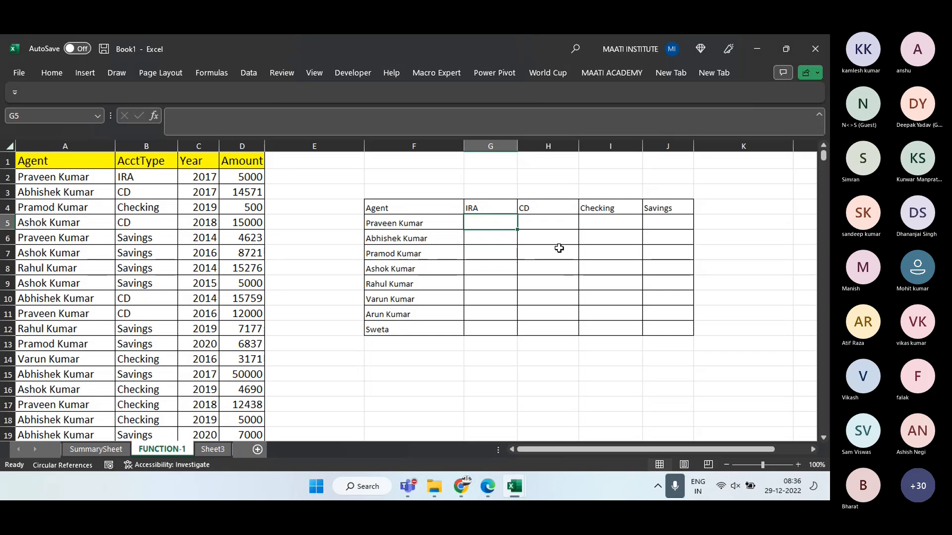
{"action": "type", "text": "="}
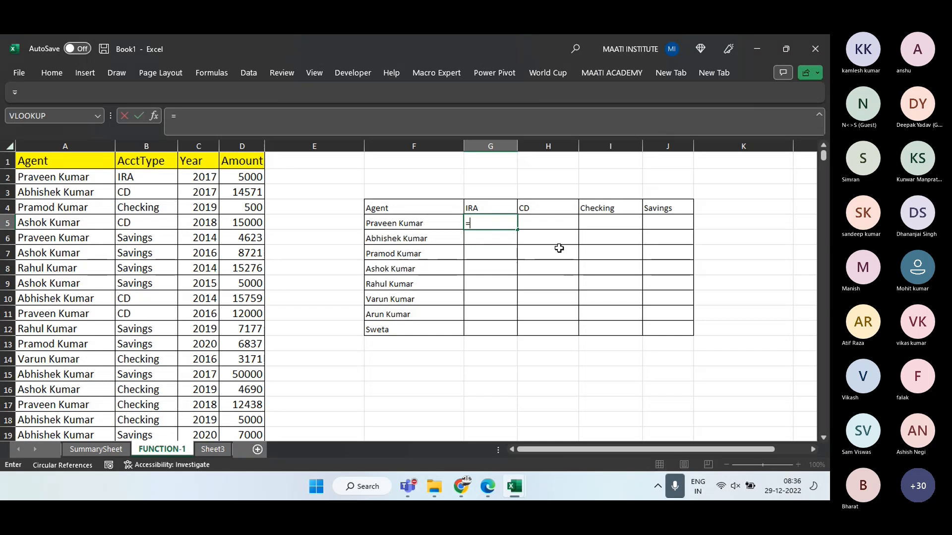
{"action": "key", "text": "Escape"}
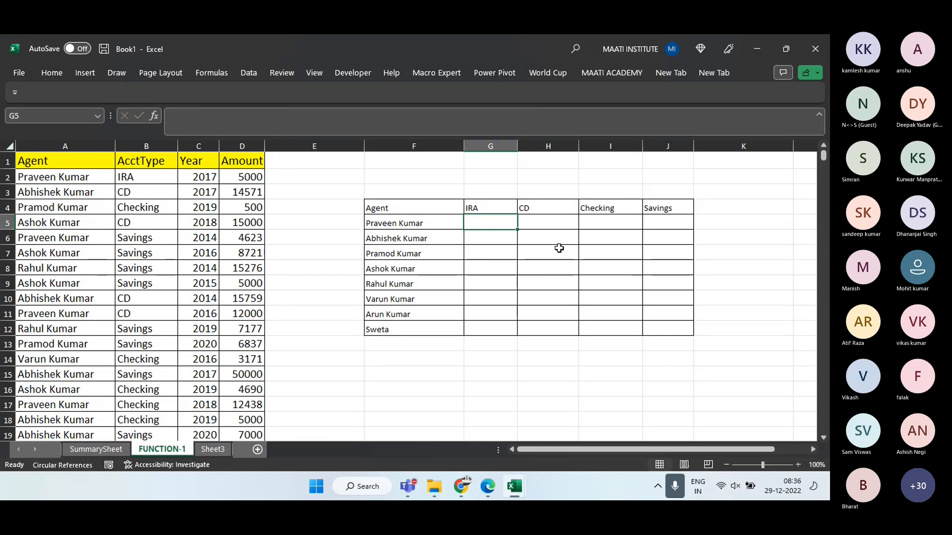
Enter the title COUNTIFS in F2 above the summary grid and make it bold and underlined
{"action": "key", "text": "Up"}
{"action": "key", "text": "Up"}
{"action": "key", "text": "Up"}
{"action": "key", "text": "Left"}
{"action": "type", "text": "COUNTIF"}
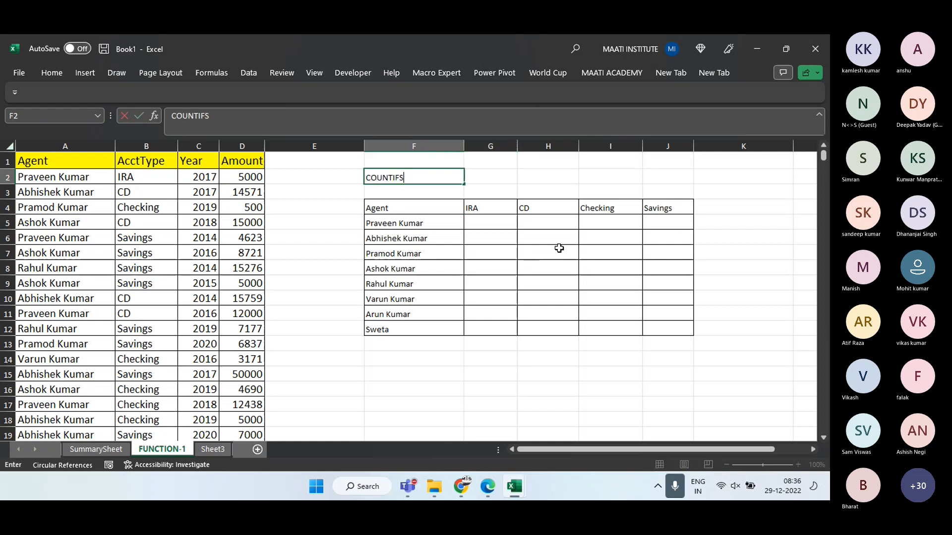
{"action": "key", "text": "Return"}
{"action": "key", "text": "Up"}
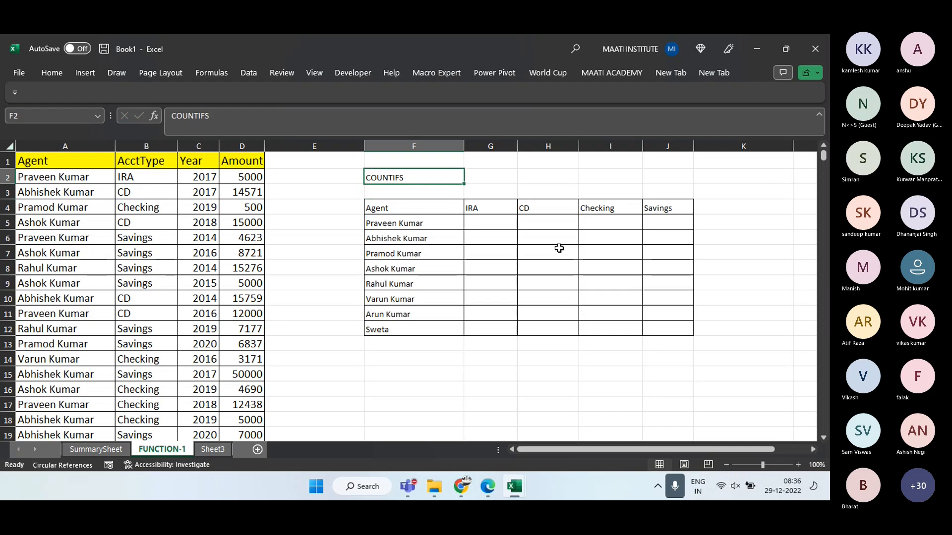
{"action": "key", "text": "ctrl+b"}
Start a COUNTIFS formula in G5 with the absolute agent range $A$2:$A$725 as the first criteria range
{"action": "key", "text": "Down"}
{"action": "key", "text": "Down"}
{"action": "key", "text": "Down"}
{"action": "key", "text": "Right"}
{"action": "type", "text": "="}
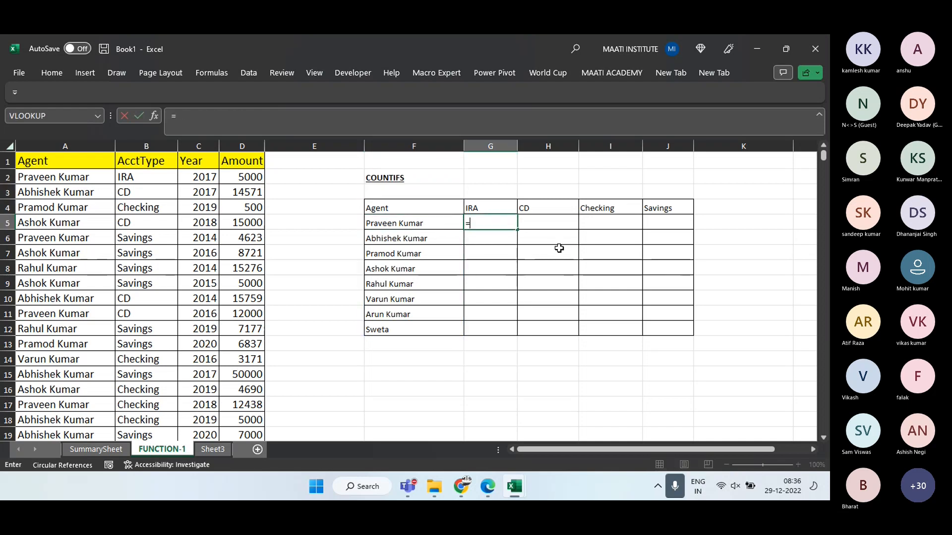
{"action": "type", "text": "COUNTIFS"}
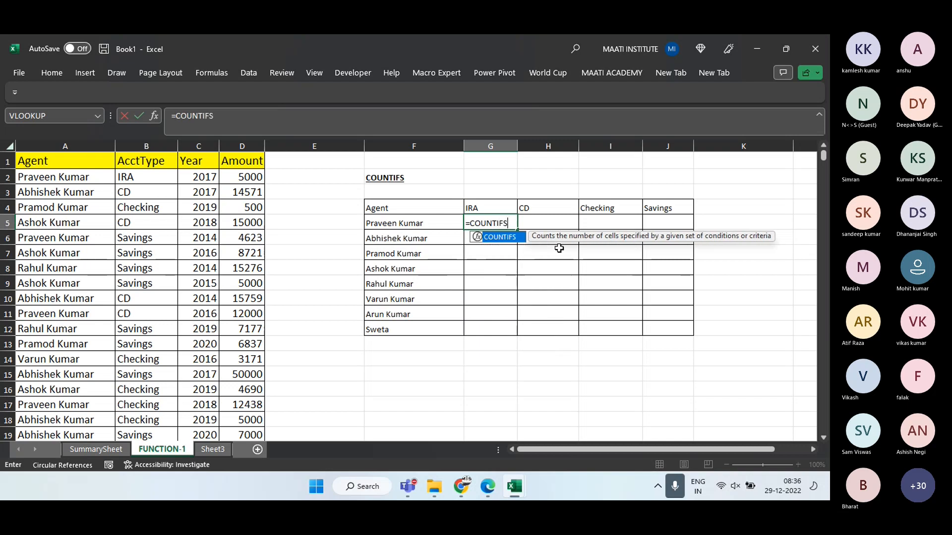
{"action": "type", "text": "("}
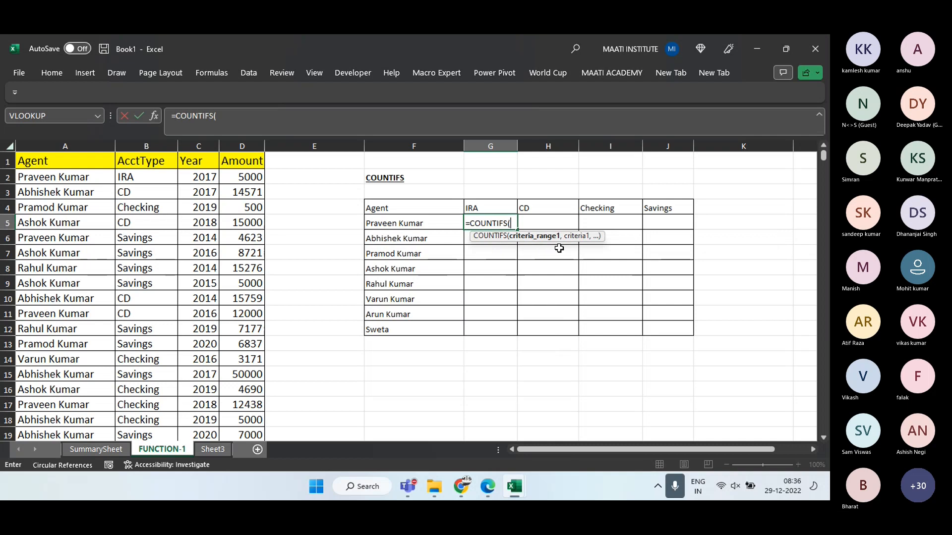
{"action": "key", "text": "Left"}
{"action": "key", "text": "Left"}
{"action": "key", "text": "Left"}
{"action": "key", "text": "Left"}
{"action": "key", "text": "Left"}
{"action": "key", "text": "Left"}
{"action": "key", "text": "Up"}
{"action": "key", "text": "Up"}
{"action": "key", "text": "Up"}
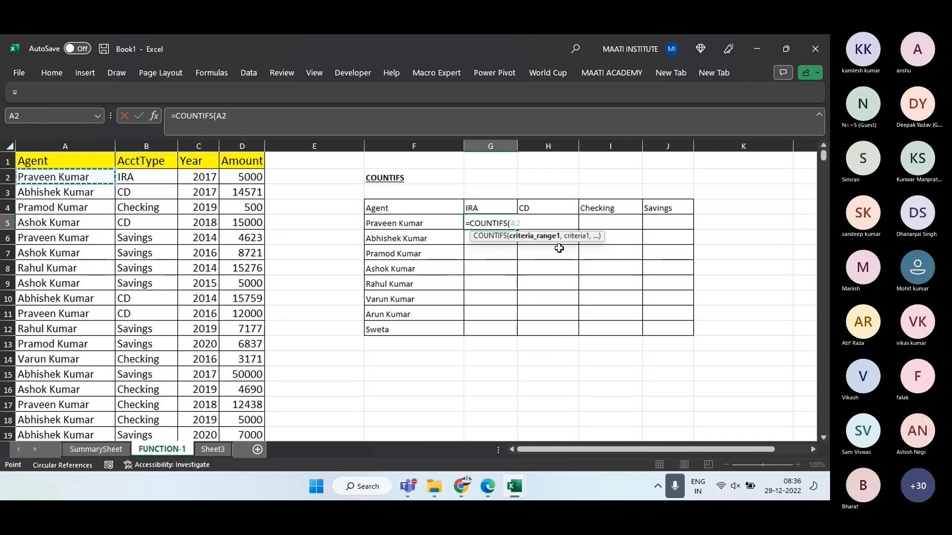
{"action": "key", "text": "ctrl+shift+Down"}
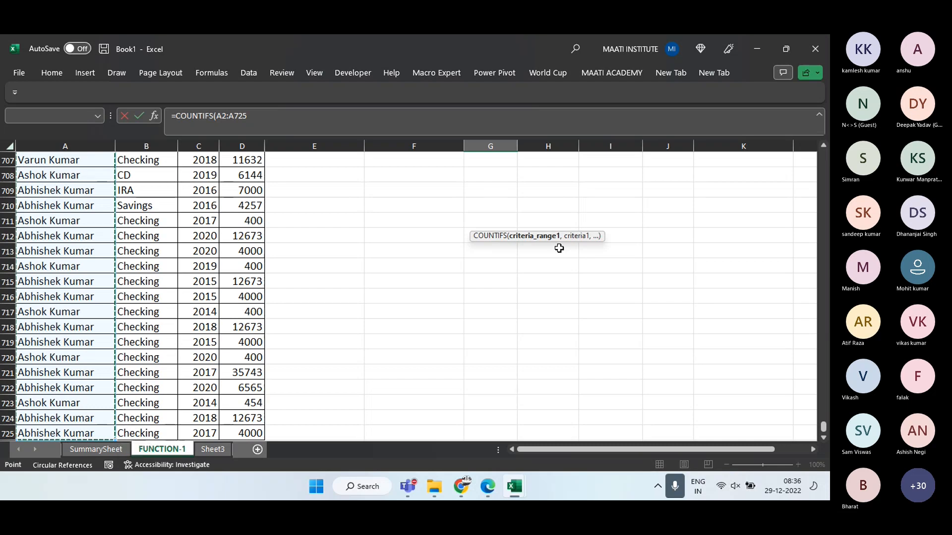
{"action": "key", "text": "F4"}
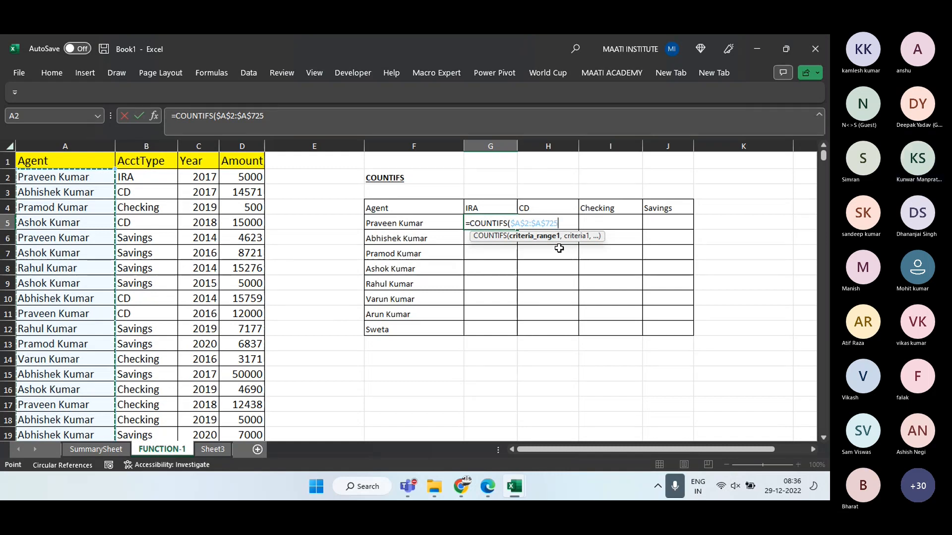
{"action": "type", "text": ","}
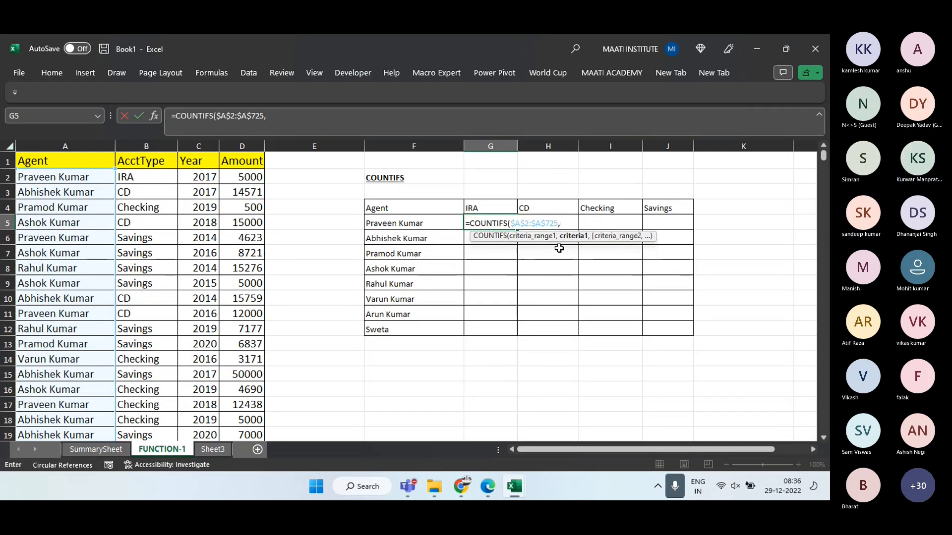
Add the agent cell F5 as the first criterion with its column locked as $F5
{"action": "key", "text": "Left"}
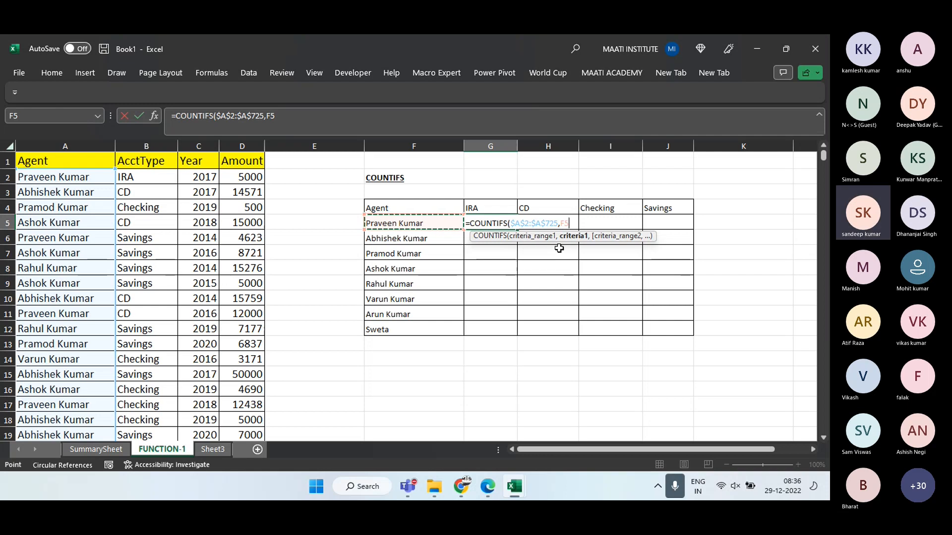
{"action": "key", "text": "F4"}
{"action": "key", "text": "F4"}
{"action": "key", "text": "F4"}
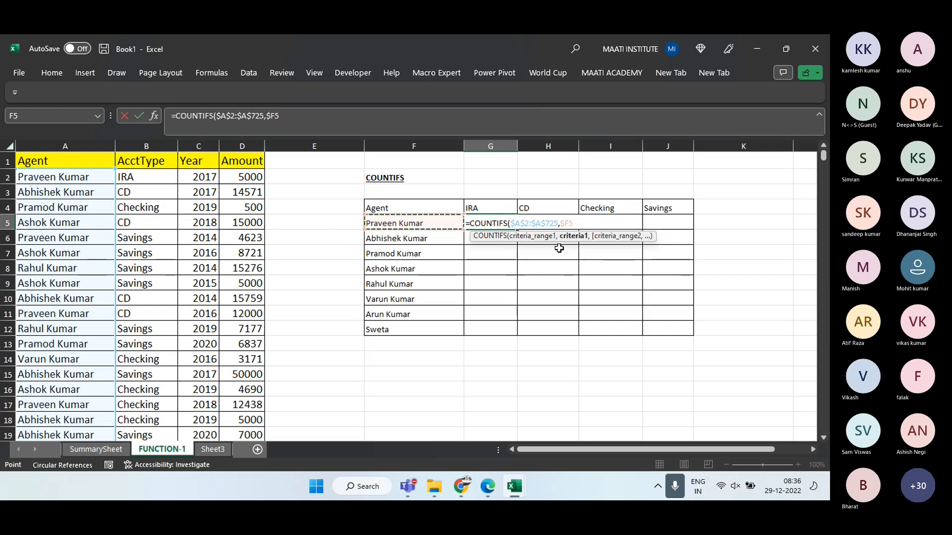
{"action": "type", "text": ","}
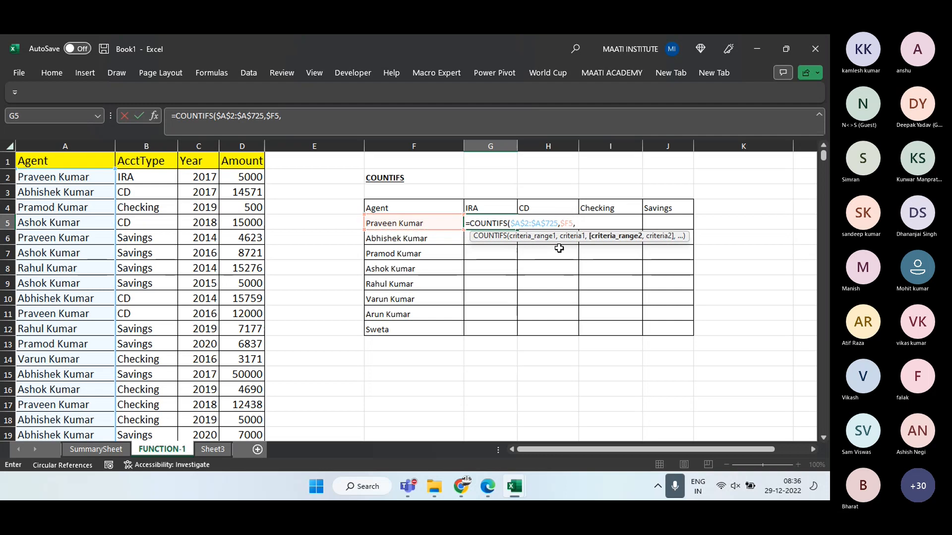
Add the absolute account-type range $B$2:$B$725 as the formula's second criteria range
{"action": "key", "text": "Left"}
{"action": "key", "text": "Left"}
{"action": "key", "text": "Left"}
{"action": "key", "text": "Left"}
{"action": "key", "text": "Left"}
{"action": "key", "text": "Up"}
{"action": "key", "text": "Up"}
{"action": "key", "text": "Up"}
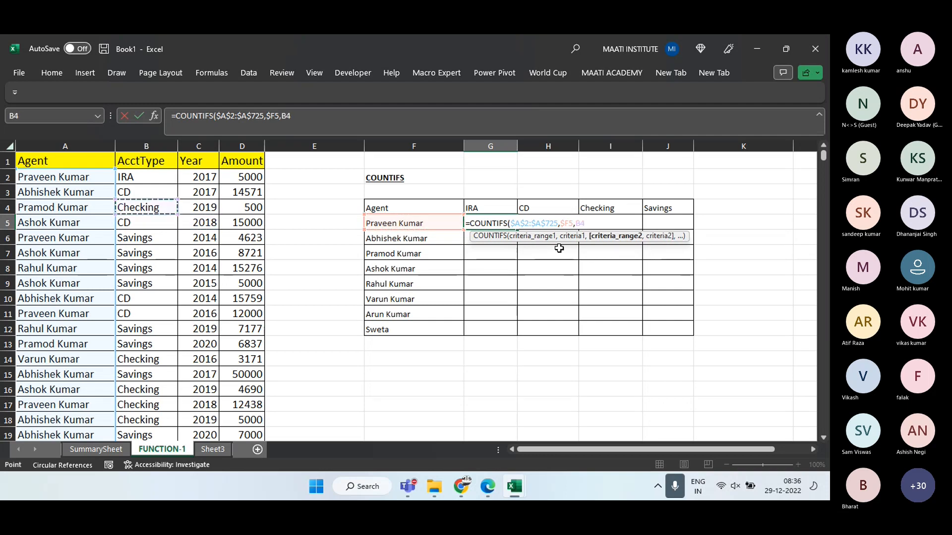
{"action": "key", "text": "ctrl+shift+Down"}
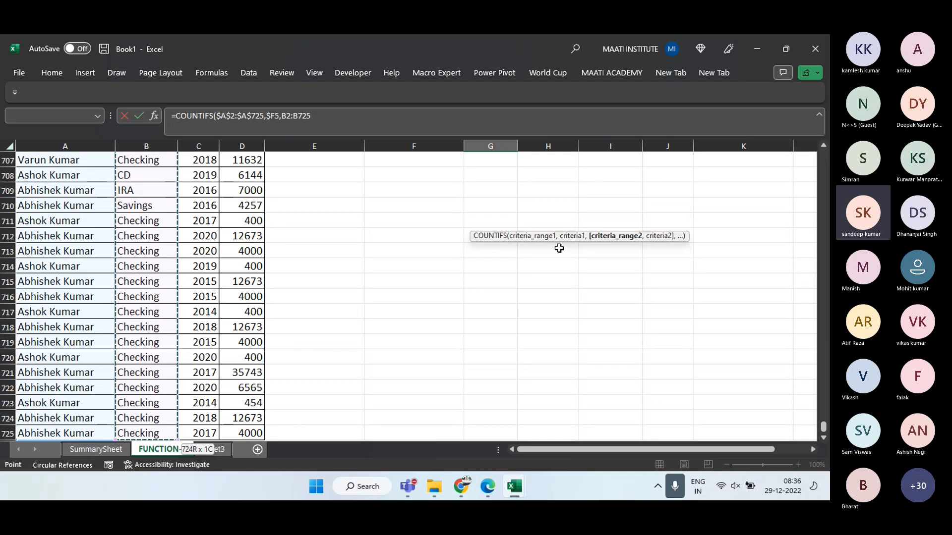
{"action": "key", "text": "F4"}
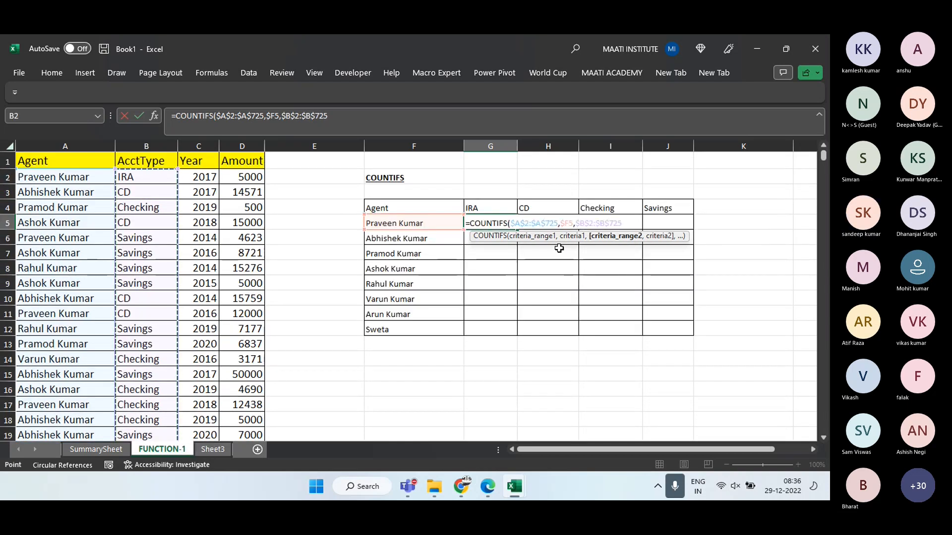
{"action": "type", "text": "."}
{"action": "key", "text": "BackSpace"}
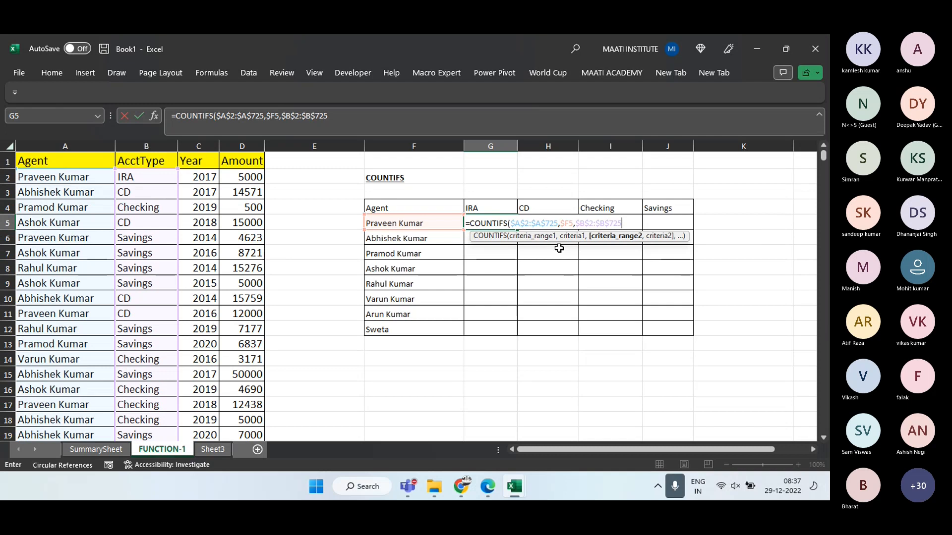
Add the IRA heading as the second criterion with its row locked as G$4, and enter the formula in G5
{"action": "type", "text": ","}
{"action": "key", "text": "Up"}
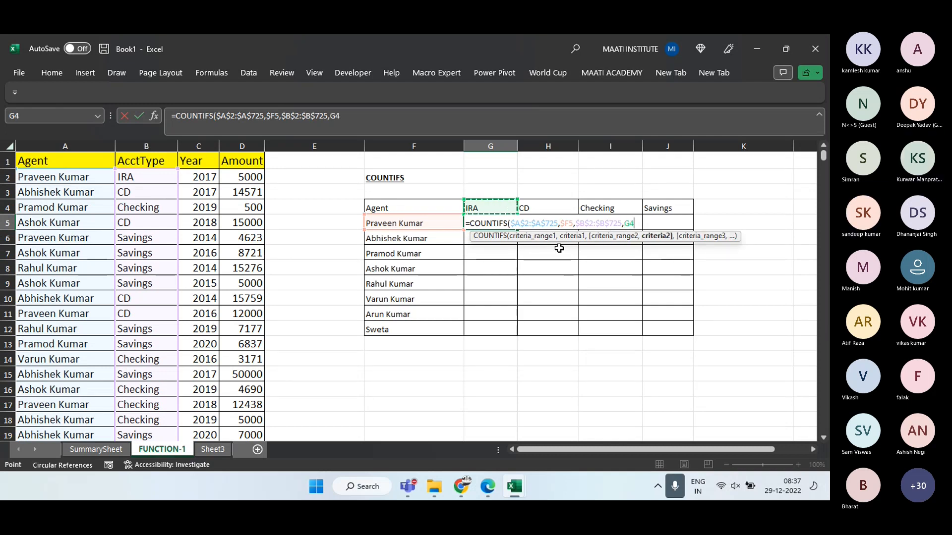
{"action": "key", "text": "F4"}
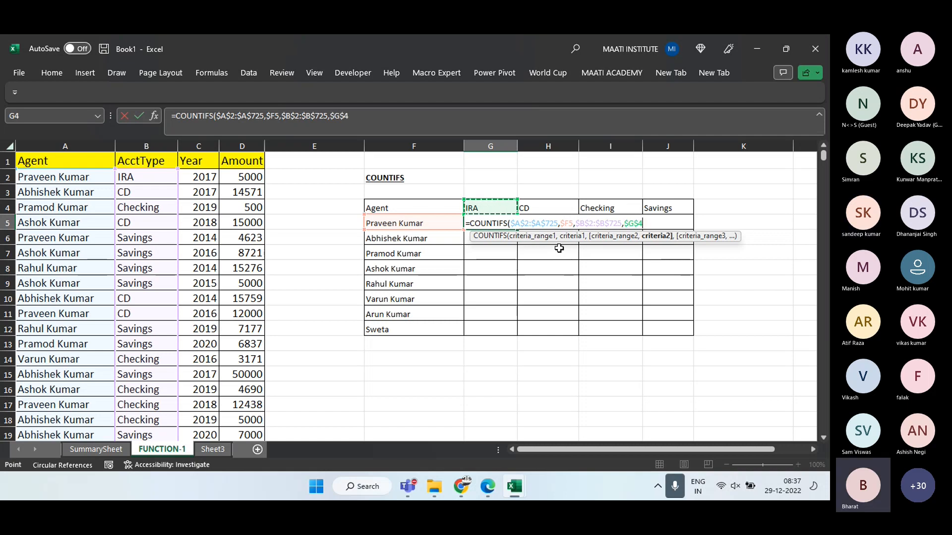
{"action": "key", "text": "F4"}
{"action": "key", "text": "ctrl+Return"}
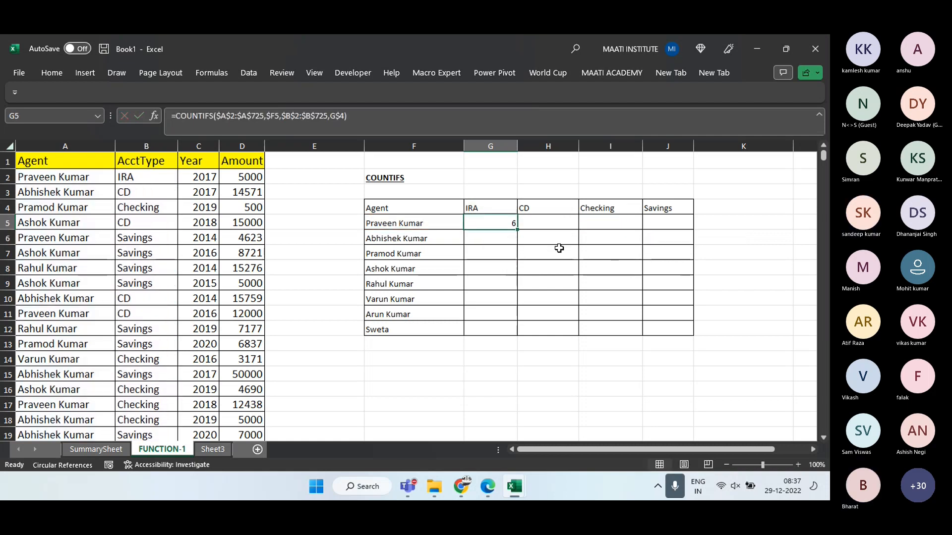
Fill the COUNTIFS formula down the IRA column from G5 to G12
{"action": "key", "text": "shift+Down"}
{"action": "key", "text": "shift+Down"}
{"action": "key", "text": "shift+Down"}
{"action": "key", "text": "shift+Down"}
{"action": "key", "text": "shift+Down"}
{"action": "key", "text": "shift+Down"}
{"action": "key", "text": "shift+Down"}
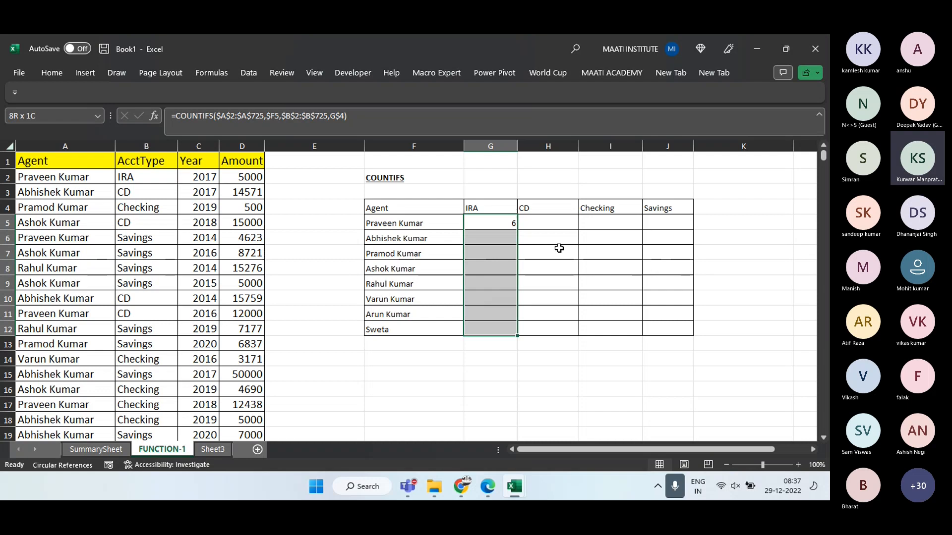
{"action": "key", "text": "ctrl+d"}
Fill the IRA column's COUNTIFS formulas across the CD, Checking and Savings columns to cover G5:J12
{"action": "key", "text": "shift+Right"}
{"action": "key", "text": "shift+Right"}
{"action": "key", "text": "shift+Right"}
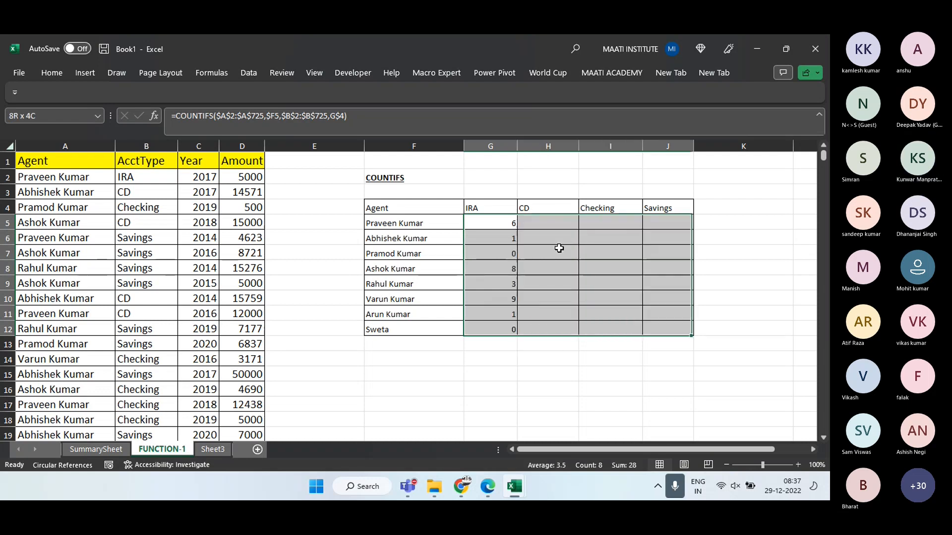
{"action": "key", "text": "ctrl+r"}
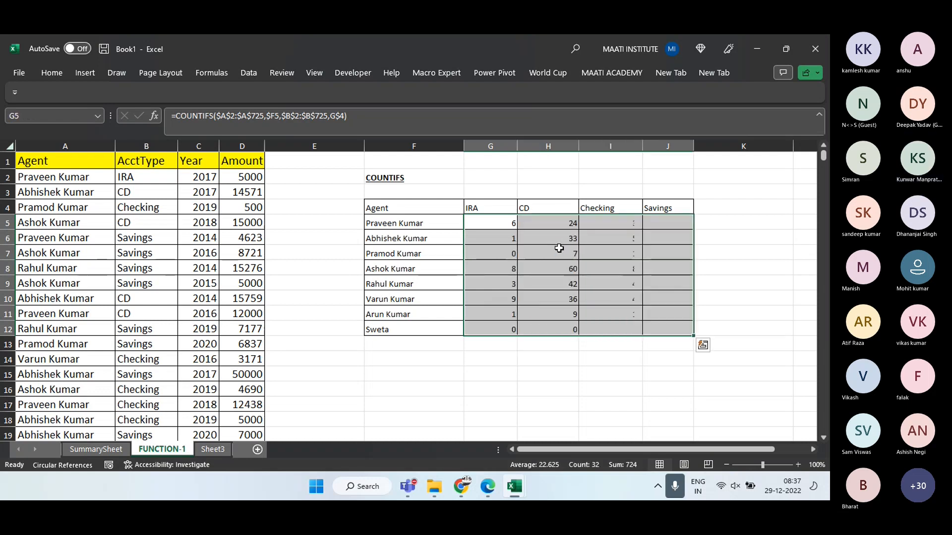
Centre the counts in G5:J12 horizontally
{"action": "left_click", "coordinate": [52, 73]}
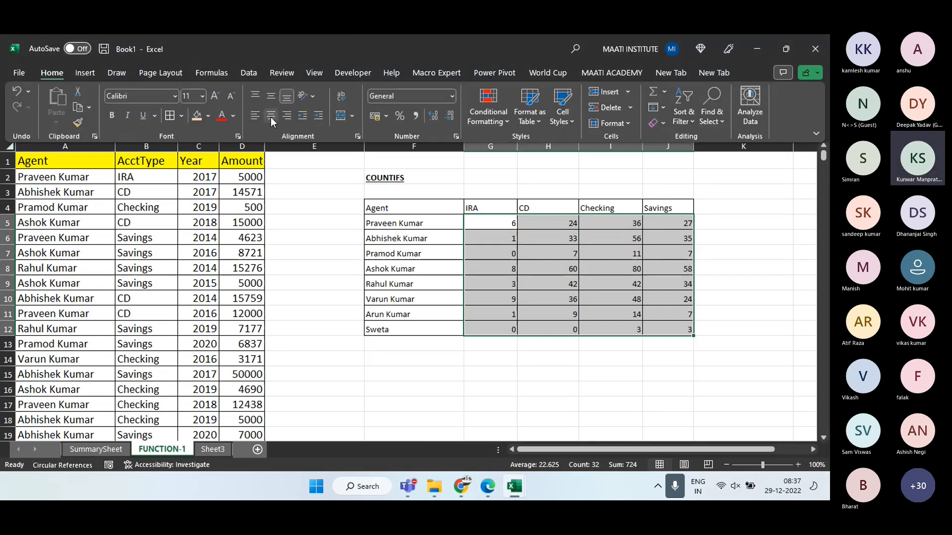
{"action": "left_click", "coordinate": [271, 117]}
{"action": "left_click", "coordinate": [492, 191]}
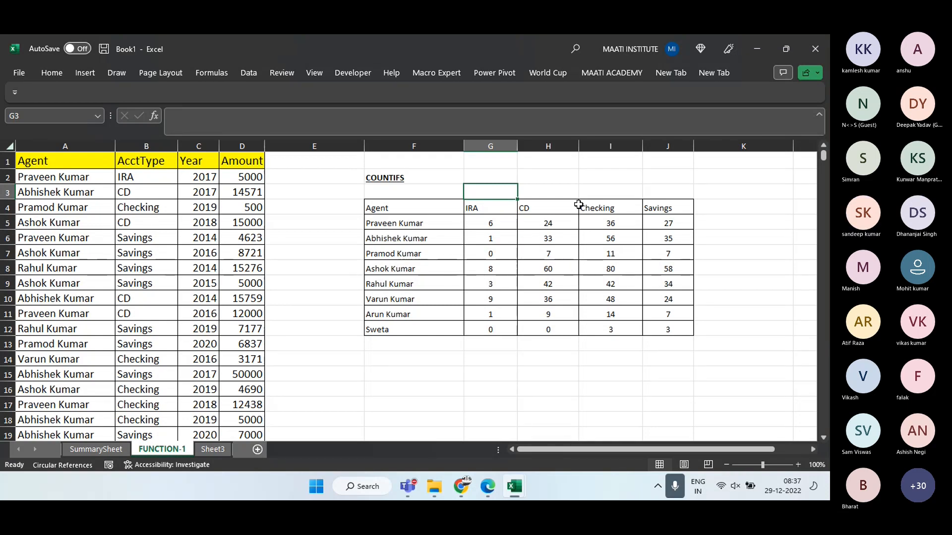
Duplicate the whole COUNTIFS table F4:J12 below the original, positioning the copy to start at F15
{"action": "key", "text": "Down"}
{"action": "key", "text": "Left"}
{"action": "key", "text": "ctrl+a"}
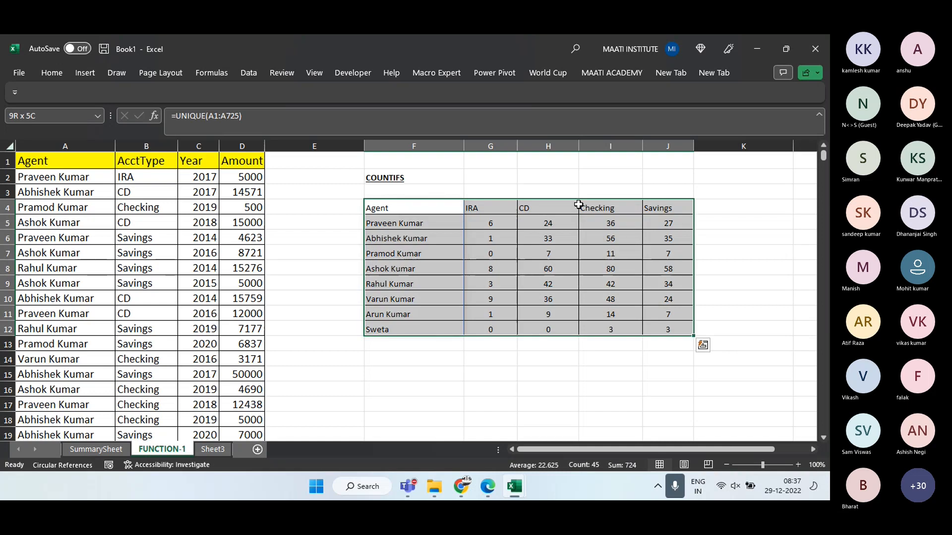
{"action": "key", "text": "ctrl+c"}
{"action": "key", "text": "Down"}
{"action": "key", "text": "Down"}
{"action": "key", "text": "Down"}
{"action": "key", "text": "Down"}
{"action": "key", "text": "Down"}
{"action": "key", "text": "Down"}
{"action": "key", "text": "Down"}
{"action": "key", "text": "Down"}
{"action": "key", "text": "Down"}
{"action": "key", "text": "Down"}
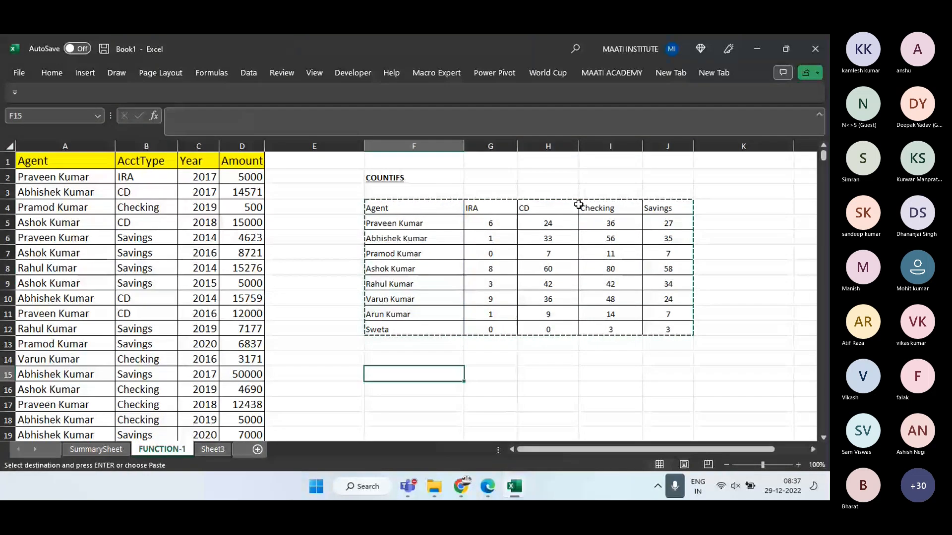
{"action": "key", "text": "ctrl+v"}
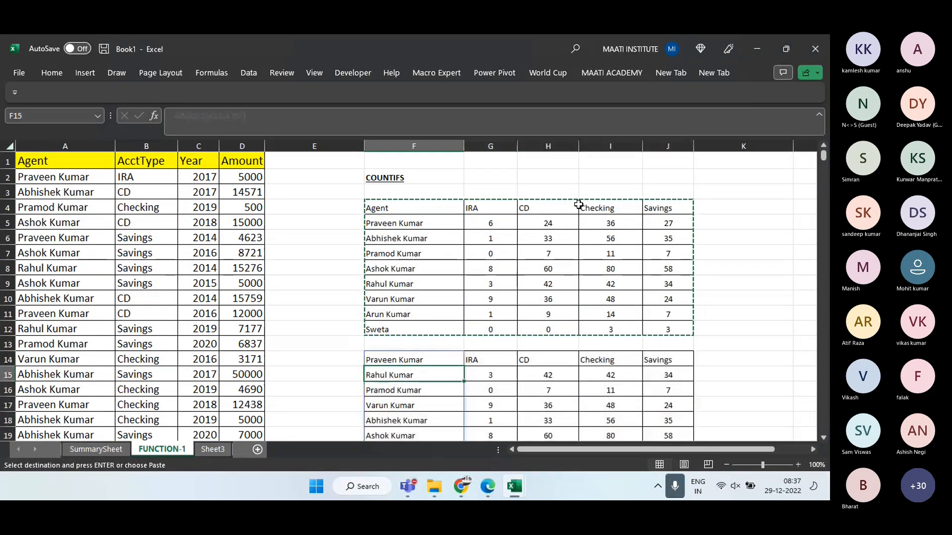
{"action": "scroll", "coordinate": [578, 204], "scroll_direction": "down", "scroll_amount": 1}
{"action": "key", "text": "Return"}
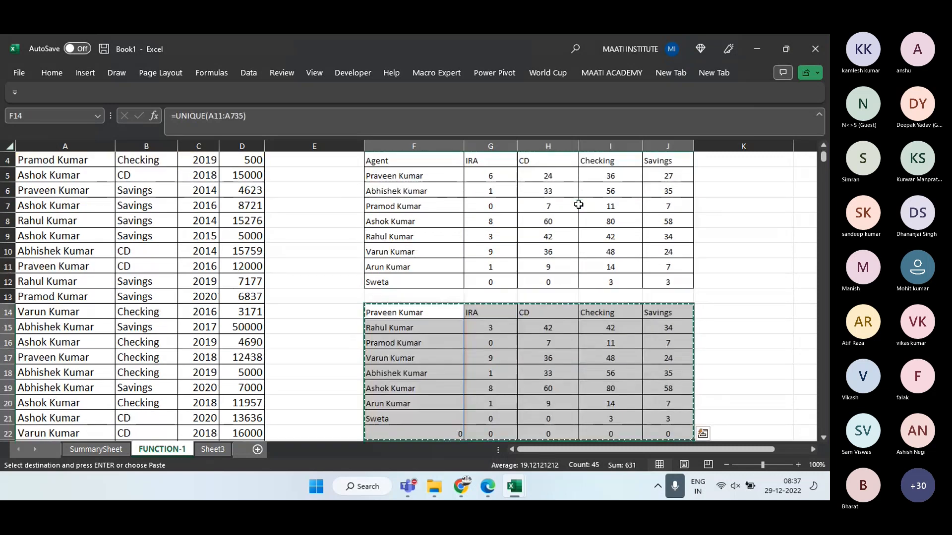
Clear the COUNTIFS results from G16:J23 in the duplicated table
{"action": "key", "text": "Down"}
{"action": "key", "text": "Right"}
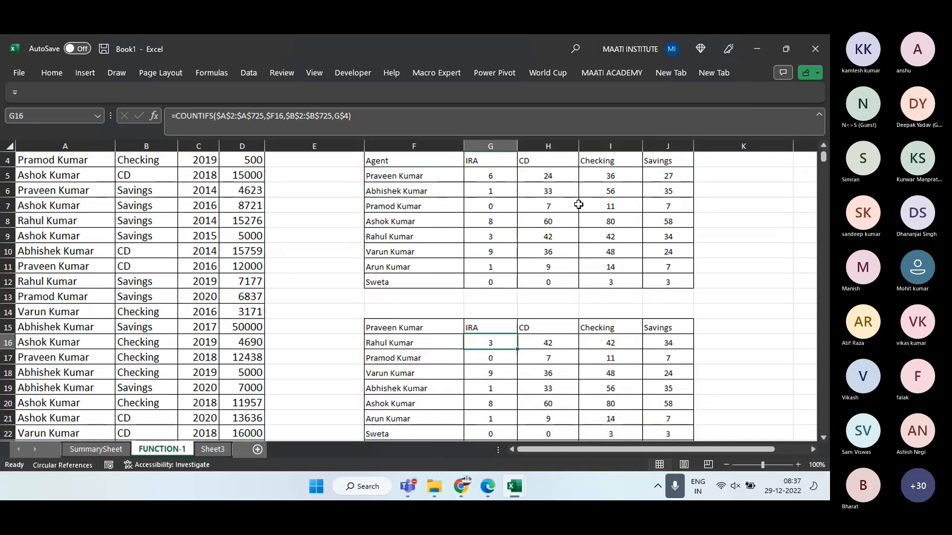
{"action": "key", "text": "ctrl+shift+Down"}
{"action": "key", "text": "ctrl+shift+Right"}
{"action": "key", "text": "Delete"}
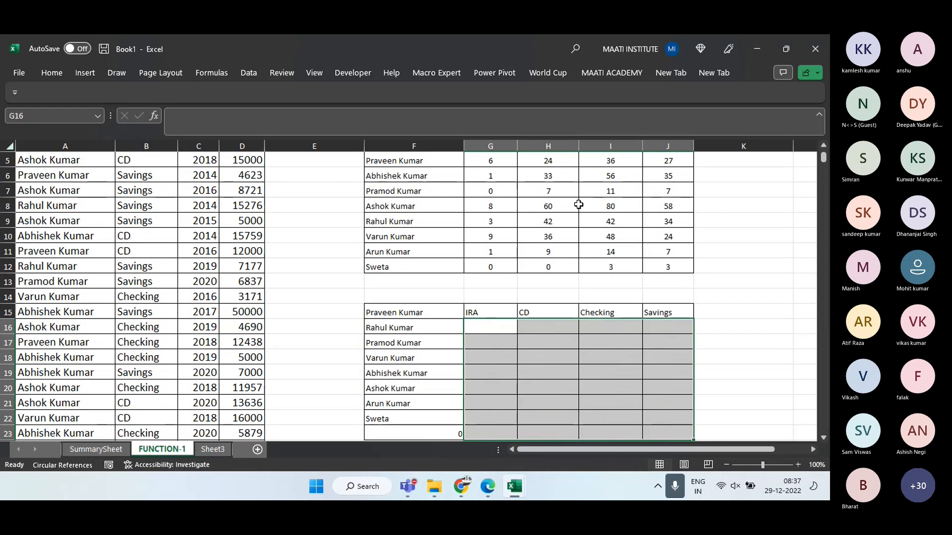
Try to paste a copy of the header row F4:J4 into row 14 above the duplicated table, and undo it
{"action": "key", "text": "Left"}
{"action": "key", "text": "Up"}
{"action": "key", "text": "Up"}
{"action": "key", "text": "Up"}
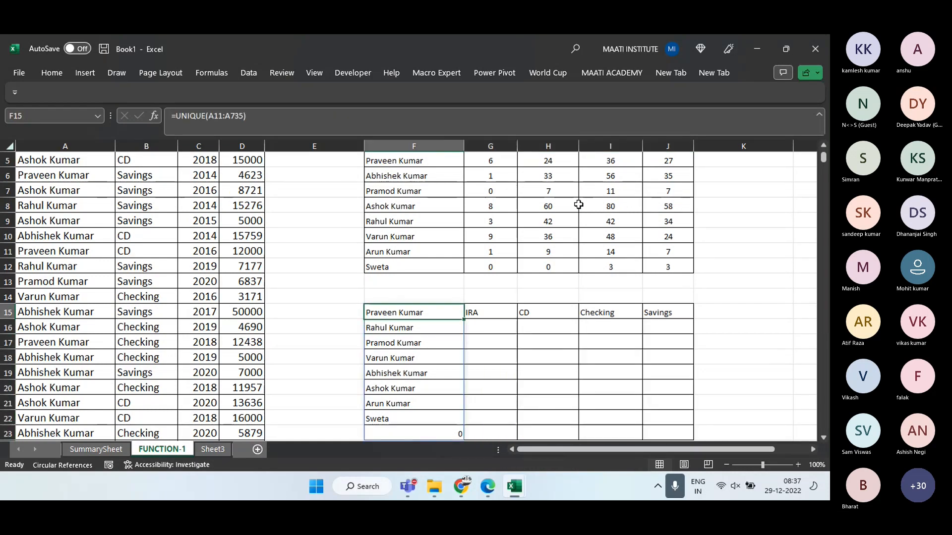
{"action": "key", "text": "ctrl+Up"}
{"action": "key", "text": "ctrl+Up"}
{"action": "key", "text": "ctrl+Up"}
{"action": "key", "text": "ctrl+Down"}
{"action": "key", "text": "ctrl+Down"}
{"action": "key", "text": "ctrl+Down"}
{"action": "key", "text": "ctrl+Down"}
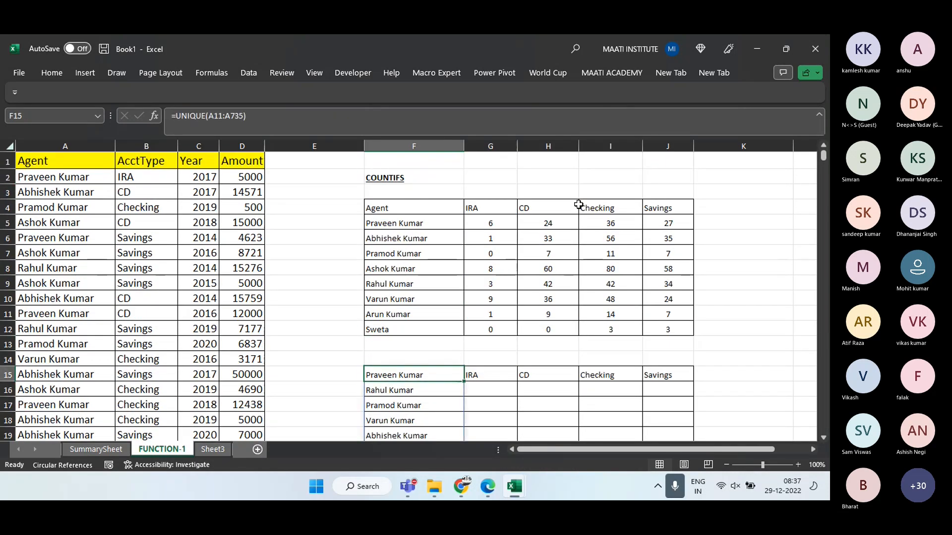
{"action": "key", "text": "Up"}
{"action": "key", "text": "Up"}
{"action": "key", "text": "Up"}
{"action": "key", "text": "Up"}
{"action": "key", "text": "Up"}
{"action": "key", "text": "Up"}
{"action": "key", "text": "Up"}
{"action": "key", "text": "Up"}
{"action": "key", "text": "Up"}
{"action": "key", "text": "Up"}
{"action": "key", "text": "Up"}
{"action": "key", "text": "ctrl+shift+Right"}
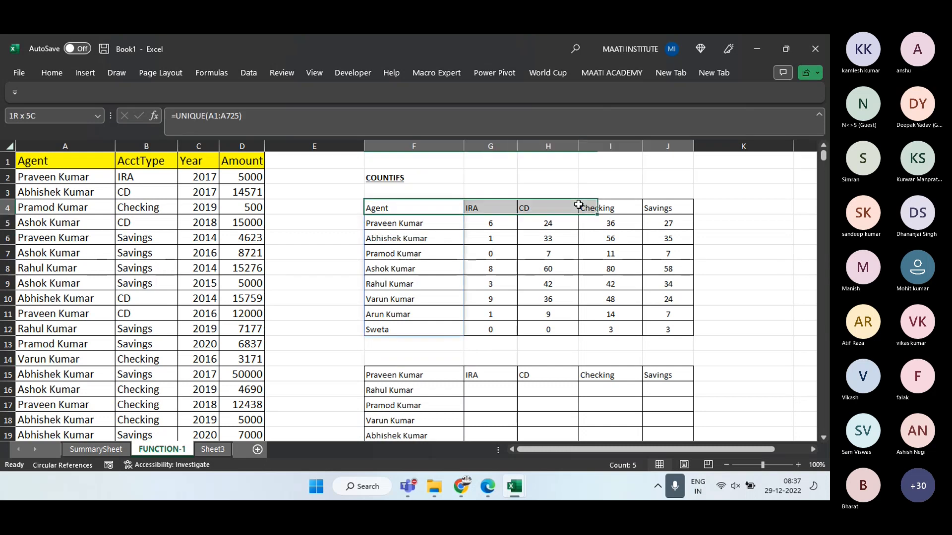
{"action": "key", "text": "ctrl+c"}
{"action": "key", "text": "ctrl+Down"}
{"action": "key", "text": "Down"}
{"action": "key", "text": "Down"}
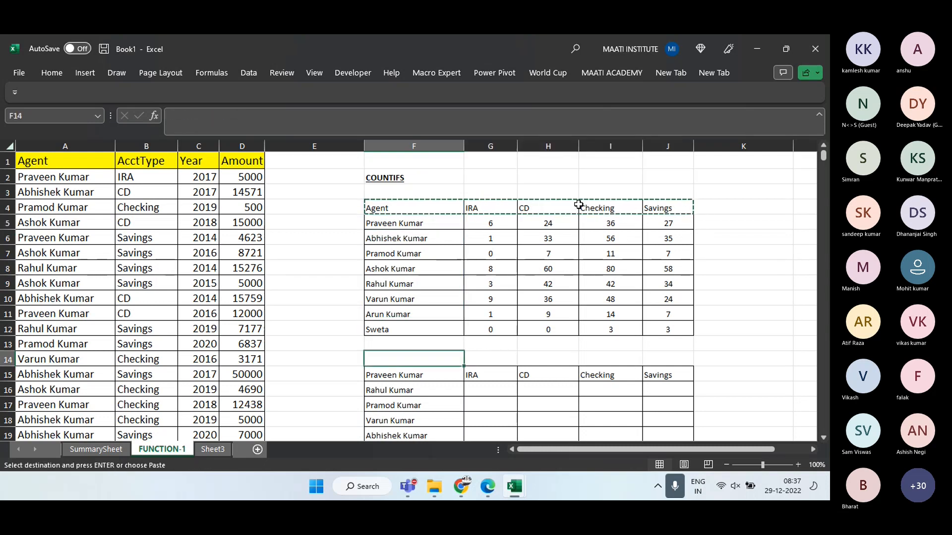
{"action": "key", "text": "ctrl+v"}
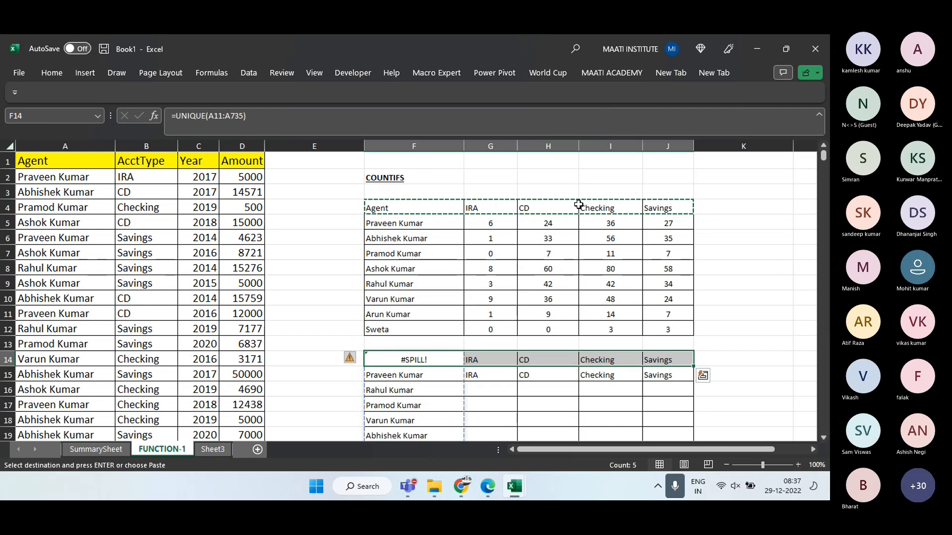
{"action": "key", "text": "ctrl+z"}
Enter the title Sumifs in F14 above the duplicated table and make it bold and underlined
{"action": "type", "text": "S"}
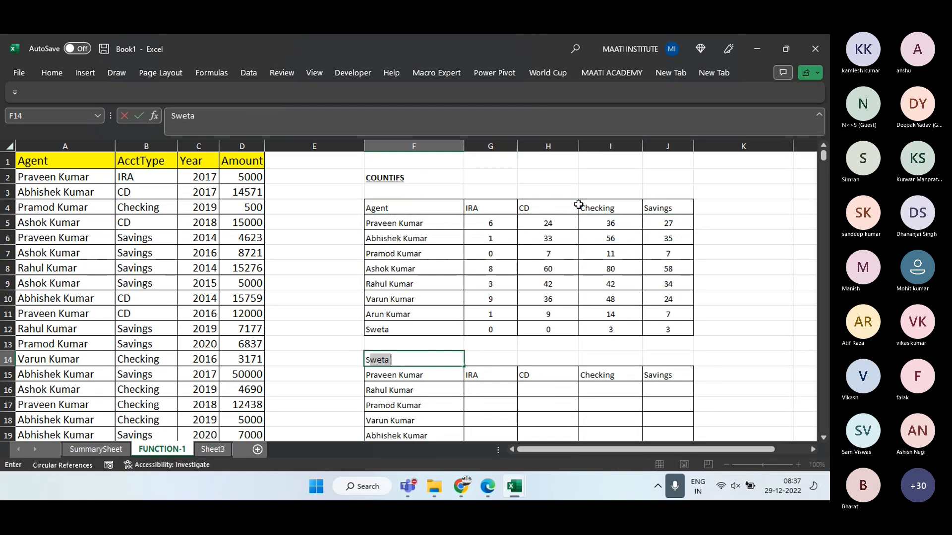
{"action": "type", "text": "umifs"}
{"action": "key", "text": "Return"}
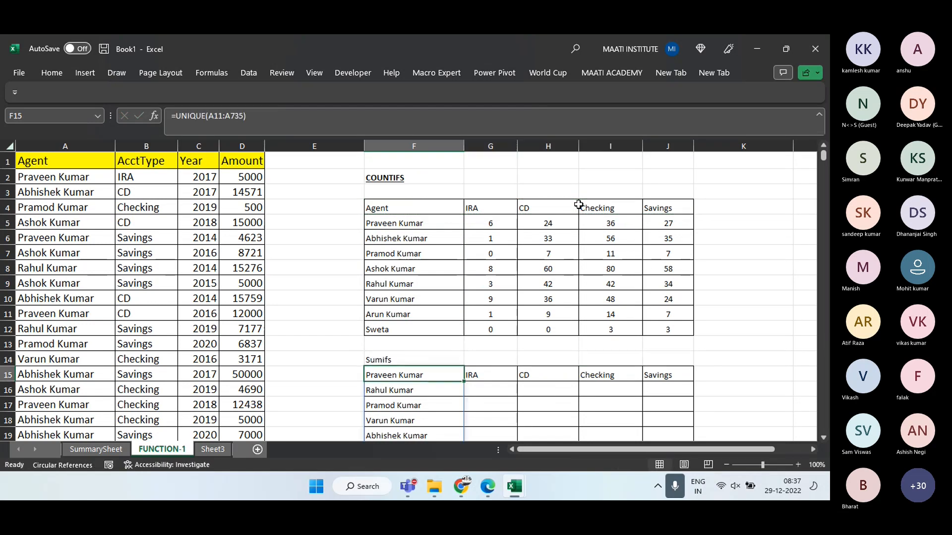
{"action": "key", "text": "Up"}
{"action": "key", "text": "ctrl+b"}
{"action": "key", "text": "Down"}
{"action": "key", "text": "Down"}
{"action": "key", "text": "Down"}
{"action": "key", "text": "Down"}
{"action": "key", "text": "Down"}
{"action": "key", "text": "Down"}
{"action": "key", "text": "Down"}
{"action": "key", "text": "Down"}
{"action": "key", "text": "Down"}
{"action": "key", "text": "Down"}
{"action": "key", "text": "Down"}
{"action": "key", "text": "Down"}
{"action": "key", "text": "Down"}
{"action": "key", "text": "Down"}
{"action": "key", "text": "Down"}
{"action": "key", "text": "Up"}
{"action": "key", "text": "Up"}
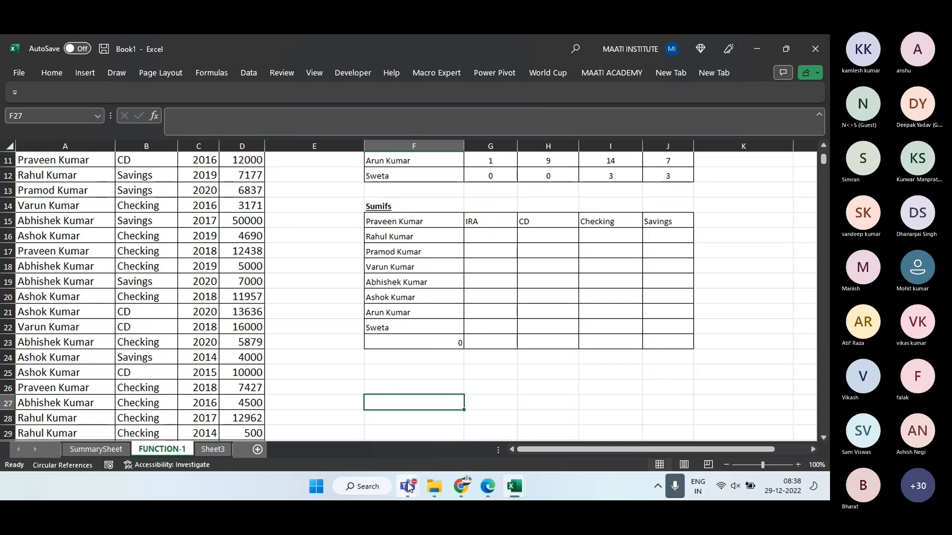
Switch to the Teams meeting, mute all participants, and return to the Excel workbook
{"action": "mouse_move", "coordinate": [407, 486]}
{"action": "left_click", "coordinate": [445, 418]}
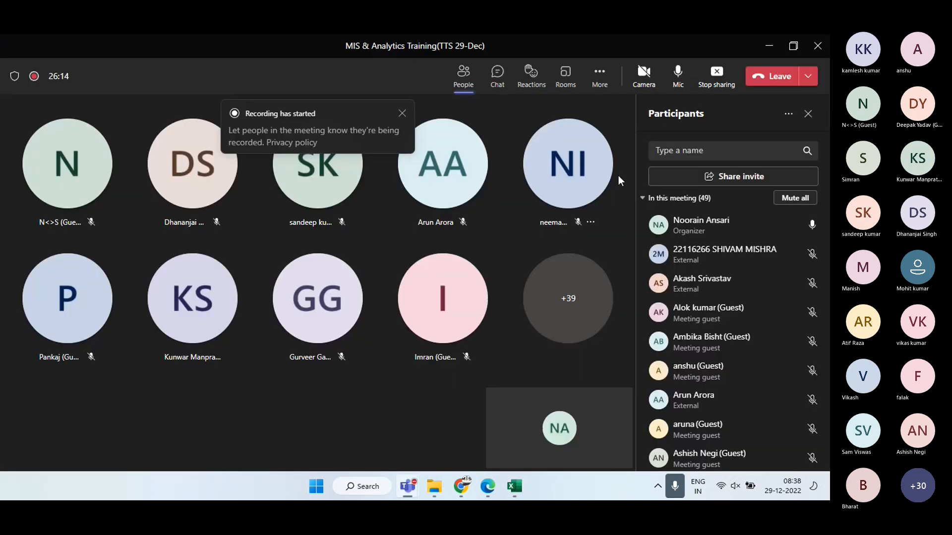
{"action": "left_click", "coordinate": [793, 199]}
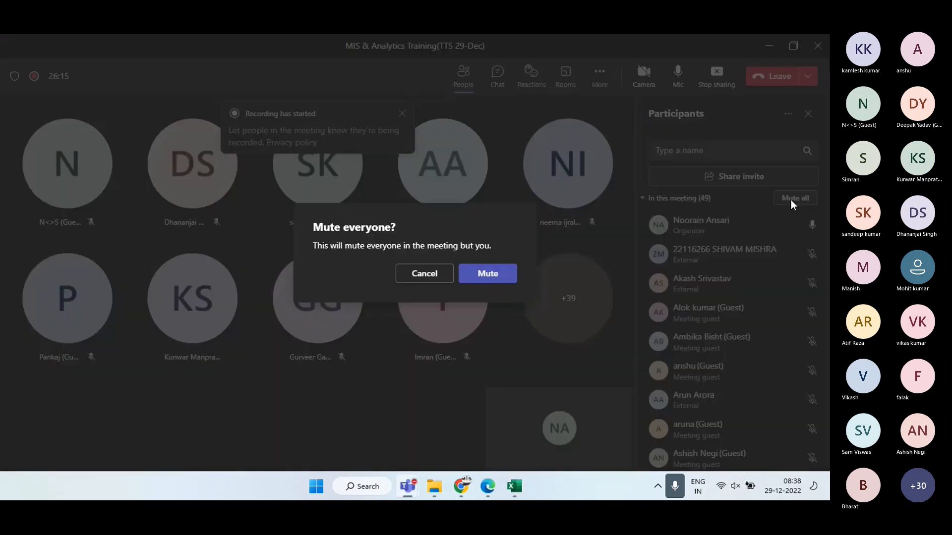
{"action": "left_click", "coordinate": [494, 273]}
{"action": "key", "text": "alt+Tab"}
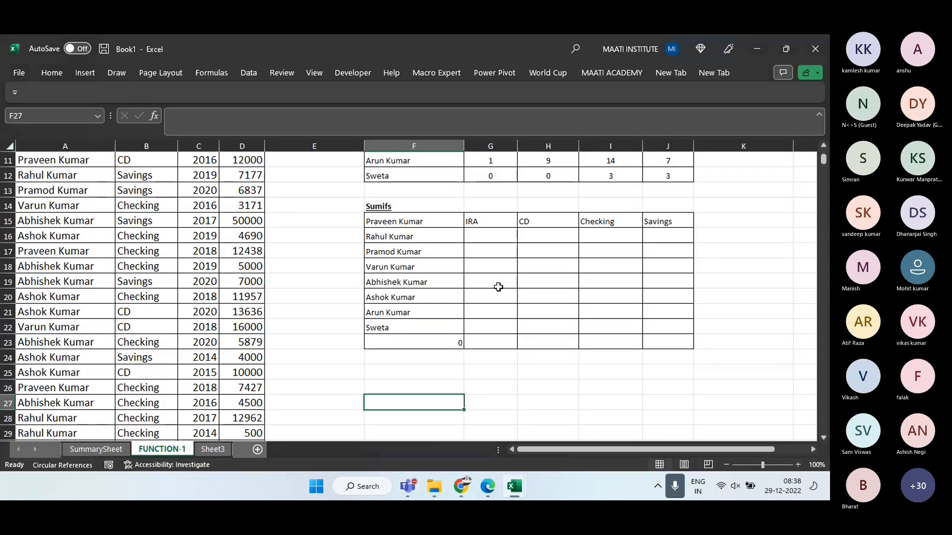
Delete the copied UNIQUE agent list from F15:F23 in the Sumifs table
{"action": "left_click", "coordinate": [455, 336]}
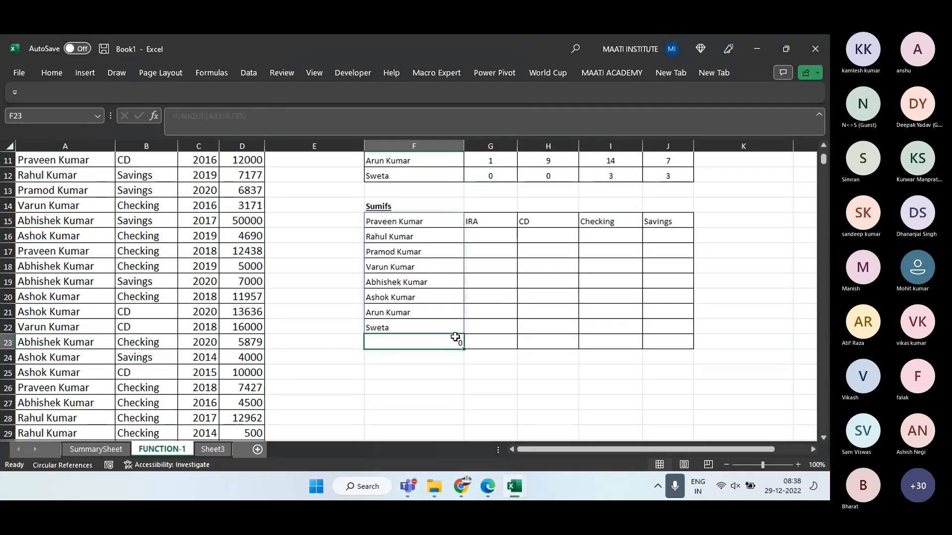
{"action": "key", "text": "Up"}
{"action": "key", "text": "Up"}
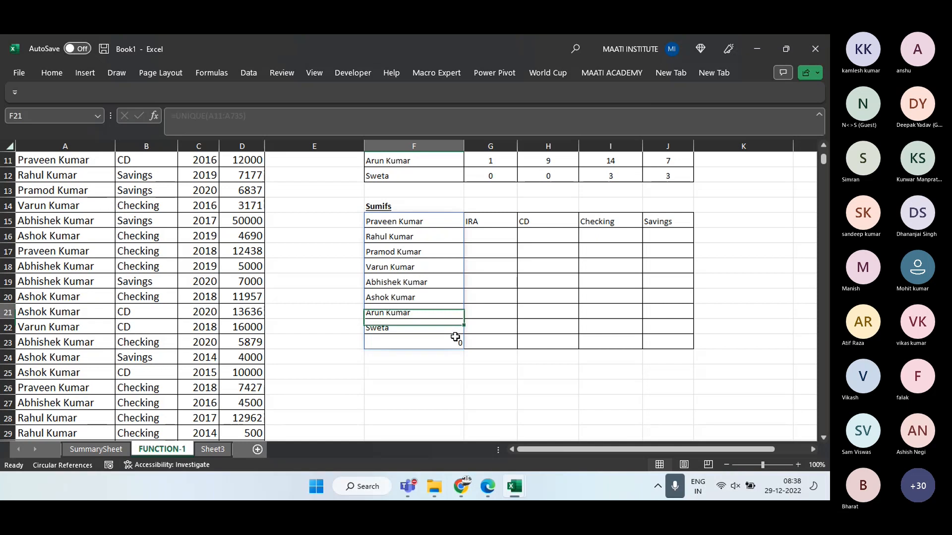
{"action": "key", "text": "Up"}
{"action": "key", "text": "Up"}
{"action": "key", "text": "Up"}
{"action": "key", "text": "Up"}
{"action": "key", "text": "Up"}
{"action": "key", "text": "Up"}
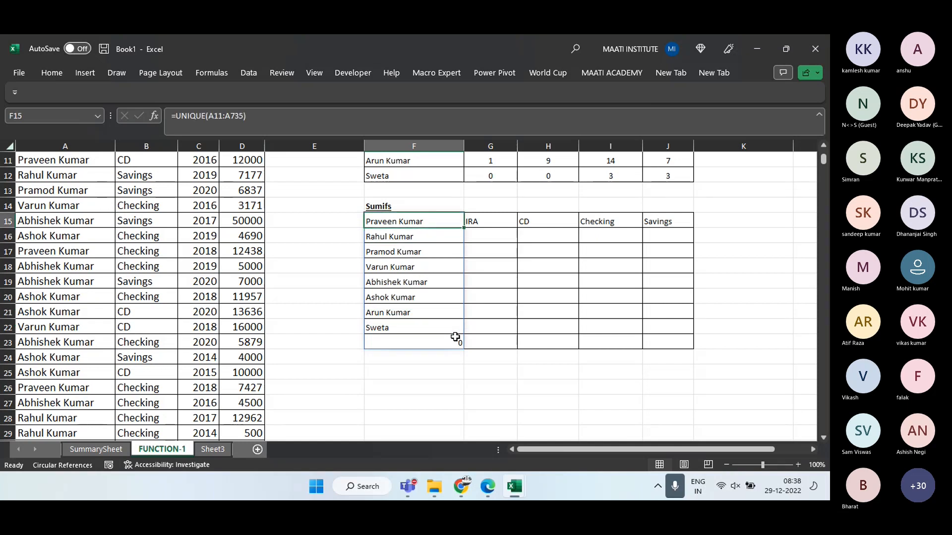
{"action": "key", "text": "ctrl+shift+Down"}
{"action": "key", "text": "Delete"}
Enter a UNIQUE formula in F16 over the agent range A2:A725 to list the agents
{"action": "key", "text": "Down"}
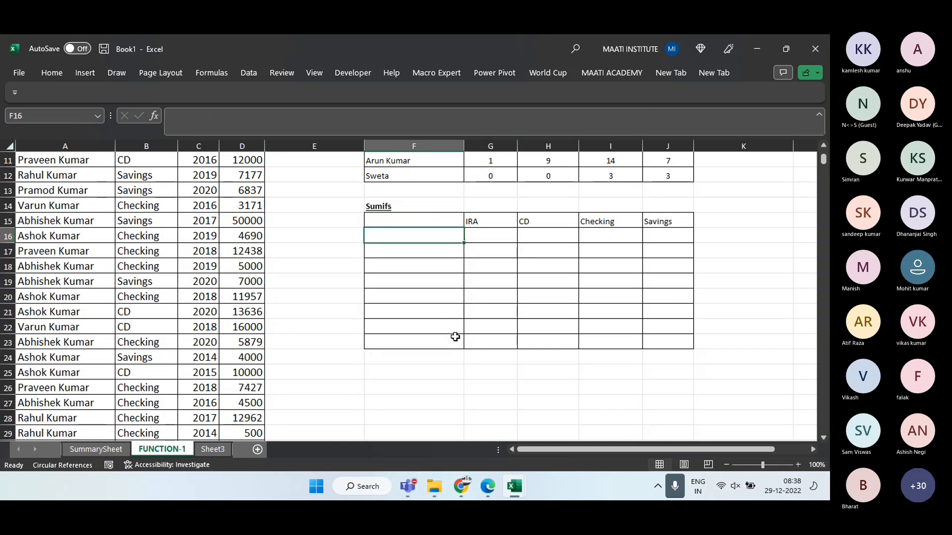
{"action": "type", "text": "=UMI"}
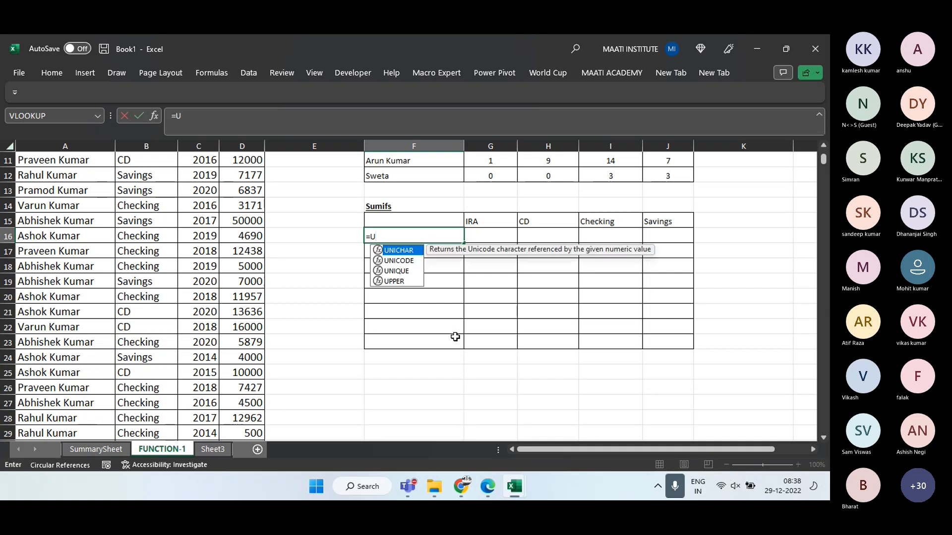
{"action": "key", "text": "BackSpace"}
{"action": "key", "text": "BackSpace"}
{"action": "key", "text": "Down"}
{"action": "key", "text": "Down"}
{"action": "key", "text": "Tab"}
{"action": "key", "text": "Left"}
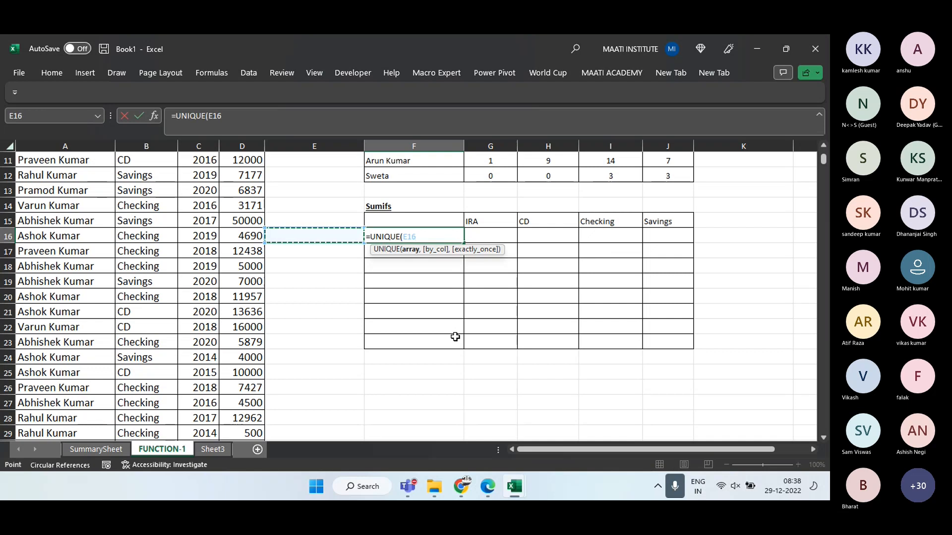
{"action": "key", "text": "Left"}
{"action": "key", "text": "Left"}
{"action": "key", "text": "Left"}
{"action": "key", "text": "Left"}
{"action": "key", "text": "ctrl+Up"}
{"action": "key", "text": "Down"}
{"action": "key", "text": "ctrl+shift+Down"}
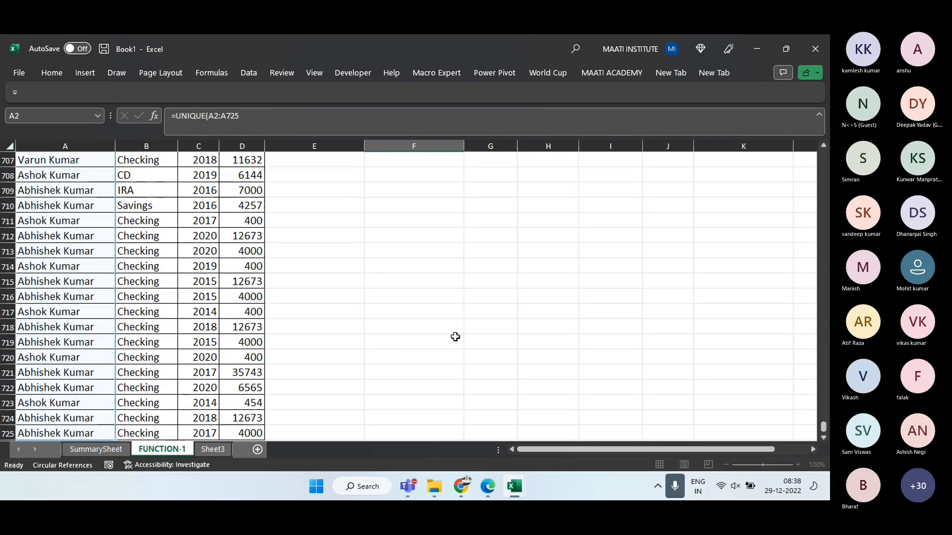
{"action": "key", "text": "Return"}
Enter the heading Agent in F15 of the Sumifs table
{"action": "key", "text": "Up"}
{"action": "key", "text": "Up"}
{"action": "key", "text": "Up"}
{"action": "key", "text": "Up"}
{"action": "key", "text": "Down"}
{"action": "key", "text": "Down"}
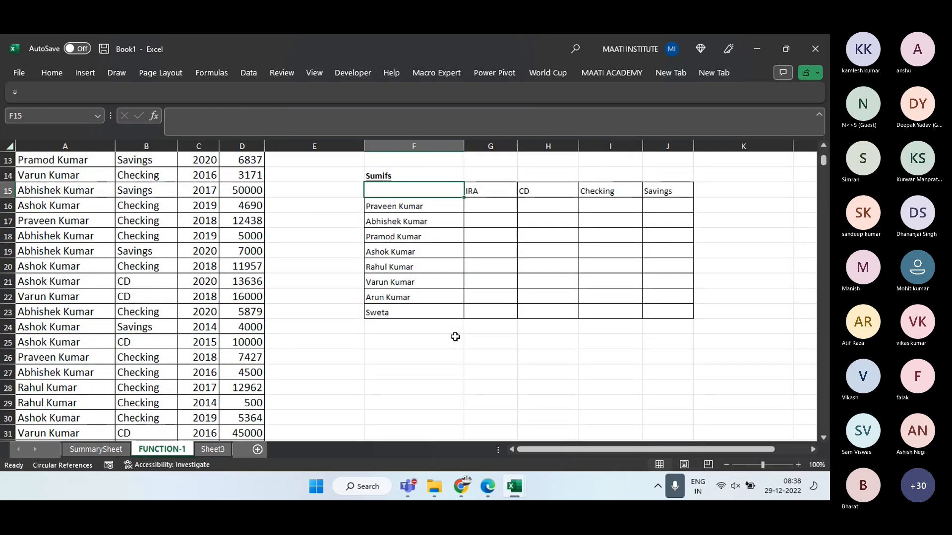
{"action": "type", "text": "Agent"}
{"action": "key", "text": "Return"}
Begin a SUMIFS formula in G16 with the absolute Amount range $D$2:$D$725 as its sum range
{"action": "key", "text": "Right"}
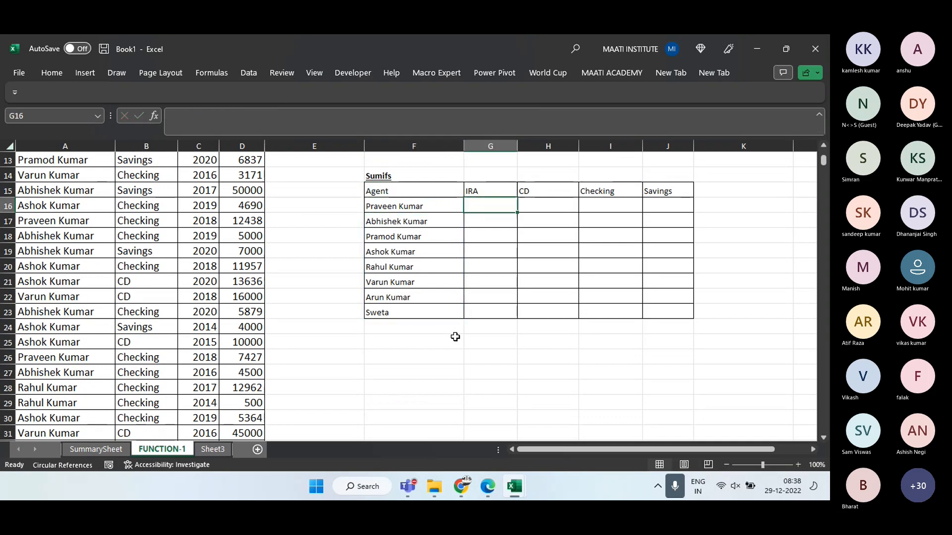
{"action": "type", "text": "=SUMIFS"}
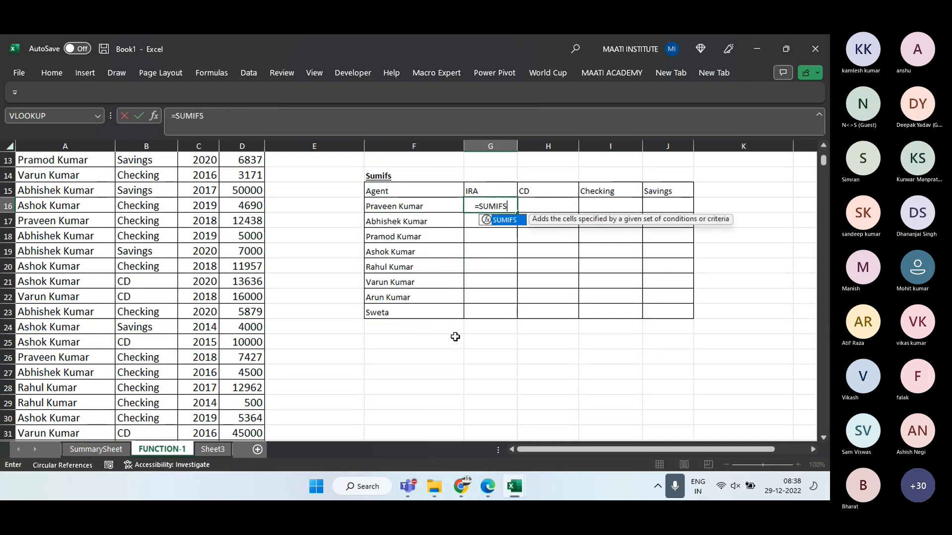
{"action": "type", "text": "("}
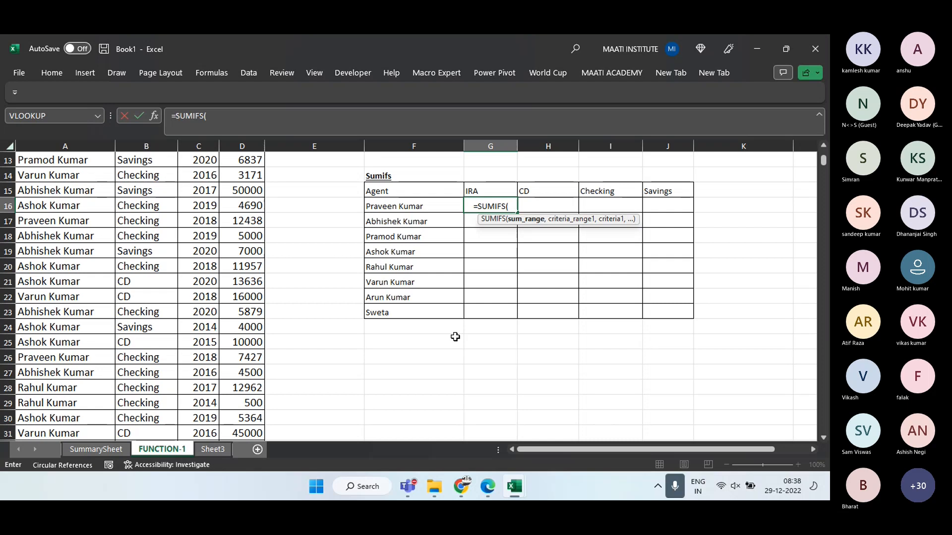
{"action": "left_click", "coordinate": [239, 211]}
{"action": "key", "text": "ctrl+Up"}
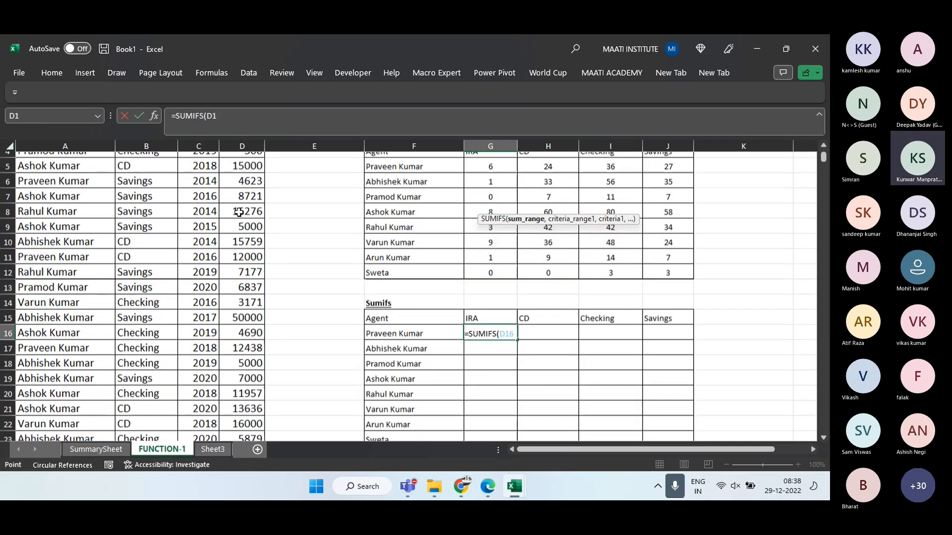
{"action": "key", "text": "Down"}
{"action": "key", "text": "ctrl+shift+Down"}
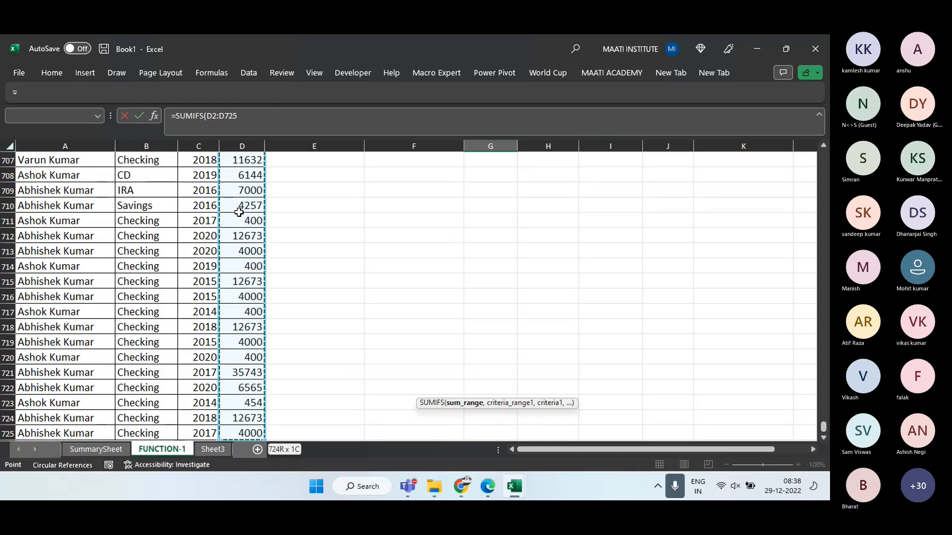
{"action": "key", "text": "F4"}
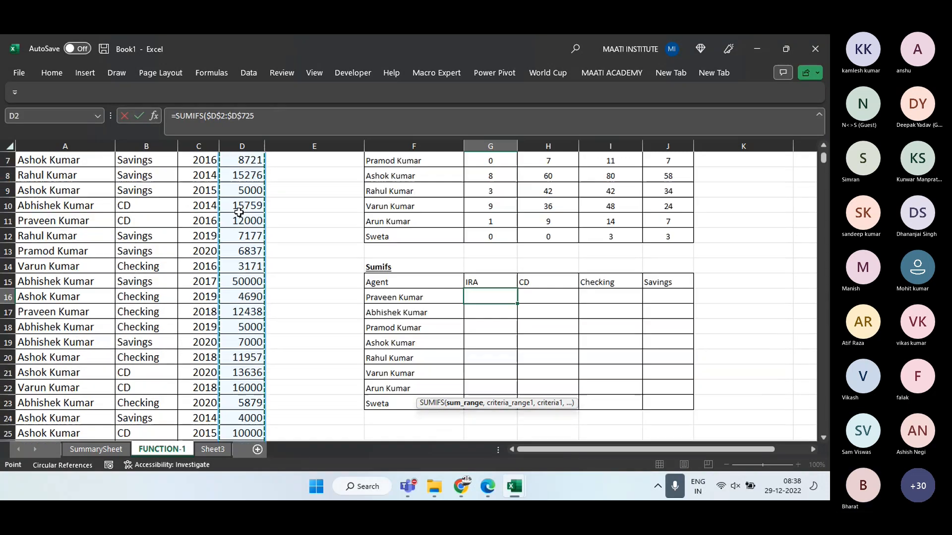
Add the absolute agent range $A$2:$A$725 and the column-locked criterion $F16 to the SUMIFS formula in G16
{"action": "type", "text": ","}
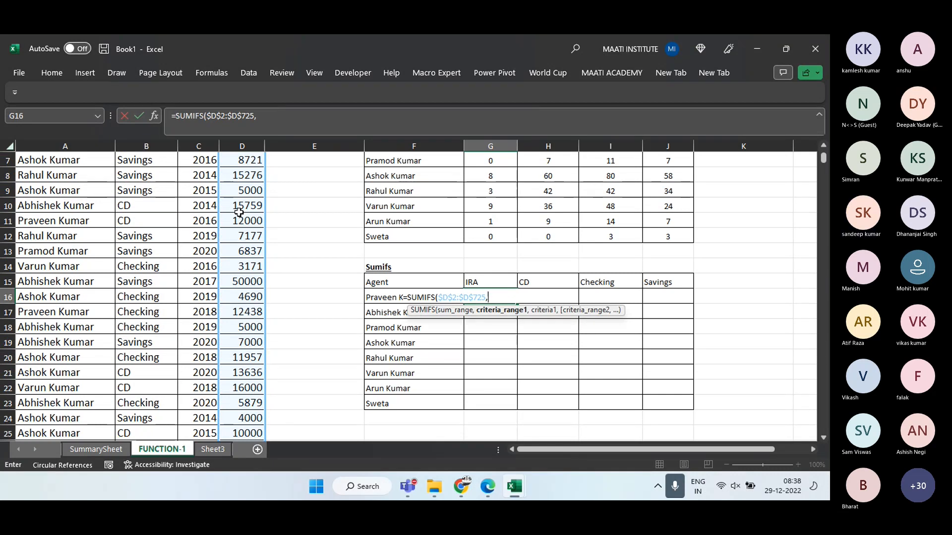
{"action": "key", "text": "ctrl+Left"}
{"action": "key", "text": "ctrl+Left"}
{"action": "key", "text": "ctrl+Left"}
{"action": "key", "text": "ctrl+Up"}
{"action": "key", "text": "Down"}
{"action": "key", "text": "ctrl+shift+Down"}
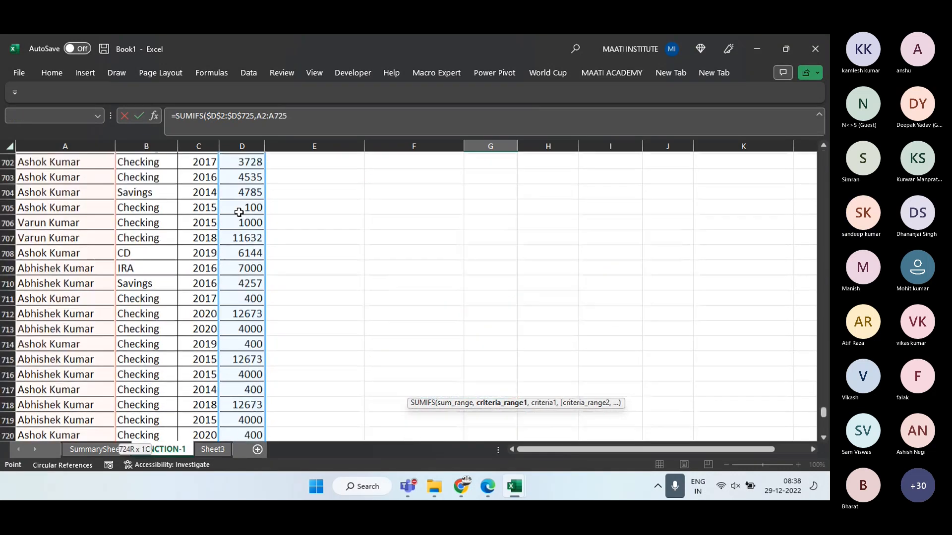
{"action": "key", "text": "F4"}
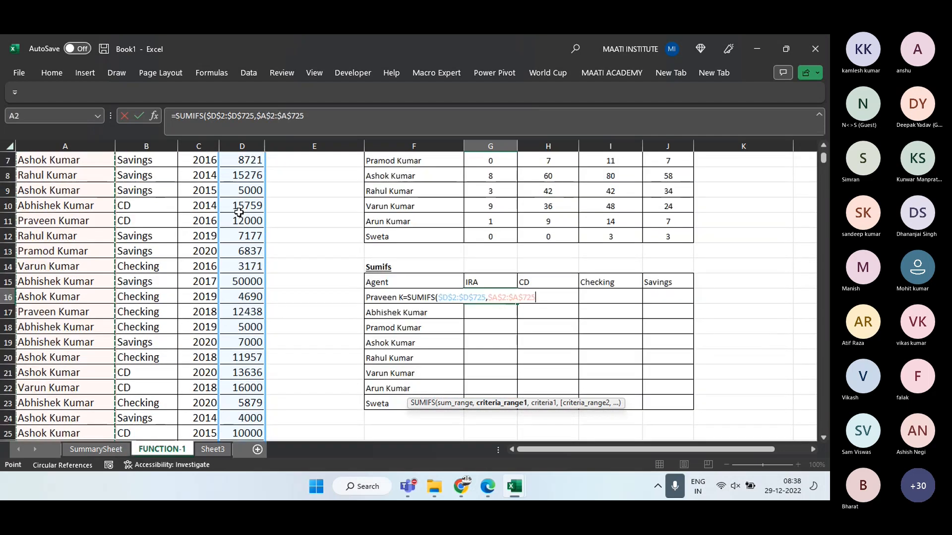
{"action": "type", "text": ","}
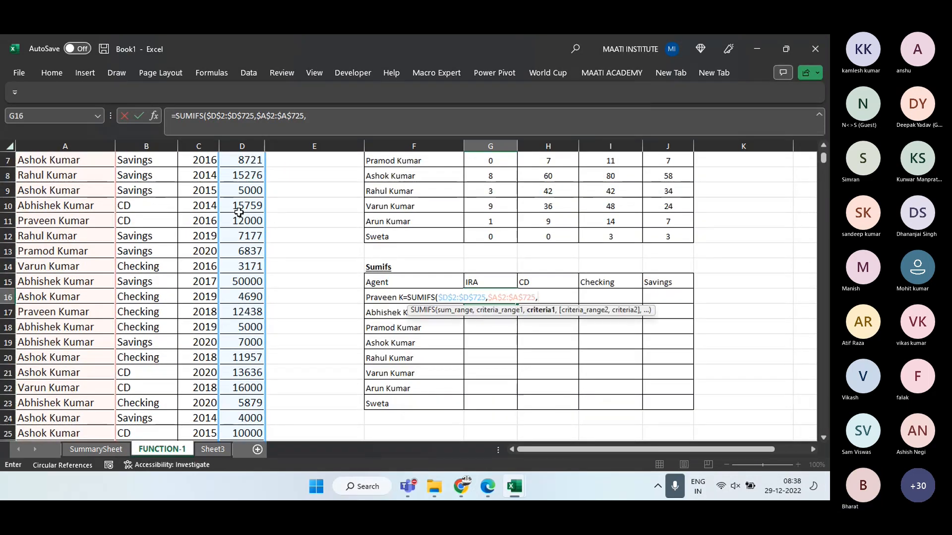
{"action": "key", "text": "Left"}
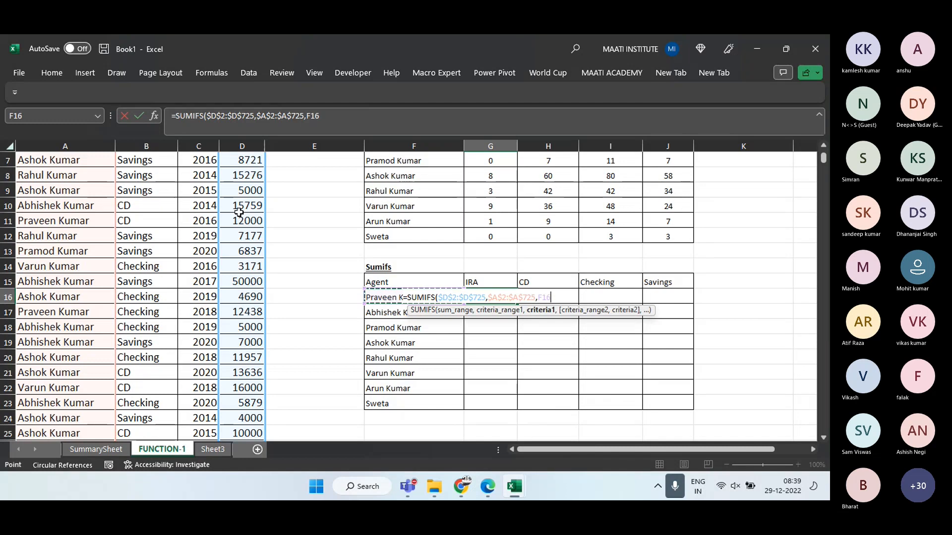
{"action": "key", "text": "F4"}
{"action": "key", "text": "F4"}
{"action": "key", "text": "F4"}
Complete the G16 SUMIFS with the absolute account type range $B$2:$B$725 and the row-locked criterion G$15
{"action": "type", "text": ","}
{"action": "key", "text": "Left"}
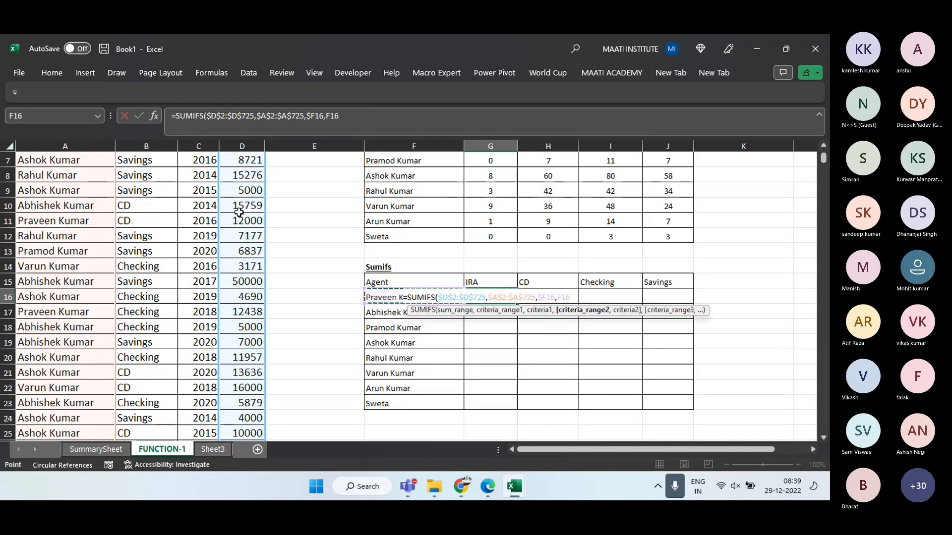
{"action": "key", "text": "ctrl+Left"}
{"action": "key", "text": "ctrl+Left"}
{"action": "key", "text": "ctrl+Up"}
{"action": "key", "text": "Right"}
{"action": "key", "text": "Down"}
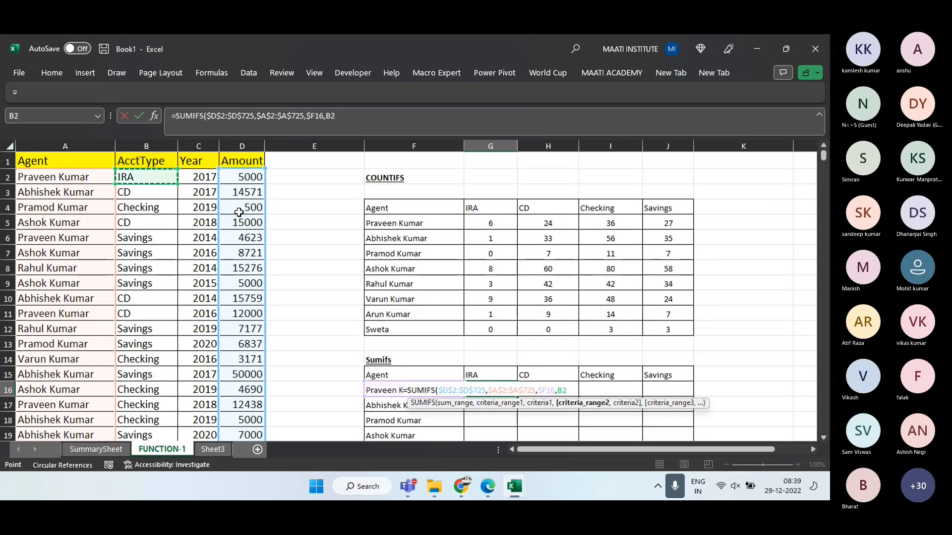
{"action": "key", "text": "ctrl+shift+Down"}
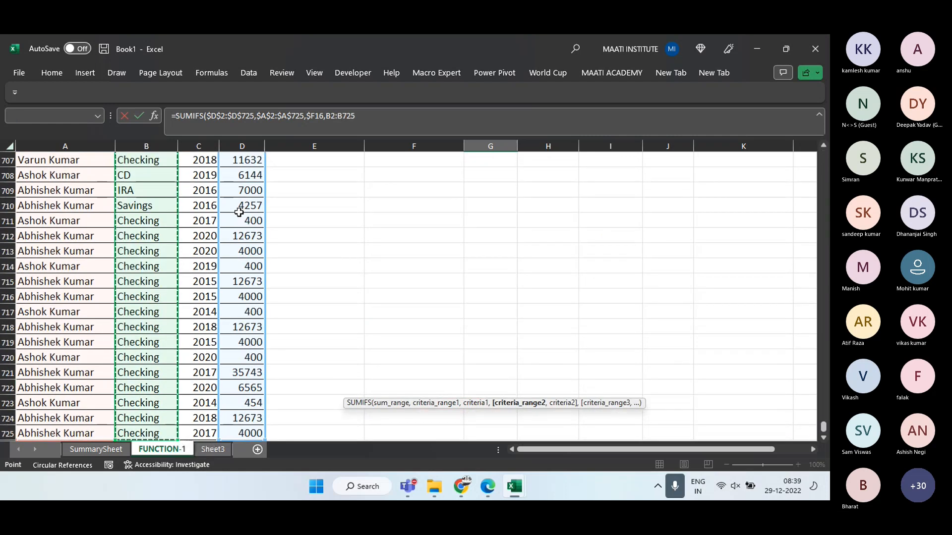
{"action": "key", "text": "F4"}
{"action": "type", "text": ","}
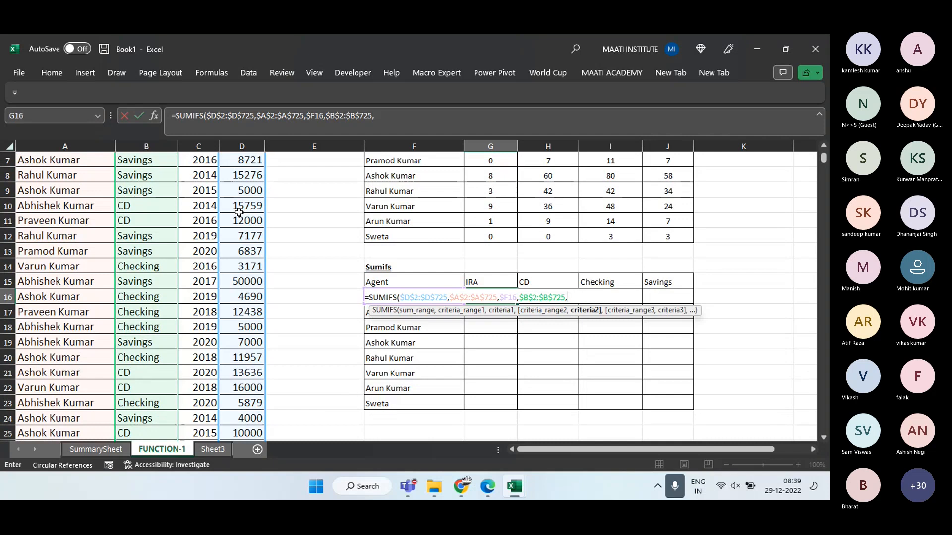
{"action": "key", "text": "Up"}
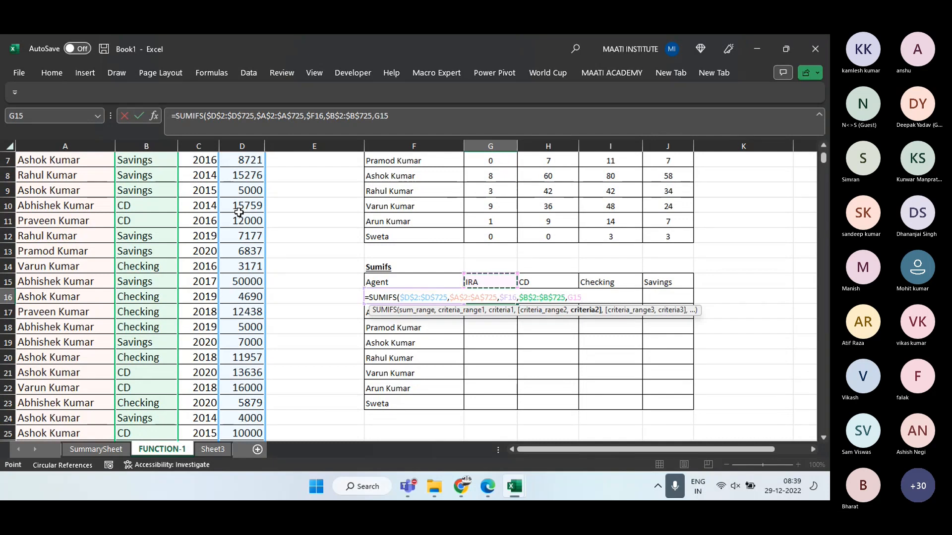
{"action": "key", "text": "F4"}
{"action": "key", "text": "F4"}
{"action": "key", "text": "Return"}
Fill the G16 SUMIFS formula down to row 23 and across to the Savings column, covering G16:J23
{"action": "key", "text": "Left"}
{"action": "key", "text": "ctrl+Down"}
{"action": "key", "text": "Right"}
{"action": "key", "text": "ctrl+shift+Up"}
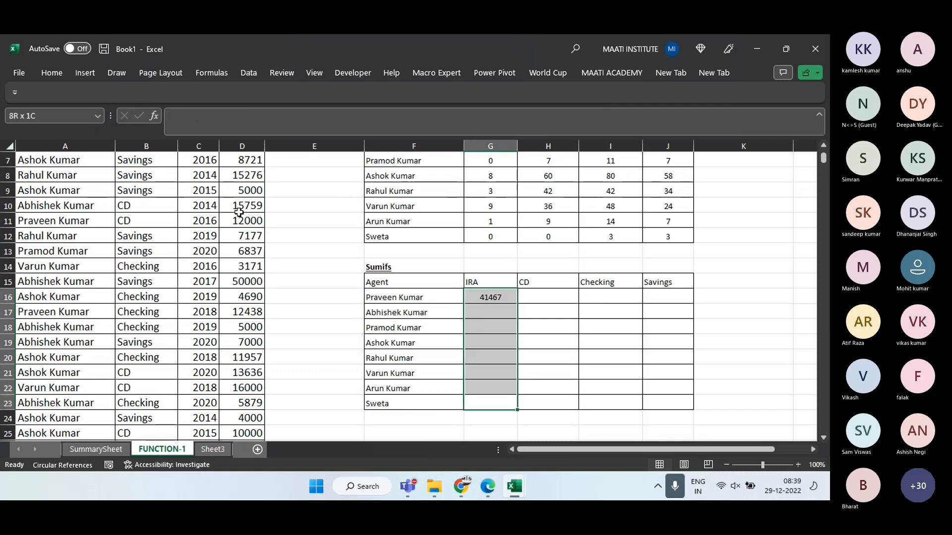
{"action": "key", "text": "ctrl+d"}
{"action": "key", "text": "shift+Right"}
{"action": "key", "text": "shift+Right"}
{"action": "key", "text": "shift+Right"}
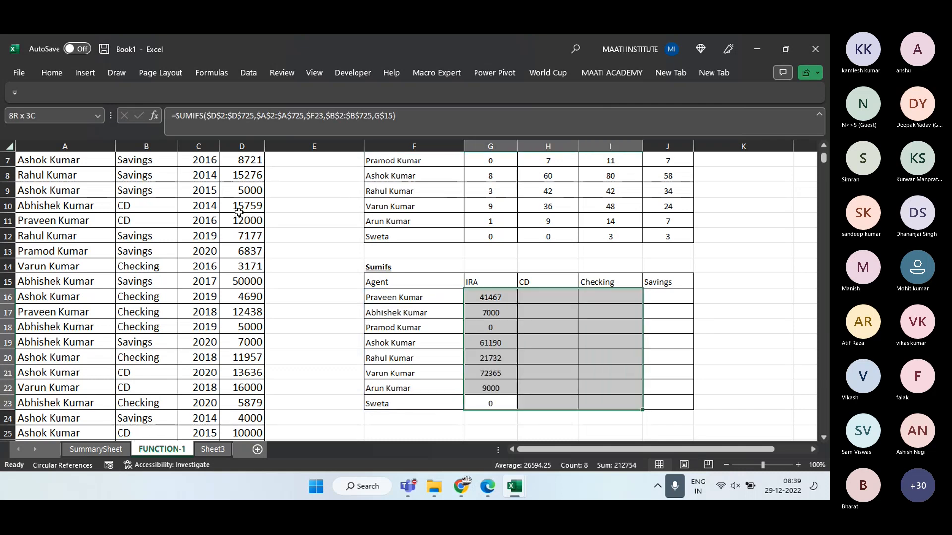
{"action": "key", "text": "ctrl+r"}
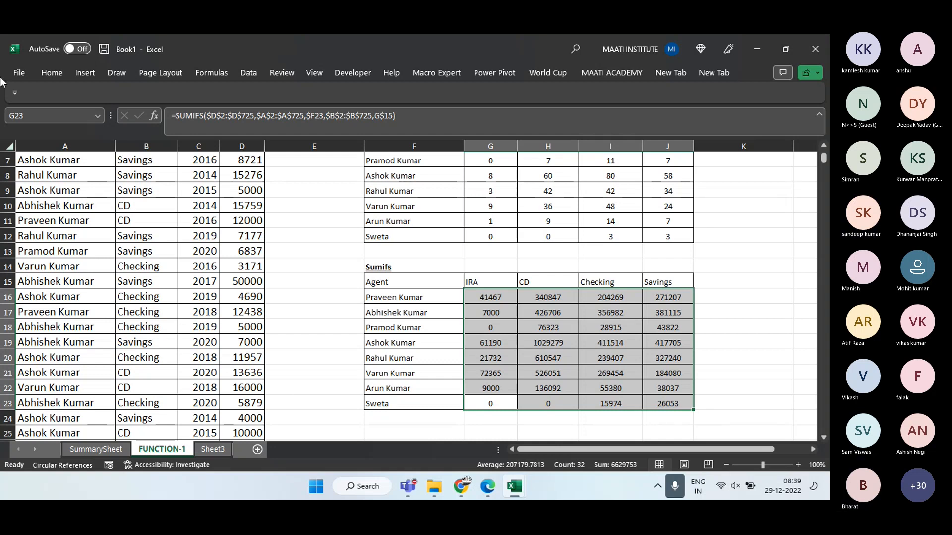
Rename Sheet3 as Function-2
{"action": "right_click", "coordinate": [213, 449]}
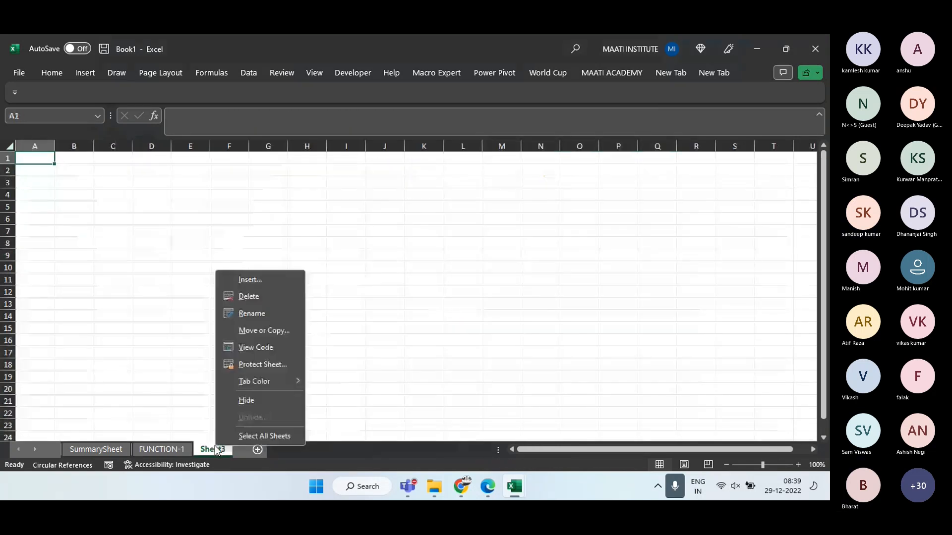
{"action": "left_click", "coordinate": [247, 316]}
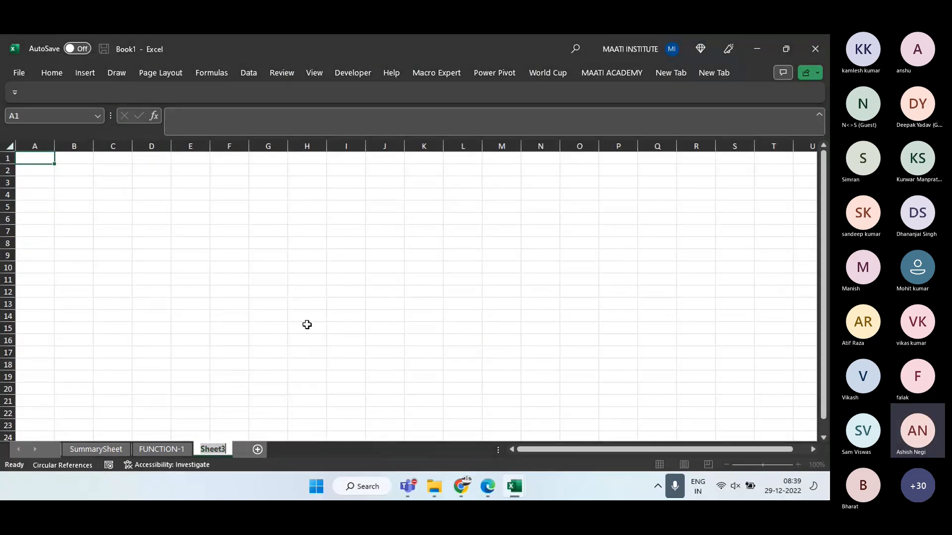
{"action": "type", "text": "FUNCTION-"}
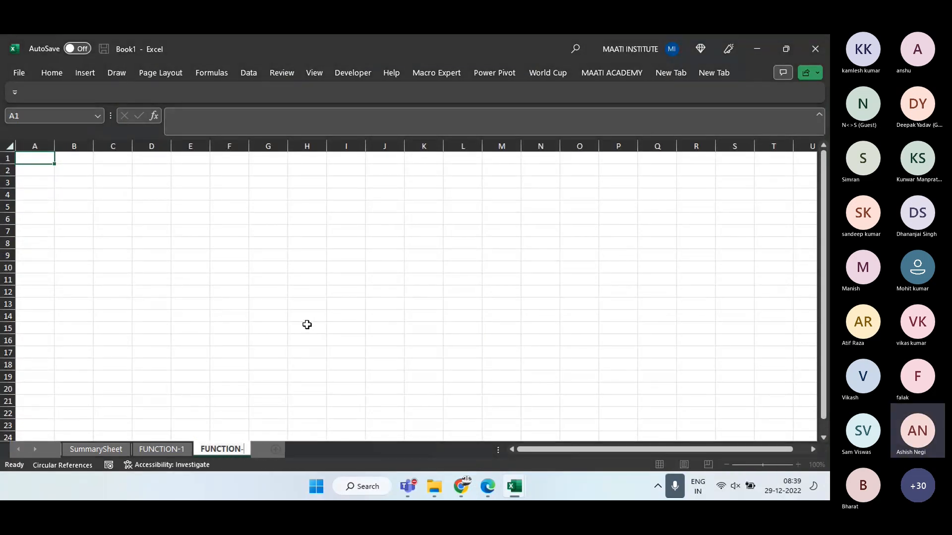
{"action": "key", "text": "BackSpace"}
{"action": "key", "text": "BackSpace"}
{"action": "key", "text": "BackSpace"}
{"action": "key", "text": "BackSpace"}
{"action": "key", "text": "BackSpace"}
{"action": "key", "text": "BackSpace"}
{"action": "key", "text": "BackSpace"}
{"action": "key", "text": "BackSpace"}
{"action": "key", "text": "BackSpace"}
{"action": "type", "text": "Fu"}
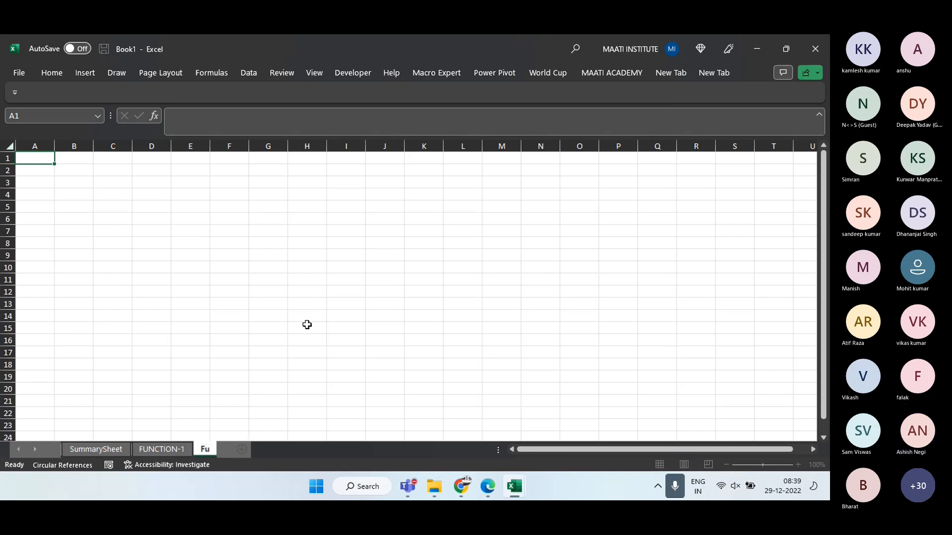
{"action": "type", "text": "nction-2"}
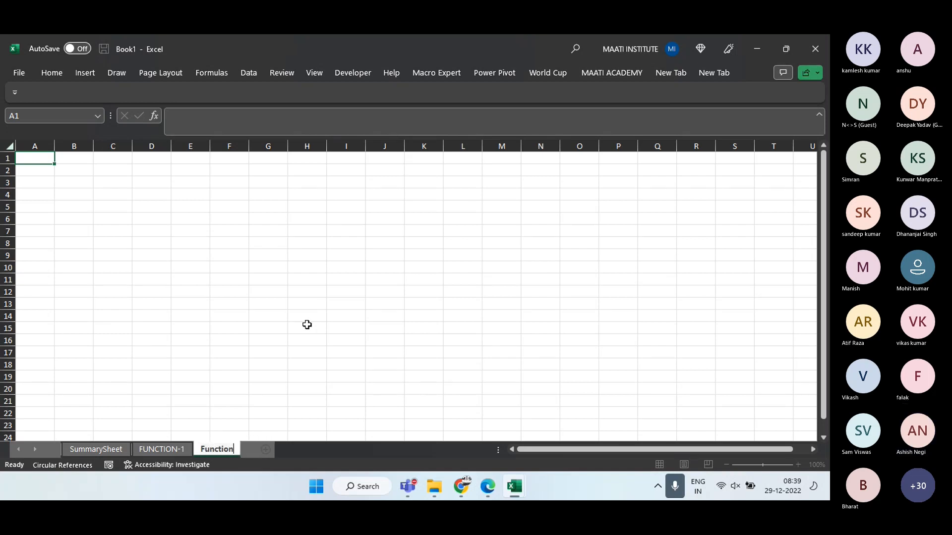
{"action": "key", "text": "Return"}
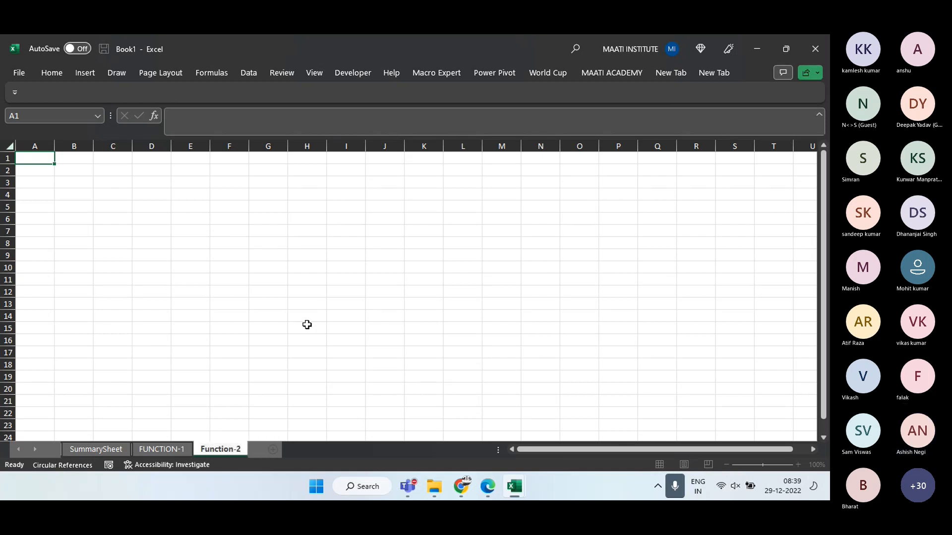
Rename the FUNCTION-1 sheet as Function-1
{"action": "right_click", "coordinate": [156, 453]}
{"action": "left_click", "coordinate": [204, 323]}
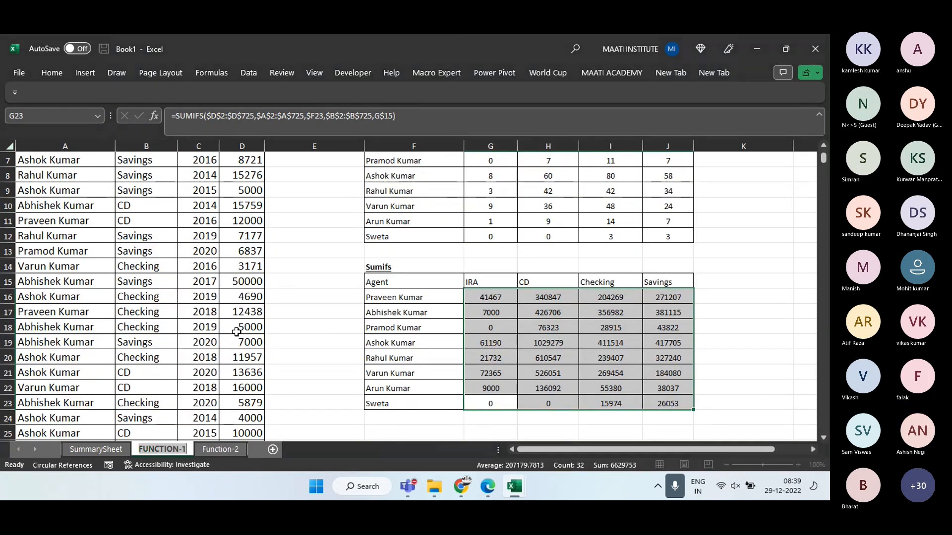
{"action": "type", "text": "Function-"}
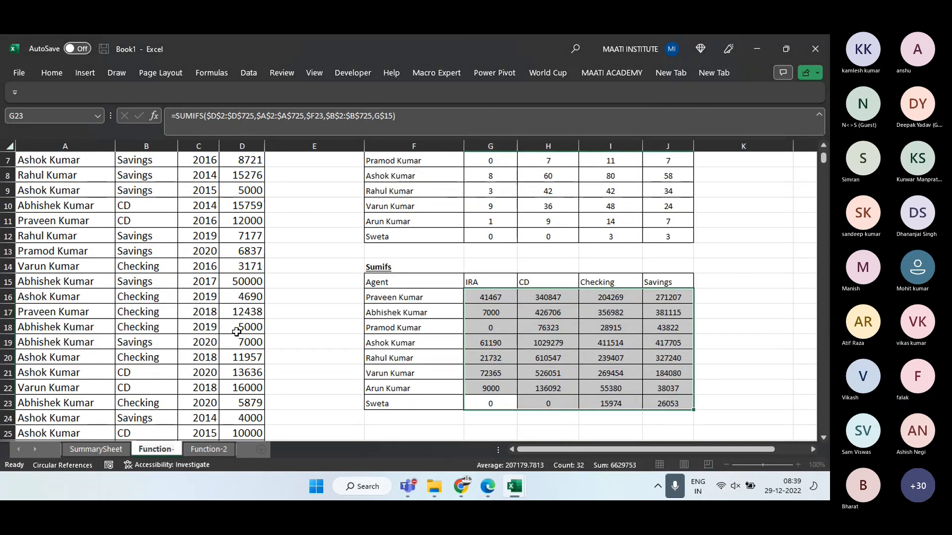
{"action": "type", "text": "1"}
{"action": "key", "text": "Return"}
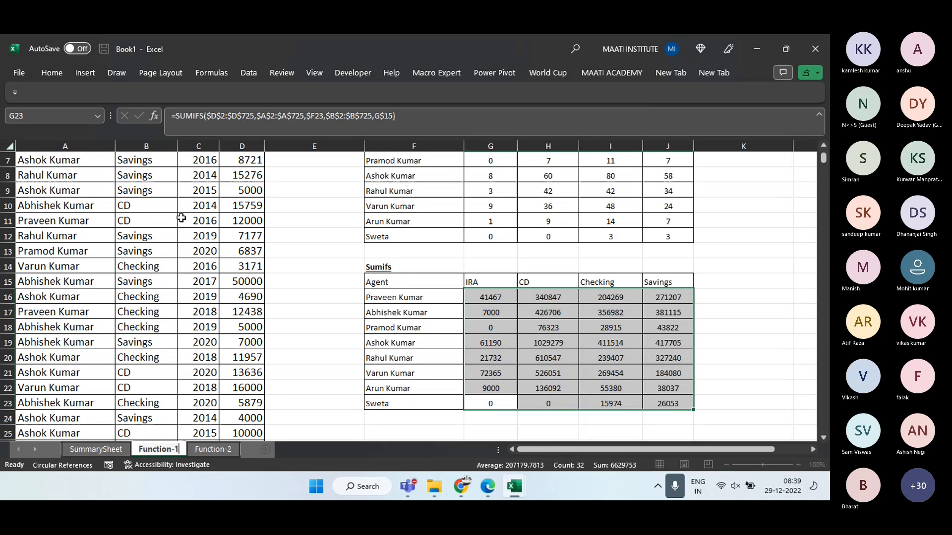
{"action": "left_click", "coordinate": [206, 222]}
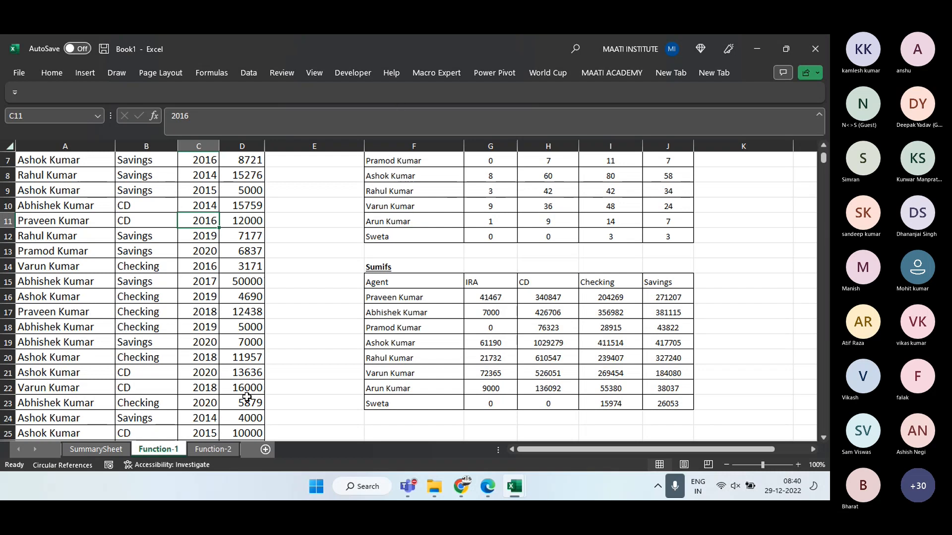
Review the syntax entries for COUNTIFS, SUMIFS, AVGIFS, MAXIFS and MINIFS on the SummarySheet
{"action": "left_click", "coordinate": [98, 449]}
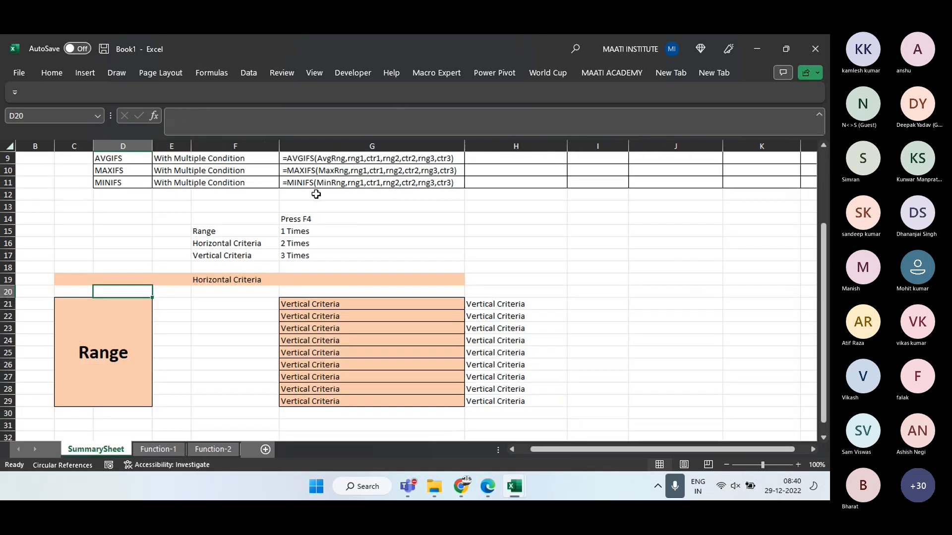
{"action": "left_click", "coordinate": [312, 170]}
{"action": "key", "text": "Up"}
{"action": "key", "text": "Up"}
{"action": "key", "text": "Up"}
{"action": "key", "text": "Up"}
{"action": "key", "text": "Up"}
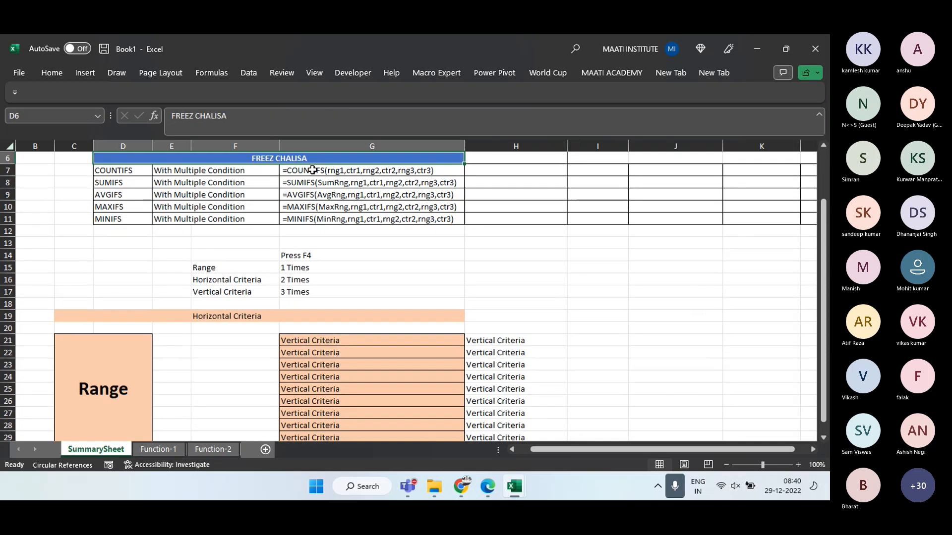
{"action": "key", "text": "Down"}
{"action": "key", "text": "Down"}
{"action": "key", "text": "Down"}
{"action": "key", "text": "Escape"}
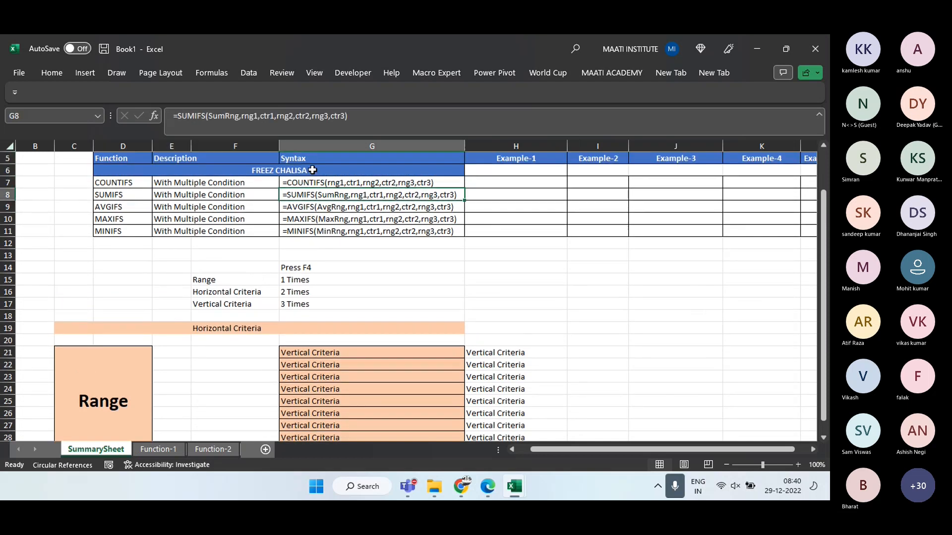
{"action": "left_click_drag", "start_coordinate": [206, 113], "coordinate": [325, 115]}
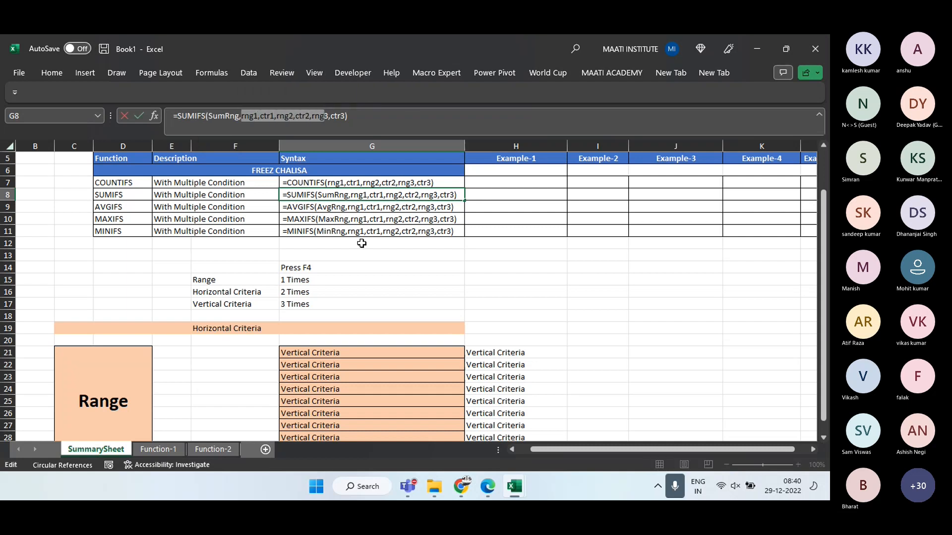
{"action": "key", "text": "Escape"}
{"action": "key", "text": "Down"}
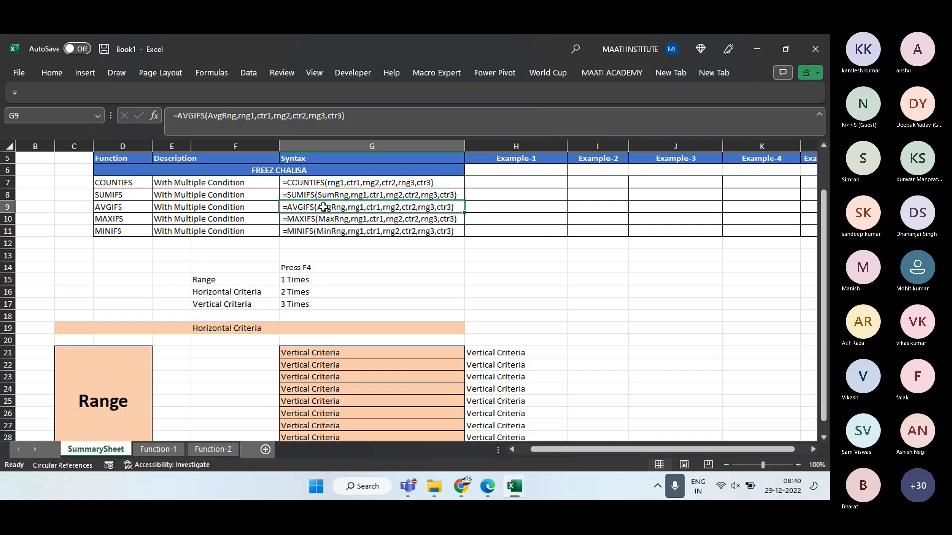
{"action": "left_click", "coordinate": [323, 232]}
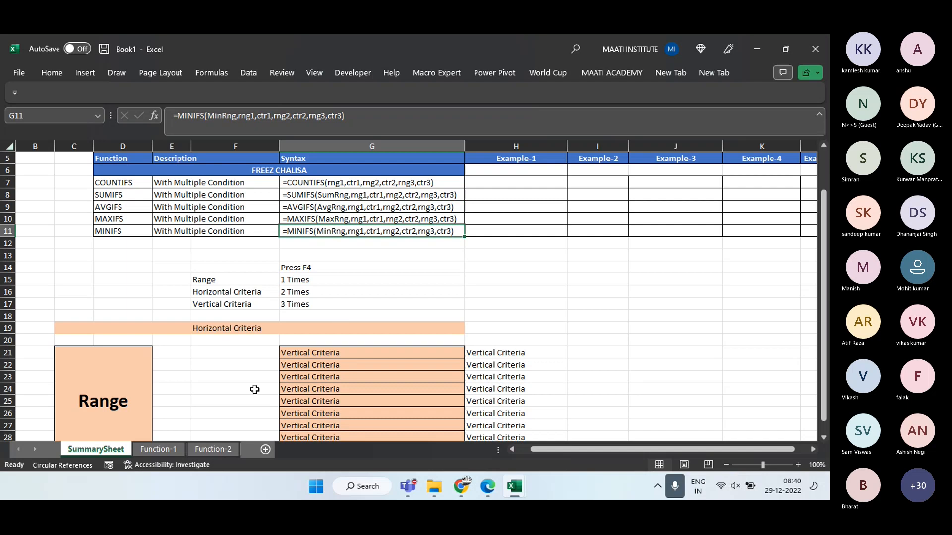
Copy the Agent, AcctType, Year and Amount data A1:D725 from Function-1 into Function-2 starting at A1
{"action": "left_click", "coordinate": [217, 450]}
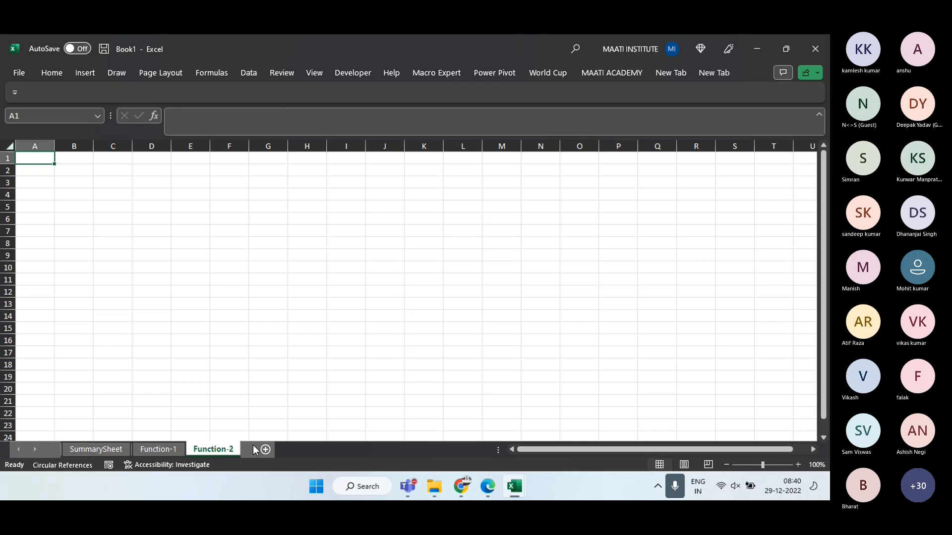
{"action": "left_click", "coordinate": [170, 449]}
{"action": "left_click", "coordinate": [67, 171]}
{"action": "key", "text": "ctrl+Up"}
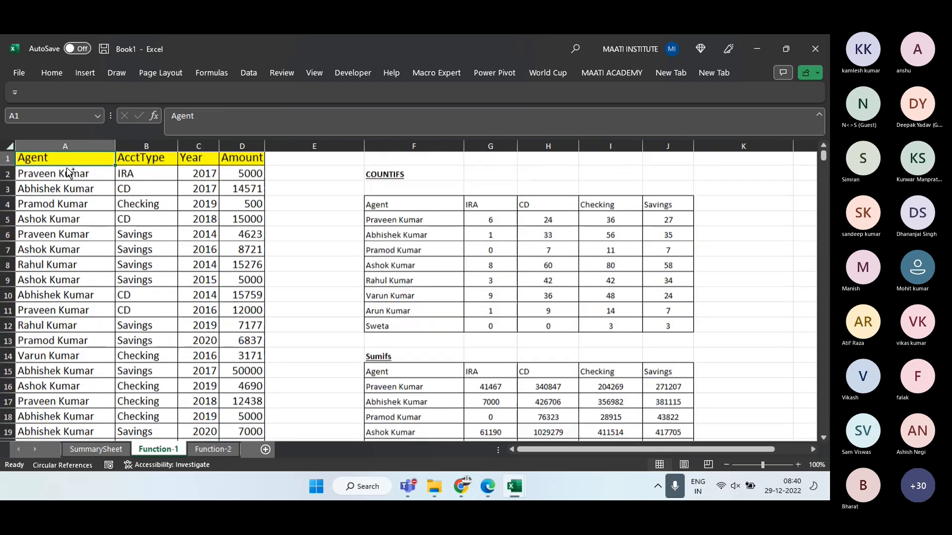
{"action": "key", "text": "ctrl+shift+Right"}
{"action": "key", "text": "ctrl+shift+Down"}
{"action": "key", "text": "ctrl+c"}
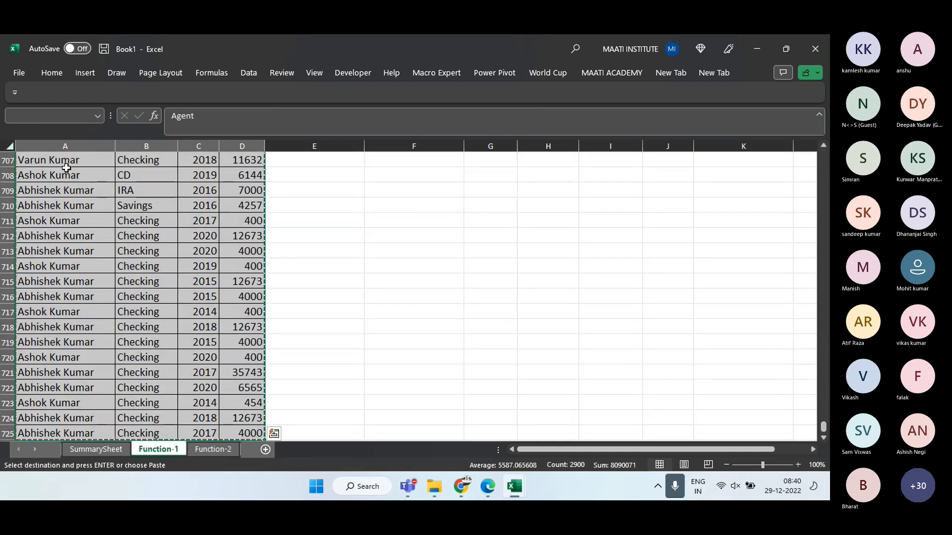
{"action": "left_click", "coordinate": [211, 449]}
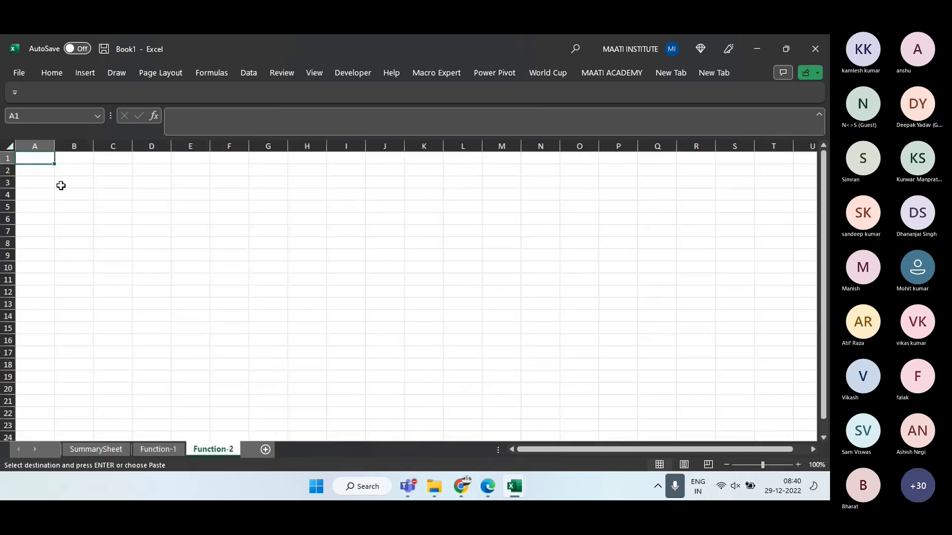
{"action": "key", "text": "ctrl+v"}
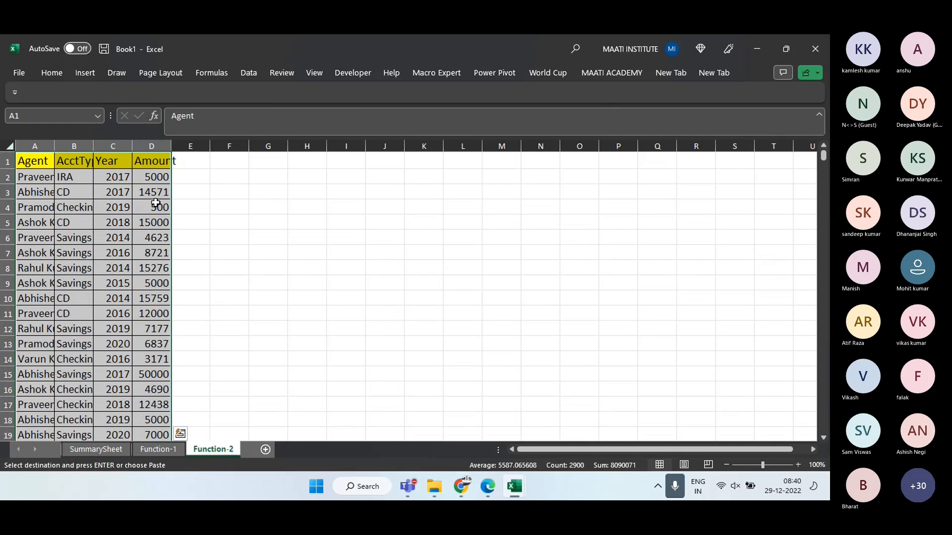
AutoFit the widths of columns A to D to the pasted data on Function-2
{"action": "key", "text": "alt+o"}
{"action": "key", "text": "c"}
{"action": "key", "text": "a"}
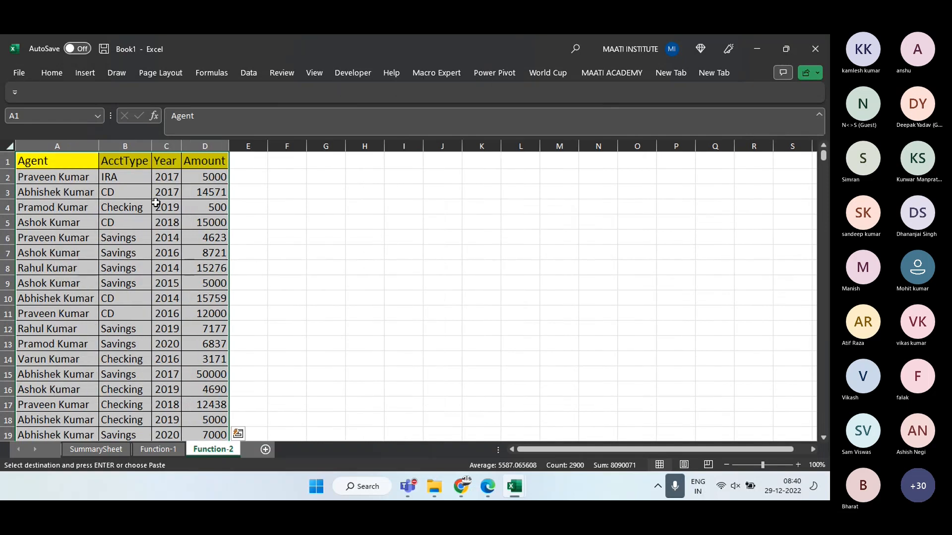
Copy the Sumifs table F15:J23 from Function-1 into Function-2 starting at G6, and widen columns G and K
{"action": "left_click", "coordinate": [311, 312]}
{"action": "left_click", "coordinate": [158, 449]}
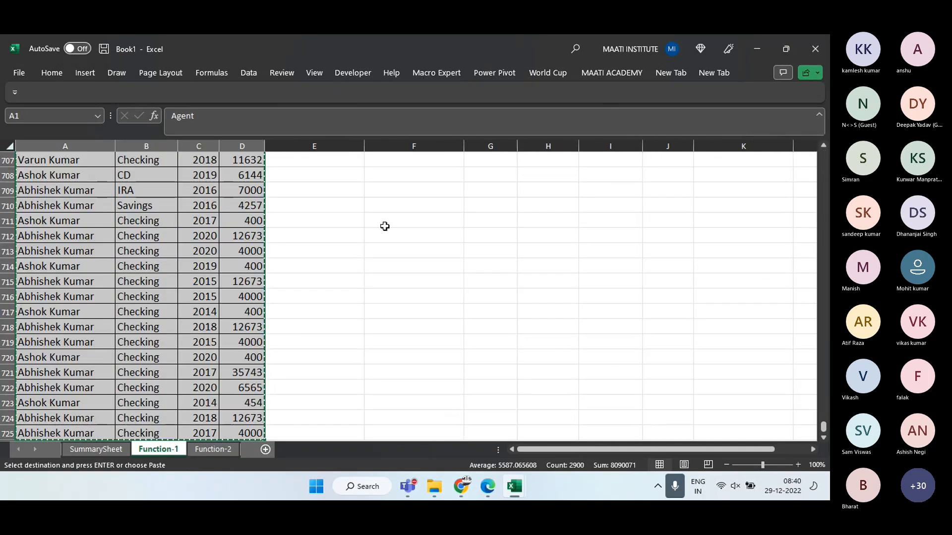
{"action": "left_click", "coordinate": [387, 210]}
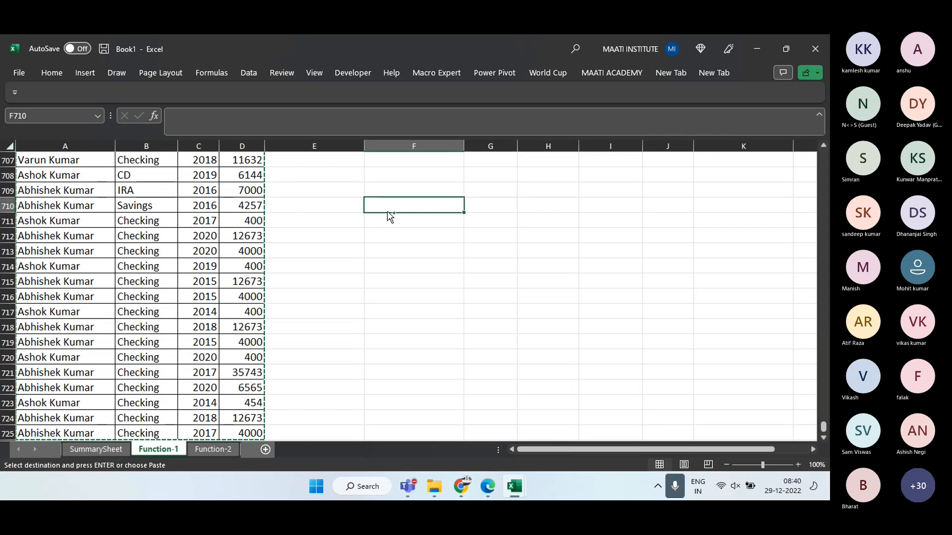
{"action": "key", "text": "ctrl+Up"}
{"action": "key", "text": "ctrl+Up"}
{"action": "key", "text": "Down"}
{"action": "key", "text": "ctrl+shift+Right"}
{"action": "key", "text": "ctrl+shift+Down"}
{"action": "key", "text": "ctrl+c"}
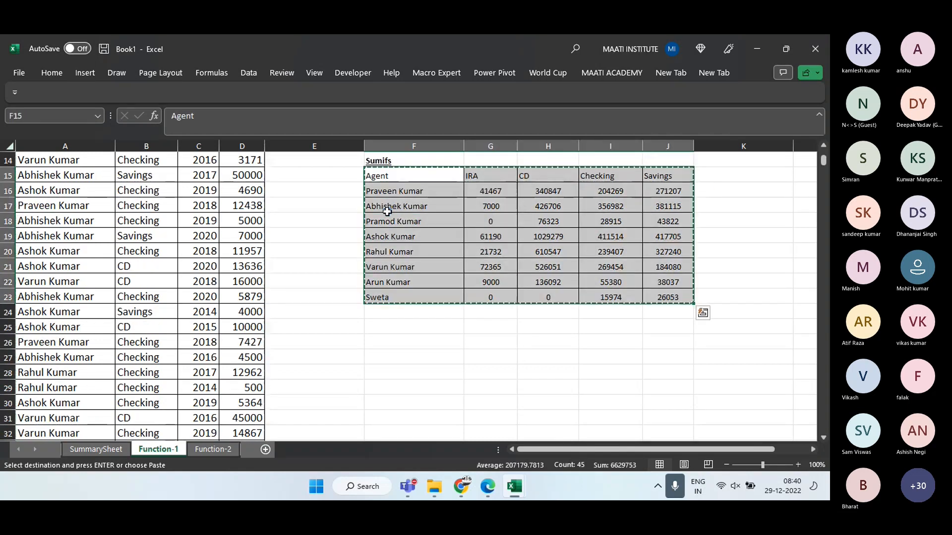
{"action": "left_click", "coordinate": [214, 449]}
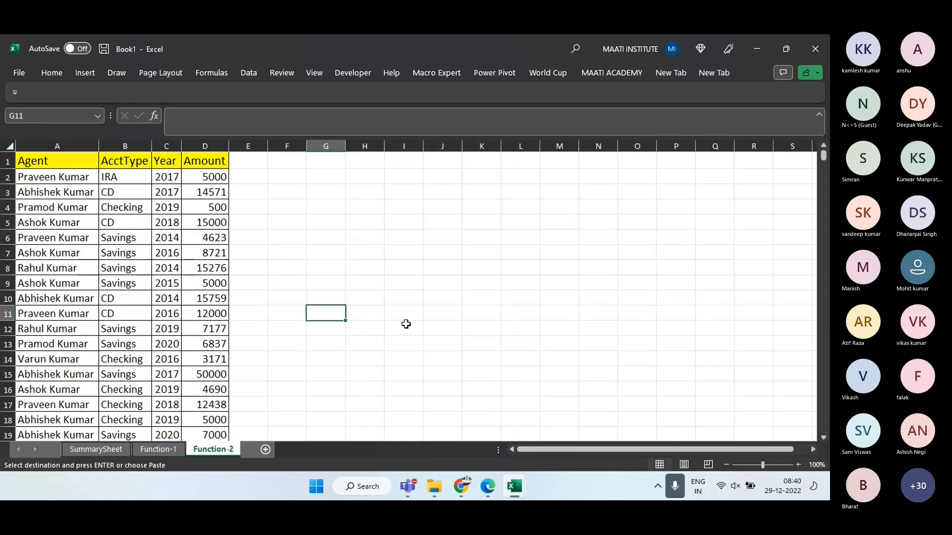
{"action": "left_click", "coordinate": [341, 242]}
{"action": "key", "text": "ctrl+v"}
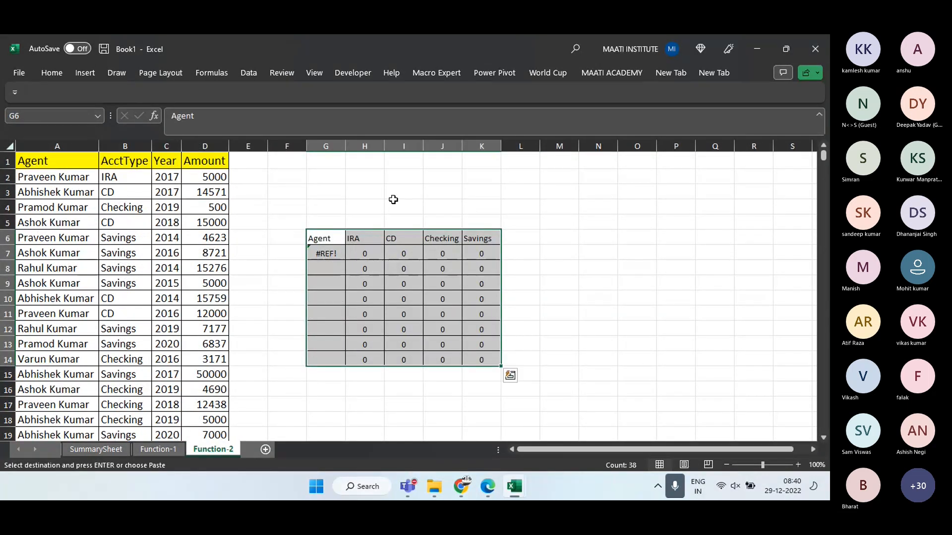
{"action": "left_click_drag", "start_coordinate": [345, 148], "coordinate": [391, 148]}
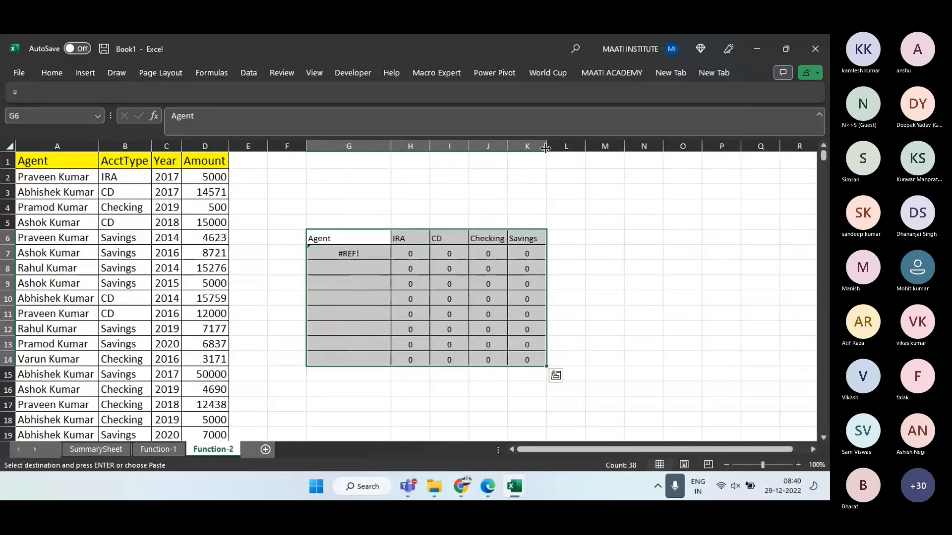
{"action": "left_click_drag", "start_coordinate": [545, 148], "coordinate": [559, 147]}
Replace the formula in G7 with =UNIQUE(A2:A725) to list the unique agents in the table
{"action": "left_click", "coordinate": [351, 253]}
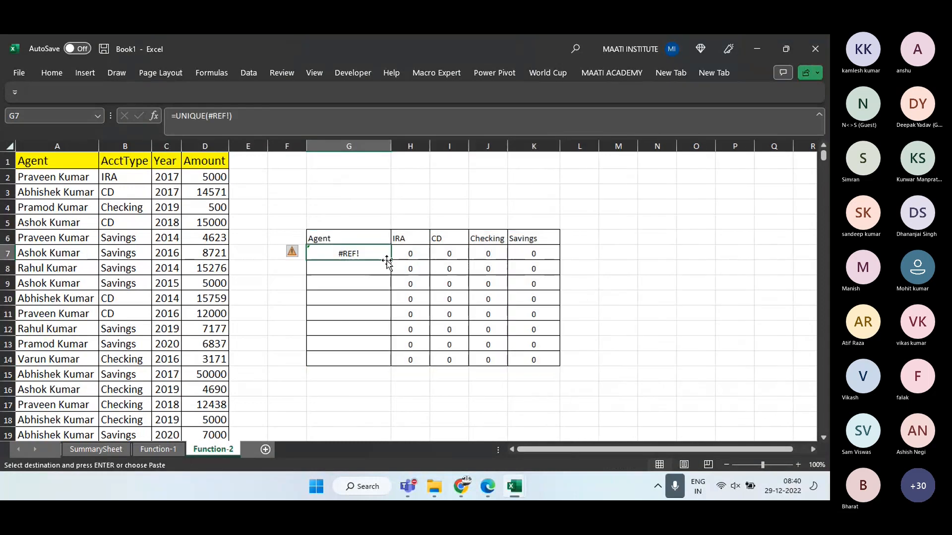
{"action": "type", "text": "=UNI"}
{"action": "key", "text": "Down"}
{"action": "key", "text": "Down"}
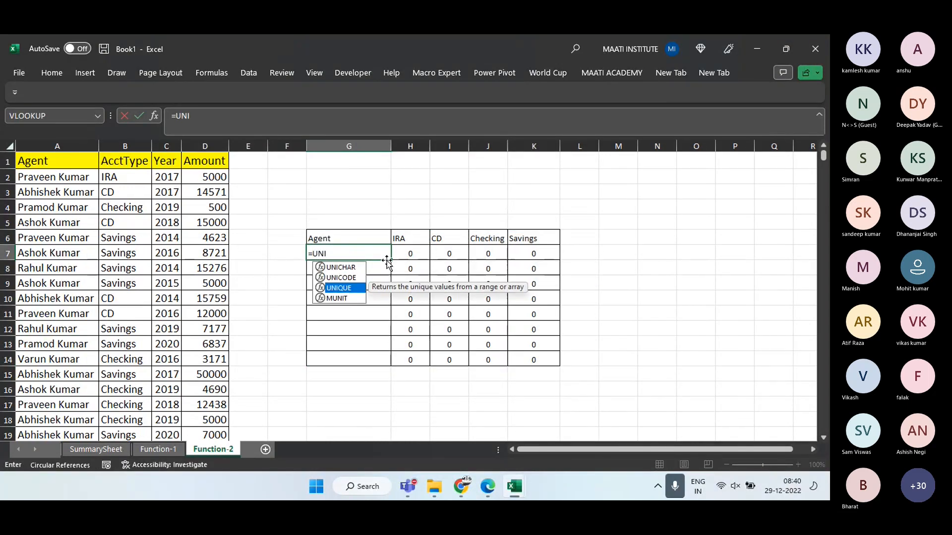
{"action": "key", "text": "Tab"}
{"action": "key", "text": "Left"}
{"action": "key", "text": "Left"}
{"action": "key", "text": "Left"}
{"action": "key", "text": "Left"}
{"action": "key", "text": "Left"}
{"action": "key", "text": "Left"}
{"action": "key", "text": "ctrl+Up"}
{"action": "key", "text": "Down"}
{"action": "key", "text": "ctrl+shift+Down"}
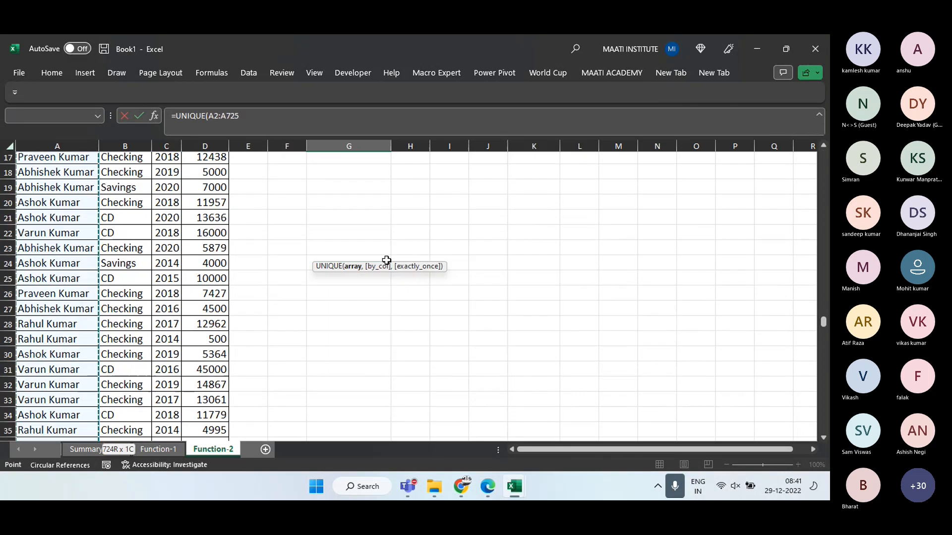
{"action": "key", "text": "Return"}
{"action": "key", "text": "ctrl+Up"}
{"action": "key", "text": "ctrl+Up"}
{"action": "key", "text": "Down"}
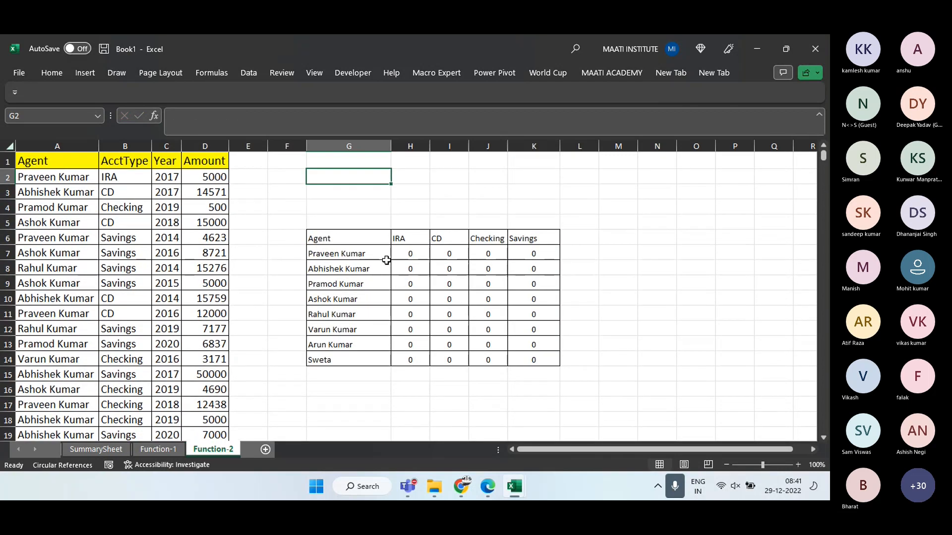
Clear the copied formulas from H7:K14 and widen column J
{"action": "left_click_drag", "start_coordinate": [403, 249], "coordinate": [537, 354]}
{"action": "key", "text": "Delete"}
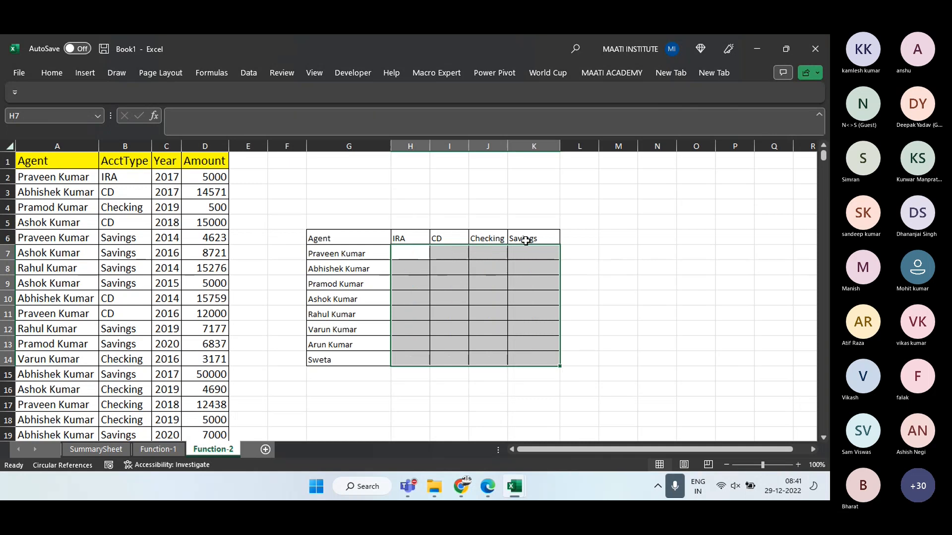
{"action": "left_click_drag", "start_coordinate": [507, 149], "coordinate": [518, 149]}
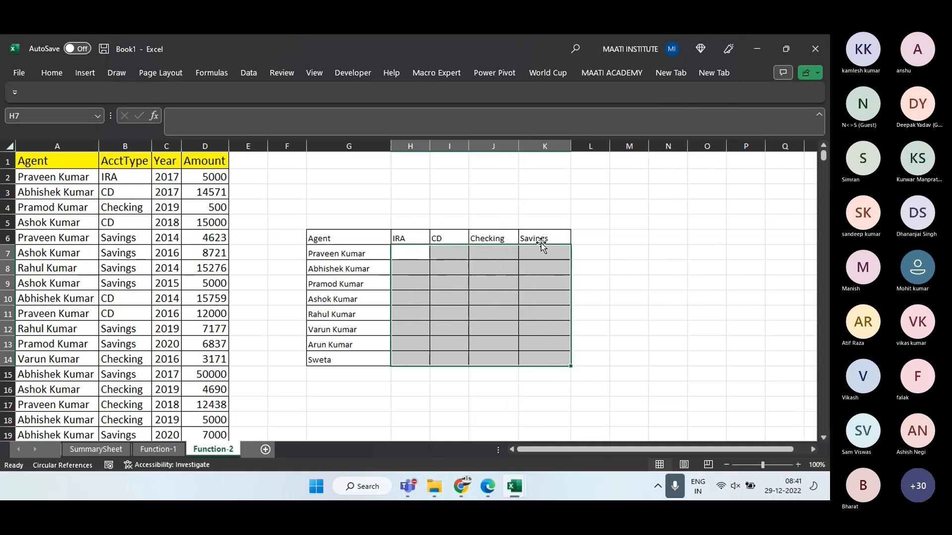
Enter the label Select Year in G2 and make it bold
{"action": "left_click", "coordinate": [338, 182]}
{"action": "type", "text": "Se"}
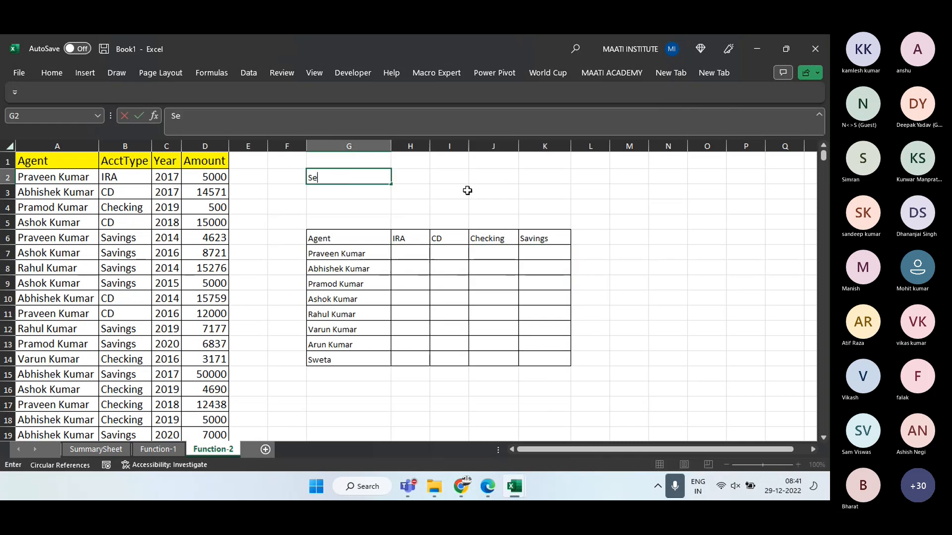
{"action": "type", "text": "lect Year"}
{"action": "key", "text": "ctrl+Return"}
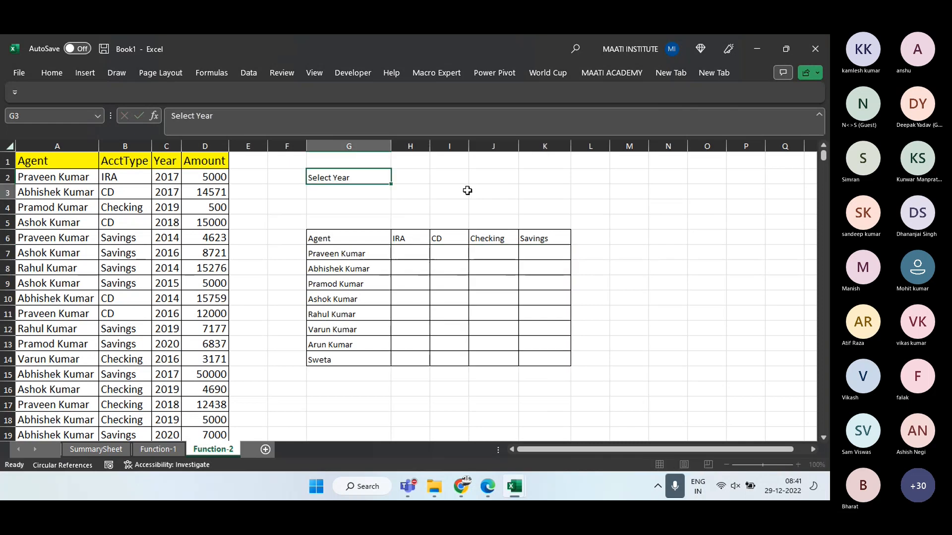
{"action": "key", "text": "ctrl+b"}
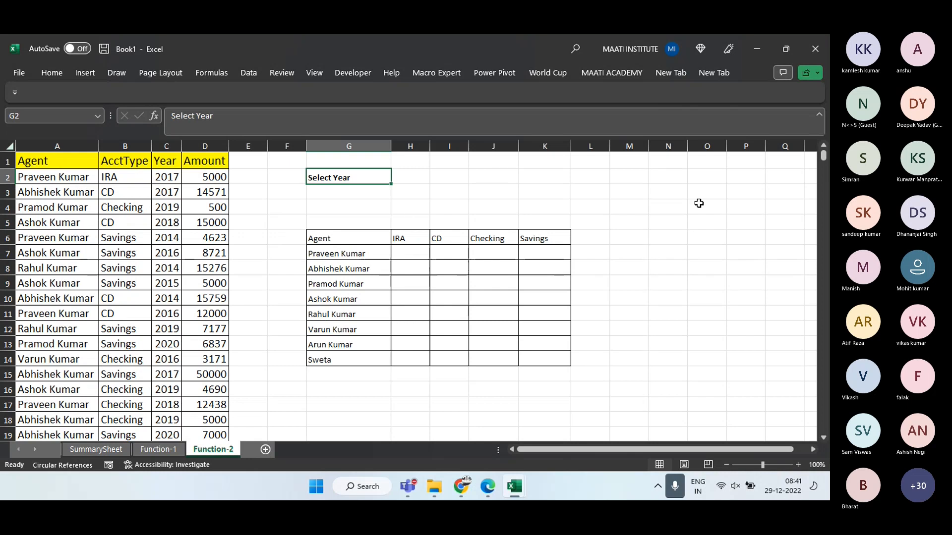
Enter =UNIQUE(C1:C725) in P1 to list the unique years with their header
{"action": "left_click", "coordinate": [761, 164]}
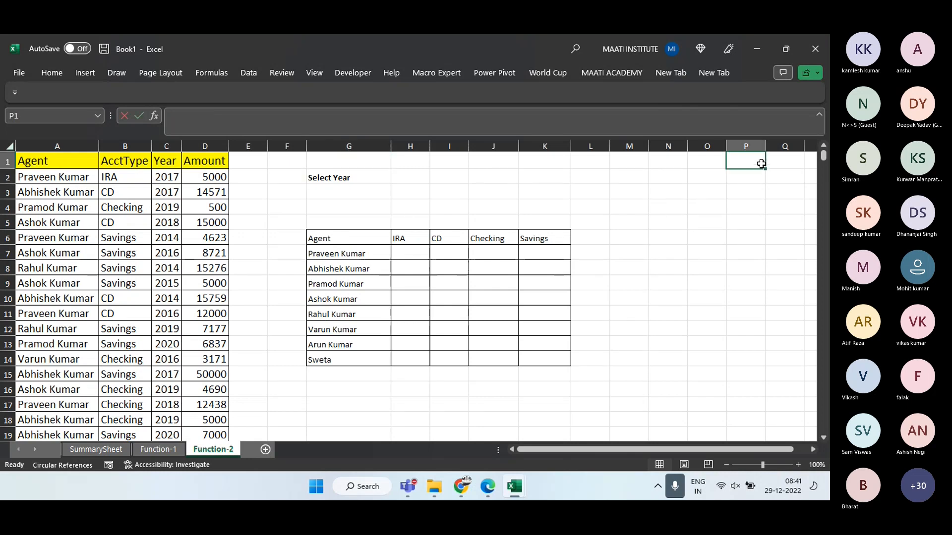
{"action": "type", "text": "=uni"}
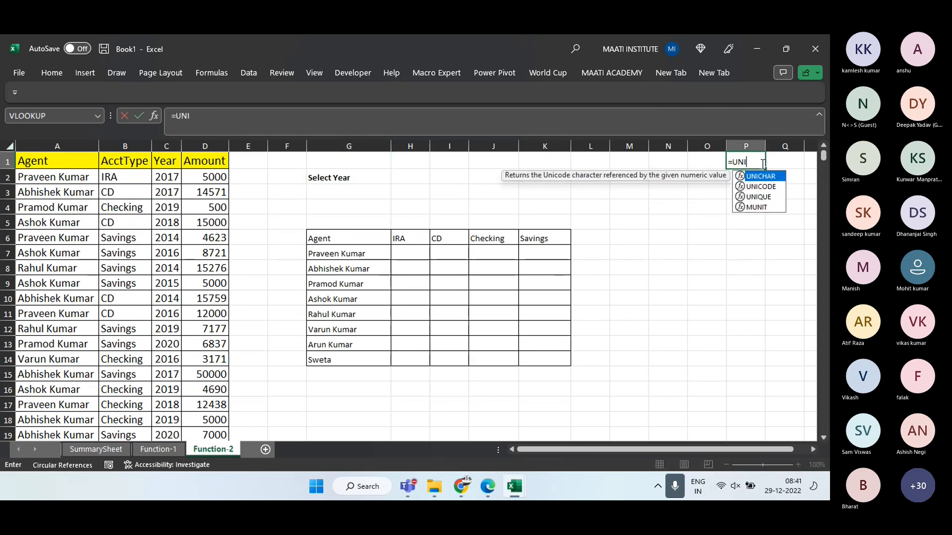
{"action": "key", "text": "Down"}
{"action": "key", "text": "Down"}
{"action": "key", "text": "Tab"}
{"action": "key", "text": "Left"}
{"action": "key", "text": "Left"}
{"action": "key", "text": "Left"}
{"action": "key", "text": "Left"}
{"action": "key", "text": "Left"}
{"action": "key", "text": "Left"}
{"action": "key", "text": "Left"}
{"action": "key", "text": "Left"}
{"action": "key", "text": "Left"}
{"action": "key", "text": "Left"}
{"action": "key", "text": "Left"}
{"action": "key", "text": "Left"}
{"action": "key", "text": "Left"}
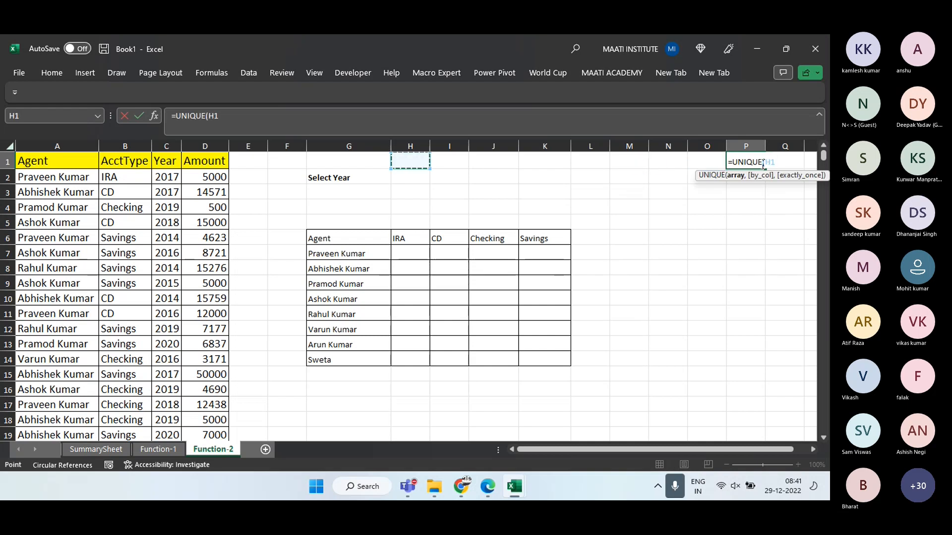
{"action": "key", "text": "ctrl+shift+Down"}
{"action": "key", "text": "Return"}
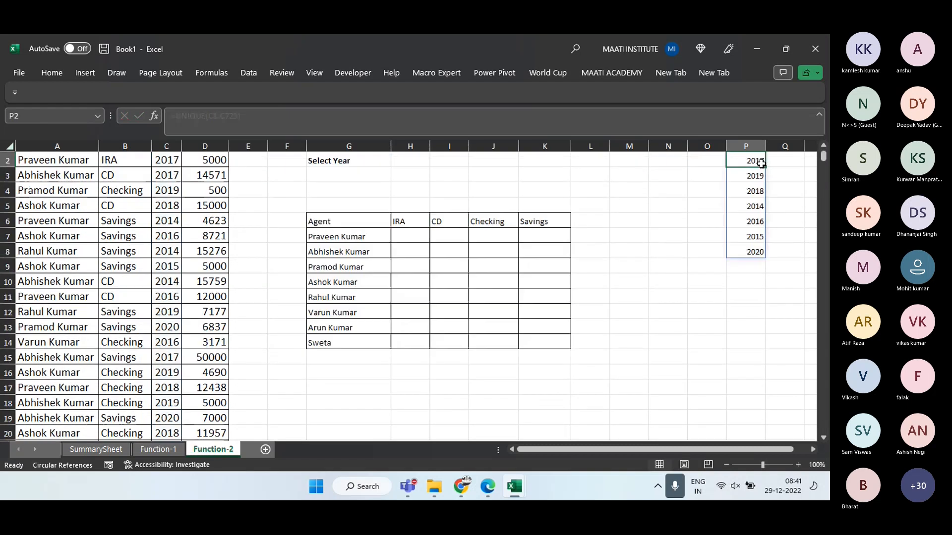
{"action": "key", "text": "Up"}
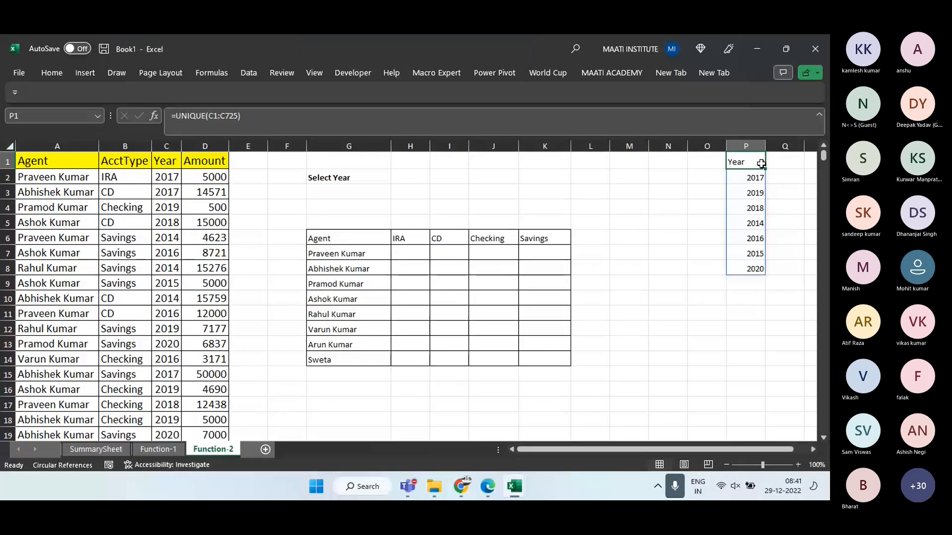
Convert the unique year list in P1:P8 from a formula to static values
{"action": "key", "text": "ctrl+shift+Down"}
{"action": "key", "text": "ctrl+c"}
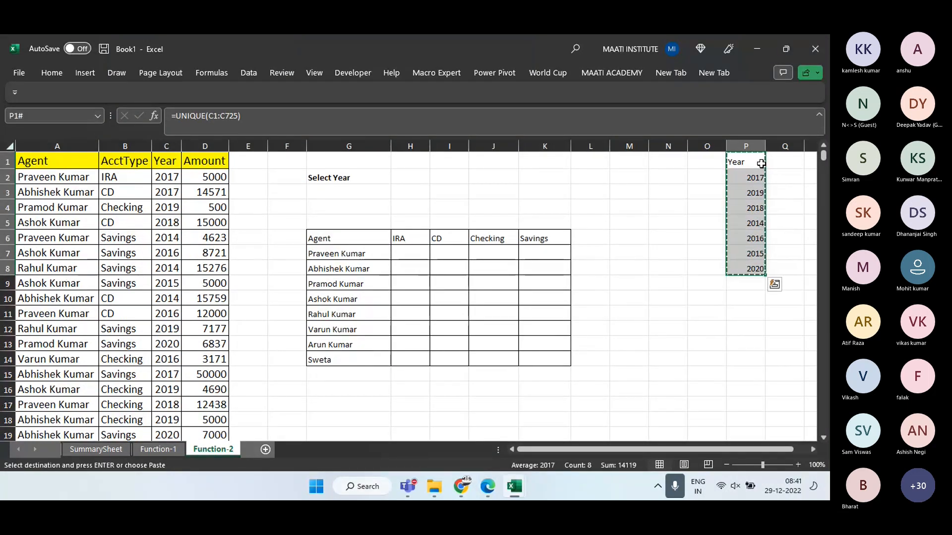
{"action": "key", "text": "ctrl+alt+v"}
{"action": "key", "text": "v"}
{"action": "key", "text": "Return"}
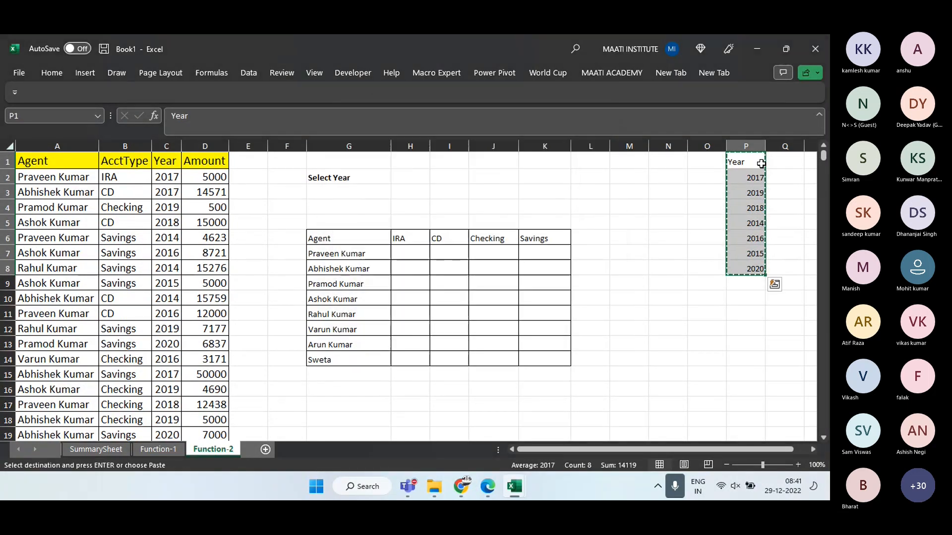
Sort the year list in column P from smallest to largest
{"action": "right_click", "coordinate": [750, 171]}
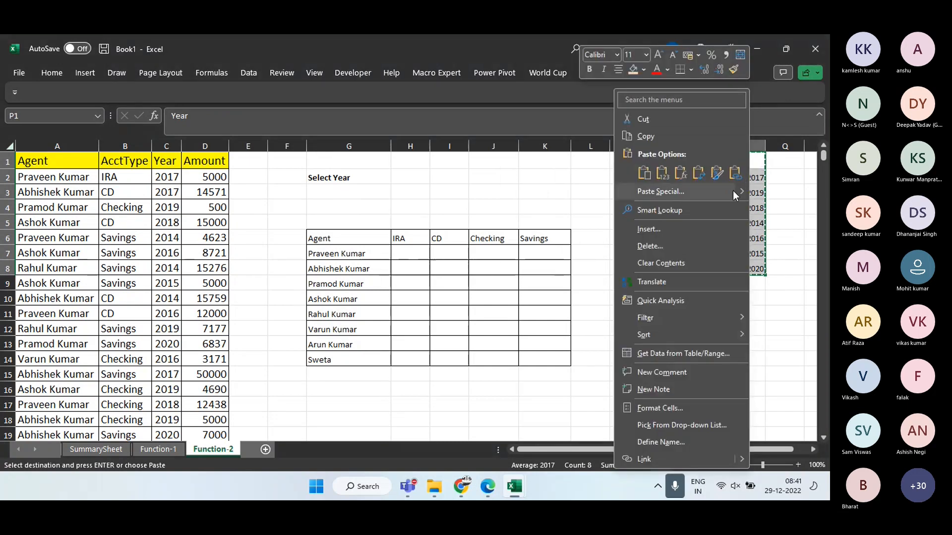
{"action": "key", "text": "Escape"}
{"action": "left_click", "coordinate": [748, 183]}
{"action": "right_click", "coordinate": [747, 179]}
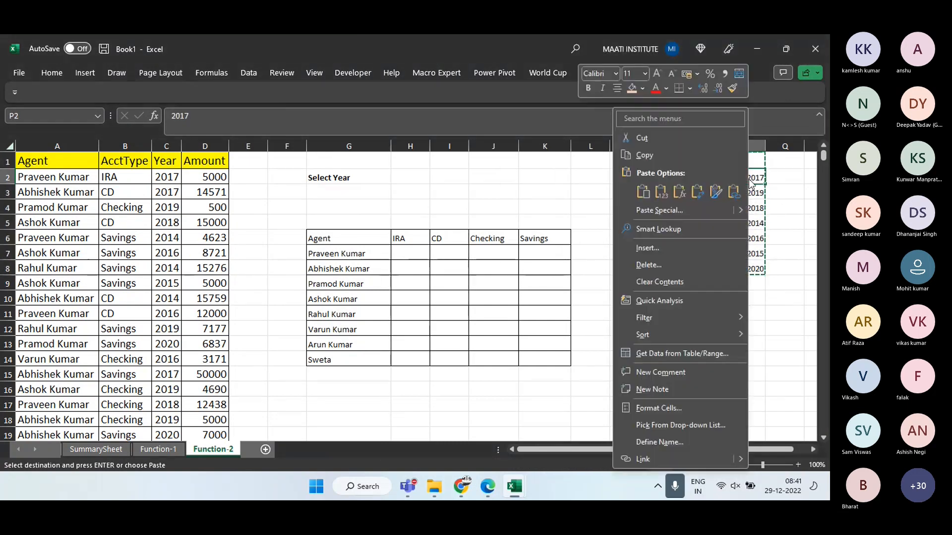
{"action": "mouse_move", "coordinate": [735, 335]}
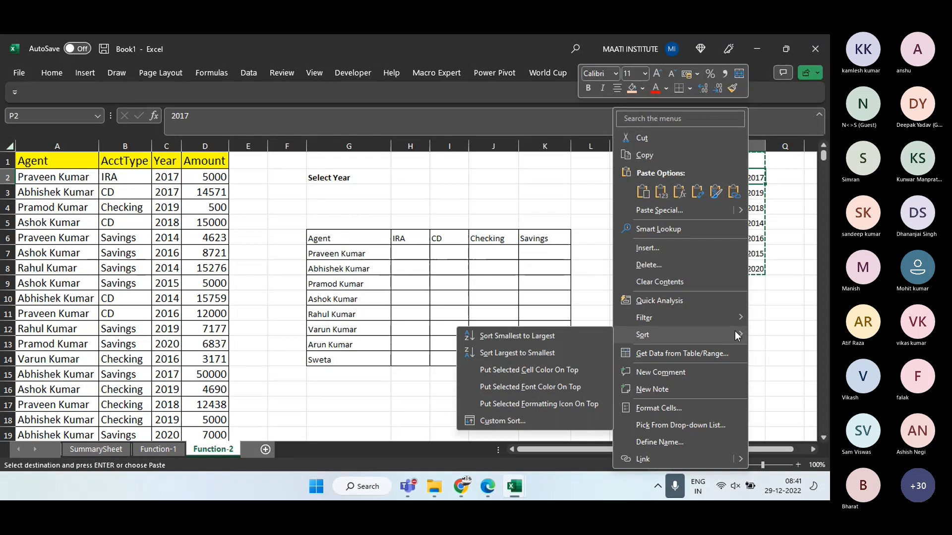
{"action": "left_click", "coordinate": [534, 336]}
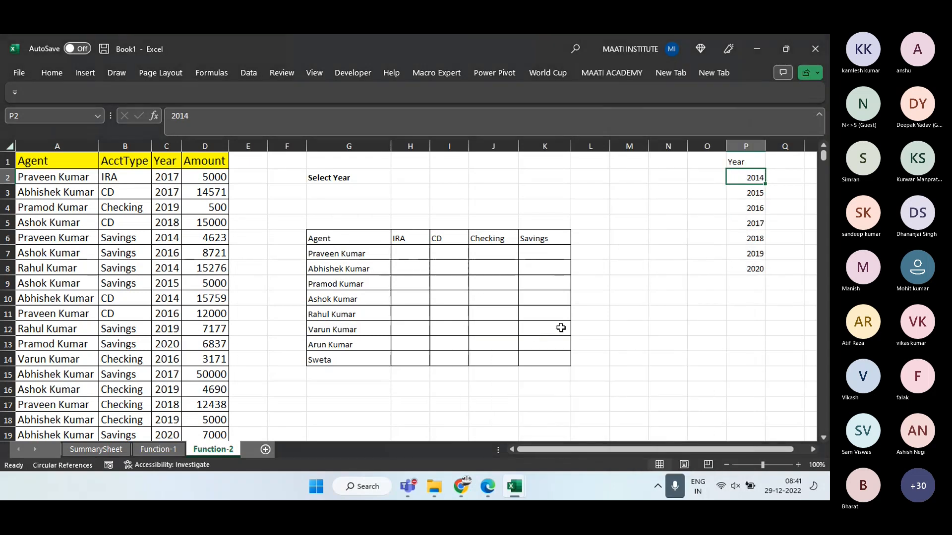
Select the sorted years in P2:P8 for cell formatting
{"action": "left_click", "coordinate": [760, 271]}
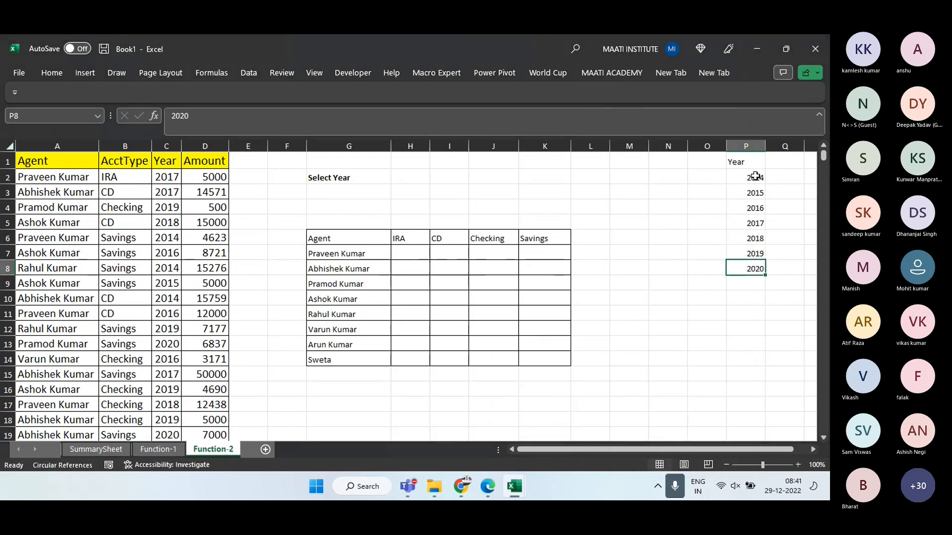
{"action": "left_click_drag", "start_coordinate": [754, 178], "coordinate": [752, 266]}
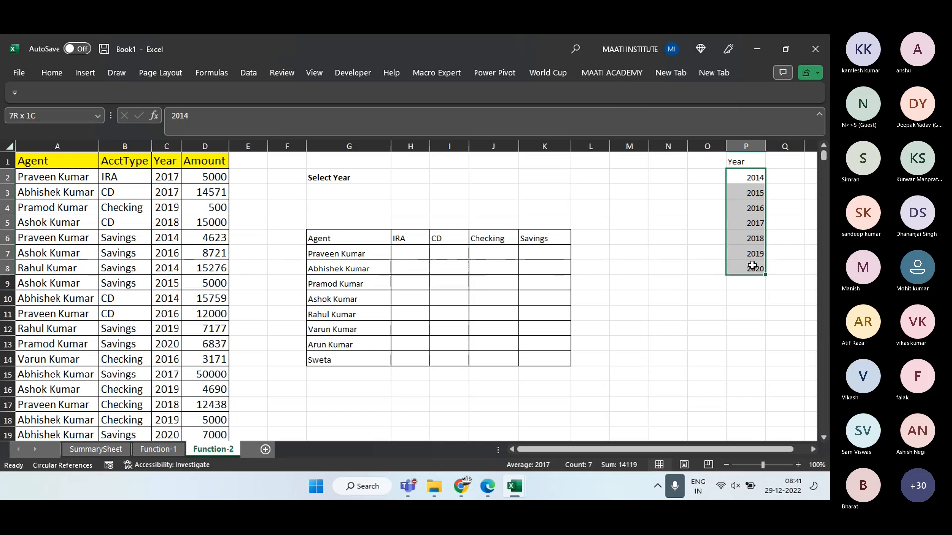
{"action": "left_click", "coordinate": [51, 73]}
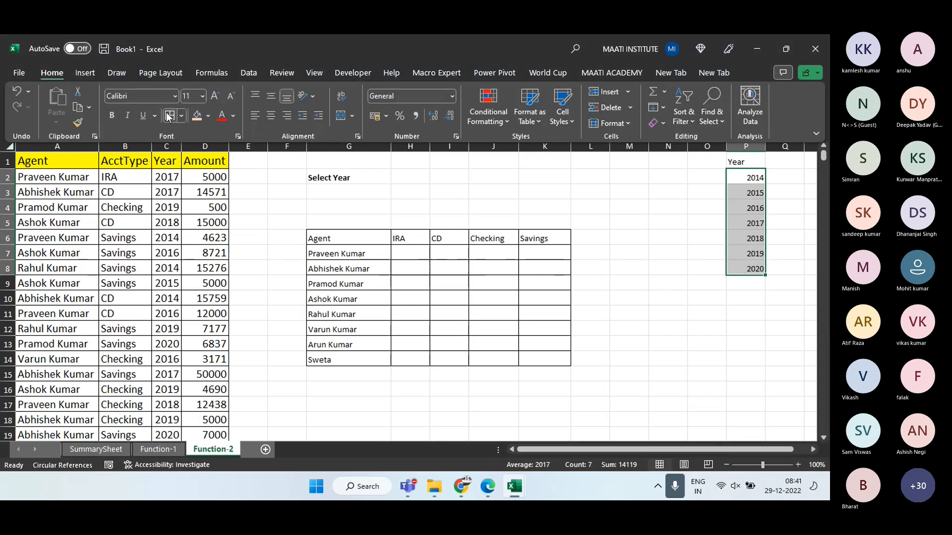
Add borders to the year list in P2:P8 and give cell H2 a list validation sourced from =$P$2:$P$8
{"action": "left_click", "coordinate": [169, 116]}
{"action": "left_click", "coordinate": [411, 176]}
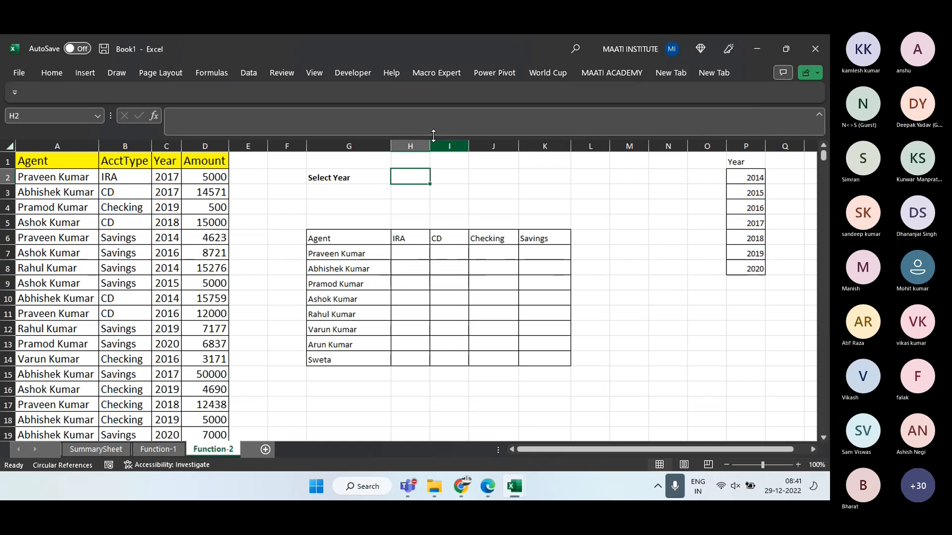
{"action": "left_click", "coordinate": [255, 73]}
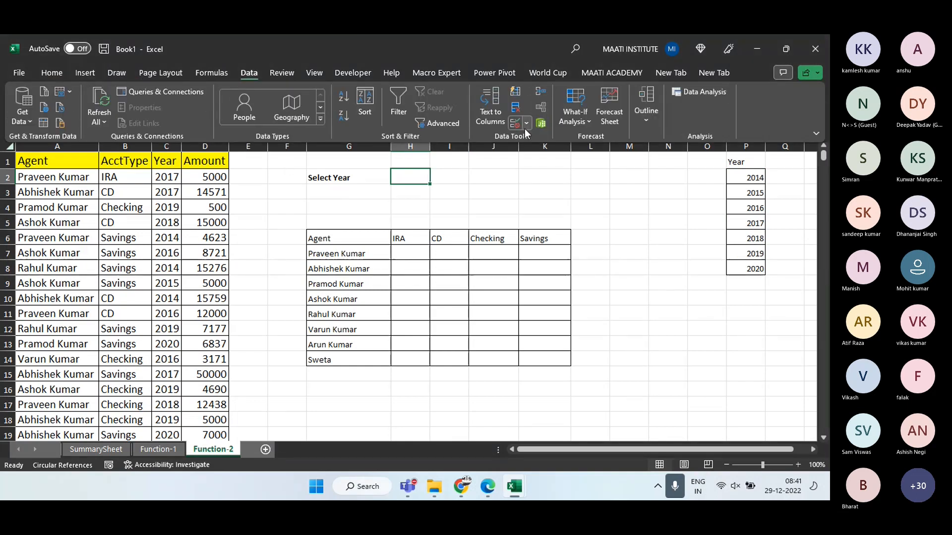
{"action": "left_click", "coordinate": [527, 122]}
{"action": "left_click", "coordinate": [528, 136]}
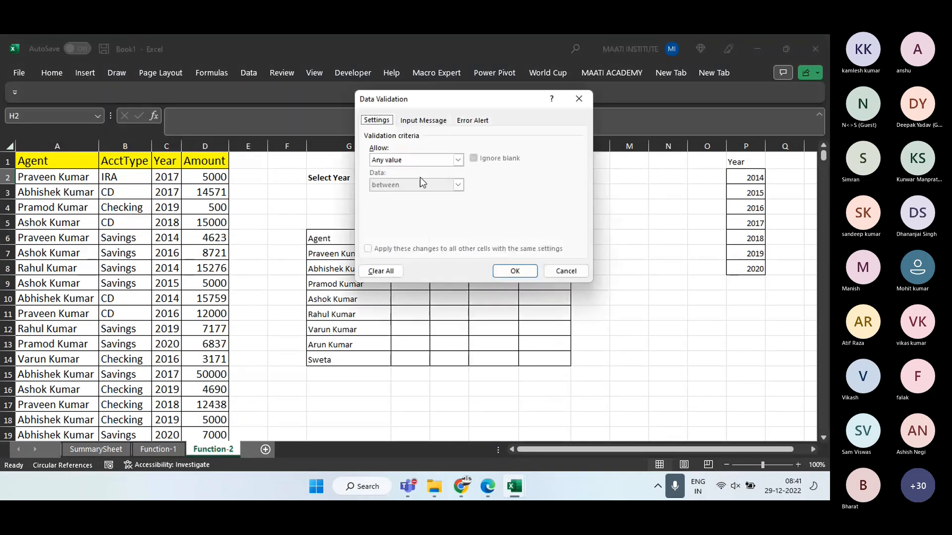
{"action": "left_click", "coordinate": [416, 160]}
{"action": "left_click", "coordinate": [390, 195]}
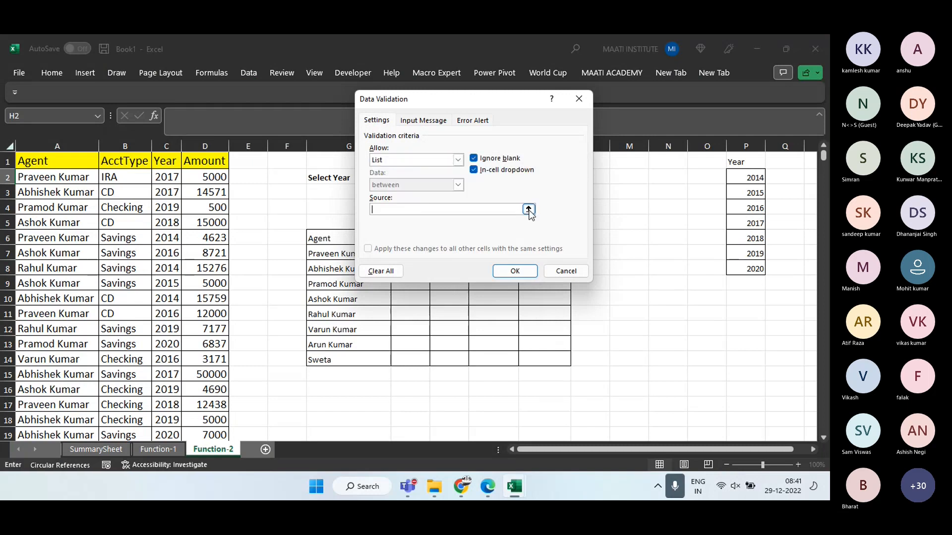
{"action": "left_click", "coordinate": [532, 207]}
{"action": "left_click_drag", "start_coordinate": [753, 178], "coordinate": [754, 269]}
{"action": "key", "text": "Return"}
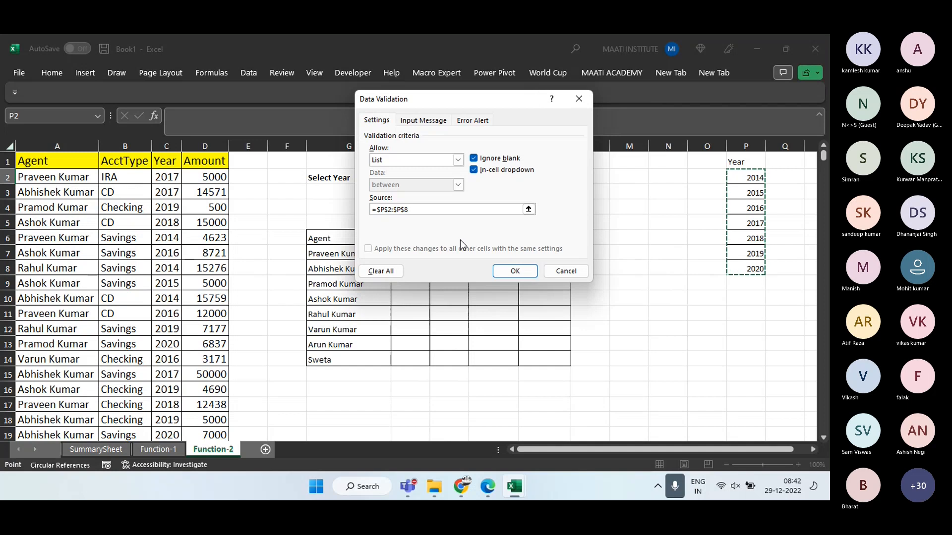
{"action": "left_click", "coordinate": [503, 269]}
Apply the Total cell style to the Select Year cells G2:H2
{"action": "left_click", "coordinate": [367, 206]}
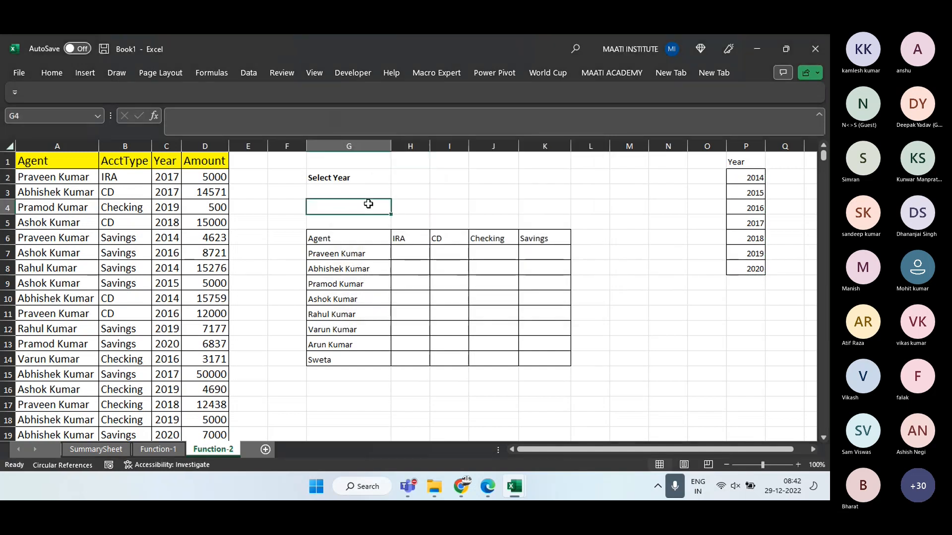
{"action": "left_click_drag", "start_coordinate": [384, 178], "coordinate": [389, 173]}
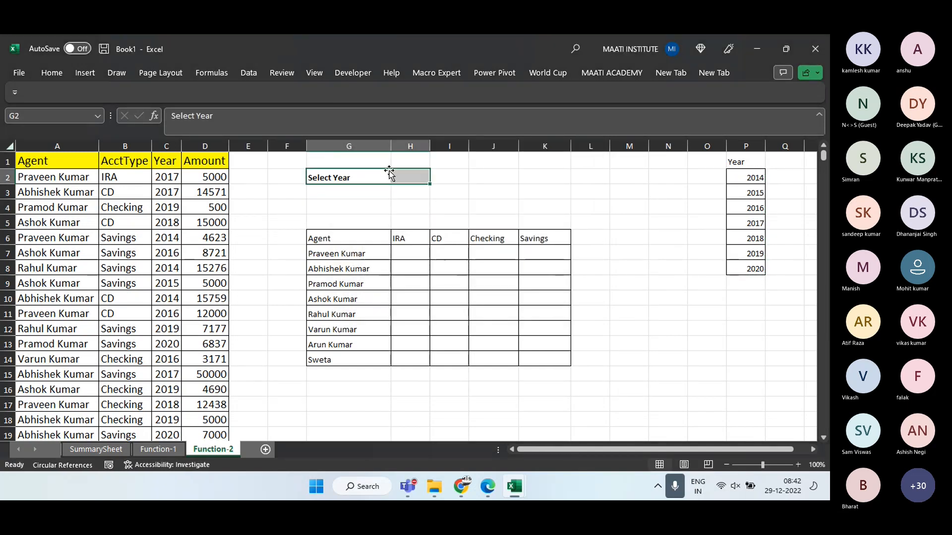
{"action": "left_click", "coordinate": [54, 72]}
{"action": "left_click", "coordinate": [558, 122]}
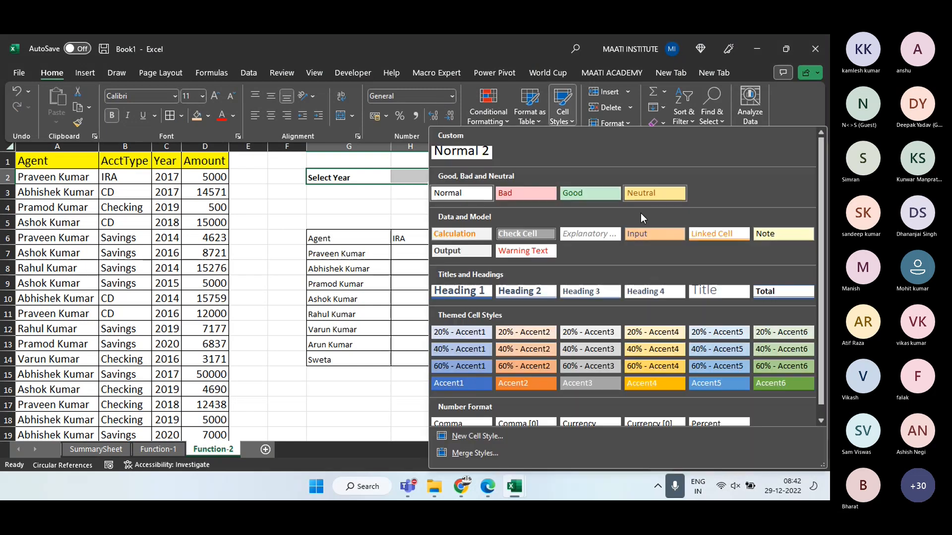
{"action": "left_click", "coordinate": [472, 198]}
{"action": "left_click", "coordinate": [472, 198]}
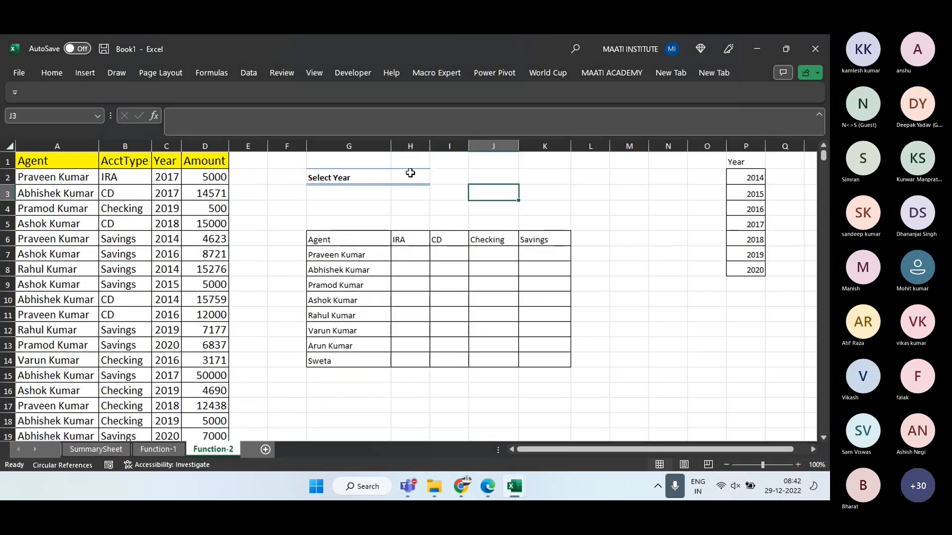
Choose 2014 from the year drop-down list in cell H2
{"action": "left_click", "coordinate": [410, 175]}
{"action": "left_click", "coordinate": [436, 178]}
{"action": "left_click", "coordinate": [414, 189]}
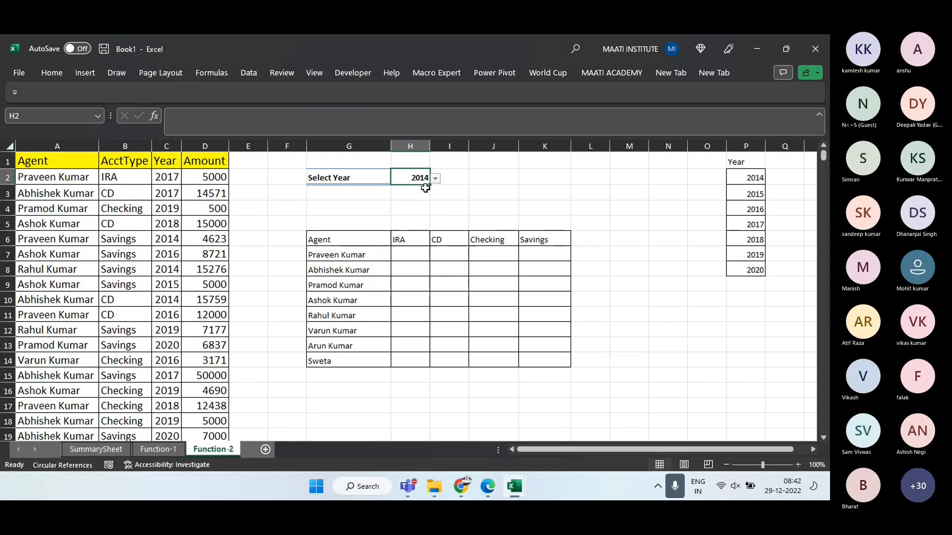
{"action": "left_click", "coordinate": [436, 178]}
{"action": "left_click", "coordinate": [385, 178]}
{"action": "left_click", "coordinate": [384, 179]}
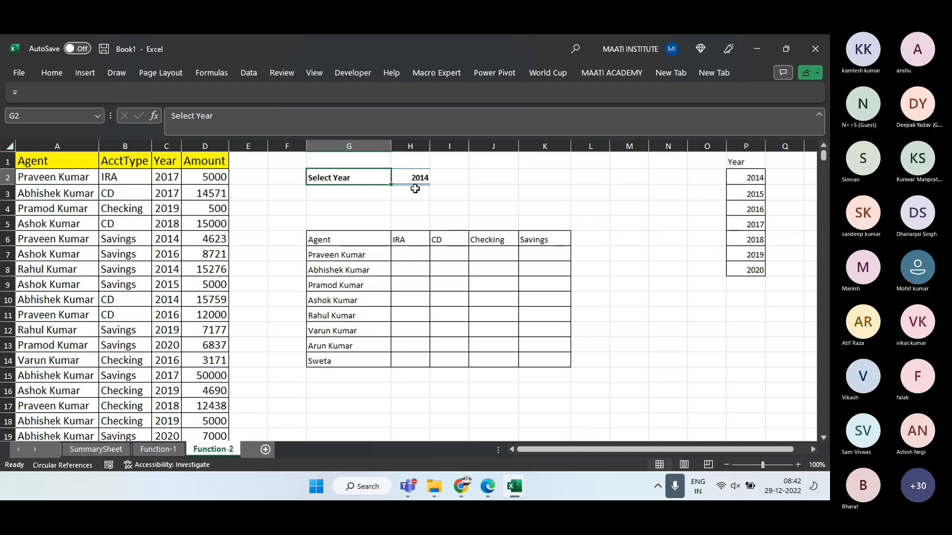
{"action": "left_click", "coordinate": [497, 197]}
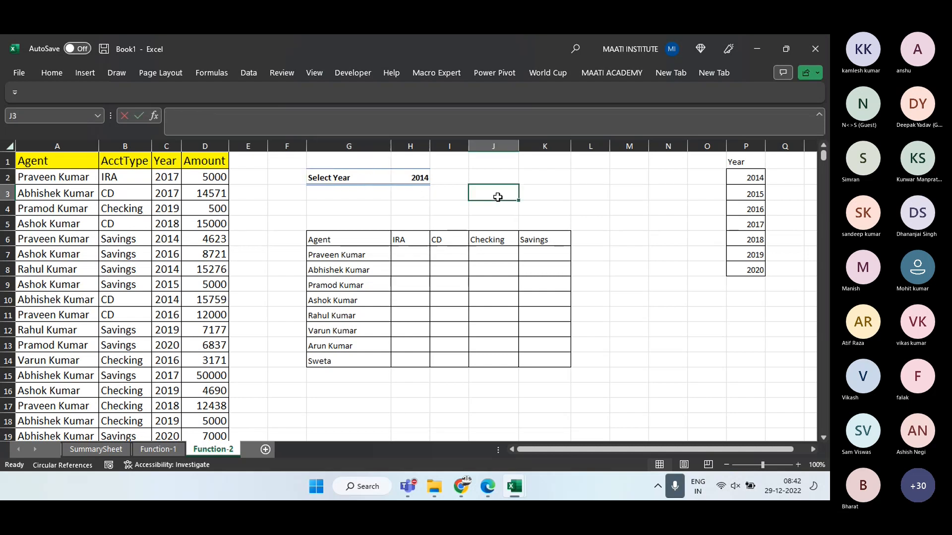
{"action": "type", "text": "=sumif"}
{"action": "key", "text": "Tab"}
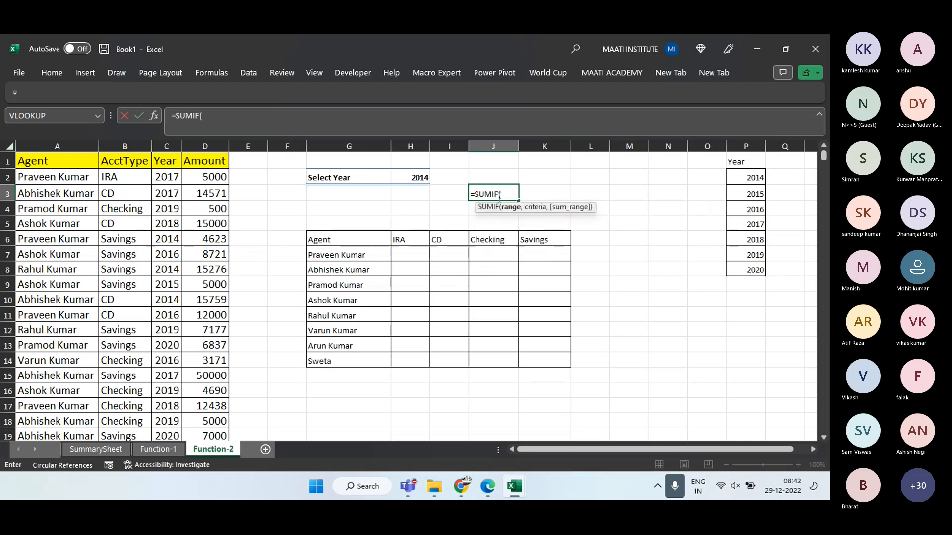
{"action": "type", "text": ",,"}
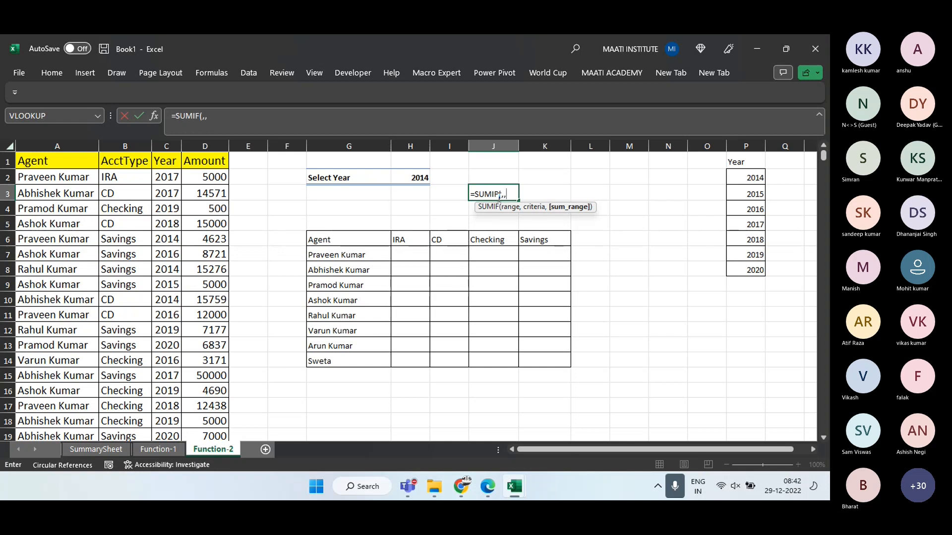
{"action": "key", "text": "BackSpace"}
{"action": "key", "text": "BackSpace"}
{"action": "key", "text": "BackSpace"}
{"action": "key", "text": "BackSpace"}
{"action": "key", "text": "BackSpace"}
{"action": "key", "text": "BackSpace"}
{"action": "key", "text": "BackSpace"}
{"action": "key", "text": "BackSpace"}
{"action": "key", "text": "BackSpace"}
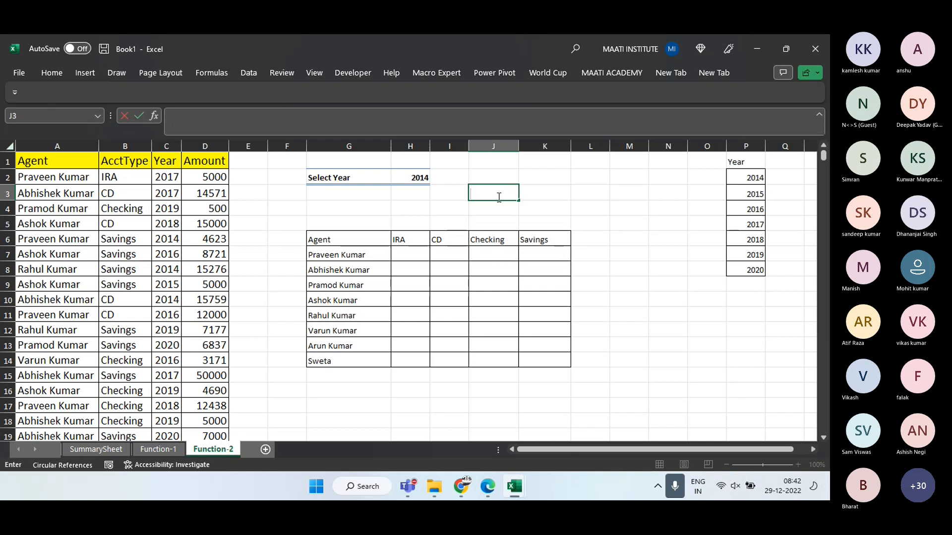
{"action": "key", "text": "Return"}
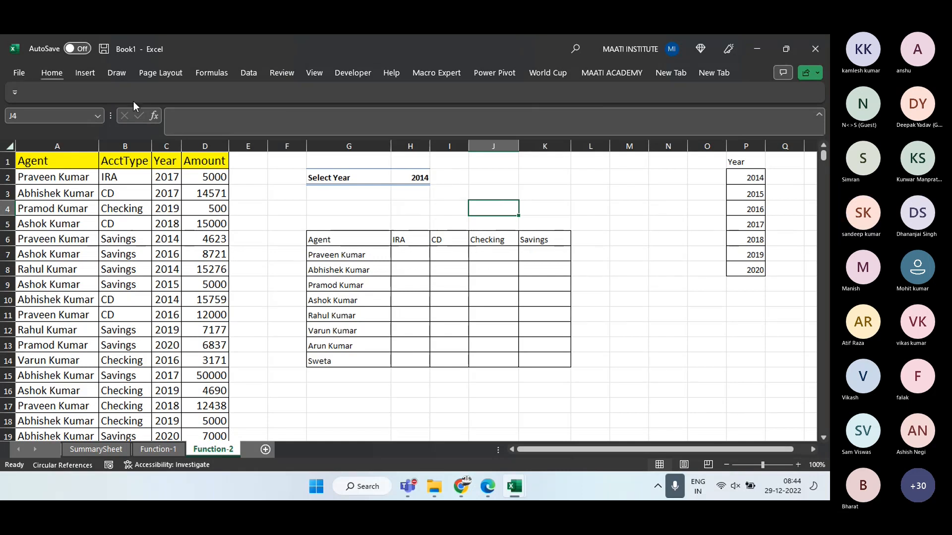
Start a MAXIFS formula in cell H7, the IRA column entry for the first agent
{"action": "left_click", "coordinate": [409, 255]}
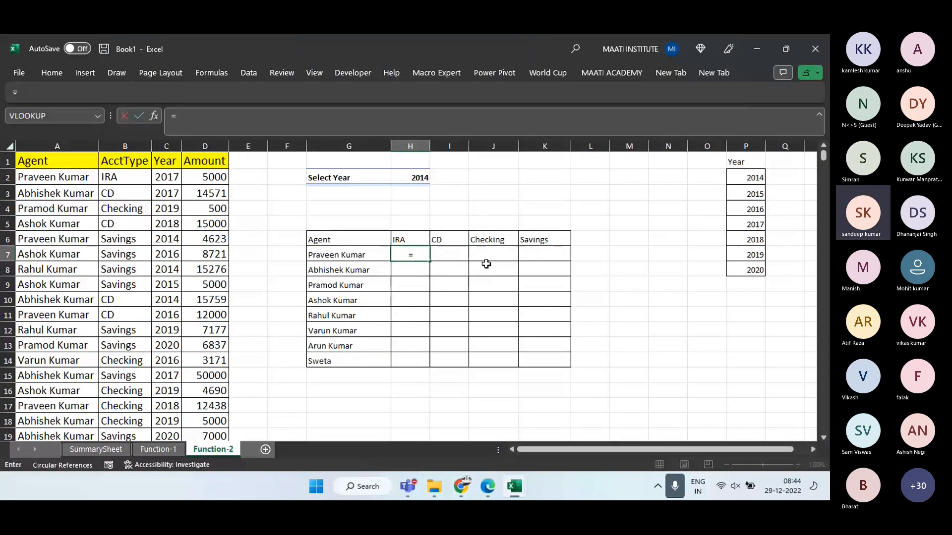
{"action": "type", "text": "=SUMI"}
{"action": "key", "text": "Escape"}
{"action": "key", "text": "Escape"}
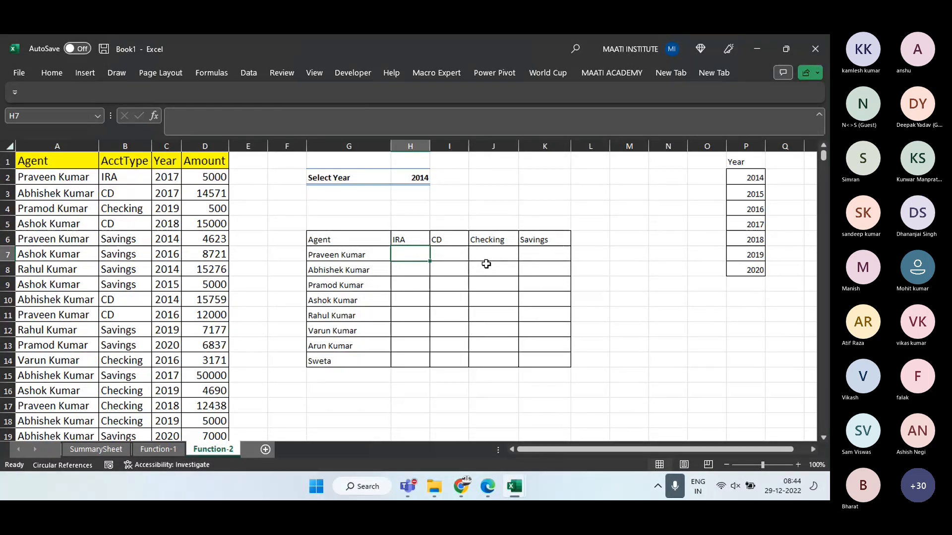
{"action": "type", "text": "="}
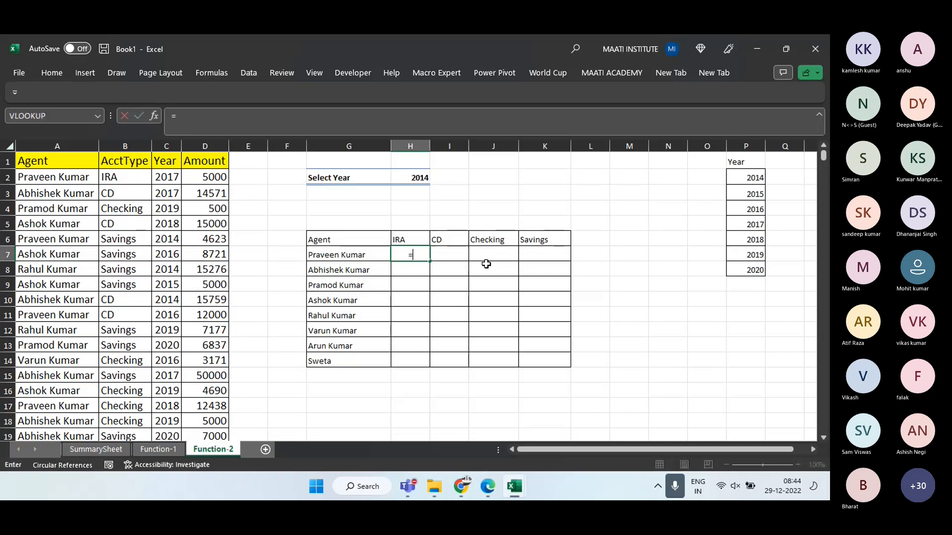
{"action": "type", "text": "Maxifs"}
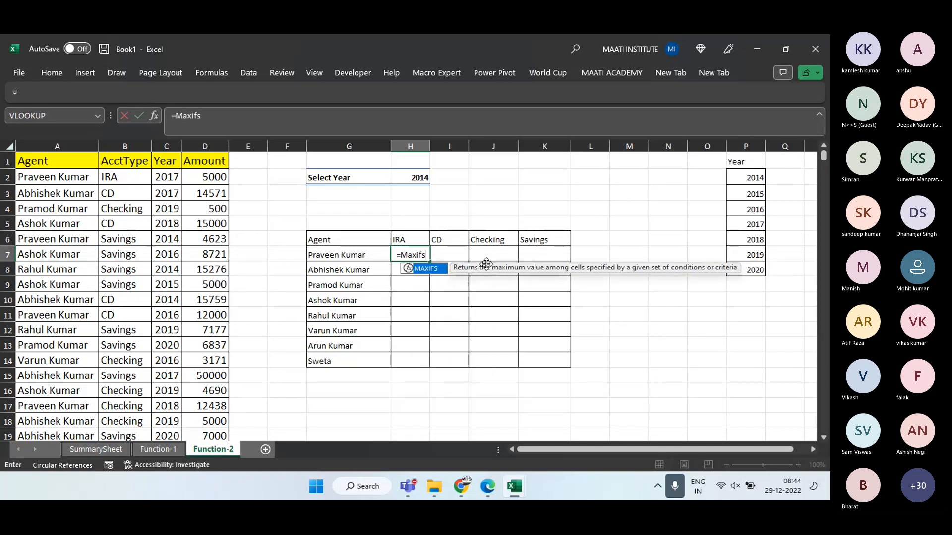
{"action": "type", "text": "("}
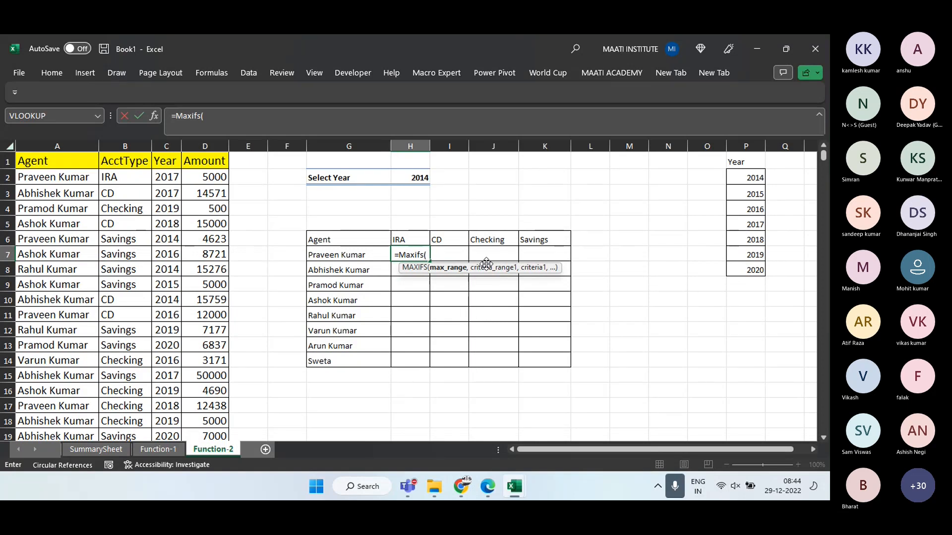
Set the formula's maximum range to the Amount data as the absolute reference $D$2:$D$725
{"action": "key", "text": "Left"}
{"action": "key", "text": "Left"}
{"action": "key", "text": "Left"}
{"action": "key", "text": "Left"}
{"action": "key", "text": "Up"}
{"action": "key", "text": "Up"}
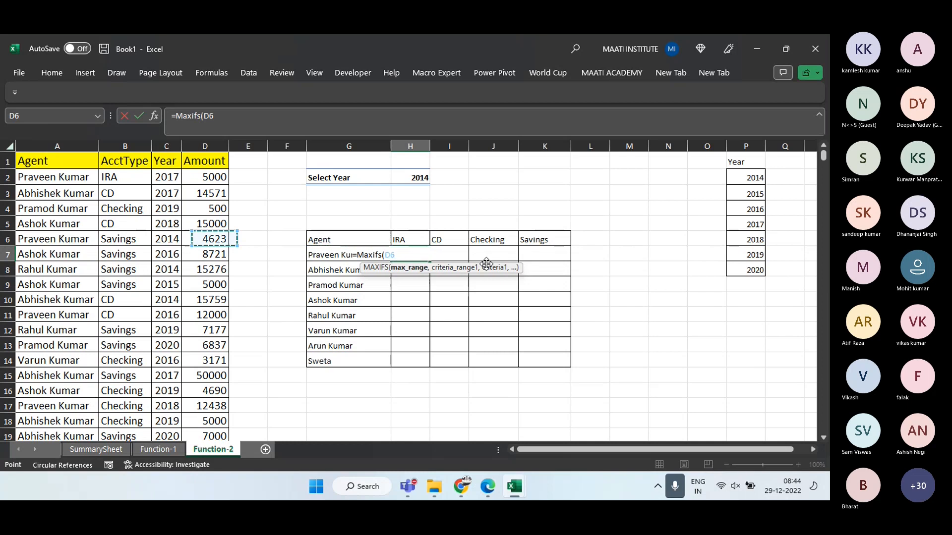
{"action": "key", "text": "Up"}
{"action": "key", "text": "Up"}
{"action": "key", "text": "Up"}
{"action": "key", "text": "ctrl+shift+Down"}
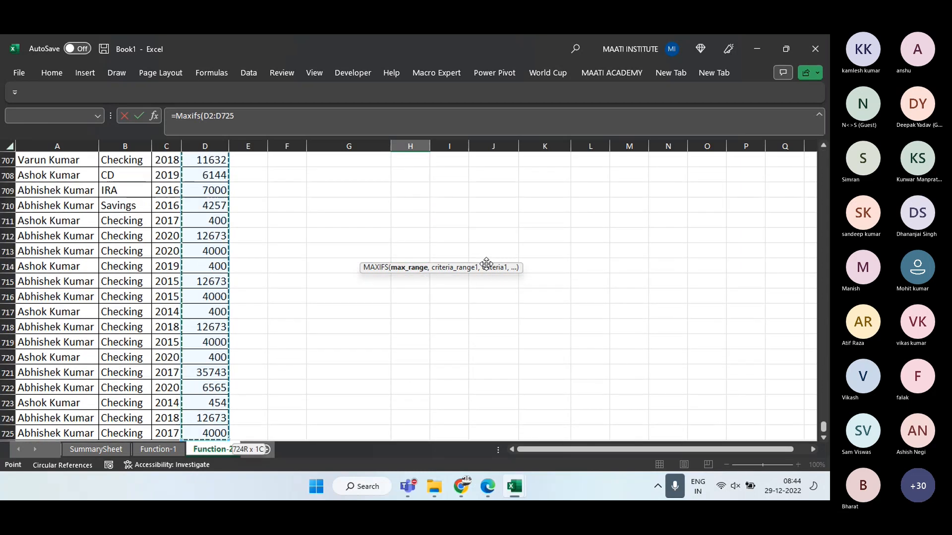
{"action": "key", "text": "F4"}
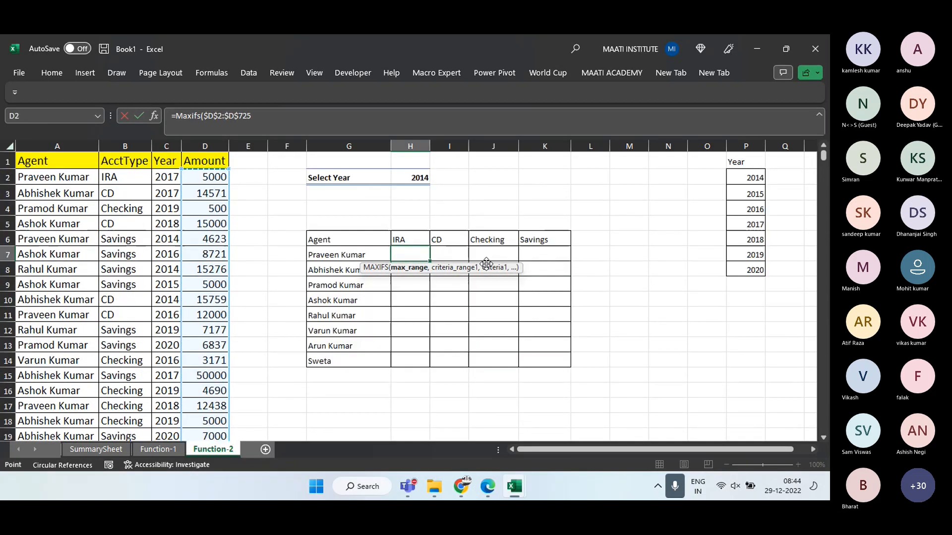
{"action": "type", "text": ","}
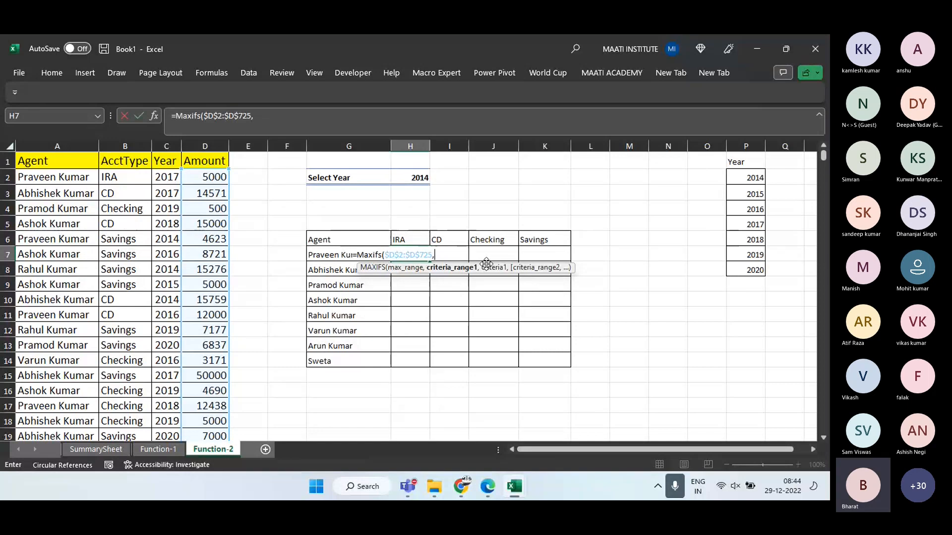
Set the formula's first criteria range to the Agent data as the absolute reference $A$2:$A$725
{"action": "key", "text": "Left"}
{"action": "key", "text": "Left"}
{"action": "key", "text": "Left"}
{"action": "key", "text": "Left"}
{"action": "key", "text": "Left"}
{"action": "key", "text": "Left"}
{"action": "key", "text": "Left"}
{"action": "key", "text": "Up"}
{"action": "key", "text": "Up"}
{"action": "key", "text": "Up"}
{"action": "key", "text": "Up"}
{"action": "key", "text": "Up"}
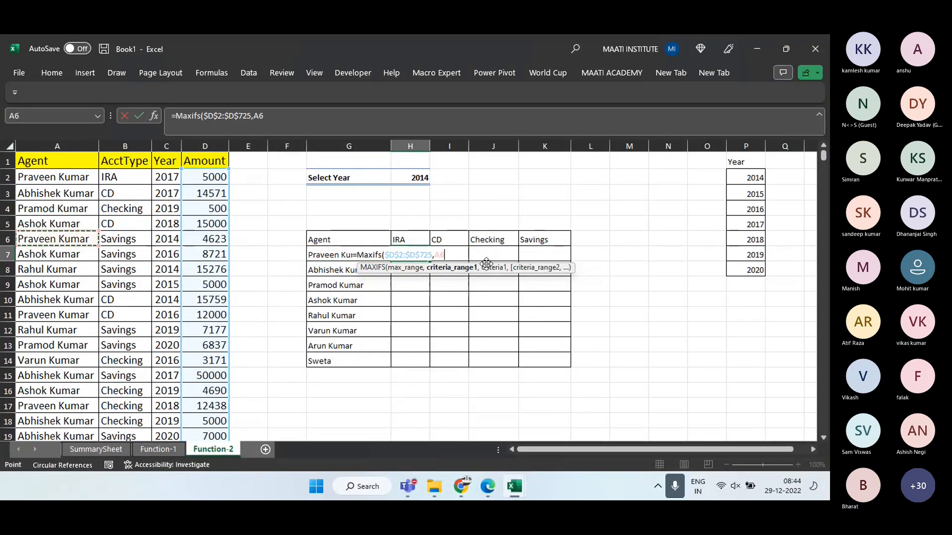
{"action": "key", "text": "ctrl+shift+Down"}
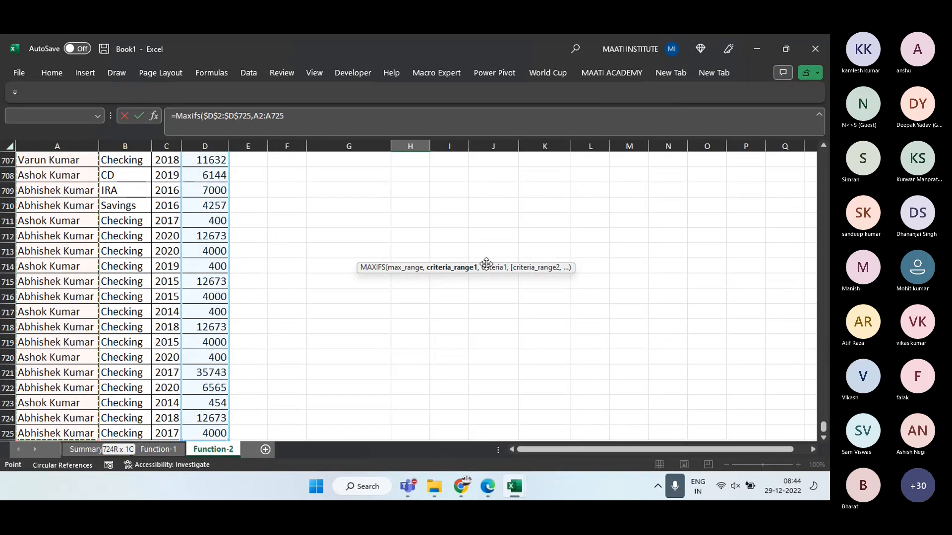
{"action": "key", "text": "F4"}
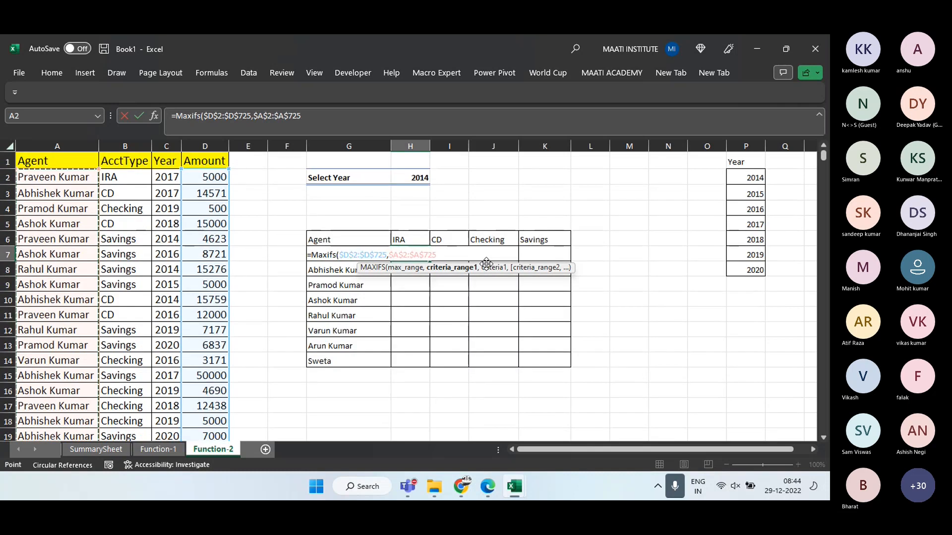
{"action": "type", "text": ","}
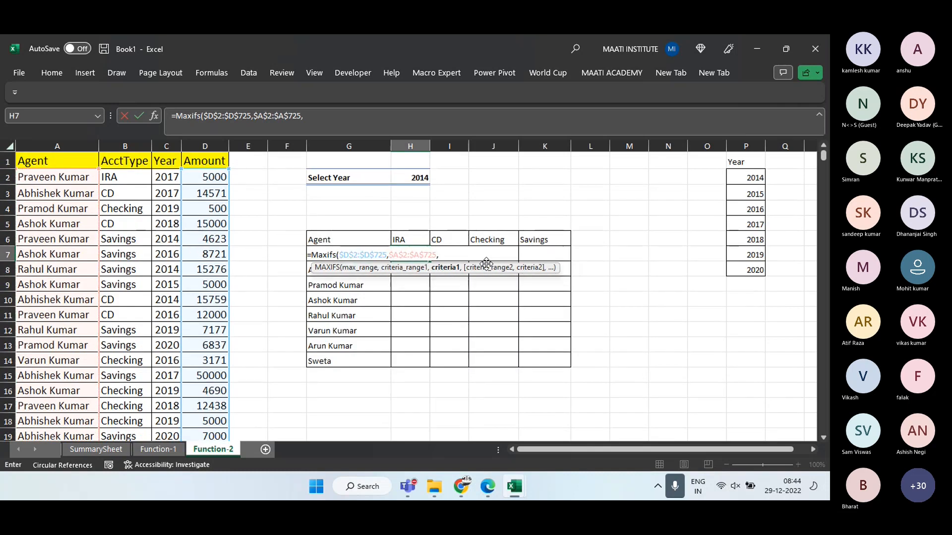
Use the agent name cell as the first criterion with only its column locked, $G7
{"action": "key", "text": "Left"}
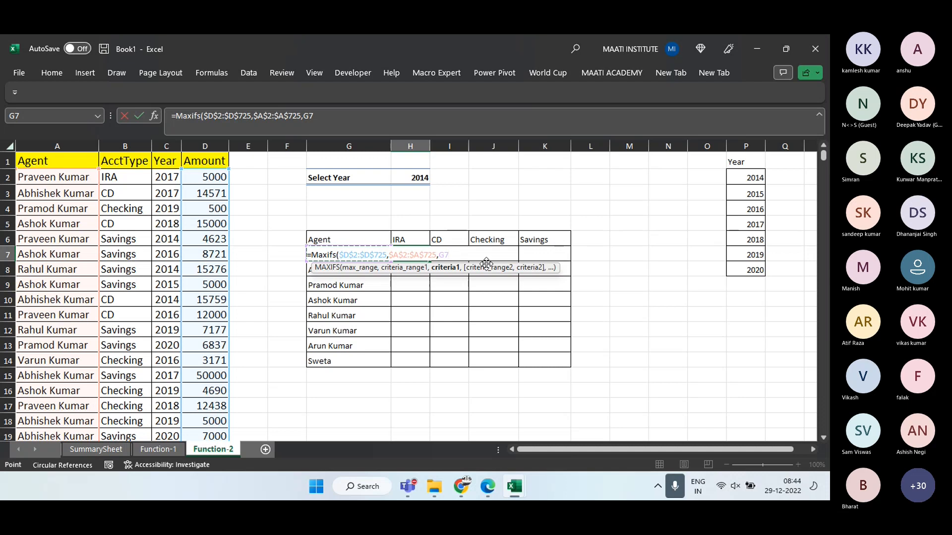
{"action": "key", "text": "F4"}
{"action": "key", "text": "F4"}
{"action": "key", "text": "F4"}
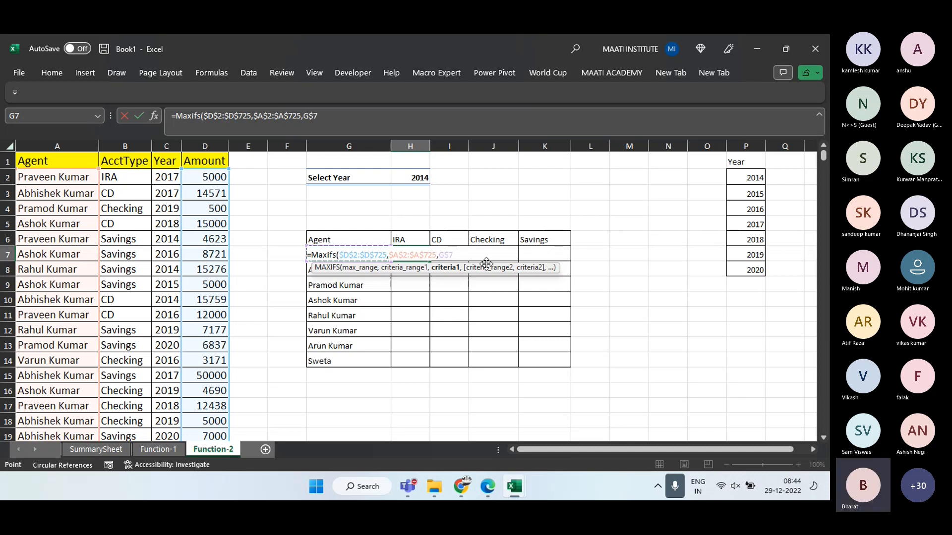
{"action": "type", "text": ","}
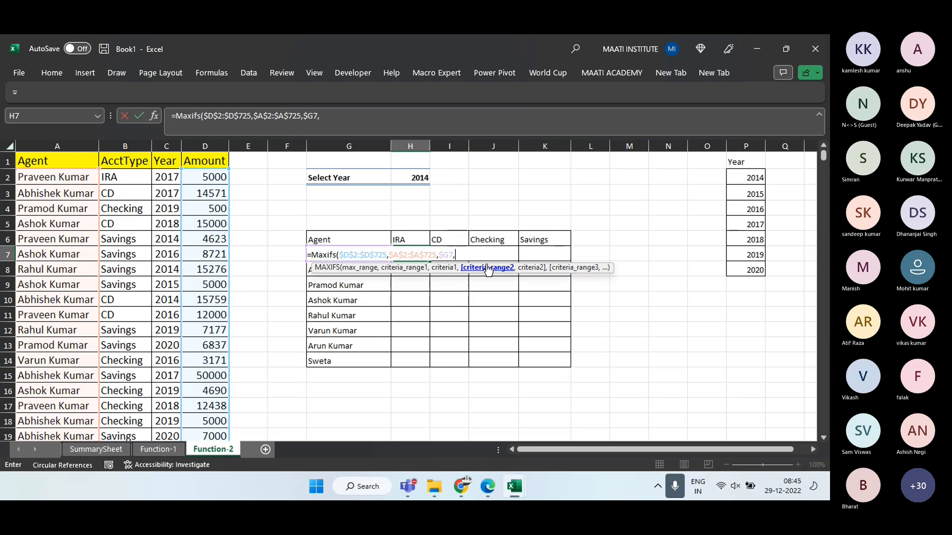
Set the formula's second criteria range to the AcctType data as the absolute reference $B$2:$B$725
{"action": "key", "text": "Left"}
{"action": "key", "text": "Left"}
{"action": "key", "text": "Left"}
{"action": "key", "text": "Left"}
{"action": "key", "text": "Left"}
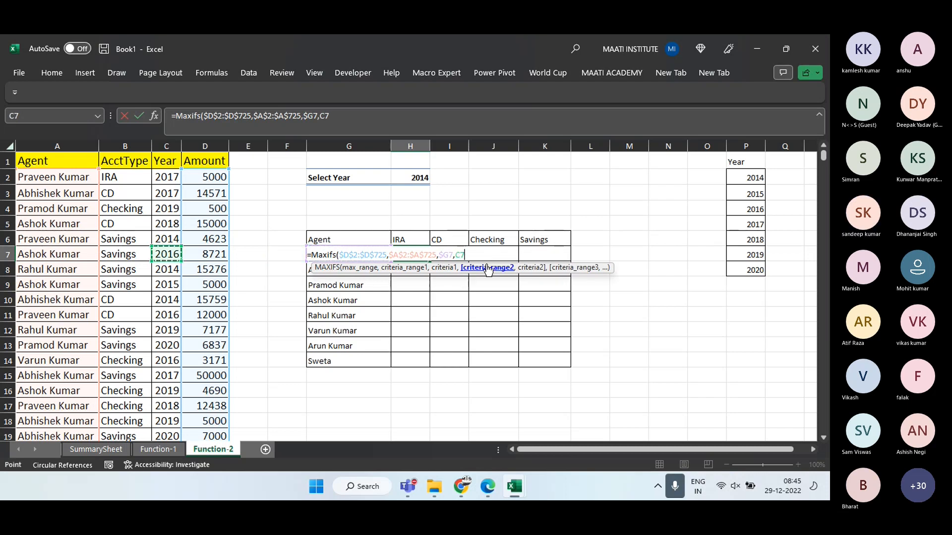
{"action": "key", "text": "Up"}
{"action": "key", "text": "Up"}
{"action": "key", "text": "Up"}
{"action": "key", "text": "Up"}
{"action": "key", "text": "Up"}
{"action": "key", "text": "Up"}
{"action": "key", "text": "Left"}
{"action": "key", "text": "Down"}
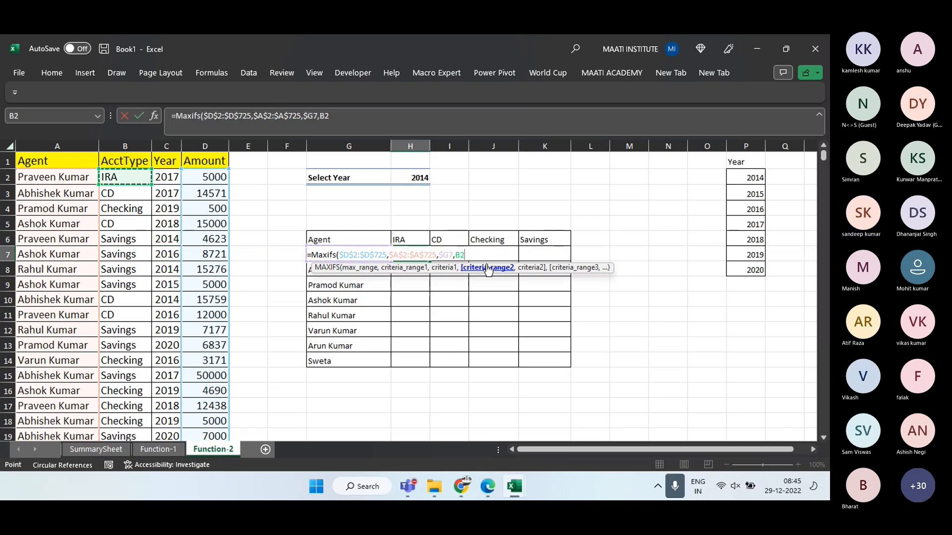
{"action": "key", "text": "ctrl+shift+Down"}
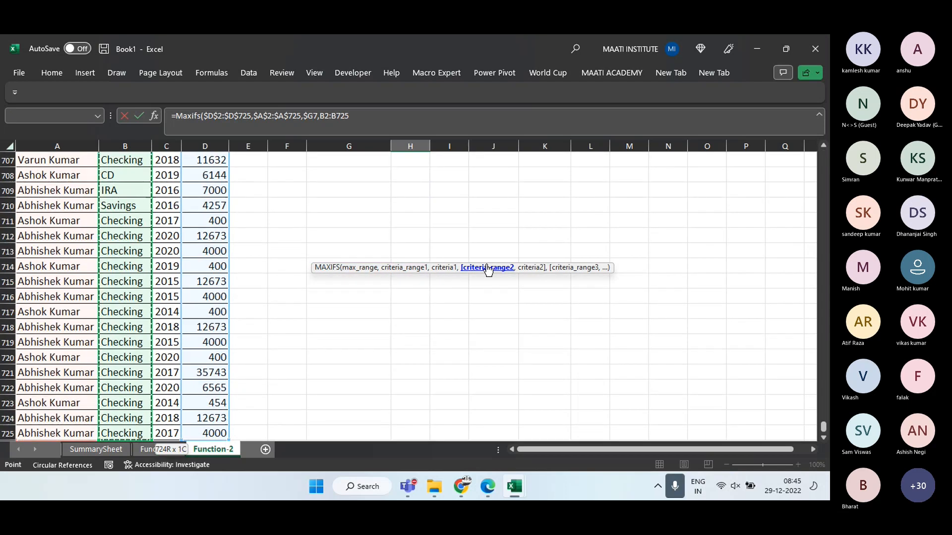
{"action": "key", "text": "F4"}
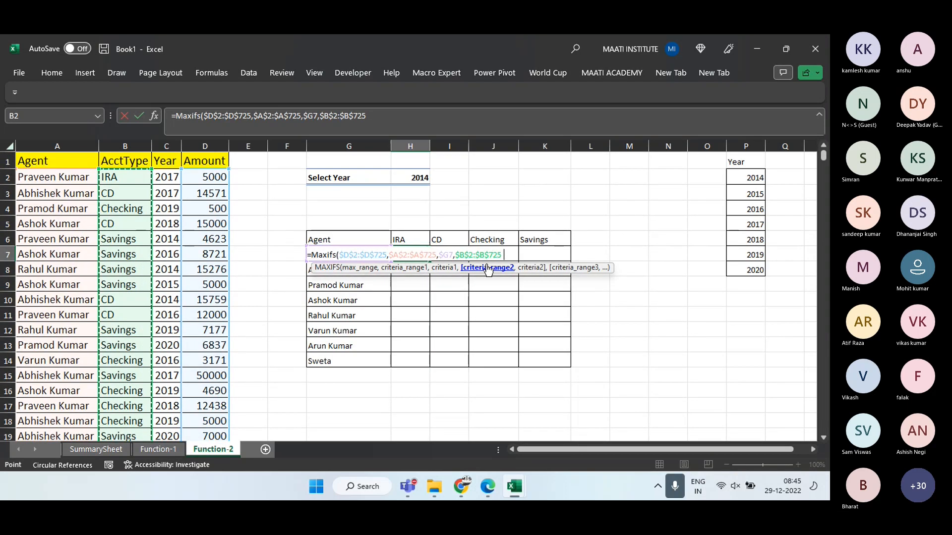
Use the IRA header cell as the second criterion with only its column locked, $H6
{"action": "type", "text": ","}
{"action": "key", "text": "Up"}
{"action": "key", "text": "Right"}
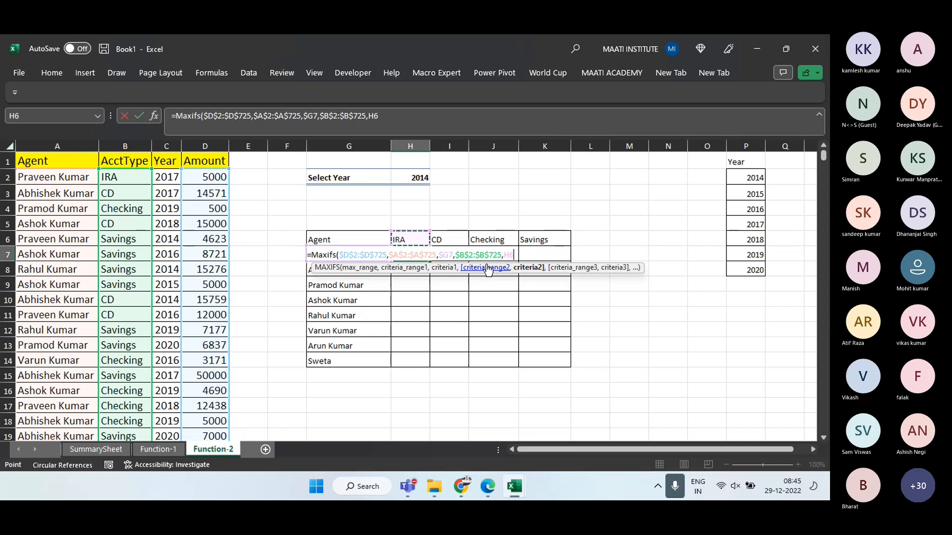
{"action": "key", "text": "F4"}
{"action": "key", "text": "F4"}
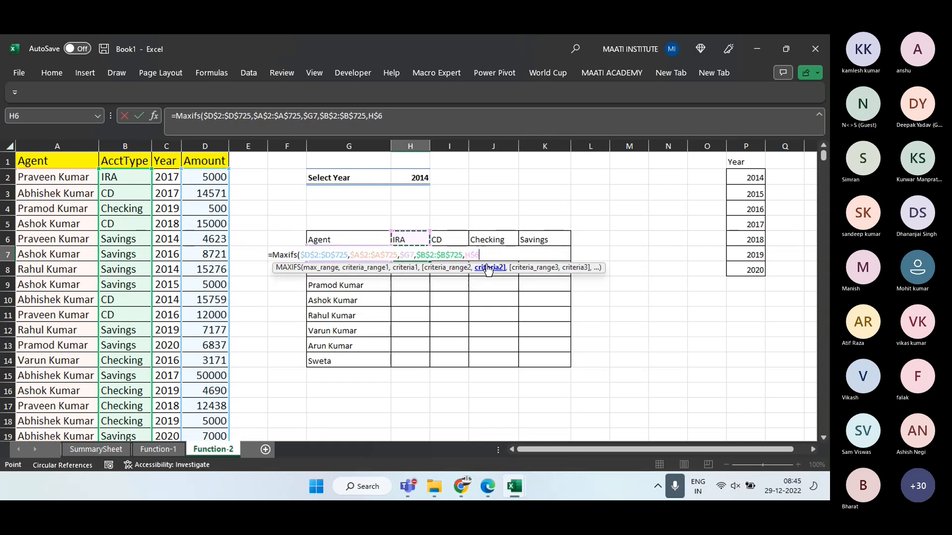
{"action": "key", "text": "F4"}
{"action": "key", "text": "F4"}
{"action": "key", "text": "F4"}
{"action": "key", "text": "F4"}
{"action": "key", "text": "F4"}
{"action": "type", "text": ","}
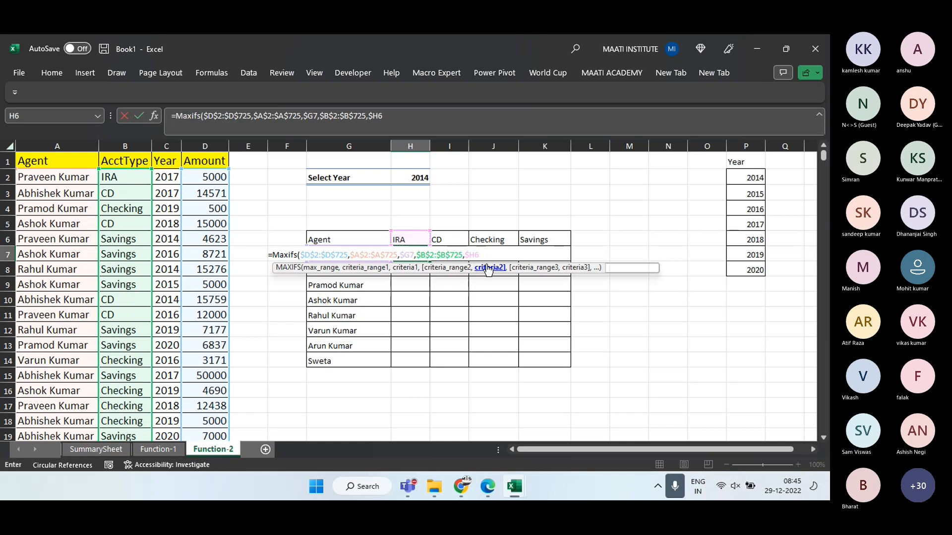
Set the formula's third criteria range to the Year data as the absolute reference $C$2:$C$725
{"action": "key", "text": "Left"}
{"action": "key", "text": "Left"}
{"action": "key", "text": "Left"}
{"action": "key", "text": "Left"}
{"action": "key", "text": "Left"}
{"action": "key", "text": "Left"}
{"action": "key", "text": "Up"}
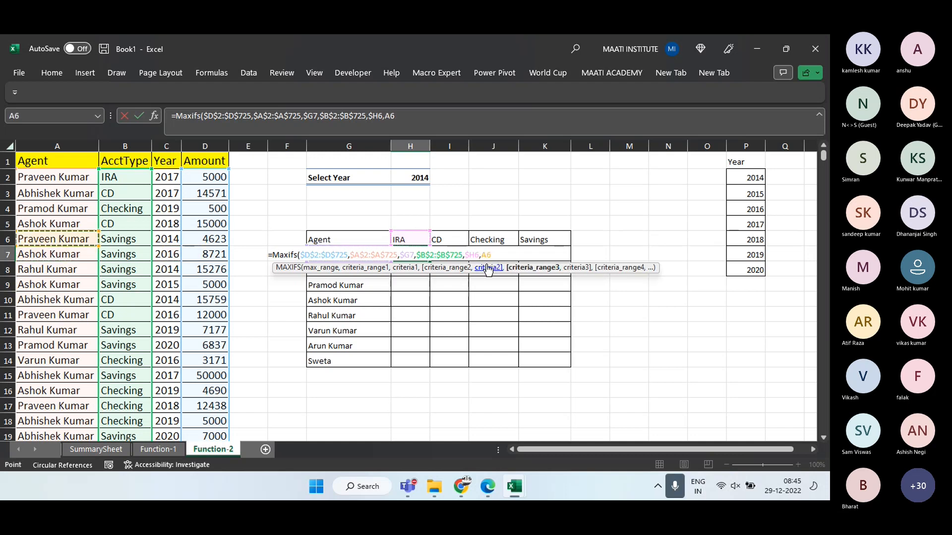
{"action": "key", "text": "ctrl+Up"}
{"action": "key", "text": "Right"}
{"action": "key", "text": "Right"}
{"action": "key", "text": "Down"}
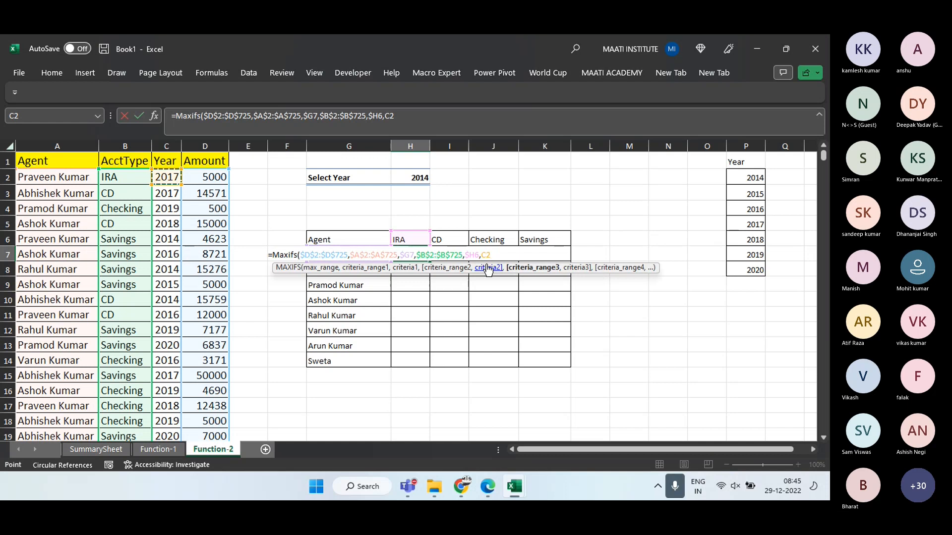
{"action": "key", "text": "ctrl+shift+Down"}
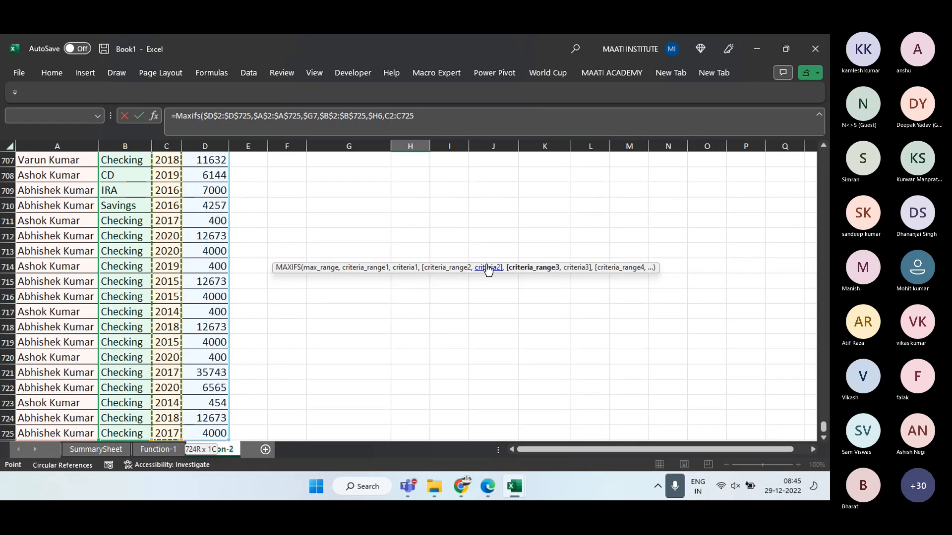
{"action": "key", "text": "F4"}
{"action": "type", "text": ","}
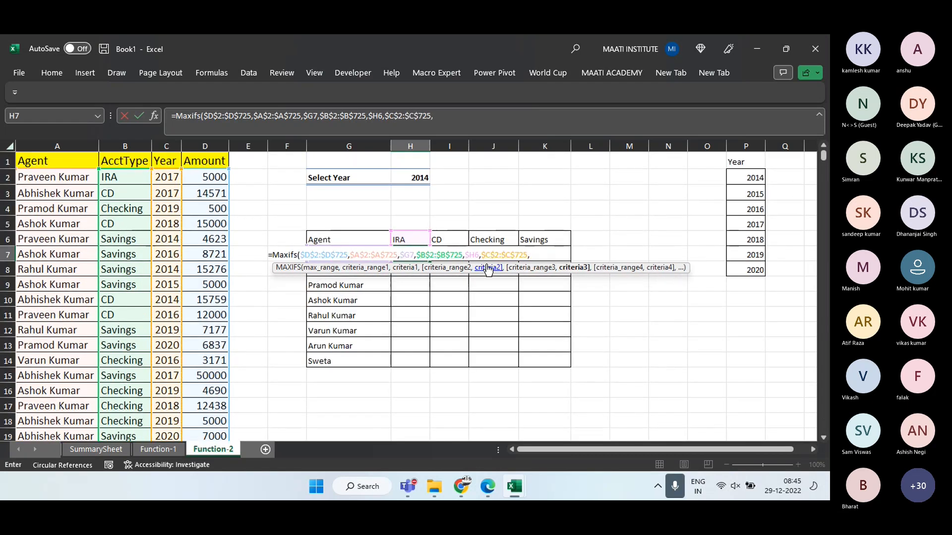
Use the selected year cell as the third criterion, locked as $H$2, and complete the MAXIFS formula
{"action": "key", "text": "Up"}
{"action": "key", "text": "Up"}
{"action": "key", "text": "Up"}
{"action": "key", "text": "Up"}
{"action": "key", "text": "Up"}
{"action": "key", "text": "Up"}
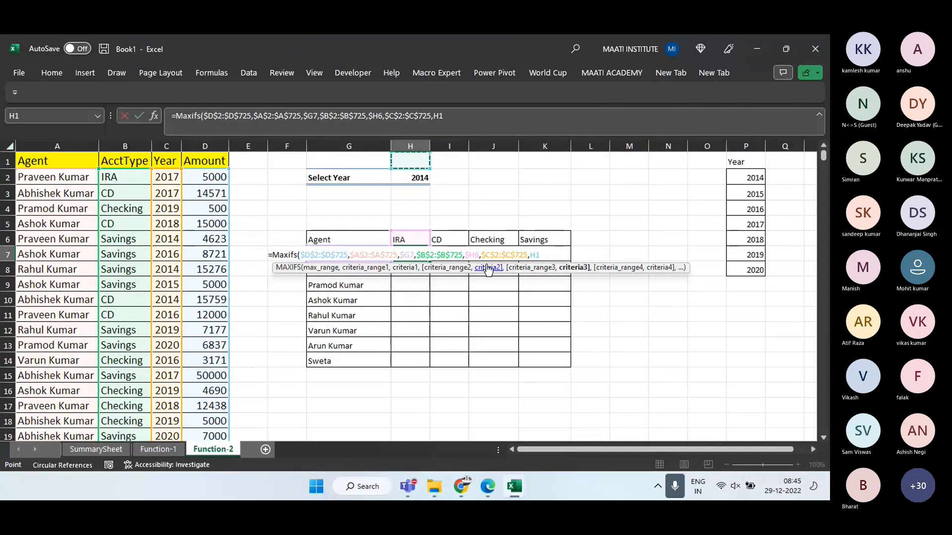
{"action": "key", "text": "Down"}
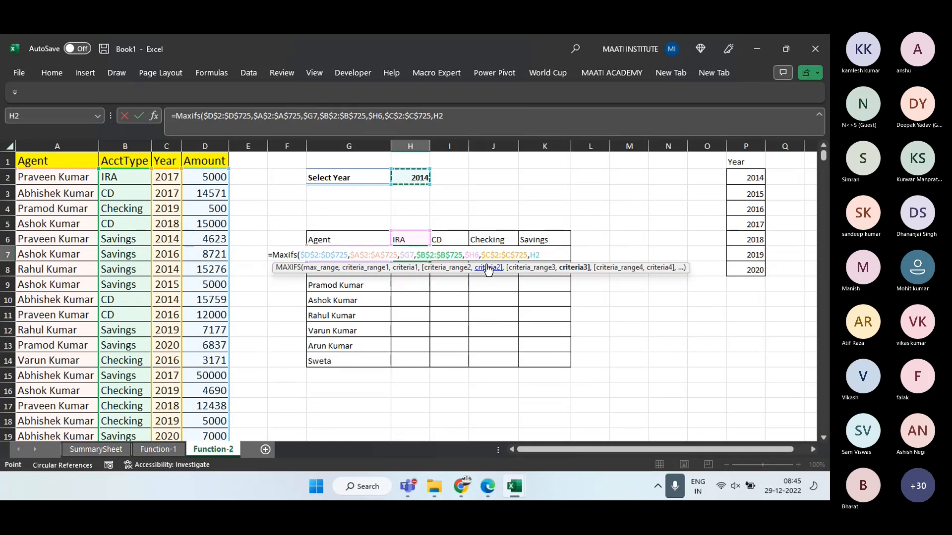
{"action": "key", "text": "F4"}
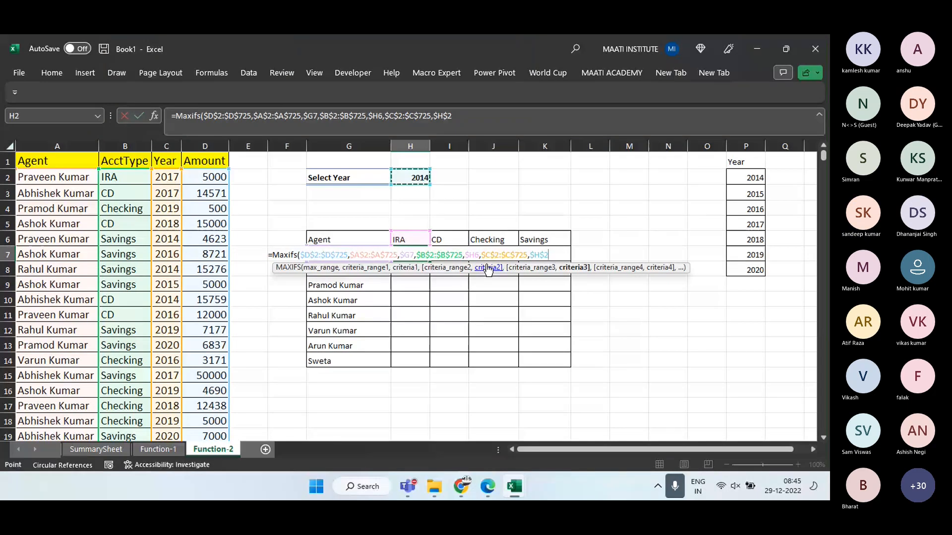
{"action": "key", "text": "Return"}
Fill the H7 formula down to row 14 and across to the Savings column
{"action": "key", "text": "Up"}
{"action": "key", "text": "Left"}
{"action": "key", "text": "ctrl+Down"}
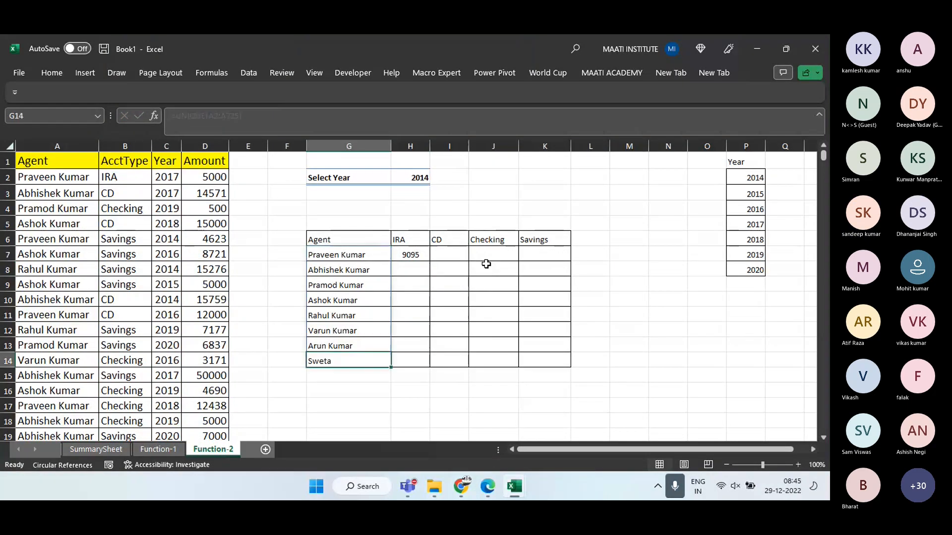
{"action": "key", "text": "Right"}
{"action": "key", "text": "ctrl+shift+Up"}
{"action": "key", "text": "ctrl+d"}
{"action": "key", "text": "shift+Right"}
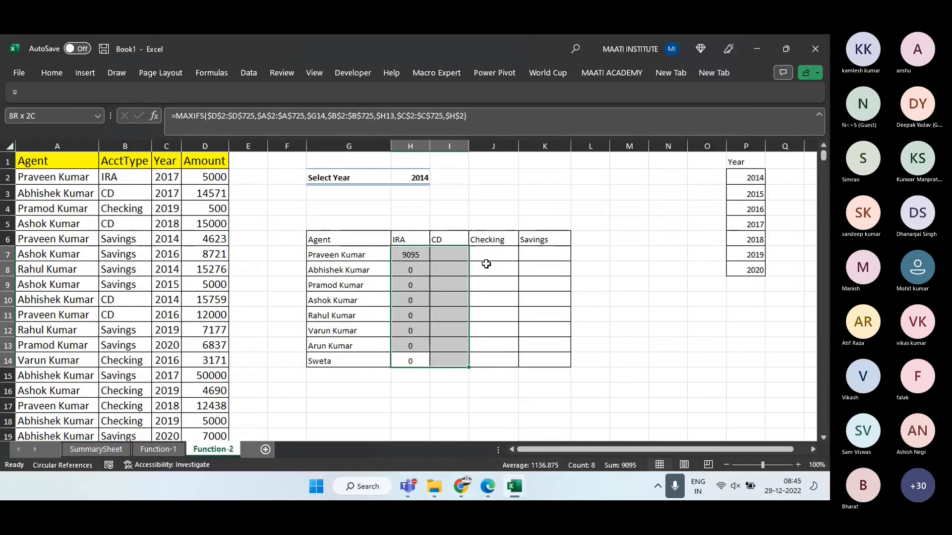
{"action": "key", "text": "shift+Right"}
{"action": "key", "text": "shift+Right"}
{"action": "key", "text": "ctrl+r"}
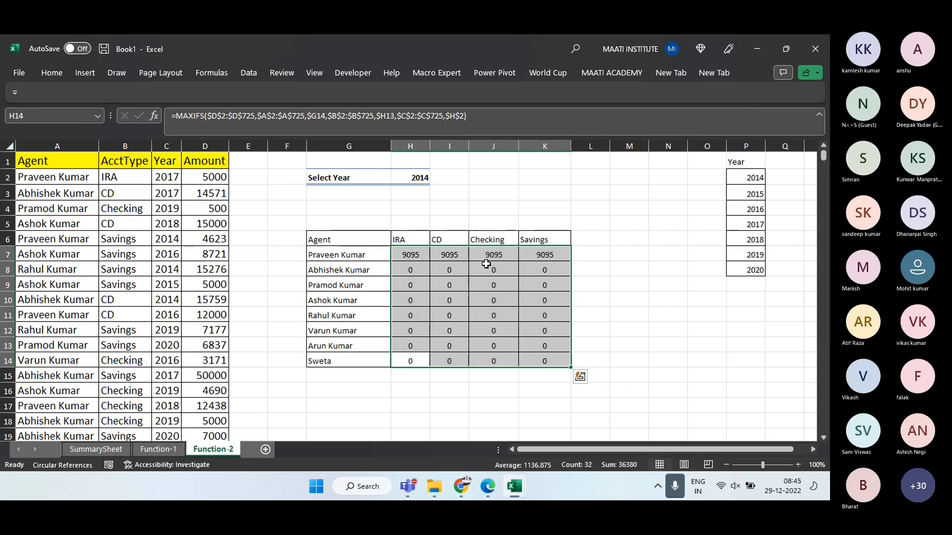
Change the account type criterion in H7's formula to lock only the row, H$6
{"action": "key", "text": "Up"}
{"action": "key", "text": "Up"}
{"action": "key", "text": "Up"}
{"action": "key", "text": "Up"}
{"action": "key", "text": "Up"}
{"action": "key", "text": "Up"}
{"action": "key", "text": "Up"}
{"action": "key", "text": "Up"}
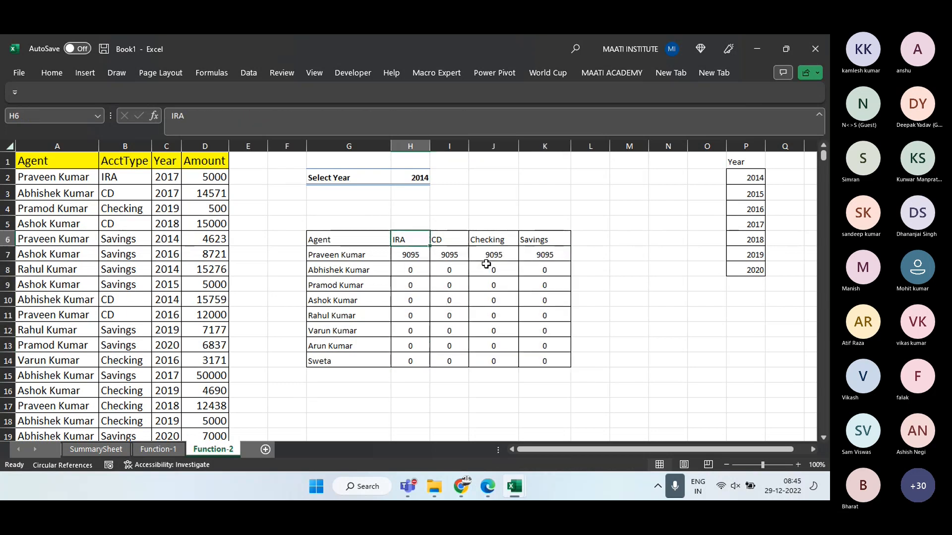
{"action": "key", "text": "Down"}
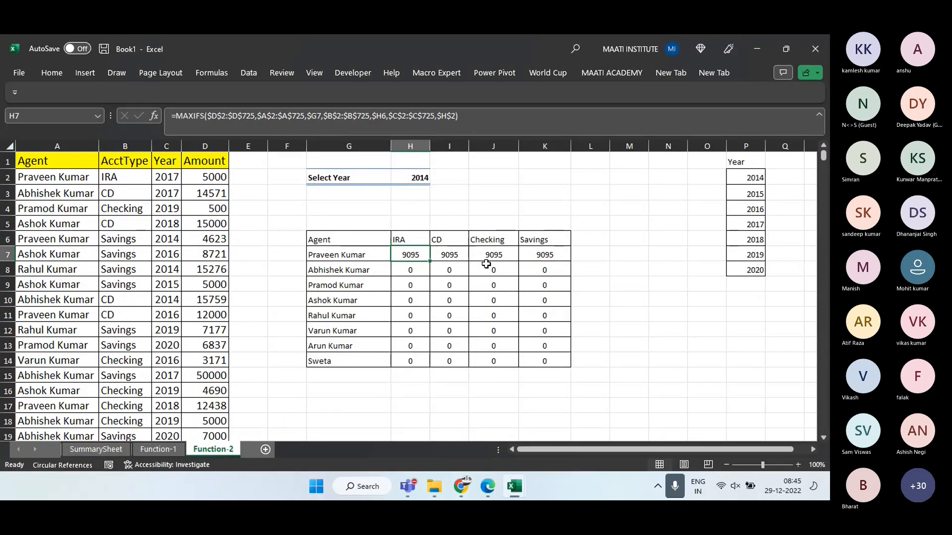
{"action": "key", "text": "F2"}
{"action": "key", "text": "Left"}
{"action": "key", "text": "Left"}
{"action": "key", "text": "Left"}
{"action": "key", "text": "Left"}
{"action": "key", "text": "Left"}
{"action": "key", "text": "Left"}
{"action": "key", "text": "Left"}
{"action": "key", "text": "Left"}
{"action": "key", "text": "Left"}
{"action": "key", "text": "Left"}
{"action": "key", "text": "Left"}
{"action": "key", "text": "Left"}
{"action": "key", "text": "Left"}
{"action": "key", "text": "Left"}
{"action": "key", "text": "Left"}
{"action": "key", "text": "Left"}
{"action": "key", "text": "Left"}
{"action": "key", "text": "Left"}
{"action": "key", "text": "Left"}
{"action": "key", "text": "Left"}
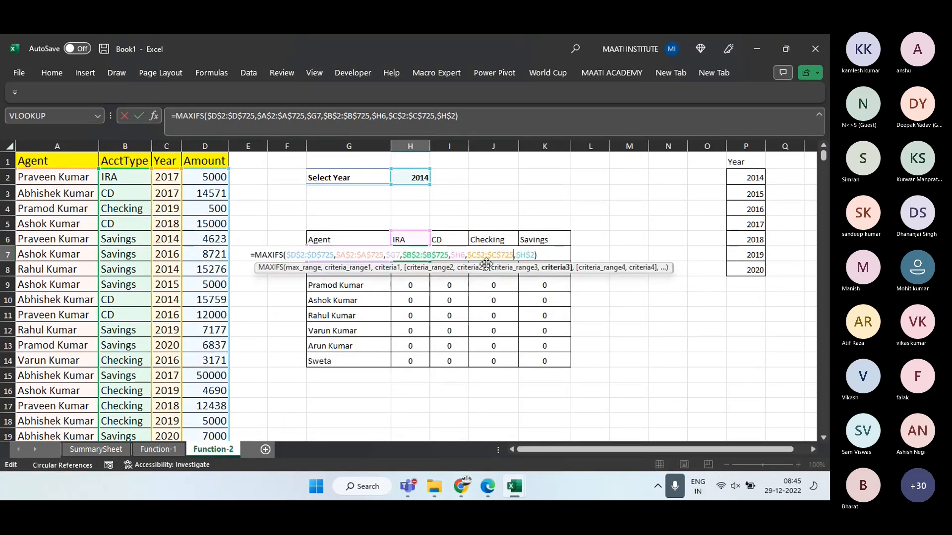
{"action": "key", "text": "Delete"}
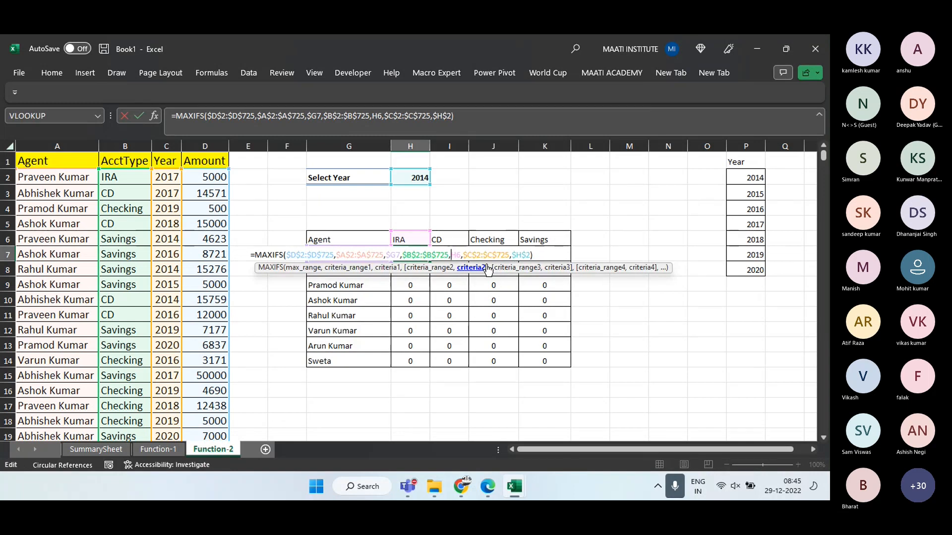
{"action": "type", "text": "$"}
{"action": "key", "text": "Return"}
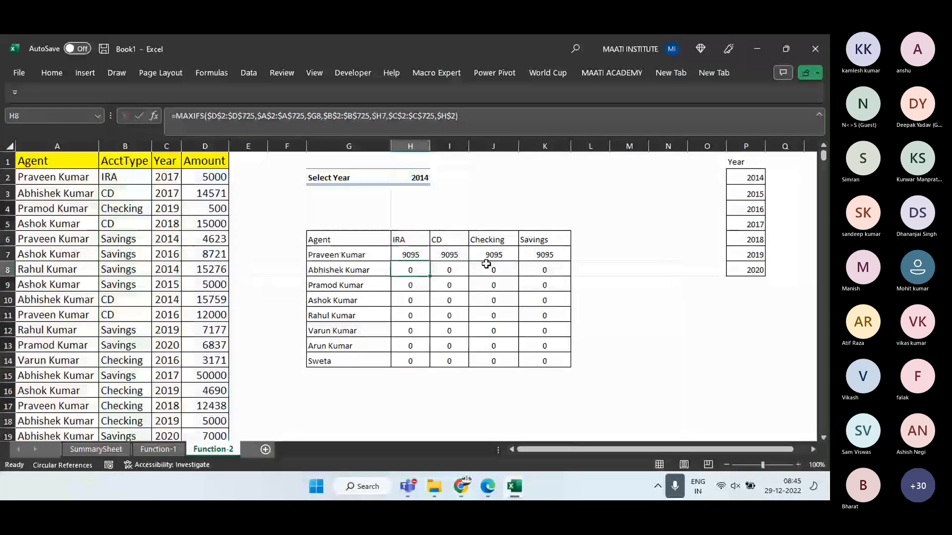
Refill the corrected formula from H7 down to the last agent and across all account type columns
{"action": "key", "text": "Up"}
{"action": "key", "text": "ctrl+shift+Down"}
{"action": "key", "text": "ctrl+d"}
{"action": "key", "text": "shift+Right"}
{"action": "key", "text": "shift+Right"}
{"action": "key", "text": "shift+Right"}
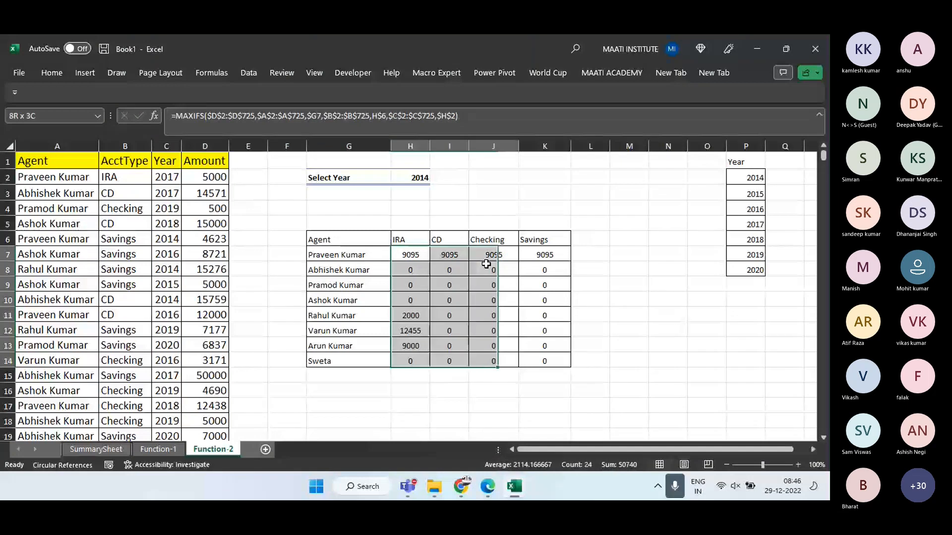
{"action": "key", "text": "ctrl+r"}
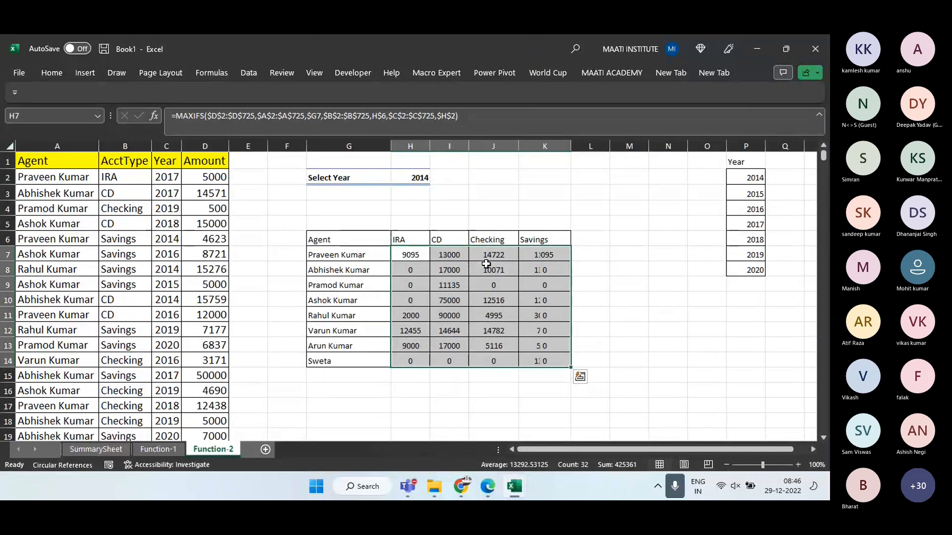
Choose 2015 in the Select Year drop-down list in H2
{"action": "key", "text": "Up"}
{"action": "key", "text": "Up"}
{"action": "key", "text": "Up"}
{"action": "key", "text": "Up"}
{"action": "key", "text": "Up"}
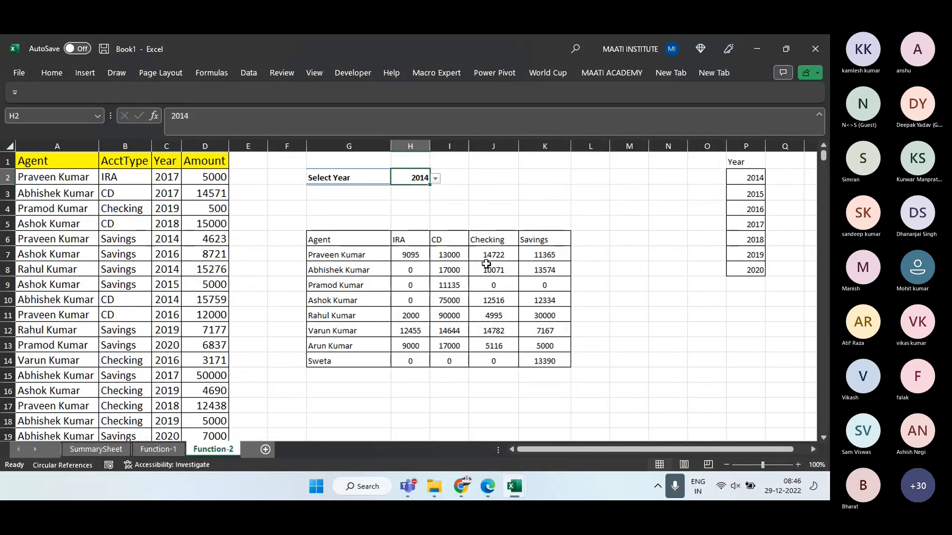
{"action": "key", "text": "alt+Down"}
{"action": "key", "text": "Down"}
{"action": "key", "text": "Return"}
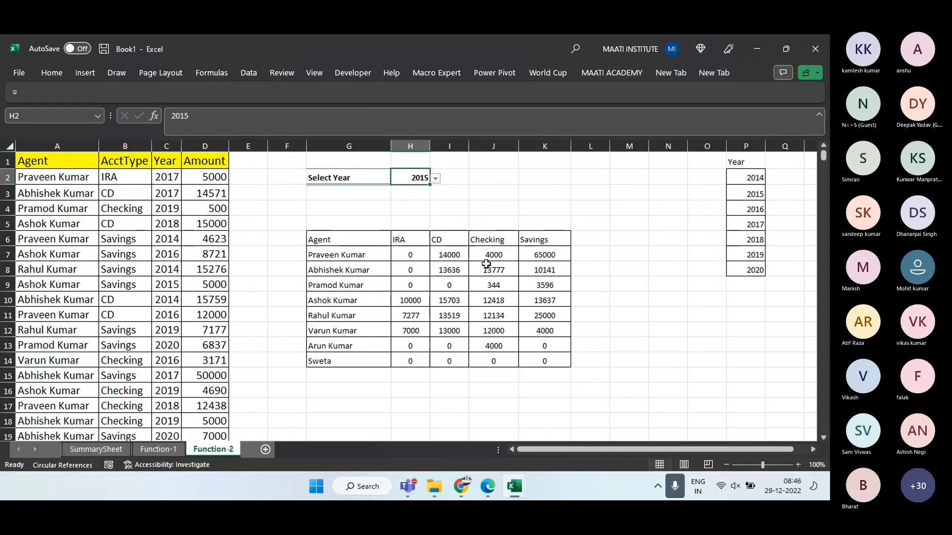
Switch the selected year in H2 to 2016 and then to 2018
{"action": "key", "text": "alt+Down"}
{"action": "key", "text": "Down"}
{"action": "key", "text": "Return"}
{"action": "key", "text": "alt+Down"}
{"action": "key", "text": "Down"}
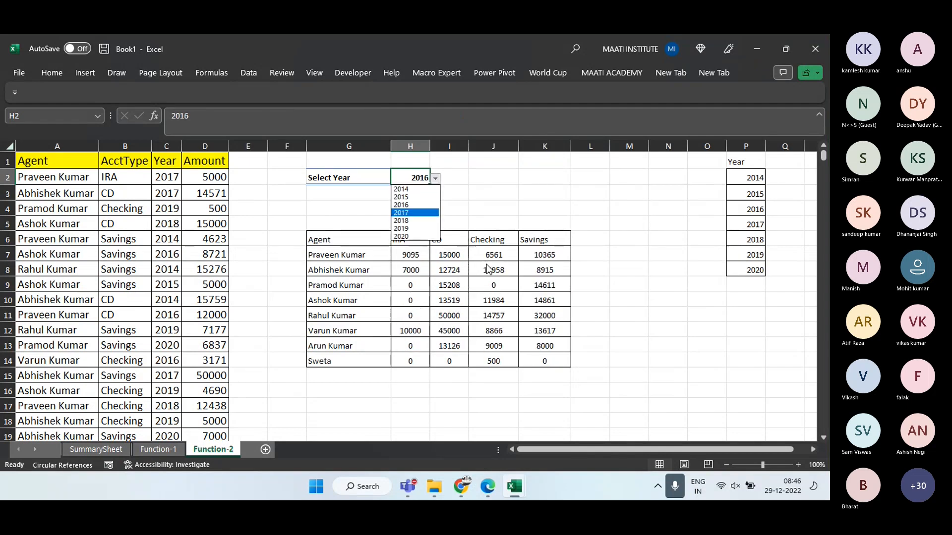
{"action": "key", "text": "Down"}
{"action": "key", "text": "Return"}
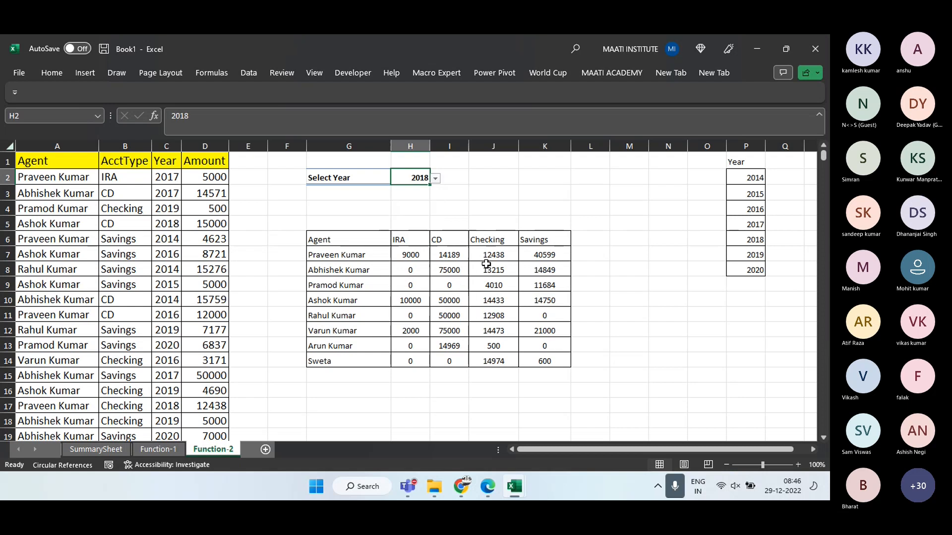
Switch the selected year in H2 to 2019 and then to 2020
{"action": "key", "text": "alt+Down"}
{"action": "key", "text": "Down"}
{"action": "key", "text": "Return"}
{"action": "key", "text": "alt+Down"}
{"action": "key", "text": "Down"}
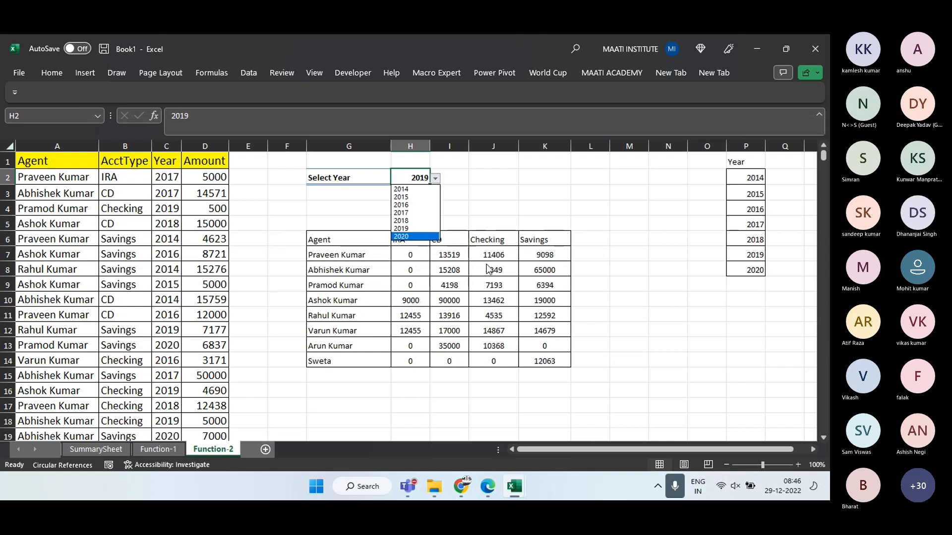
{"action": "key", "text": "Return"}
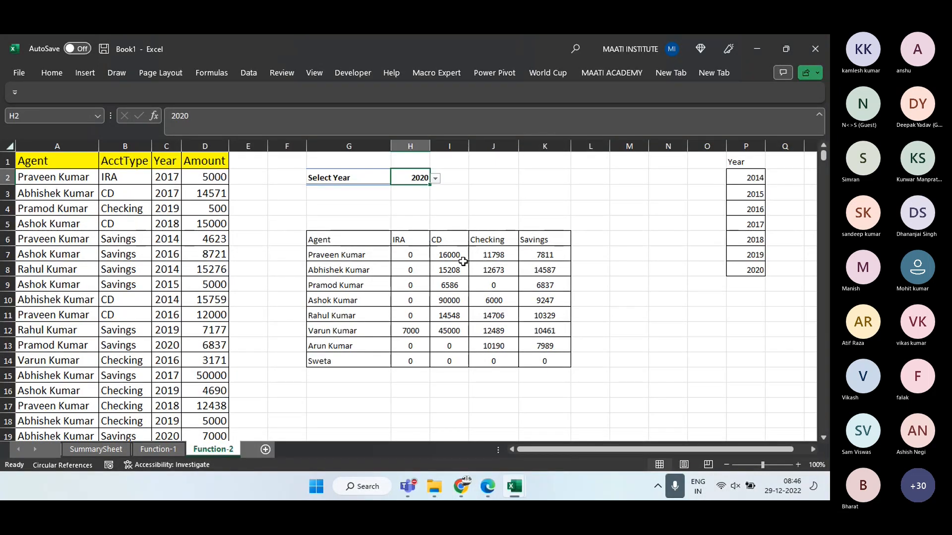
In H7's MAXIFS formula, copy the year criteria pair $C$2:$C$725,$H$2 and remove it with its preceding comma
{"action": "left_click", "coordinate": [411, 254]}
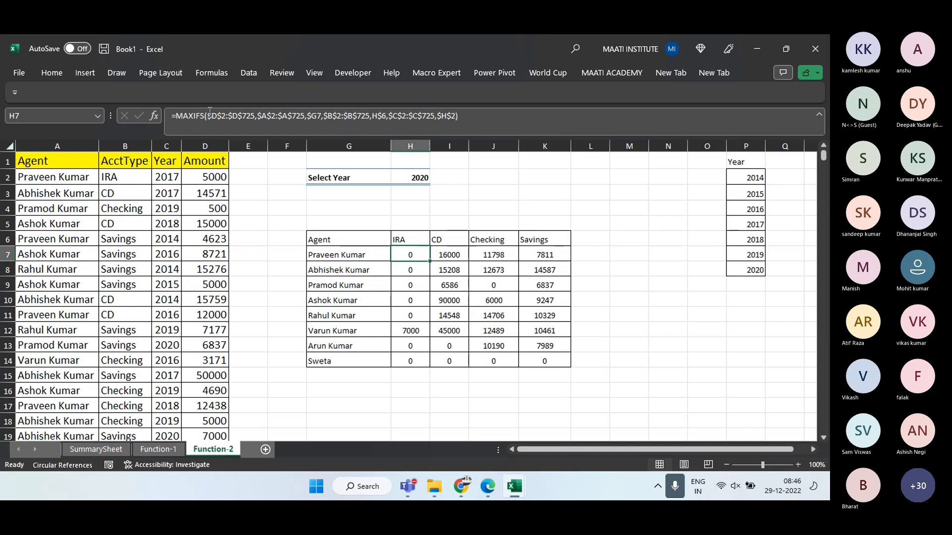
{"action": "left_click_drag", "start_coordinate": [210, 114], "coordinate": [255, 115]}
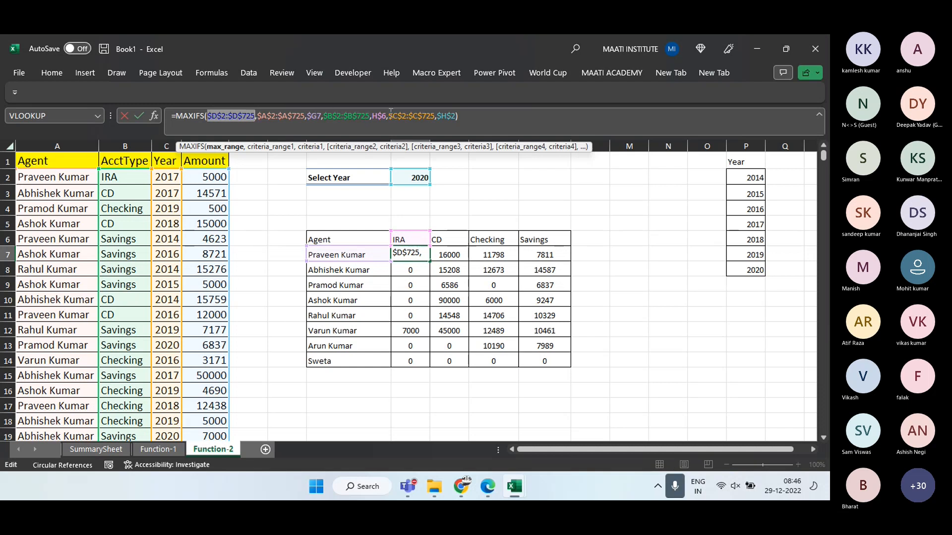
{"action": "left_click_drag", "start_coordinate": [388, 114], "coordinate": [455, 115]}
{"action": "key", "text": "ctrl+c"}
{"action": "key", "text": "BackSpace"}
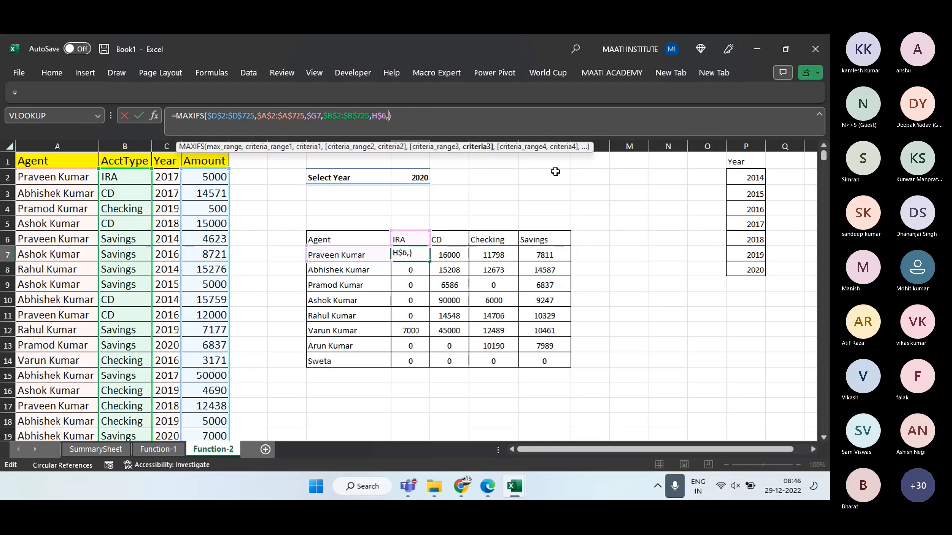
{"action": "key", "text": "BackSpace"}
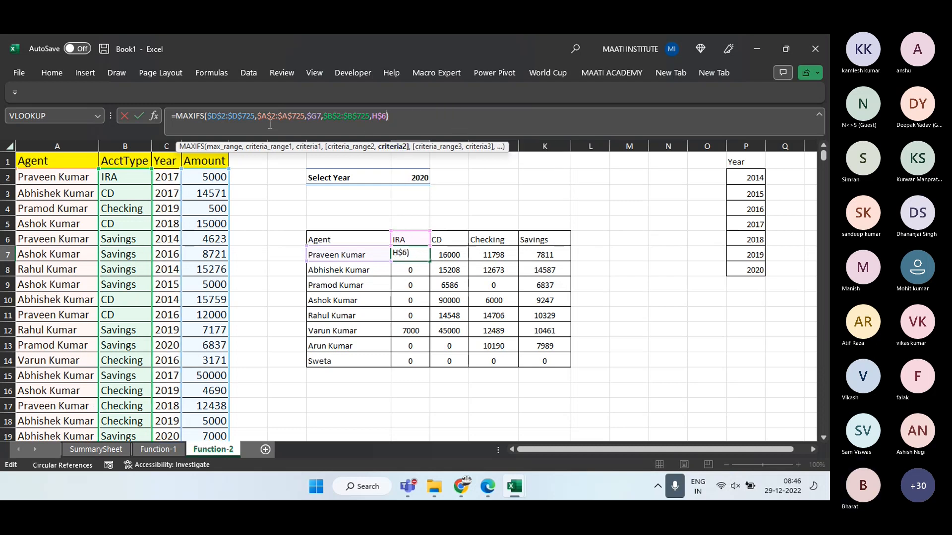
Insert the year criteria pair and a comma right after the max range in H7's formula, then select the results H7:K14
{"action": "left_click", "coordinate": [258, 115]}
{"action": "key", "text": "ctrl+v"}
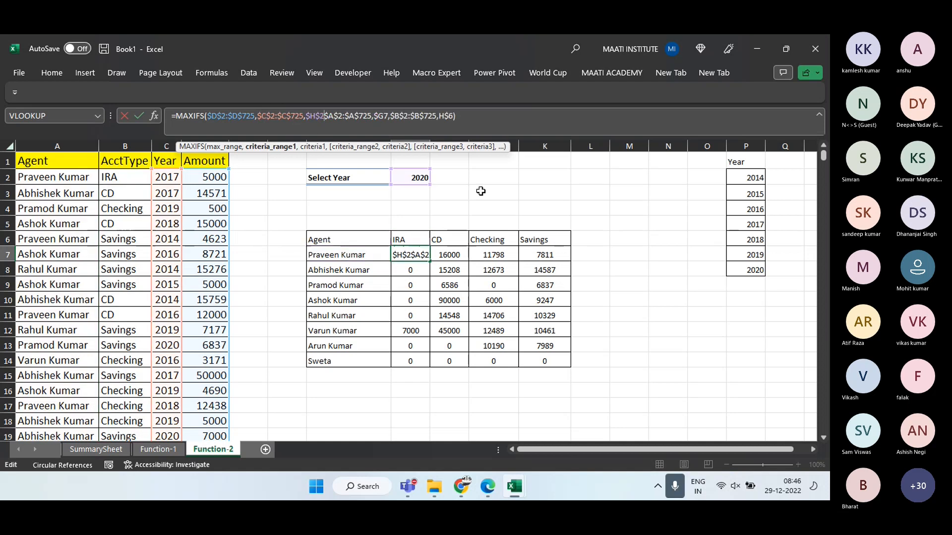
{"action": "type", "text": ","}
{"action": "key", "text": "ctrl+Return"}
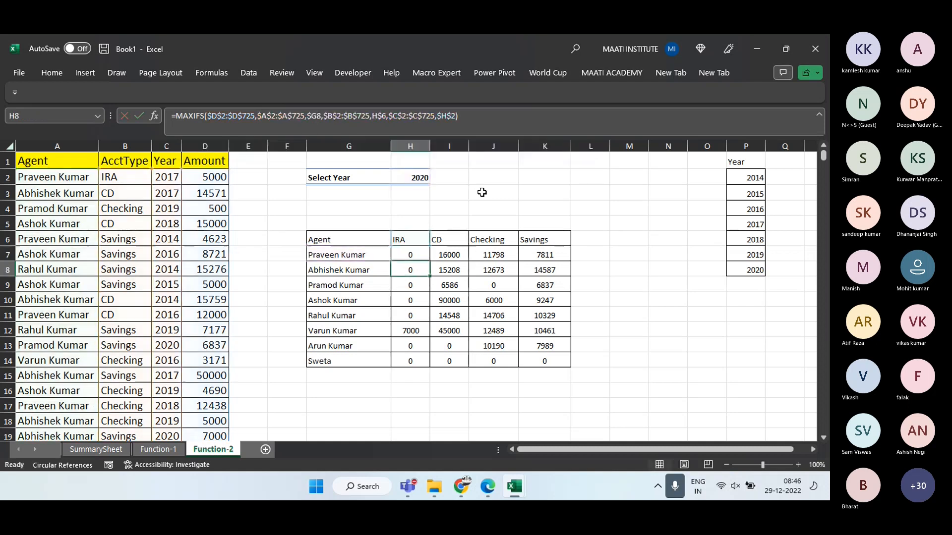
{"action": "key", "text": "ctrl+shift+Down"}
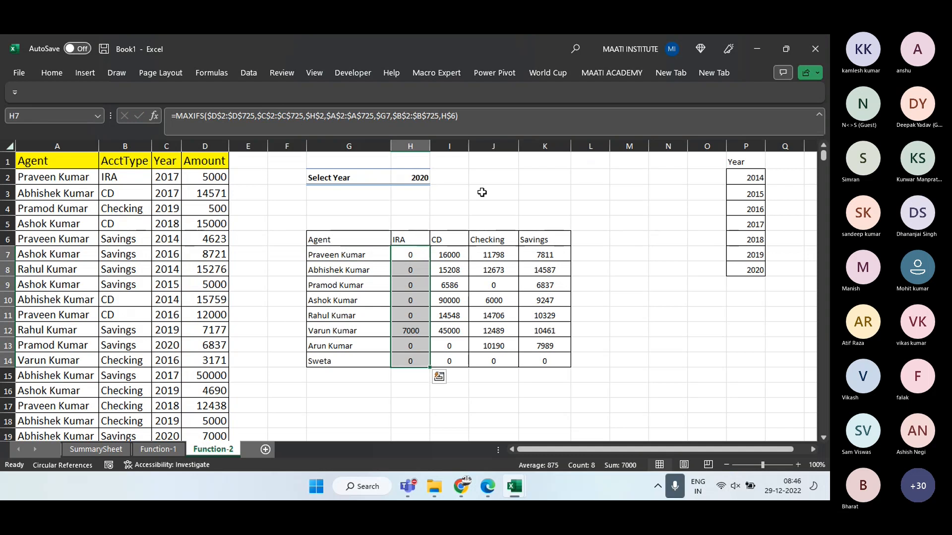
{"action": "key", "text": "ctrl+shift+Right"}
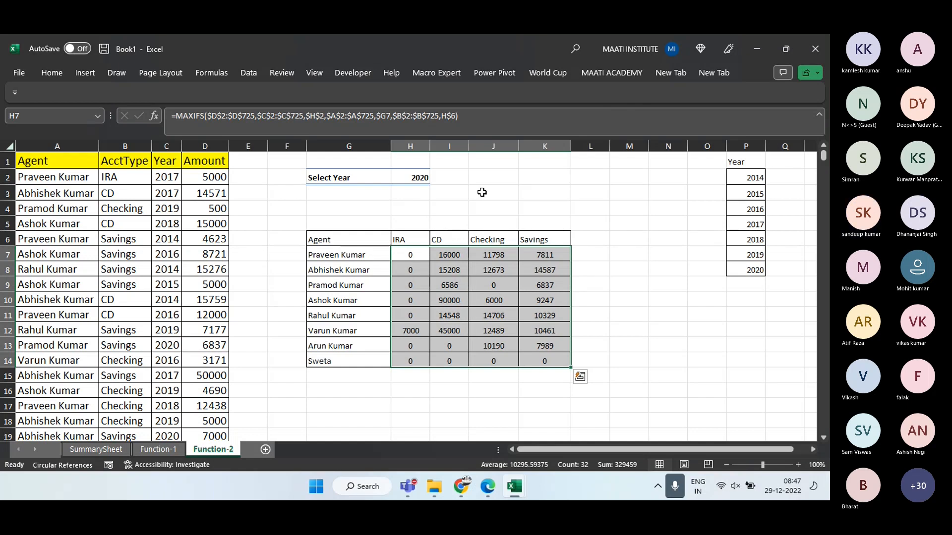
Highlight the source data headers A1:D1 and look at the year choices in the H2 drop-down list
{"action": "left_click", "coordinate": [52, 161]}
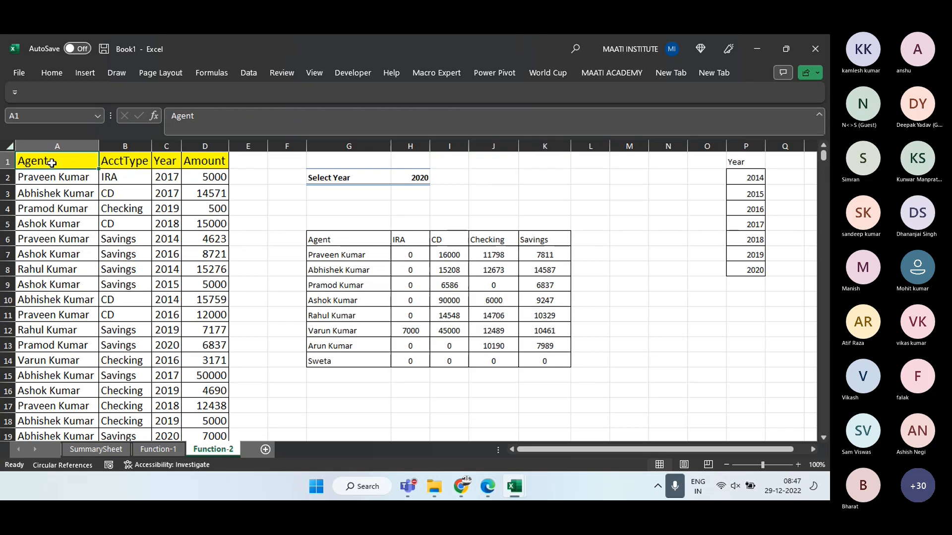
{"action": "left_click_drag", "start_coordinate": [191, 157], "coordinate": [218, 162]}
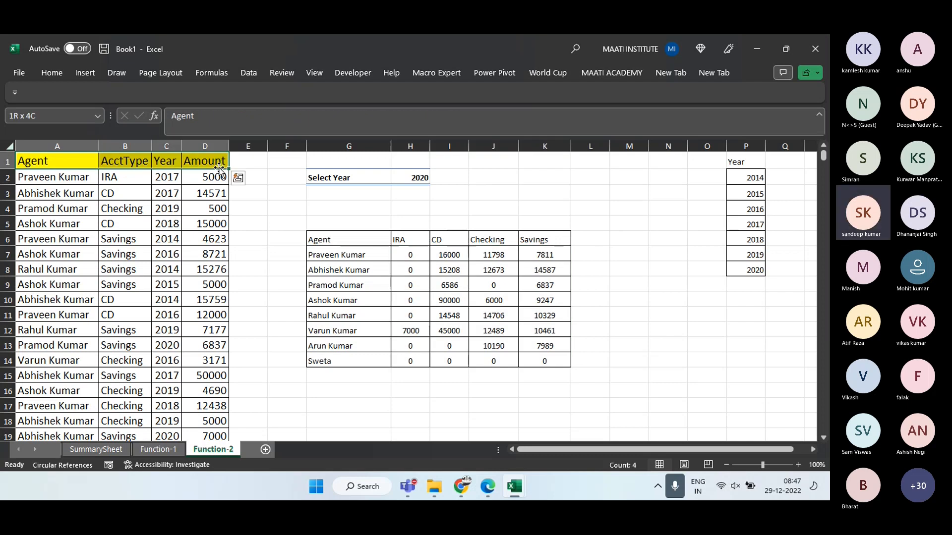
{"action": "left_click", "coordinate": [414, 178]}
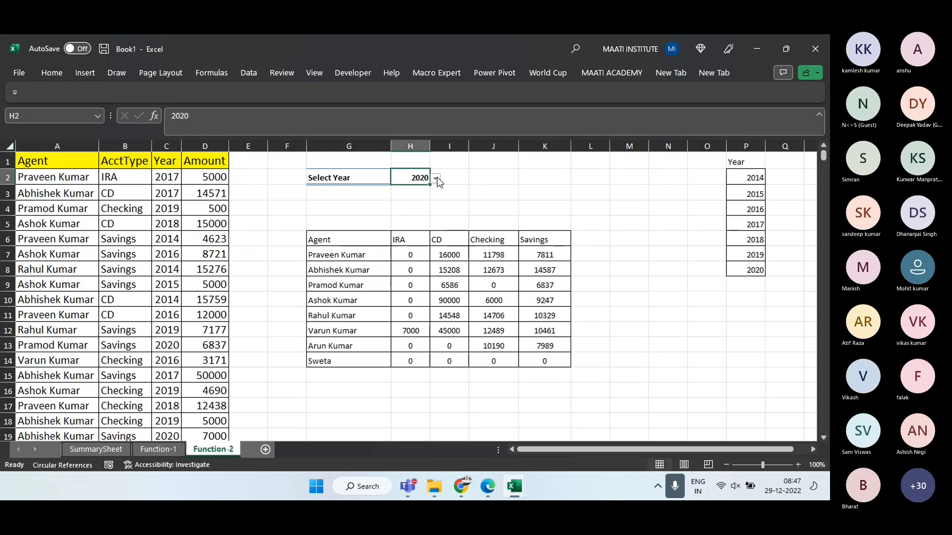
{"action": "left_click", "coordinate": [435, 178]}
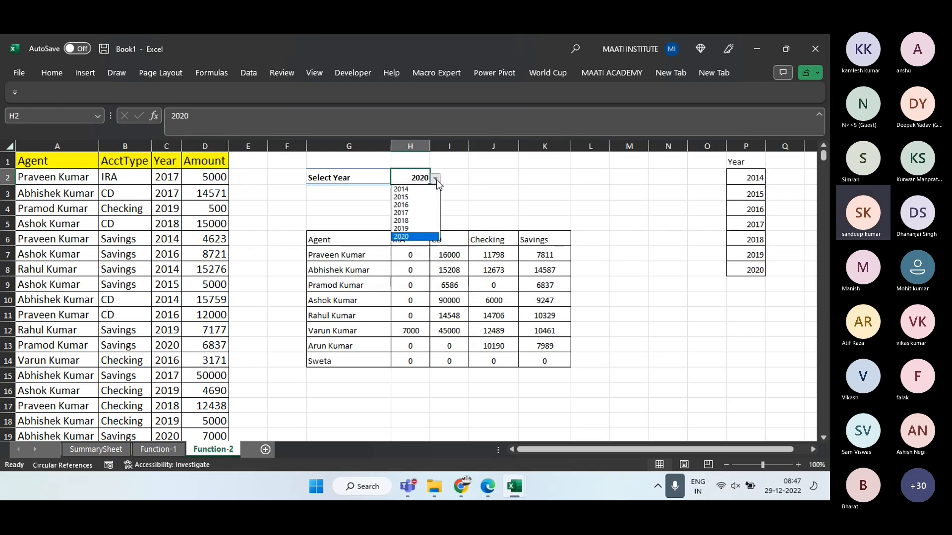
{"action": "left_click", "coordinate": [436, 181]}
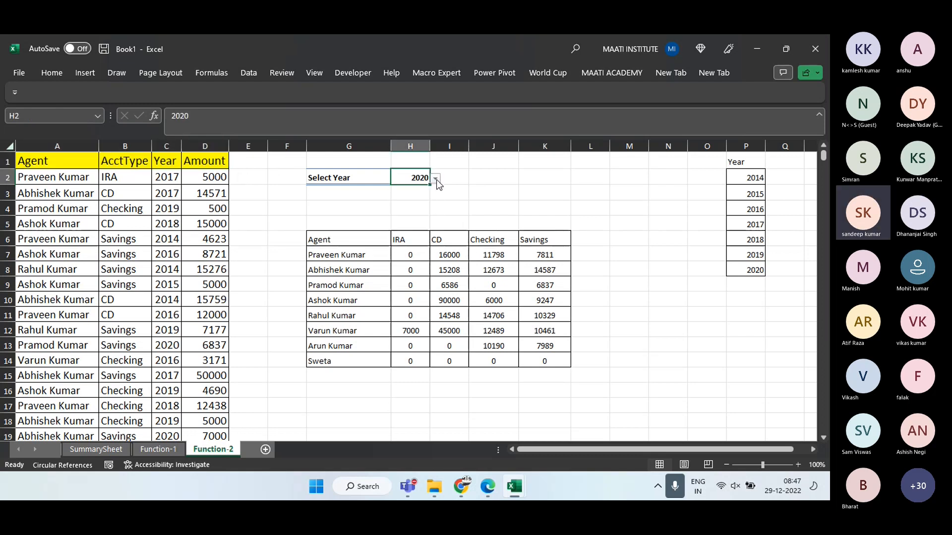
Show the Data Validation list settings of H2, capture the dialog as a screenshot, and paste it at N14
{"action": "left_click", "coordinate": [246, 73]}
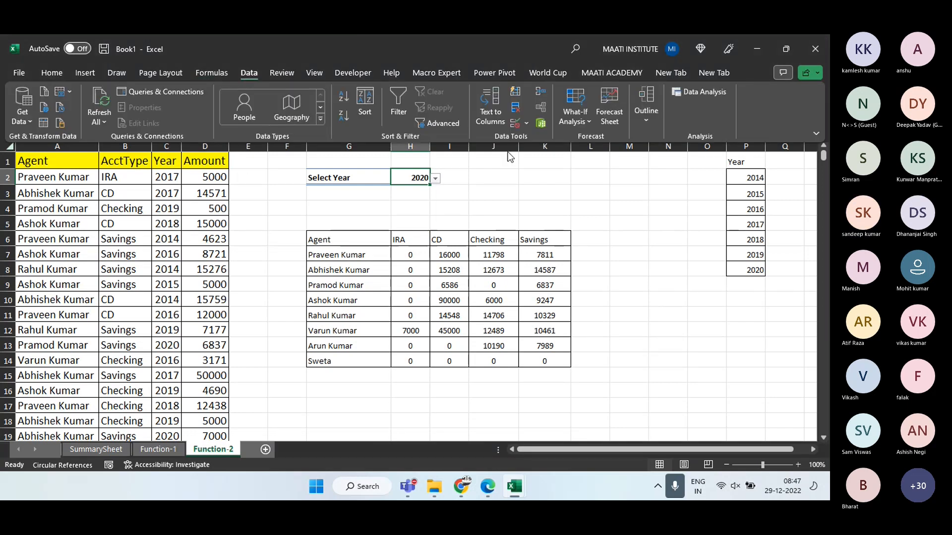
{"action": "left_click", "coordinate": [527, 121]}
{"action": "left_click", "coordinate": [536, 134]}
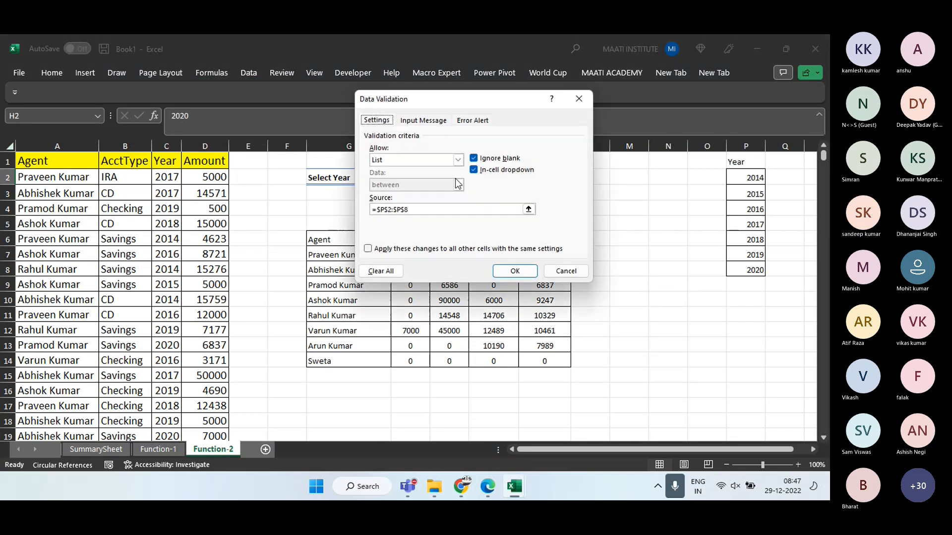
{"action": "left_click", "coordinate": [415, 214]}
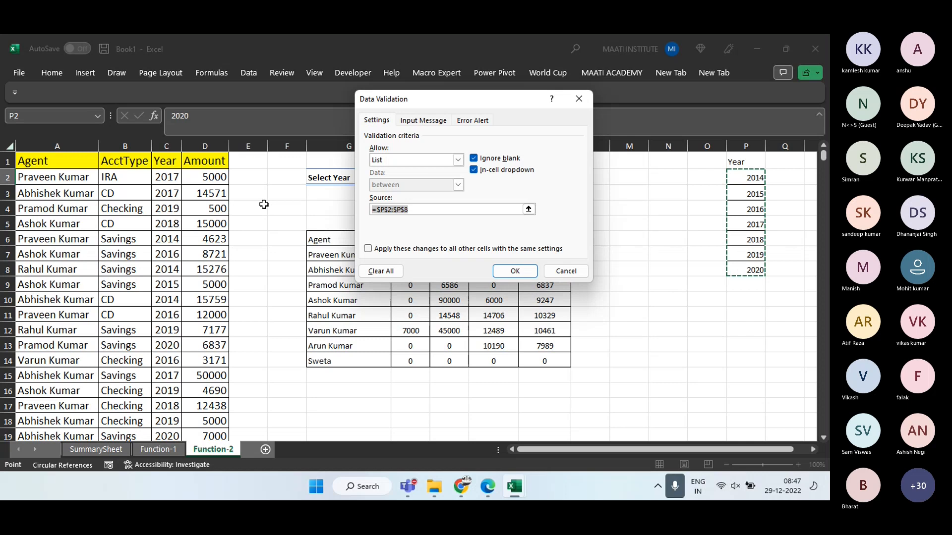
{"action": "left_click", "coordinate": [582, 273]}
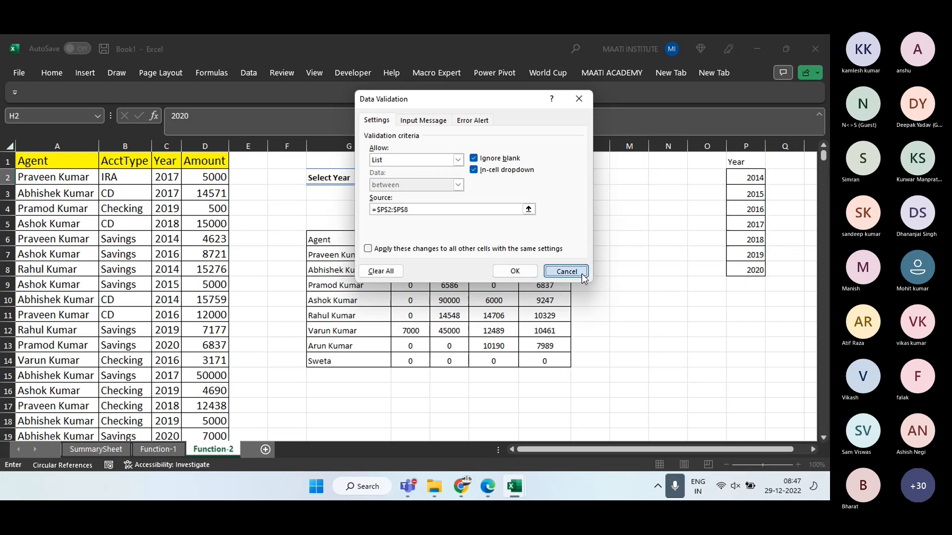
{"action": "left_click", "coordinate": [669, 360]}
{"action": "key", "text": "ctrl+v"}
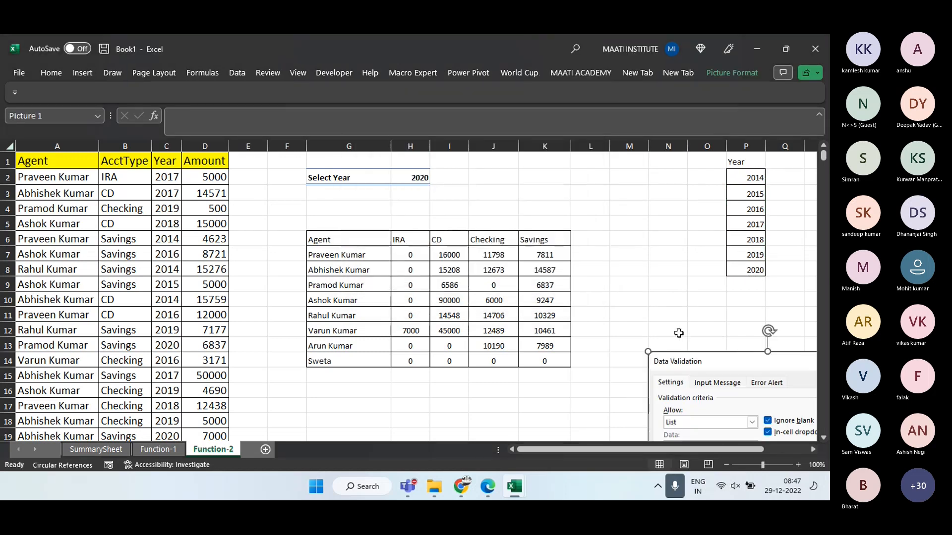
Add the notes "Data->Validation->List" in N12 and "Alt+Print Screen" in N13 above the pasted screenshot
{"action": "left_click", "coordinate": [678, 333]}
{"action": "type", "text": "Data"}
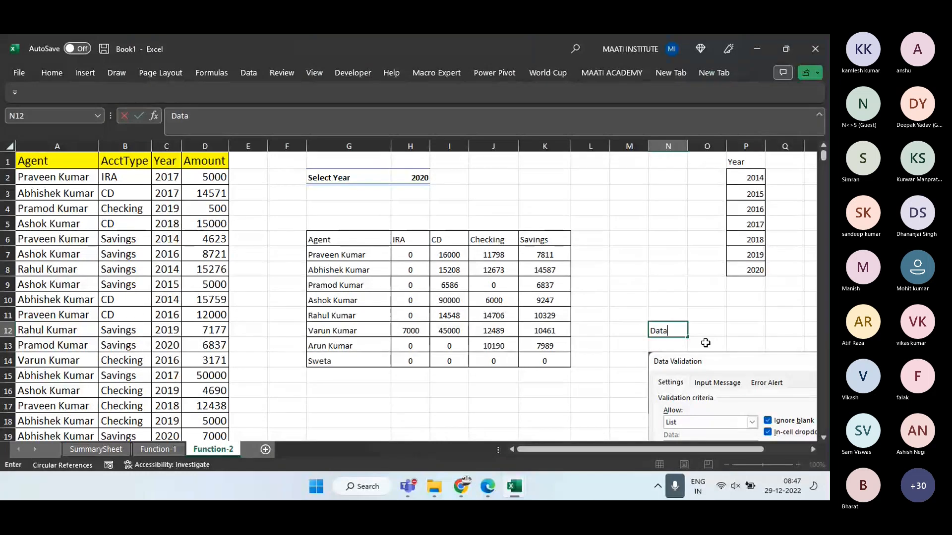
{"action": "type", "text": "->Valida"}
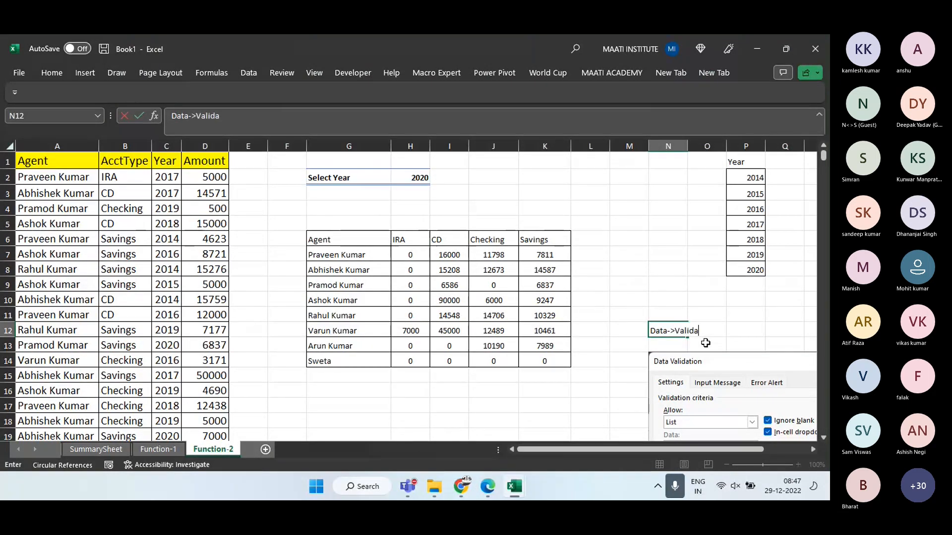
{"action": "type", "text": "tion->List"}
{"action": "key", "text": "Return"}
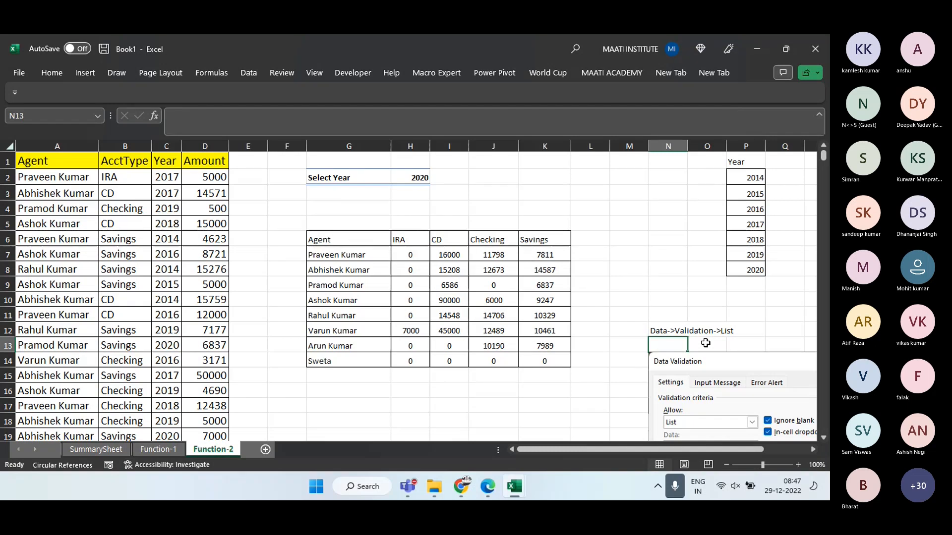
{"action": "type", "text": "Al"}
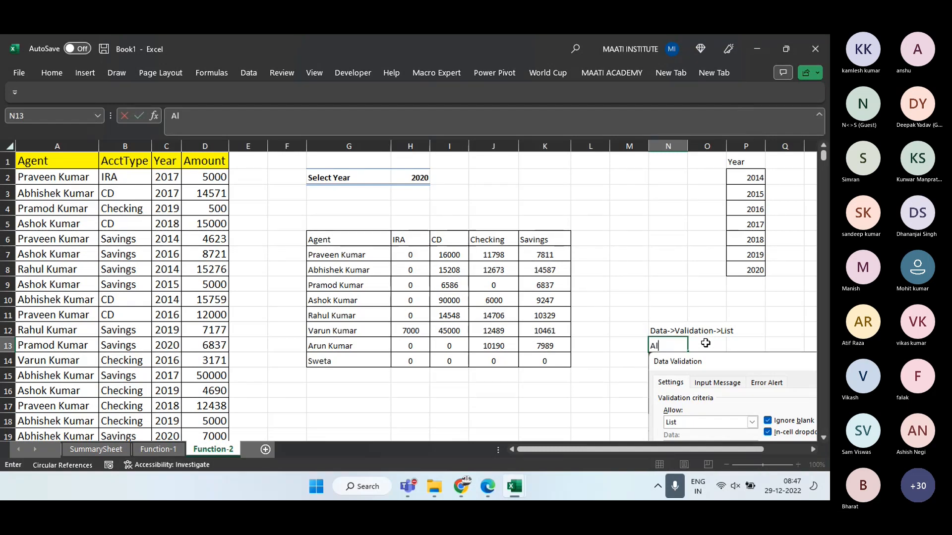
{"action": "type", "text": "t+Print Screen"}
{"action": "key", "text": "Return"}
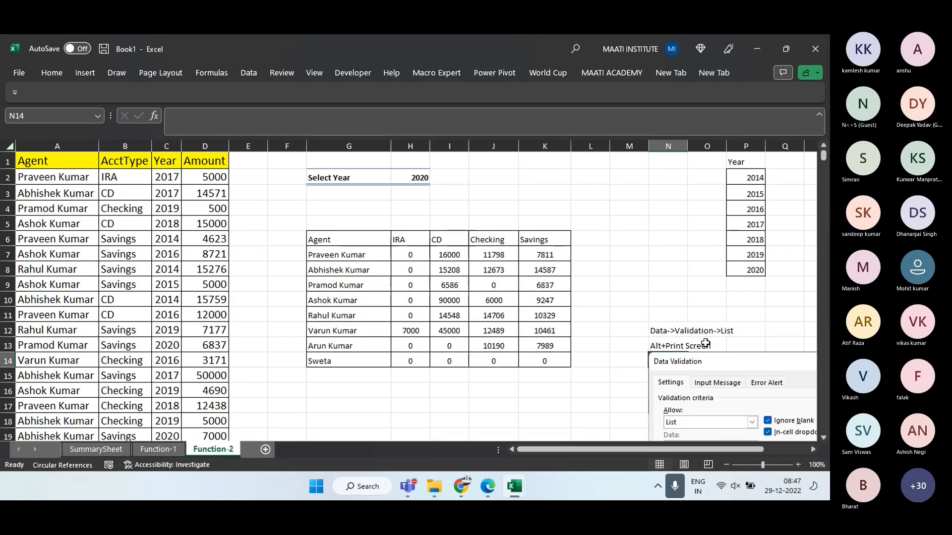
Add a new worksheet after Function-2 and name it Function-3
{"action": "left_click", "coordinate": [264, 449]}
{"action": "right_click", "coordinate": [264, 449]}
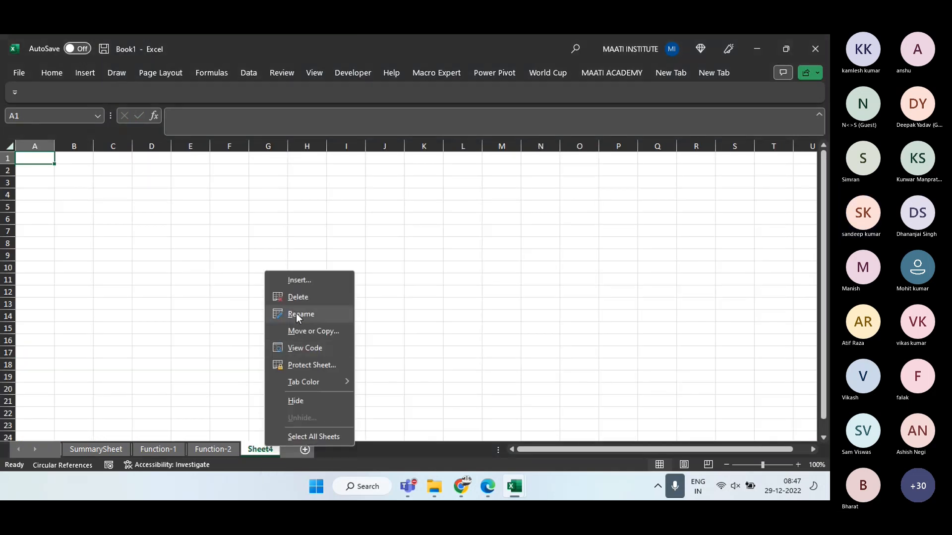
{"action": "left_click", "coordinate": [295, 313]}
{"action": "type", "text": "unction-"}
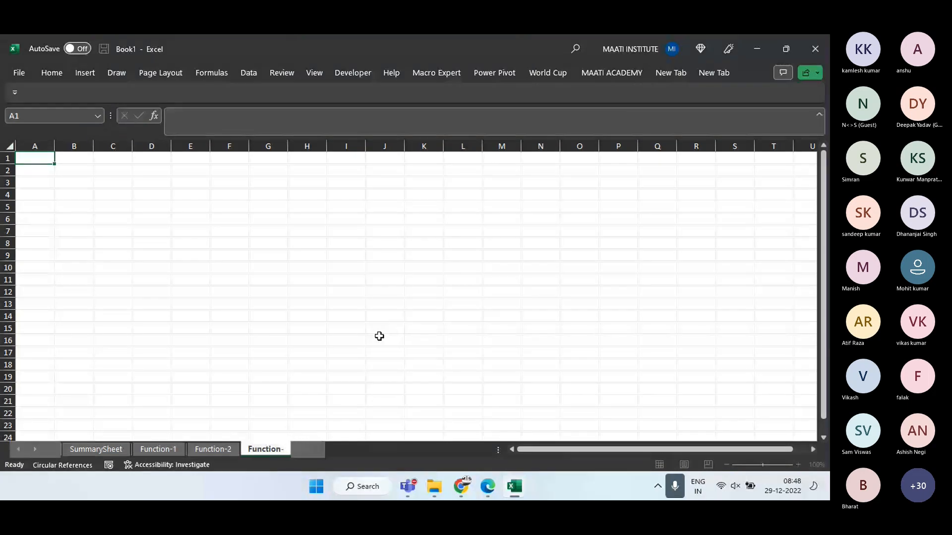
{"action": "type", "text": "3"}
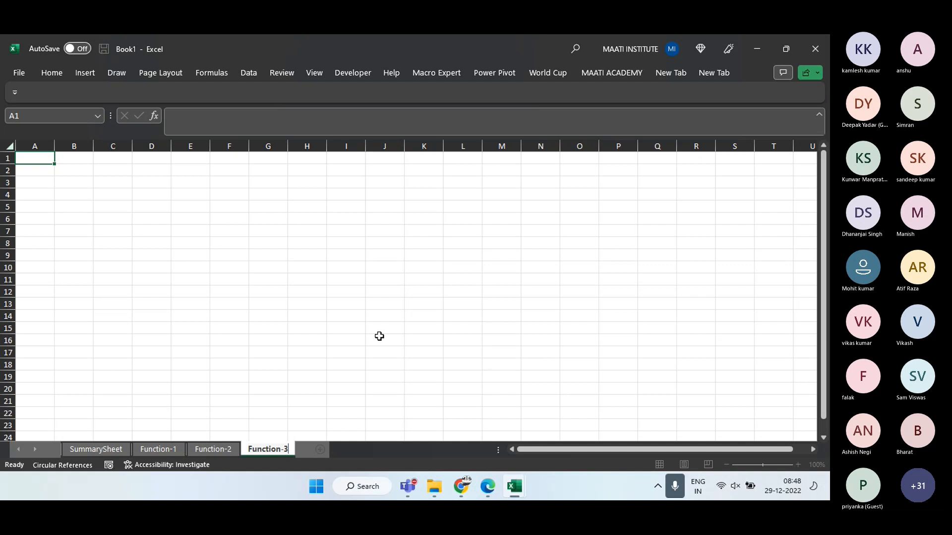
{"action": "left_click", "coordinate": [259, 300]}
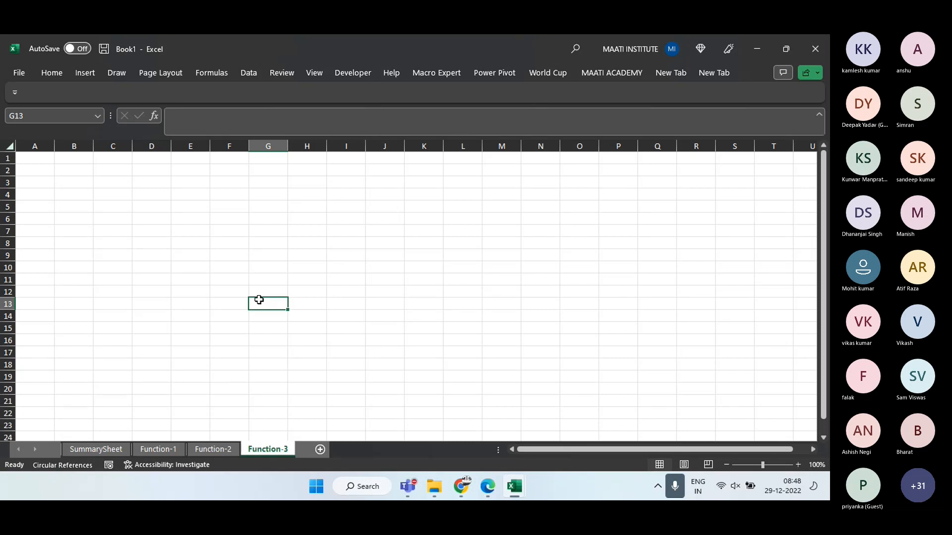
Copy the entire Agent column A from the Function-1 sheet
{"action": "left_click", "coordinate": [168, 450]}
{"action": "left_click", "coordinate": [69, 171]}
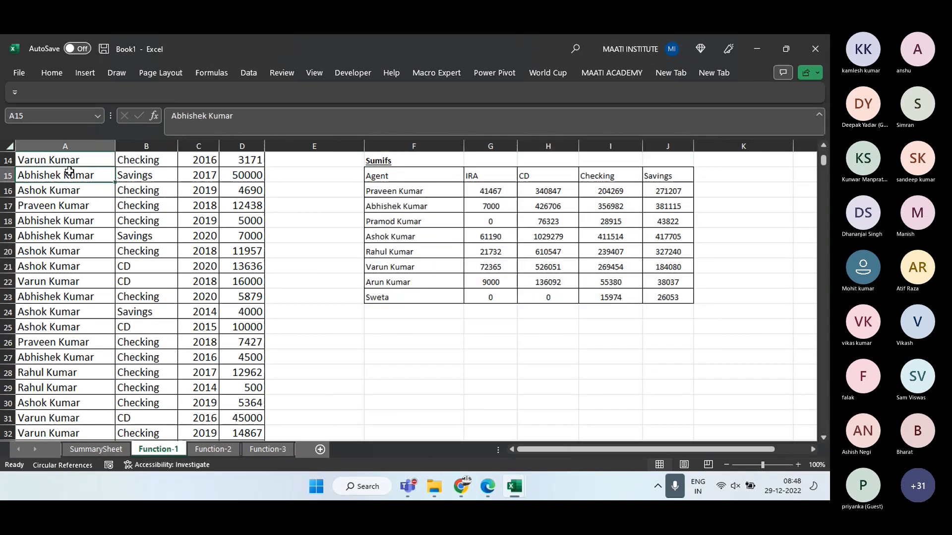
{"action": "key", "text": "ctrl+Home"}
{"action": "key", "text": "ctrl+shift+Down"}
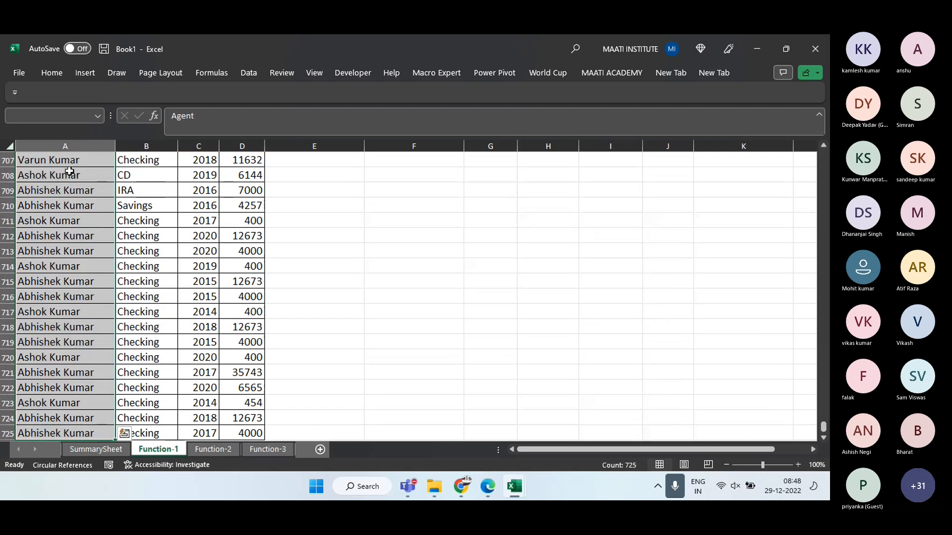
{"action": "key", "text": "ctrl+q"}
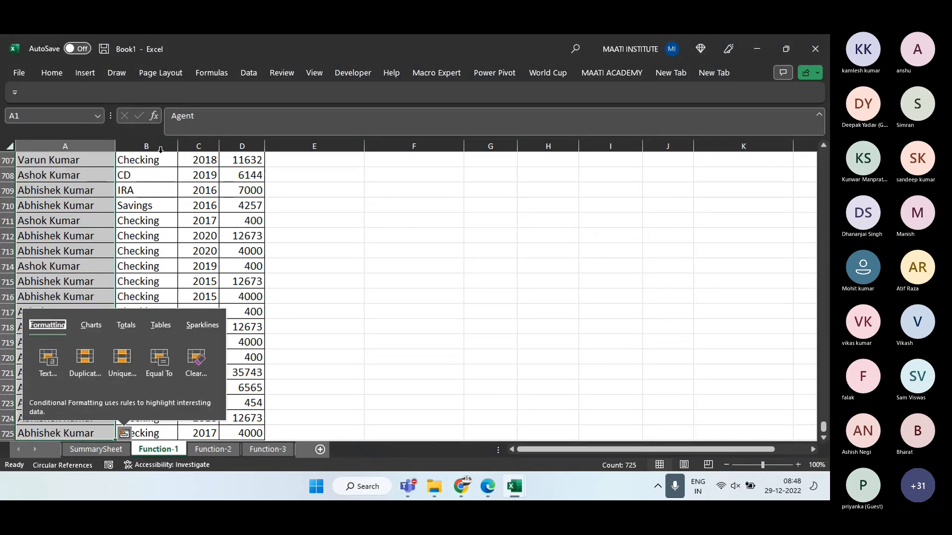
{"action": "left_click", "coordinate": [69, 171]}
{"action": "key", "text": "Right"}
{"action": "left_click", "coordinate": [64, 144]}
{"action": "key", "text": "ctrl+c"}
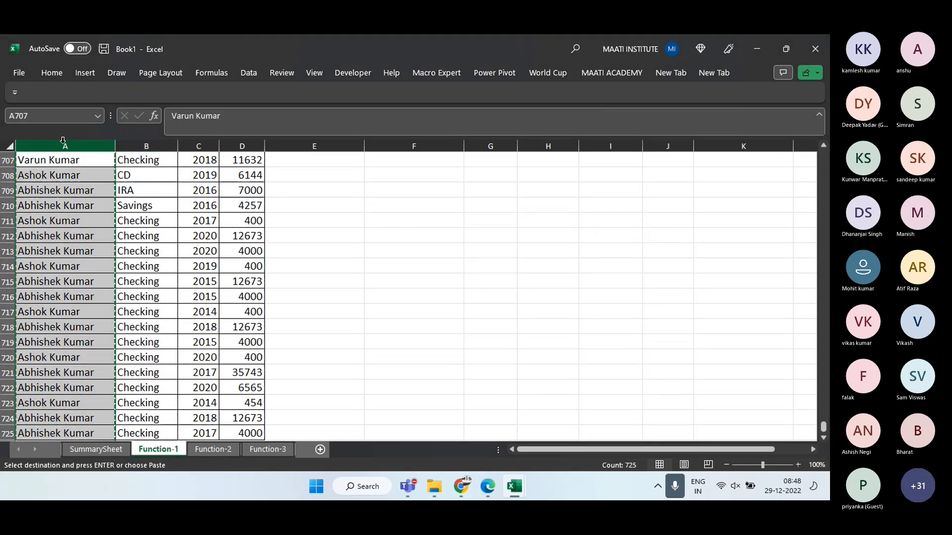
Paste the copied Agent column into column A of the Function-3 sheet
{"action": "left_click", "coordinate": [267, 449]}
{"action": "left_click", "coordinate": [47, 145]}
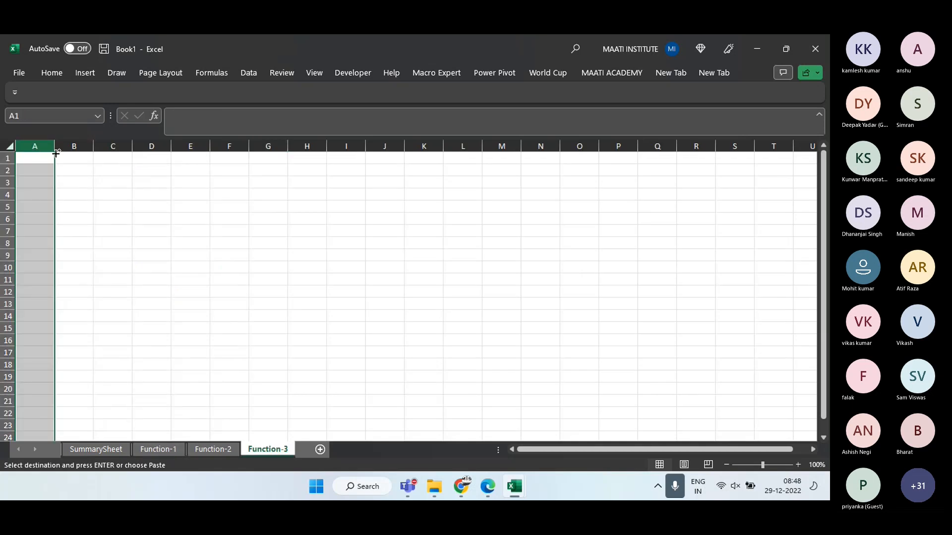
{"action": "key", "text": "ctrl+v"}
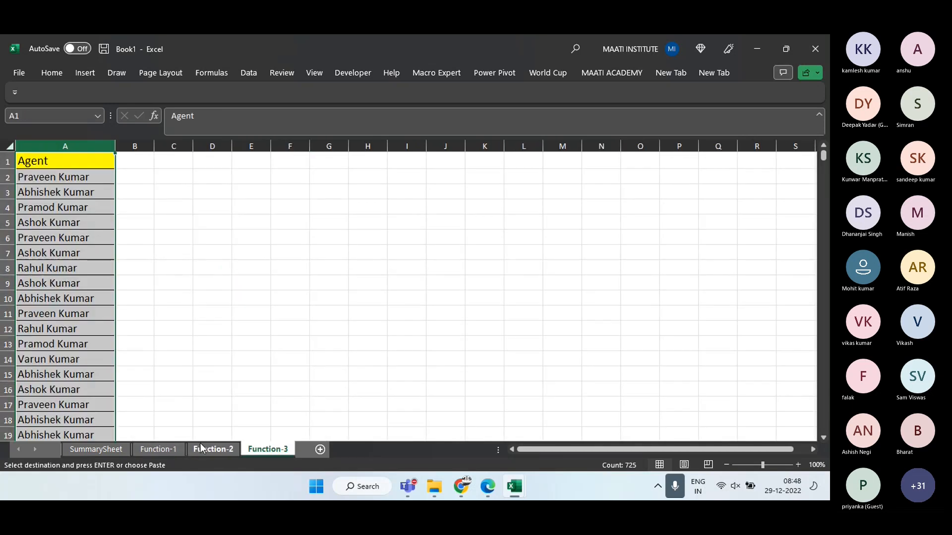
Copy the entire Amount column D from the Function-2 sheet into column B of the Function-3 sheet
{"action": "left_click", "coordinate": [212, 448]}
{"action": "left_click", "coordinate": [205, 146]}
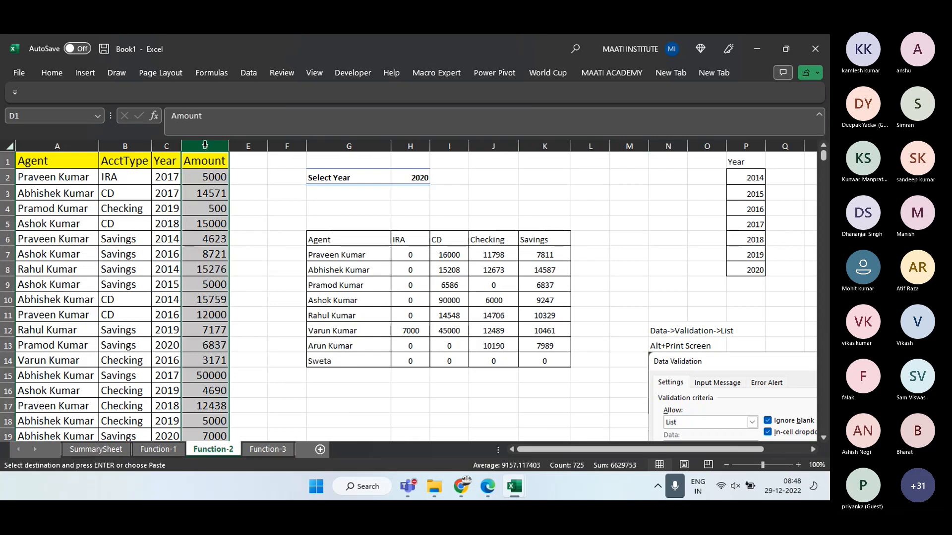
{"action": "key", "text": "ctrl+c"}
{"action": "left_click", "coordinate": [268, 449]}
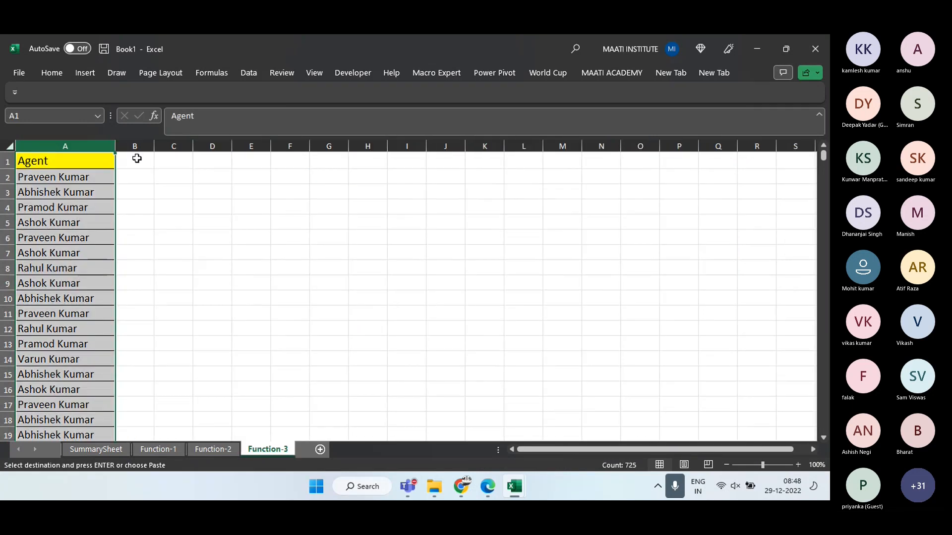
{"action": "left_click", "coordinate": [137, 159]}
{"action": "key", "text": "ctrl+v"}
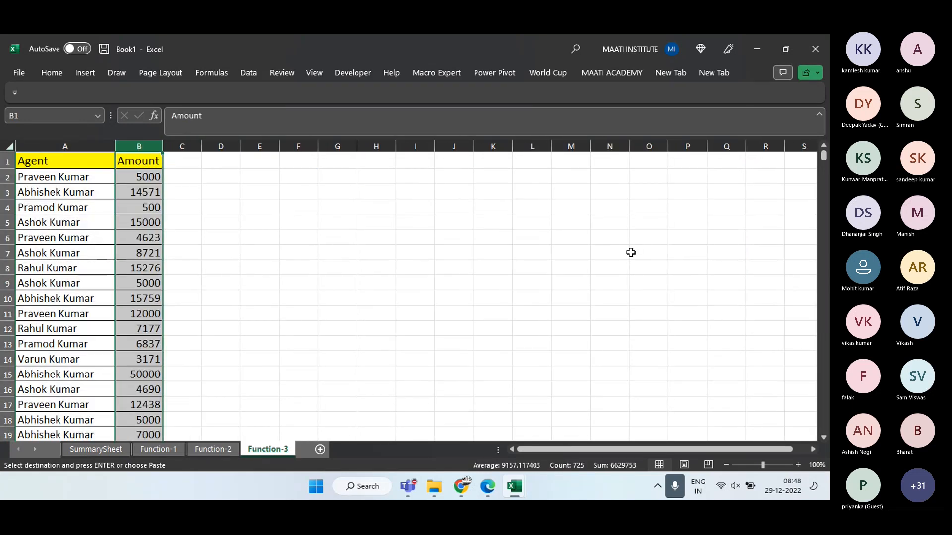
{"action": "left_click", "coordinate": [372, 194]}
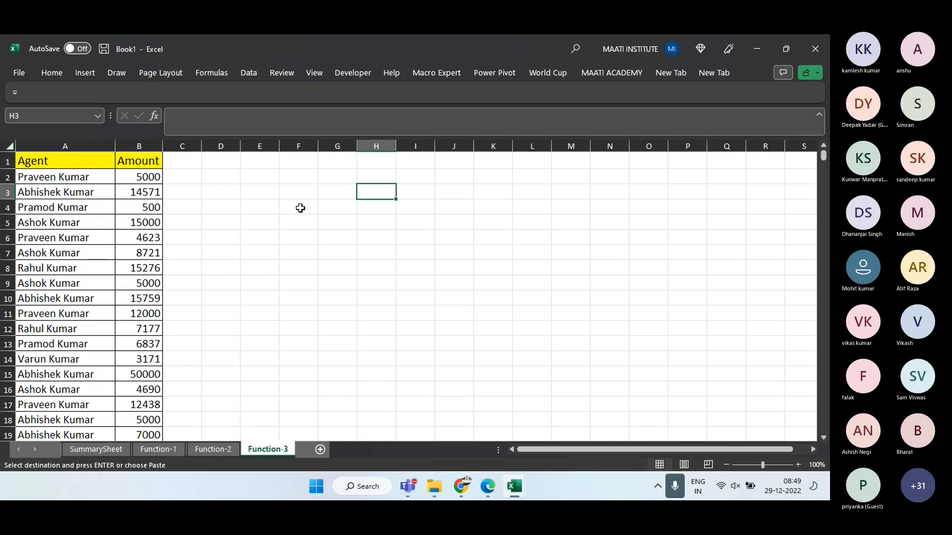
{"action": "left_click", "coordinate": [207, 448]}
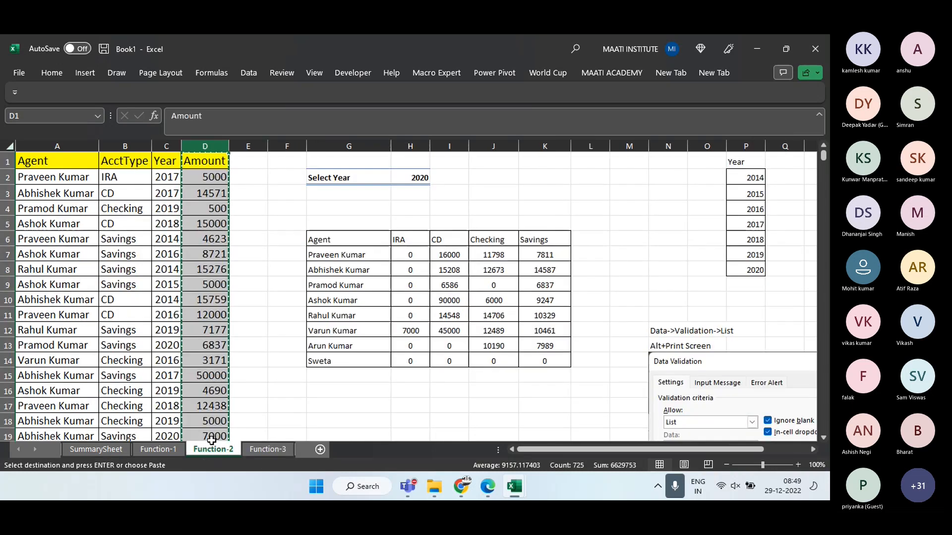
{"action": "left_click", "coordinate": [165, 145]}
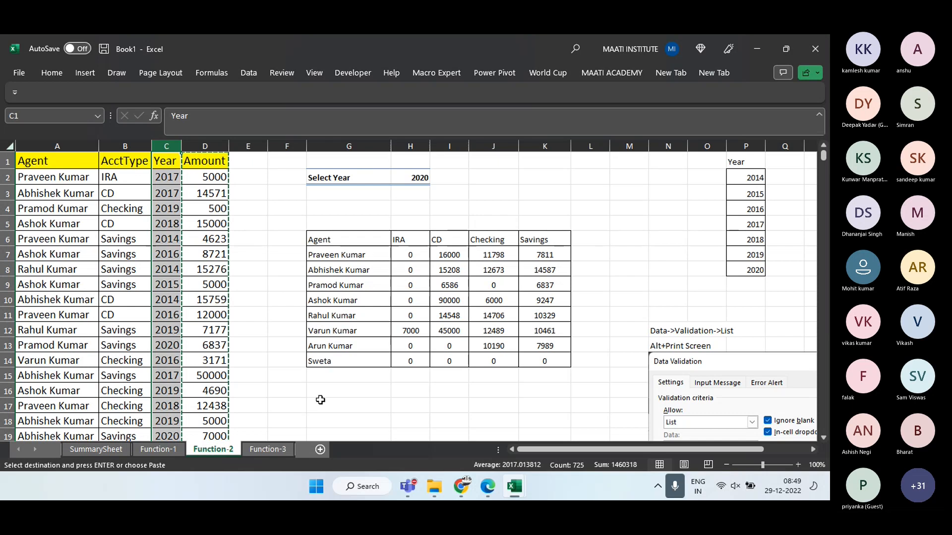
{"action": "left_click", "coordinate": [286, 449]}
{"action": "right_click", "coordinate": [272, 449]}
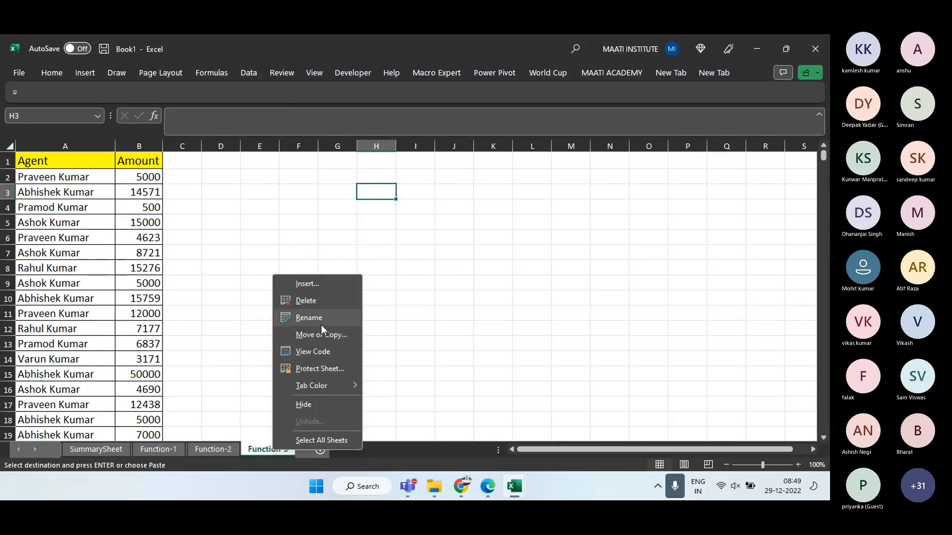
{"action": "left_click", "coordinate": [225, 412]}
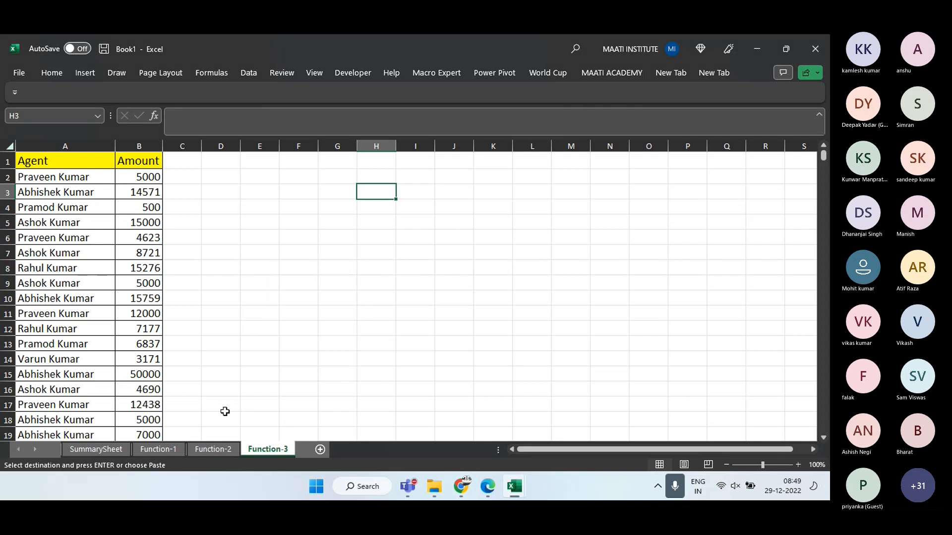
Copy the summary block F1:Q14 from the Function-2 sheet and paste it at G1 of the Function-3 sheet
{"action": "left_click", "coordinate": [213, 449]}
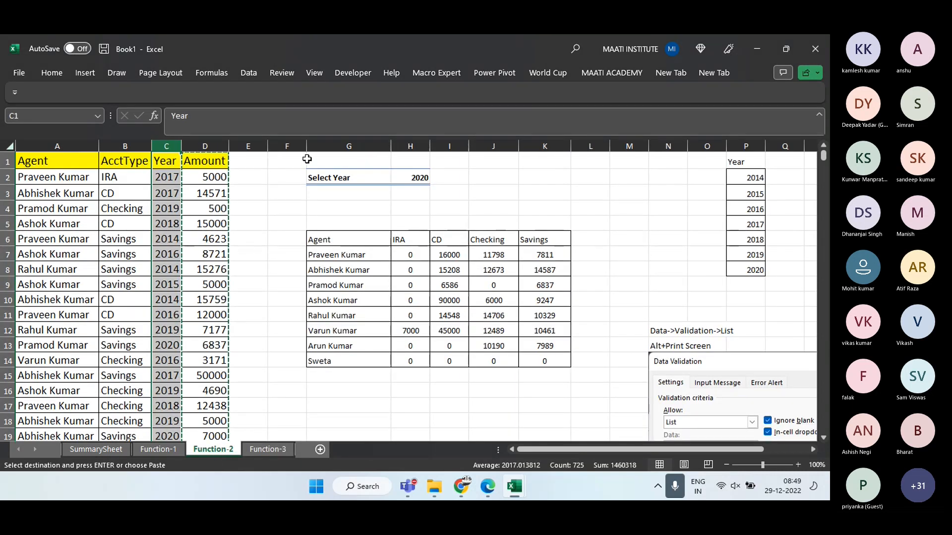
{"action": "left_click_drag", "start_coordinate": [303, 159], "coordinate": [776, 361]}
{"action": "key", "text": "ctrl+c"}
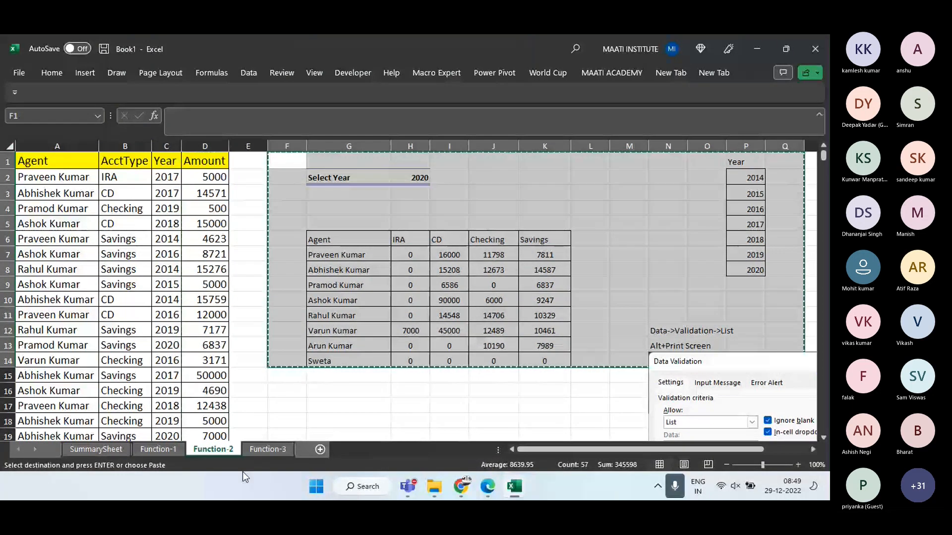
{"action": "left_click", "coordinate": [267, 449]}
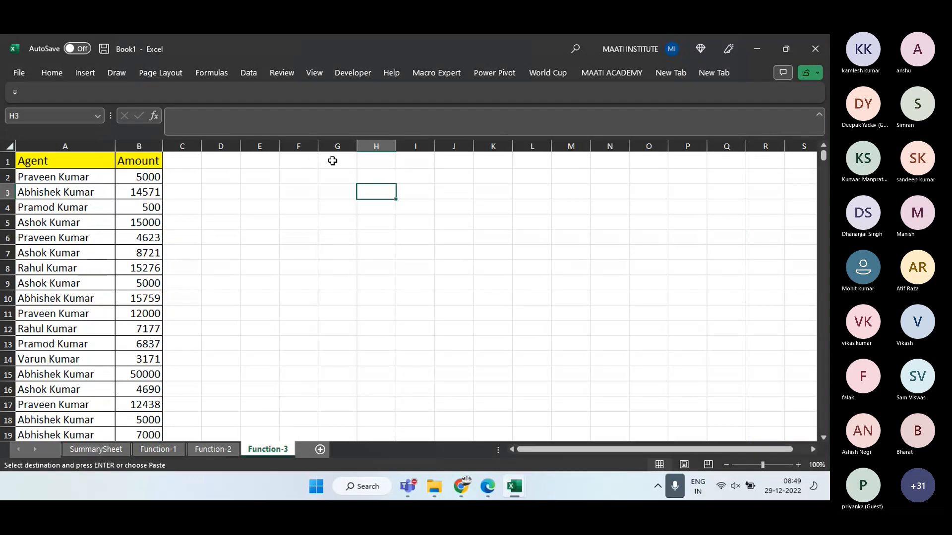
{"action": "left_click", "coordinate": [332, 159]}
{"action": "key", "text": "ctrl+v"}
Clear the pasted formulas below the table headings, from H7 down across columns H to M
{"action": "left_click", "coordinate": [376, 255]}
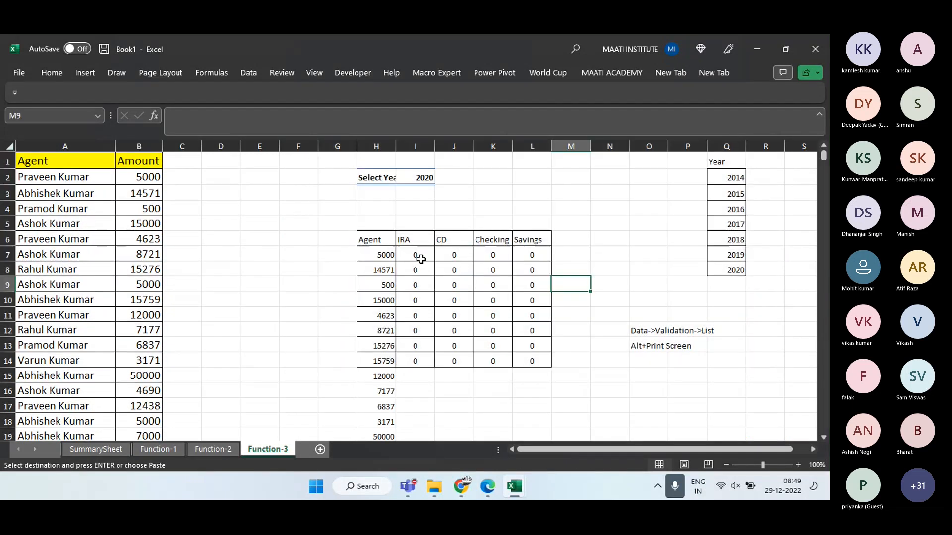
{"action": "left_click_drag", "start_coordinate": [376, 254], "coordinate": [579, 429]}
{"action": "key", "text": "Delete"}
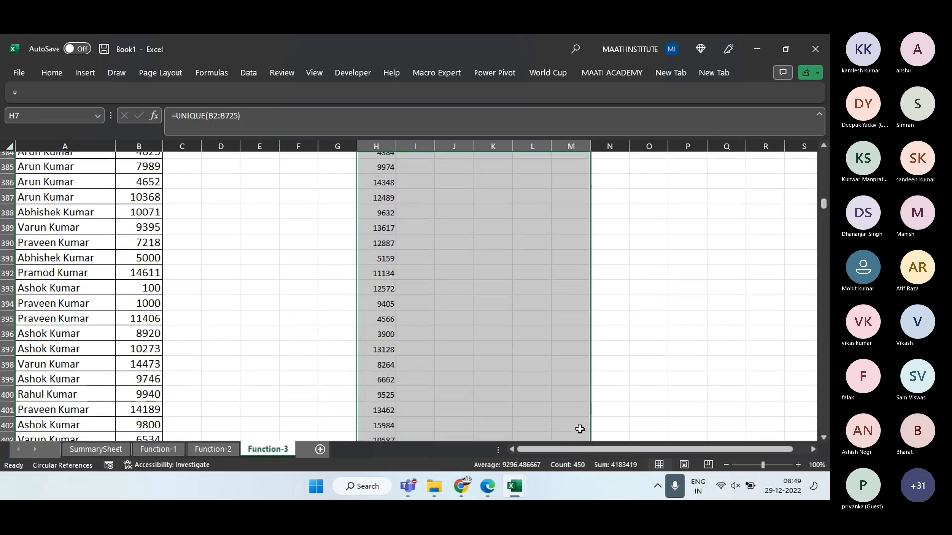
{"action": "key", "text": "ctrl+Up"}
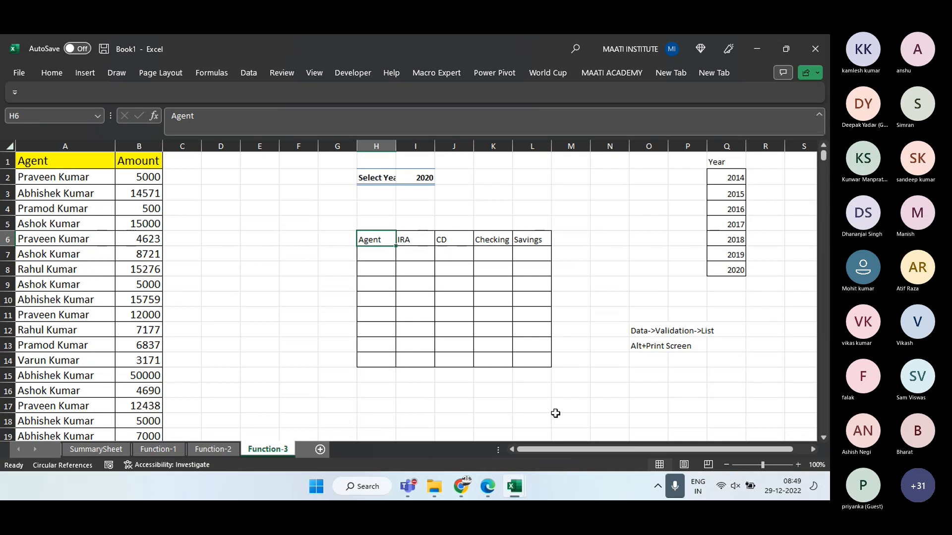
Set the list validation source of year cell I2 to $Q$2:$Q$8 and widen column H to fit its label
{"action": "left_click", "coordinate": [430, 177]}
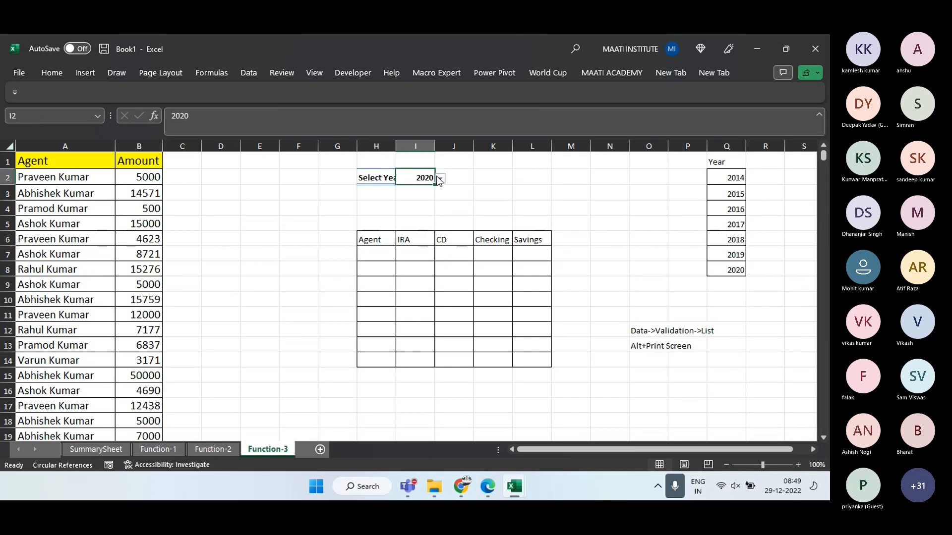
{"action": "left_click", "coordinate": [440, 178]}
{"action": "left_click", "coordinate": [440, 178]}
{"action": "left_click", "coordinate": [248, 72]}
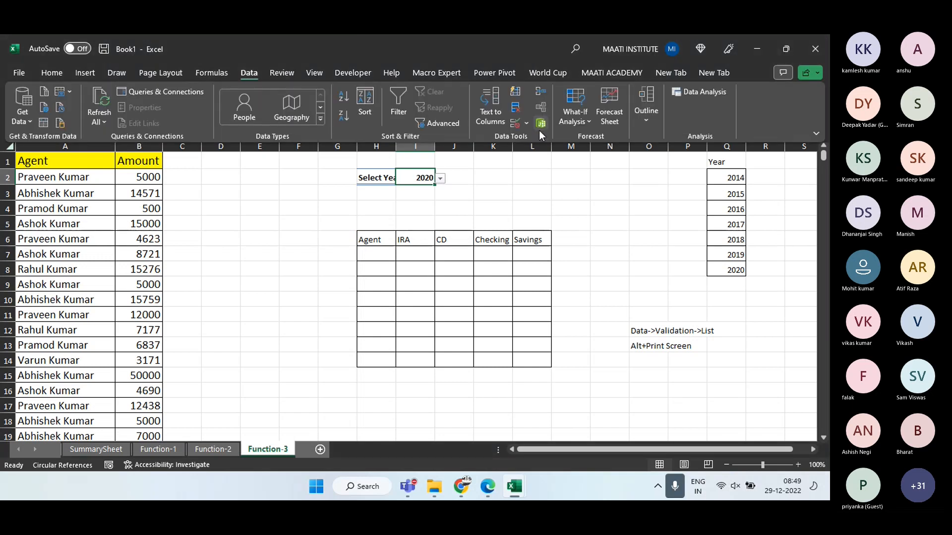
{"action": "left_click", "coordinate": [526, 122]}
{"action": "left_click", "coordinate": [526, 140]}
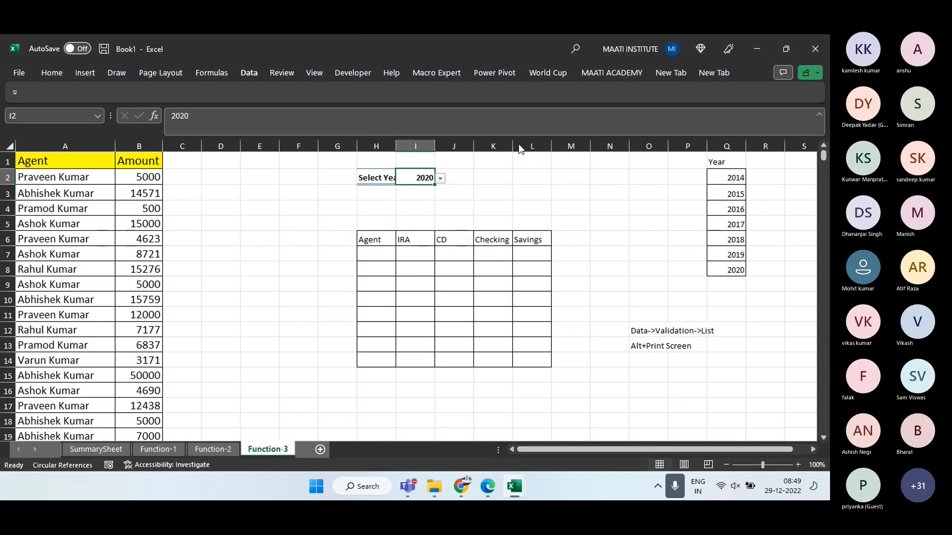
{"action": "left_click", "coordinate": [528, 210]}
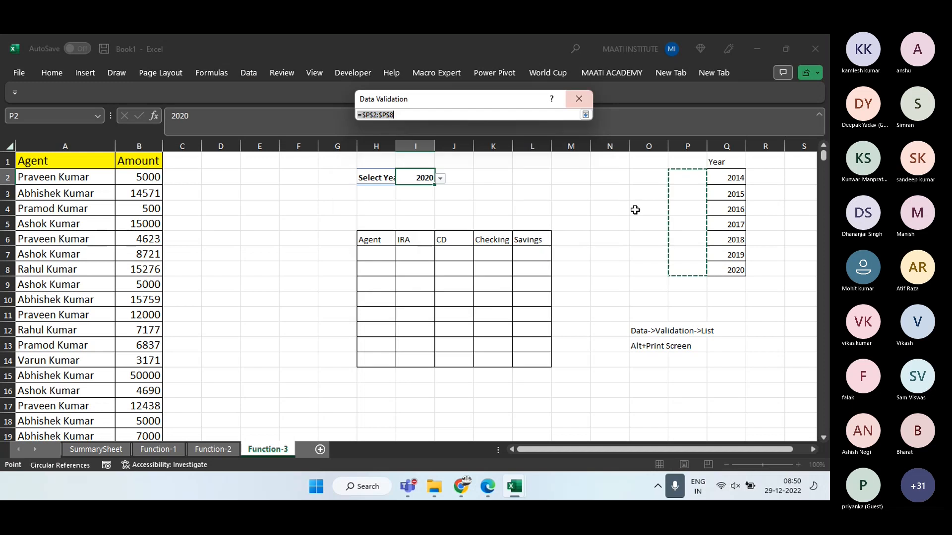
{"action": "left_click_drag", "start_coordinate": [729, 178], "coordinate": [738, 270]}
{"action": "key", "text": "Return"}
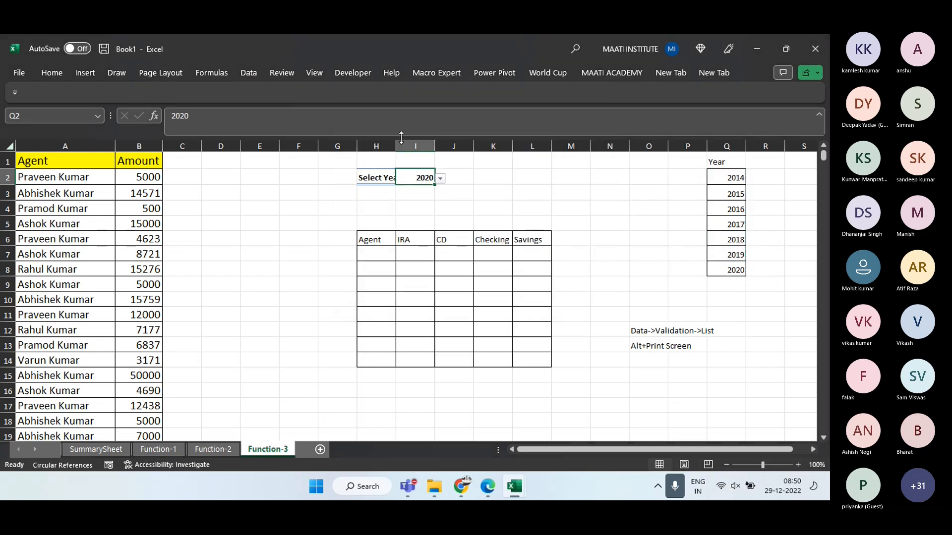
{"action": "left_click_drag", "start_coordinate": [396, 145], "coordinate": [425, 145]}
{"action": "left_click", "coordinate": [521, 207]}
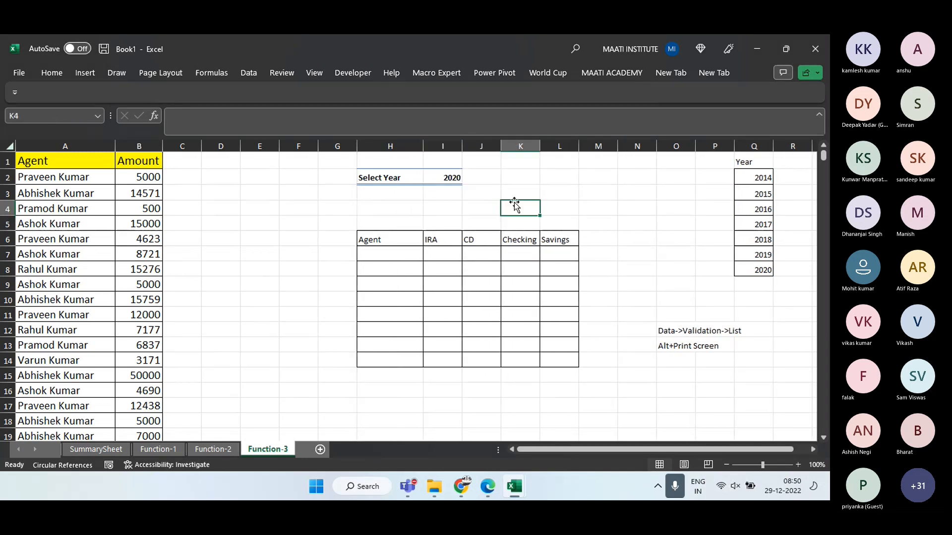
Try removing the year dropdown by pasting blank cell L3 over I2, and undo that paste
{"action": "left_click", "coordinate": [560, 193]}
{"action": "key", "text": "ctrl+c"}
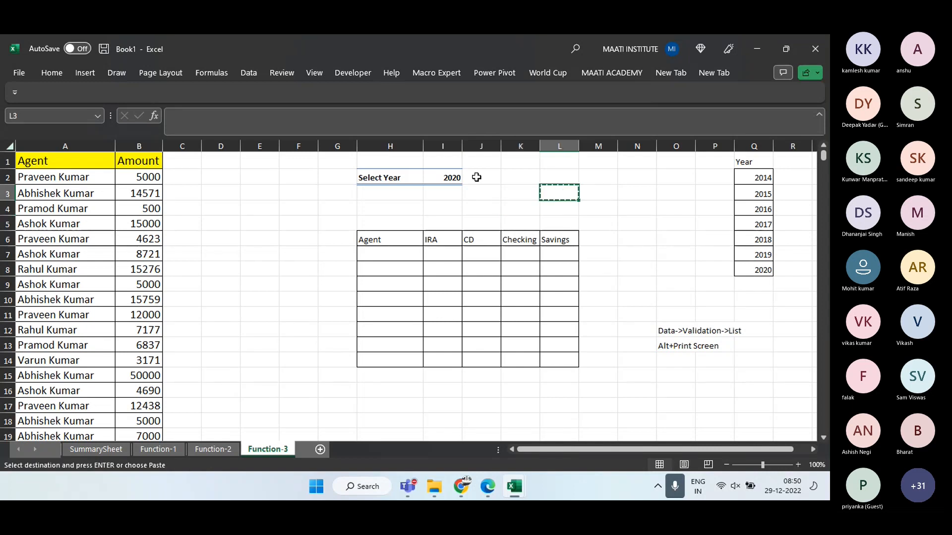
{"action": "left_click", "coordinate": [456, 177]}
{"action": "key", "text": "ctrl+v"}
{"action": "left_click", "coordinate": [541, 223]}
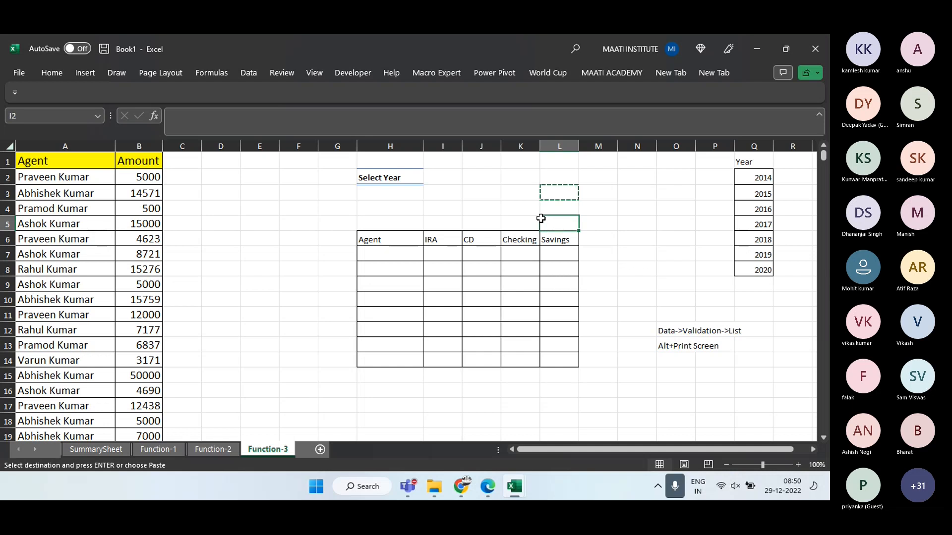
{"action": "key", "text": "ctrl+z"}
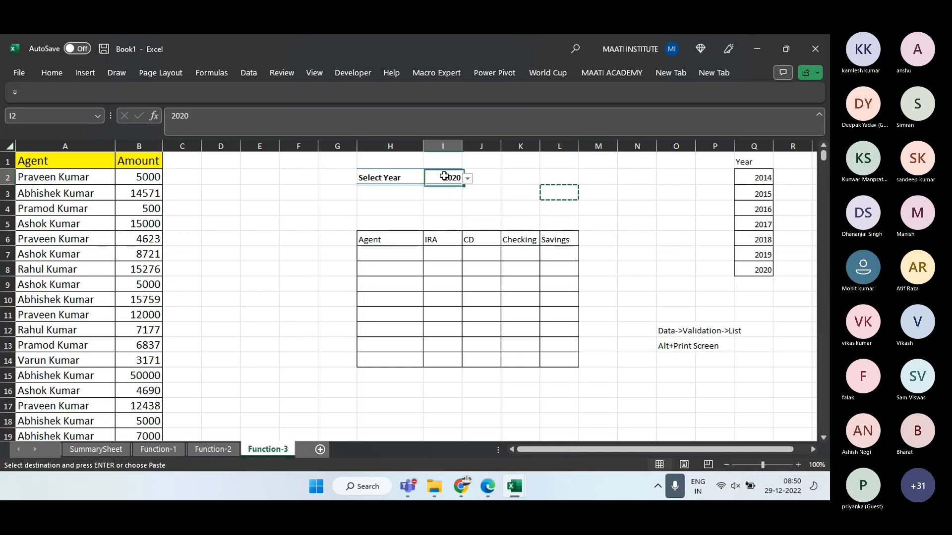
Review the Data Validation settings of the year cell I2 and close them without changes
{"action": "left_click", "coordinate": [250, 73]}
{"action": "left_click", "coordinate": [527, 123]}
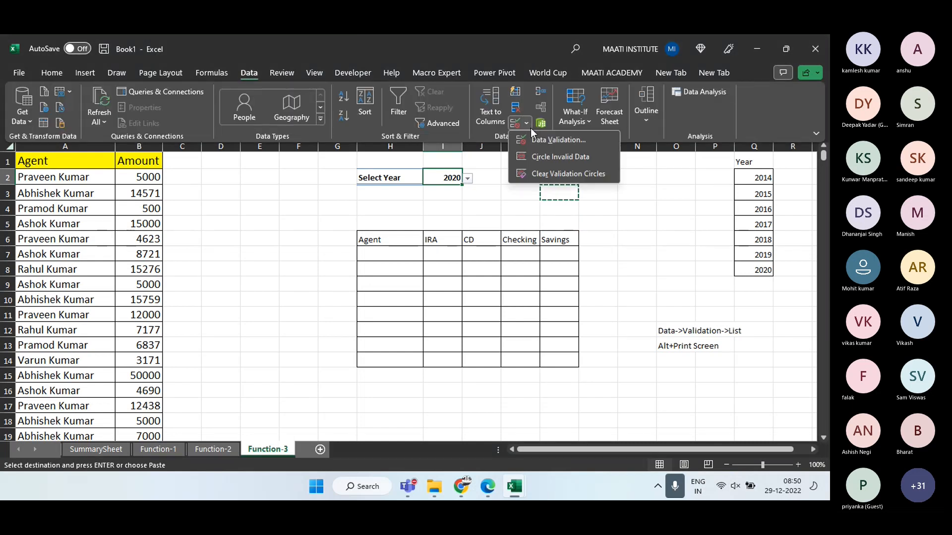
{"action": "left_click", "coordinate": [536, 137]}
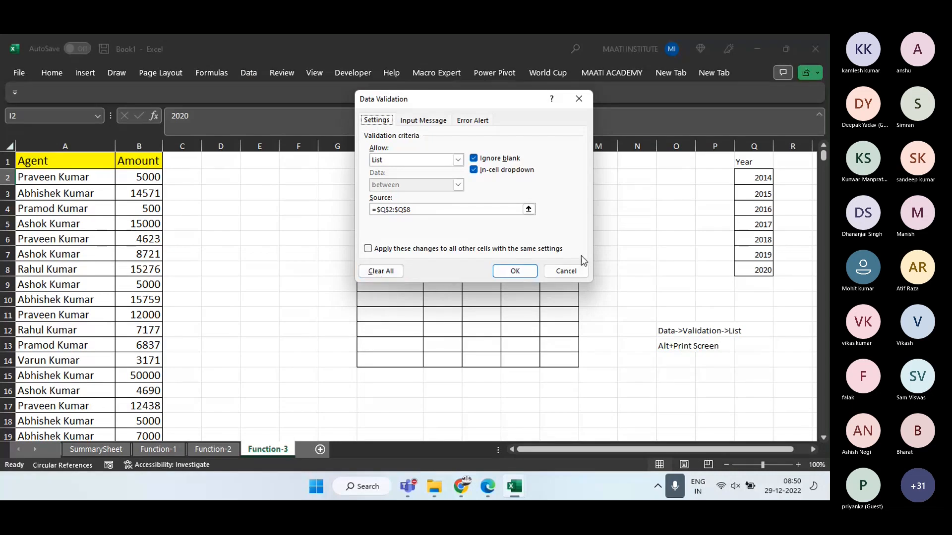
{"action": "left_click", "coordinate": [565, 271]}
Enter a UNIQUE formula in H7 that covers the agent names from A2 down to the last data row
{"action": "left_click", "coordinate": [419, 254]}
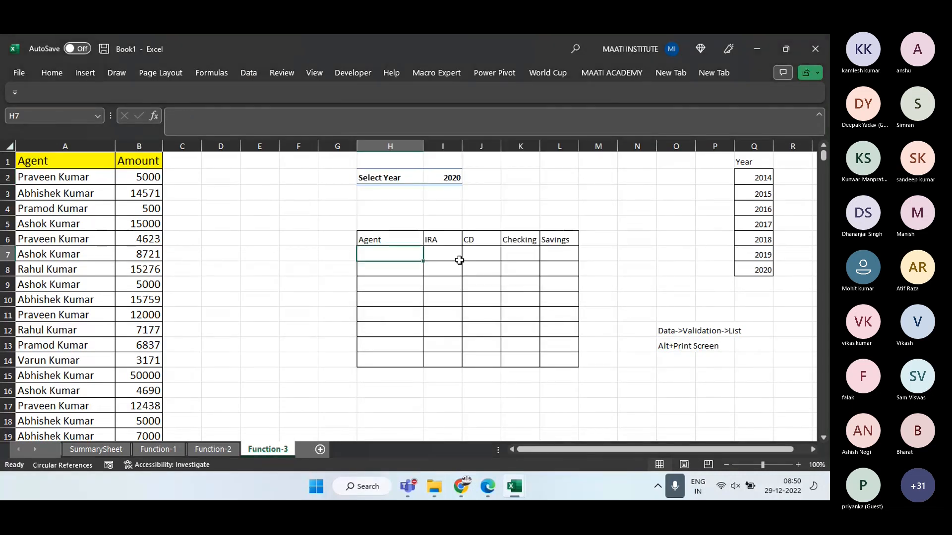
{"action": "type", "text": "="}
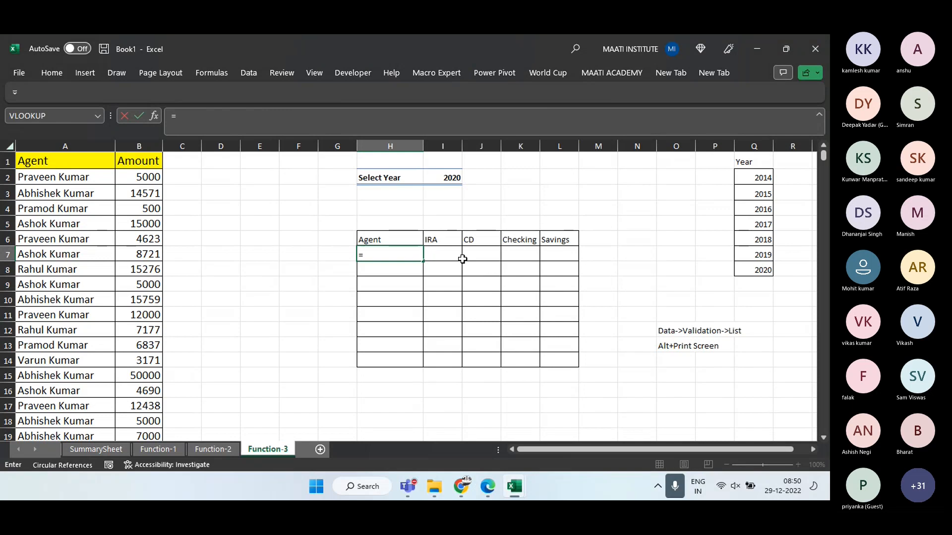
{"action": "type", "text": "UNI"}
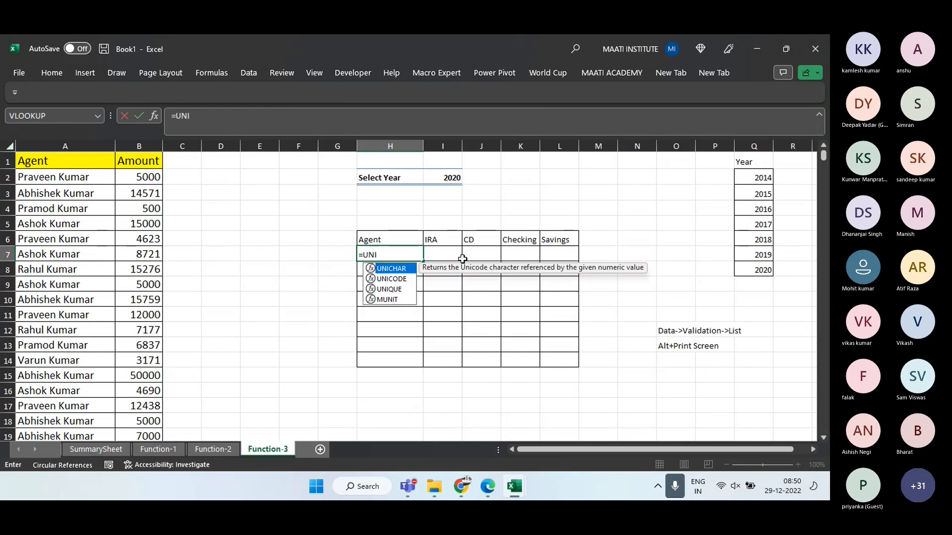
{"action": "key", "text": "Down"}
{"action": "key", "text": "Down"}
{"action": "key", "text": "Tab"}
{"action": "key", "text": "Left"}
{"action": "key", "text": "ctrl+Left"}
{"action": "key", "text": "ctrl+Left"}
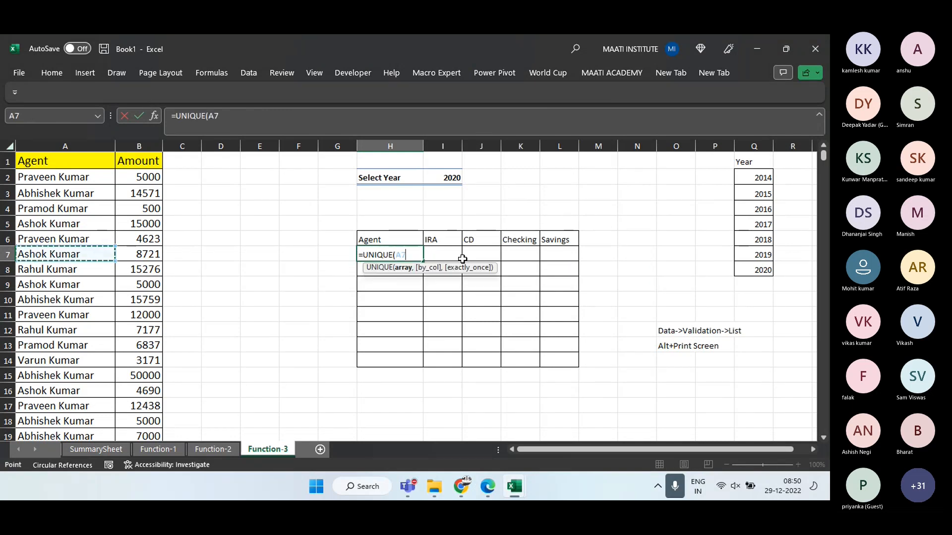
{"action": "key", "text": "ctrl+Up"}
{"action": "key", "text": "Down"}
{"action": "key", "text": "ctrl+shift+Down"}
{"action": "key", "text": "Return"}
Widen columns J to L of the summary table
{"action": "key", "text": "Up"}
{"action": "key", "text": "Up"}
{"action": "key", "text": "Up"}
{"action": "key", "text": "Up"}
{"action": "key", "text": "Up"}
{"action": "key", "text": "Up"}
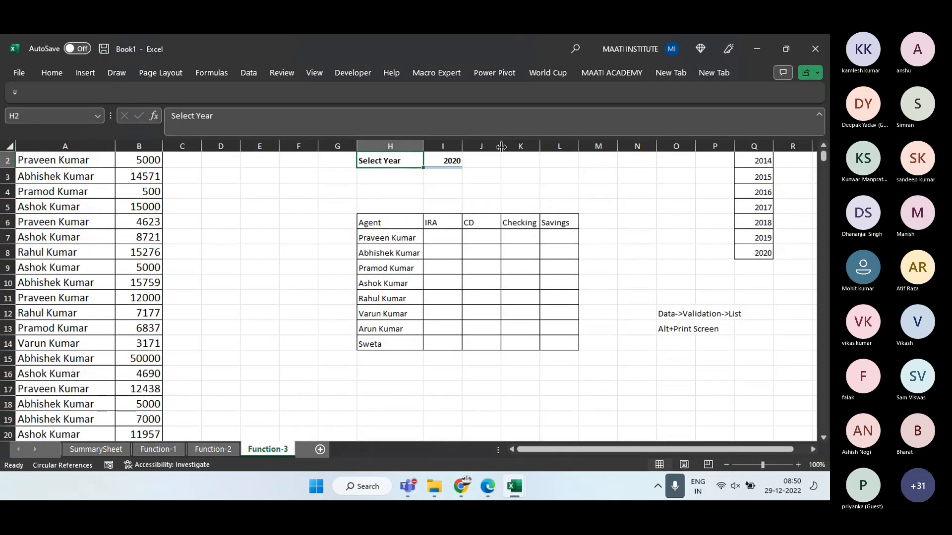
{"action": "left_click_drag", "start_coordinate": [501, 145], "coordinate": [606, 147]}
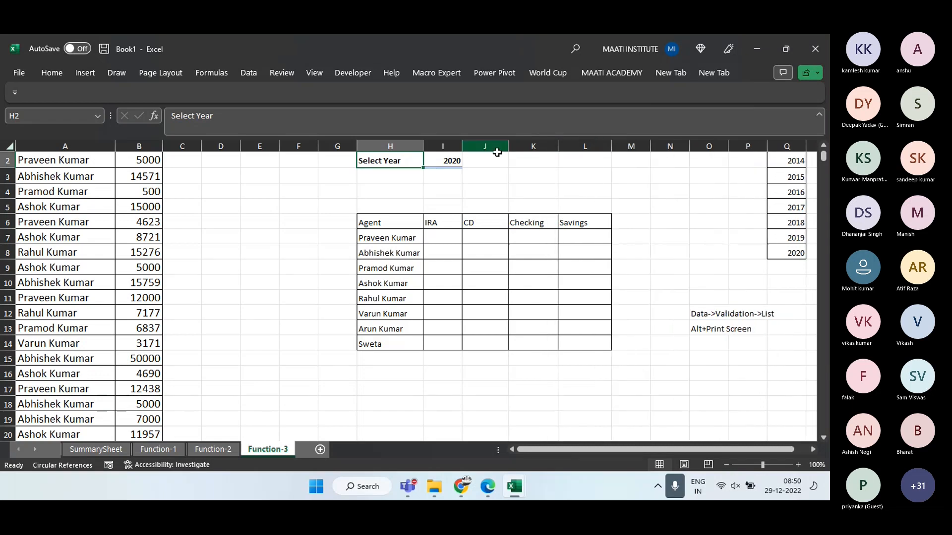
Replace the summary table headers in I6:L6 with Countifs, Sumifs, Maxifs and Minifs, and add the header Avgifs in M6
{"action": "left_click", "coordinate": [442, 221]}
{"action": "type", "text": "Countifs"}
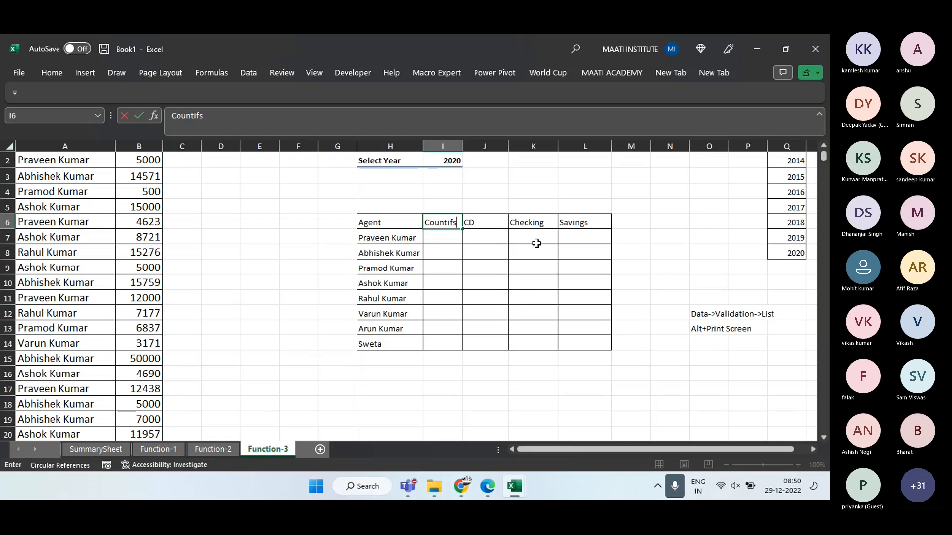
{"action": "key", "text": "Return"}
{"action": "key", "text": "Up"}
{"action": "key", "text": "Right"}
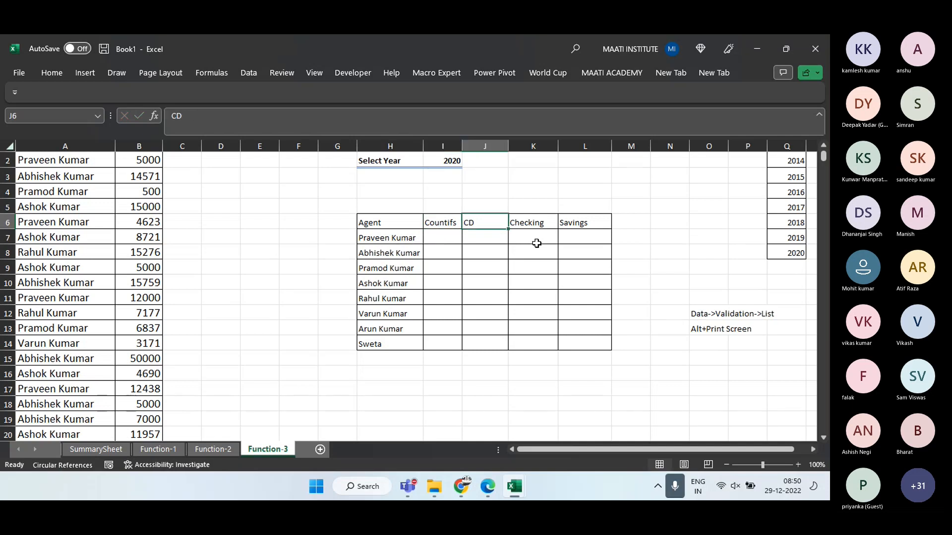
{"action": "type", "text": "Sumifs"}
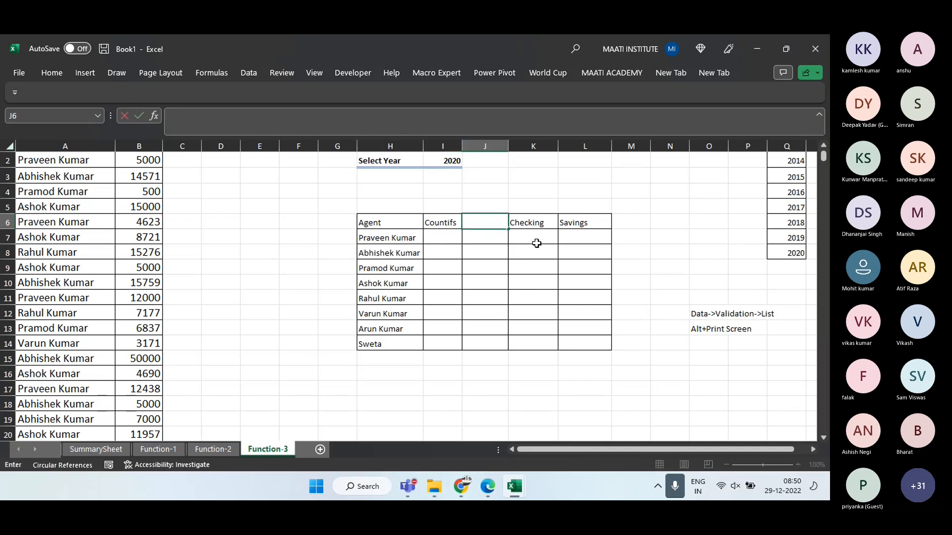
{"action": "key", "text": "Right"}
{"action": "type", "text": "M"}
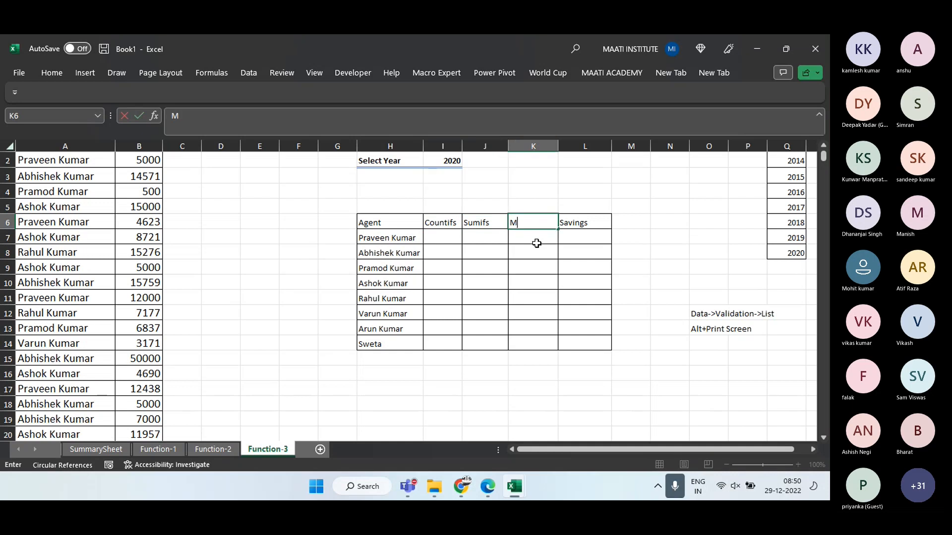
{"action": "type", "text": "axifs"}
{"action": "key", "text": "Right"}
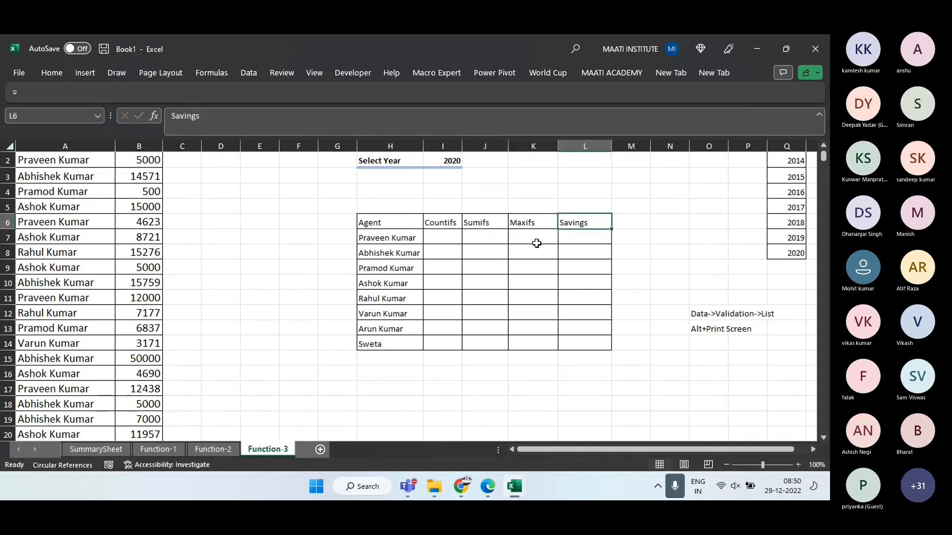
{"action": "type", "text": "Minifs"}
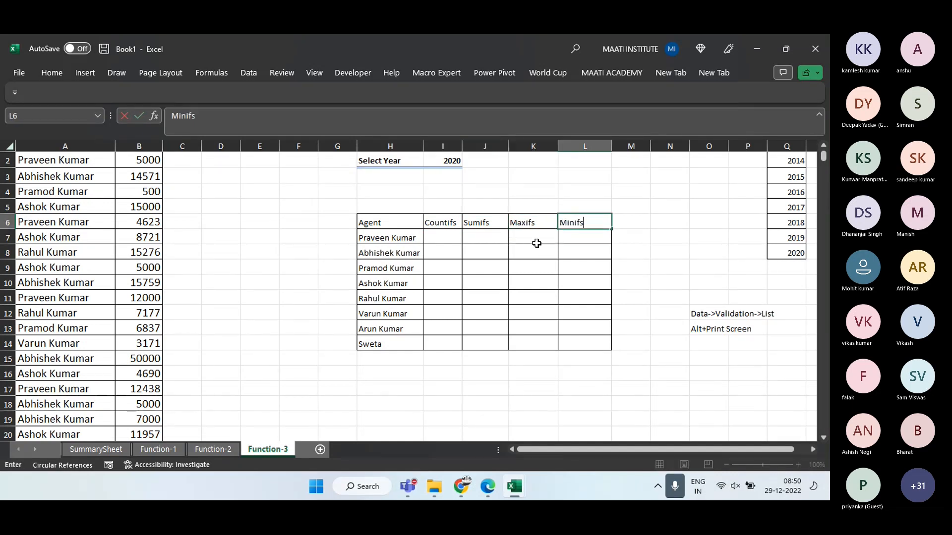
{"action": "key", "text": "Right"}
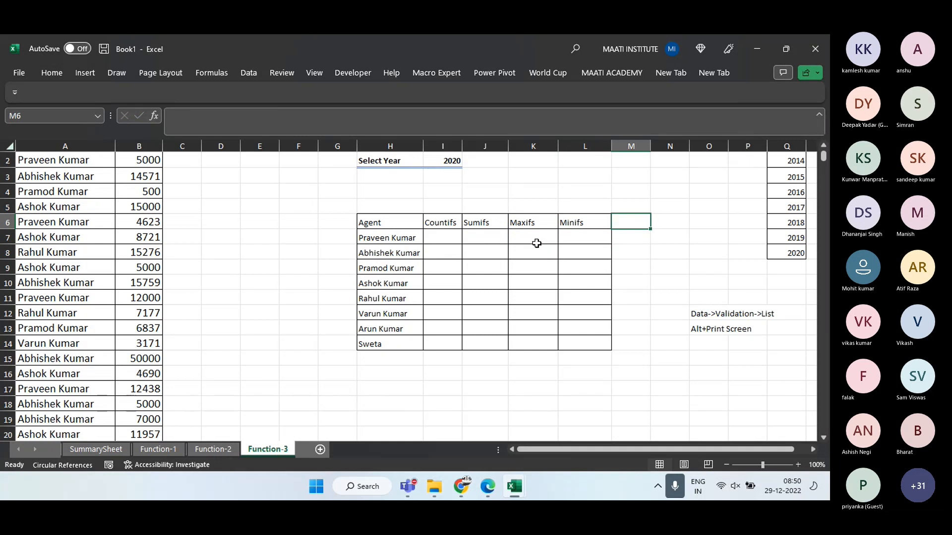
{"action": "type", "text": "Avgifs"}
{"action": "key", "text": "Return"}
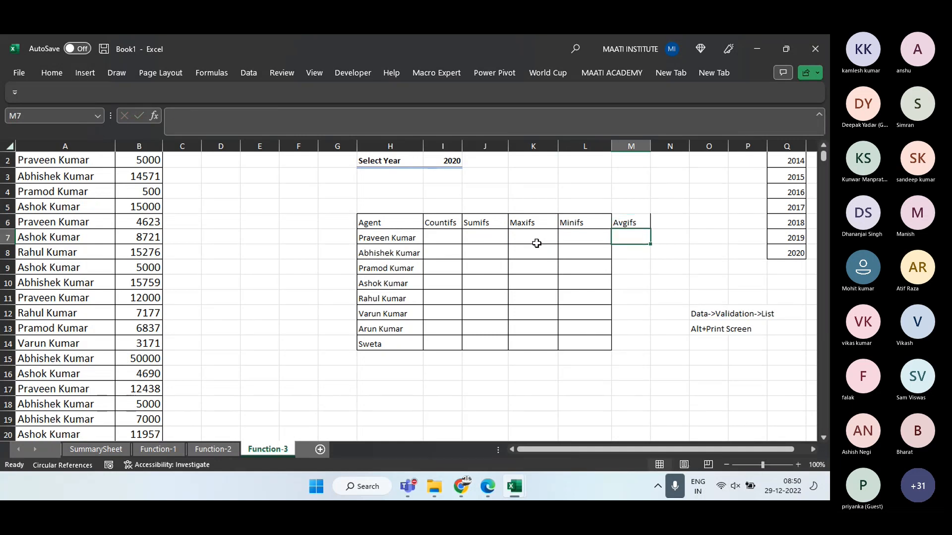
Apply borders to all cells of the summary table body I7:M14, including the new Avgifs column
{"action": "key", "text": "Left"}
{"action": "key", "text": "Left"}
{"action": "key", "text": "Left"}
{"action": "key", "text": "Left"}
{"action": "key", "text": "shift+Right"}
{"action": "key", "text": "shift+Right"}
{"action": "key", "text": "shift+Right"}
{"action": "key", "text": "shift+Right"}
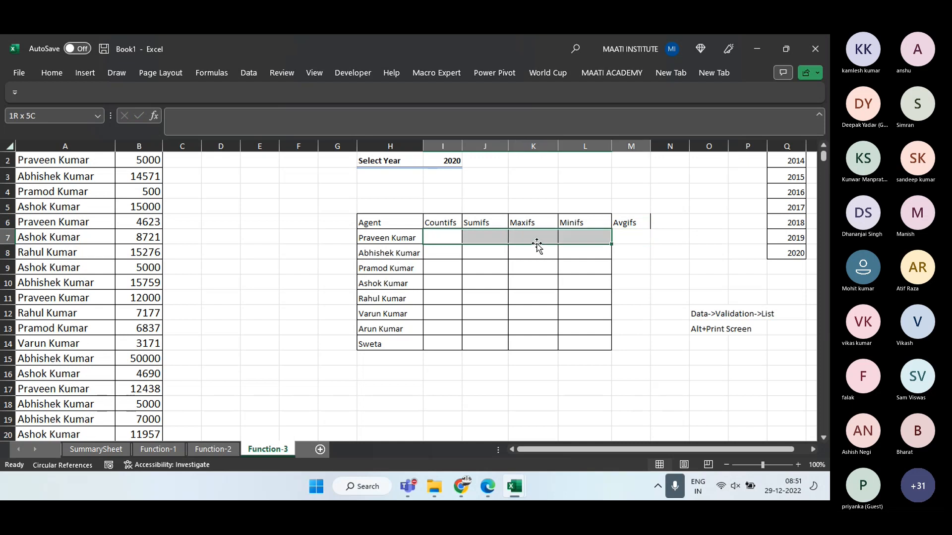
{"action": "key", "text": "shift+Down"}
{"action": "key", "text": "shift+Down"}
{"action": "key", "text": "shift+Down"}
{"action": "key", "text": "shift+Down"}
{"action": "key", "text": "shift+Down"}
{"action": "key", "text": "shift+Down"}
{"action": "key", "text": "shift+Down"}
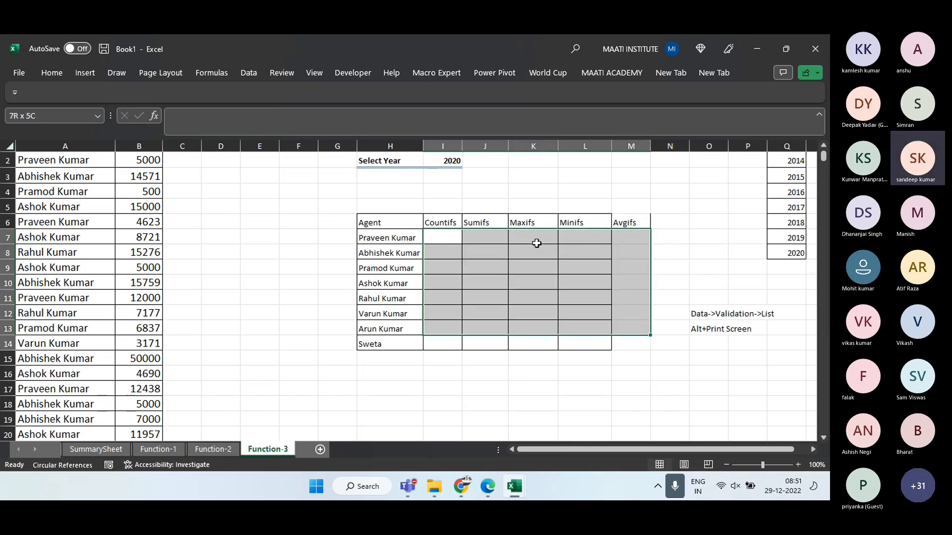
{"action": "left_click", "coordinate": [51, 72]}
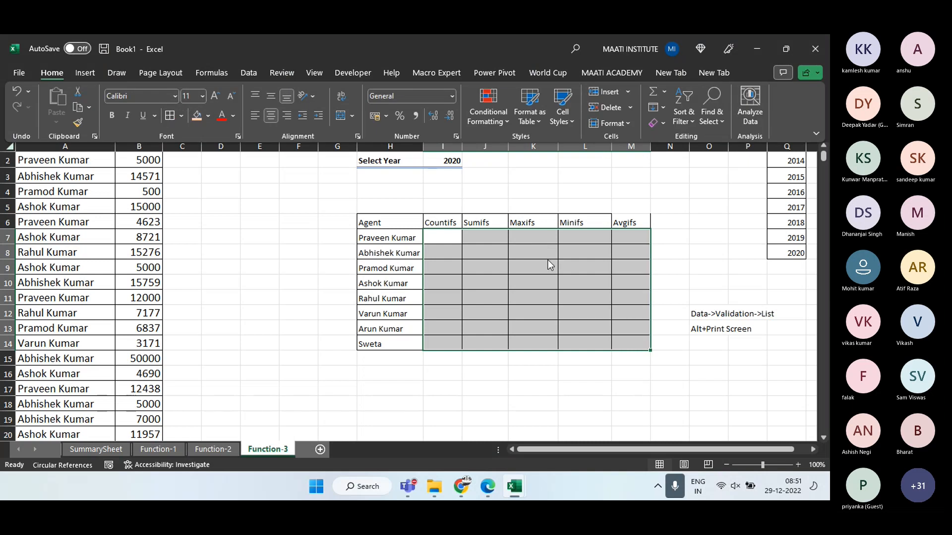
Widen the Agent and Countifs columns of the summary table slightly
{"action": "left_click", "coordinate": [486, 236]}
{"action": "left_click", "coordinate": [484, 237]}
{"action": "left_click_drag", "start_coordinate": [464, 145], "coordinate": [429, 146]}
{"action": "key", "text": "Left"}
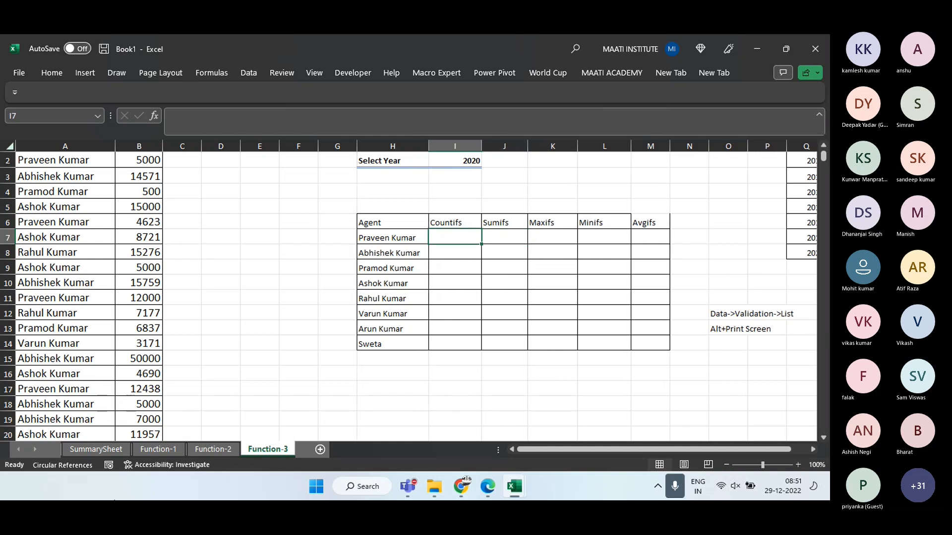
Copy the Year column from the Function-2 sheet and insert it between Agent and Amount on the Function-3 sheet
{"action": "left_click", "coordinate": [212, 448]}
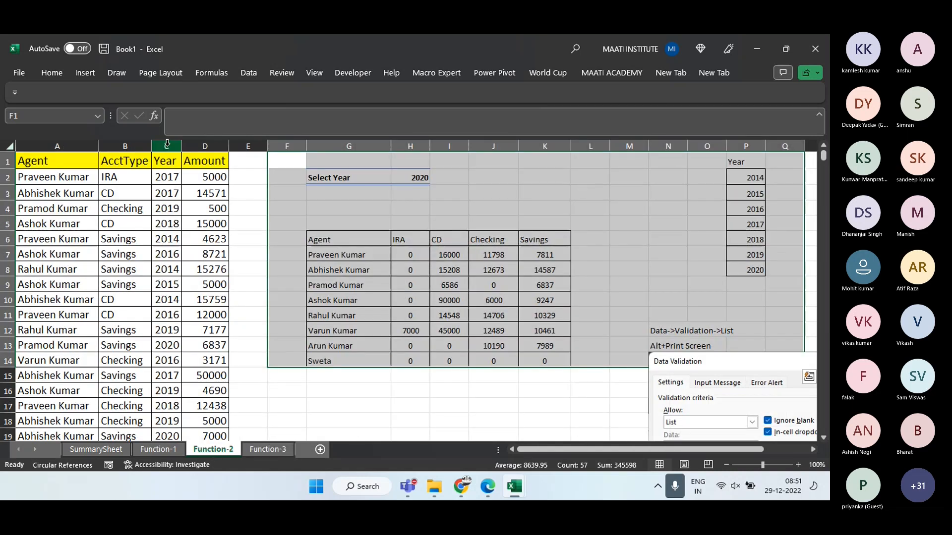
{"action": "right_click", "coordinate": [167, 143]}
{"action": "left_click", "coordinate": [203, 194]}
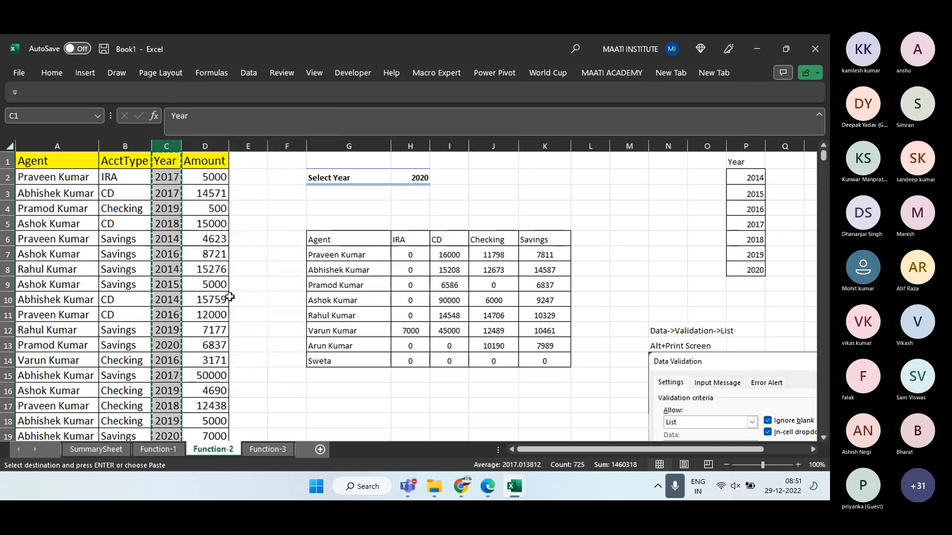
{"action": "left_click", "coordinate": [264, 448]}
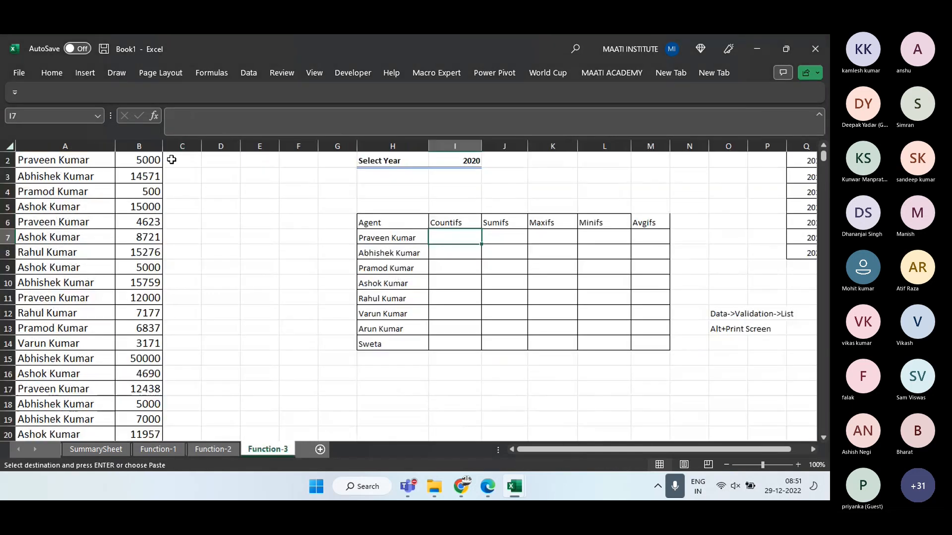
{"action": "right_click", "coordinate": [145, 143]}
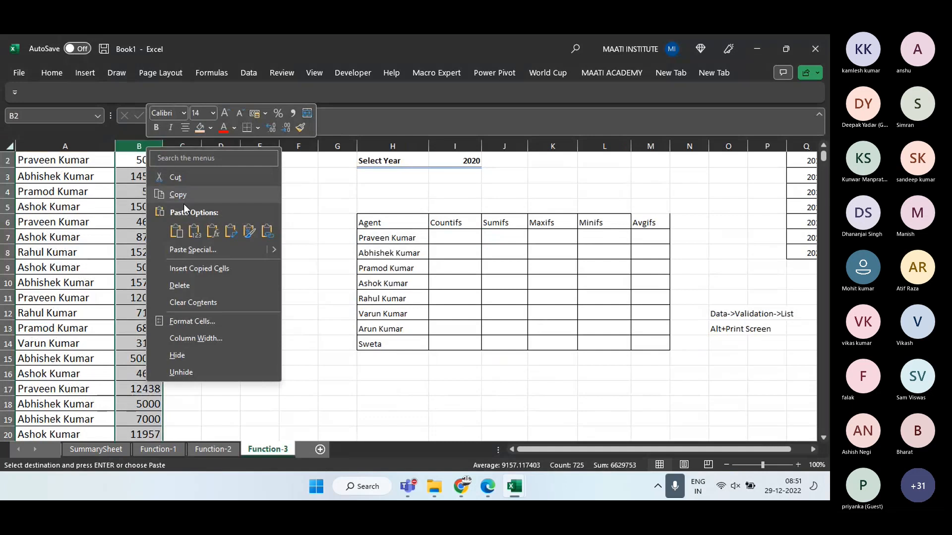
{"action": "left_click", "coordinate": [194, 265]}
{"action": "left_click", "coordinate": [212, 206]}
{"action": "left_click", "coordinate": [169, 183]}
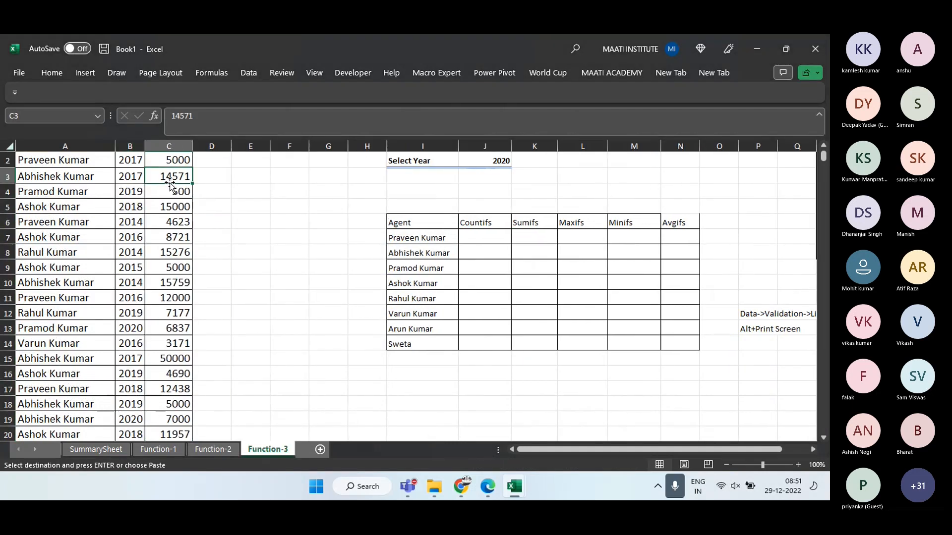
{"action": "key", "text": "ctrl+Up"}
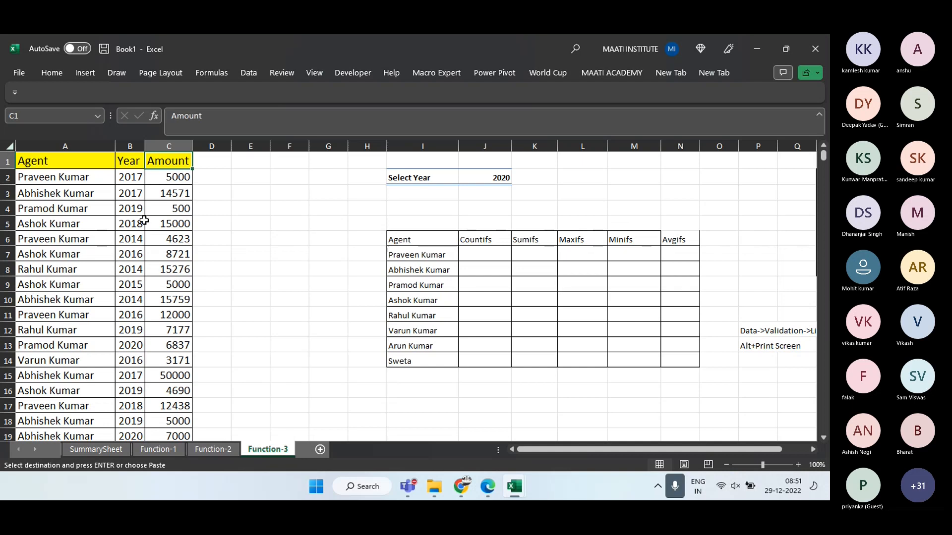
Center the Countifs to Avgifs headers in J6:N6
{"action": "left_click_drag", "start_coordinate": [485, 239], "coordinate": [671, 238]}
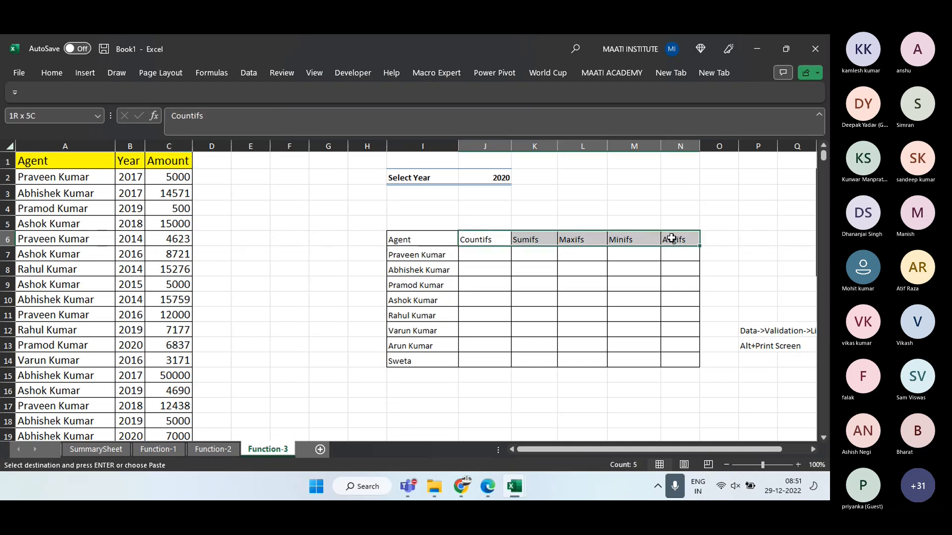
{"action": "left_click", "coordinate": [51, 73]}
{"action": "left_click", "coordinate": [270, 116]}
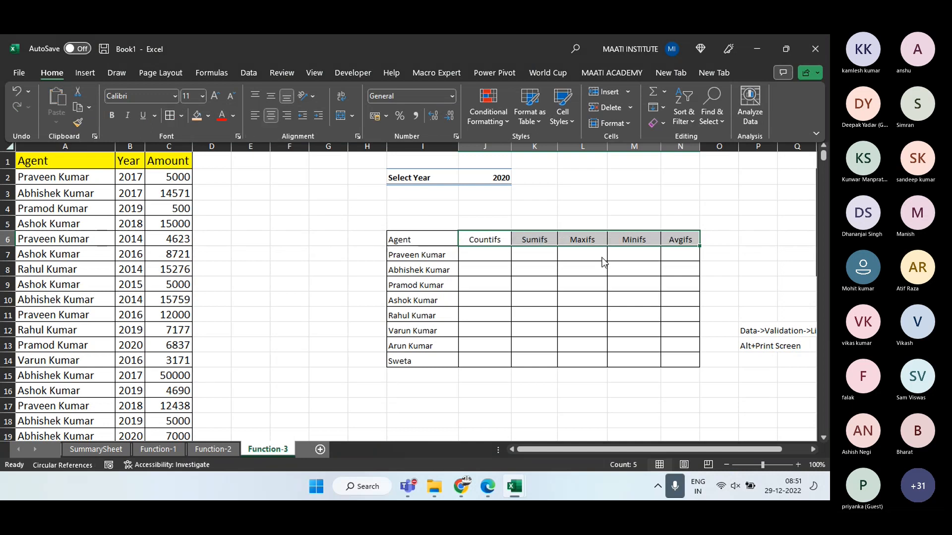
{"action": "left_click", "coordinate": [709, 255]}
Start a COUNTIFS formula in J7 with criteria range $A$2:$A$725 and the agent name $I7 as first criterion
{"action": "left_click", "coordinate": [502, 255]}
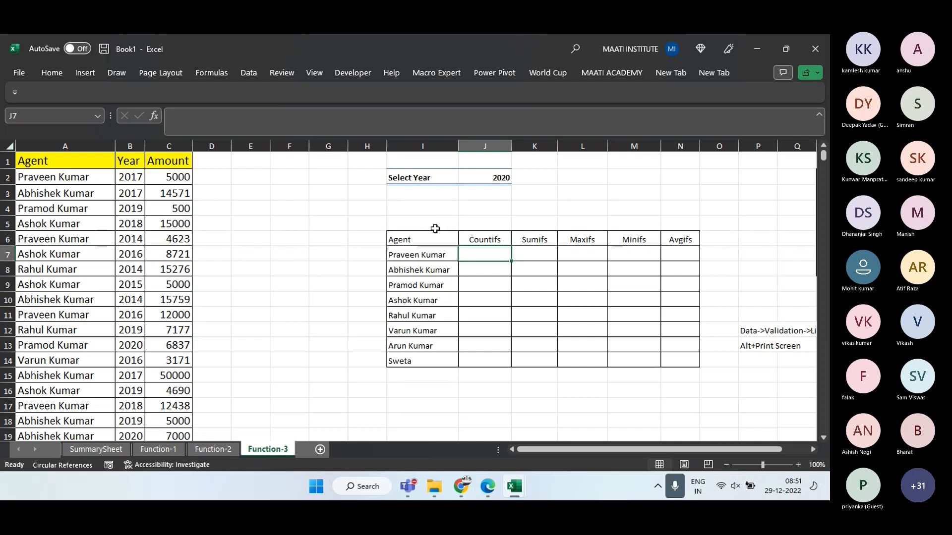
{"action": "type", "text": "=COUNT"}
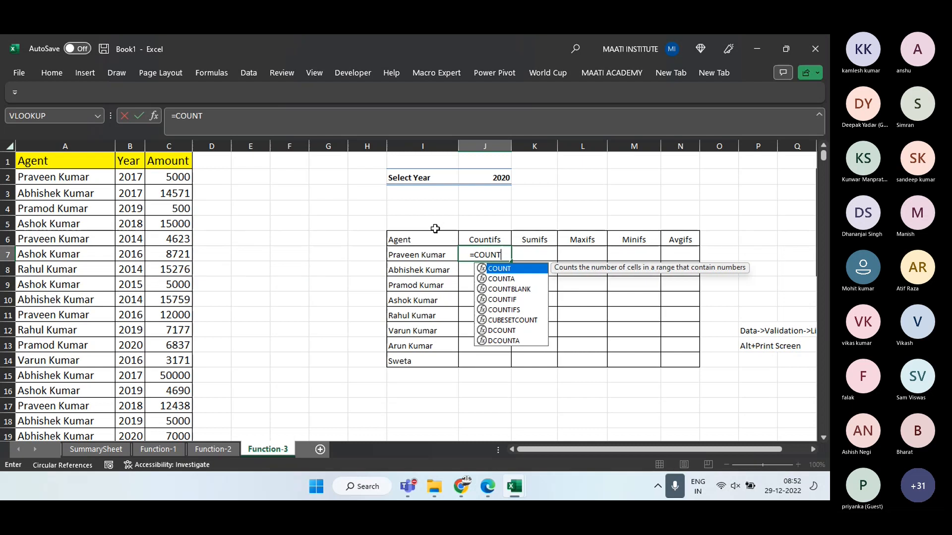
{"action": "type", "text": "IFS"}
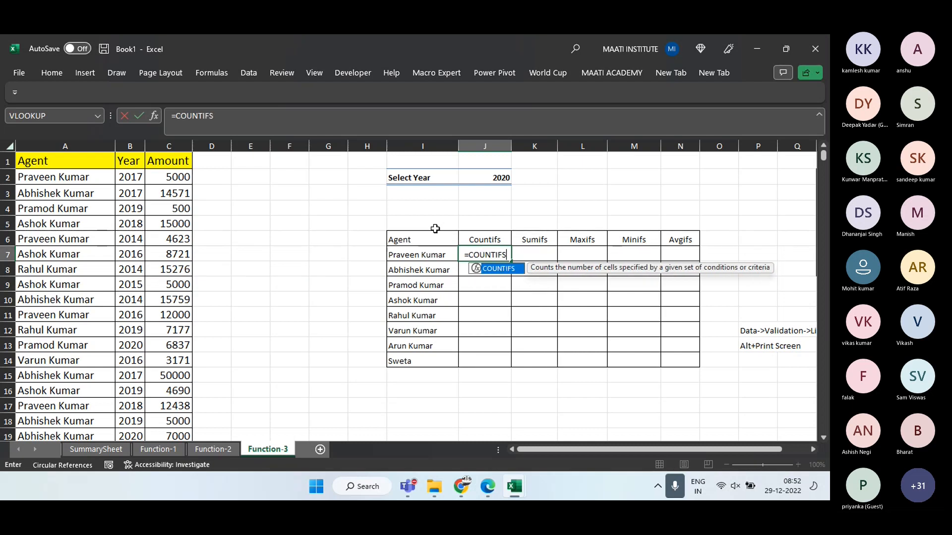
{"action": "type", "text": "("}
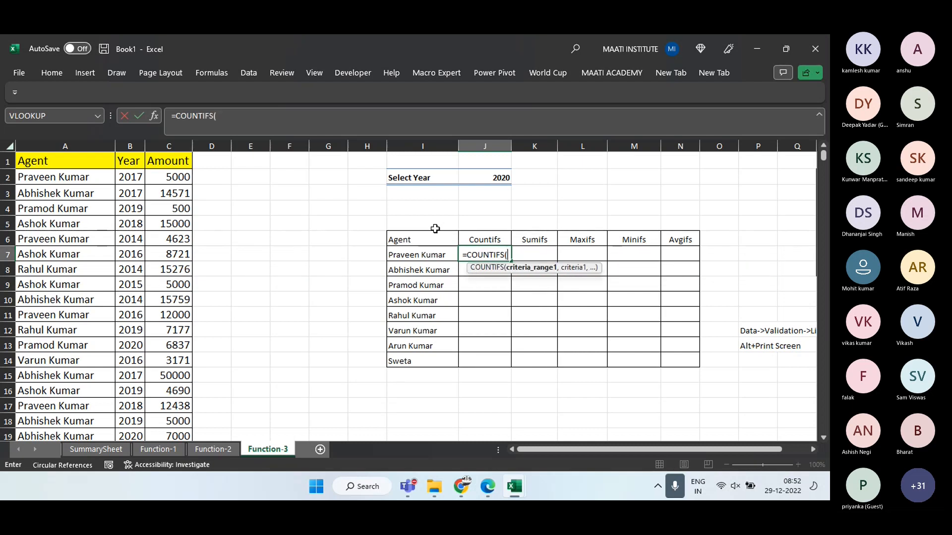
{"action": "key", "text": "ctrl+Left"}
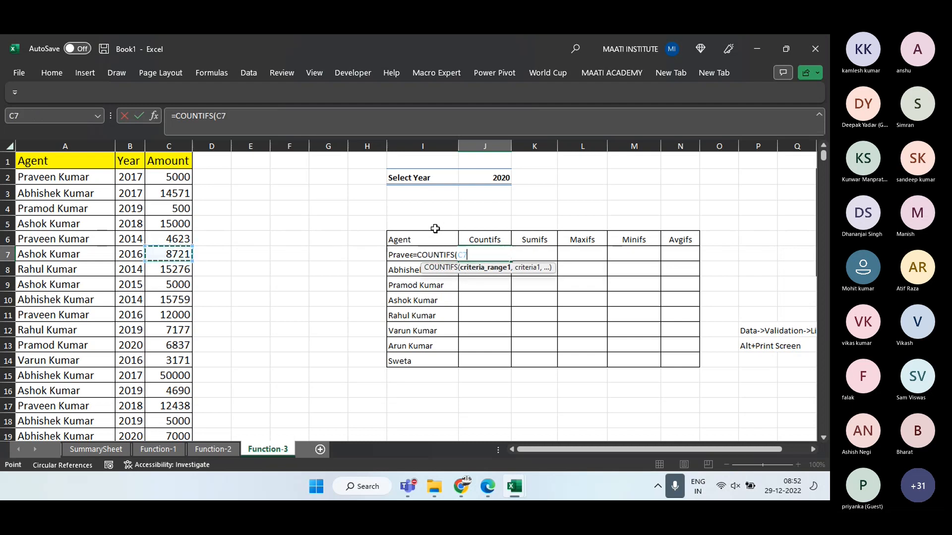
{"action": "key", "text": "ctrl+Left"}
{"action": "key", "text": "ctrl+Up"}
{"action": "key", "text": "Down"}
{"action": "key", "text": "ctrl+shift+Down"}
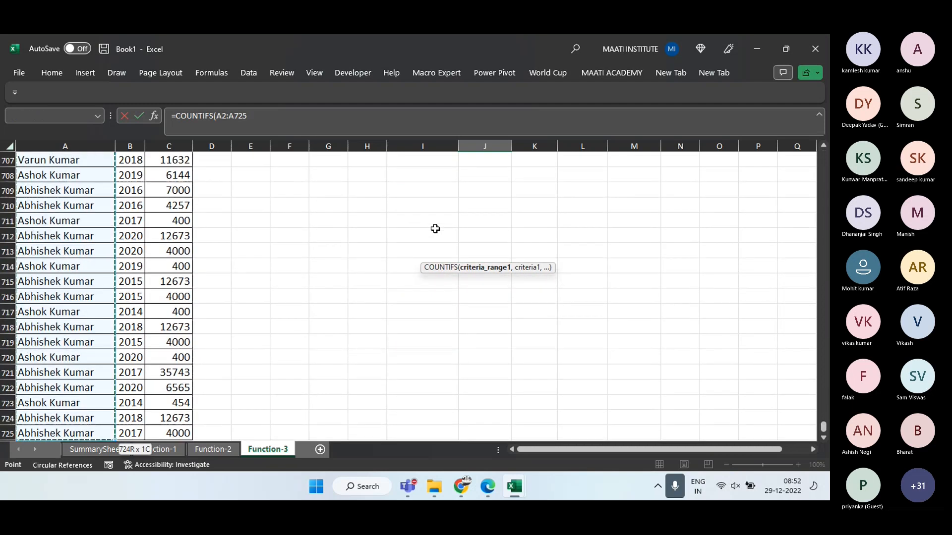
{"action": "key", "text": "F4"}
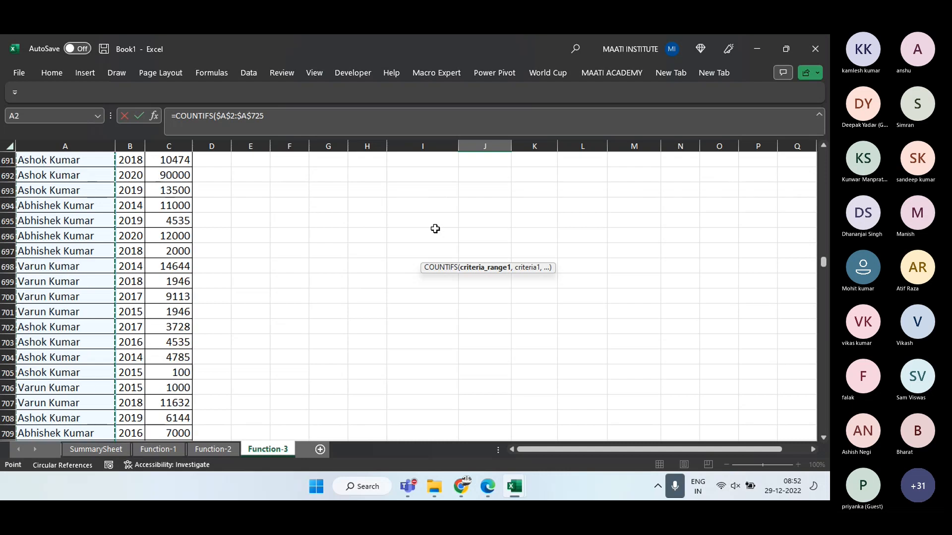
{"action": "type", "text": ","}
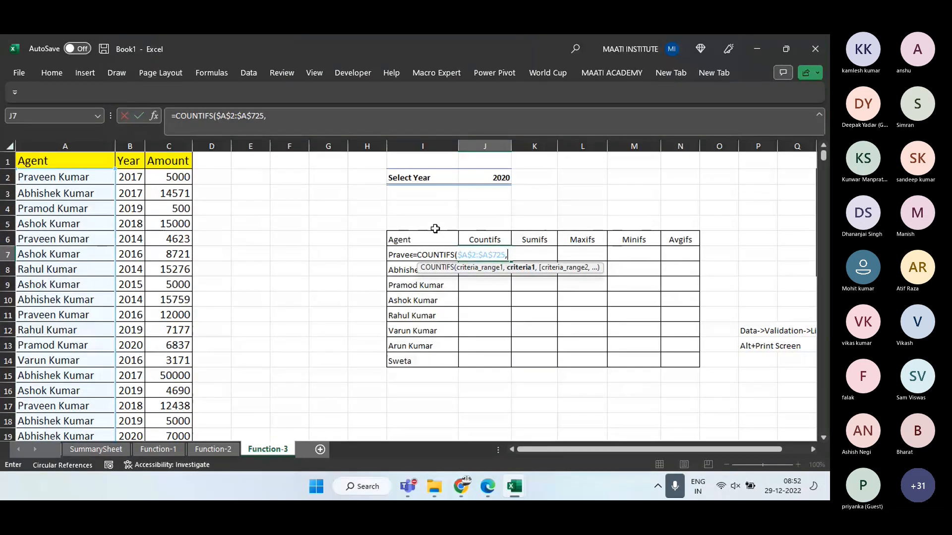
{"action": "key", "text": "Left"}
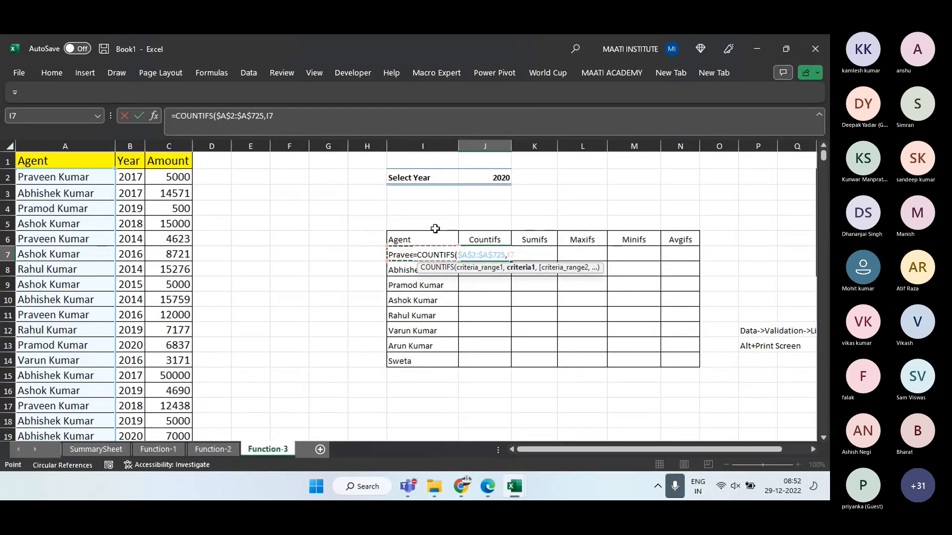
{"action": "key", "text": "F4"}
{"action": "key", "text": "F4"}
{"action": "key", "text": "F4"}
{"action": "type", "text": ","}
Add the year range $B$2:$B$725 with criterion $J$2 to the COUNTIFS formula in J7 and complete it
{"action": "key", "text": "Up"}
{"action": "key", "text": "ctrl+Left"}
{"action": "key", "text": "ctrl+Left"}
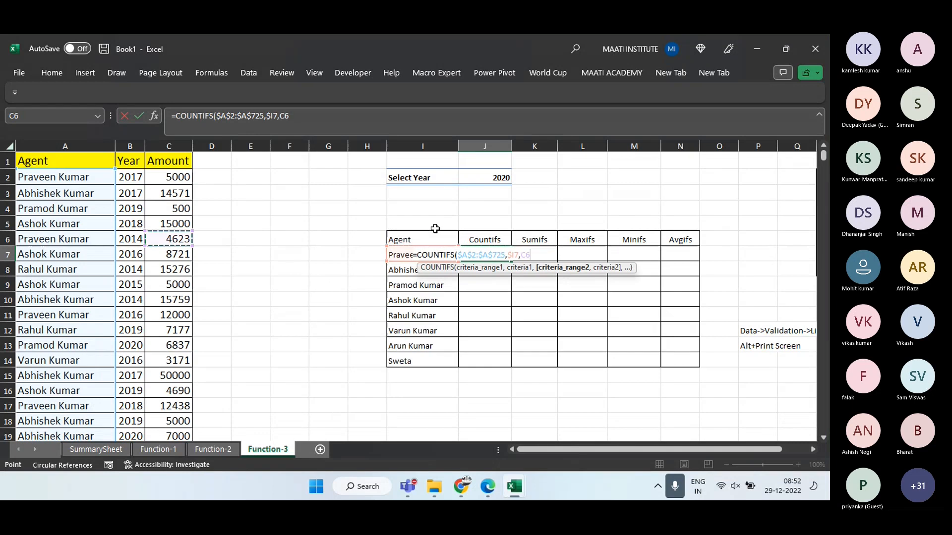
{"action": "key", "text": "Up"}
{"action": "key", "text": "ctrl+Up"}
{"action": "key", "text": "Left"}
{"action": "key", "text": "Down"}
{"action": "key", "text": "ctrl+shift+Down"}
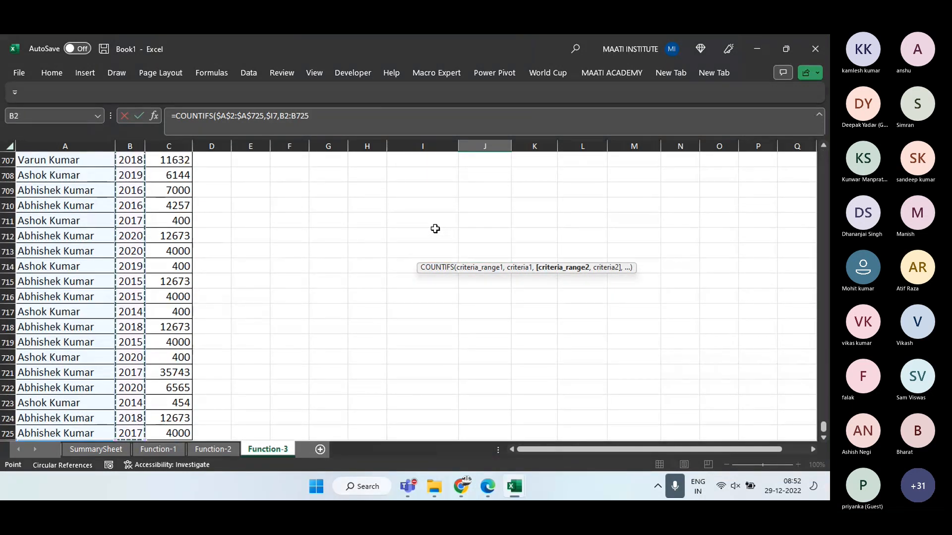
{"action": "key", "text": "F4"}
{"action": "type", "text": ","}
{"action": "key", "text": "Up"}
{"action": "key", "text": "Up"}
{"action": "key", "text": "Up"}
{"action": "key", "text": "Up"}
{"action": "key", "text": "Up"}
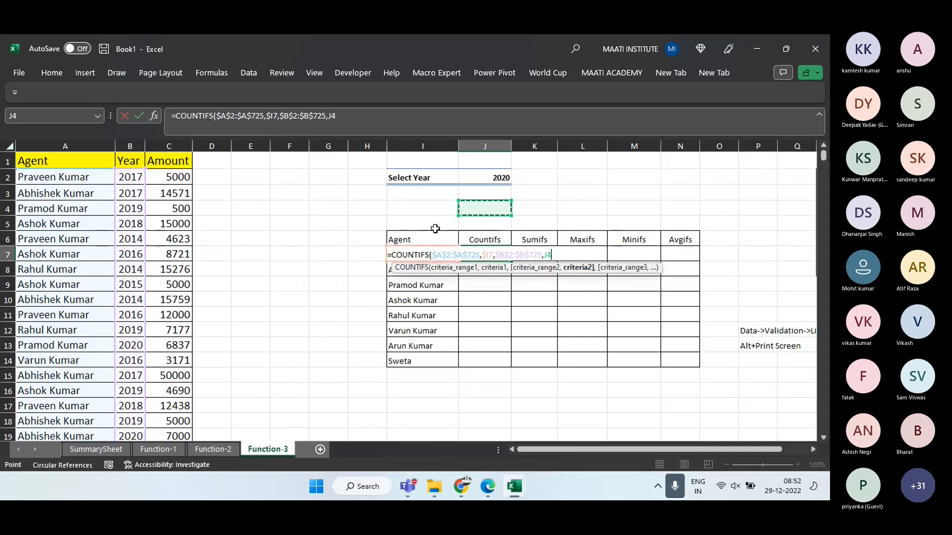
{"action": "key", "text": "F4"}
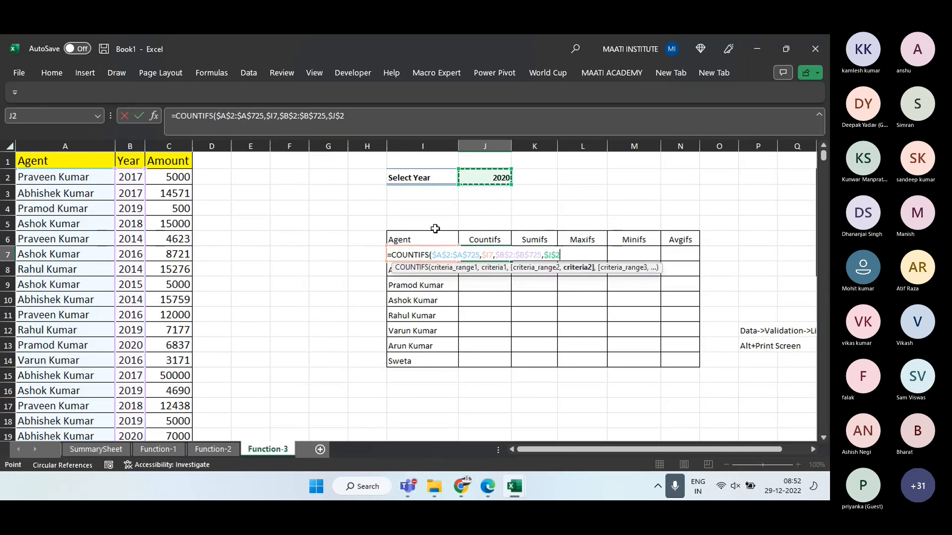
{"action": "key", "text": "ctrl+Return"}
Fill the COUNTIFS formula from J7 down to J14 for all agents
{"action": "key", "text": "shift+Down"}
{"action": "key", "text": "shift+Down"}
{"action": "key", "text": "shift+Down"}
{"action": "key", "text": "shift+Down"}
{"action": "key", "text": "shift+Down"}
{"action": "key", "text": "shift+Down"}
{"action": "key", "text": "shift+Down"}
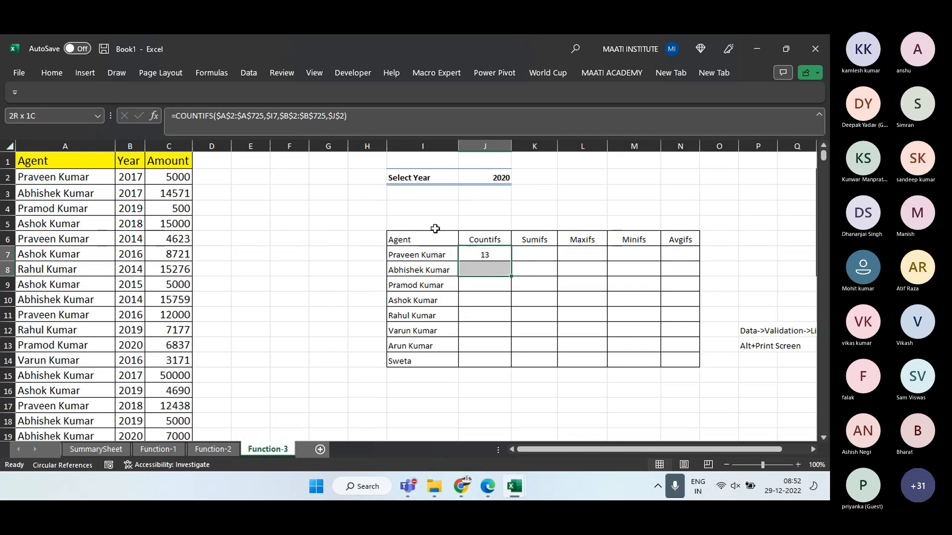
{"action": "key", "text": "ctrl+d"}
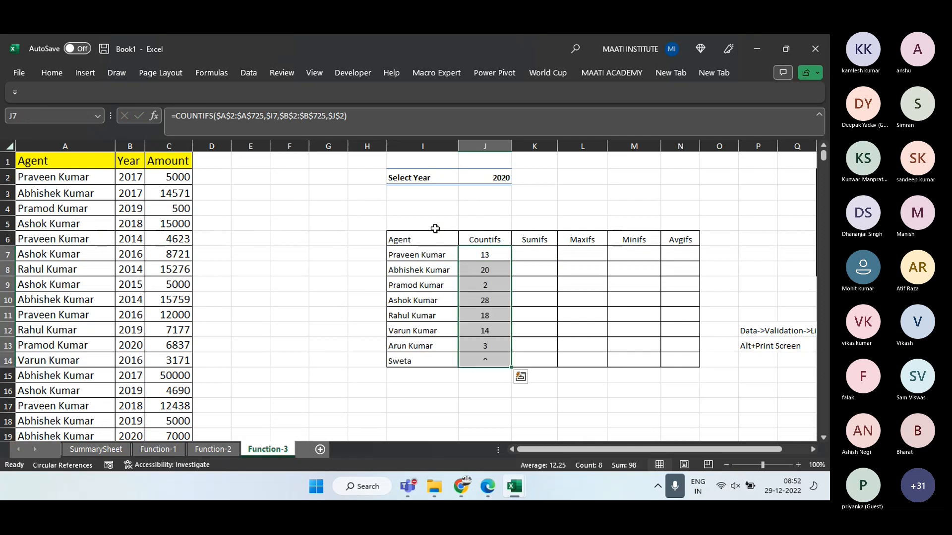
Start a SUMIFS formula in K7 with the Amount column $C$2:$C$725 as the sum range
{"action": "key", "text": "Up"}
{"action": "key", "text": "Down"}
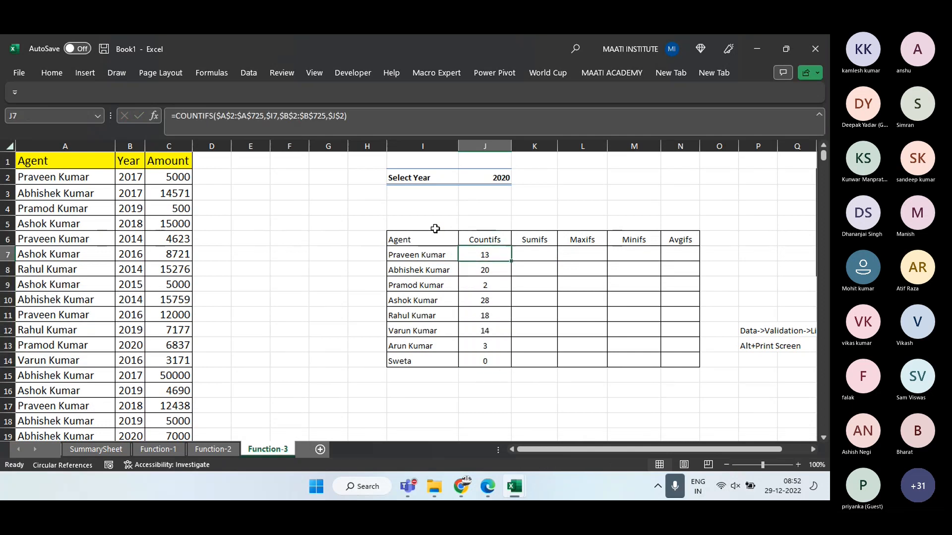
{"action": "key", "text": "Right"}
{"action": "type", "text": "=SUMIFS"}
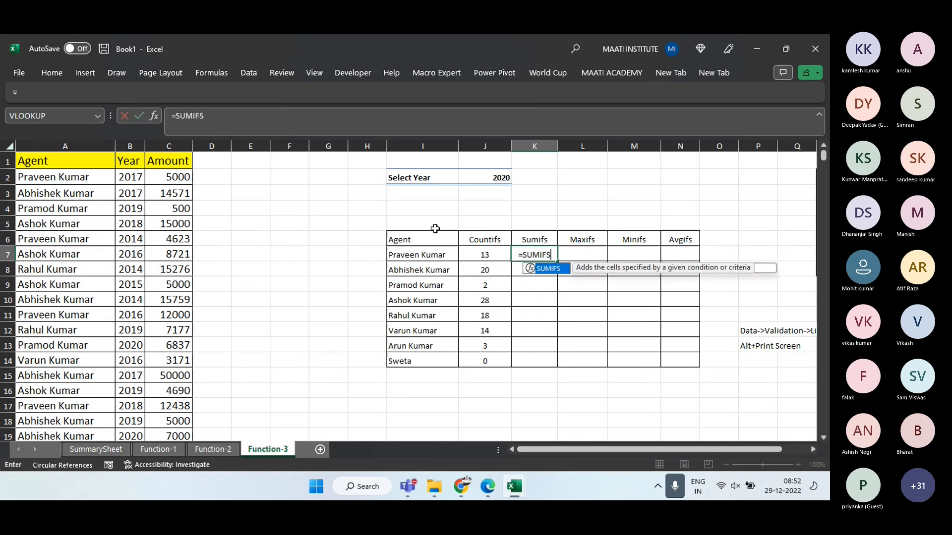
{"action": "key", "text": "Tab"}
{"action": "key", "text": "Left"}
{"action": "key", "text": "Left"}
{"action": "key", "text": "ctrl+Left"}
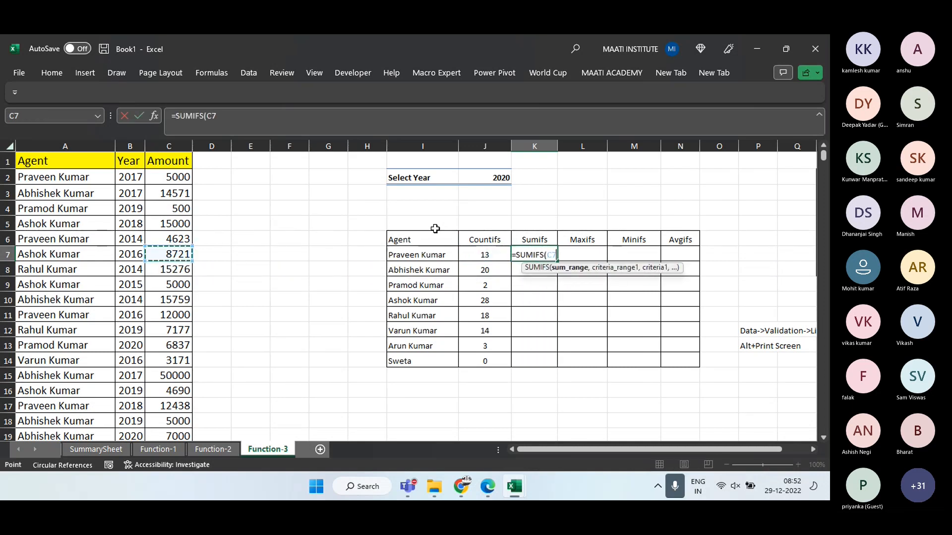
{"action": "key", "text": "ctrl+Up"}
{"action": "key", "text": "Down"}
{"action": "key", "text": "ctrl+shift+Down"}
{"action": "key", "text": "F4"}
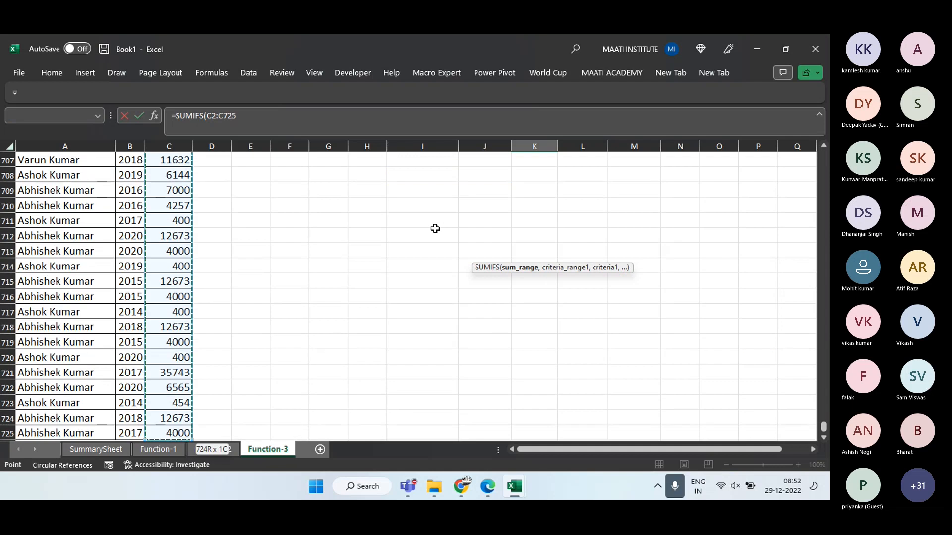
{"action": "key", "text": "ctrl+BackSpace"}
{"action": "type", "text": ","}
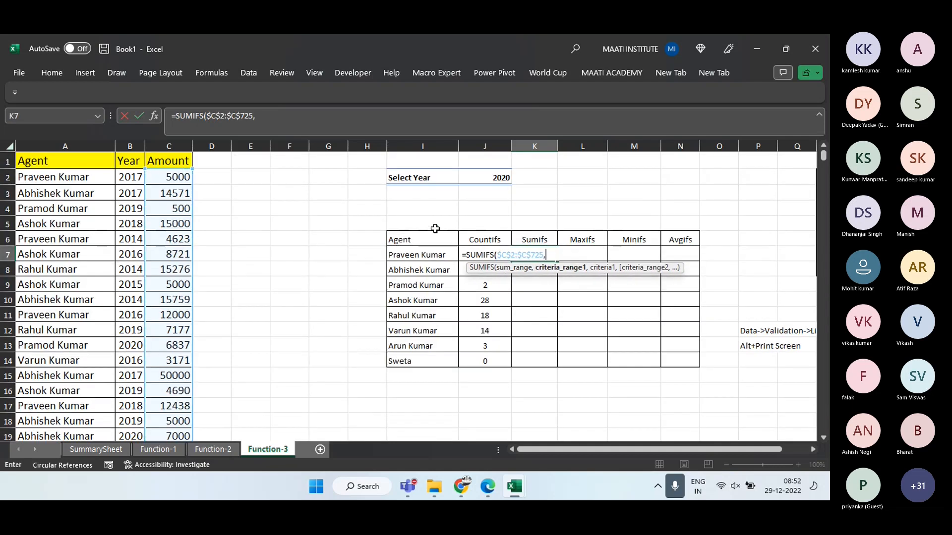
Add the Agent column $A$2:$A$725 as the first criteria range of the SUMIFS formula
{"action": "key", "text": "Left"}
{"action": "key", "text": "Left"}
{"action": "key", "text": "ctrl+Left"}
{"action": "key", "text": "ctrl+Left"}
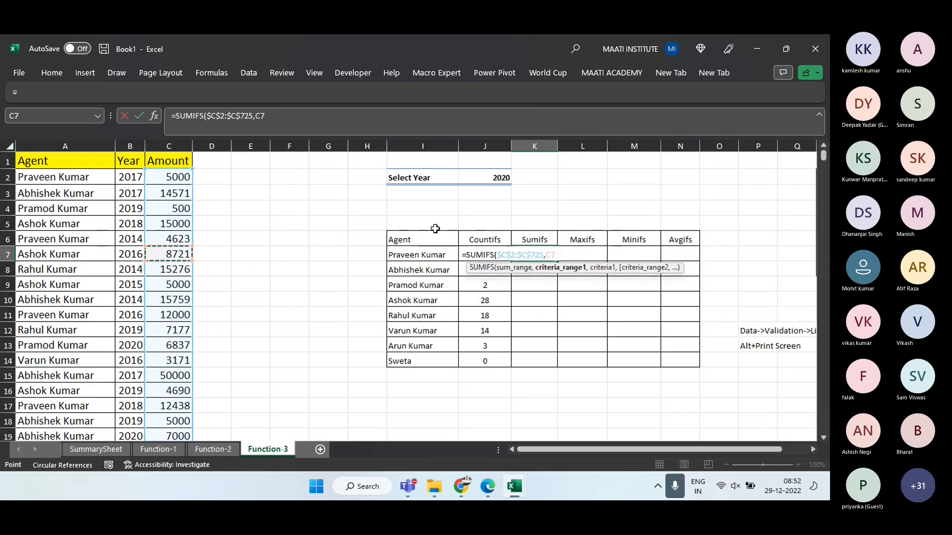
{"action": "key", "text": "ctrl+Up"}
{"action": "key", "text": "Down"}
{"action": "key", "text": "ctrl+shift+Down"}
{"action": "key", "text": "F4"}
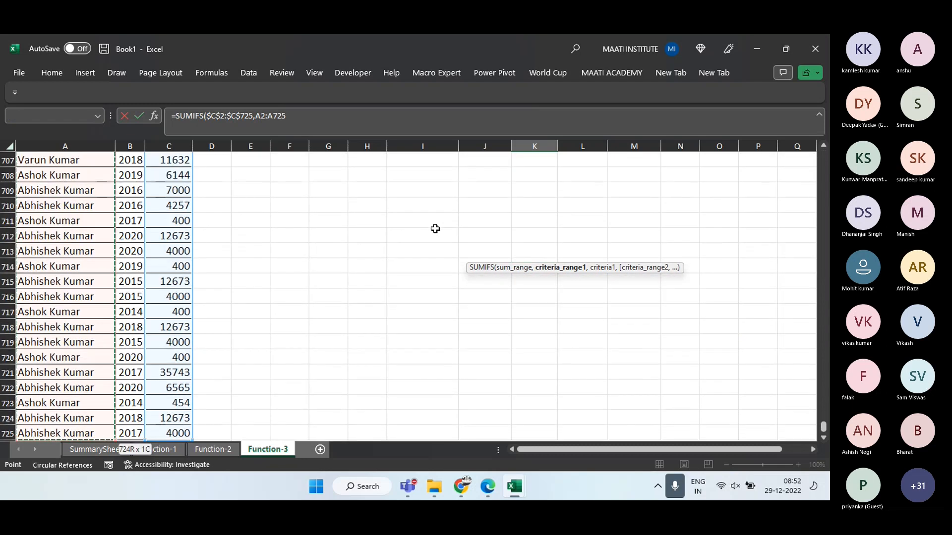
{"action": "key", "text": "ctrl+BackSpace"}
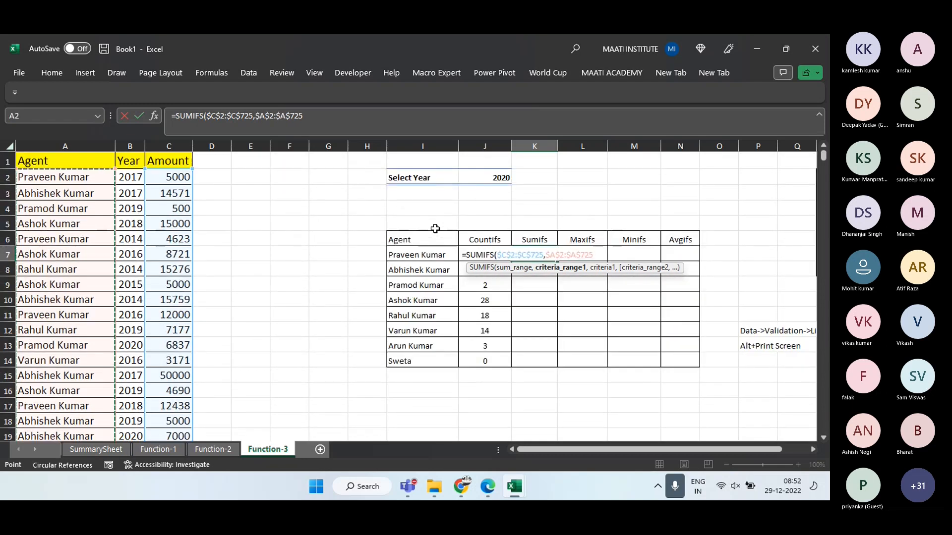
{"action": "type", "text": ","}
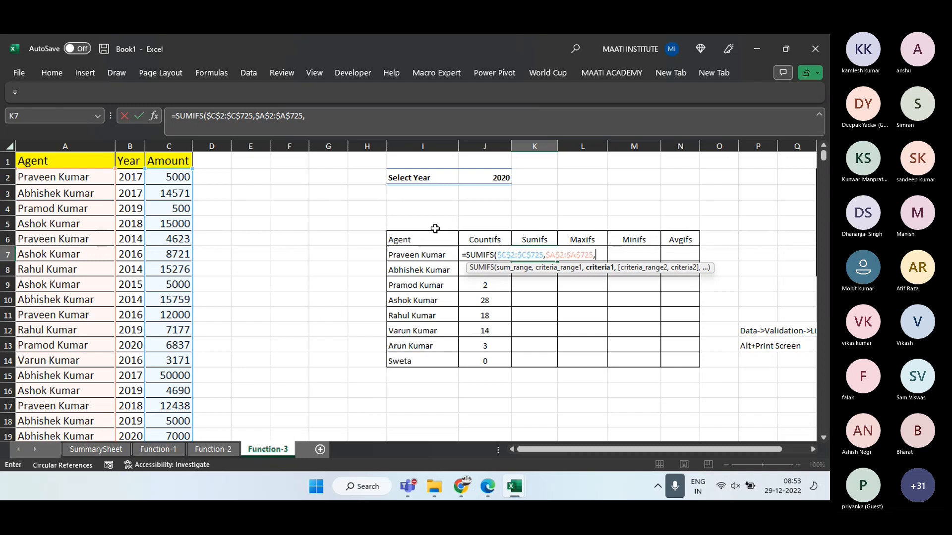
Set the agent name $I7, with only its column locked, as the first criterion of the SUMIFS formula
{"action": "key", "text": "Left"}
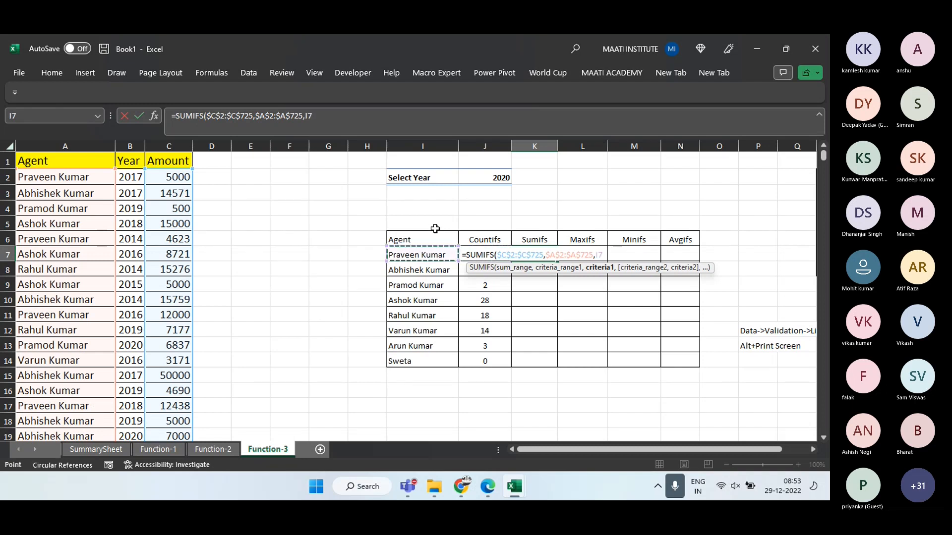
{"action": "key", "text": "F4"}
{"action": "key", "text": "F4"}
{"action": "key", "text": "F4"}
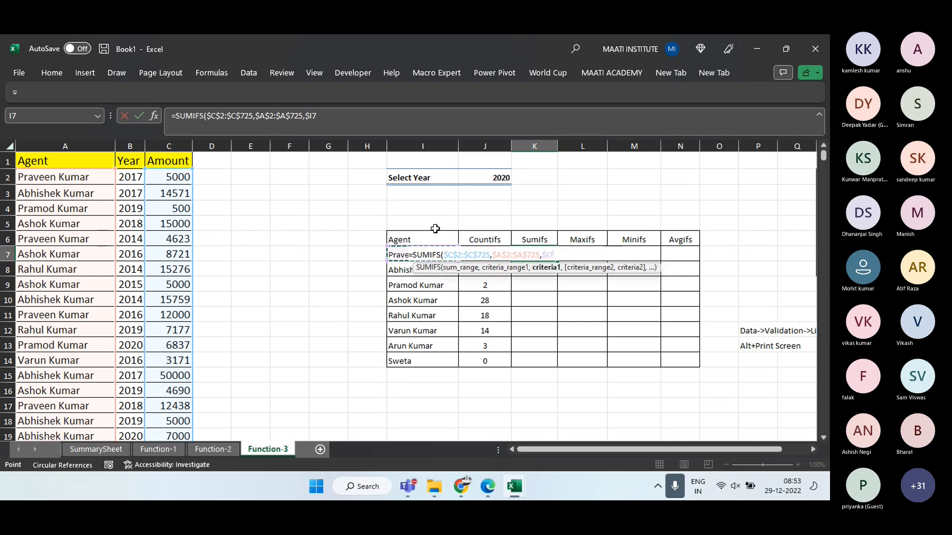
{"action": "type", "text": ","}
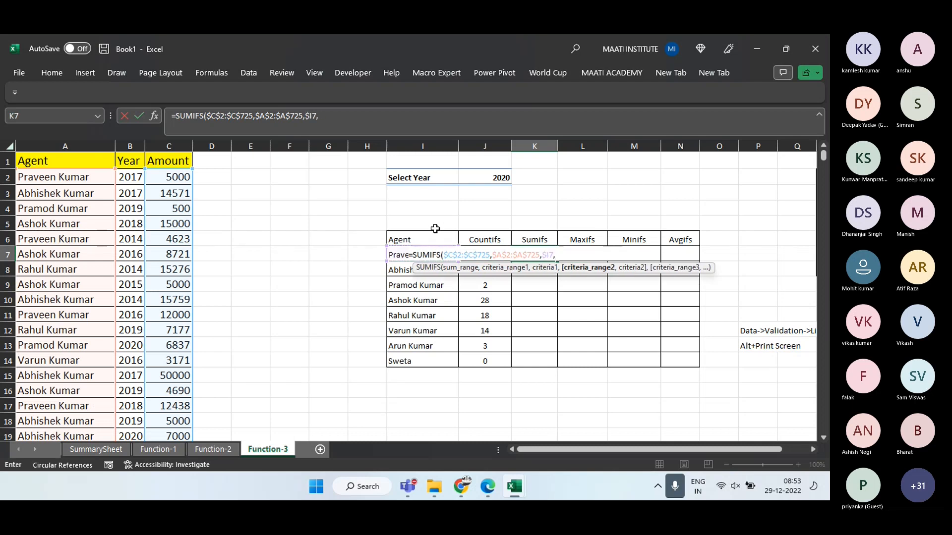
Add the Year column $B$2:$B$725 as the second criteria range of the SUMIFS formula
{"action": "key", "text": "Left"}
{"action": "key", "text": "Left"}
{"action": "key", "text": "Left"}
{"action": "key", "text": "Left"}
{"action": "key", "text": "Left"}
{"action": "key", "text": "Left"}
{"action": "key", "text": "Left"}
{"action": "key", "text": "Up"}
{"action": "key", "text": "Up"}
{"action": "key", "text": "Up"}
{"action": "key", "text": "Up"}
{"action": "key", "text": "Up"}
{"action": "key", "text": "Up"}
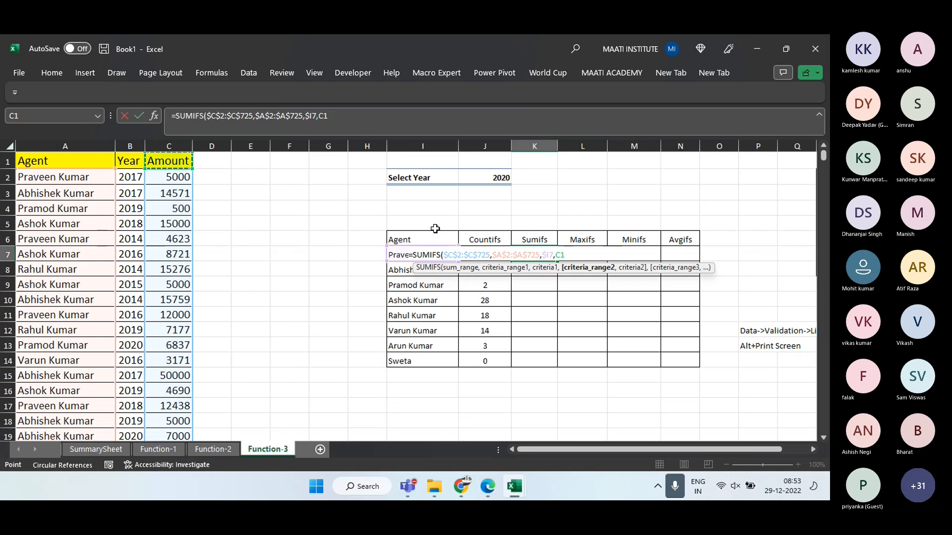
{"action": "key", "text": "Down"}
{"action": "key", "text": "Left"}
{"action": "key", "text": "ctrl+shift+Down"}
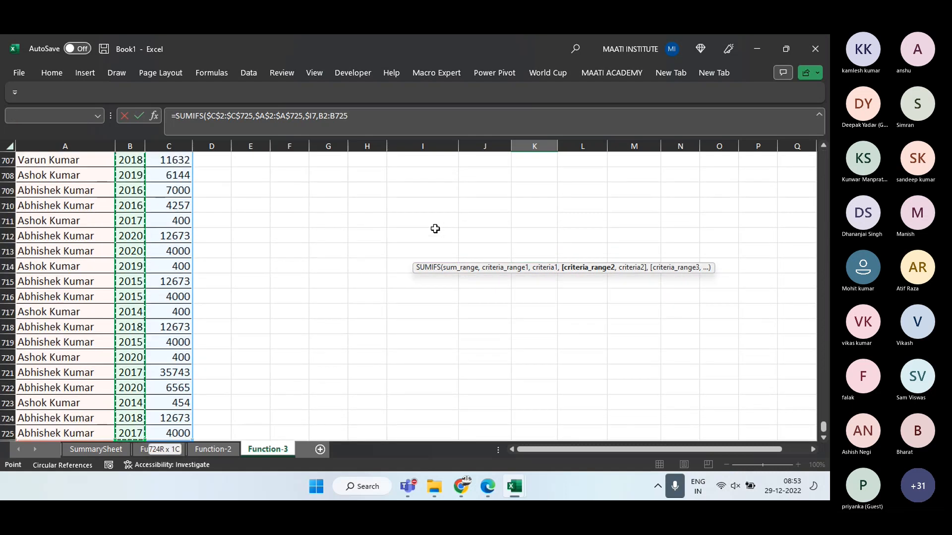
{"action": "key", "text": "F4"}
{"action": "type", "text": ","}
Set the selected year $J$2 as the second criterion and complete the SUMIFS formula in K7
{"action": "key", "text": "Up"}
{"action": "key", "text": "Right"}
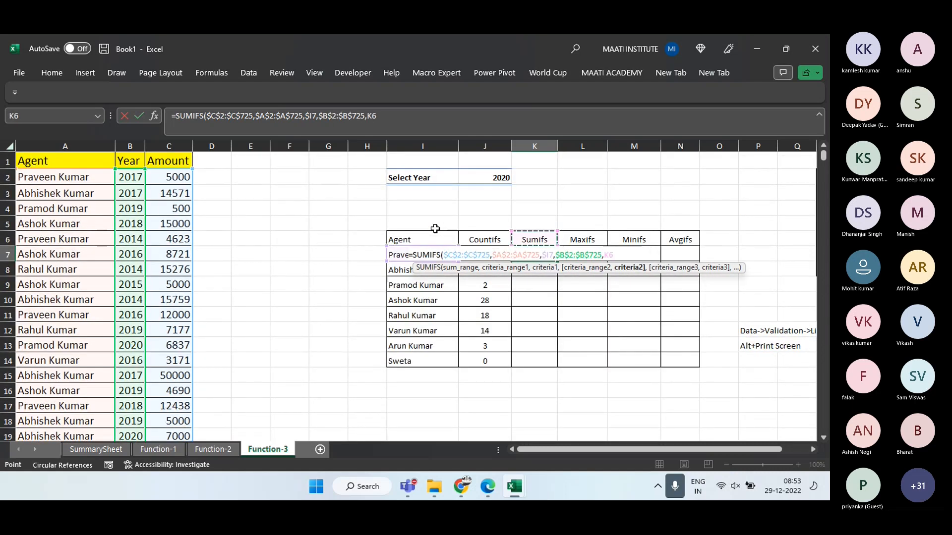
{"action": "key", "text": "Up"}
{"action": "key", "text": "Up"}
{"action": "key", "text": "Up"}
{"action": "key", "text": "Up"}
{"action": "key", "text": "Left"}
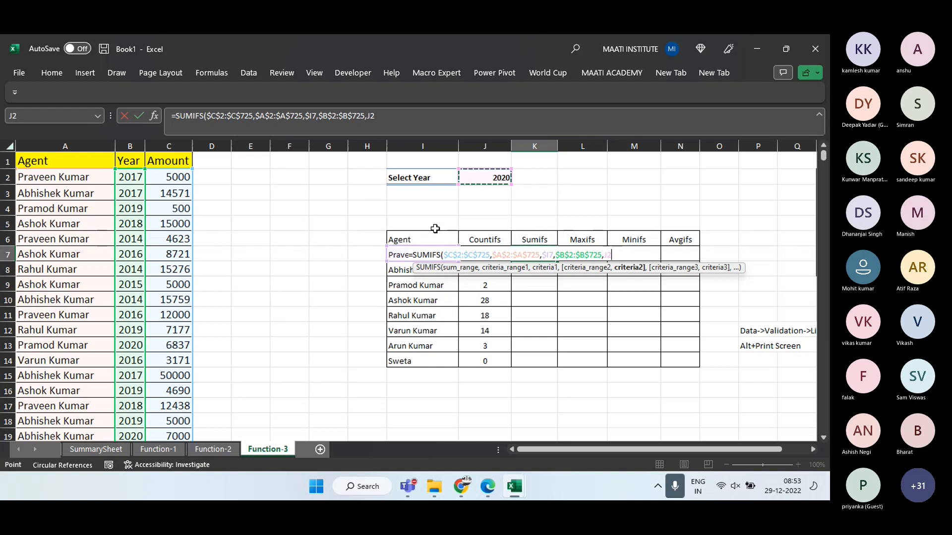
{"action": "key", "text": "F4"}
{"action": "key", "text": "Return"}
Fill the SUMIFS formula from K7 down to K14 for all agents
{"action": "key", "text": "Left"}
{"action": "key", "text": "ctrl+Down"}
{"action": "key", "text": "Right"}
{"action": "key", "text": "ctrl+shift+Up"}
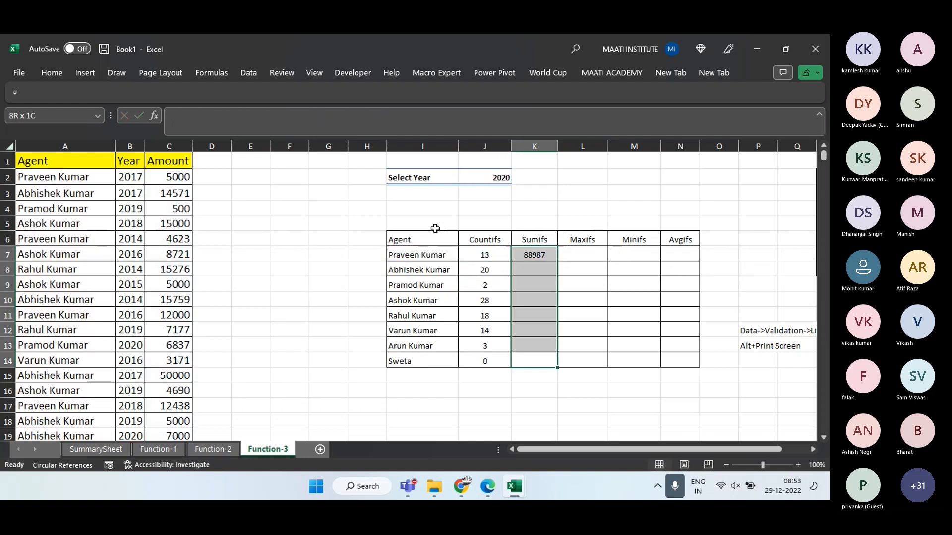
{"action": "key", "text": "ctrl+d"}
Enter a "?" placeholder in L7 under the Maxifs header
{"action": "key", "text": "Up"}
{"action": "key", "text": "Left"}
{"action": "key", "text": "Down"}
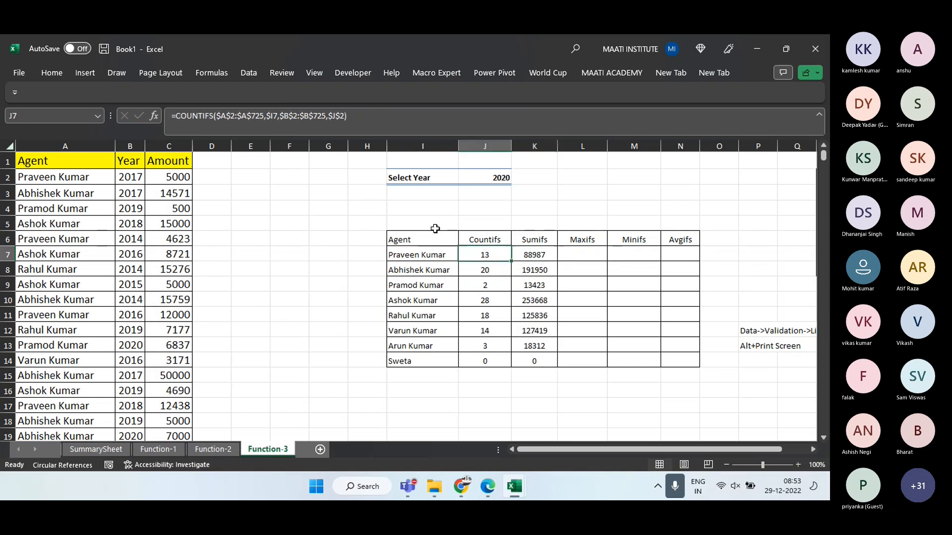
{"action": "key", "text": "ctrl+shift+Down"}
{"action": "key", "text": "Right"}
{"action": "key", "text": "ctrl+shift+Down"}
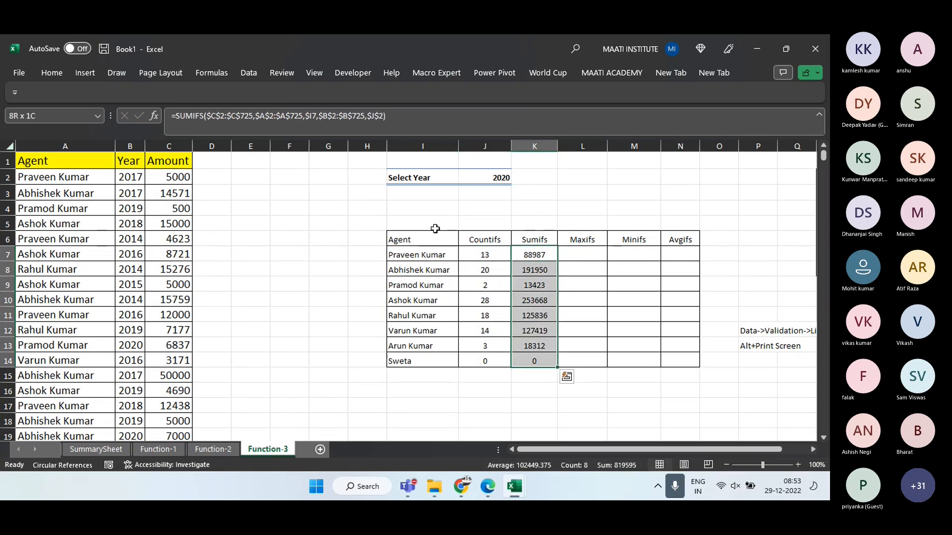
{"action": "key", "text": "Right"}
{"action": "type", "text": "?"}
{"action": "key", "text": "Return"}
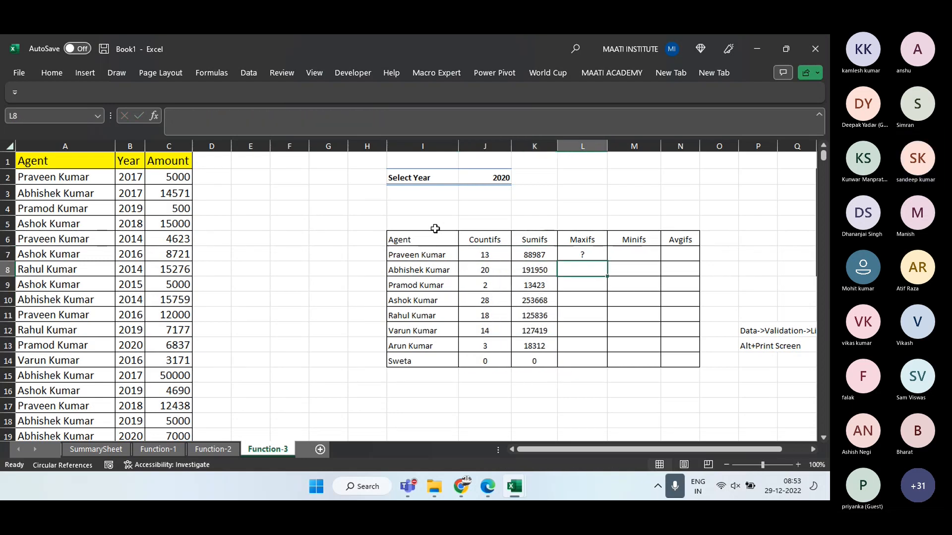
Fill the "?" placeholder down and across L7:N14 for the Maxifs, Minifs and Avgifs columns
{"action": "key", "text": "Left"}
{"action": "key", "text": "ctrl+Down"}
{"action": "key", "text": "Right"}
{"action": "key", "text": "ctrl+shift+Up"}
{"action": "key", "text": "ctrl+d"}
{"action": "key", "text": "shift+Right"}
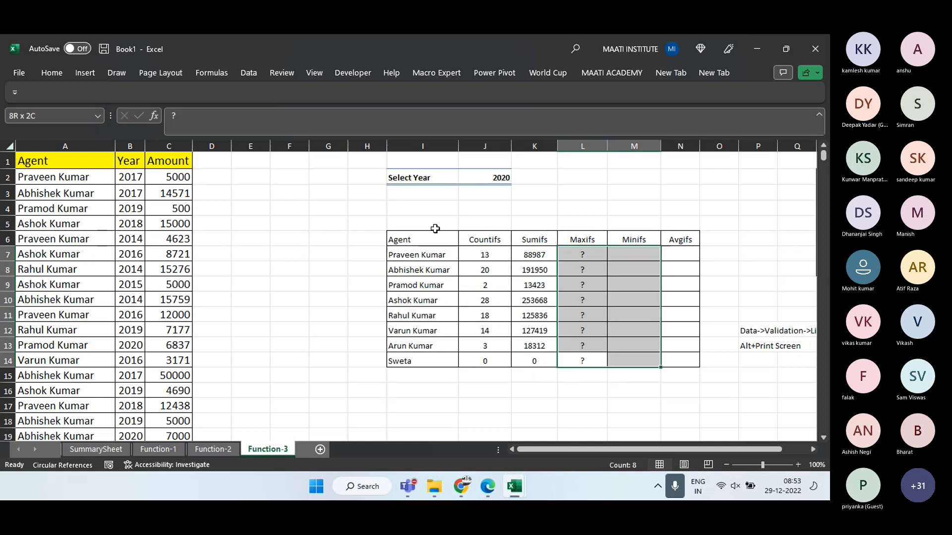
{"action": "key", "text": "shift+Right"}
{"action": "key", "text": "ctrl+r"}
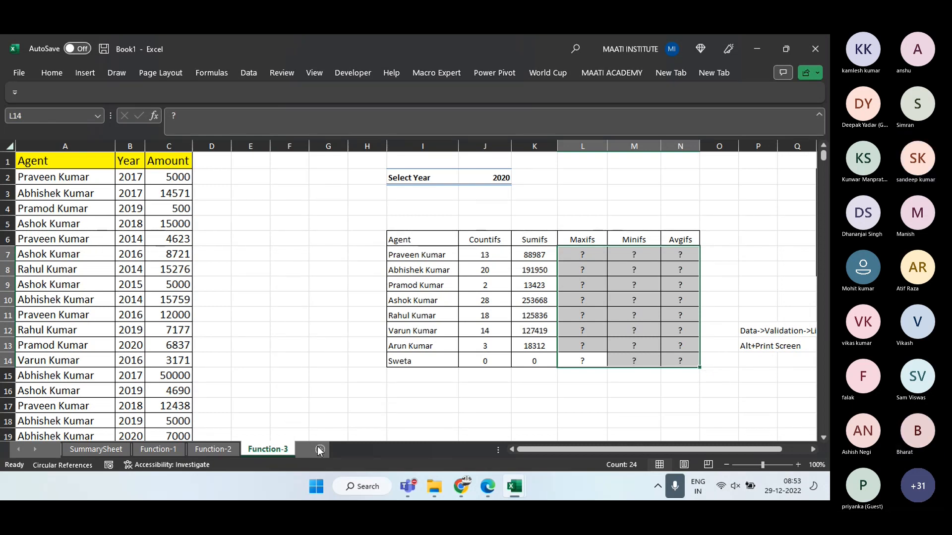
Add a new worksheet after Function-3 and rename it Function-4
{"action": "left_click", "coordinate": [319, 449]}
{"action": "right_click", "coordinate": [320, 451]}
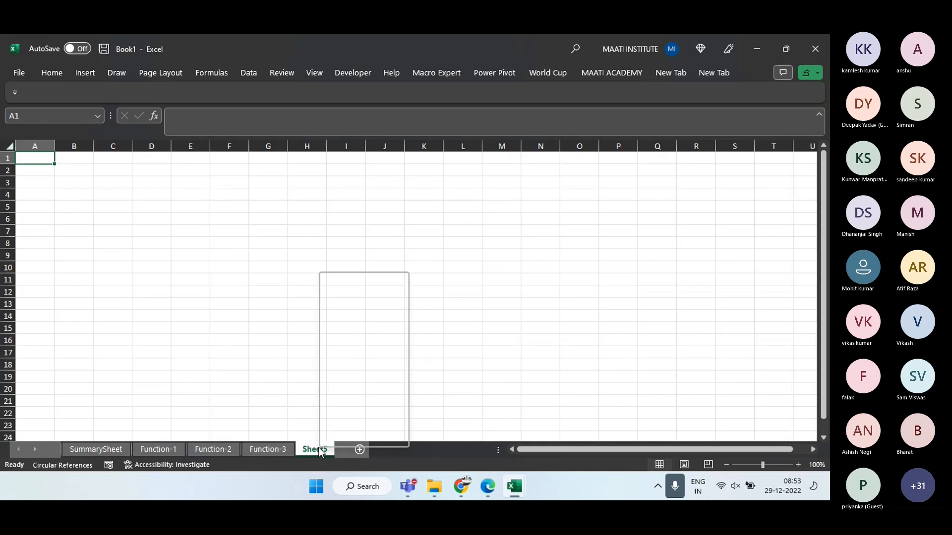
{"action": "left_click", "coordinate": [357, 317]}
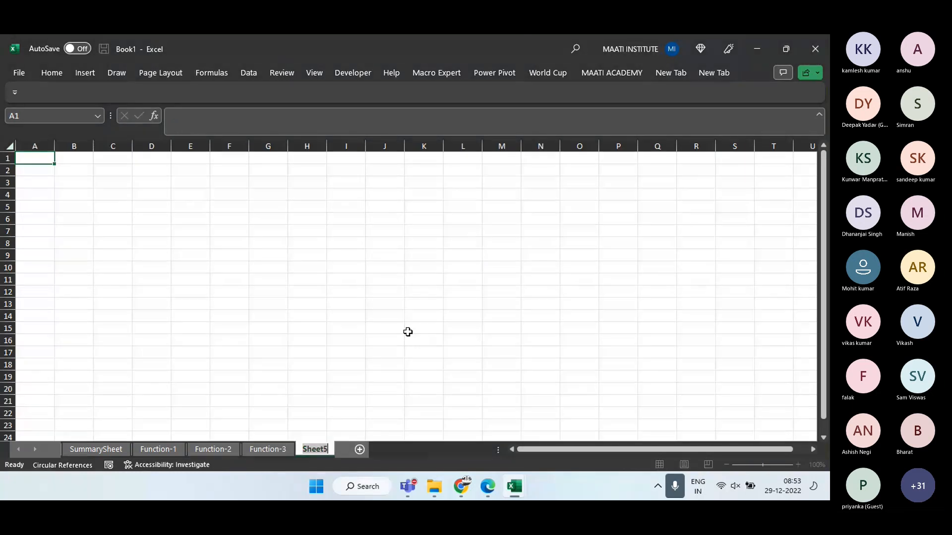
{"action": "type", "text": "Func"}
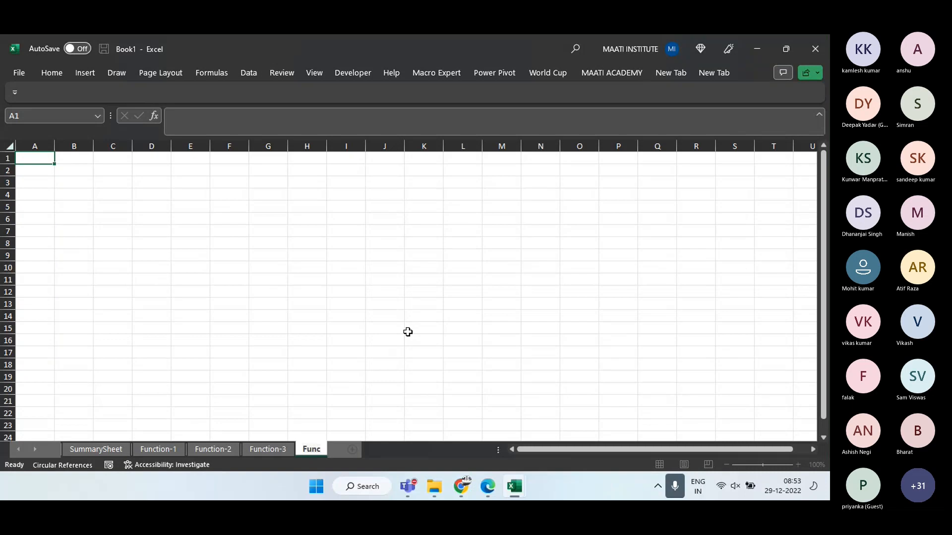
{"action": "type", "text": "tion-4"}
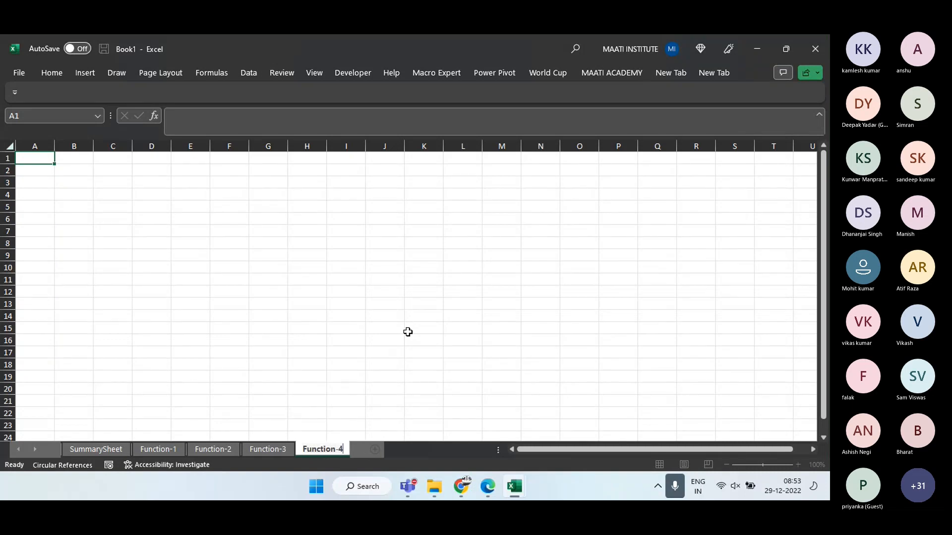
{"action": "left_click", "coordinate": [259, 268]}
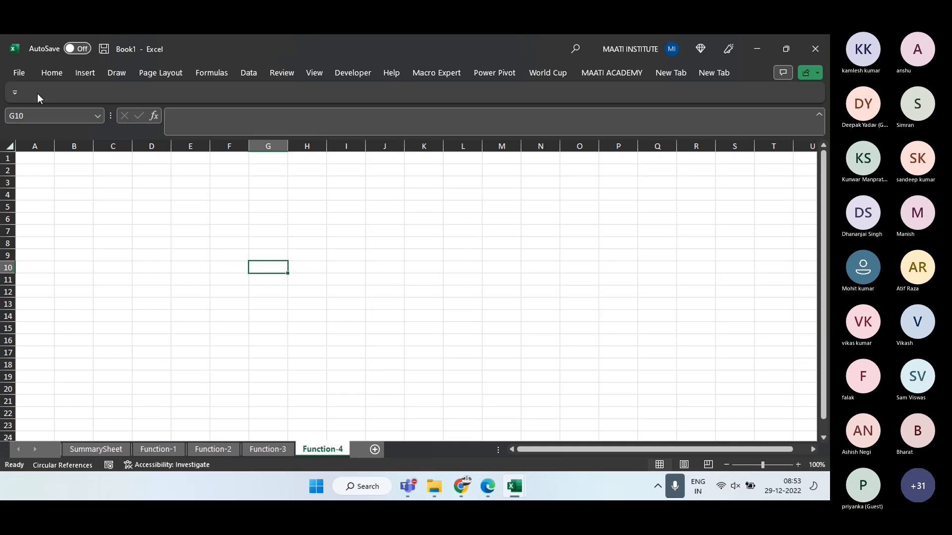
Open the recent workbook Intermediate Pivot Table(28-Dec-2022).xlsx and enable its content
{"action": "left_click", "coordinate": [20, 74]}
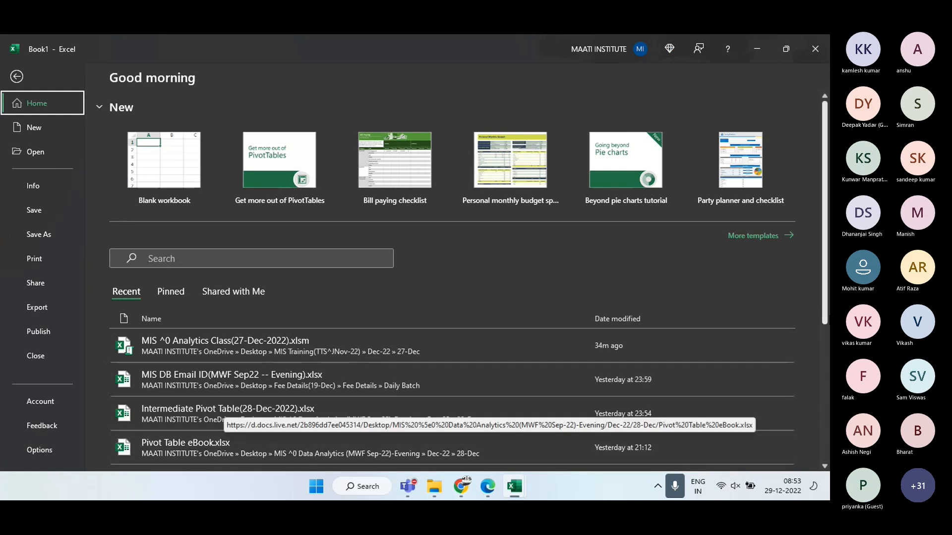
{"action": "scroll", "coordinate": [446, 322], "scroll_direction": "down", "scroll_amount": 3}
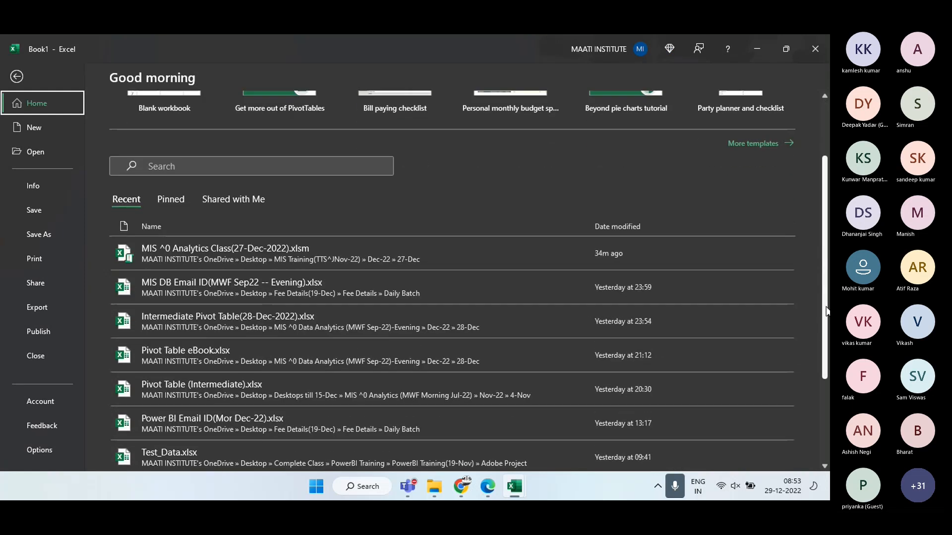
{"action": "left_click", "coordinate": [301, 309]}
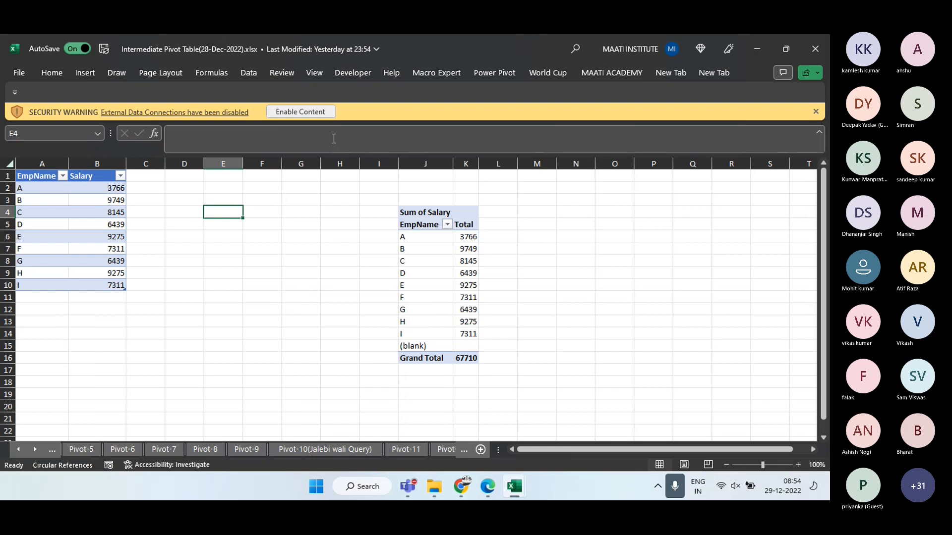
{"action": "left_click", "coordinate": [317, 113]}
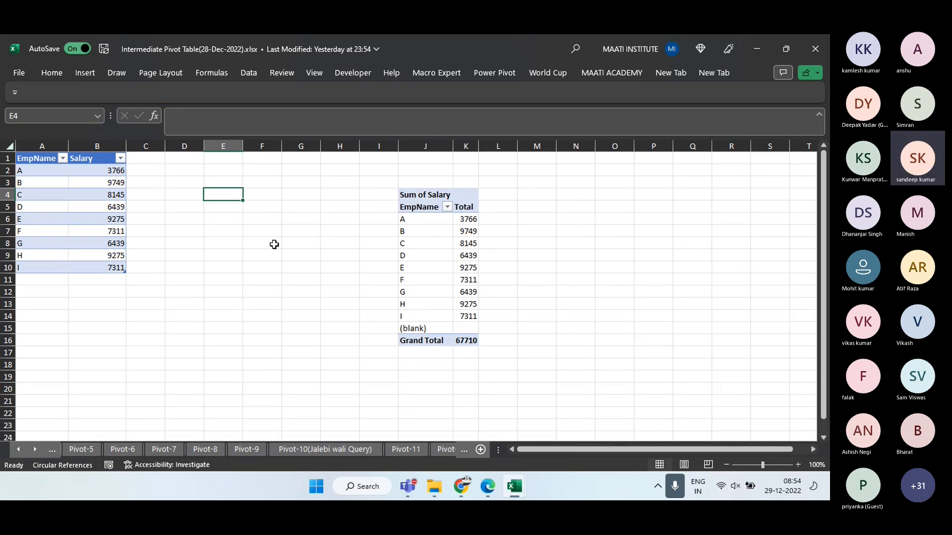
Open the RawData sheet near the start of the workbook and go to the header row of its Customer column
{"action": "left_click", "coordinate": [27, 449]}
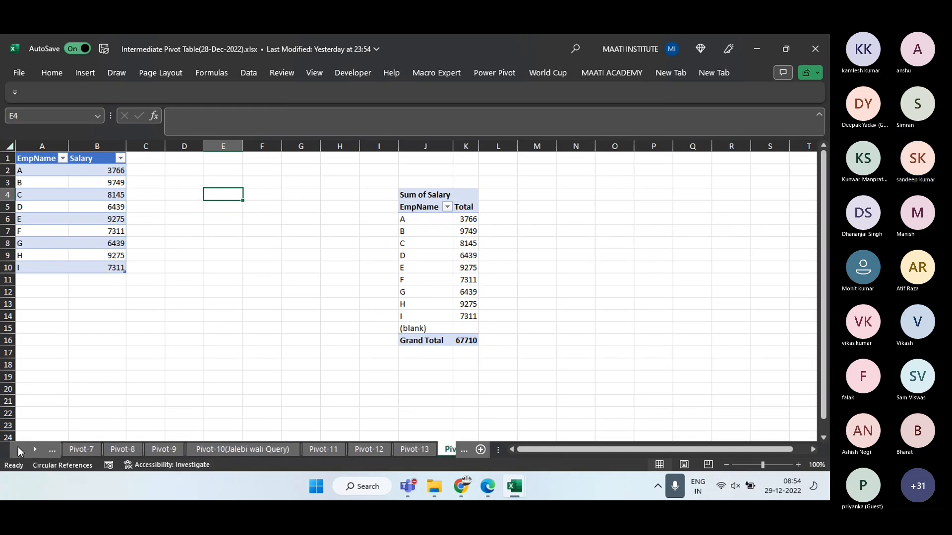
{"action": "left_click", "coordinate": [18, 447]}
{"action": "left_click", "coordinate": [18, 447]}
{"action": "left_click", "coordinate": [18, 447]}
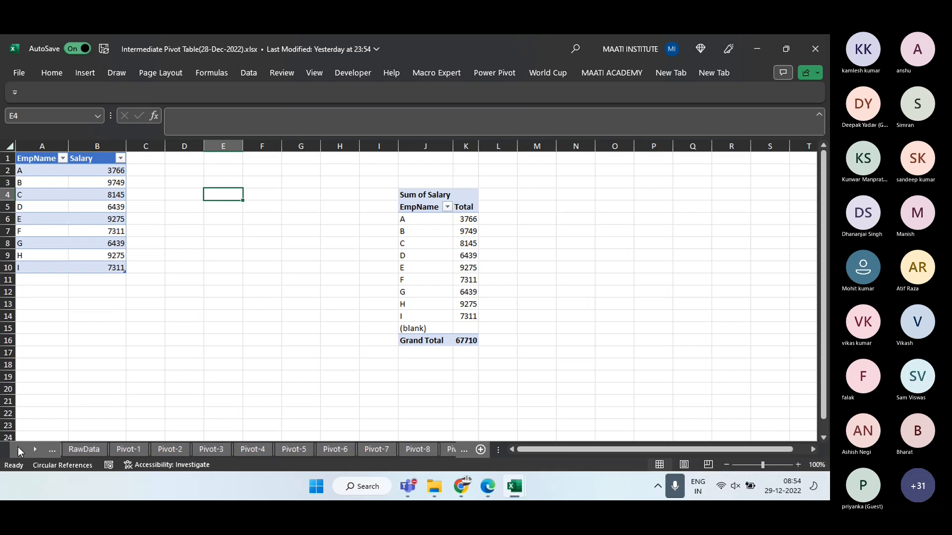
{"action": "left_click", "coordinate": [18, 447]}
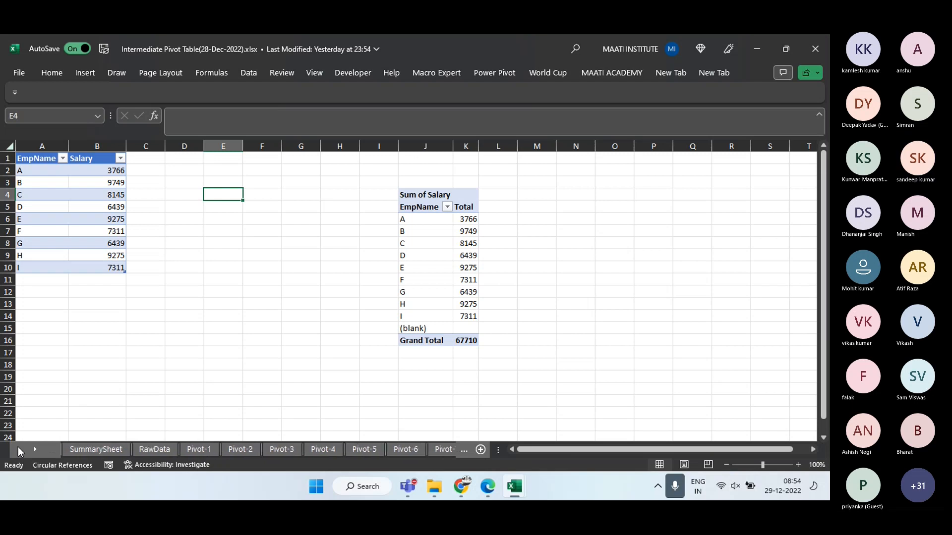
{"action": "left_click", "coordinate": [158, 449]}
{"action": "left_click", "coordinate": [248, 267]}
{"action": "key", "text": "ctrl+Up"}
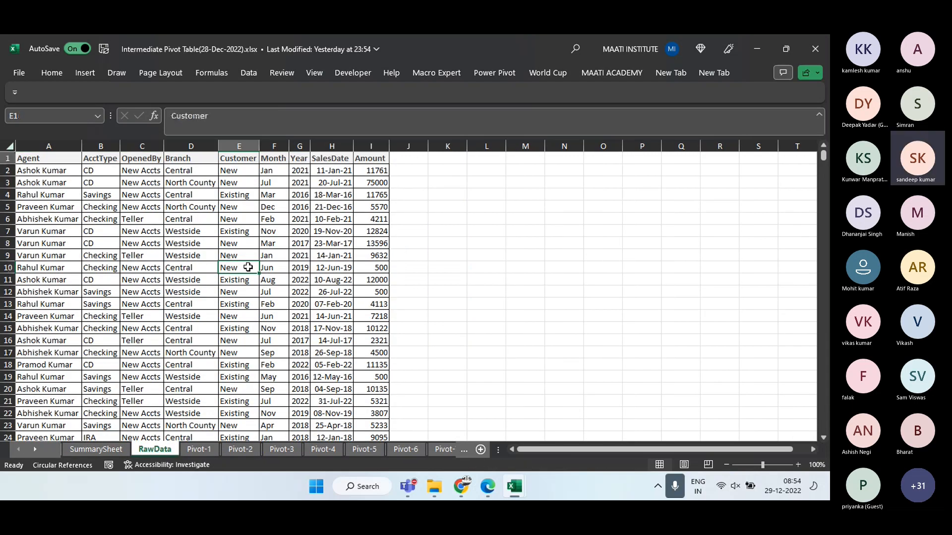
Copy the whole RawData table with its headers from A1 and paste it at A1 of Book1's Function-4 sheet
{"action": "key", "text": "ctrl+Left"}
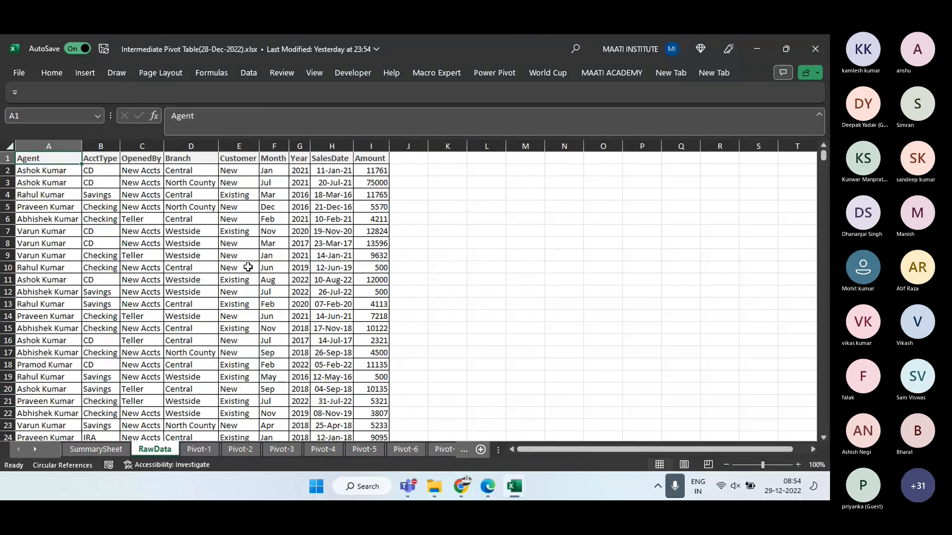
{"action": "key", "text": "ctrl+shift+Right"}
{"action": "key", "text": "ctrl+shift+Down"}
{"action": "key", "text": "ctrl+c"}
{"action": "key", "text": "ctrl+Tab"}
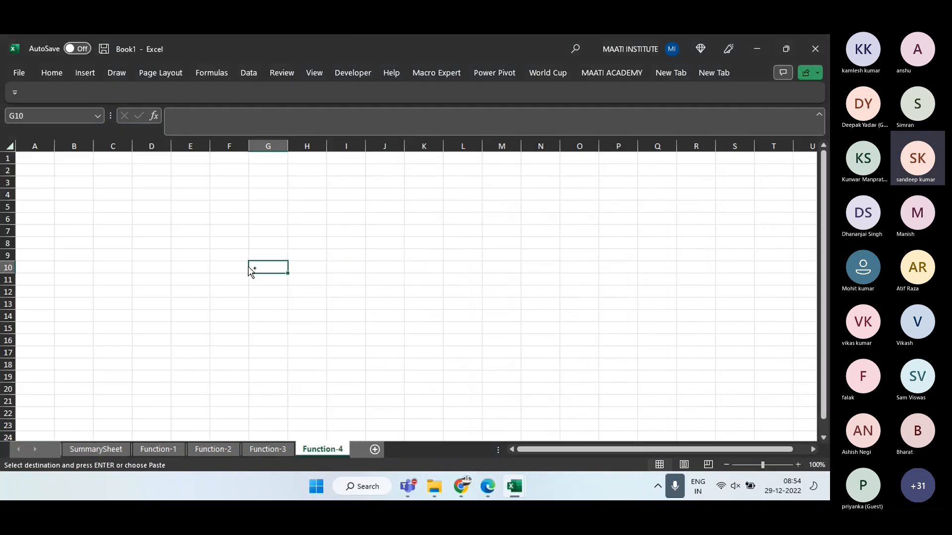
{"action": "key", "text": "ctrl+Home"}
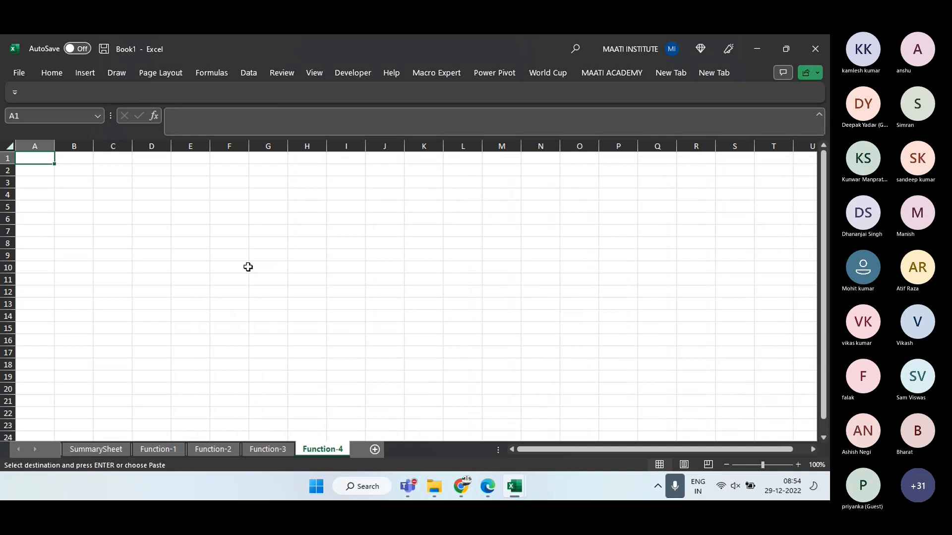
{"action": "key", "text": "ctrl+v"}
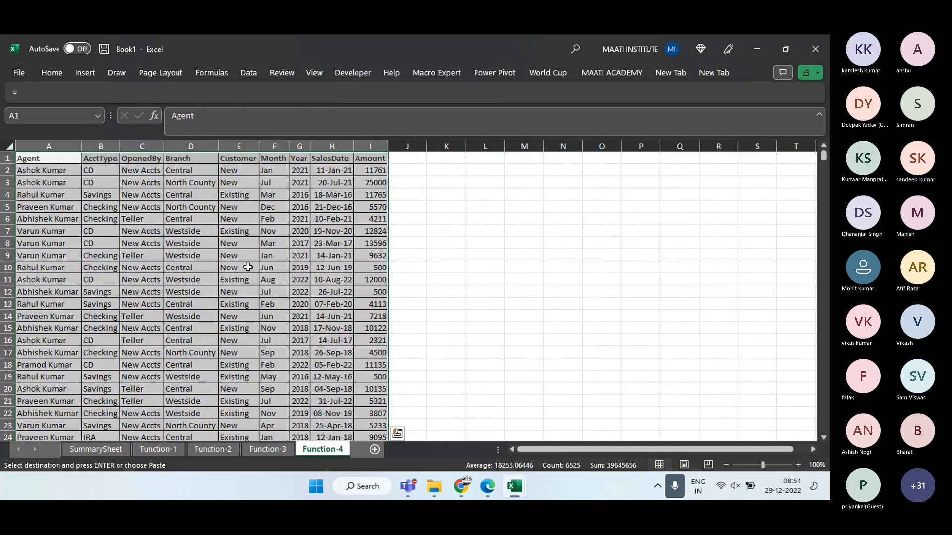
{"action": "key", "text": "ctrl+Home"}
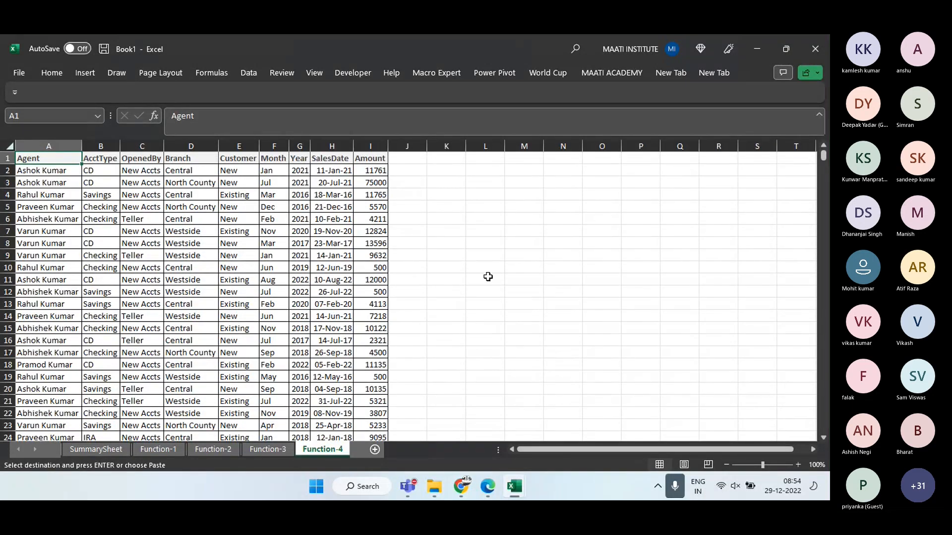
Widen column L on Function-4 and enter the label "Select Report Type" in L3
{"action": "left_click", "coordinate": [475, 182]}
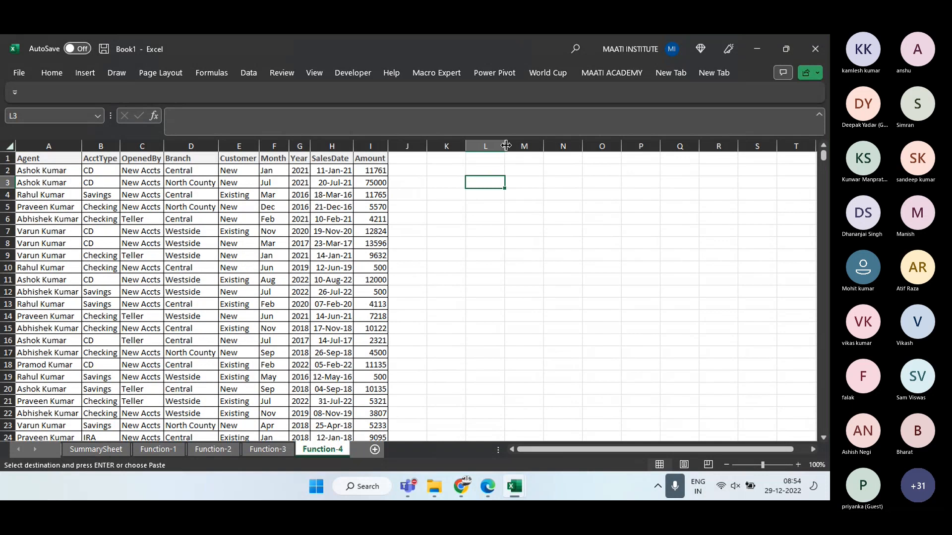
{"action": "left_click_drag", "start_coordinate": [505, 146], "coordinate": [535, 146]}
{"action": "type", "text": "Select "}
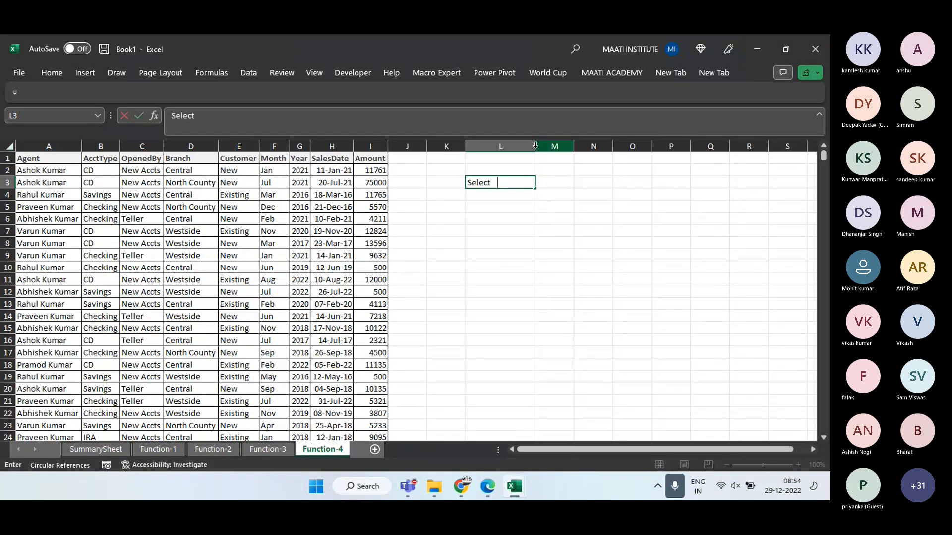
{"action": "type", "text": "Report Type"}
{"action": "key", "text": "Return"}
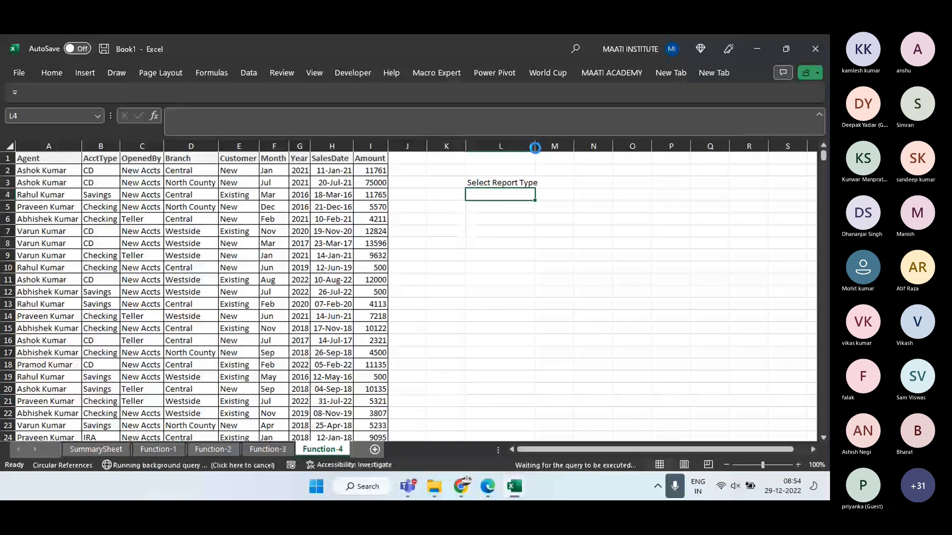
Switch back to the Intermediate Pivot Table workbook and examine the extent of the RawData table and the empty columns beside it
{"action": "key", "text": "alt+Tab"}
{"action": "left_click", "coordinate": [509, 182]}
{"action": "key", "text": "ctrl+Up"}
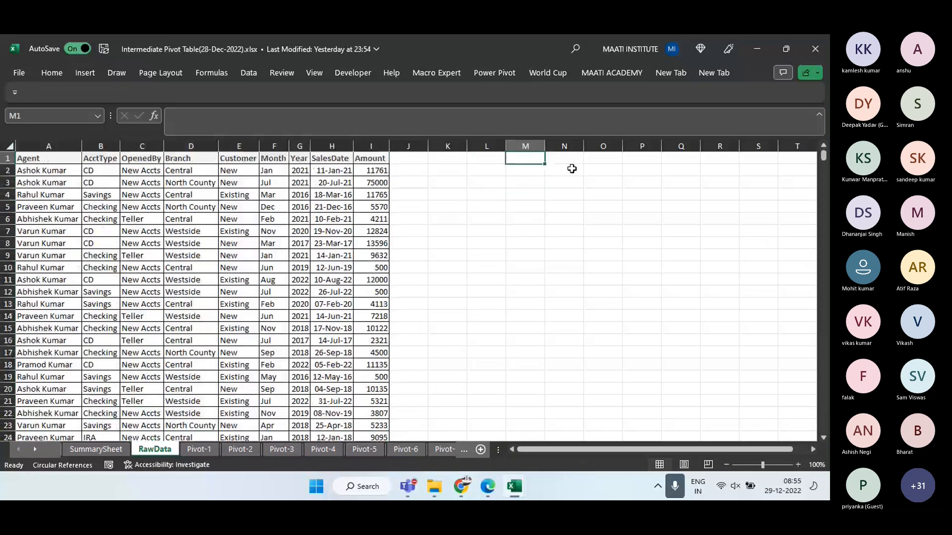
{"action": "key", "text": "ctrl+Left"}
{"action": "key", "text": "Down"}
{"action": "key", "text": "ctrl+Down"}
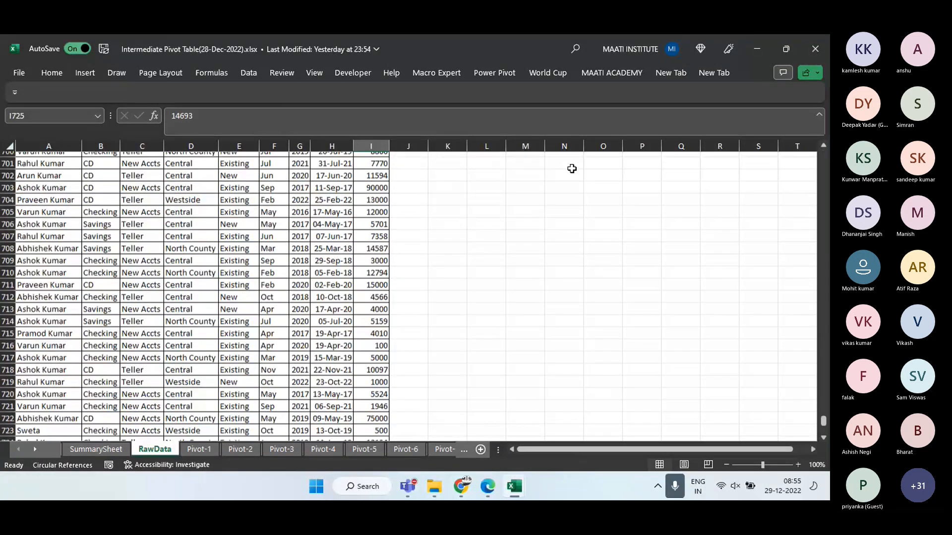
{"action": "key", "text": "Right"}
{"action": "key", "text": "Right"}
{"action": "key", "text": "Down"}
{"action": "key", "text": "Right"}
{"action": "key", "text": "ctrl+Up"}
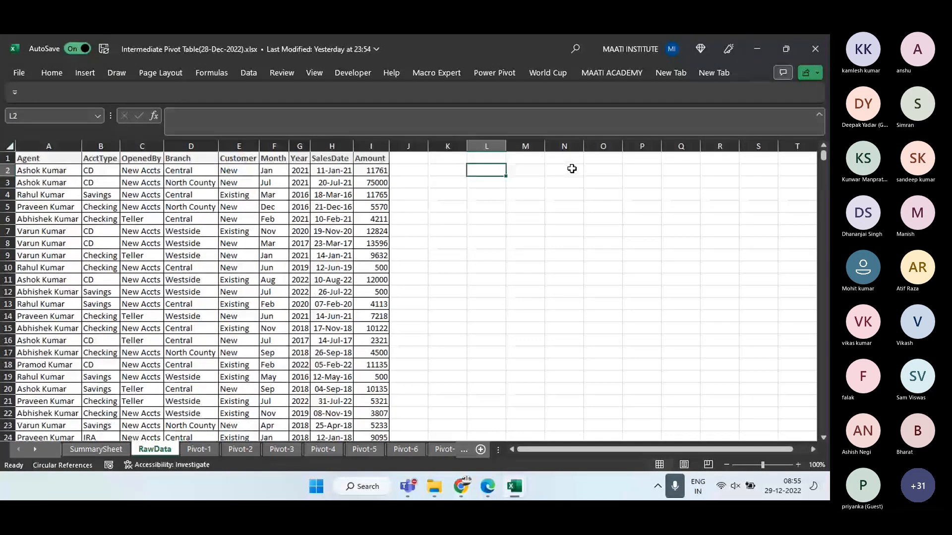
{"action": "key", "text": "Right"}
{"action": "key", "text": "Down"}
{"action": "key", "text": "ctrl+Down"}
{"action": "key", "text": "ctrl+Up"}
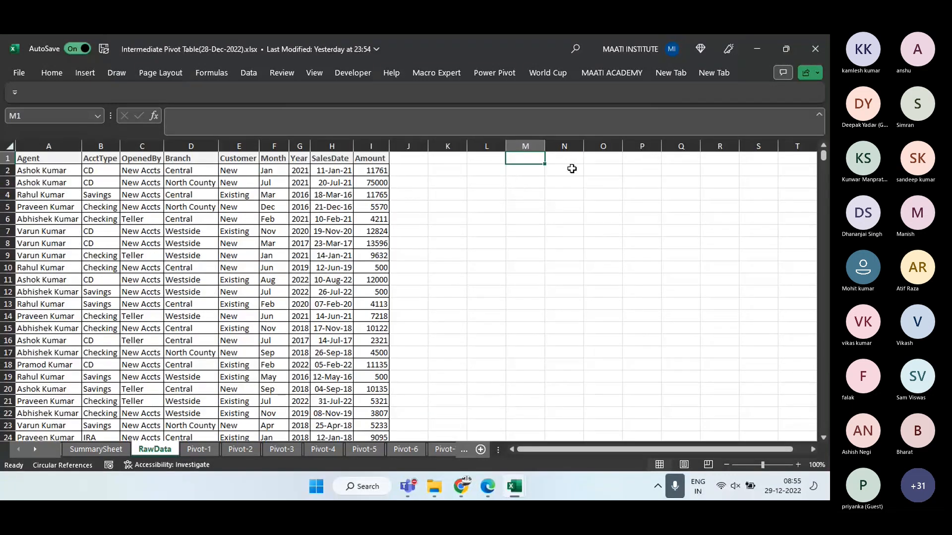
Widen column L on the RawData sheet and enter the label "Select Report Type" in L3
{"action": "key", "text": "Down"}
{"action": "key", "text": "Down"}
{"action": "key", "text": "Left"}
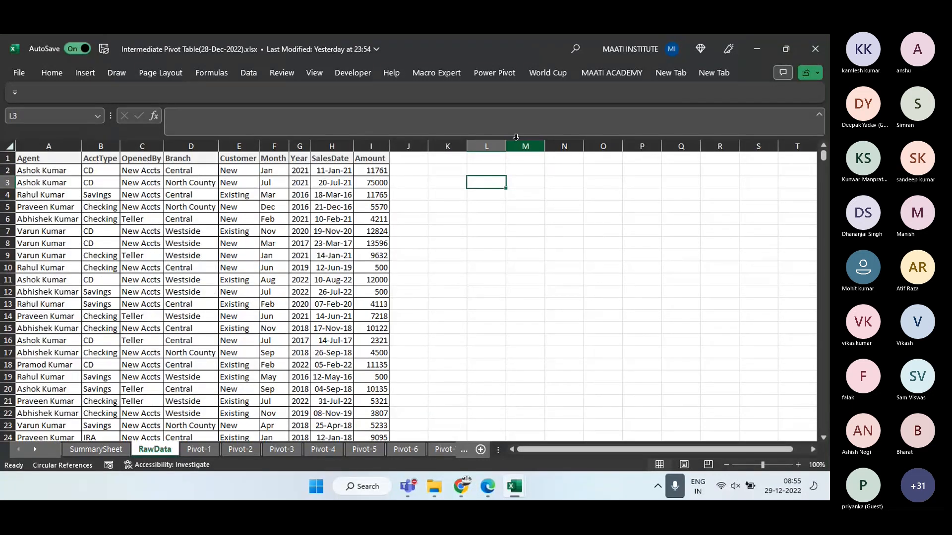
{"action": "left_click_drag", "start_coordinate": [505, 146], "coordinate": [549, 145]}
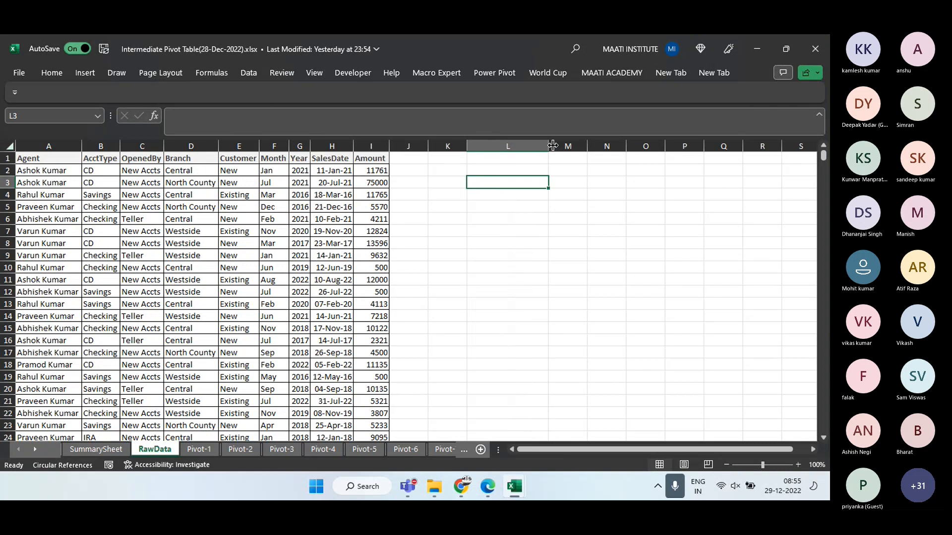
{"action": "type", "text": "Select Repo"}
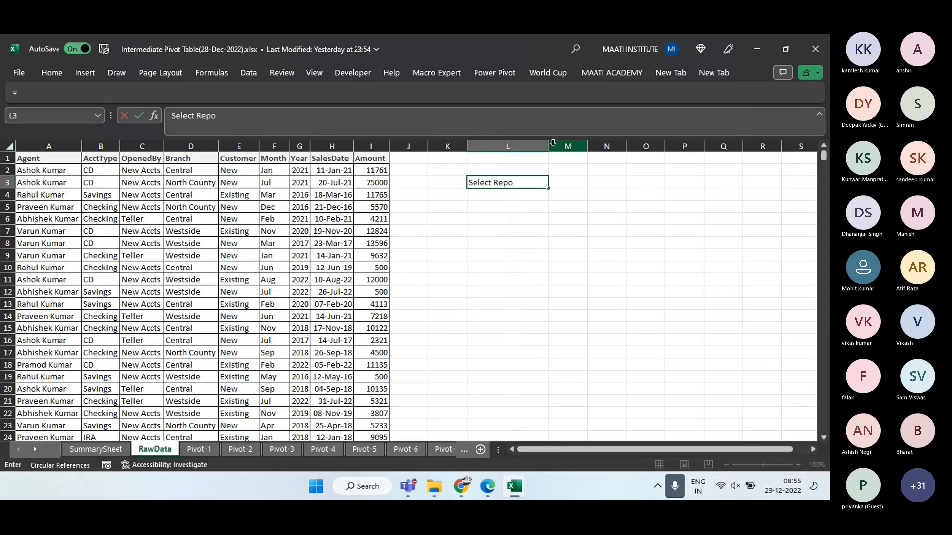
{"action": "type", "text": "rt Type"}
{"action": "key", "text": "Return"}
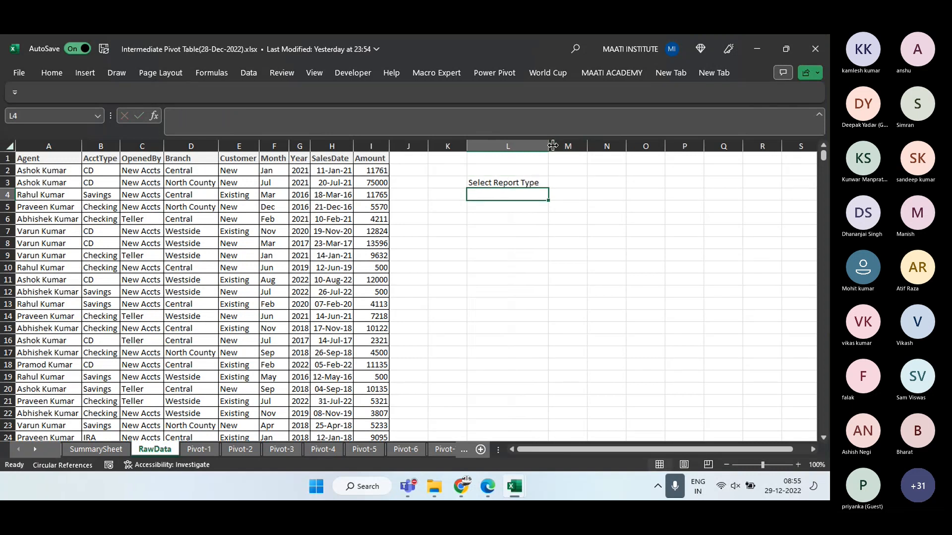
Widen column M and give M3 an in-cell list validation sourced from the headers $A$1:$G$1
{"action": "left_click", "coordinate": [557, 180]}
{"action": "left_click_drag", "start_coordinate": [587, 146], "coordinate": [615, 147]}
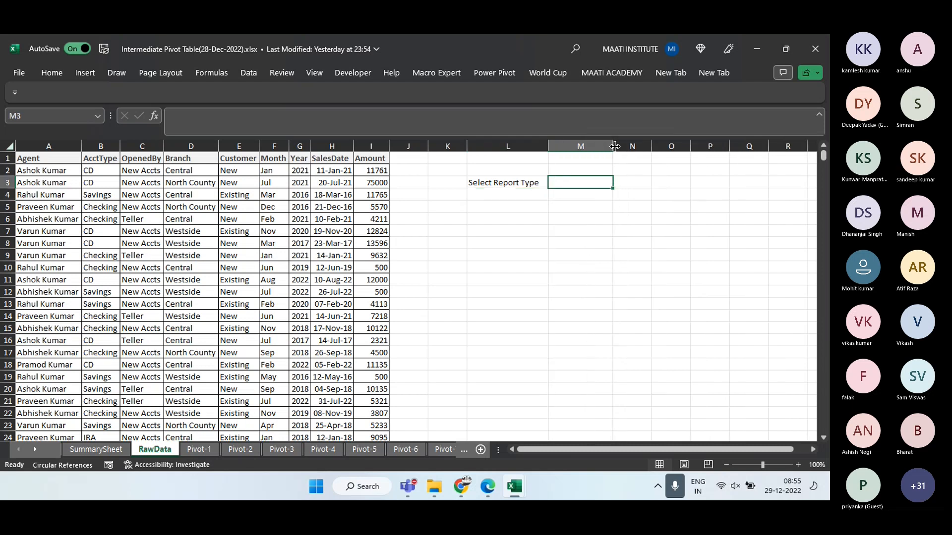
{"action": "left_click", "coordinate": [249, 72]}
{"action": "left_click", "coordinate": [527, 124]}
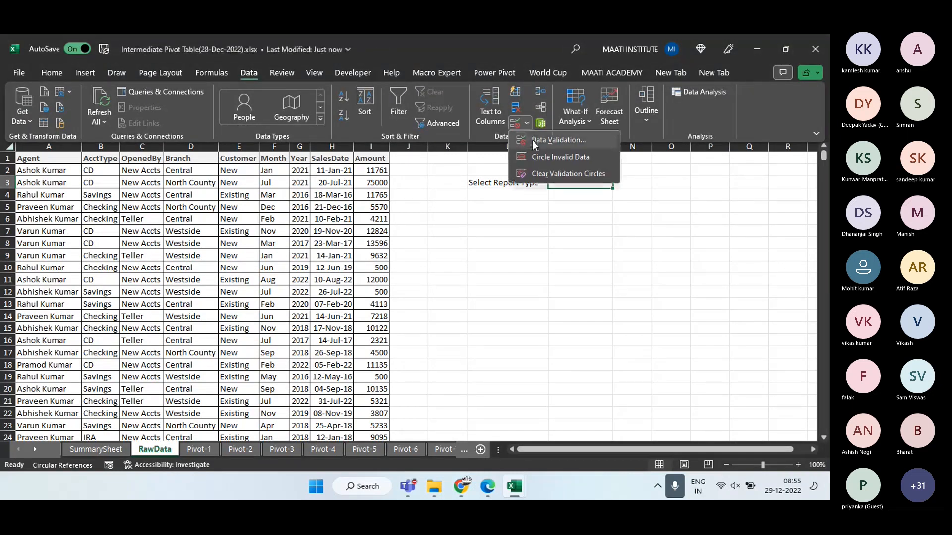
{"action": "left_click", "coordinate": [533, 139]}
{"action": "left_click", "coordinate": [456, 159]}
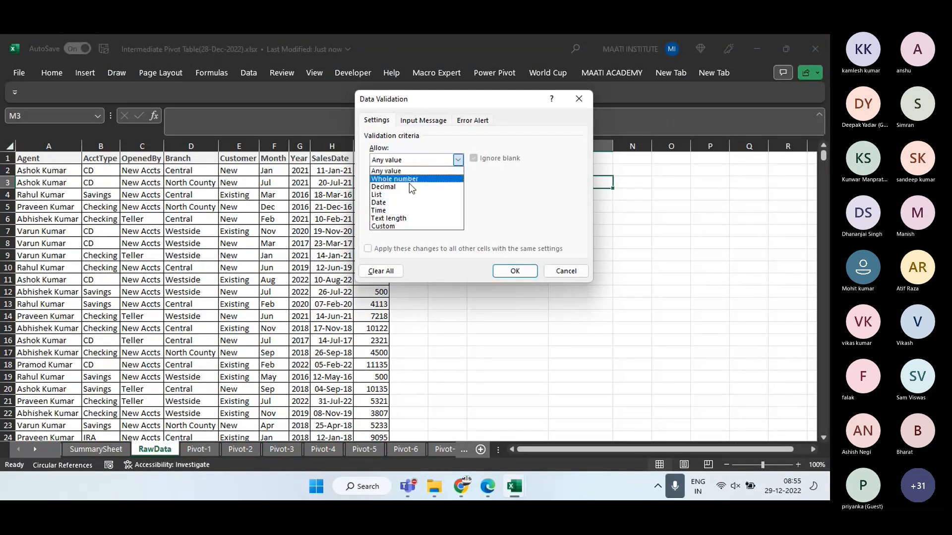
{"action": "left_click", "coordinate": [411, 191]}
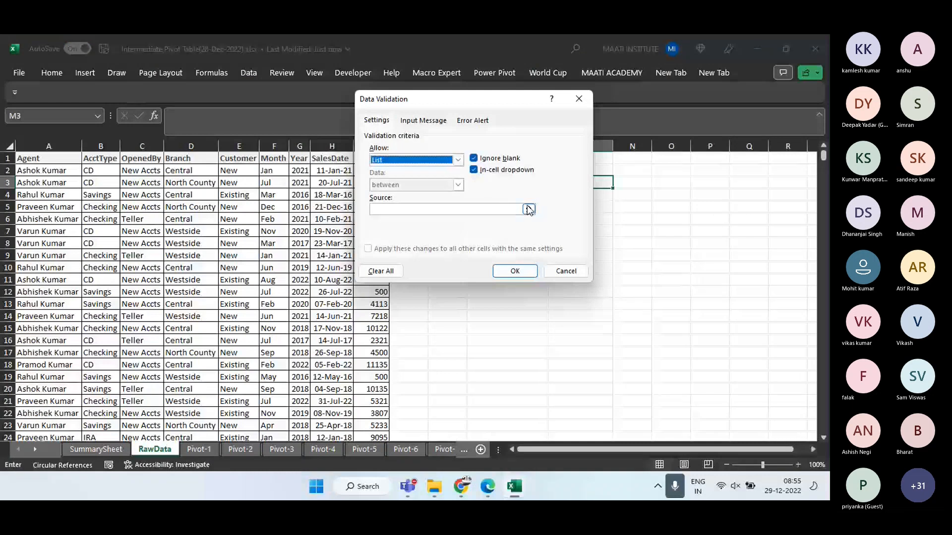
{"action": "left_click", "coordinate": [528, 209]}
{"action": "left_click", "coordinate": [44, 157]}
{"action": "left_click_drag", "start_coordinate": [87, 157], "coordinate": [299, 158]}
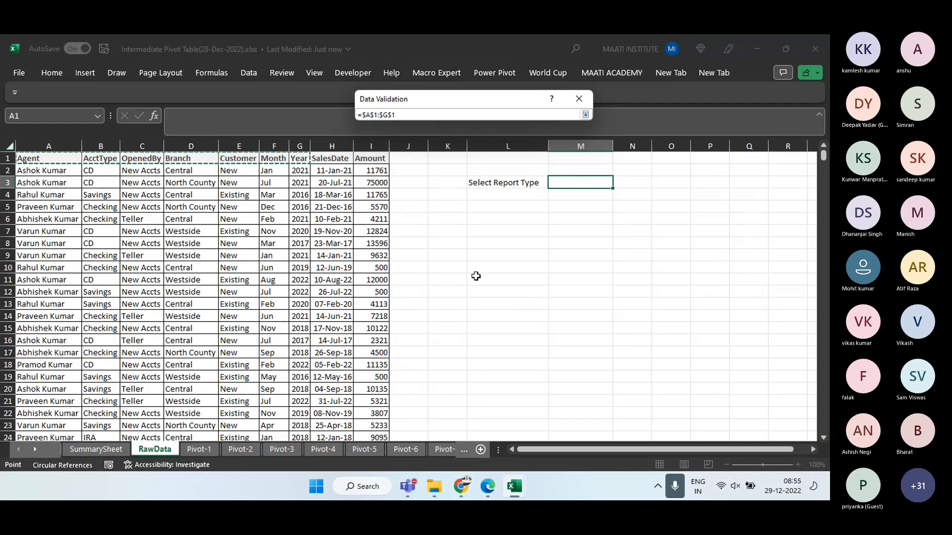
{"action": "key", "text": "Return"}
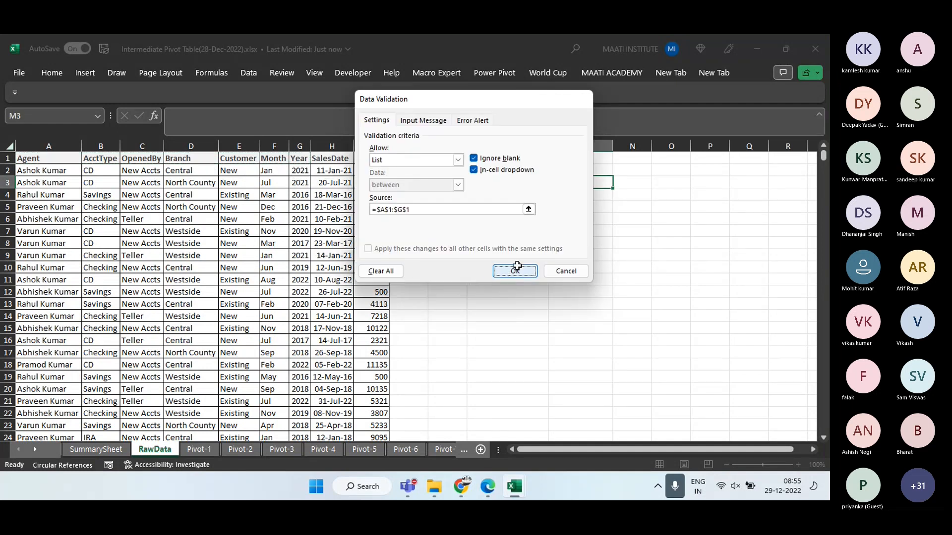
{"action": "left_click", "coordinate": [513, 271]}
{"action": "left_click_drag", "start_coordinate": [613, 145], "coordinate": [627, 141]}
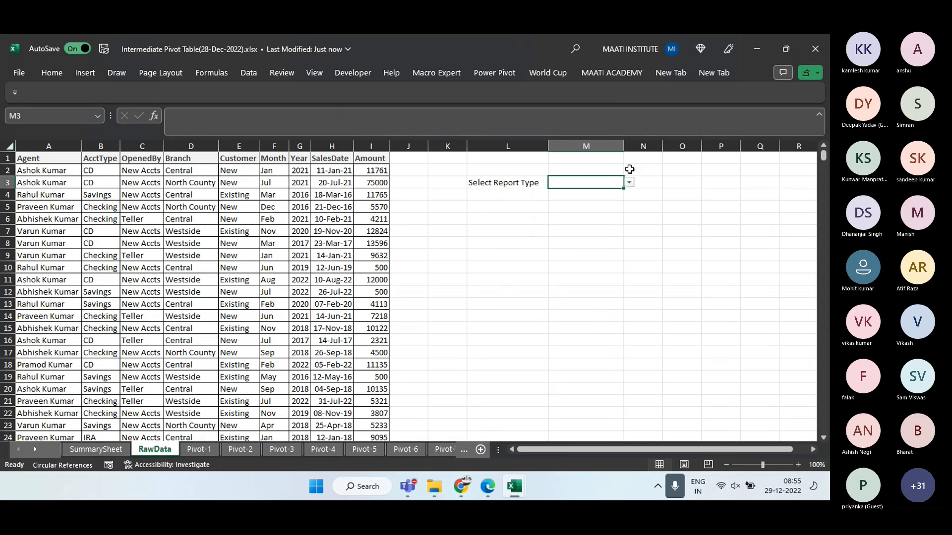
Choose Agent from the list in M3 and apply all borders to L3:M3
{"action": "left_click", "coordinate": [629, 181]}
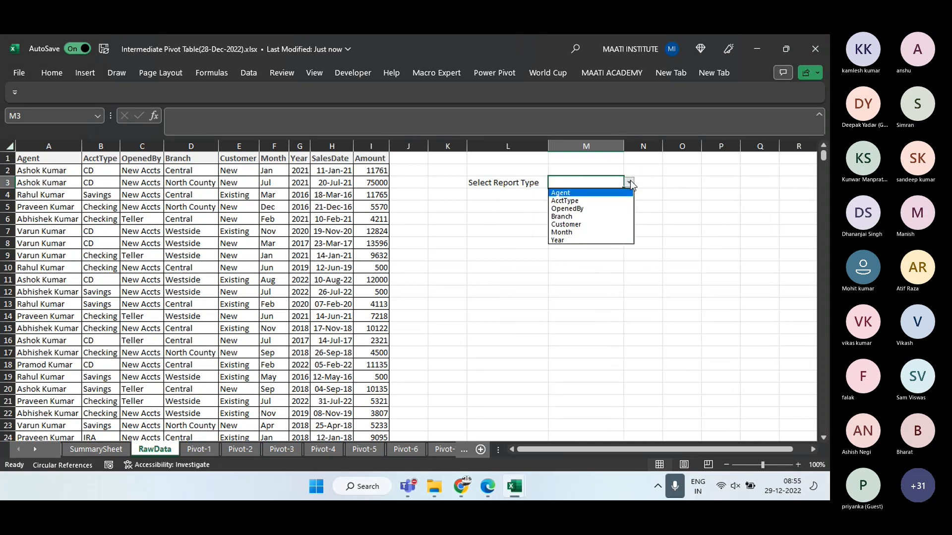
{"action": "left_click", "coordinate": [586, 192]}
{"action": "left_click_drag", "start_coordinate": [487, 184], "coordinate": [591, 182]}
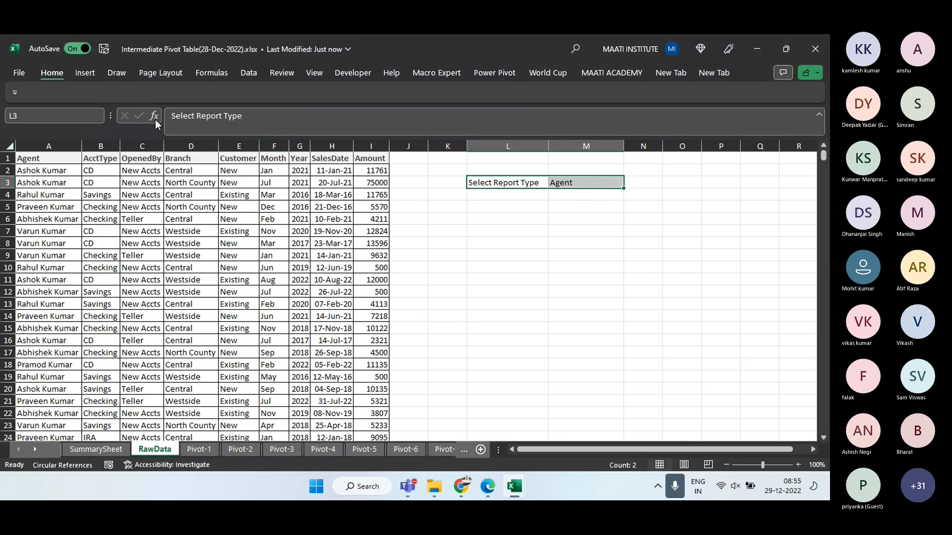
{"action": "left_click", "coordinate": [52, 73]}
{"action": "left_click", "coordinate": [181, 115]}
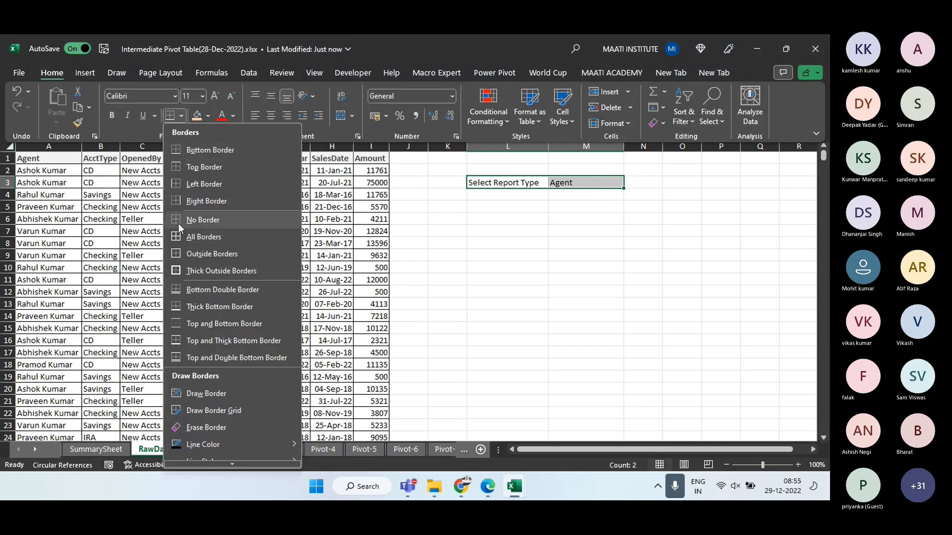
{"action": "left_click", "coordinate": [178, 222]}
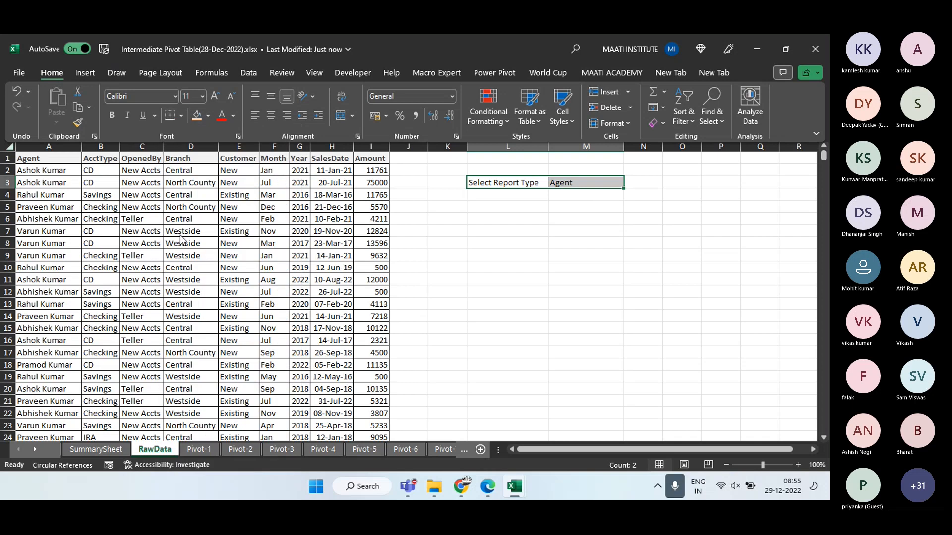
{"action": "left_click", "coordinate": [568, 207]}
Enter the formula =M3 in L6 to show the selected report type as a heading
{"action": "left_click", "coordinate": [484, 220]}
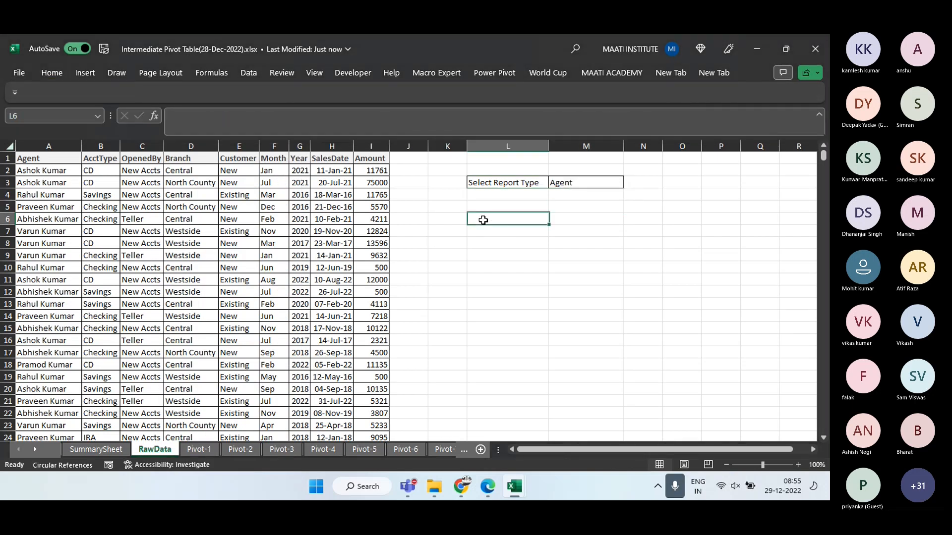
{"action": "type", "text": "="}
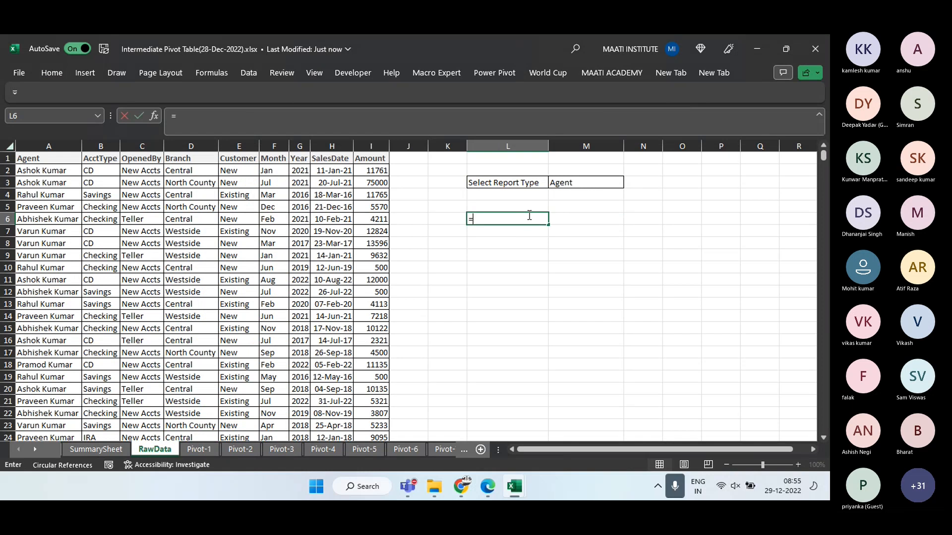
{"action": "left_click", "coordinate": [560, 185]}
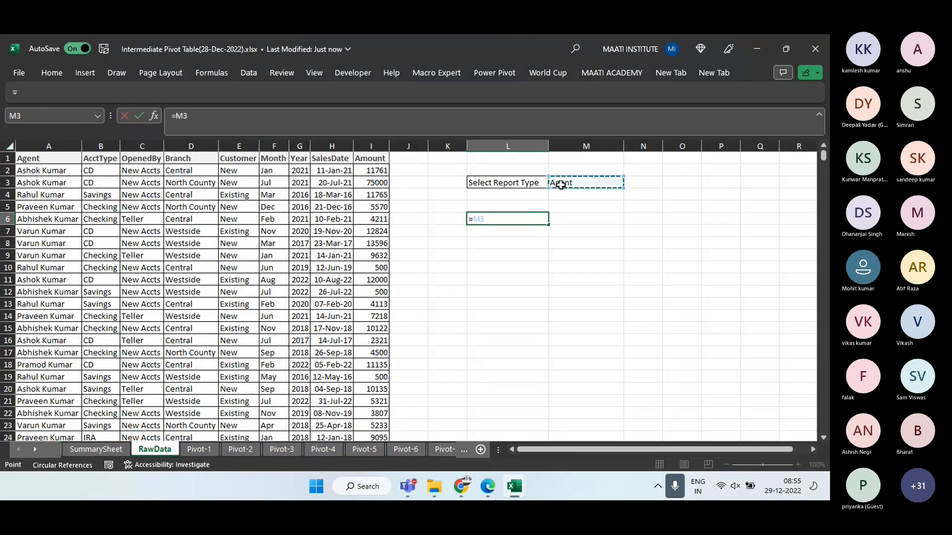
{"action": "key", "text": "Return"}
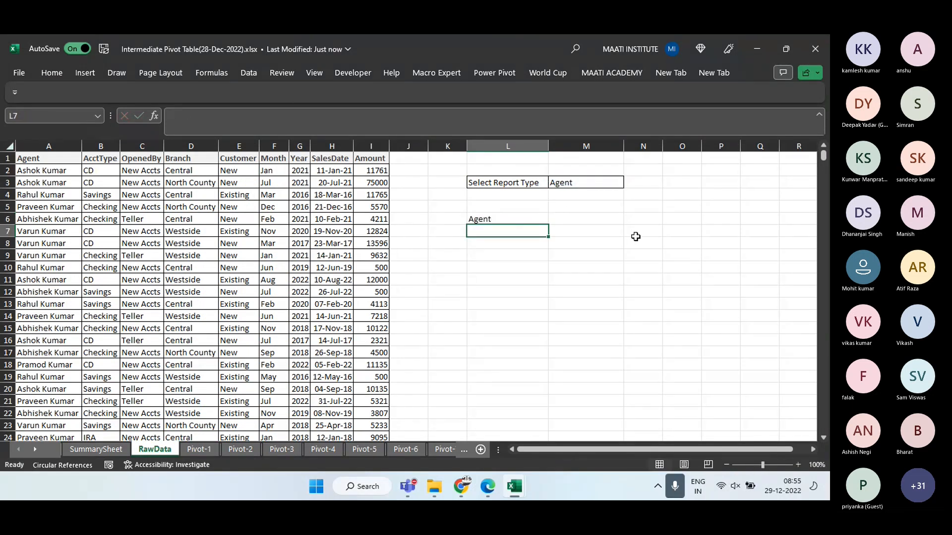
Create named ranges for the whole data table A1:I725 from its top row only, without the left column
{"action": "left_click", "coordinate": [59, 158]}
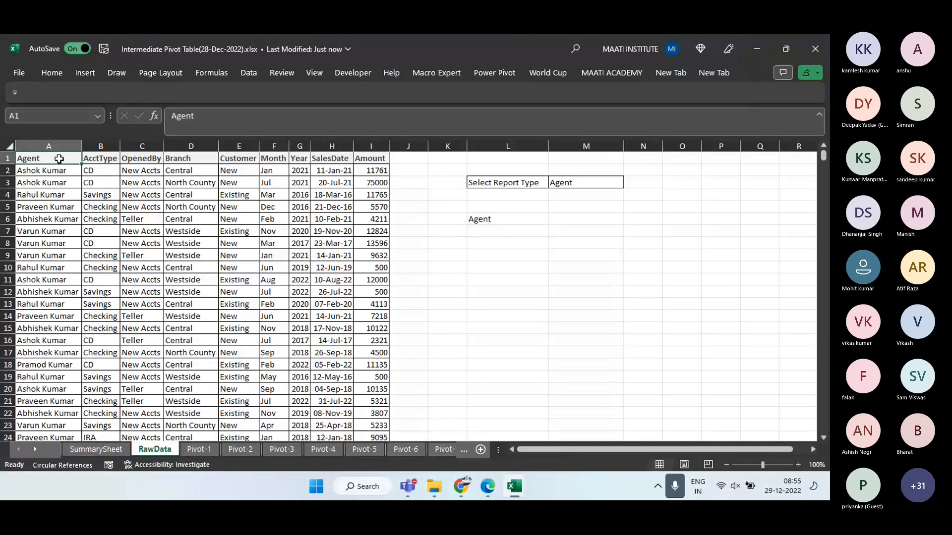
{"action": "key", "text": "ctrl+shift+Right"}
{"action": "key", "text": "ctrl+shift+Down"}
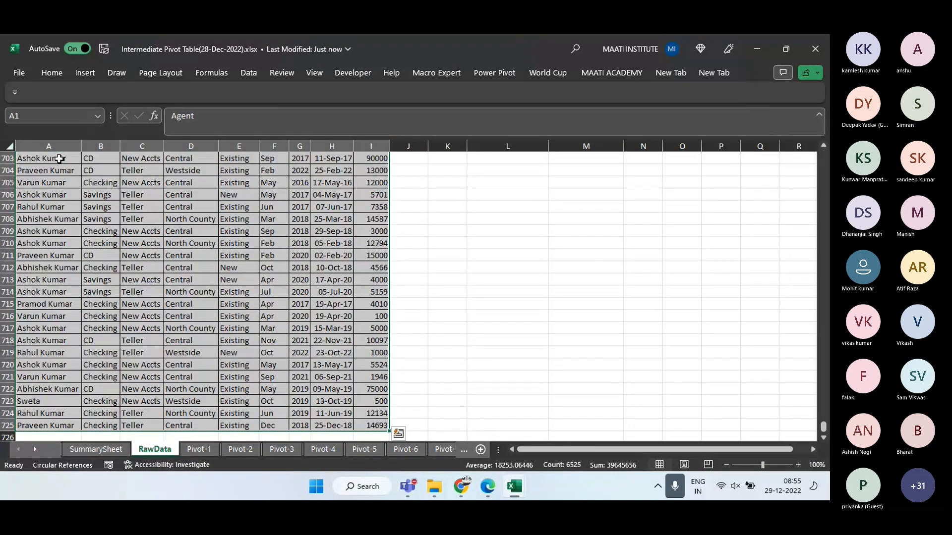
{"action": "left_click", "coordinate": [211, 73]}
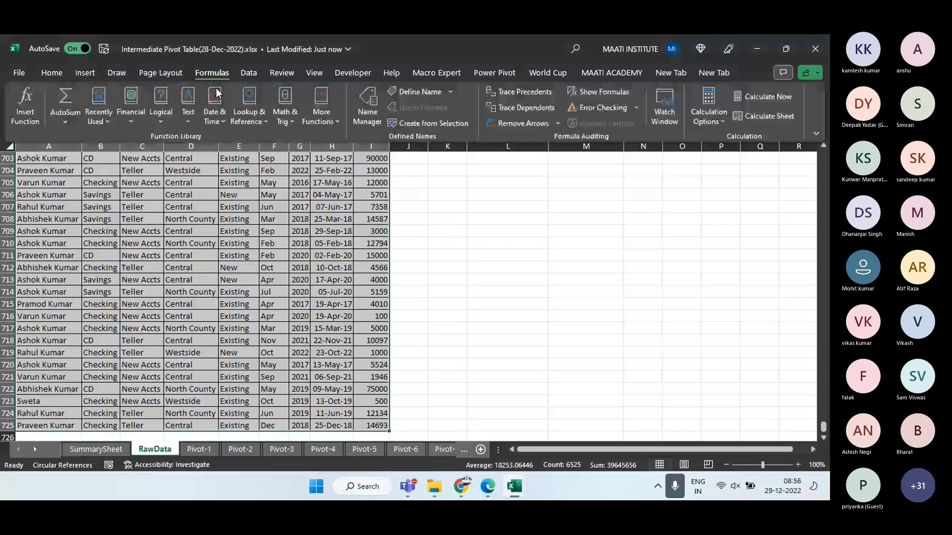
{"action": "left_click", "coordinate": [454, 124]}
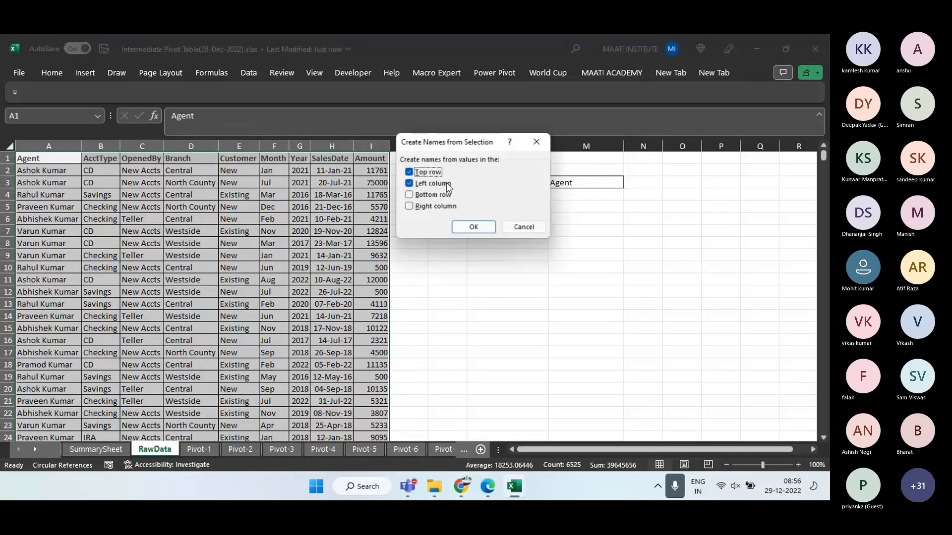
{"action": "left_click", "coordinate": [409, 184]}
{"action": "left_click", "coordinate": [474, 228]}
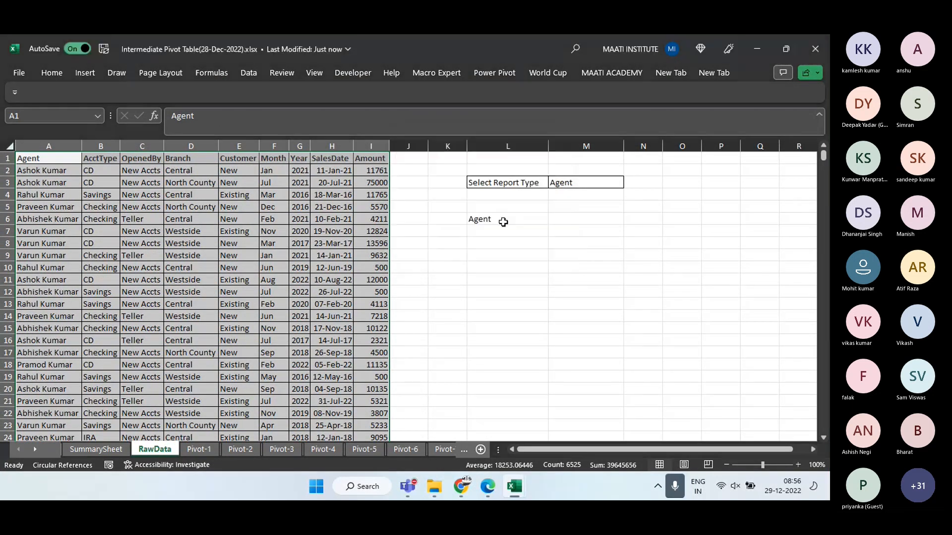
{"action": "left_click", "coordinate": [528, 199]}
{"action": "left_click", "coordinate": [584, 170]}
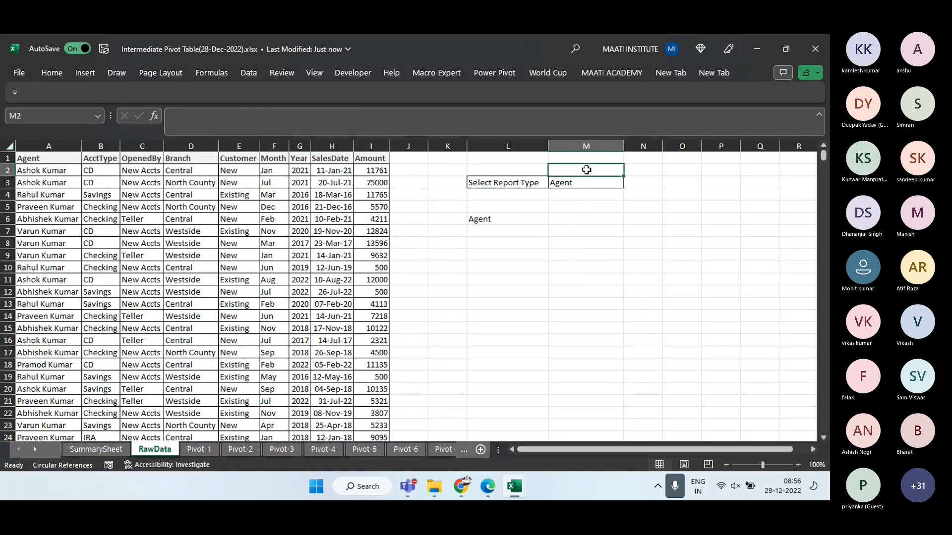
{"action": "key", "text": "Up"}
{"action": "key", "text": "Down"}
{"action": "key", "text": "Down"}
{"action": "key", "text": "Down"}
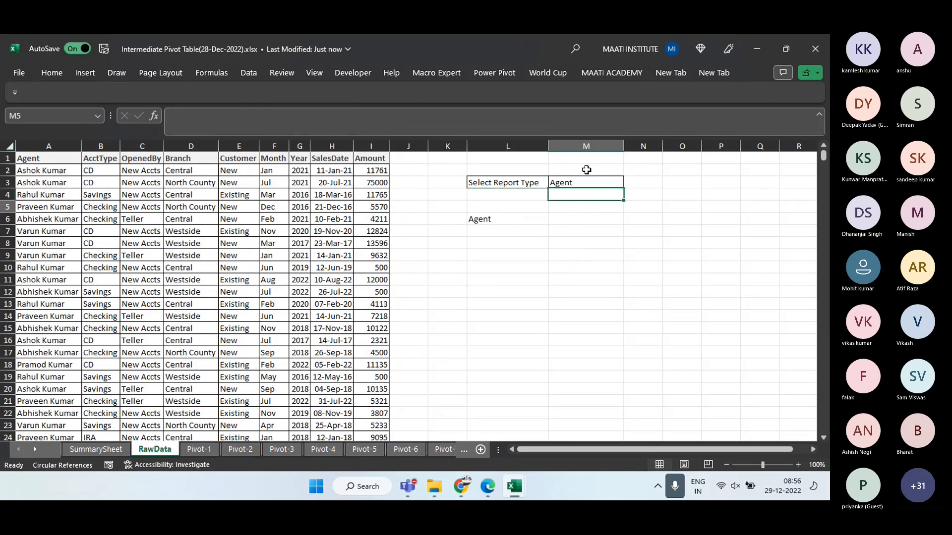
{"action": "key", "text": "Down"}
{"action": "key", "text": "Left"}
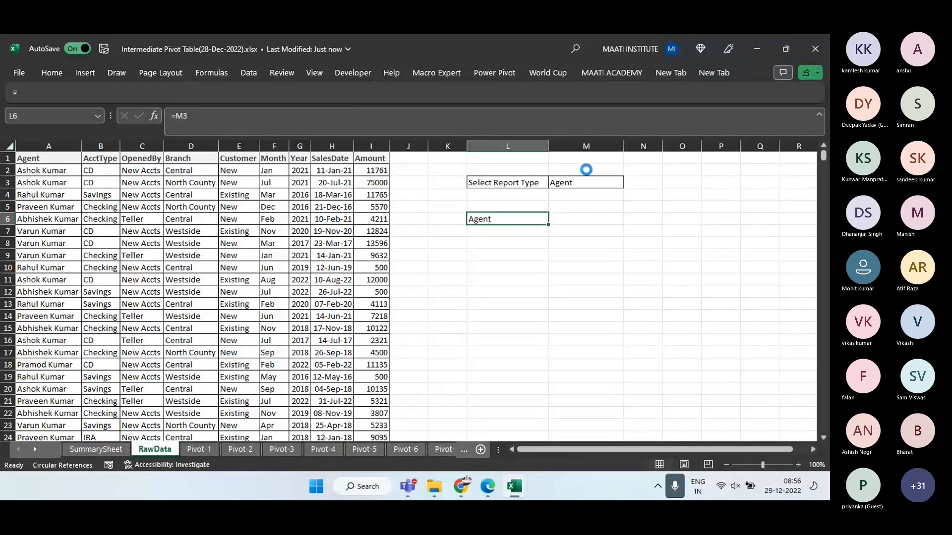
{"action": "key", "text": "Up"}
{"action": "key", "text": "Up"}
{"action": "key", "text": "Up"}
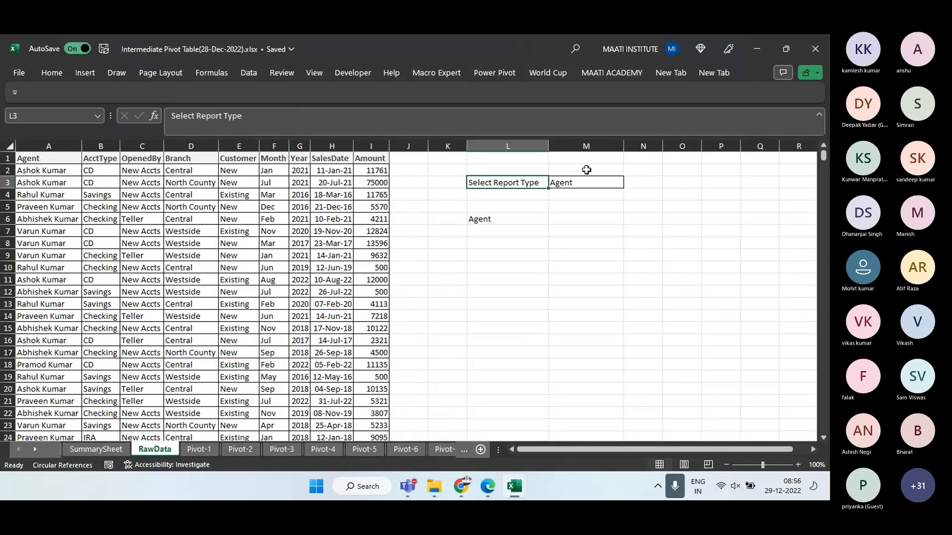
{"action": "key", "text": "Down"}
{"action": "key", "text": "Down"}
{"action": "key", "text": "Down"}
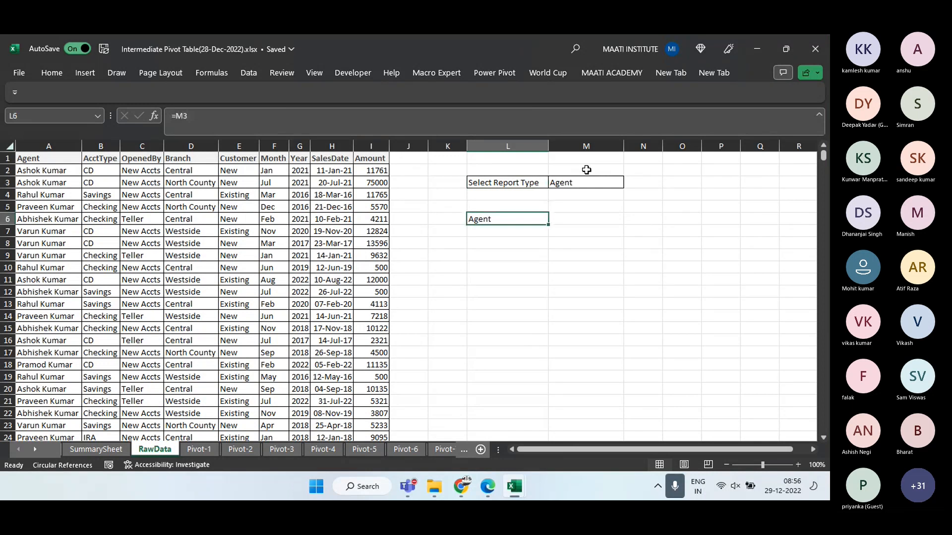
Try the formula =INDIRECT(L6) in L7 to list the selected field's values, and clear it again
{"action": "key", "text": "Down"}
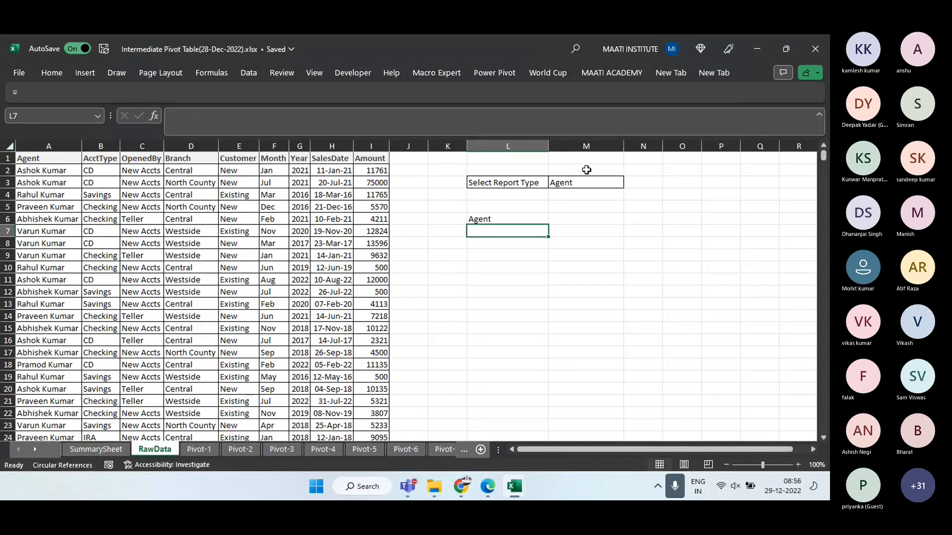
{"action": "type", "text": "=indi"}
{"action": "key", "text": "Tab"}
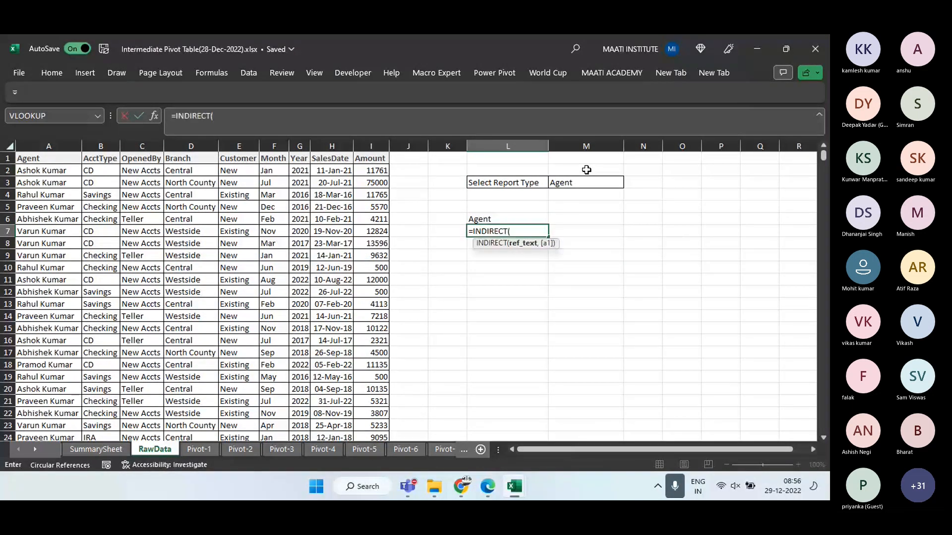
{"action": "key", "text": "Up"}
{"action": "key", "text": "Return"}
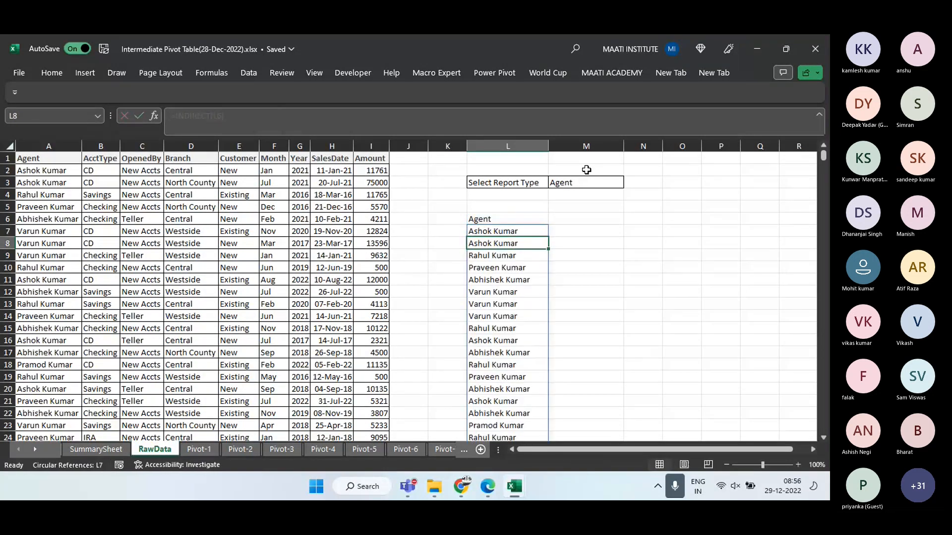
{"action": "key", "text": "Up"}
{"action": "scroll", "coordinate": [587, 170], "scroll_direction": "down", "scroll_amount": 5}
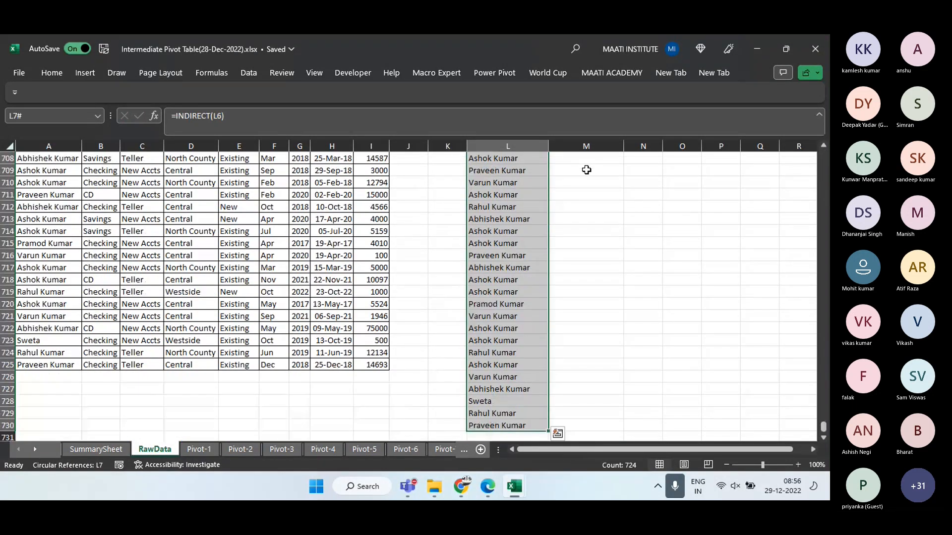
{"action": "key", "text": "Delete"}
{"action": "scroll", "coordinate": [586, 169], "scroll_direction": "up", "scroll_amount": 5}
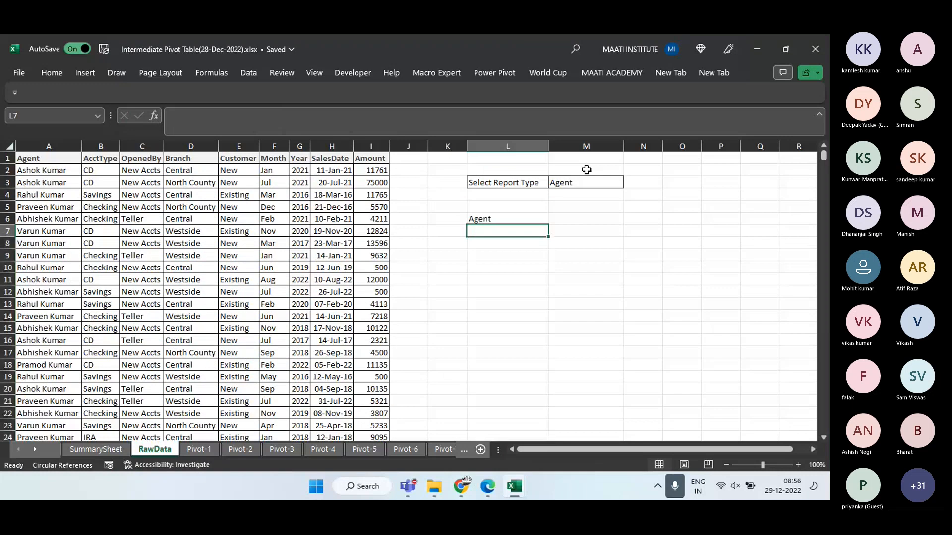
Enter the formula =UNIQUE(INDIRECT(L6)) in L7 to list the distinct values of the selected report type
{"action": "type", "text": "="}
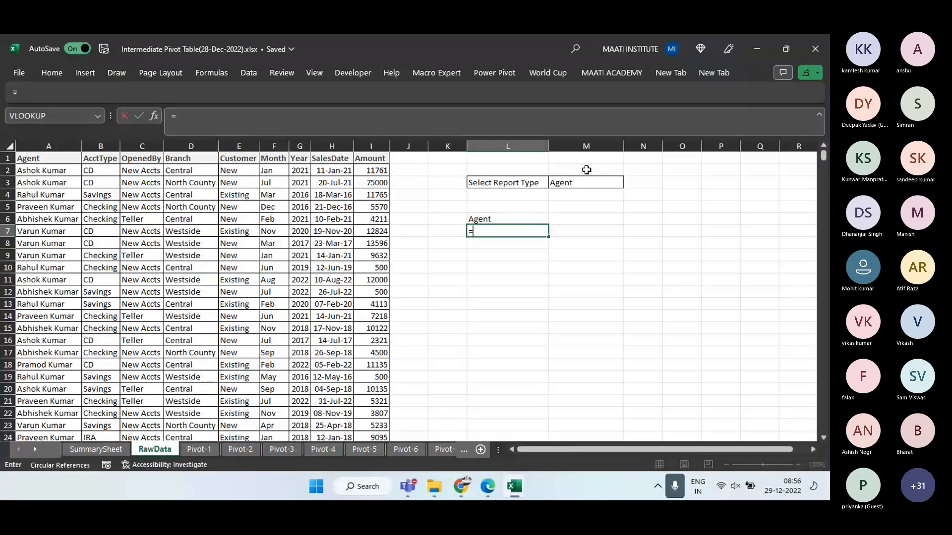
{"action": "type", "text": "Uni"}
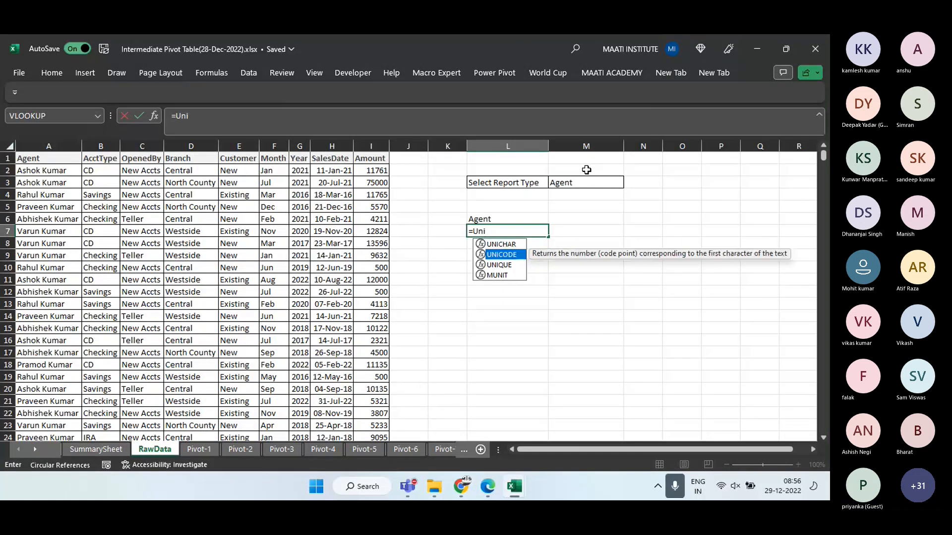
{"action": "key", "text": "Down"}
{"action": "key", "text": "Tab"}
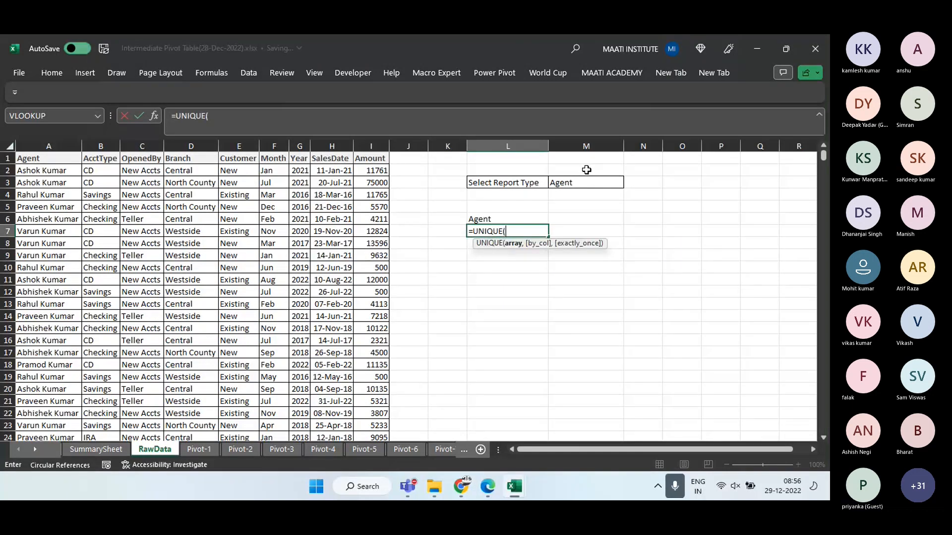
{"action": "type", "text": "U"}
{"action": "type", "text": "ndir"}
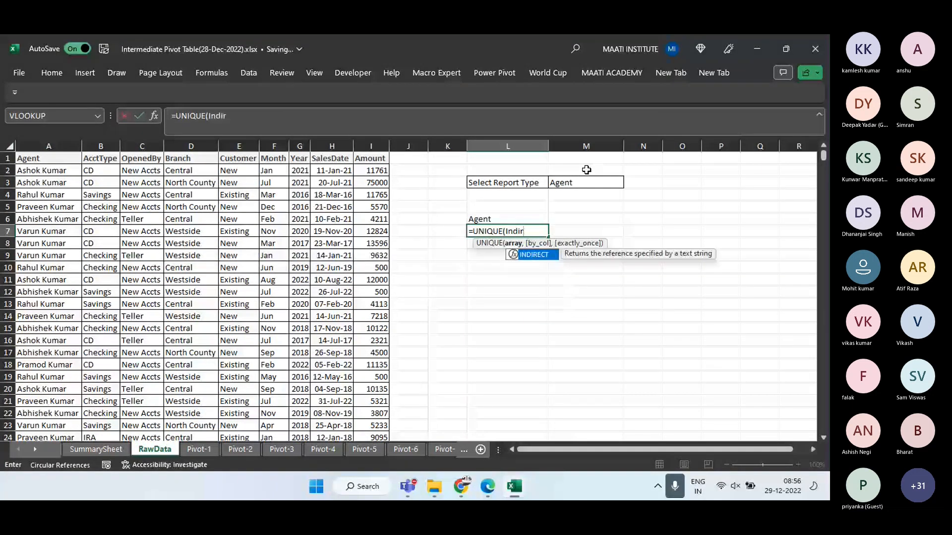
{"action": "key", "text": "Tab"}
{"action": "key", "text": "Up"}
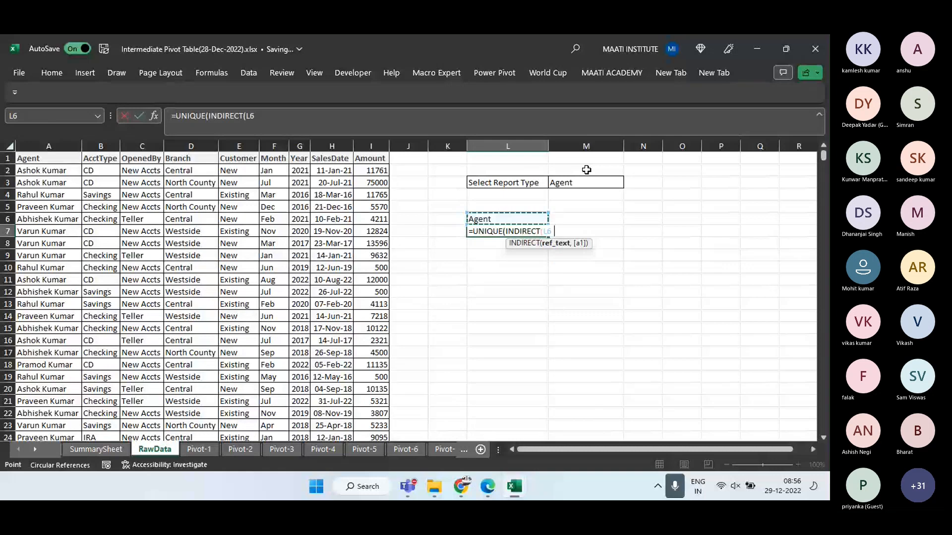
{"action": "type", "text": ")"}
{"action": "key", "text": "Return"}
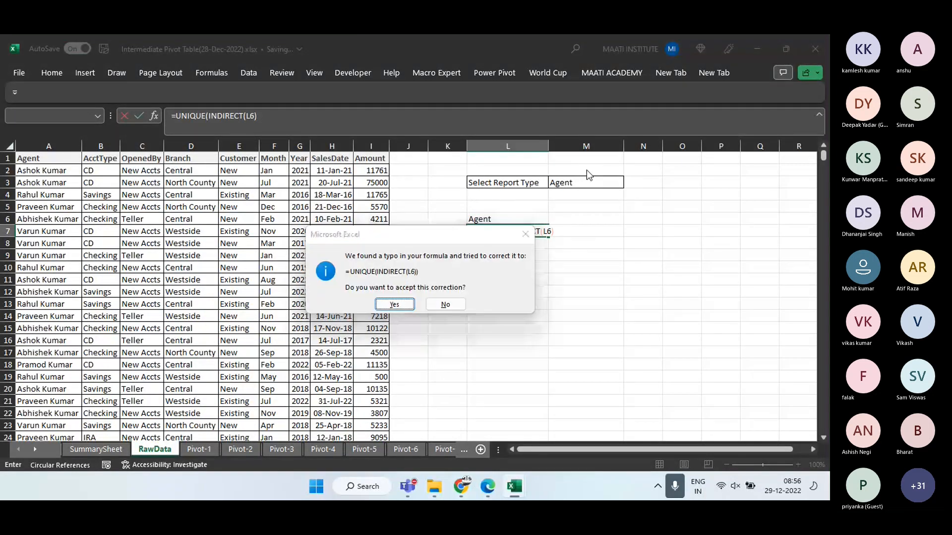
{"action": "key", "text": "Return"}
{"action": "key", "text": "Up"}
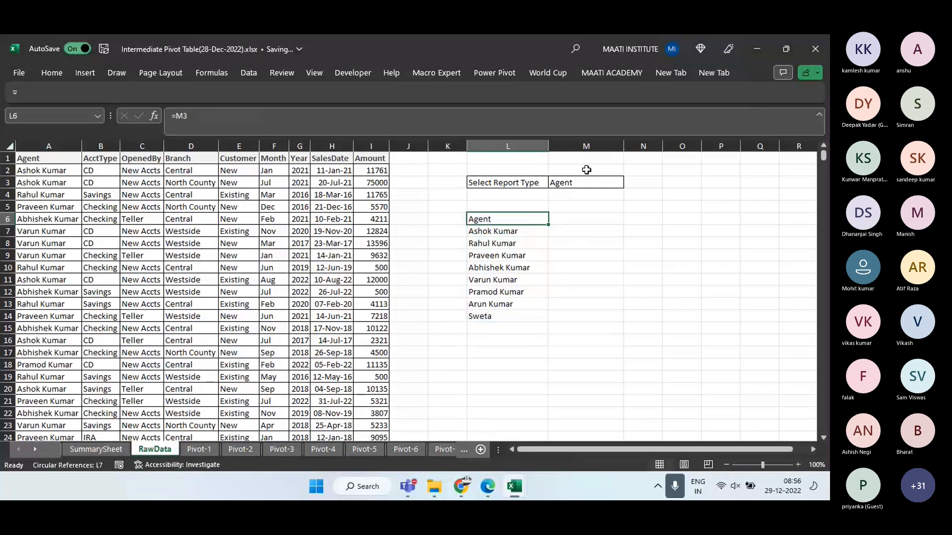
Test the report type list in M3 with AcctType, OpenedBy, Branch and Month, and leave it set to Year
{"action": "left_click", "coordinate": [580, 181]}
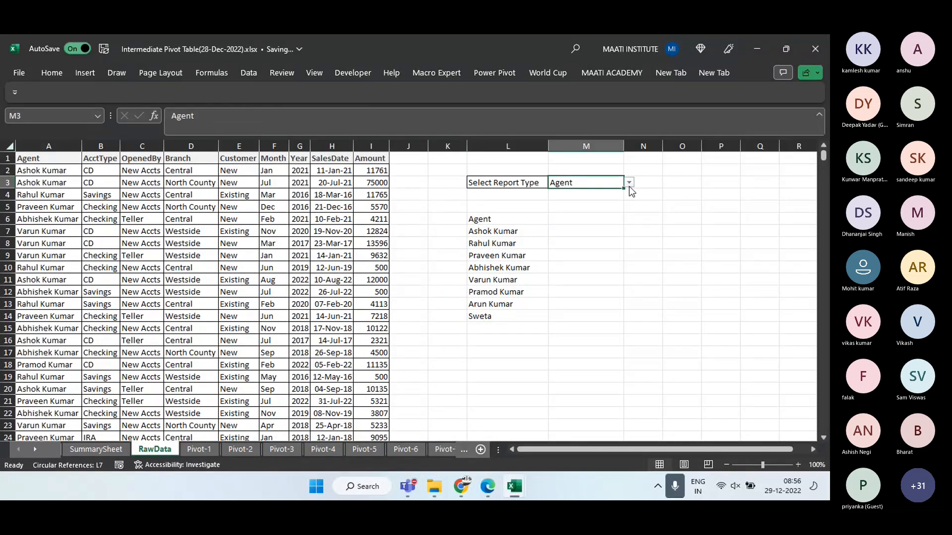
{"action": "left_click", "coordinate": [629, 186]}
{"action": "left_click", "coordinate": [614, 198]}
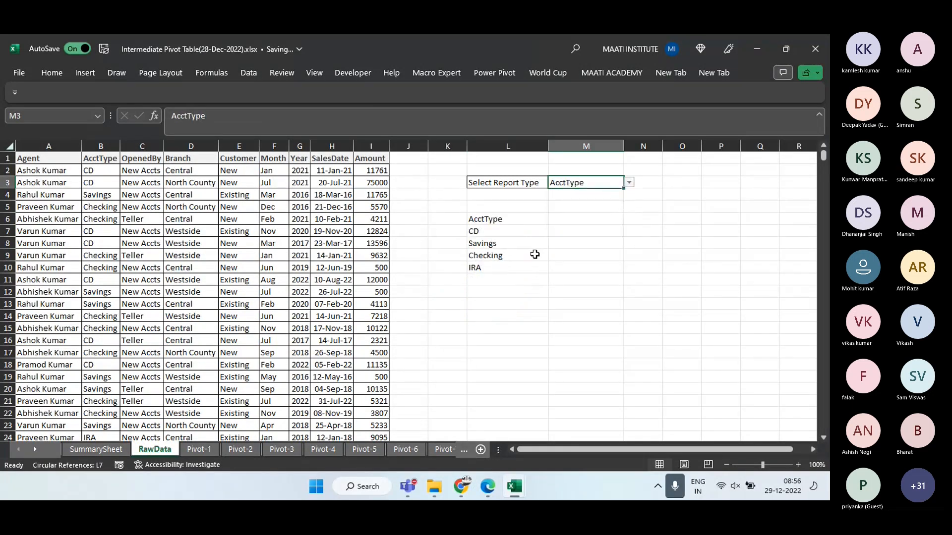
{"action": "left_click", "coordinate": [629, 183]}
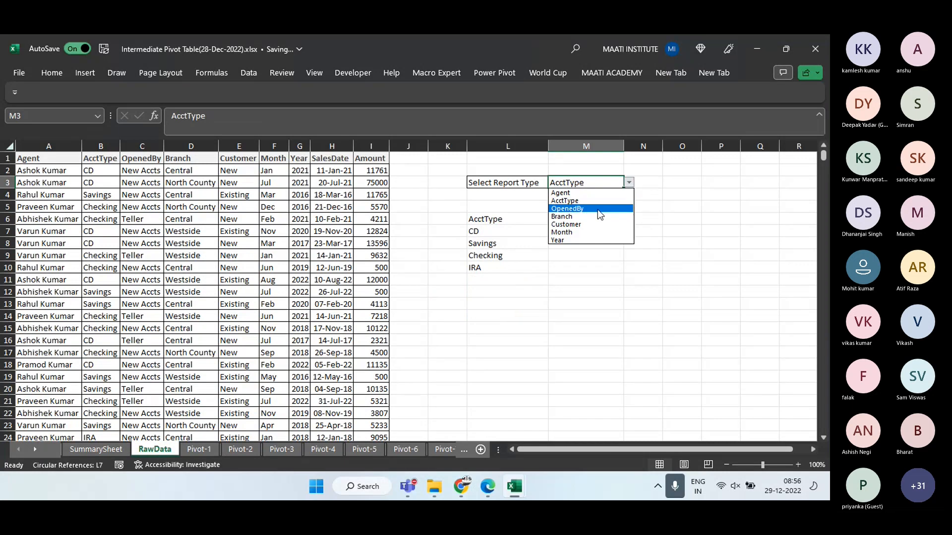
{"action": "left_click", "coordinate": [597, 209]}
{"action": "left_click", "coordinate": [628, 183]}
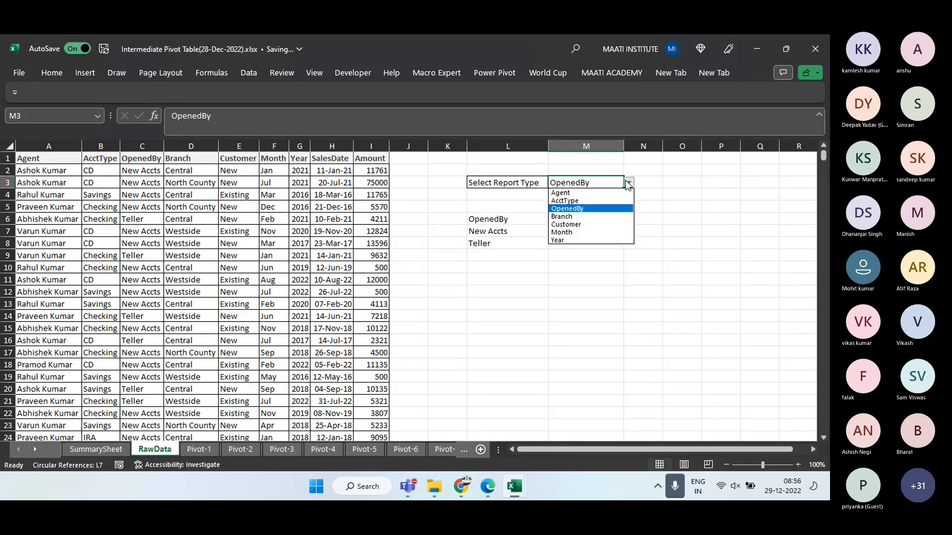
{"action": "left_click", "coordinate": [592, 216]}
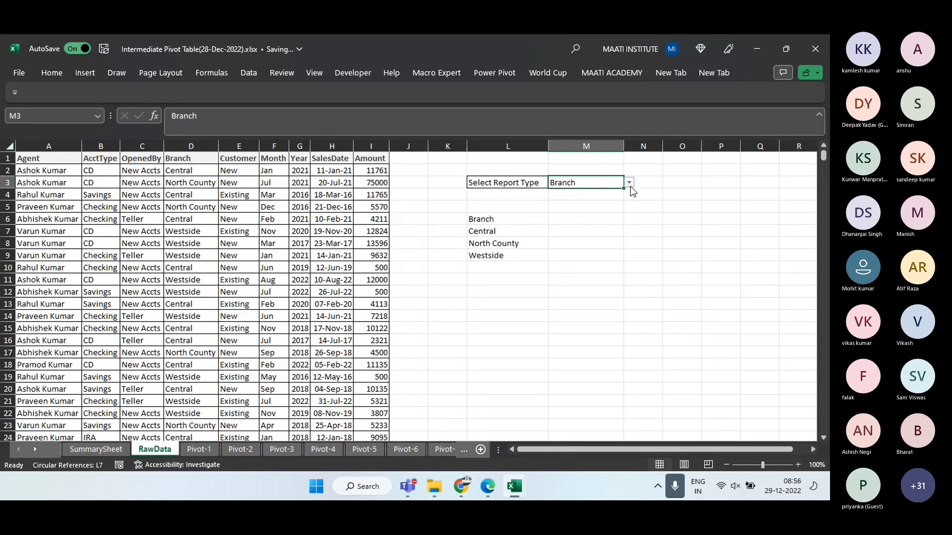
{"action": "left_click", "coordinate": [629, 183]}
{"action": "left_click", "coordinate": [595, 230]}
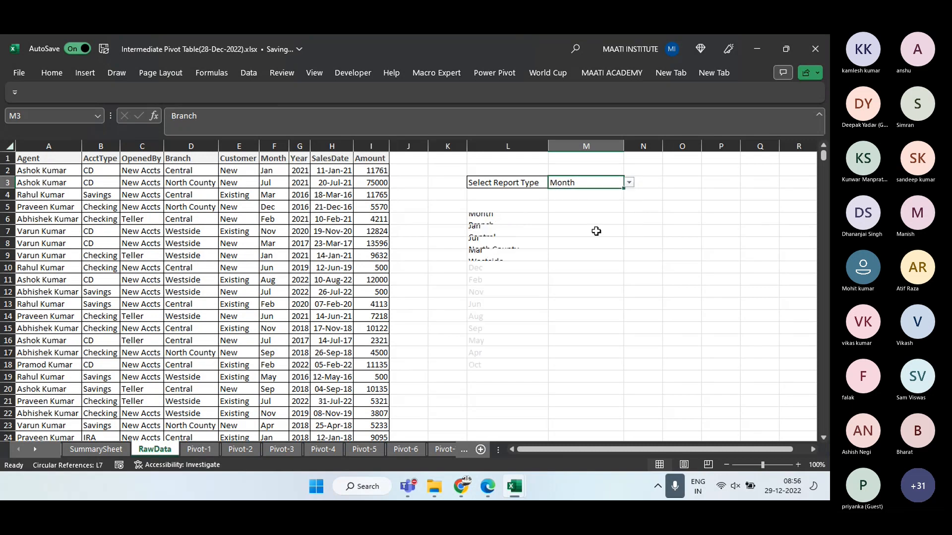
{"action": "left_click", "coordinate": [628, 183]}
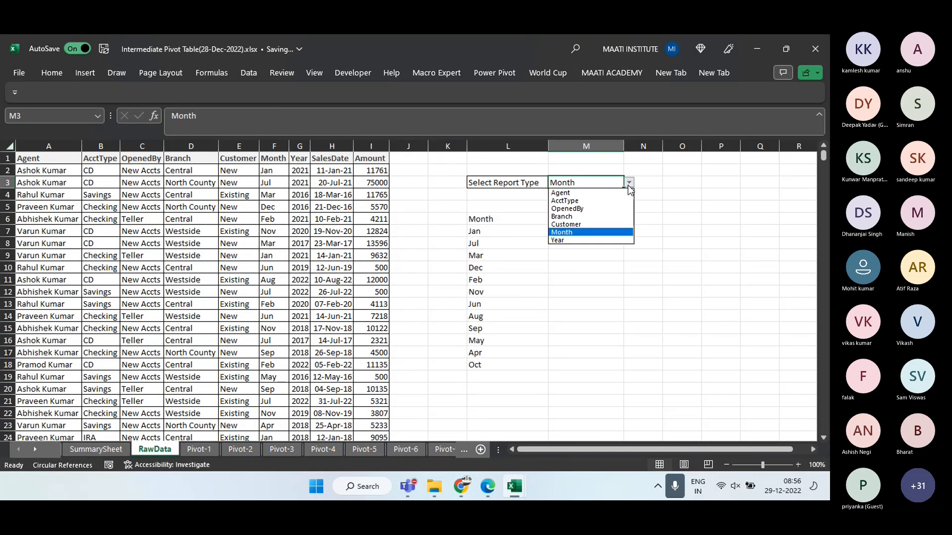
{"action": "left_click", "coordinate": [581, 240]}
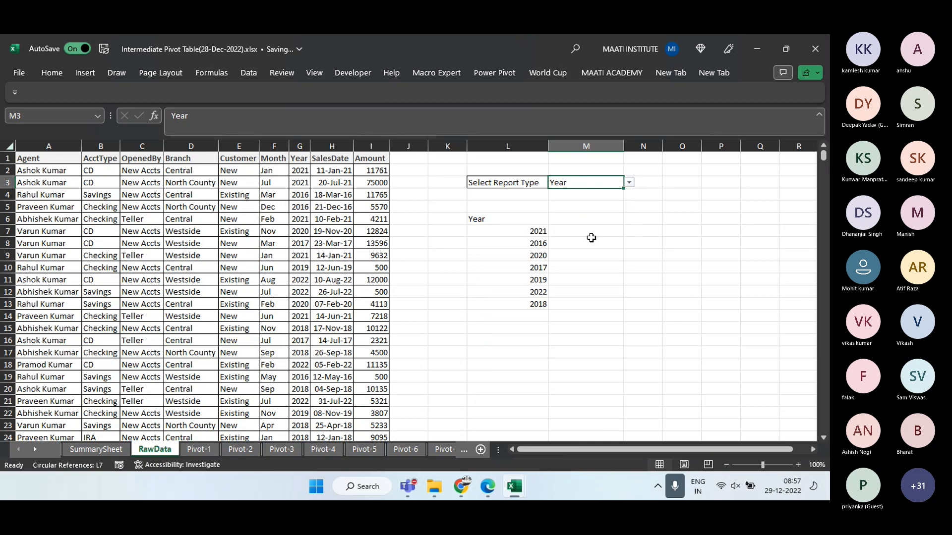
Apply the Bad cell style to the report heading in L6
{"action": "left_click", "coordinate": [516, 216]}
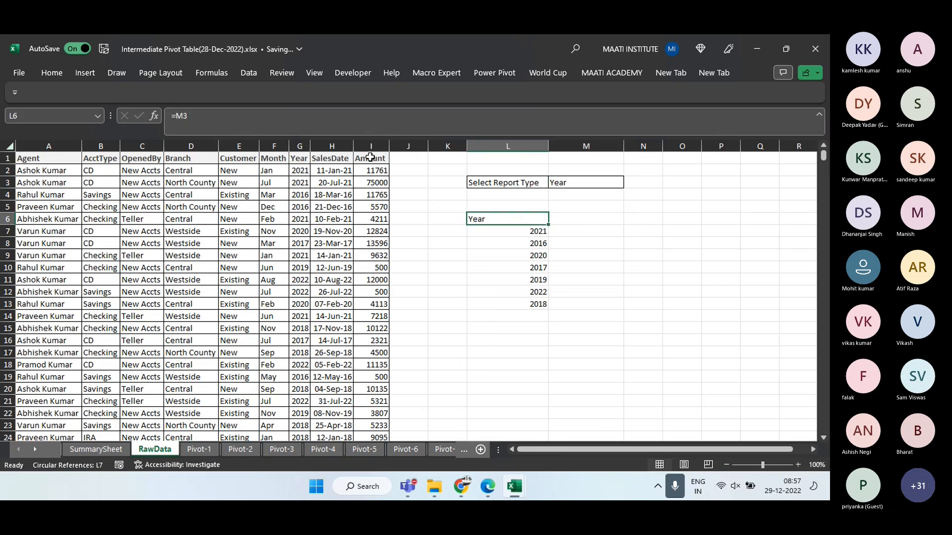
{"action": "left_click", "coordinate": [52, 74]}
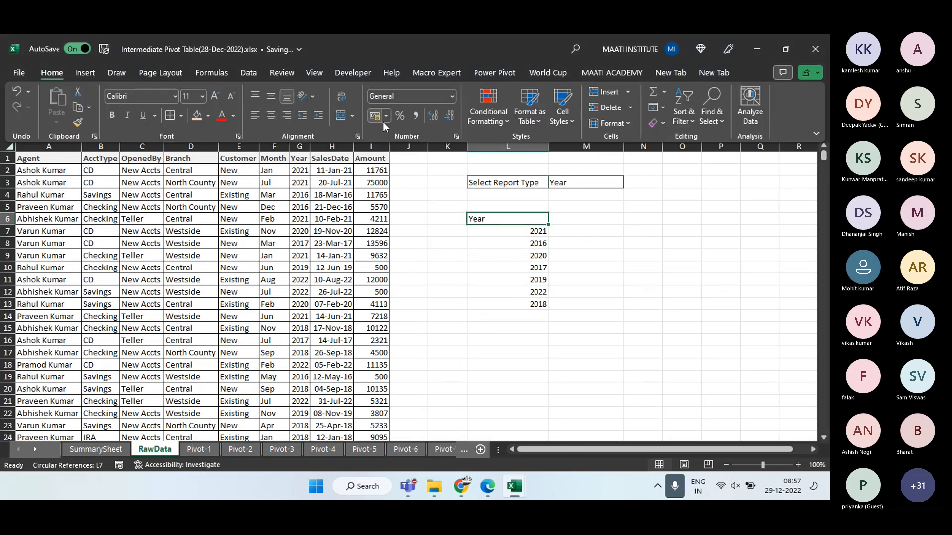
{"action": "left_click", "coordinate": [558, 118]}
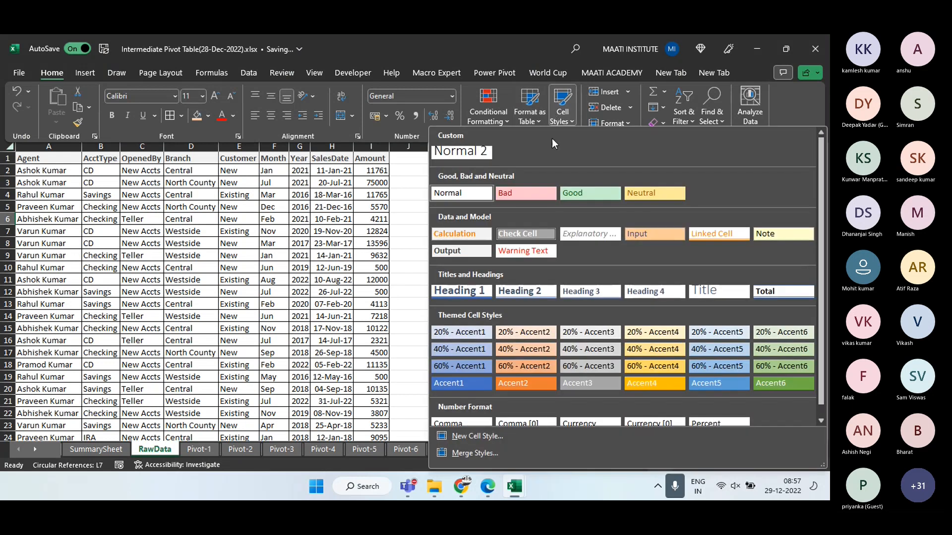
{"action": "left_click", "coordinate": [523, 192]}
{"action": "left_click", "coordinate": [580, 227]}
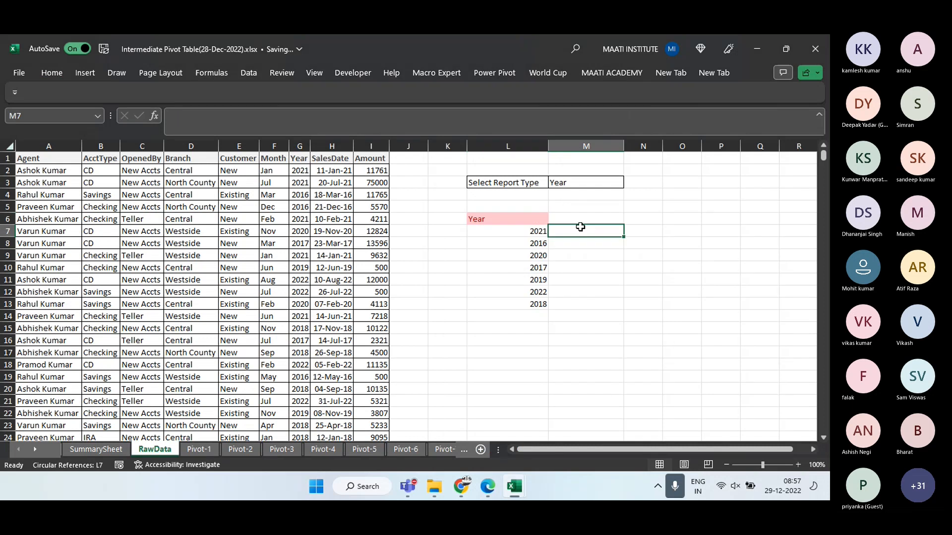
Centre-align the listed year values in L7:L13
{"action": "left_click_drag", "start_coordinate": [522, 229], "coordinate": [517, 298]}
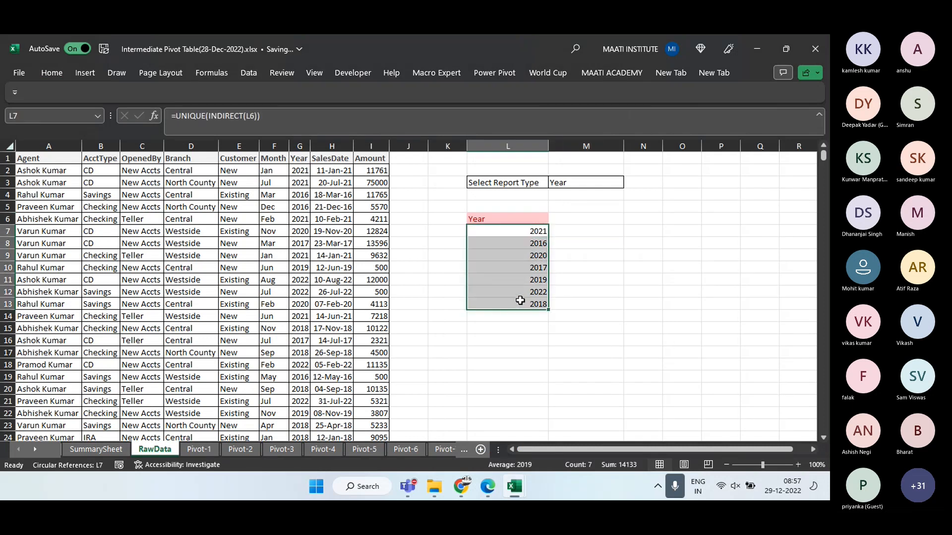
{"action": "left_click", "coordinate": [61, 73]}
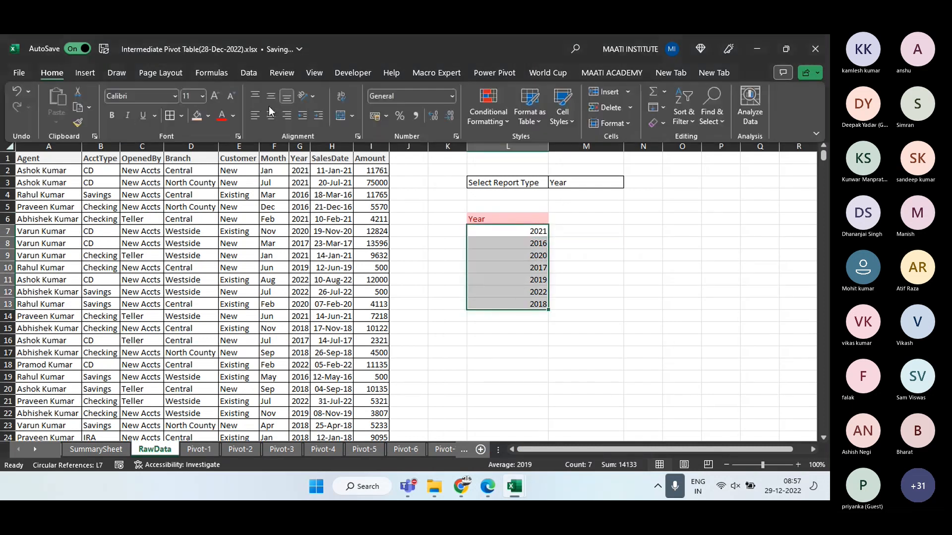
{"action": "left_click", "coordinate": [270, 115]}
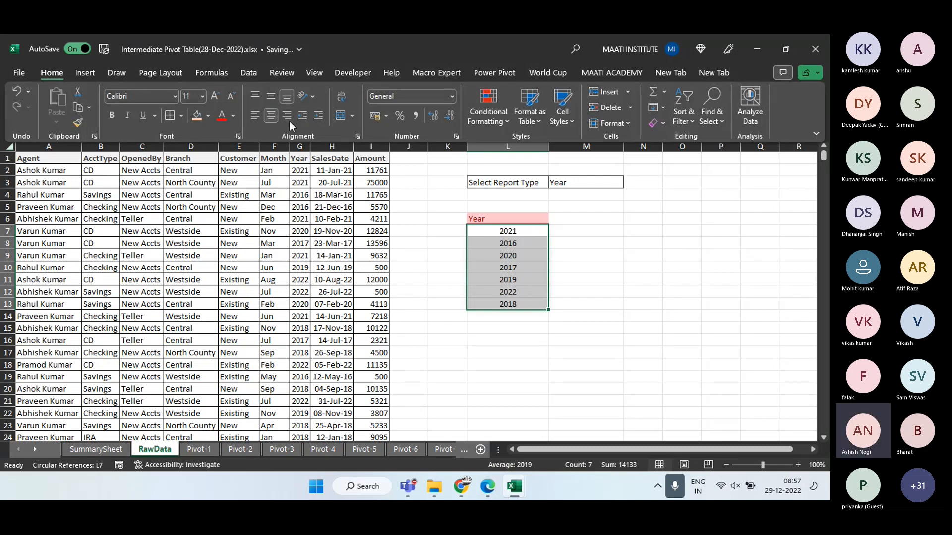
{"action": "left_click", "coordinate": [544, 236]}
{"action": "left_click", "coordinate": [521, 234]}
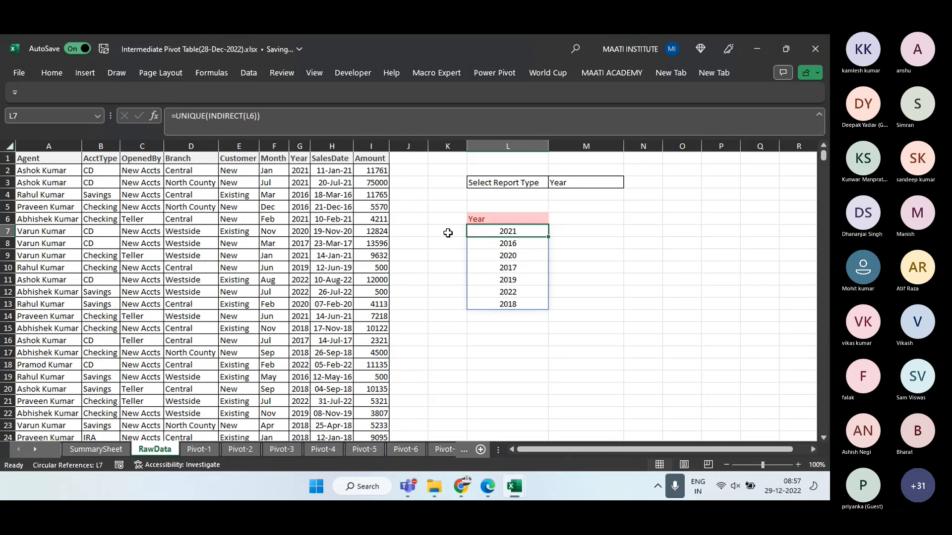
Clear the list of distinct values from L7:L13 below the report heading
{"action": "left_click", "coordinate": [501, 219]}
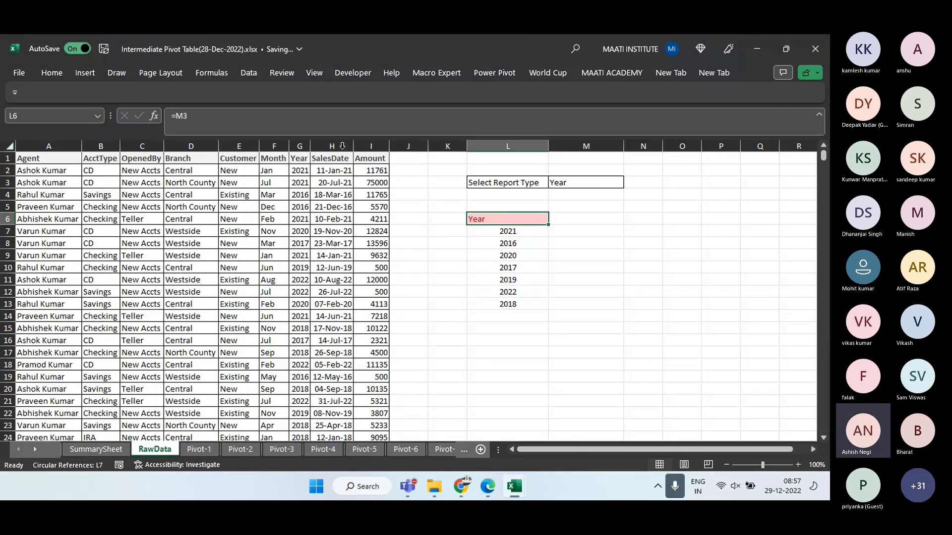
{"action": "left_click", "coordinate": [578, 182]}
{"action": "left_click", "coordinate": [511, 218]}
{"action": "left_click_drag", "start_coordinate": [512, 232], "coordinate": [509, 307]}
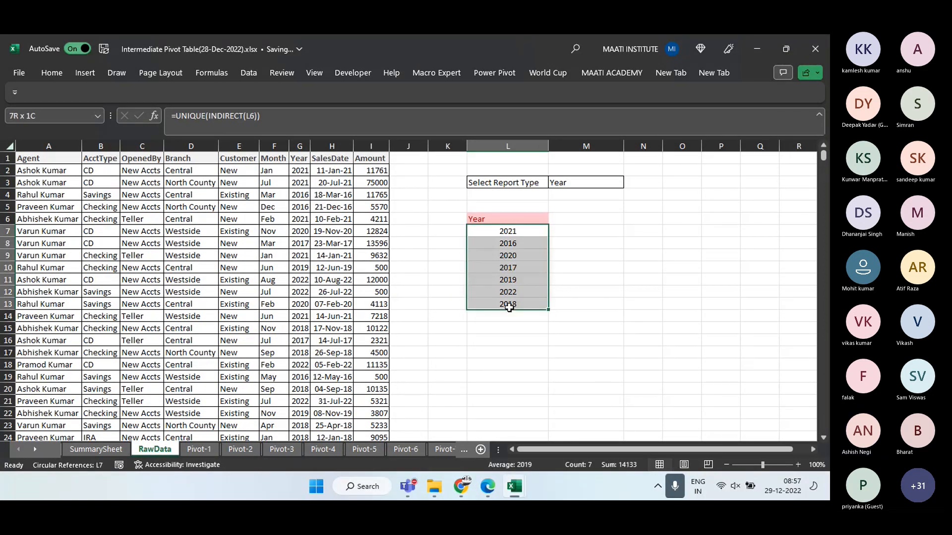
{"action": "key", "text": "Delete"}
{"action": "left_click", "coordinate": [599, 222]}
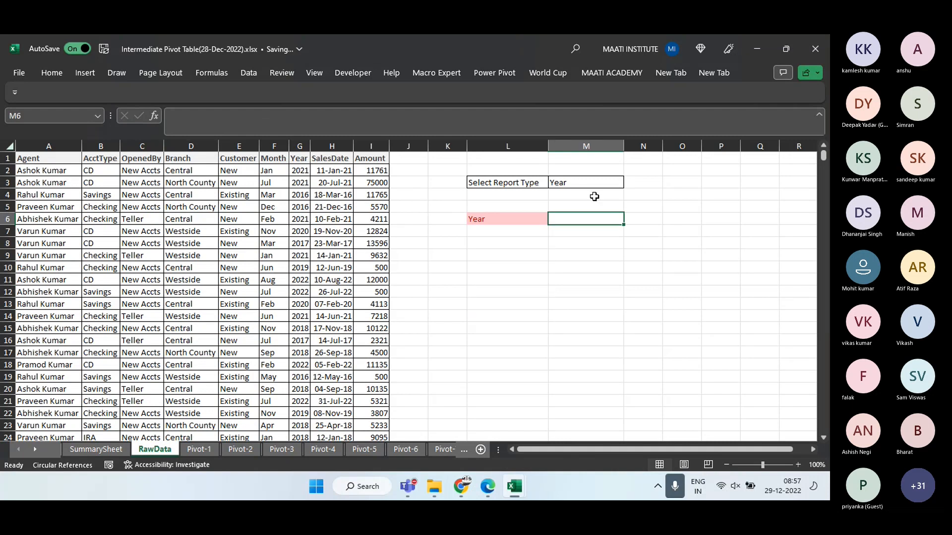
Review the report types offered in M3, and re-enter the heading formula =M3 in L6
{"action": "left_click", "coordinate": [590, 182]}
{"action": "left_click", "coordinate": [629, 183]}
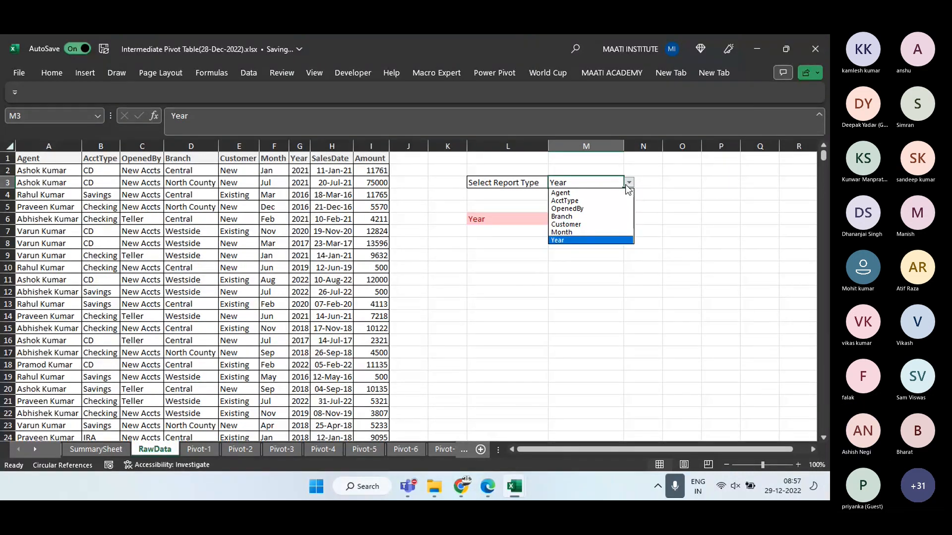
{"action": "left_click", "coordinate": [475, 216]}
{"action": "left_click", "coordinate": [474, 216]}
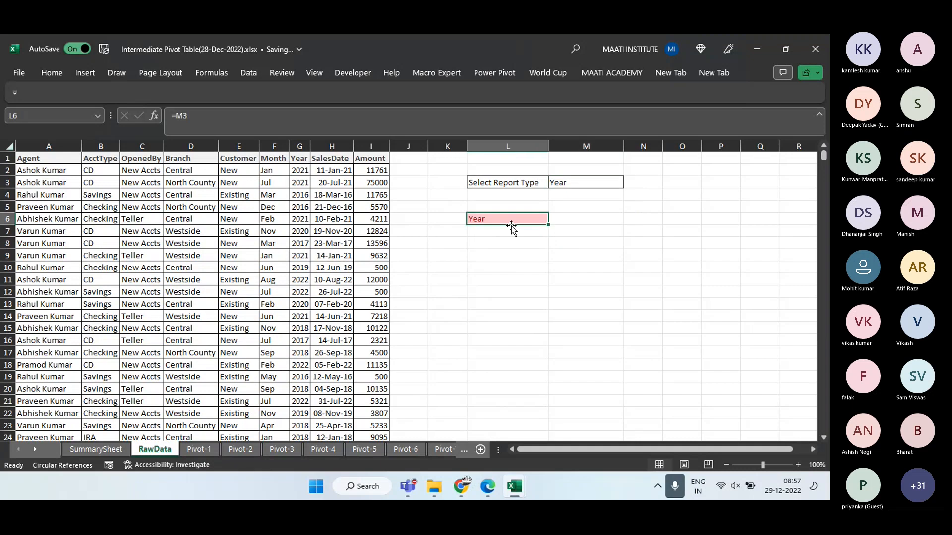
{"action": "key", "text": "Delete"}
{"action": "type", "text": "="}
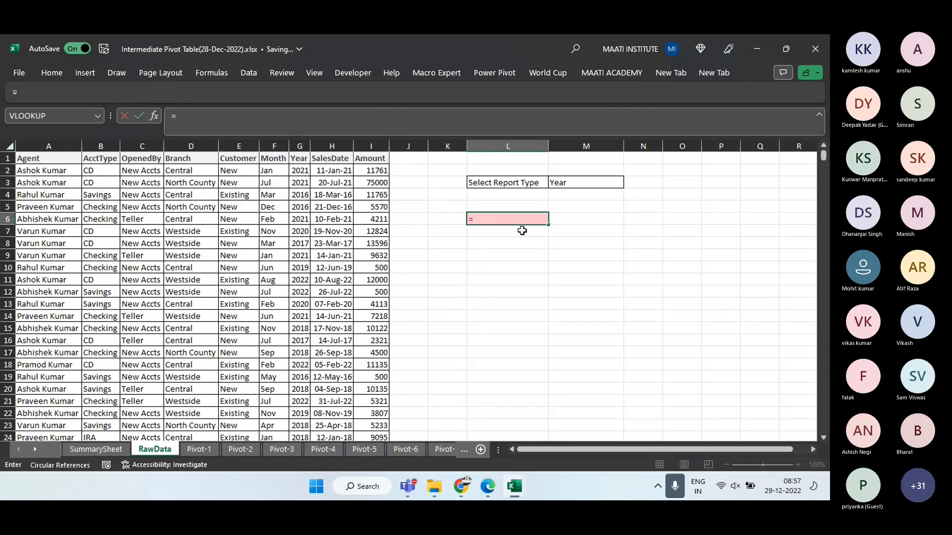
{"action": "left_click", "coordinate": [567, 183]}
{"action": "key", "text": "Return"}
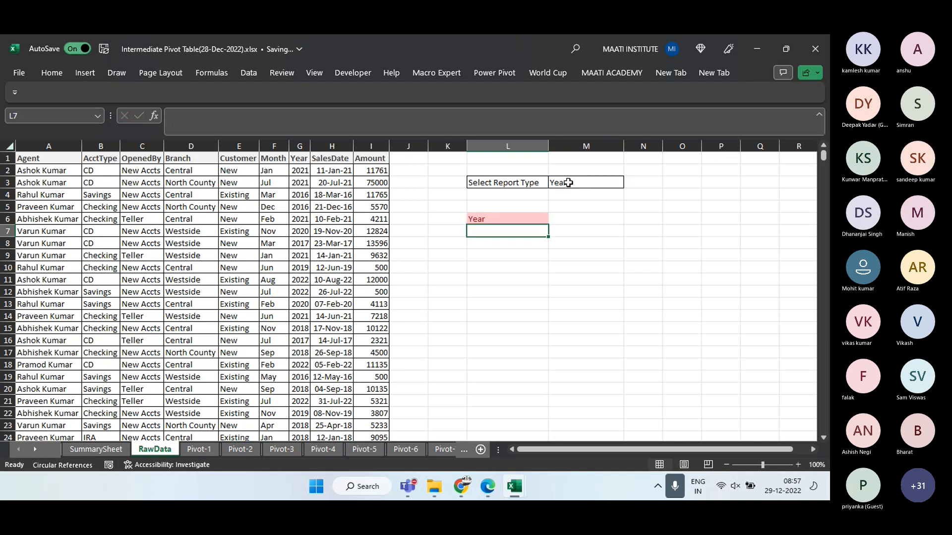
Enter =UNIQUE(INDIRECT(L6)) in L7 to list the distinct values of the selected report type
{"action": "type", "text": "="}
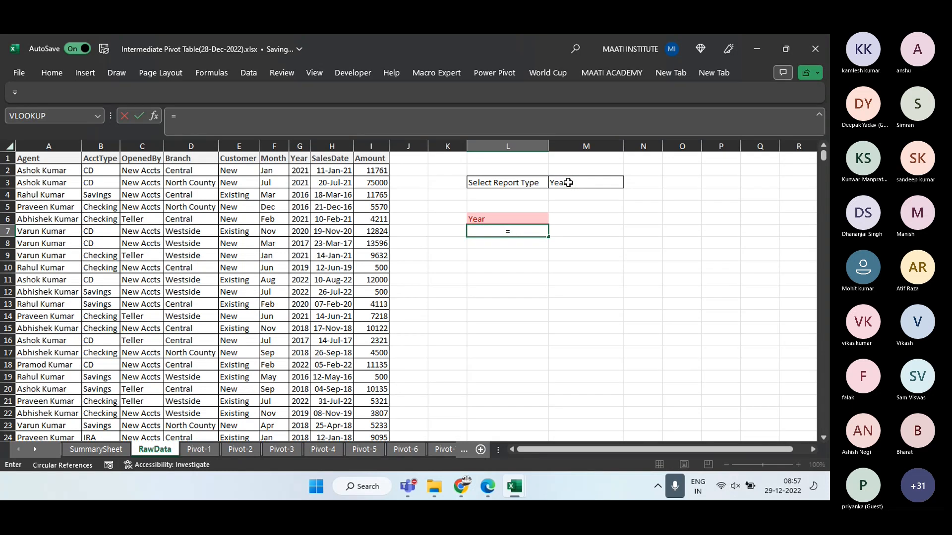
{"action": "type", "text": "UNI"}
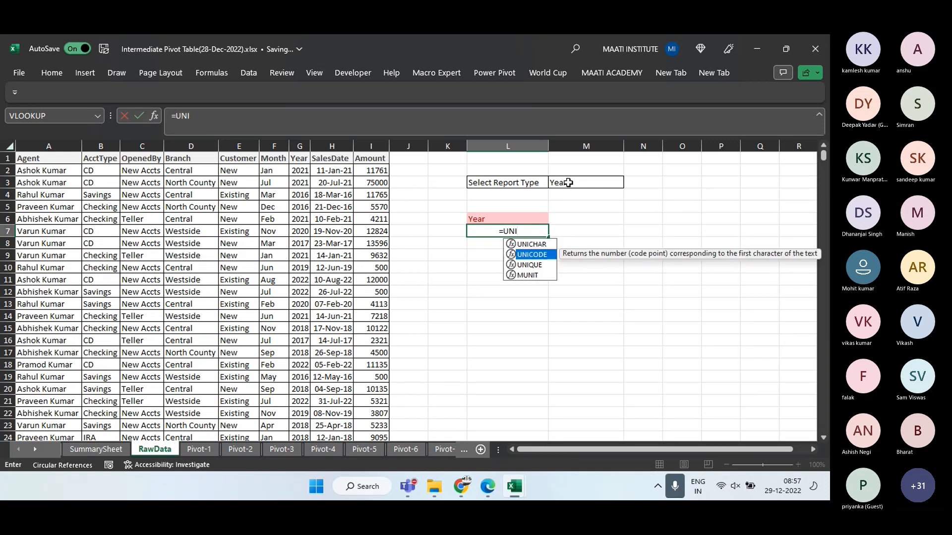
{"action": "key", "text": "Down"}
{"action": "key", "text": "Tab"}
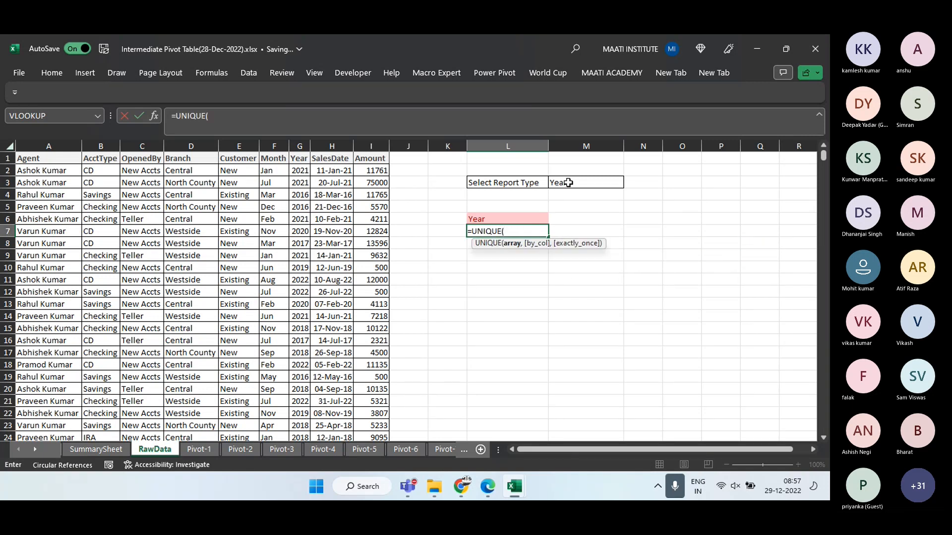
{"action": "type", "text": "Indir"}
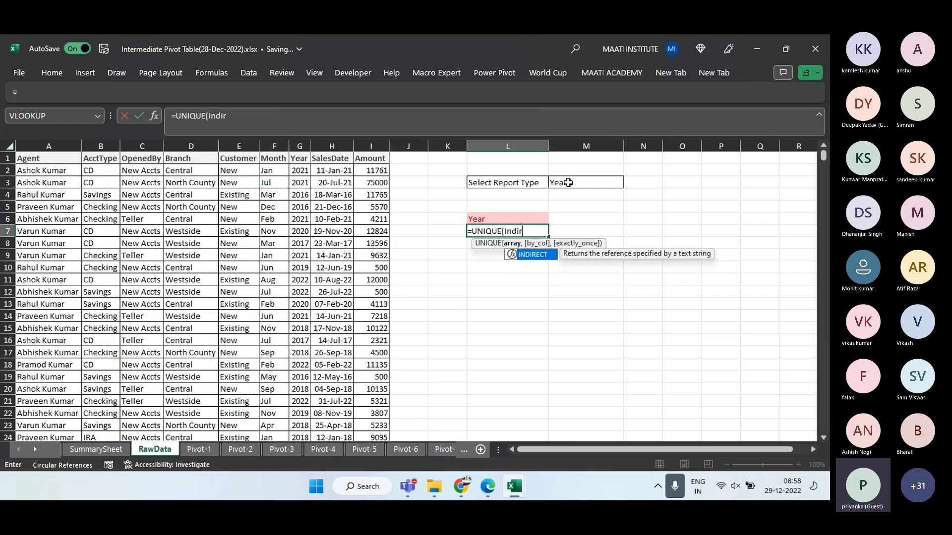
{"action": "key", "text": "Tab"}
{"action": "key", "text": "Up"}
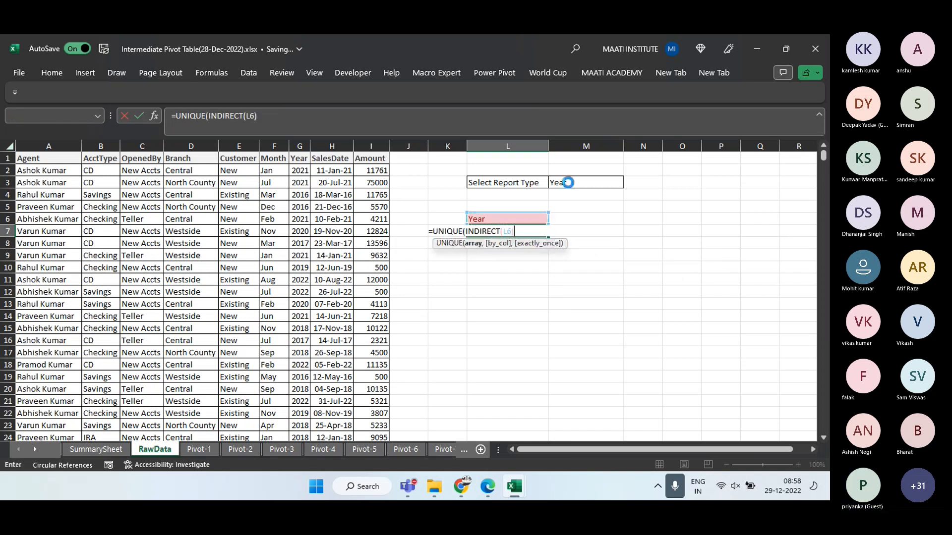
{"action": "key", "text": "Return"}
{"action": "key", "text": "Return"}
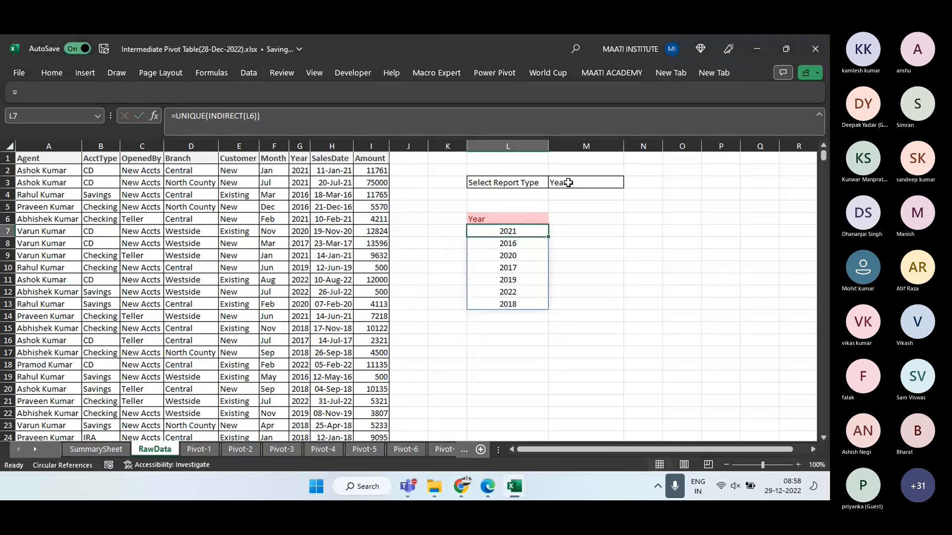
Switch the report type in M3 to Agent and left-align the list cells L7:L21
{"action": "left_click", "coordinate": [568, 183]}
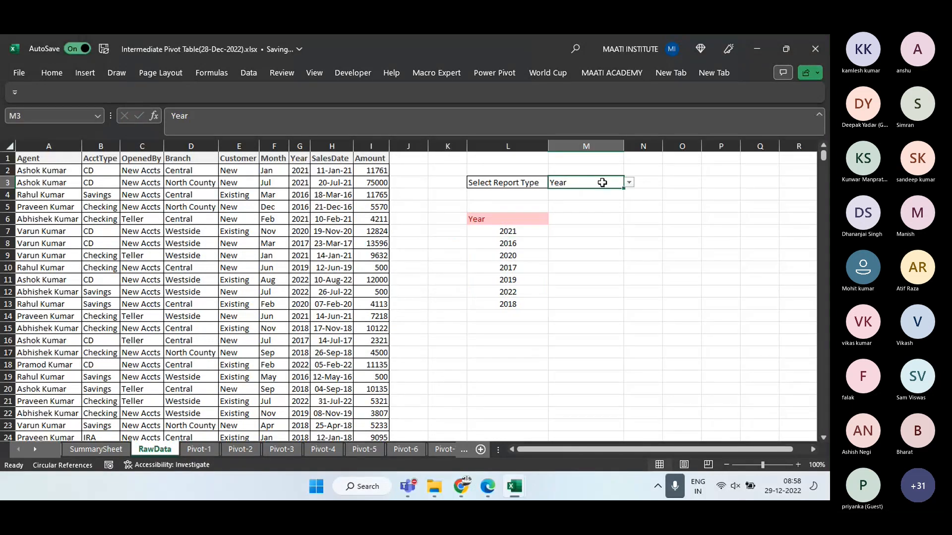
{"action": "left_click", "coordinate": [627, 183]}
{"action": "left_click", "coordinate": [587, 194]}
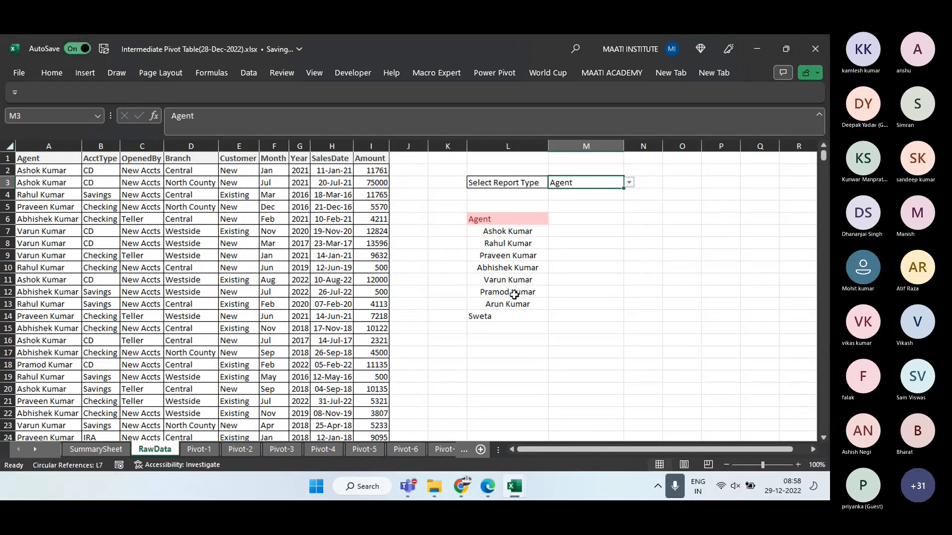
{"action": "left_click_drag", "start_coordinate": [505, 232], "coordinate": [499, 402]}
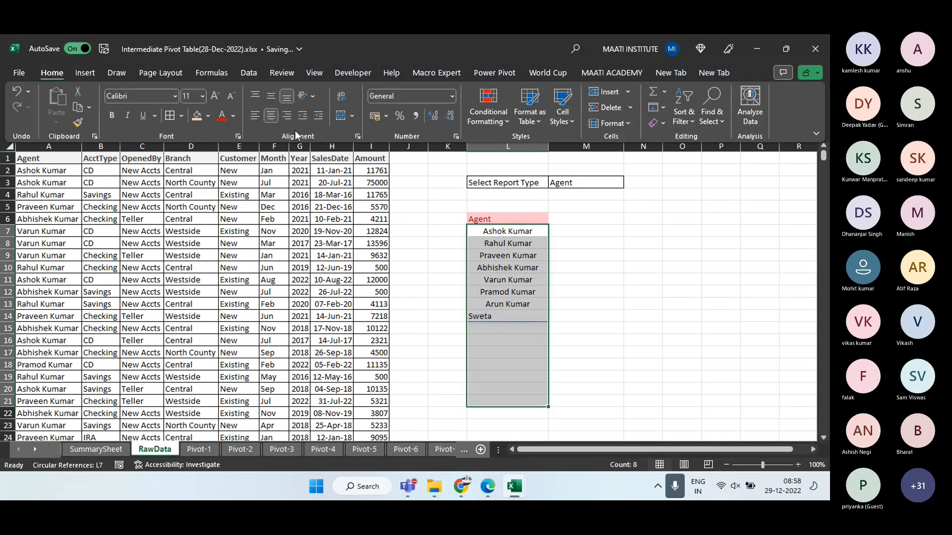
{"action": "left_click", "coordinate": [255, 115]}
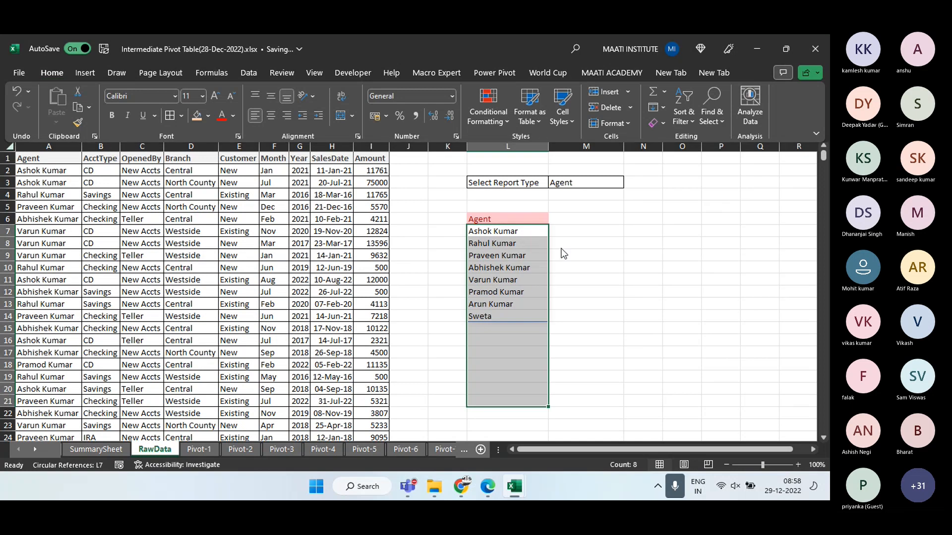
{"action": "left_click", "coordinate": [604, 257]}
Test the report type in M3 with Month, Branch and AcctType, and set it back to Year
{"action": "left_click", "coordinate": [601, 181]}
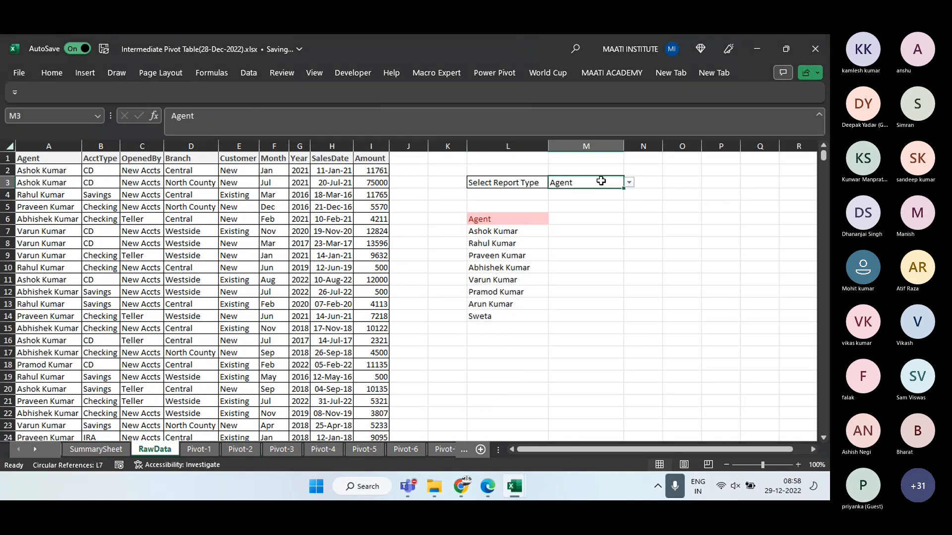
{"action": "left_click", "coordinate": [629, 182]}
{"action": "left_click", "coordinate": [578, 233]}
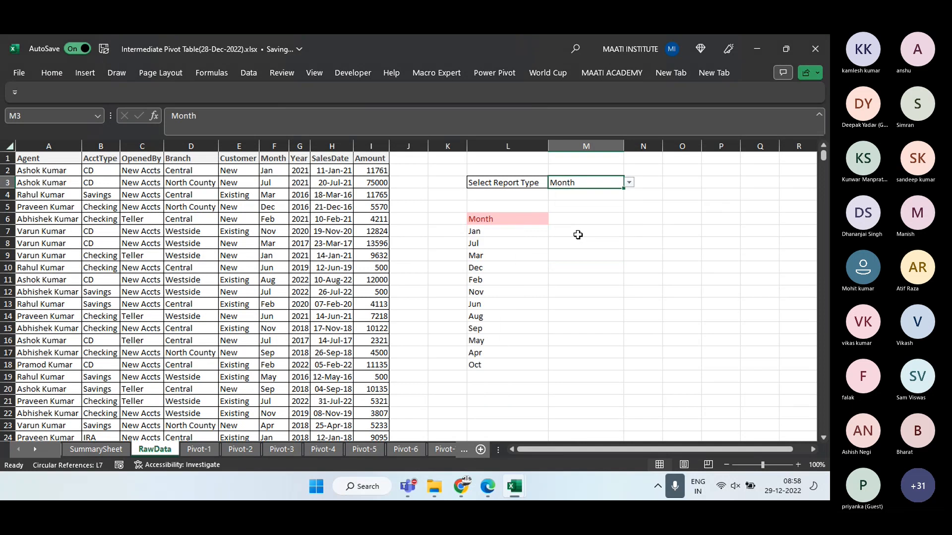
{"action": "left_click", "coordinate": [628, 183]}
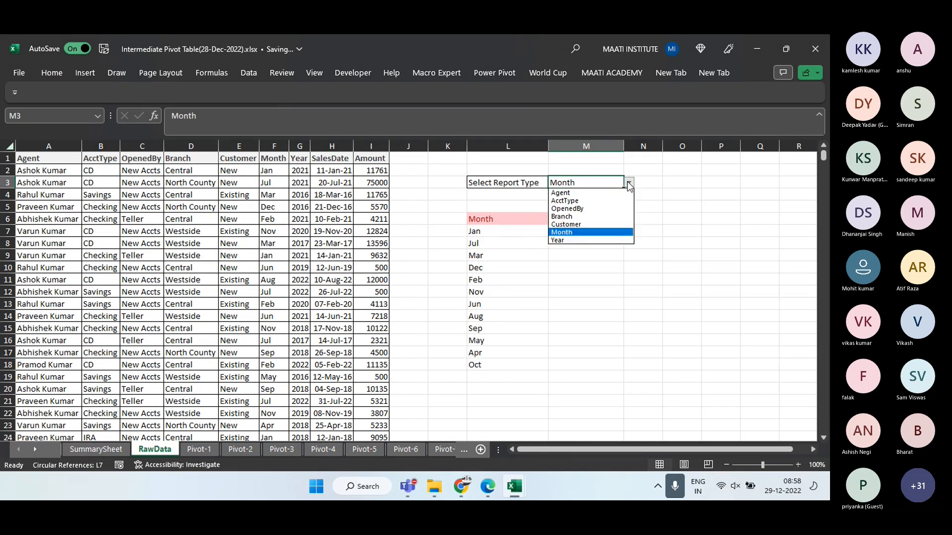
{"action": "left_click", "coordinate": [581, 216]}
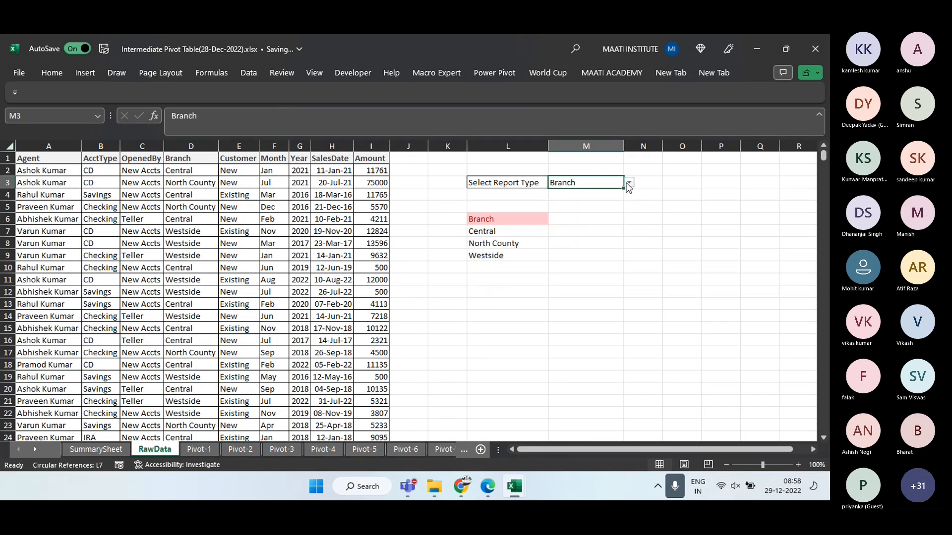
{"action": "left_click", "coordinate": [628, 183]}
{"action": "left_click", "coordinate": [580, 200]}
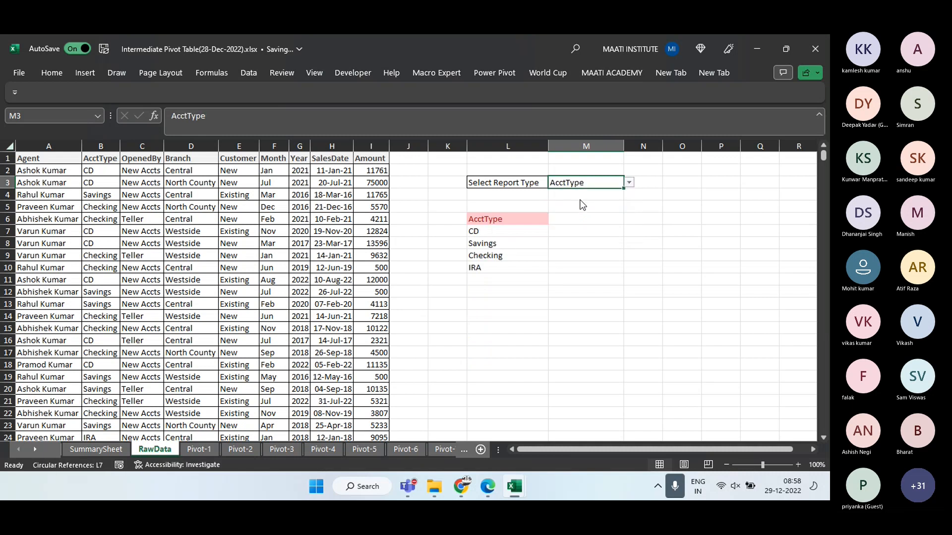
{"action": "left_click", "coordinate": [629, 183]}
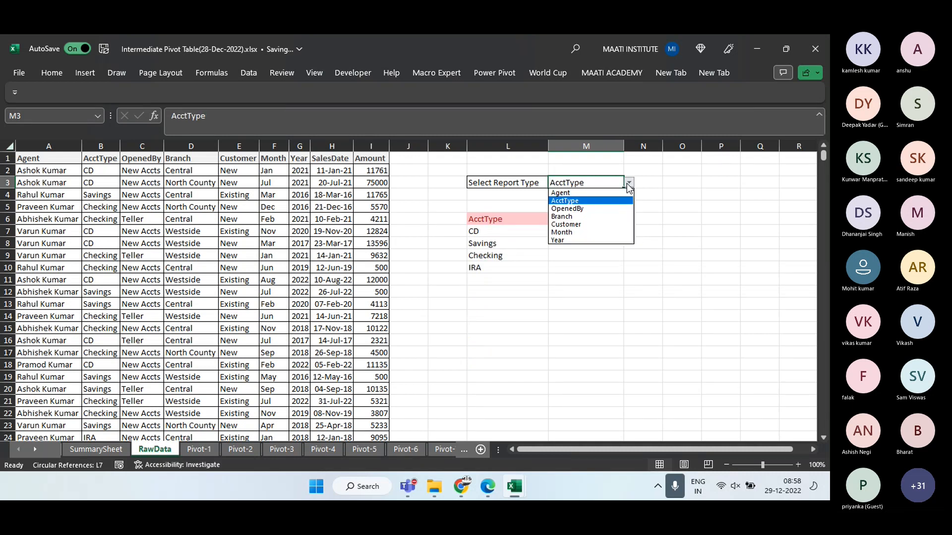
{"action": "left_click", "coordinate": [576, 239]}
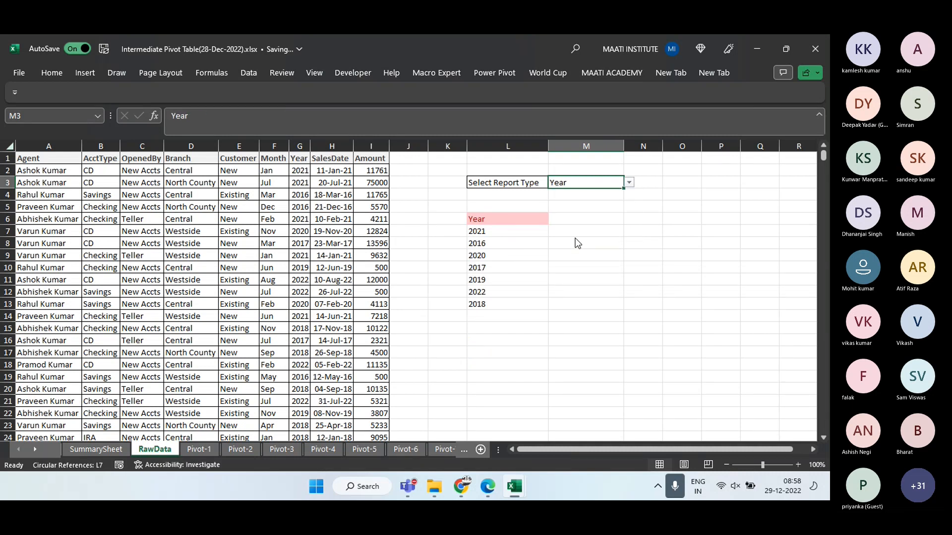
Add a border around the report heading cell L6
{"action": "left_click", "coordinate": [492, 220]}
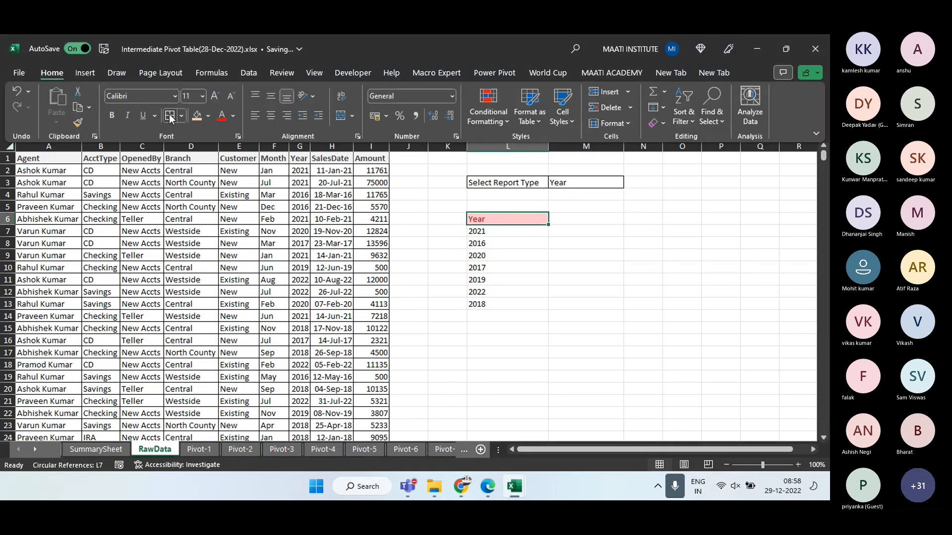
{"action": "left_click", "coordinate": [505, 232]}
{"action": "left_click", "coordinate": [501, 243]}
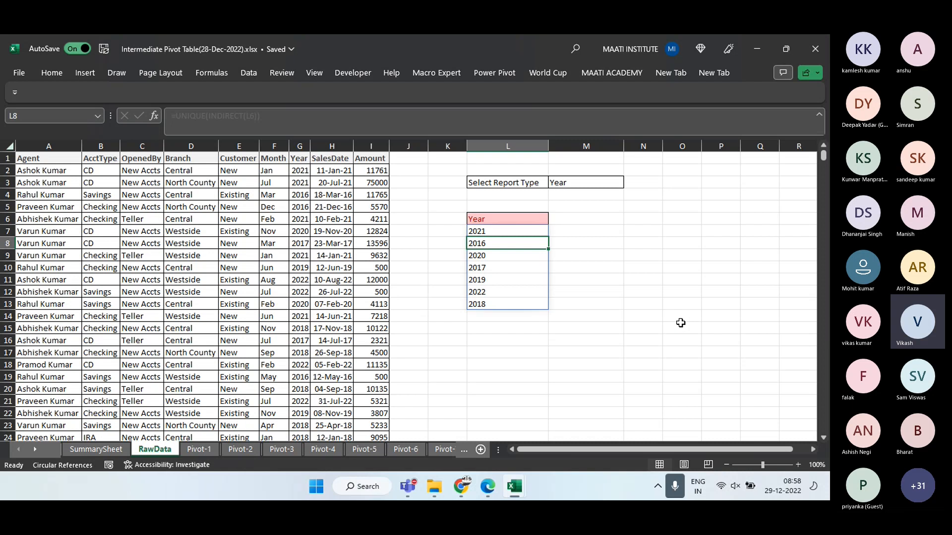
Examine how INDIRECT(L6) is nested inside the UNIQUE formula in L7, leaving the formula as it is
{"action": "left_click", "coordinate": [484, 230]}
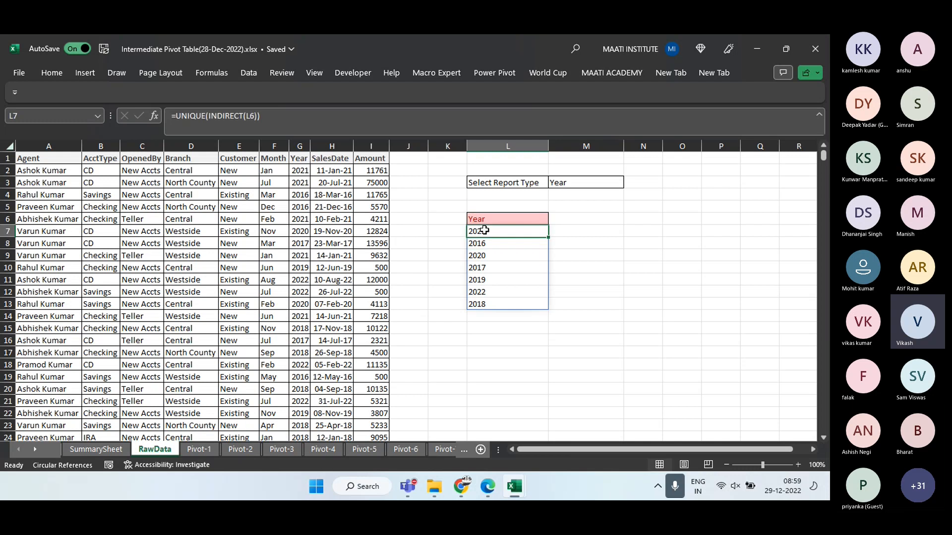
{"action": "left_click_drag", "start_coordinate": [176, 115], "coordinate": [275, 115]}
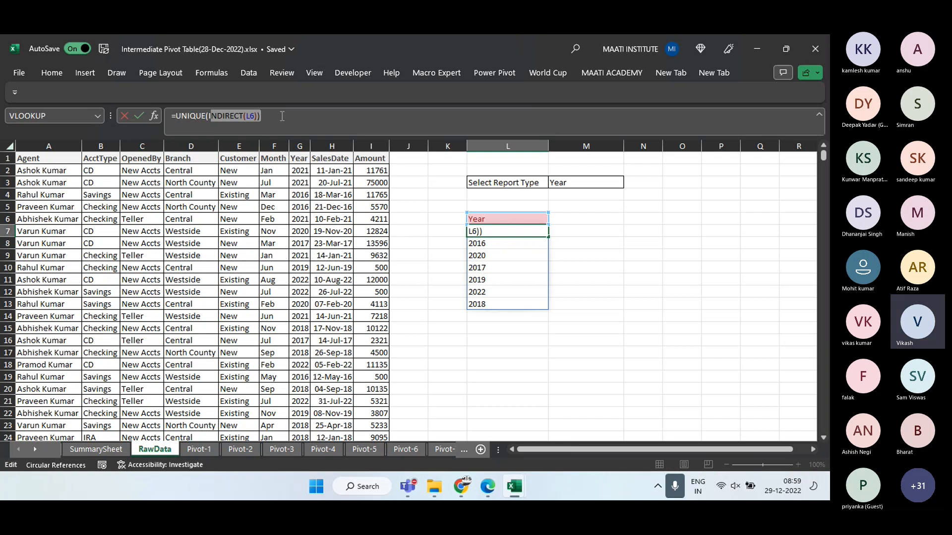
{"action": "key", "text": "Escape"}
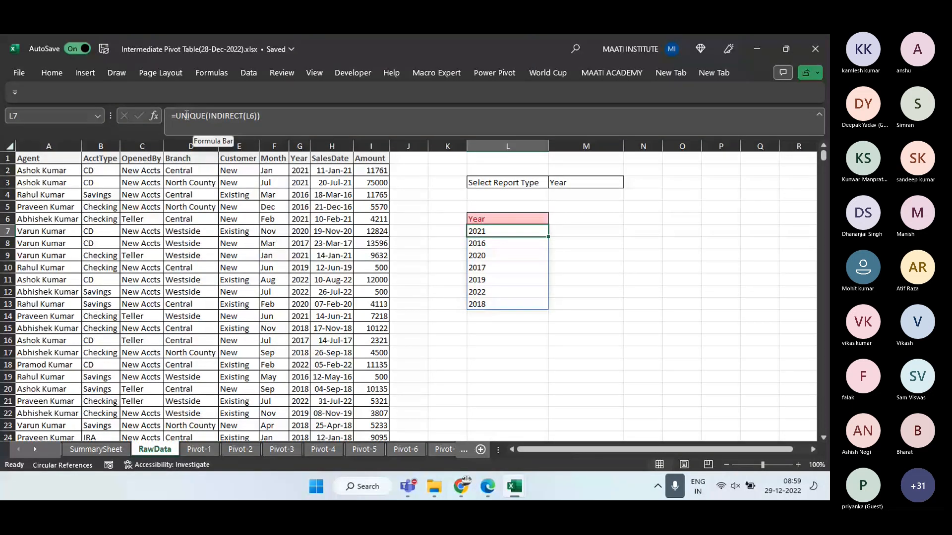
{"action": "left_click", "coordinate": [581, 218]}
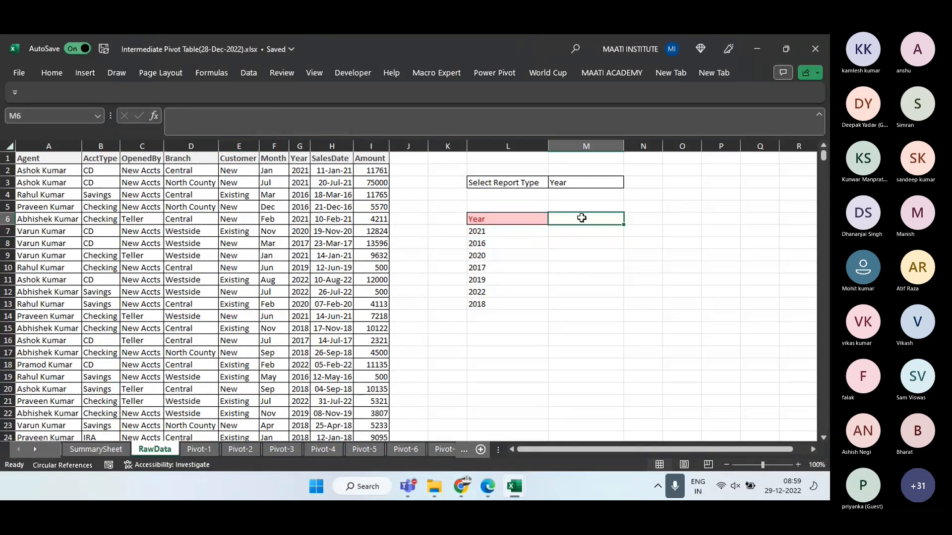
{"action": "left_click", "coordinate": [564, 188]}
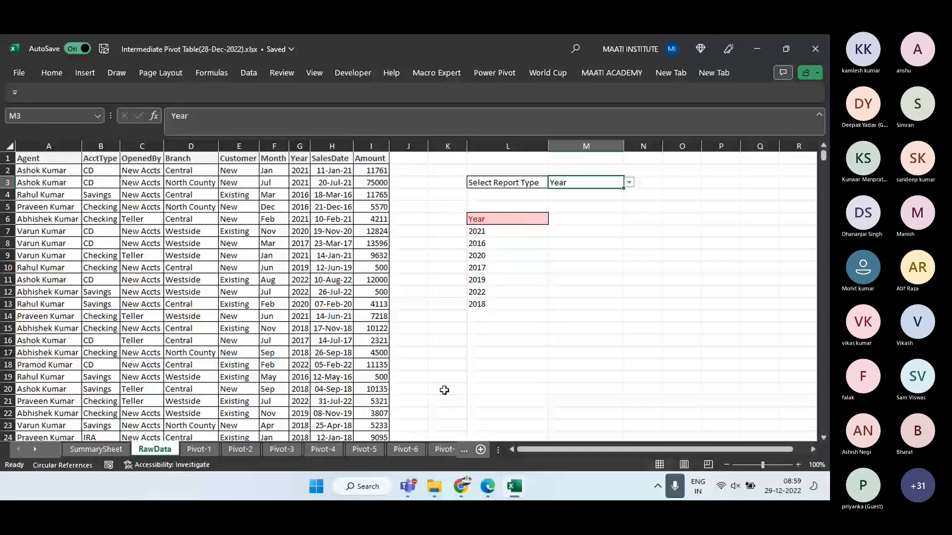
Copy the entire RawData sheet and paste it at A1 of the Function-4 sheet in Book1
{"action": "left_click", "coordinate": [257, 184]}
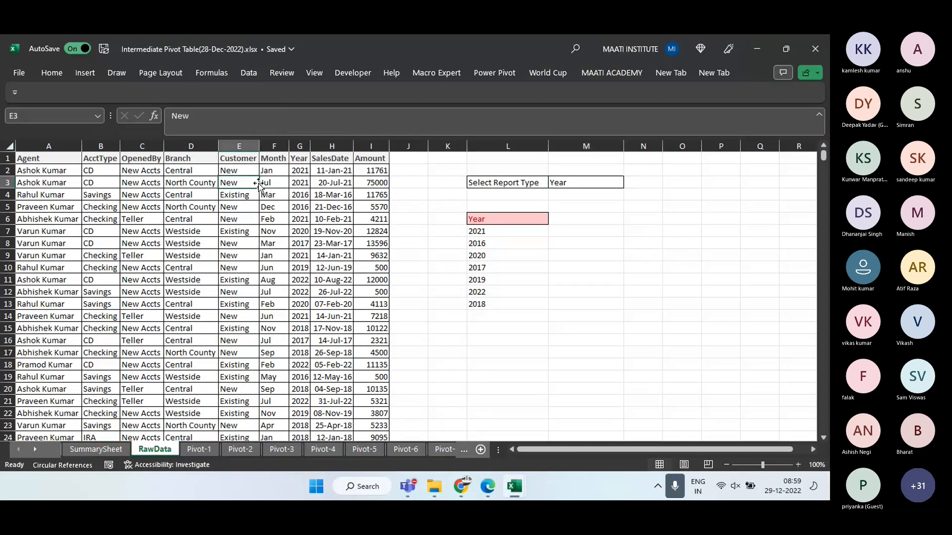
{"action": "key", "text": "ctrl+a"}
{"action": "key", "text": "ctrl+a"}
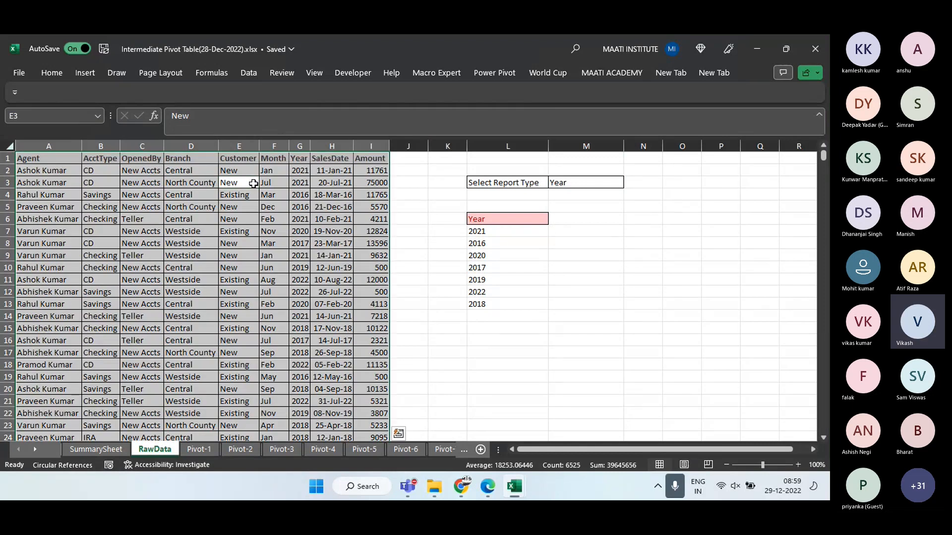
{"action": "key", "text": "ctrl+c"}
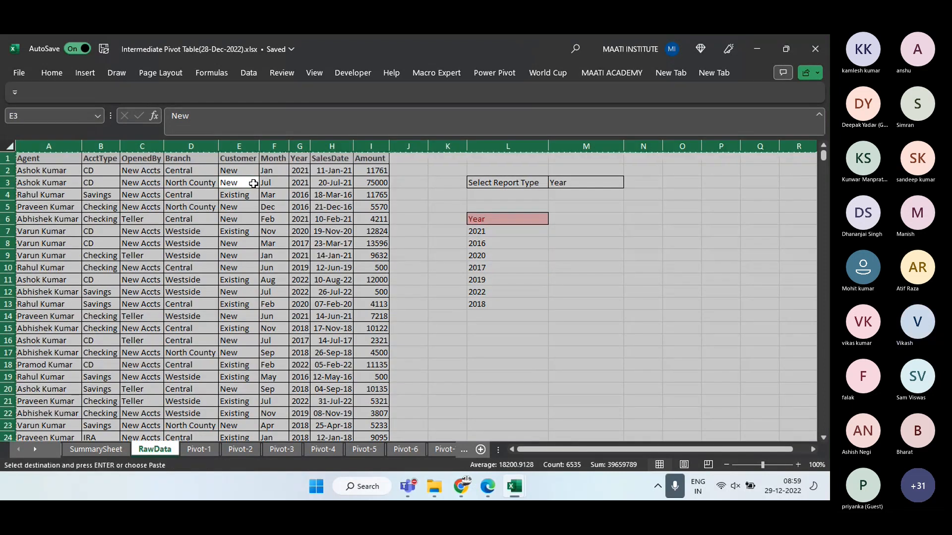
{"action": "key", "text": "ctrl+Tab"}
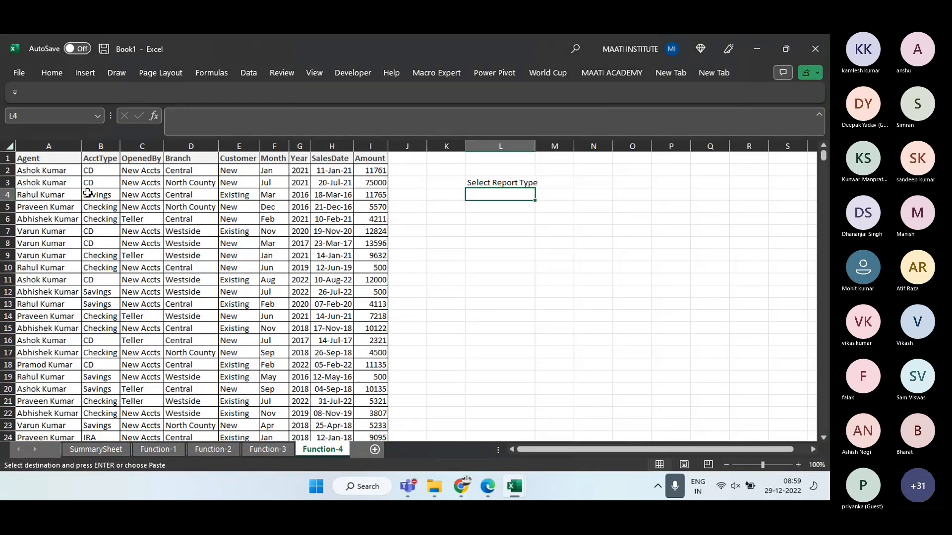
{"action": "left_click", "coordinate": [40, 160]}
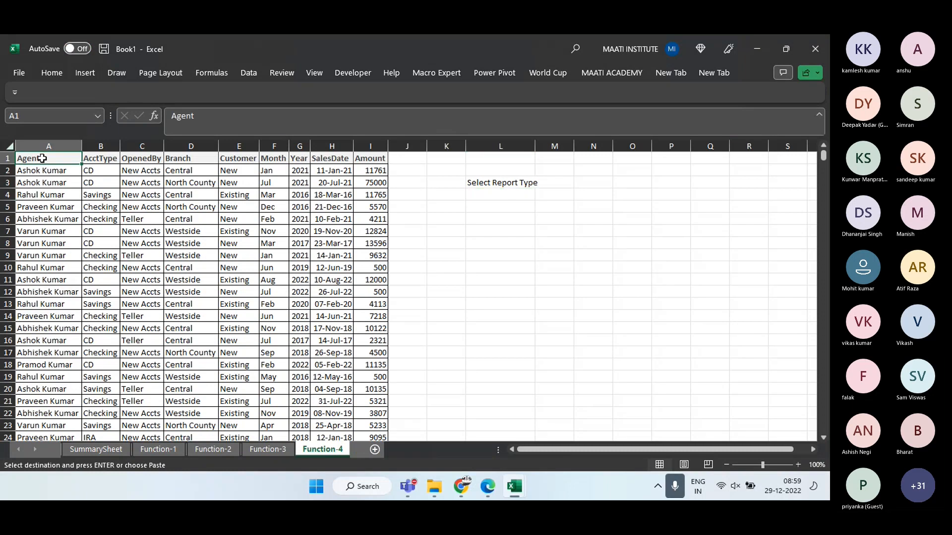
{"action": "key", "text": "ctrl+v"}
{"action": "left_click", "coordinate": [491, 231]}
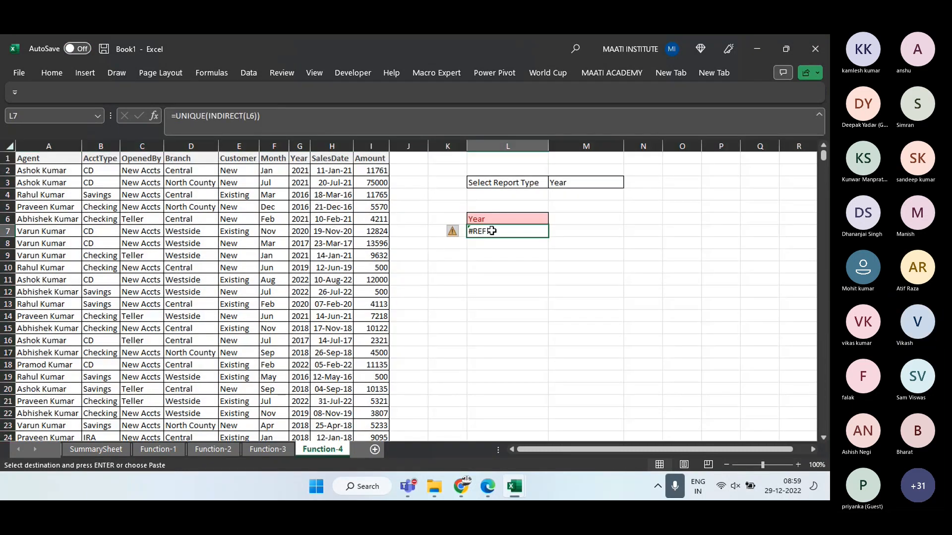
Create named ranges for the Function-4 data in A1:I725 from the top row only, excluding the left column
{"action": "left_click", "coordinate": [33, 164]}
{"action": "key", "text": "ctrl+shift+Right"}
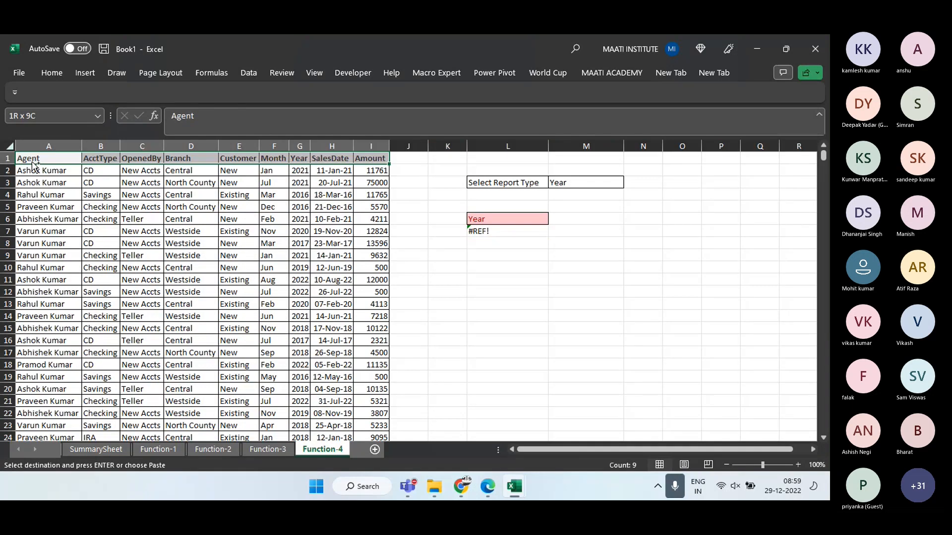
{"action": "key", "text": "ctrl+shift+Down"}
{"action": "left_click", "coordinate": [212, 73]}
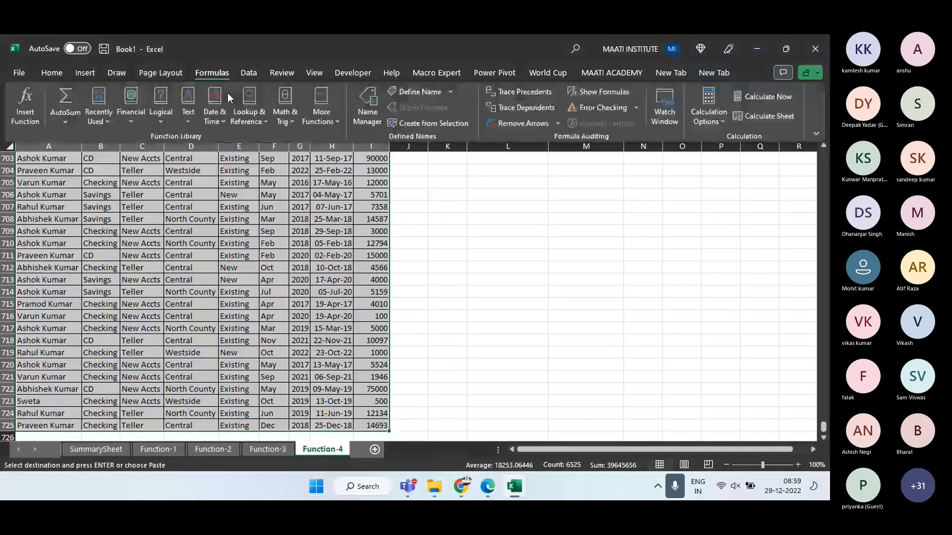
{"action": "left_click", "coordinate": [450, 123]}
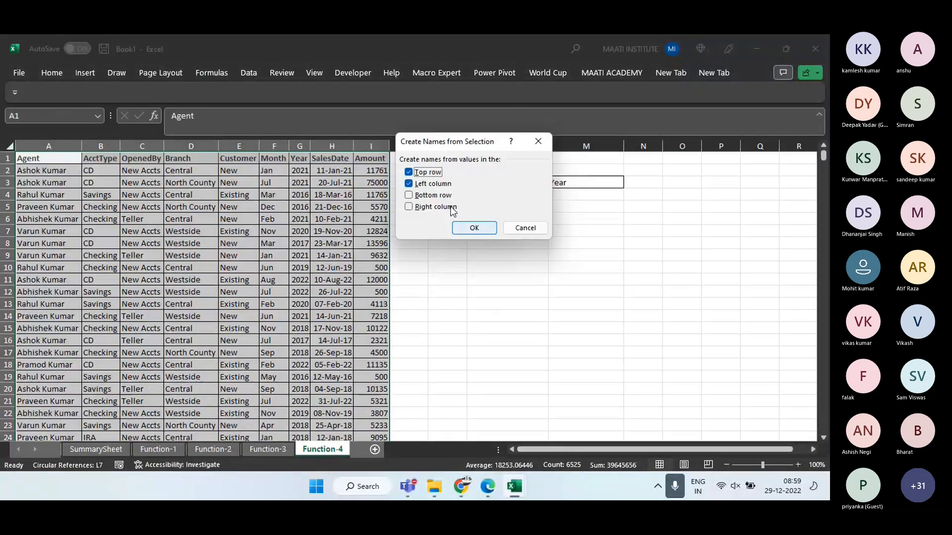
{"action": "left_click", "coordinate": [424, 184]}
{"action": "left_click", "coordinate": [468, 228]}
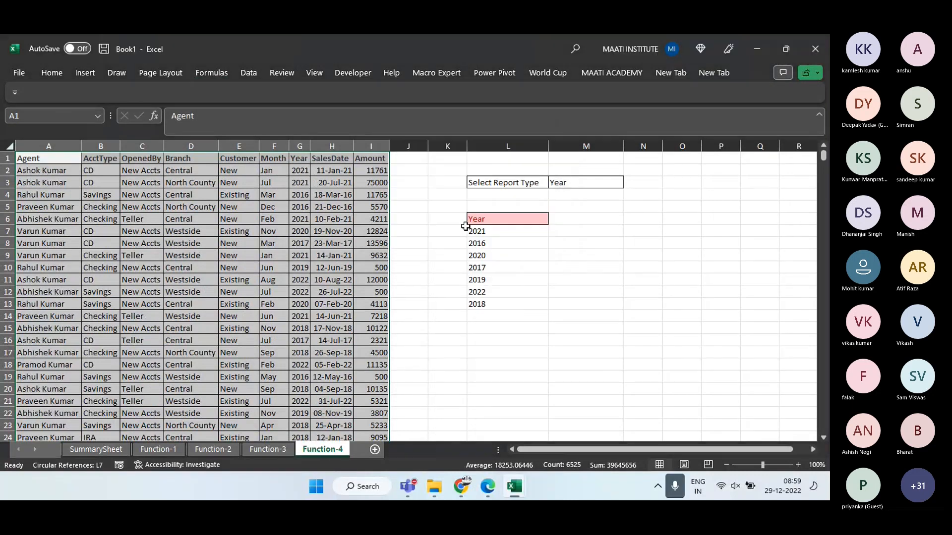
Sort the Function-4 data by Year from smallest to largest, followed by a SalesDate sort from oldest to newest
{"action": "left_click", "coordinate": [372, 186]}
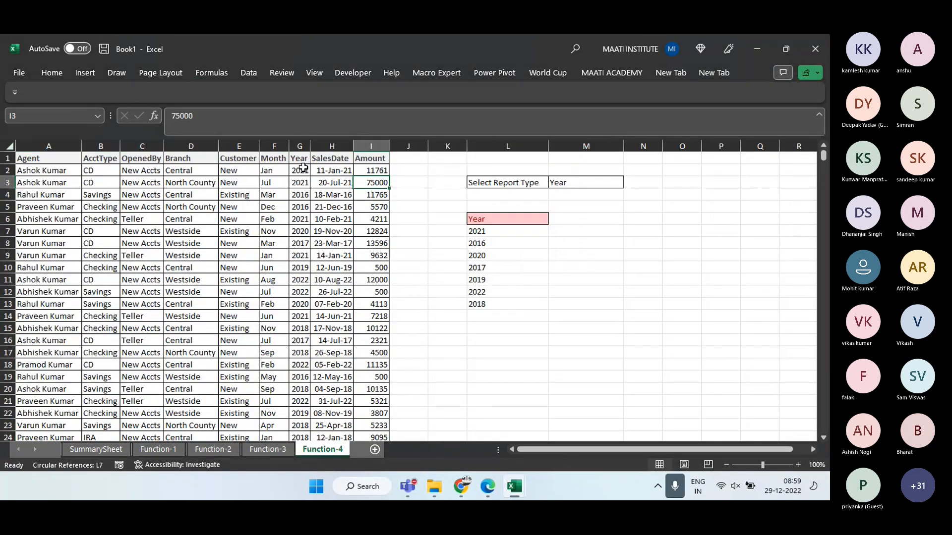
{"action": "left_click", "coordinate": [303, 170]}
{"action": "right_click", "coordinate": [303, 170]}
{"action": "mouse_move", "coordinate": [388, 333]}
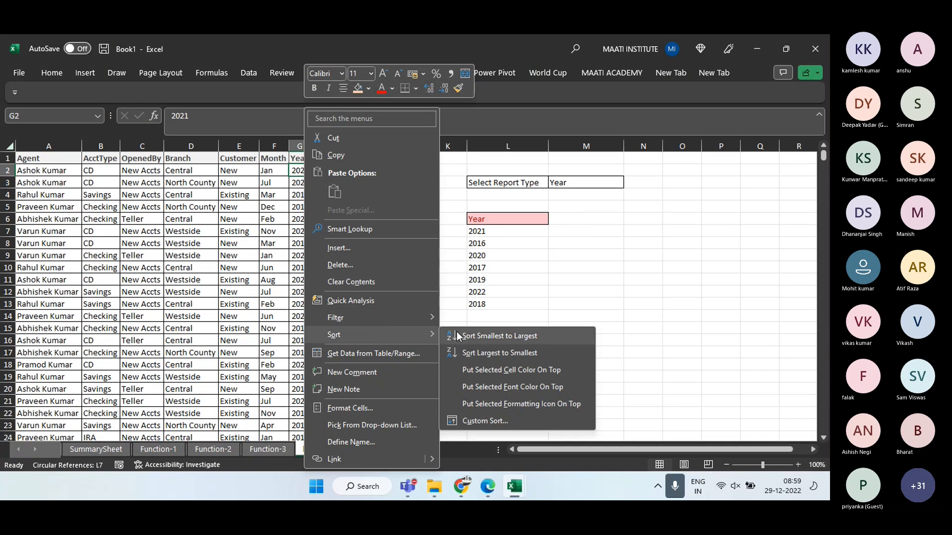
{"action": "left_click", "coordinate": [476, 334]}
{"action": "left_click", "coordinate": [328, 170]}
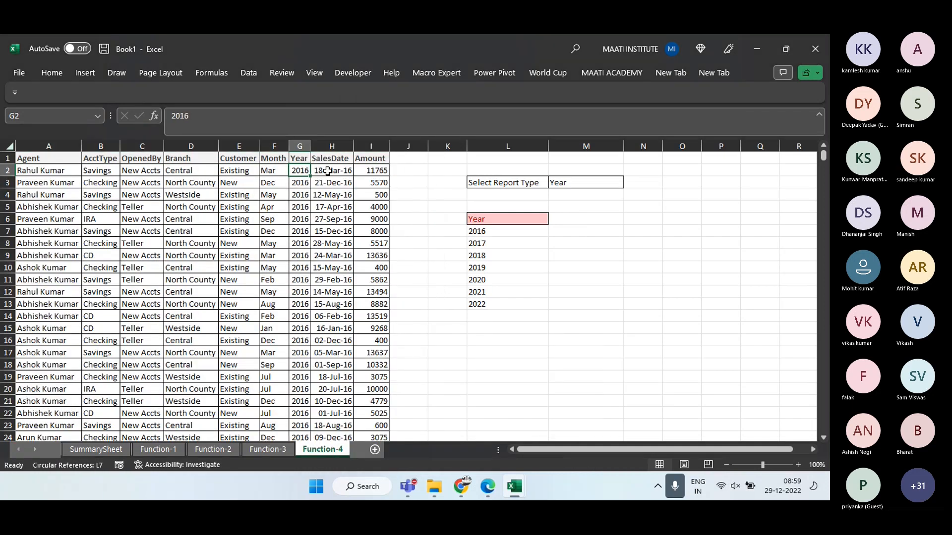
{"action": "right_click", "coordinate": [329, 170]}
{"action": "mouse_move", "coordinate": [424, 340]}
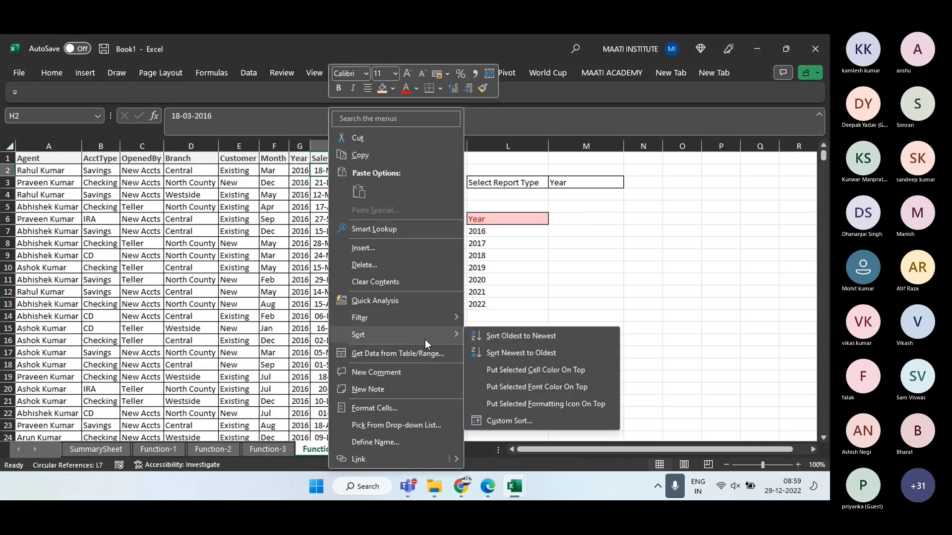
{"action": "left_click", "coordinate": [508, 335]}
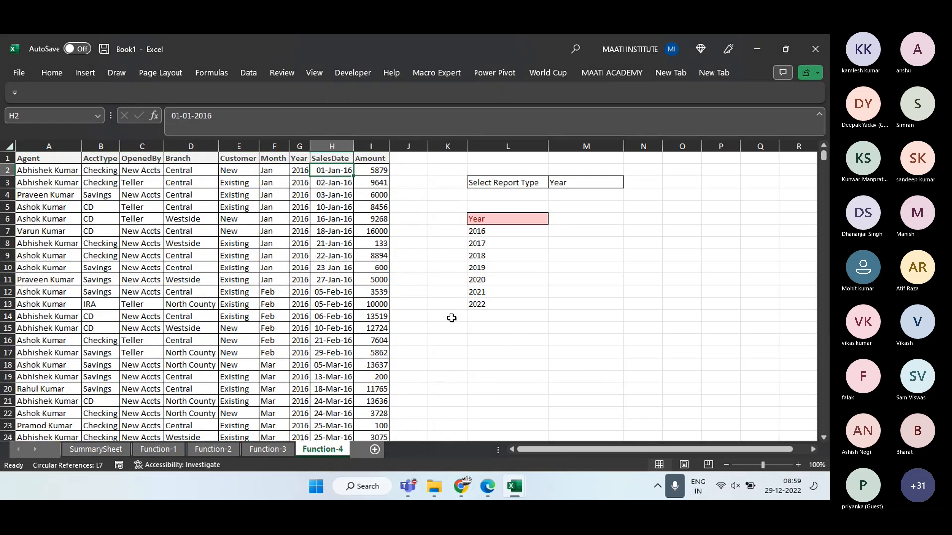
Check the unique list in L7:L13, change the report type in M3 to Month, and dismiss the circular reference warning
{"action": "left_click_drag", "start_coordinate": [489, 232], "coordinate": [489, 304]}
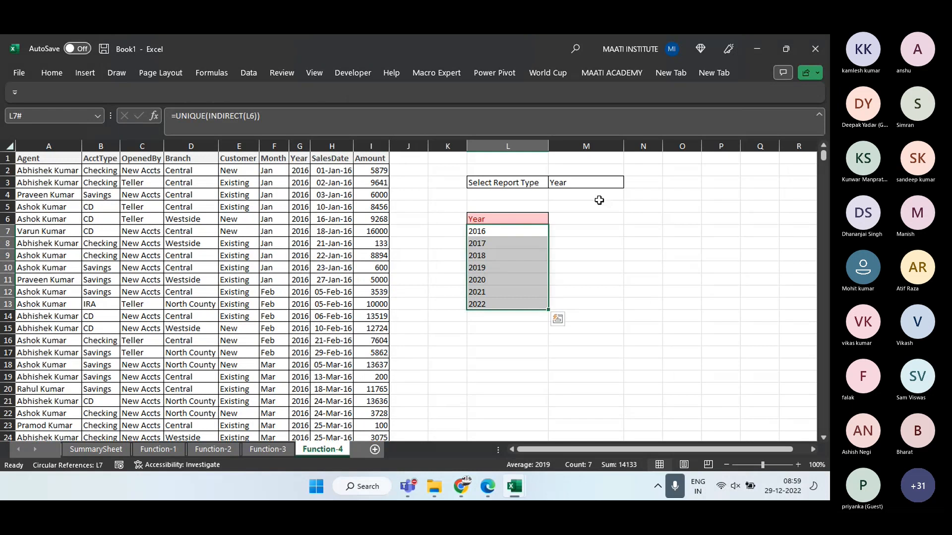
{"action": "left_click", "coordinate": [615, 184]}
{"action": "left_click", "coordinate": [628, 182]}
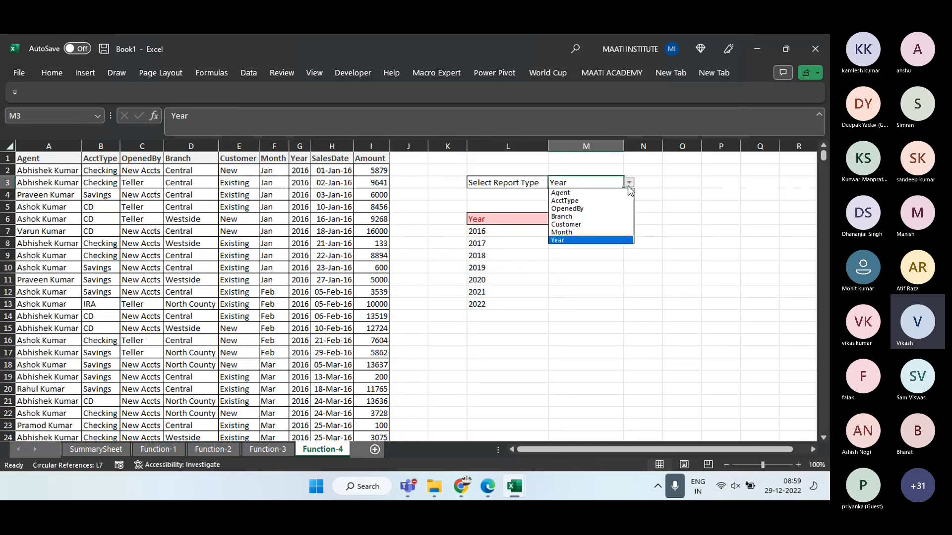
{"action": "left_click", "coordinate": [581, 234]}
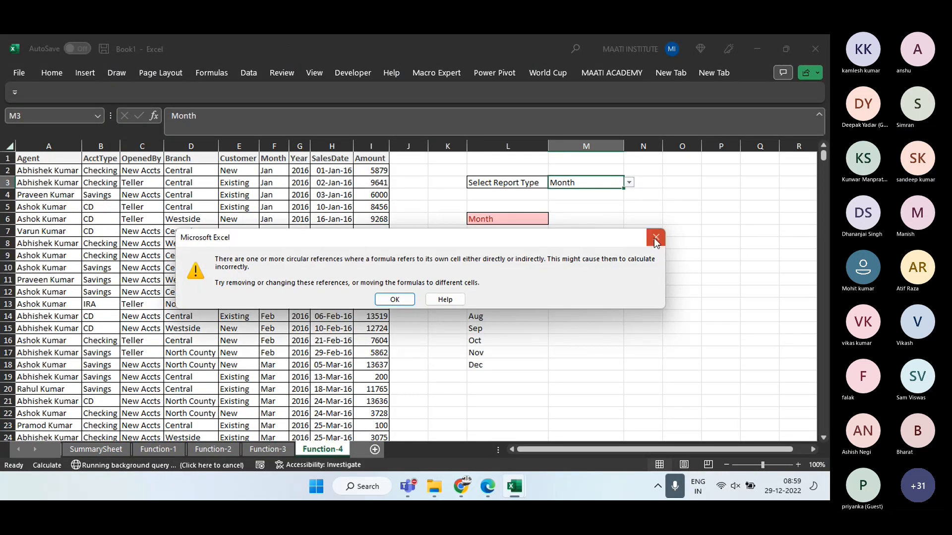
{"action": "left_click", "coordinate": [655, 240]}
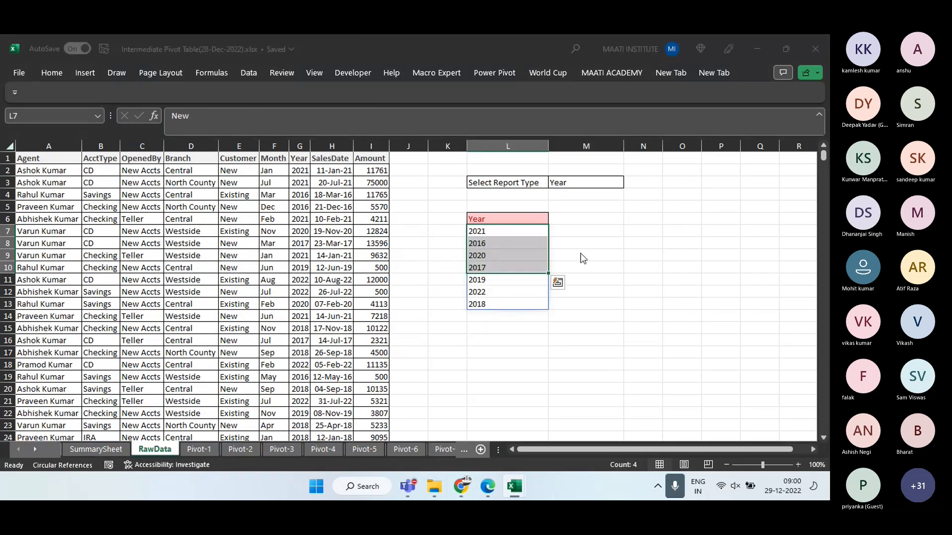
In the Intermediate Pivot Table workbook, sort the RawData records by SalesDate from oldest to newest
{"action": "left_click", "coordinate": [594, 207]}
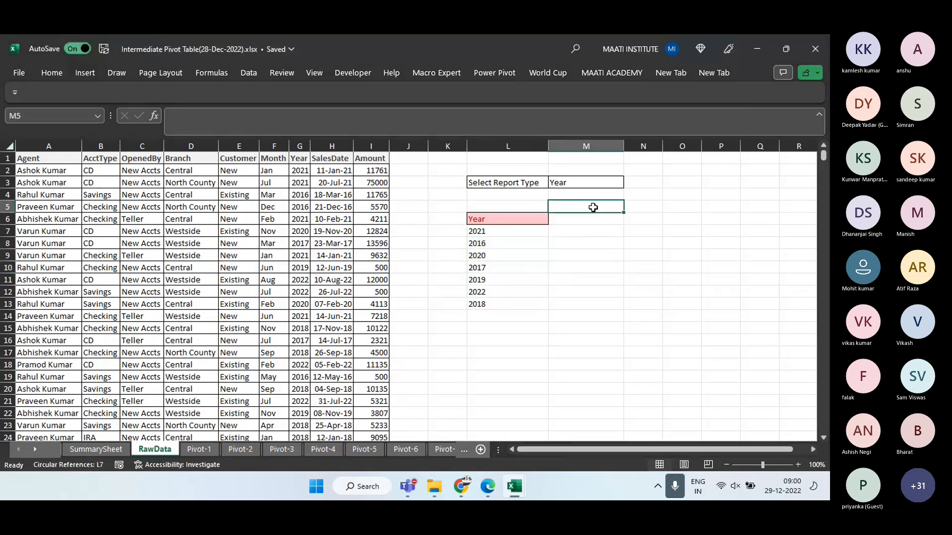
{"action": "left_click", "coordinate": [585, 233]}
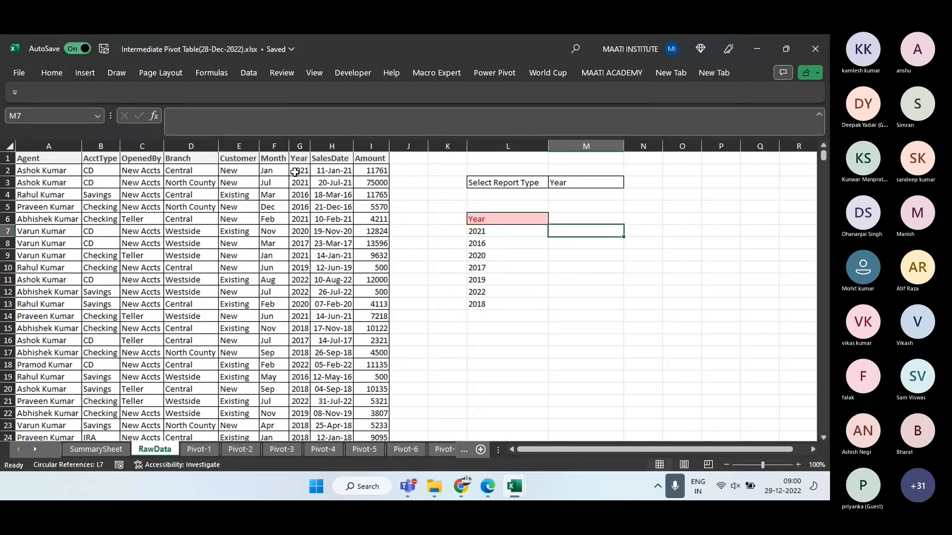
{"action": "left_click", "coordinate": [332, 169]}
{"action": "right_click", "coordinate": [332, 169]}
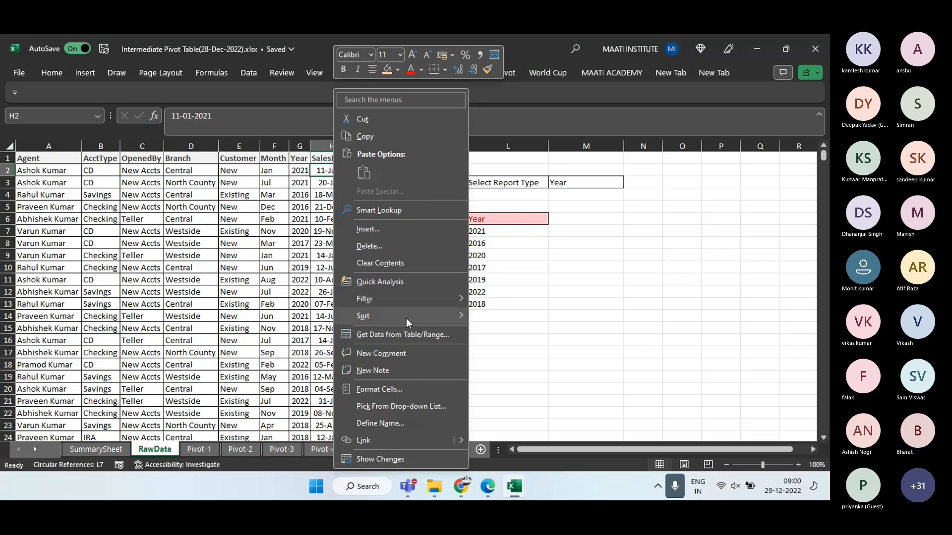
{"action": "mouse_move", "coordinate": [406, 316]}
{"action": "left_click", "coordinate": [510, 316]}
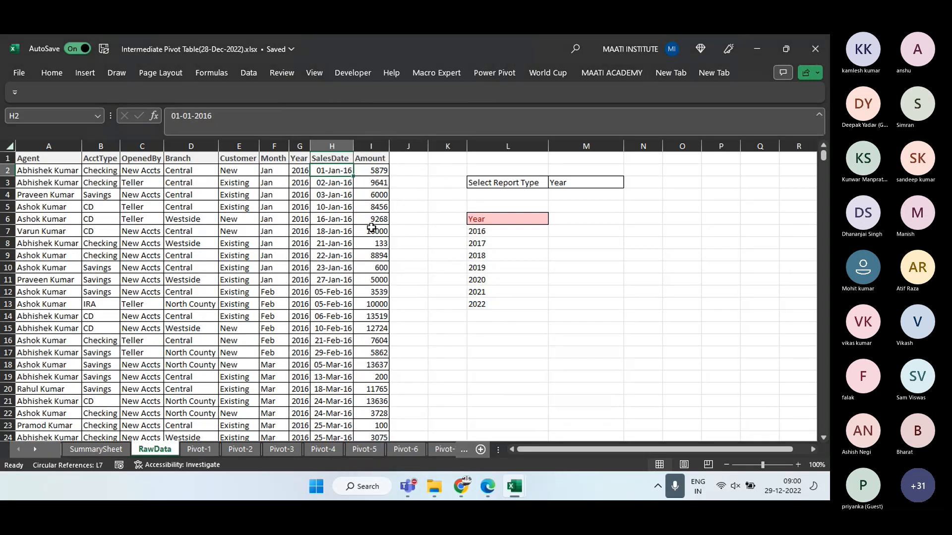
Review the workbook's defined names in the Name Manager, including the range that Month refers to
{"action": "left_click", "coordinate": [332, 195]}
{"action": "left_click", "coordinate": [209, 75]}
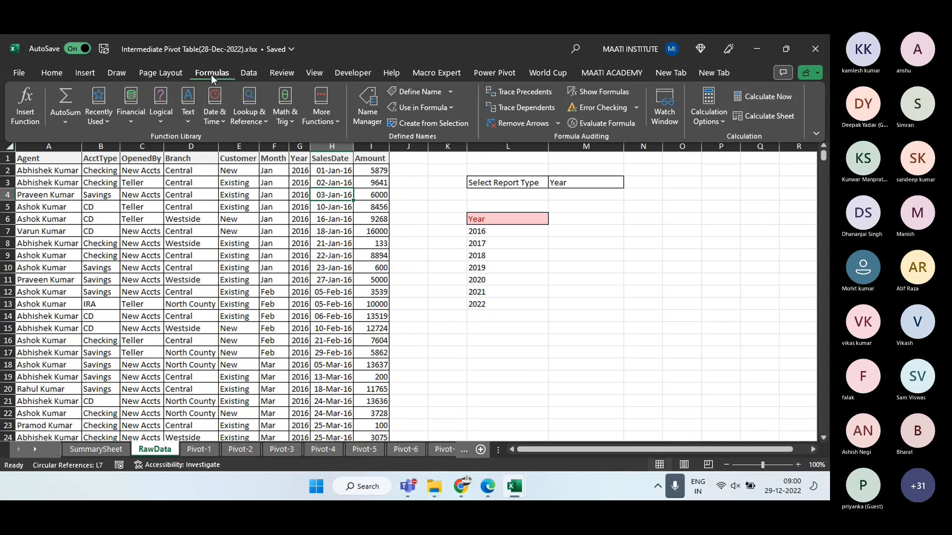
{"action": "left_click", "coordinate": [373, 117]}
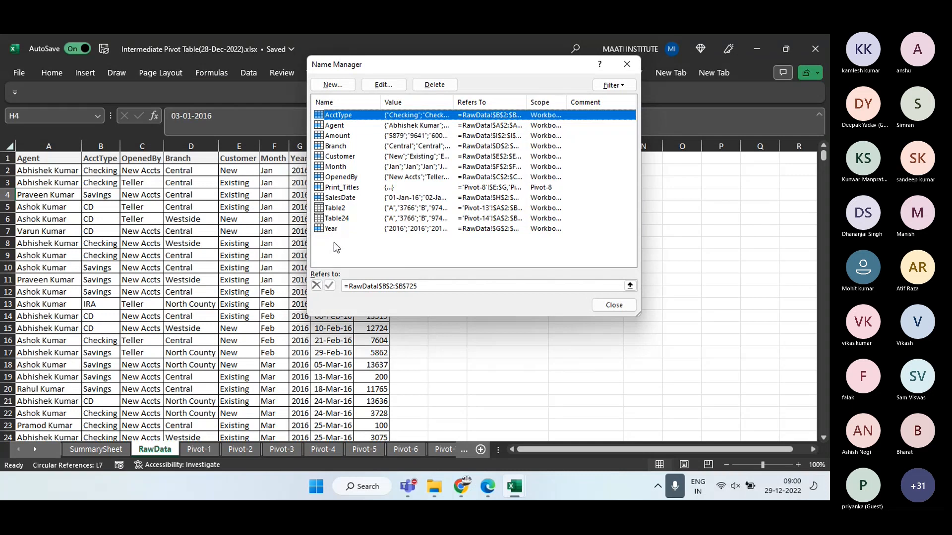
{"action": "left_click", "coordinate": [335, 166]}
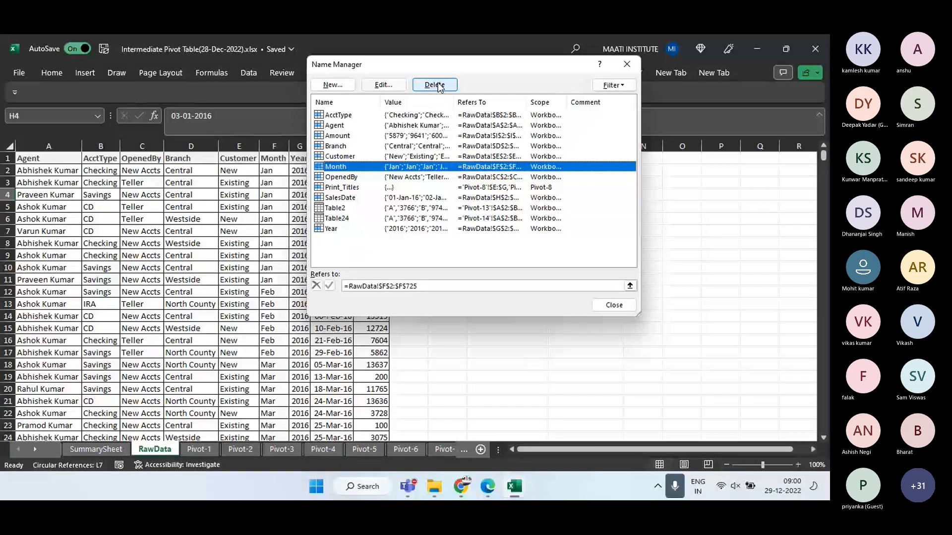
{"action": "left_click", "coordinate": [605, 306]}
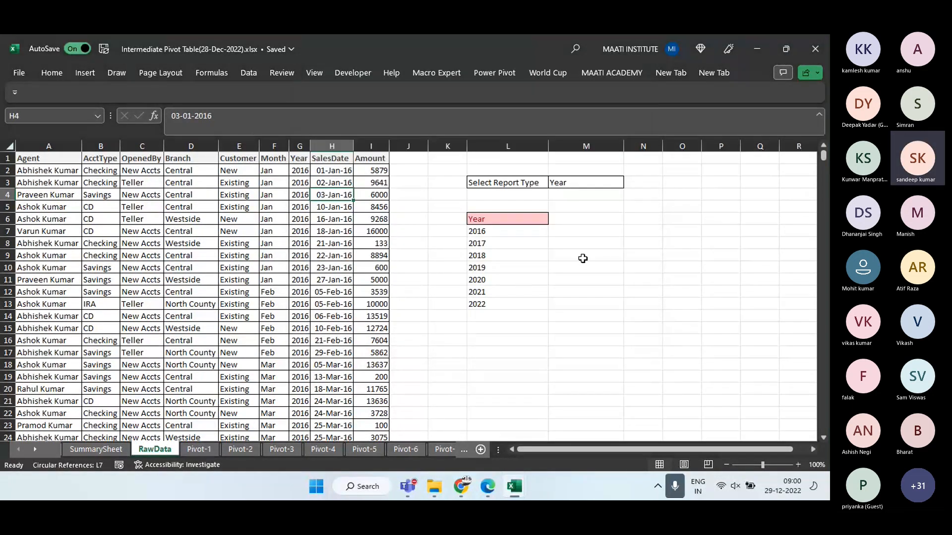
Enter the heading SUMIFS in M6 beside the report heading
{"action": "left_click", "coordinate": [583, 255]}
{"action": "left_click", "coordinate": [584, 218]}
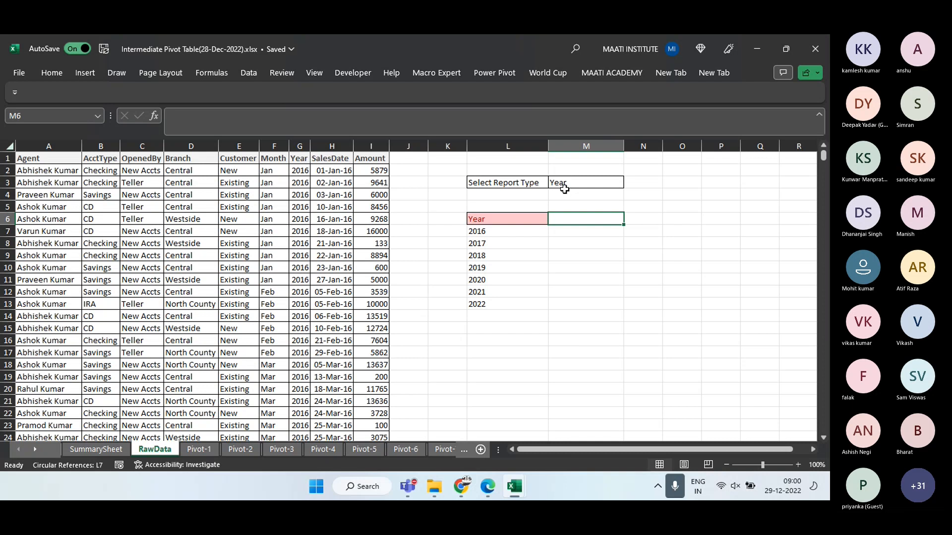
{"action": "type", "text": "SUMIFS"}
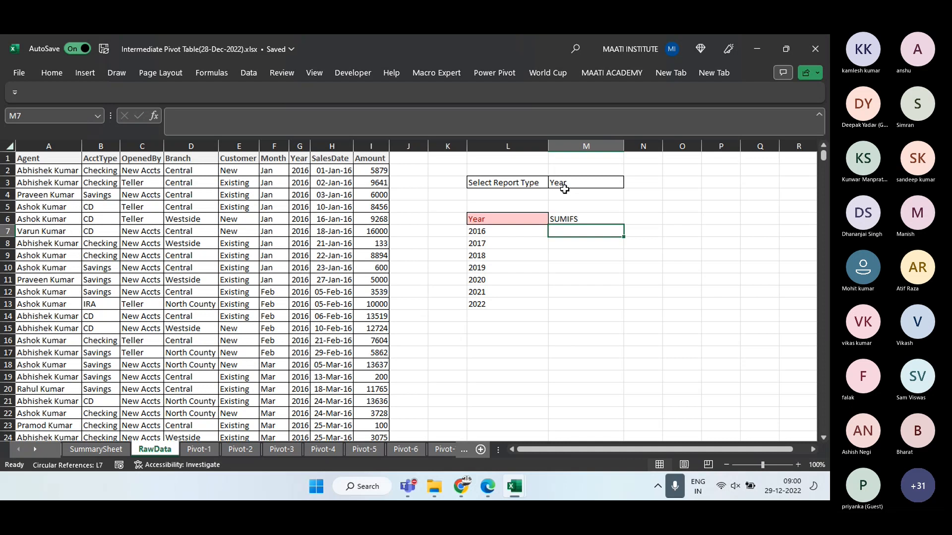
Enter =SUMIFS(Amount,Year,$L7) in M7 to total the amounts for the first listed year
{"action": "key", "text": "Tab"}
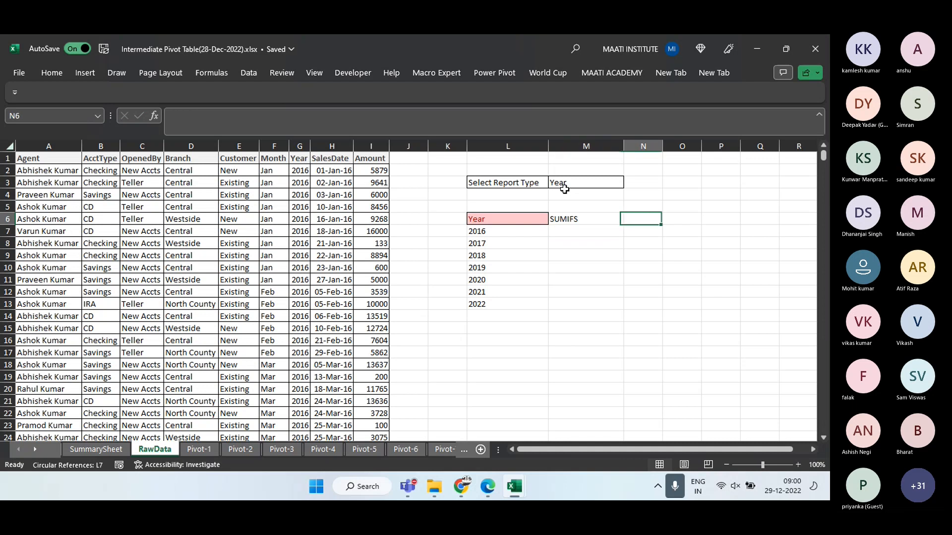
{"action": "key", "text": "Down"}
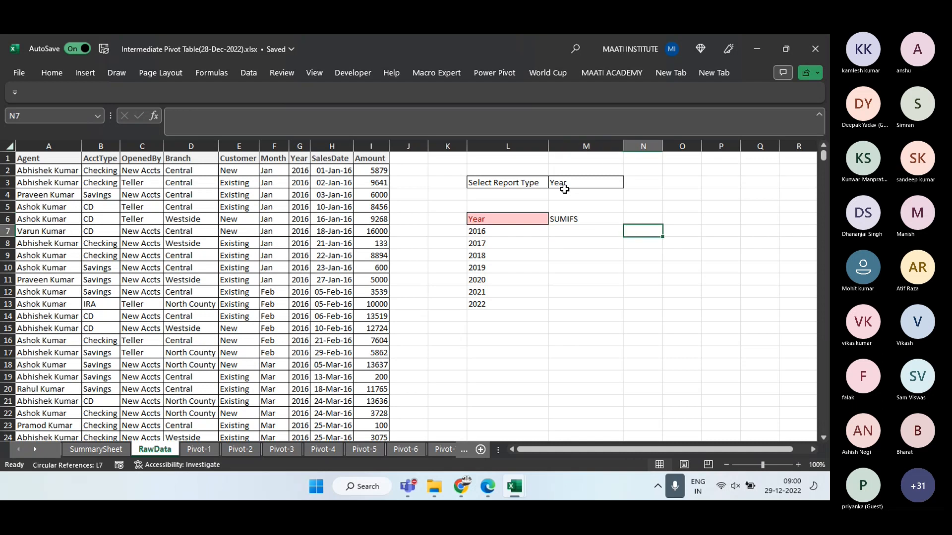
{"action": "key", "text": "Left"}
{"action": "type", "text": "=SUMI"}
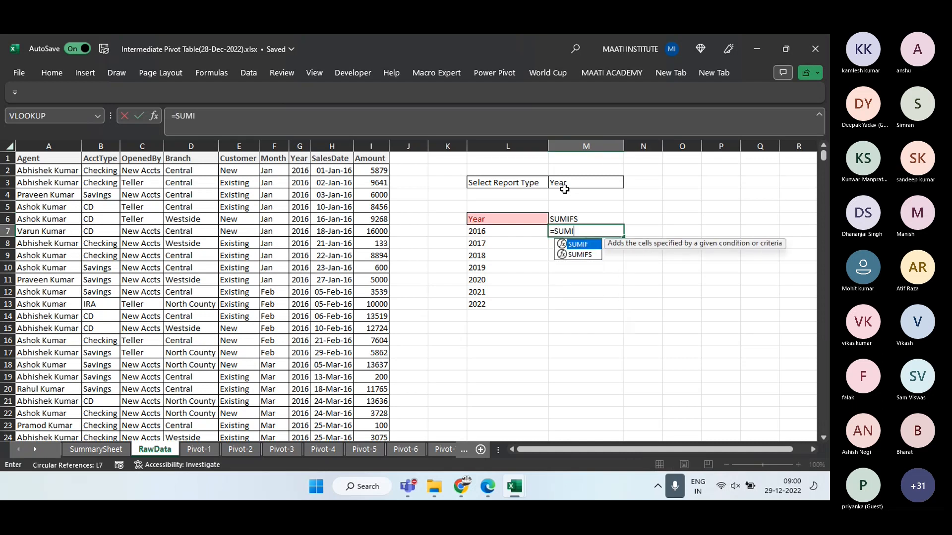
{"action": "type", "text": "FS("}
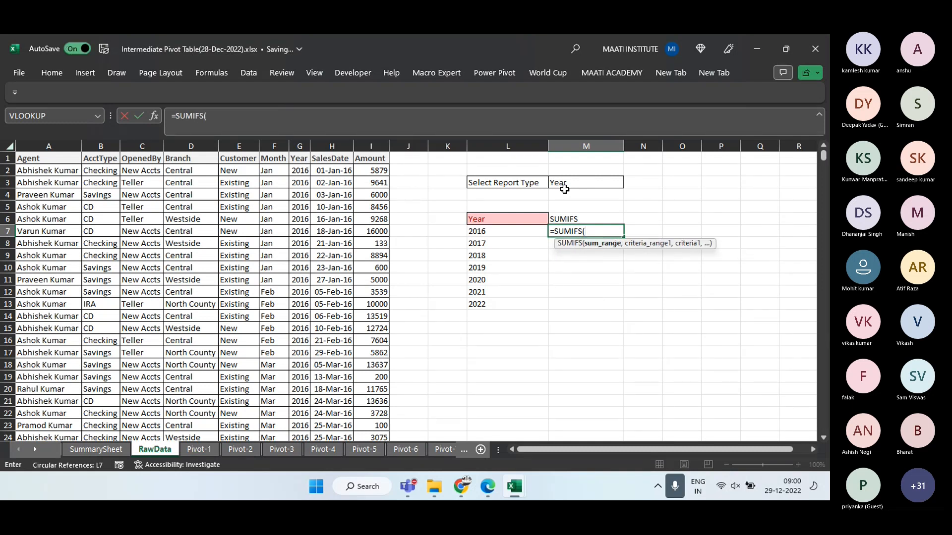
{"action": "type", "text": "Am"}
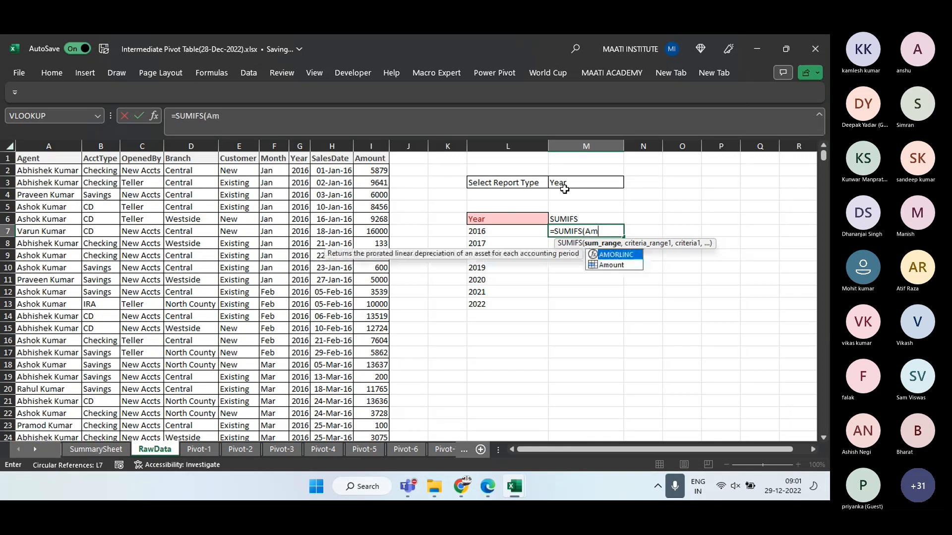
{"action": "type", "text": "ount,"}
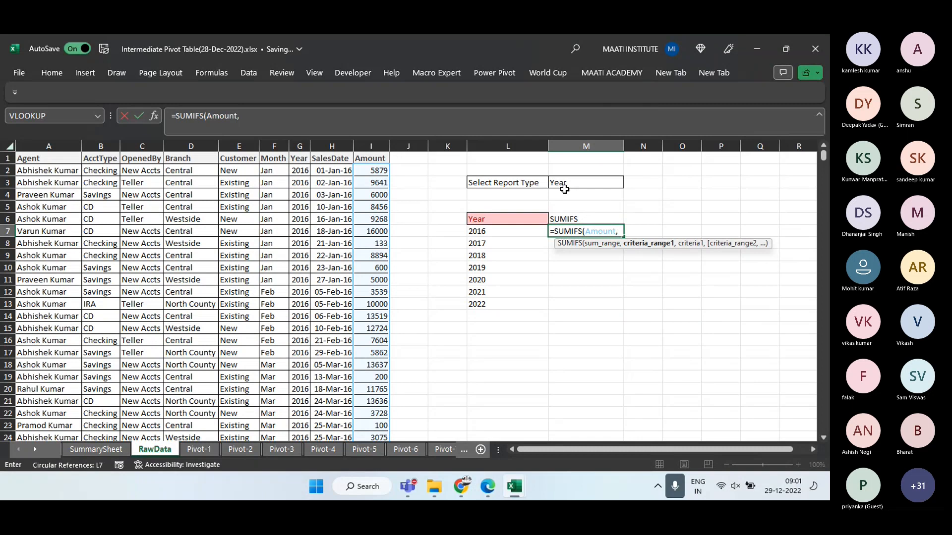
{"action": "type", "text": "Ye"}
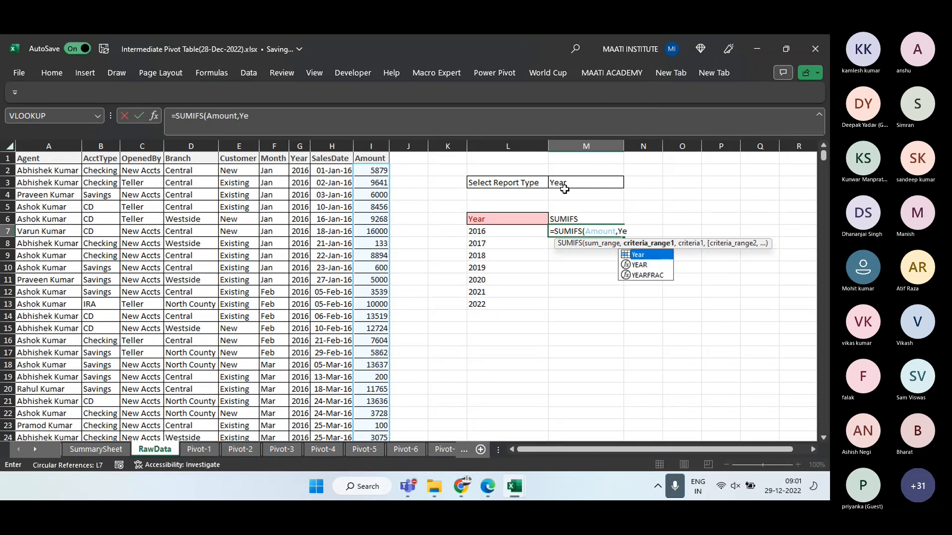
{"action": "type", "text": "ar,"}
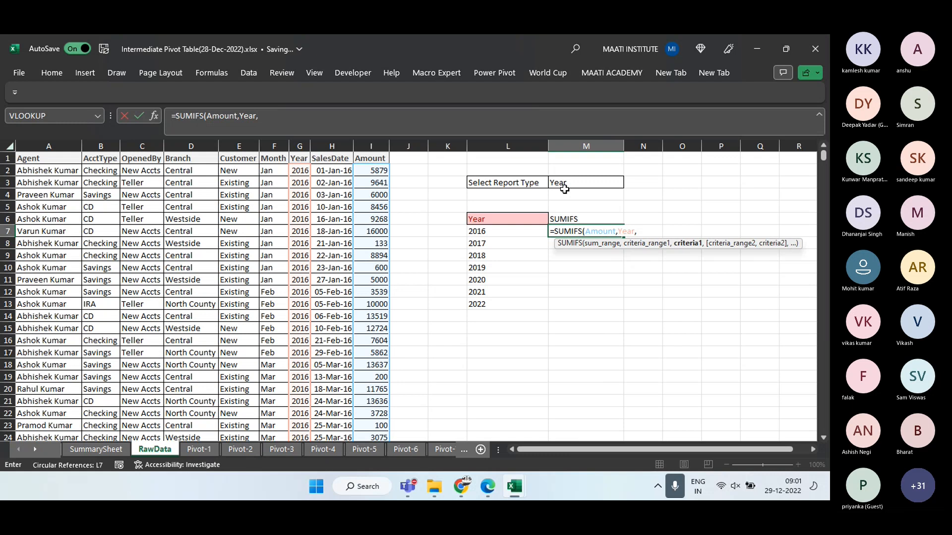
{"action": "key", "text": "Up"}
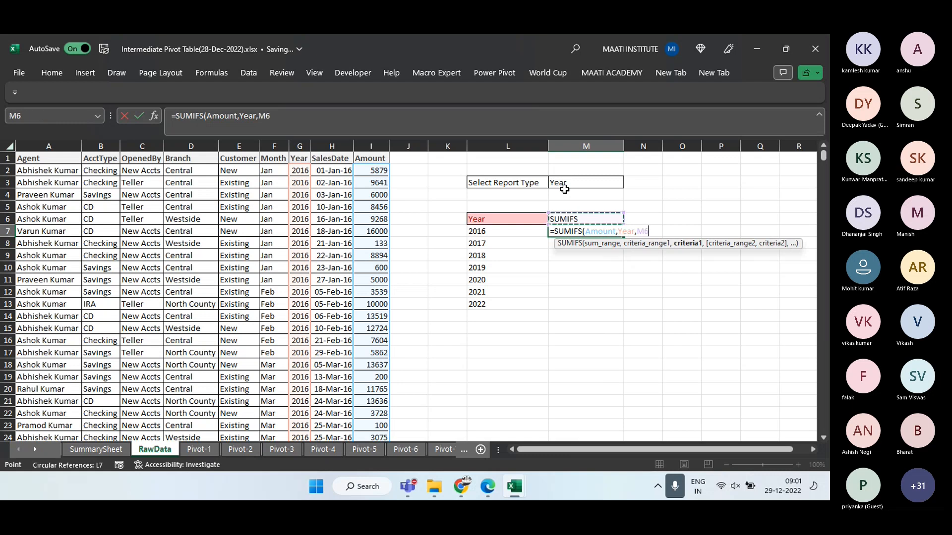
{"action": "key", "text": "Left"}
{"action": "key", "text": "Down"}
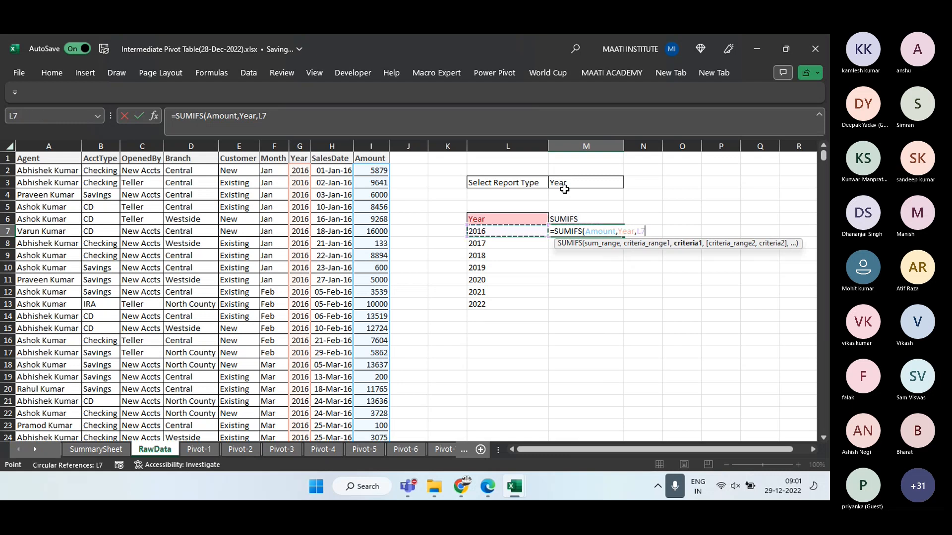
{"action": "key", "text": "F4"}
{"action": "key", "text": "F4"}
{"action": "key", "text": "F4"}
{"action": "type", "text": ")"}
{"action": "key", "text": "Up"}
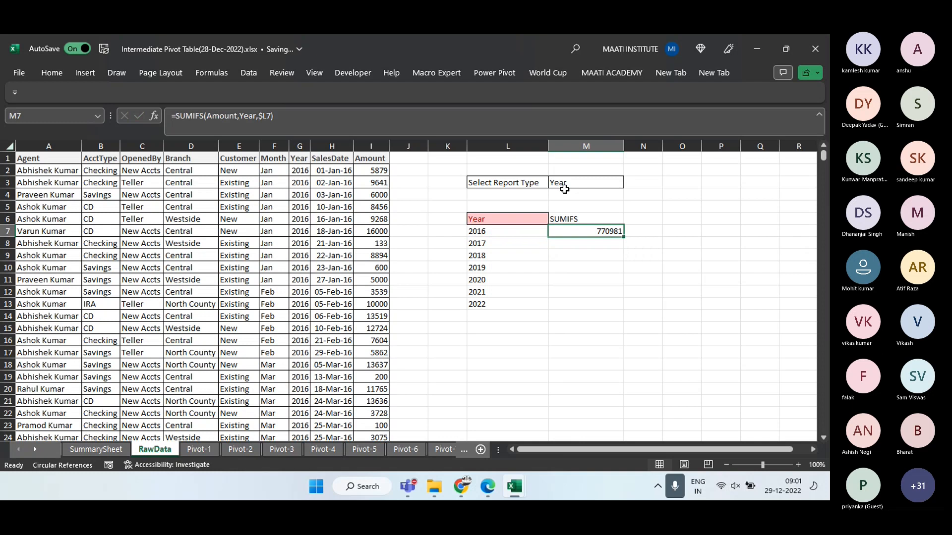
Fill the SUMIFS formula from M7 down to M13, beside the listed years
{"action": "key", "text": "shift+Down"}
{"action": "key", "text": "shift+Down"}
{"action": "key", "text": "shift+Down"}
{"action": "key", "text": "shift+Down"}
{"action": "key", "text": "shift+Down"}
{"action": "key", "text": "shift+Down"}
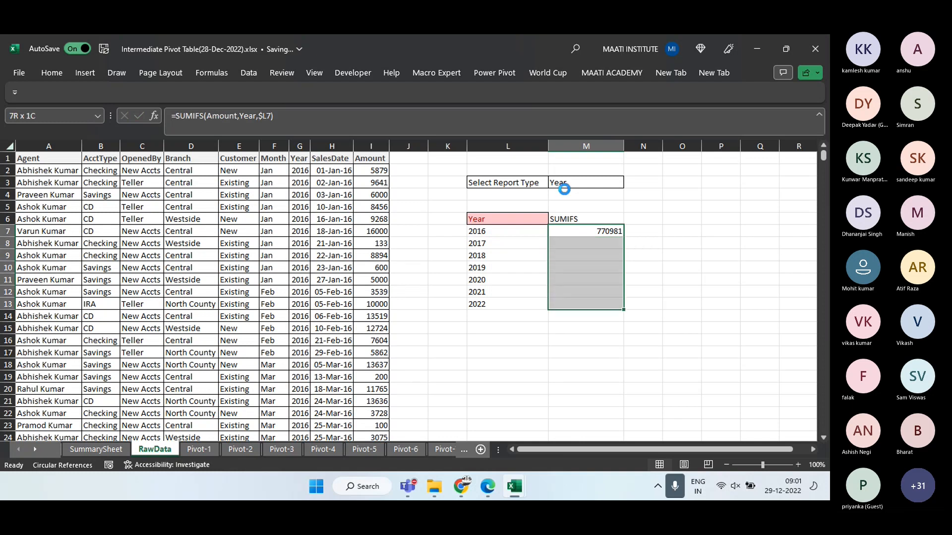
{"action": "key", "text": "ctrl+d"}
{"action": "key", "text": "Up"}
{"action": "key", "text": "Up"}
{"action": "key", "text": "Up"}
{"action": "key", "text": "Up"}
{"action": "key", "text": "Up"}
{"action": "key", "text": "Up"}
{"action": "key", "text": "Down"}
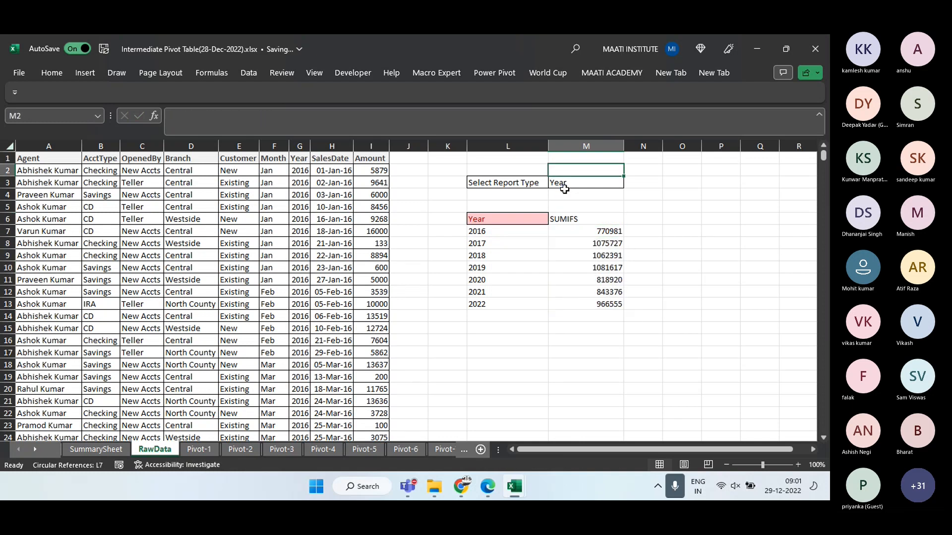
{"action": "key", "text": "Down"}
{"action": "key", "text": "Down"}
{"action": "key", "text": "Down"}
{"action": "key", "text": "Down"}
{"action": "key", "text": "Down"}
{"action": "key", "text": "Down"}
{"action": "key", "text": "Down"}
{"action": "key", "text": "Down"}
{"action": "key", "text": "Down"}
{"action": "key", "text": "Down"}
{"action": "key", "text": "Down"}
{"action": "key", "text": "shift+Down"}
{"action": "key", "text": "shift+Down"}
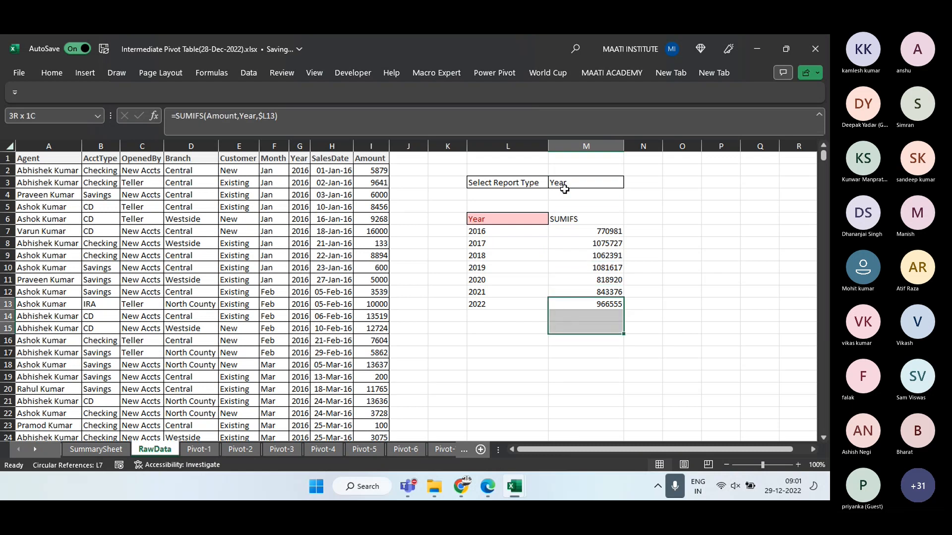
{"action": "key", "text": "shift+Down"}
{"action": "key", "text": "shift+Down"}
{"action": "key", "text": "shift+Down"}
{"action": "key", "text": "Up"}
{"action": "key", "text": "Up"}
{"action": "key", "text": "Up"}
{"action": "key", "text": "Up"}
{"action": "key", "text": "Up"}
{"action": "key", "text": "Up"}
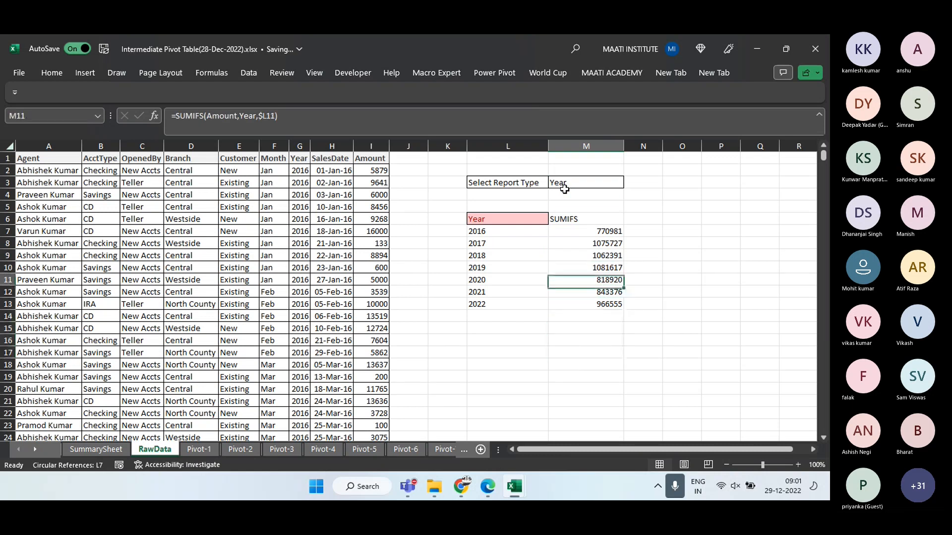
Try to fill the UNIQUE formula from L7 down to L18, and undo the fill
{"action": "key", "text": "Left"}
{"action": "key", "text": "shift+Down"}
{"action": "key", "text": "shift+Down"}
{"action": "key", "text": "shift+Down"}
{"action": "key", "text": "shift+Down"}
{"action": "key", "text": "shift+Down"}
{"action": "key", "text": "shift+Down"}
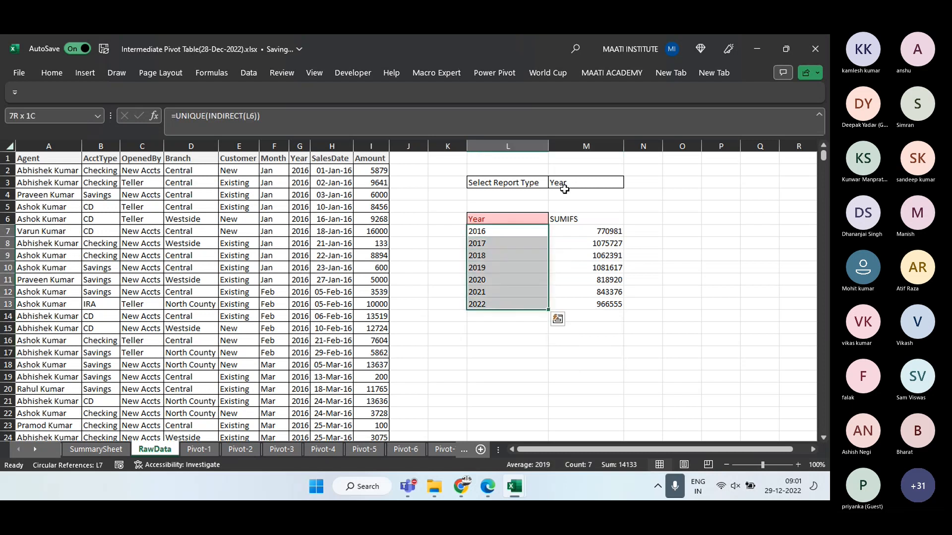
{"action": "key", "text": "shift+Down"}
{"action": "key", "text": "shift+Down"}
{"action": "key", "text": "shift+Down"}
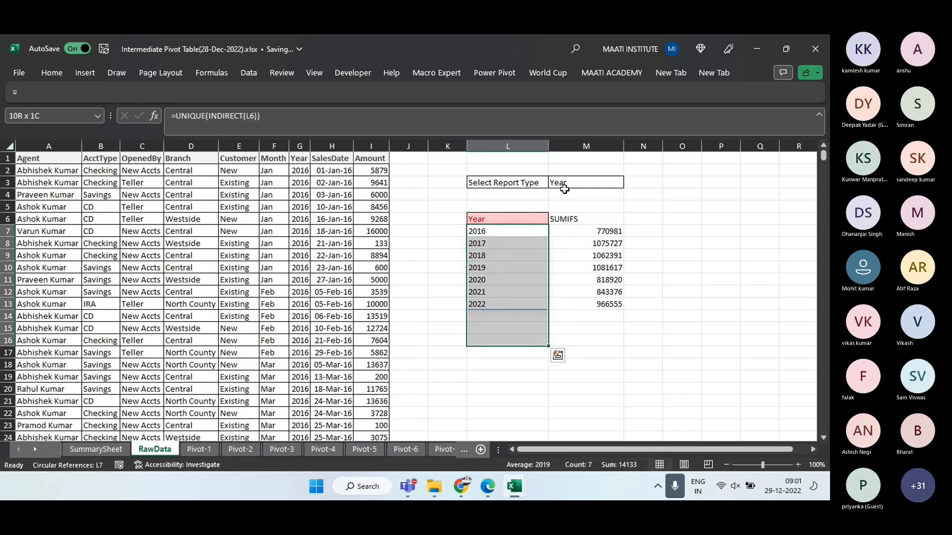
{"action": "key", "text": "shift+Down"}
{"action": "key", "text": "shift+Down"}
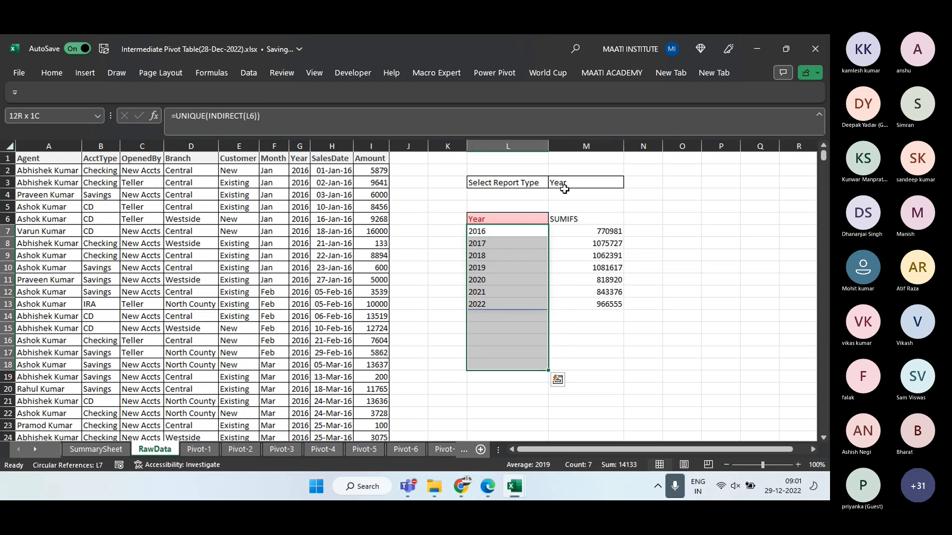
{"action": "key", "text": "ctrl+d"}
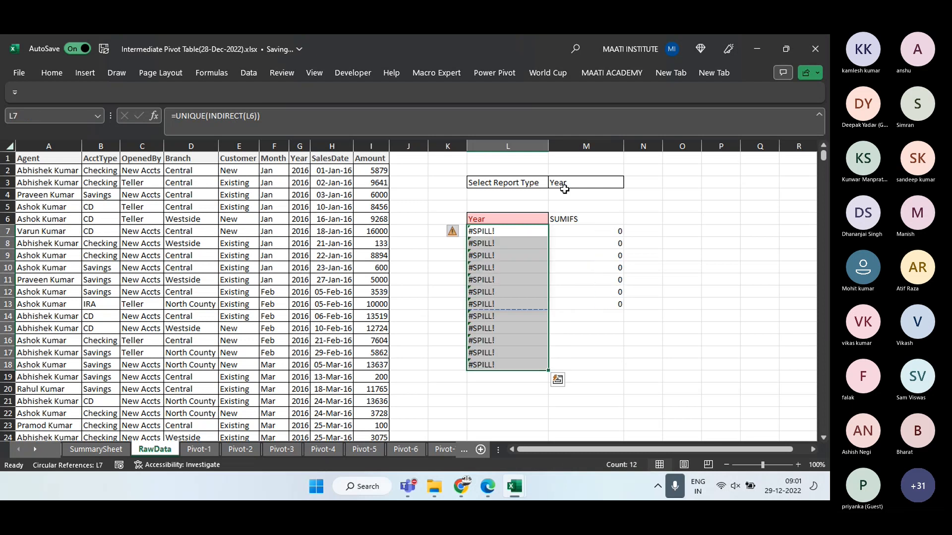
{"action": "key", "text": "ctrl+z"}
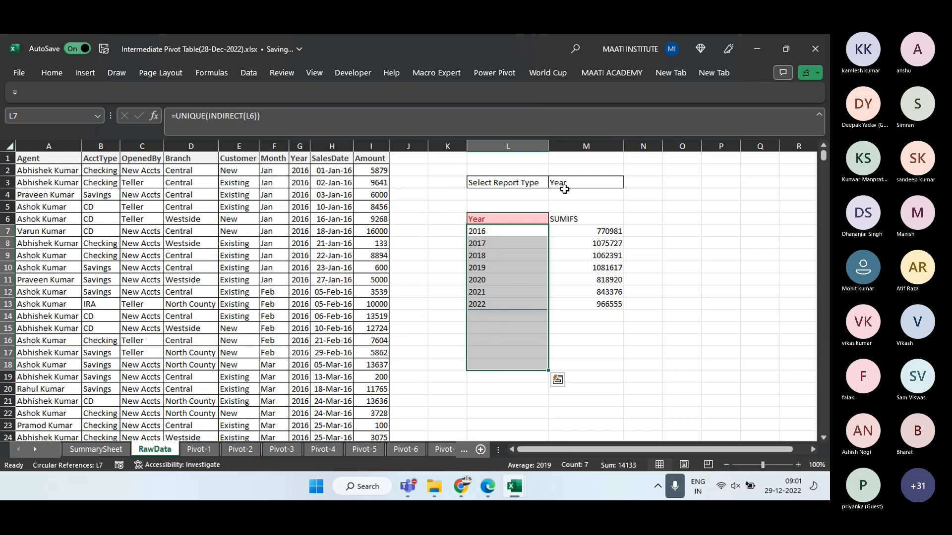
Fill the SUMIFS formula from M7 down to M18 to cover twelve rows of the report
{"action": "key", "text": "Right"}
{"action": "key", "text": "shift+Down"}
{"action": "key", "text": "shift+Down"}
{"action": "key", "text": "shift+Down"}
{"action": "key", "text": "shift+Down"}
{"action": "key", "text": "shift+Down"}
{"action": "key", "text": "shift+Down"}
{"action": "key", "text": "shift+Down"}
{"action": "key", "text": "shift+Down"}
{"action": "key", "text": "shift+Down"}
{"action": "key", "text": "shift+Down"}
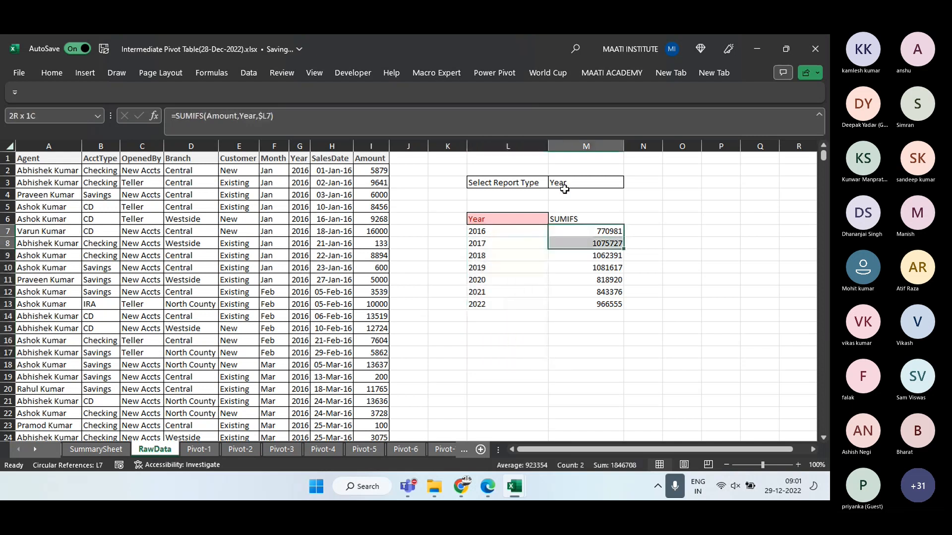
{"action": "key", "text": "shift+Down"}
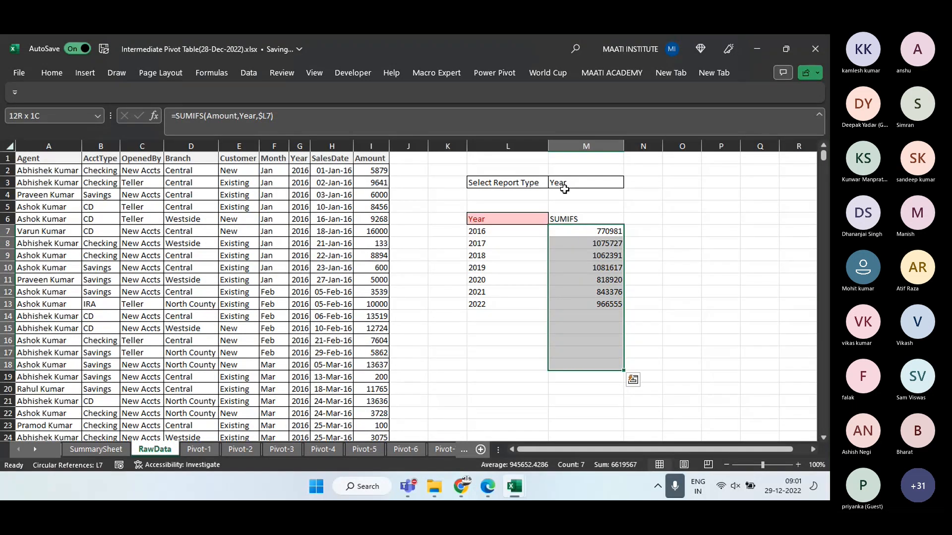
{"action": "key", "text": "ctrl+d"}
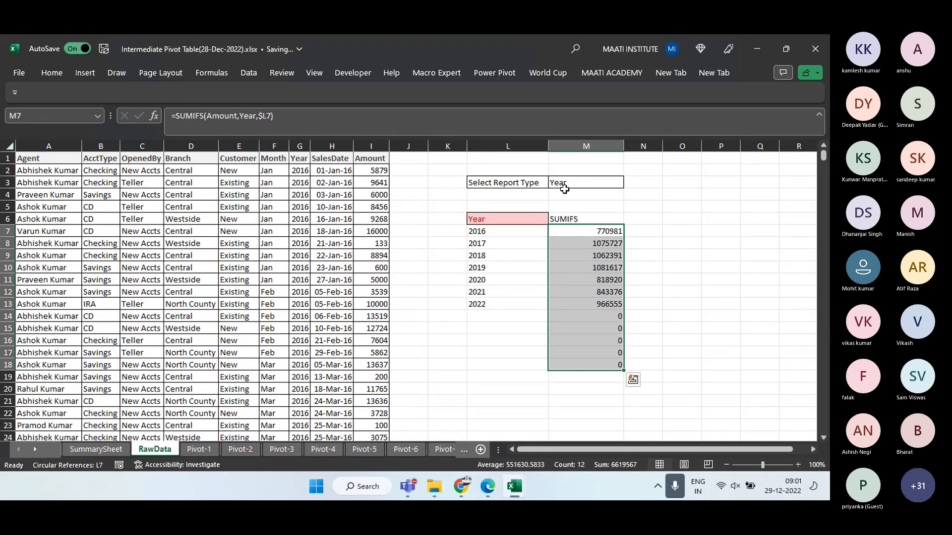
{"action": "key", "text": "Up"}
Change the report type in M3 to OpenedBy, followed by Agent, to test the SUMIFS totals
{"action": "left_click", "coordinate": [565, 188]}
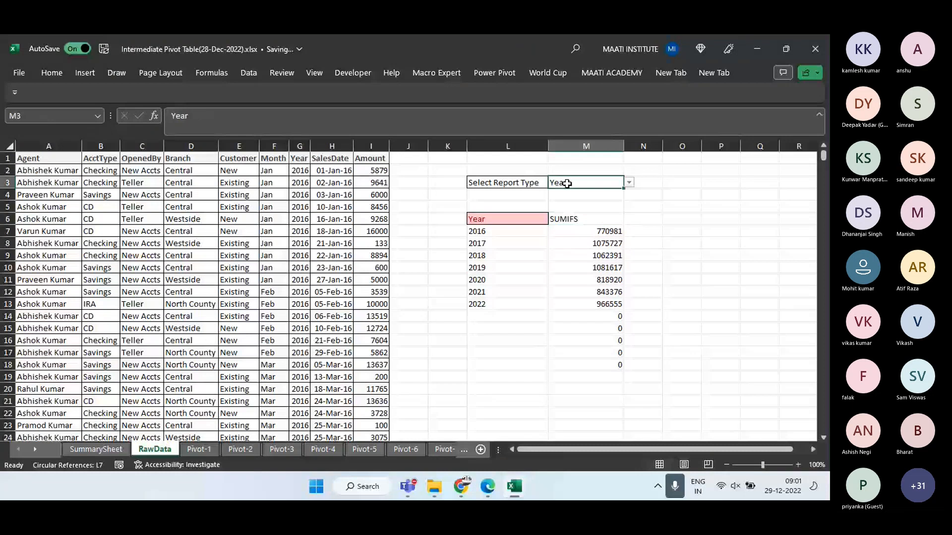
{"action": "left_click", "coordinate": [629, 183]}
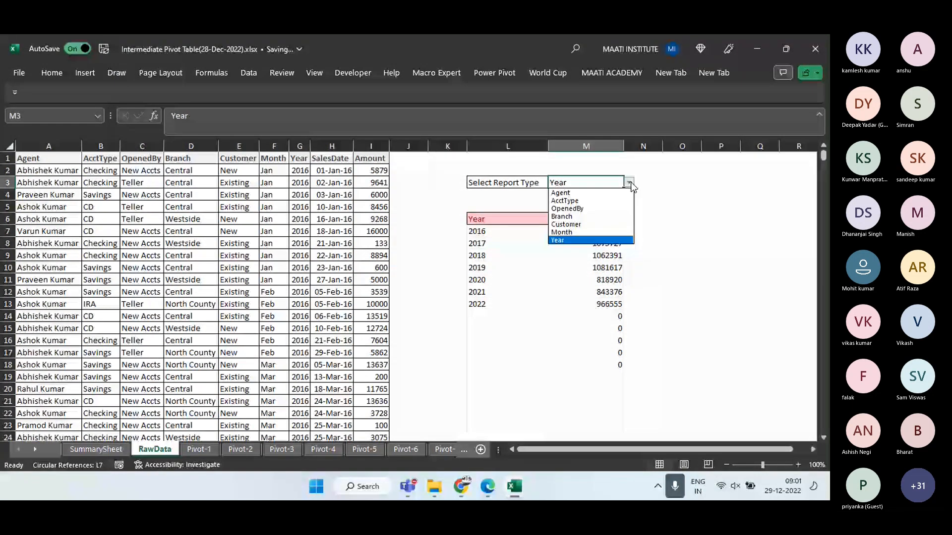
{"action": "left_click", "coordinate": [567, 208]}
{"action": "left_click", "coordinate": [629, 182]}
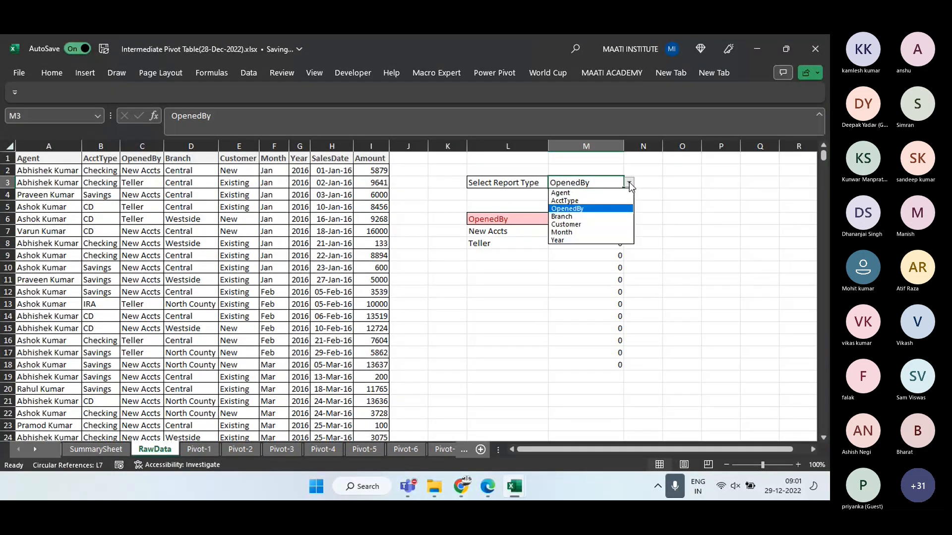
{"action": "left_click", "coordinate": [580, 195]}
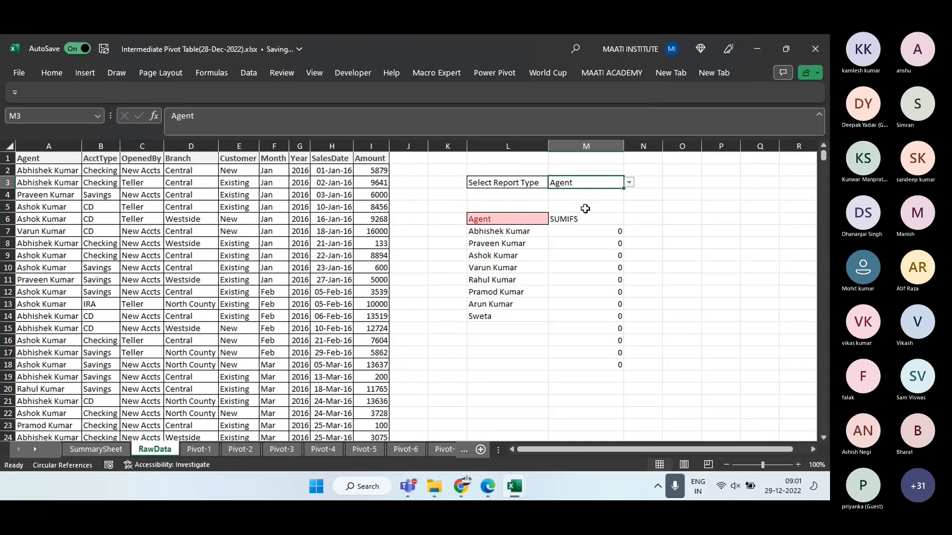
Replace the Year criteria range in M7's formula with INDIRECT($M$3), giving =SUMIFS(Amount,INDIRECT($M$3),$L7)
{"action": "left_click", "coordinate": [583, 232]}
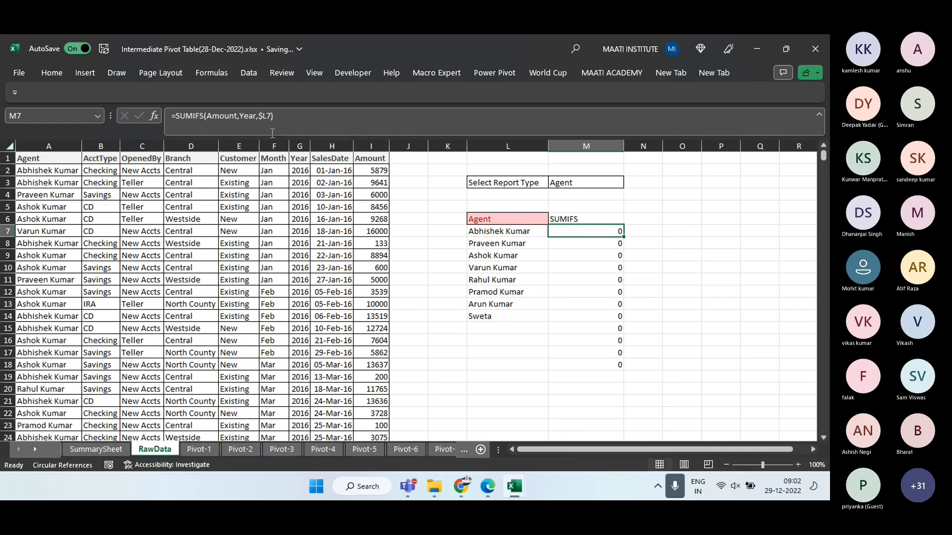
{"action": "left_click", "coordinate": [255, 114]}
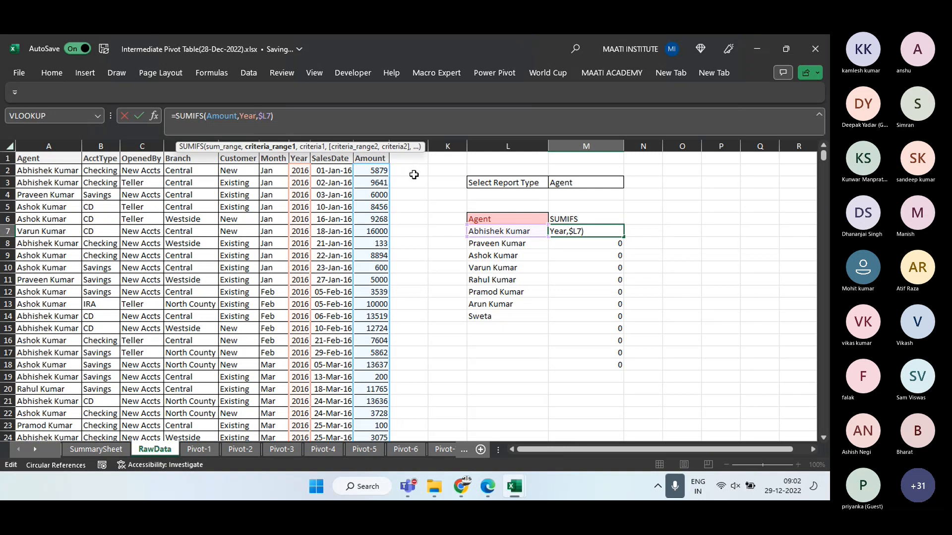
{"action": "key", "text": "BackSpace"}
{"action": "key", "text": "BackSpace"}
{"action": "key", "text": "BackSpace"}
{"action": "key", "text": "BackSpace"}
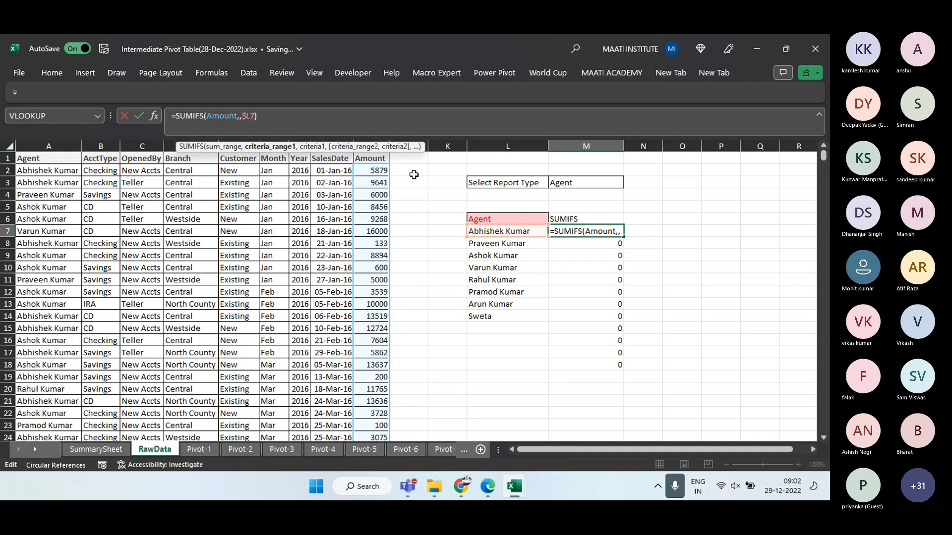
{"action": "type", "text": "INDIRECT("}
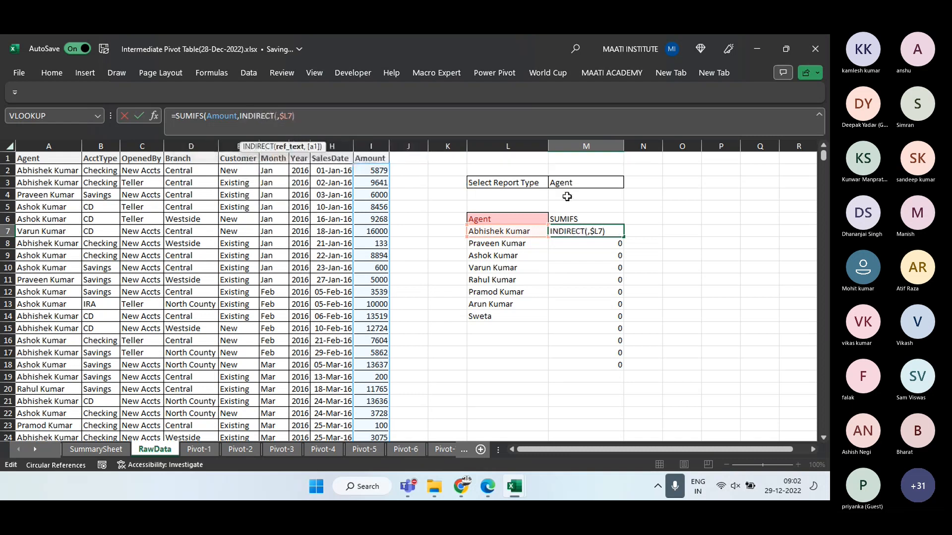
{"action": "left_click", "coordinate": [575, 183]}
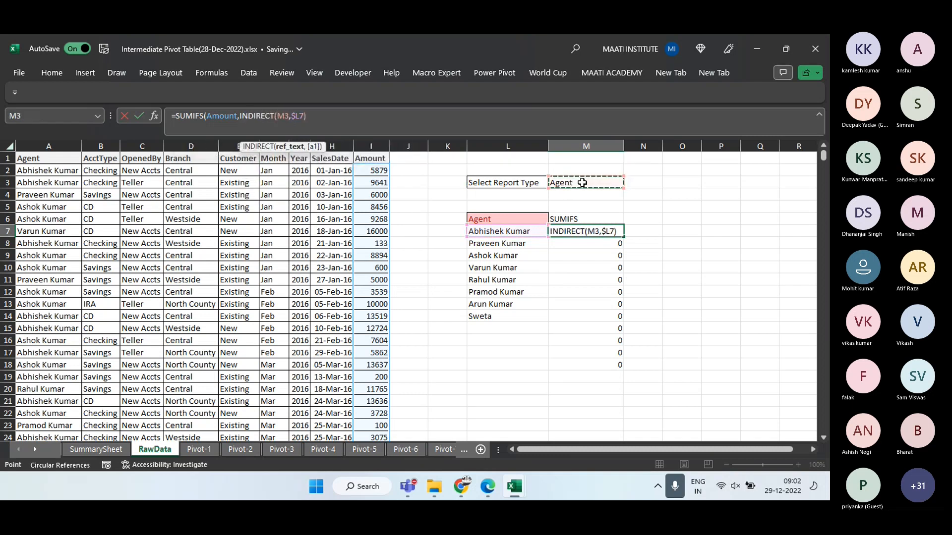
{"action": "key", "text": "F4"}
{"action": "type", "text": ")"}
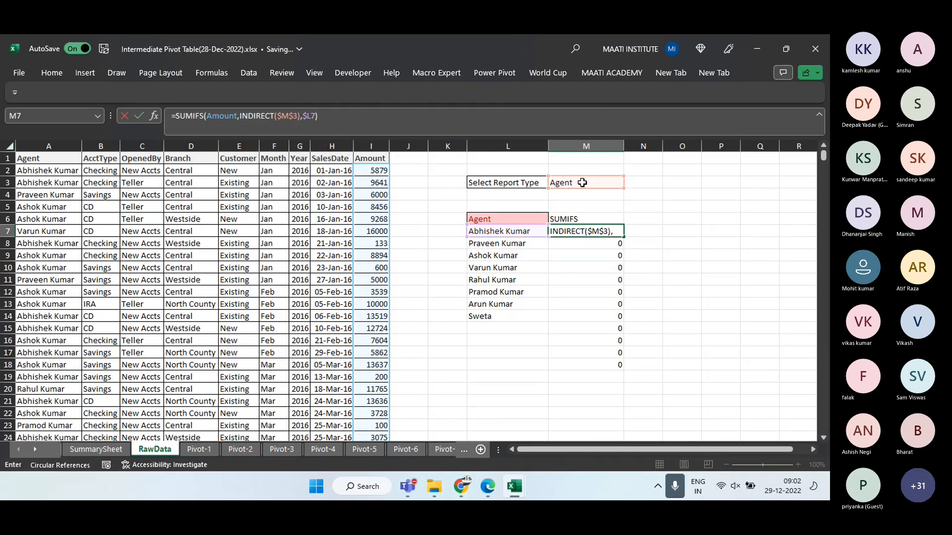
{"action": "key", "text": "Return"}
{"action": "key", "text": "Up"}
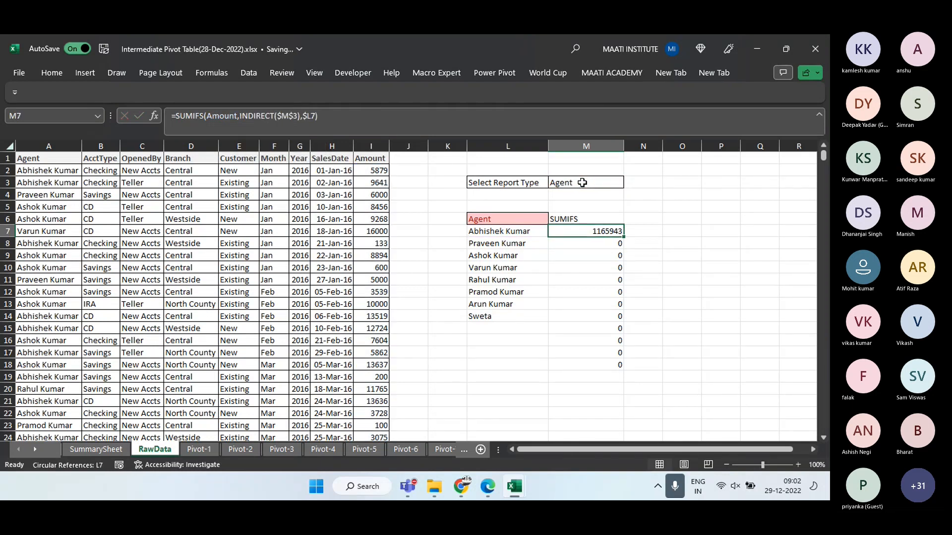
Fill the revised INDIRECT-based SUMIFS formula from M7 down through M18
{"action": "key", "text": "ctrl+shift+Down"}
{"action": "key", "text": "ctrl+d"}
{"action": "key", "text": "Up"}
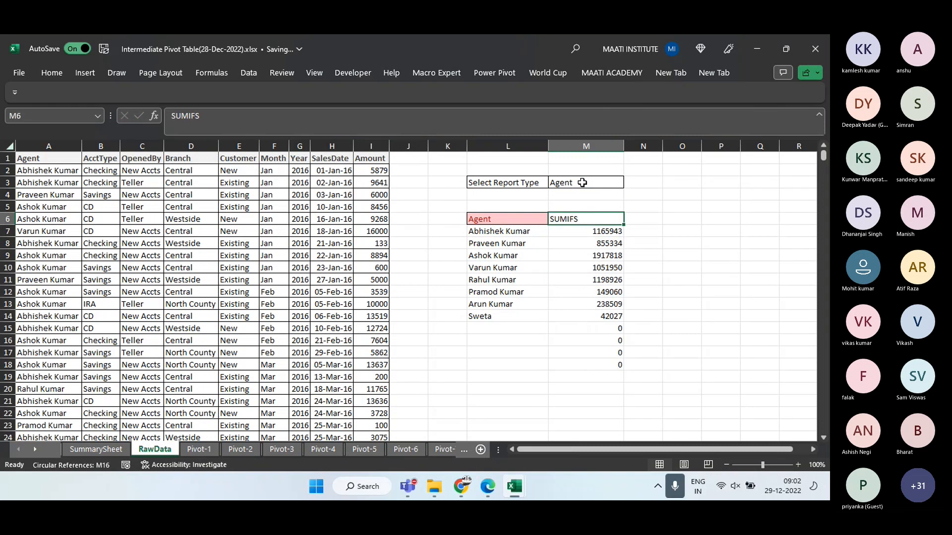
Switch the report type in M3 through AcctType, Branch, Month and Year to test the INDIRECT-based totals, and highlight the surplus rows in column M
{"action": "left_click", "coordinate": [588, 185]}
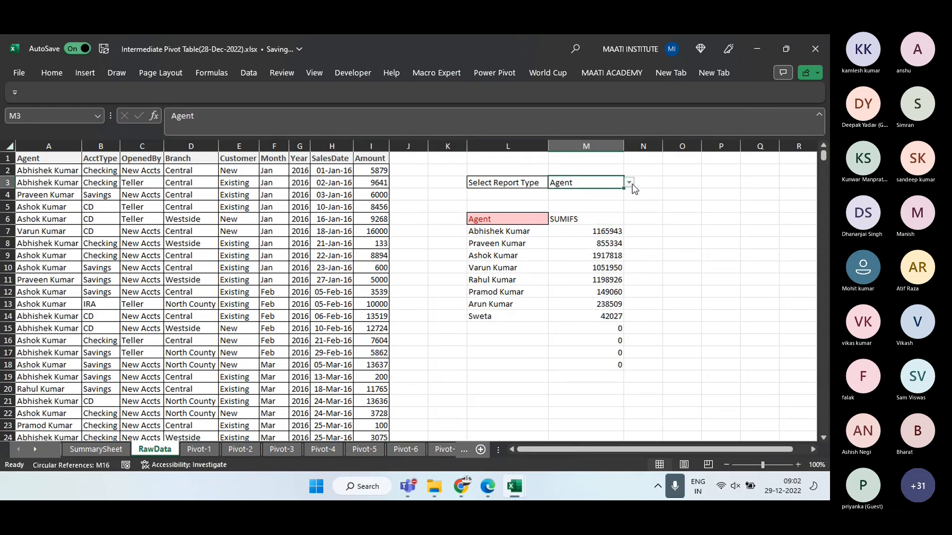
{"action": "left_click", "coordinate": [628, 183]}
{"action": "left_click", "coordinate": [600, 200]}
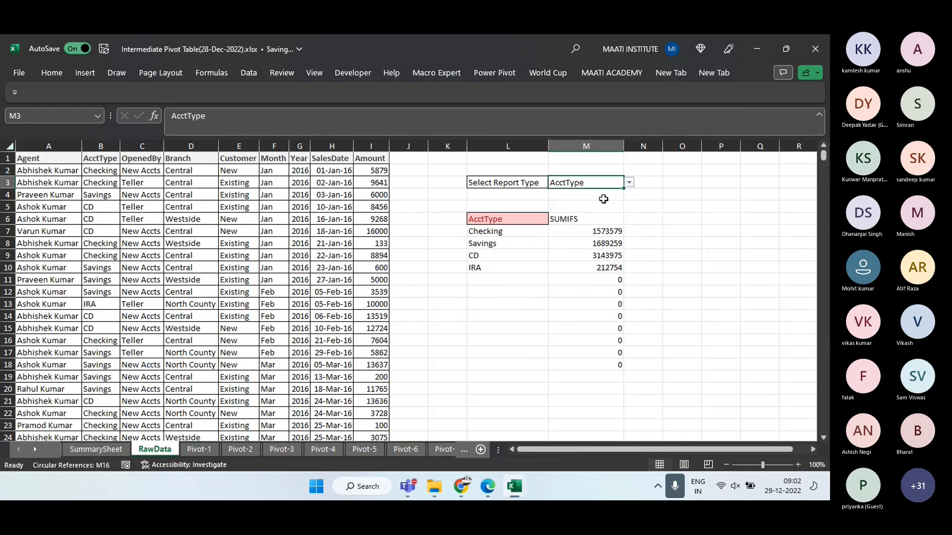
{"action": "left_click", "coordinate": [629, 182]}
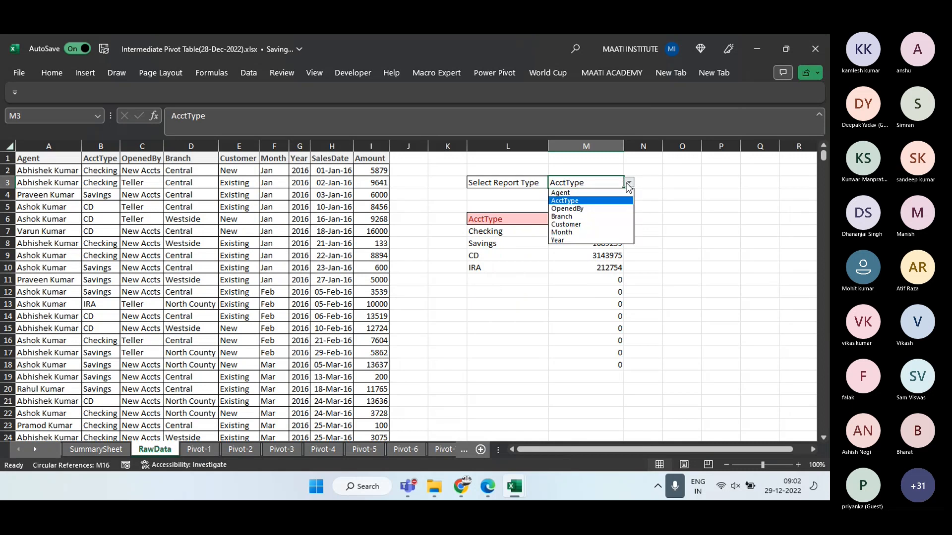
{"action": "left_click", "coordinate": [597, 216]}
{"action": "left_click", "coordinate": [629, 183]}
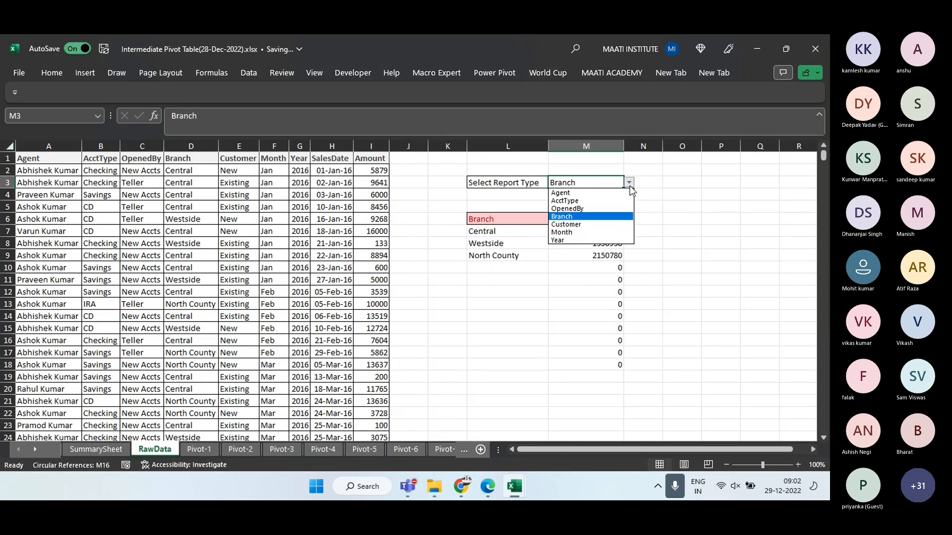
{"action": "left_click", "coordinate": [577, 230]}
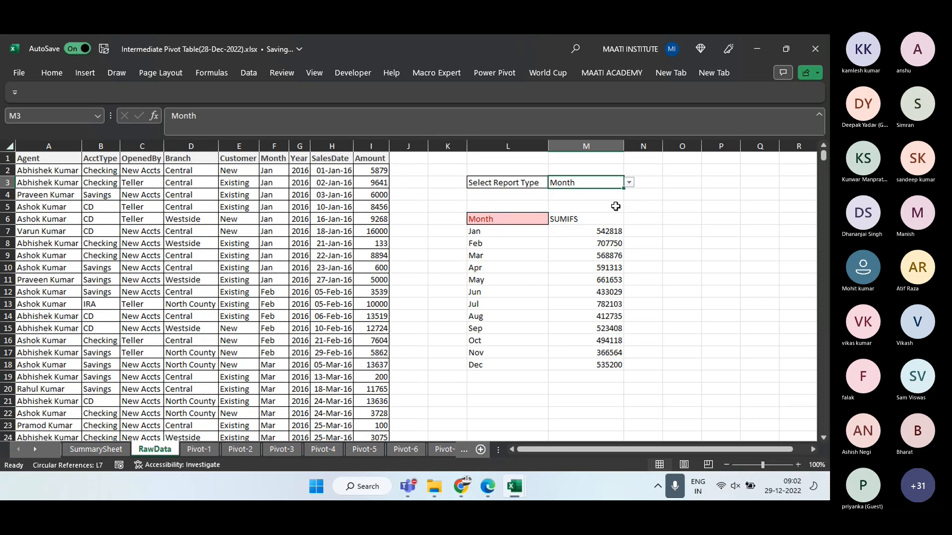
{"action": "left_click", "coordinate": [628, 183]}
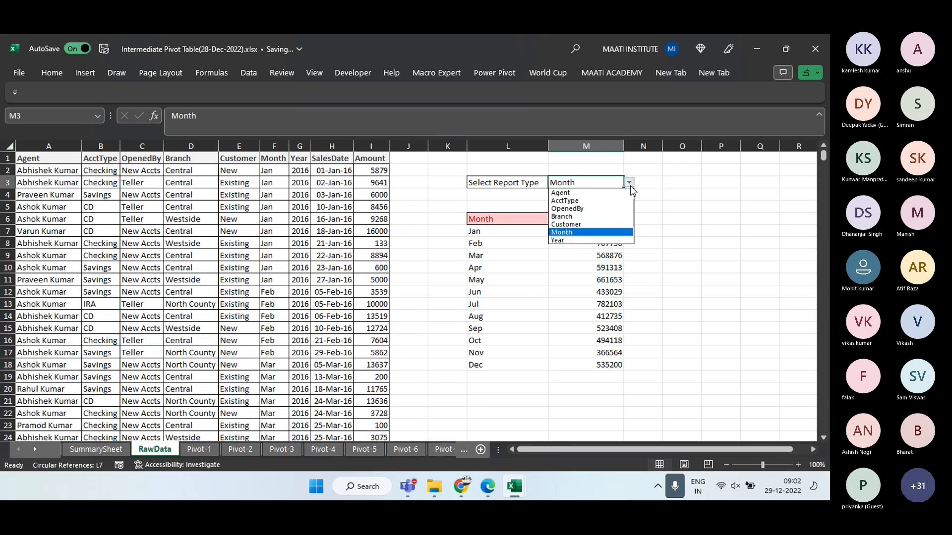
{"action": "left_click", "coordinate": [576, 240]}
{"action": "left_click_drag", "start_coordinate": [614, 317], "coordinate": [616, 366]}
Set the report type in M3 to Branch, followed by Agent
{"action": "left_click", "coordinate": [598, 188]}
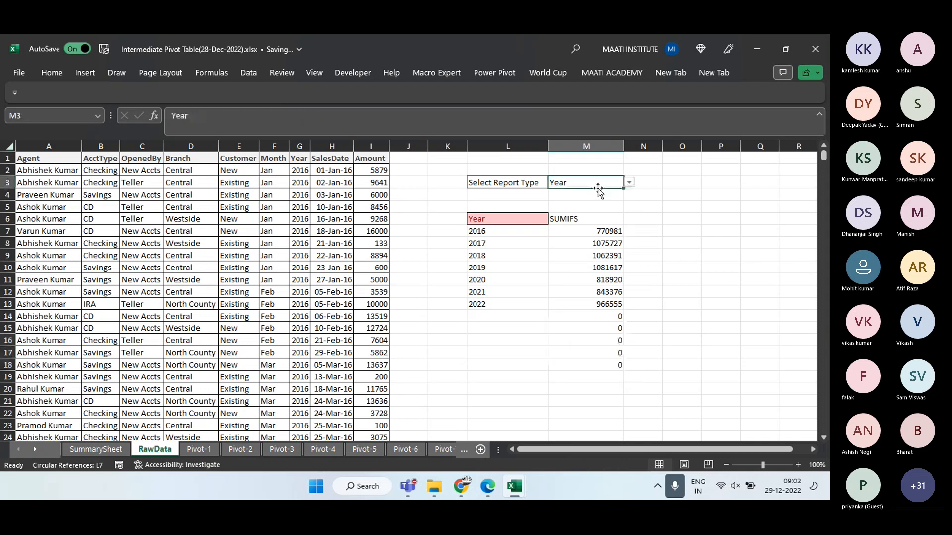
{"action": "left_click", "coordinate": [629, 183]}
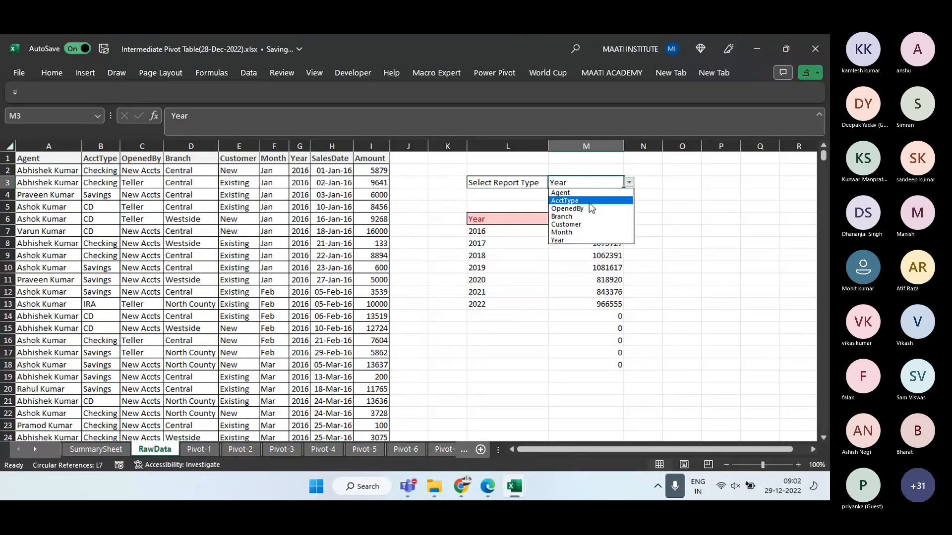
{"action": "left_click", "coordinate": [578, 216]}
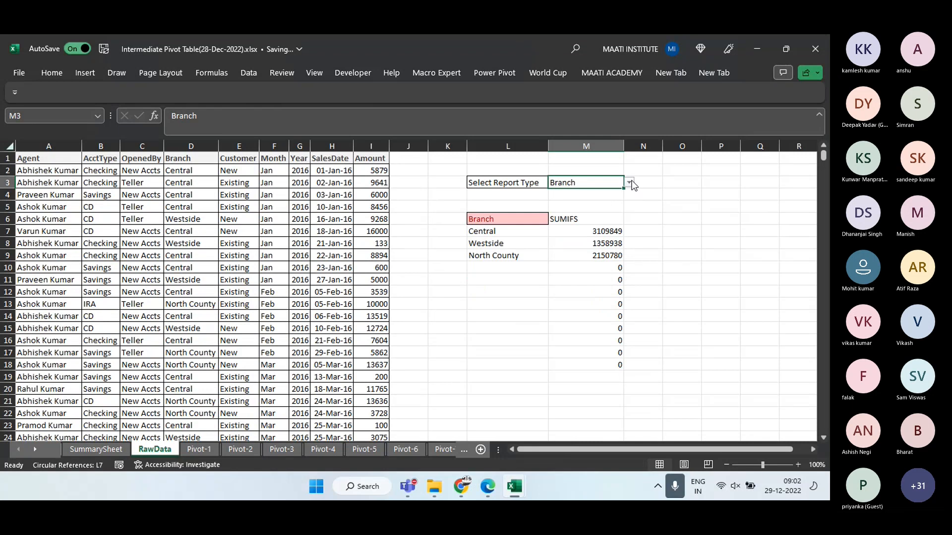
{"action": "left_click", "coordinate": [628, 183]}
{"action": "left_click", "coordinate": [582, 192]}
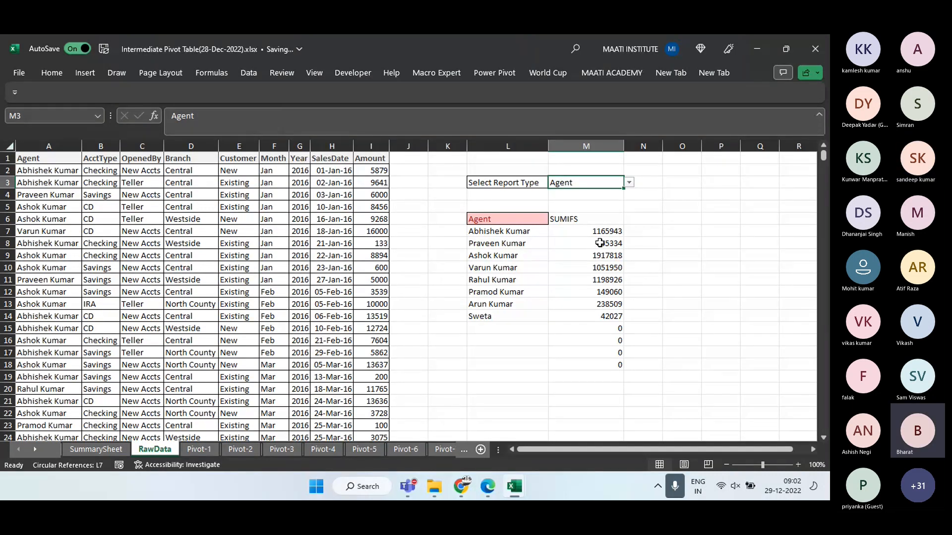
Wrap M7's formula in an IF that returns blank when L7 is empty: =IF(L7="","",SUMIFS(Amount,INDIRECT($M$3),$L7))
{"action": "left_click", "coordinate": [597, 233]}
{"action": "key", "text": "F2"}
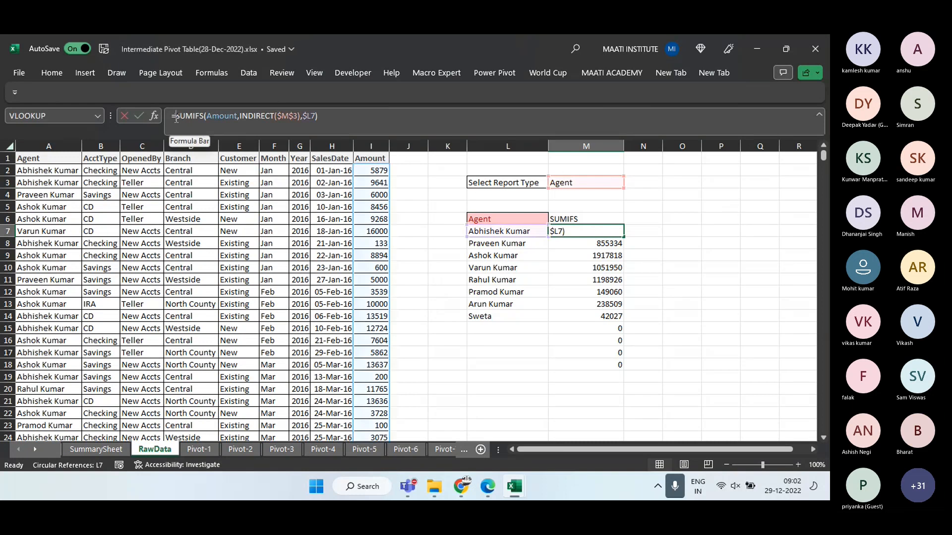
{"action": "type", "text": "IF("}
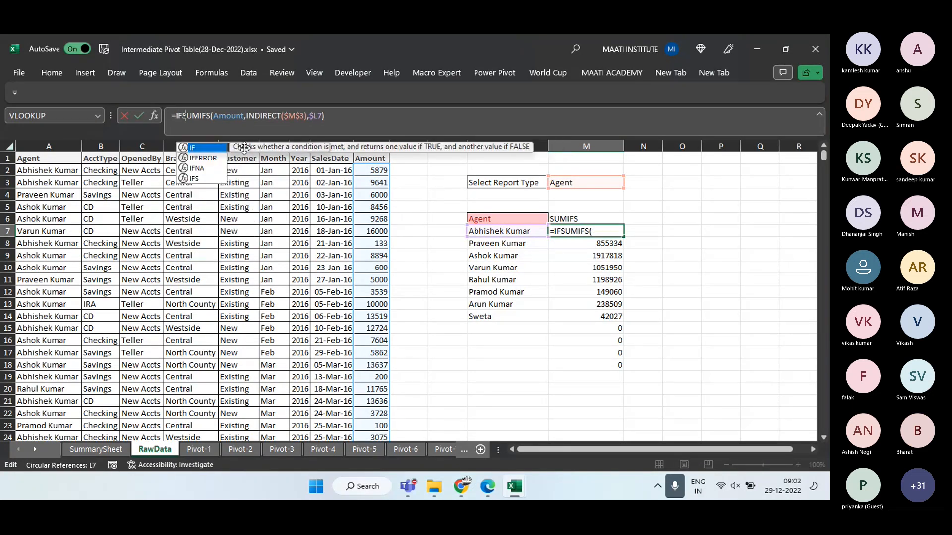
{"action": "left_click", "coordinate": [486, 233]}
{"action": "type", "text": "="}
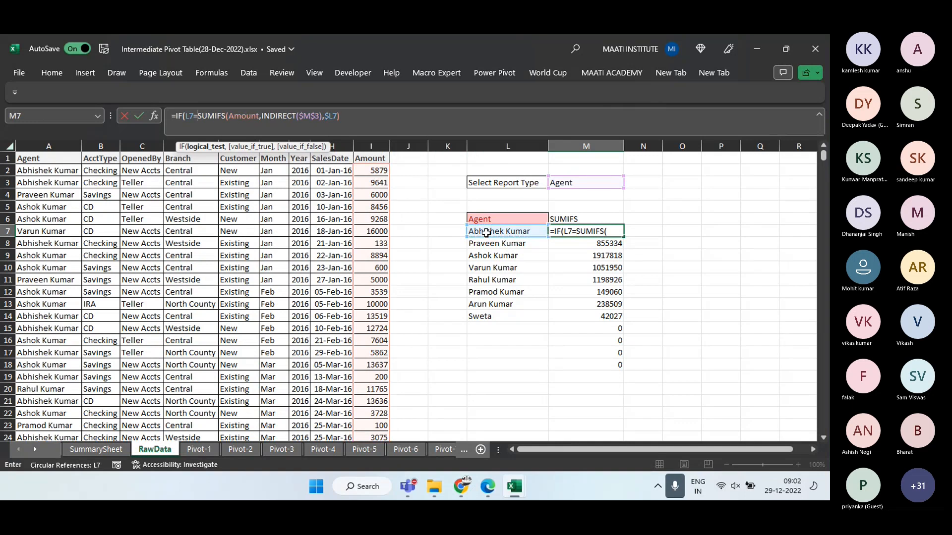
{"action": "type", "text": "\"\","}
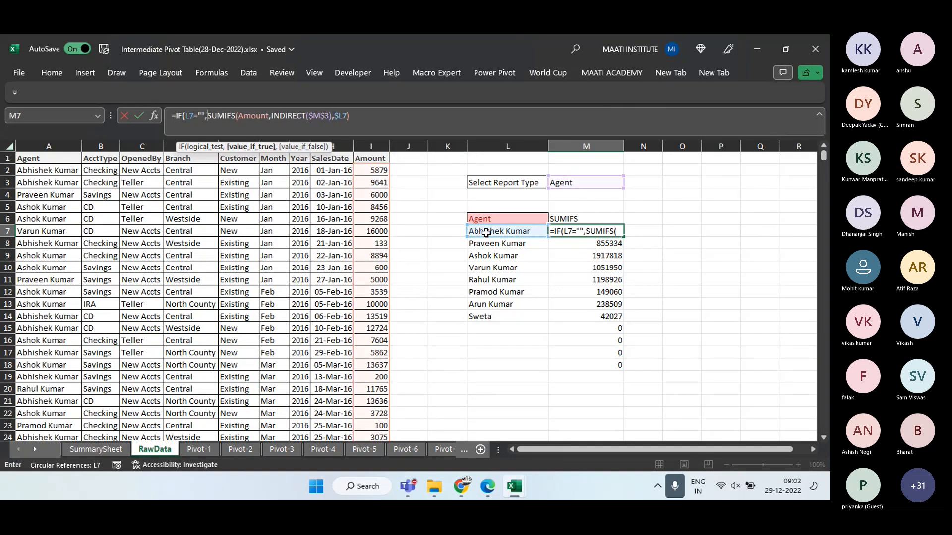
{"action": "type", "text": "\"\""}
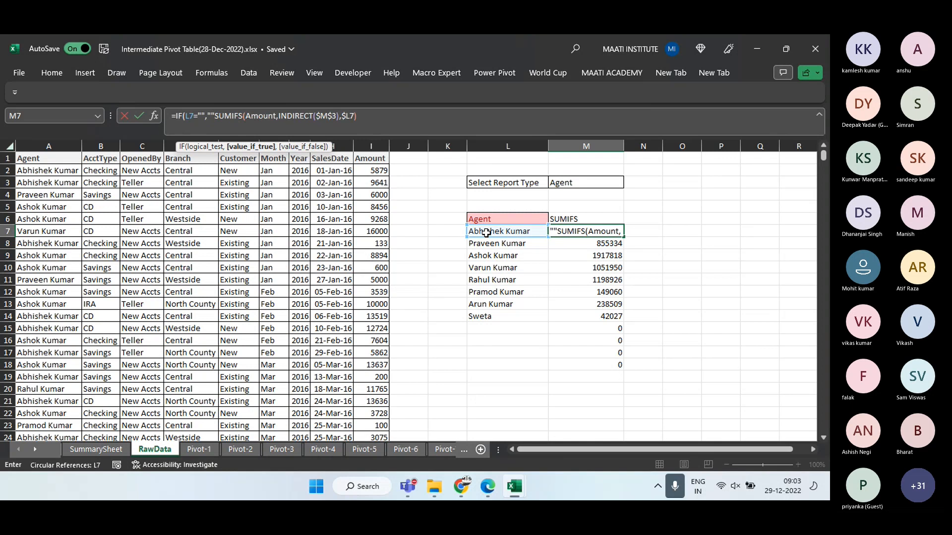
{"action": "type", "text": ","}
{"action": "key", "text": "Return"}
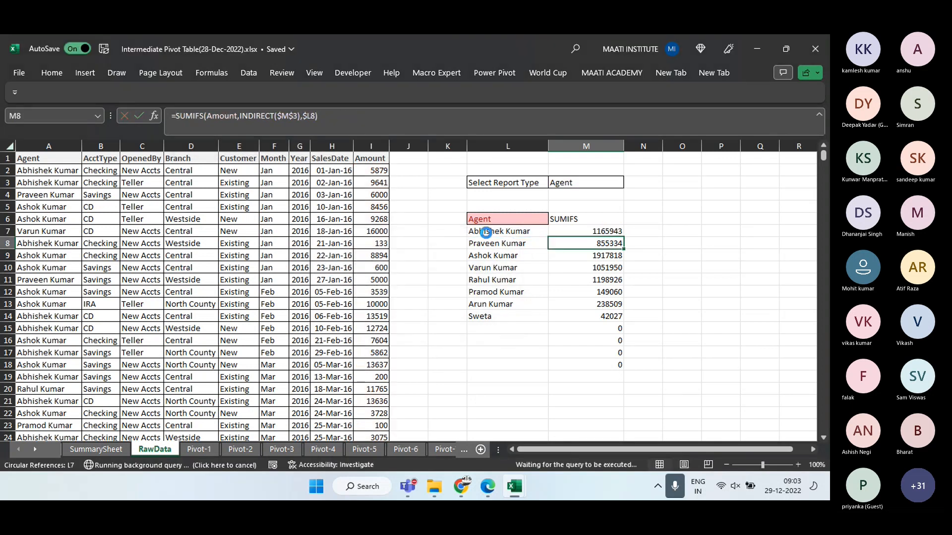
Fill the IF-wrapped SUMIFS formula from M7 down through M18
{"action": "key", "text": "Up"}
{"action": "key", "text": "ctrl+shift+Down"}
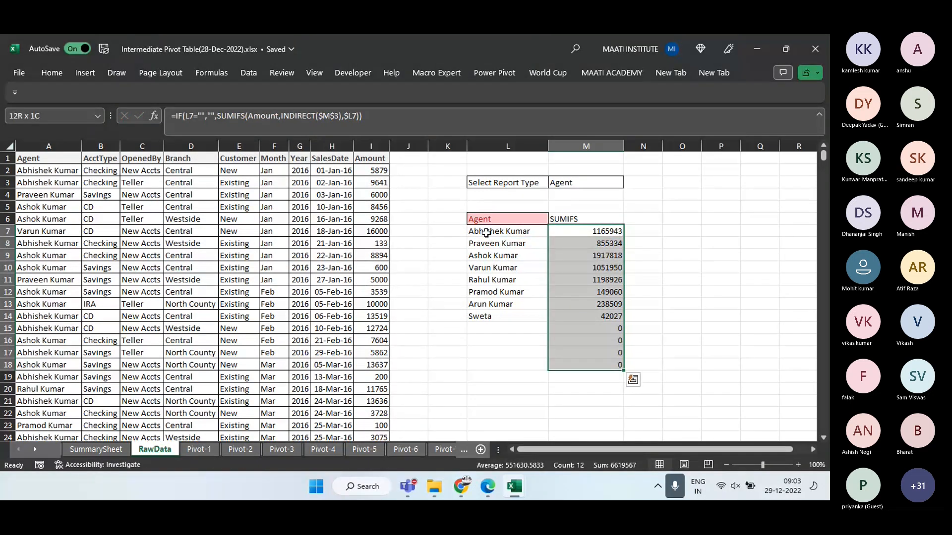
{"action": "key", "text": "ctrl+d"}
Test the blank handling by changing the report type in M3 to AcctType, Customer, Month and finally Year
{"action": "left_click", "coordinate": [597, 182]}
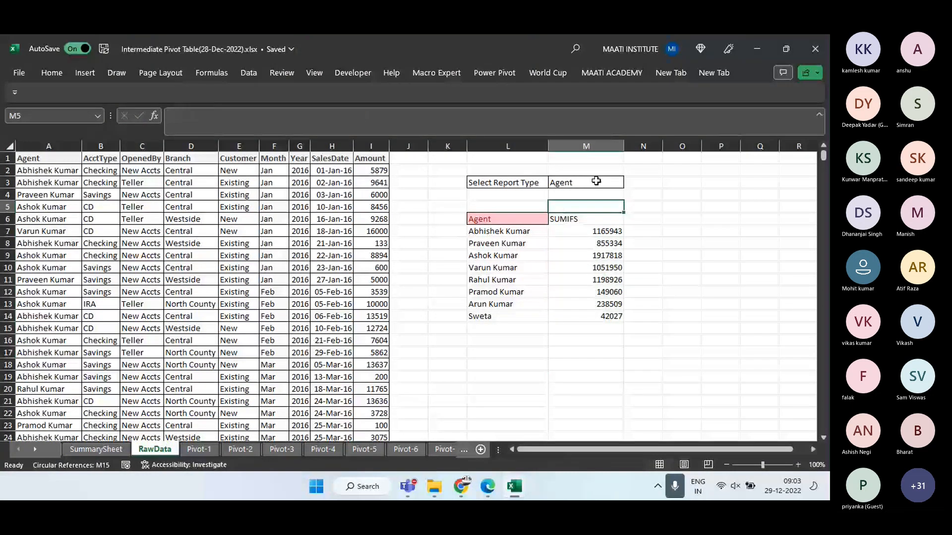
{"action": "left_click", "coordinate": [629, 182]}
{"action": "left_click", "coordinate": [597, 200]}
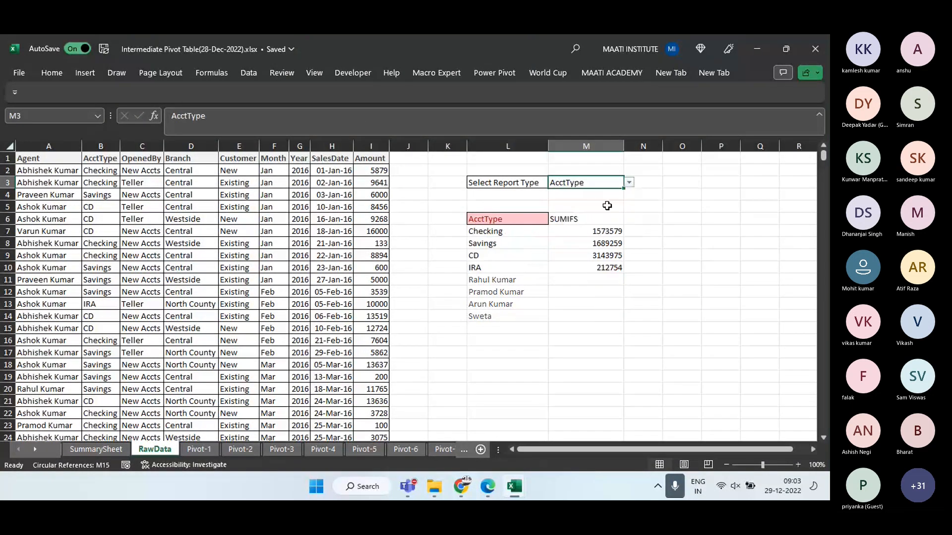
{"action": "left_click", "coordinate": [628, 183]}
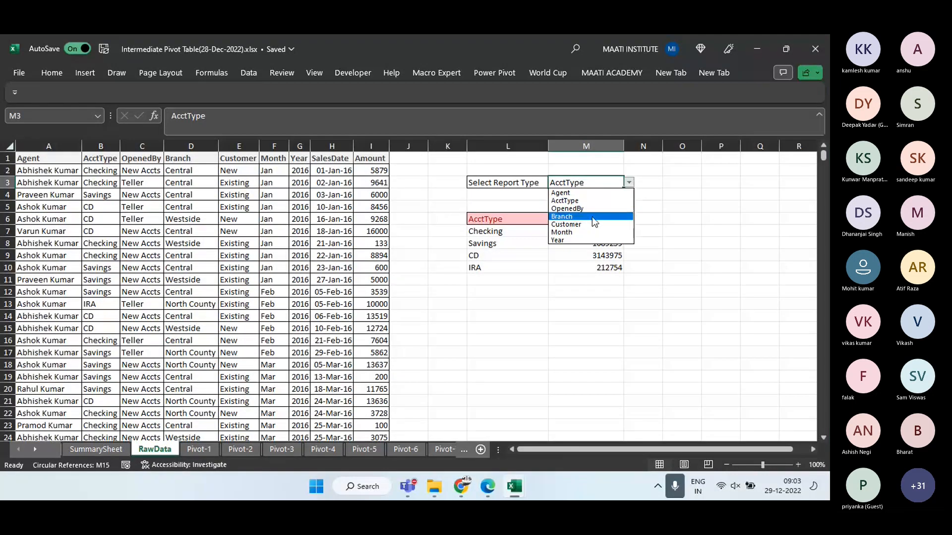
{"action": "left_click", "coordinate": [587, 220]}
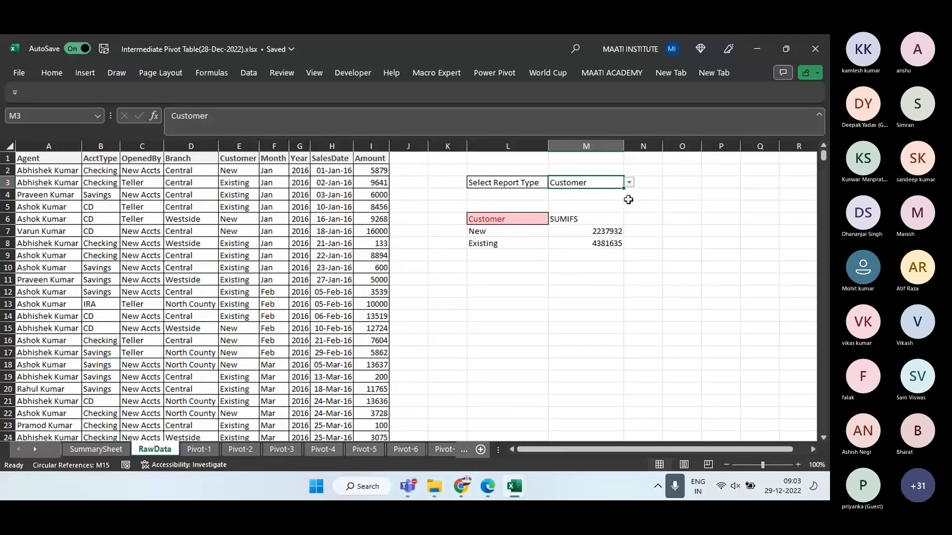
{"action": "left_click", "coordinate": [630, 183]}
{"action": "left_click", "coordinate": [590, 232]}
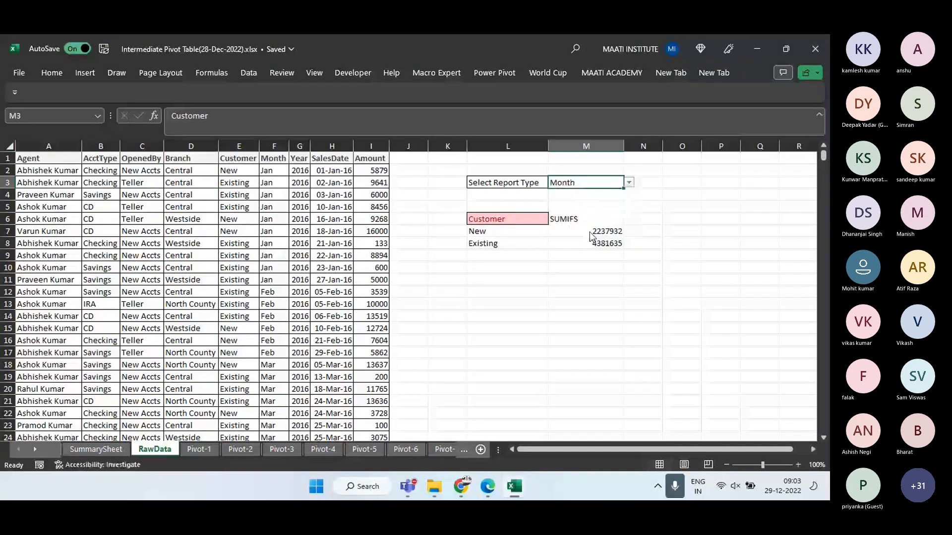
{"action": "left_click", "coordinate": [630, 183]}
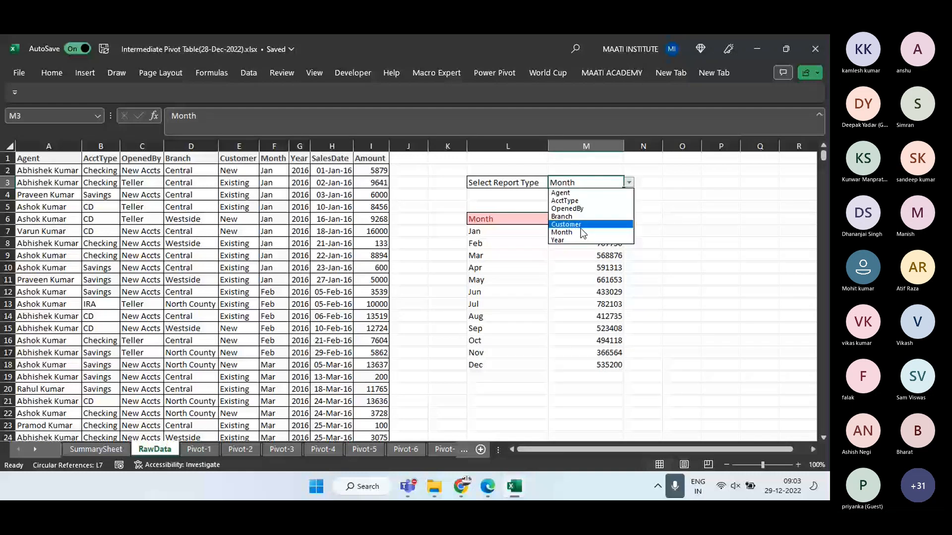
{"action": "left_click", "coordinate": [568, 238]}
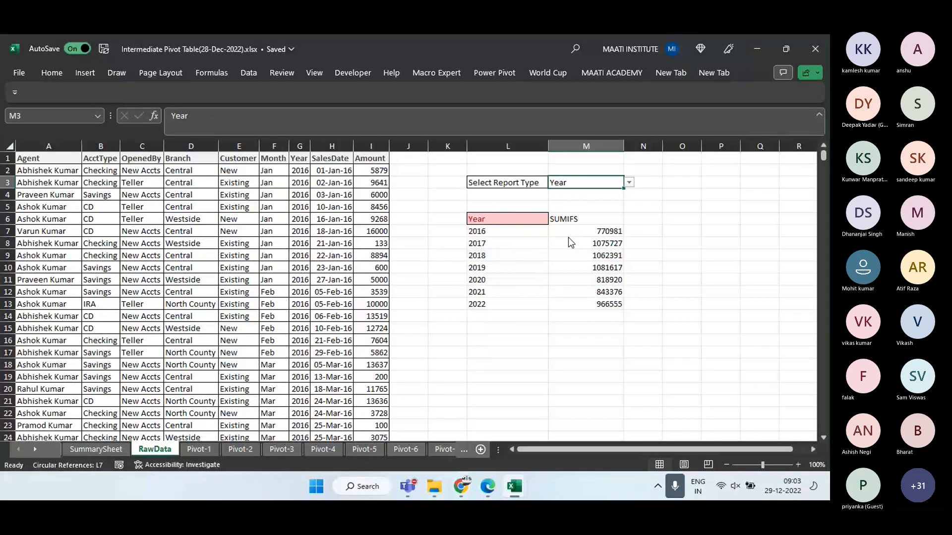
Highlight the INDIRECT($M$3) criteria range inside M7's formula to review how it picks the report column
{"action": "left_click", "coordinate": [568, 234]}
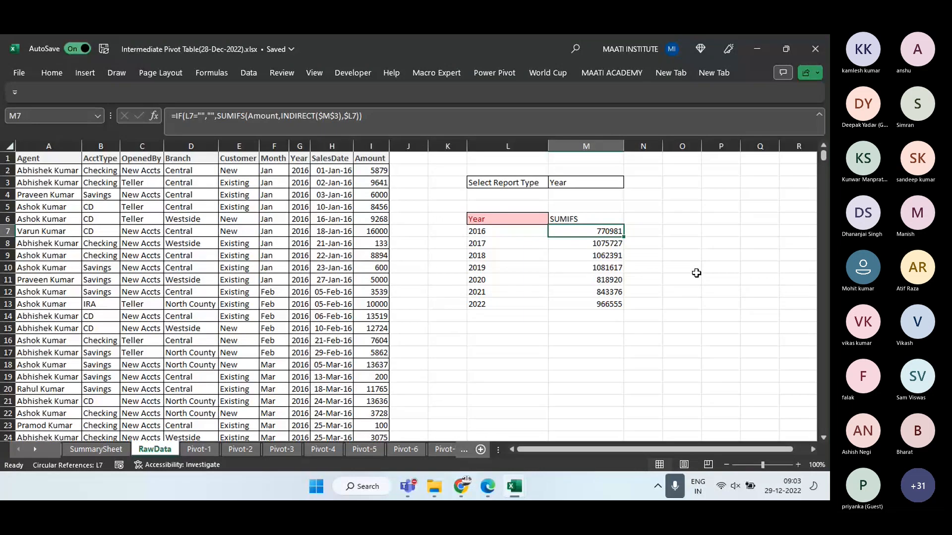
{"action": "left_click", "coordinate": [280, 116]}
{"action": "left_click", "coordinate": [282, 116]}
{"action": "left_click_drag", "start_coordinate": [282, 115], "coordinate": [342, 116]}
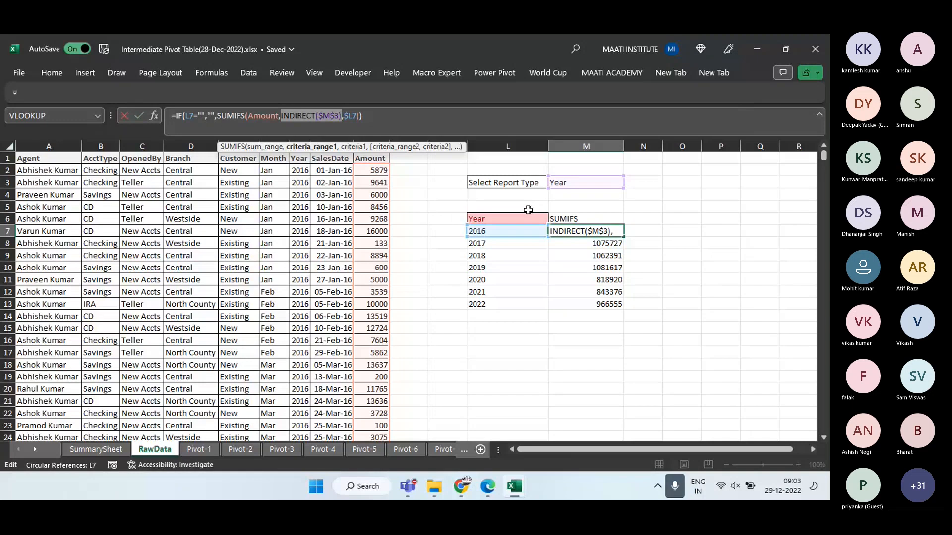
{"action": "key", "text": "ctrl+Return"}
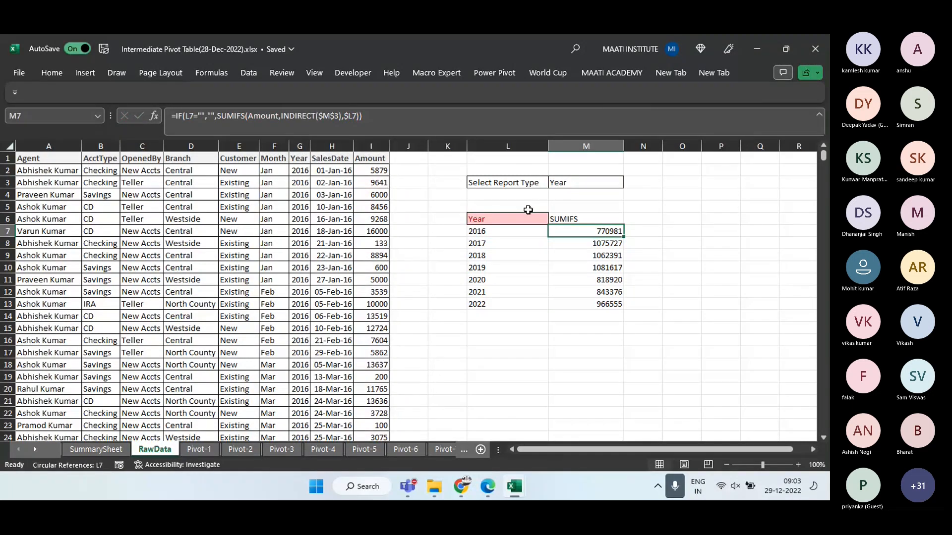
Add the headers COUNTIFS, AVGIFS, MAXIFS and MINIFS in N6 to Q6 and widen column N to fit its header
{"action": "key", "text": "Up"}
{"action": "key", "text": "Right"}
{"action": "type", "text": "COUNTIFS"}
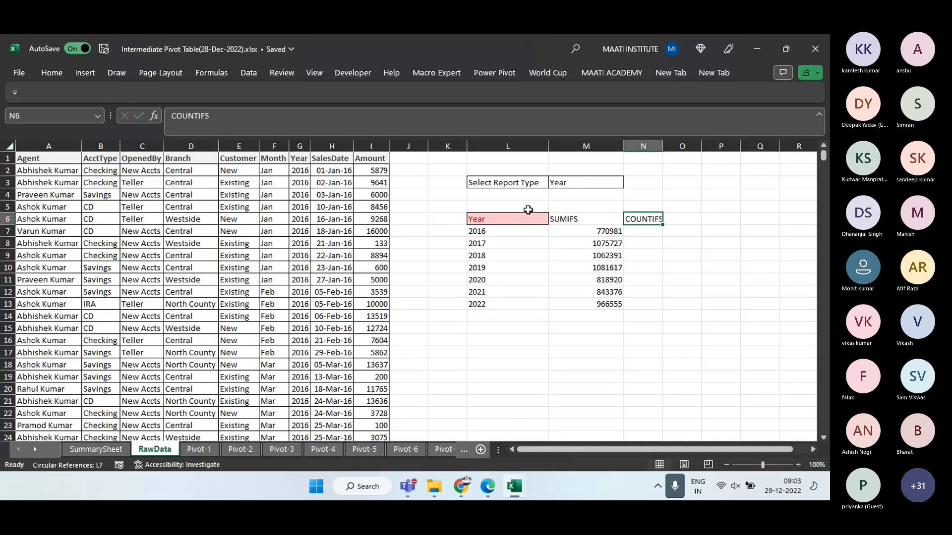
{"action": "key", "text": "Right"}
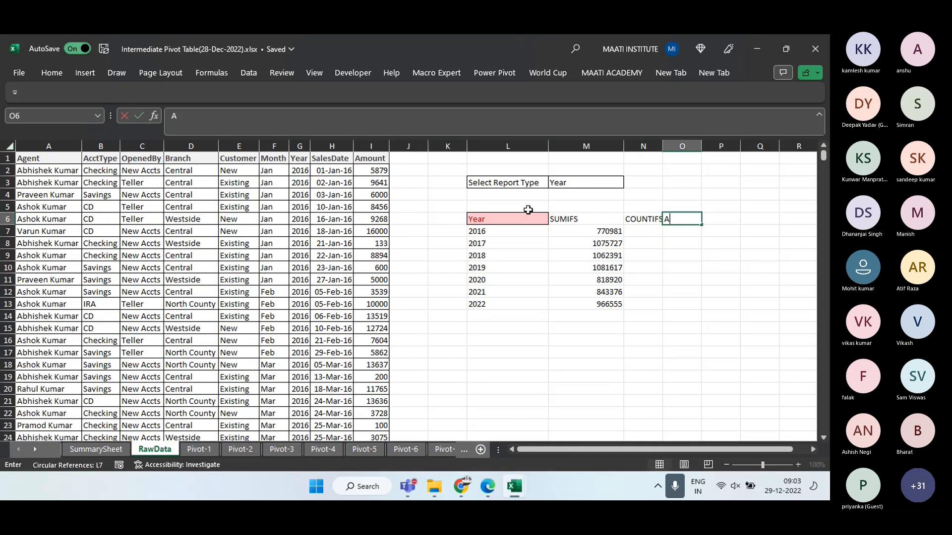
{"action": "type", "text": "AVGIFS"}
{"action": "key", "text": "Up"}
{"action": "key", "text": "Down"}
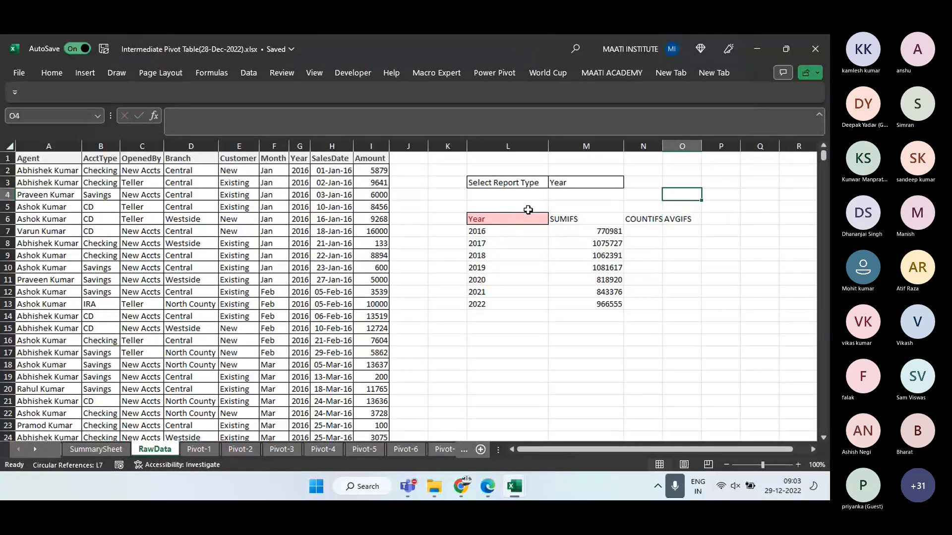
{"action": "key", "text": "Right"}
{"action": "type", "text": "MAXIFS"}
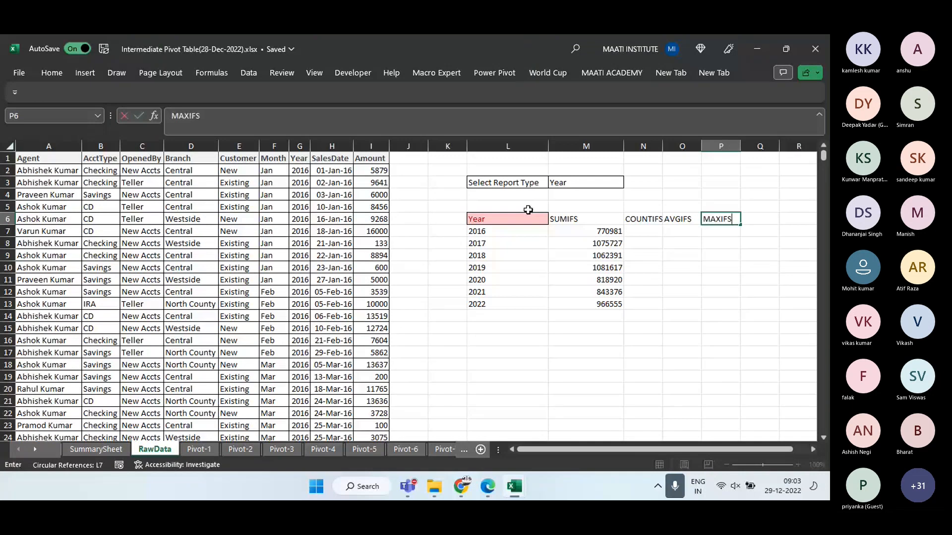
{"action": "key", "text": "Right"}
{"action": "type", "text": "MI"}
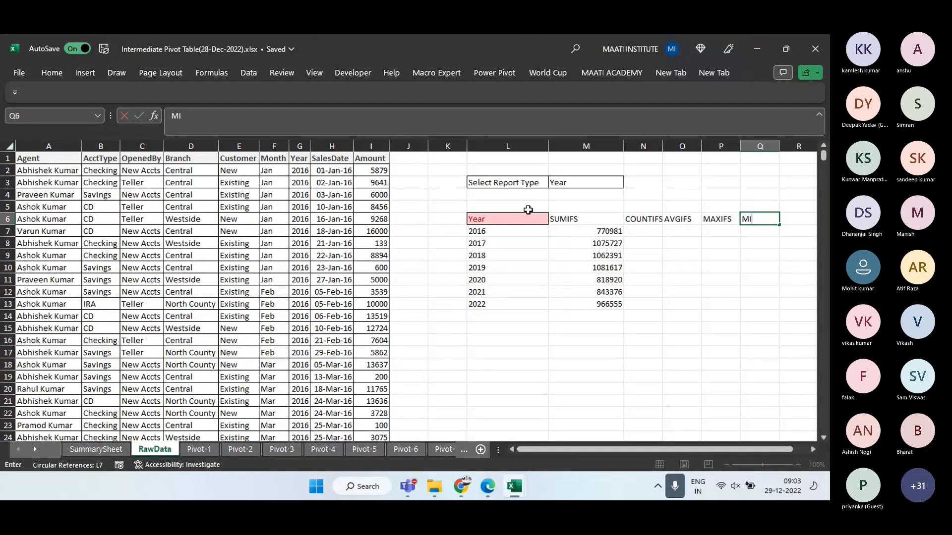
{"action": "type", "text": "NIFS"}
{"action": "key", "text": "Return"}
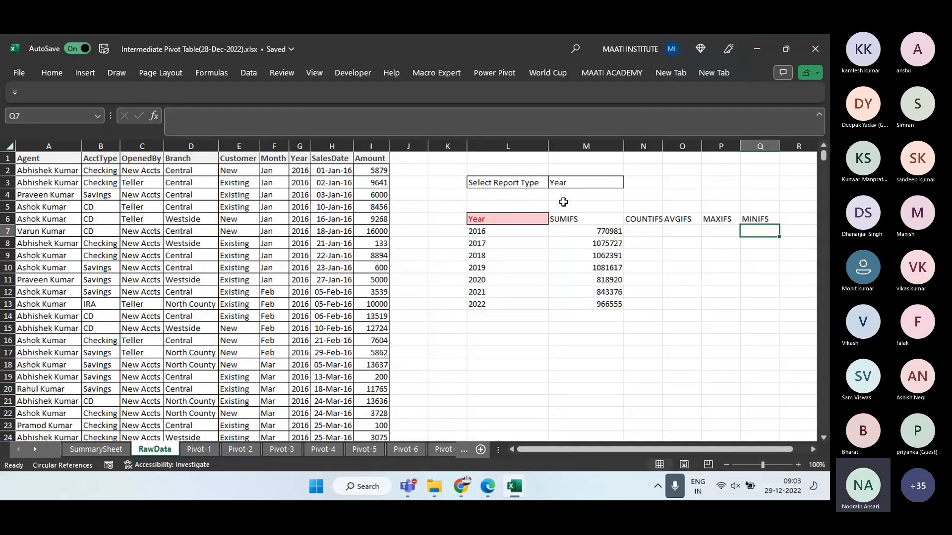
{"action": "left_click_drag", "start_coordinate": [665, 148], "coordinate": [680, 148]}
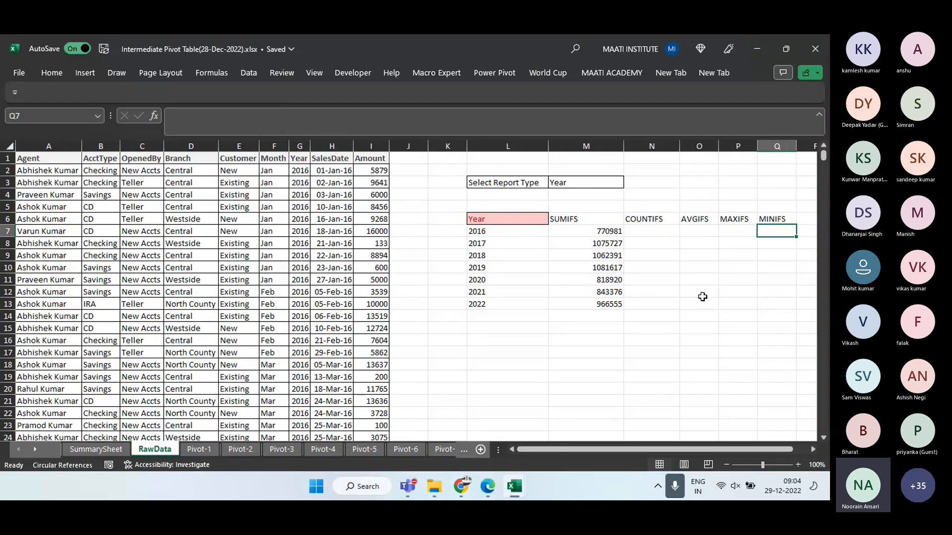
Select the whole report block from L6 to Q18
{"action": "key", "text": "ctrl+a"}
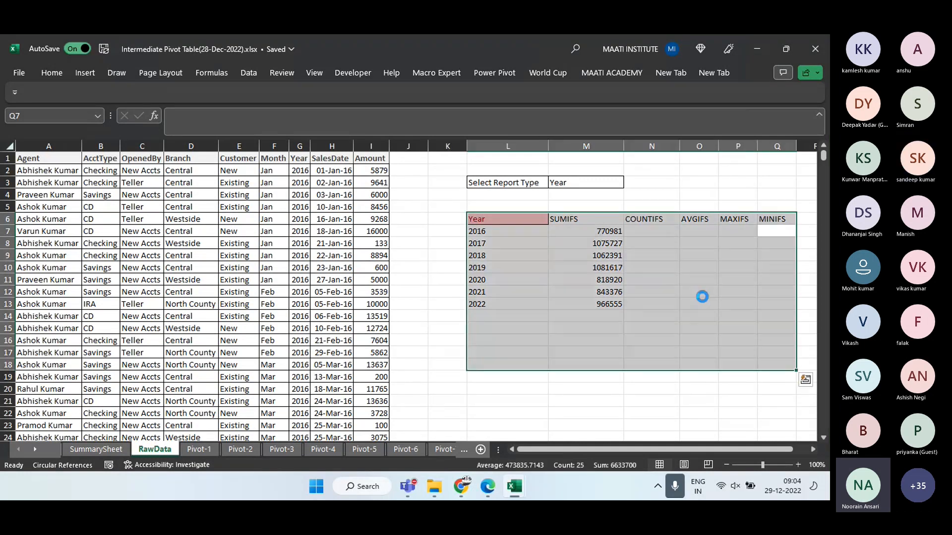
Copy the entire RawData sheet and paste it at A1 of Function-4 in Book1, keeping the existing versions of all conflicting names
{"action": "key", "text": "ctrl+a"}
{"action": "key", "text": "ctrl+c"}
{"action": "key", "text": "alt+Tab"}
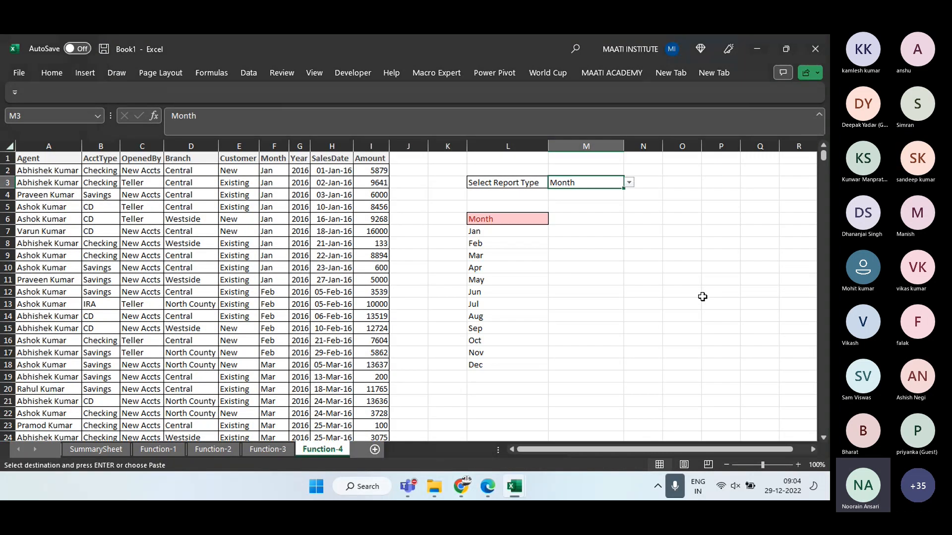
{"action": "key", "text": "Up"}
{"action": "key", "text": "Up"}
{"action": "key", "text": "Home"}
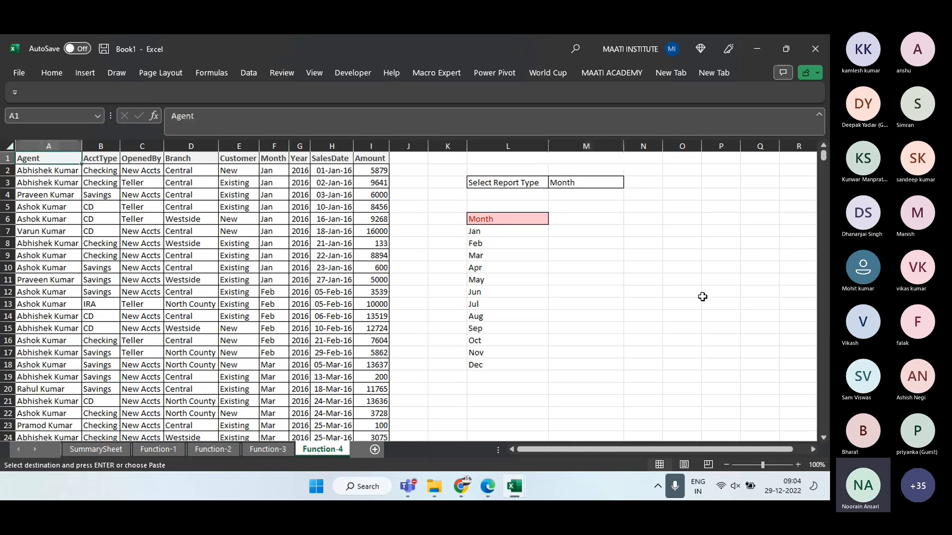
{"action": "key", "text": "ctrl+v"}
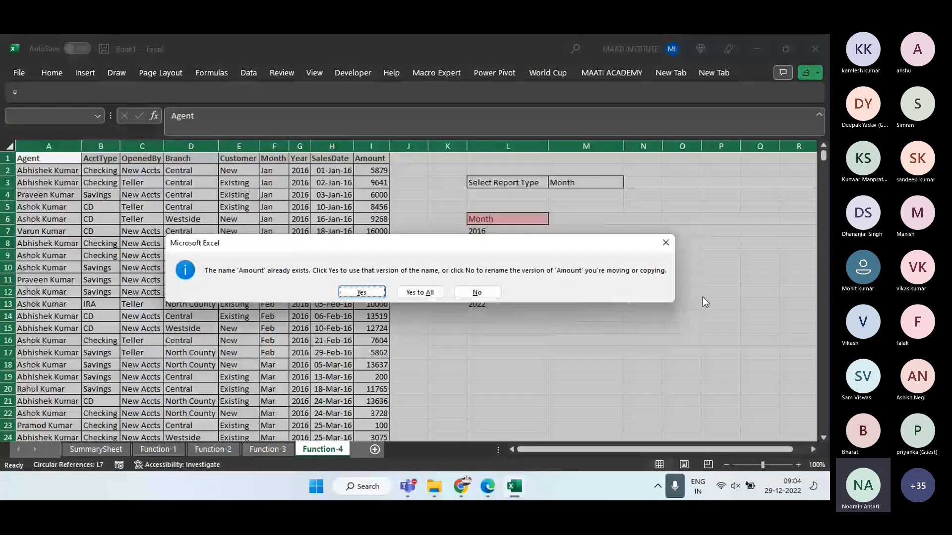
{"action": "left_click", "coordinate": [404, 291]}
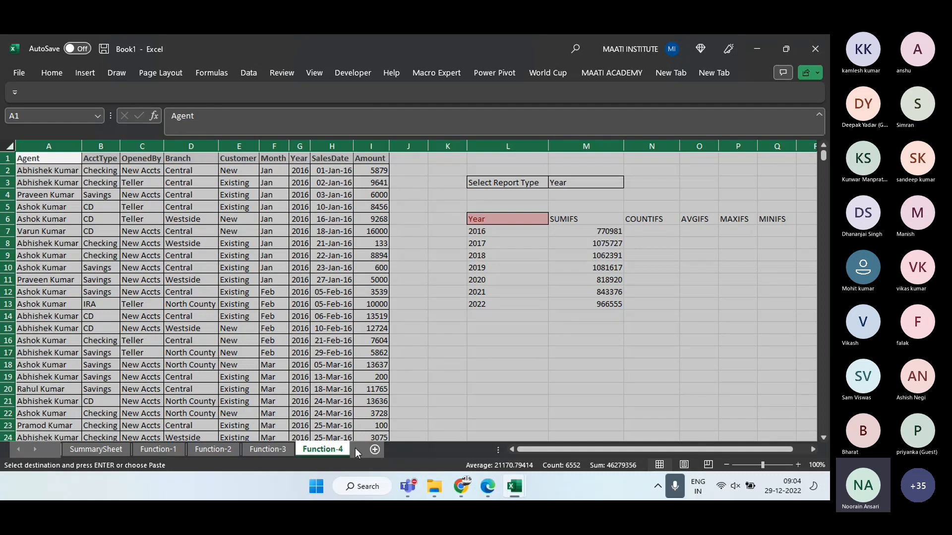
Switch to the MIS ^0 Analytics Class(27-Dec-2022) workbook, review the top of Function-7, and close the workbook without saving
{"action": "key", "text": "alt+Tab"}
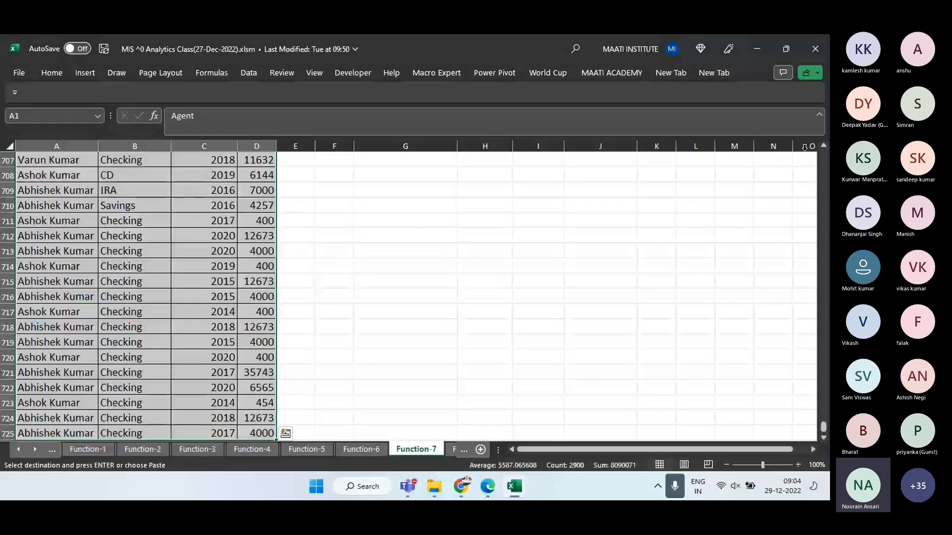
{"action": "left_click", "coordinate": [815, 49]}
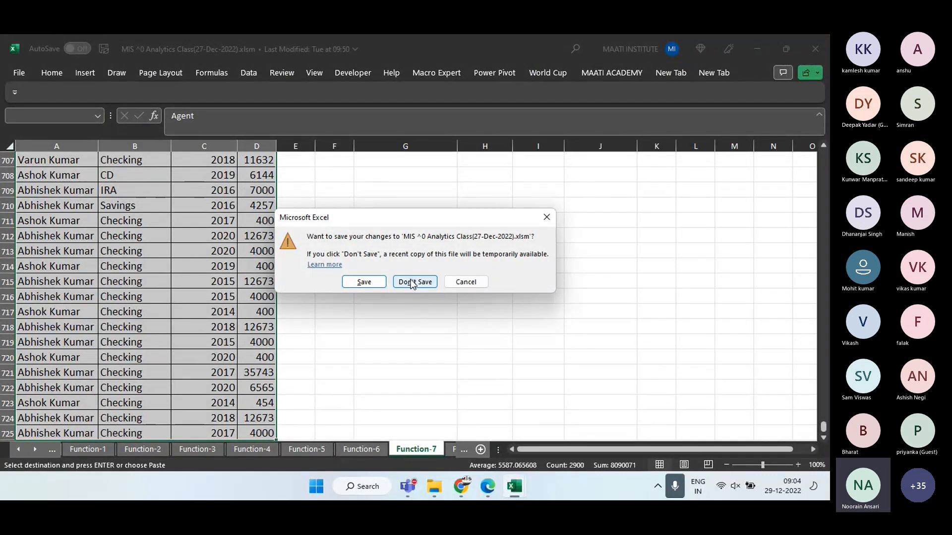
{"action": "left_click", "coordinate": [472, 283]}
{"action": "left_click", "coordinate": [434, 248]}
{"action": "key", "text": "ctrl+Up"}
{"action": "key", "text": "ctrl+Up"}
{"action": "key", "text": "ctrl+Up"}
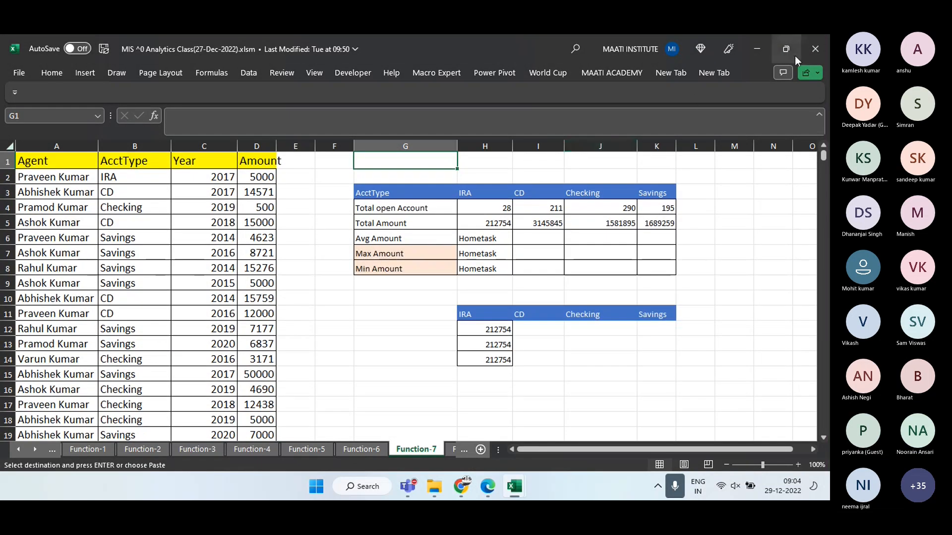
{"action": "left_click", "coordinate": [812, 46]}
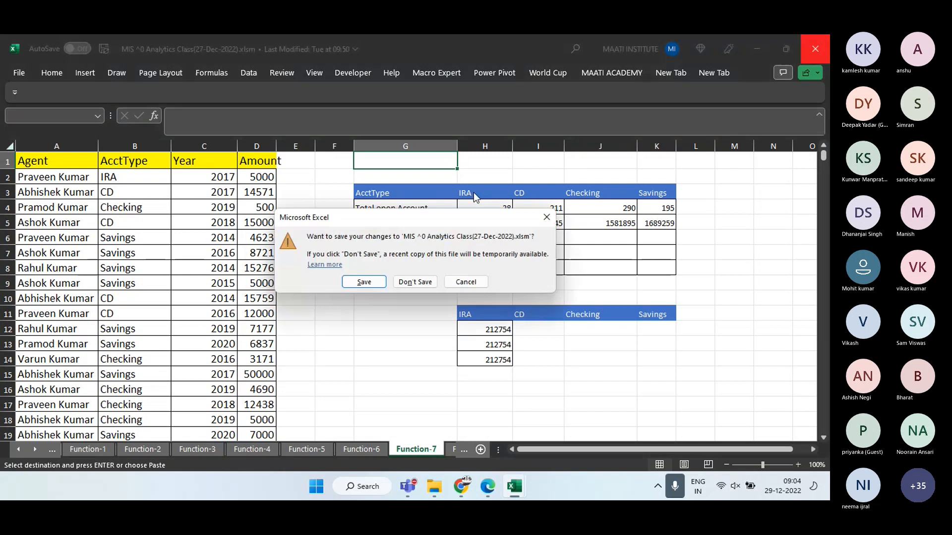
{"action": "left_click", "coordinate": [420, 281]}
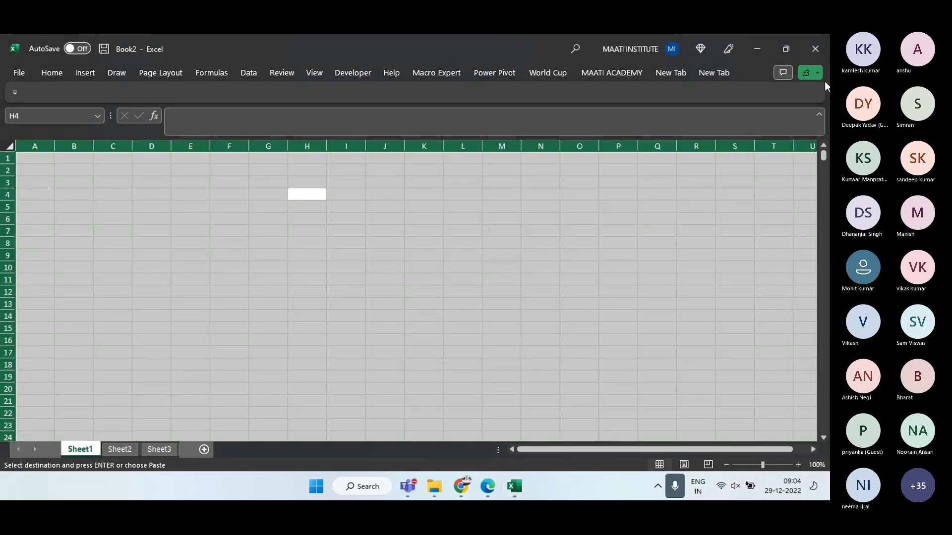
Close Book2 without saving, and close the Intermediate Pivot Table(28-Dec-2022) workbook
{"action": "left_click", "coordinate": [815, 50]}
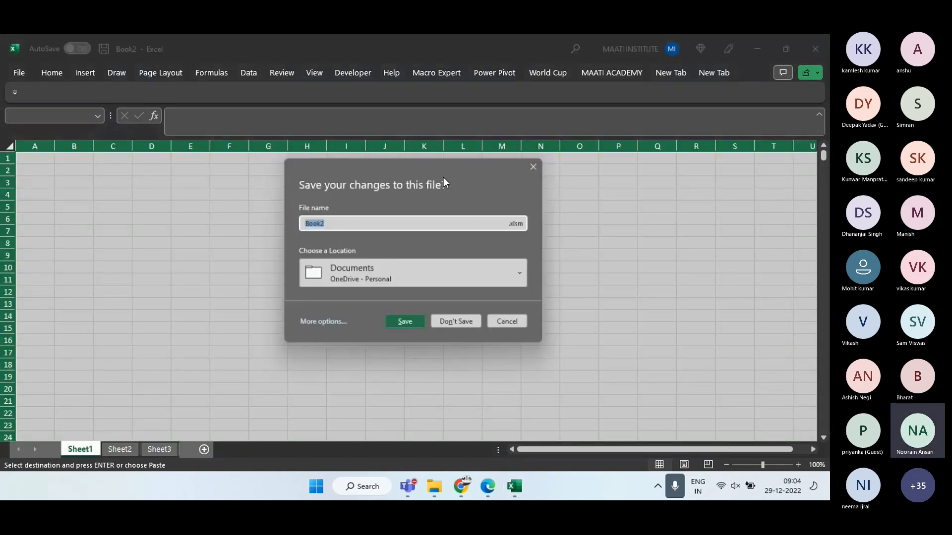
{"action": "left_click", "coordinate": [456, 324]}
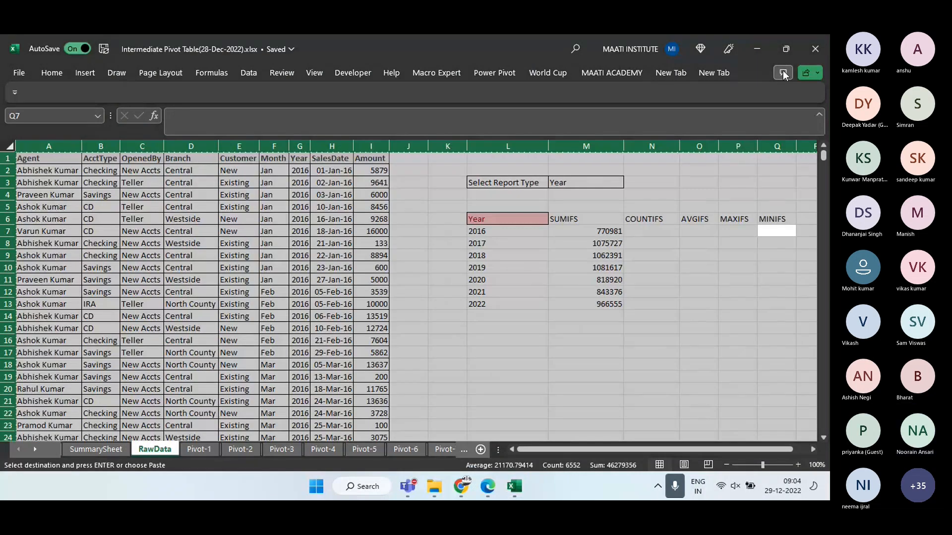
{"action": "left_click", "coordinate": [811, 48]}
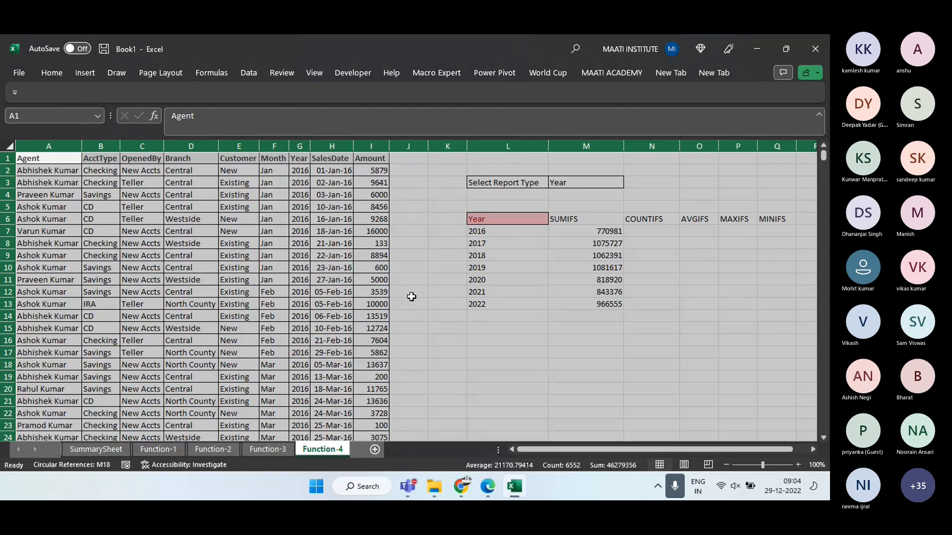
Add a new worksheet after Function-4 in Book1 and name it Function-5
{"action": "left_click", "coordinate": [468, 268]}
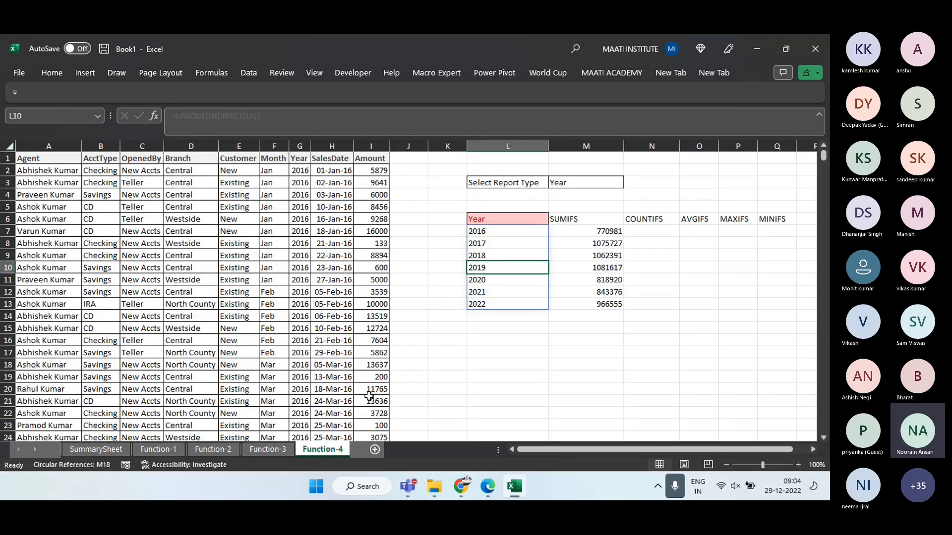
{"action": "left_click", "coordinate": [375, 449]}
{"action": "right_click", "coordinate": [375, 450]}
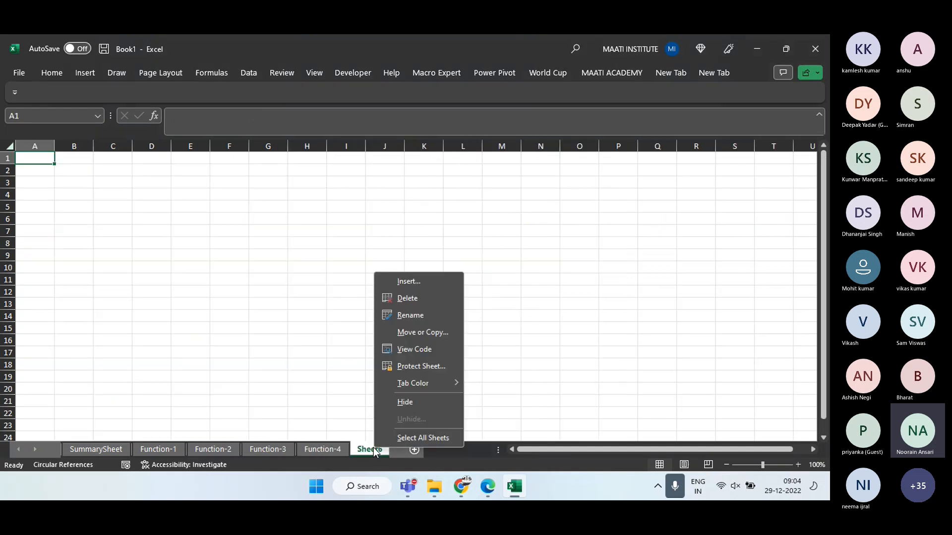
{"action": "left_click", "coordinate": [415, 313]}
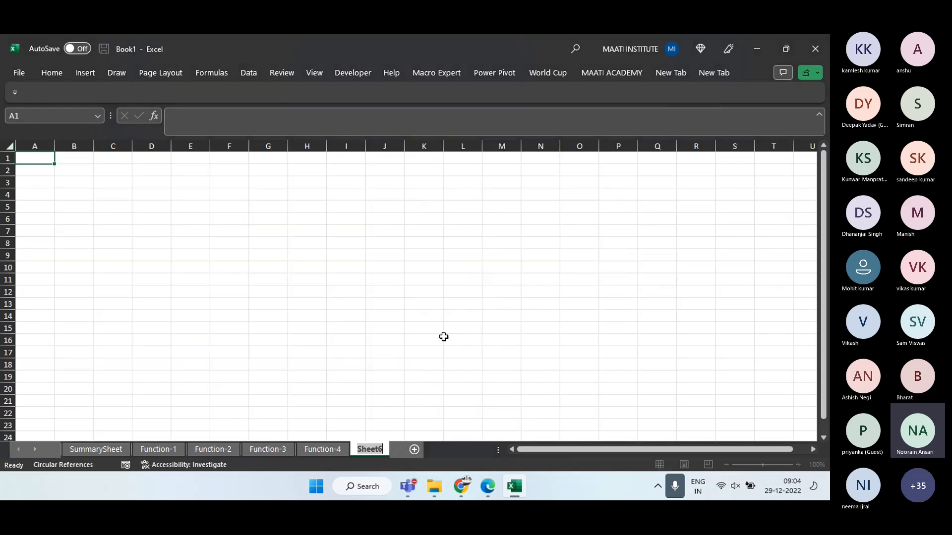
{"action": "type", "text": "Function"}
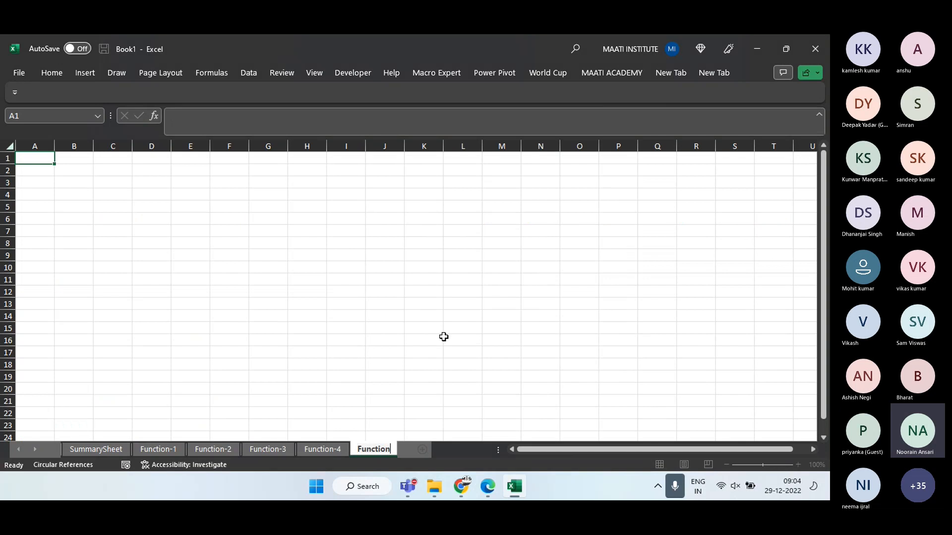
{"action": "type", "text": "-5"}
{"action": "key", "text": "Return"}
{"action": "left_click", "coordinate": [331, 290]}
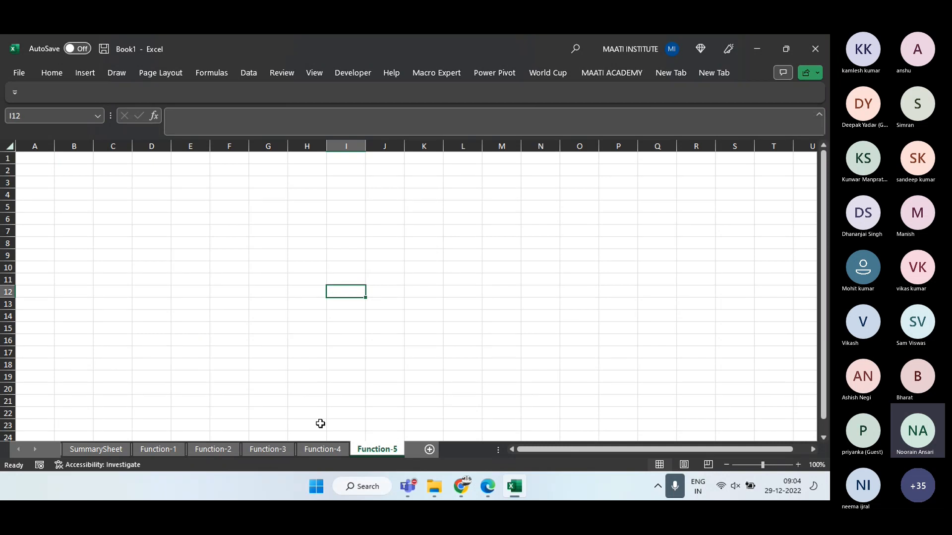
Copy the sales data table in columns A:I of Function-4 to A1 of Function-5 and fit the SalesDate column width
{"action": "left_click", "coordinate": [325, 449]}
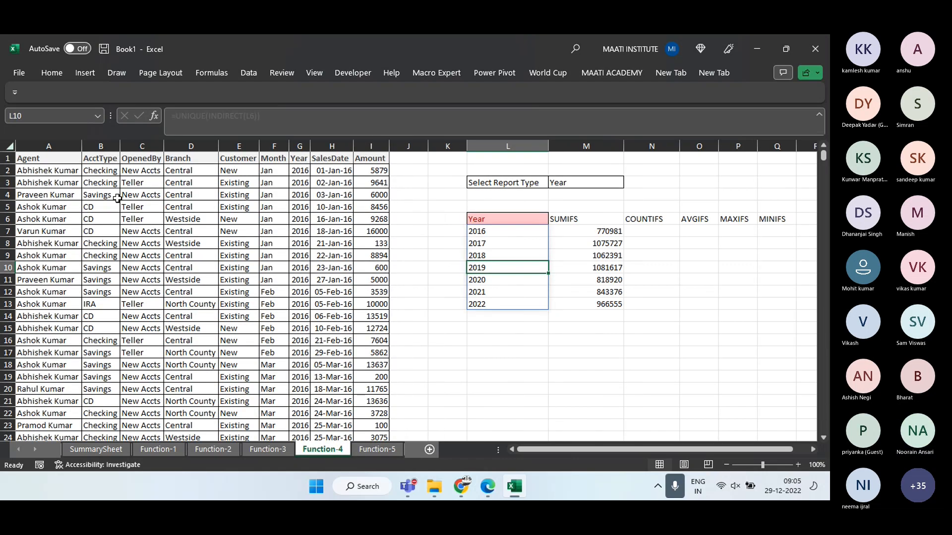
{"action": "left_click", "coordinate": [65, 158]}
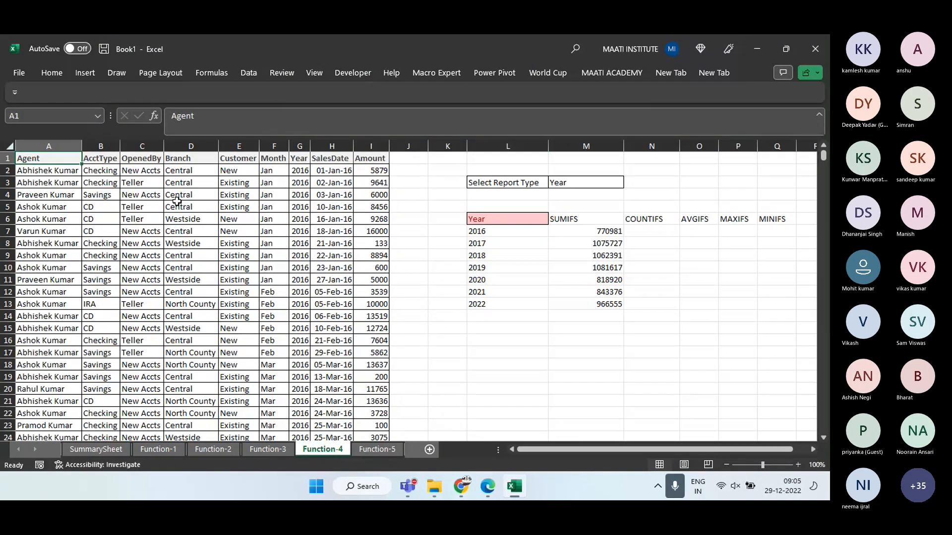
{"action": "key", "text": "ctrl+shift+Right"}
{"action": "key", "text": "ctrl+shift+Down"}
{"action": "key", "text": "ctrl+c"}
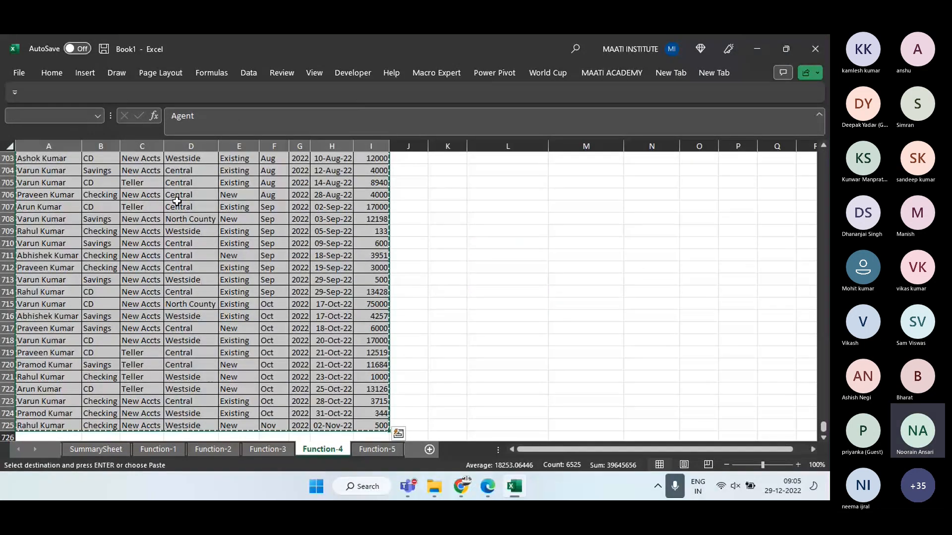
{"action": "left_click", "coordinate": [370, 448]}
{"action": "left_click", "coordinate": [48, 159]}
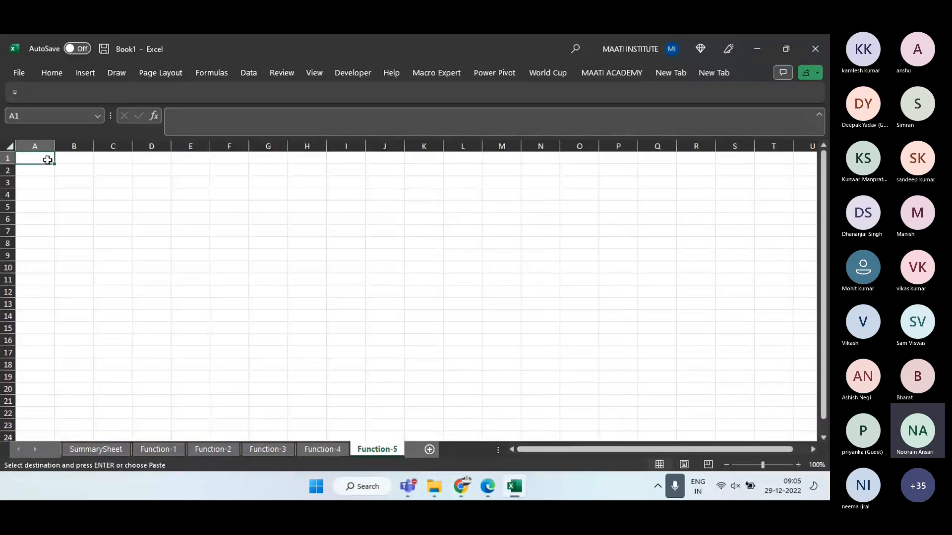
{"action": "key", "text": "ctrl+v"}
{"action": "left_click", "coordinate": [295, 203]}
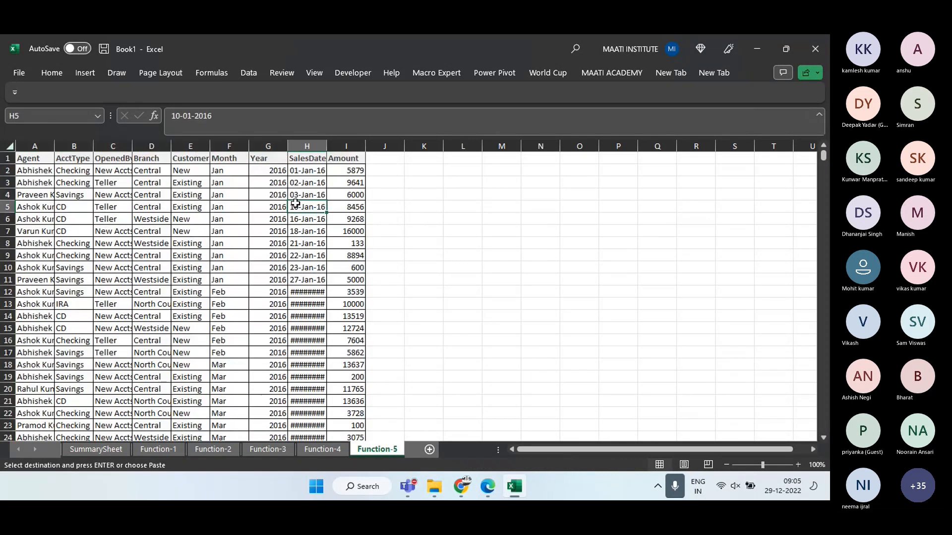
{"action": "double_click", "coordinate": [327, 146]}
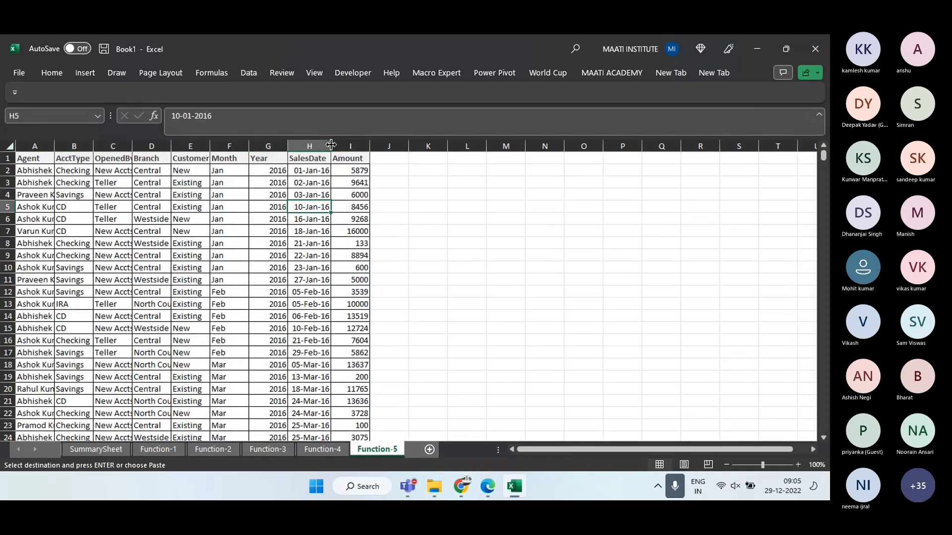
Copy the report block L1:S26 from Function-4 and paste it at L1 of Function-5
{"action": "left_click", "coordinate": [323, 449]}
{"action": "left_click", "coordinate": [487, 220]}
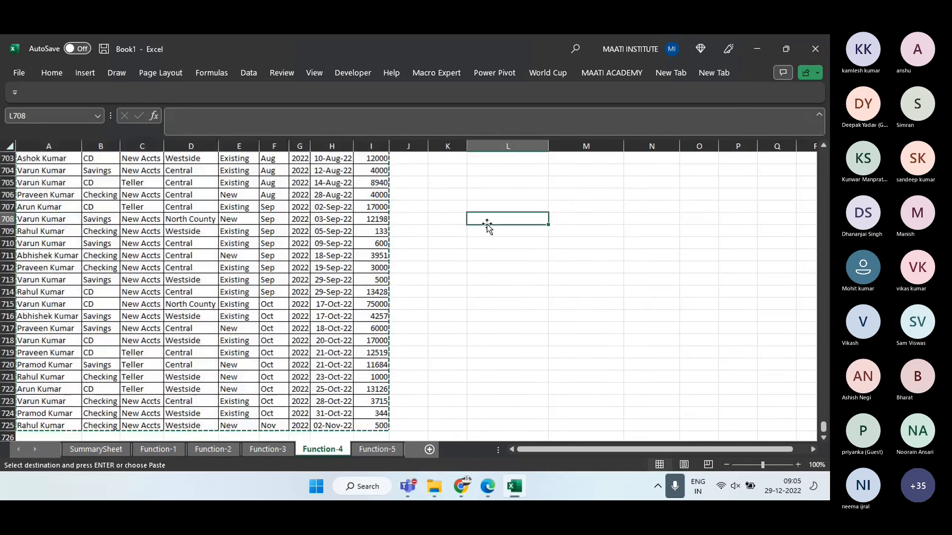
{"action": "key", "text": "ctrl+Up"}
{"action": "key", "text": "ctrl+Up"}
{"action": "key", "text": "ctrl+Up"}
{"action": "key", "text": "ctrl+Up"}
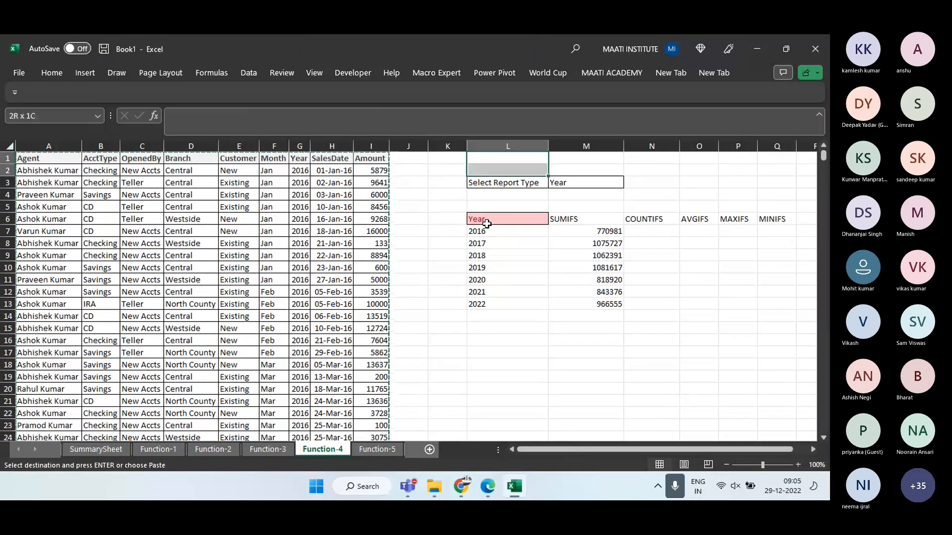
{"action": "key", "text": "shift+Down"}
{"action": "key", "text": "shift+Down"}
{"action": "key", "text": "shift+Down"}
{"action": "key", "text": "shift+Down"}
{"action": "key", "text": "shift+Down"}
{"action": "key", "text": "shift+Down"}
{"action": "key", "text": "shift+Down"}
{"action": "key", "text": "shift+Down"}
{"action": "key", "text": "shift+Down"}
{"action": "key", "text": "shift+Down"}
{"action": "key", "text": "shift+Down"}
{"action": "key", "text": "shift+Down"}
{"action": "key", "text": "shift+Right"}
{"action": "key", "text": "shift+Right"}
{"action": "key", "text": "shift+Right"}
{"action": "key", "text": "shift+Right"}
{"action": "key", "text": "shift+Right"}
{"action": "key", "text": "shift+Right"}
{"action": "key", "text": "shift+Right"}
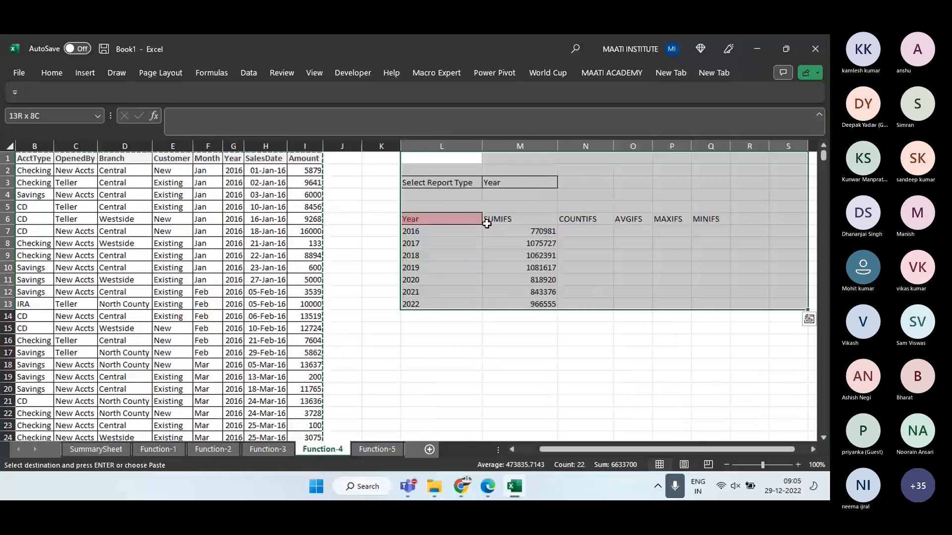
{"action": "key", "text": "ctrl+q"}
{"action": "key", "text": "Escape"}
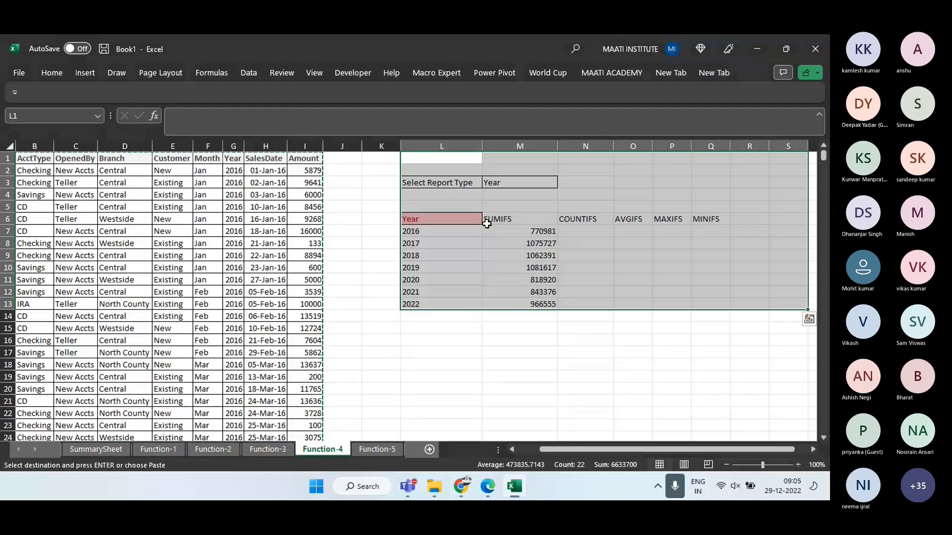
{"action": "key", "text": "shift+Down"}
{"action": "key", "text": "shift+Down"}
{"action": "key", "text": "shift+Down"}
{"action": "key", "text": "shift+Down"}
{"action": "key", "text": "shift+Down"}
{"action": "key", "text": "shift+Down"}
{"action": "key", "text": "shift+Down"}
{"action": "key", "text": "shift+Down"}
{"action": "key", "text": "shift+Down"}
{"action": "key", "text": "shift+Down"}
{"action": "key", "text": "shift+Down"}
{"action": "key", "text": "shift+Down"}
{"action": "key", "text": "shift+Down"}
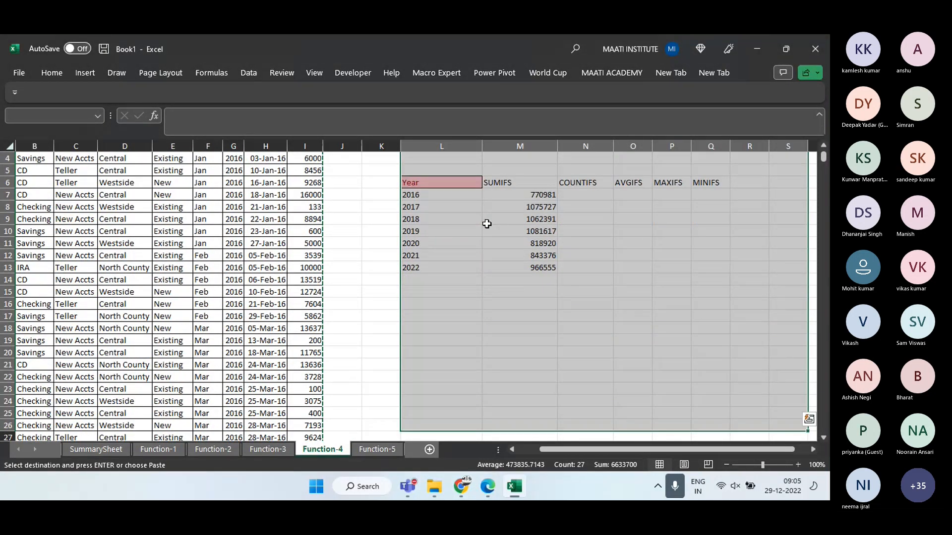
{"action": "key", "text": "ctrl+c"}
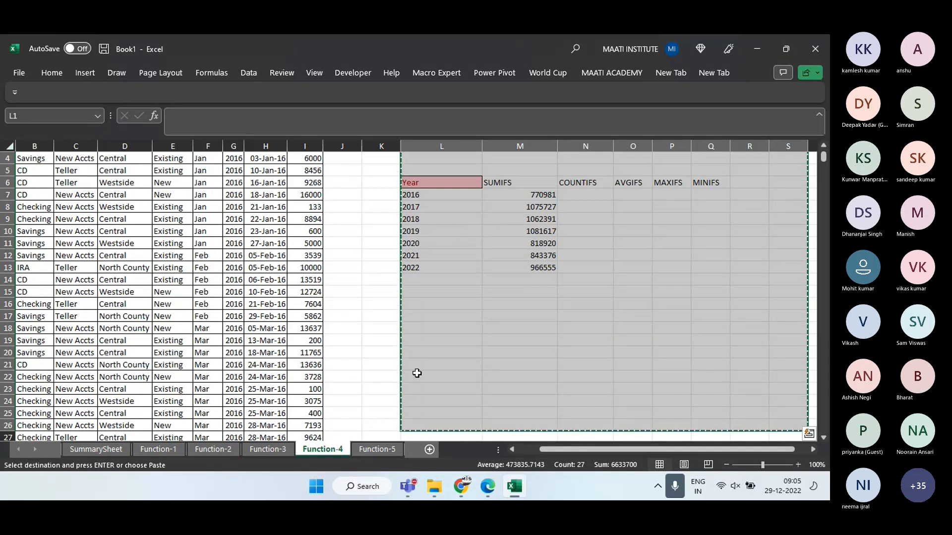
{"action": "left_click", "coordinate": [377, 449]}
{"action": "left_click", "coordinate": [467, 158]}
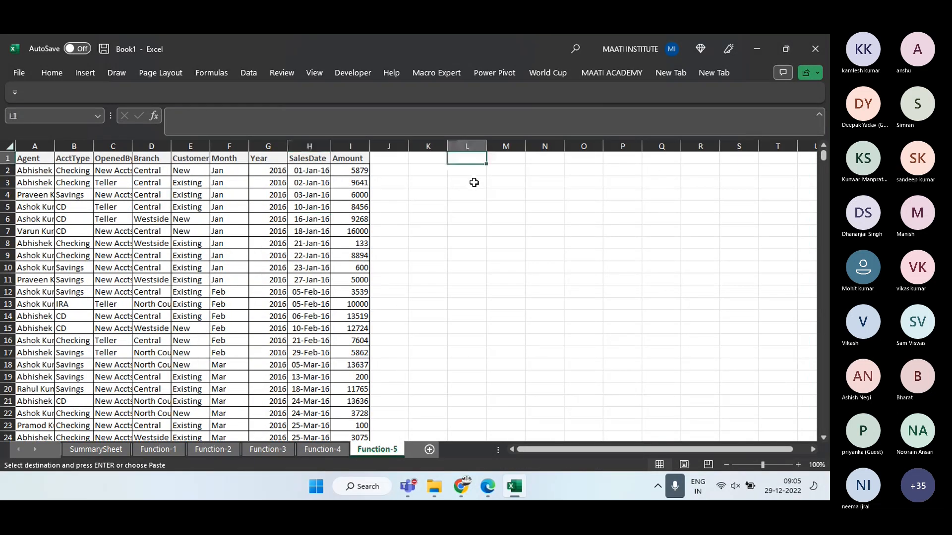
{"action": "key", "text": "ctrl+v"}
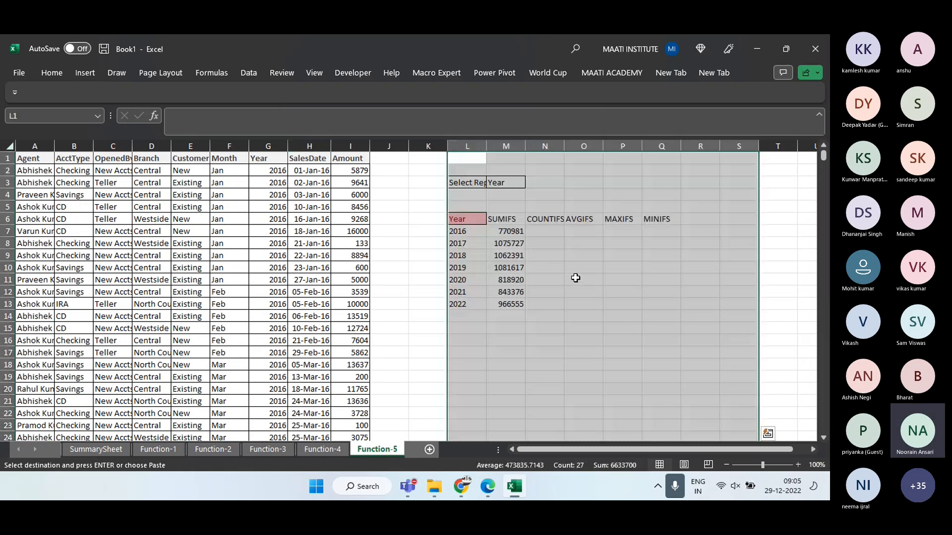
{"action": "left_click", "coordinate": [575, 278]}
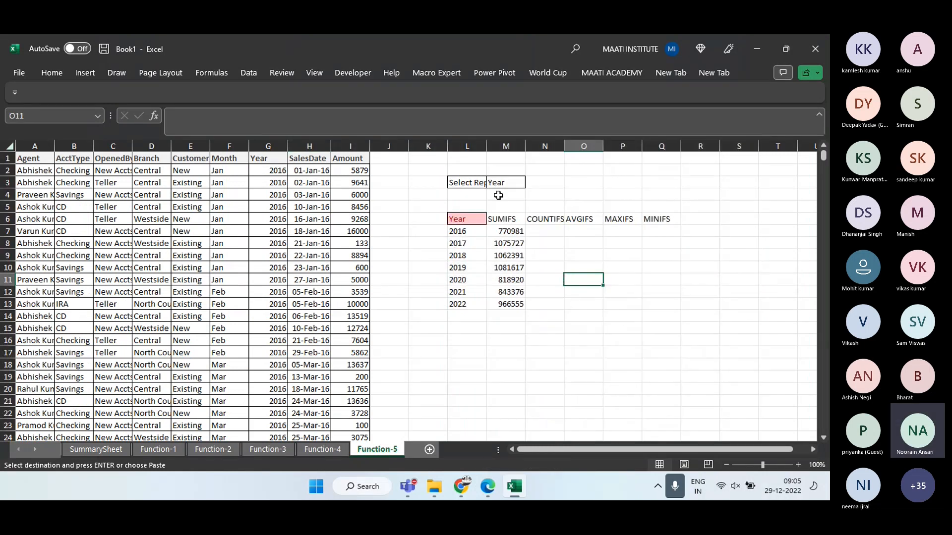
Widen column L on Function-5 until the Select Report Type label fits with room to spare
{"action": "left_click_drag", "start_coordinate": [486, 147], "coordinate": [521, 147]}
{"action": "left_click", "coordinate": [540, 183]}
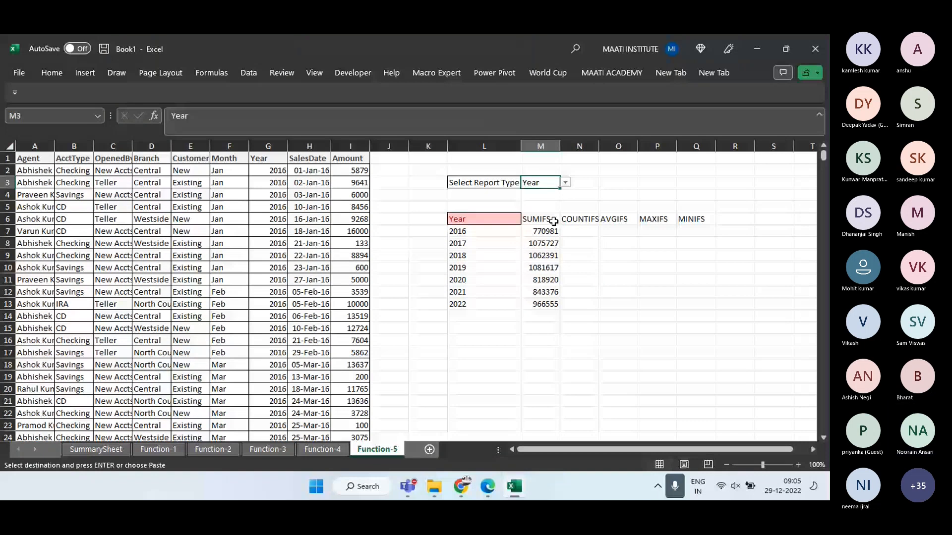
{"action": "left_click", "coordinate": [553, 221]}
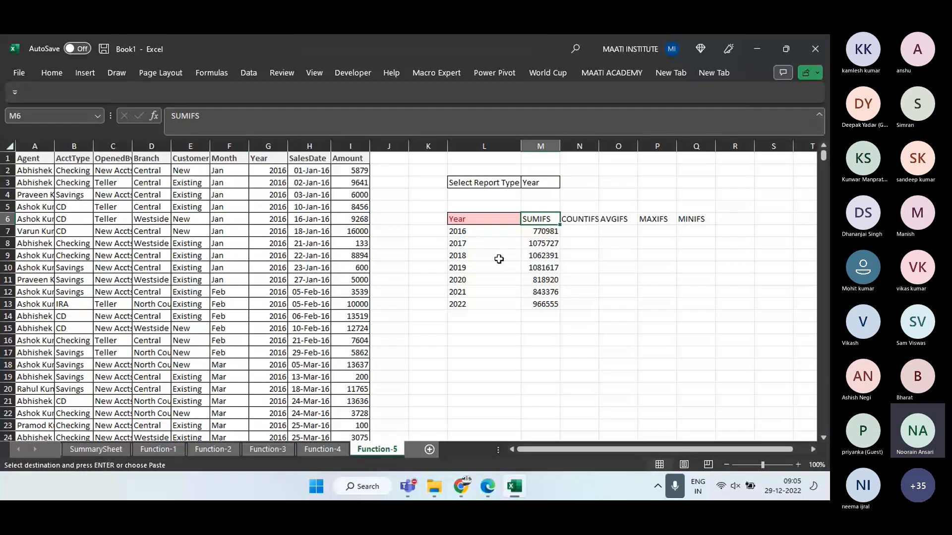
{"action": "left_click_drag", "start_coordinate": [522, 146], "coordinate": [544, 147]}
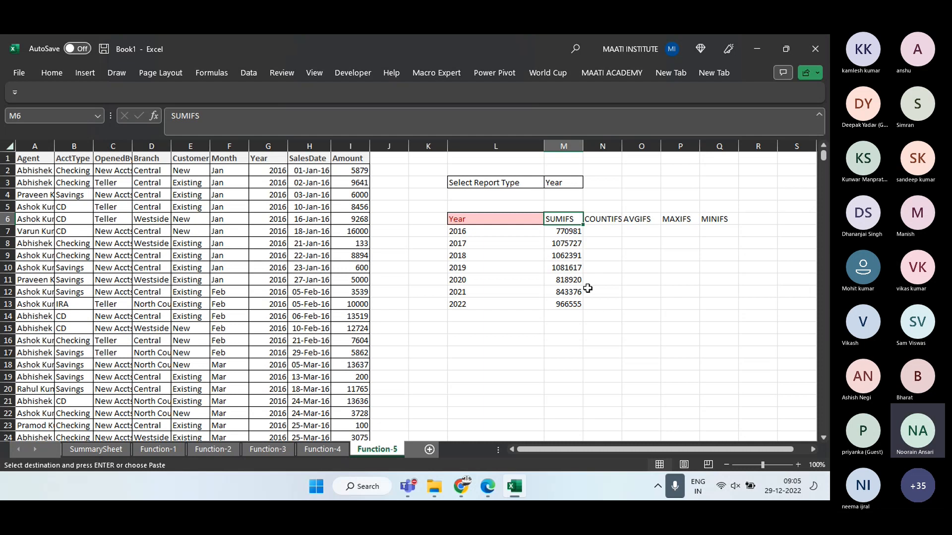
Enter the label Select Function Type in L1 of Function-5, above the Select Report Type row
{"action": "left_click_drag", "start_coordinate": [561, 231], "coordinate": [562, 266]}
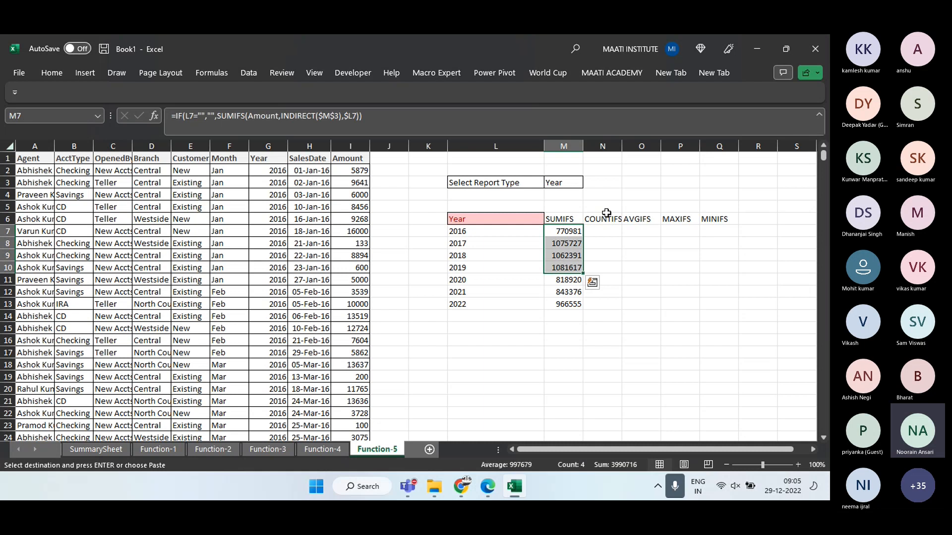
{"action": "left_click_drag", "start_coordinate": [481, 183], "coordinate": [557, 185]}
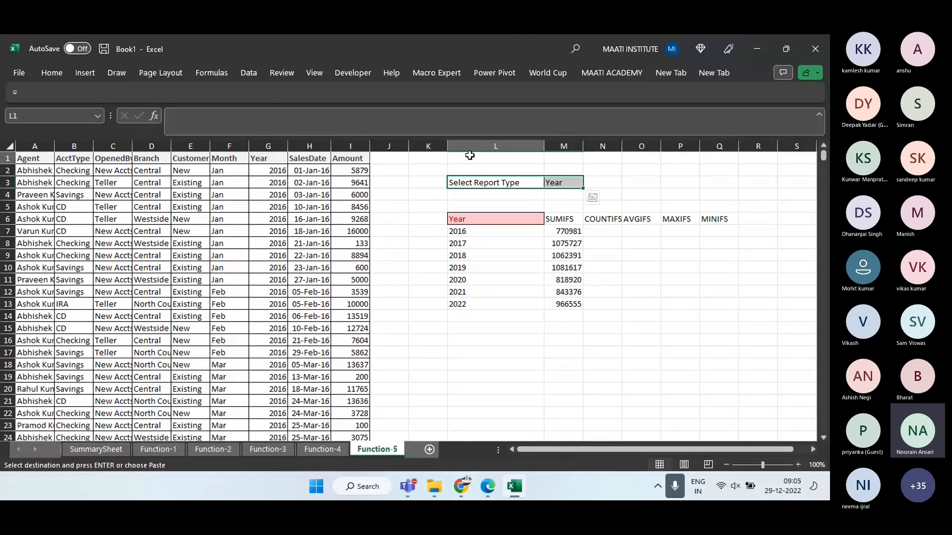
{"action": "key", "text": "Up"}
{"action": "key", "text": "Up"}
{"action": "type", "text": "Sele"}
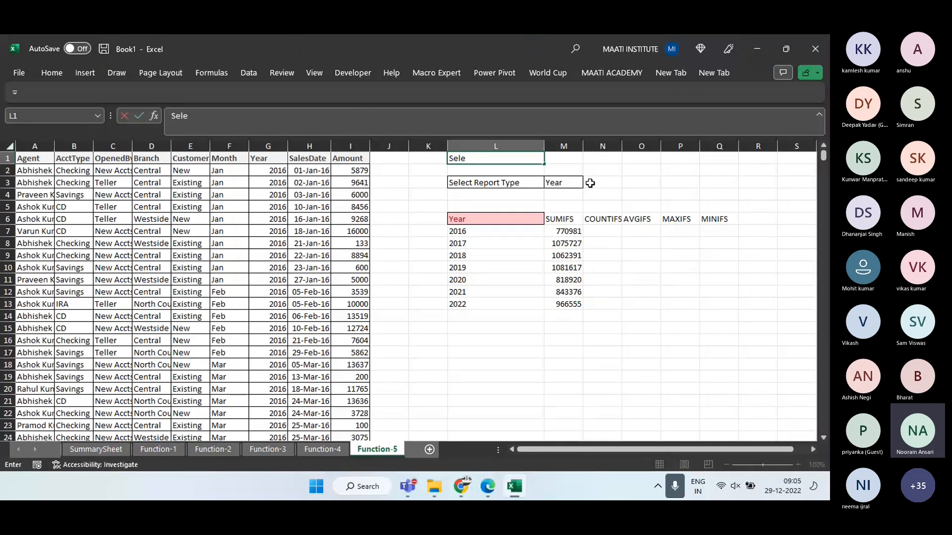
{"action": "type", "text": "ct Function Type"}
{"action": "key", "text": "Return"}
{"action": "key", "text": "Up"}
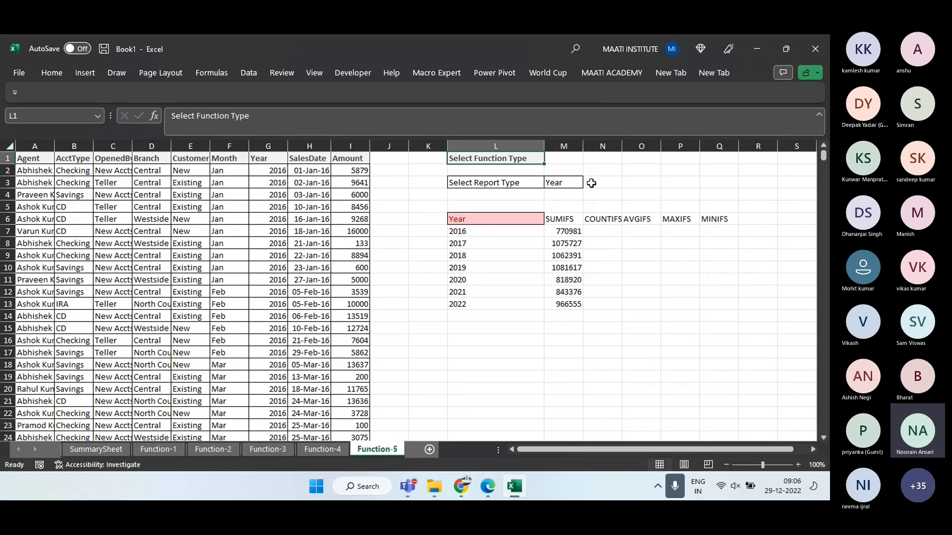
Add a list data validation to M1 that takes its options from the function headings in M6:Q6
{"action": "left_click", "coordinate": [563, 158]}
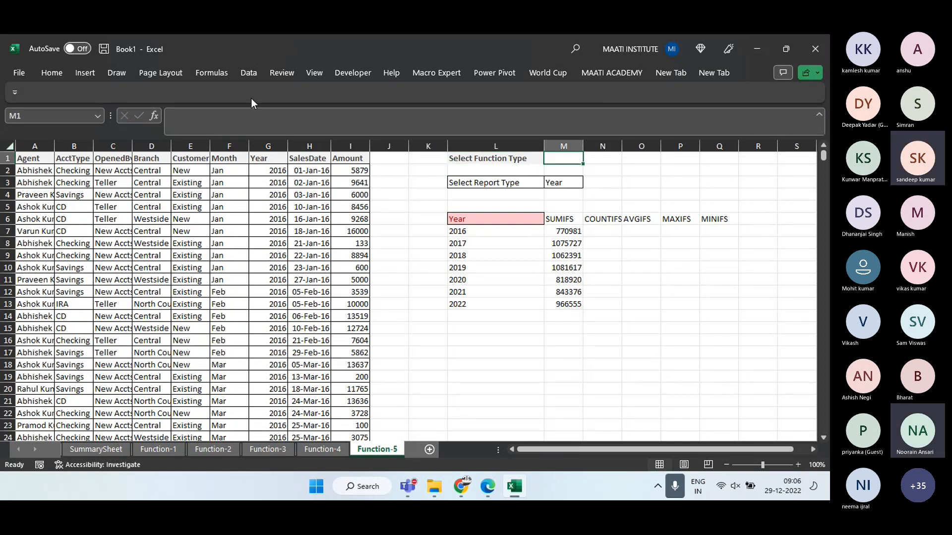
{"action": "left_click", "coordinate": [248, 72]}
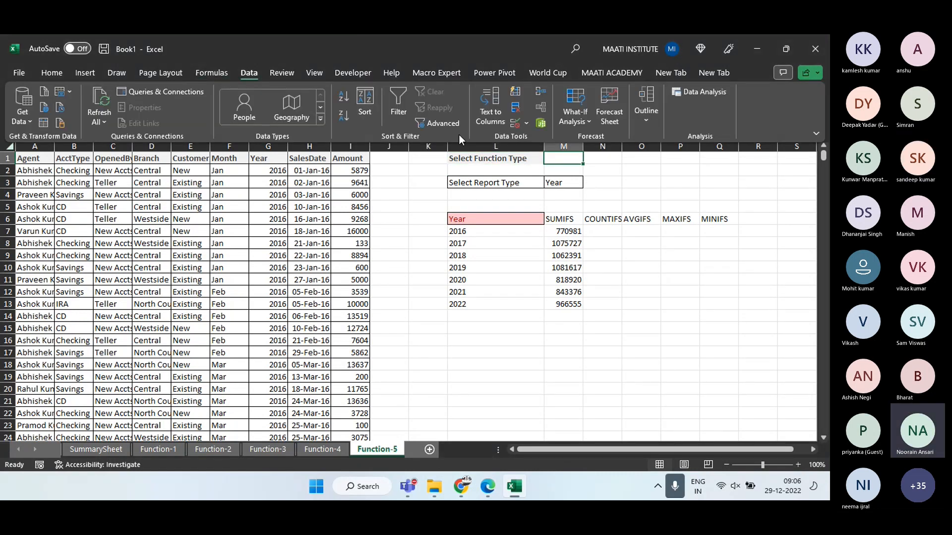
{"action": "left_click", "coordinate": [526, 122]}
{"action": "left_click", "coordinate": [529, 136]}
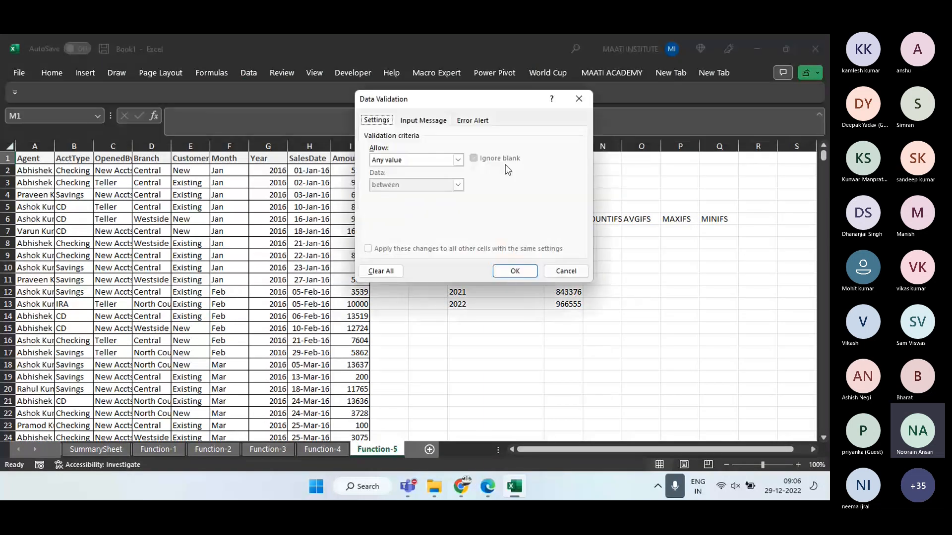
{"action": "left_click", "coordinate": [417, 159]}
{"action": "left_click", "coordinate": [401, 196]}
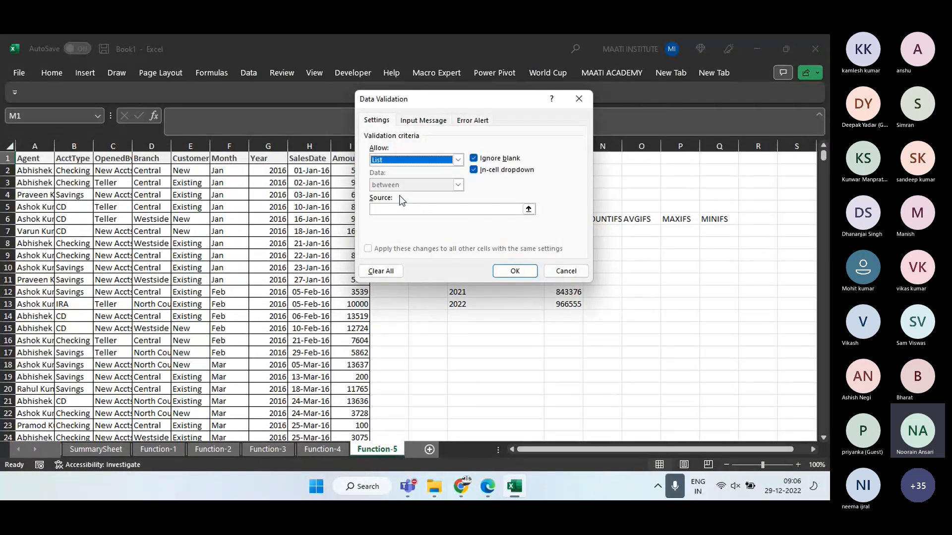
{"action": "left_click", "coordinate": [529, 209]}
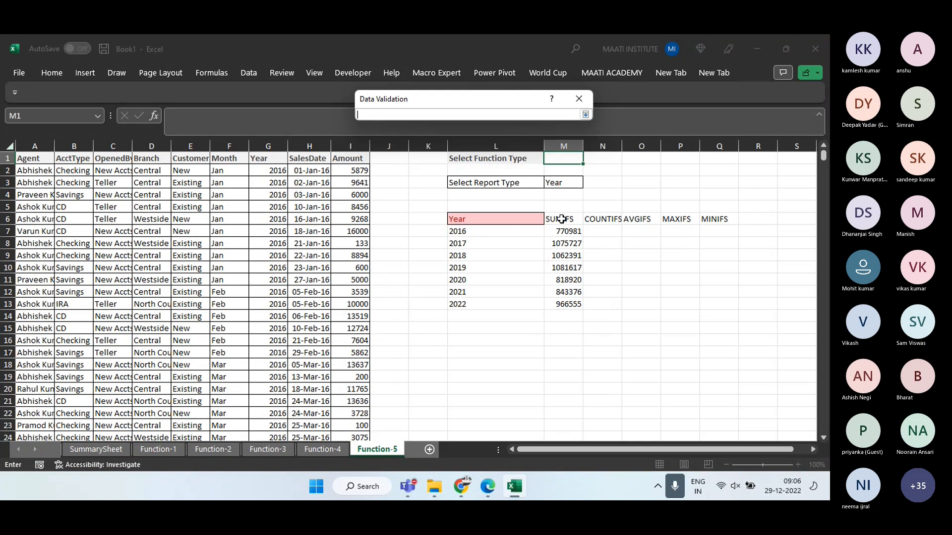
{"action": "left_click_drag", "start_coordinate": [562, 218], "coordinate": [704, 217]}
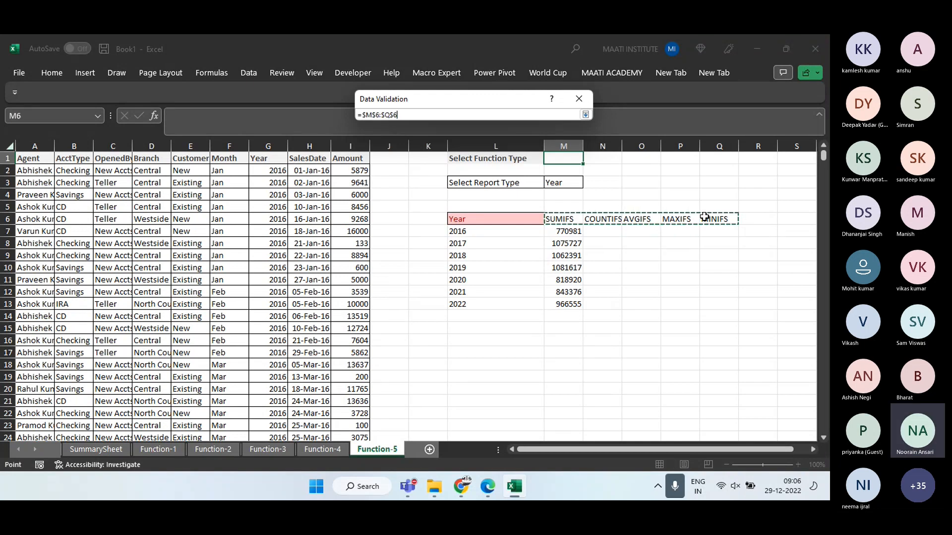
{"action": "key", "text": "Return"}
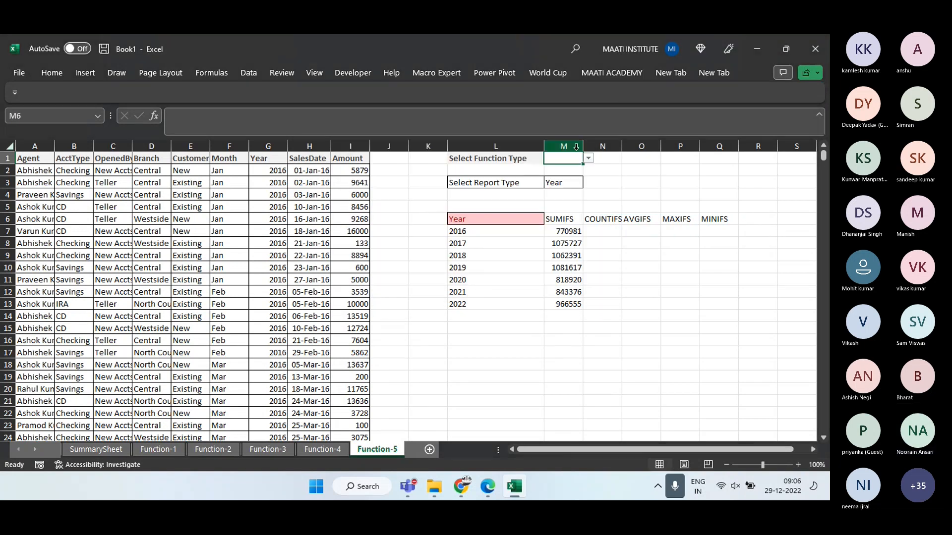
Choose SUMIFS as the function type in the M1 dropdown
{"action": "left_click", "coordinate": [588, 158]}
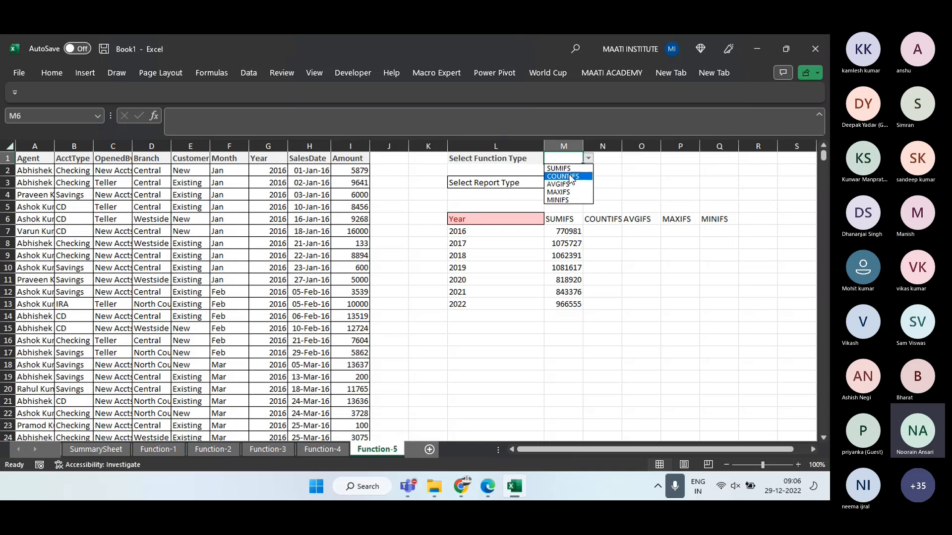
{"action": "left_click", "coordinate": [559, 168]}
{"action": "key", "text": "Down"}
{"action": "key", "text": "Down"}
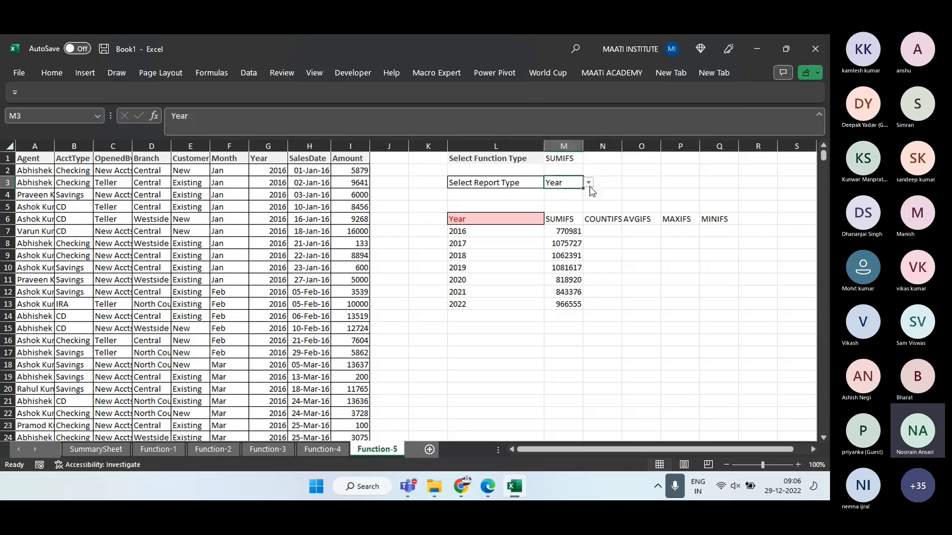
Move the function headings from M6:Q6 to a spare area of the sheet starting at U1
{"action": "left_click_drag", "start_coordinate": [564, 231], "coordinate": [566, 303]}
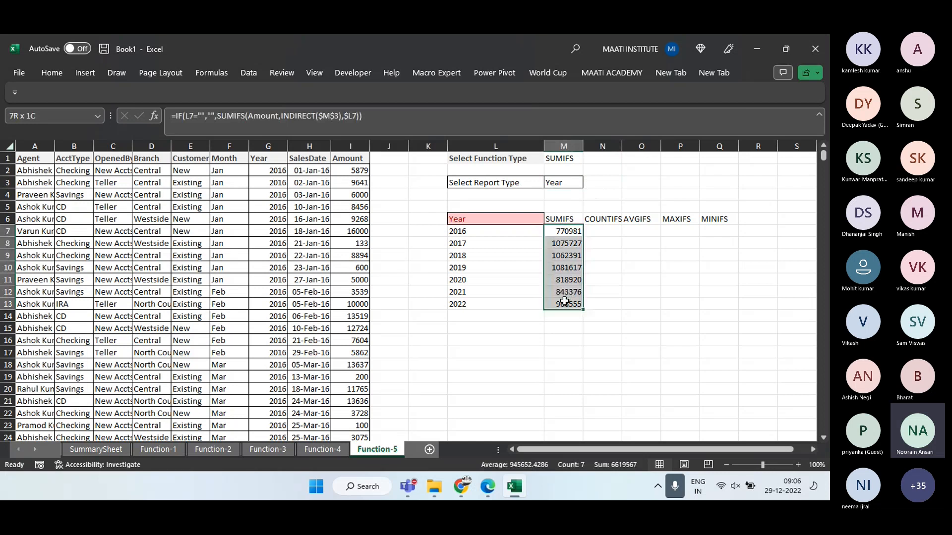
{"action": "left_click", "coordinate": [609, 218]}
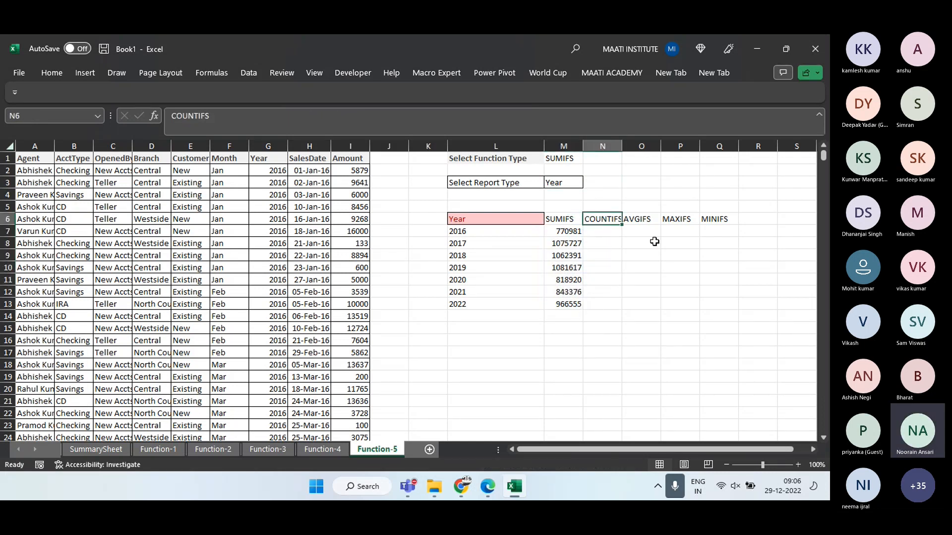
{"action": "left_click_drag", "start_coordinate": [568, 219], "coordinate": [717, 216]}
{"action": "key", "text": "ctrl+c"}
{"action": "left_click", "coordinate": [803, 161]}
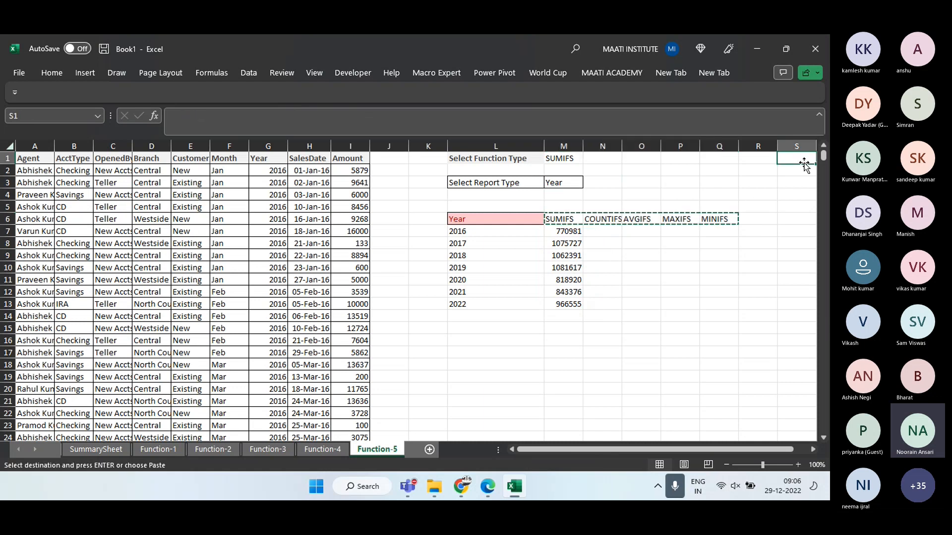
{"action": "key", "text": "Right"}
{"action": "key", "text": "Right"}
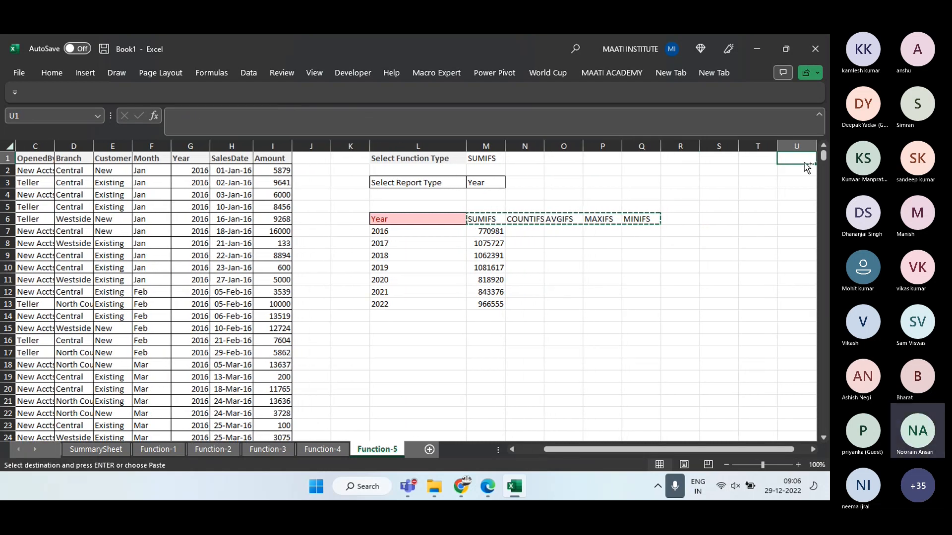
{"action": "key", "text": "Return"}
Apply all borders to the Select Function Type label and its dropdown cell, L1:M1
{"action": "key", "text": "Left"}
{"action": "key", "text": "Left"}
{"action": "key", "text": "Left"}
{"action": "key", "text": "Left"}
{"action": "key", "text": "Left"}
{"action": "key", "text": "Left"}
{"action": "key", "text": "Left"}
{"action": "key", "text": "Left"}
{"action": "key", "text": "Left"}
{"action": "key", "text": "Left"}
{"action": "key", "text": "Left"}
{"action": "key", "text": "Left"}
{"action": "key", "text": "Left"}
{"action": "key", "text": "Left"}
{"action": "key", "text": "Left"}
{"action": "key", "text": "Left"}
{"action": "key", "text": "Left"}
{"action": "key", "text": "Left"}
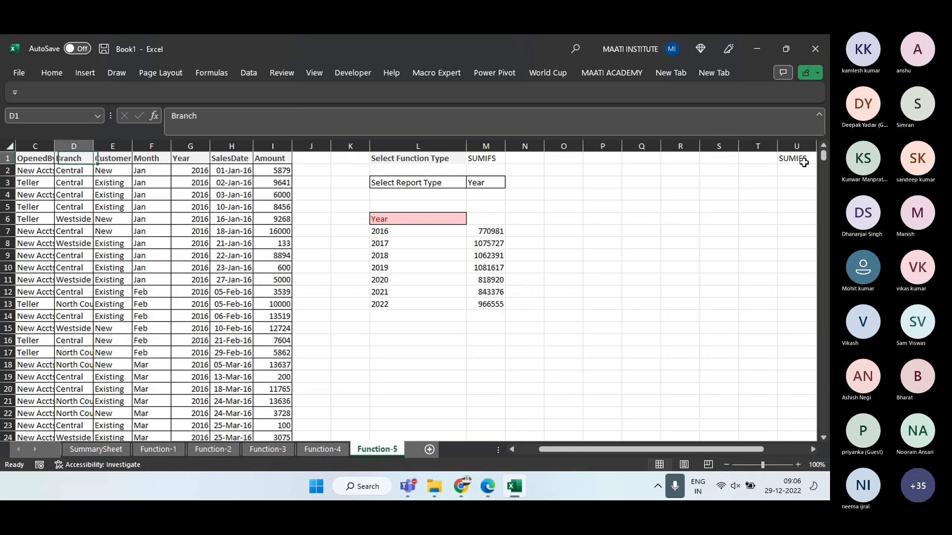
{"action": "key", "text": "Left"}
{"action": "key", "text": "Right"}
{"action": "key", "text": "Right"}
{"action": "key", "text": "Right"}
{"action": "key", "text": "Right"}
{"action": "key", "text": "Right"}
{"action": "key", "text": "Right"}
{"action": "key", "text": "Right"}
{"action": "key", "text": "Right"}
{"action": "key", "text": "Right"}
{"action": "key", "text": "Right"}
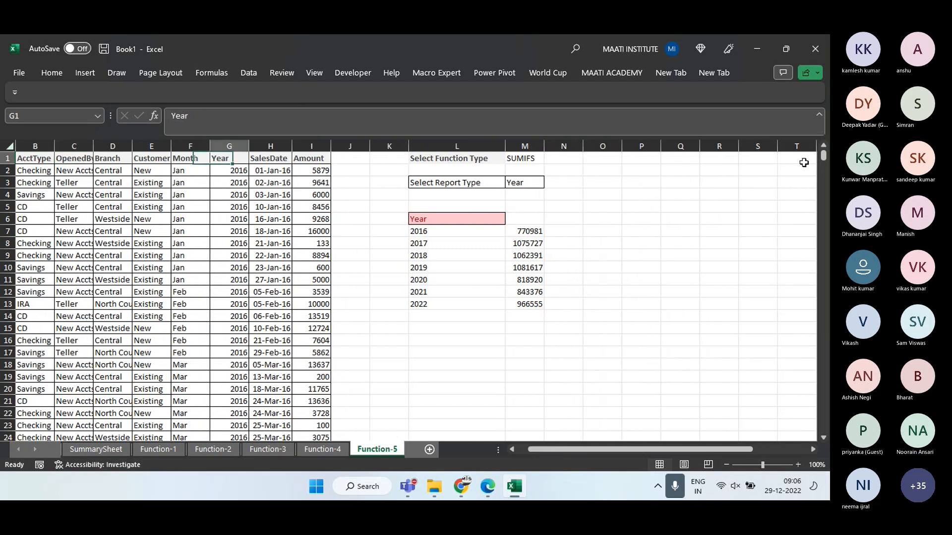
{"action": "key", "text": "shift+Right"}
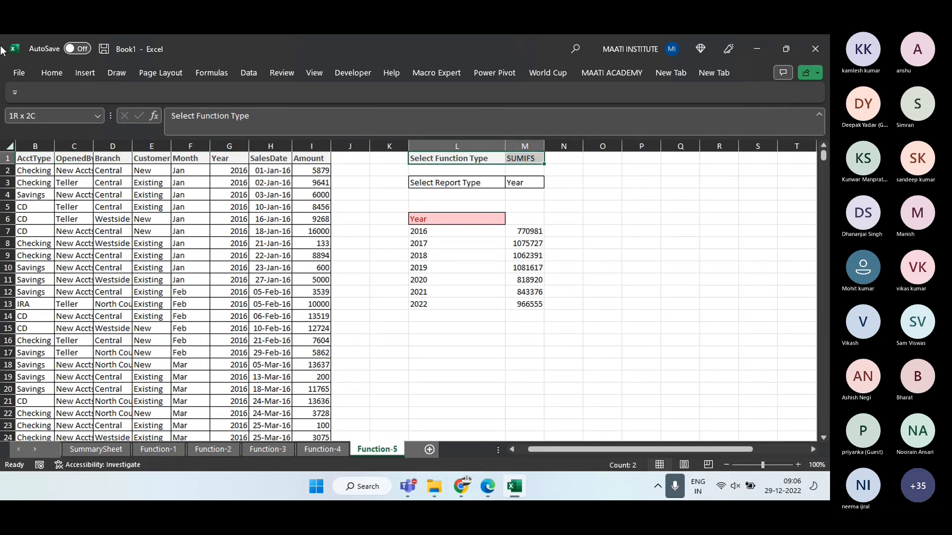
{"action": "left_click", "coordinate": [51, 73]}
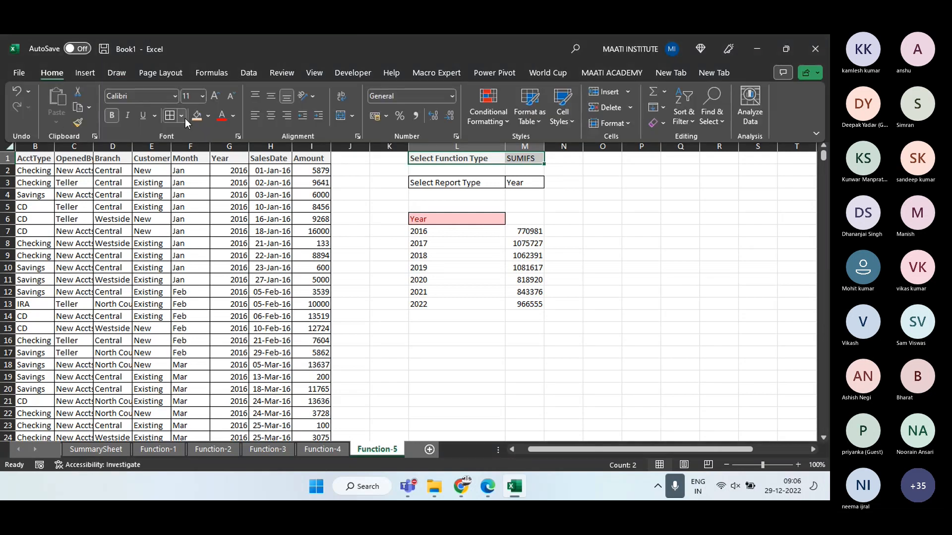
{"action": "left_click", "coordinate": [397, 209]}
Apply all borders to the report rows in L7:M13
{"action": "left_click_drag", "start_coordinate": [446, 231], "coordinate": [513, 303]}
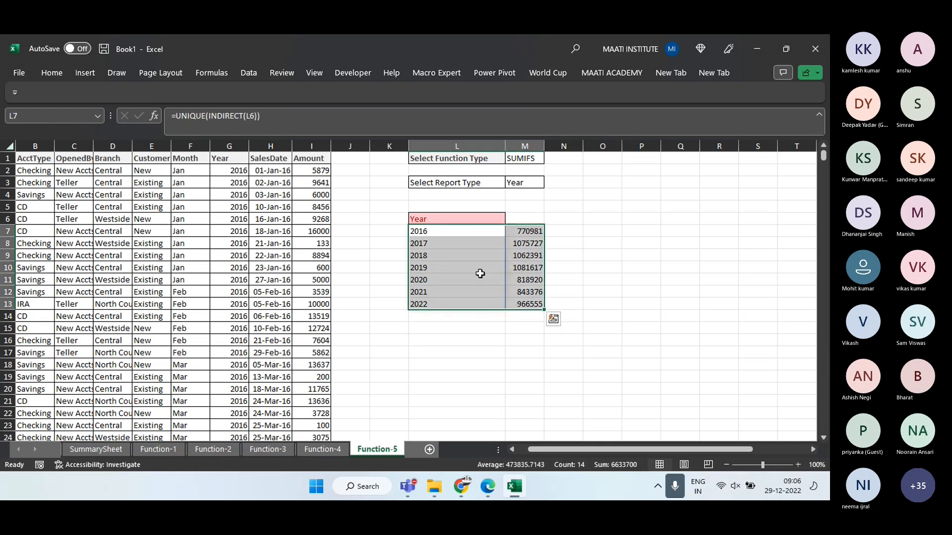
{"action": "left_click", "coordinate": [64, 73]}
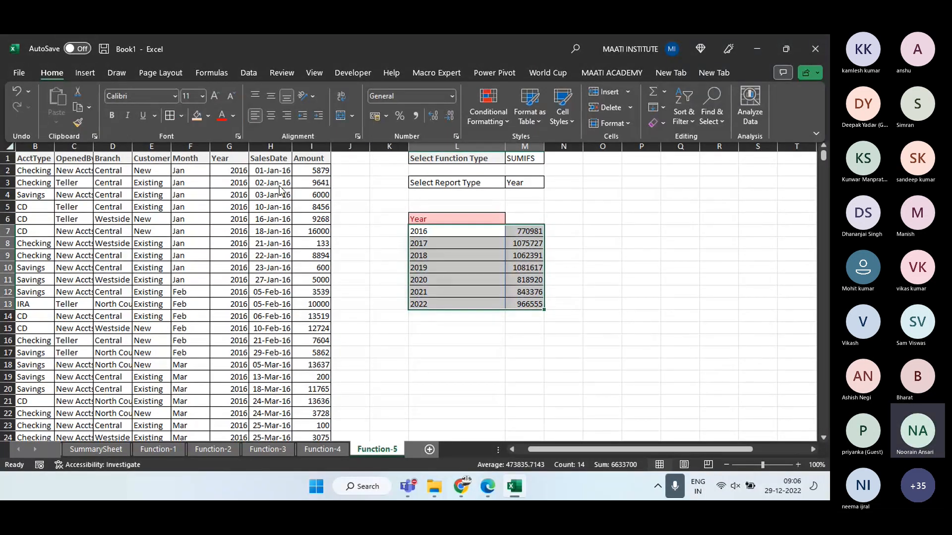
{"action": "left_click", "coordinate": [390, 242]}
Link the report heading in M6 to the selected function type with the formula =M1
{"action": "left_click", "coordinate": [524, 218]}
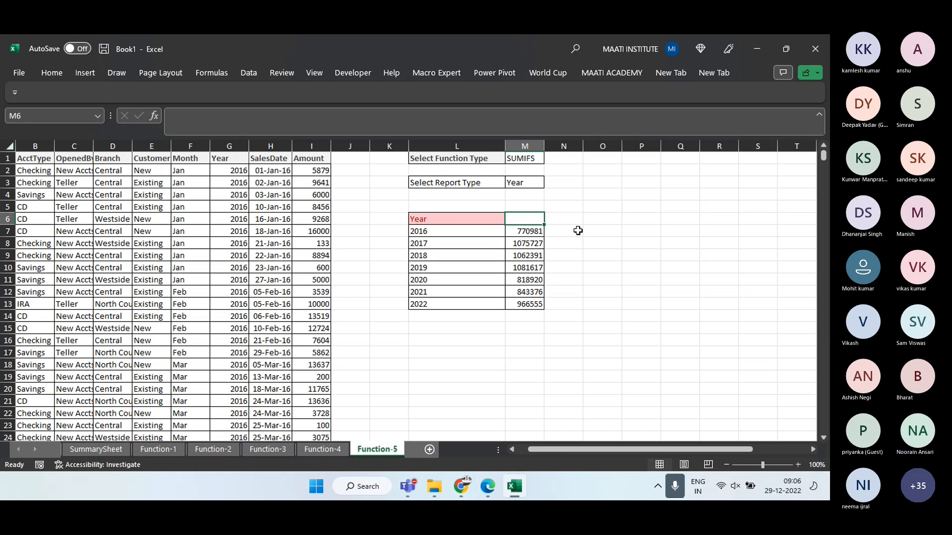
{"action": "type", "text": "="}
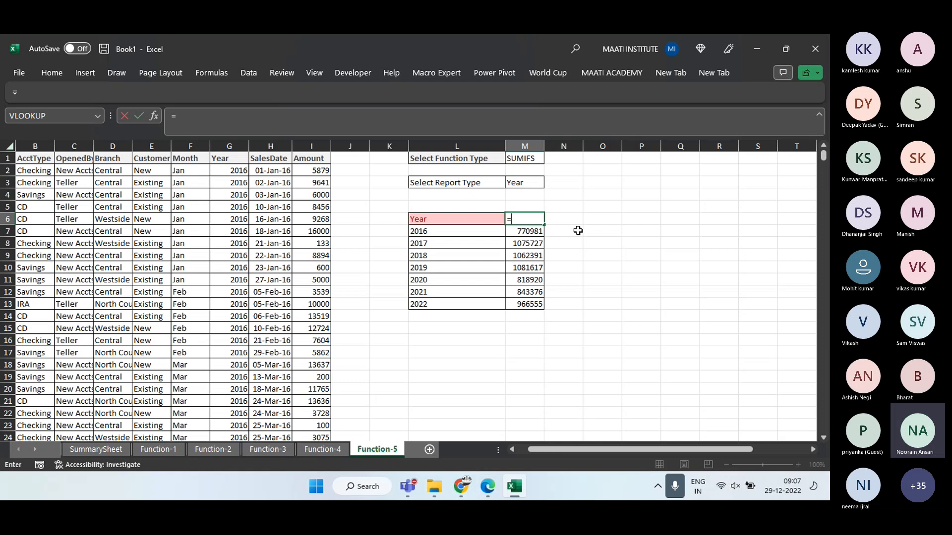
{"action": "key", "text": "Up"}
{"action": "key", "text": "Up"}
{"action": "key", "text": "Up"}
{"action": "key", "text": "Up"}
{"action": "key", "text": "Up"}
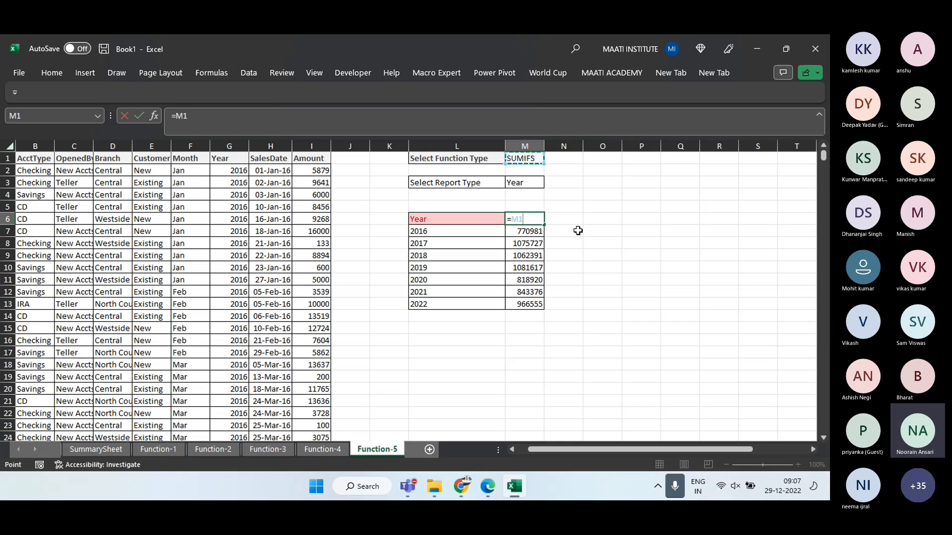
{"action": "key", "text": "Return"}
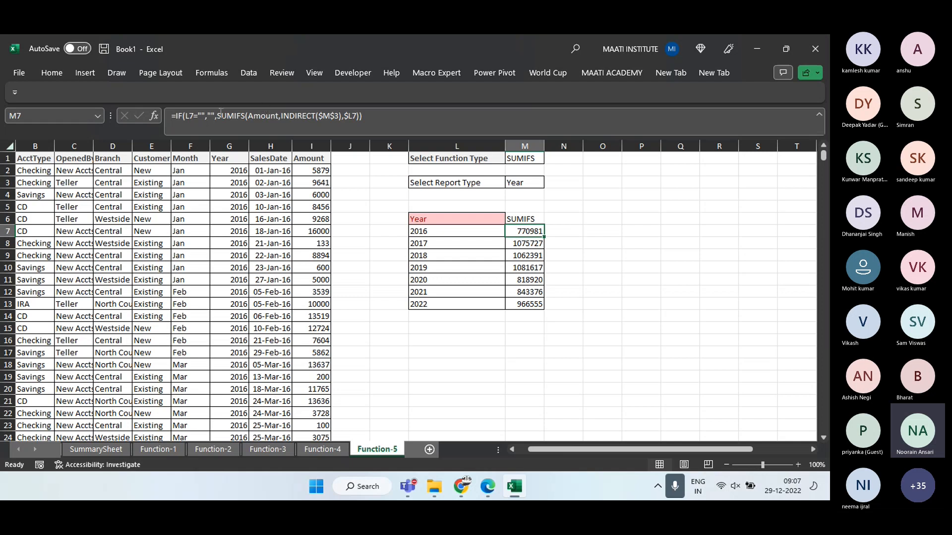
Examine the SUMIFS portion of the IF formula in M7, leaving the formula as it is
{"action": "left_click_drag", "start_coordinate": [217, 115], "coordinate": [361, 115]}
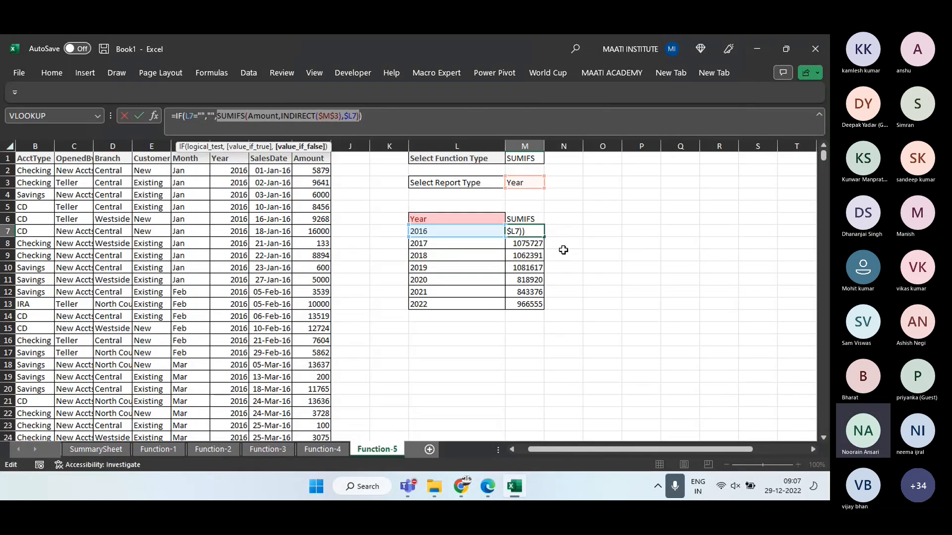
{"action": "key", "text": "Left"}
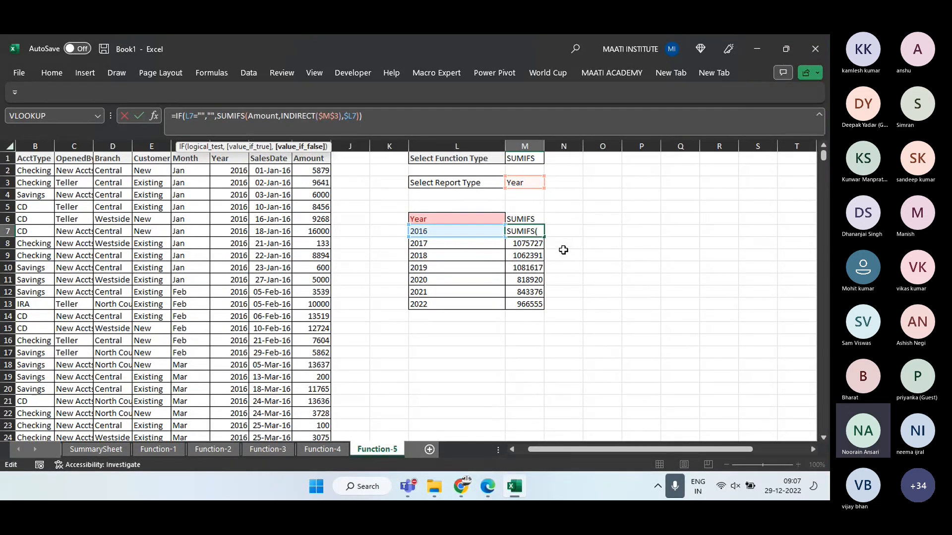
{"action": "key", "text": "ctrl+Return"}
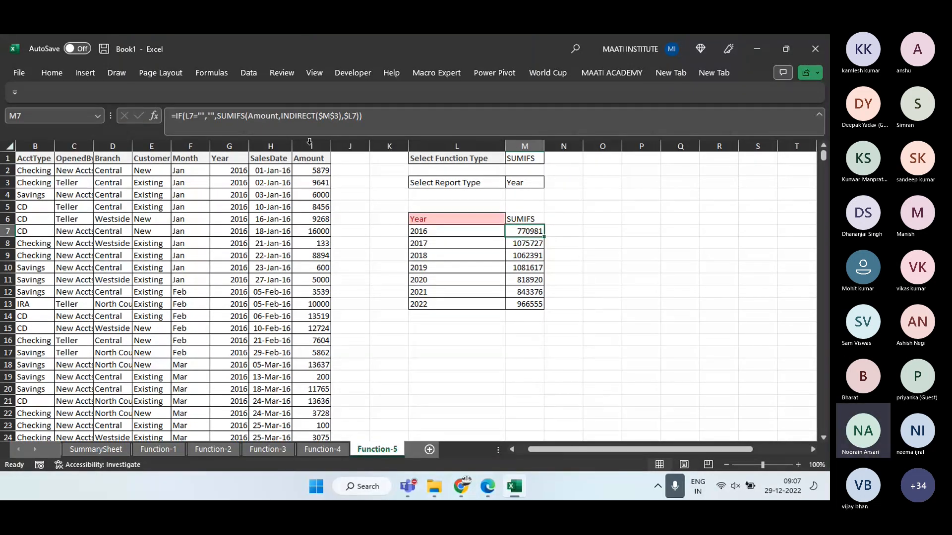
Narrow column L slightly and choose COUNTIFS as the function type in M1 to test the linked heading in M6
{"action": "left_click_drag", "start_coordinate": [505, 147], "coordinate": [497, 149]}
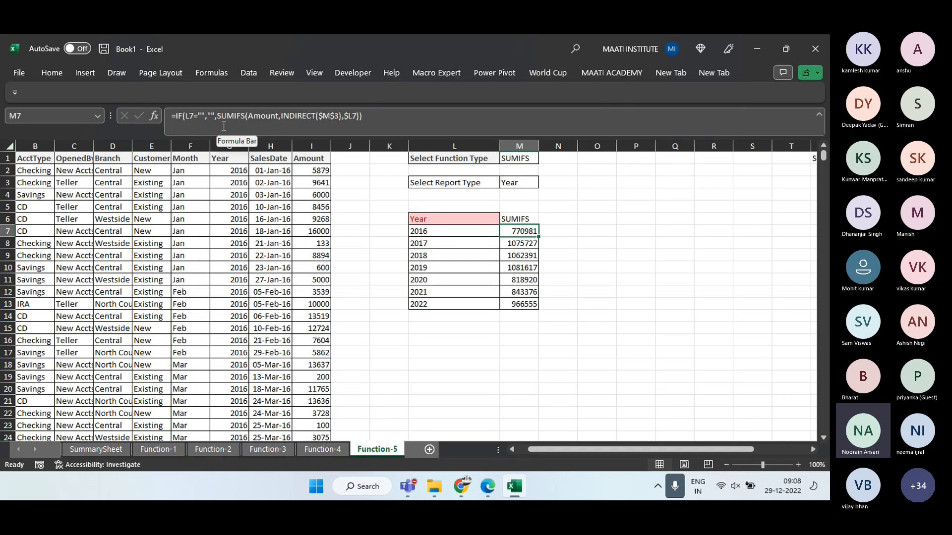
{"action": "left_click_drag", "start_coordinate": [403, 158], "coordinate": [611, 156]}
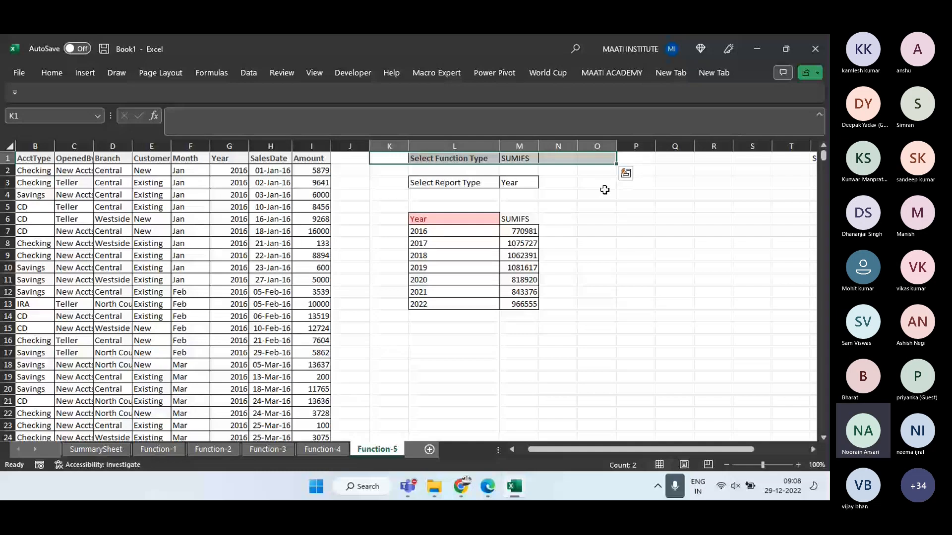
{"action": "left_click", "coordinate": [527, 162]}
{"action": "left_click", "coordinate": [543, 158]}
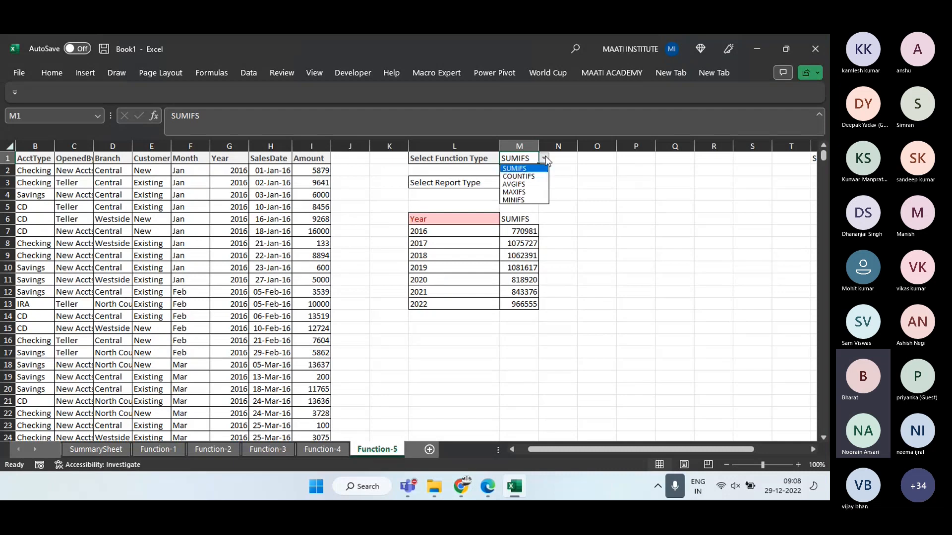
{"action": "left_click", "coordinate": [522, 177]}
{"action": "left_click", "coordinate": [523, 220]}
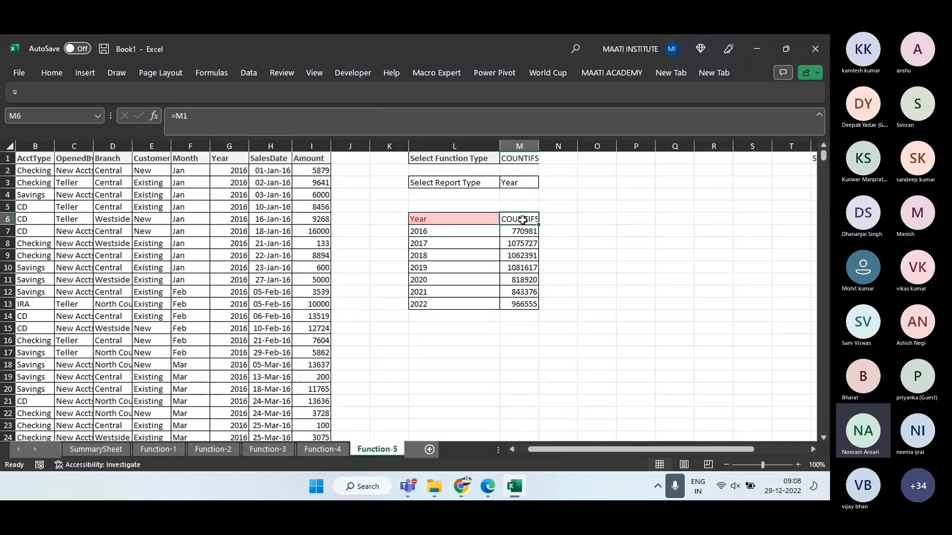
{"action": "left_click", "coordinate": [524, 164]}
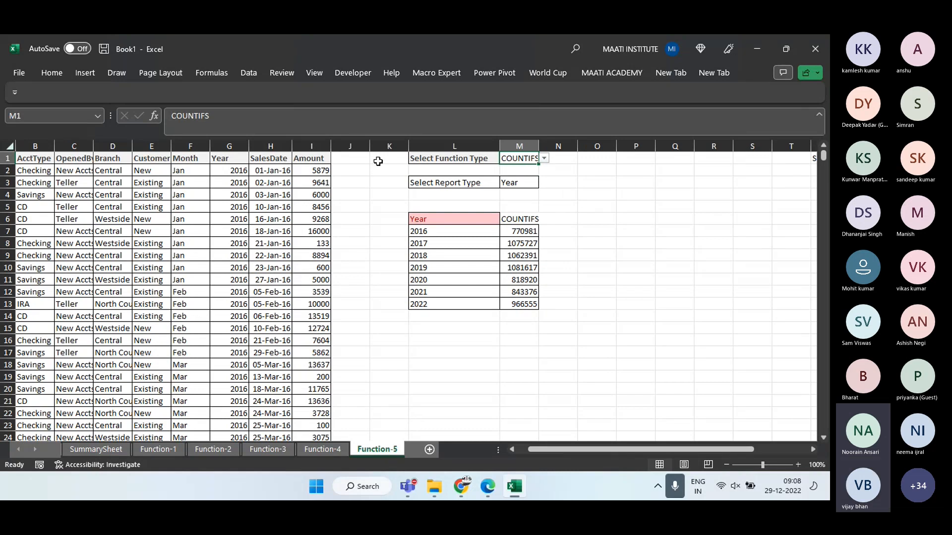
Clear the function type label and its dropdown value from the range K1:P1
{"action": "left_click_drag", "start_coordinate": [377, 159], "coordinate": [618, 148]}
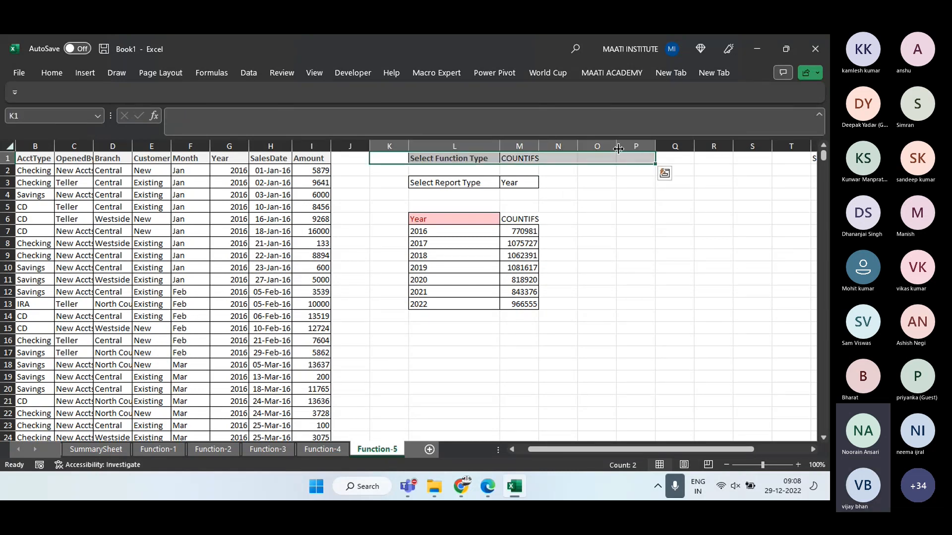
{"action": "key", "text": "Delete"}
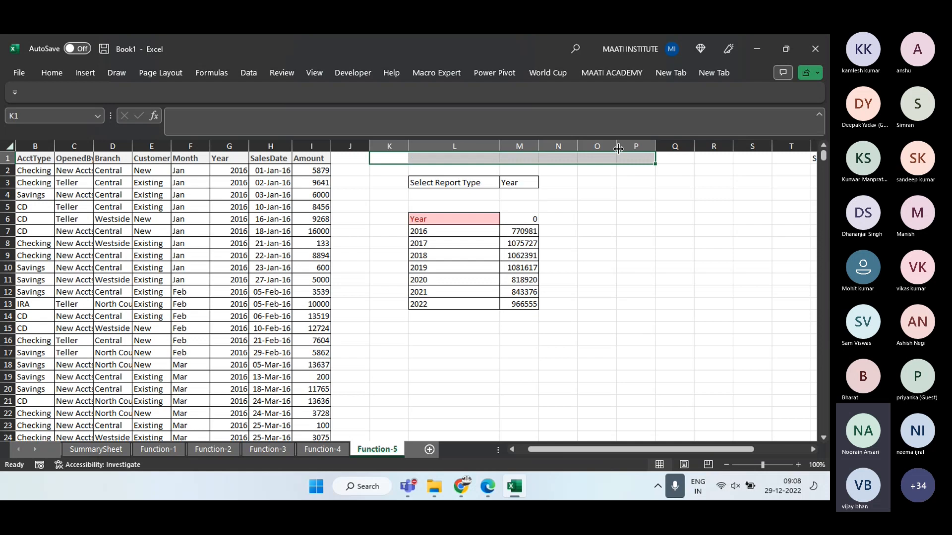
{"action": "left_click", "coordinate": [594, 206]}
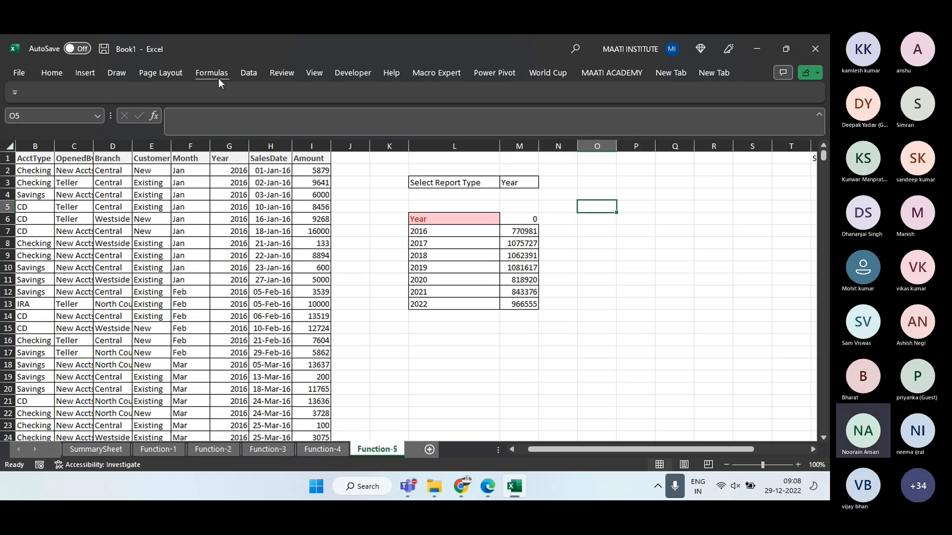
Draw a rectangle shape across rows 1 and 2 from column K into column O, above the report type selector
{"action": "left_click", "coordinate": [84, 74]}
{"action": "left_click", "coordinate": [159, 120]}
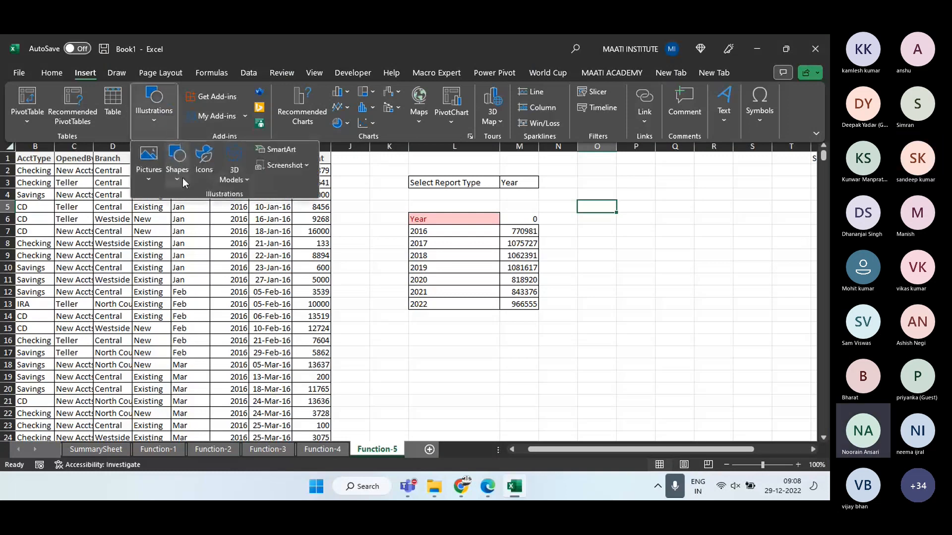
{"action": "left_click", "coordinate": [176, 176]}
{"action": "left_click", "coordinate": [213, 215]}
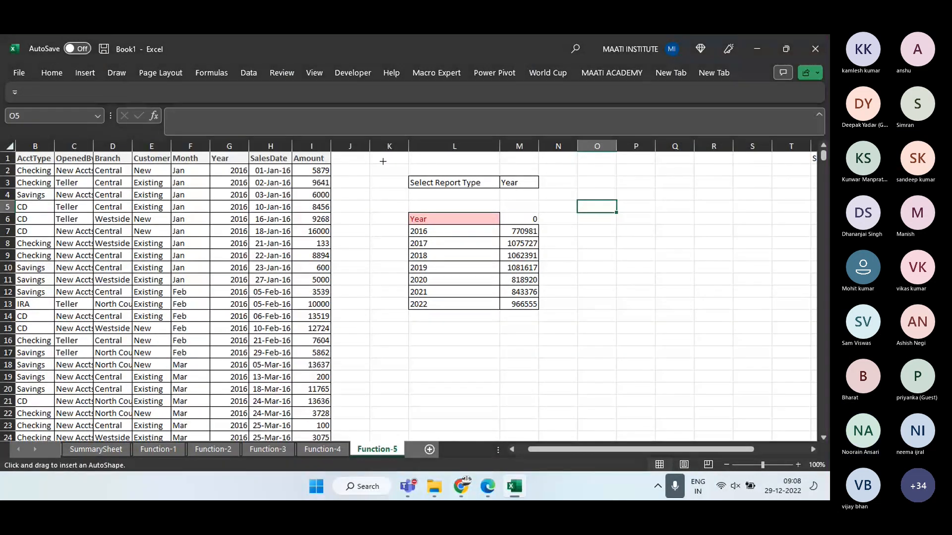
{"action": "left_click_drag", "start_coordinate": [370, 153], "coordinate": [590, 173]}
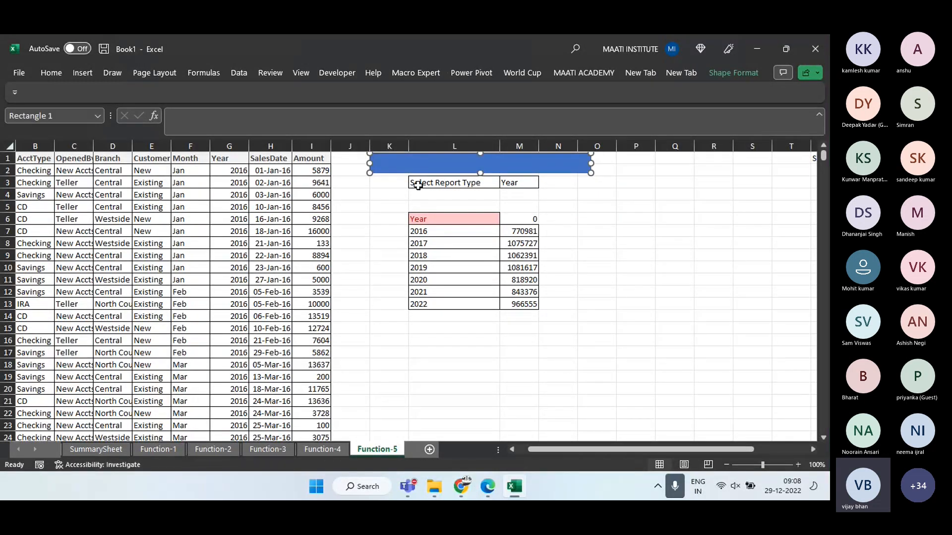
Move the report type selector from L3:M3 down one row to L4:M4
{"action": "left_click_drag", "start_coordinate": [416, 185], "coordinate": [511, 188]}
{"action": "key", "text": "ctrl+c"}
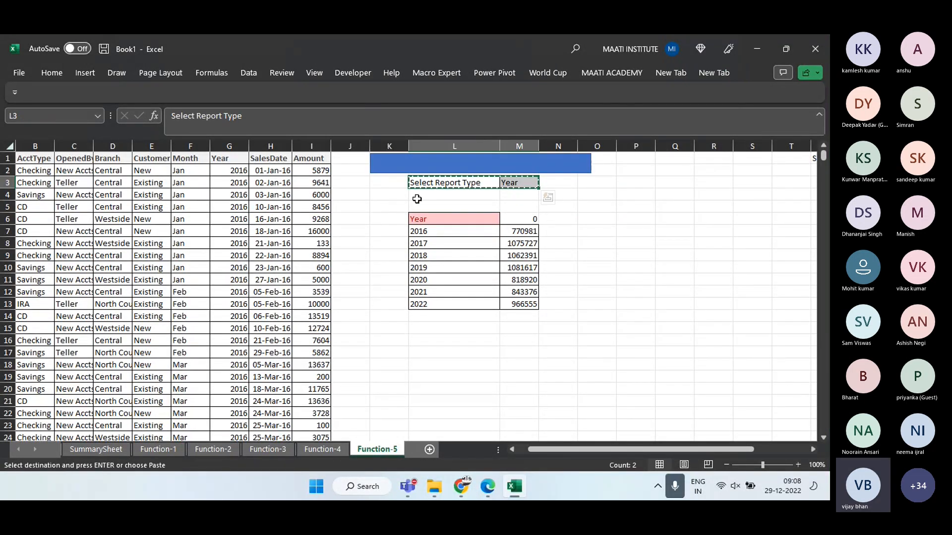
{"action": "left_click", "coordinate": [418, 196]}
{"action": "key", "text": "ctrl+v"}
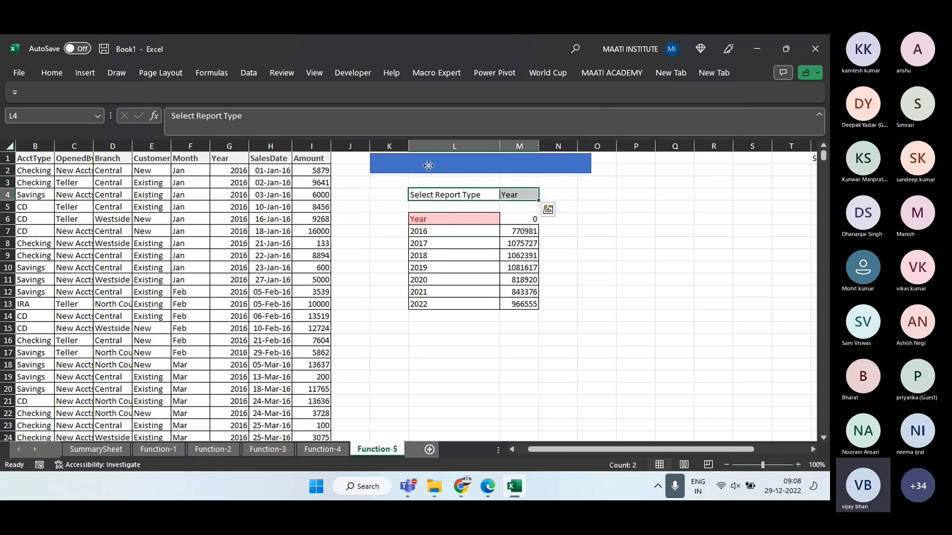
Enlarge the rectangle down into row 3 and across column O, to about 1.14 cm high and 10.64 cm wide
{"action": "left_click", "coordinate": [478, 169]}
{"action": "left_click_drag", "start_coordinate": [480, 173], "coordinate": [482, 179]}
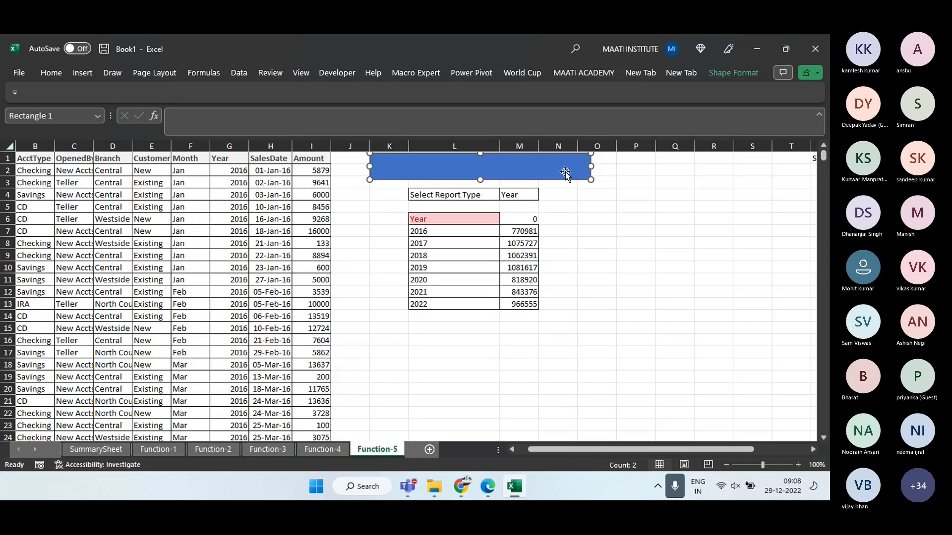
{"action": "left_click_drag", "start_coordinate": [591, 168], "coordinate": [614, 173]}
{"action": "left_click", "coordinate": [606, 218]}
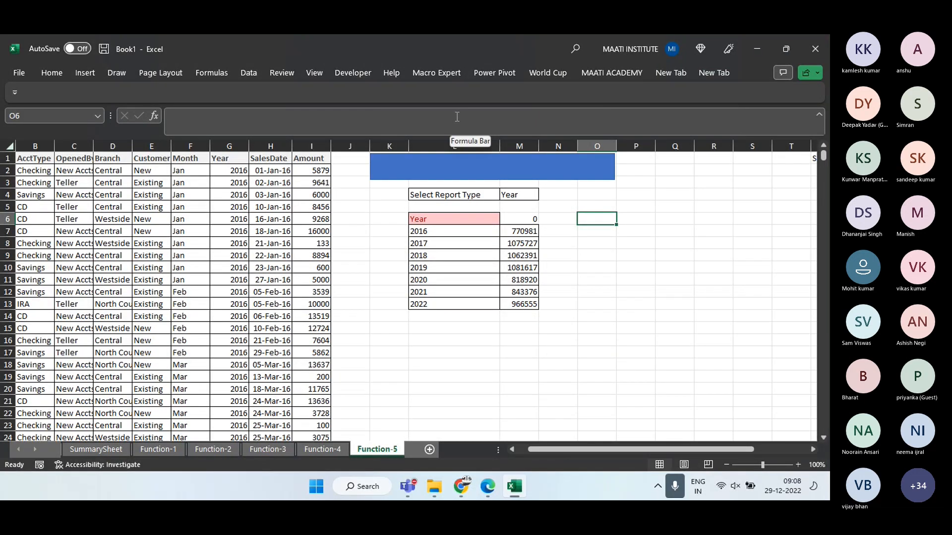
{"action": "left_click", "coordinate": [358, 69]}
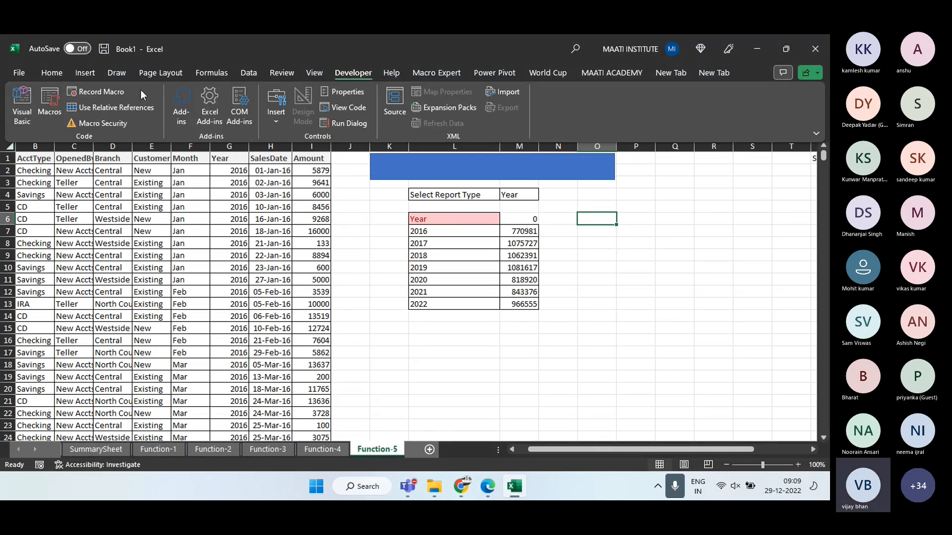
{"action": "left_click", "coordinate": [54, 74]}
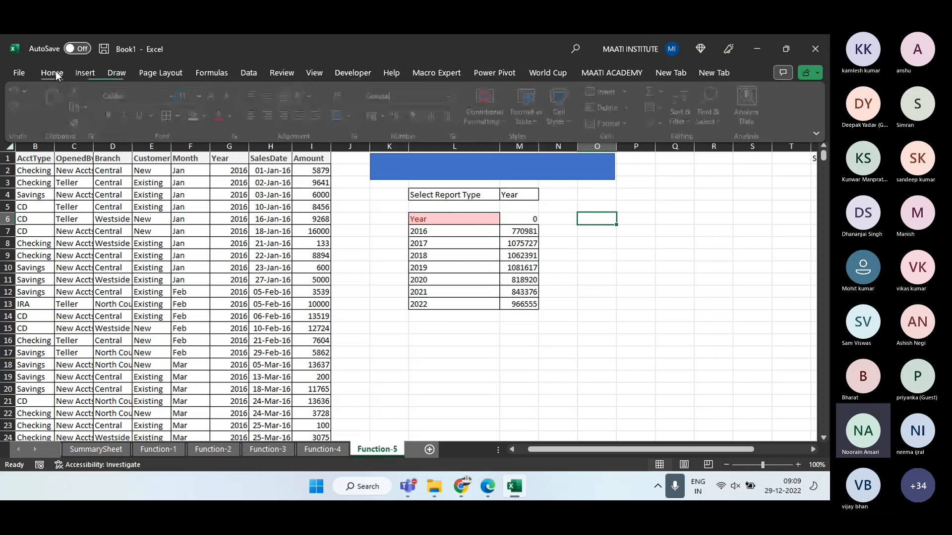
{"action": "left_click", "coordinate": [597, 215]}
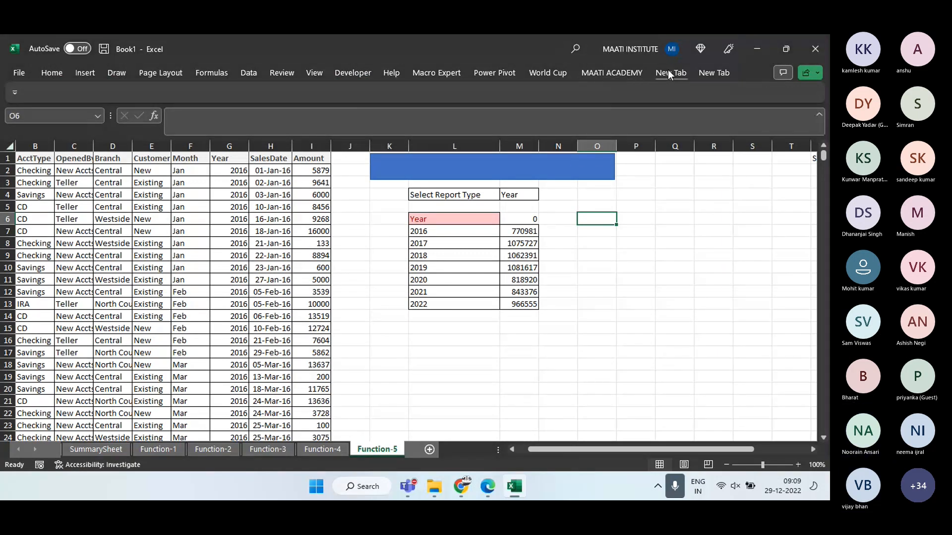
{"action": "left_click", "coordinate": [612, 73]}
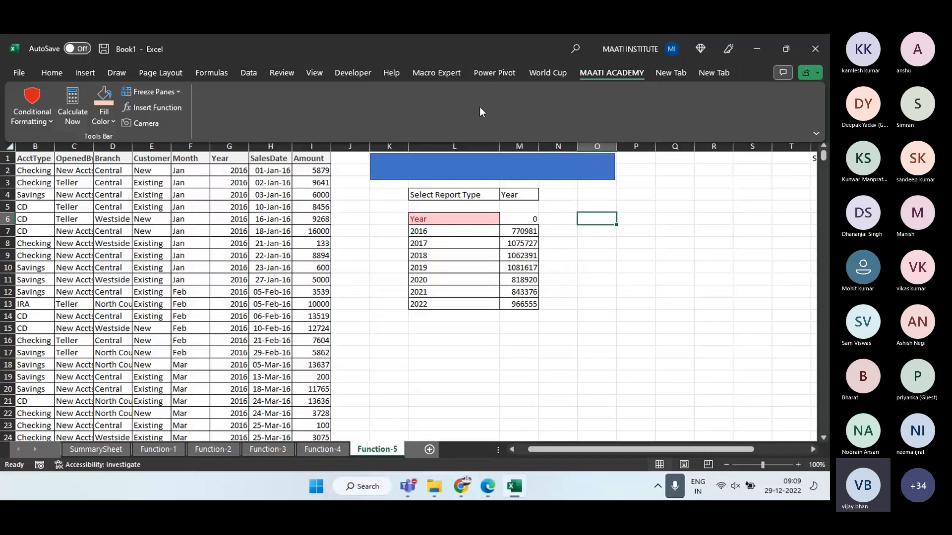
{"action": "left_click", "coordinate": [542, 76]}
{"action": "left_click", "coordinate": [490, 73]}
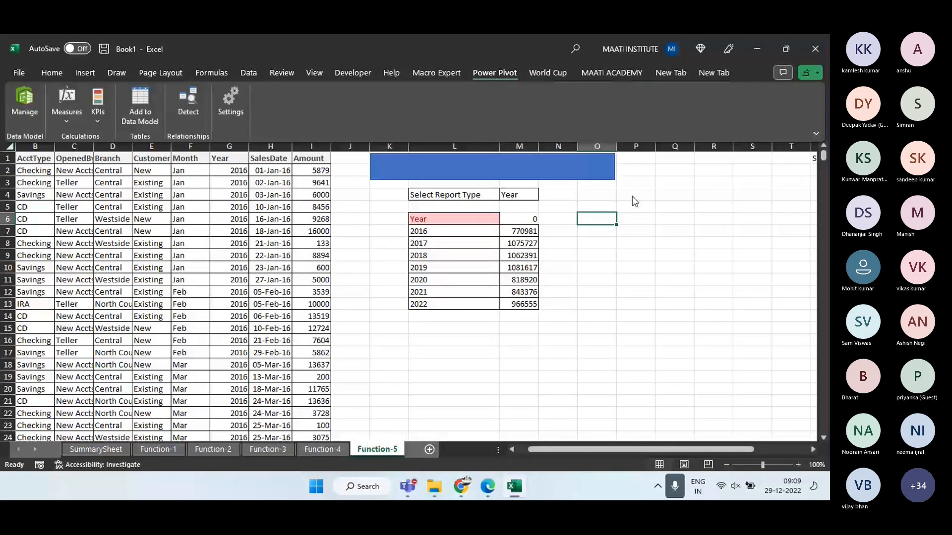
{"action": "left_click", "coordinate": [630, 197]}
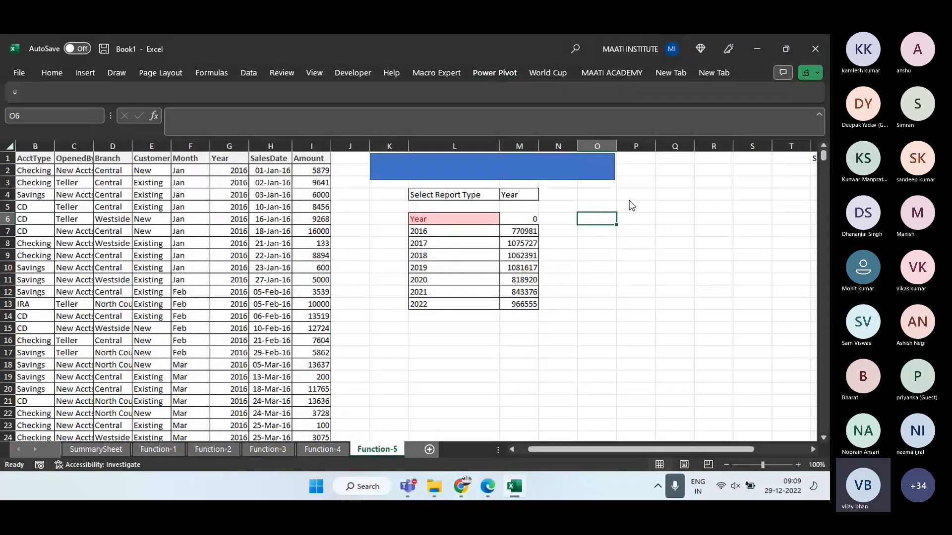
Restyle the rectangle above the report with a light grey theme fill
{"action": "left_click", "coordinate": [543, 174]}
{"action": "left_click", "coordinate": [732, 72]}
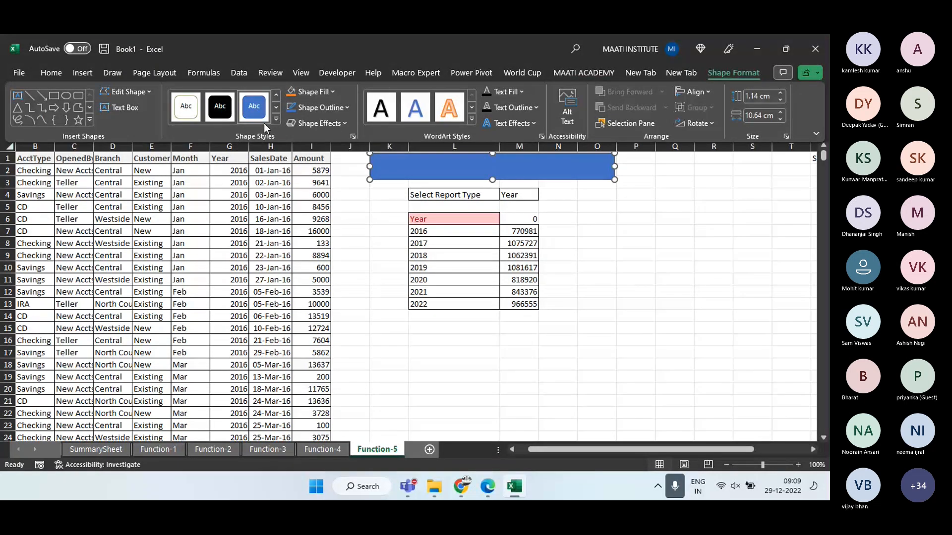
{"action": "left_click", "coordinate": [276, 118]}
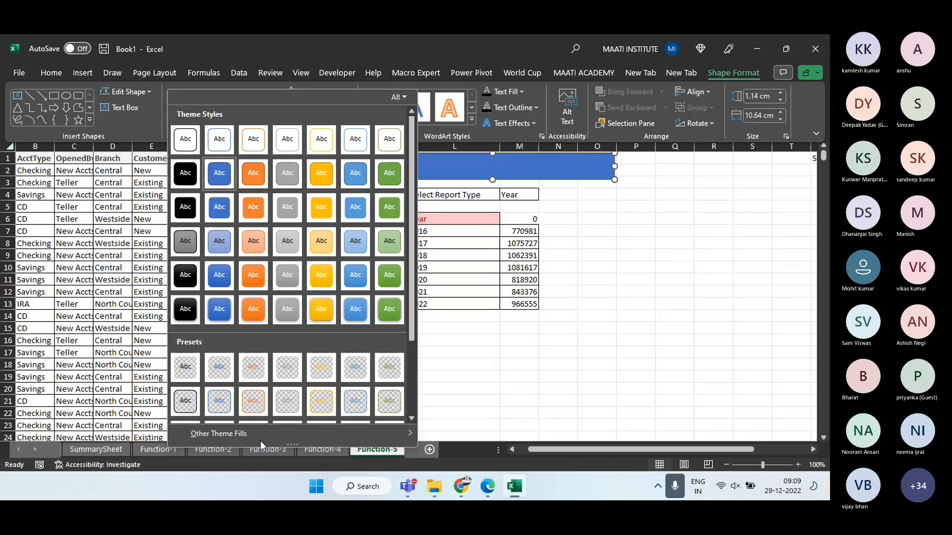
{"action": "mouse_move", "coordinate": [382, 431]}
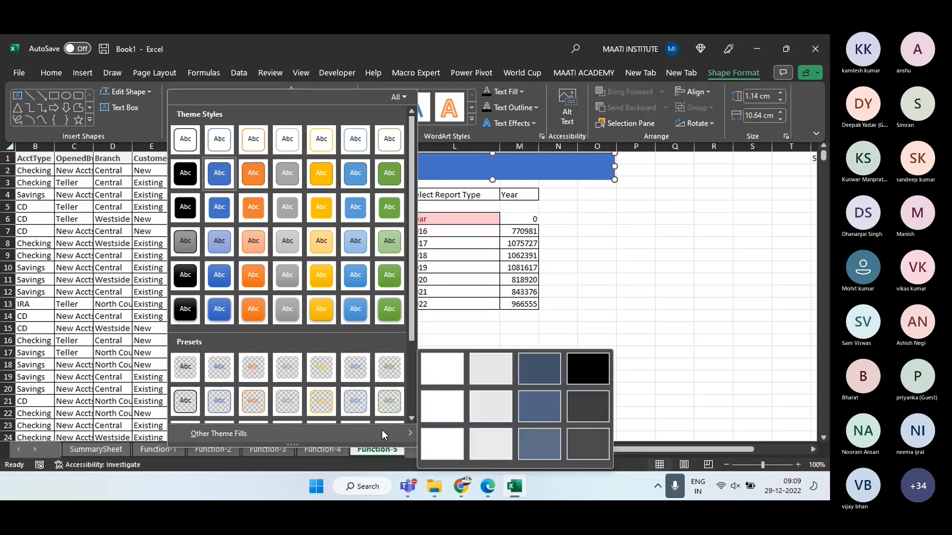
{"action": "left_click", "coordinate": [484, 407]}
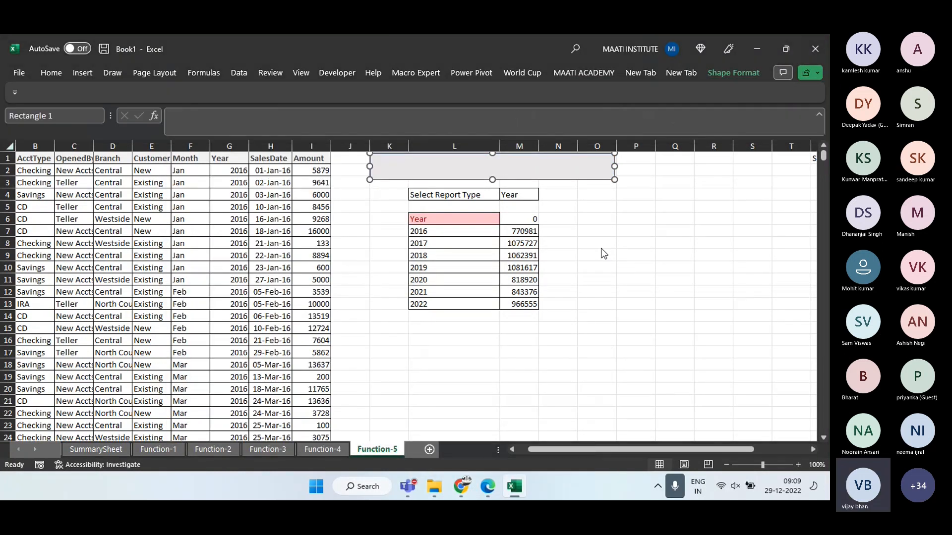
{"action": "left_click", "coordinate": [592, 232]}
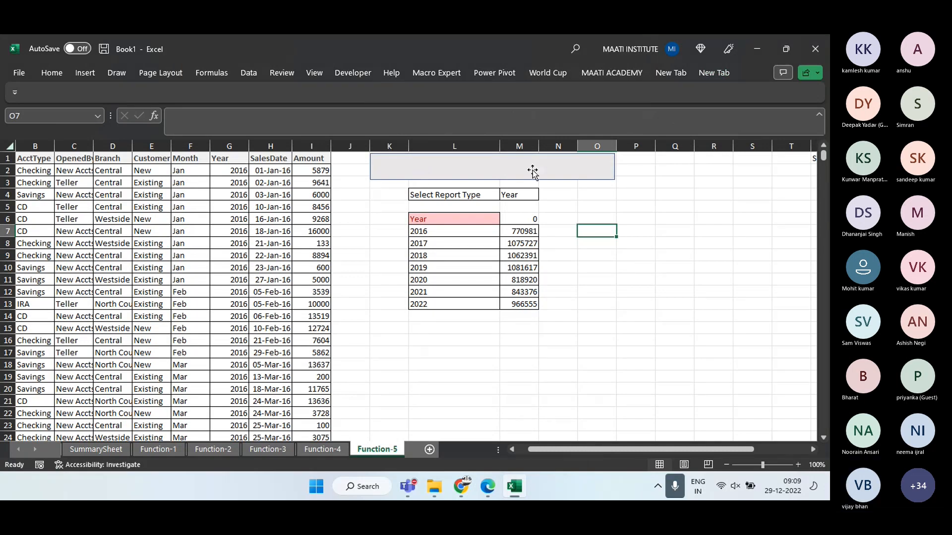
Widen the light grey rectangle slightly so that it extends into column P
{"action": "left_click", "coordinate": [532, 172]}
{"action": "left_click_drag", "start_coordinate": [615, 166], "coordinate": [627, 166]}
{"action": "left_click", "coordinate": [592, 215]}
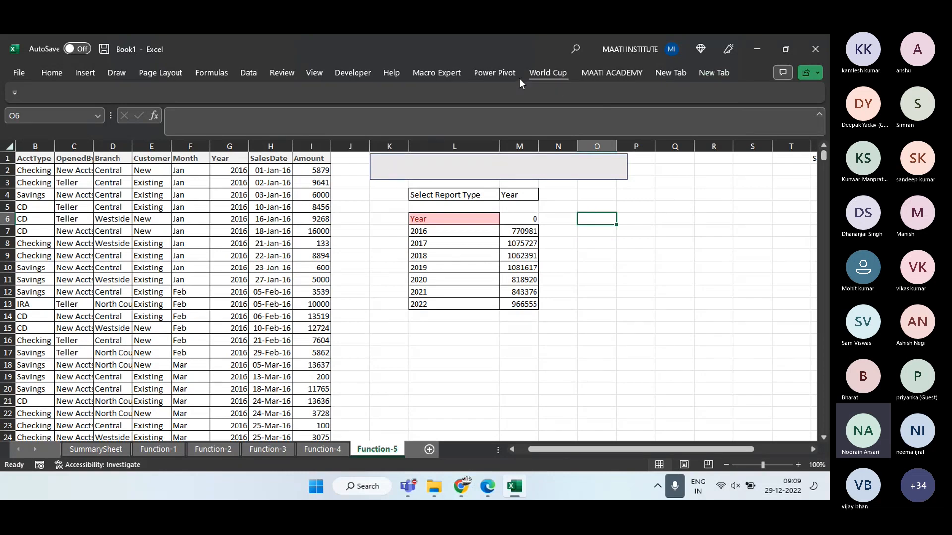
Place a small option button form control inside the grey rectangle, over column K, and leave its default label
{"action": "left_click", "coordinate": [356, 73]}
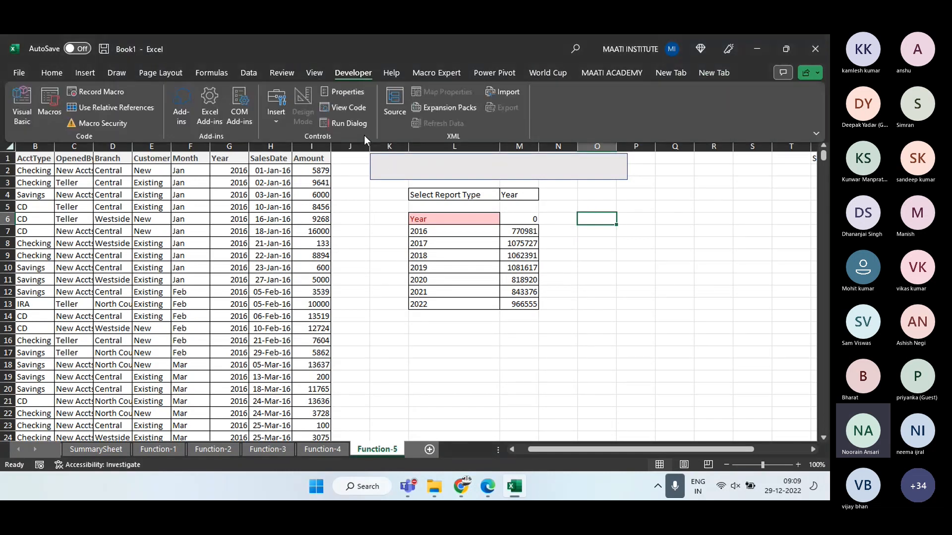
{"action": "left_click", "coordinate": [274, 120]}
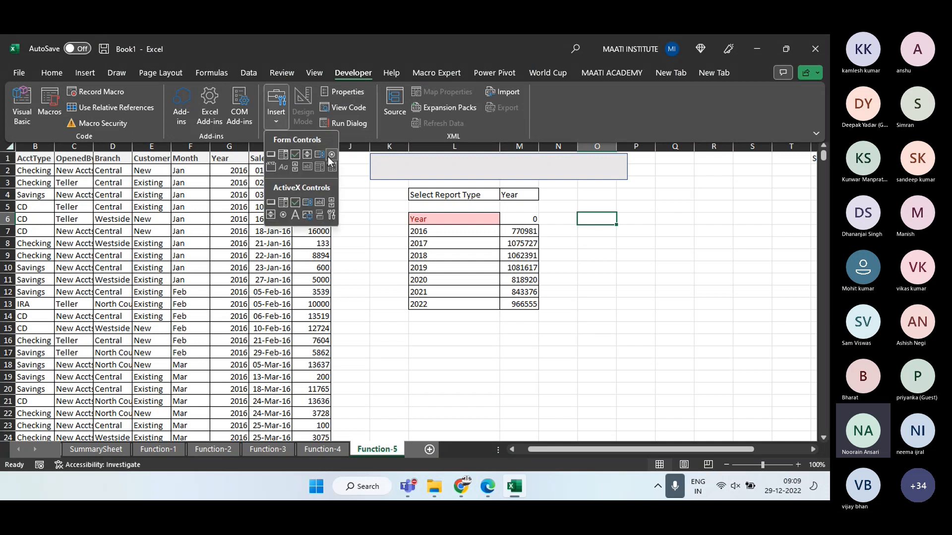
{"action": "left_click", "coordinate": [328, 156]}
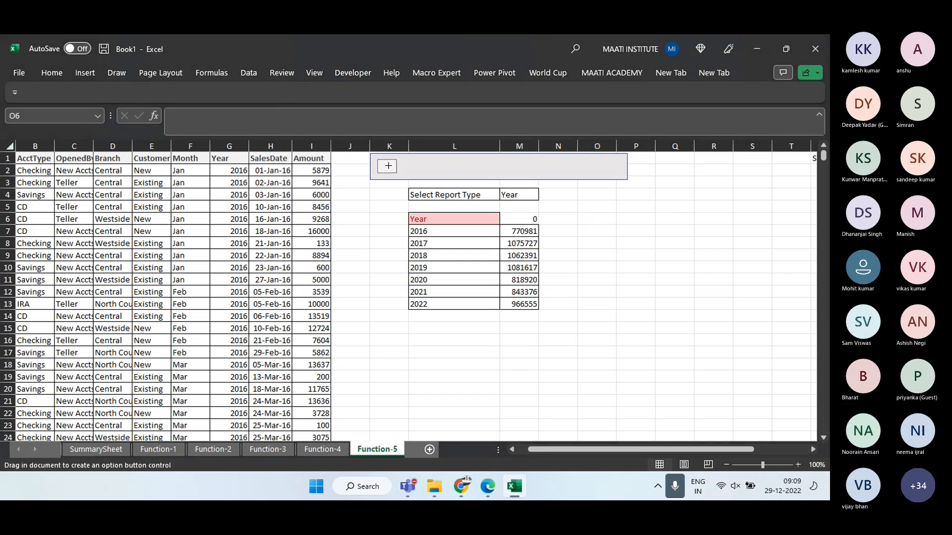
{"action": "left_click_drag", "start_coordinate": [388, 166], "coordinate": [419, 171]}
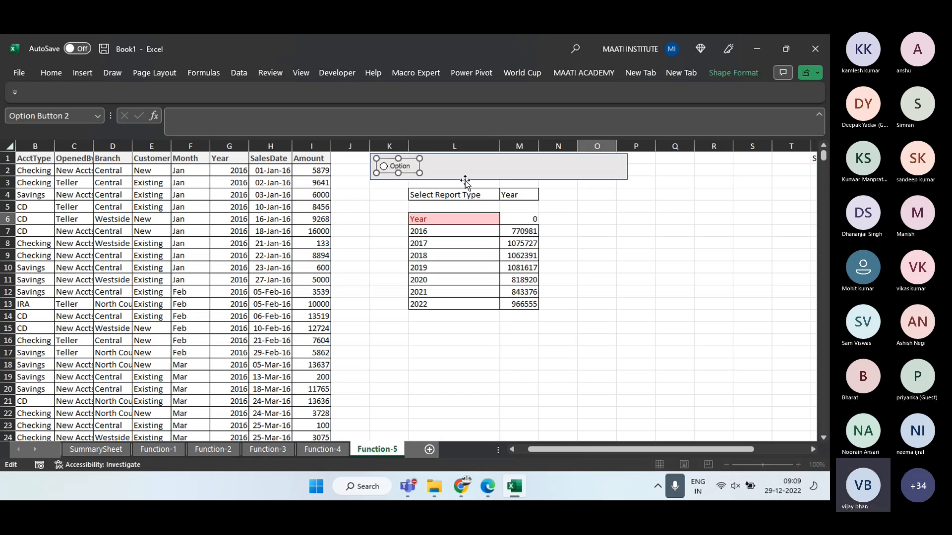
{"action": "key", "text": "ctrl+shift+Right"}
{"action": "key", "text": "ctrl+shift+Right"}
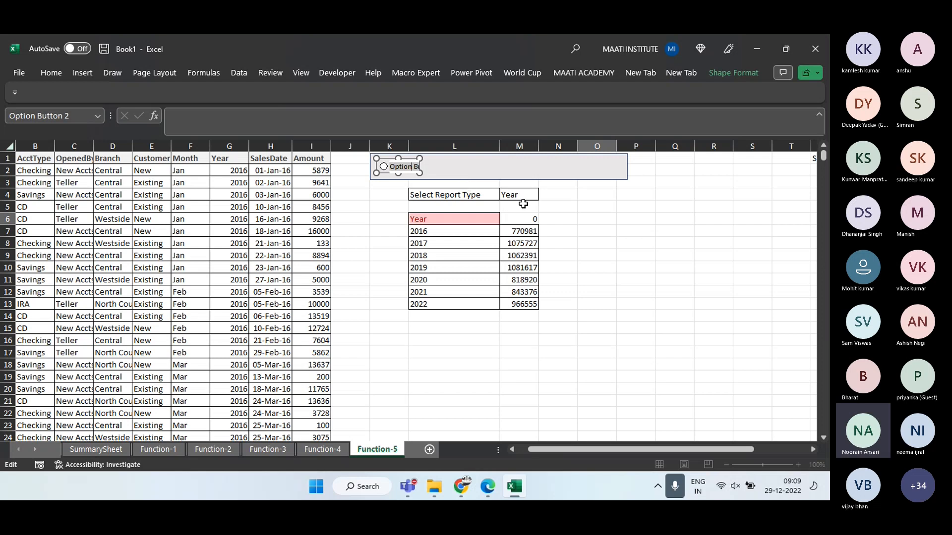
{"action": "left_click", "coordinate": [549, 205]}
Set the option button to Checked with 3-D shading and link it to cell $R$1
{"action": "right_click", "coordinate": [404, 170]}
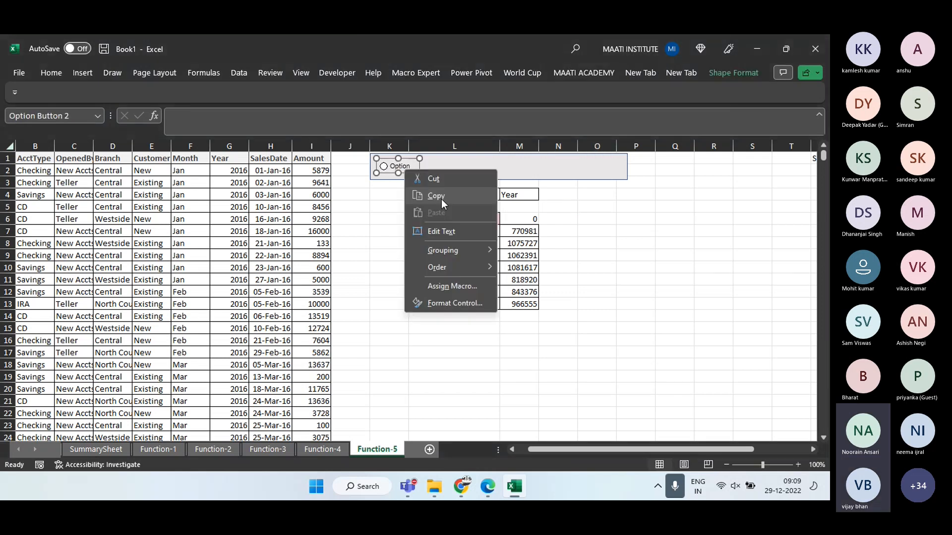
{"action": "left_click", "coordinate": [446, 303]}
{"action": "left_click", "coordinate": [360, 130]}
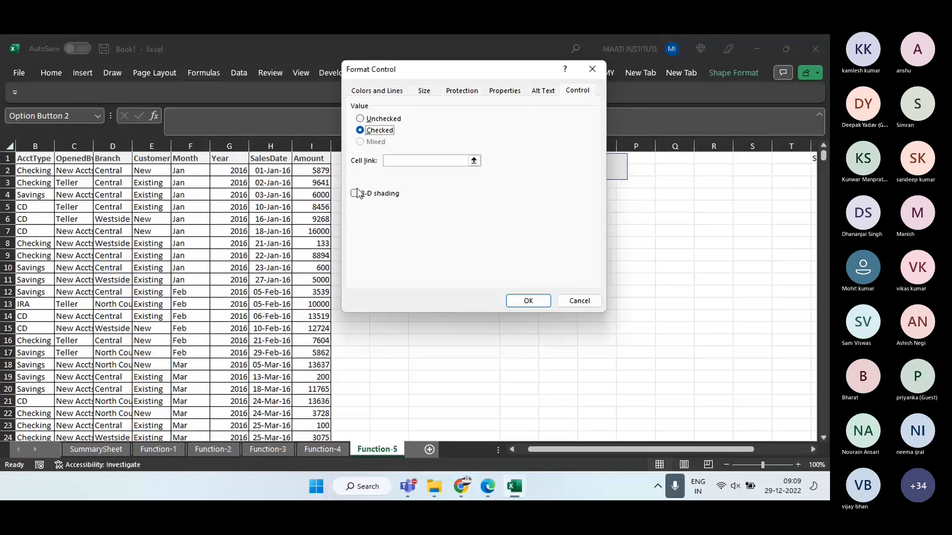
{"action": "left_click", "coordinate": [355, 193]}
{"action": "left_click", "coordinate": [474, 160]}
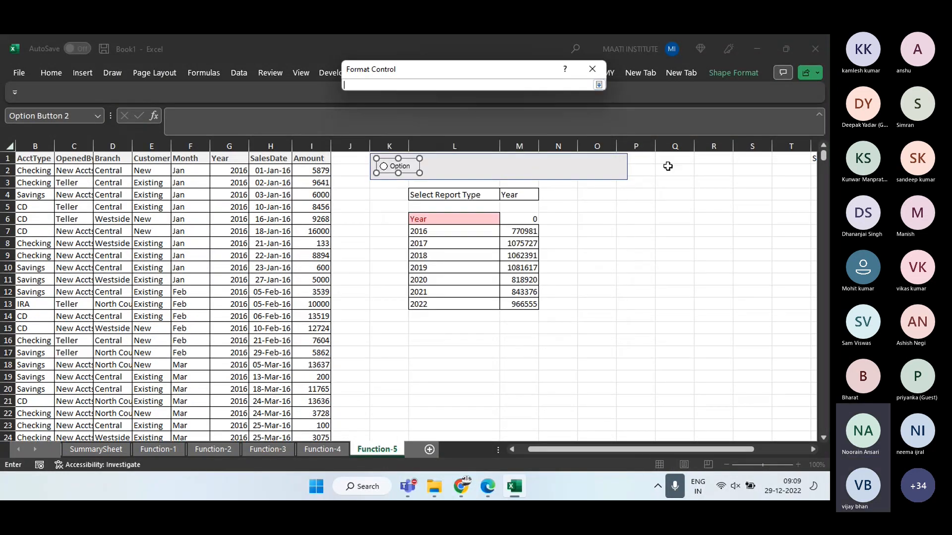
{"action": "left_click", "coordinate": [705, 159]}
{"action": "key", "text": "Return"}
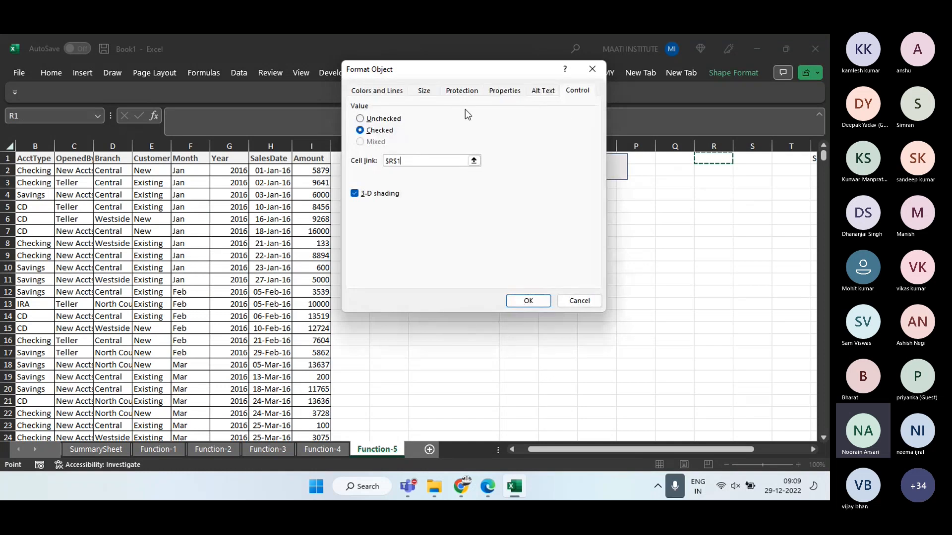
Give the option button a bright blue fill and a black outline, and apply the control's formatting
{"action": "left_click", "coordinate": [385, 91]}
{"action": "left_click", "coordinate": [441, 120]}
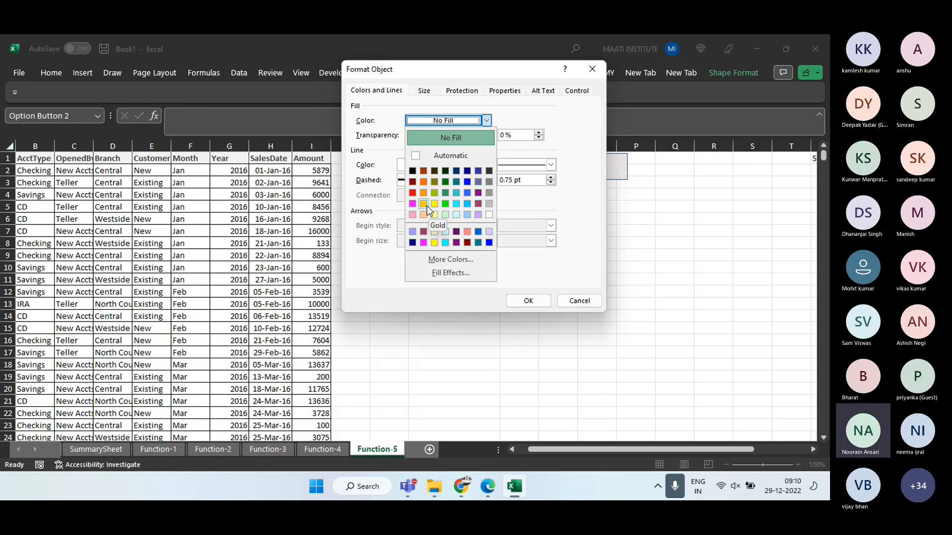
{"action": "left_click", "coordinate": [467, 203]}
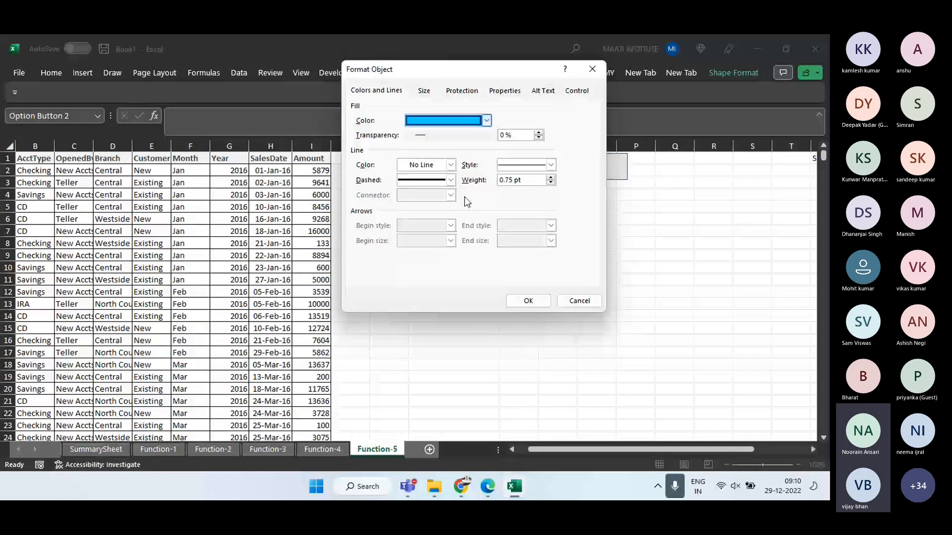
{"action": "left_click", "coordinate": [427, 167]}
{"action": "left_click", "coordinate": [408, 196]}
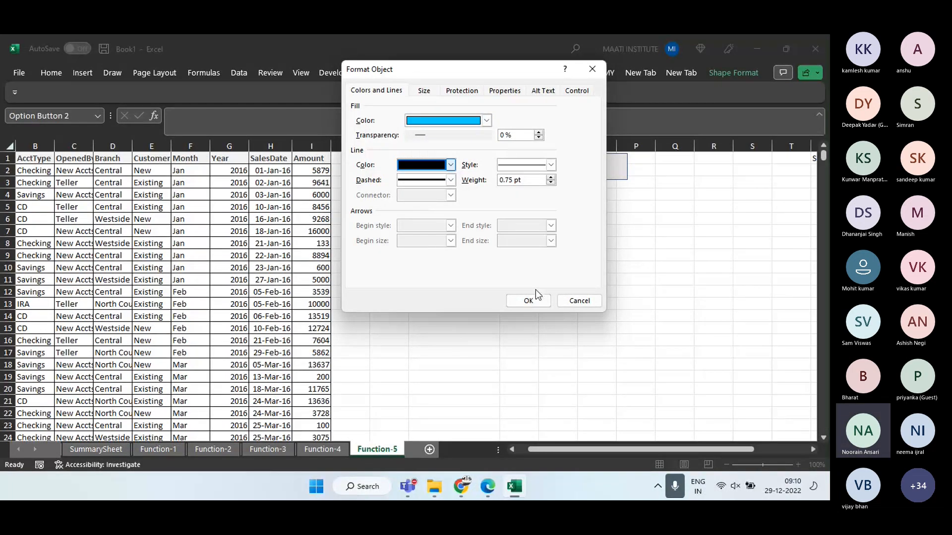
{"action": "left_click", "coordinate": [529, 301]}
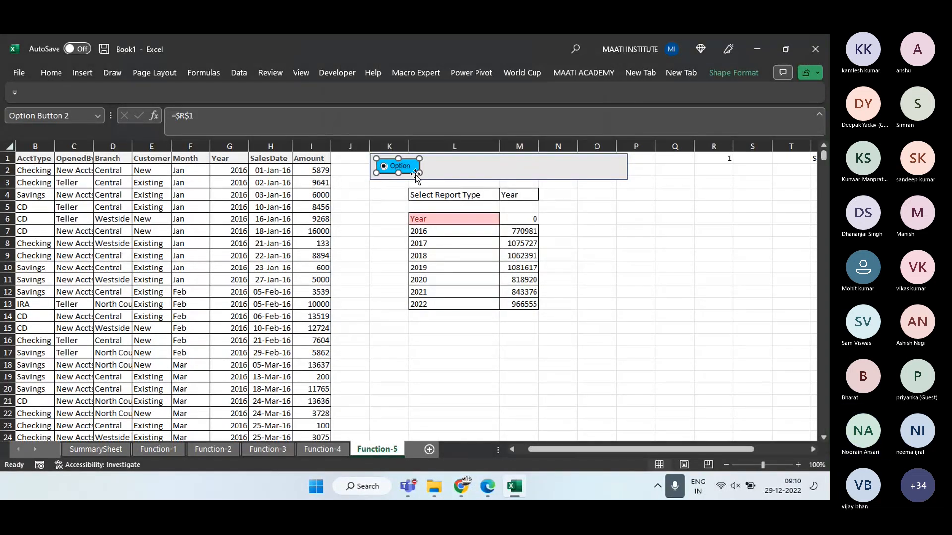
Paste three copies of the blue option button and line them up in a row beside the original inside the grey rectangle
{"action": "left_click", "coordinate": [572, 206]}
{"action": "key", "text": "ctrl+v"}
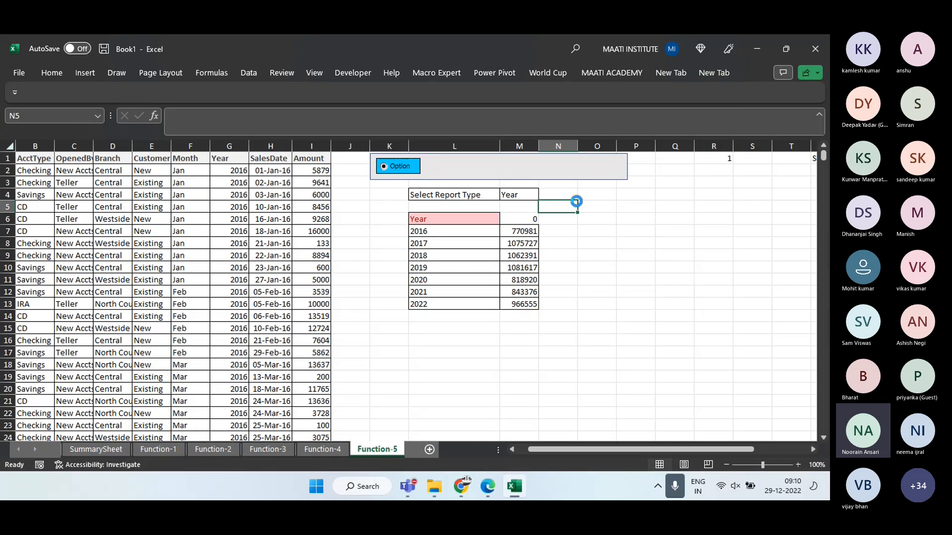
{"action": "left_click_drag", "start_coordinate": [573, 208], "coordinate": [438, 160]}
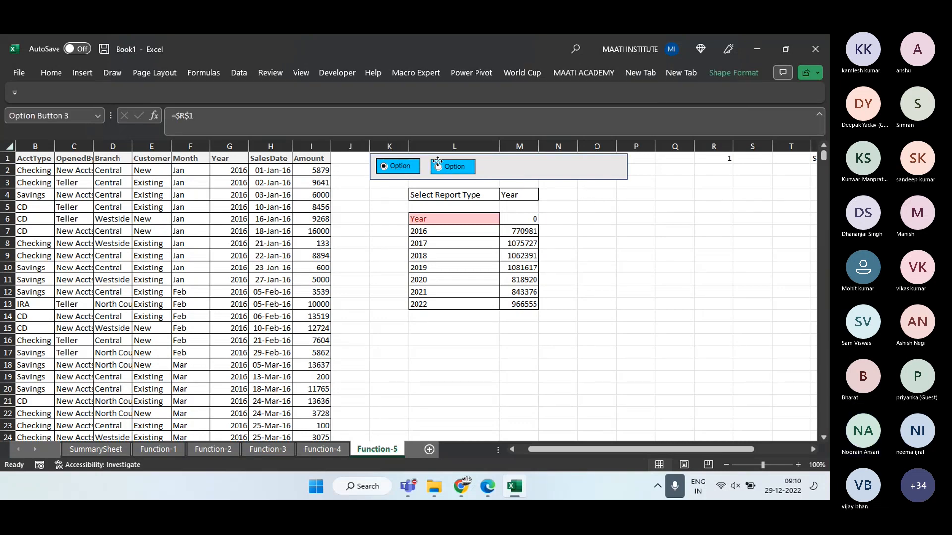
{"action": "left_click", "coordinate": [597, 210]}
{"action": "key", "text": "ctrl+v"}
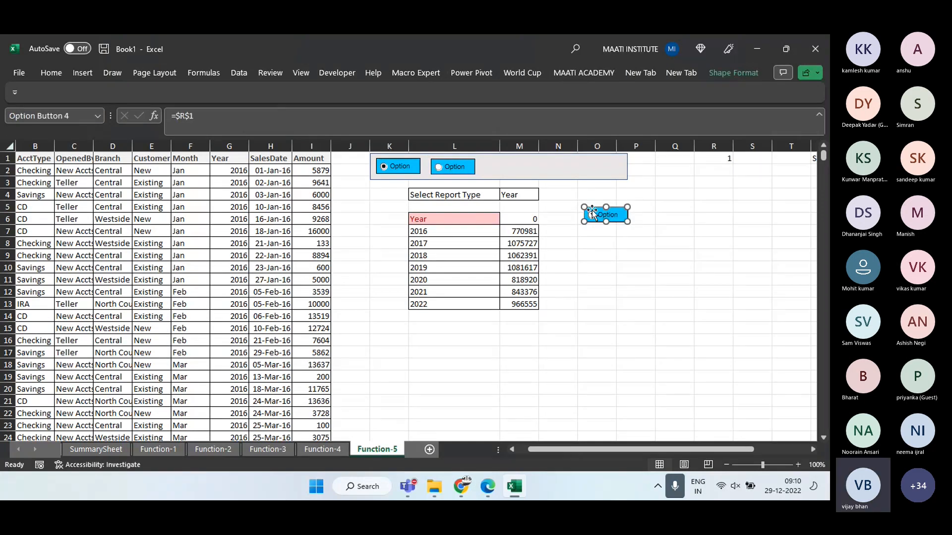
{"action": "left_click_drag", "start_coordinate": [598, 214], "coordinate": [494, 161]}
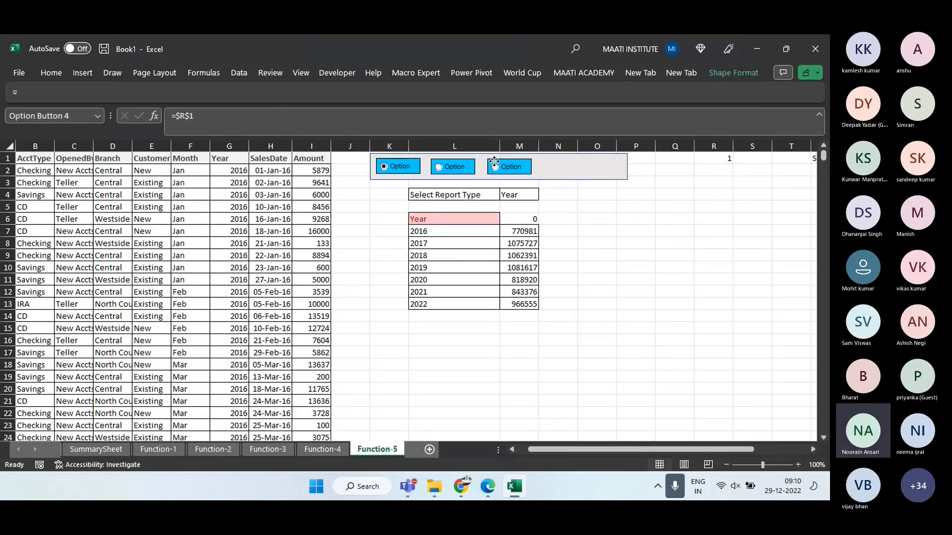
{"action": "left_click", "coordinate": [603, 218]}
{"action": "key", "text": "ctrl+v"}
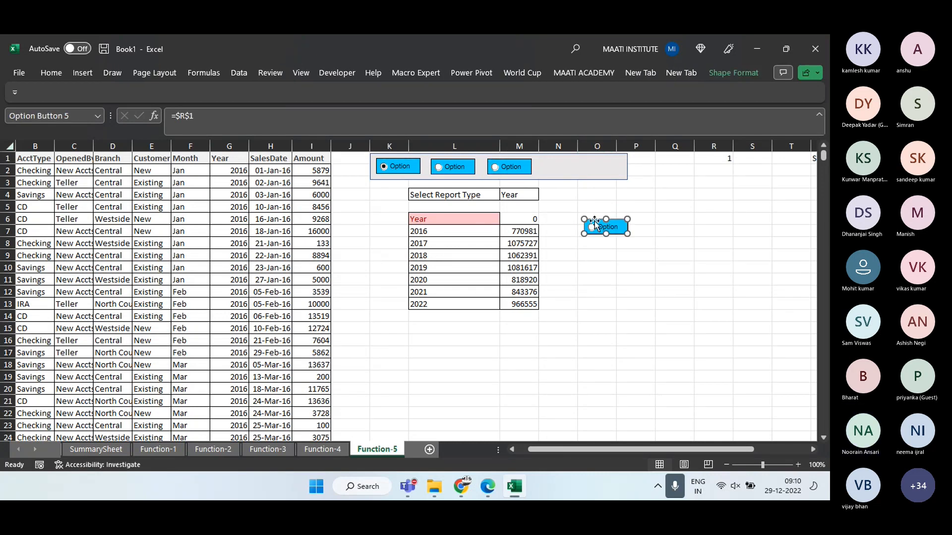
{"action": "left_click_drag", "start_coordinate": [606, 221], "coordinate": [551, 162]}
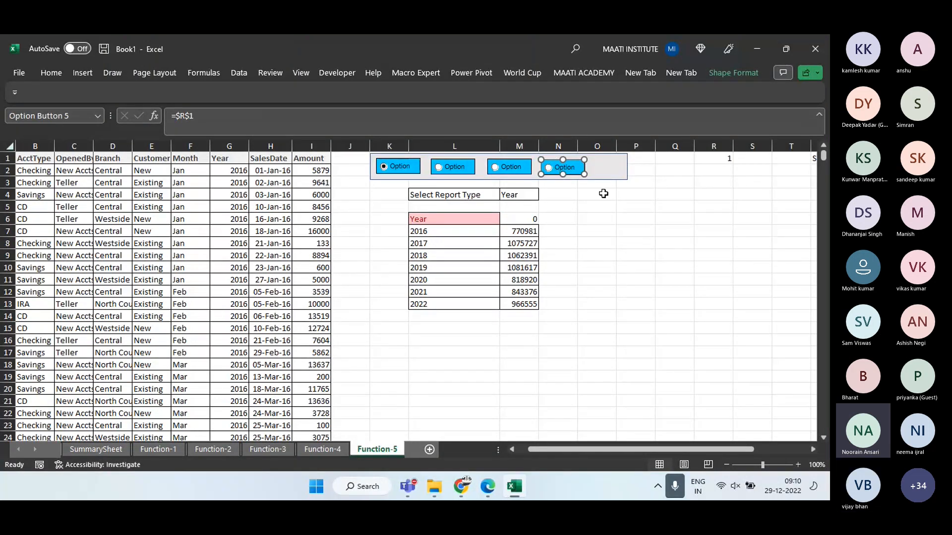
Widen the grey rectangle to the end of column P and place a fourth copy of the option button at the end of the row
{"action": "left_click", "coordinate": [617, 205]}
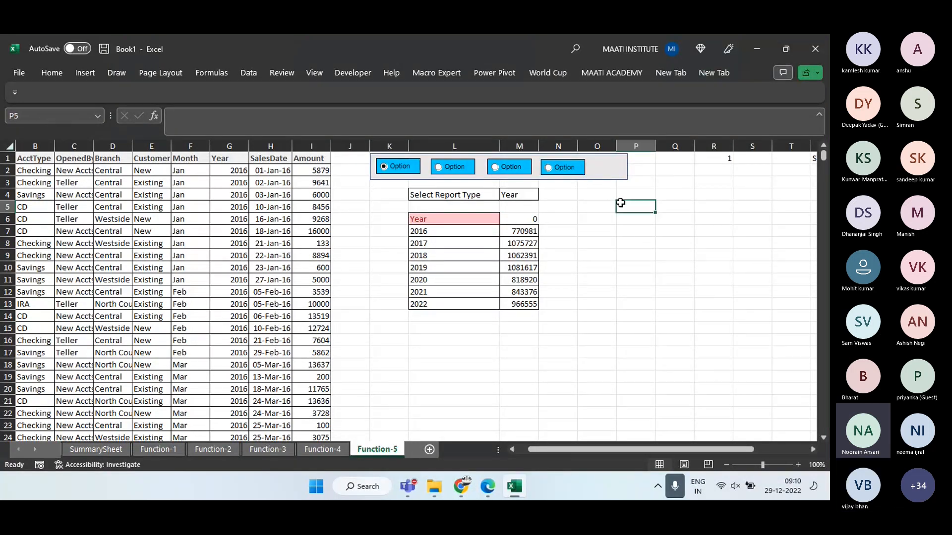
{"action": "left_click", "coordinate": [626, 167]}
{"action": "left_click_drag", "start_coordinate": [631, 167], "coordinate": [647, 167]}
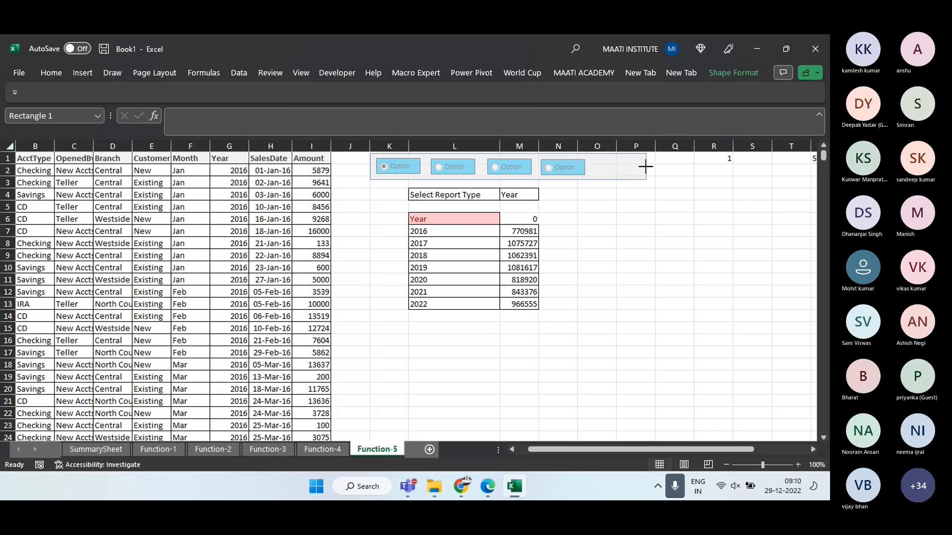
{"action": "left_click", "coordinate": [627, 207]}
{"action": "key", "text": "ctrl+v"}
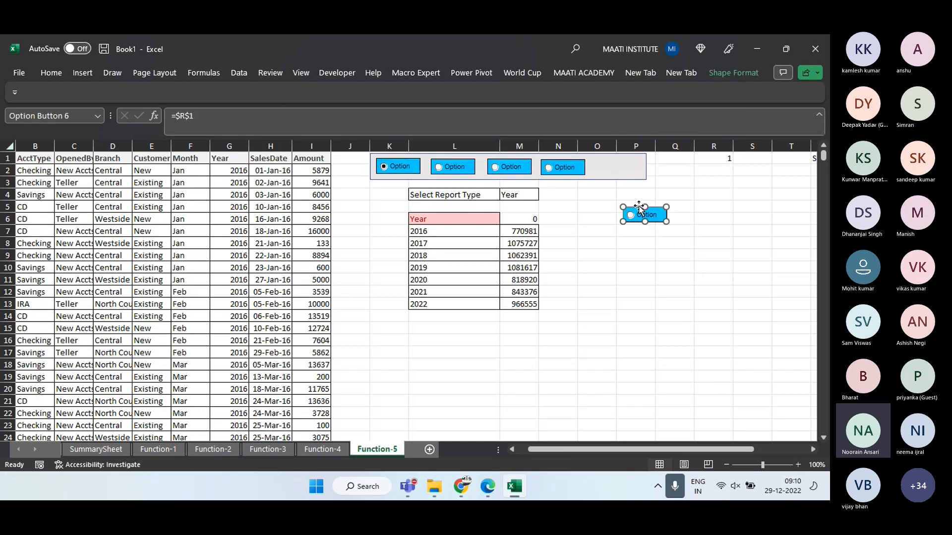
{"action": "left_click_drag", "start_coordinate": [636, 203], "coordinate": [613, 160]}
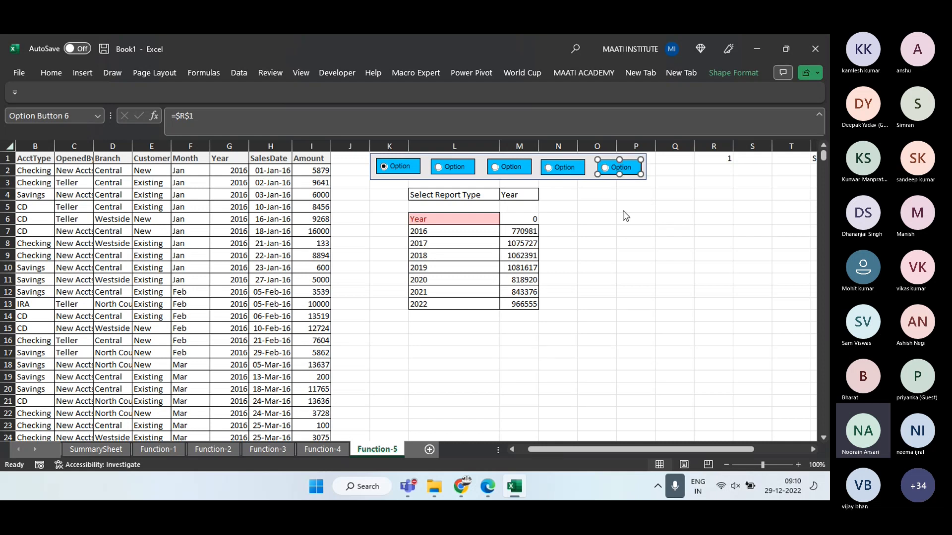
Draft the example formula =CHOOSE(1,"Delhi","Patna","Chennai","Pune") in cell P5
{"action": "left_click", "coordinate": [623, 207]}
{"action": "type", "text": "=CHOO"}
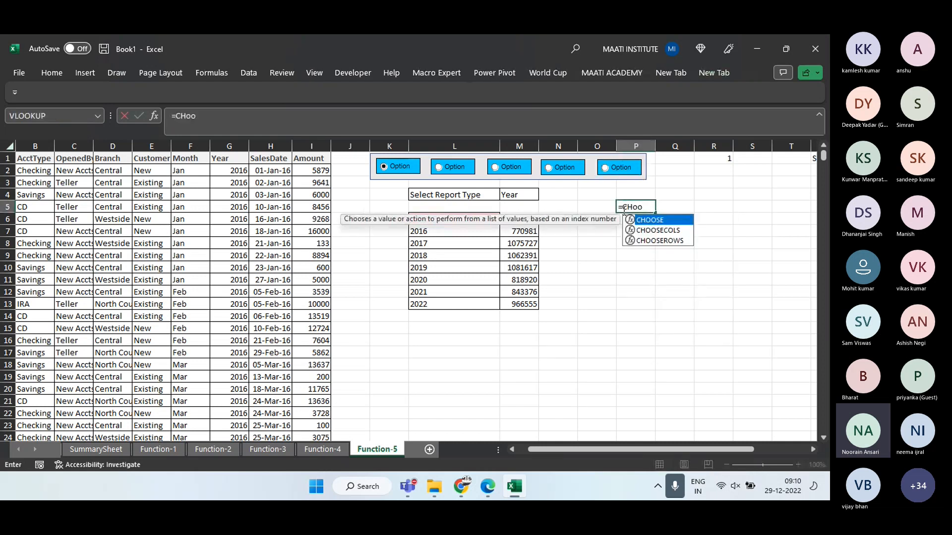
{"action": "key", "text": "Tab"}
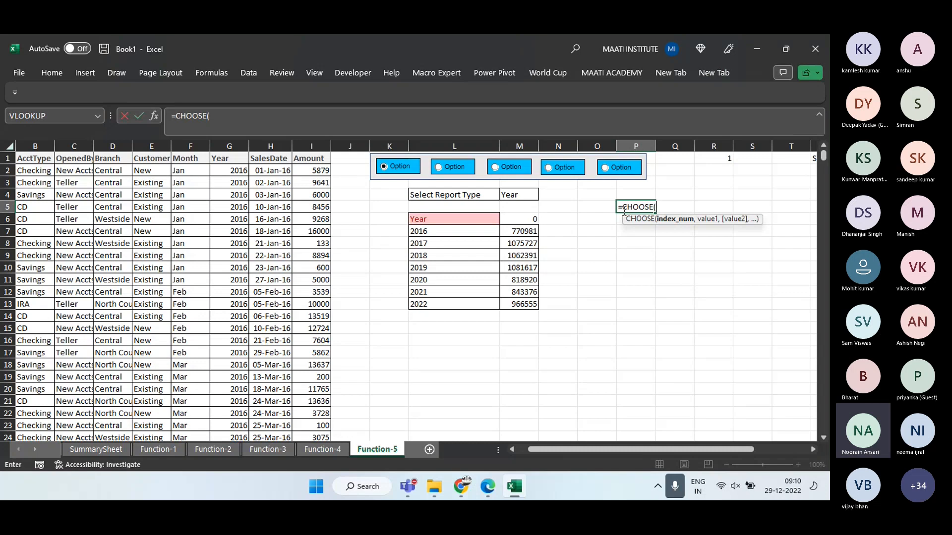
{"action": "type", "text": "1,"}
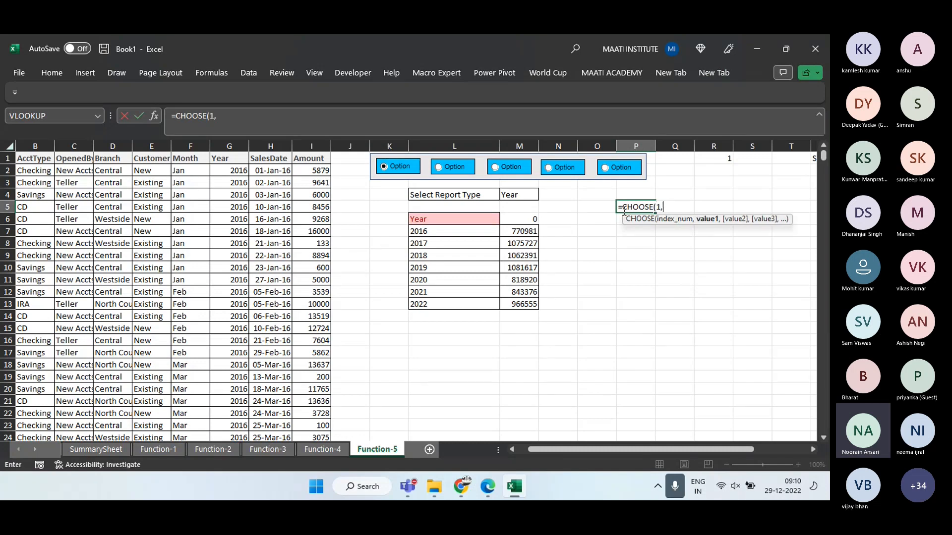
{"action": "type", "text": "\"Delhi\",\"Patna\""}
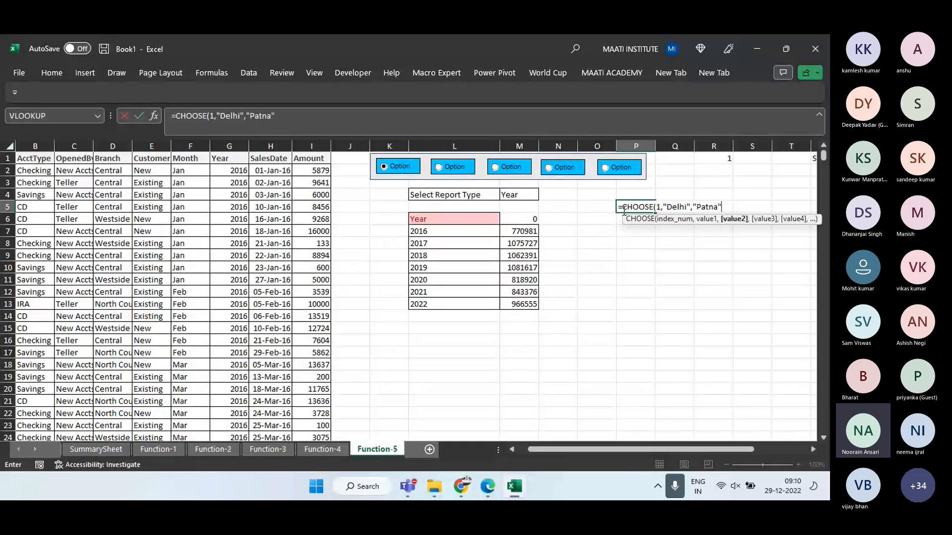
{"action": "type", "text": ",\""}
{"action": "type", "text": "Chennai"}
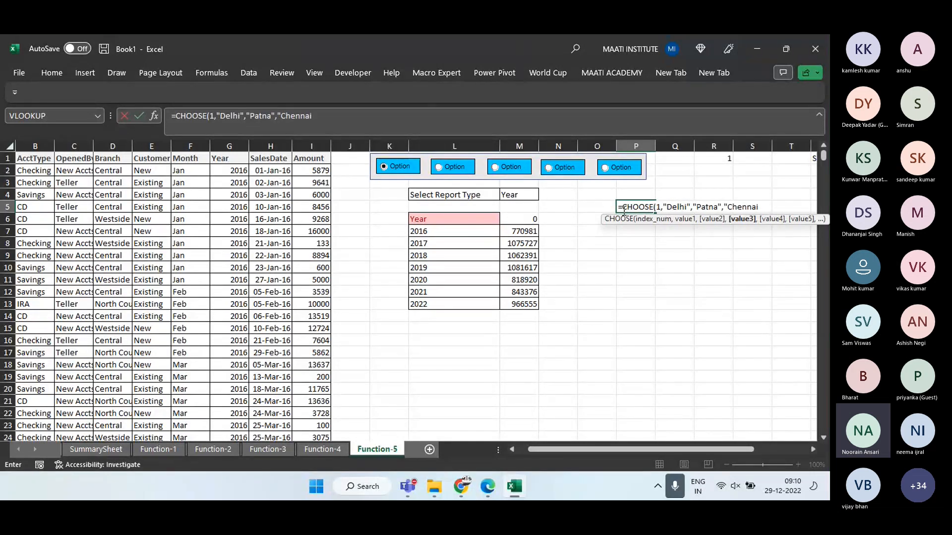
{"action": "type", "text": "\",\"Pune\")"}
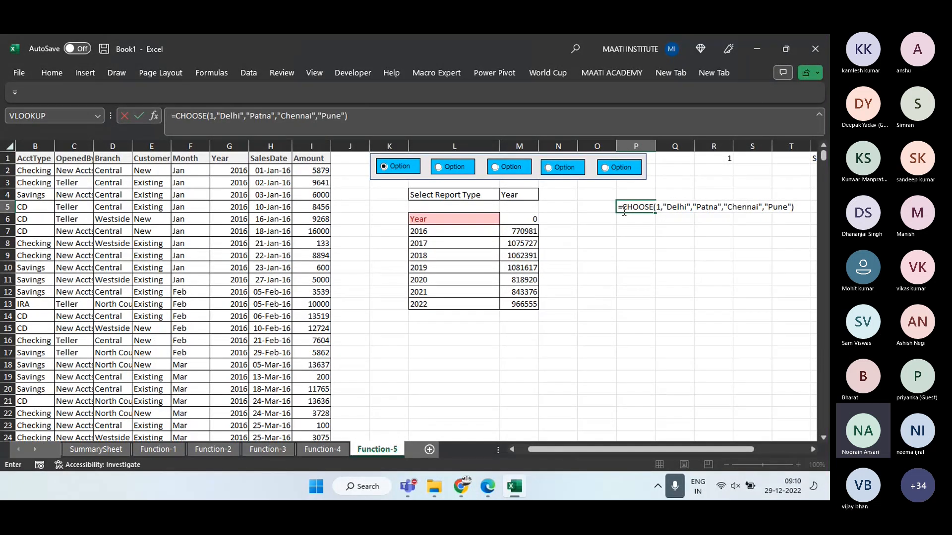
Change the CHOOSE index number to 3, go through the value arguments, and discard the example formula in P5
{"action": "left_click", "coordinate": [661, 208]}
{"action": "key", "text": "BackSpace"}
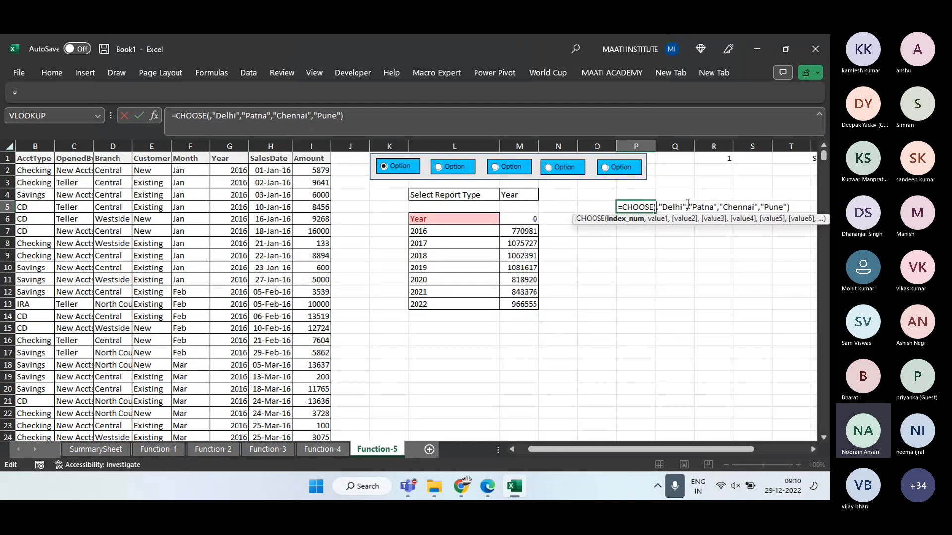
{"action": "type", "text": "3"}
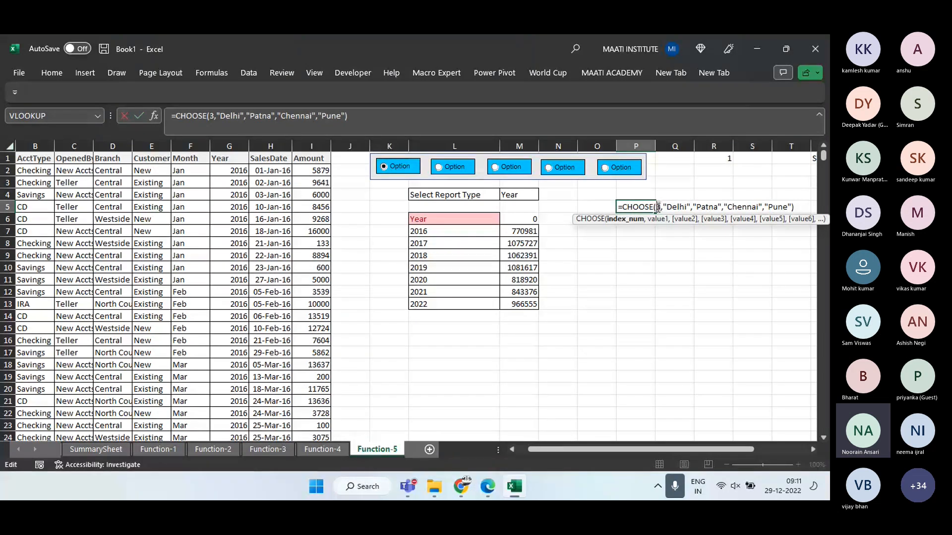
{"action": "double_click", "coordinate": [680, 207]}
{"action": "left_click", "coordinate": [704, 205]}
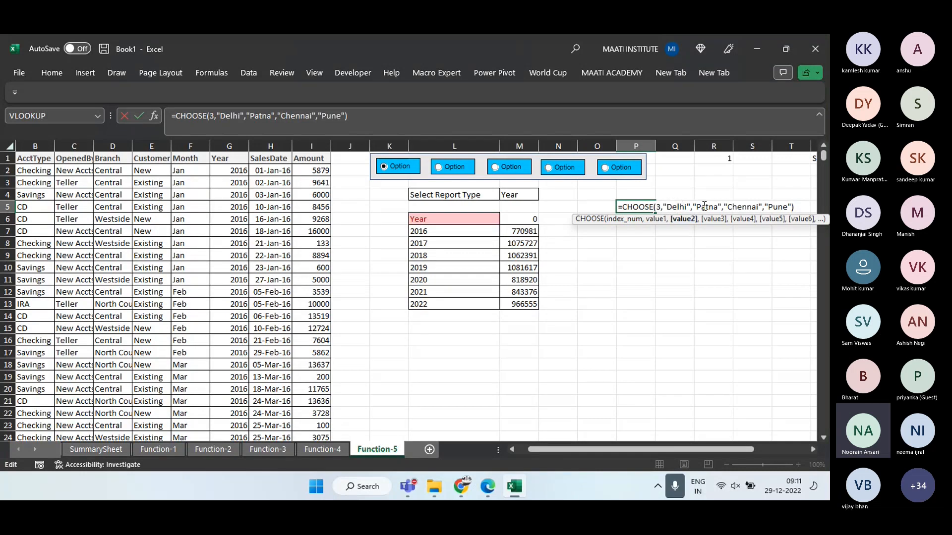
{"action": "left_click", "coordinate": [742, 208]}
{"action": "left_click", "coordinate": [767, 208]}
{"action": "key", "text": "Escape"}
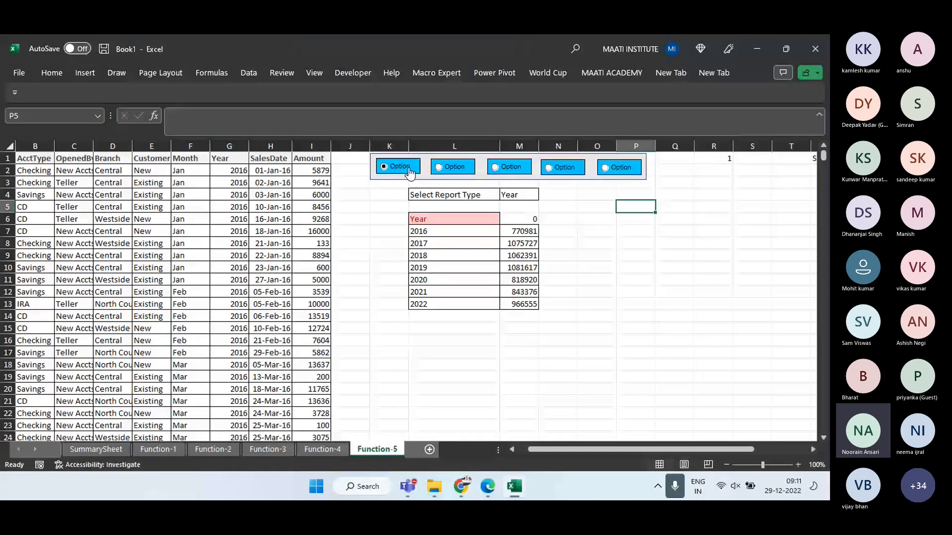
Relabel the first option button Countifs and the second one Sumifs
{"action": "right_click", "coordinate": [407, 170]}
{"action": "left_click", "coordinate": [441, 229]}
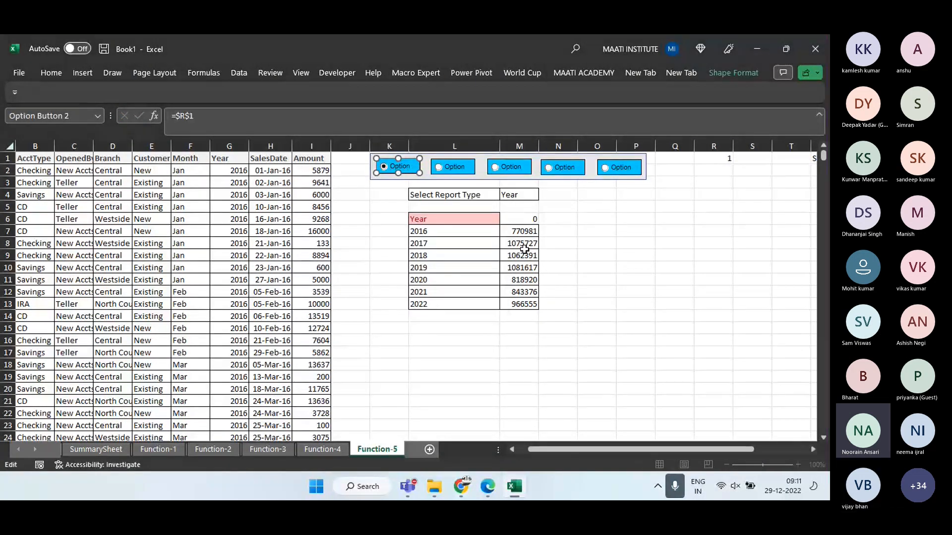
{"action": "key", "text": "ctrl+a"}
{"action": "type", "text": "Count"}
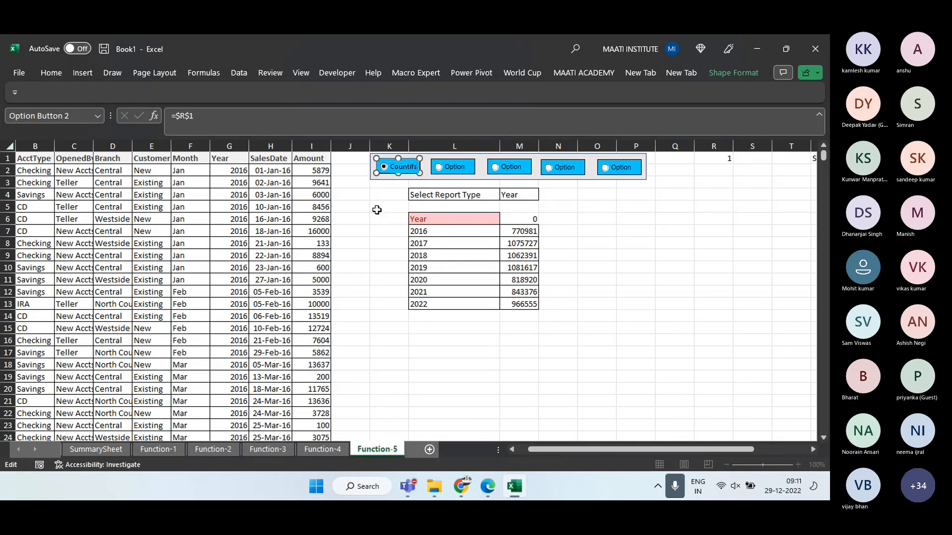
{"action": "right_click", "coordinate": [462, 170]}
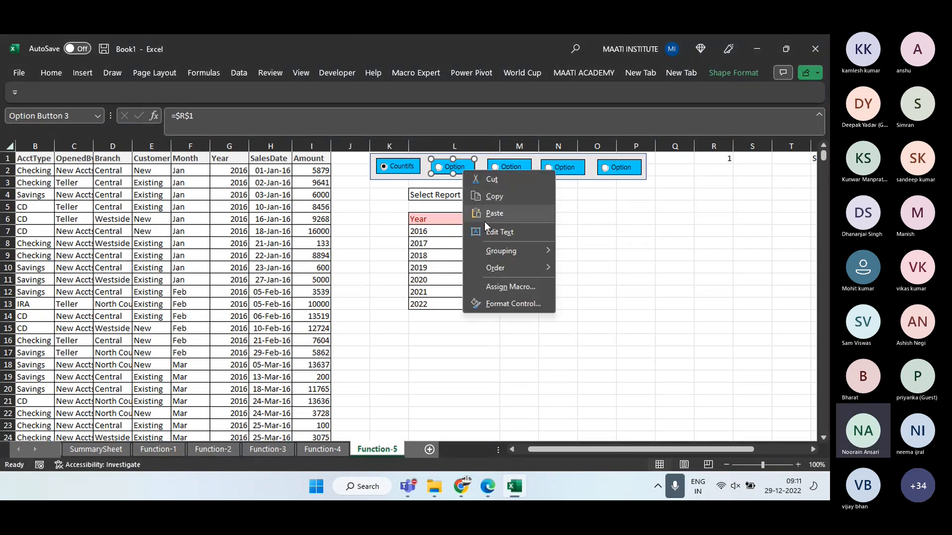
{"action": "left_click", "coordinate": [489, 231]}
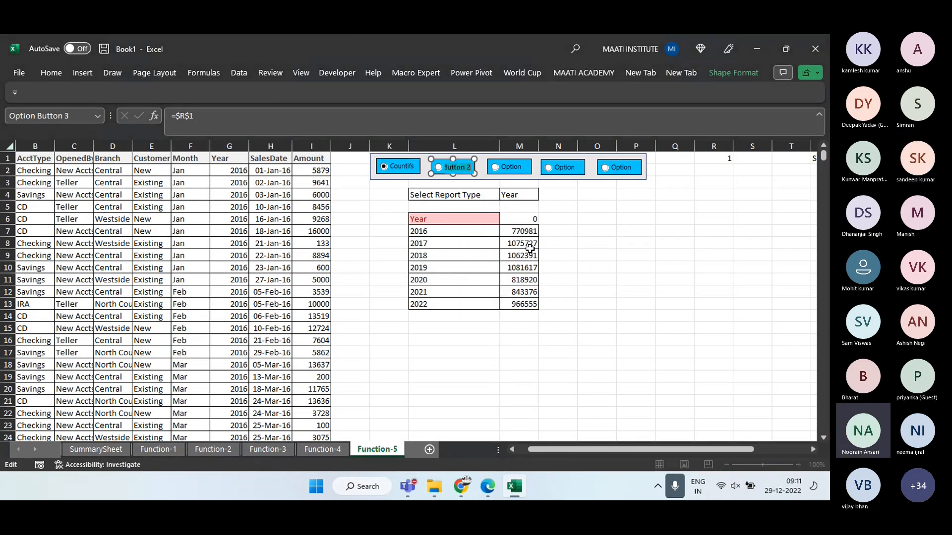
{"action": "type", "text": "SU"}
{"action": "key", "text": "BackSpace"}
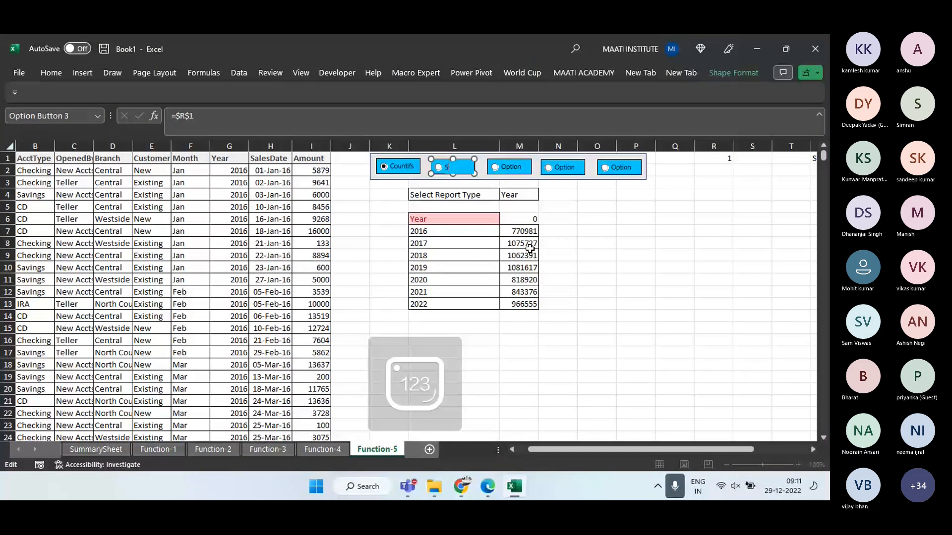
{"action": "type", "text": "umifs"}
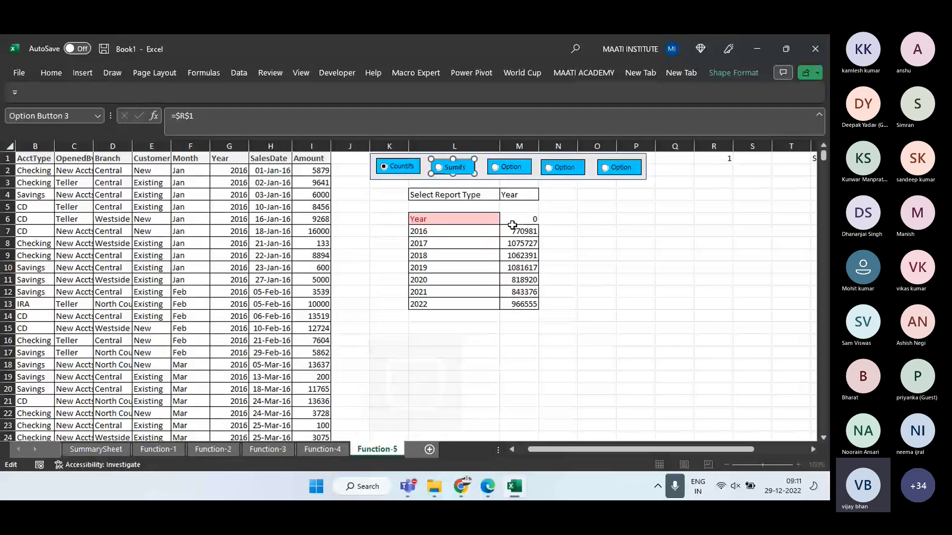
Relabel the third option button Maxifs and the fourth one Minifs
{"action": "right_click", "coordinate": [511, 167]}
{"action": "key", "text": "Escape"}
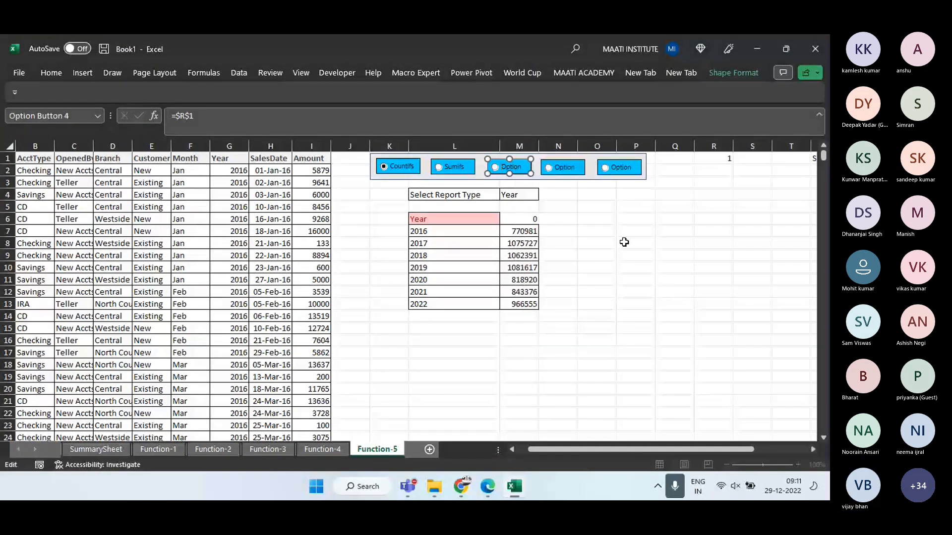
{"action": "key", "text": "ctrl+a"}
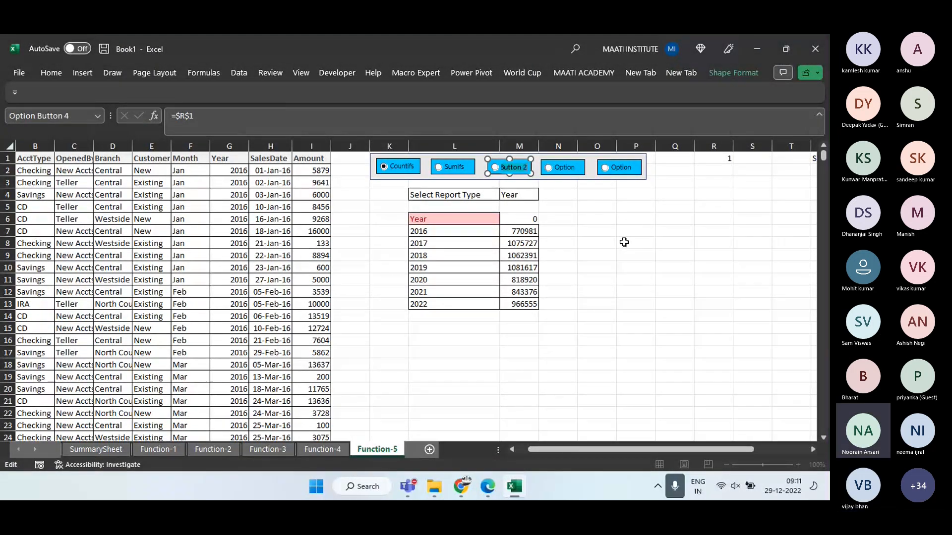
{"action": "type", "text": "Maxifs"}
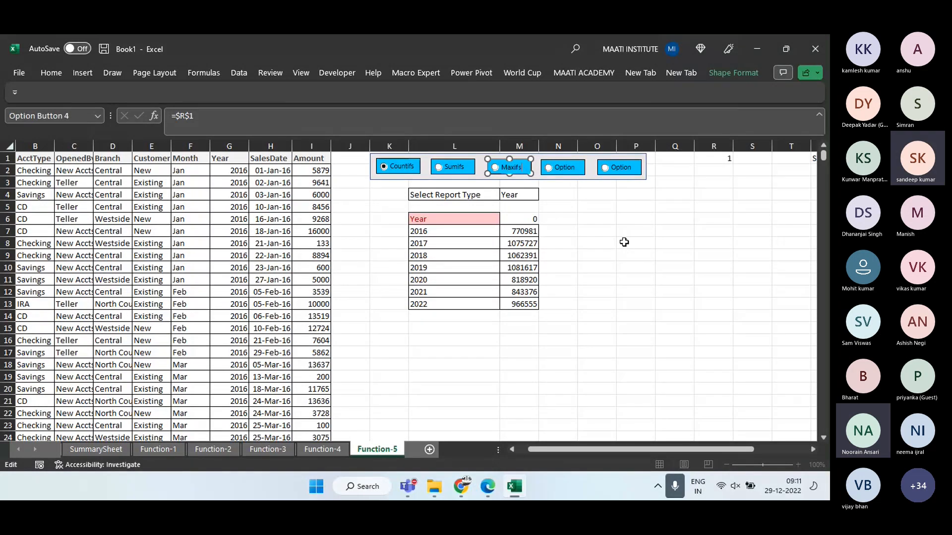
{"action": "right_click", "coordinate": [570, 170]}
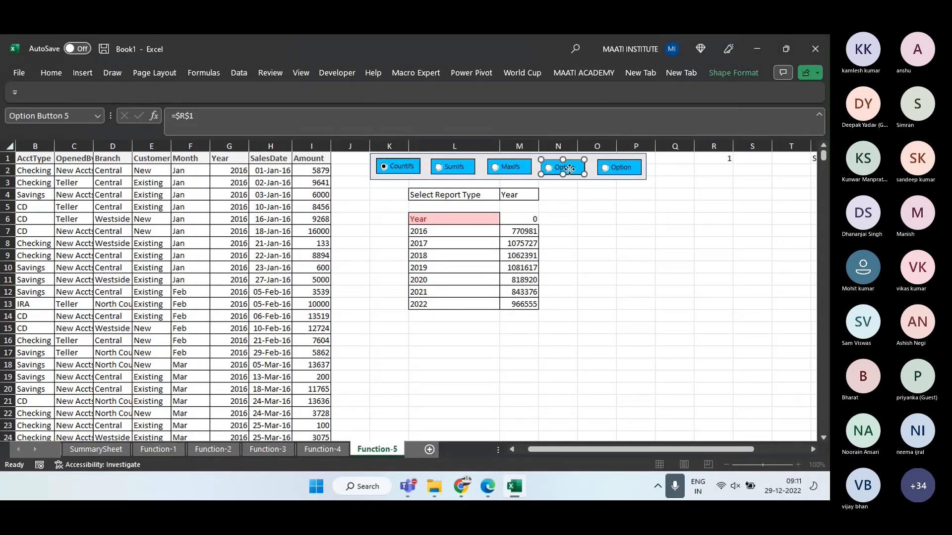
{"action": "left_click", "coordinate": [601, 232]}
{"action": "key", "text": "ctrl+a"}
{"action": "type", "text": "Minif"}
Relabel the fifth option button Avgifs and finish editing its text
{"action": "left_click", "coordinate": [615, 167], "text": "ctrl"}
{"action": "right_click", "coordinate": [615, 164]}
{"action": "left_click", "coordinate": [645, 221]}
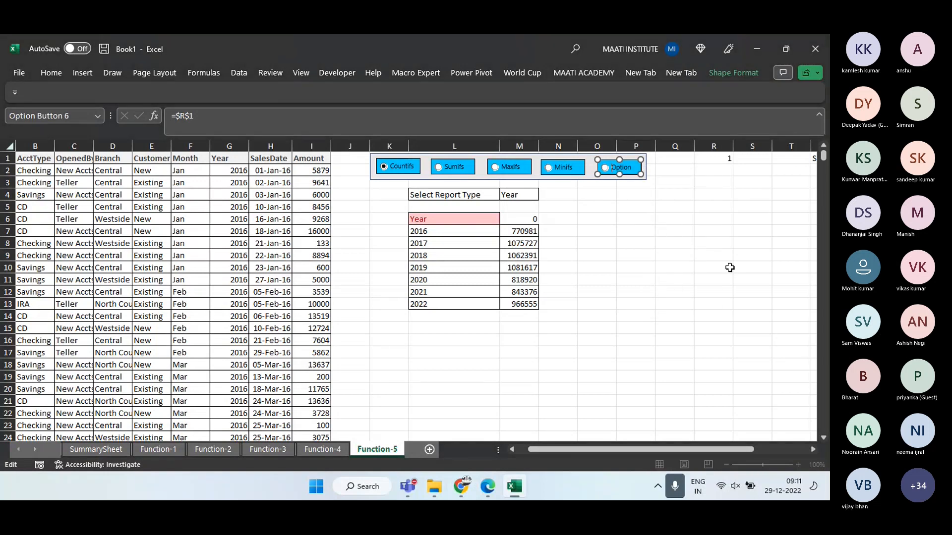
{"action": "key", "text": "ctrl+a"}
{"action": "type", "text": "Avgif"}
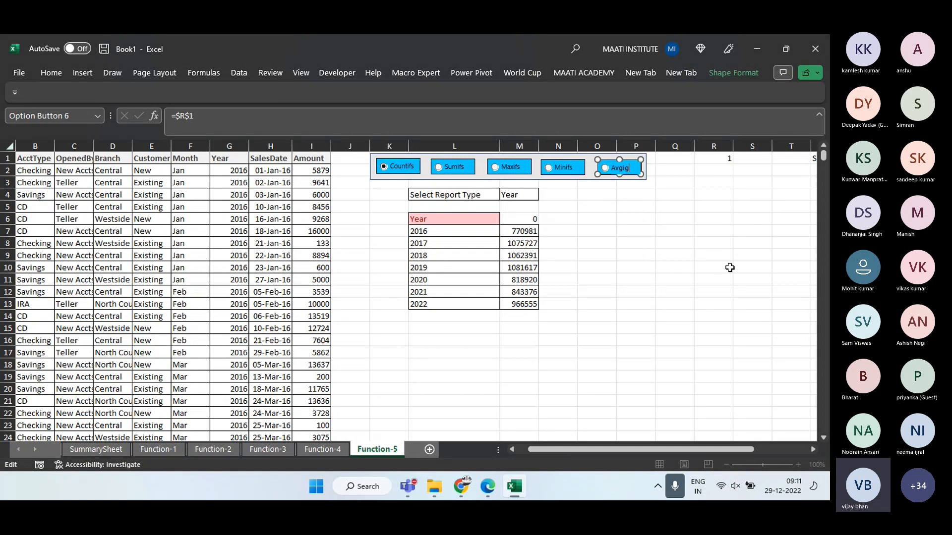
{"action": "type", "text": "s"}
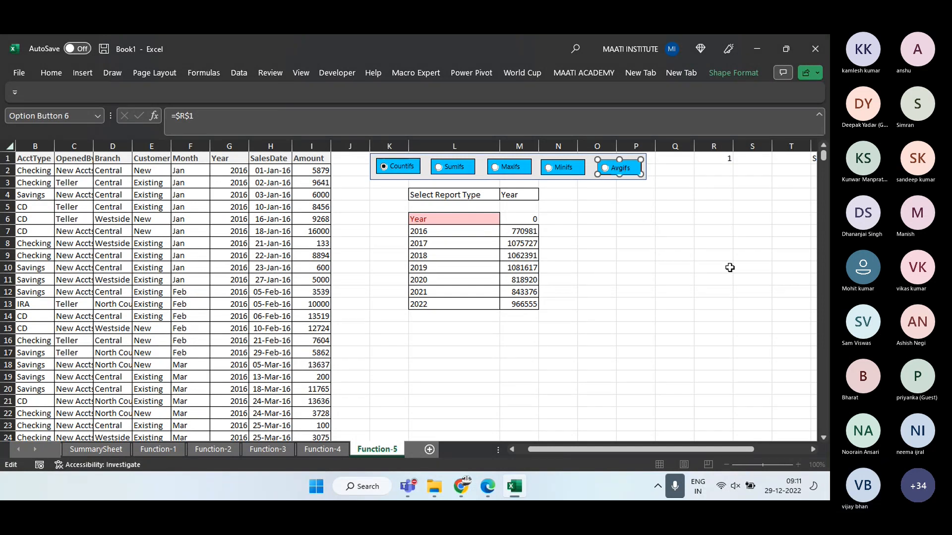
{"action": "left_click", "coordinate": [611, 264]}
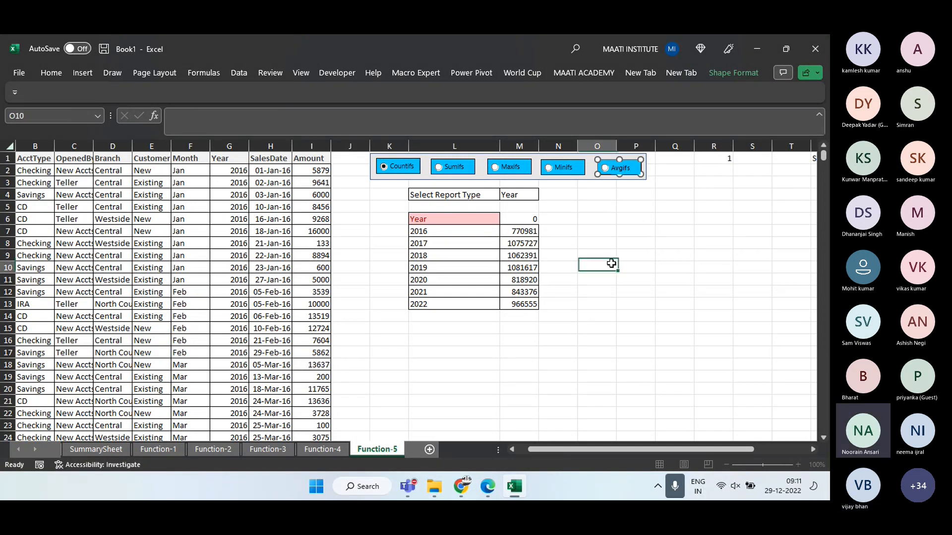
Cycle through the Sumifs, Maxifs, Minifs and Avgifs option buttons, check linked cell R1, and return to Countifs
{"action": "left_click", "coordinate": [442, 169]}
{"action": "left_click", "coordinate": [503, 169]}
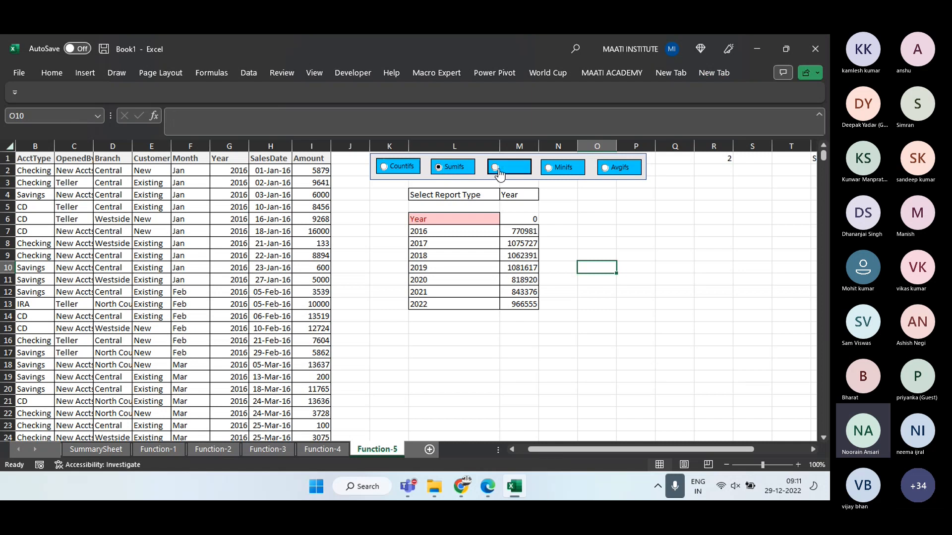
{"action": "left_click", "coordinate": [562, 171]}
{"action": "left_click", "coordinate": [611, 169]}
{"action": "left_click", "coordinate": [717, 159]}
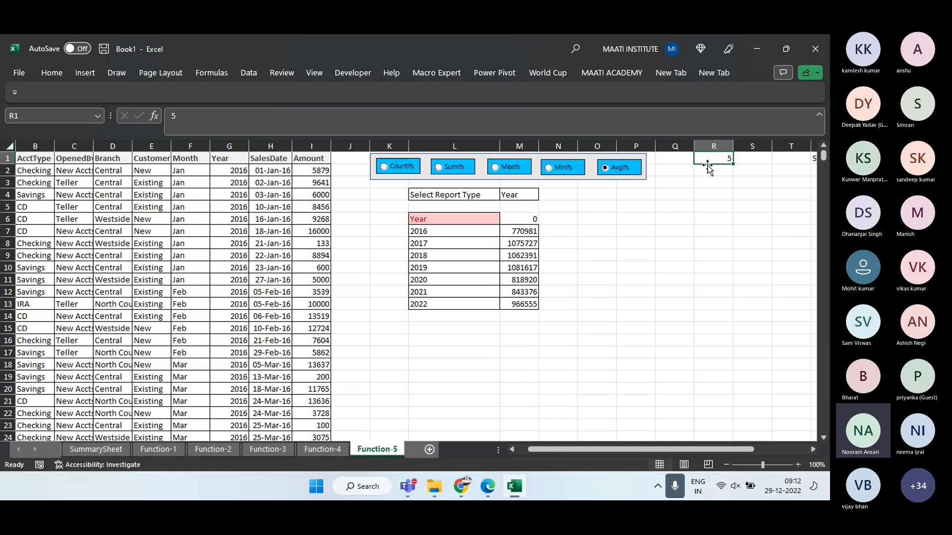
{"action": "left_click", "coordinate": [557, 169]}
{"action": "left_click", "coordinate": [410, 170]}
Replace the formula in M6 with a new CHOOSE function that uses R1 as its index number
{"action": "left_click", "coordinate": [510, 218]}
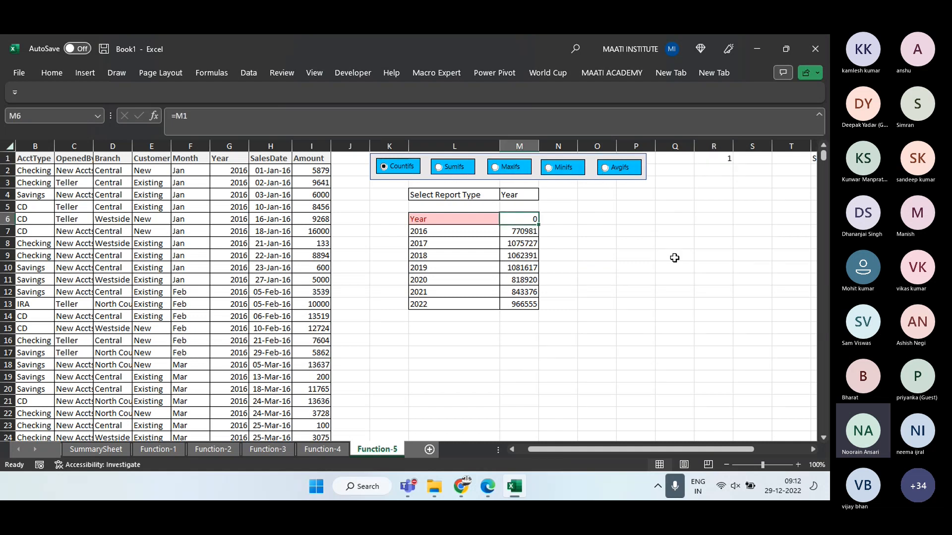
{"action": "type", "text": "=CHoo"}
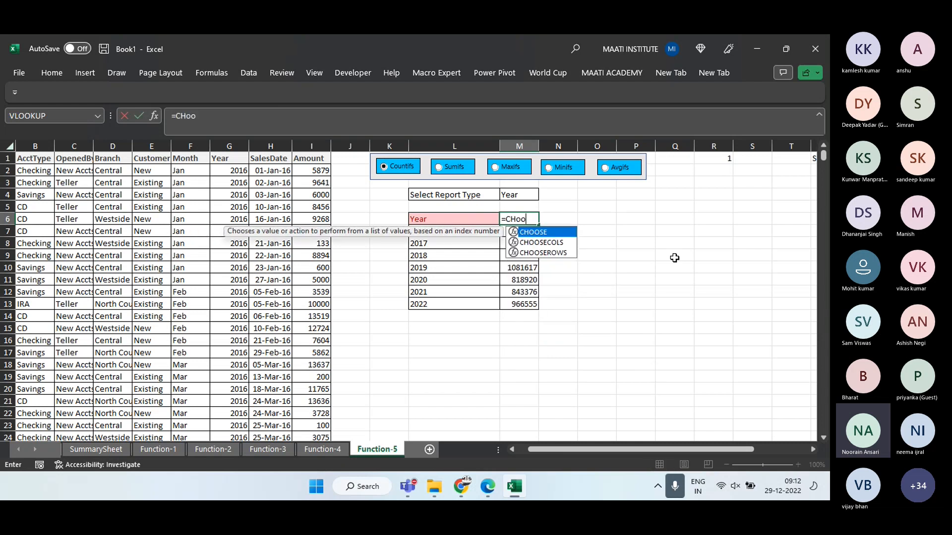
{"action": "key", "text": "Tab"}
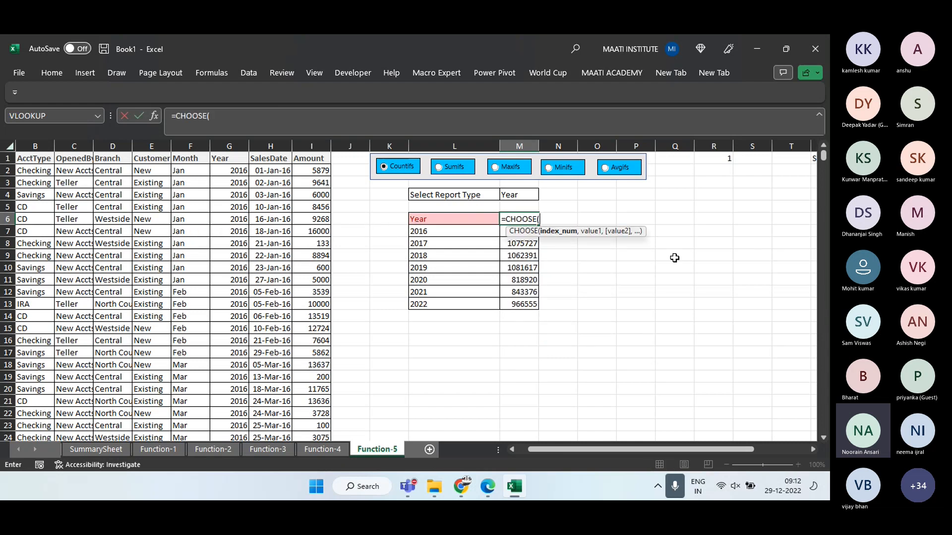
{"action": "left_click", "coordinate": [727, 158]}
{"action": "type", "text": ","}
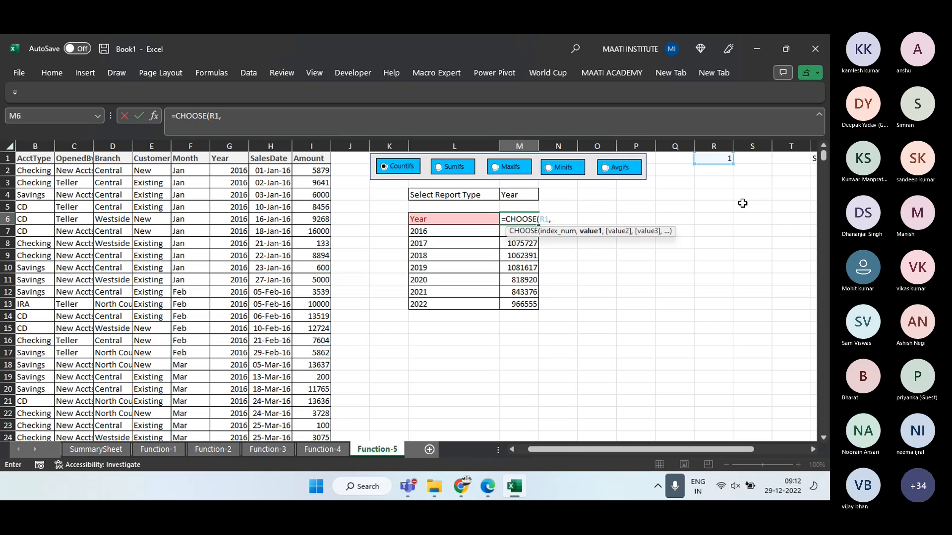
Supply Countifs, Sumifs, Maxifs, Minifs and Avgifs as the text values of the CHOOSE formula and try to enter it
{"action": "type", "text": "\"Counti"}
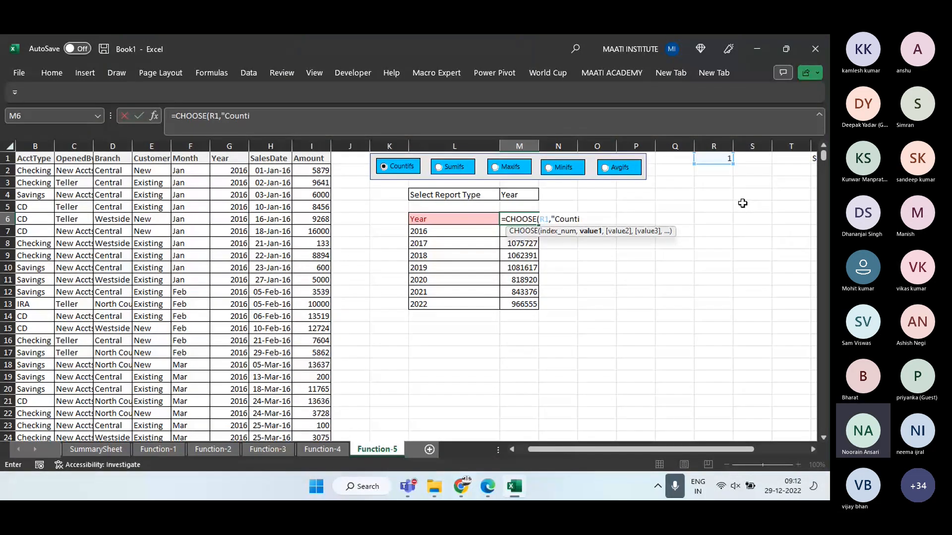
{"action": "type", "text": "fs\",\"Su"}
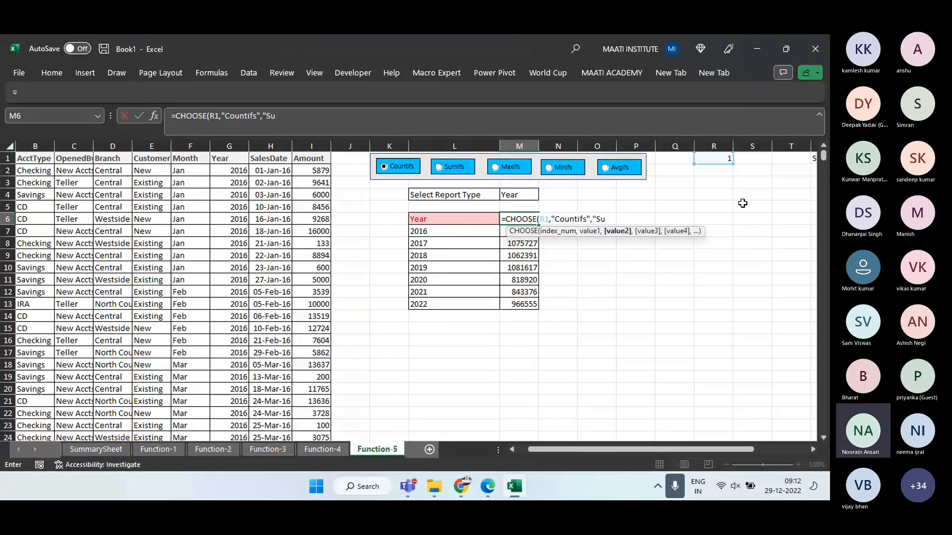
{"action": "type", "text": "mifs\",'"}
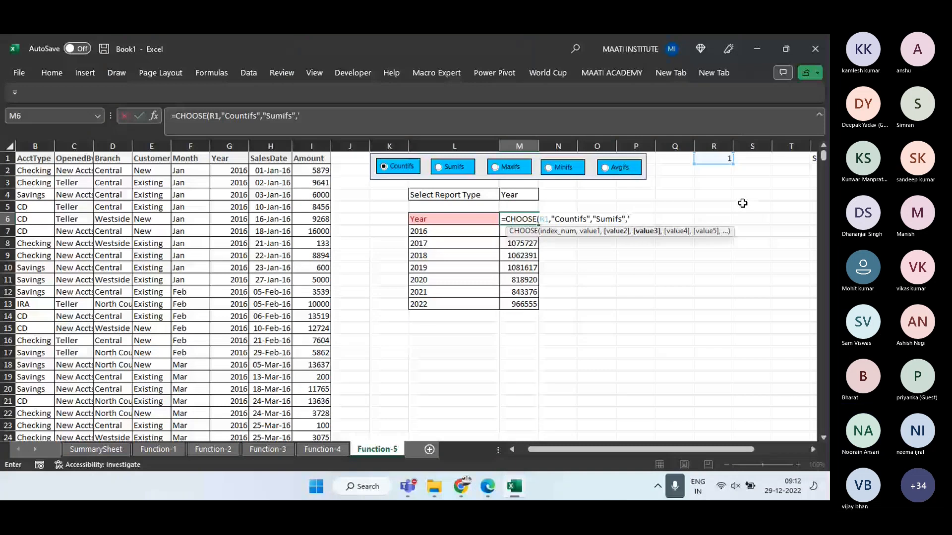
{"action": "type", "text": "Maxifs"}
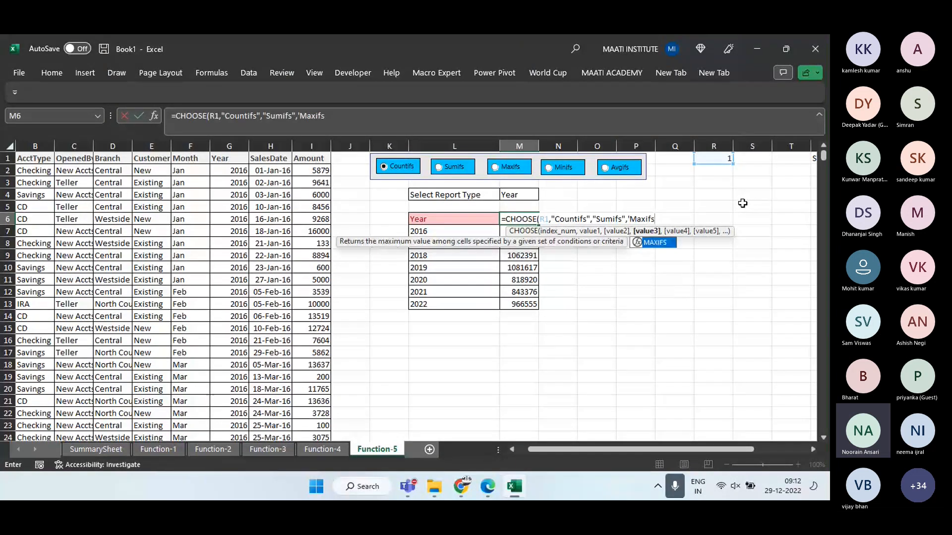
{"action": "type", "text": "\",\""}
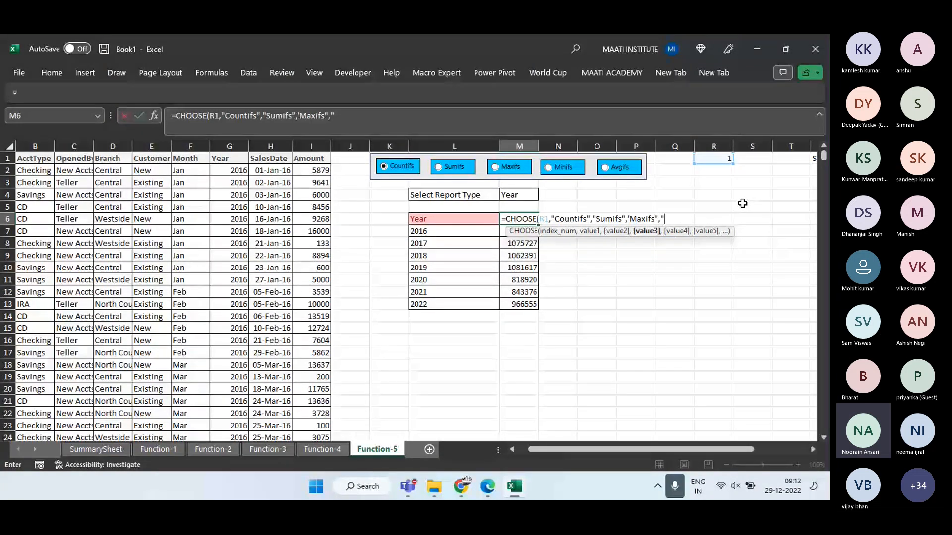
{"action": "type", "text": "Min"}
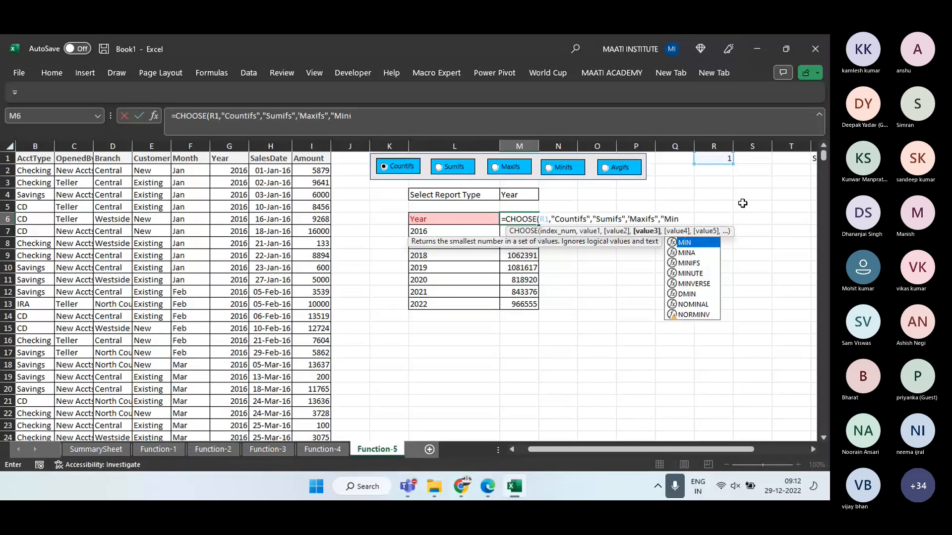
{"action": "type", "text": "ifs\","}
{"action": "type", "text": "\"A"}
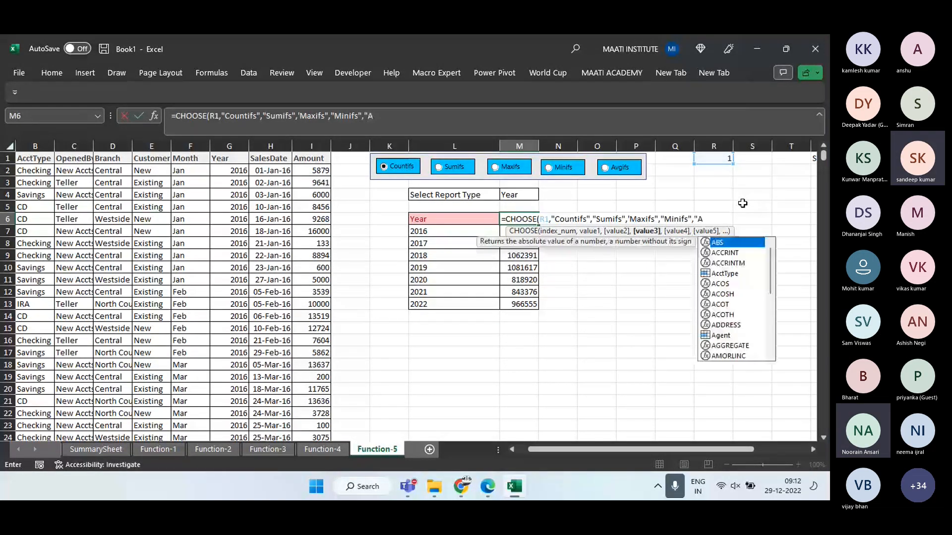
{"action": "type", "text": "vgifs\")"}
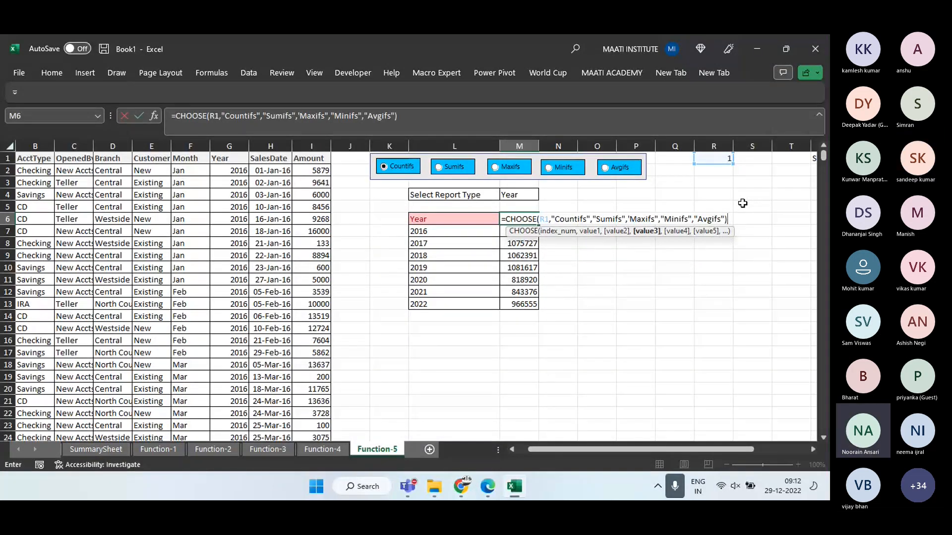
{"action": "key", "text": "Return"}
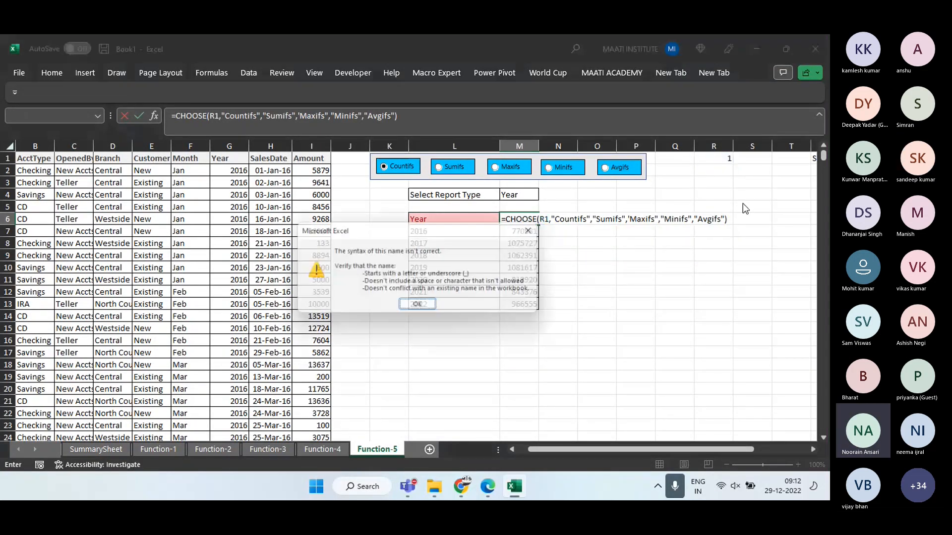
{"action": "key", "text": "Return"}
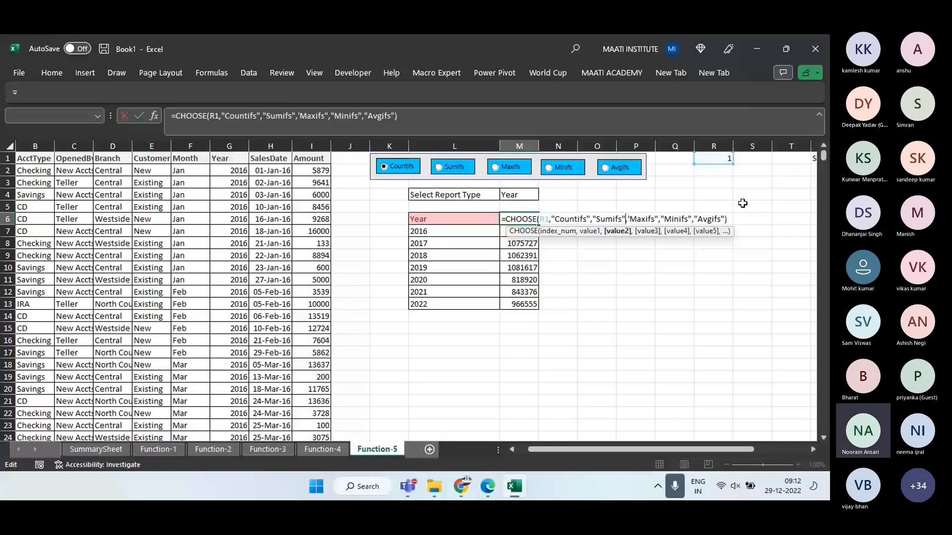
Fix the opening quotation mark before Maxifs, change the last CHOOSE value to "Averageifs", and enter the formula in M6
{"action": "key", "text": "BackSpace"}
{"action": "type", "text": "\""}
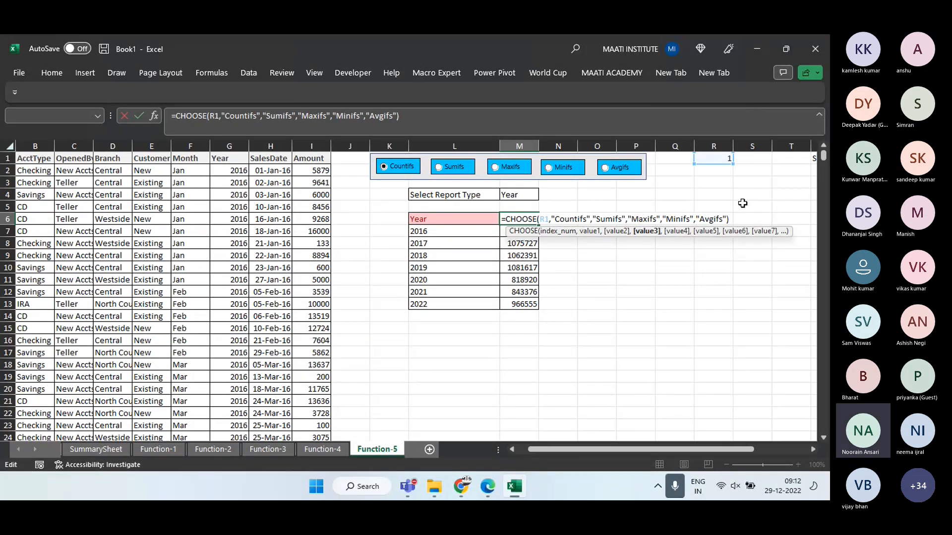
{"action": "key", "text": "Right"}
{"action": "key", "text": "Right"}
{"action": "key", "text": "Right"}
{"action": "key", "text": "Right"}
{"action": "key", "text": "Right"}
{"action": "key", "text": "Right"}
{"action": "key", "text": "Right"}
{"action": "key", "text": "Right"}
{"action": "key", "text": "Right"}
{"action": "key", "text": "Right"}
{"action": "key", "text": "Right"}
{"action": "key", "text": "Right"}
{"action": "key", "text": "Right"}
{"action": "key", "text": "Right"}
{"action": "key", "text": "Right"}
{"action": "key", "text": "Right"}
{"action": "key", "text": "Right"}
{"action": "key", "text": "Right"}
{"action": "key", "text": "Right"}
{"action": "key", "text": "Right"}
{"action": "key", "text": "Right"}
{"action": "key", "text": "shift+Left"}
{"action": "key", "text": "shift+Left"}
{"action": "type", "text": "verage"}
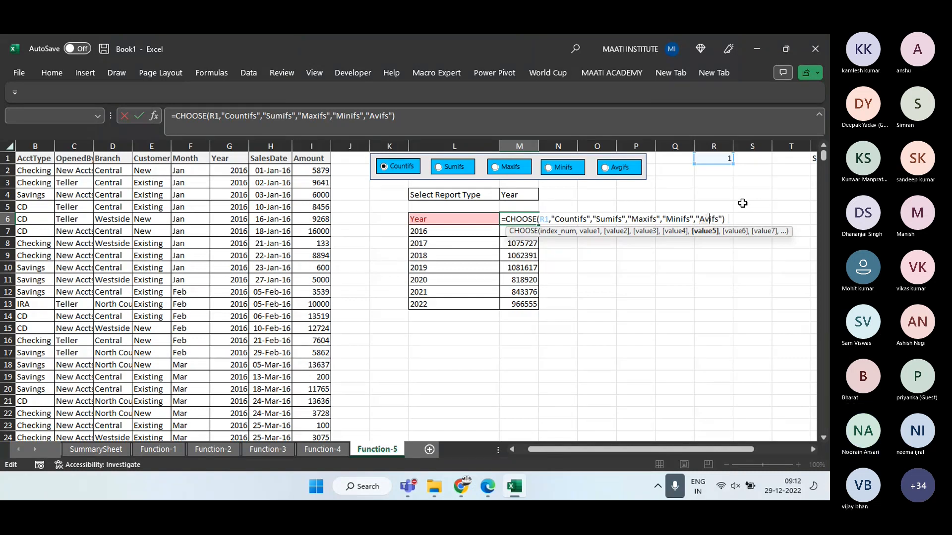
{"action": "key", "text": "Return"}
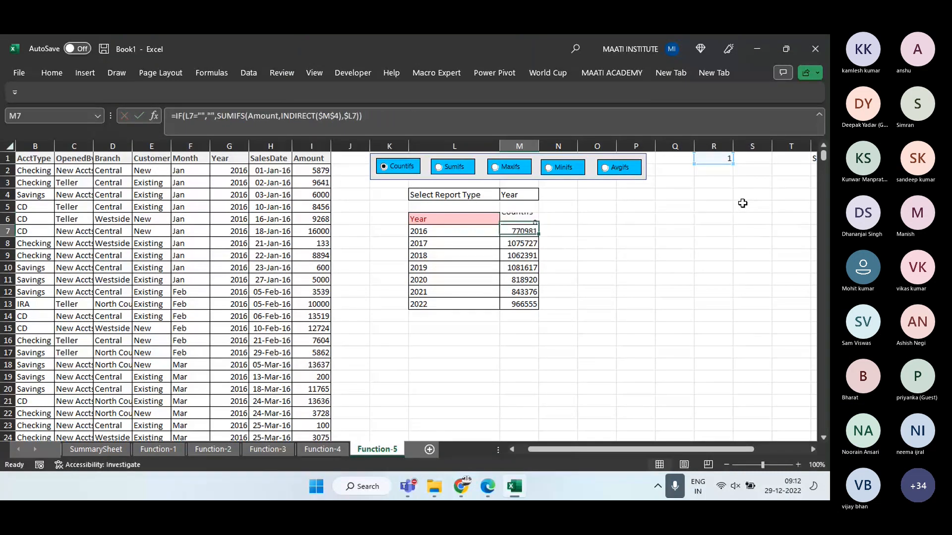
{"action": "key", "text": "Up"}
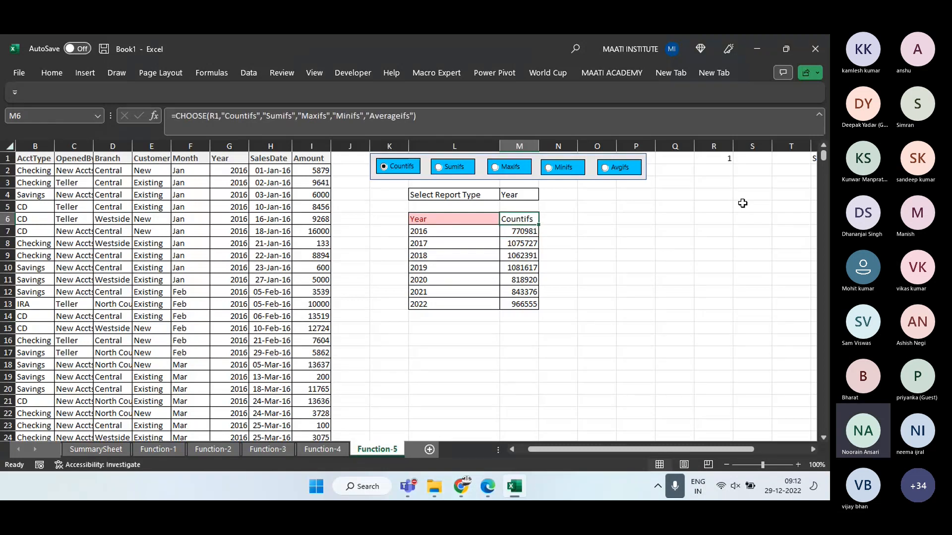
Try the Sumifs, Maxifs, Minifs and Avgifs option buttons against the M6 heading, and widen column M to fit the longest one
{"action": "left_click", "coordinate": [441, 167]}
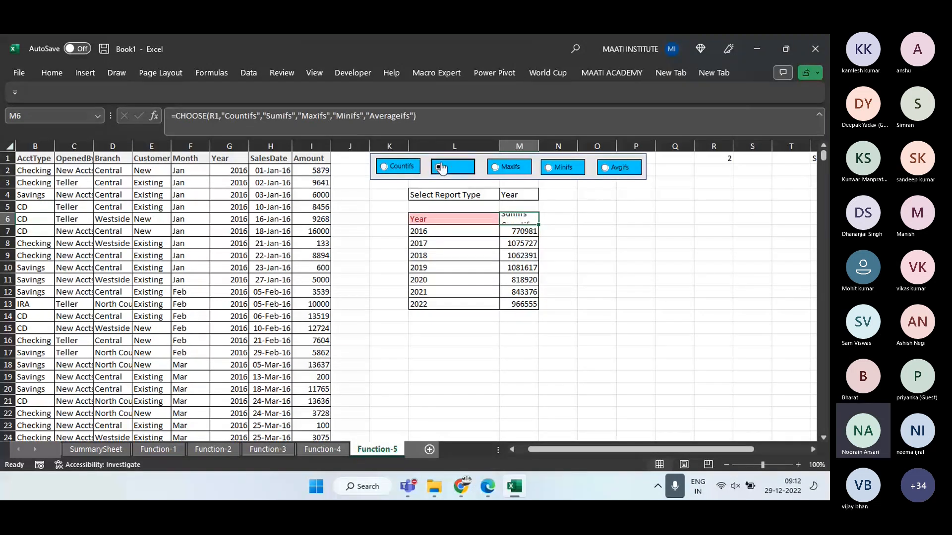
{"action": "left_click", "coordinate": [495, 167]}
{"action": "left_click", "coordinate": [550, 169]}
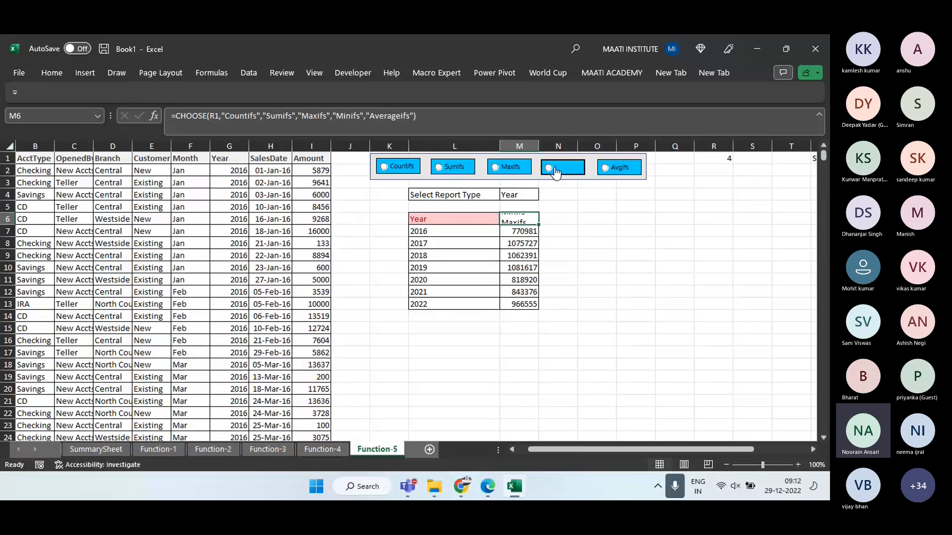
{"action": "left_click", "coordinate": [614, 169]}
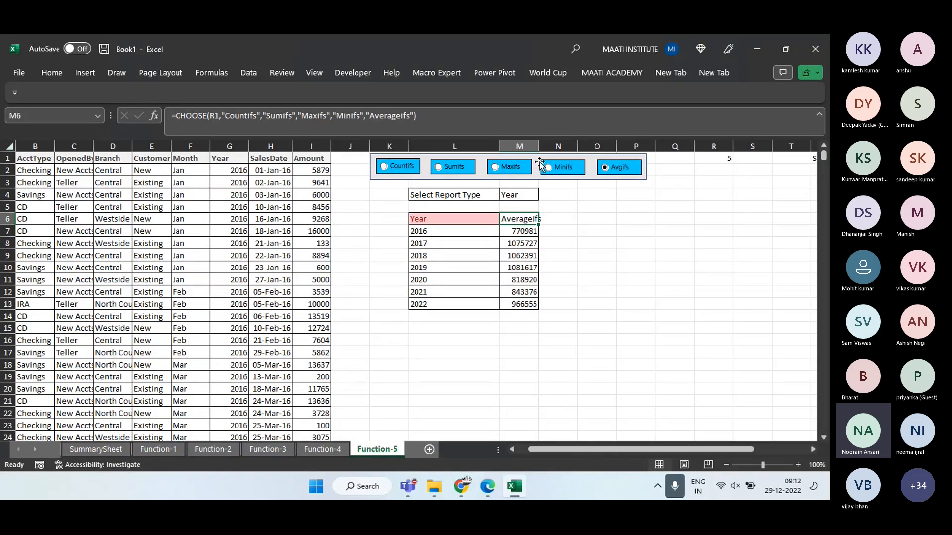
{"action": "left_click_drag", "start_coordinate": [539, 146], "coordinate": [548, 146]}
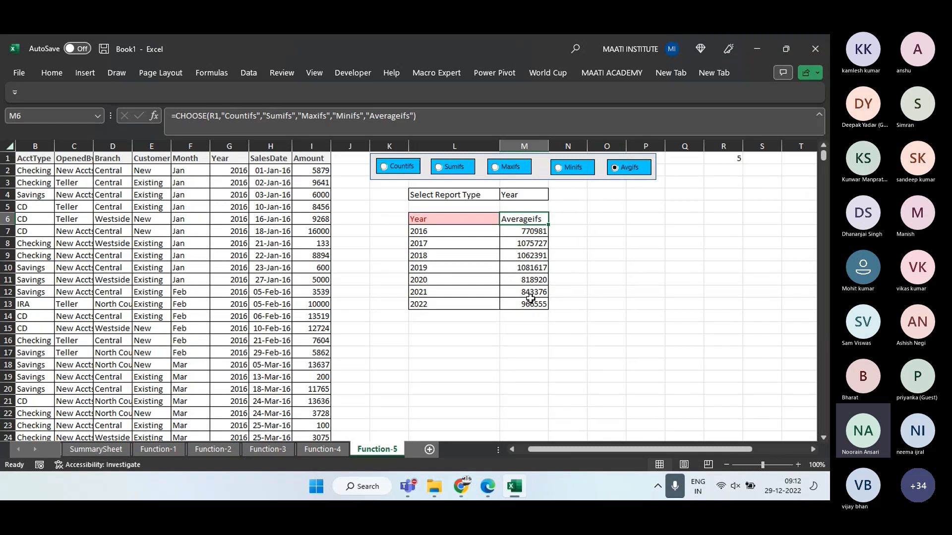
Switch the report type in M4 to AcctType, to Agent, and finally to Month
{"action": "left_click", "coordinate": [521, 195]}
{"action": "left_click", "coordinate": [554, 194]}
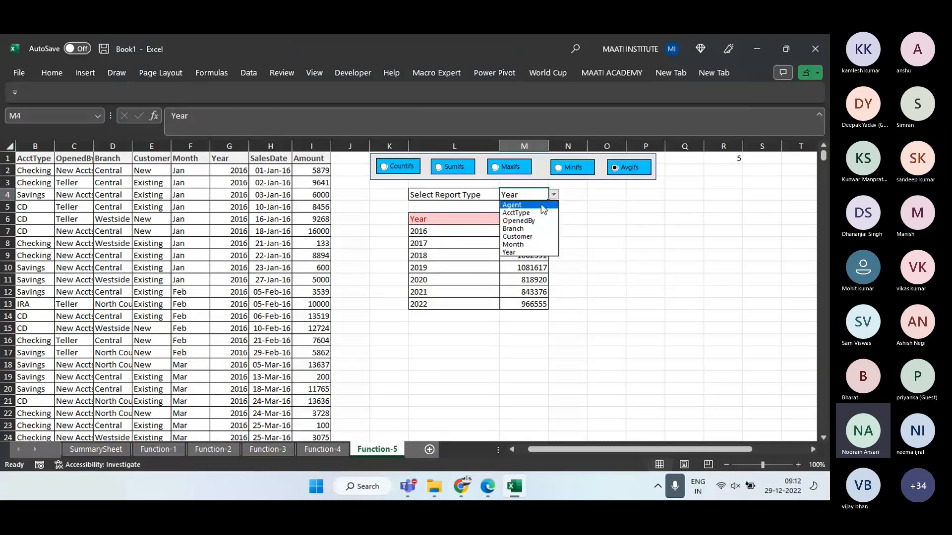
{"action": "left_click", "coordinate": [537, 213]}
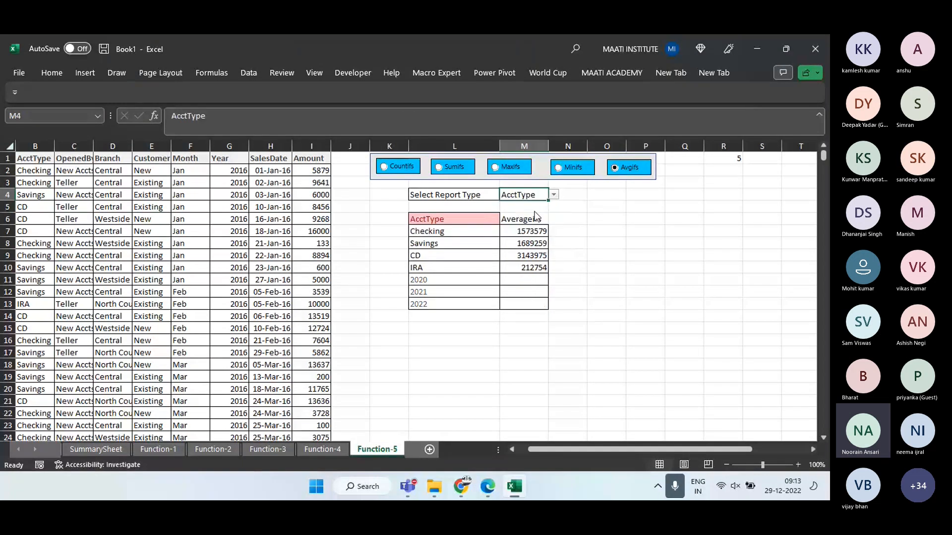
{"action": "left_click", "coordinate": [554, 195]}
{"action": "left_click", "coordinate": [531, 206]}
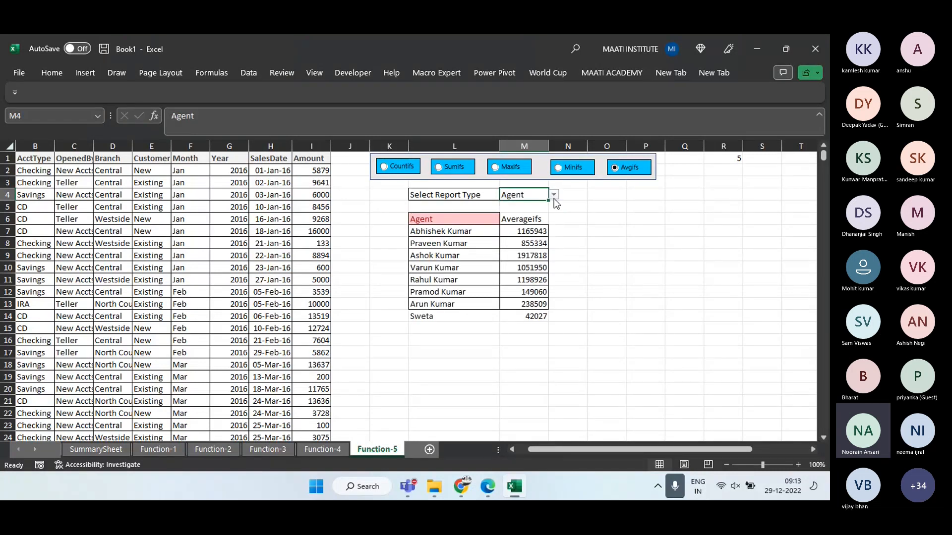
{"action": "left_click", "coordinate": [554, 194]}
{"action": "left_click", "coordinate": [527, 245]}
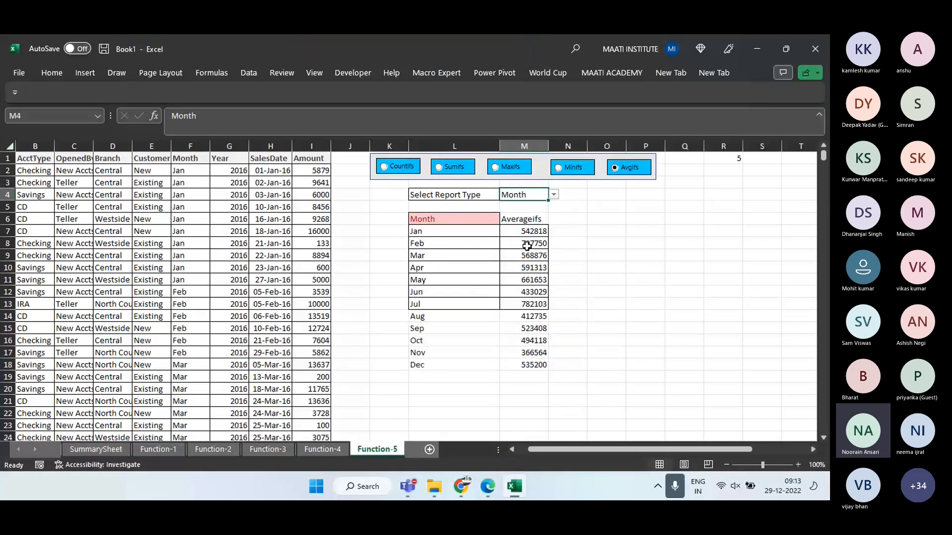
Remove all cell borders from the report rows L7:M18
{"action": "left_click_drag", "start_coordinate": [431, 233], "coordinate": [529, 364]}
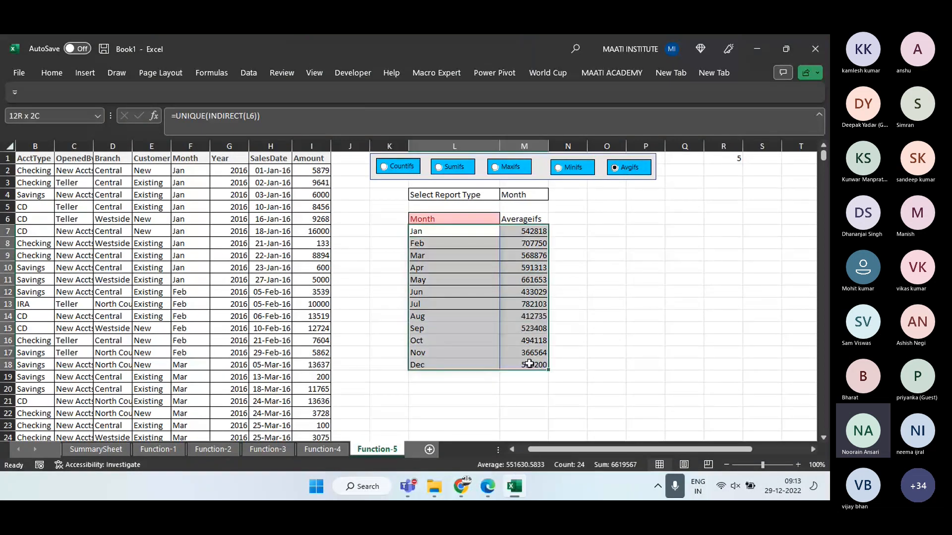
{"action": "left_click", "coordinate": [50, 78]}
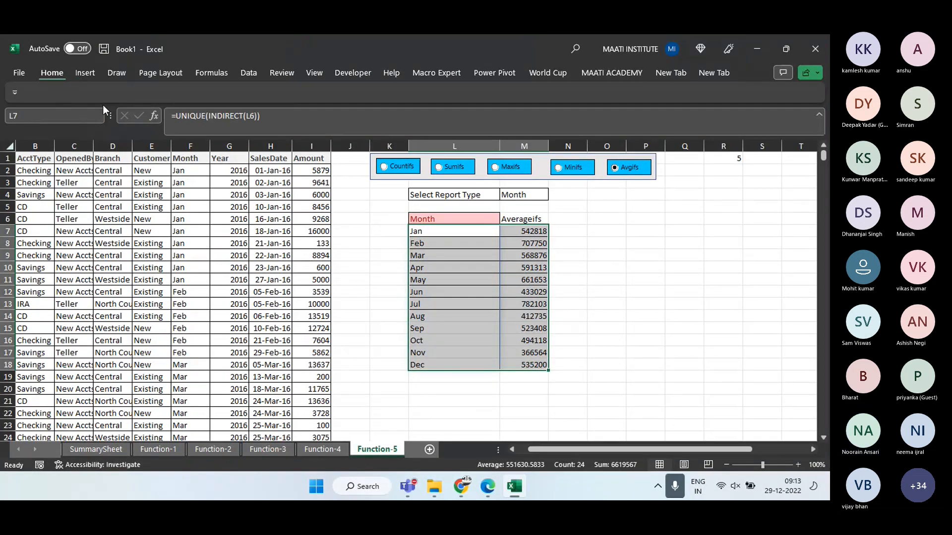
{"action": "left_click", "coordinate": [181, 115]}
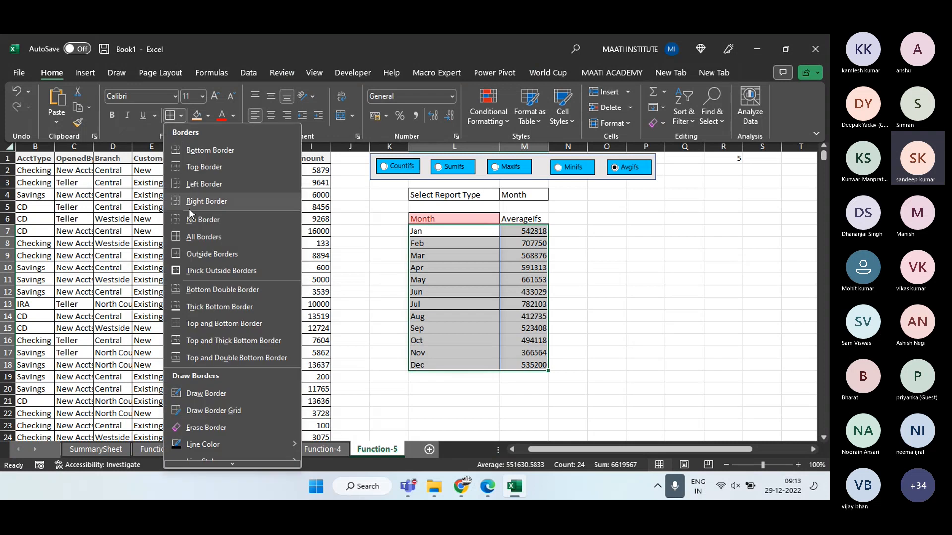
{"action": "left_click", "coordinate": [189, 216]}
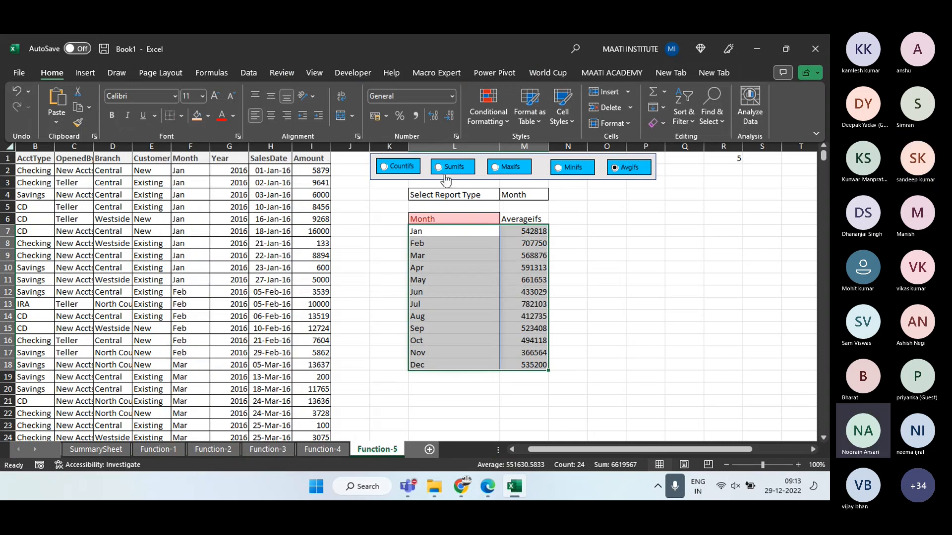
{"action": "left_click", "coordinate": [576, 215]}
In M7's formula, cut the whole SUMIFS expression for reuse and put a CHOOSE function indexed by $R$1 in its place
{"action": "left_click", "coordinate": [531, 230]}
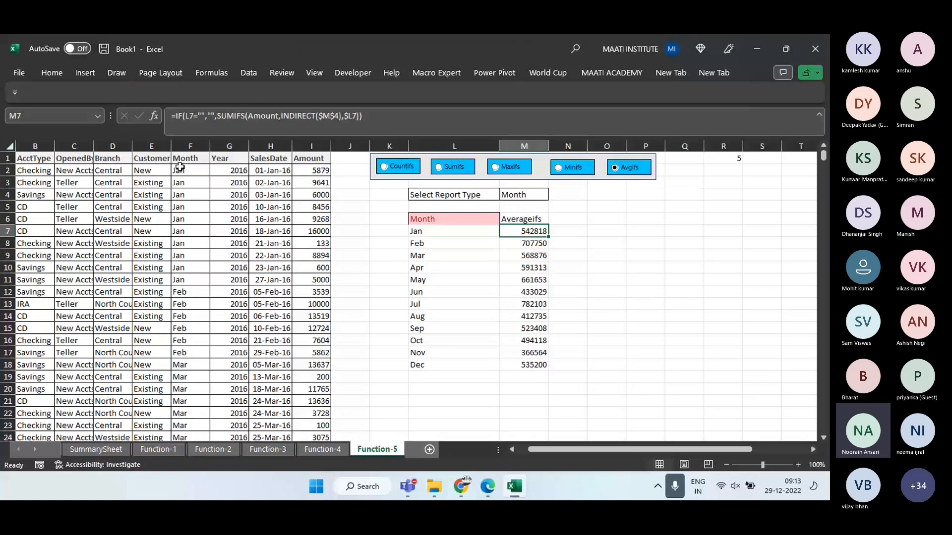
{"action": "left_click", "coordinate": [219, 114]}
{"action": "double_click", "coordinate": [228, 115]}
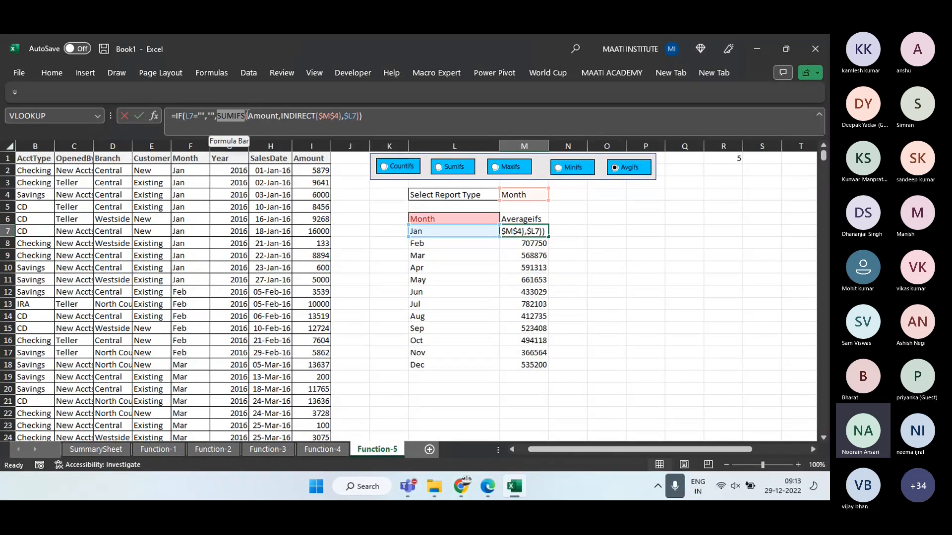
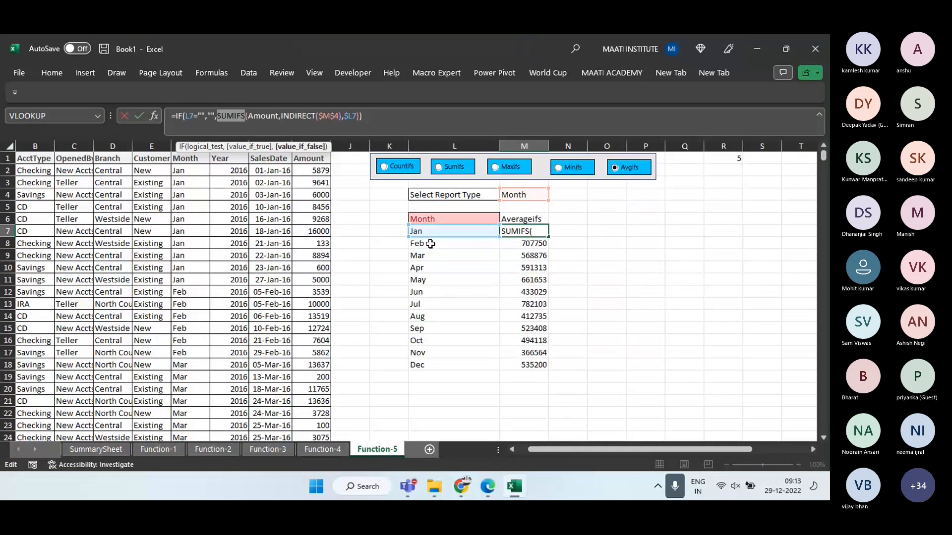
{"action": "key", "text": "Left"}
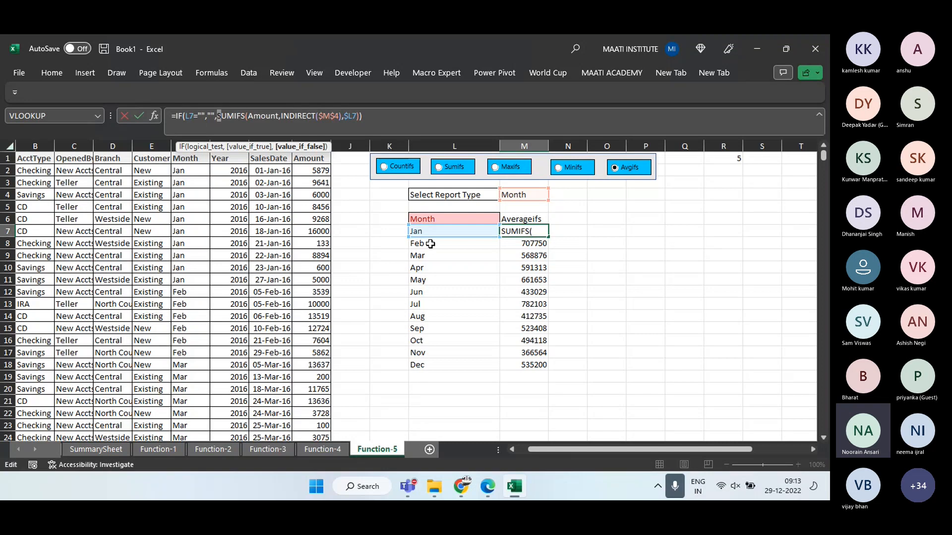
{"action": "key", "text": "shift+Right"}
{"action": "key", "text": "shift+Right"}
{"action": "key", "text": "shift+Right"}
{"action": "key", "text": "shift+Right"}
{"action": "key", "text": "shift+Right"}
{"action": "key", "text": "shift+Right"}
{"action": "key", "text": "shift+Right"}
{"action": "key", "text": "shift+Right"}
{"action": "key", "text": "shift+Right"}
{"action": "key", "text": "shift+Right"}
{"action": "key", "text": "shift+Right"}
{"action": "key", "text": "shift+Right"}
{"action": "key", "text": "shift+Right"}
{"action": "key", "text": "shift+Right"}
{"action": "key", "text": "shift+Right"}
{"action": "key", "text": "shift+Right"}
{"action": "key", "text": "shift+Right"}
{"action": "key", "text": "shift+Right"}
{"action": "key", "text": "shift+Right"}
{"action": "key", "text": "shift+Right"}
{"action": "key", "text": "ctrl+c"}
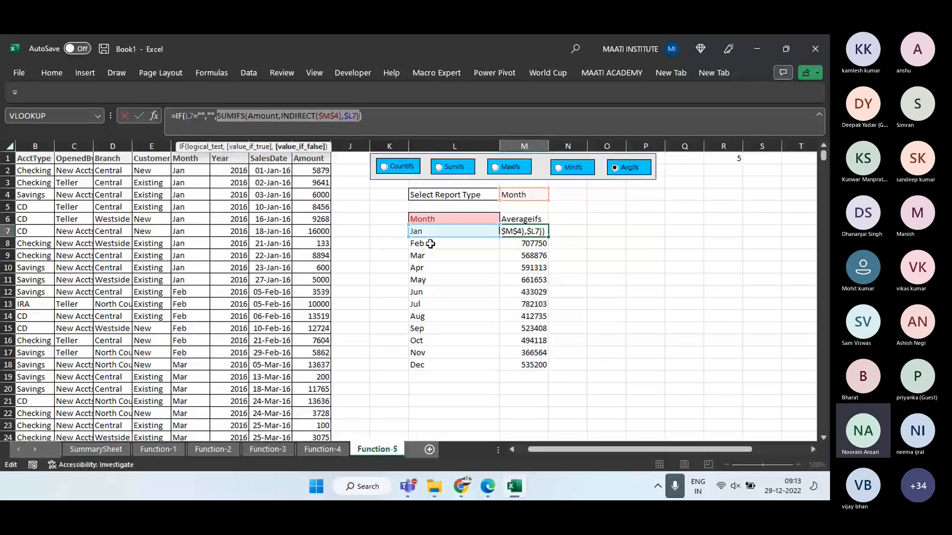
{"action": "key", "text": "Delete"}
{"action": "type", "text": "CHOOSE("}
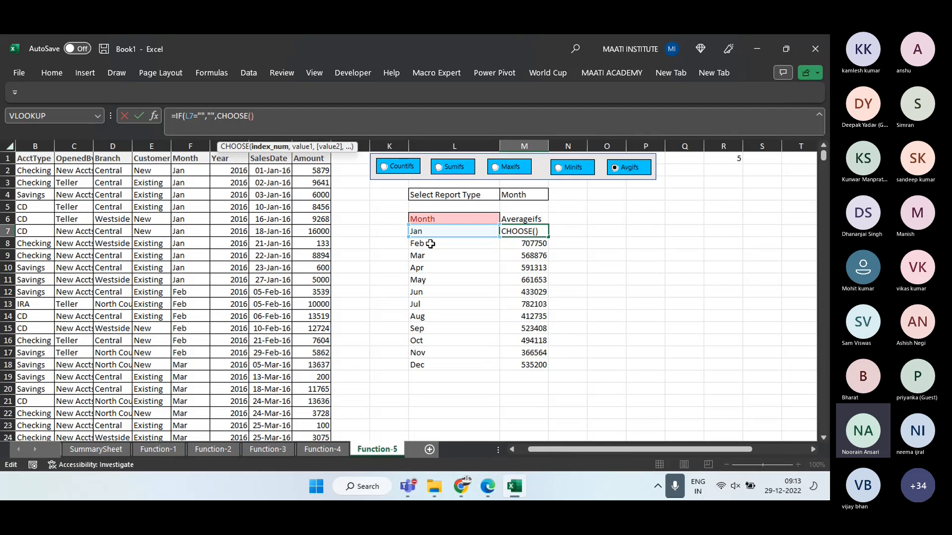
{"action": "left_click", "coordinate": [733, 158]}
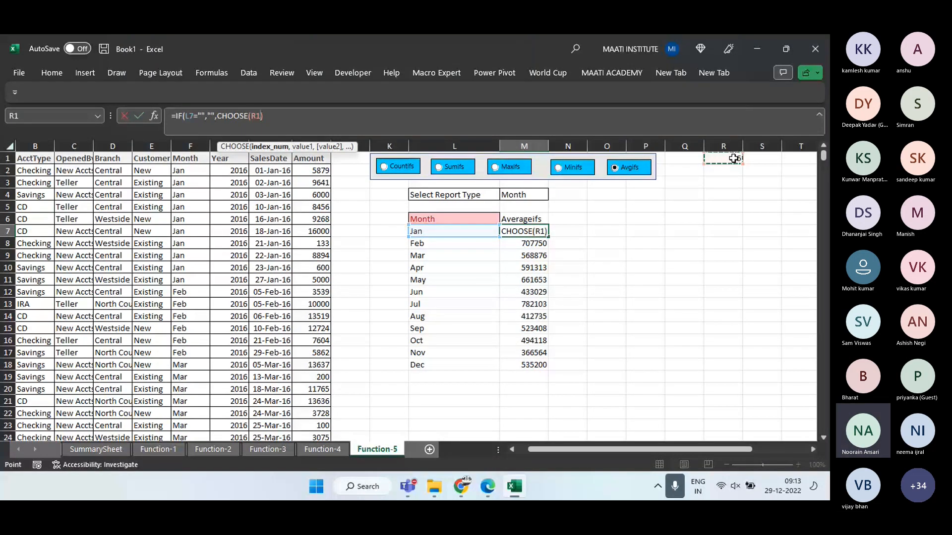
{"action": "key", "text": "F4"}
{"action": "type", "text": ","}
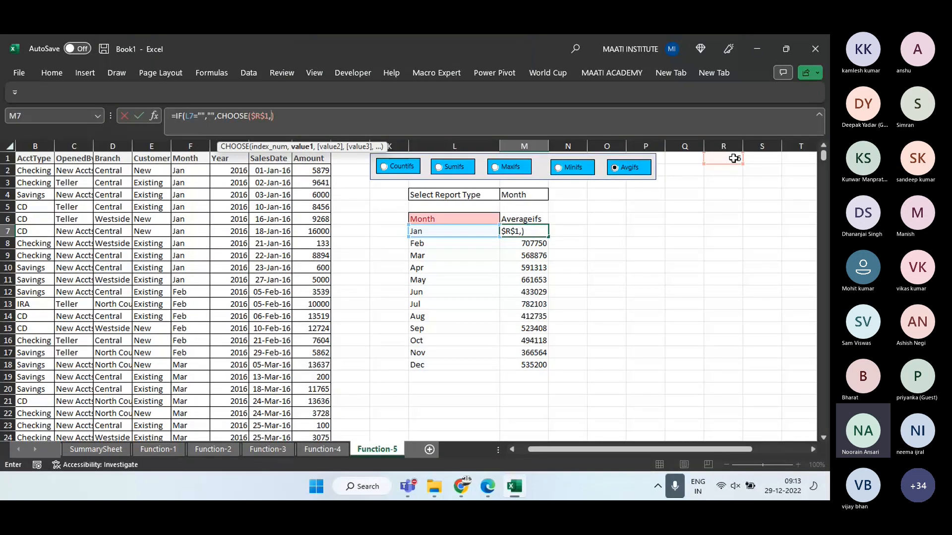
Insert the copied expression as CHOOSE's first value and turn it into COUNTIFS(INDIRECT($M$4),$L7), without the Amount argument
{"action": "key", "text": "ctrl+v"}
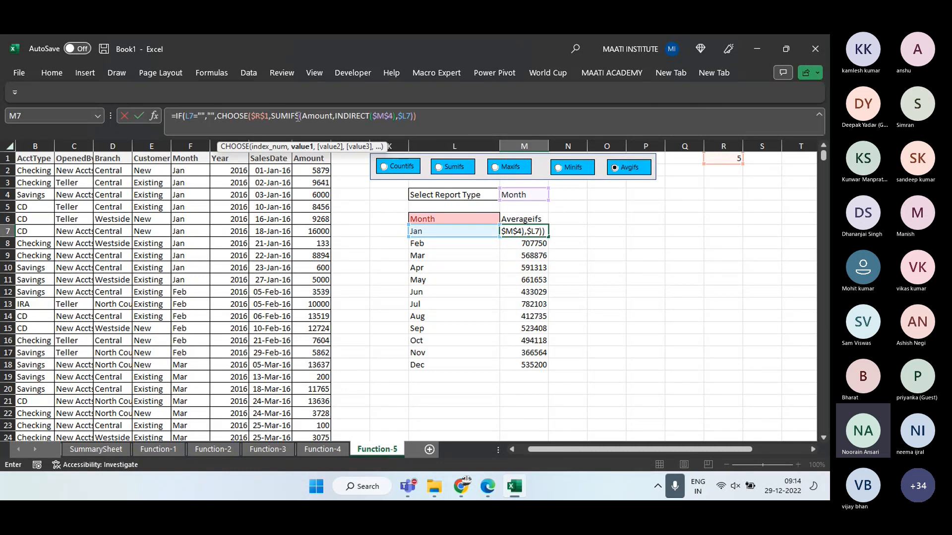
{"action": "left_click_drag", "start_coordinate": [295, 116], "coordinate": [276, 117]}
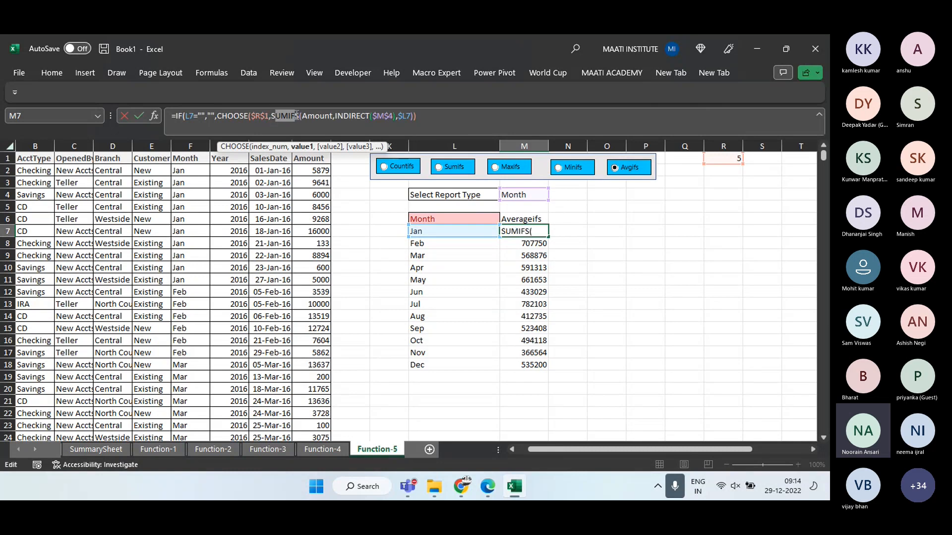
{"action": "left_click", "coordinate": [297, 116]}
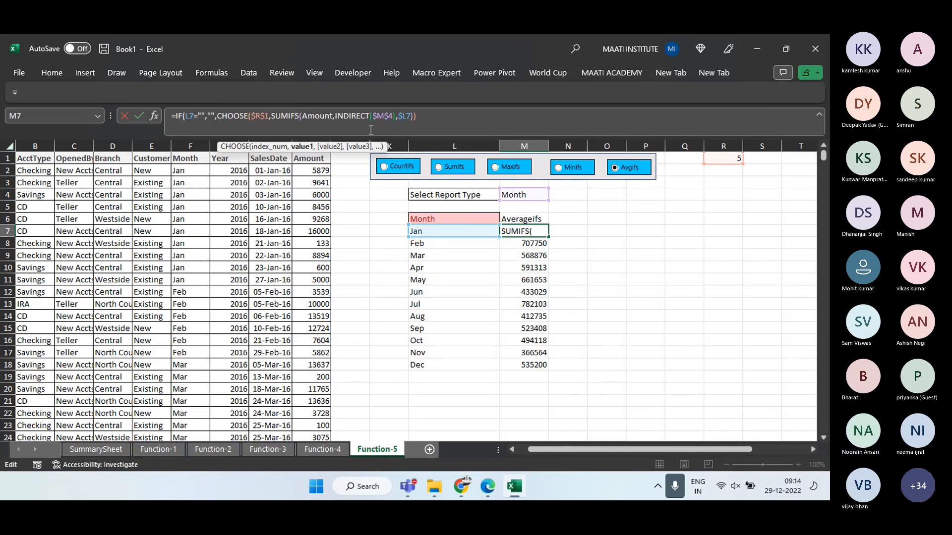
{"action": "key", "text": "ctrl+shift+Left"}
{"action": "type", "text": "COUNTIFS"}
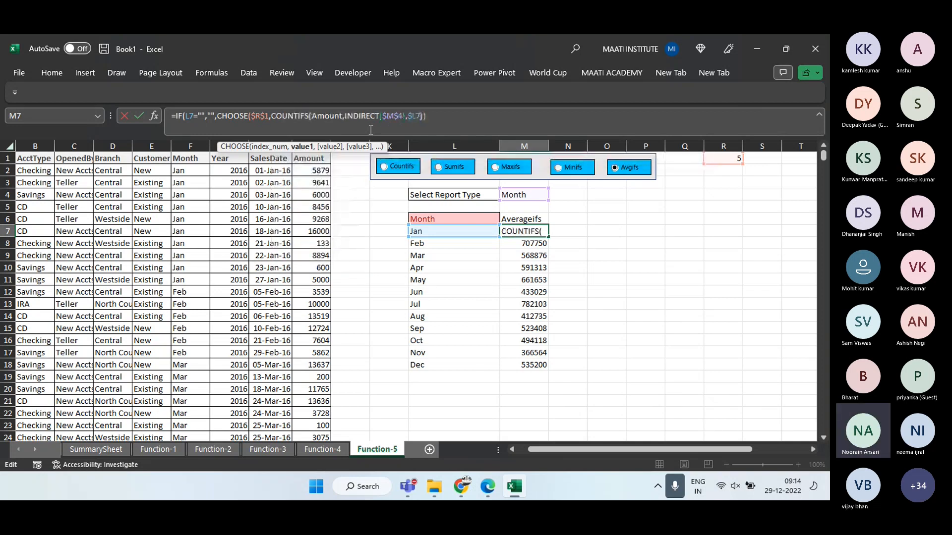
{"action": "key", "text": "shift+Right"}
{"action": "key", "text": "shift+Right"}
{"action": "key", "text": "shift+Right"}
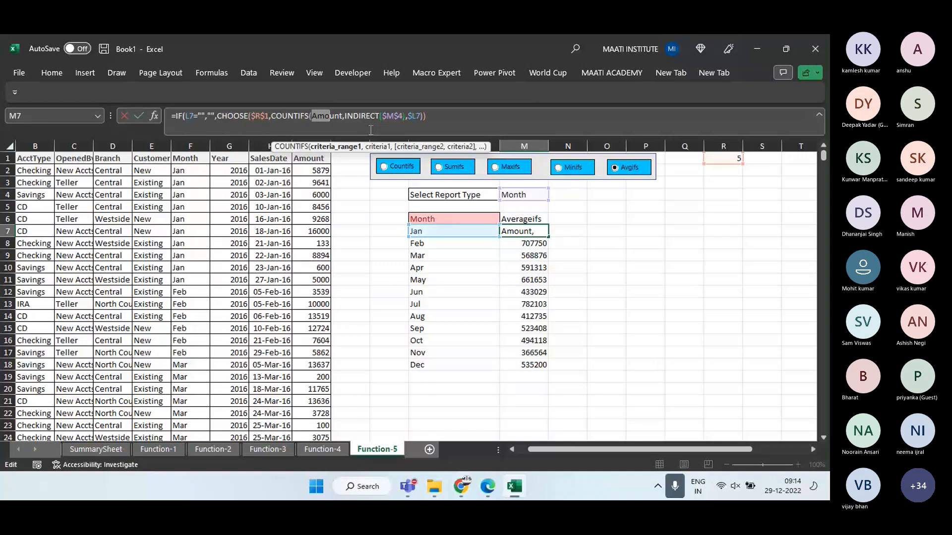
{"action": "key", "text": "shift+Right"}
{"action": "key", "text": "shift+Right"}
{"action": "key", "text": "shift+Right"}
{"action": "key", "text": "shift+Right"}
{"action": "key", "text": "Delete"}
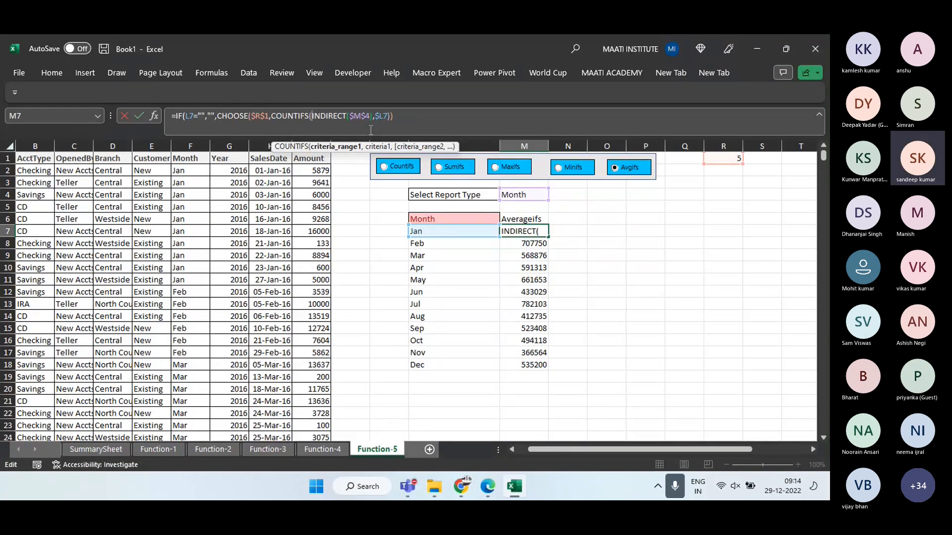
Add the copied SUMIFS(Amount,INDIRECT($M$4),$L7) as the second CHOOSE value, after the COUNTIFS expression
{"action": "key", "text": "Right"}
{"action": "key", "text": "Right"}
{"action": "key", "text": "Right"}
{"action": "key", "text": "Right"}
{"action": "key", "text": "Right"}
{"action": "key", "text": "Right"}
{"action": "key", "text": "Right"}
{"action": "key", "text": "Right"}
{"action": "key", "text": "Right"}
{"action": "key", "text": "Right"}
{"action": "key", "text": "Right"}
{"action": "key", "text": "Right"}
{"action": "key", "text": "Right"}
{"action": "key", "text": "Right"}
{"action": "key", "text": "Right"}
{"action": "key", "text": "Right"}
{"action": "key", "text": "Right"}
{"action": "key", "text": "Right"}
{"action": "key", "text": "Right"}
{"action": "key", "text": "Right"}
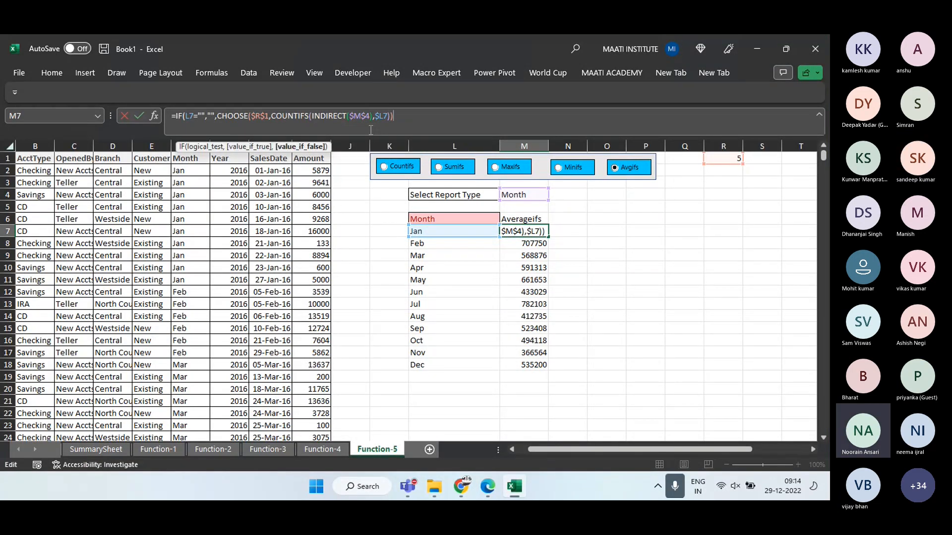
{"action": "key", "text": "Left"}
{"action": "type", "text": ","}
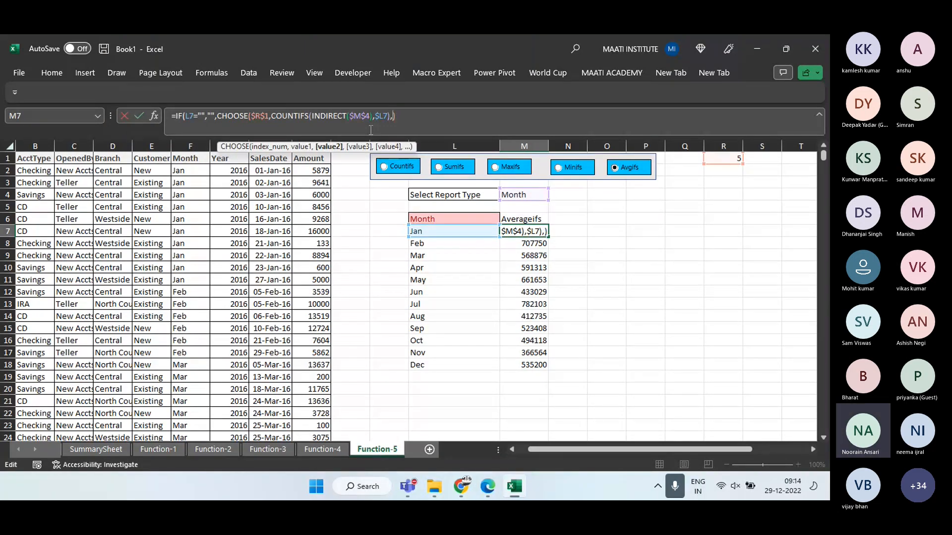
{"action": "key", "text": "BackSpace"}
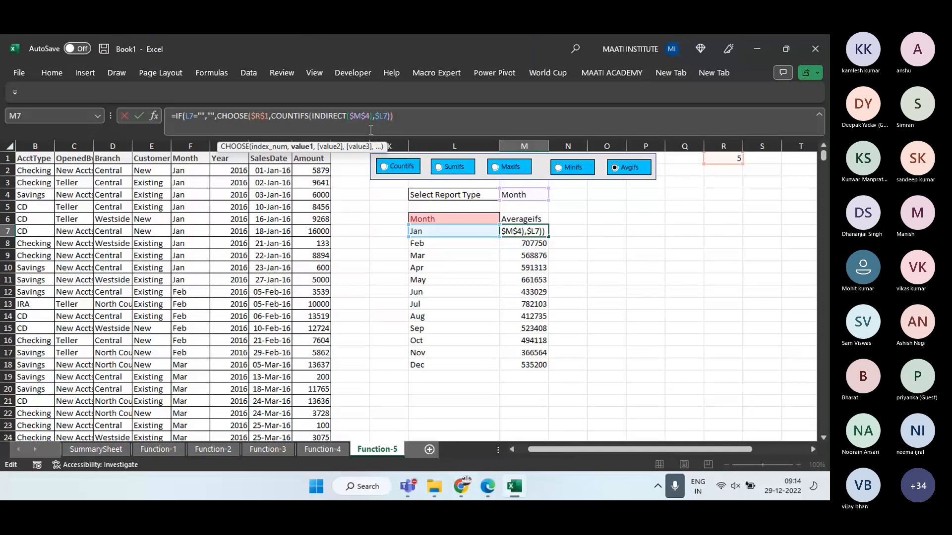
{"action": "type", "text": ","}
{"action": "key", "text": "ctrl+v"}
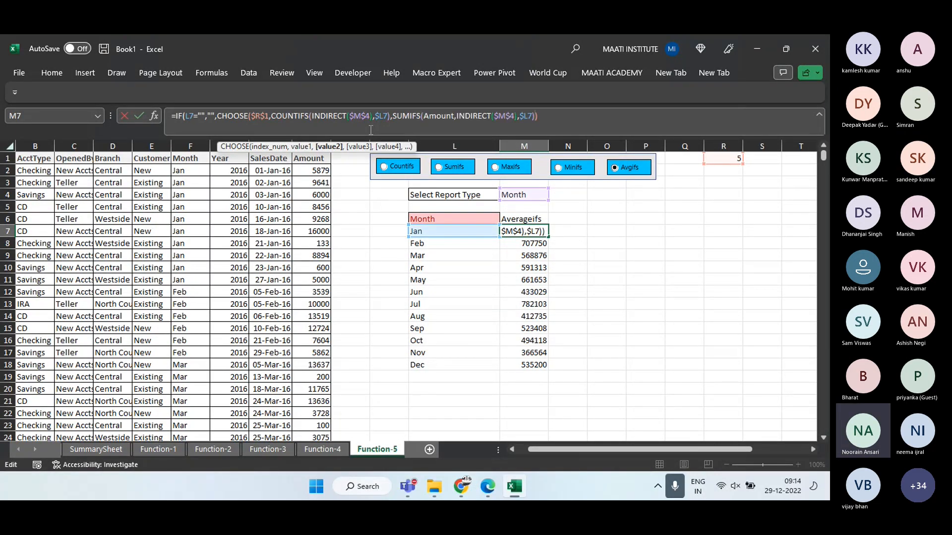
Add the copied expression again as the third CHOOSE value and change its function to MAXIFS
{"action": "type", "text": ","}
{"action": "key", "text": "ctrl+v"}
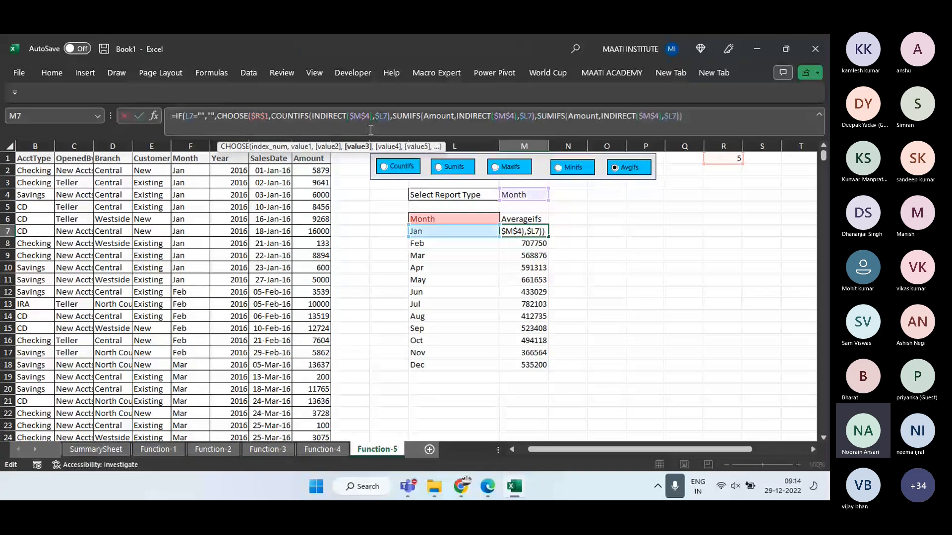
{"action": "key", "text": "Left"}
{"action": "key", "text": "Left"}
{"action": "key", "text": "Left"}
{"action": "key", "text": "Left"}
{"action": "key", "text": "Left"}
{"action": "key", "text": "Left"}
{"action": "key", "text": "Left"}
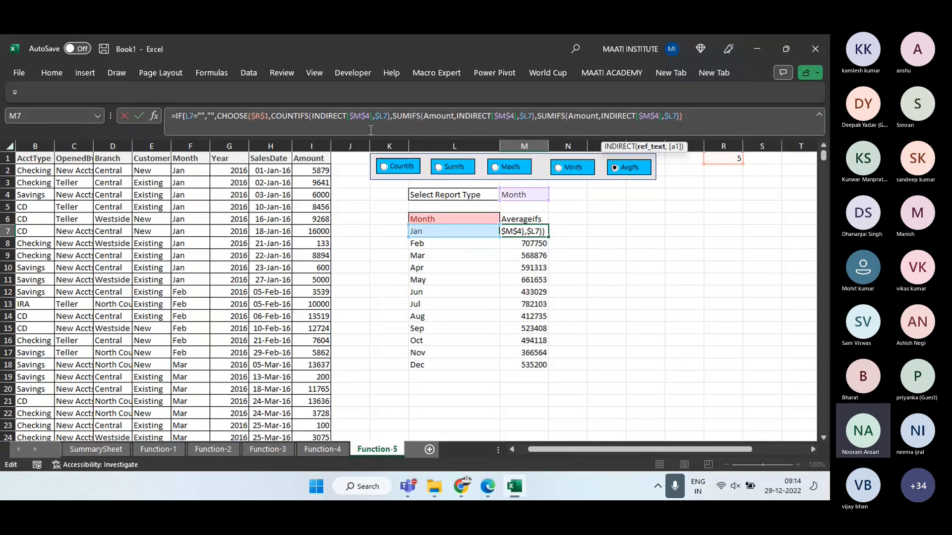
{"action": "key", "text": "ctrl+Left"}
{"action": "key", "text": "ctrl+Left"}
{"action": "key", "text": "ctrl+Left"}
{"action": "key", "text": "ctrl+Left"}
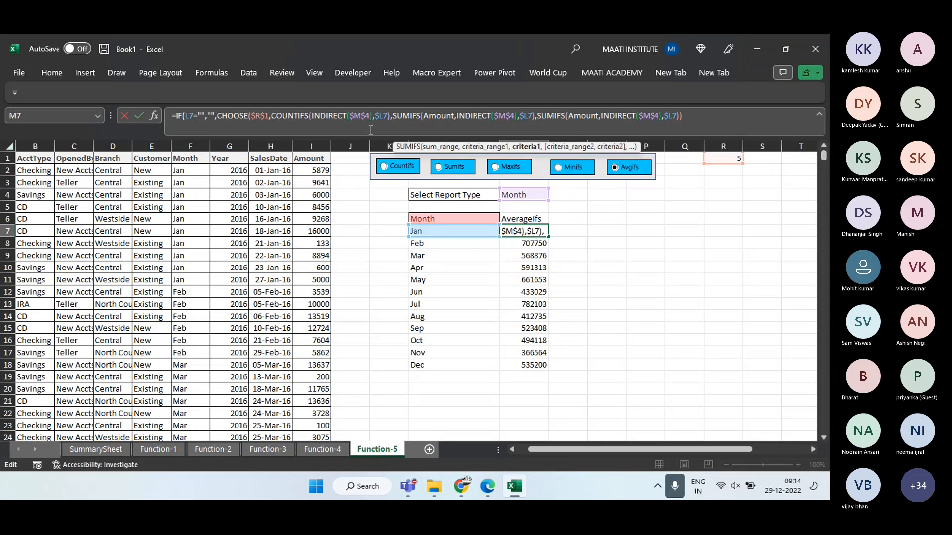
{"action": "key", "text": "ctrl+Left"}
{"action": "key", "text": "ctrl+Left"}
{"action": "key", "text": "ctrl+Left"}
{"action": "key", "text": "shift+Right"}
{"action": "key", "text": "shift+Right"}
{"action": "key", "text": "shift+Right"}
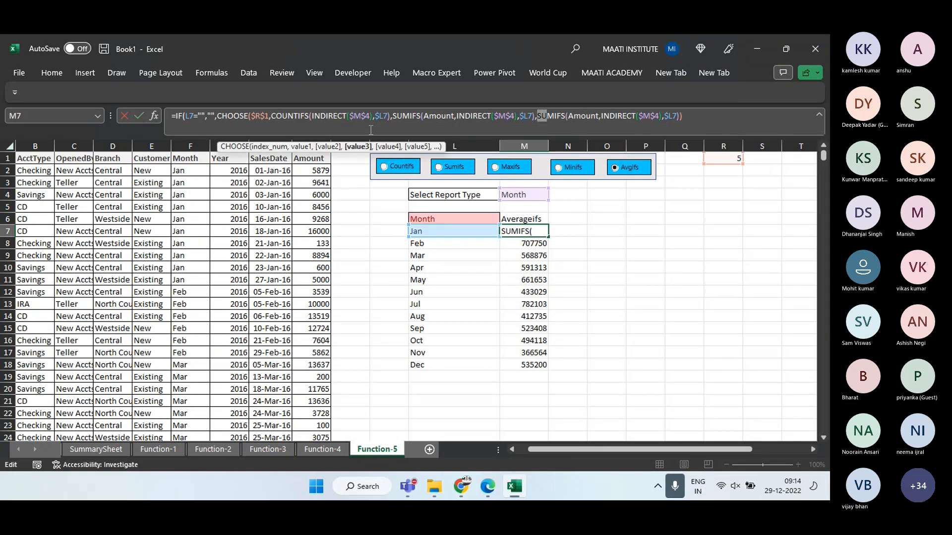
{"action": "type", "text": "MA"}
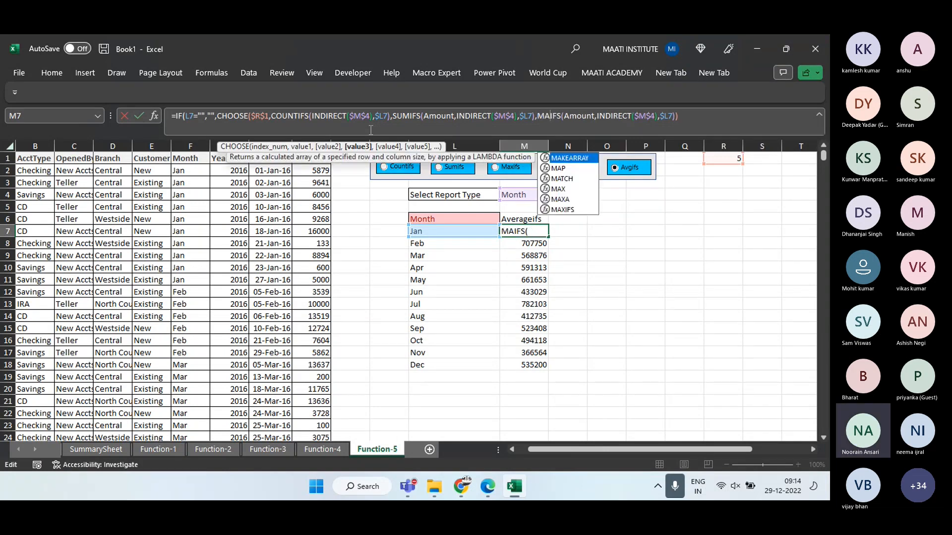
{"action": "type", "text": "X"}
Add the copied expression as the fourth CHOOSE value and change its function to MINIFS
{"action": "key", "text": "Right"}
{"action": "key", "text": "Right"}
{"action": "key", "text": "Right"}
{"action": "key", "text": "Right"}
{"action": "key", "text": "Right"}
{"action": "key", "text": "Right"}
{"action": "key", "text": "Right"}
{"action": "key", "text": "Right"}
{"action": "key", "text": "Right"}
{"action": "key", "text": "Right"}
{"action": "key", "text": "Right"}
{"action": "key", "text": "Right"}
{"action": "key", "text": "Right"}
{"action": "key", "text": "Right"}
{"action": "key", "text": "Right"}
{"action": "key", "text": "Right"}
{"action": "key", "text": "Right"}
{"action": "key", "text": "Right"}
{"action": "key", "text": "Right"}
{"action": "key", "text": "Right"}
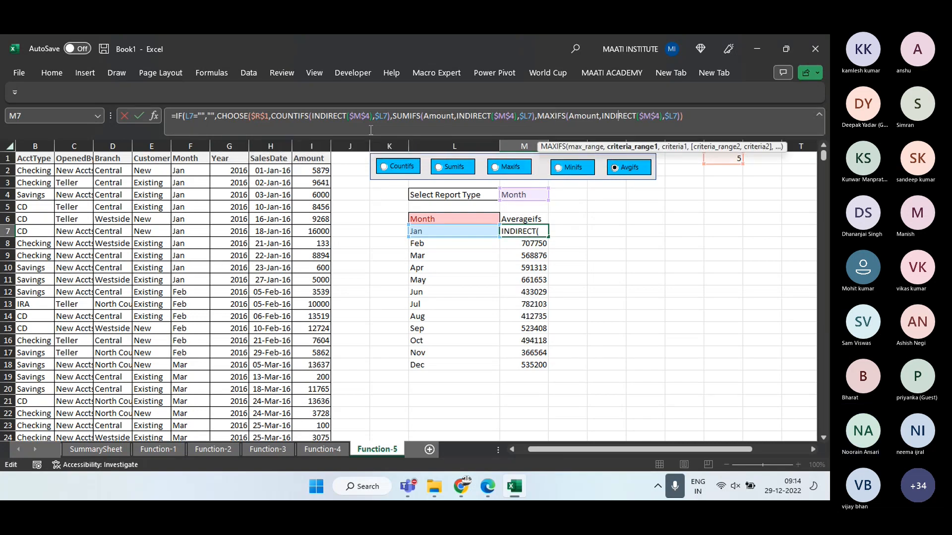
{"action": "key", "text": "Right"}
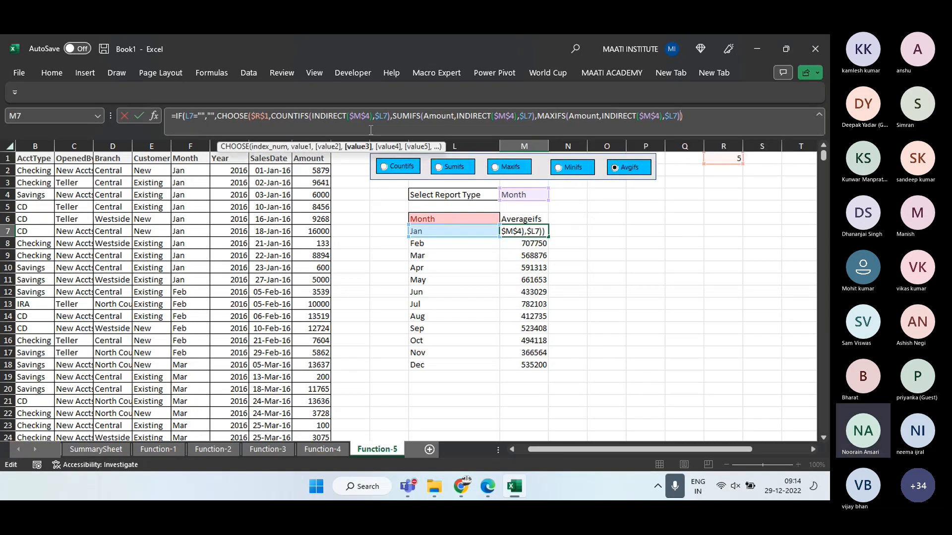
{"action": "type", "text": ","}
{"action": "key", "text": "ctrl+v"}
{"action": "key", "text": "Left"}
{"action": "key", "text": "Left"}
{"action": "key", "text": "Left"}
{"action": "key", "text": "Left"}
{"action": "key", "text": "Left"}
{"action": "key", "text": "Left"}
{"action": "key", "text": "Left"}
{"action": "key", "text": "Left"}
{"action": "key", "text": "Left"}
{"action": "key", "text": "Left"}
{"action": "key", "text": "Left"}
{"action": "key", "text": "Left"}
{"action": "key", "text": "Left"}
{"action": "key", "text": "Left"}
{"action": "key", "text": "Left"}
{"action": "key", "text": "Left"}
{"action": "key", "text": "Left"}
{"action": "key", "text": "Left"}
{"action": "key", "text": "Left"}
{"action": "key", "text": "Left"}
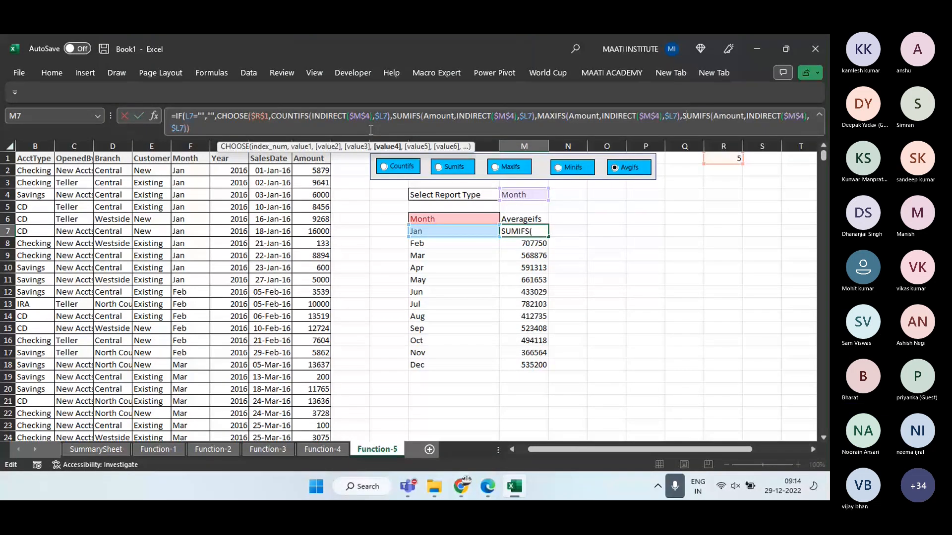
{"action": "key", "text": "shift+Right"}
{"action": "key", "text": "shift+Right"}
{"action": "key", "text": "shift+Right"}
{"action": "type", "text": "MIN"}
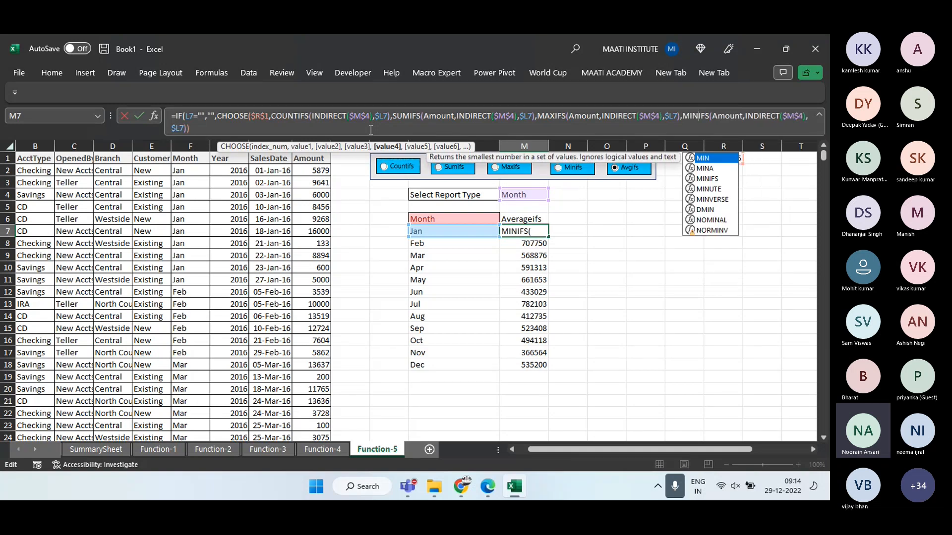
Add the copied expression as the fifth CHOOSE value in M7 and change its function to AVERAGEIFS
{"action": "key", "text": "Right"}
{"action": "key", "text": "Down"}
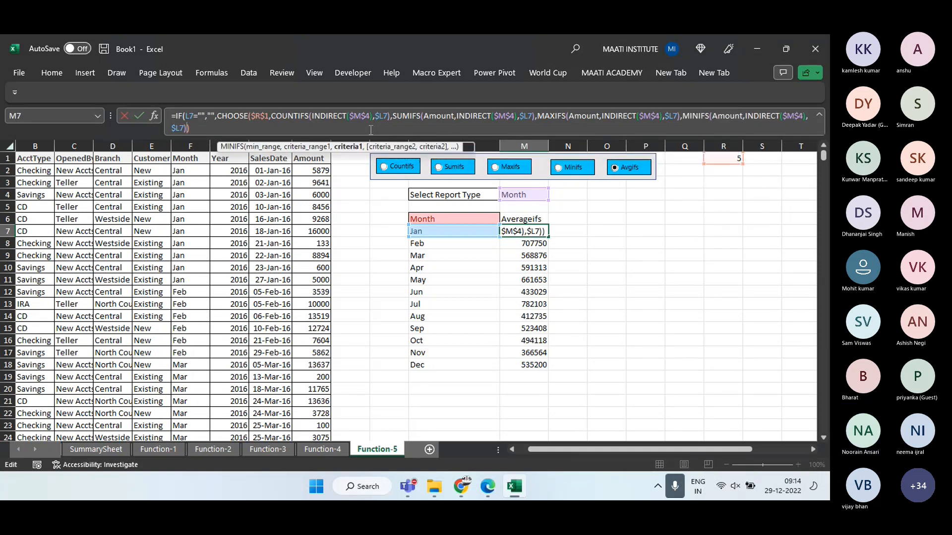
{"action": "key", "text": "Left"}
{"action": "type", "text": ",SUMIFS(Amount,INDIRECT($M$4),$L7)"}
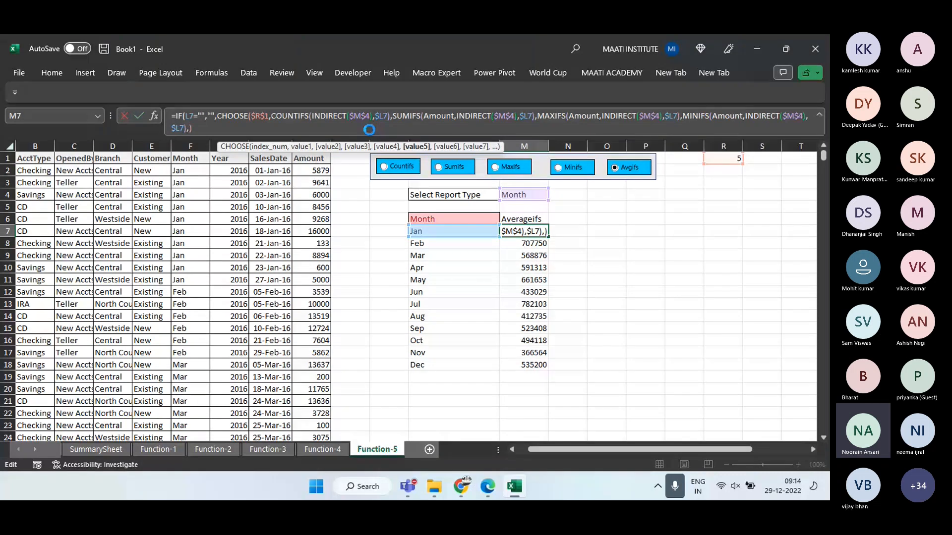
{"action": "key", "text": "Left"}
{"action": "key", "text": "Left"}
{"action": "key", "text": "Left"}
{"action": "key", "text": "Left"}
{"action": "key", "text": "Left"}
{"action": "key", "text": "Left"}
{"action": "key", "text": "Left"}
{"action": "key", "text": "Left"}
{"action": "key", "text": "Left"}
{"action": "key", "text": "Left"}
{"action": "key", "text": "Left"}
{"action": "key", "text": "Left"}
{"action": "key", "text": "Left"}
{"action": "key", "text": "Left"}
{"action": "key", "text": "Left"}
{"action": "key", "text": "Left"}
{"action": "key", "text": "Left"}
{"action": "key", "text": "Left"}
{"action": "key", "text": "Left"}
{"action": "key", "text": "Left"}
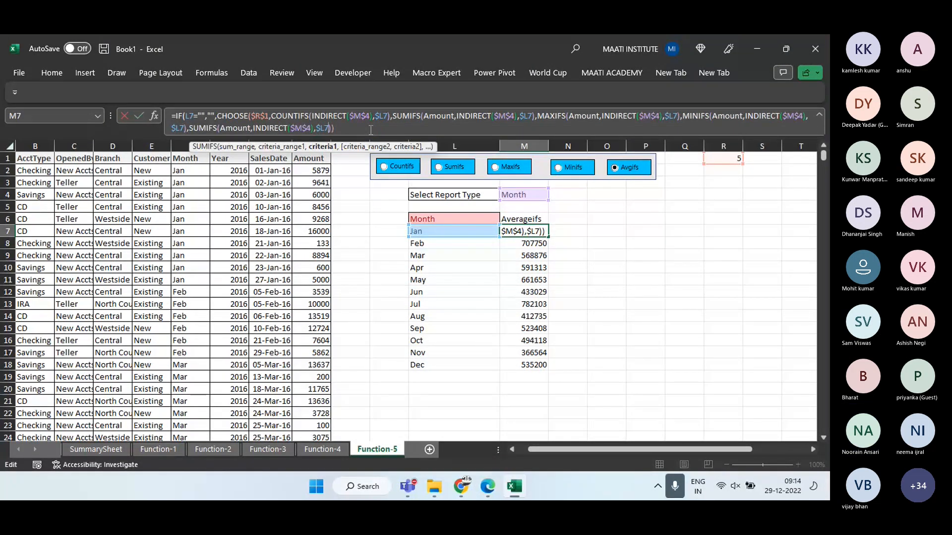
{"action": "key", "text": "Left"}
{"action": "key", "text": "Left"}
{"action": "key", "text": "Left"}
{"action": "key", "text": "Left"}
{"action": "key", "text": "Left"}
{"action": "key", "text": "Left"}
{"action": "key", "text": "Left"}
{"action": "key", "text": "Left"}
{"action": "key", "text": "Left"}
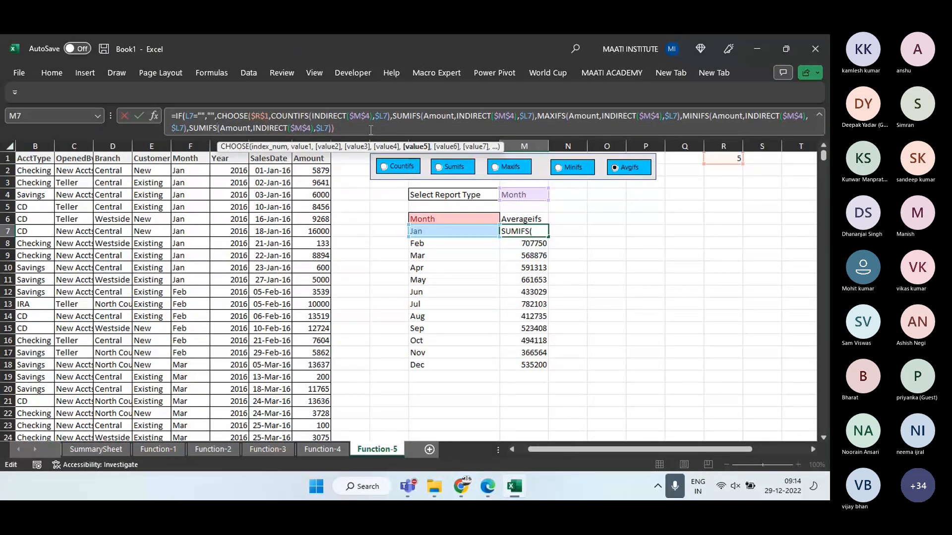
{"action": "key", "text": "shift+Left"}
{"action": "key", "text": "shift+Left"}
{"action": "key", "text": "shift+Left"}
{"action": "key", "text": "shift+Left"}
{"action": "key", "text": "shift+Left"}
{"action": "key", "text": "shift+Left"}
{"action": "type", "text": "Ave"}
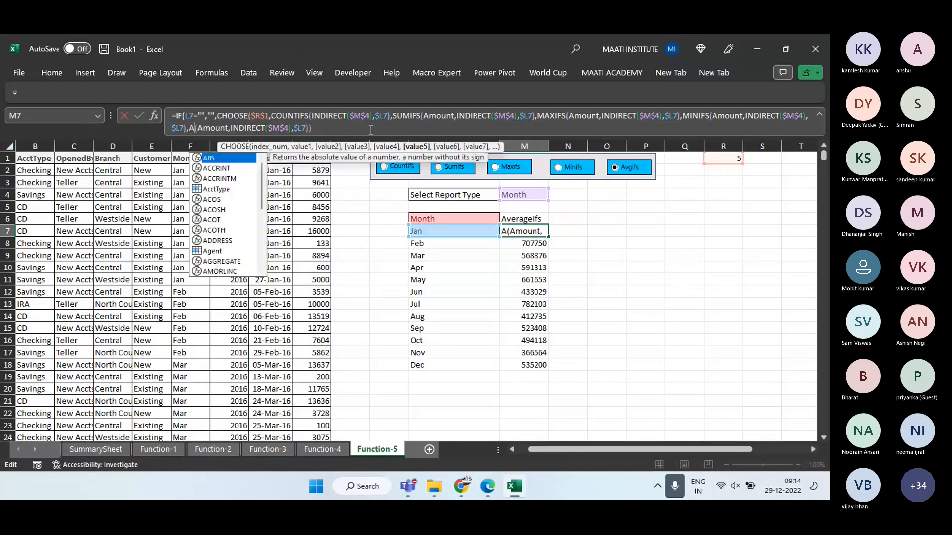
{"action": "key", "text": "Down"}
{"action": "key", "text": "Down"}
{"action": "key", "text": "Down"}
{"action": "key", "text": "Down"}
{"action": "key", "text": "Tab"}
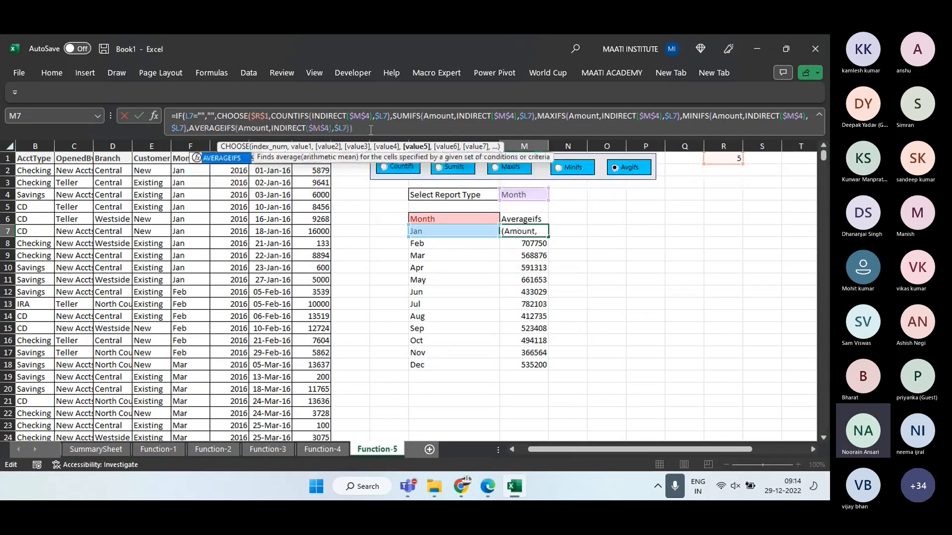
Commit the M7 formula, accepting the proposed closing-parenthesis correction, and fill it down through M18
{"action": "key", "text": "Right"}
{"action": "key", "text": "End"}
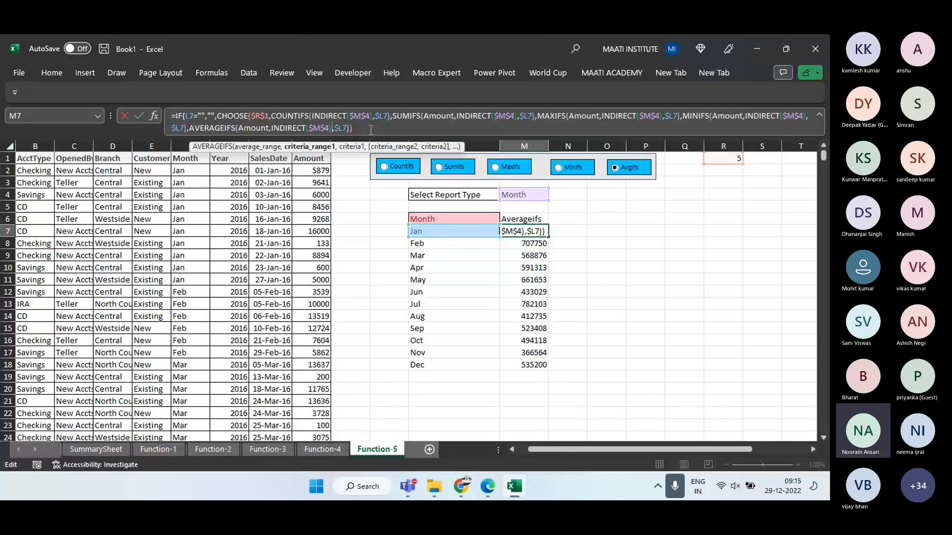
{"action": "key", "text": "Return"}
{"action": "key", "text": "Return"}
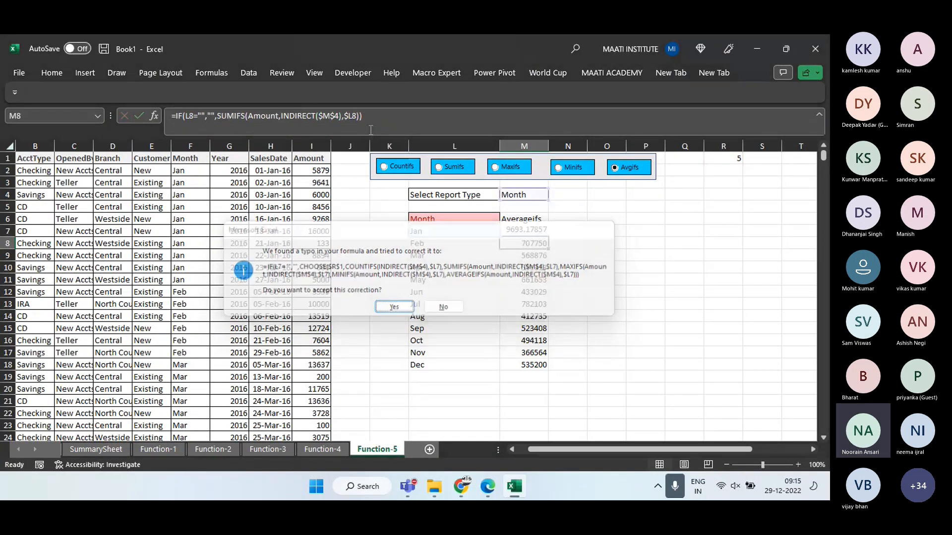
{"action": "key", "text": "ctrl+shift+Down"}
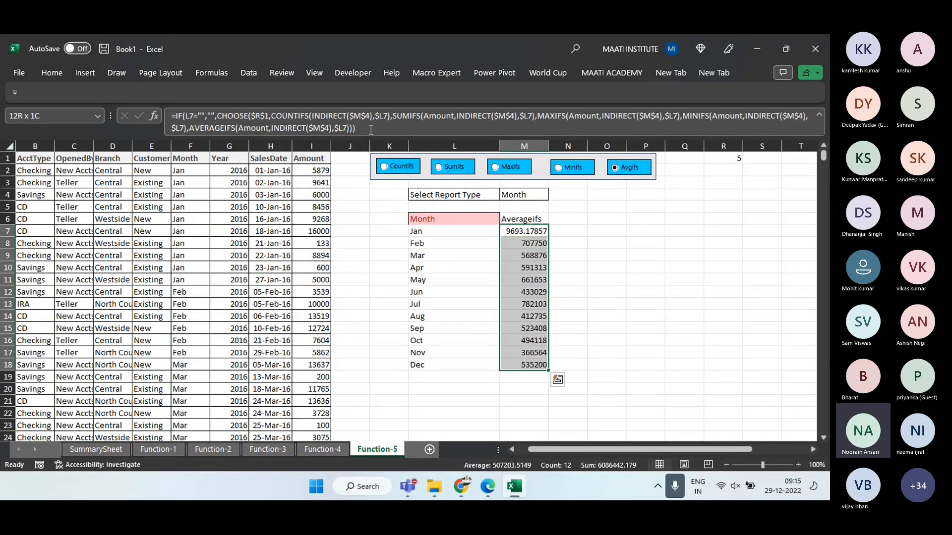
{"action": "key", "text": "ctrl+d"}
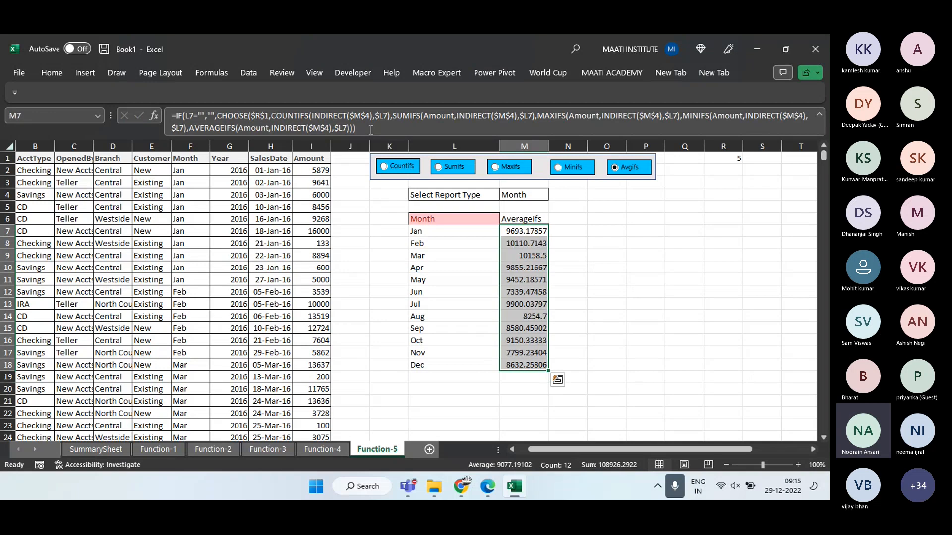
{"action": "key", "text": "Up"}
{"action": "key", "text": "Down"}
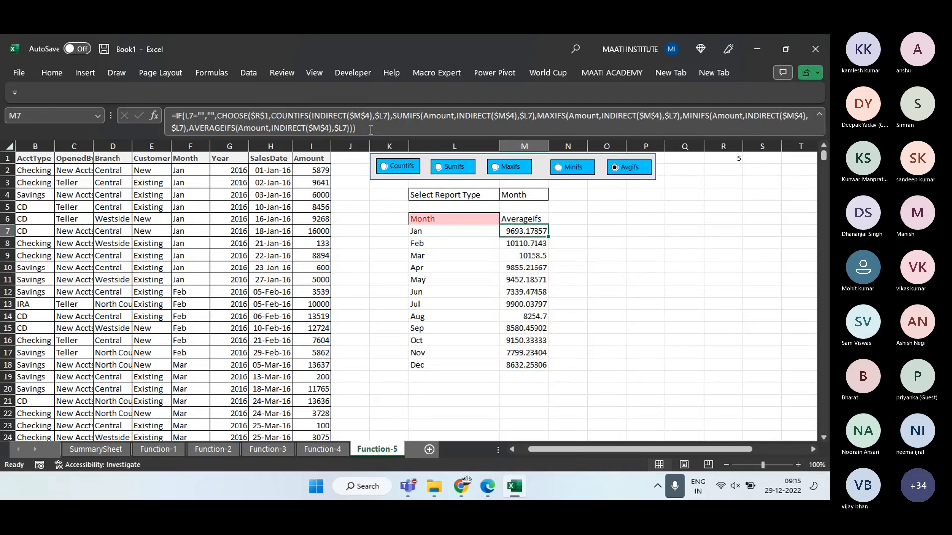
Test the Month report with the Minifs, Maxifs, Sumifs and Countifs options, ending on Maxifs
{"action": "key", "text": "Up"}
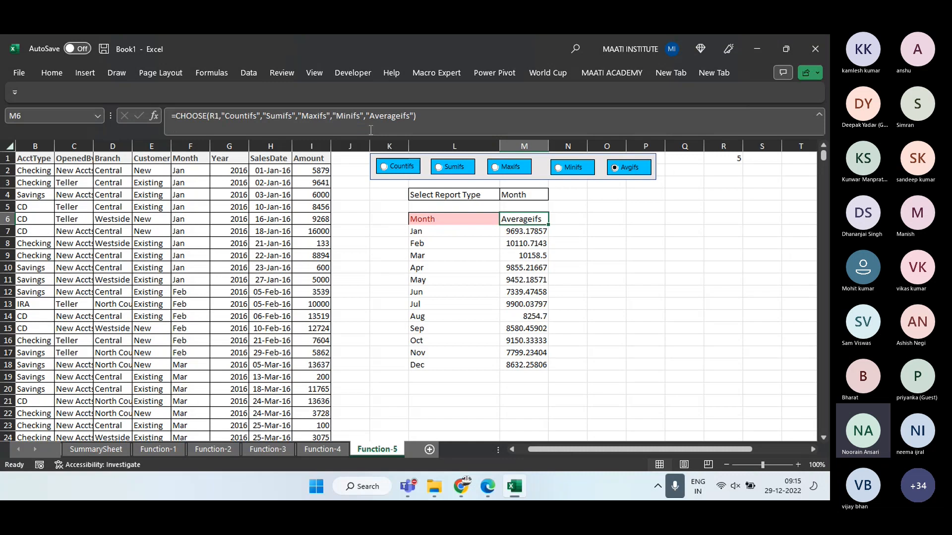
{"action": "left_click", "coordinate": [565, 172]}
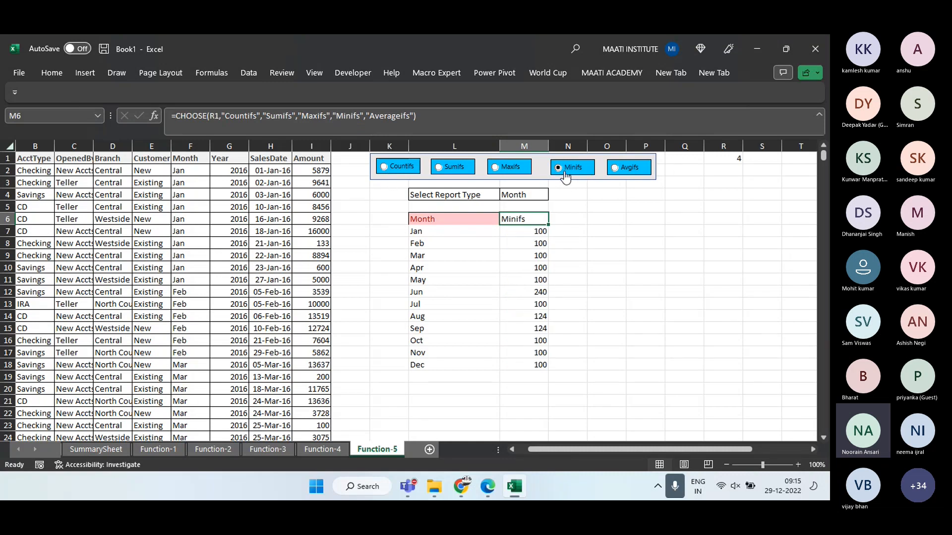
{"action": "left_click", "coordinate": [508, 169]}
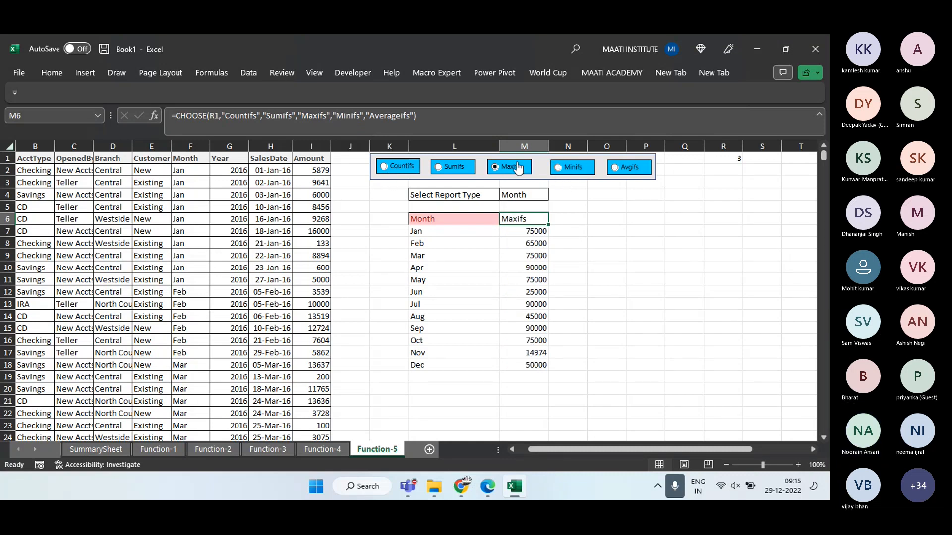
{"action": "left_click", "coordinate": [452, 168]}
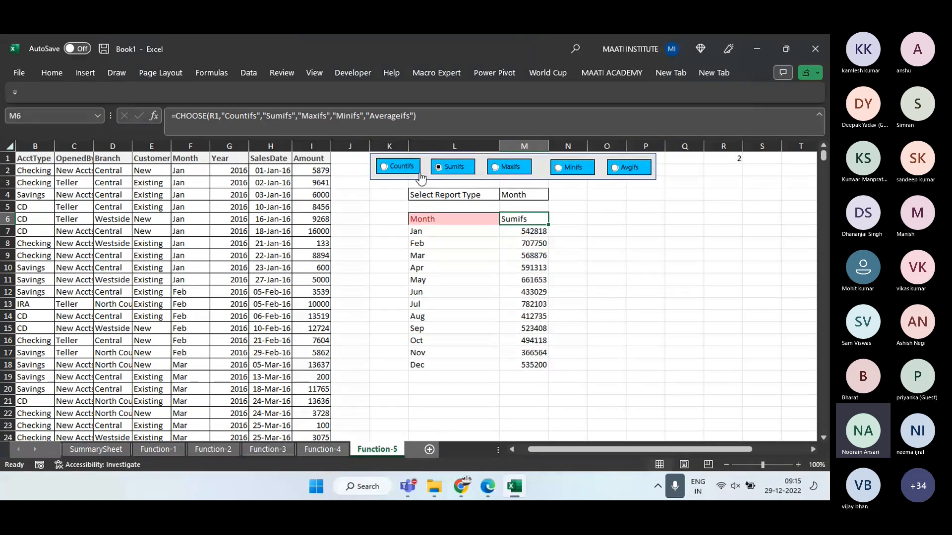
{"action": "left_click", "coordinate": [394, 171]}
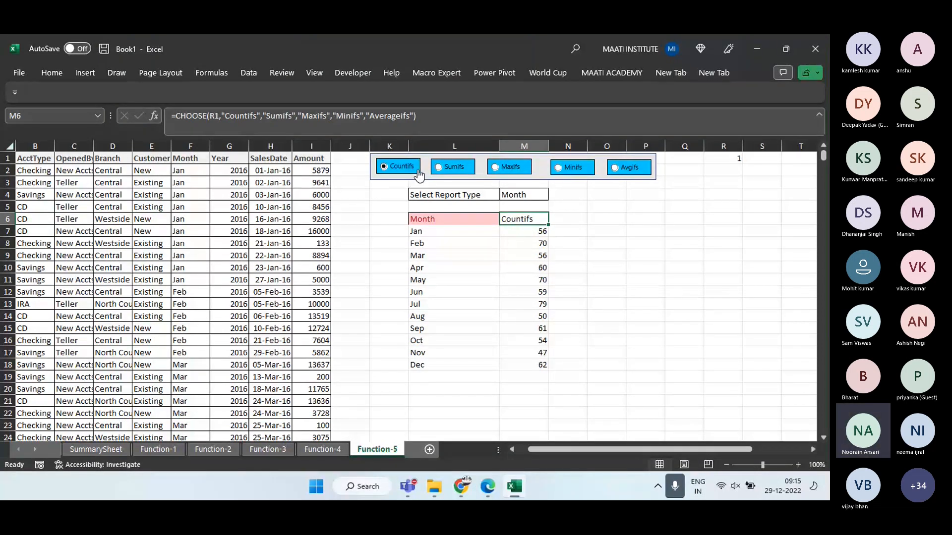
{"action": "left_click", "coordinate": [446, 169]}
{"action": "left_click", "coordinate": [500, 168]}
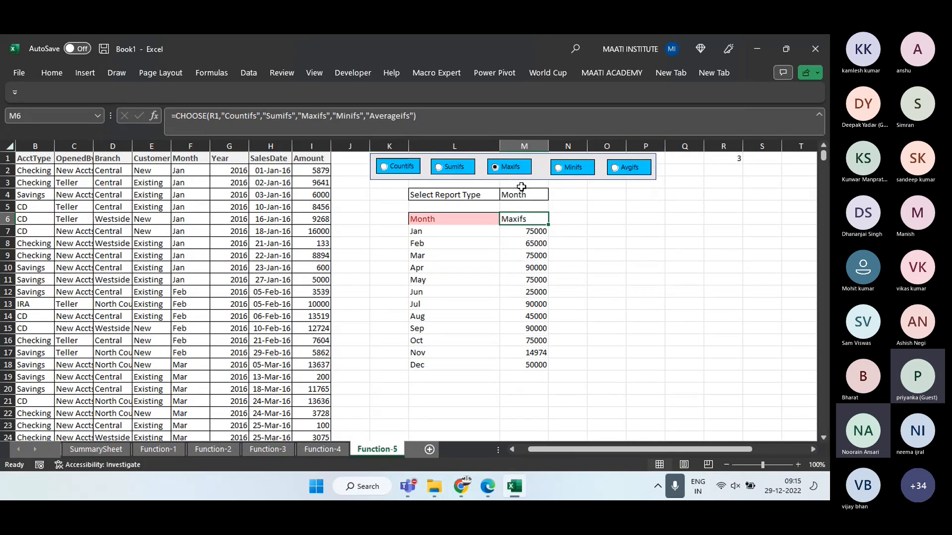
Switch the report type in M4 to Agent
{"action": "left_click", "coordinate": [522, 191]}
{"action": "left_click", "coordinate": [553, 194]}
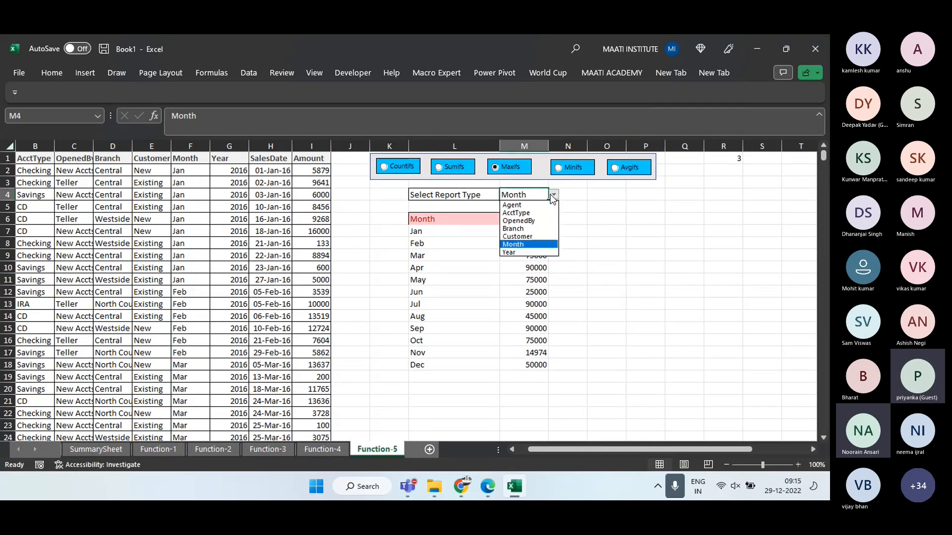
{"action": "left_click", "coordinate": [532, 205]}
Test the Agent report with the Sumifs, Countifs, Minifs and Avgifs options, finishing on Countifs
{"action": "left_click", "coordinate": [459, 169]}
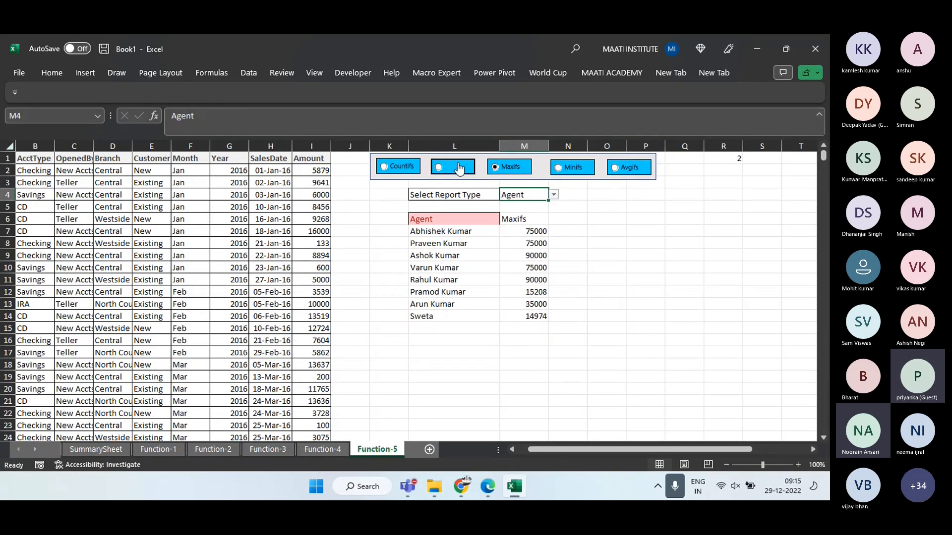
{"action": "left_click", "coordinate": [399, 167]}
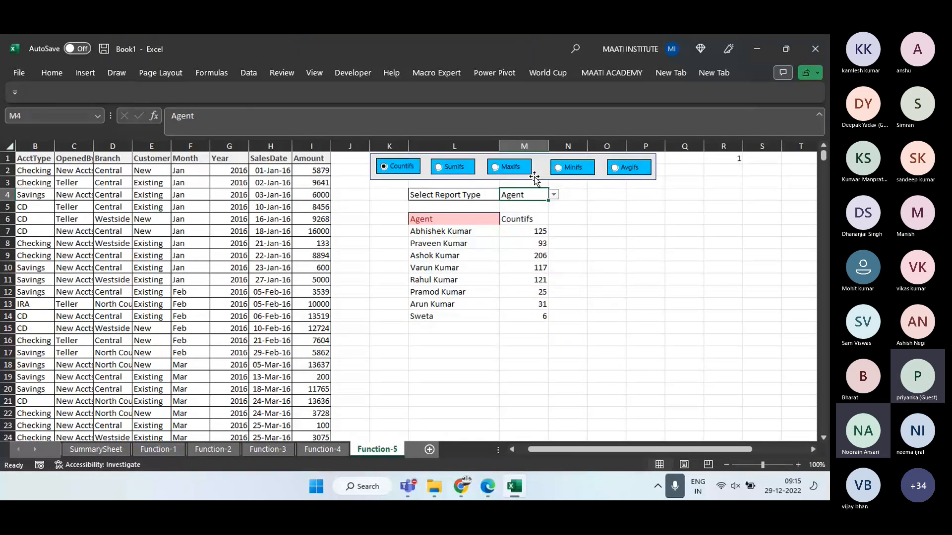
{"action": "left_click", "coordinate": [558, 172]}
{"action": "left_click", "coordinate": [615, 168]}
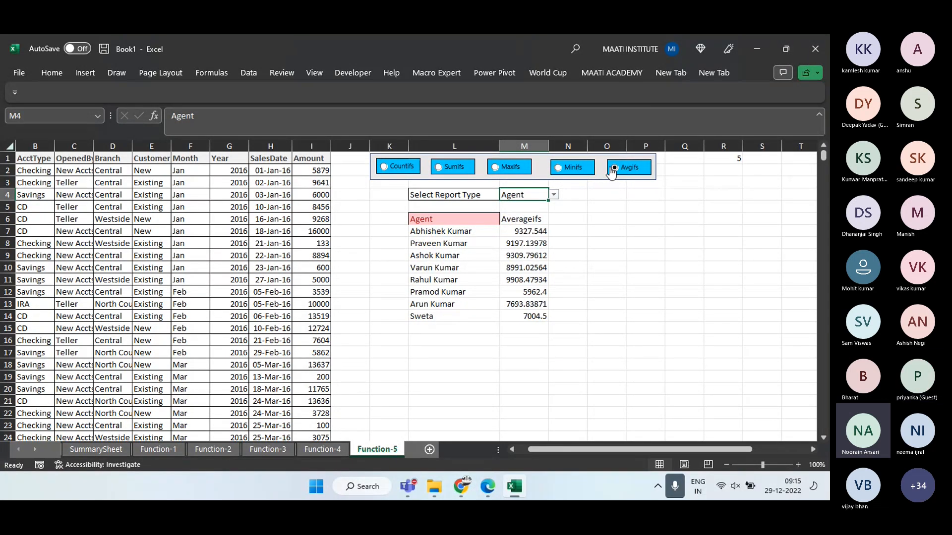
{"action": "left_click", "coordinate": [452, 169]}
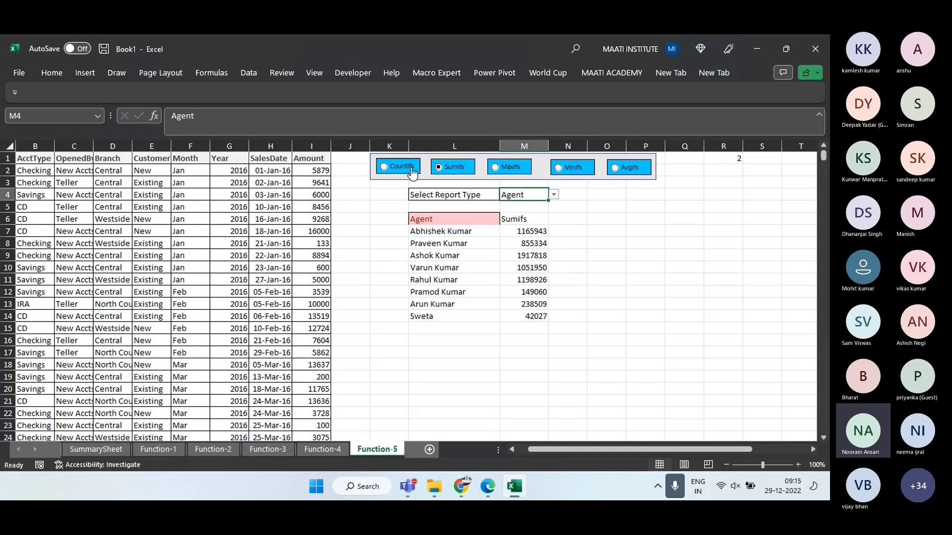
{"action": "left_click", "coordinate": [411, 169]}
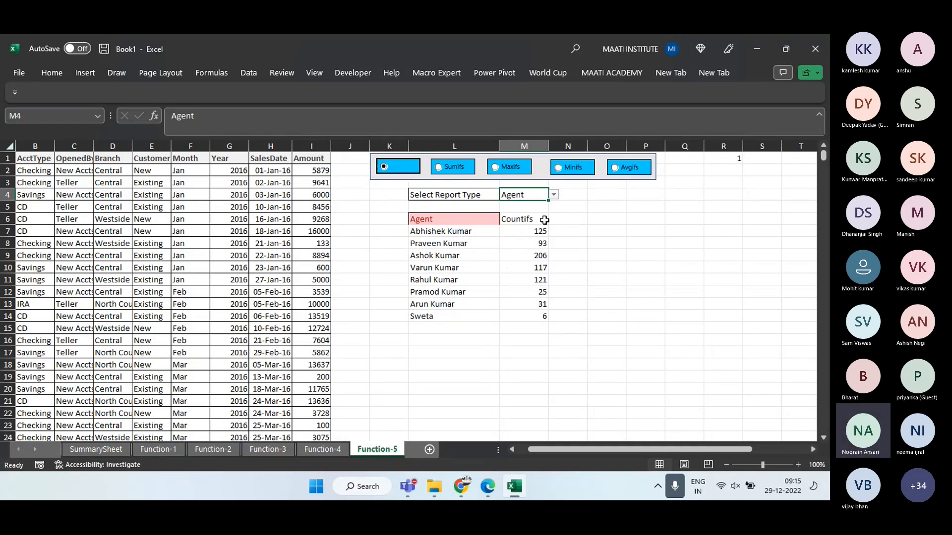
Copy the complete formula text from M7, leaving the cell unchanged
{"action": "left_click", "coordinate": [528, 229]}
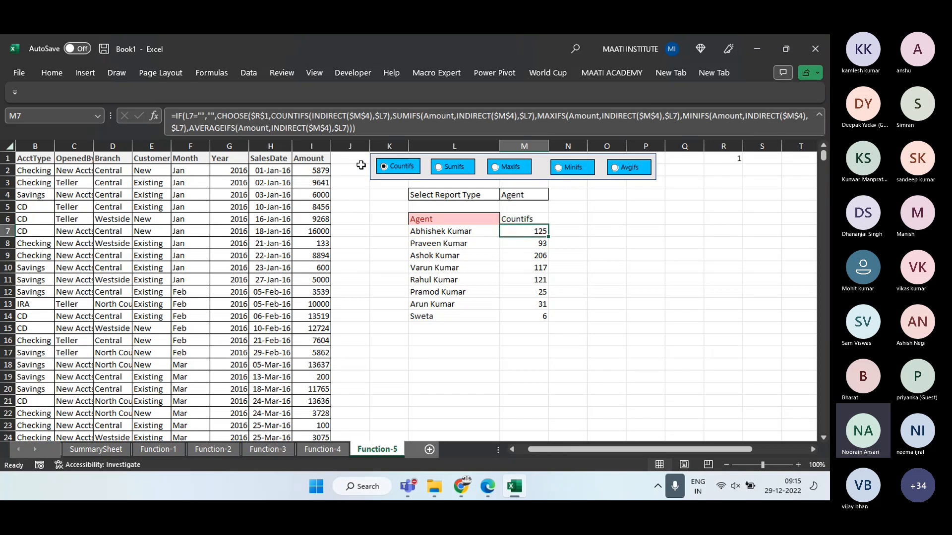
{"action": "left_click", "coordinate": [366, 131]}
{"action": "left_click_drag", "start_coordinate": [365, 131], "coordinate": [167, 122]}
{"action": "key", "text": "ctrl+c"}
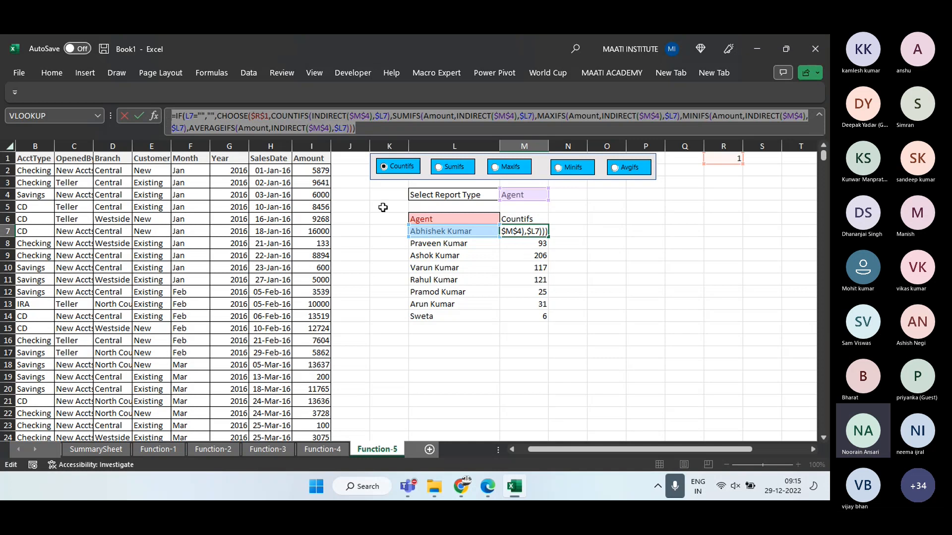
{"action": "key", "text": "Escape"}
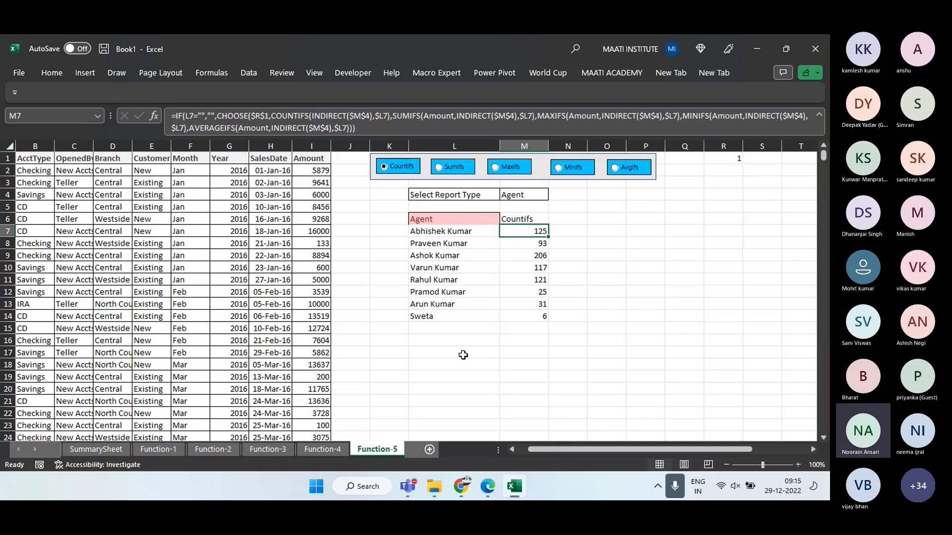
Paste the copied formula text into P8 with a single leading equals sign
{"action": "left_click", "coordinate": [647, 247]}
{"action": "type", "text": "="}
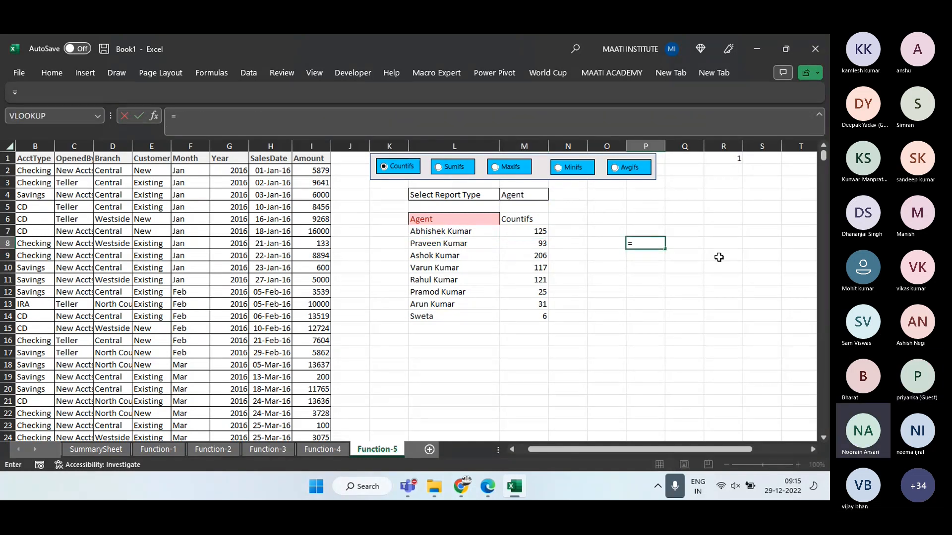
{"action": "key", "text": "ctrl+v"}
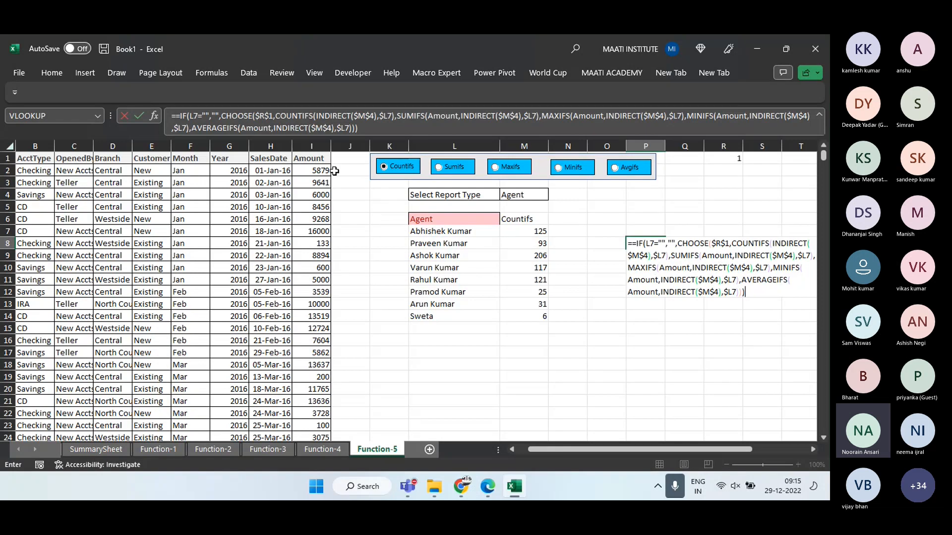
{"action": "left_click", "coordinate": [179, 117]}
{"action": "key", "text": "BackSpace"}
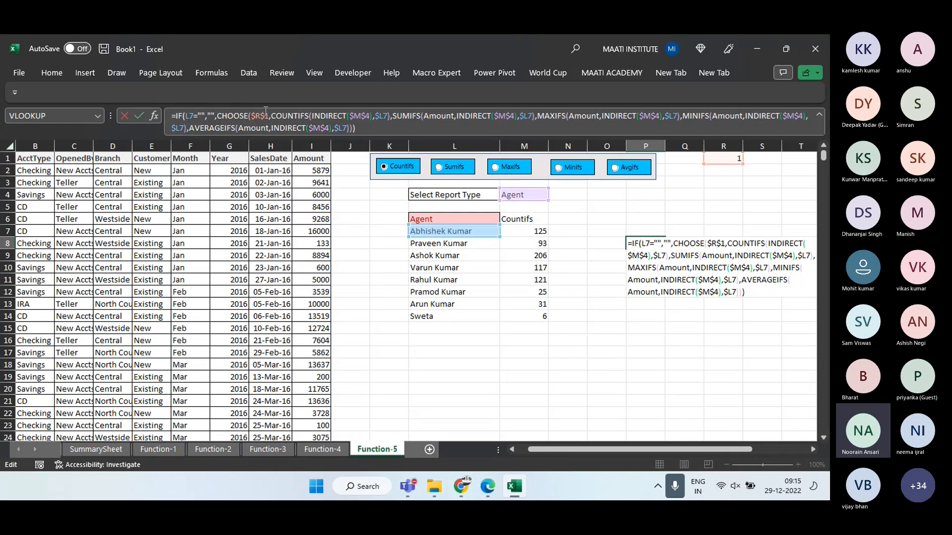
Examine the IF(L7="","" blank check at the start of the formula in P8
{"action": "key", "text": "shift+Right"}
{"action": "key", "text": "shift+Right"}
{"action": "key", "text": "shift+Right"}
{"action": "key", "text": "shift+Right"}
{"action": "key", "text": "shift+Right"}
{"action": "key", "text": "shift+Right"}
{"action": "key", "text": "shift+Right"}
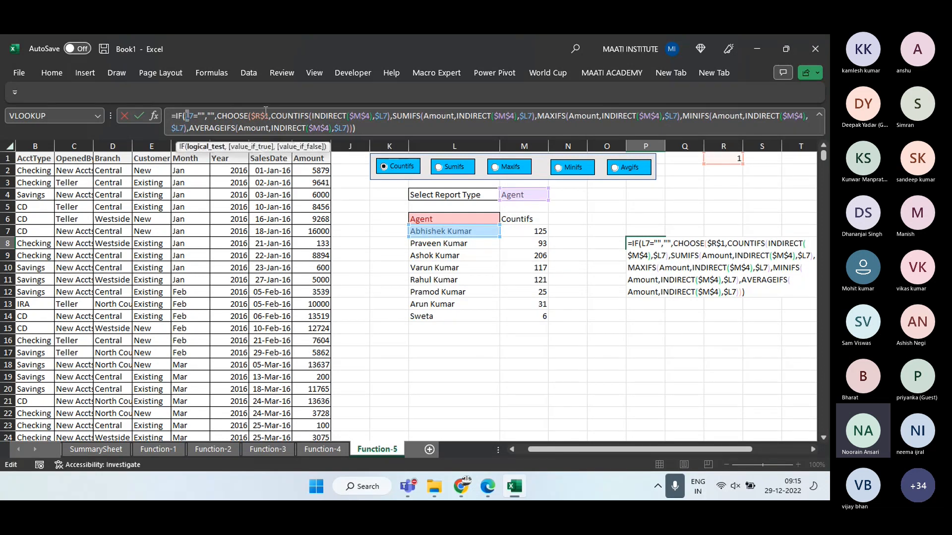
{"action": "key", "text": "shift+Right"}
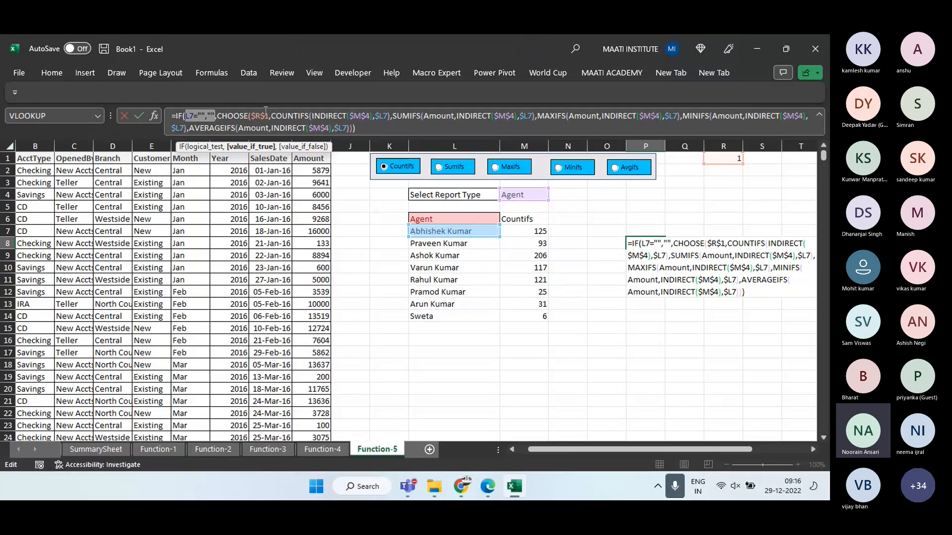
{"action": "key", "text": "Right"}
{"action": "key", "text": "Right"}
{"action": "key", "text": "Right"}
{"action": "key", "text": "Right"}
{"action": "key", "text": "Right"}
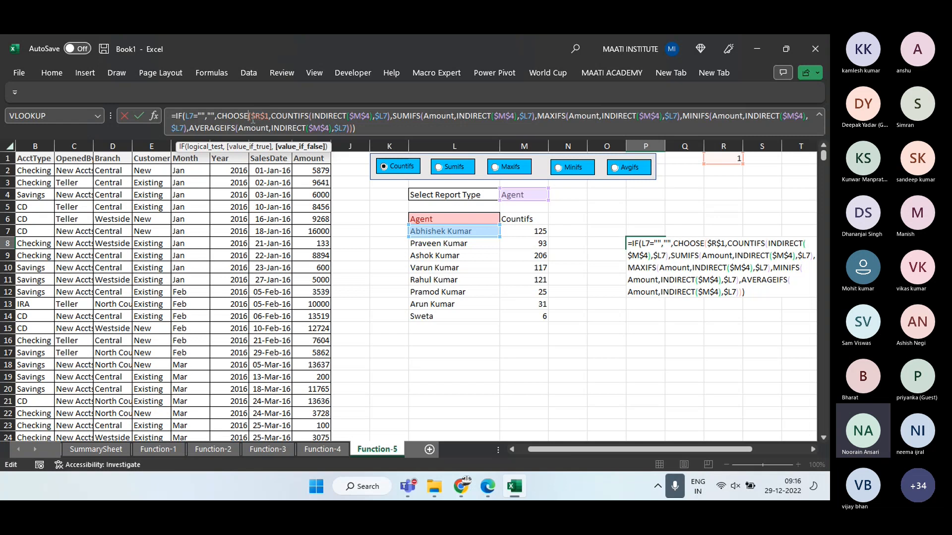
Review the CHOOSE arguments in P8: the $R$1 index and the COUNTIFS, SUMIFS, MAXIFS, MINIFS and AVERAGEIFS values
{"action": "left_click_drag", "start_coordinate": [251, 115], "coordinate": [268, 115]}
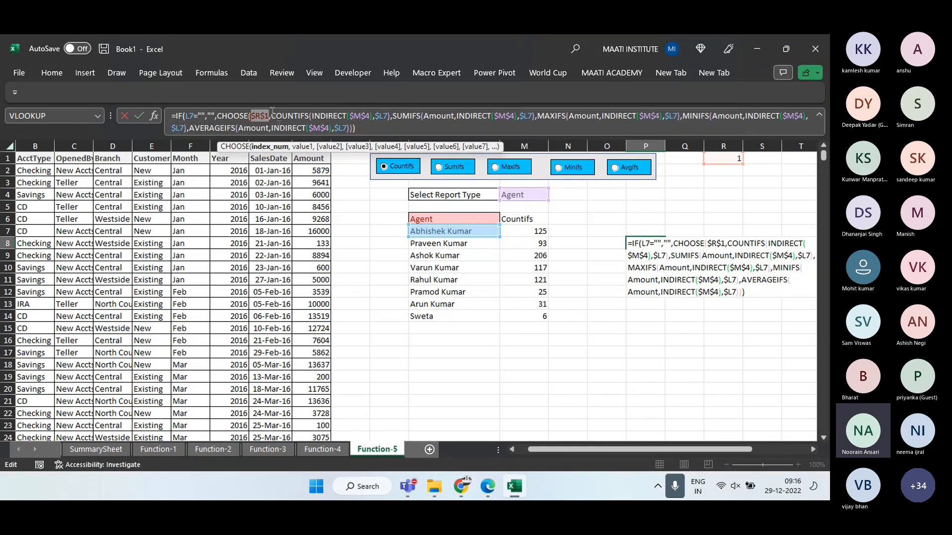
{"action": "left_click_drag", "start_coordinate": [273, 115], "coordinate": [388, 120]}
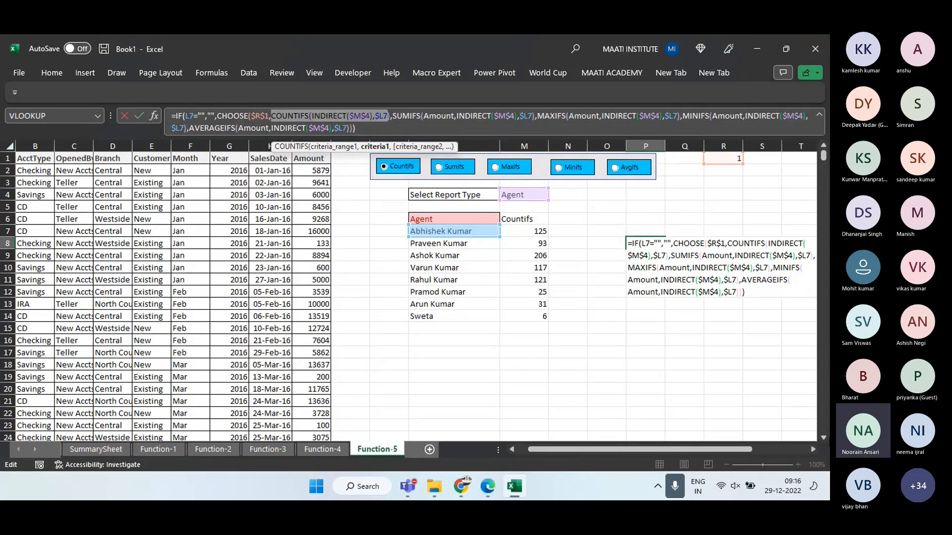
{"action": "left_click", "coordinate": [393, 115]}
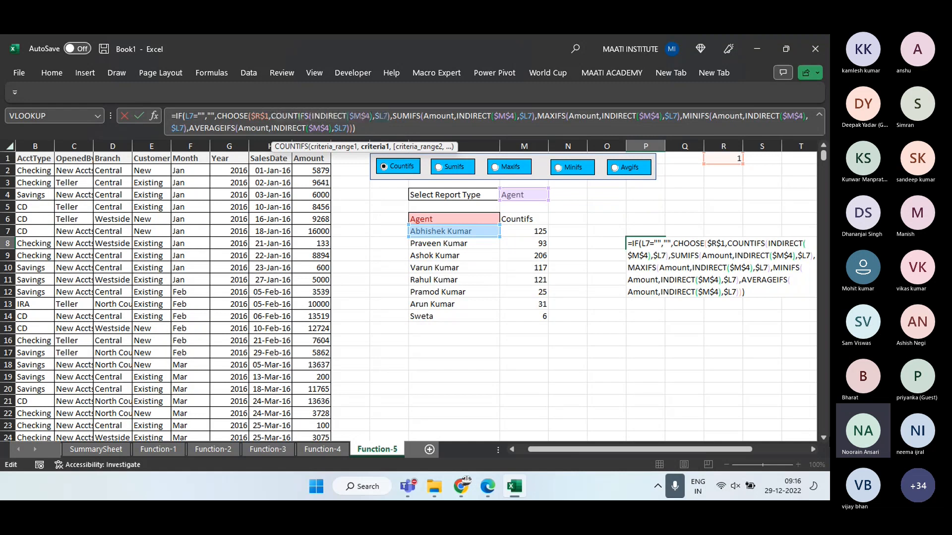
{"action": "left_click_drag", "start_coordinate": [394, 116], "coordinate": [531, 115]}
{"action": "key", "text": "shift+Right"}
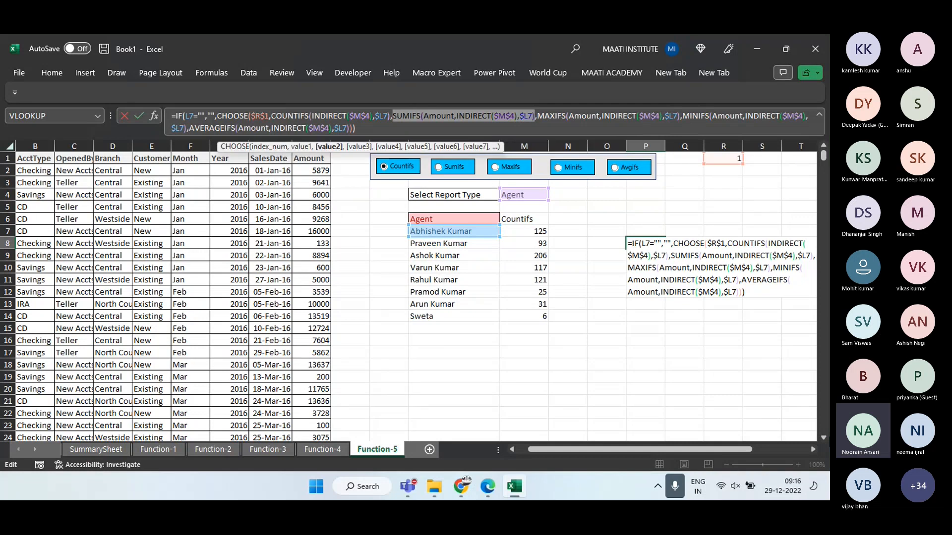
{"action": "left_click", "coordinate": [537, 116]}
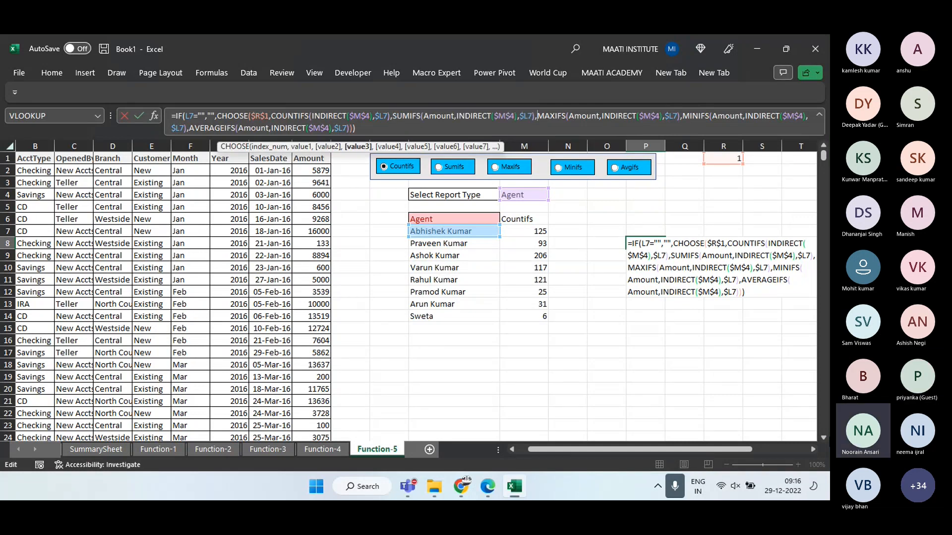
{"action": "left_click_drag", "start_coordinate": [537, 115], "coordinate": [681, 115]}
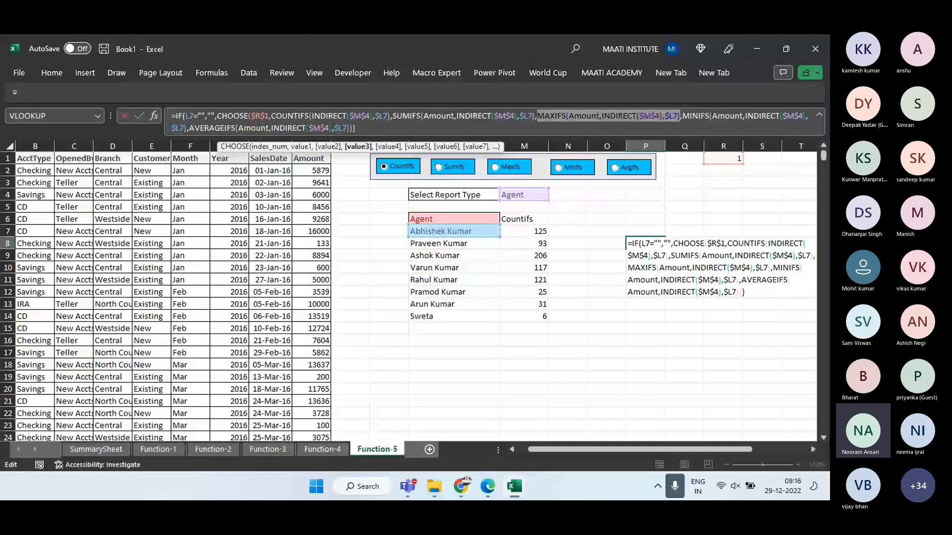
{"action": "left_click", "coordinate": [683, 116]}
{"action": "left_click_drag", "start_coordinate": [682, 116], "coordinate": [808, 116]}
{"action": "left_click", "coordinate": [807, 116]}
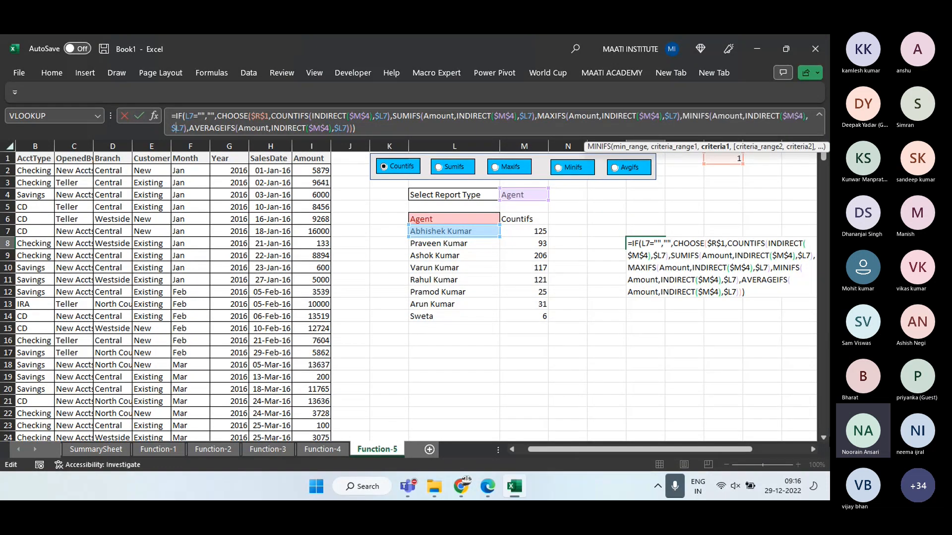
{"action": "left_click_drag", "start_coordinate": [188, 127], "coordinate": [355, 128]}
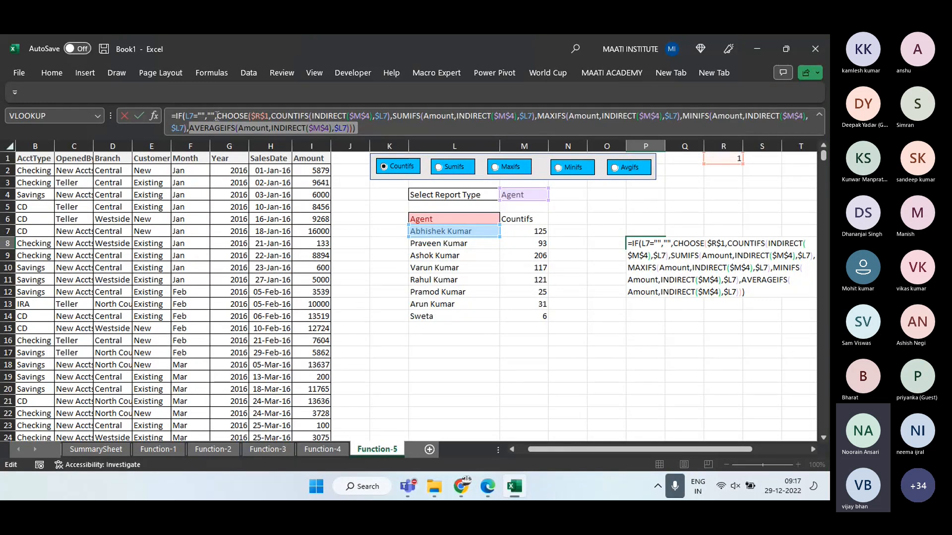
Remove the IF(L7="","", wrapper from the formula in P8, keeping only CHOOSE with balanced parentheses
{"action": "left_click_drag", "start_coordinate": [215, 116], "coordinate": [177, 112]}
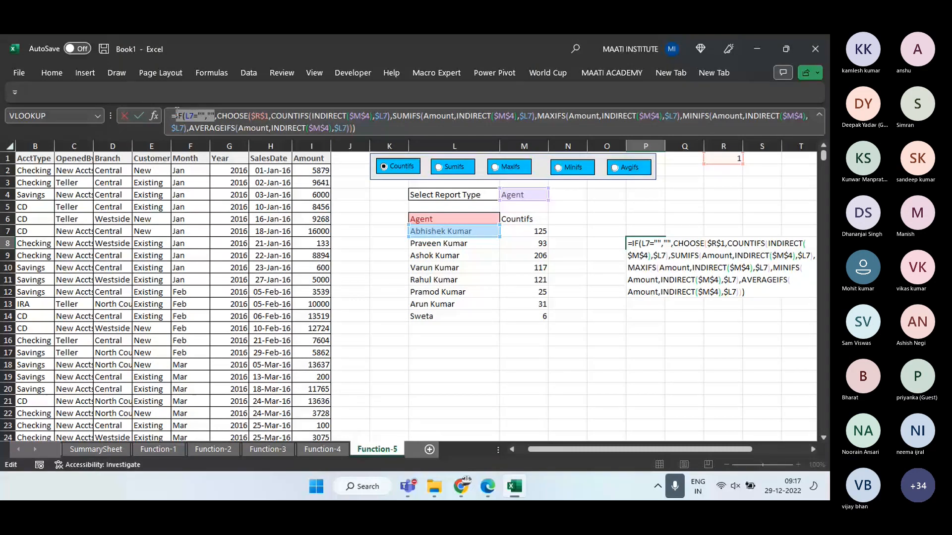
{"action": "left_click", "coordinate": [210, 113]}
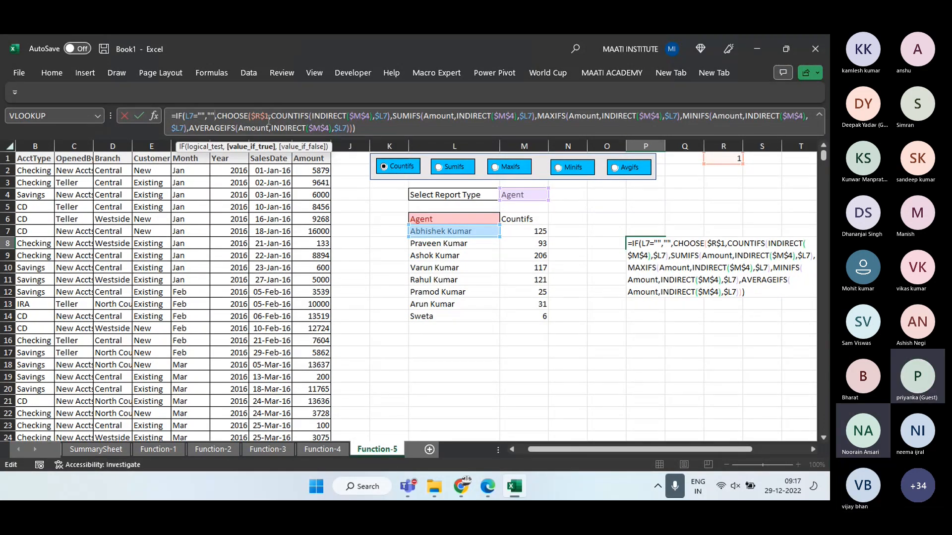
{"action": "left_click_drag", "start_coordinate": [250, 115], "coordinate": [268, 116]}
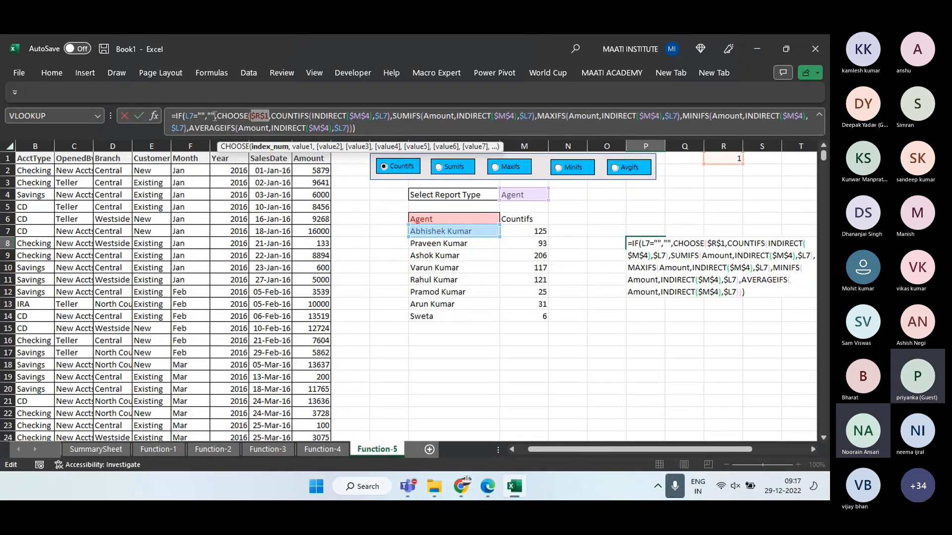
{"action": "left_click", "coordinate": [220, 115]}
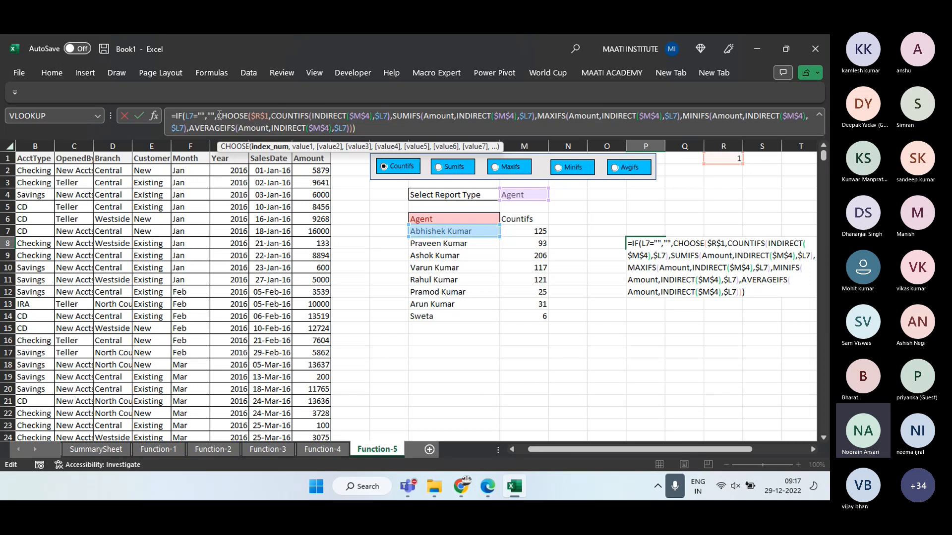
{"action": "left_click_drag", "start_coordinate": [219, 116], "coordinate": [176, 115]}
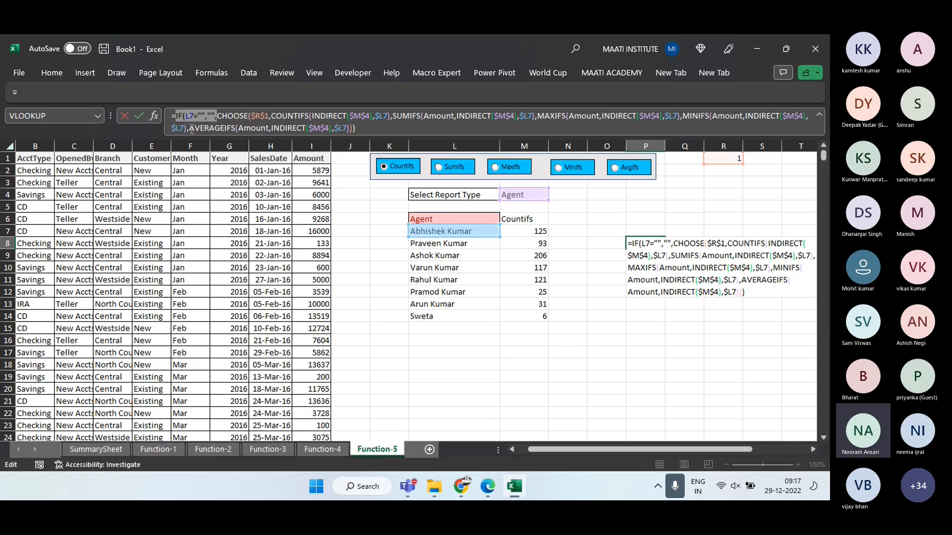
{"action": "key", "text": "Delete"}
{"action": "key", "text": "Return"}
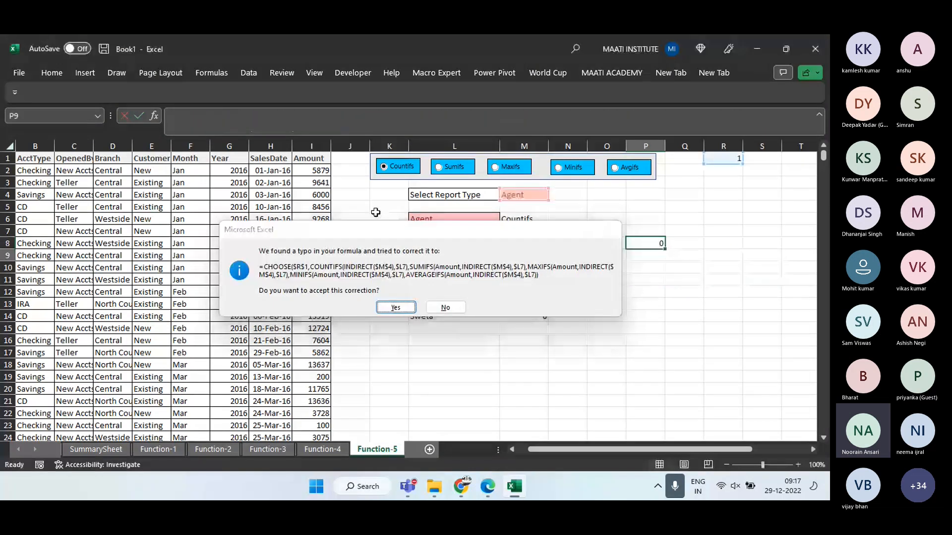
{"action": "key", "text": "Return"}
{"action": "key", "text": "Up"}
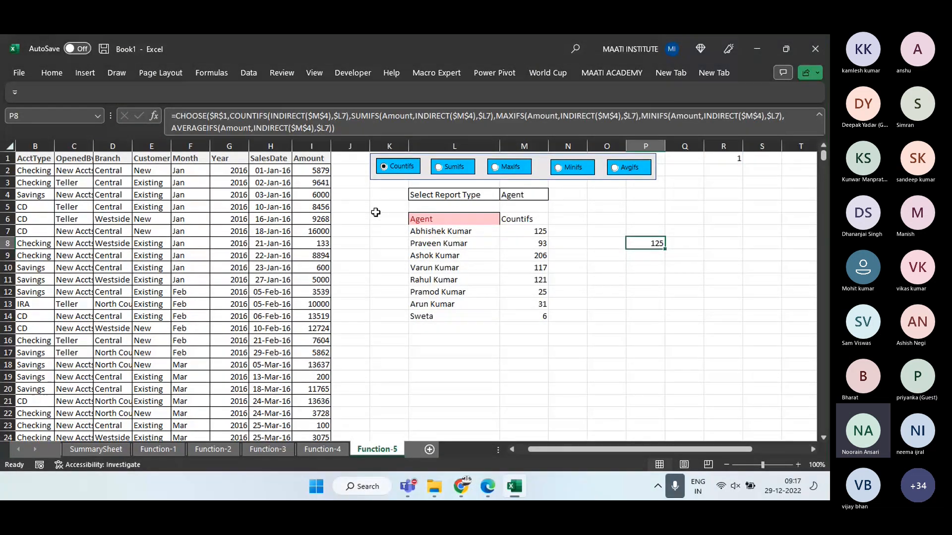
Remove the IF(L7="","", wrapper from the formula in M7 so it starts with CHOOSE
{"action": "key", "text": "Left"}
{"action": "key", "text": "Left"}
{"action": "key", "text": "Up"}
{"action": "key", "text": "Left"}
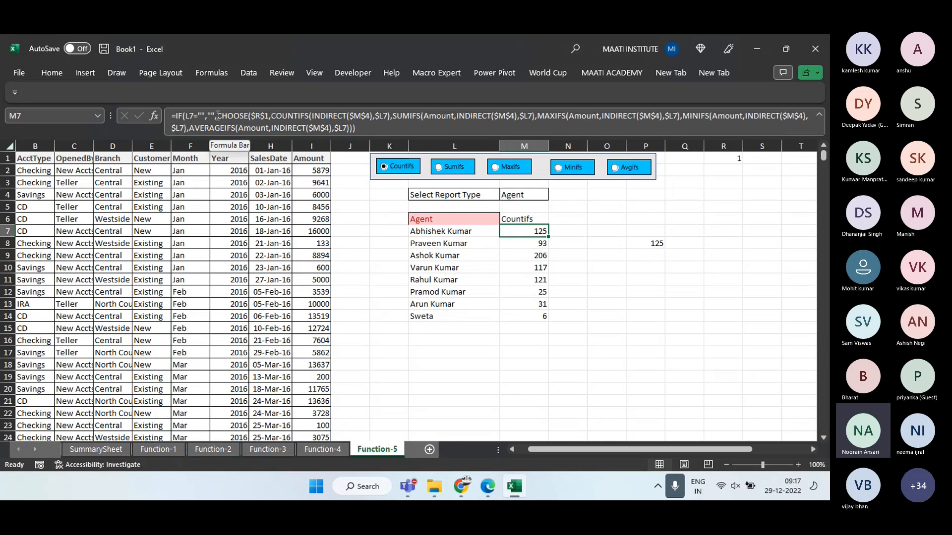
{"action": "left_click_drag", "start_coordinate": [217, 117], "coordinate": [176, 116]}
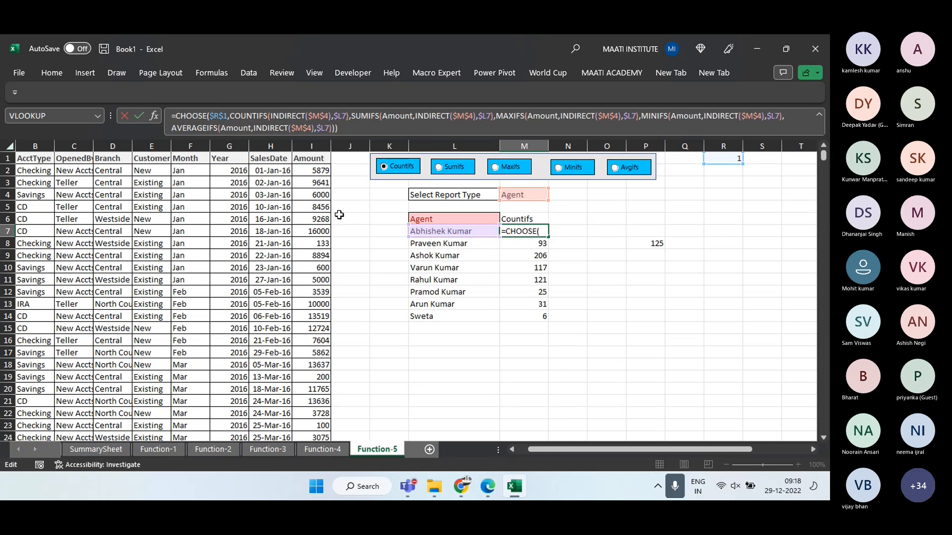
{"action": "key", "text": "Return"}
Fill the plain CHOOSE formula from M7 down through M18
{"action": "key", "text": "Up"}
{"action": "key", "text": "shift+Down"}
{"action": "key", "text": "shift+Down"}
{"action": "key", "text": "shift+Down"}
{"action": "key", "text": "shift+Down"}
{"action": "key", "text": "shift+Down"}
{"action": "key", "text": "shift+Down"}
{"action": "key", "text": "shift+Down"}
{"action": "key", "text": "shift+Down"}
{"action": "key", "text": "shift+Down"}
{"action": "key", "text": "shift+Down"}
{"action": "key", "text": "shift+Down"}
{"action": "key", "text": "ctrl+d"}
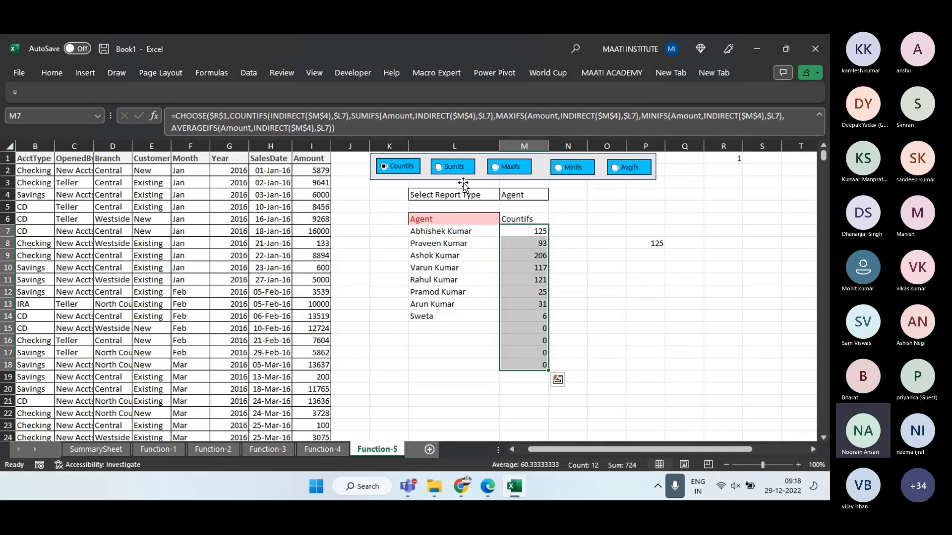
Test the report types Month and Branch in M4, and check the unused result rows M10:M18 for Branch
{"action": "left_click", "coordinate": [510, 195]}
{"action": "left_click", "coordinate": [554, 195]}
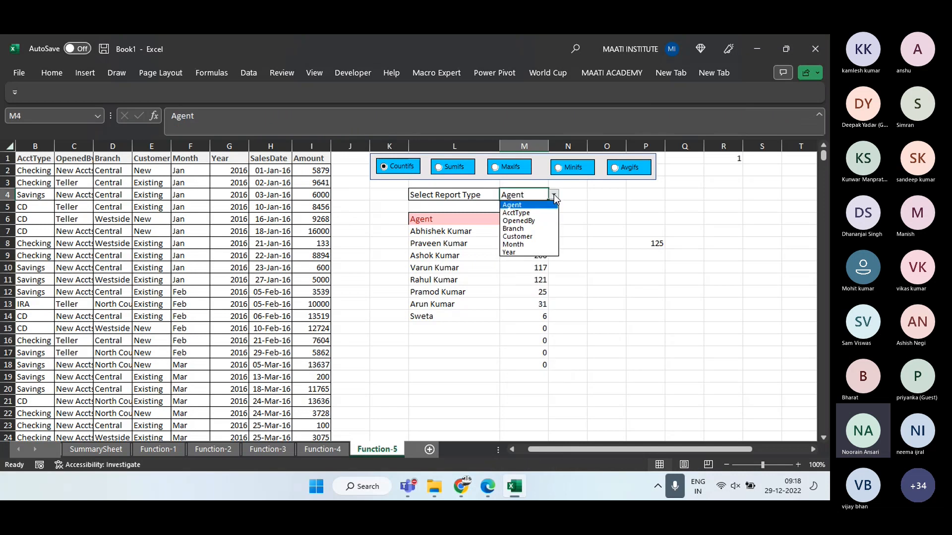
{"action": "left_click", "coordinate": [529, 243]}
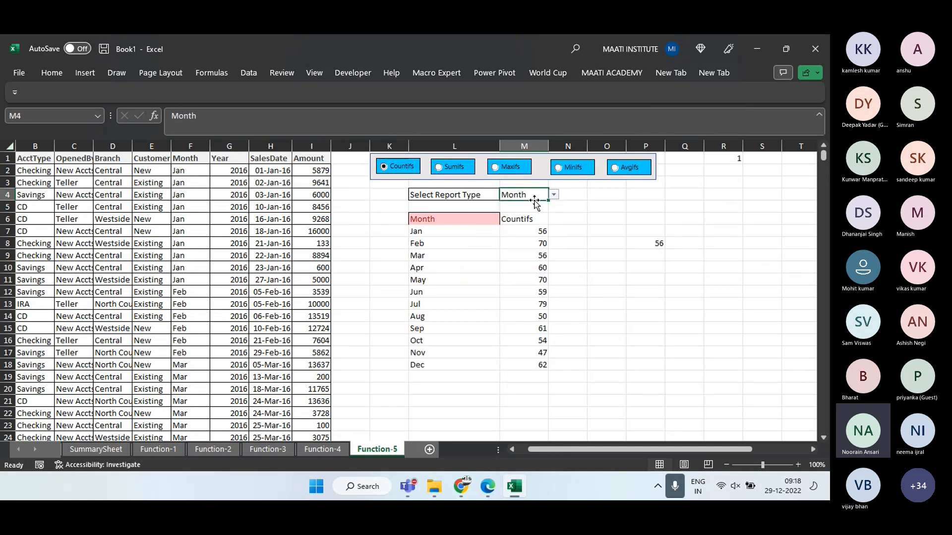
{"action": "left_click", "coordinate": [554, 195]}
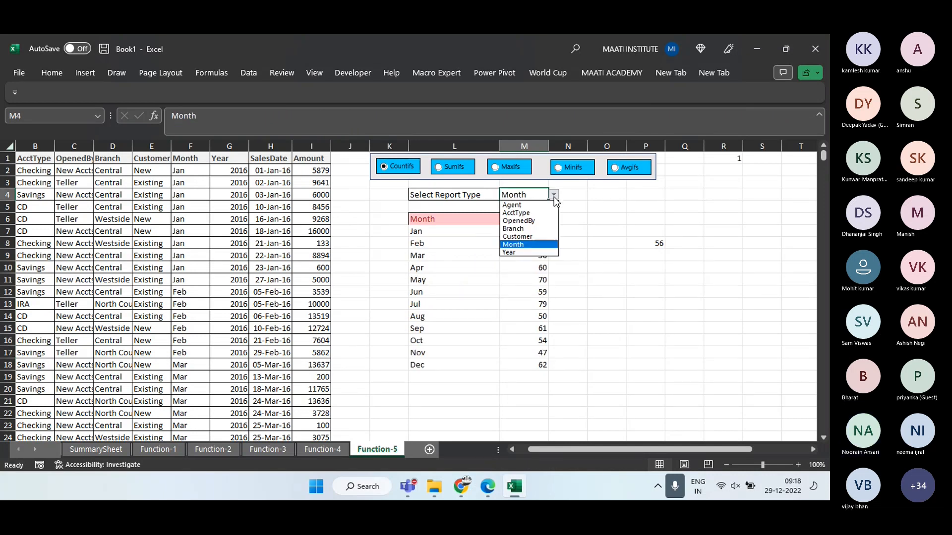
{"action": "left_click", "coordinate": [528, 230]}
{"action": "left_click_drag", "start_coordinate": [539, 268], "coordinate": [543, 363]}
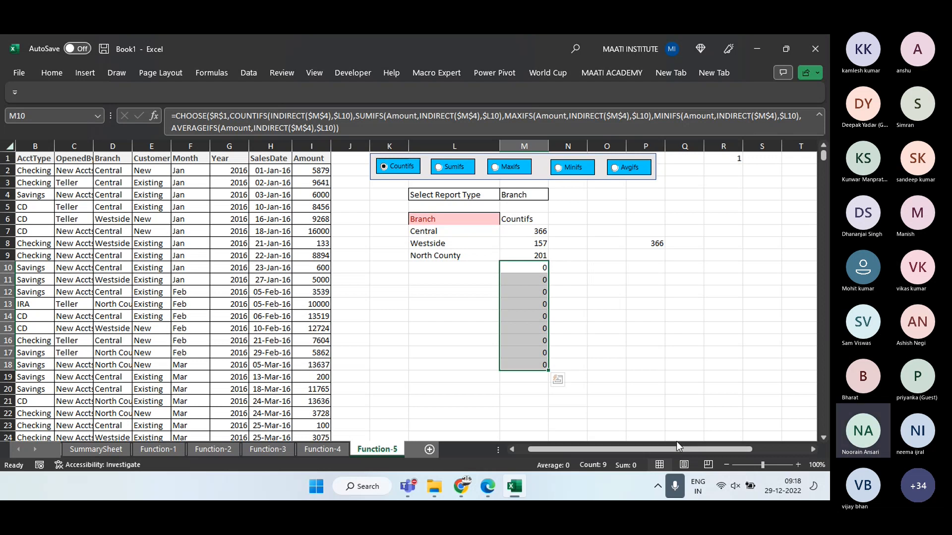
Wrap the CHOOSE formula in M7 in IF(L7="","",…) and fill it down through M18
{"action": "left_click", "coordinate": [545, 232]}
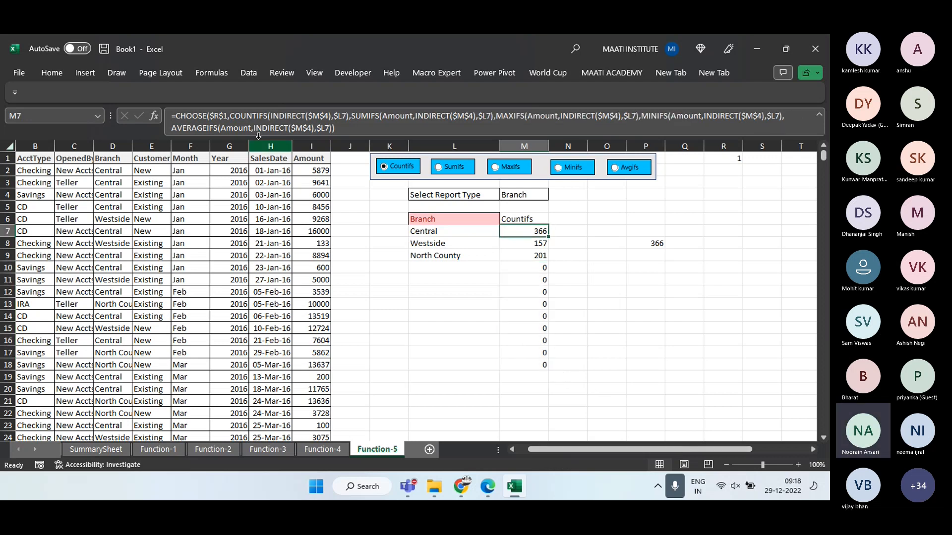
{"action": "left_click", "coordinate": [173, 116]}
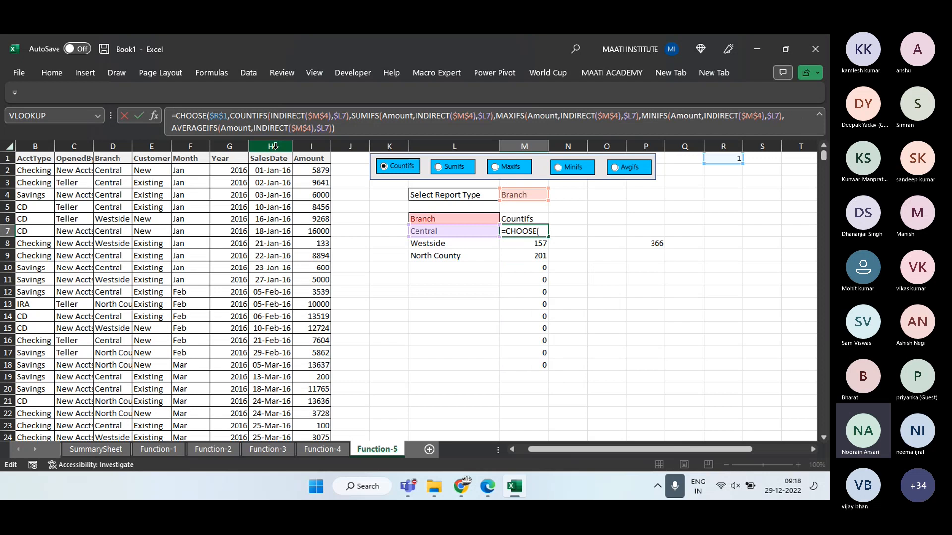
{"action": "type", "text": "if("}
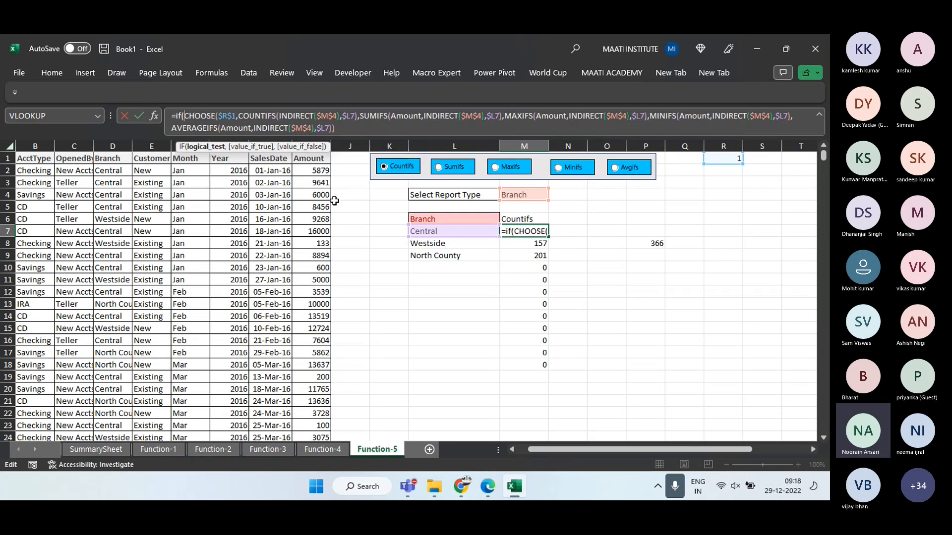
{"action": "left_click", "coordinate": [428, 232]}
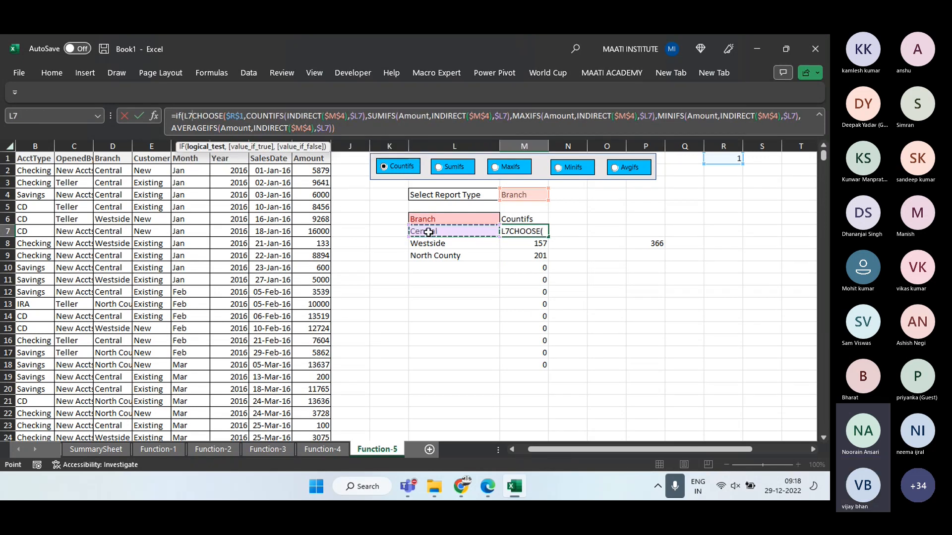
{"action": "type", "text": "=\"\",\"\""}
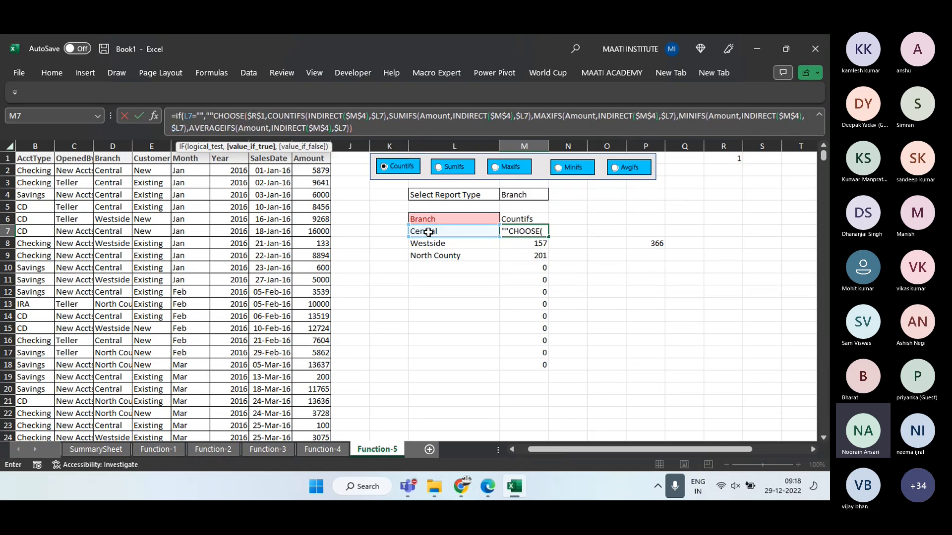
{"action": "type", "text": ","}
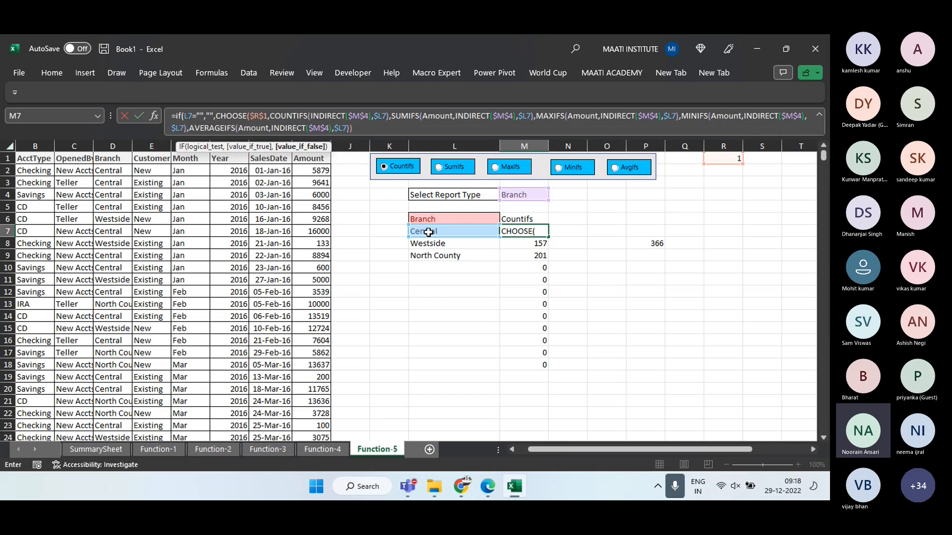
{"action": "key", "text": "Return"}
{"action": "key", "text": "Return"}
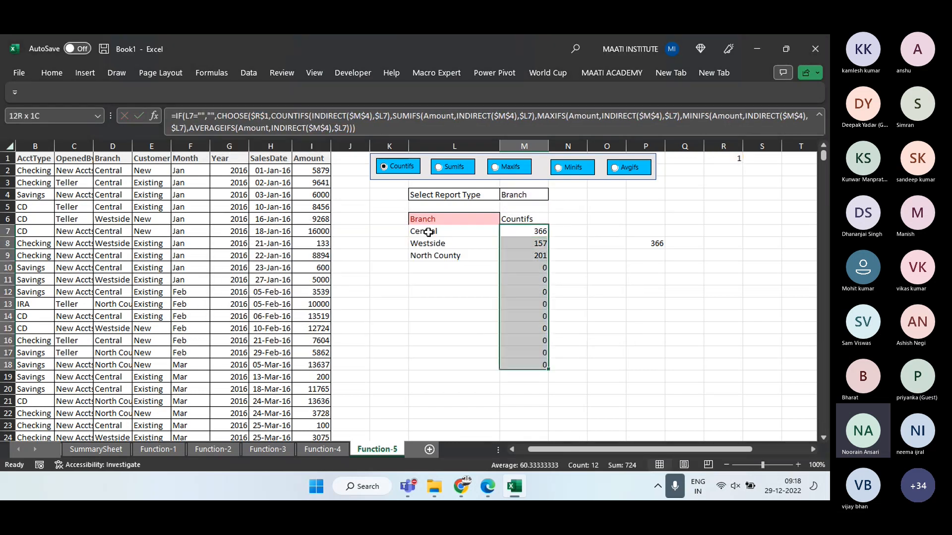
{"action": "key", "text": "ctrl+shift+Down"}
{"action": "key", "text": "ctrl+d"}
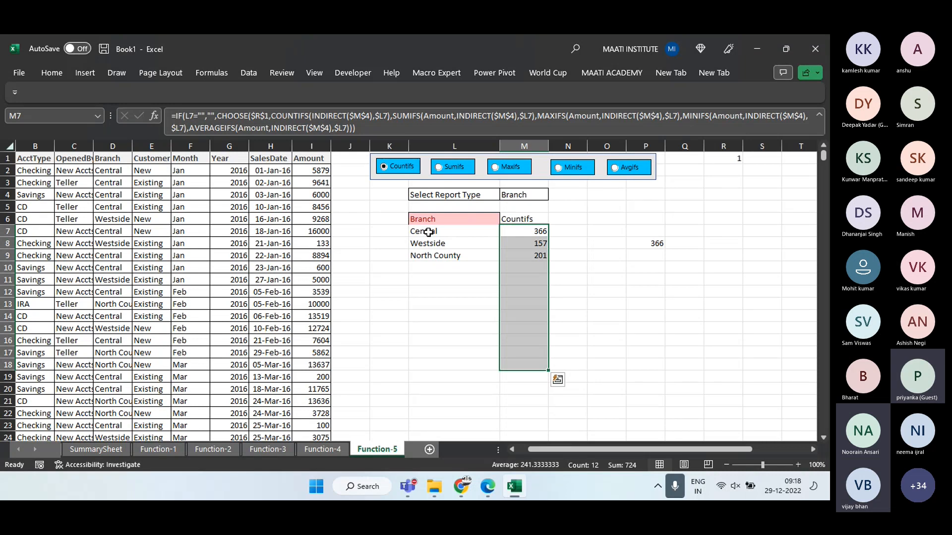
Switch the report type in M4 to AcctType
{"action": "left_click", "coordinate": [521, 191]}
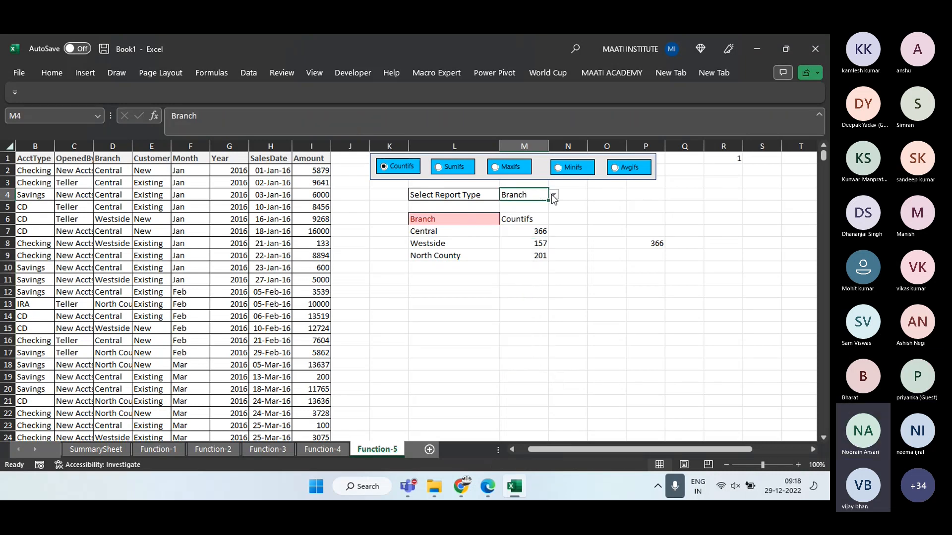
{"action": "left_click", "coordinate": [552, 195]}
{"action": "left_click", "coordinate": [533, 204]}
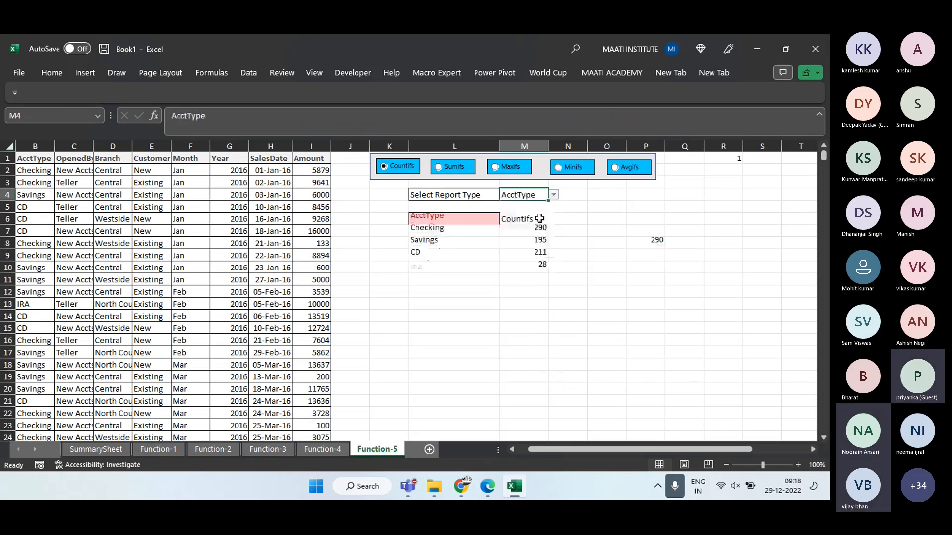
Switch the report type in M4 to Agent
{"action": "left_click", "coordinate": [553, 195]}
{"action": "left_click", "coordinate": [532, 205]}
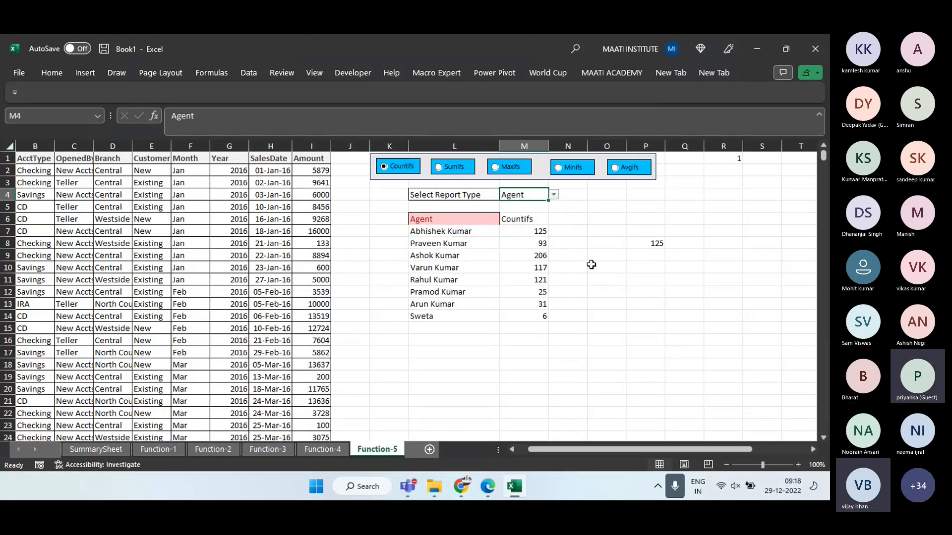
Review the cell link of the Countifs option button in its Format Control settings
{"action": "right_click", "coordinate": [398, 165]}
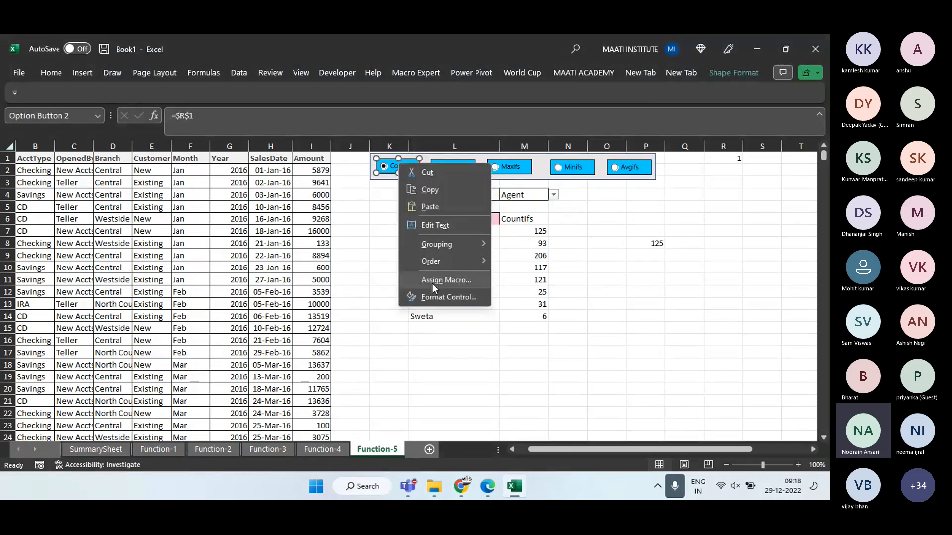
{"action": "left_click", "coordinate": [437, 298]}
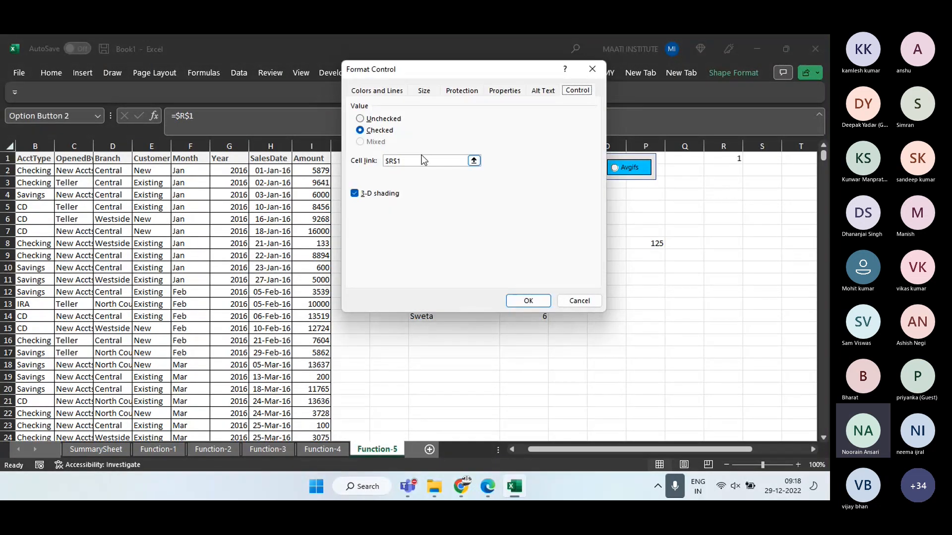
{"action": "left_click_drag", "start_coordinate": [376, 75], "coordinate": [200, 149]}
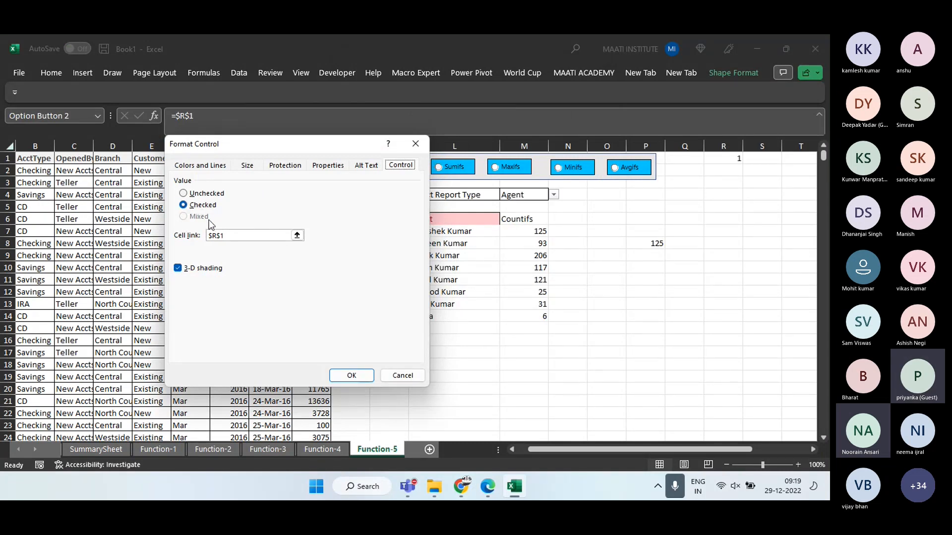
{"action": "left_click_drag", "start_coordinate": [230, 236], "coordinate": [194, 235]}
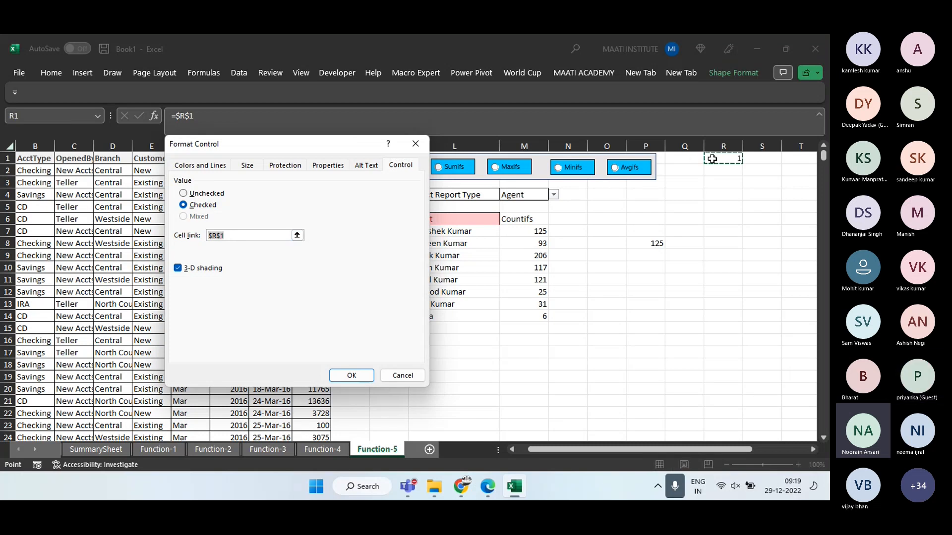
{"action": "left_click", "coordinate": [352, 374]}
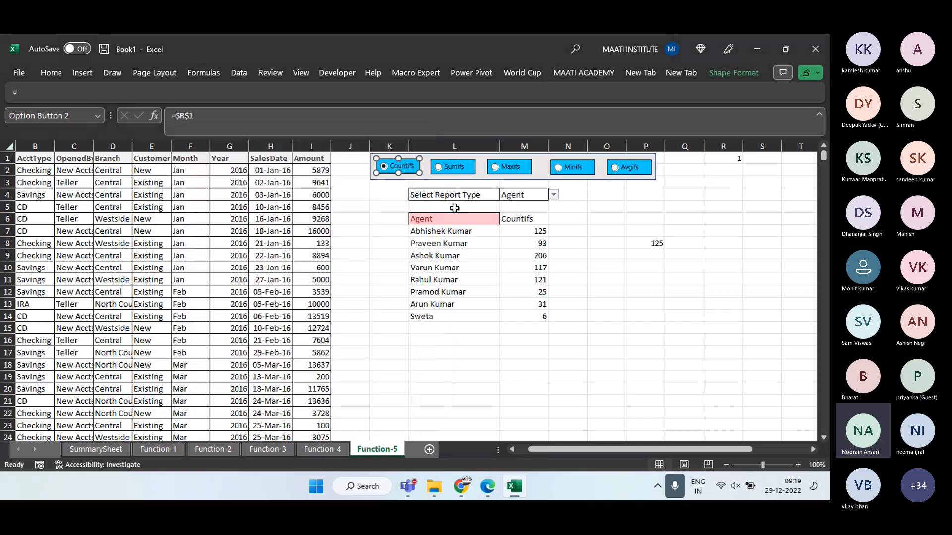
Test the option buttons Sumifs, Maxifs and Minifs in turn, and leave the calculation on Avgifs
{"action": "left_click", "coordinate": [445, 169]}
{"action": "left_click", "coordinate": [496, 169]}
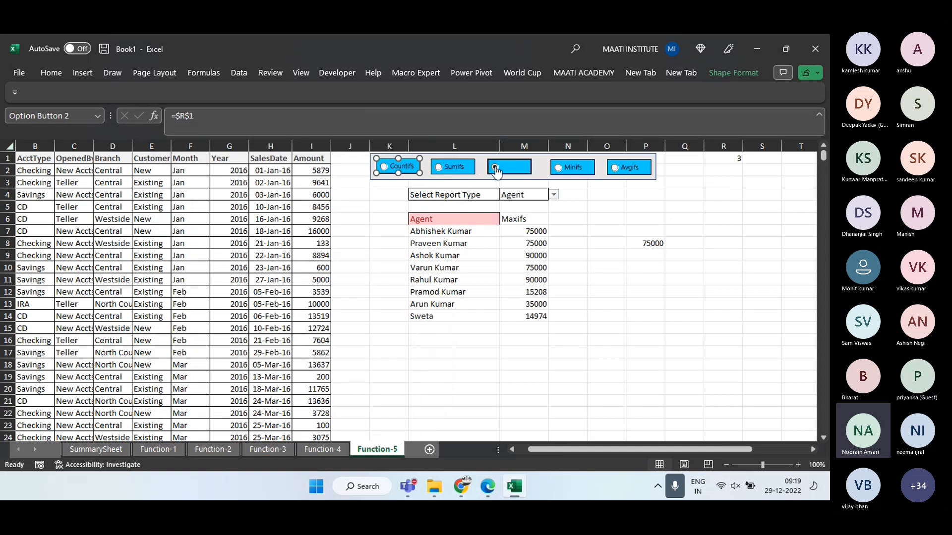
{"action": "left_click", "coordinate": [565, 168]}
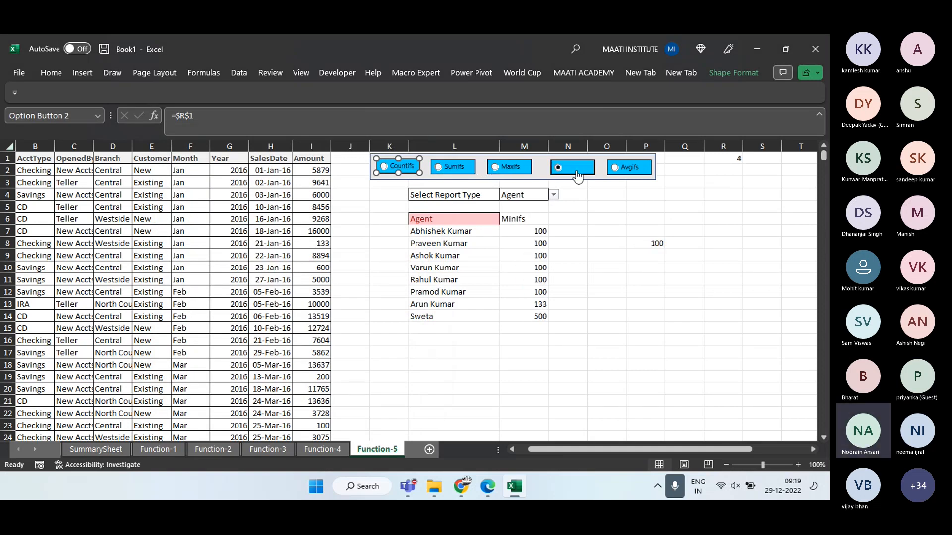
{"action": "left_click", "coordinate": [615, 172]}
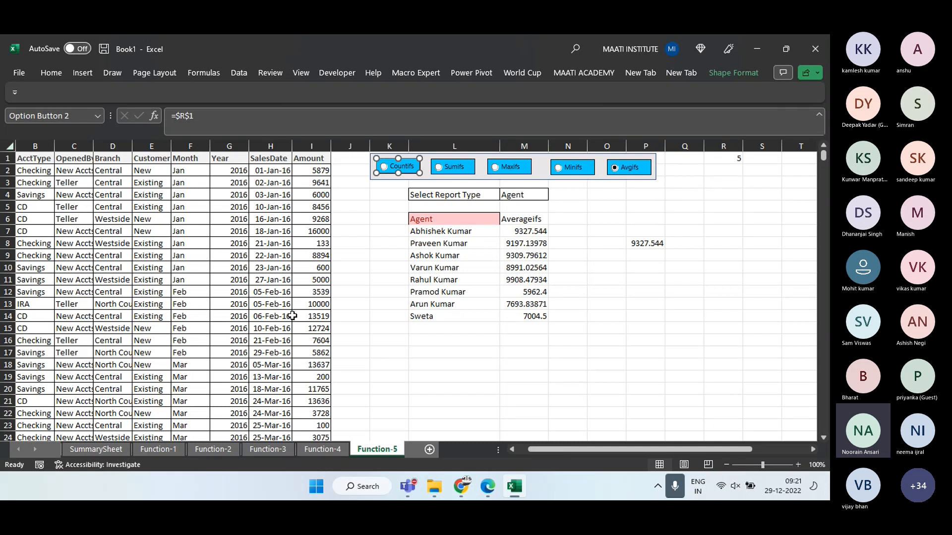
Review the summary tables at the top of Function-1, then return to Function-5 and examine the CHOOSE formula in P8
{"action": "left_click", "coordinate": [160, 449]}
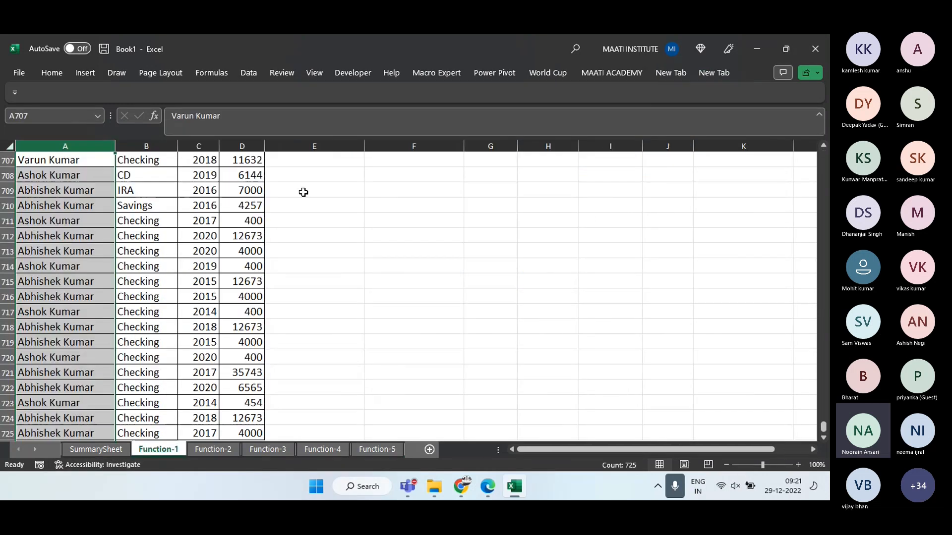
{"action": "left_click", "coordinate": [323, 175]}
{"action": "key", "text": "ctrl+Up"}
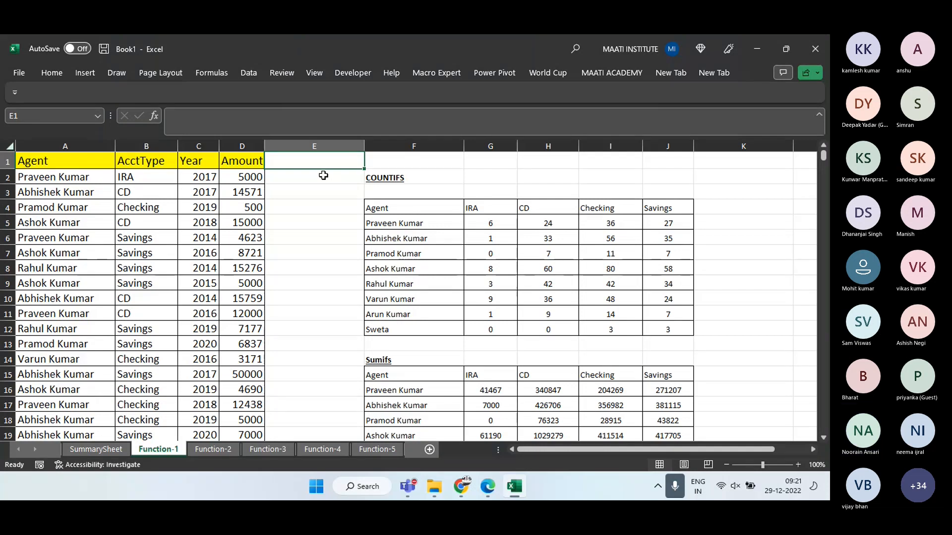
{"action": "left_click", "coordinate": [365, 448]}
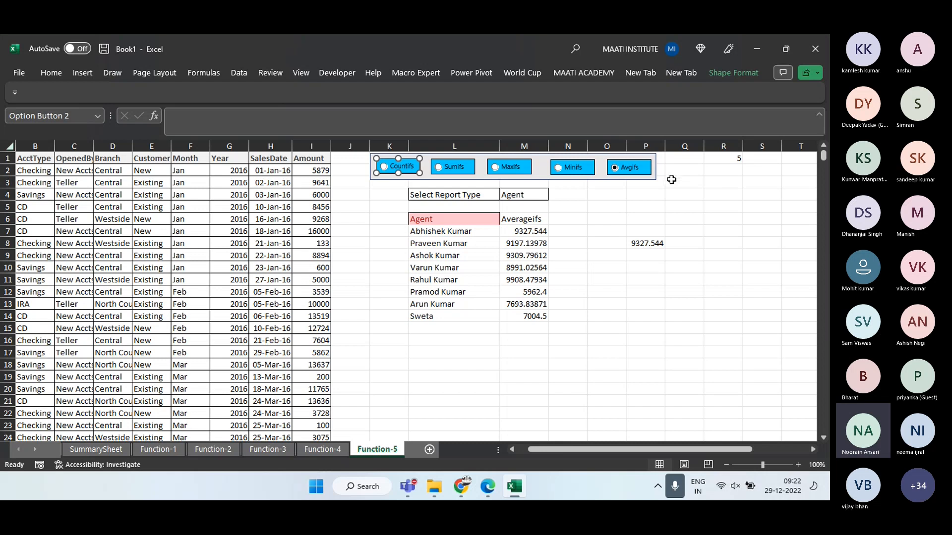
{"action": "left_click", "coordinate": [690, 193]}
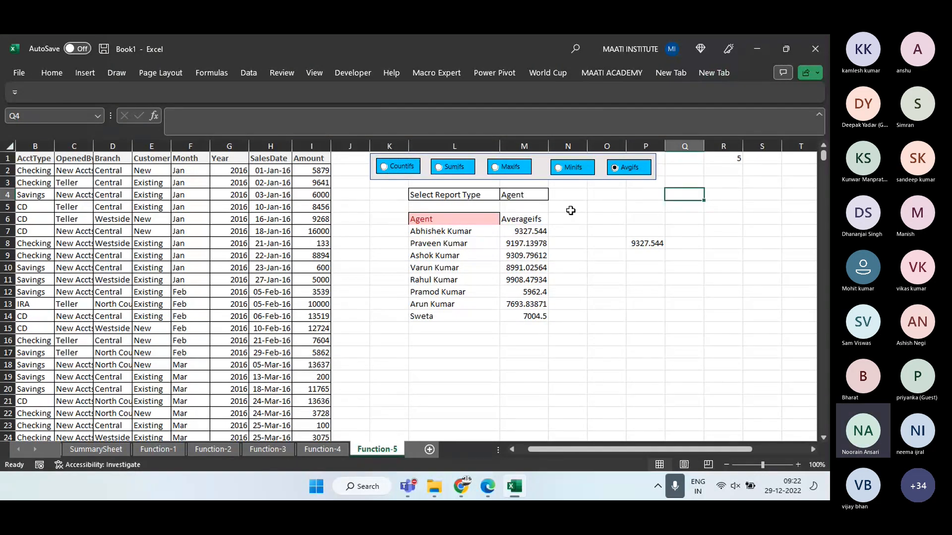
{"action": "left_click", "coordinate": [636, 239]}
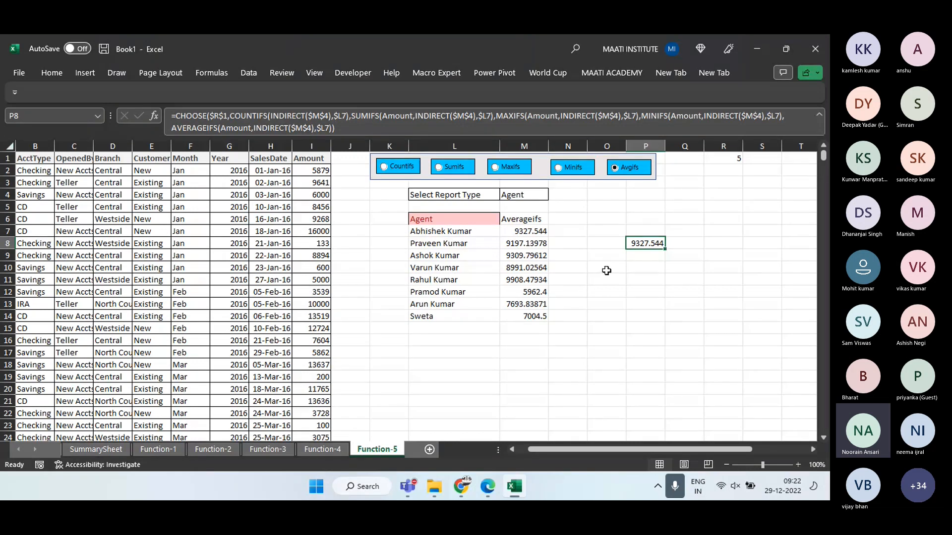
{"action": "left_click", "coordinate": [642, 270]}
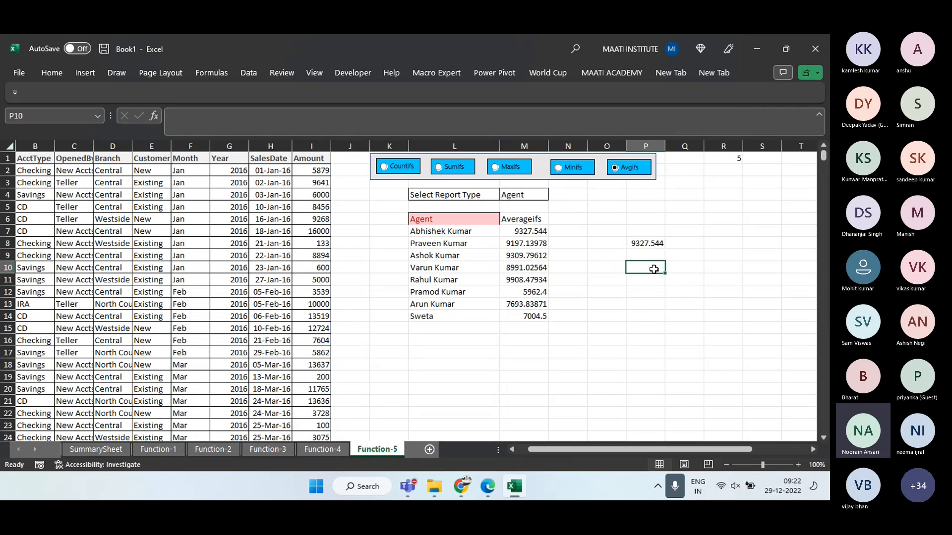
{"action": "type", "text": "=Hoo"}
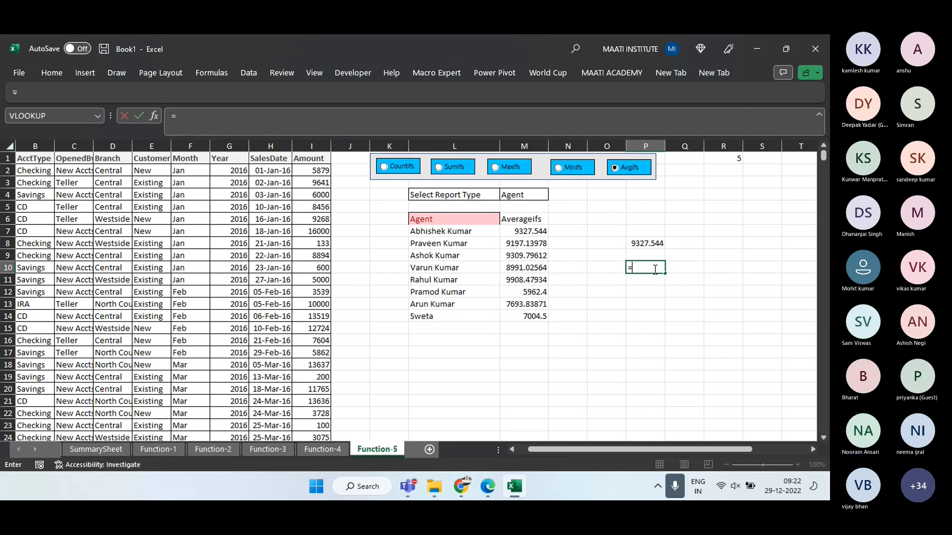
{"action": "key", "text": "BackSpace"}
{"action": "key", "text": "BackSpace"}
{"action": "key", "text": "BackSpace"}
{"action": "type", "text": "Co"}
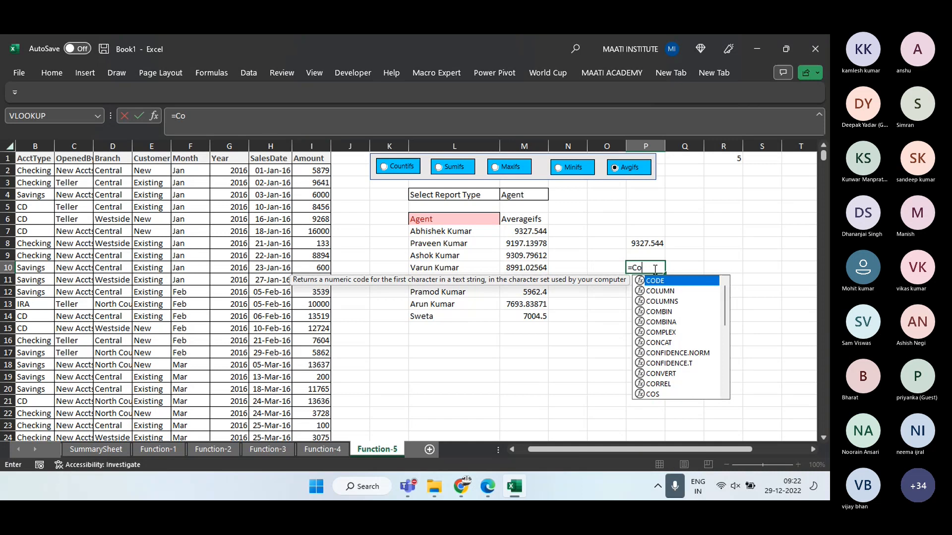
{"action": "key", "text": "BackSpace"}
{"action": "type", "text": "h"}
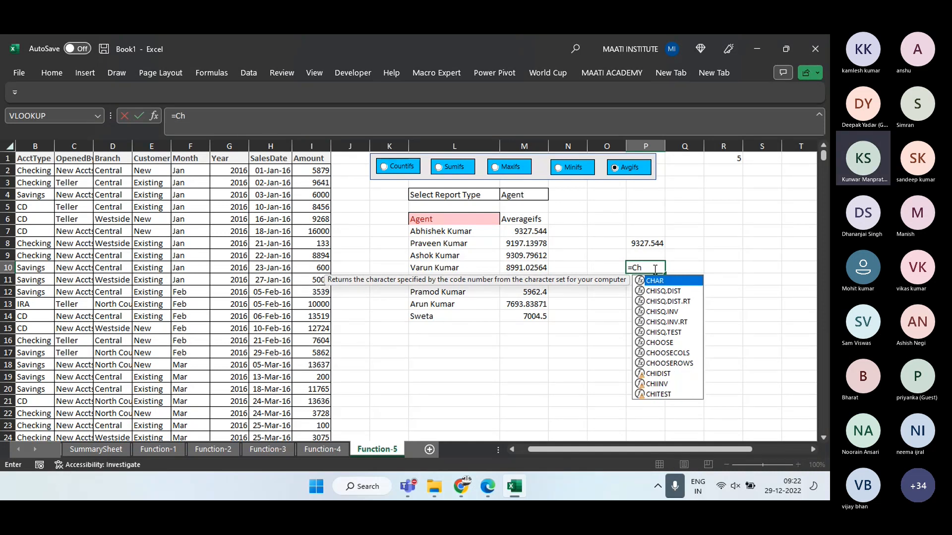
{"action": "type", "text": "oo"}
{"action": "key", "text": "Tab"}
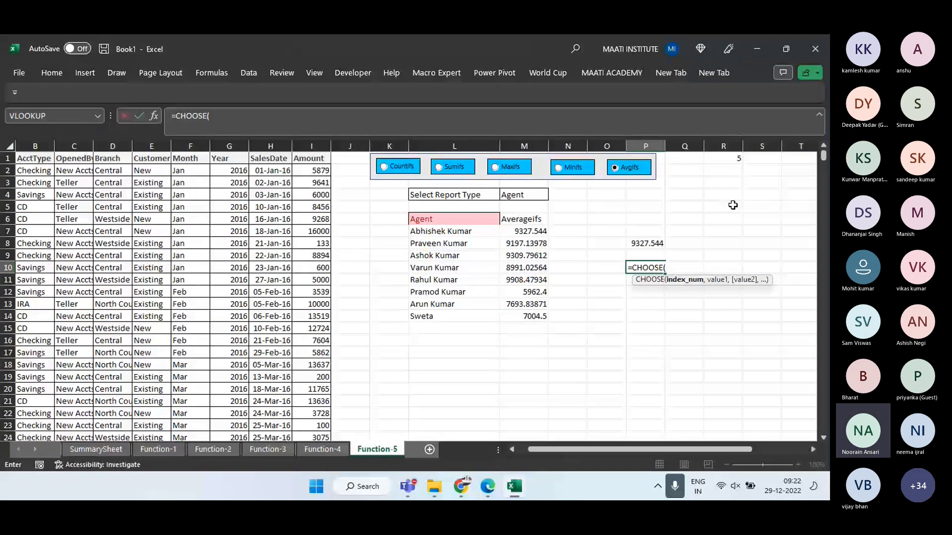
{"action": "key", "text": "Escape"}
Enter HomeTask in N7 under the COUNTIFS heading on the Function-4 sheet
{"action": "left_click", "coordinate": [318, 449]}
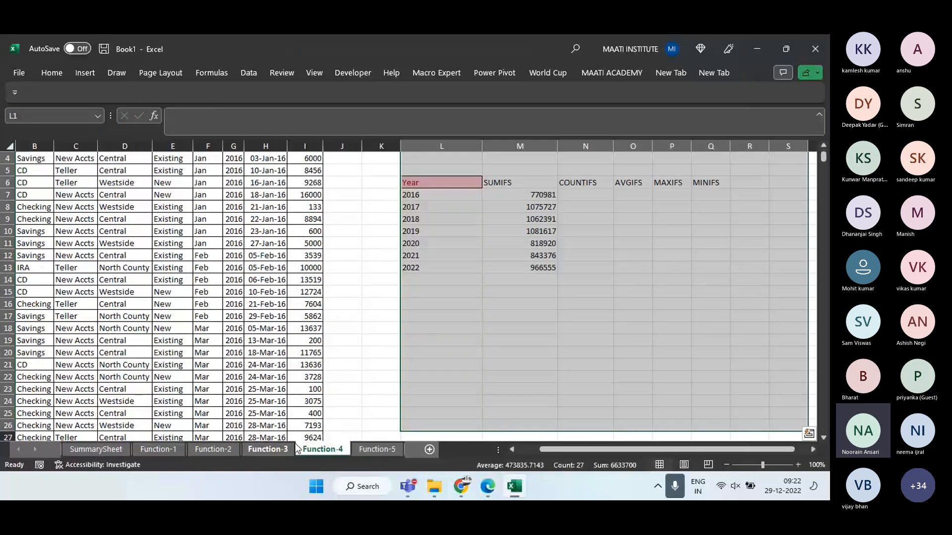
{"action": "left_click", "coordinate": [636, 262]}
{"action": "left_click_drag", "start_coordinate": [585, 195], "coordinate": [695, 270]}
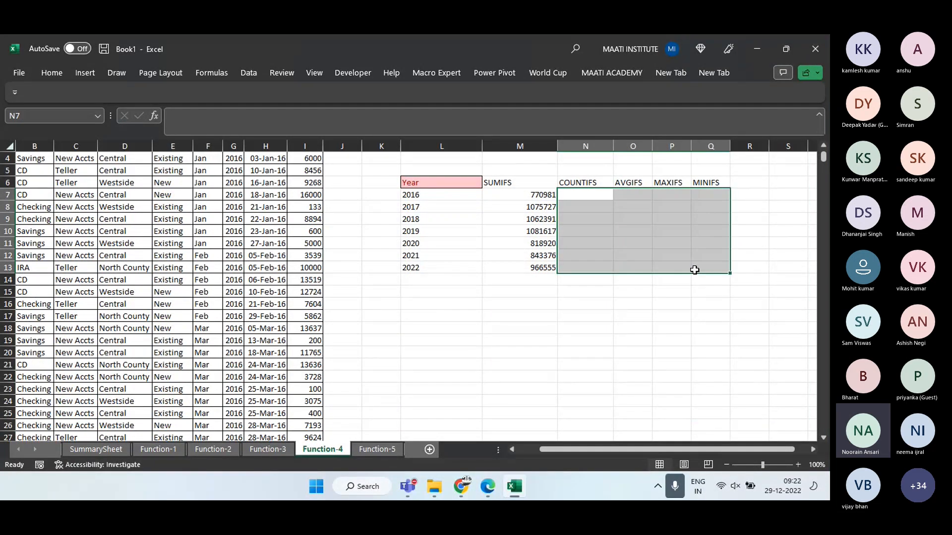
{"action": "left_click", "coordinate": [607, 197]}
{"action": "type", "text": "HomeTask"}
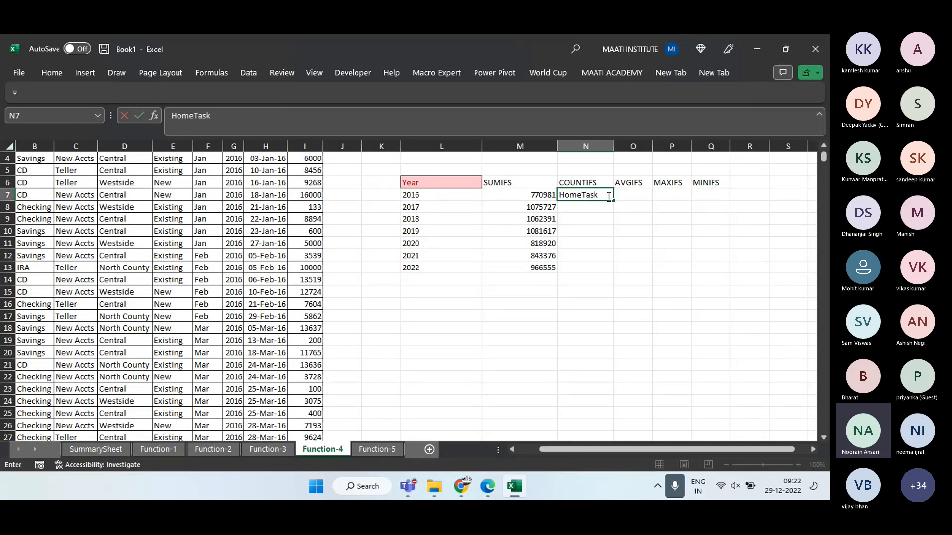
{"action": "key", "text": "Return"}
Fill HomeTask from N7 down the COUNTIFS column through N13
{"action": "key", "text": "Left"}
{"action": "key", "text": "ctrl+Down"}
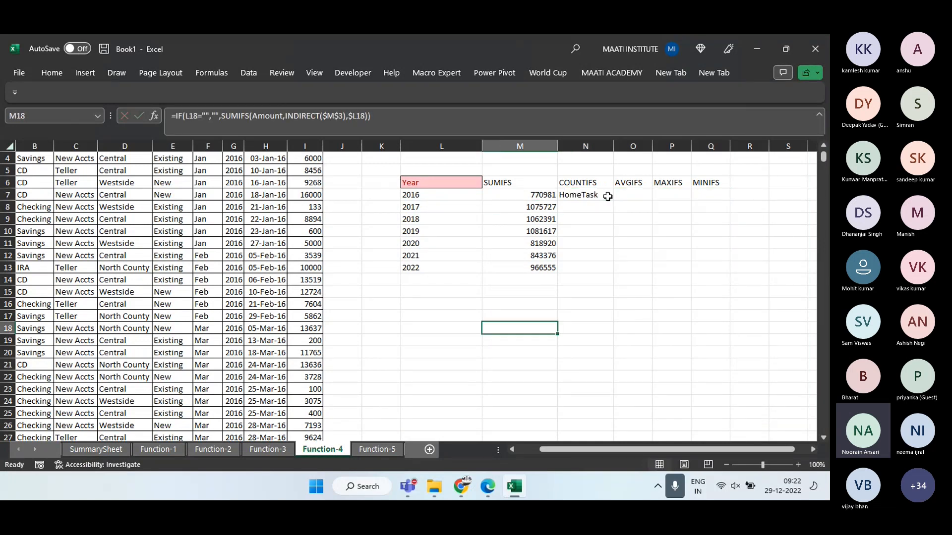
{"action": "key", "text": "Right"}
{"action": "key", "text": "Up"}
{"action": "key", "text": "Up"}
{"action": "key", "text": "Up"}
{"action": "key", "text": "Up"}
{"action": "key", "text": "Up"}
{"action": "key", "text": "shift+Up"}
{"action": "key", "text": "shift+Up"}
{"action": "key", "text": "shift+Up"}
{"action": "key", "text": "shift+Up"}
{"action": "key", "text": "shift+Up"}
{"action": "key", "text": "shift+Up"}
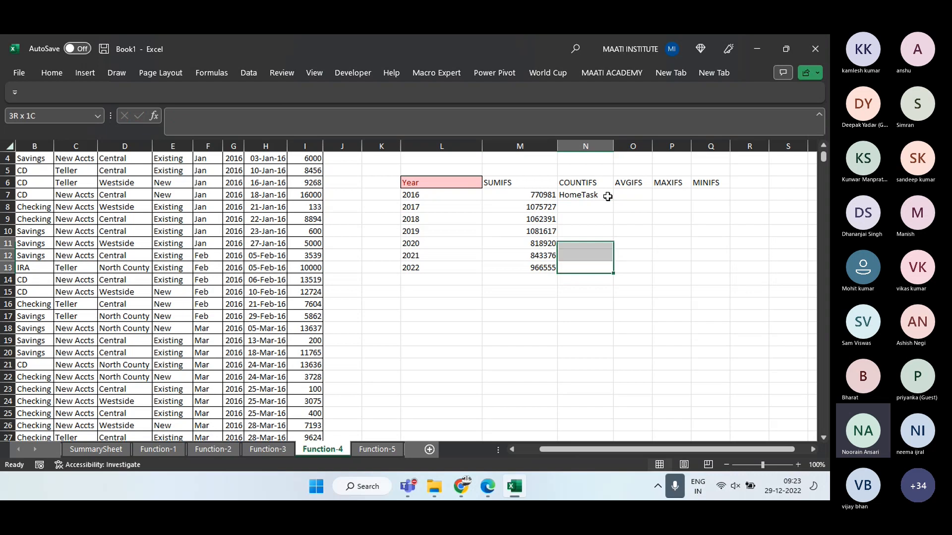
{"action": "key", "text": "ctrl+d"}
Fill the HomeTask entries in N7:N13 across the AVGIFS, MAXIFS and MINIFS columns through Q13
{"action": "key", "text": "shift+Right"}
{"action": "key", "text": "shift+Right"}
{"action": "key", "text": "shift+Right"}
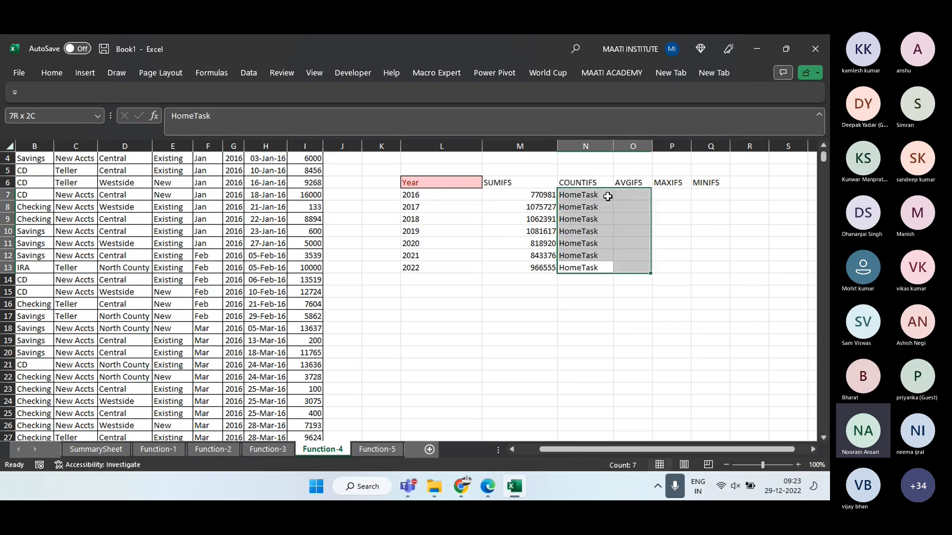
{"action": "key", "text": "ctrl+r"}
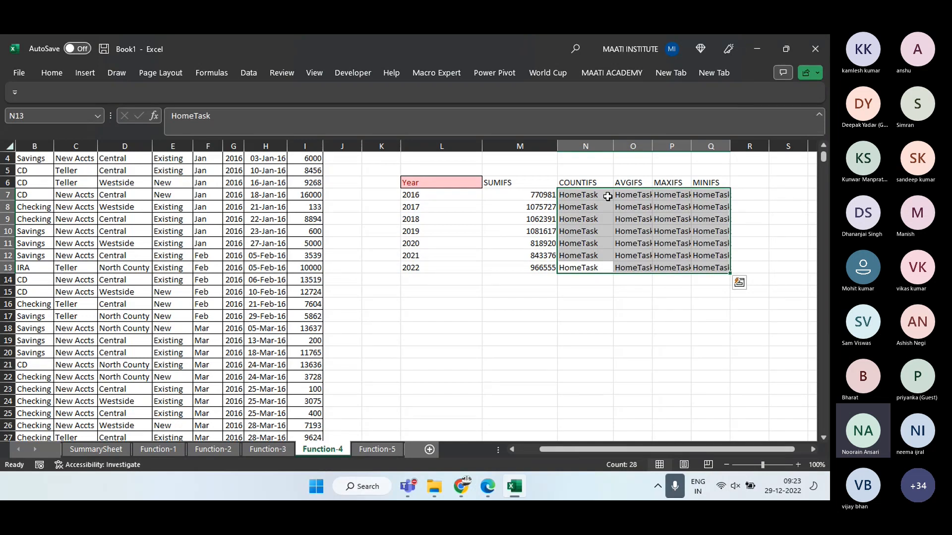
{"action": "left_click", "coordinate": [441, 170]}
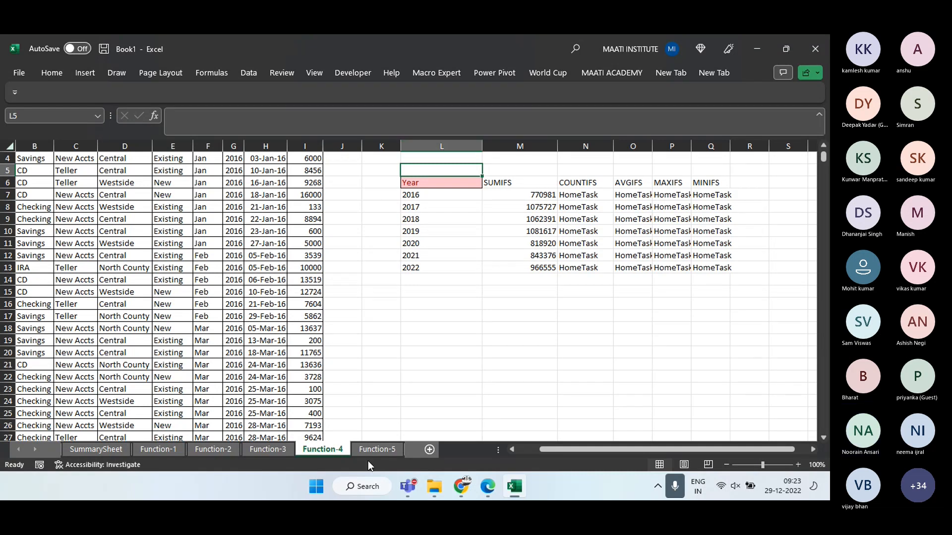
Return to Function-5 and clear the result formulas in M7:M14
{"action": "left_click", "coordinate": [383, 446]}
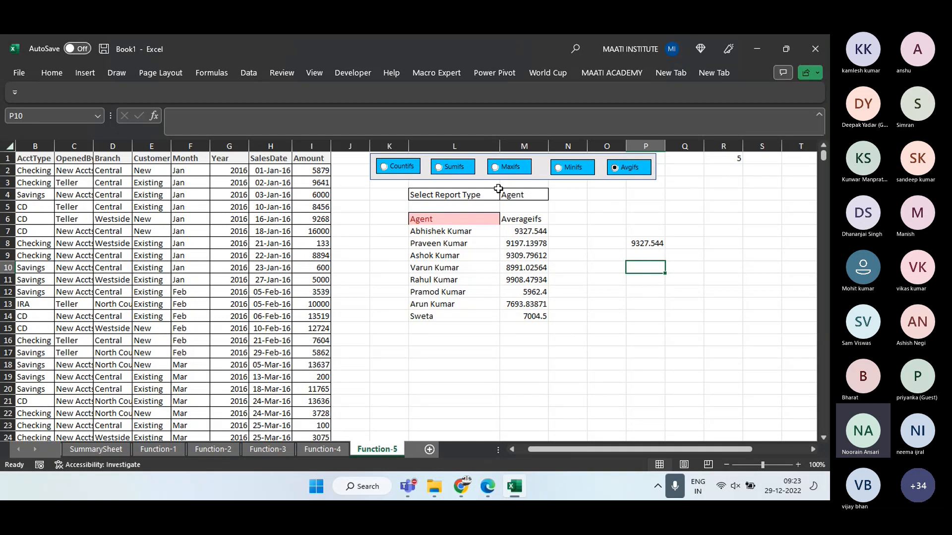
{"action": "left_click", "coordinate": [647, 241]}
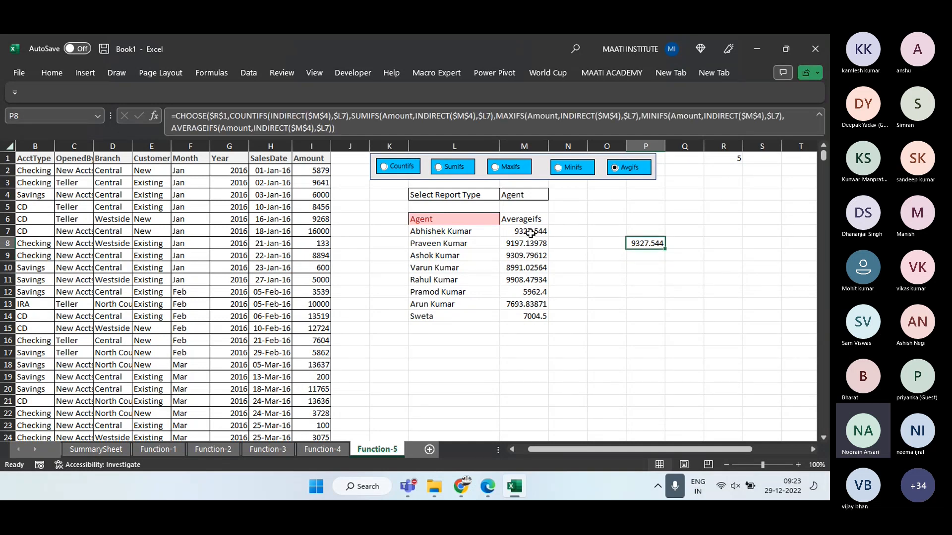
{"action": "left_click_drag", "start_coordinate": [527, 232], "coordinate": [530, 314]}
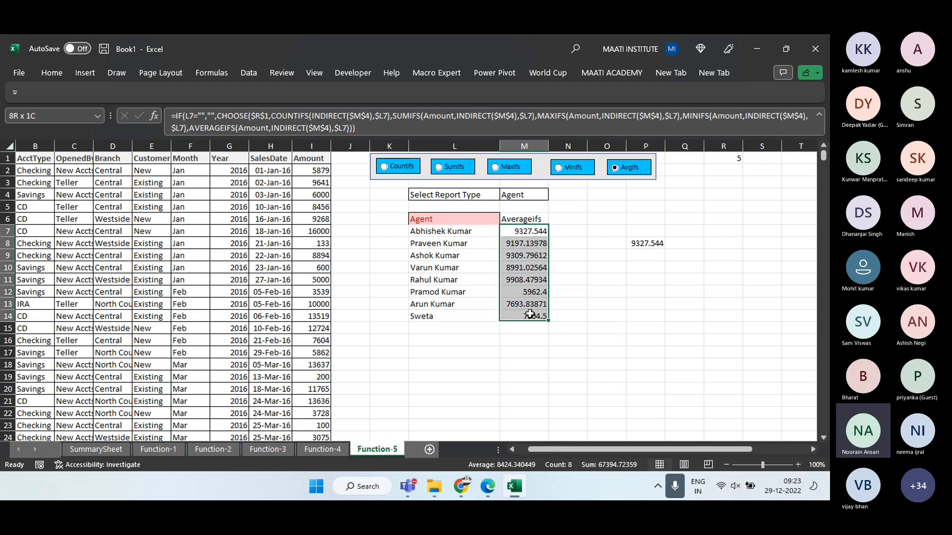
{"action": "key", "text": "Delete"}
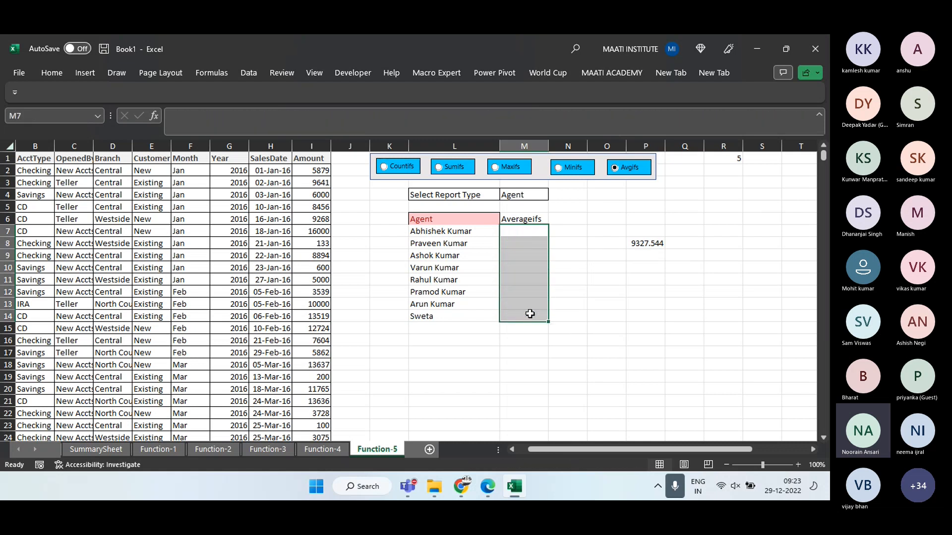
Clear the heading formula in M6 and begin a new CHOOSE formula there with $R$1 as the index number
{"action": "left_click", "coordinate": [521, 219]}
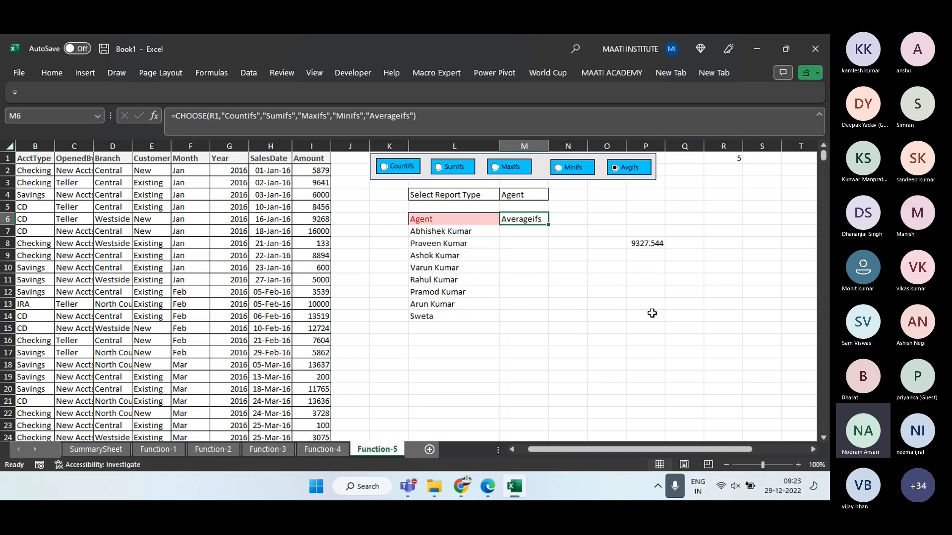
{"action": "key", "text": "Delete"}
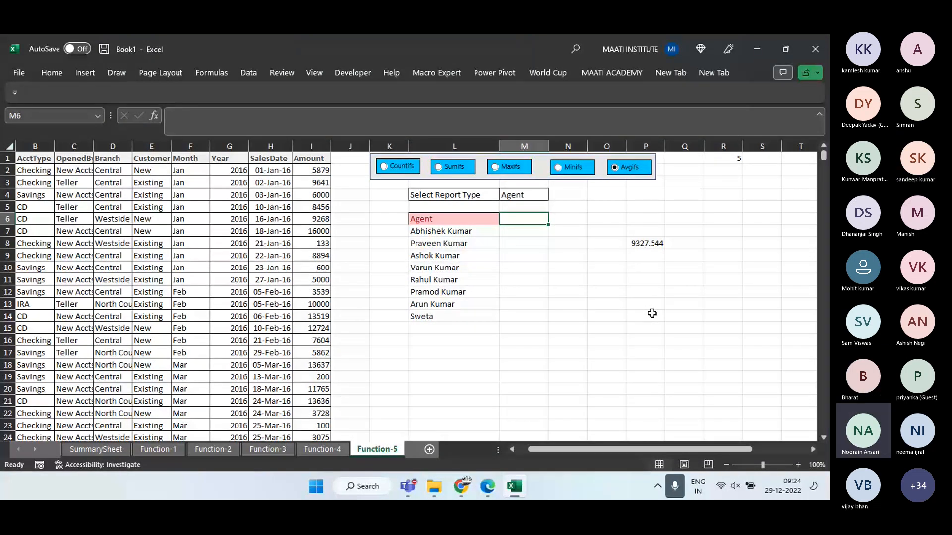
{"action": "type", "text": "=CHO"}
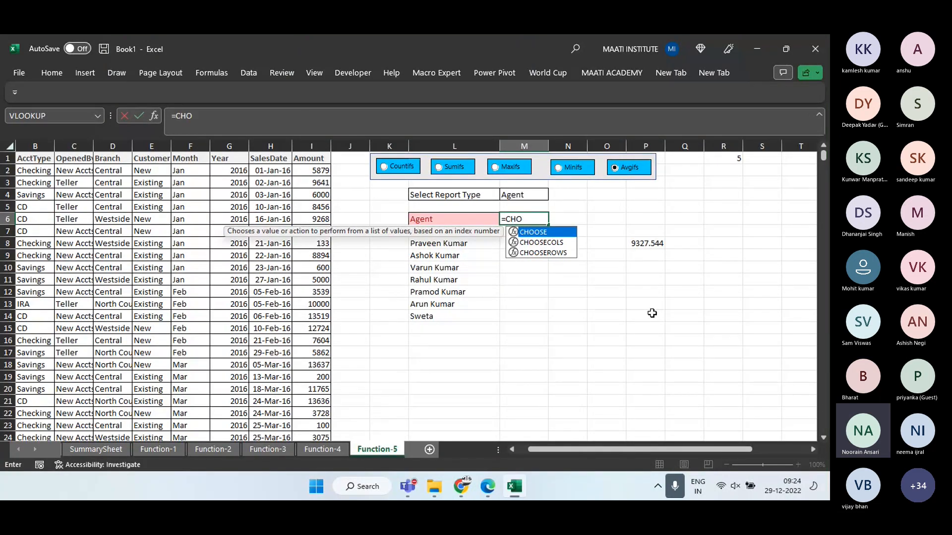
{"action": "key", "text": "Tab"}
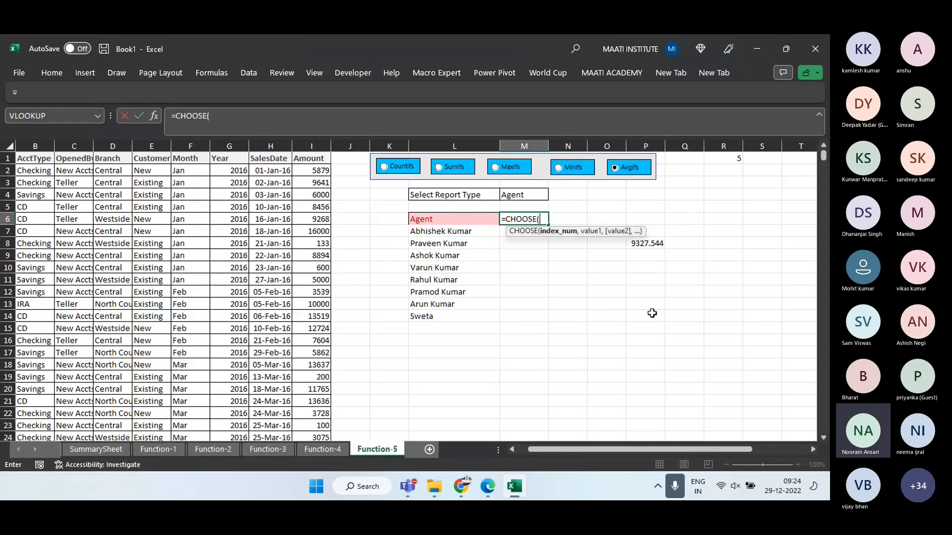
{"action": "left_click", "coordinate": [730, 158]}
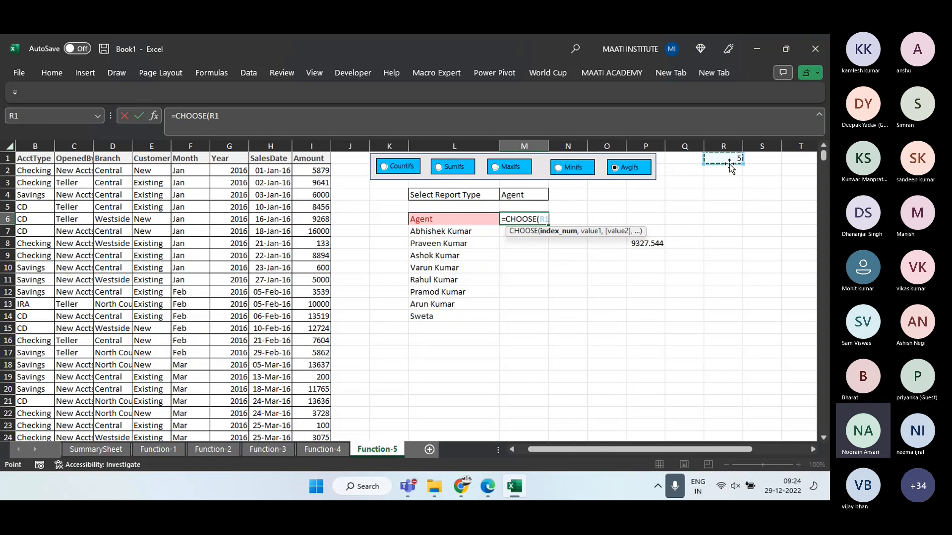
{"action": "key", "text": "F4"}
{"action": "type", "text": ","}
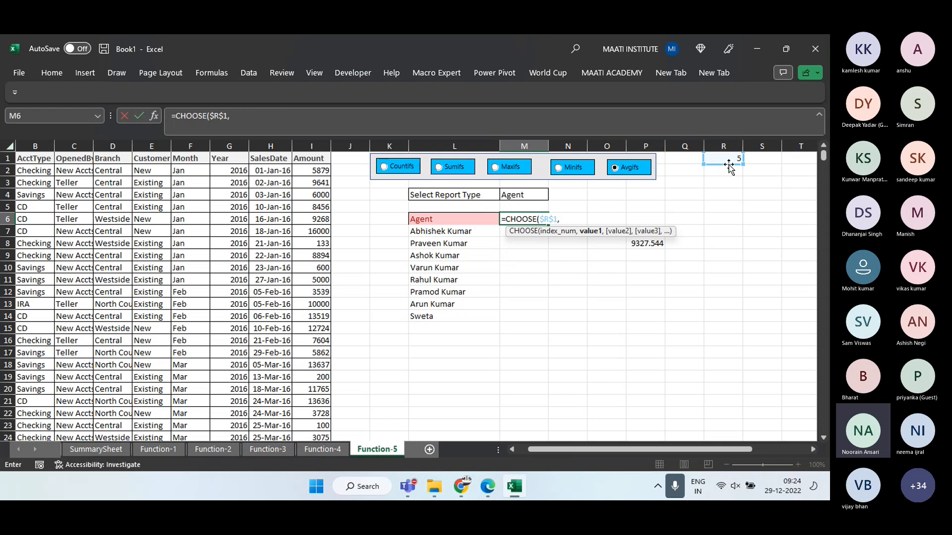
Complete the CHOOSE formula in M6 with the values "Countifs", "Sumifs", "Maxifs", "Minifs" and "Avgifs"
{"action": "type", "text": "\"Countifs"}
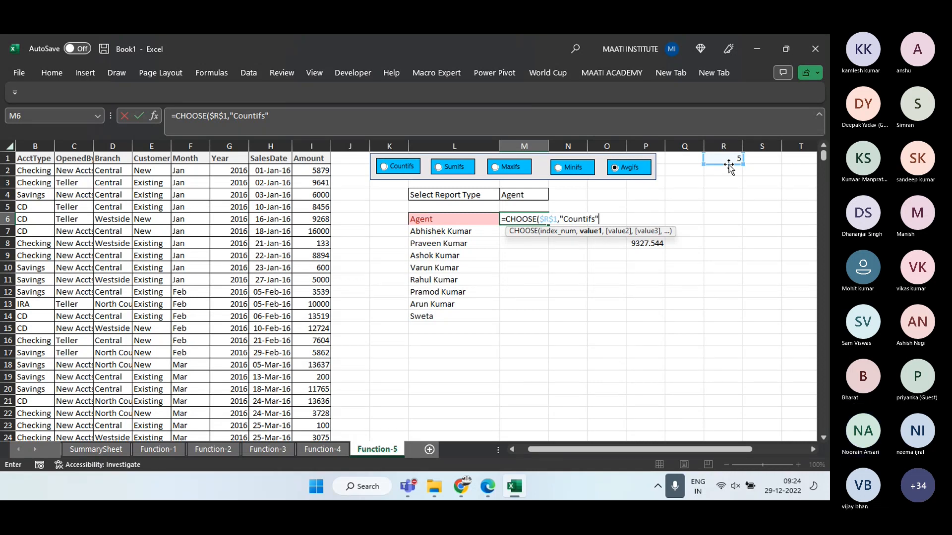
{"action": "type", "text": ","}
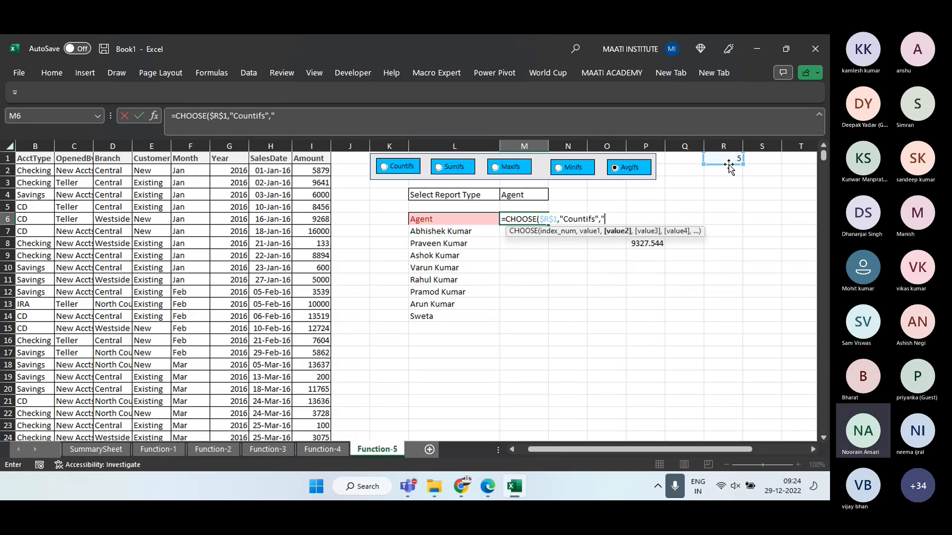
{"action": "type", "text": "\"Sumifs\",\""}
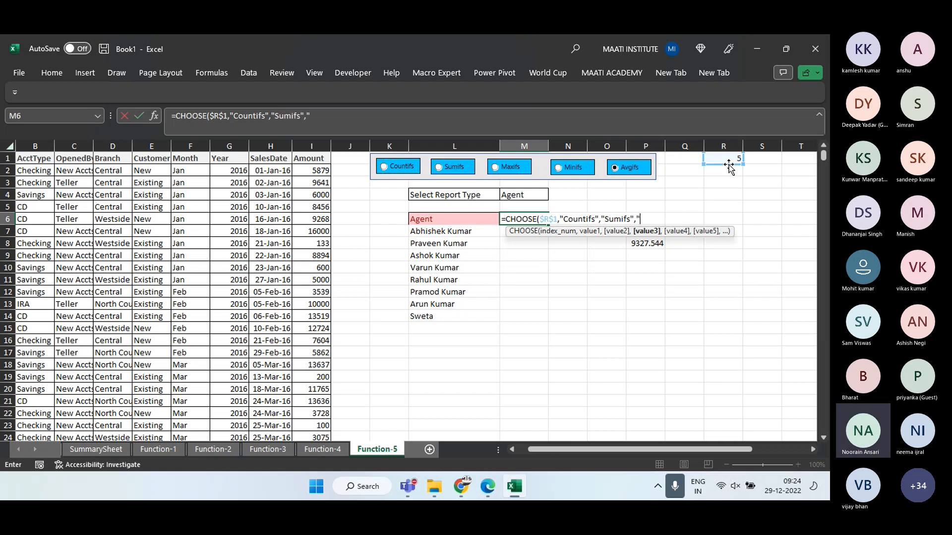
{"action": "type", "text": "Maxifs\",\"Minifs"}
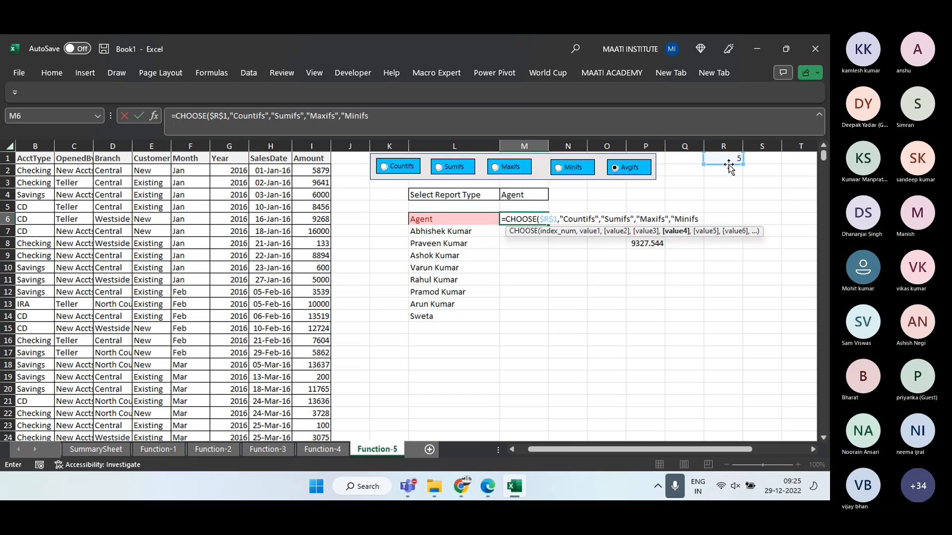
{"action": "type", "text": "\",\"Avg"}
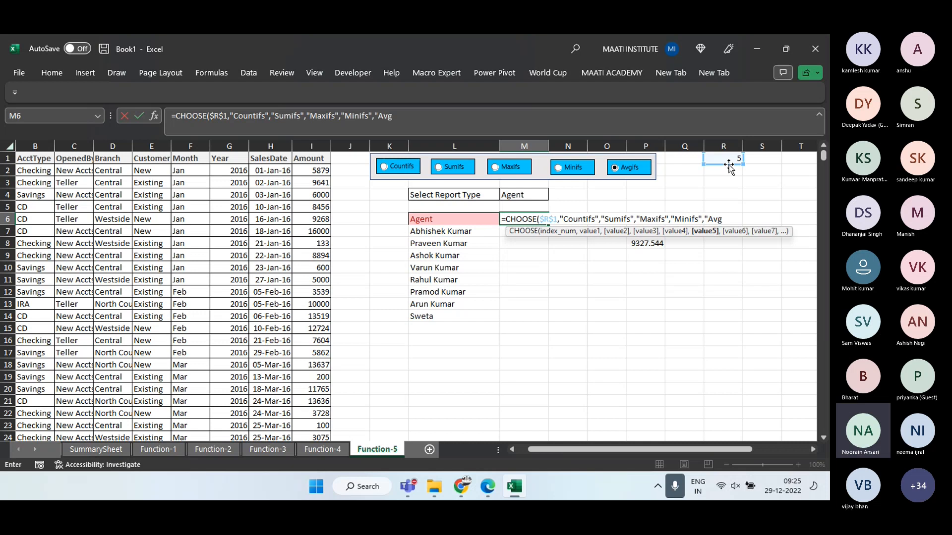
{"action": "key", "text": "BackSpace"}
{"action": "type", "text": "er"}
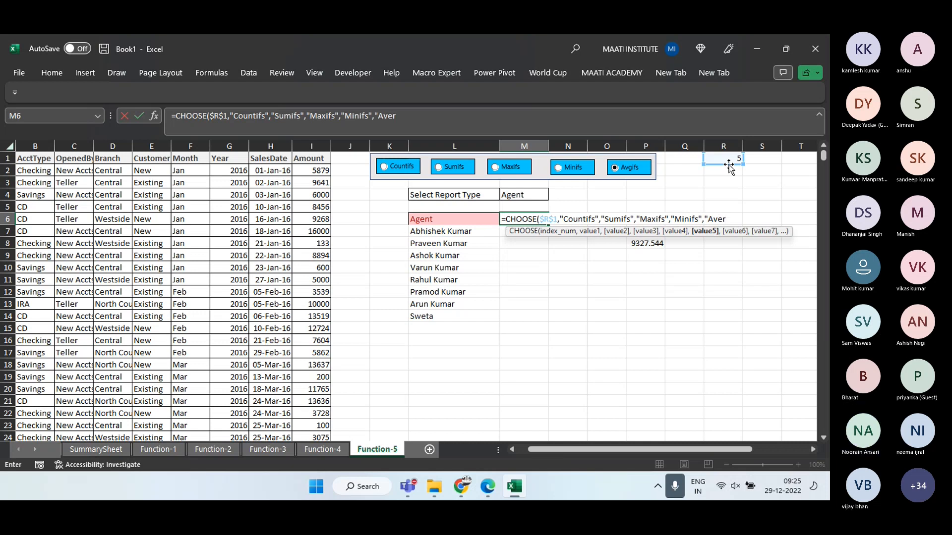
{"action": "key", "text": "BackSpace"}
{"action": "key", "text": "BackSpace"}
{"action": "type", "text": "gifs\")"}
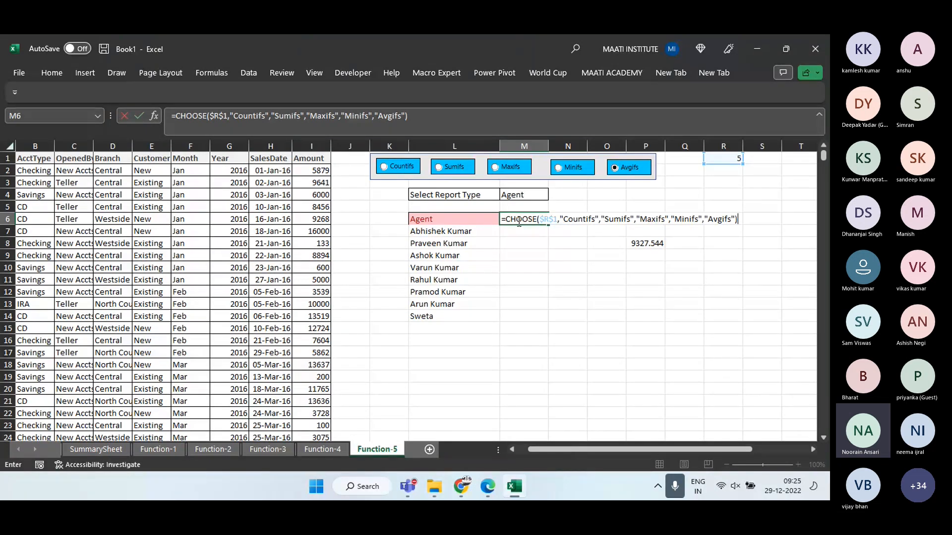
{"action": "key", "text": "Return"}
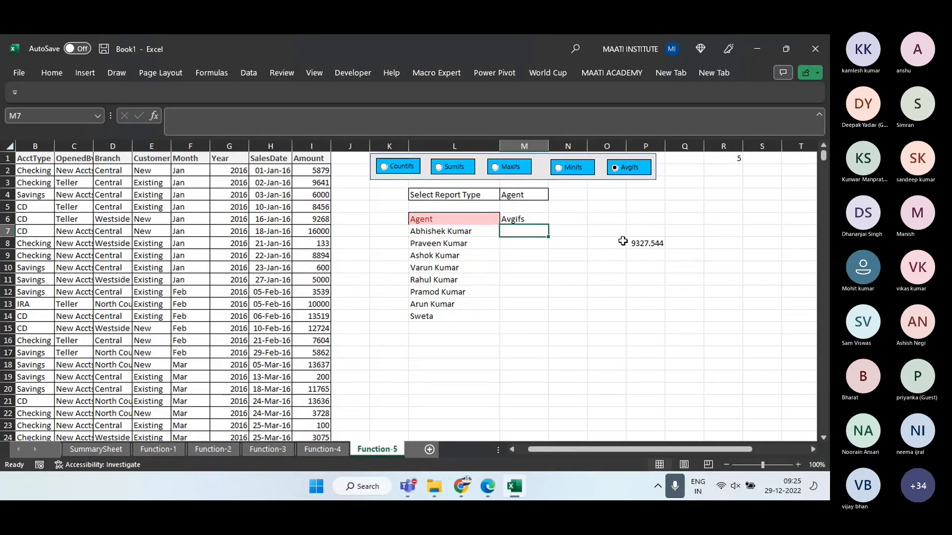
Test the M6 heading by selecting the Countifs, Sumifs, Maxifs, Minifs and Avgifs options in turn
{"action": "left_click", "coordinate": [519, 220]}
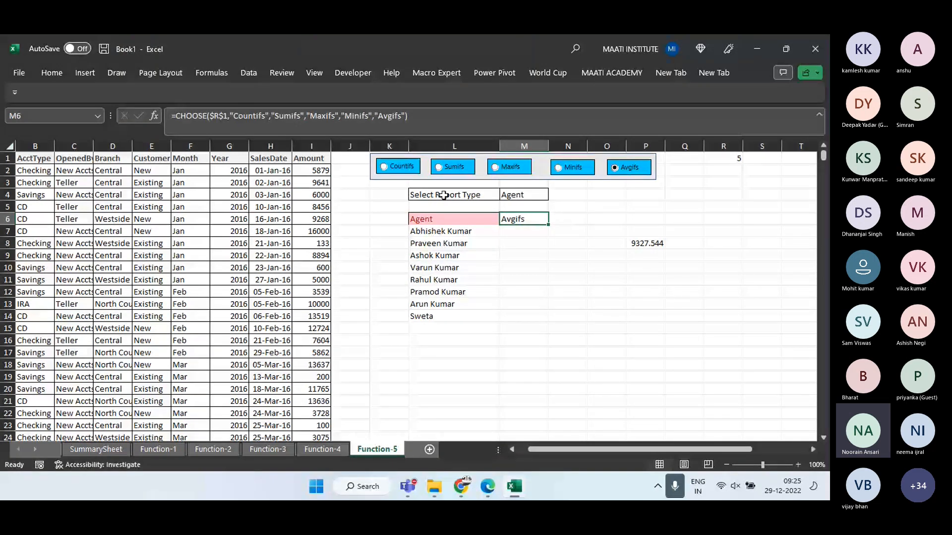
{"action": "left_click", "coordinate": [399, 168]}
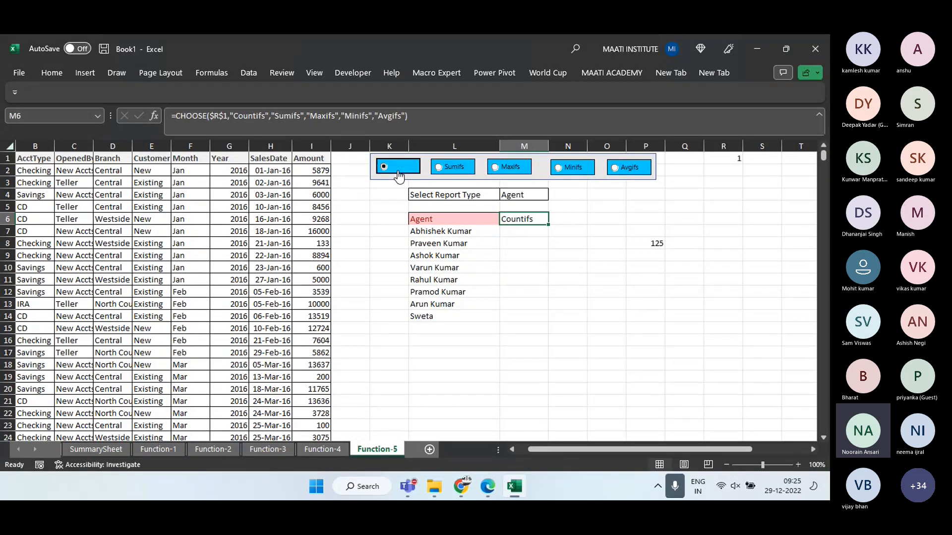
{"action": "left_click", "coordinate": [449, 169]}
{"action": "left_click", "coordinate": [503, 171]}
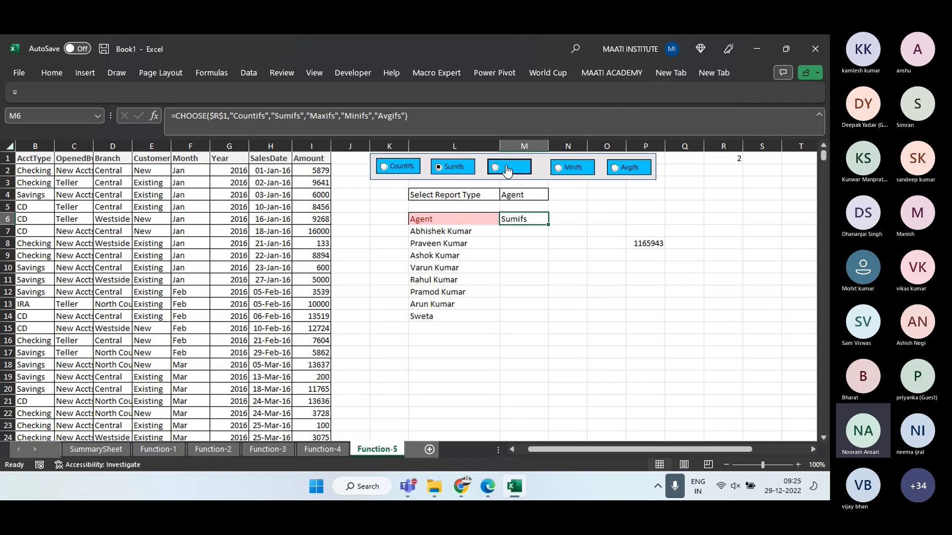
{"action": "left_click", "coordinate": [572, 168]}
{"action": "left_click", "coordinate": [613, 170]}
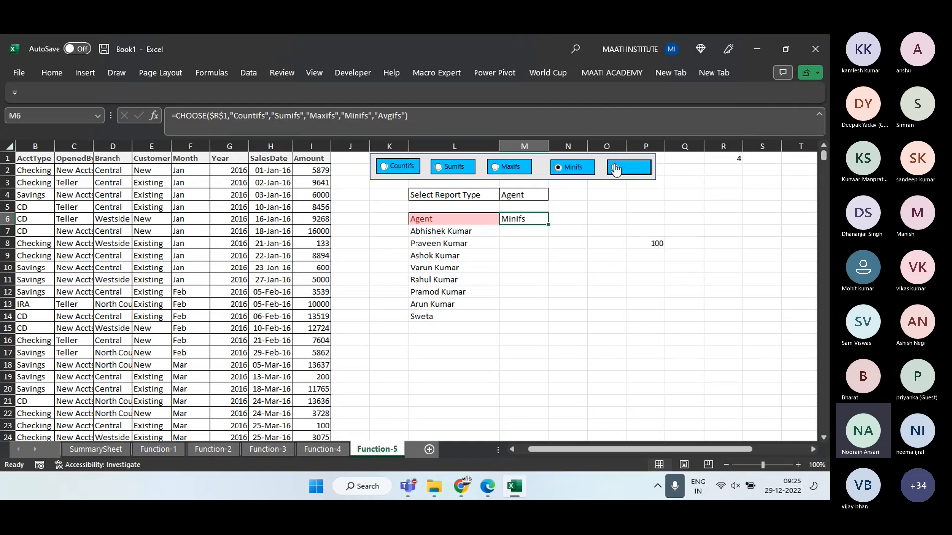
Begin a CHOOSE formula in M7 with $R$1 as the index number
{"action": "left_click", "coordinate": [516, 230]}
{"action": "type", "text": "=CHOO"}
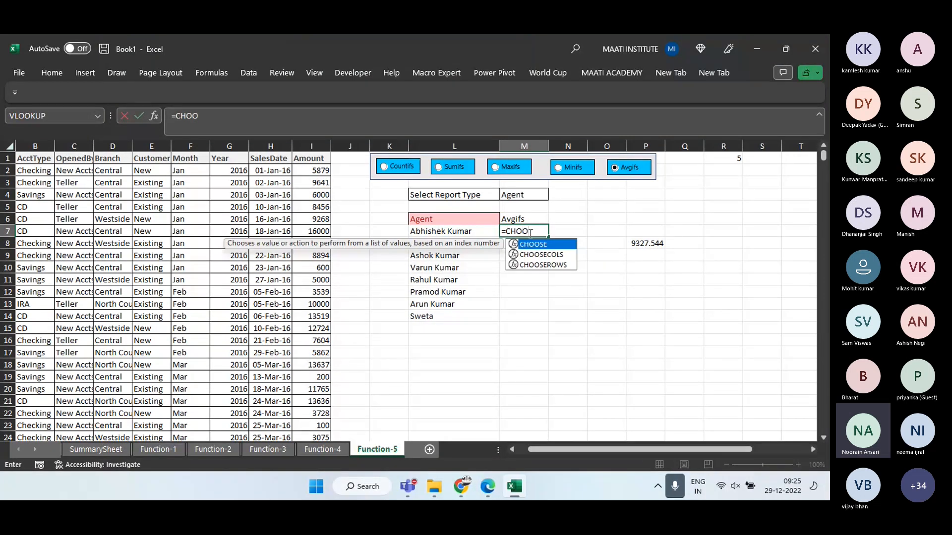
{"action": "key", "text": "Tab"}
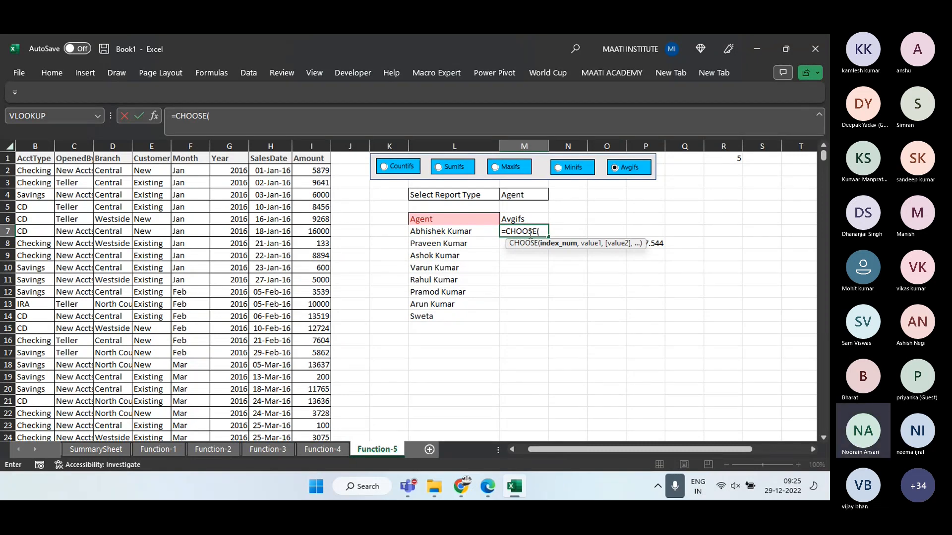
{"action": "left_click", "coordinate": [732, 157]}
{"action": "key", "text": "F4"}
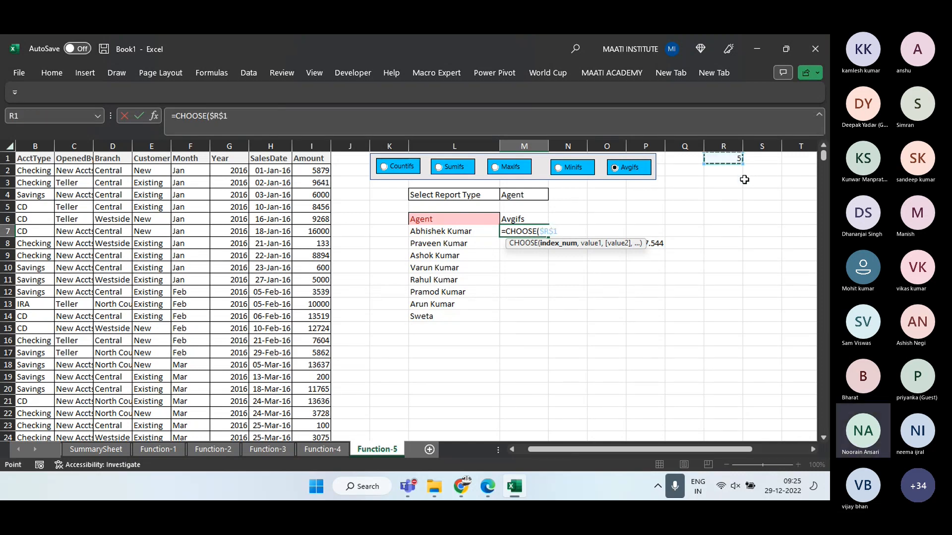
{"action": "type", "text": ","}
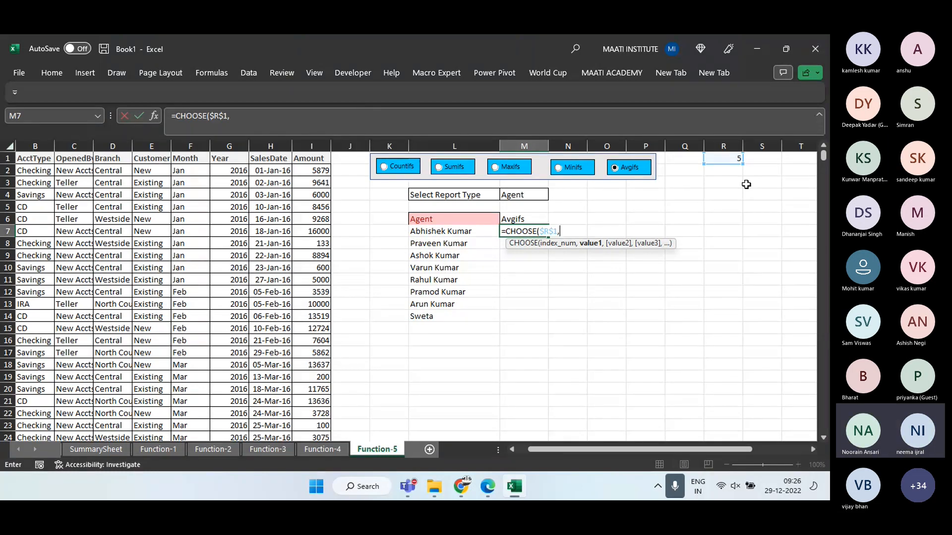
Add COUNTIFS as the first value of the M7 formula, with INDIRECT($M$4) as its criteria range
{"action": "type", "text": "Countifs"}
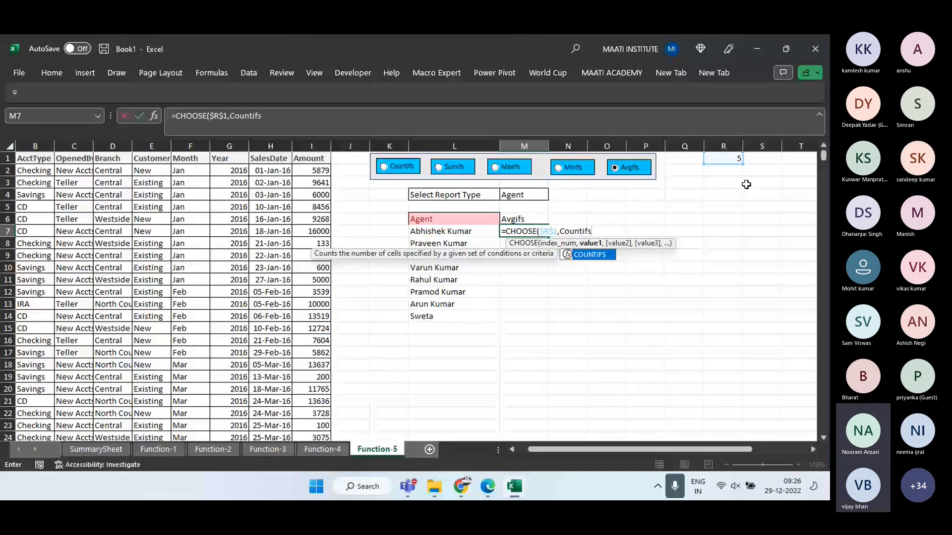
{"action": "type", "text": "("}
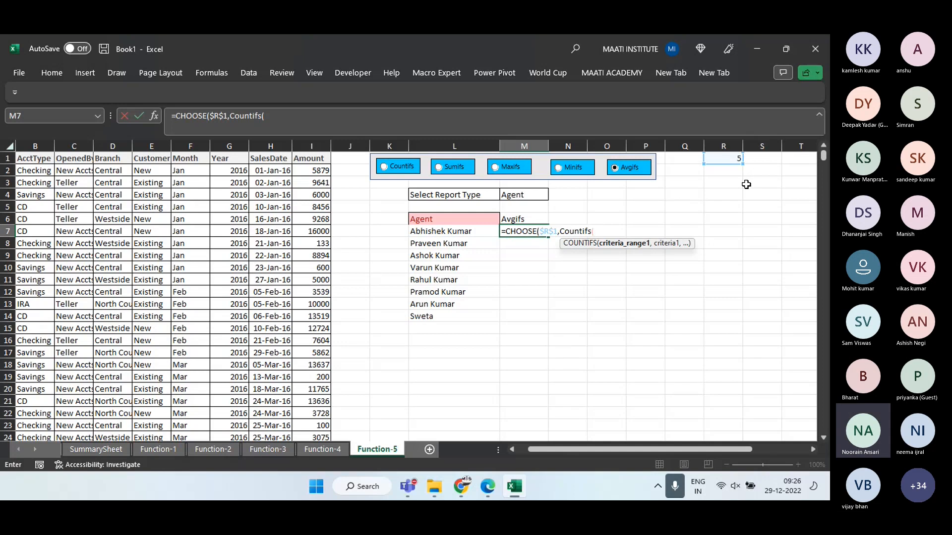
{"action": "type", "text": "Ag"}
{"action": "key", "text": "BackSpace"}
{"action": "key", "text": "BackSpace"}
{"action": "type", "text": "indir"}
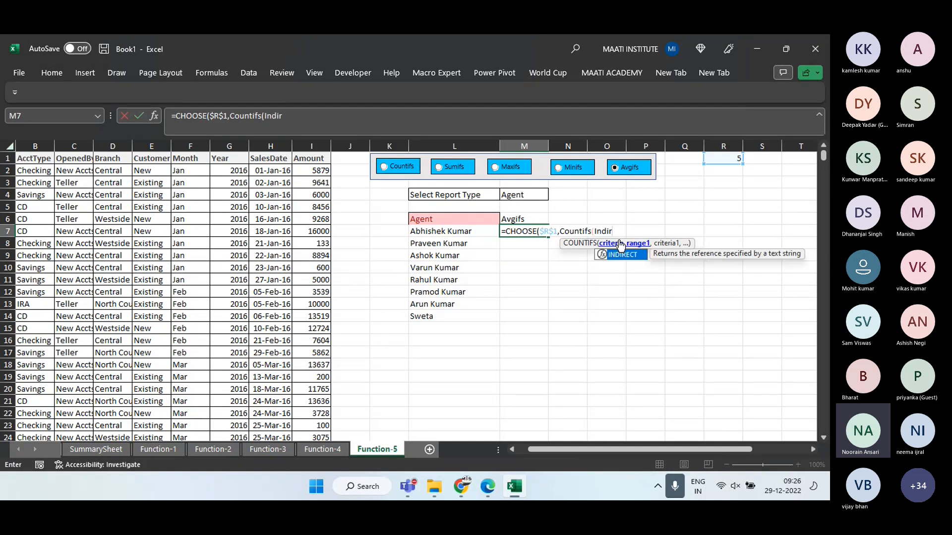
{"action": "key", "text": "Tab"}
{"action": "left_click", "coordinate": [533, 196]}
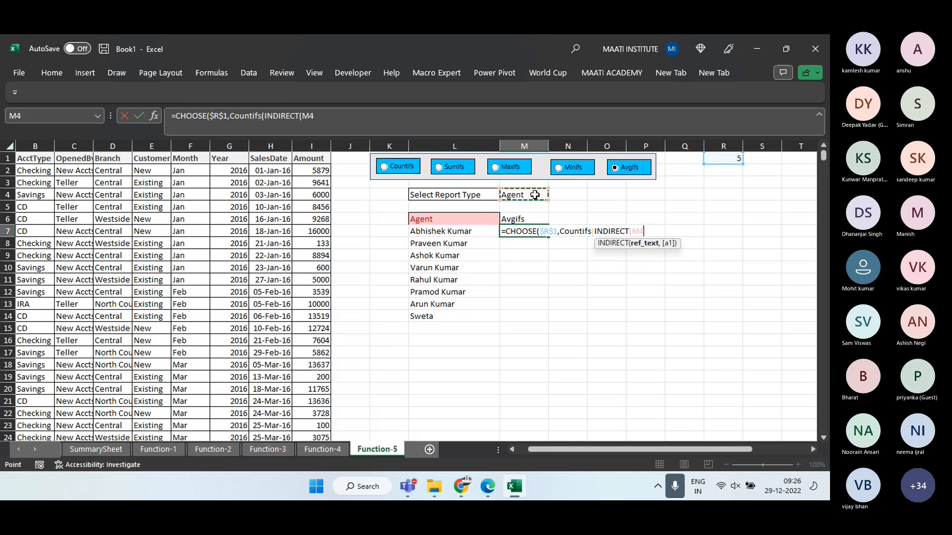
{"action": "key", "text": "F4"}
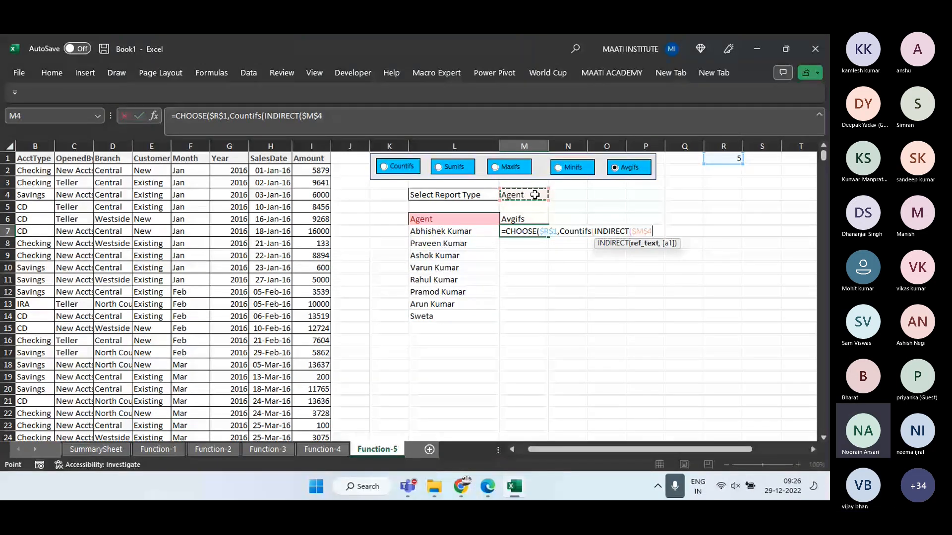
{"action": "type", "text": "),"}
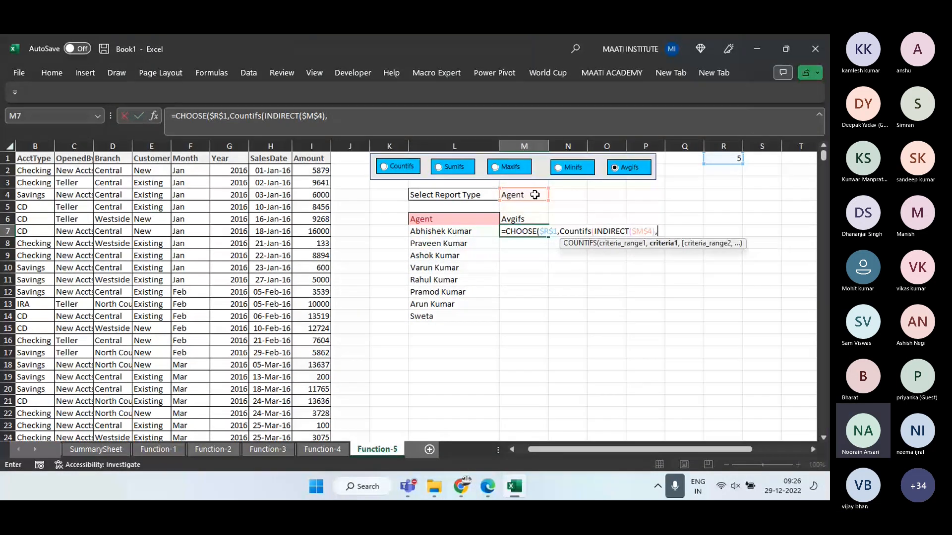
Set $L7 as the COUNTIFS criterion in the M7 formula and close the function
{"action": "left_click", "coordinate": [421, 230]}
{"action": "key", "text": "F4"}
{"action": "key", "text": "F4"}
{"action": "key", "text": "F4"}
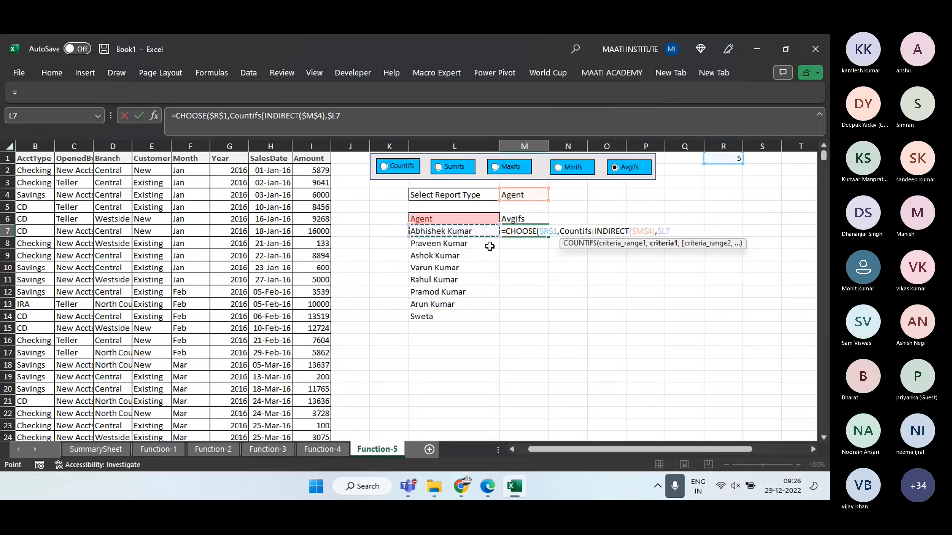
{"action": "type", "text": ")"}
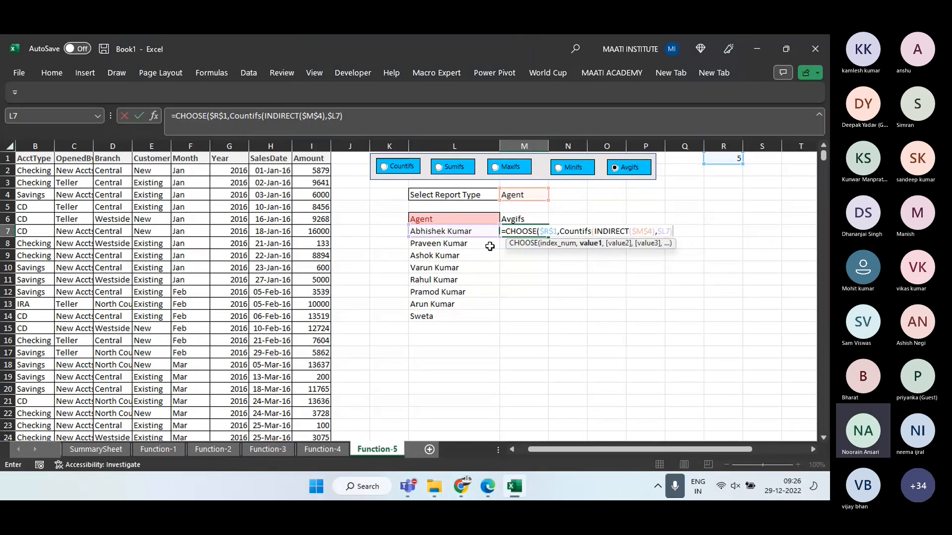
Add SUMIFS as the second value of the M7 formula, with Amount as its sum range
{"action": "type", "text": ",SUM"}
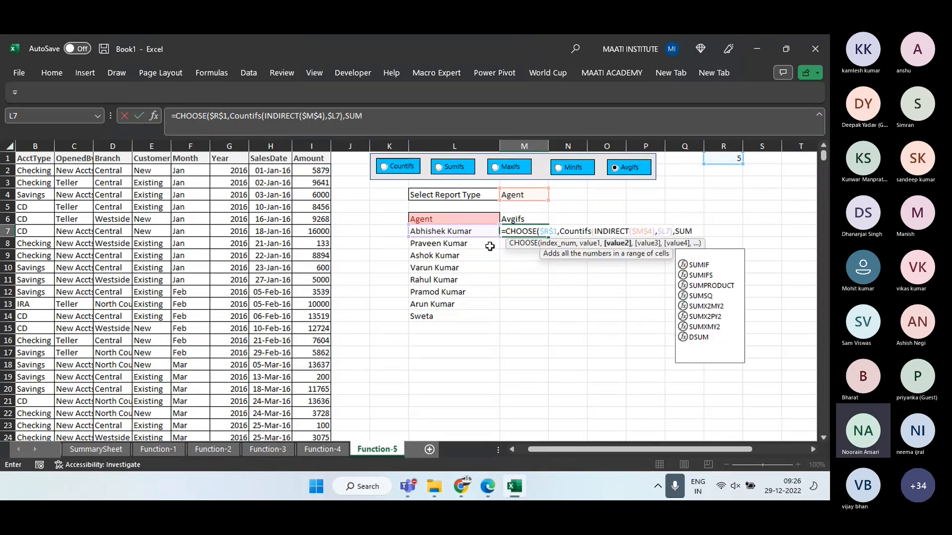
{"action": "type", "text": "IF"}
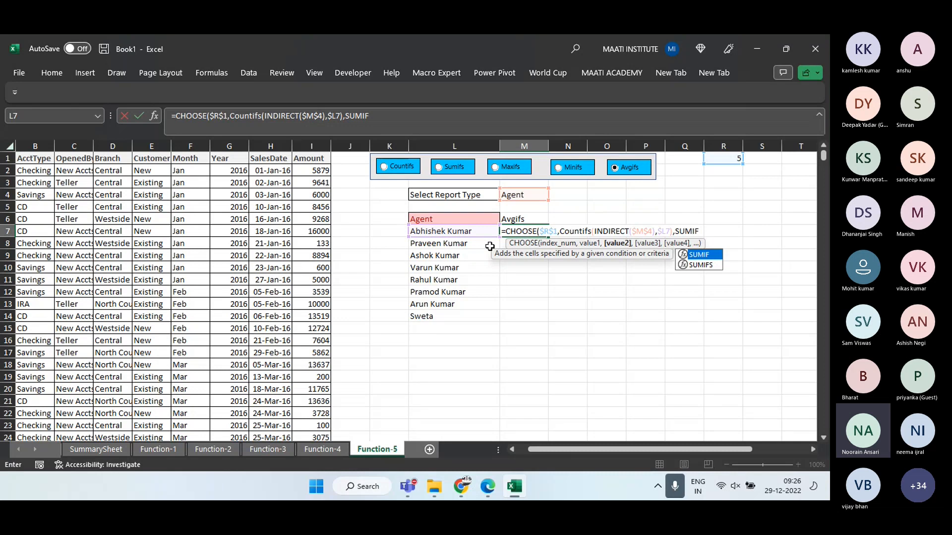
{"action": "type", "text": "S("}
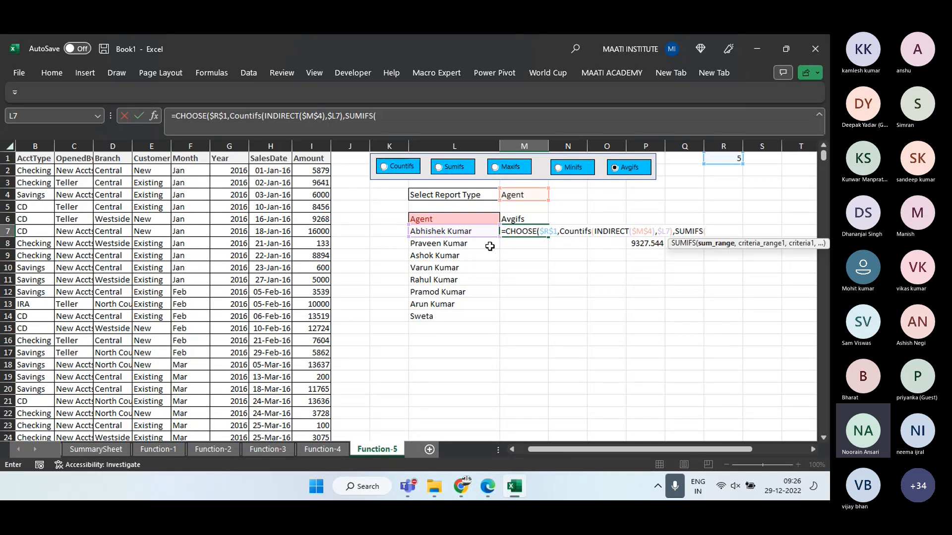
{"action": "type", "text": "Amo"}
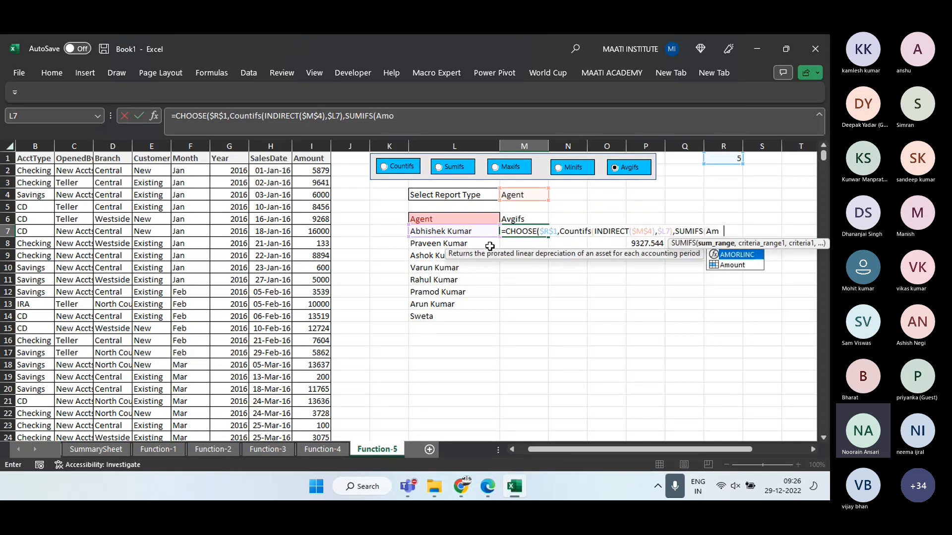
{"action": "type", "text": "unt"}
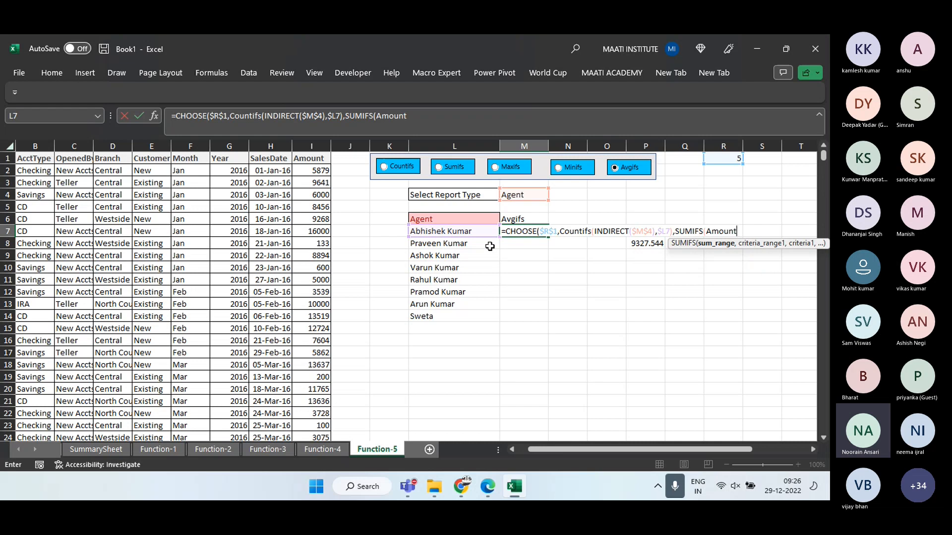
{"action": "type", "text": ","}
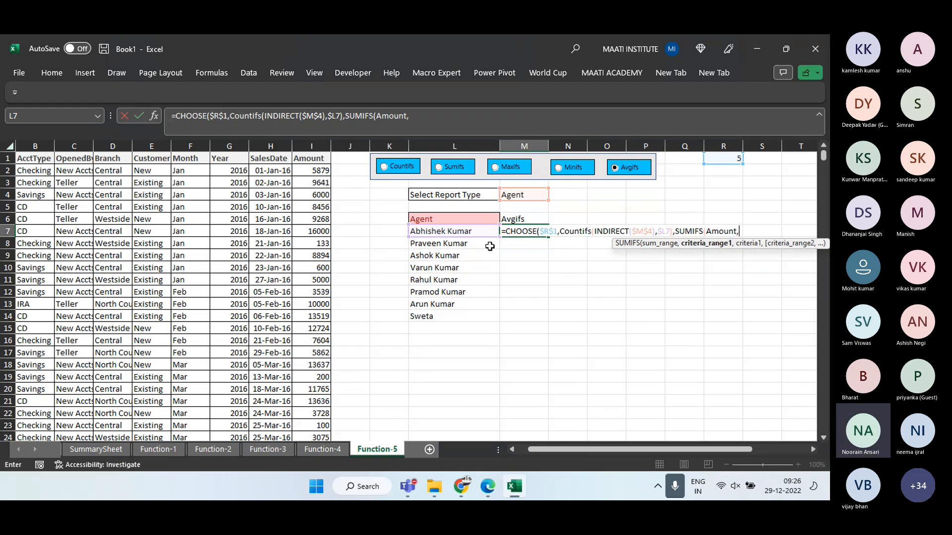
Set INDIRECT($M$4) as the criteria range of the SUMIFS in the M7 formula
{"action": "type", "text": "Indir"}
{"action": "key", "text": "Tab"}
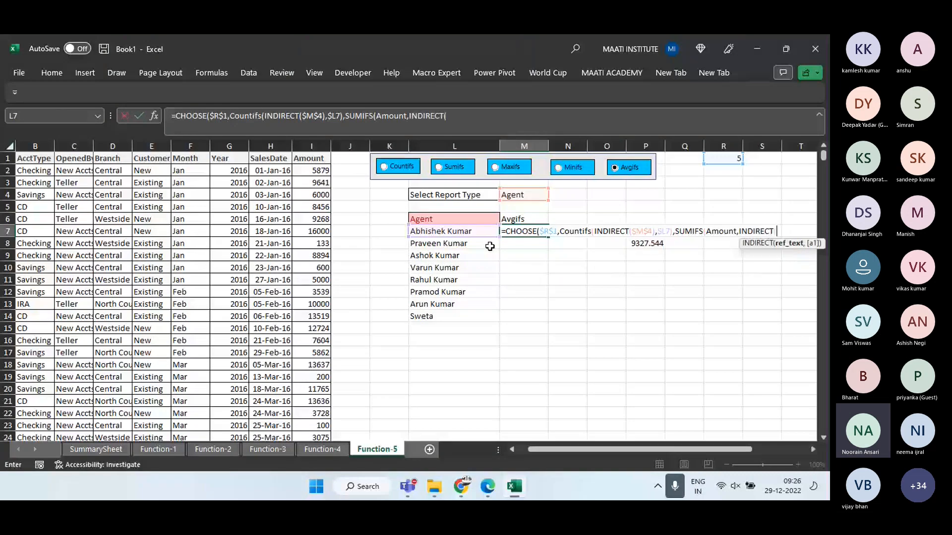
{"action": "left_click", "coordinate": [510, 196]}
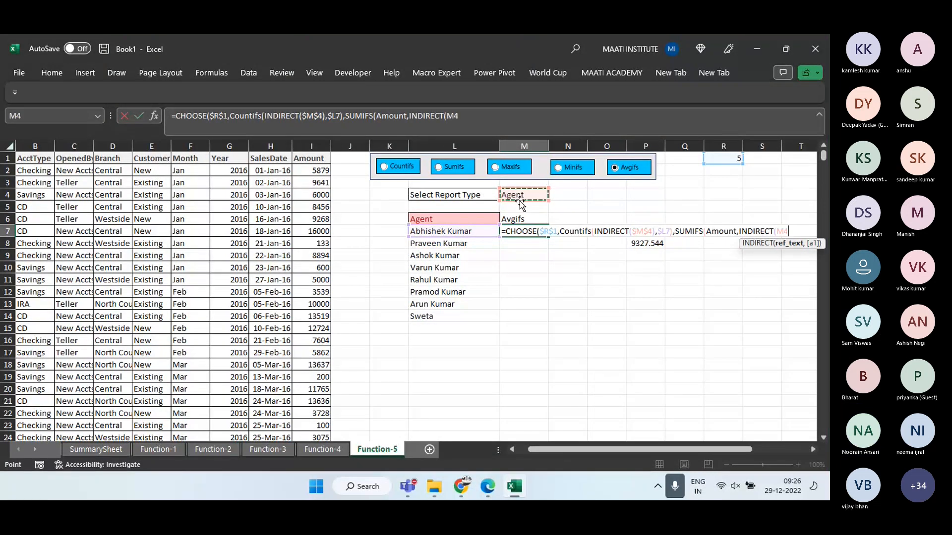
{"action": "key", "text": "F4"}
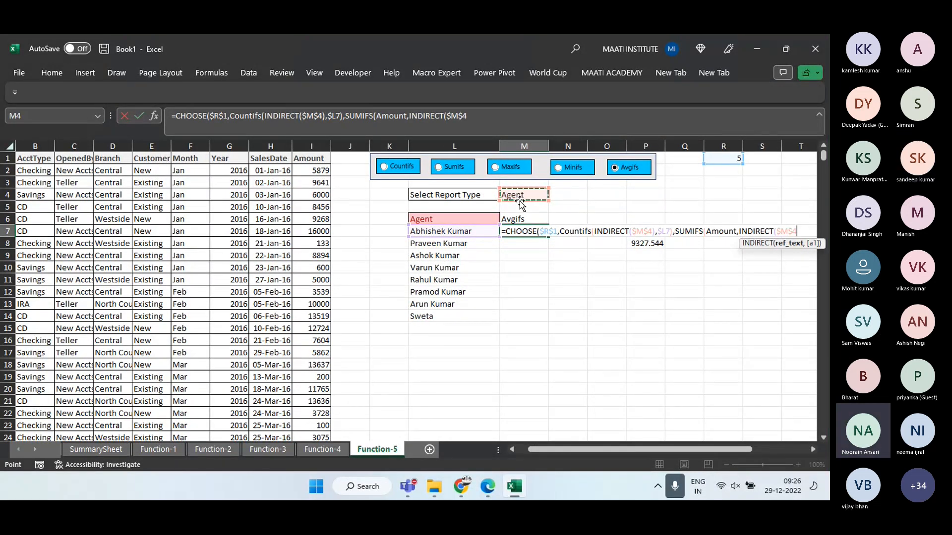
{"action": "type", "text": "),"}
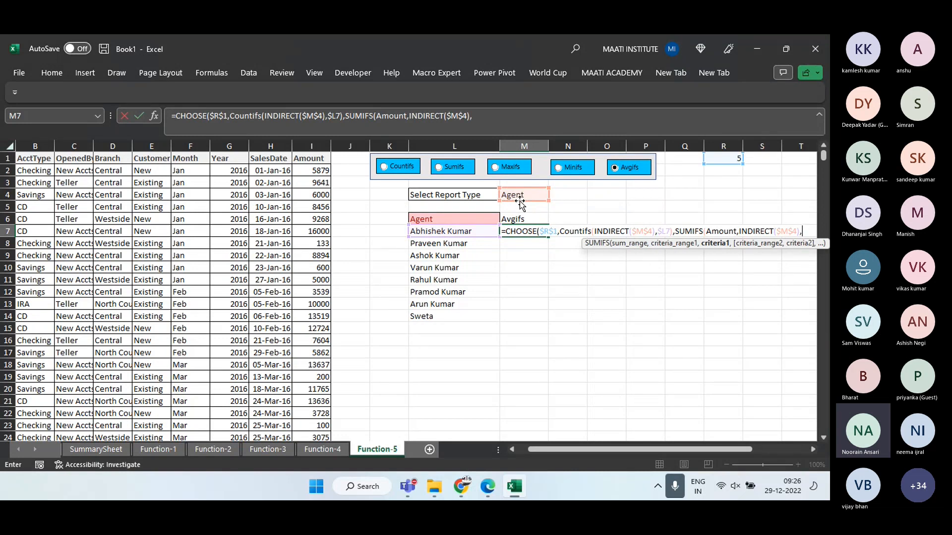
Set $L7 as the SUMIFS criterion in the M7 formula and close the function
{"action": "left_click", "coordinate": [446, 232]}
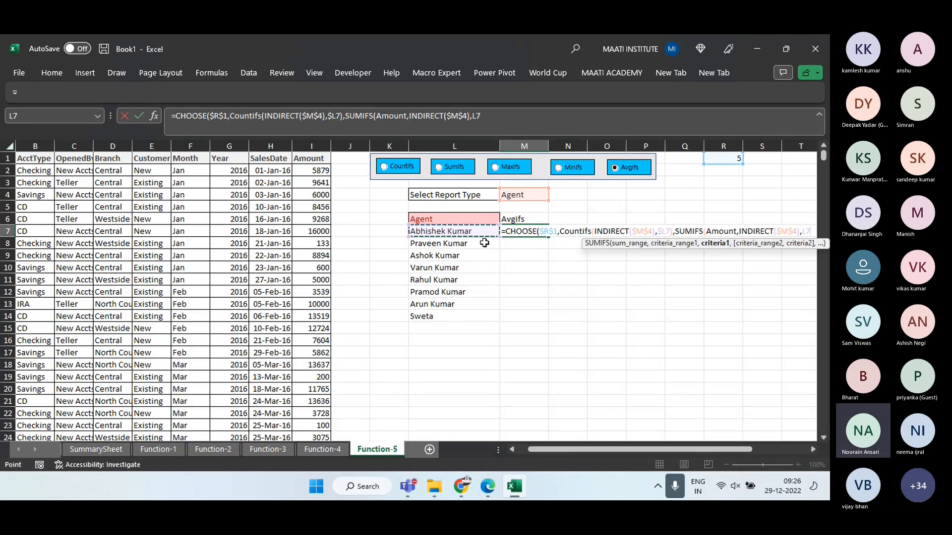
{"action": "key", "text": "F4"}
{"action": "key", "text": "F4"}
{"action": "key", "text": "F4"}
{"action": "left_click", "coordinate": [501, 122]}
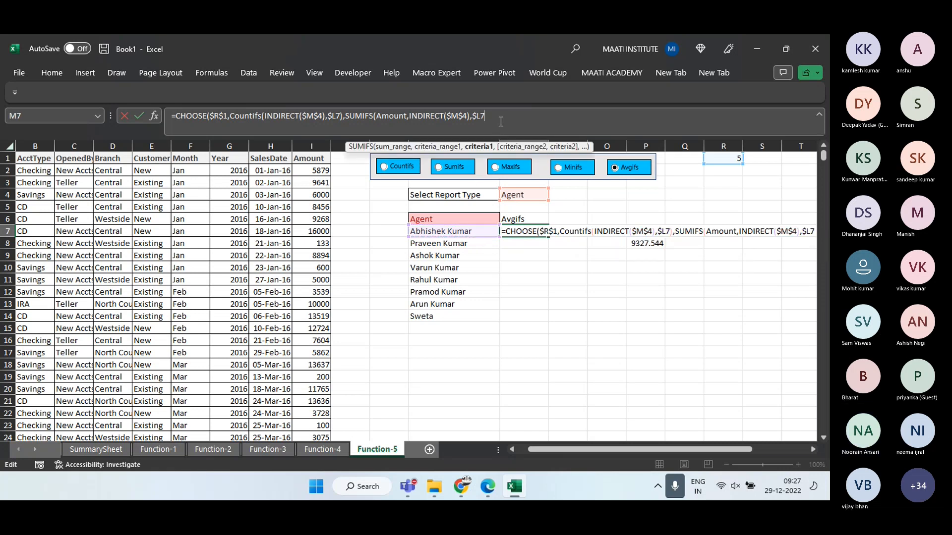
{"action": "type", "text": ")"}
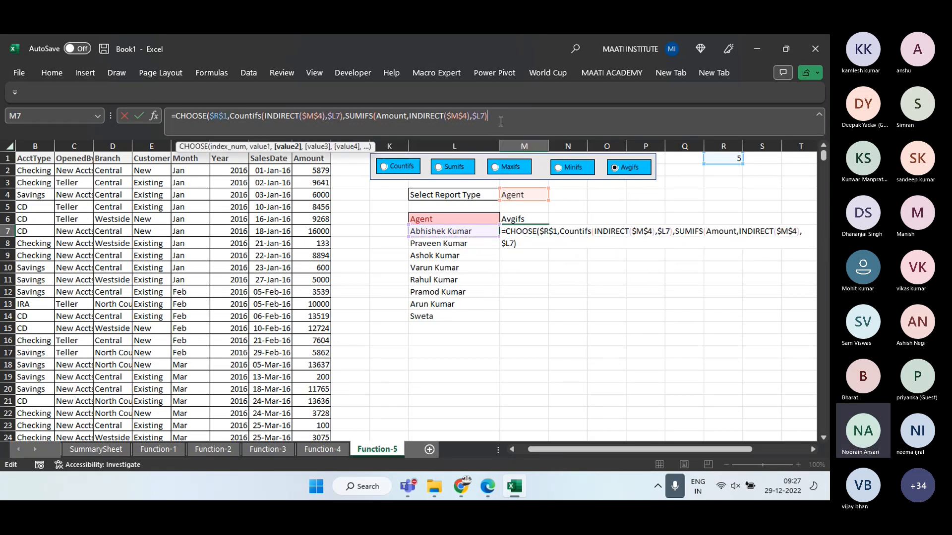
Copy the SUMIFS expression in the M7 formula and insert the copy as the third CHOOSE value
{"action": "key", "text": "Left"}
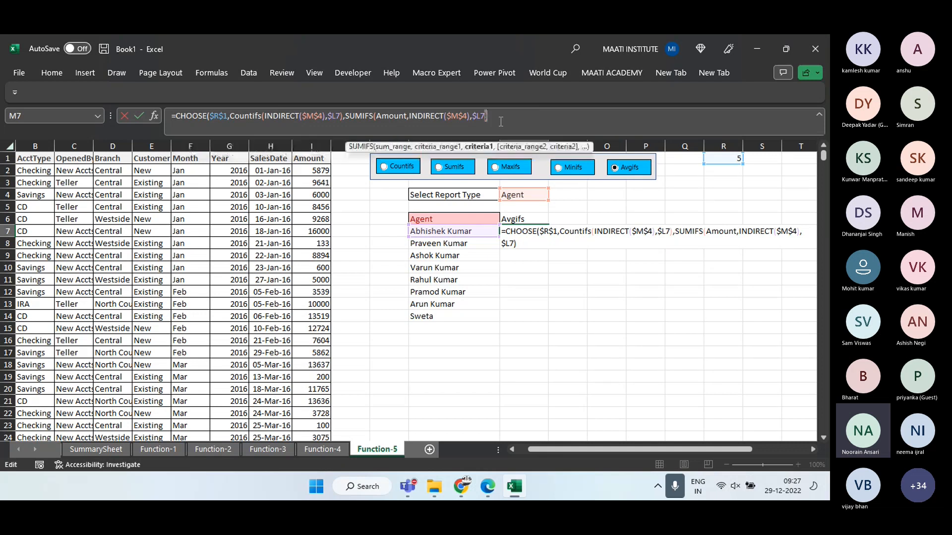
{"action": "key", "text": "shift+Left"}
{"action": "key", "text": "shift+Left"}
{"action": "key", "text": "shift+Left"}
{"action": "key", "text": "shift+Left"}
{"action": "key", "text": "shift+Left"}
{"action": "key", "text": "shift+Left"}
{"action": "key", "text": "shift+Left"}
{"action": "key", "text": "shift+Left"}
{"action": "key", "text": "shift+Left"}
{"action": "key", "text": "shift+Left"}
{"action": "key", "text": "shift+Left"}
{"action": "key", "text": "shift+Left"}
{"action": "key", "text": "shift+Left"}
{"action": "key", "text": "shift+Left"}
{"action": "key", "text": "shift+Left"}
{"action": "key", "text": "shift+Left"}
{"action": "key", "text": "shift+Left"}
{"action": "key", "text": "shift+Left"}
{"action": "key", "text": "shift+Left"}
{"action": "key", "text": "shift+Left"}
{"action": "key", "text": "ctrl+c"}
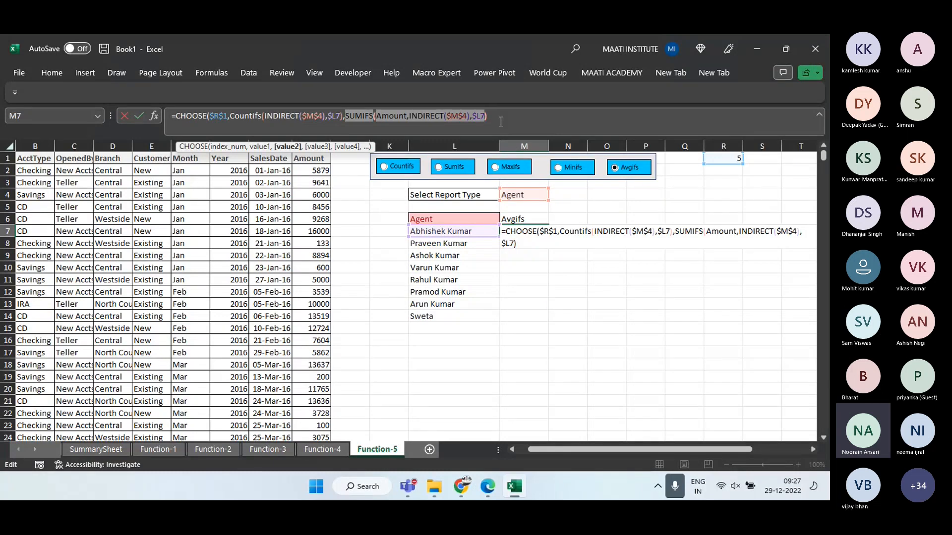
{"action": "key", "text": "Right"}
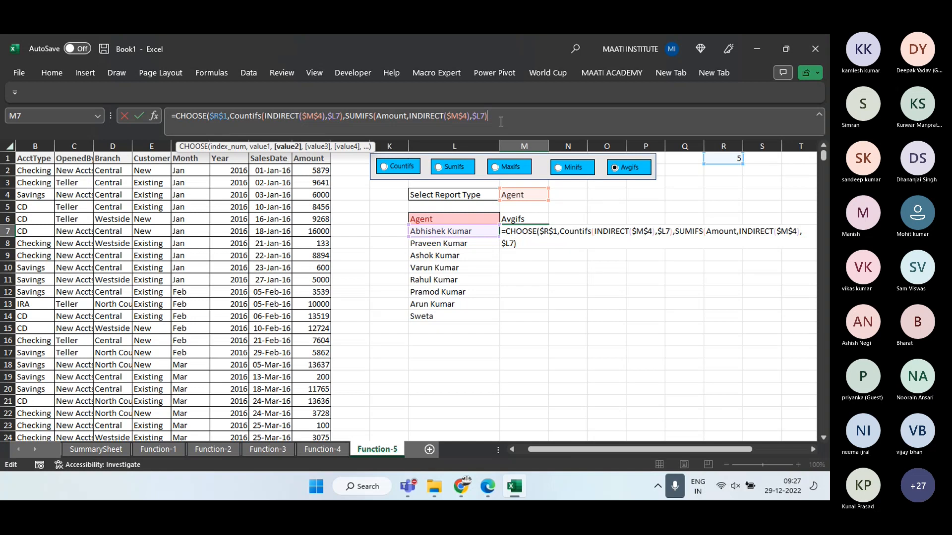
{"action": "type", "text": ","}
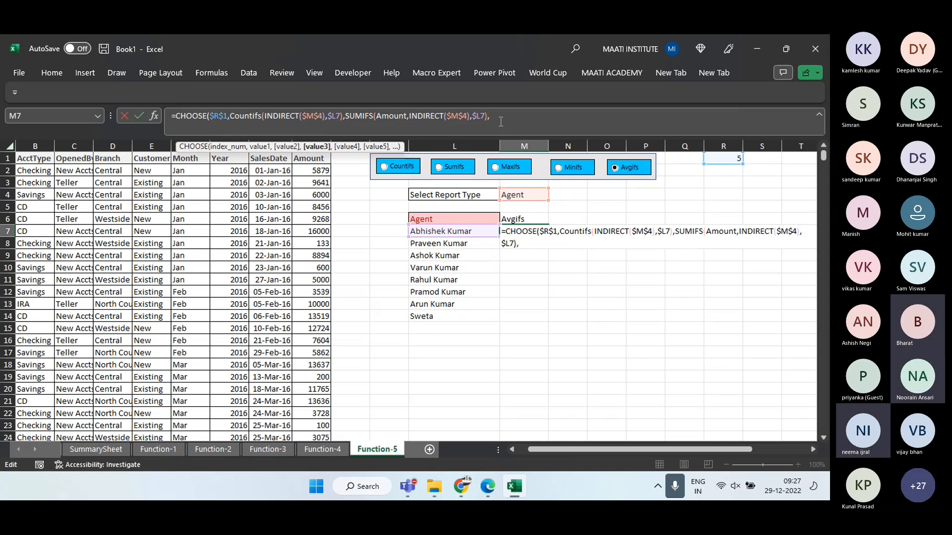
{"action": "key", "text": "ctrl+v"}
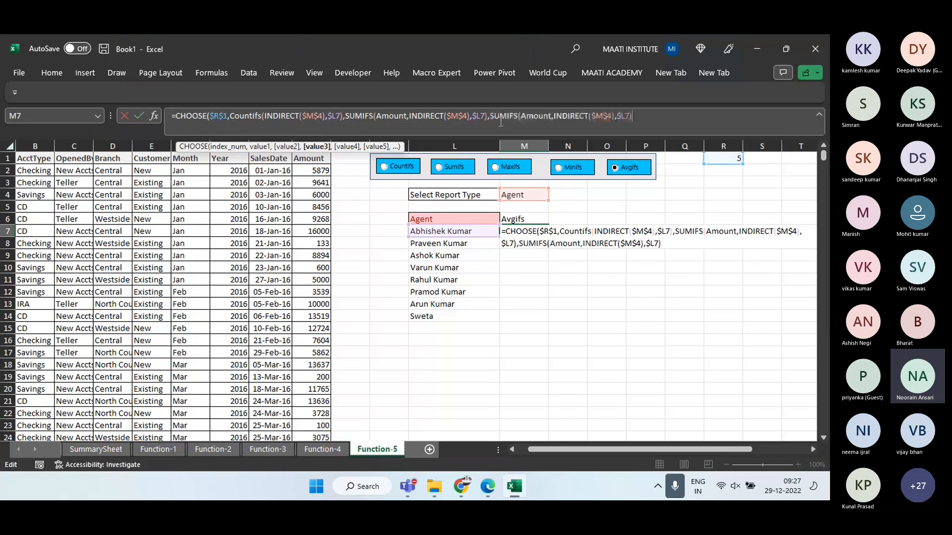
Change the function of the third CHOOSE value from SUMIFS to MAXIFS
{"action": "left_click", "coordinate": [509, 116]}
{"action": "key", "text": "shift+Left"}
{"action": "key", "text": "shift+Left"}
{"action": "key", "text": "shift+Left"}
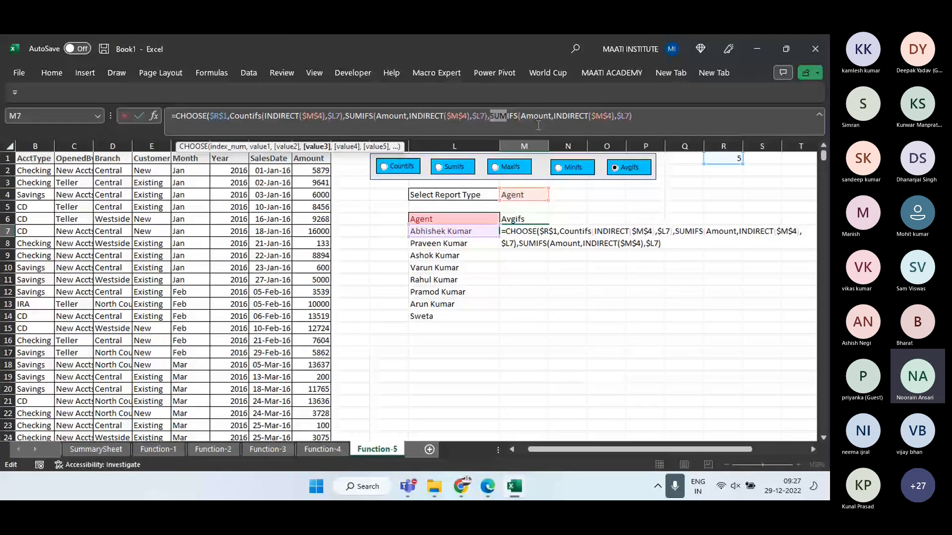
{"action": "type", "text": "MAX"}
Insert the copied SUMIFS expression as the fourth CHOOSE value, after the MAXIFS expression
{"action": "key", "text": "Right"}
{"action": "key", "text": "Right"}
{"action": "key", "text": "Right"}
{"action": "key", "text": "Right"}
{"action": "key", "text": "Right"}
{"action": "key", "text": "Right"}
{"action": "key", "text": "Right"}
{"action": "key", "text": "Right"}
{"action": "key", "text": "Right"}
{"action": "key", "text": "Right"}
{"action": "key", "text": "Right"}
{"action": "key", "text": "Right"}
{"action": "key", "text": "Right"}
{"action": "key", "text": "Right"}
{"action": "key", "text": "Right"}
{"action": "key", "text": "Right"}
{"action": "key", "text": "Right"}
{"action": "key", "text": "Right"}
{"action": "key", "text": "Right"}
{"action": "key", "text": "Right"}
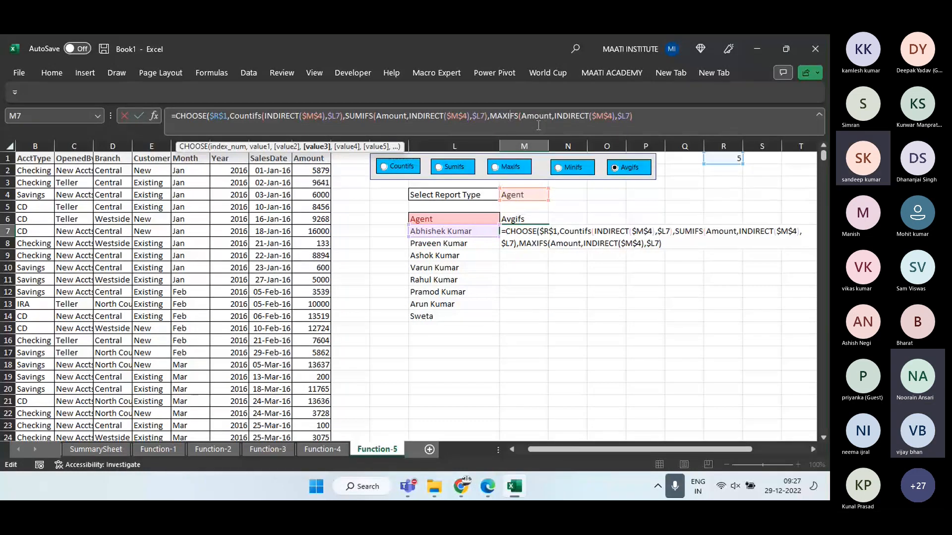
{"action": "key", "text": "Right"}
{"action": "type", "text": ","}
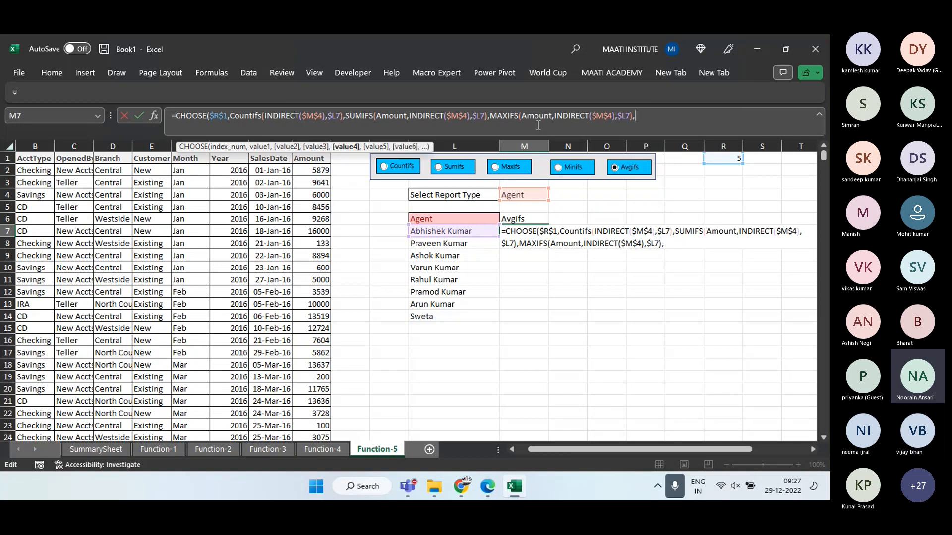
{"action": "key", "text": "ctrl+v"}
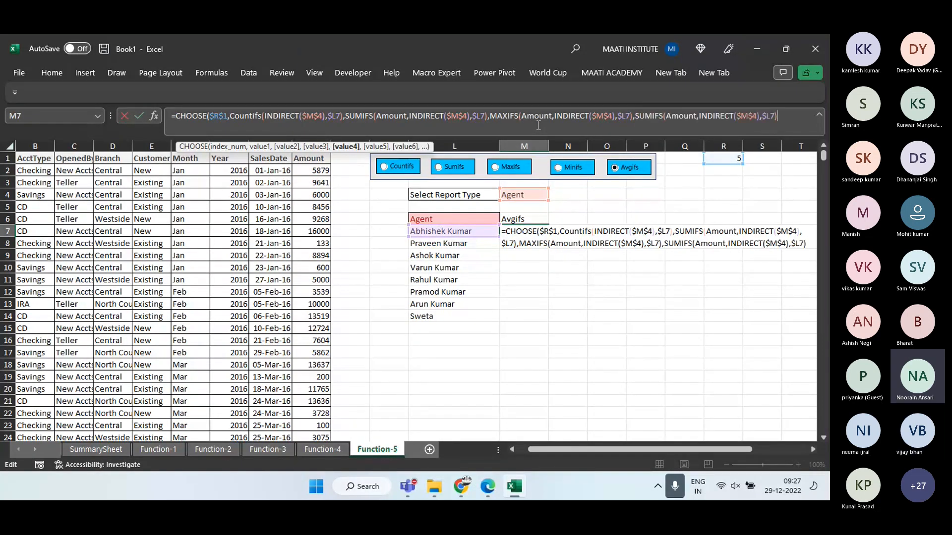
Change the function of the fourth CHOOSE value from SUMIFS to MINIFS
{"action": "key", "text": "Left"}
{"action": "key", "text": "Left"}
{"action": "key", "text": "Left"}
{"action": "key", "text": "Left"}
{"action": "key", "text": "Left"}
{"action": "key", "text": "Left"}
{"action": "key", "text": "Left"}
{"action": "key", "text": "Left"}
{"action": "key", "text": "Left"}
{"action": "key", "text": "Left"}
{"action": "key", "text": "Left"}
{"action": "key", "text": "Left"}
{"action": "key", "text": "Left"}
{"action": "key", "text": "Left"}
{"action": "key", "text": "Left"}
{"action": "key", "text": "Left"}
{"action": "key", "text": "Left"}
{"action": "key", "text": "Left"}
{"action": "key", "text": "Left"}
{"action": "key", "text": "Left"}
{"action": "key", "text": "Right"}
{"action": "key", "text": "shift+Right"}
{"action": "key", "text": "shift+Right"}
{"action": "key", "text": "shift+Right"}
{"action": "type", "text": "MIN"}
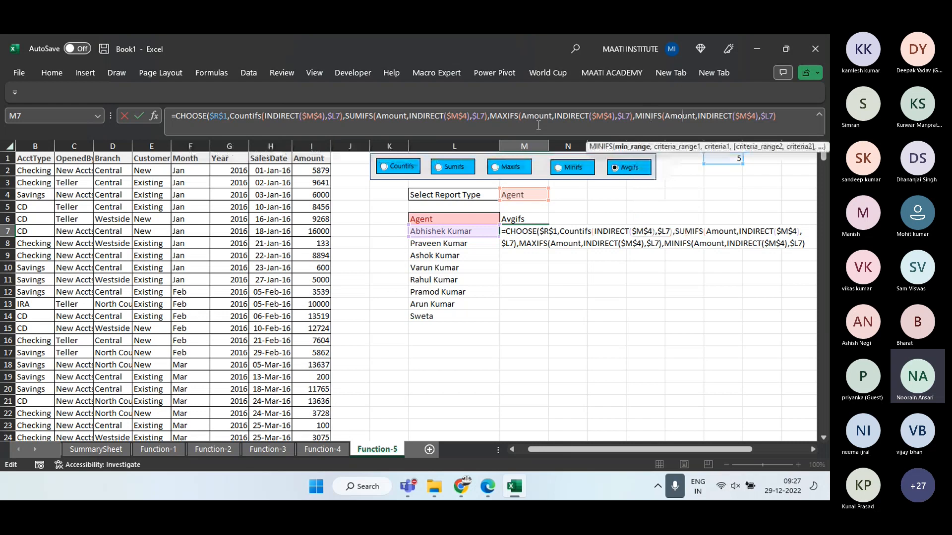
Insert the copied SUMIFS expression as the fifth CHOOSE value, after the MINIFS expression
{"action": "key", "text": "End"}
{"action": "type", "text": ","}
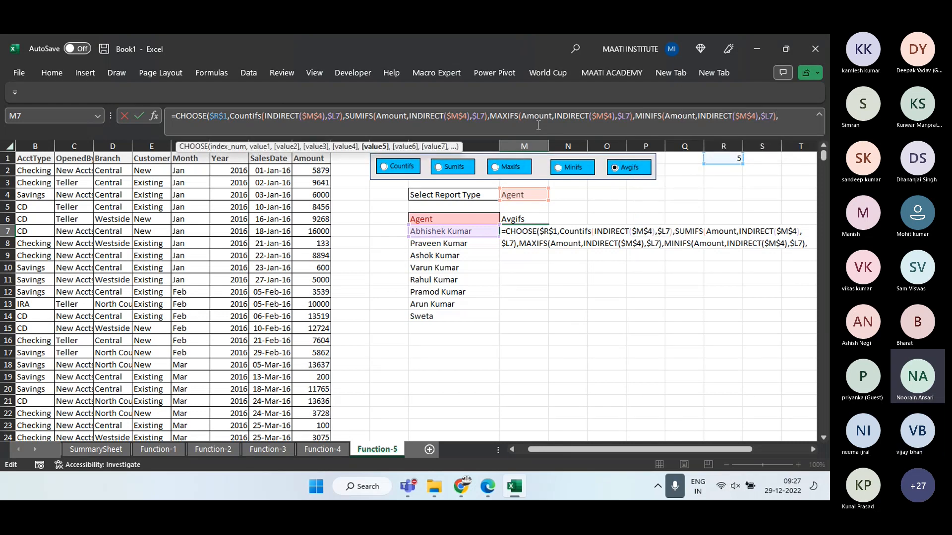
{"action": "key", "text": "ctrl+v"}
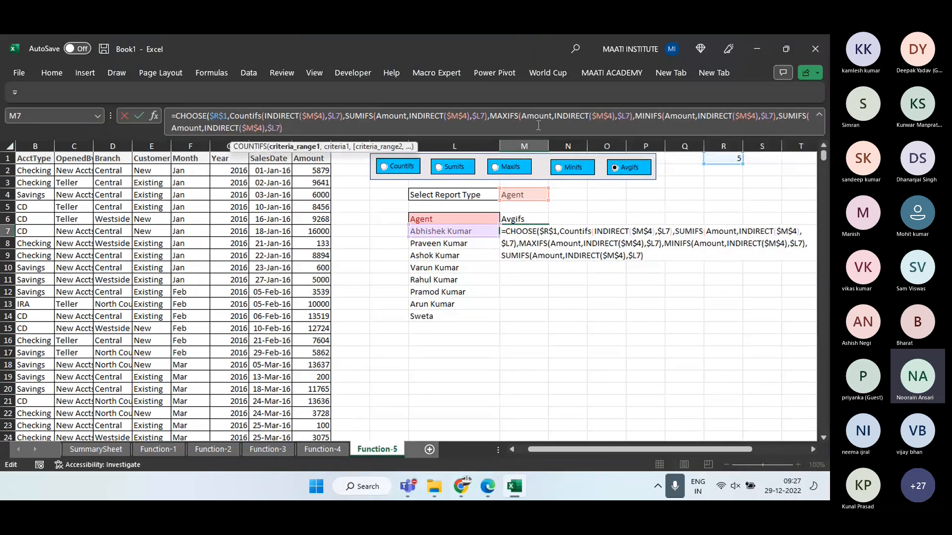
Change the function of the fifth CHOOSE value from SUMIFS to AVERAGEIFS
{"action": "key", "text": "Left"}
{"action": "key", "text": "Left"}
{"action": "key", "text": "Left"}
{"action": "key", "text": "Left"}
{"action": "key", "text": "Left"}
{"action": "key", "text": "Left"}
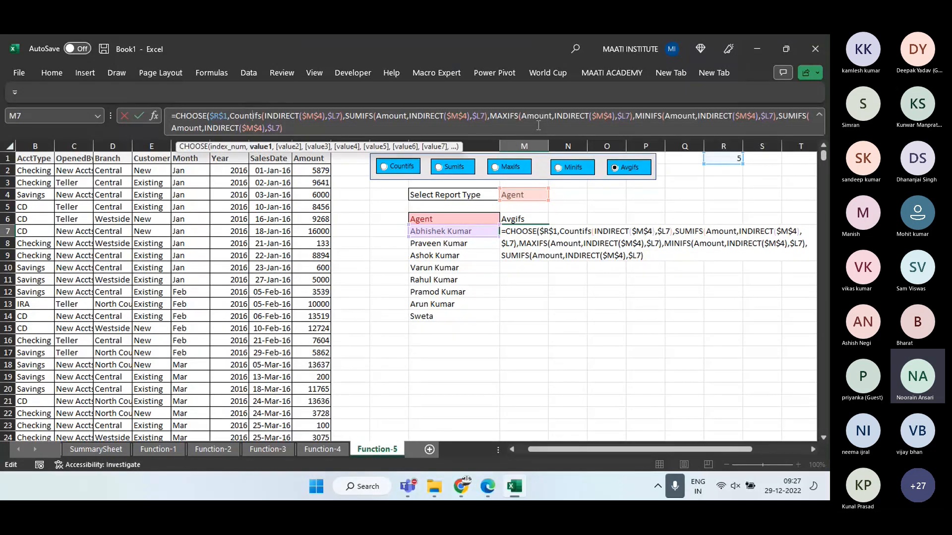
{"action": "key", "text": "Left"}
{"action": "key", "text": "Left"}
{"action": "key", "text": "Left"}
{"action": "key", "text": "Left"}
{"action": "key", "text": "Left"}
{"action": "key", "text": "Left"}
{"action": "key", "text": "Left"}
{"action": "key", "text": "Left"}
{"action": "key", "text": "Left"}
{"action": "key", "text": "Left"}
{"action": "key", "text": "Left"}
{"action": "key", "text": "Left"}
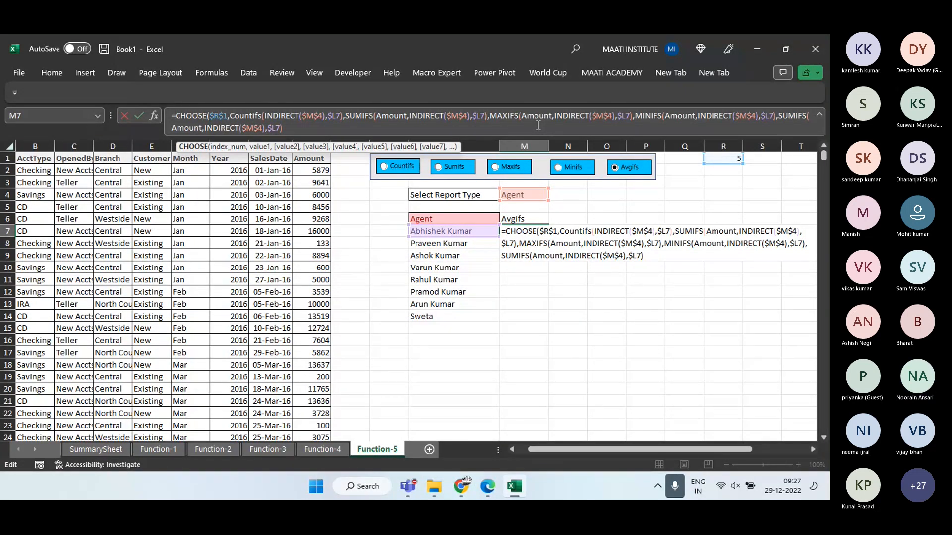
{"action": "left_click", "coordinate": [776, 116]}
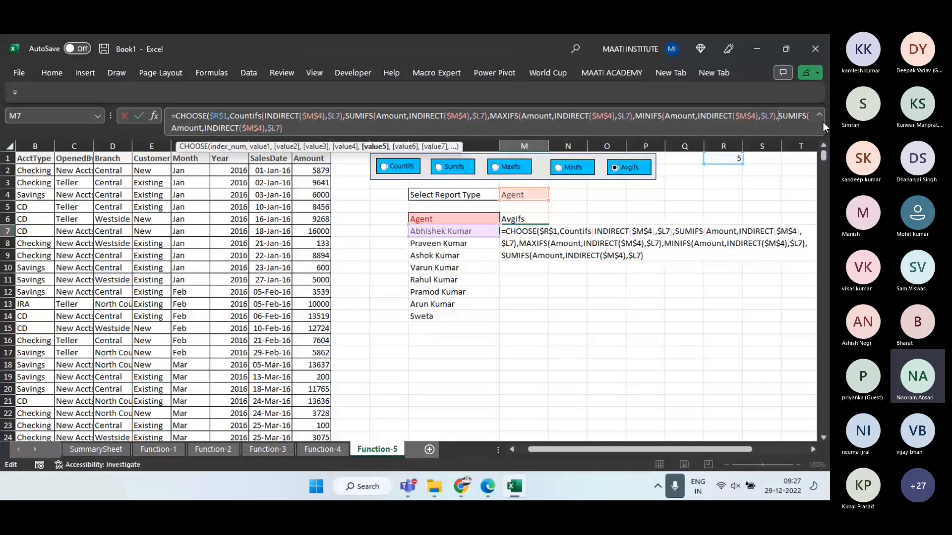
{"action": "key", "text": "shift+Right"}
{"action": "key", "text": "shift+Right"}
{"action": "key", "text": "shift+Right"}
{"action": "type", "text": "AVER"}
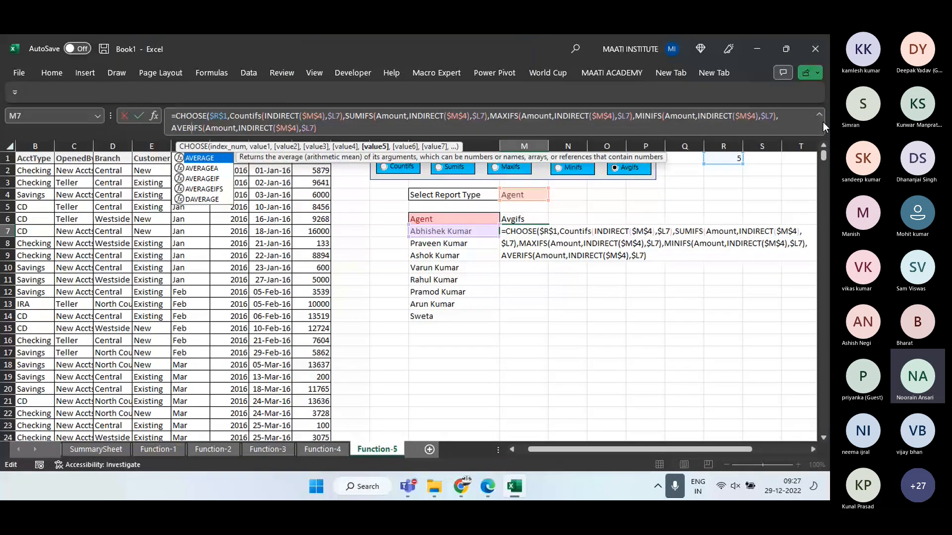
{"action": "key", "text": "Down"}
{"action": "key", "text": "Up"}
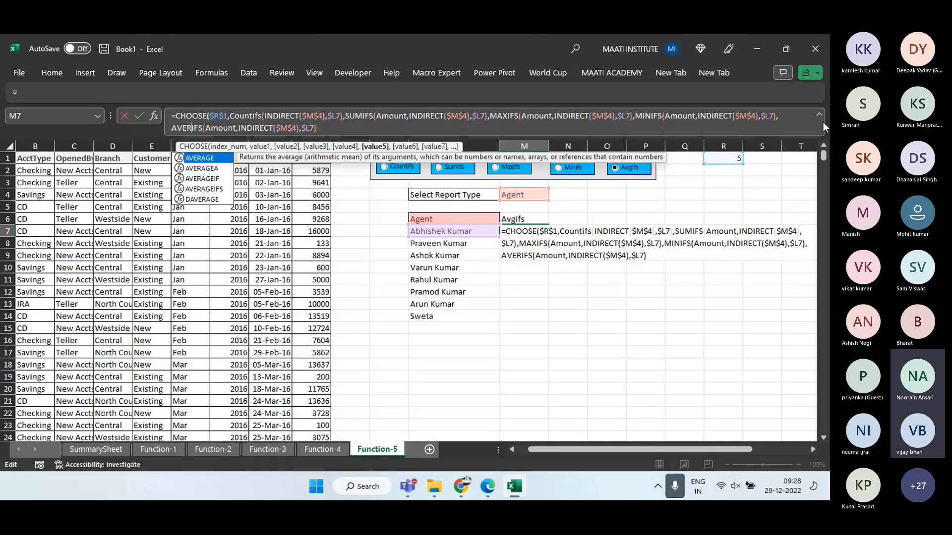
{"action": "key", "text": "Tab"}
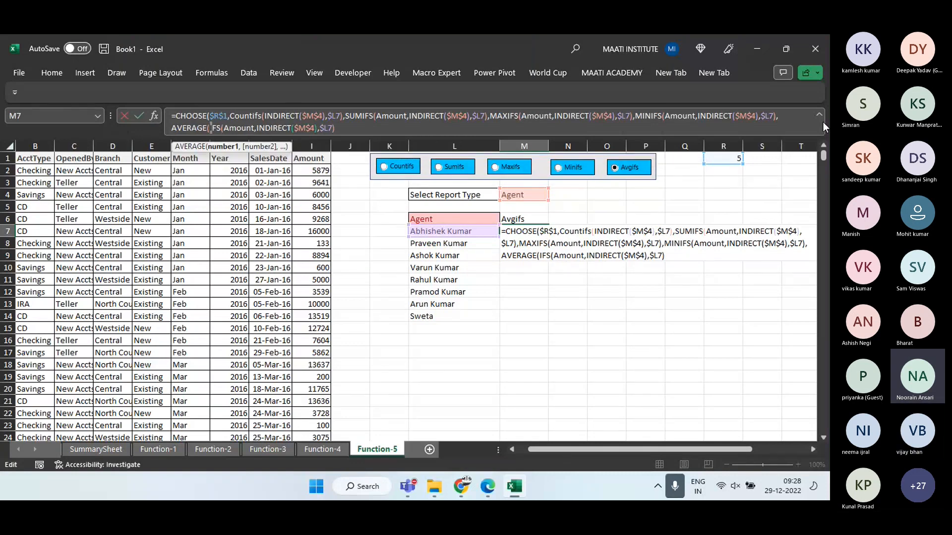
{"action": "key", "text": "BackSpace"}
{"action": "key", "text": "BackSpace"}
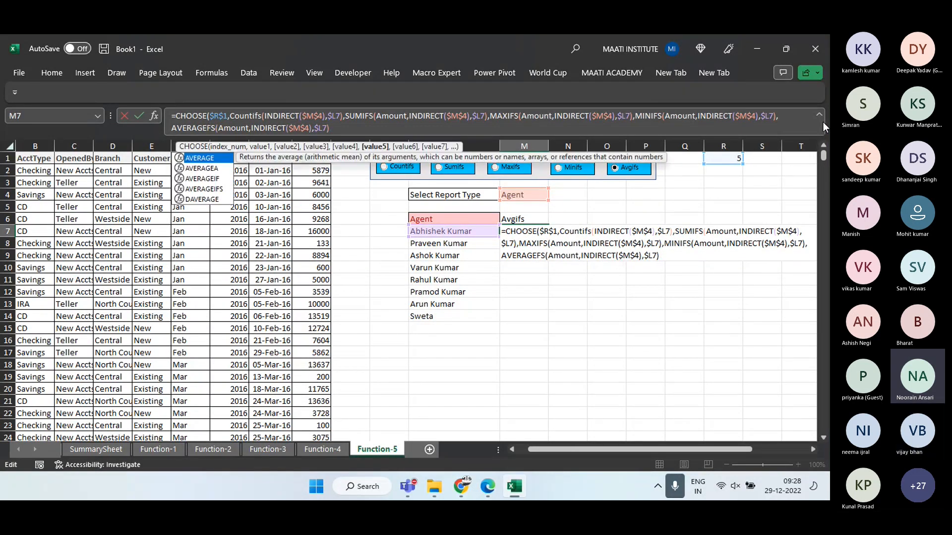
{"action": "type", "text": "I"}
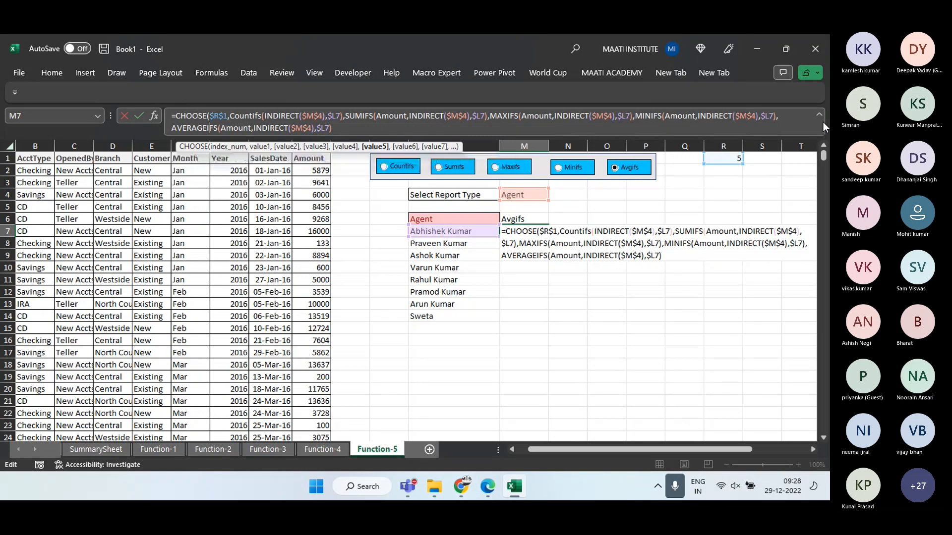
Commit the CHOOSE formula in M7 and fill it down through M14
{"action": "key", "text": "Return"}
{"action": "key", "text": "Up"}
{"action": "key", "text": "Left"}
{"action": "key", "text": "ctrl+Down"}
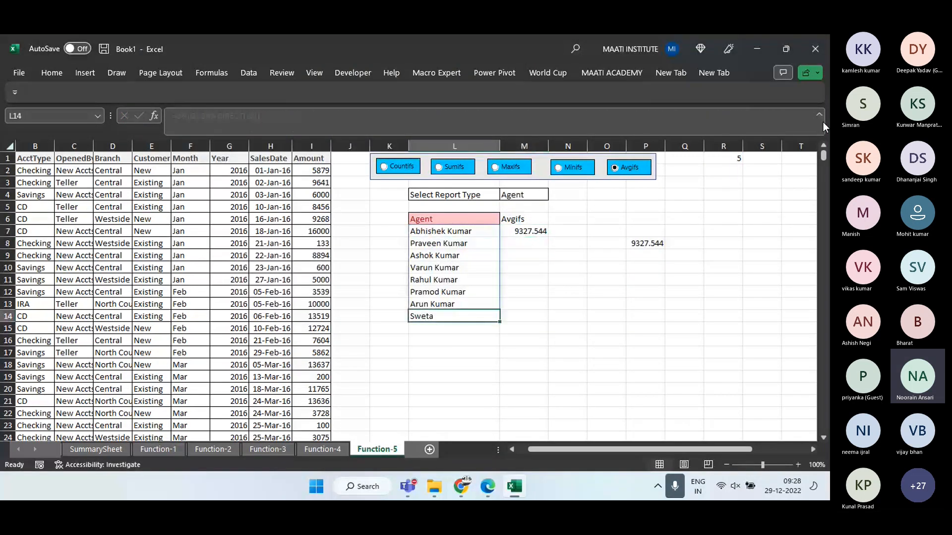
{"action": "key", "text": "Right"}
{"action": "key", "text": "ctrl+shift+Up"}
{"action": "key", "text": "ctrl+d"}
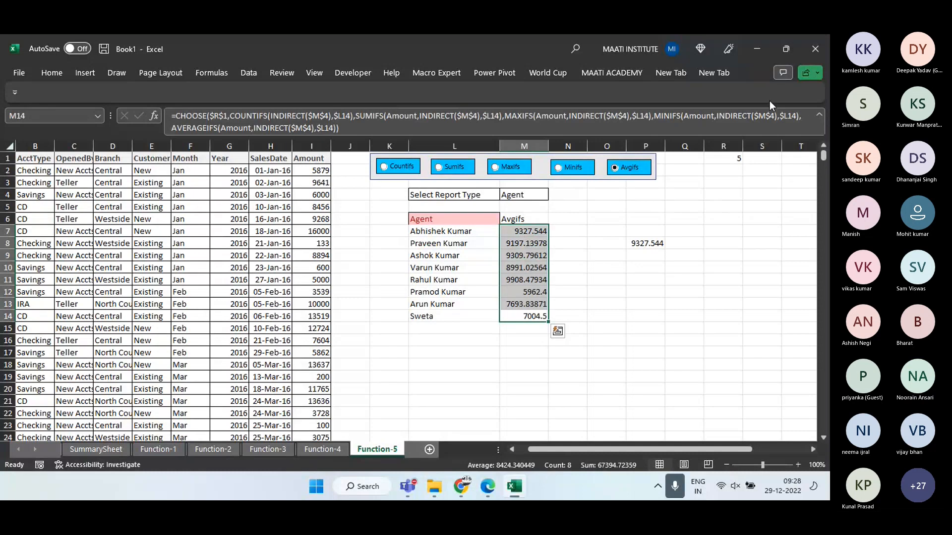
Test the CHOOSE report with the Maxifs, Sumifs, Countifs, Minifs and Avgifs options, ending on Countifs
{"action": "left_click", "coordinate": [498, 169]}
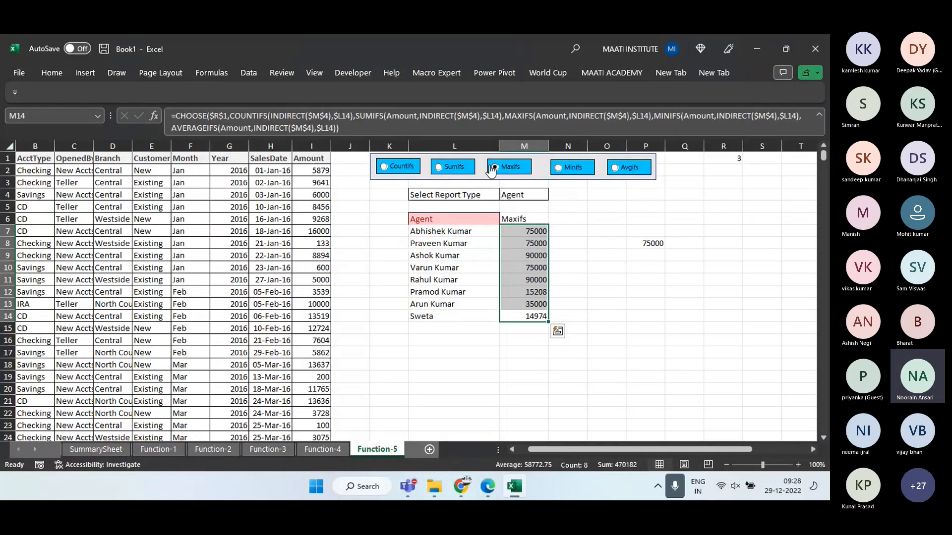
{"action": "left_click", "coordinate": [446, 168]}
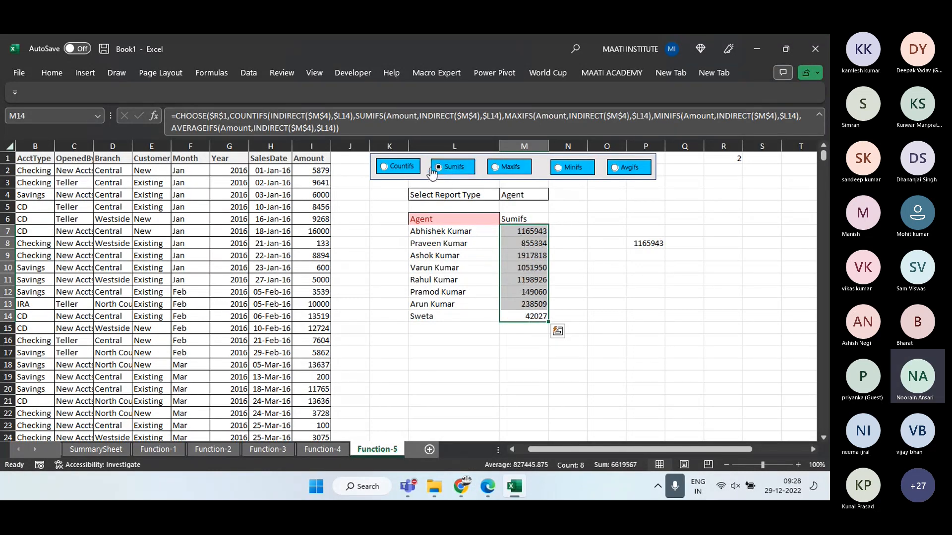
{"action": "left_click", "coordinate": [415, 168]}
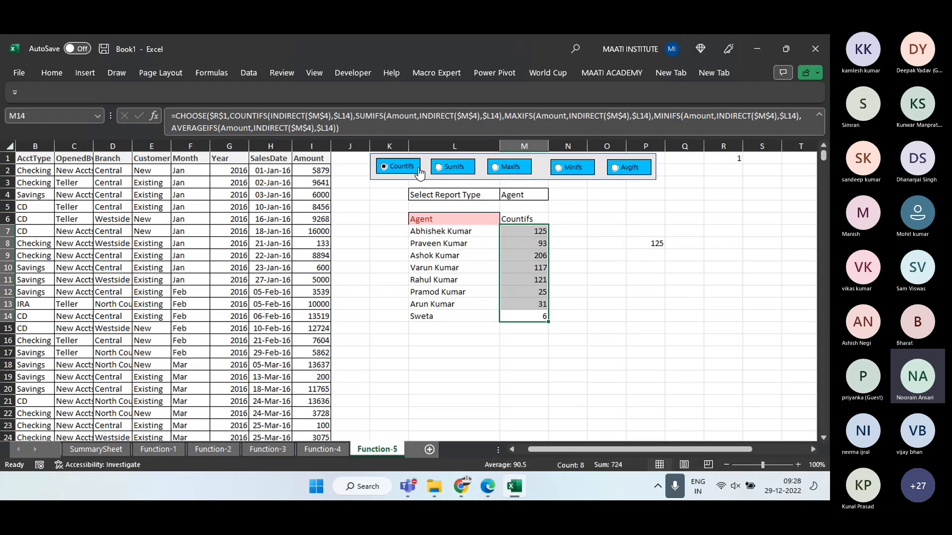
{"action": "left_click", "coordinate": [573, 171]}
{"action": "left_click", "coordinate": [617, 168]}
{"action": "left_click", "coordinate": [523, 171]}
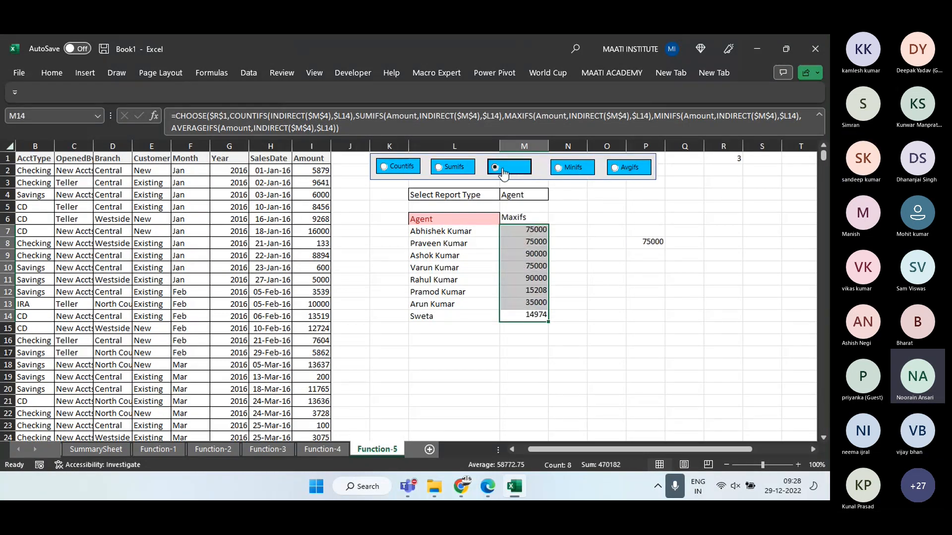
{"action": "left_click", "coordinate": [456, 171]}
{"action": "left_click", "coordinate": [407, 170]}
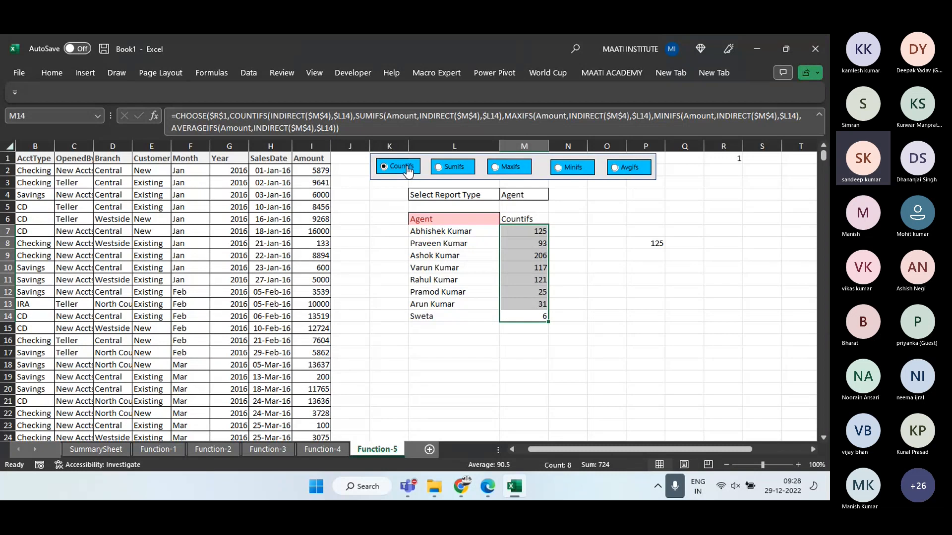
Create a copy of the Function-5 sheet at the end of Book1
{"action": "right_click", "coordinate": [402, 451]}
{"action": "mouse_move", "coordinate": [448, 383]}
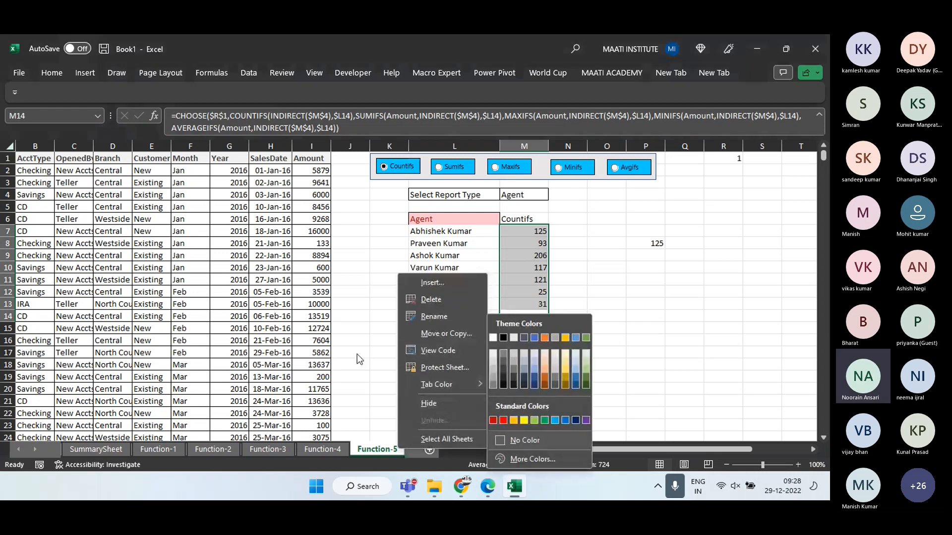
{"action": "left_click", "coordinate": [449, 348]}
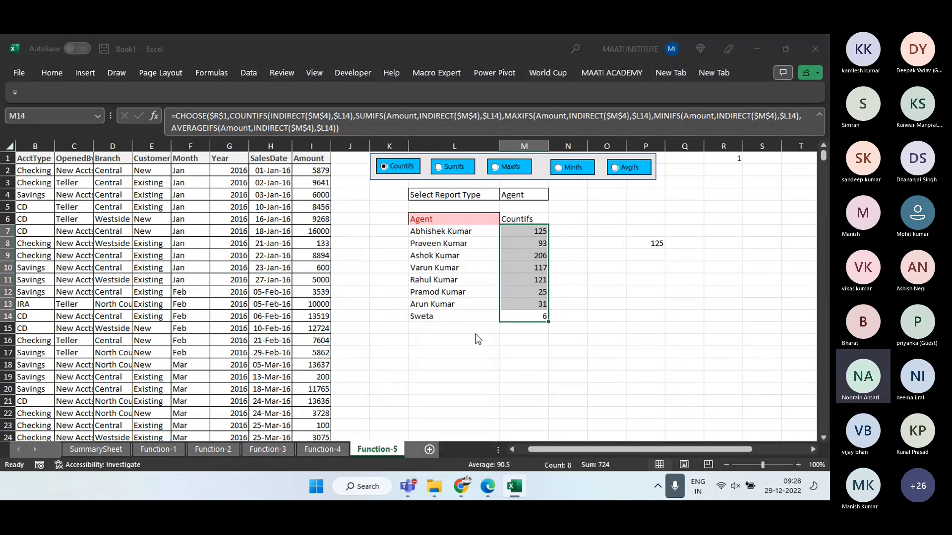
{"action": "left_click", "coordinate": [391, 379]}
{"action": "left_click", "coordinate": [369, 399]}
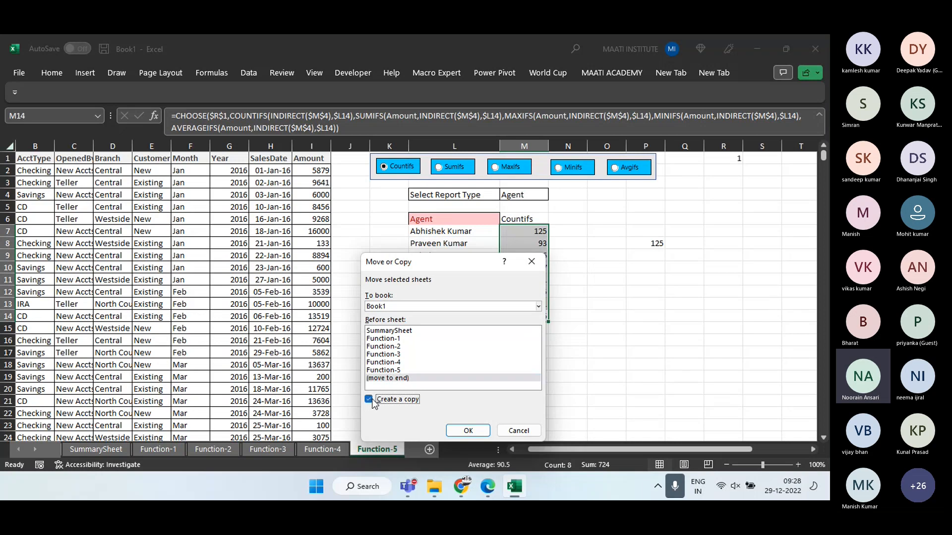
{"action": "left_click", "coordinate": [468, 430]}
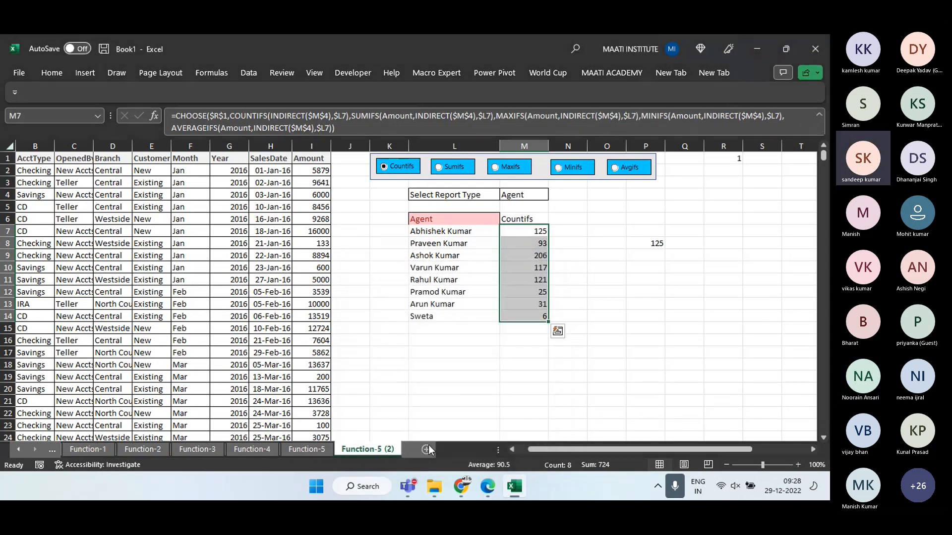
Rename the copied sheet as Function-6
{"action": "right_click", "coordinate": [370, 449]}
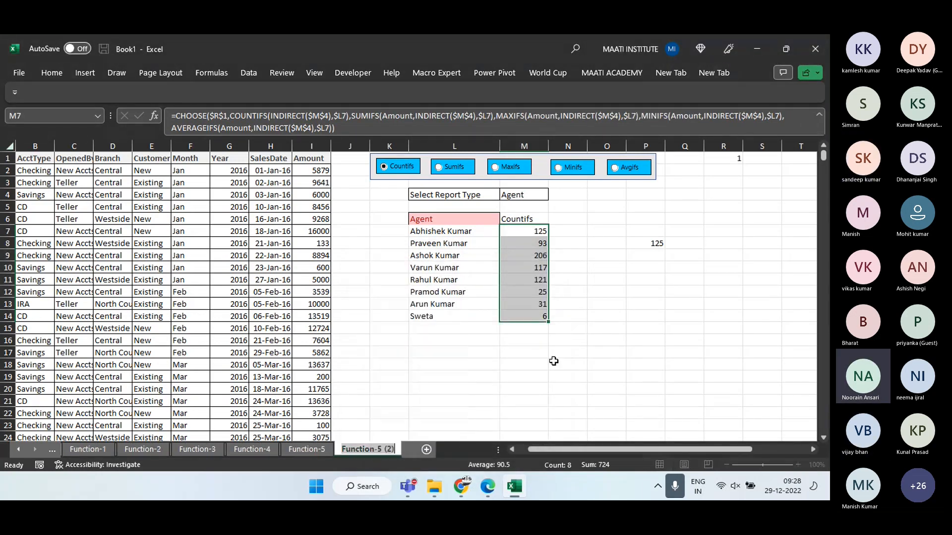
{"action": "left_click", "coordinate": [413, 320]}
{"action": "key", "text": "shift+Left"}
{"action": "key", "text": "shift+Left"}
{"action": "key", "text": "shift+Left"}
{"action": "key", "text": "shift+Left"}
{"action": "key", "text": "shift+Left"}
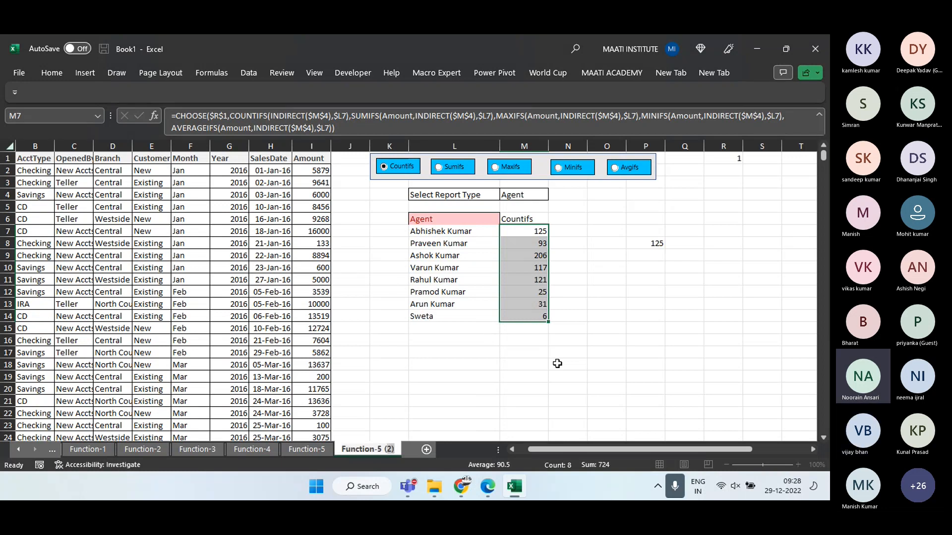
{"action": "type", "text": "6"}
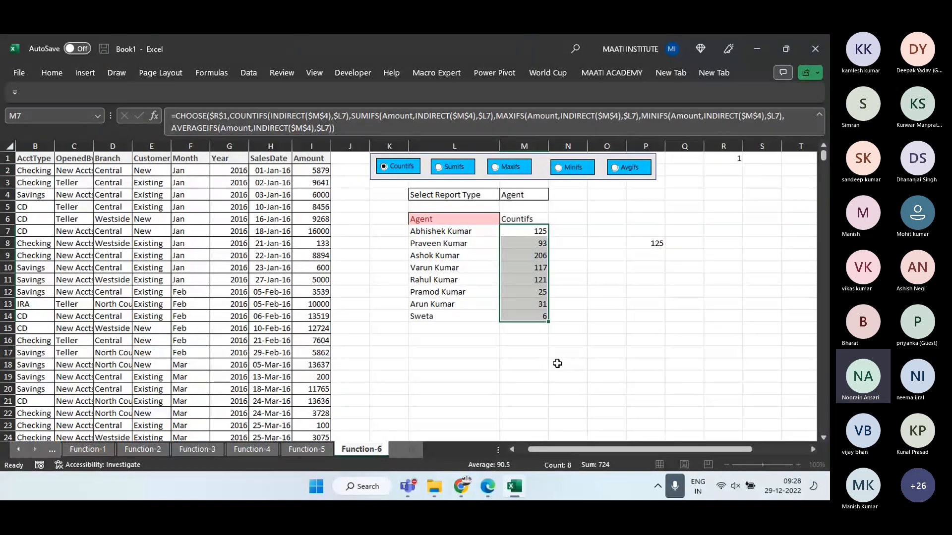
{"action": "left_click", "coordinate": [526, 195]}
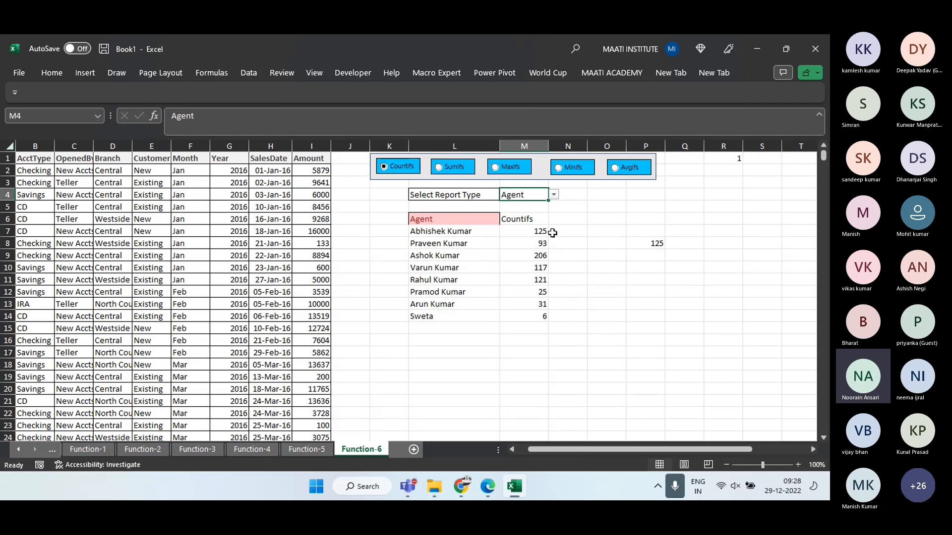
{"action": "left_click", "coordinate": [315, 446]}
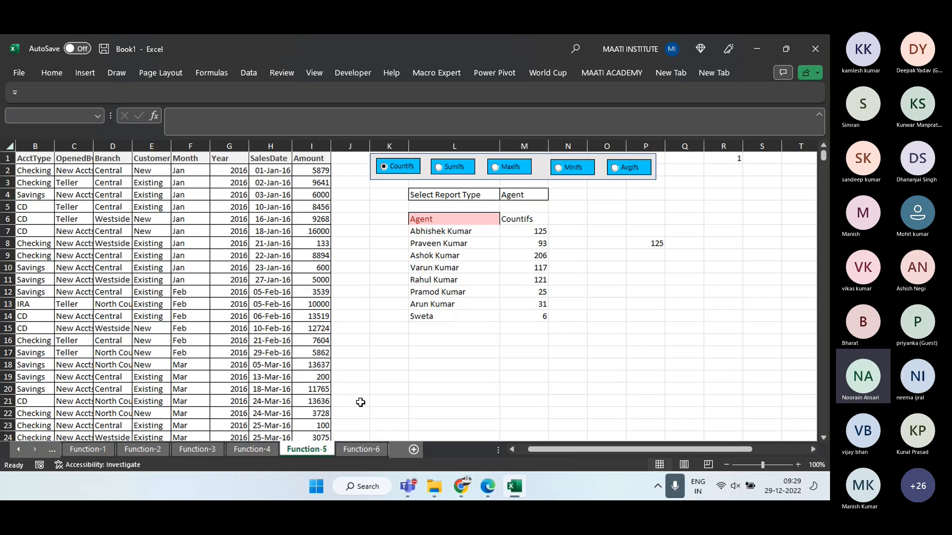
{"action": "left_click", "coordinate": [361, 452]}
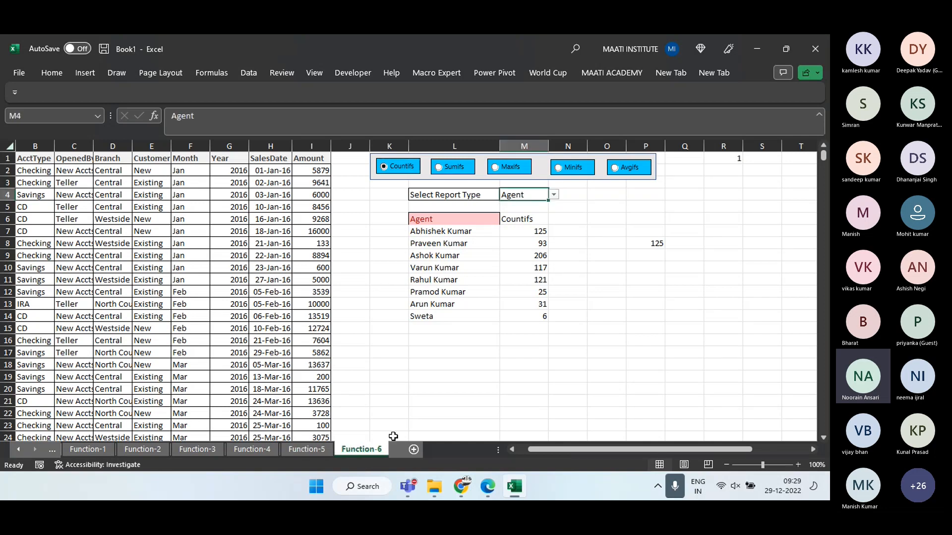
{"action": "left_click", "coordinate": [575, 246]}
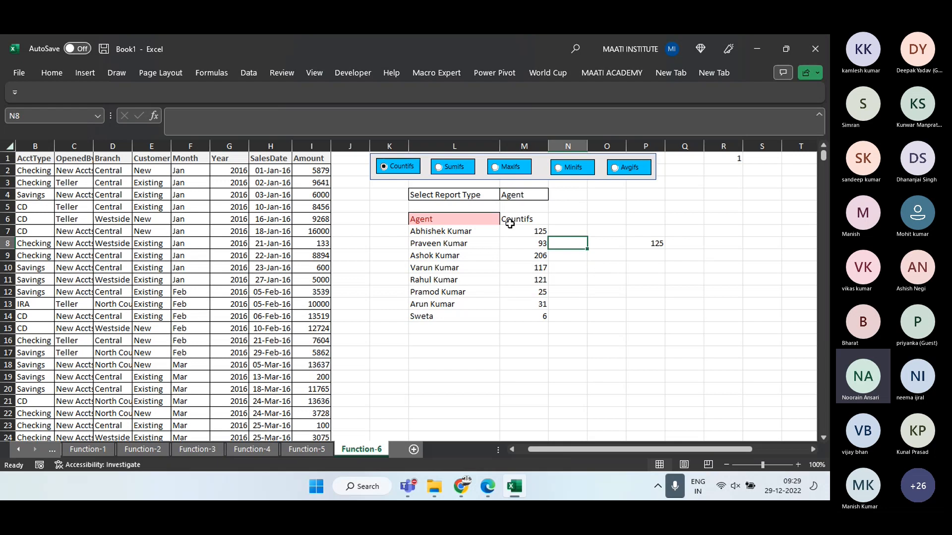
Convert the Agent heading and agent list in L6:L14 from formulas to static values
{"action": "left_click_drag", "start_coordinate": [433, 222], "coordinate": [432, 307]}
{"action": "key", "text": "shift+Down"}
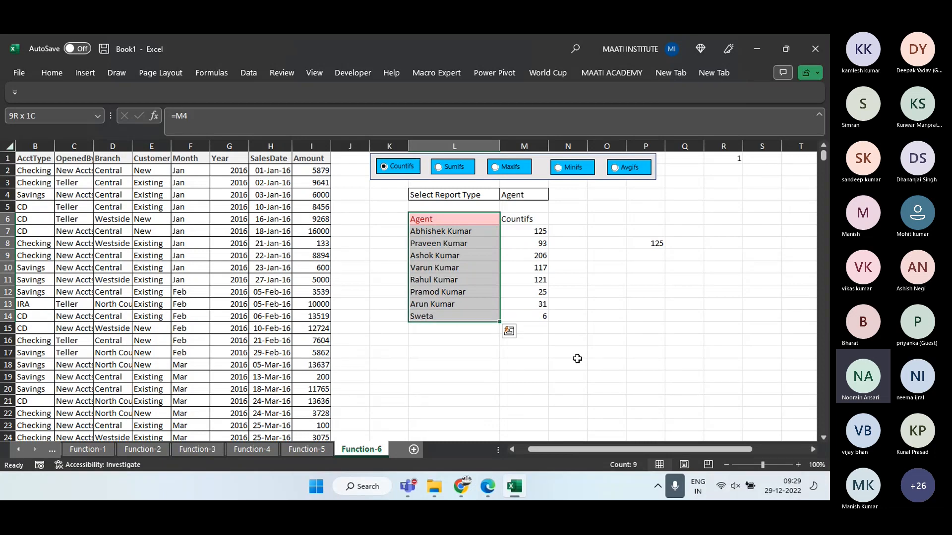
{"action": "key", "text": "ctrl+c"}
{"action": "key", "text": "ctrl+alt+v"}
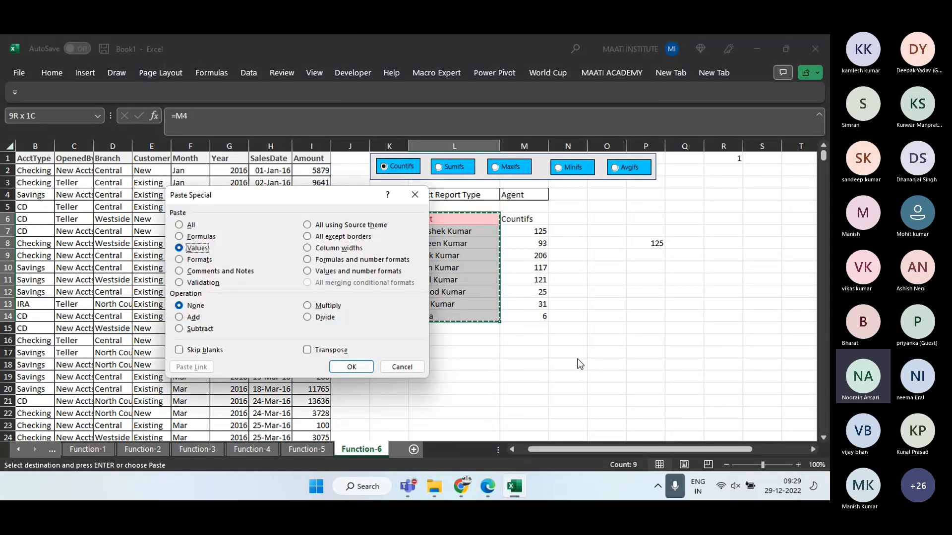
{"action": "key", "text": "Escape"}
{"action": "key", "text": "Escape"}
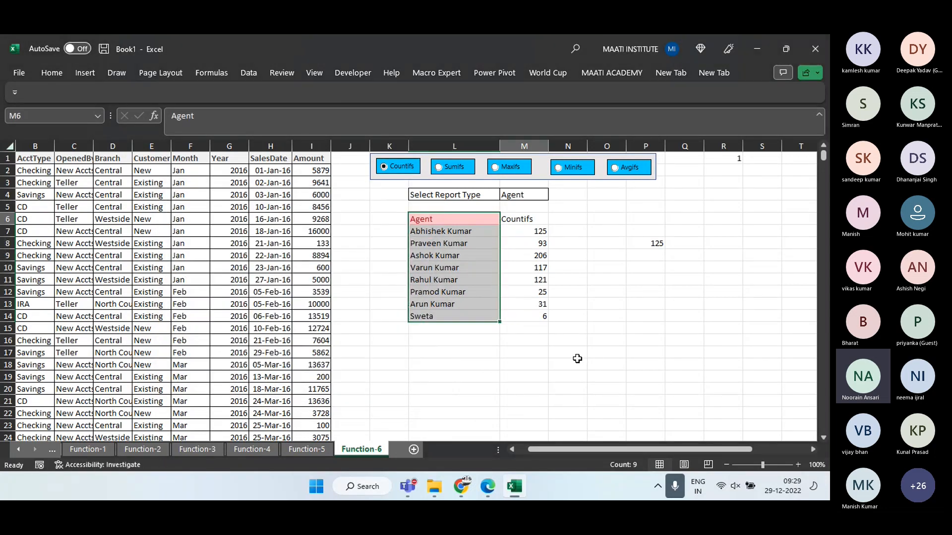
Clear the result formulas in M7:M18 and the spare CHOOSE formula in P8
{"action": "key", "text": "Right"}
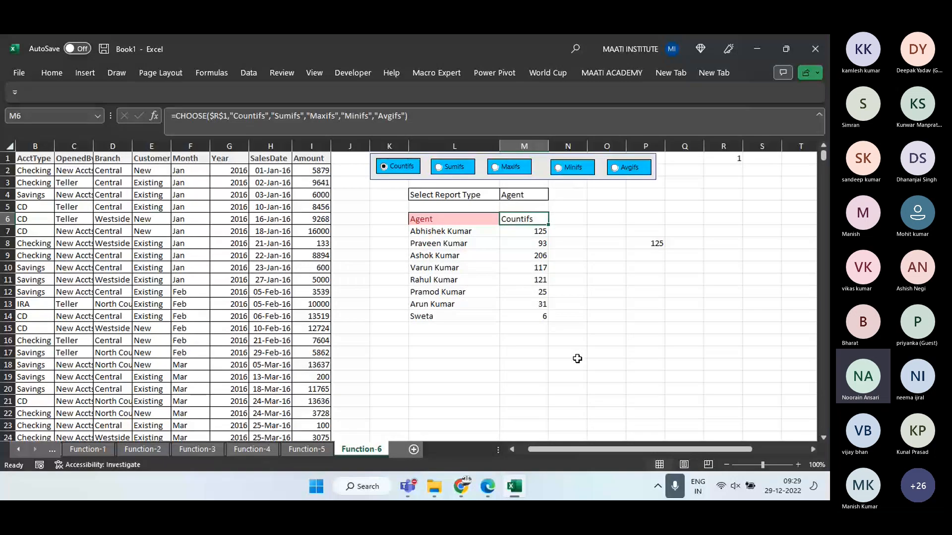
{"action": "key", "text": "Down"}
{"action": "key", "text": "shift+Down"}
{"action": "key", "text": "shift+Down"}
{"action": "key", "text": "shift+Down"}
{"action": "key", "text": "shift+Down"}
{"action": "key", "text": "shift+Down"}
{"action": "key", "text": "shift+Down"}
{"action": "key", "text": "shift+Down"}
{"action": "key", "text": "shift+Down"}
{"action": "key", "text": "shift+Down"}
{"action": "key", "text": "shift+Down"}
{"action": "key", "text": "shift+Down"}
{"action": "key", "text": "Delete"}
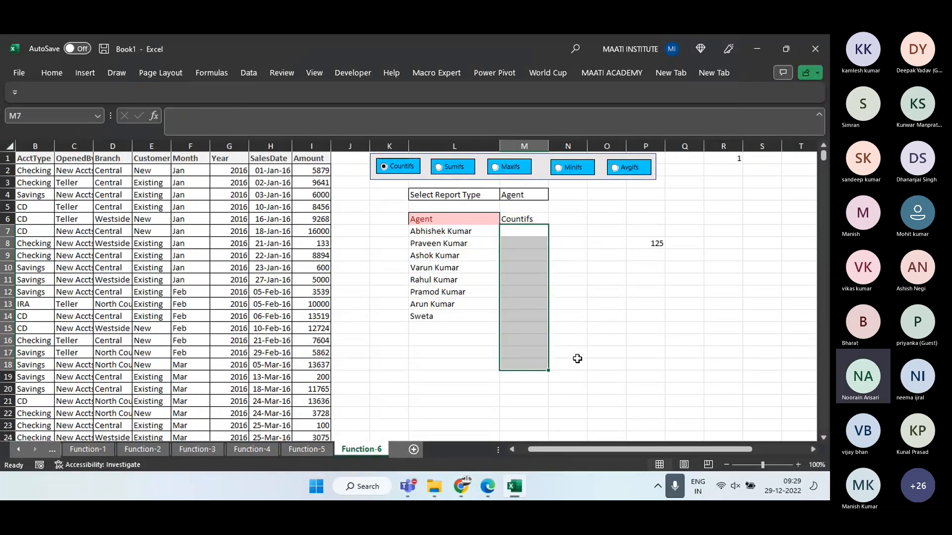
{"action": "key", "text": "Up"}
{"action": "key", "text": "Down"}
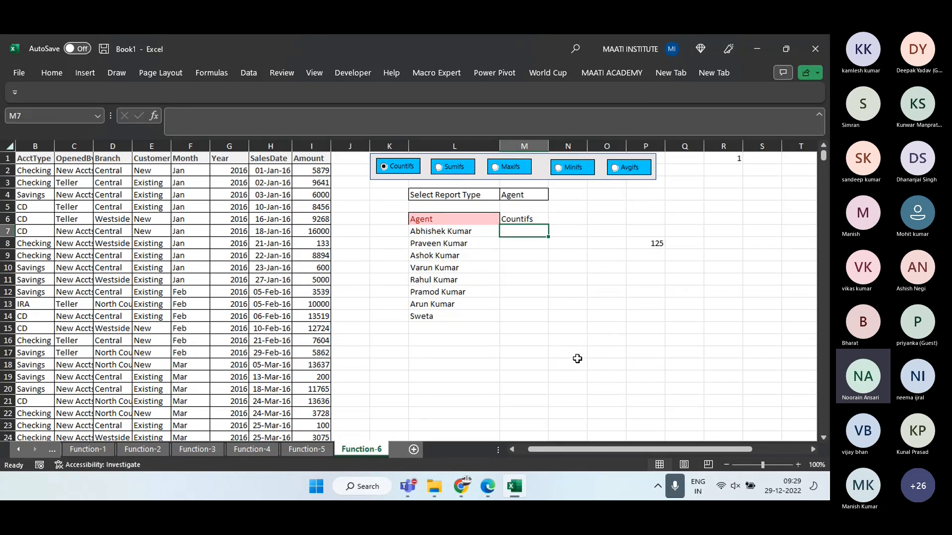
{"action": "left_click", "coordinate": [652, 244]}
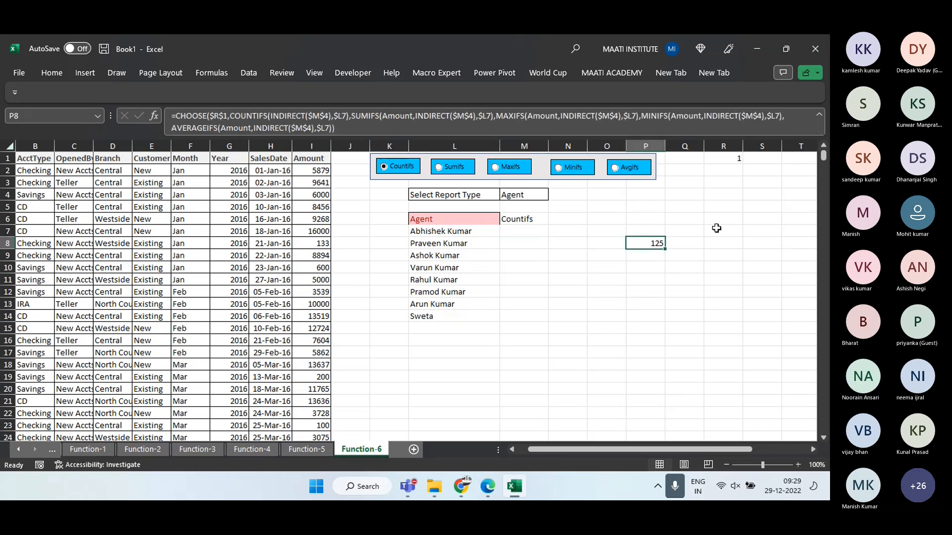
{"action": "key", "text": "Delete"}
Clear the report type selector in K4:O4, including its contents and borders
{"action": "key", "text": "Up"}
{"action": "key", "text": "Up"}
{"action": "key", "text": "Left"}
{"action": "key", "text": "Left"}
{"action": "key", "text": "Left"}
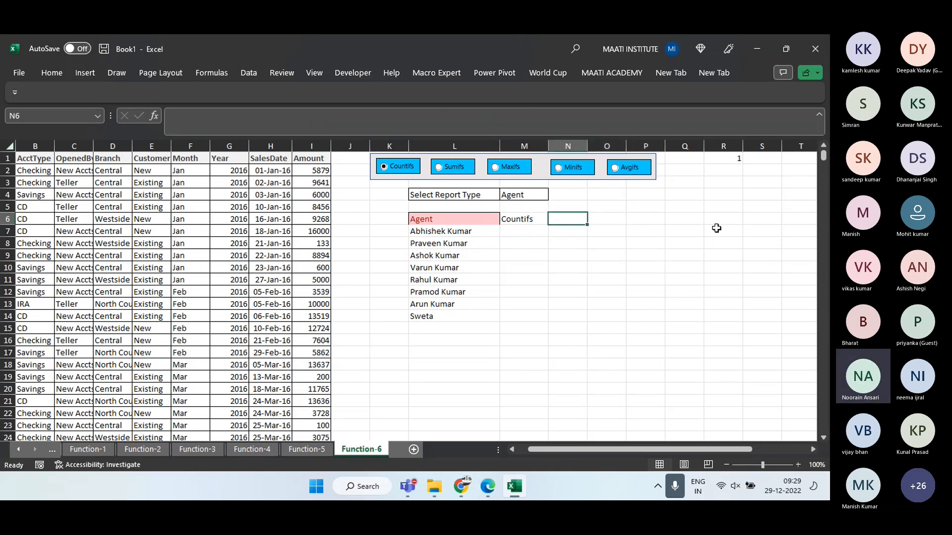
{"action": "key", "text": "Up"}
{"action": "key", "text": "Up"}
{"action": "key", "text": "shift+Left"}
{"action": "key", "text": "shift+Left"}
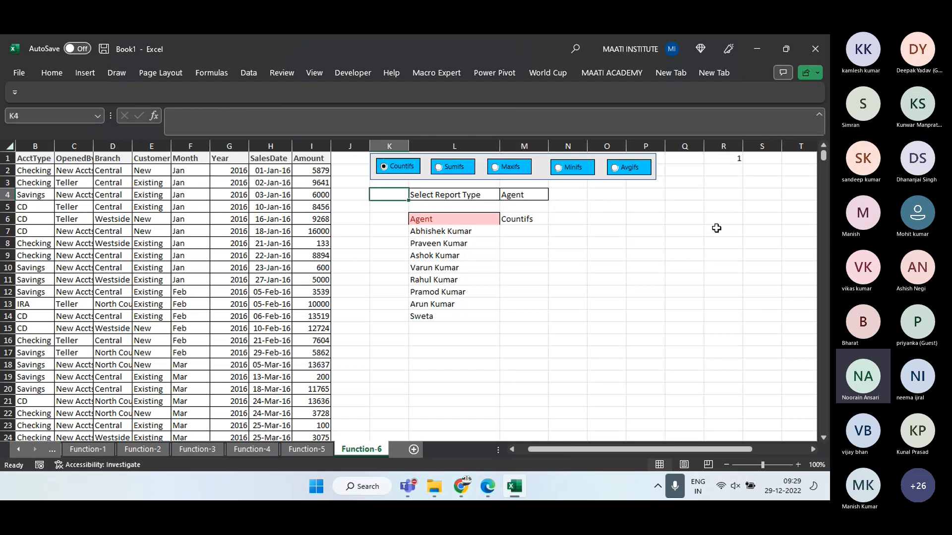
{"action": "key", "text": "Delete"}
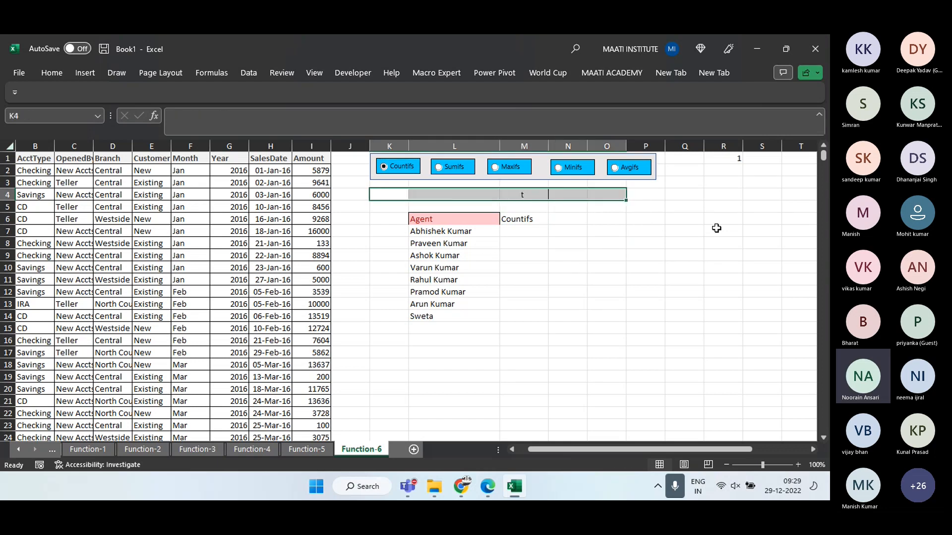
Enter the headings CD, IRA, Checking and Savings in M6:P6 and widen column O slightly
{"action": "key", "text": "Down"}
{"action": "key", "text": "Down"}
{"action": "key", "text": "Right"}
{"action": "key", "text": "Right"}
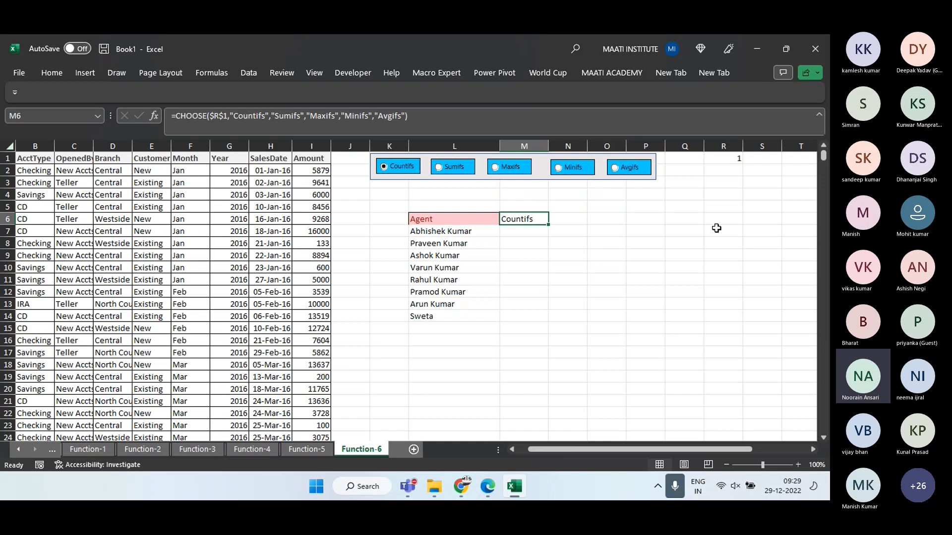
{"action": "type", "text": "CD"}
{"action": "key", "text": "Tab"}
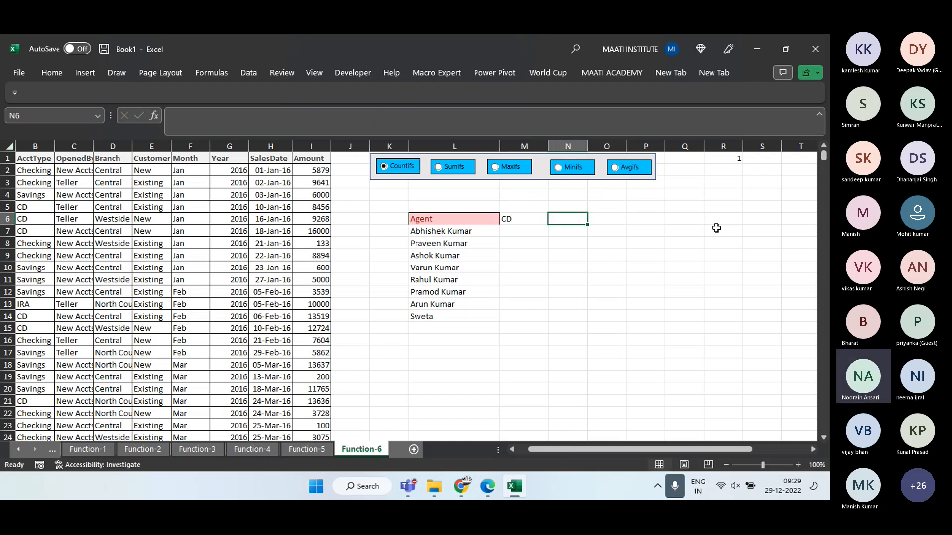
{"action": "type", "text": "IRA"}
{"action": "key", "text": "Tab"}
{"action": "type", "text": "Checking"}
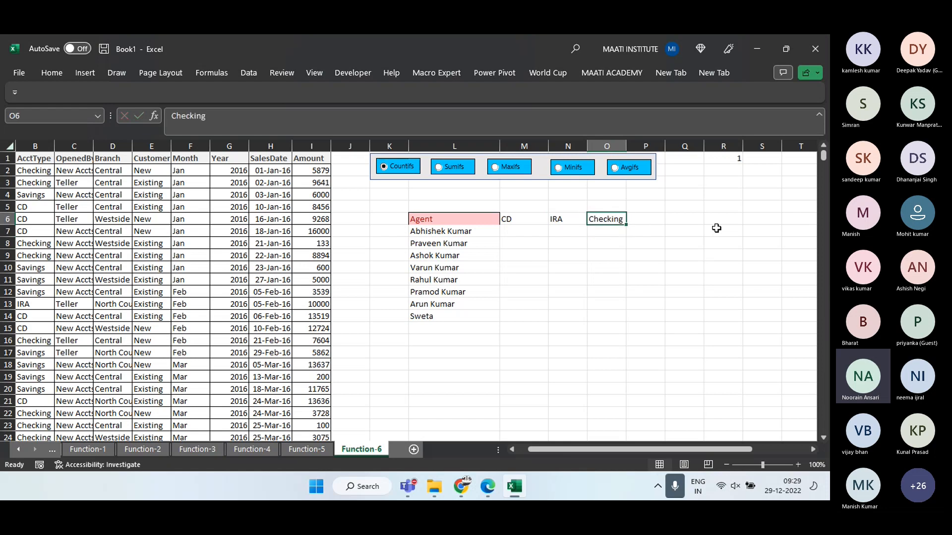
{"action": "key", "text": "Tab"}
{"action": "type", "text": "Savings"}
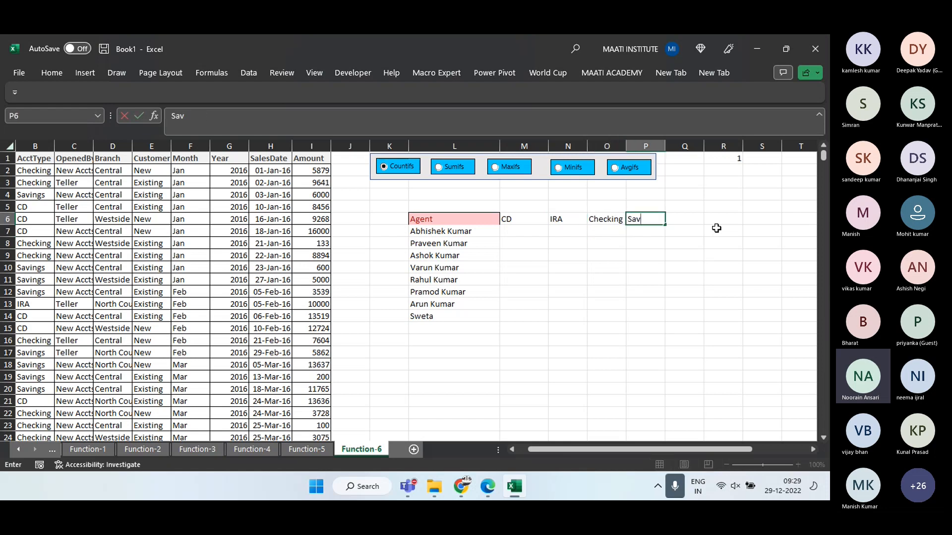
{"action": "key", "text": "Return"}
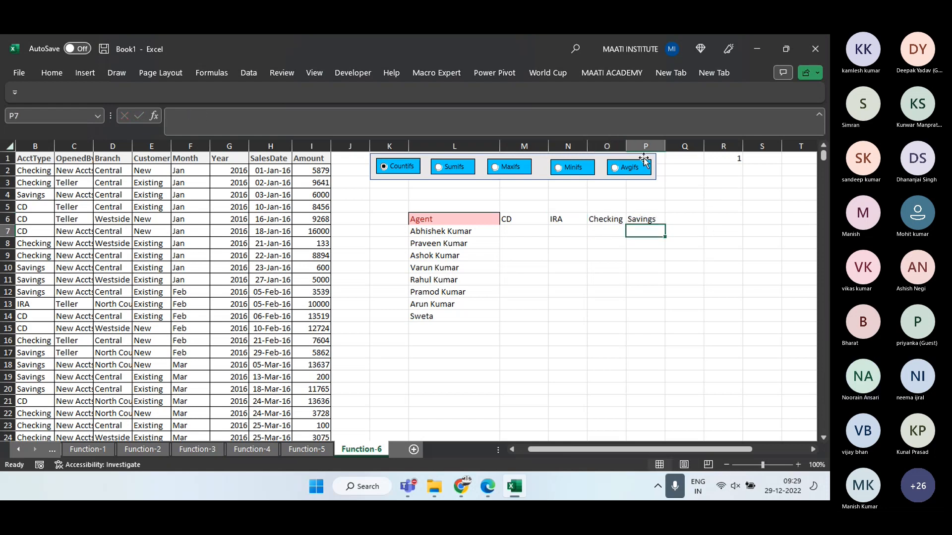
{"action": "left_click_drag", "start_coordinate": [626, 149], "coordinate": [632, 149]}
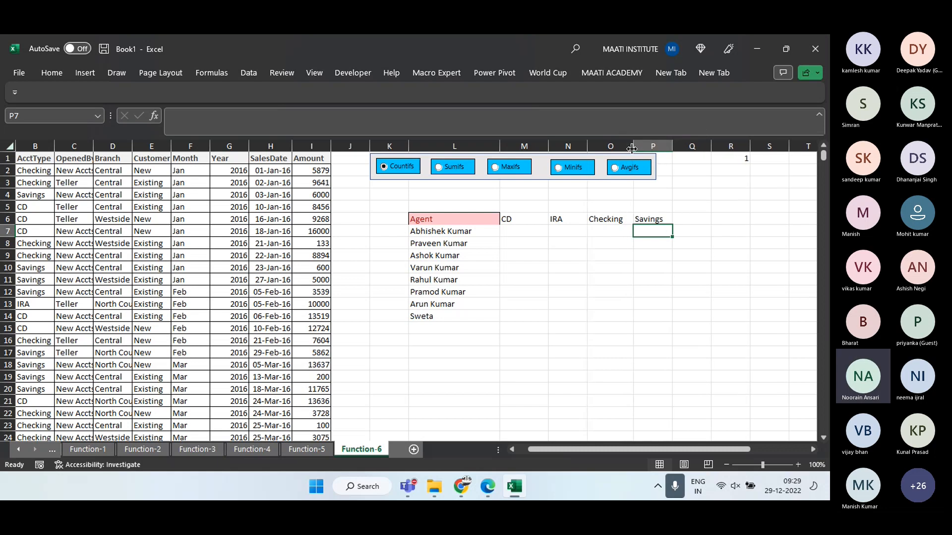
Copy only the formatting of the Agent heading in L6 onto the account type headings in M6:P6
{"action": "left_click", "coordinate": [446, 221]}
{"action": "key", "text": "ctrl+c"}
{"action": "key", "text": "Right"}
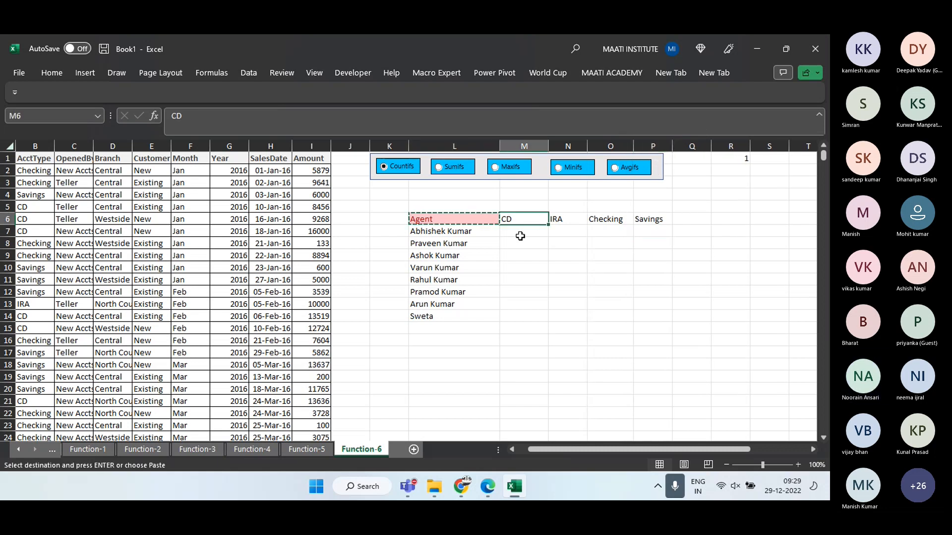
{"action": "key", "text": "shift+Right"}
{"action": "key", "text": "shift+Right"}
{"action": "key", "text": "shift+Right"}
{"action": "key", "text": "ctrl+alt+v"}
{"action": "key", "text": "t"}
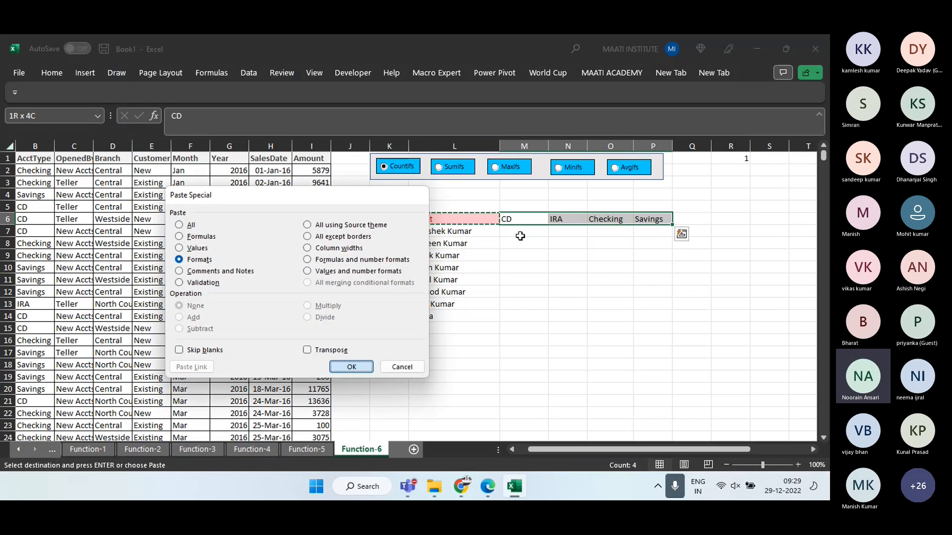
{"action": "key", "text": "Return"}
{"action": "key", "text": "Escape"}
Select the report body L7:P14, covering the agent names and the four account type columns
{"action": "left_click", "coordinate": [520, 236]}
{"action": "key", "text": "Left"}
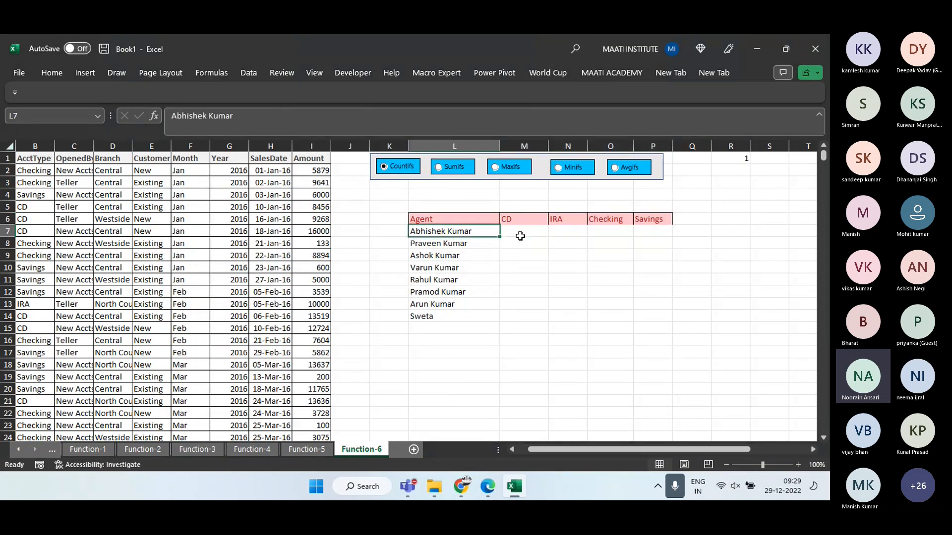
{"action": "key", "text": "ctrl+shift+Down"}
{"action": "key", "text": "shift+Right"}
{"action": "key", "text": "shift+Right"}
{"action": "key", "text": "shift+Right"}
{"action": "key", "text": "shift+Right"}
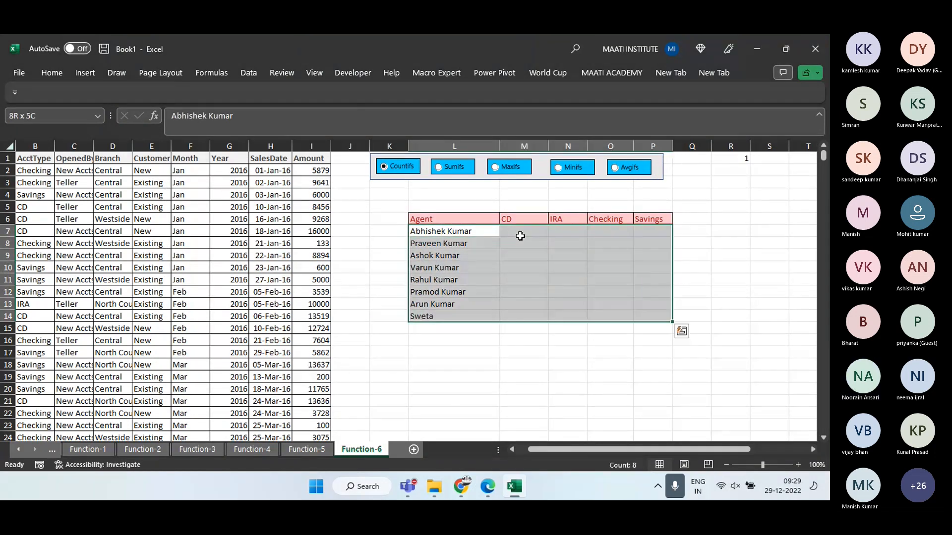
Apply all borders to the agent summary range L7:P14
{"action": "left_click", "coordinate": [52, 72]}
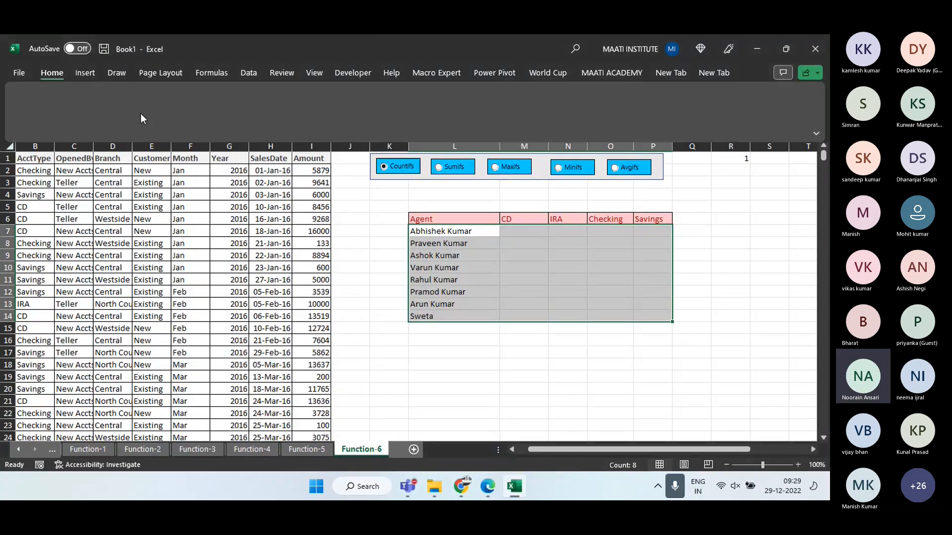
{"action": "left_click", "coordinate": [179, 115]}
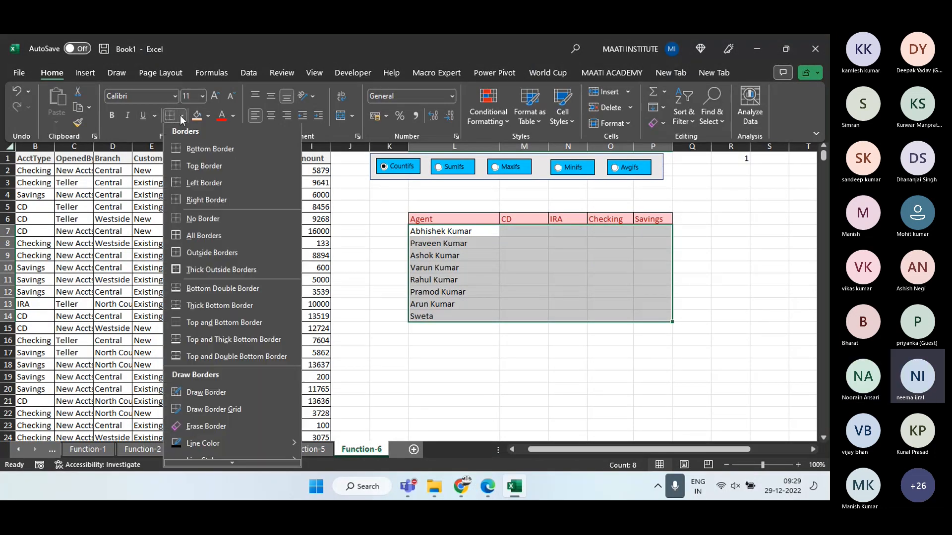
{"action": "left_click", "coordinate": [187, 237]}
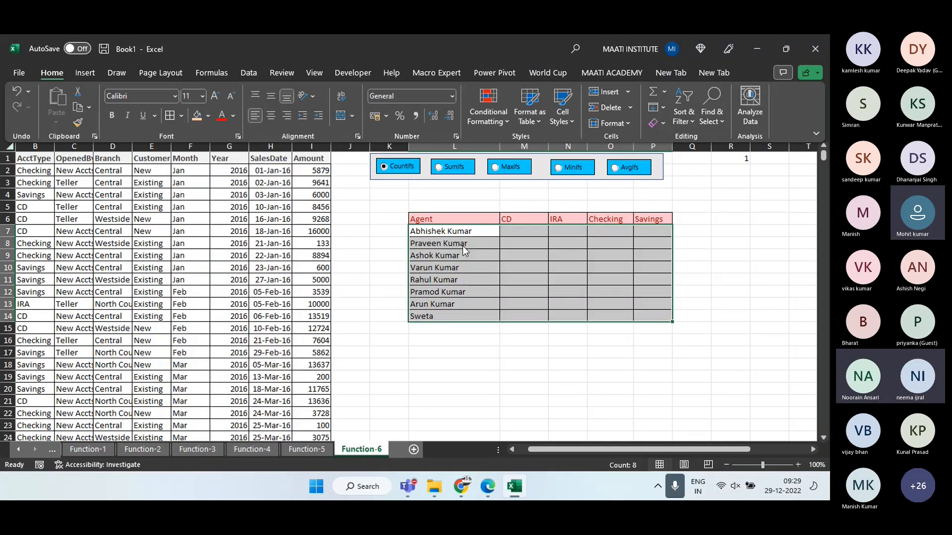
Start a CHOOSE formula in M7 with the absolute reference $R$1 as its index number
{"action": "left_click", "coordinate": [518, 232]}
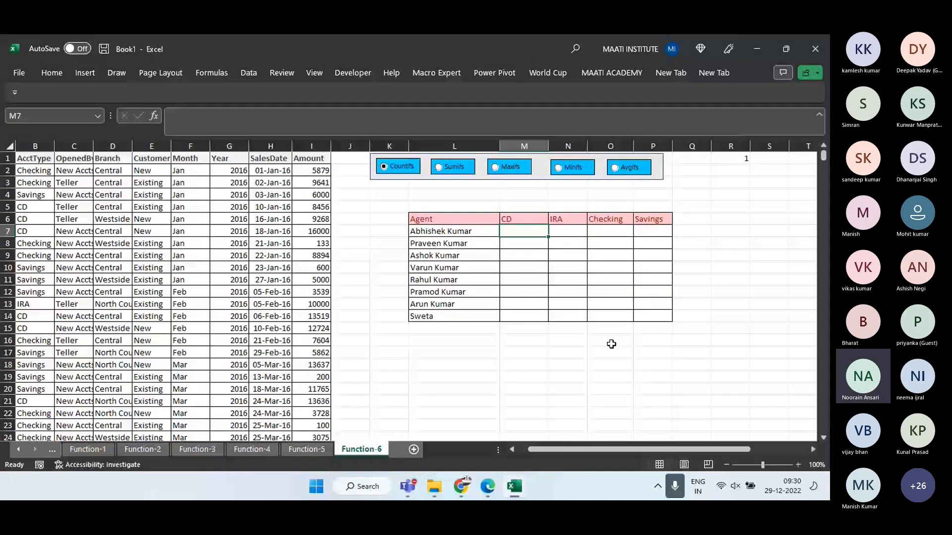
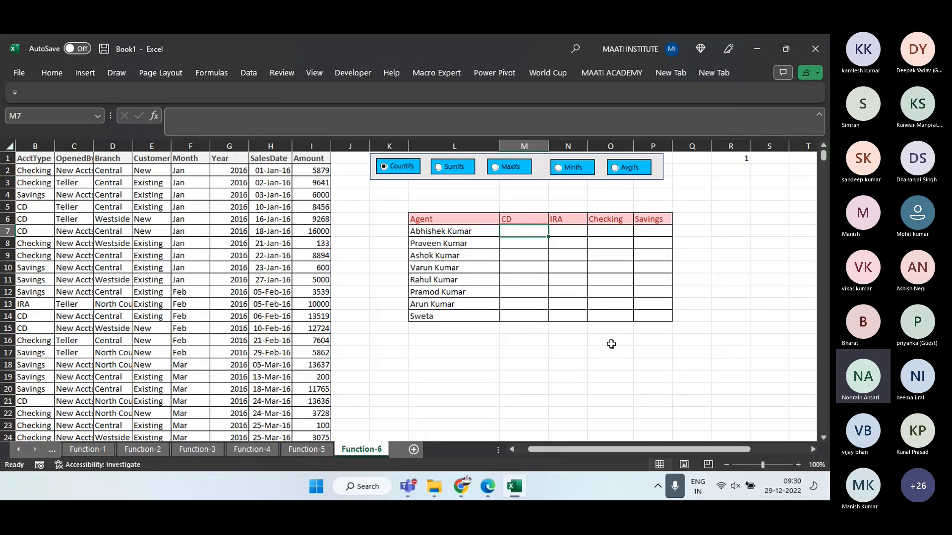
{"action": "type", "text": "="}
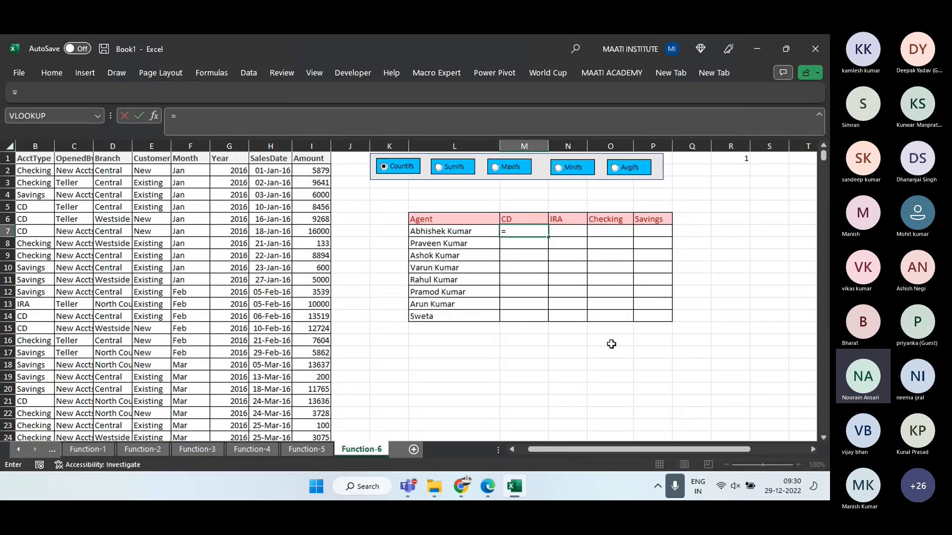
{"action": "type", "text": "CHoo"}
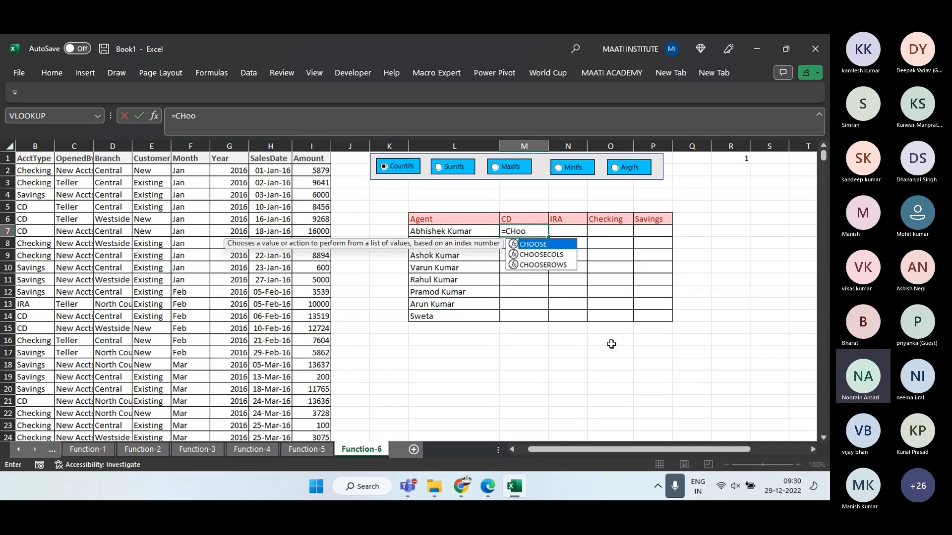
{"action": "key", "text": "Tab"}
{"action": "left_click", "coordinate": [733, 159]}
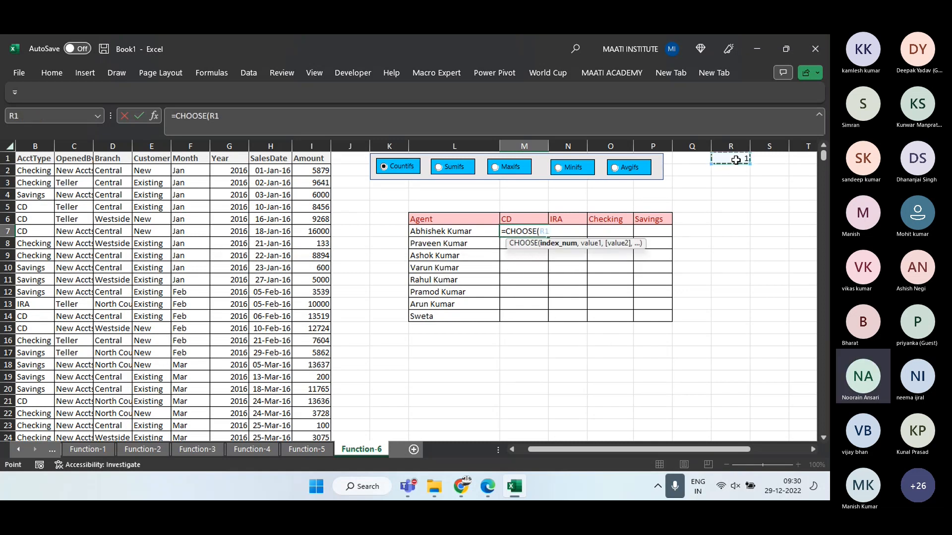
{"action": "key", "text": "F4"}
Add COUNTIFS as the first CHOOSE value, matching the named range Agent against the column-locked cell $L7
{"action": "type", "text": ",C"}
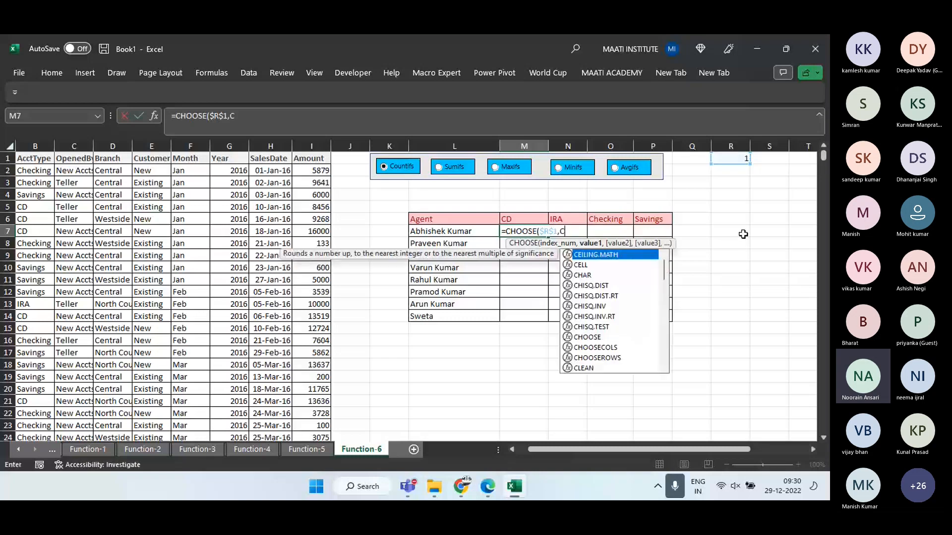
{"action": "type", "text": "OUNTIFS"}
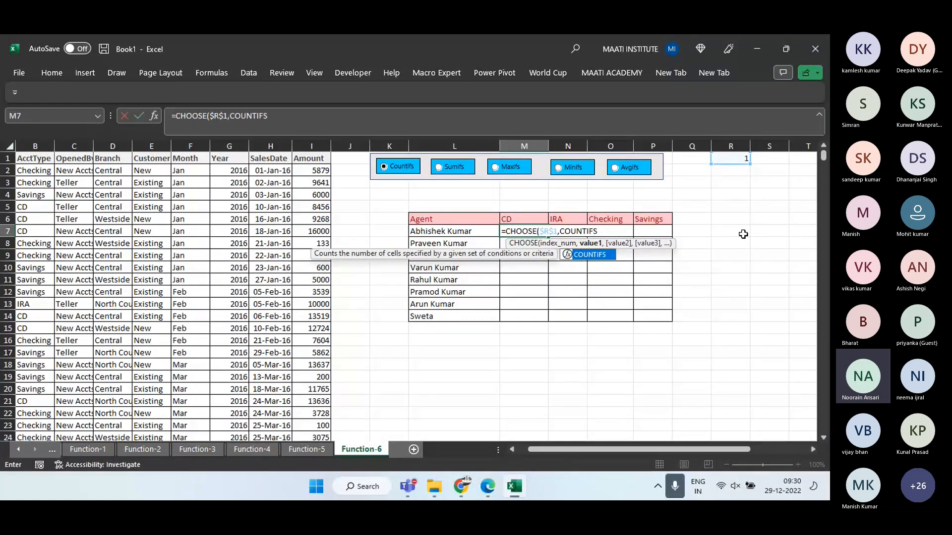
{"action": "type", "text": "("}
{"action": "type", "text": "A"}
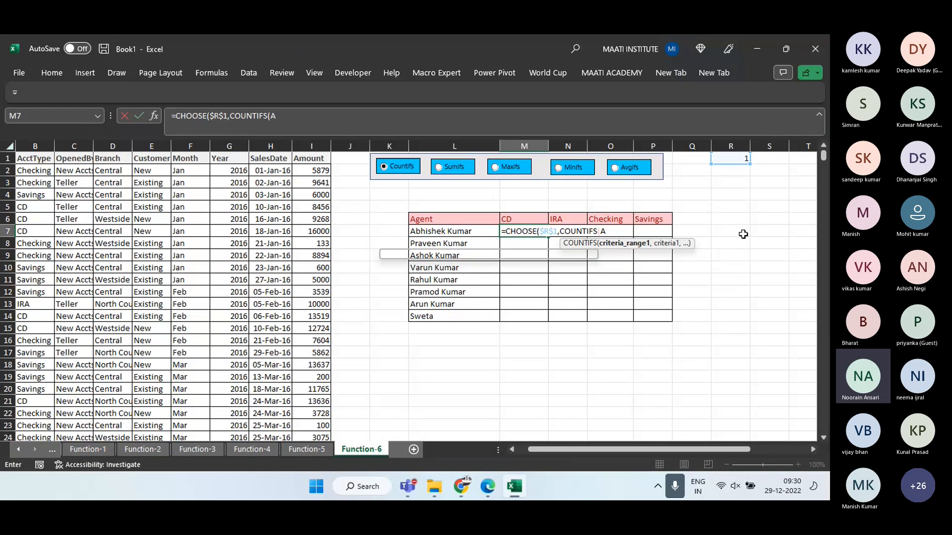
{"action": "type", "text": "gent,"}
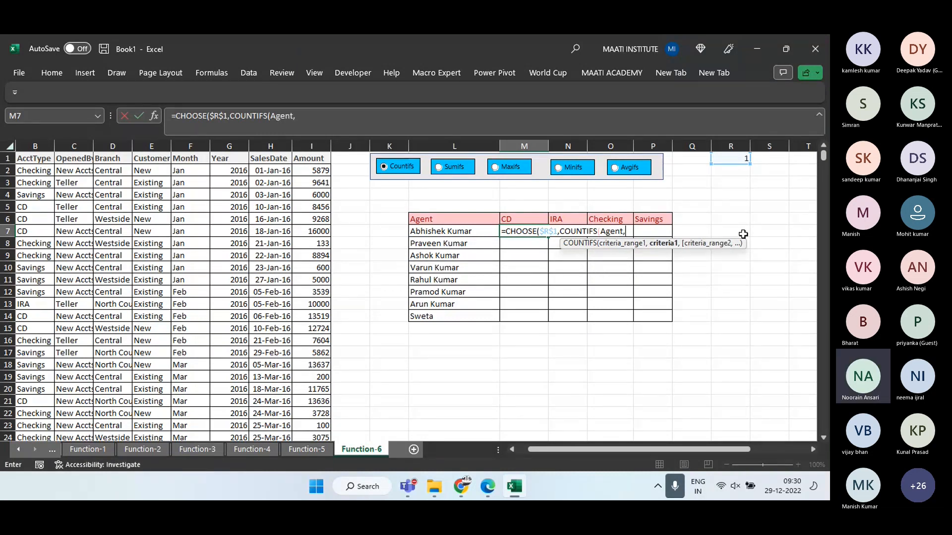
{"action": "left_click", "coordinate": [475, 232]}
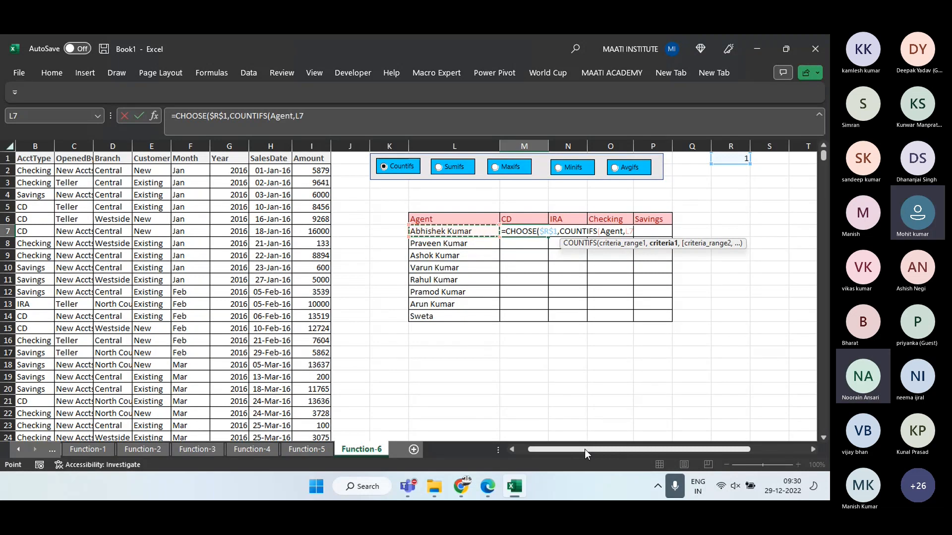
{"action": "key", "text": "F4"}
{"action": "key", "text": "F4"}
{"action": "key", "text": "F4"}
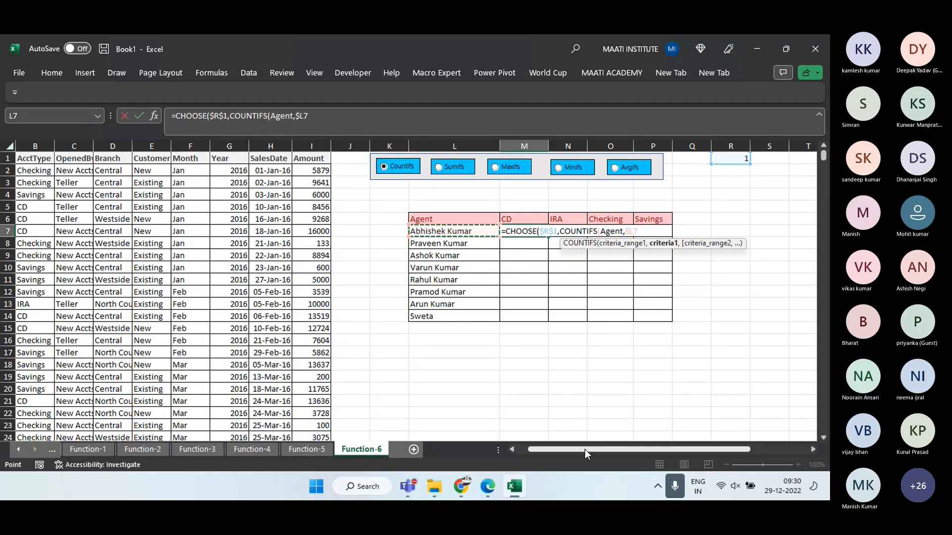
Add AcctType with row-locked criterion M$6 as the second COUNTIFS condition and enter the formula in M7
{"action": "type", "text": ","}
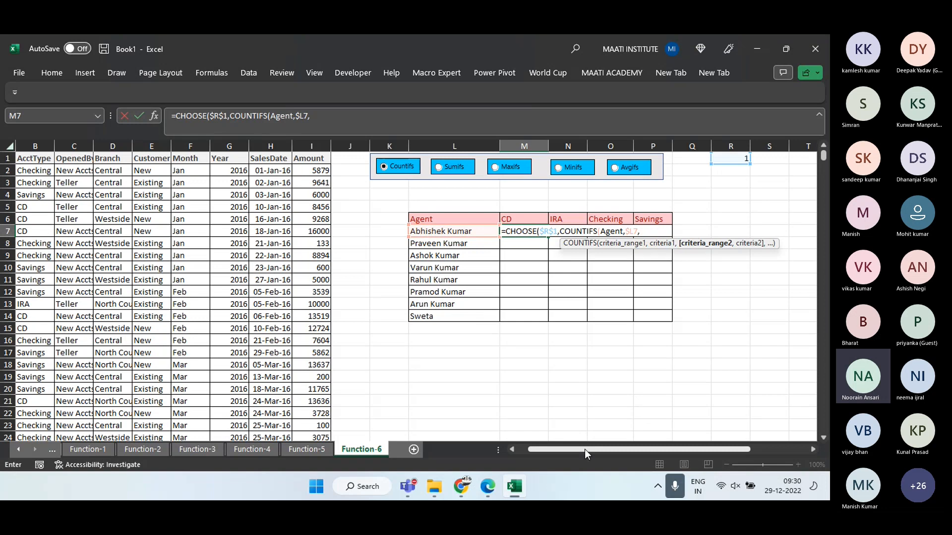
{"action": "type", "text": "C"}
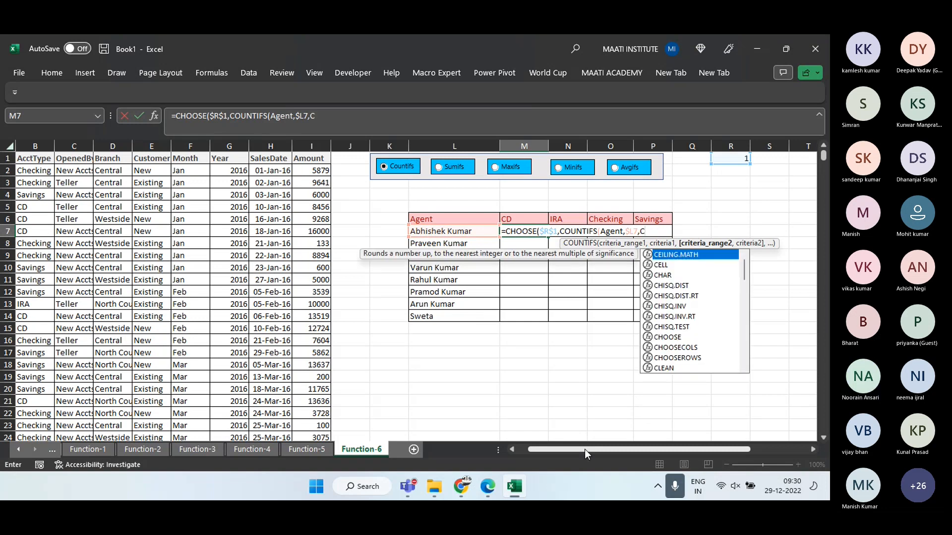
{"action": "key", "text": "BackSpace"}
{"action": "type", "text": "Acc"}
{"action": "key", "text": "Down"}
{"action": "key", "text": "Down"}
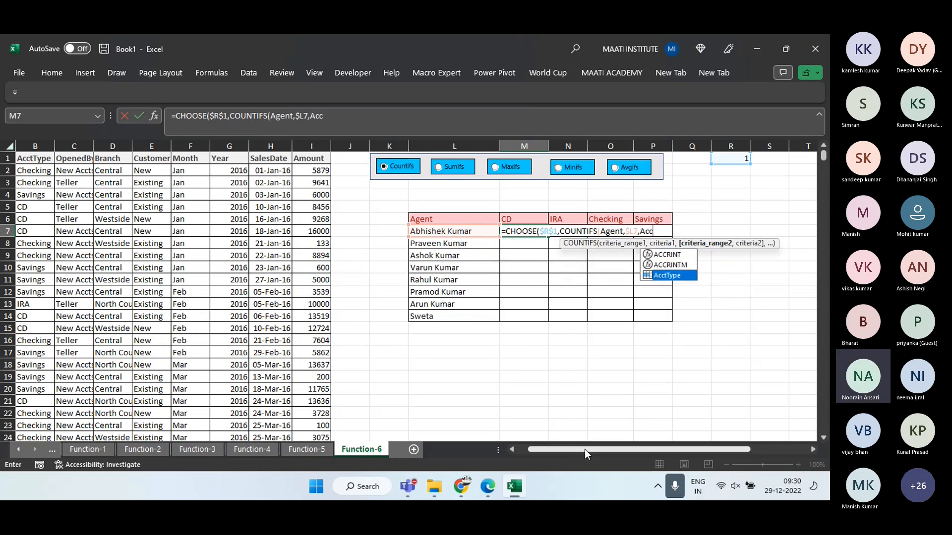
{"action": "key", "text": "Tab"}
{"action": "type", "text": ","}
{"action": "key", "text": "Up"}
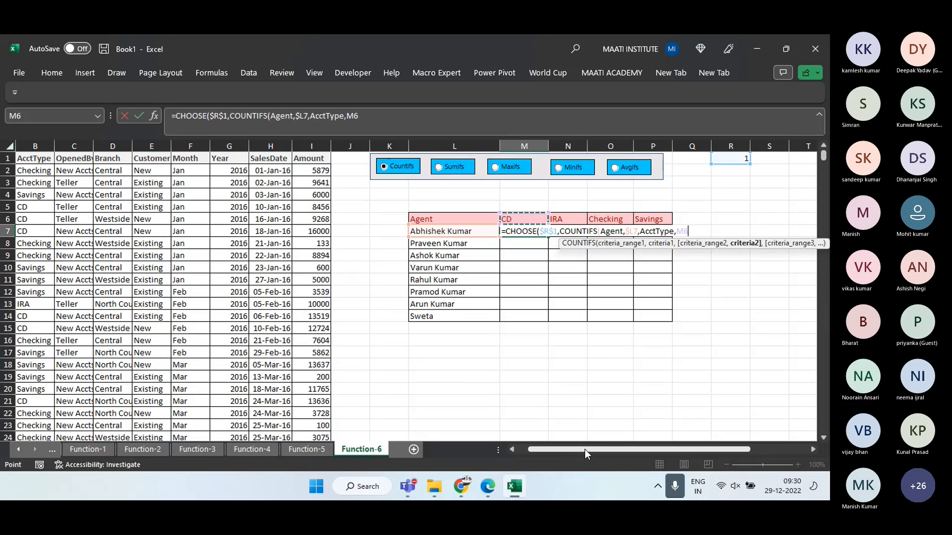
{"action": "key", "text": "F4"}
{"action": "key", "text": "F4"}
{"action": "type", "text": ")"}
{"action": "key", "text": "Return"}
{"action": "key", "text": "Return"}
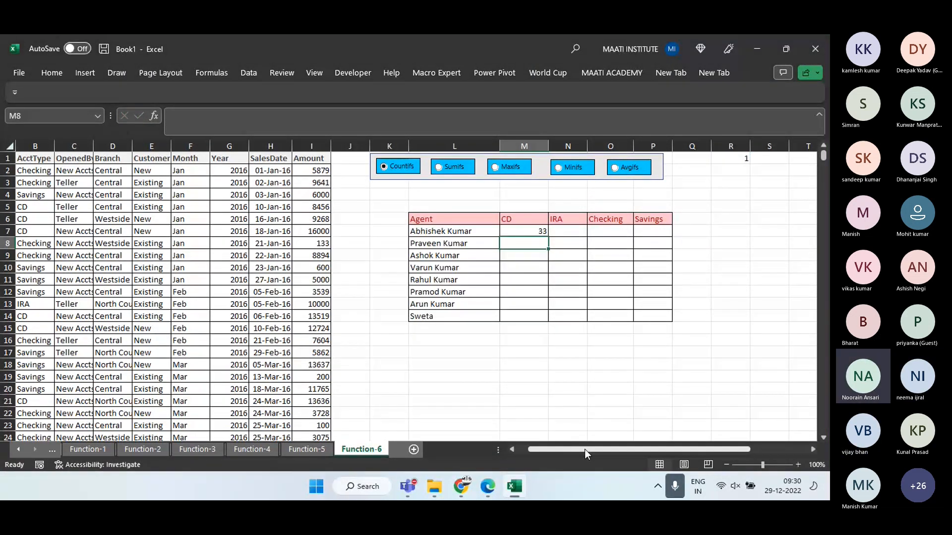
Fill the CD formula from M7 down through M14
{"action": "key", "text": "Up"}
{"action": "key", "text": "shift+Down"}
{"action": "key", "text": "shift+Down"}
{"action": "key", "text": "shift+Down"}
{"action": "key", "text": "shift+Down"}
{"action": "key", "text": "shift+Down"}
{"action": "key", "text": "shift+Down"}
{"action": "key", "text": "shift+Down"}
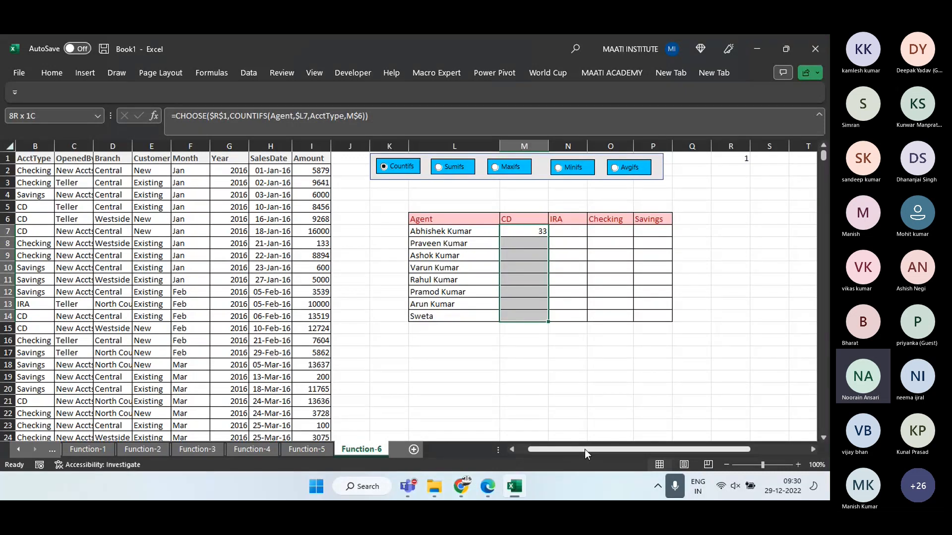
{"action": "key", "text": "ctrl+d"}
Fill the CD column formulas across the IRA, Checking and Savings columns through P14
{"action": "key", "text": "shift+Right"}
{"action": "key", "text": "shift+Right"}
{"action": "key", "text": "shift+Right"}
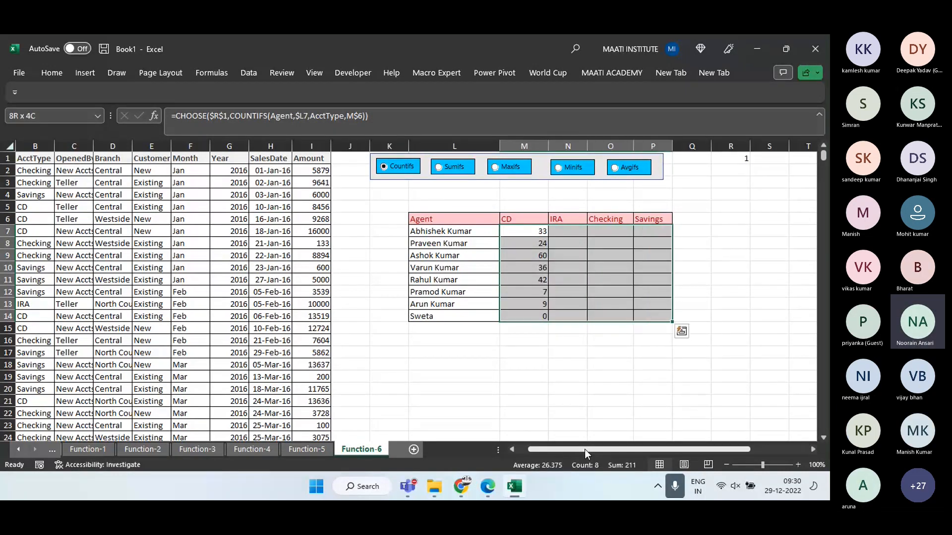
{"action": "key", "text": "ctrl+r"}
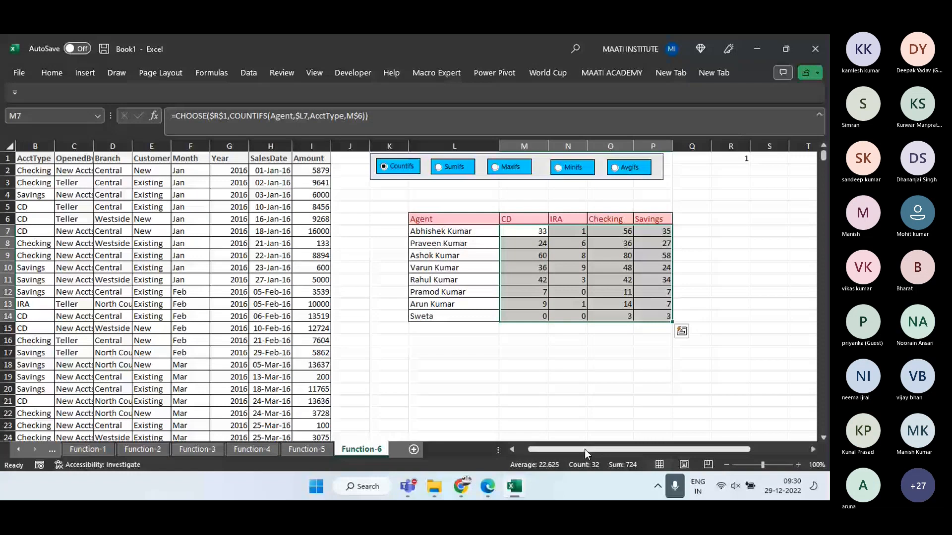
Select the Sumifs option and add SUMIFS with sum range Amount as the second CHOOSE value in M7
{"action": "left_click", "coordinate": [439, 167]}
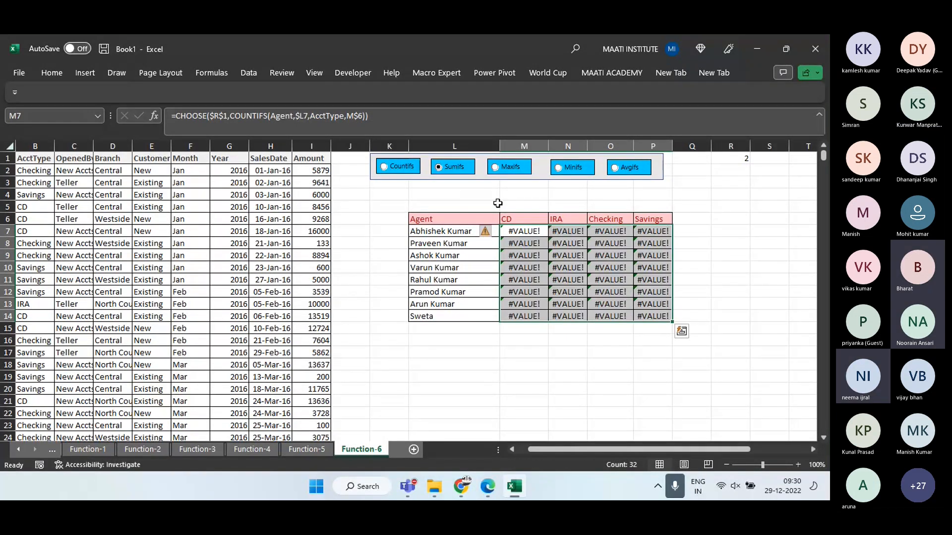
{"action": "left_click", "coordinate": [517, 231]}
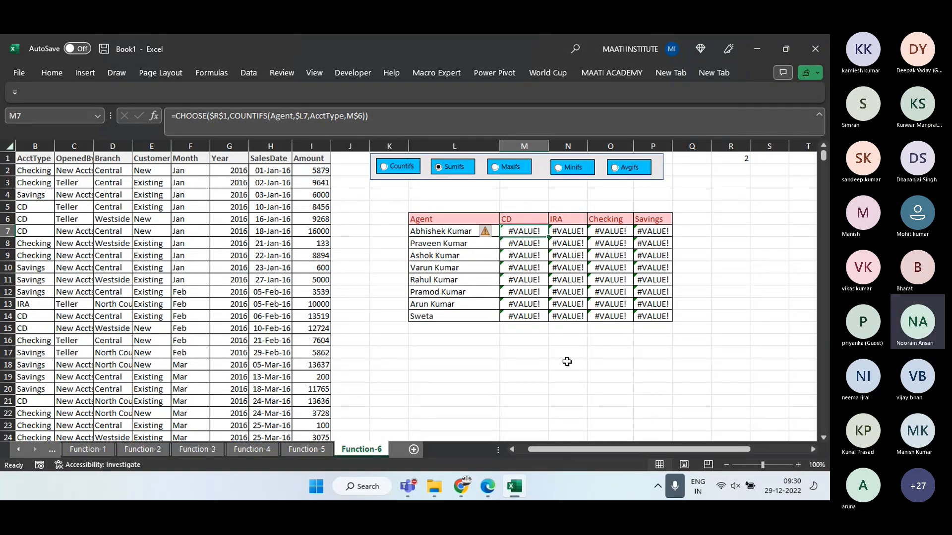
{"action": "left_click", "coordinate": [233, 116]}
{"action": "left_click_drag", "start_coordinate": [231, 116], "coordinate": [367, 116]}
{"action": "left_click", "coordinate": [367, 116]}
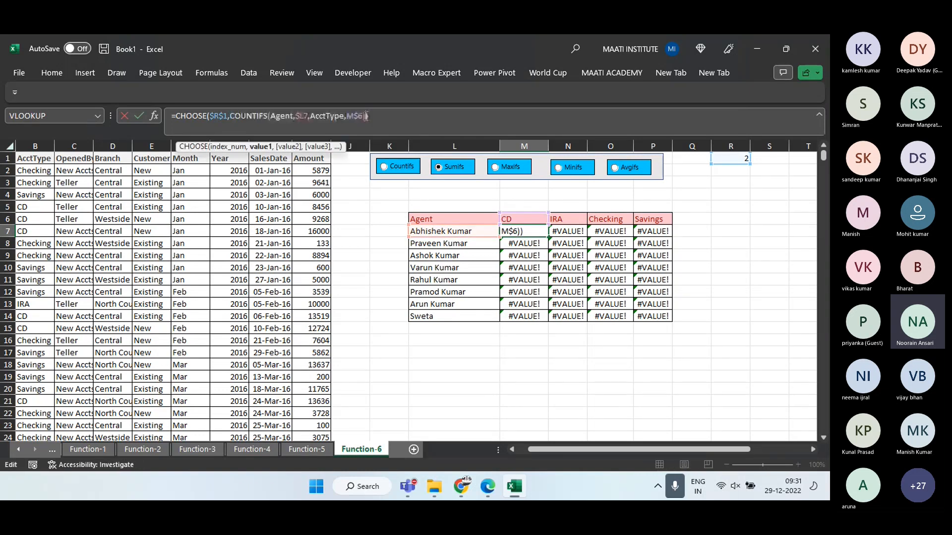
{"action": "type", "text": ",SUMIFS"}
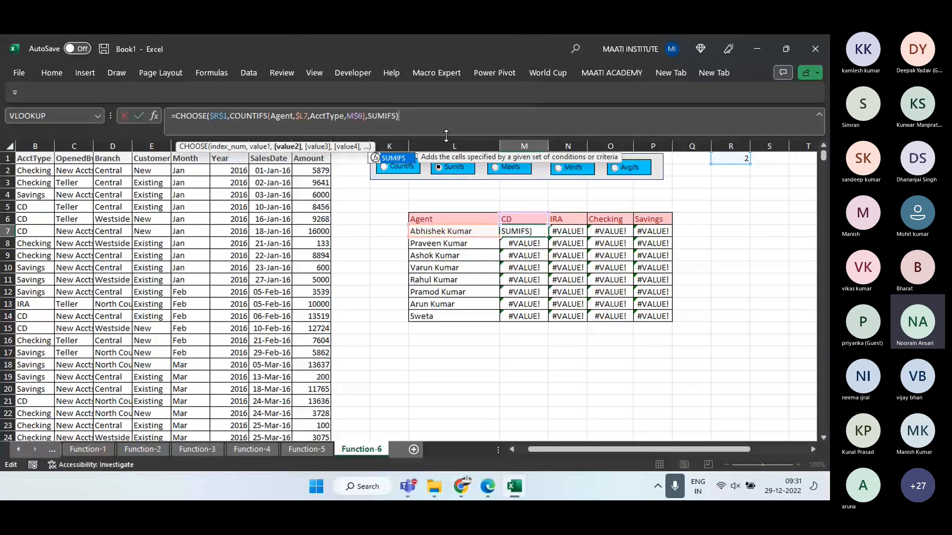
{"action": "type", "text": "(Amount,A"}
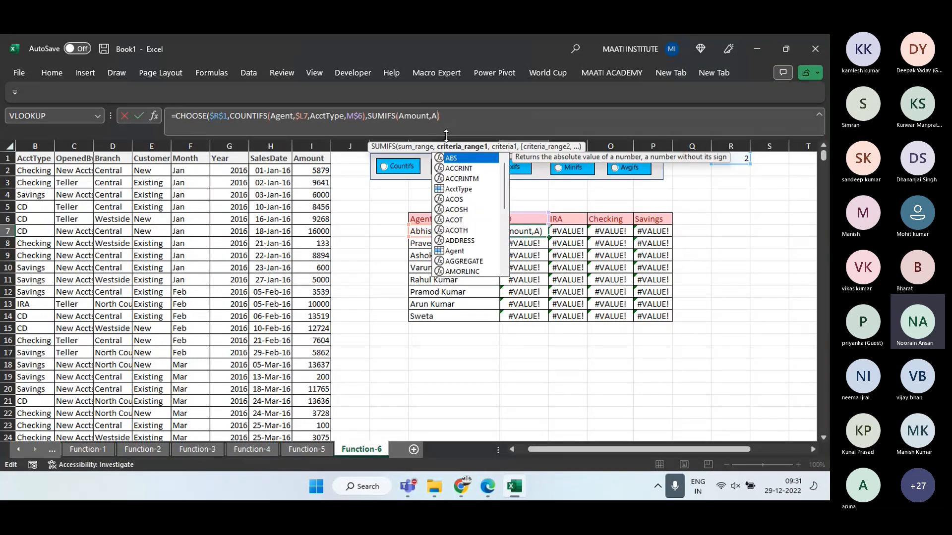
Set the first SUMIFS condition to the named range Agent with the column-locked criterion $L7
{"action": "type", "text": "g"}
{"action": "key", "text": "Tab"}
{"action": "type", "text": ","}
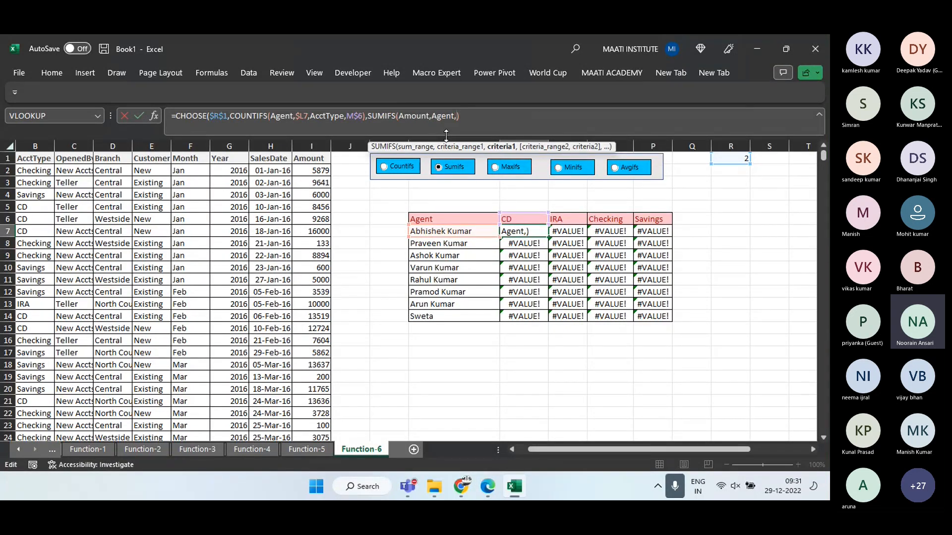
{"action": "left_click", "coordinate": [434, 230]}
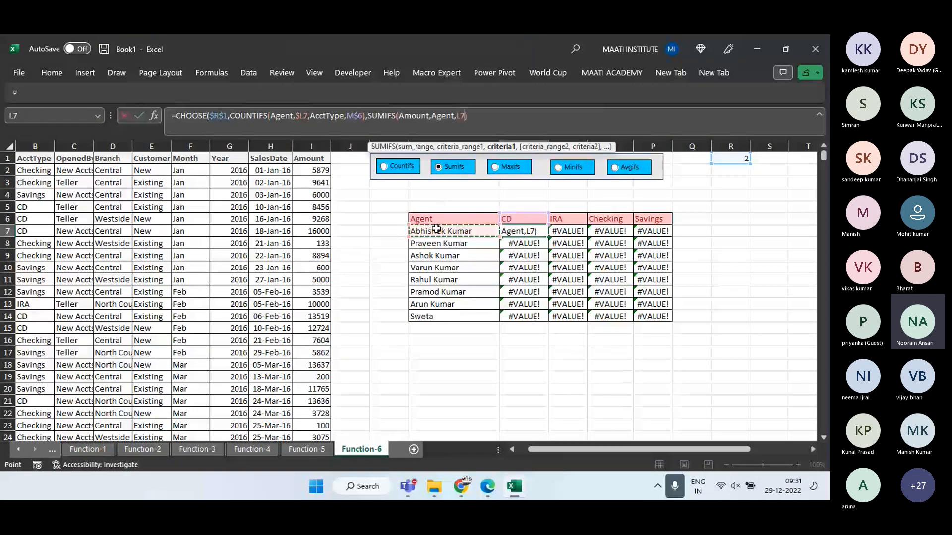
{"action": "key", "text": "F4"}
{"action": "key", "text": "F4"}
{"action": "key", "text": "F4"}
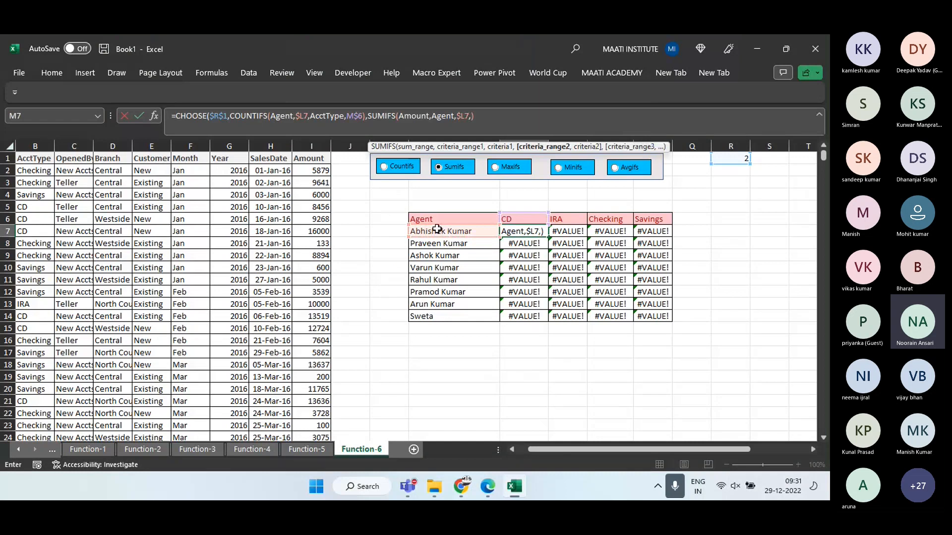
Add AcctType with row-locked criterion M$6 as the second SUMIFS condition and enter the formula, accepting the bracket correction
{"action": "type", "text": "AcctType,"}
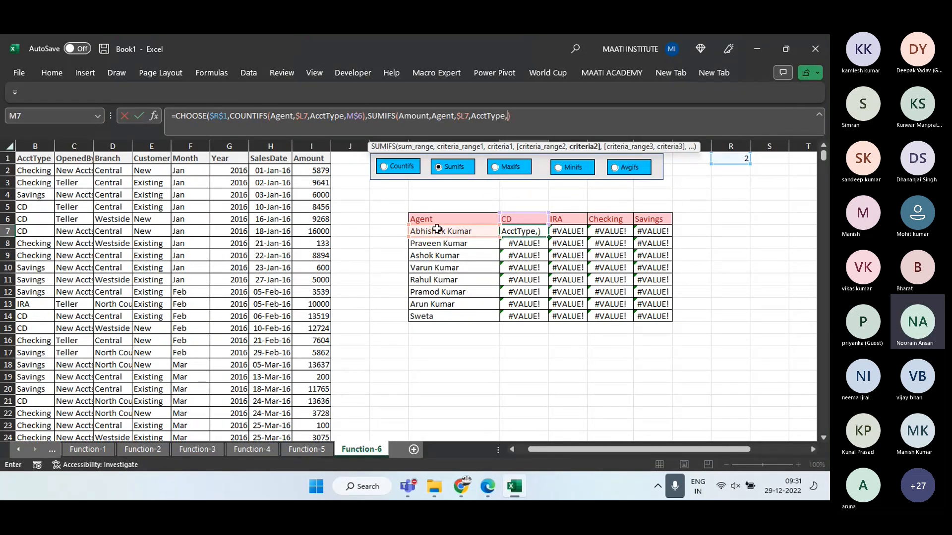
{"action": "left_click", "coordinate": [521, 219]}
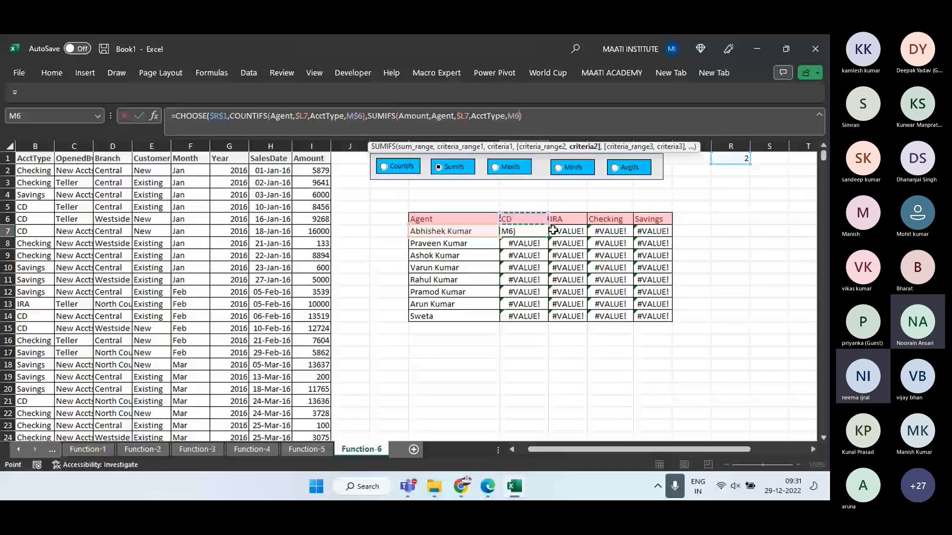
{"action": "key", "text": "F4"}
{"action": "key", "text": "F4"}
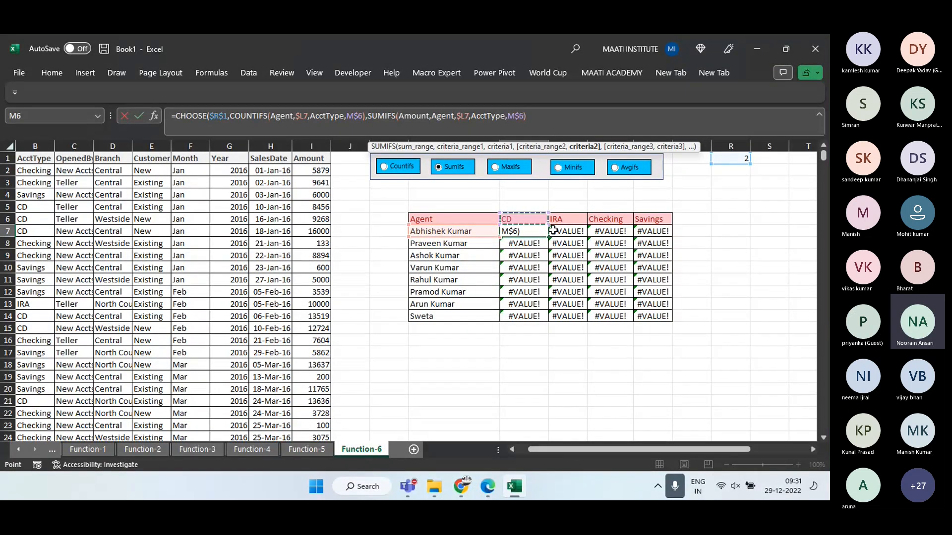
{"action": "type", "text": ")"}
{"action": "key", "text": "Return"}
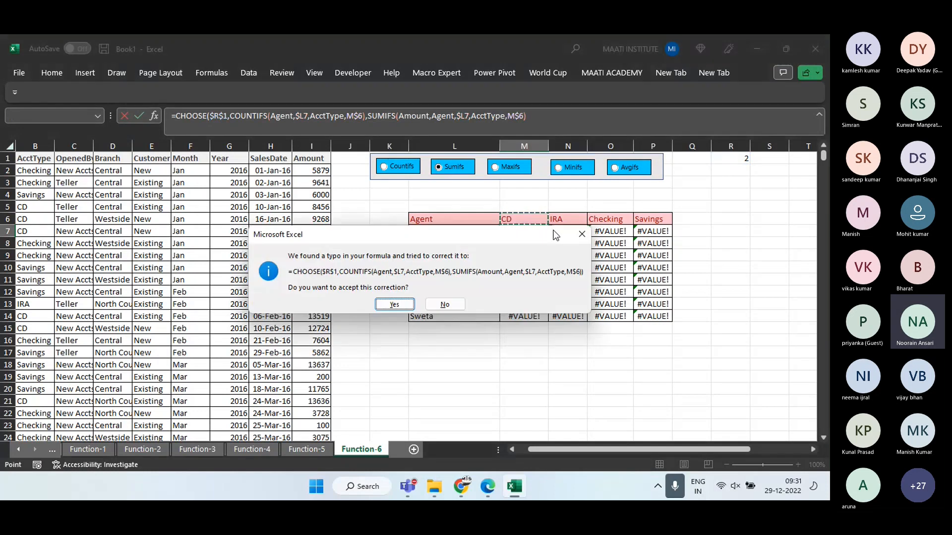
{"action": "key", "text": "Return"}
Fill the updated CHOOSE formula with SUMIFS from M7 down through M14
{"action": "key", "text": "Up"}
{"action": "key", "text": "ctrl+shift+Down"}
{"action": "key", "text": "ctrl+d"}
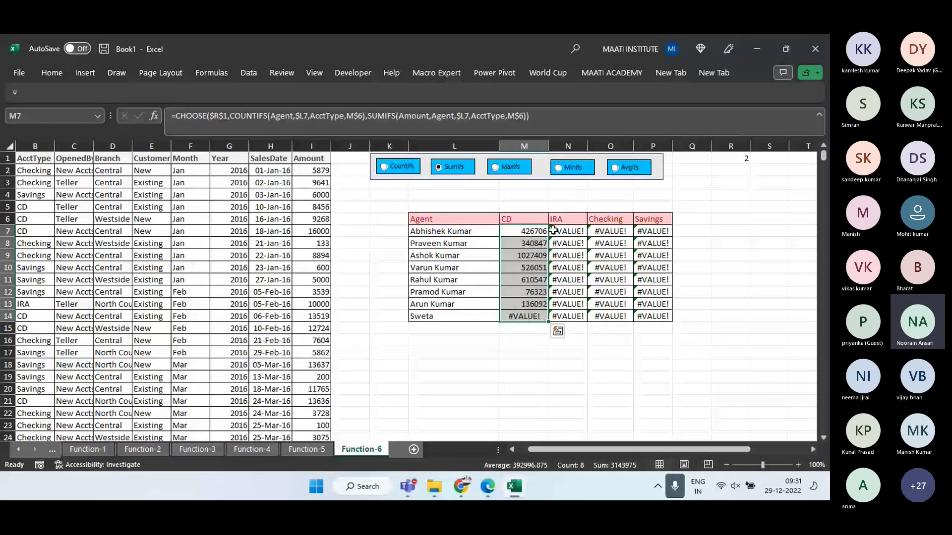
Fill the updated CHOOSE formula from column M across to the Savings column for all agents, M7:P14
{"action": "key", "text": "ctrl+shift+Right"}
{"action": "key", "text": "ctrl+r"}
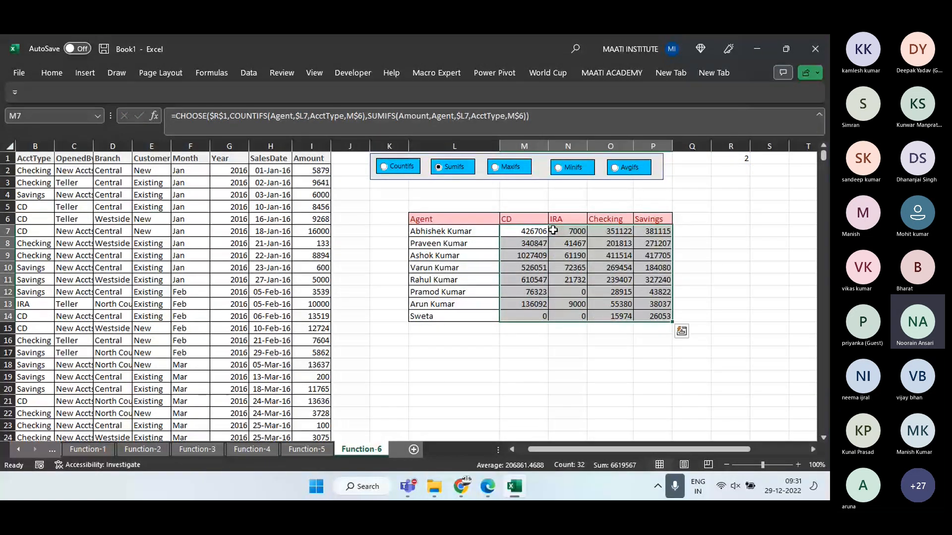
Test the summary table by selecting Countifs, Sumifs, Maxifs, Minifs and Avgifs in turn
{"action": "left_click", "coordinate": [394, 167]}
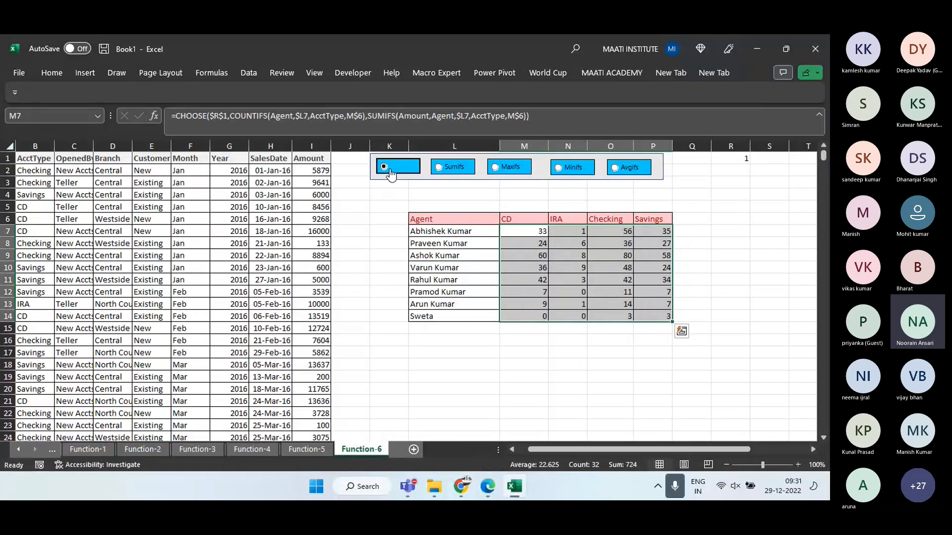
{"action": "left_click", "coordinate": [443, 168]}
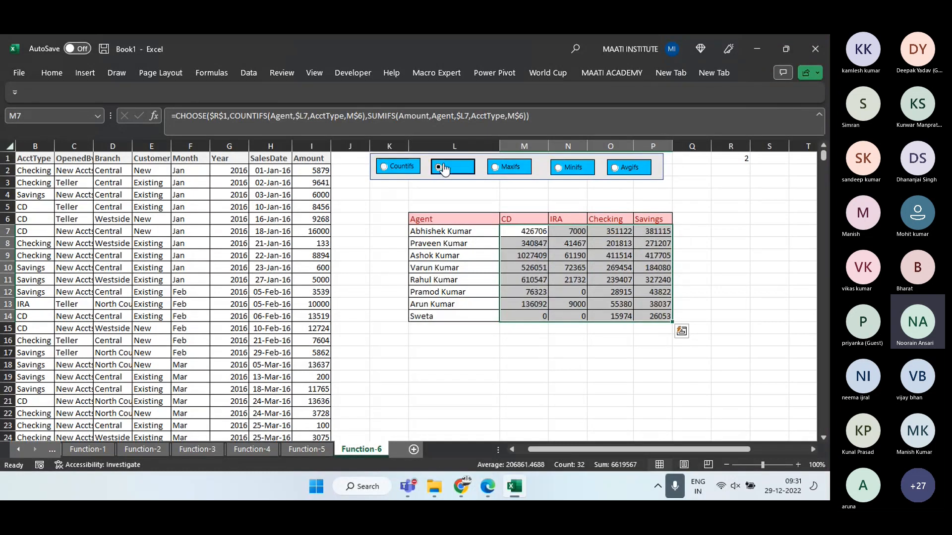
{"action": "left_click", "coordinate": [495, 168]}
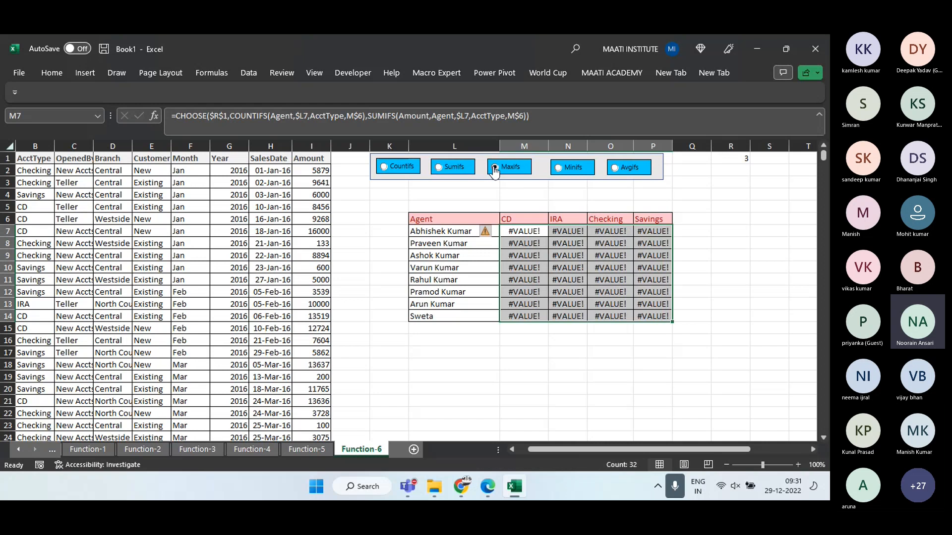
{"action": "left_click", "coordinate": [560, 168]}
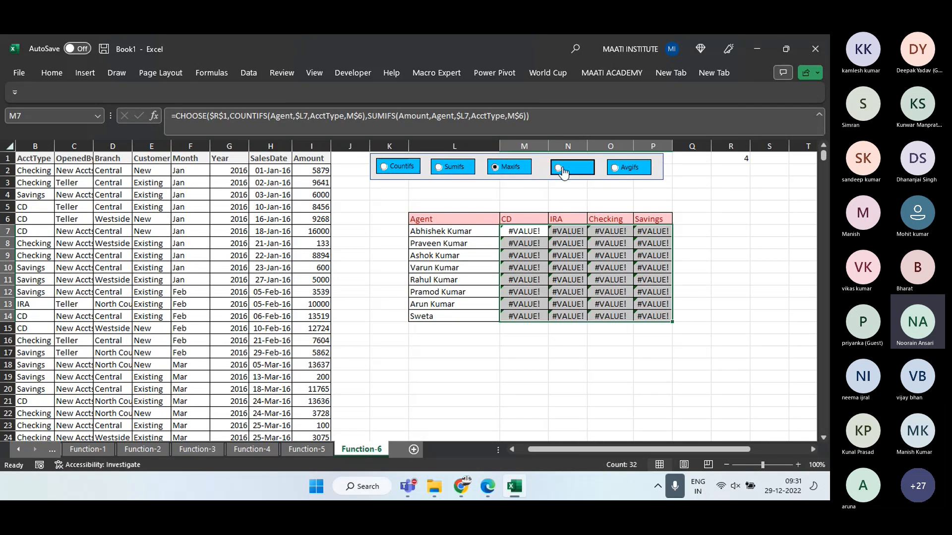
{"action": "left_click", "coordinate": [629, 169]}
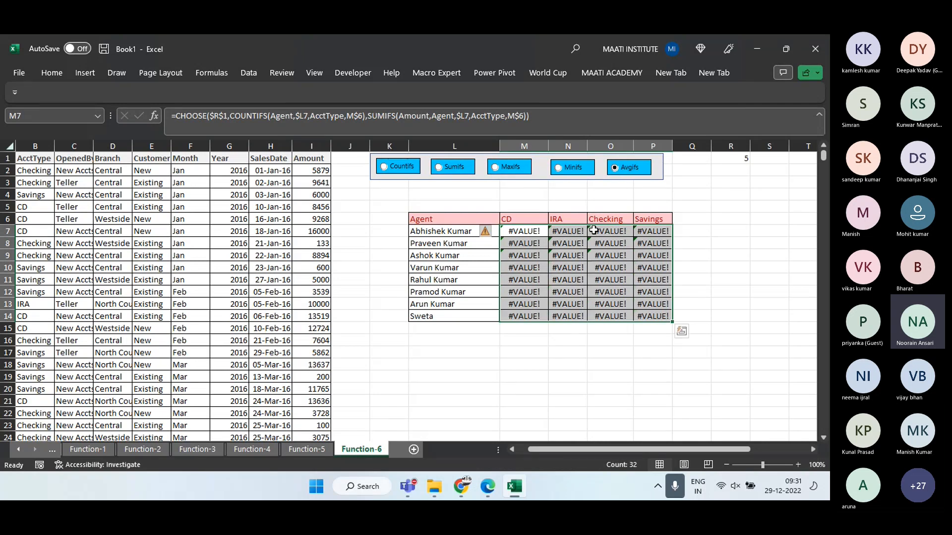
Duplicate the SUMIFS expression in M7's formula as the third, fourth and fifth CHOOSE values
{"action": "left_click", "coordinate": [525, 229]}
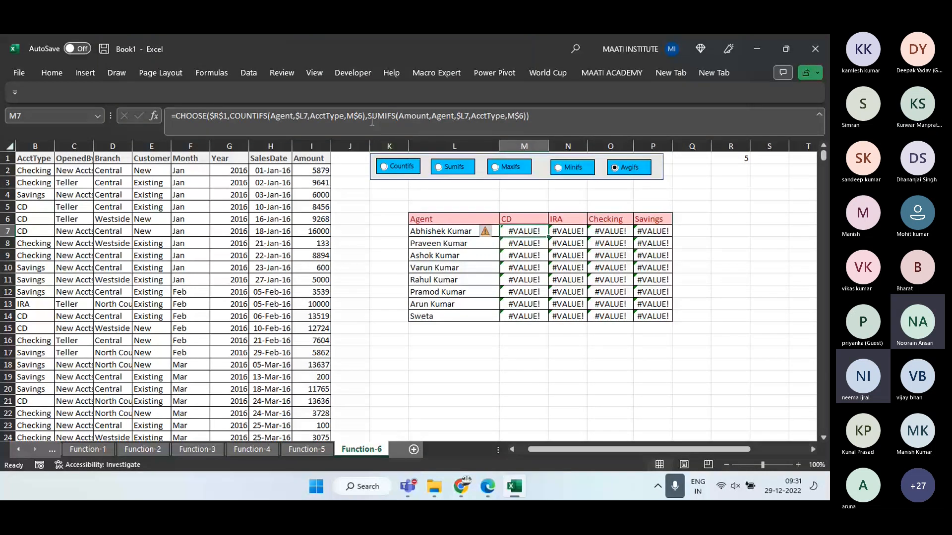
{"action": "left_click_drag", "start_coordinate": [368, 117], "coordinate": [523, 127]}
{"action": "key", "text": "ctrl+c"}
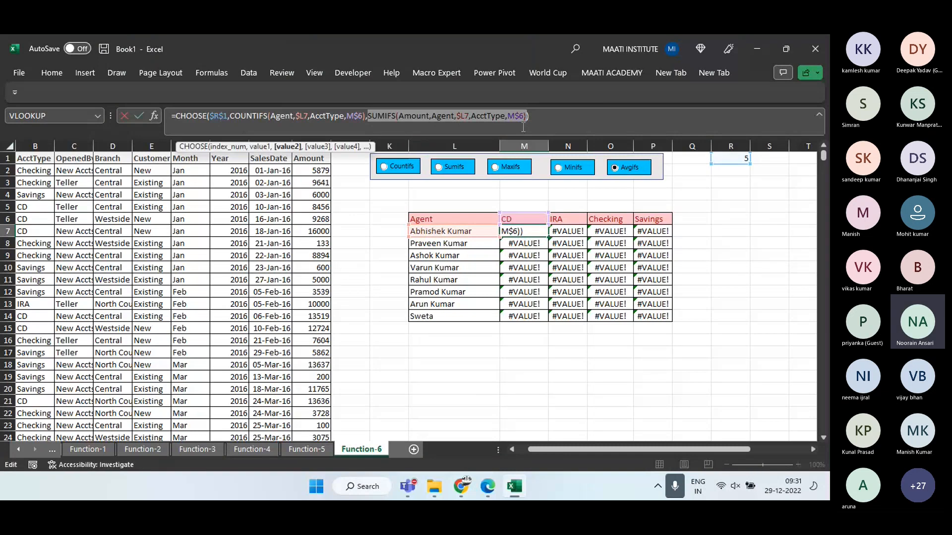
{"action": "left_click", "coordinate": [528, 116]}
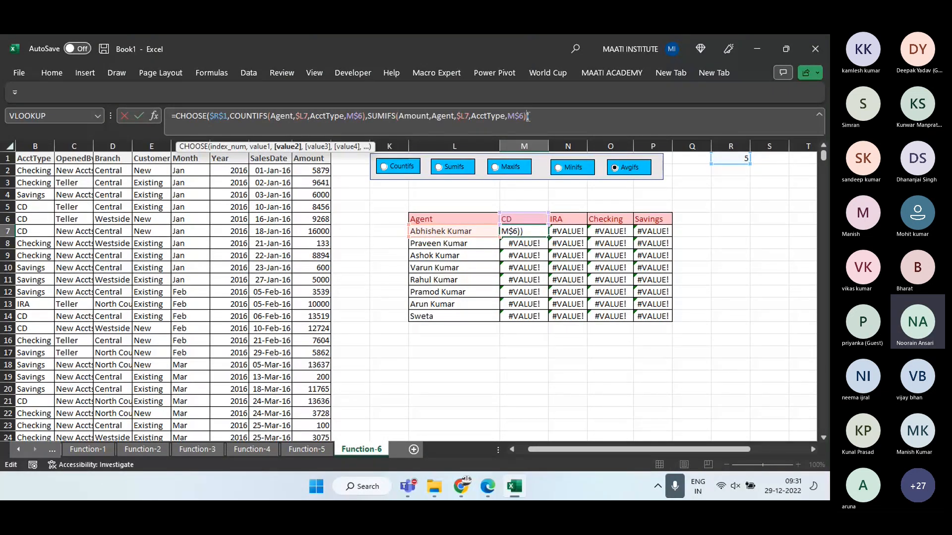
{"action": "type", "text": ","}
{"action": "key", "text": "ctrl+v"}
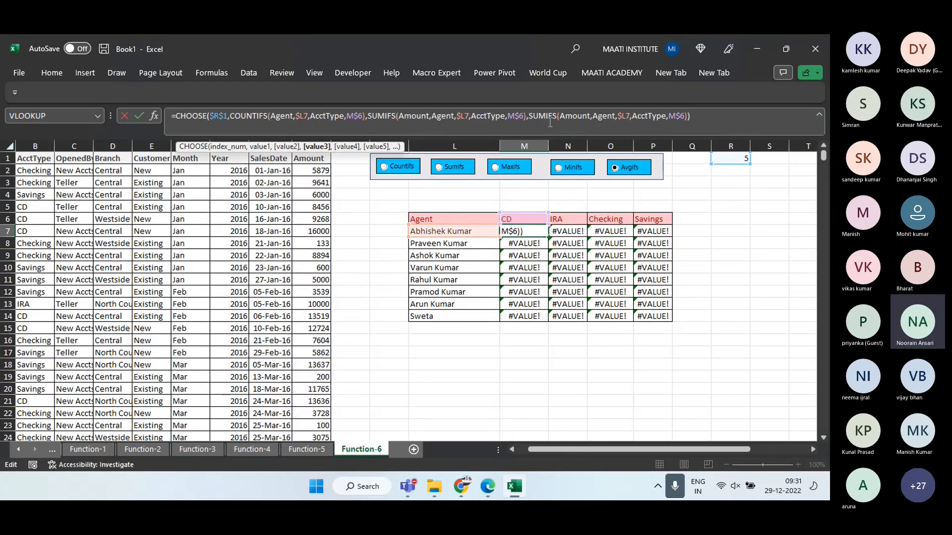
{"action": "type", "text": ","}
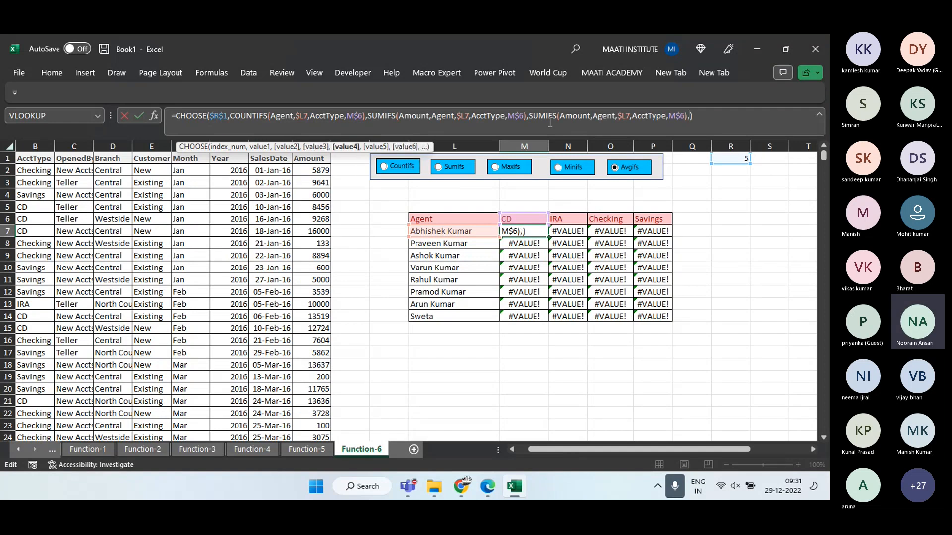
{"action": "key", "text": "ctrl+v"}
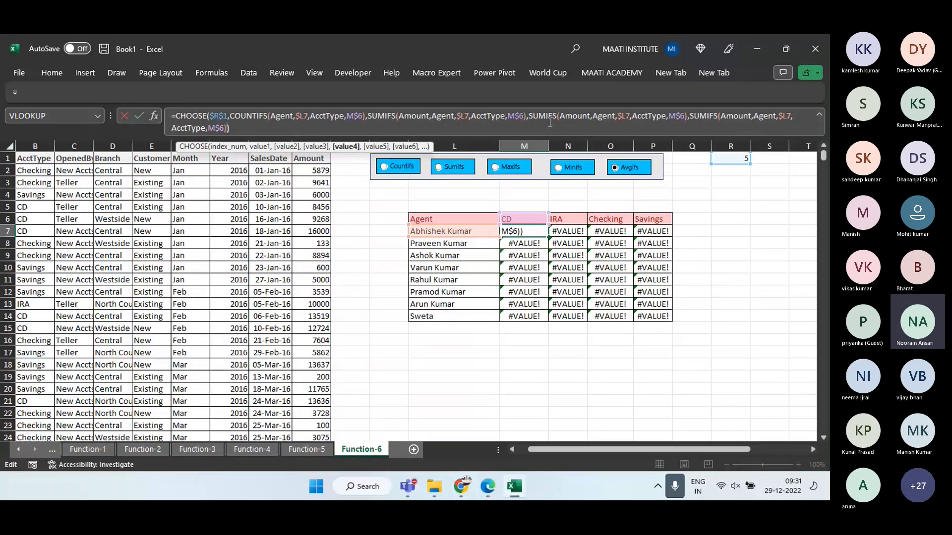
{"action": "type", "text": ","}
{"action": "key", "text": "ctrl+v"}
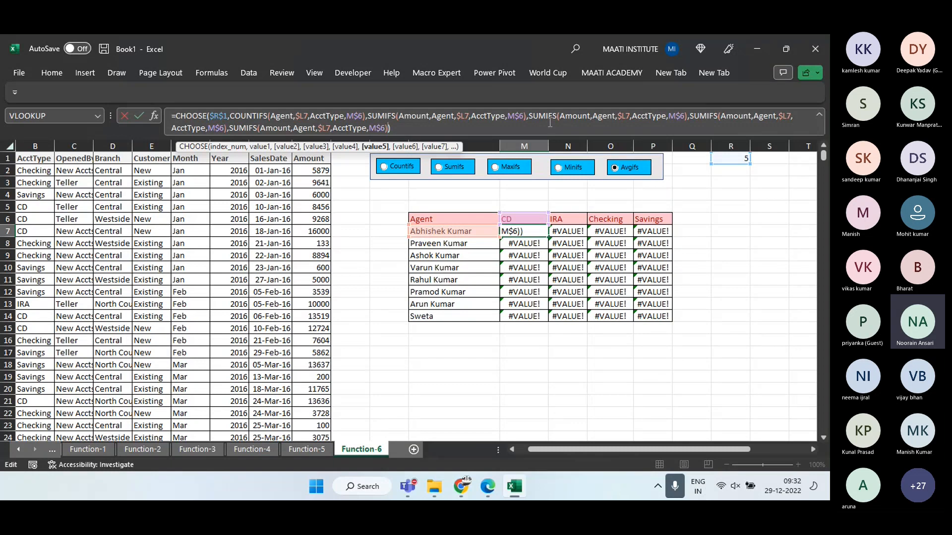
Change the function of the third CHOOSE value in M7 from SUMIFS to MAXIFS
{"action": "left_click", "coordinate": [527, 115]}
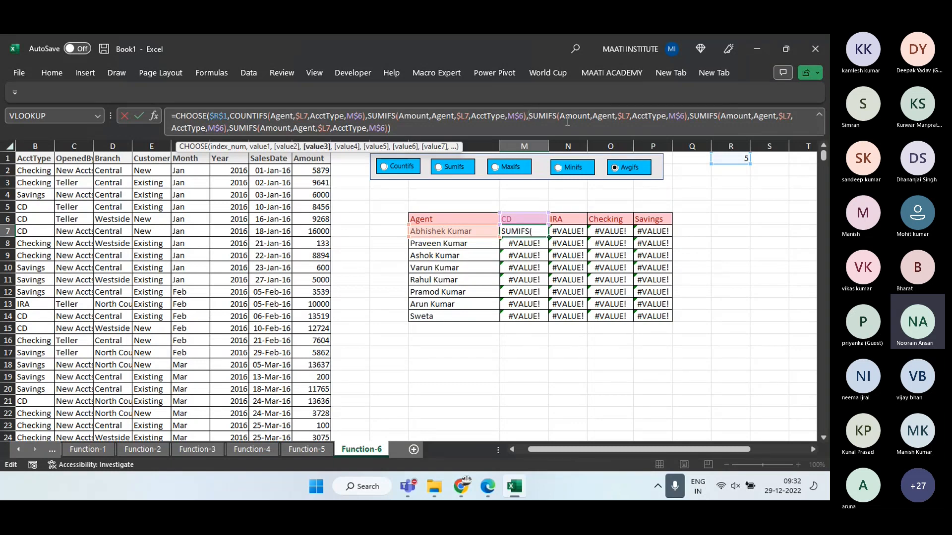
{"action": "key", "text": "shift+Right"}
{"action": "key", "text": "shift+Right"}
{"action": "key", "text": "shift+Right"}
{"action": "type", "text": "MAX"}
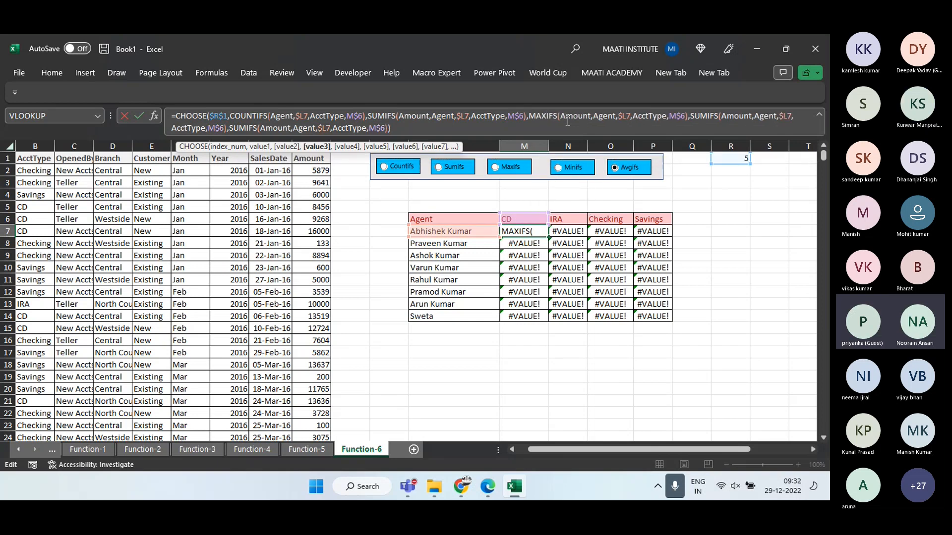
Change the function of the fourth CHOOSE value in M7 from SUMIFS to MINIFS
{"action": "key", "text": "Right"}
{"action": "key", "text": "Right"}
{"action": "key", "text": "Right"}
{"action": "key", "text": "Right"}
{"action": "key", "text": "Right"}
{"action": "key", "text": "Right"}
{"action": "key", "text": "Right"}
{"action": "key", "text": "Right"}
{"action": "key", "text": "Right"}
{"action": "key", "text": "Right"}
{"action": "key", "text": "Right"}
{"action": "key", "text": "Right"}
{"action": "key", "text": "Right"}
{"action": "key", "text": "Right"}
{"action": "key", "text": "Right"}
{"action": "key", "text": "Right"}
{"action": "key", "text": "Right"}
{"action": "key", "text": "Right"}
{"action": "key", "text": "Right"}
{"action": "key", "text": "Right"}
{"action": "key", "text": "shift+Right"}
{"action": "key", "text": "shift+Right"}
{"action": "key", "text": "shift+Right"}
{"action": "type", "text": "M"}
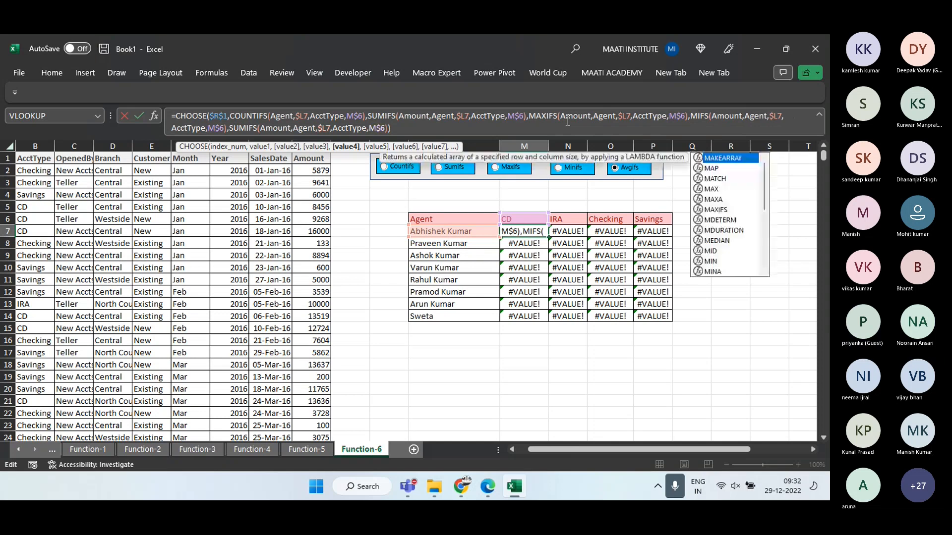
{"action": "type", "text": "IN"}
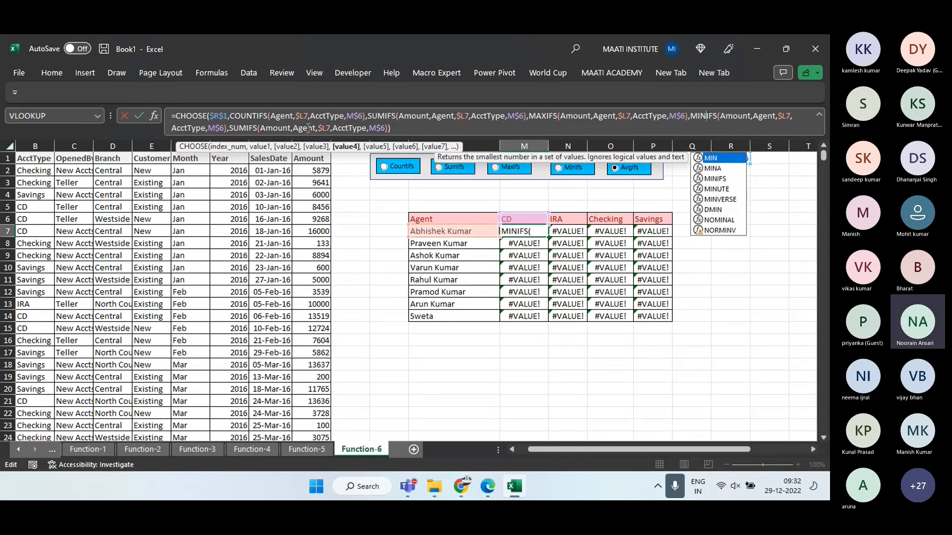
Change the function of the fifth CHOOSE value to AVERAGEIFS and enter the formula in M7
{"action": "left_click", "coordinate": [273, 126]}
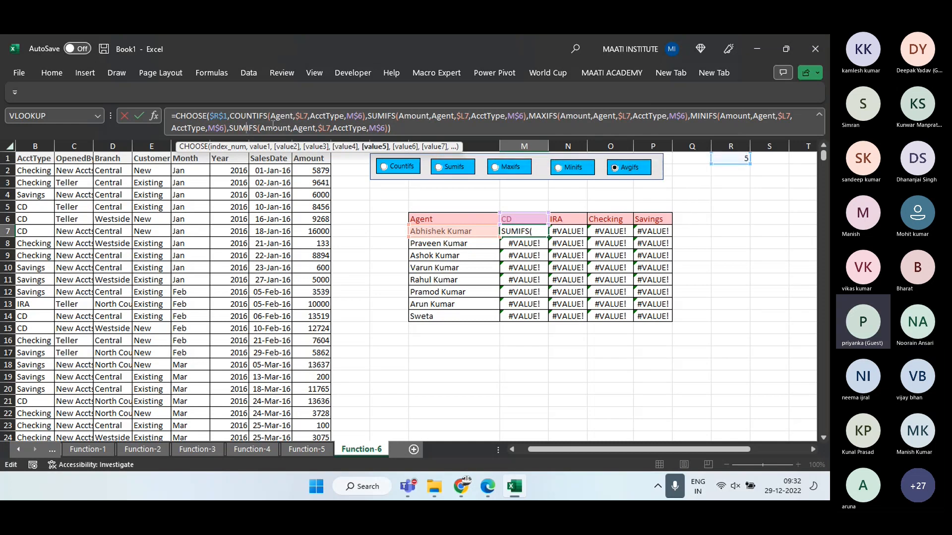
{"action": "key", "text": "ctrl+shift+Left"}
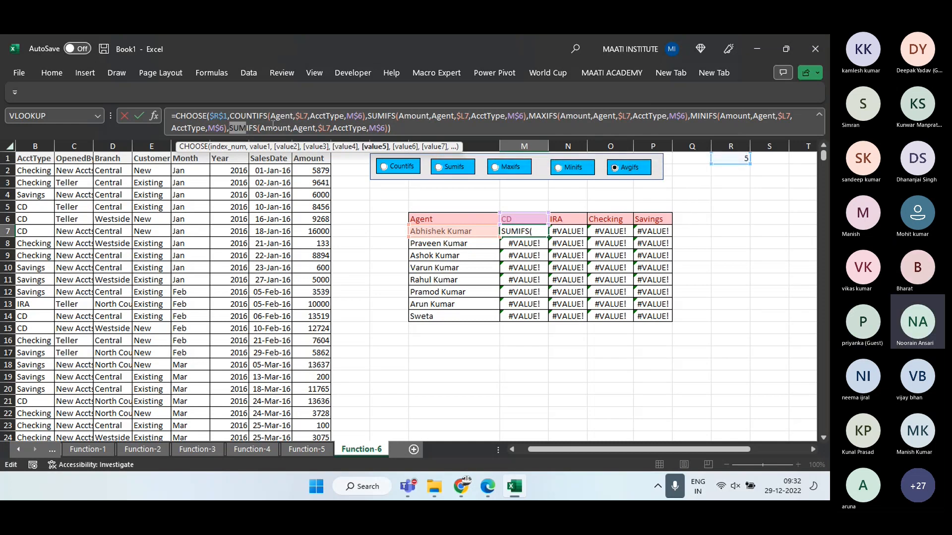
{"action": "type", "text": "aver"}
{"action": "key", "text": "Tab"}
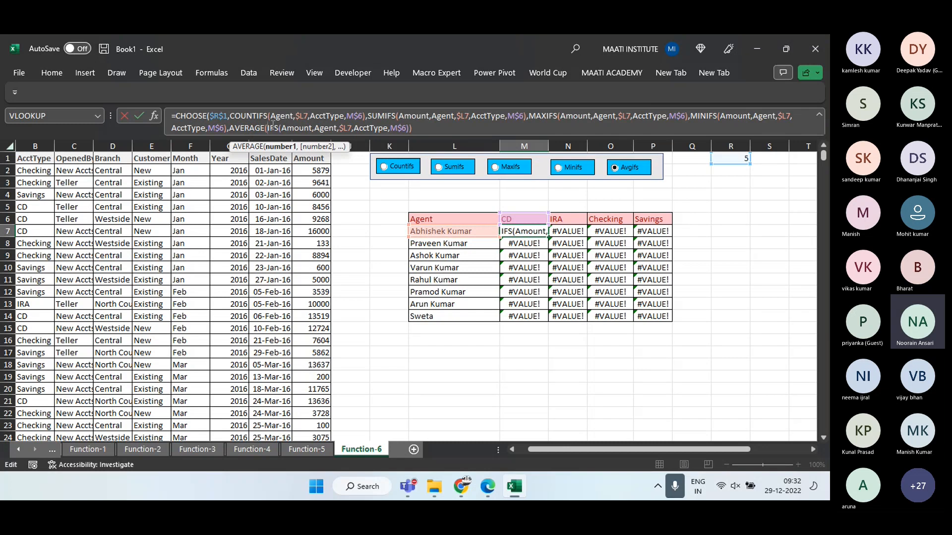
{"action": "key", "text": "BackSpace"}
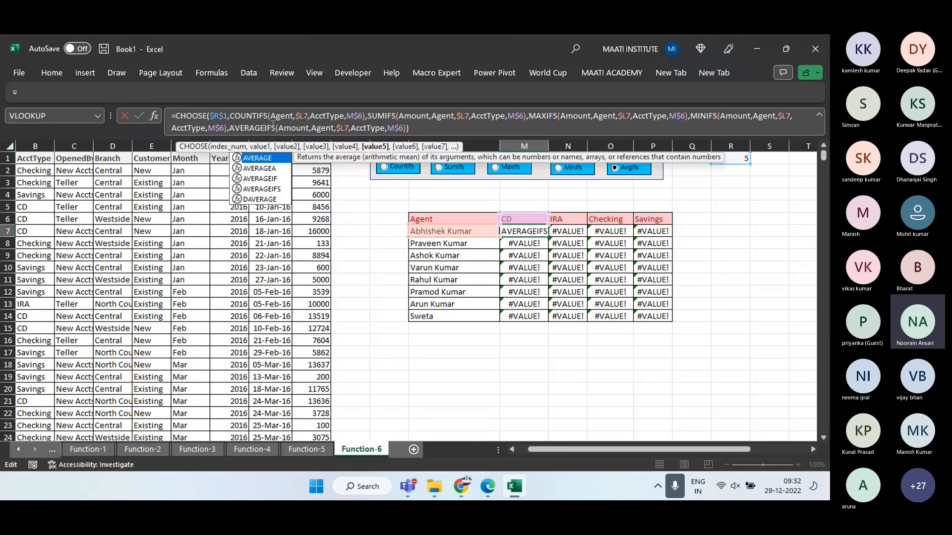
{"action": "key", "text": "Escape"}
{"action": "key", "text": "ctrl+Return"}
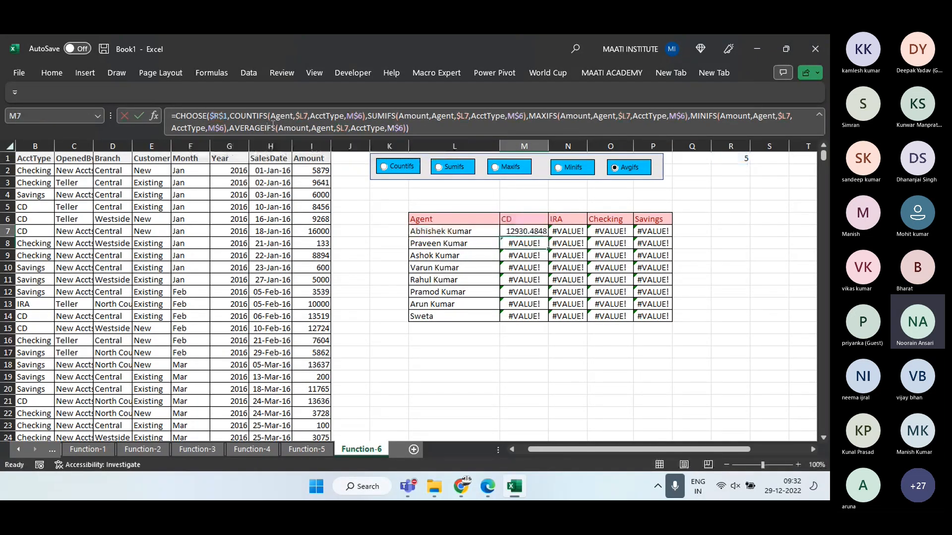
Fill the completed five-function CHOOSE formula from M7 down and across the whole range M7:P14
{"action": "key", "text": "ctrl+shift+Right"}
{"action": "key", "text": "ctrl+shift+Down"}
{"action": "key", "text": "ctrl+d"}
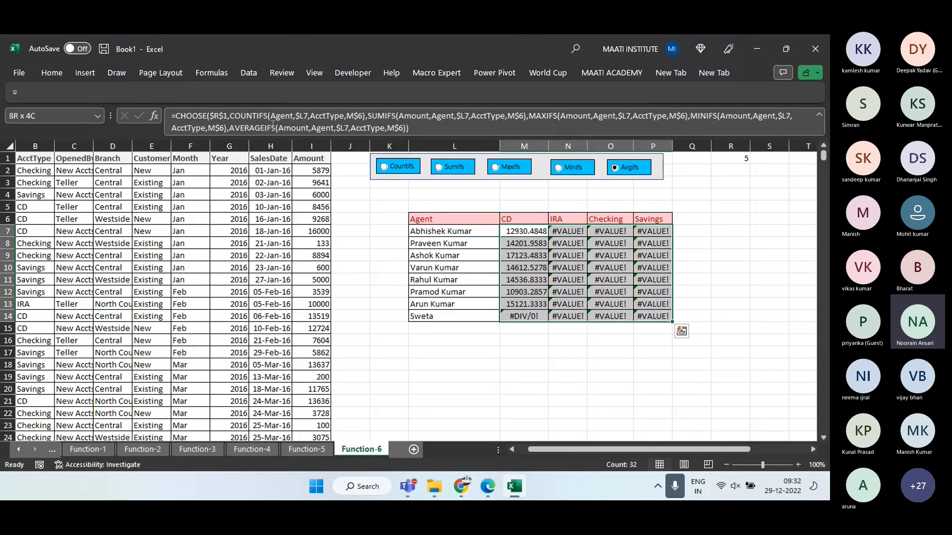
{"action": "key", "text": "ctrl+r"}
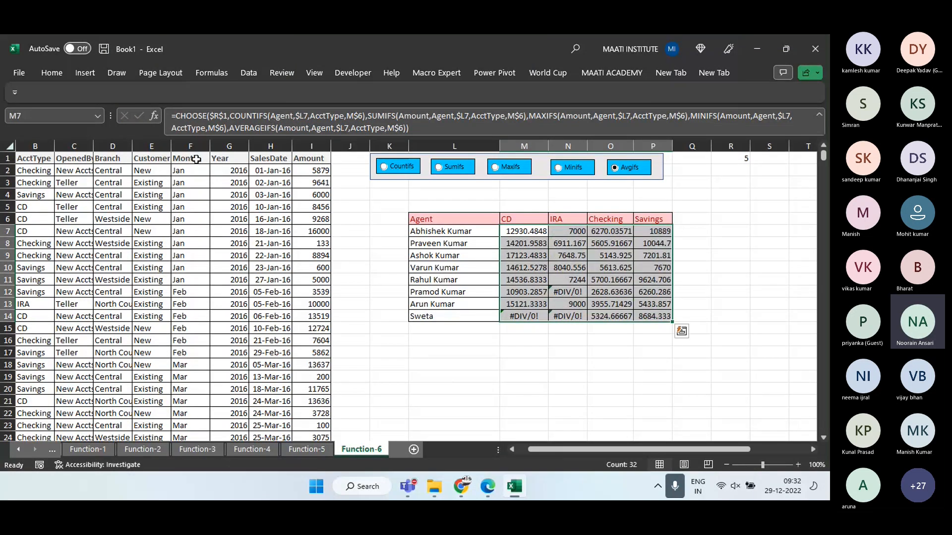
Check the completed table by switching through the option buttons from Countifs to Avgifs
{"action": "left_click", "coordinate": [387, 168]}
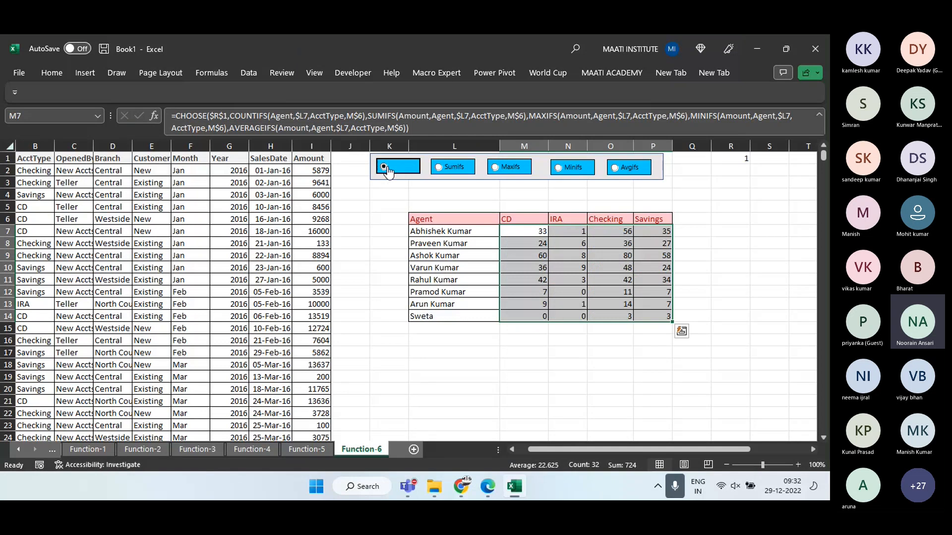
{"action": "left_click", "coordinate": [438, 169]}
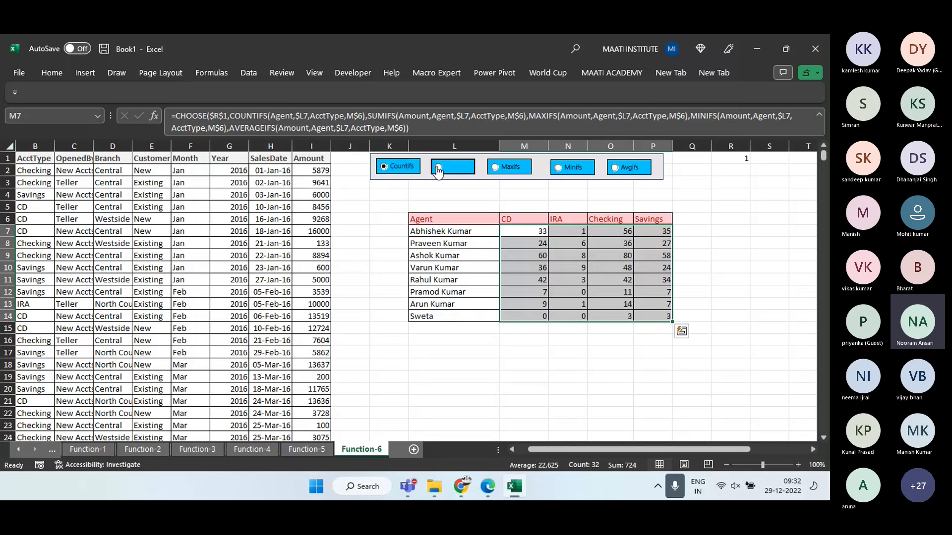
{"action": "left_click", "coordinate": [496, 167]}
{"action": "left_click", "coordinate": [556, 168]}
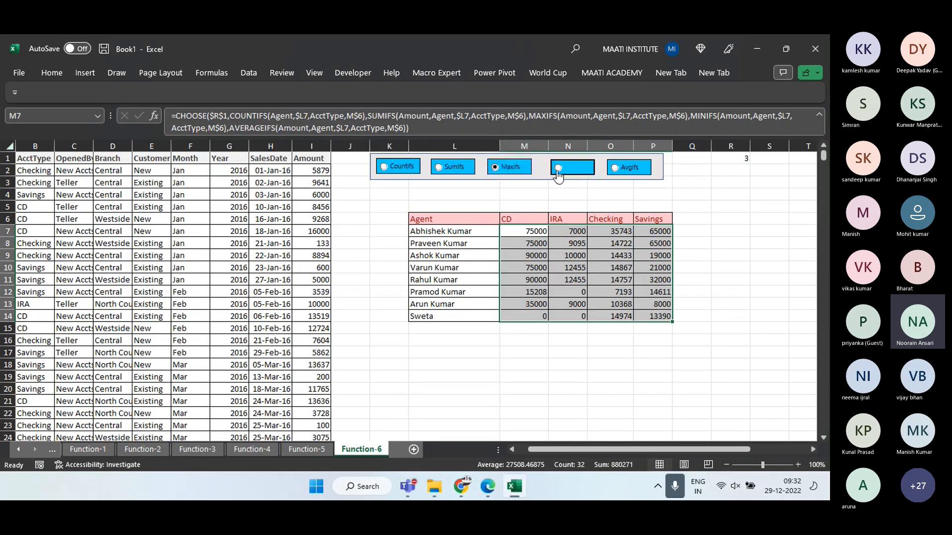
{"action": "left_click", "coordinate": [614, 170]}
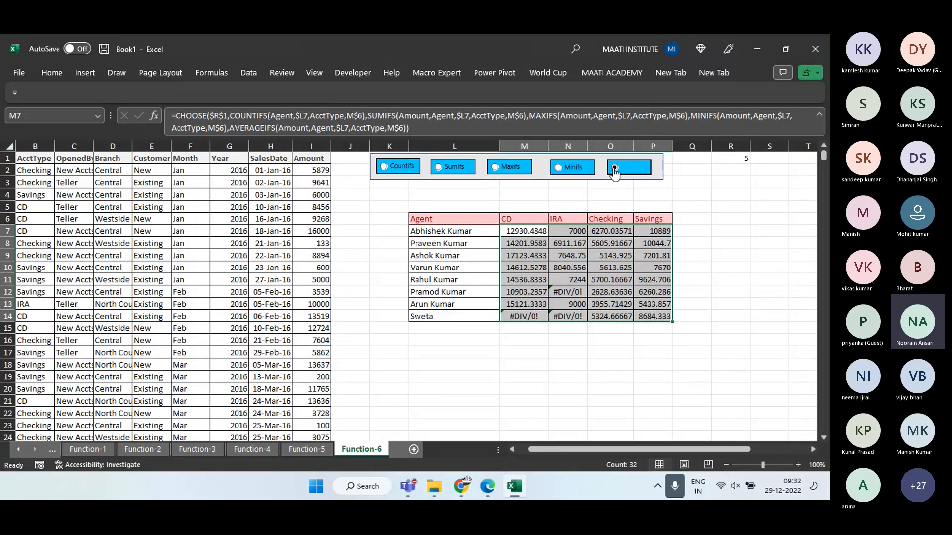
{"action": "left_click", "coordinate": [614, 172]}
{"action": "left_click", "coordinate": [562, 352]}
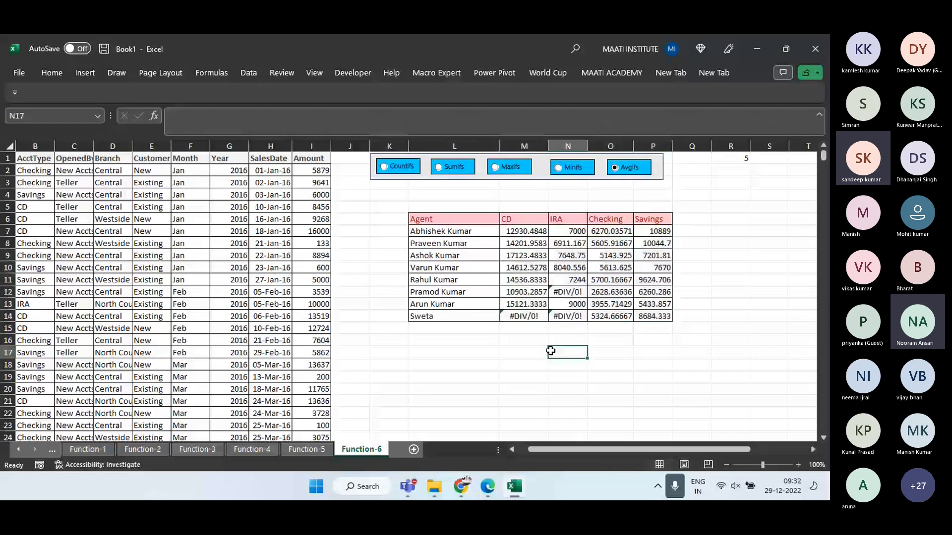
Inspect the error cells N12 and N14, then demonstrate a division error with =1/0 in M17 and clear it
{"action": "left_click", "coordinate": [566, 293]}
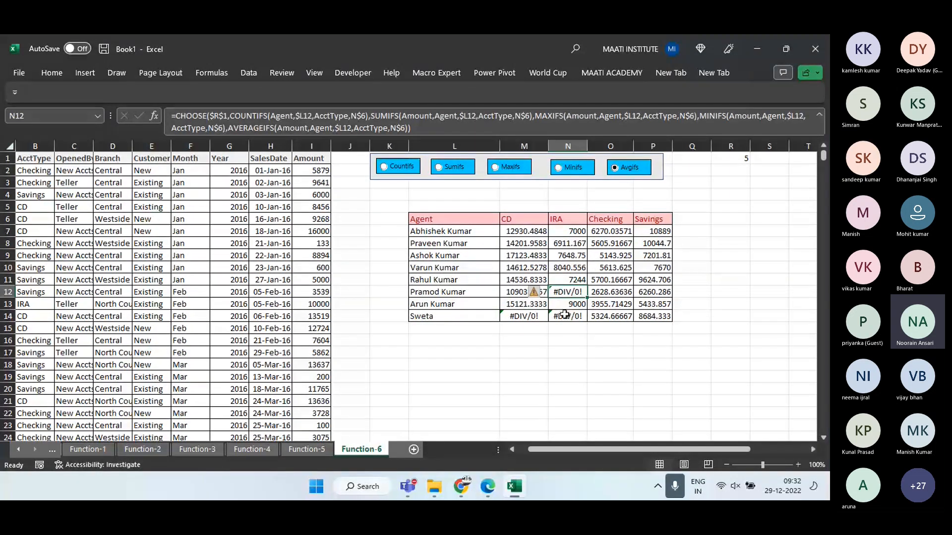
{"action": "left_click", "coordinate": [567, 316]}
{"action": "left_click", "coordinate": [518, 353]}
{"action": "type", "text": "="}
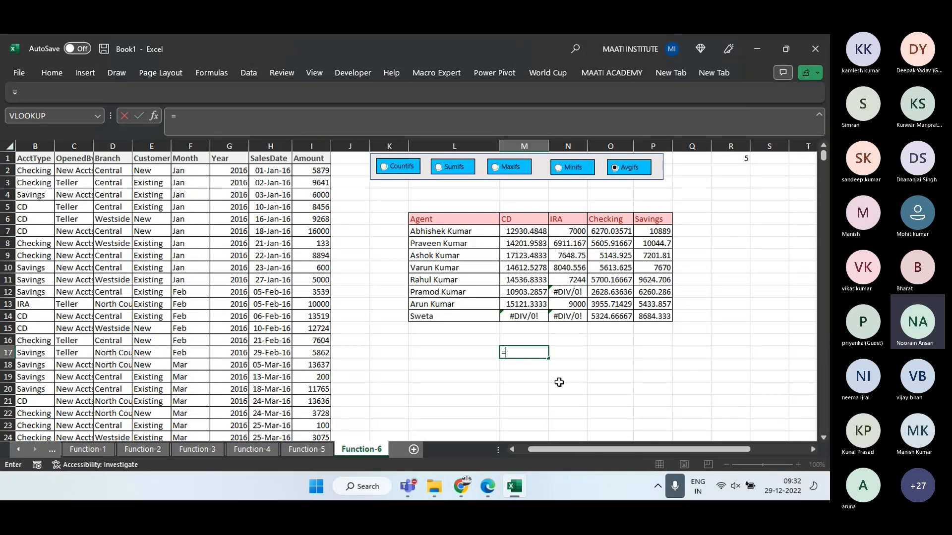
{"action": "type", "text": "1/0"}
{"action": "key", "text": "ctrl+Return"}
{"action": "key", "text": "Delete"}
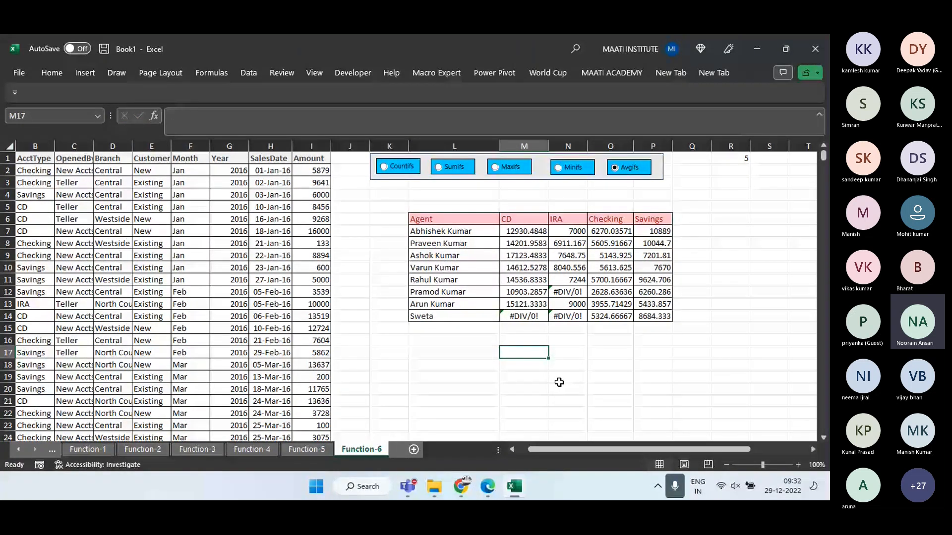
Select the Minifs option and highlight cells M14, N14 and N12 together to compare them with the average errors
{"action": "left_click", "coordinate": [579, 175]}
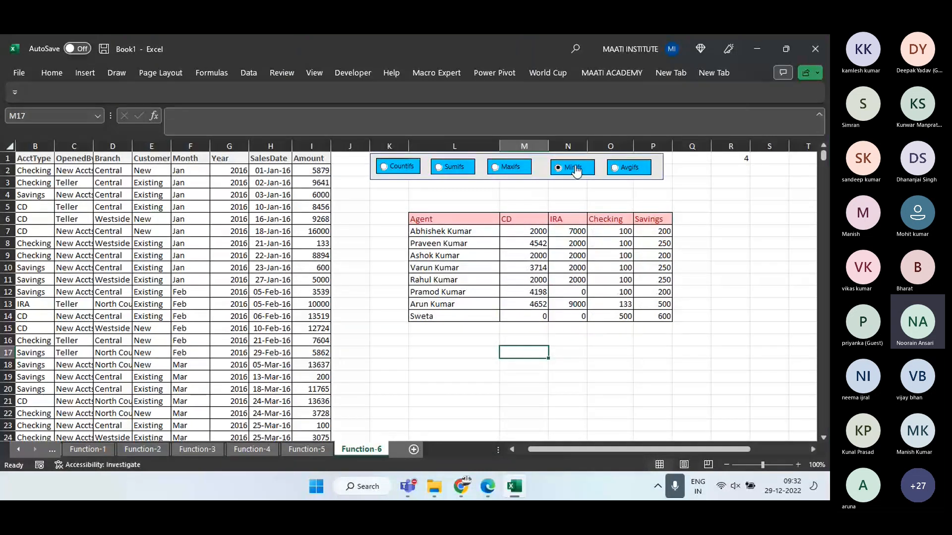
{"action": "left_click", "coordinate": [544, 317]}
{"action": "left_click", "coordinate": [574, 317], "text": "ctrl"}
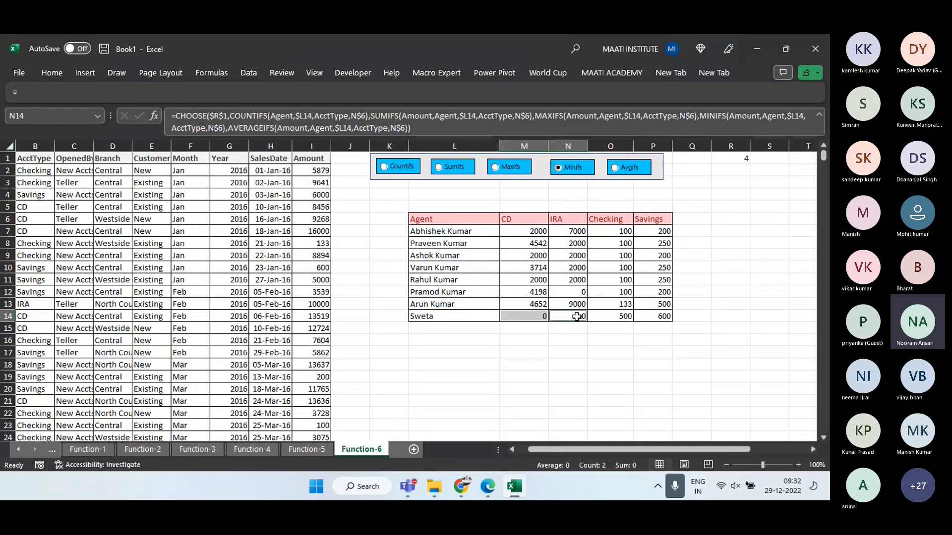
{"action": "left_click", "coordinate": [580, 292], "text": "ctrl"}
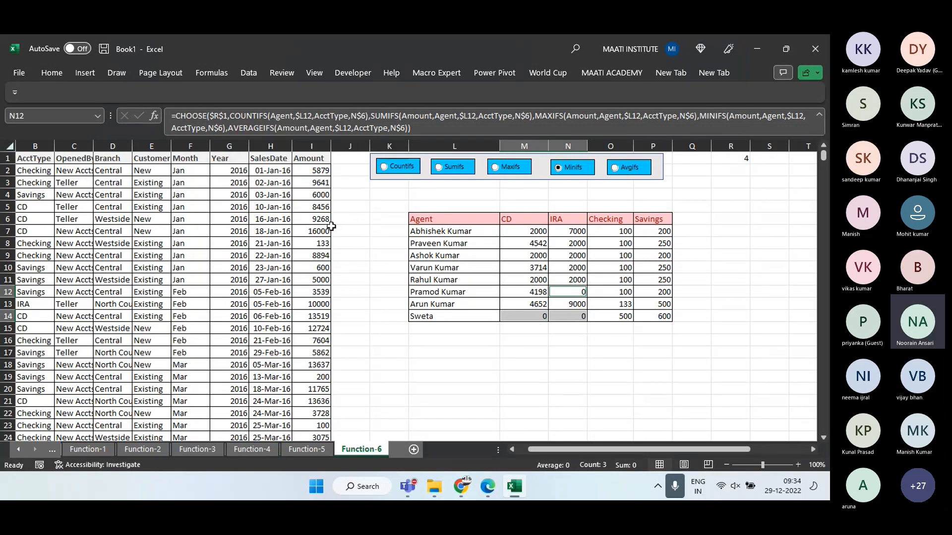
Add a new worksheet after Function-6 and rename it Function-7
{"action": "left_click", "coordinate": [415, 448]}
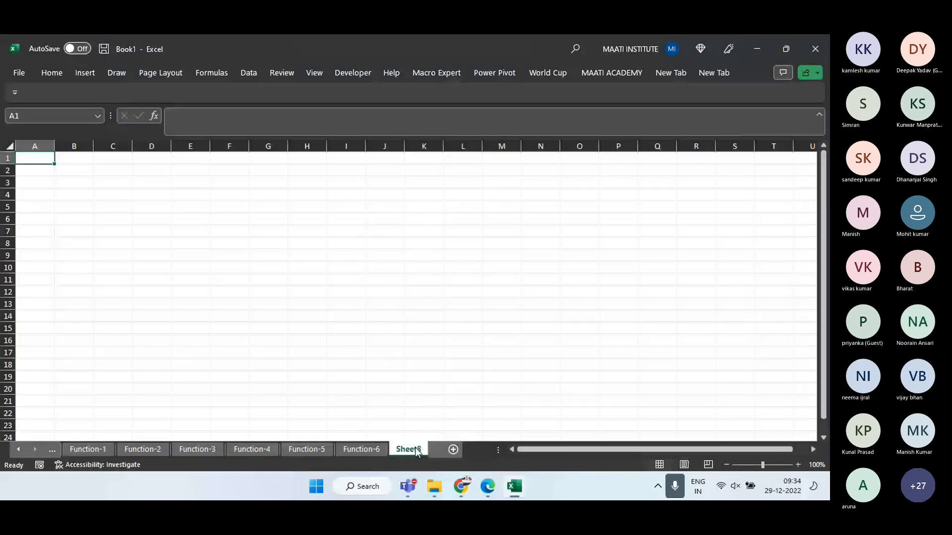
{"action": "right_click", "coordinate": [414, 448]}
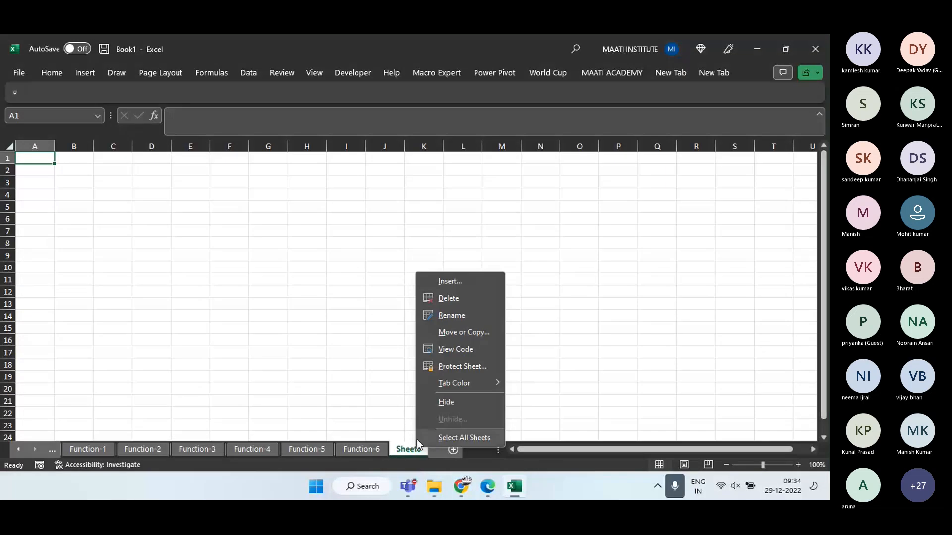
{"action": "left_click", "coordinate": [445, 316]}
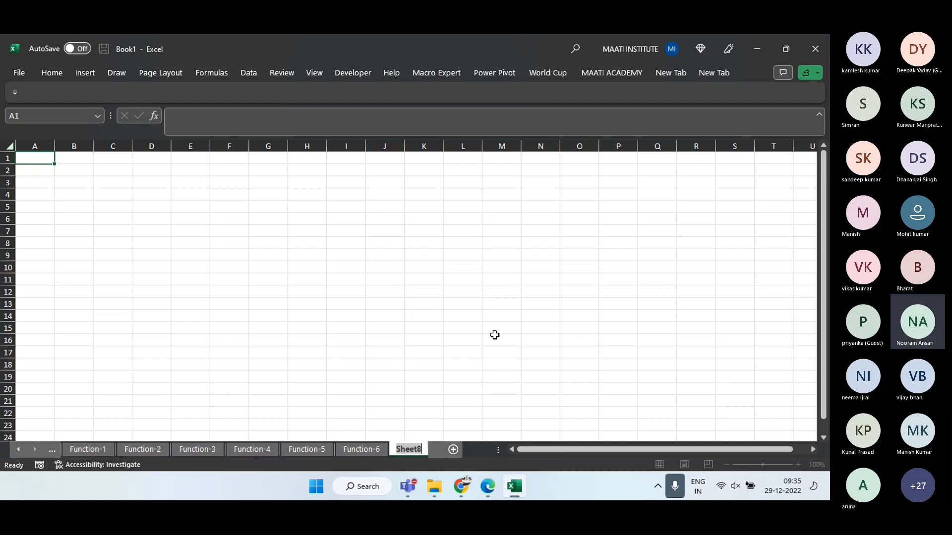
{"action": "type", "text": "F"}
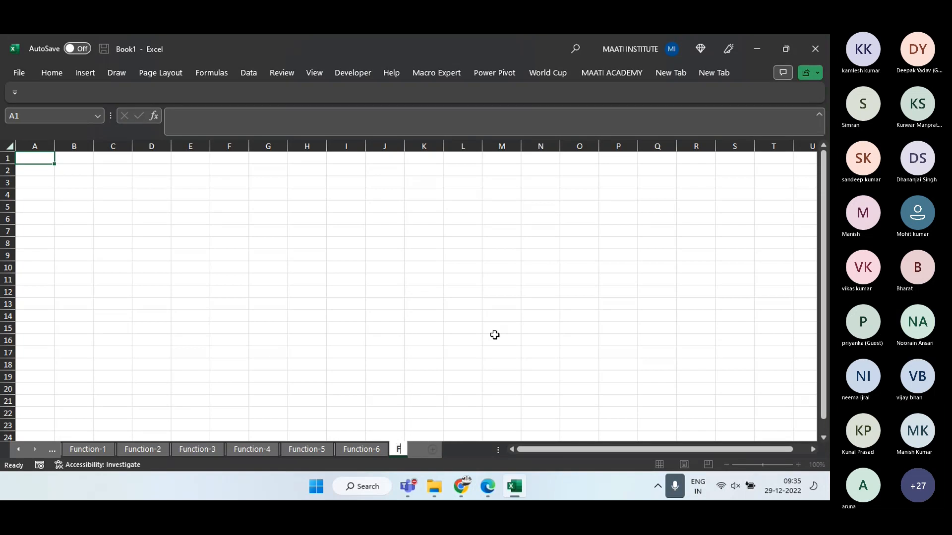
{"action": "type", "text": "unction"}
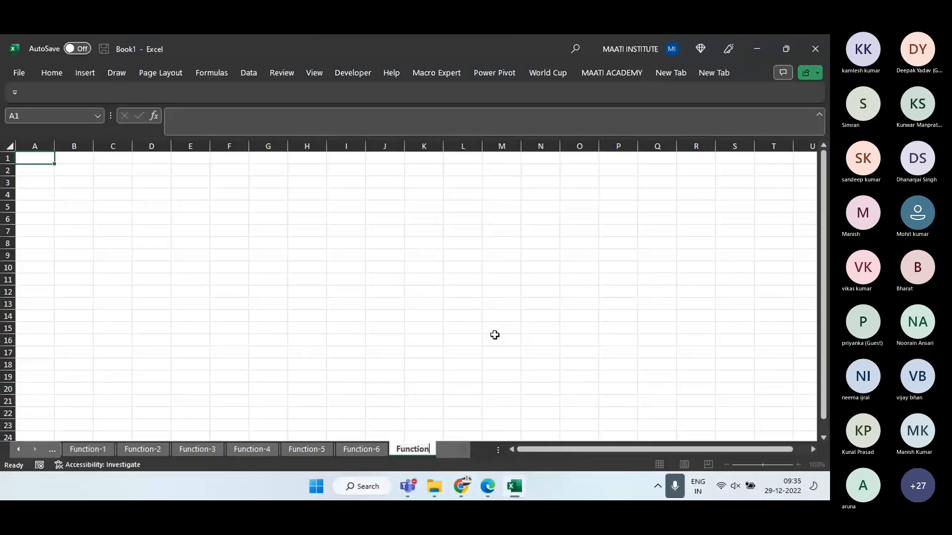
{"action": "type", "text": "-7"}
{"action": "left_click", "coordinate": [215, 239]}
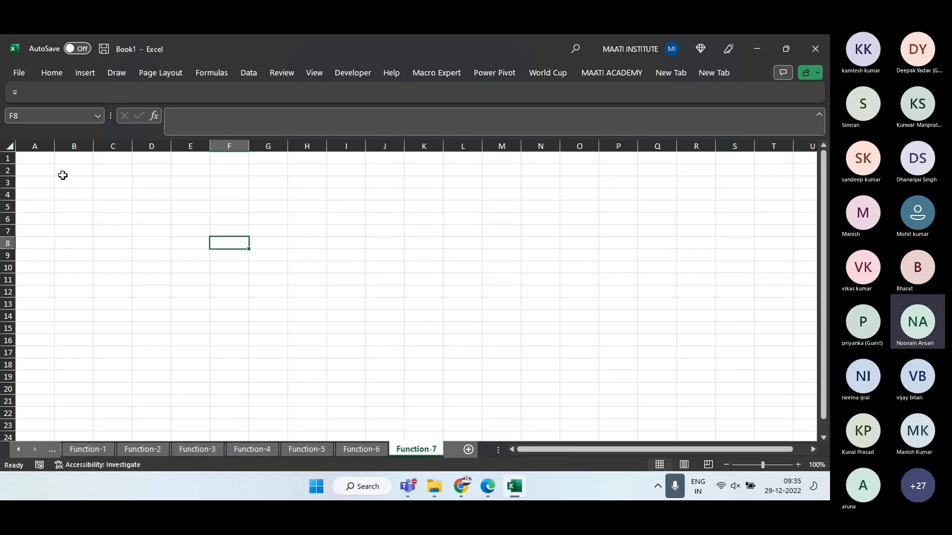
{"action": "left_click", "coordinate": [38, 160]}
{"action": "left_click", "coordinate": [81, 164]}
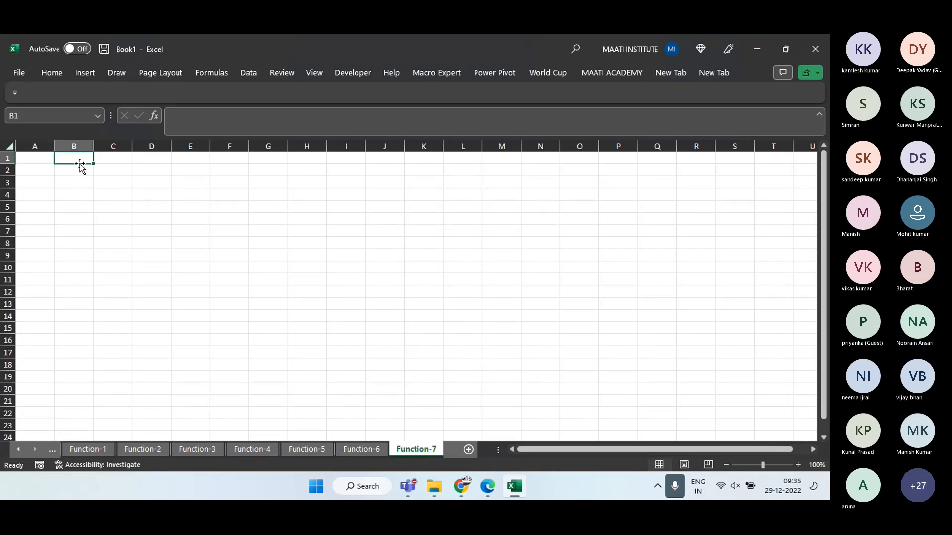
{"action": "left_click", "coordinate": [33, 158]}
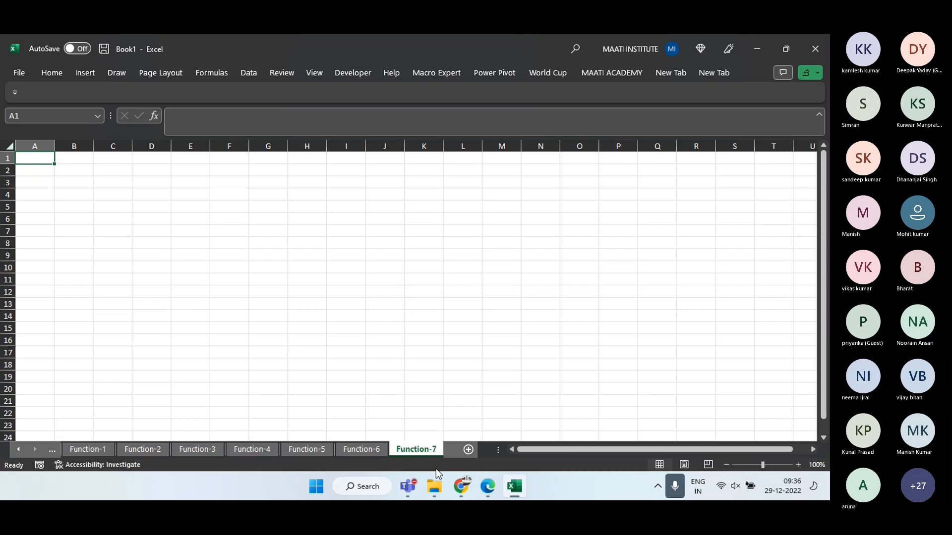
{"action": "left_click", "coordinate": [514, 486]}
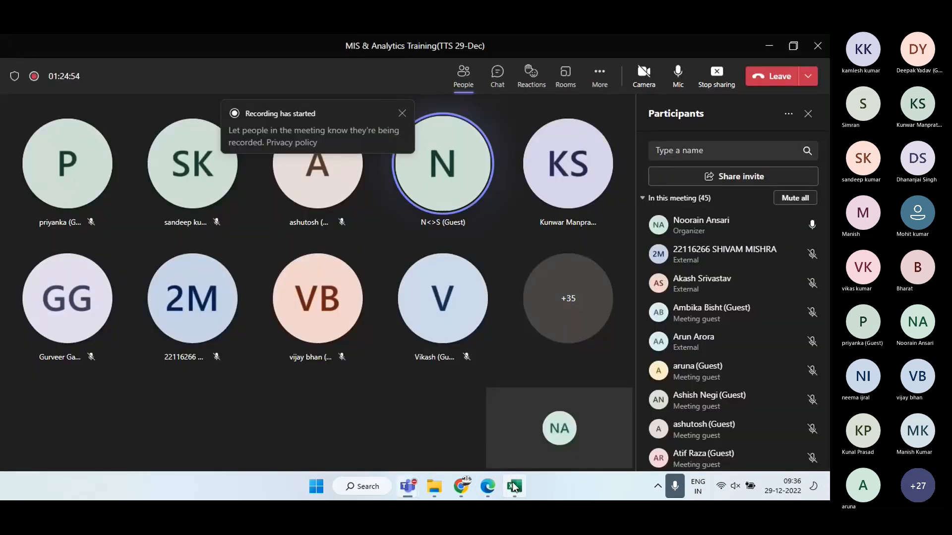
{"action": "left_click", "coordinate": [513, 487]}
{"action": "left_click", "coordinate": [213, 267]}
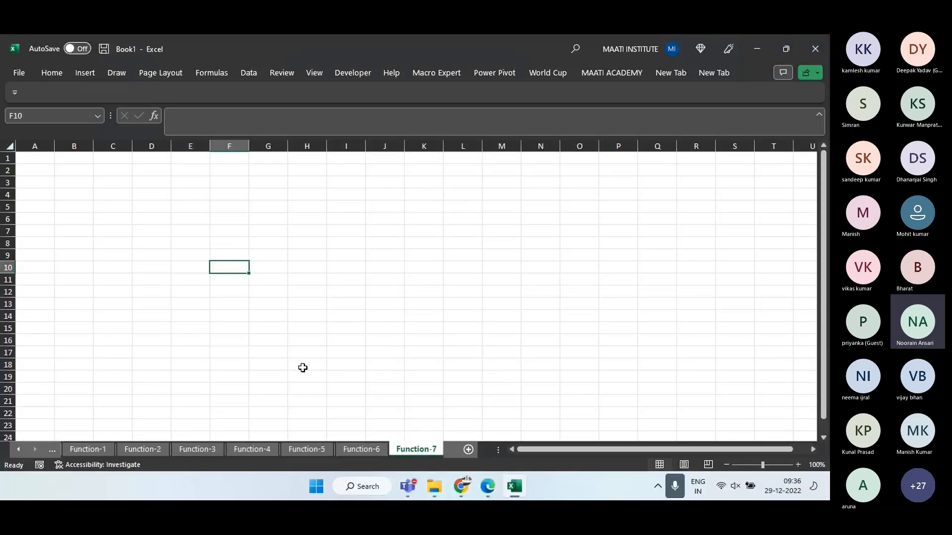
Switch to File Explorer, search the Desktop folder for the COUNTIFS example and open COUNTIFS_EXAMPLE(HomeTask).xlsm
{"action": "left_click", "coordinate": [434, 487]}
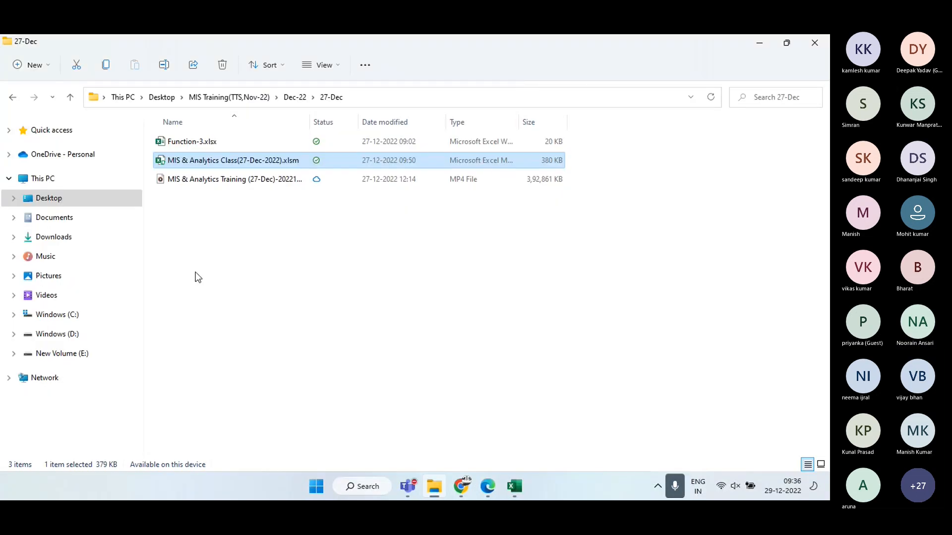
{"action": "left_click", "coordinate": [47, 200]}
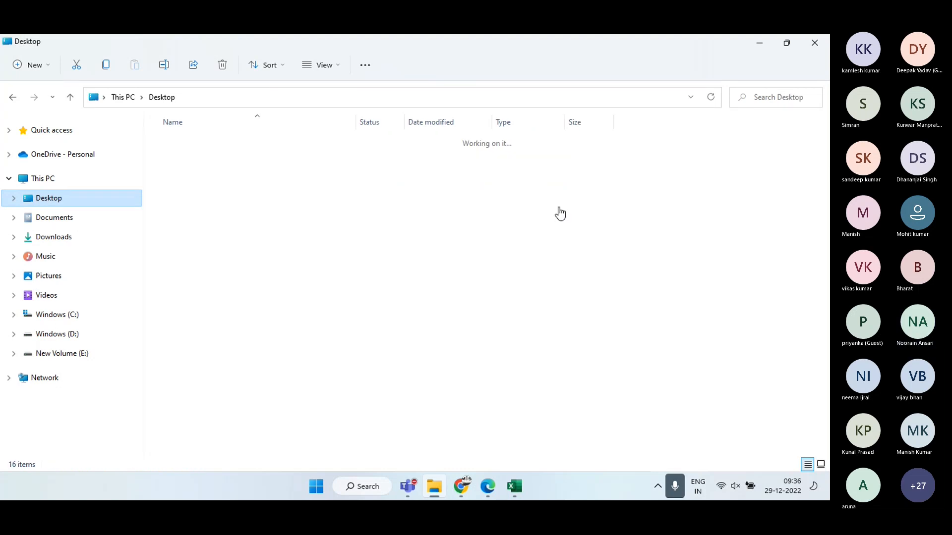
{"action": "left_click", "coordinate": [781, 97]}
{"action": "type", "text": "NTIFS"}
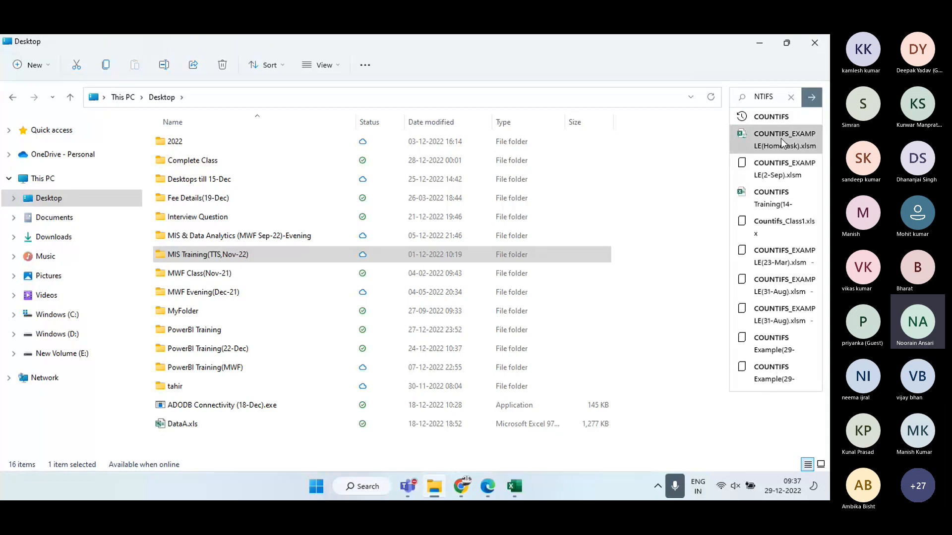
{"action": "key", "text": "alt+Tab"}
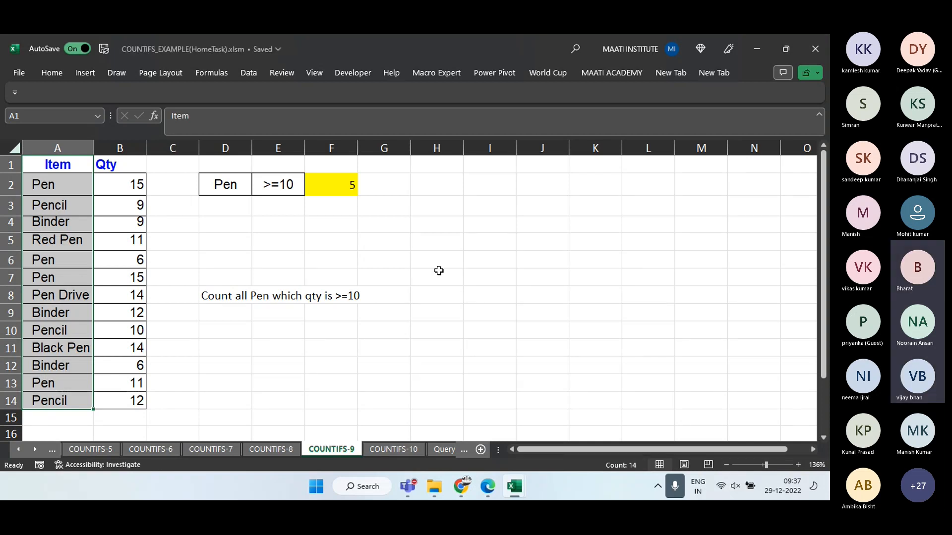
Find the attendance table on sheet COUNTIFS-5 and copy it from A1 through column AO, down to row 63
{"action": "left_click", "coordinate": [231, 447]}
{"action": "left_click", "coordinate": [141, 449]}
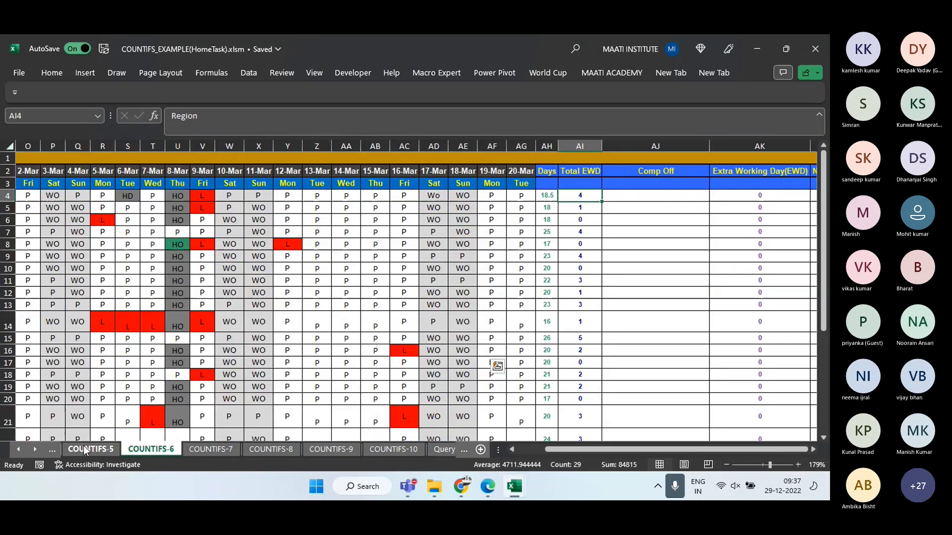
{"action": "left_click", "coordinate": [84, 446]}
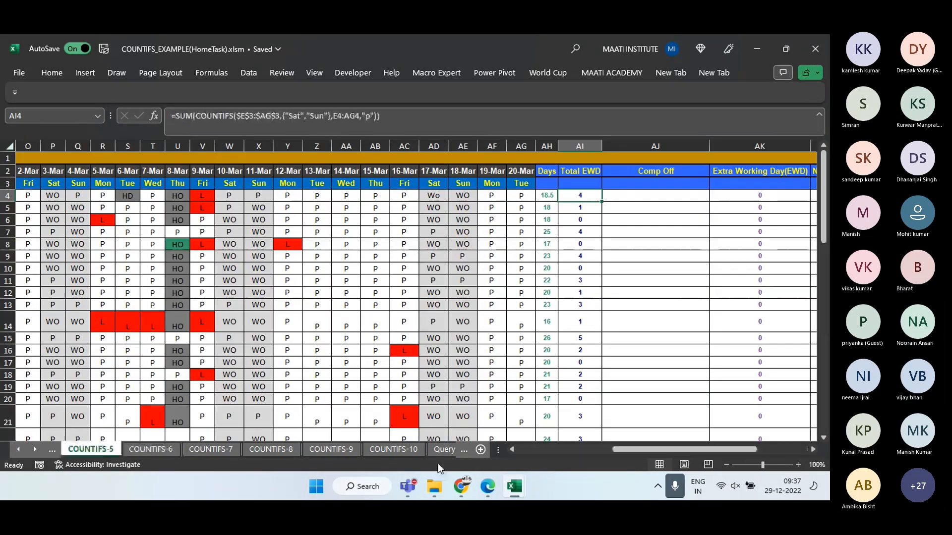
{"action": "left_click", "coordinate": [416, 449]}
{"action": "left_click", "coordinate": [88, 449]}
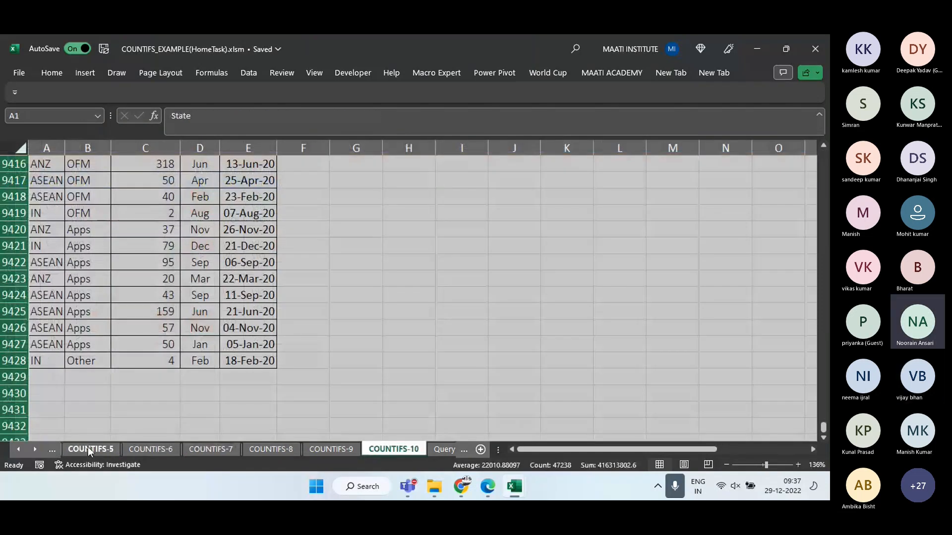
{"action": "left_click", "coordinate": [195, 181]}
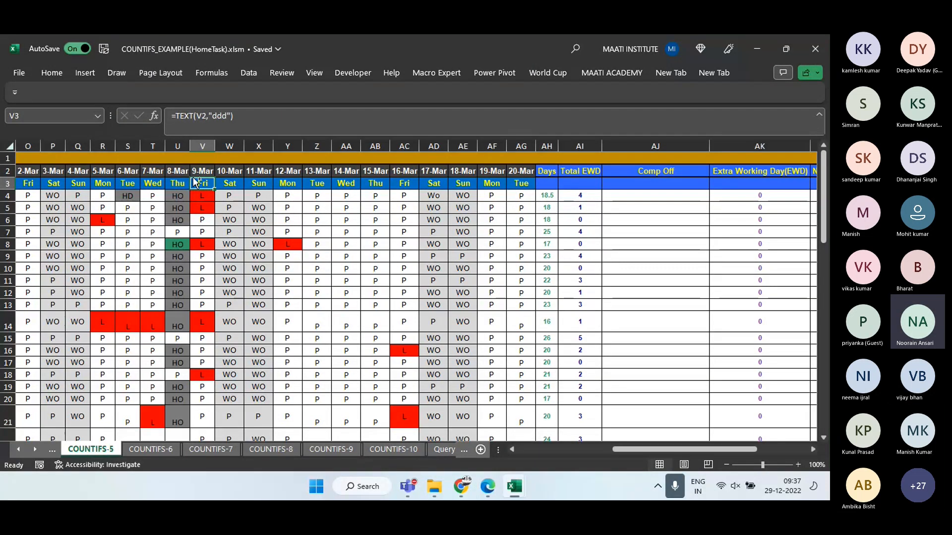
{"action": "key", "text": "ctrl+Home"}
{"action": "key", "text": "ctrl+shift+Right"}
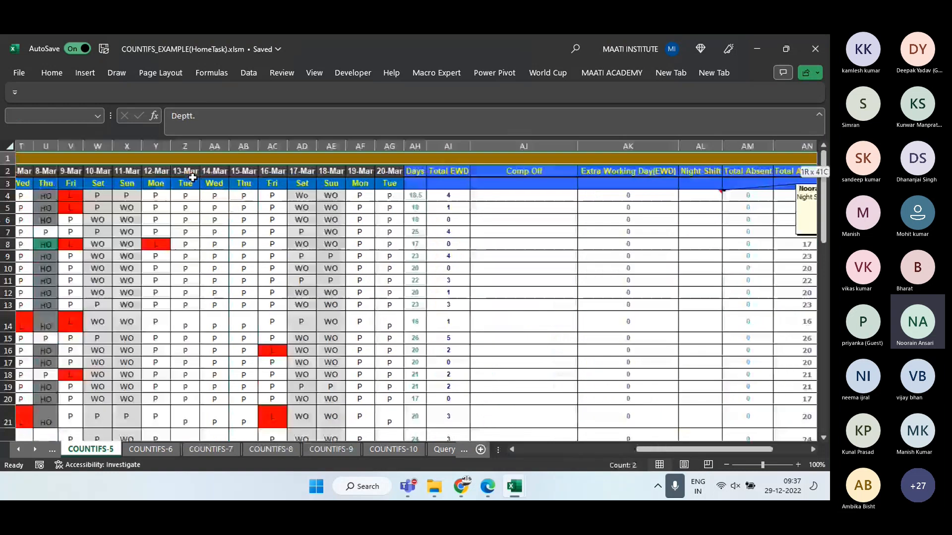
{"action": "key", "text": "ctrl+shift+Down"}
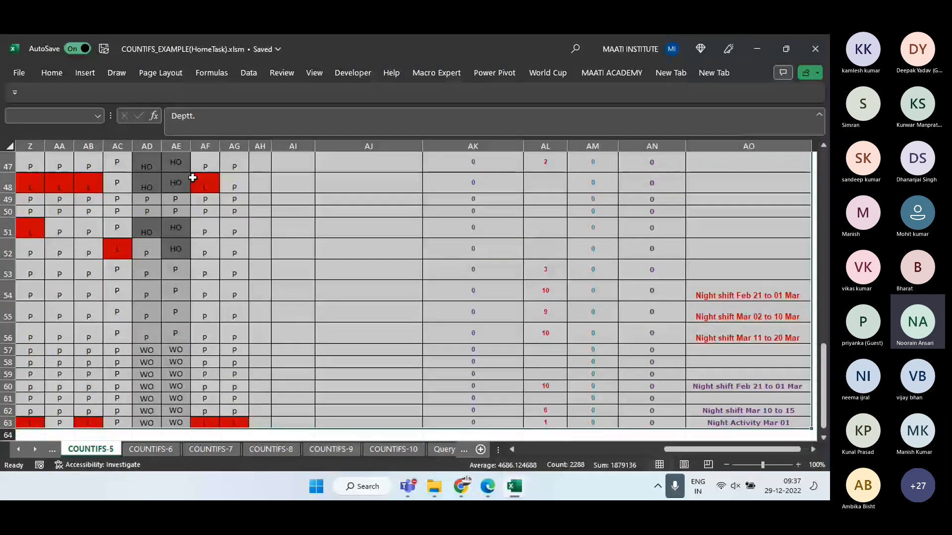
{"action": "key", "text": "ctrl+c"}
Switch back to Book1 and paste the copied attendance table into A1 of sheet Function-7
{"action": "key", "text": "alt+Tab"}
{"action": "key", "text": "ctrl+Up"}
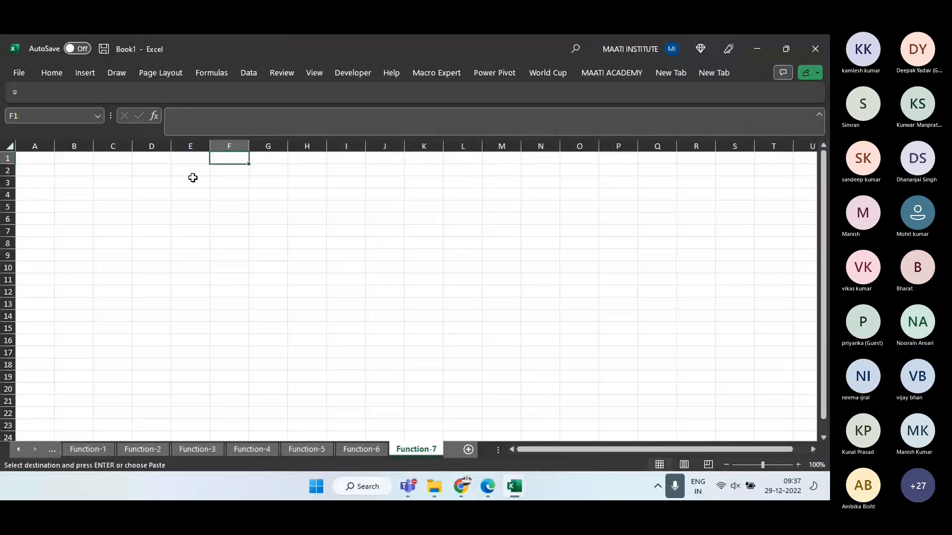
{"action": "key", "text": "ctrl+Left"}
{"action": "key", "text": "ctrl+v"}
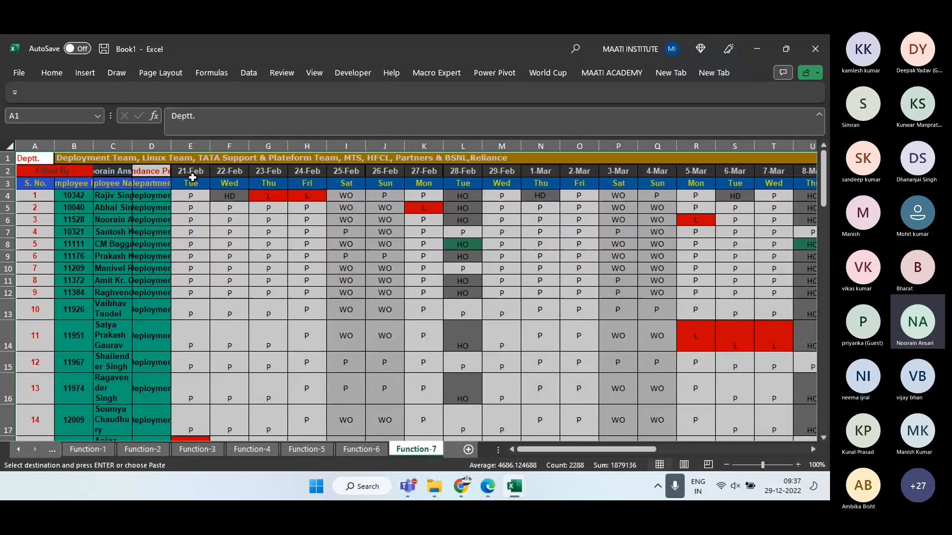
Auto-fit column C (Employee Name) and column D (Department) to their contents
{"action": "key", "text": "Right"}
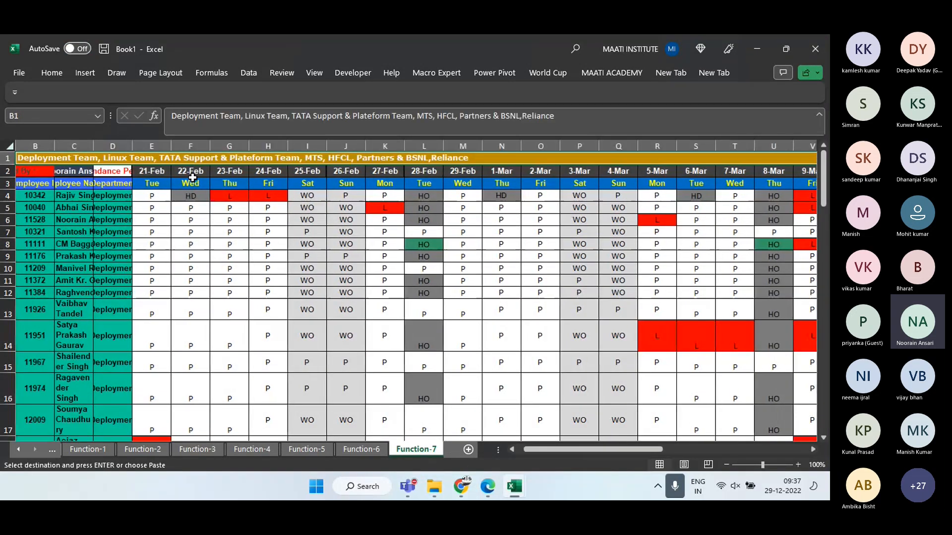
{"action": "double_click", "coordinate": [94, 145]}
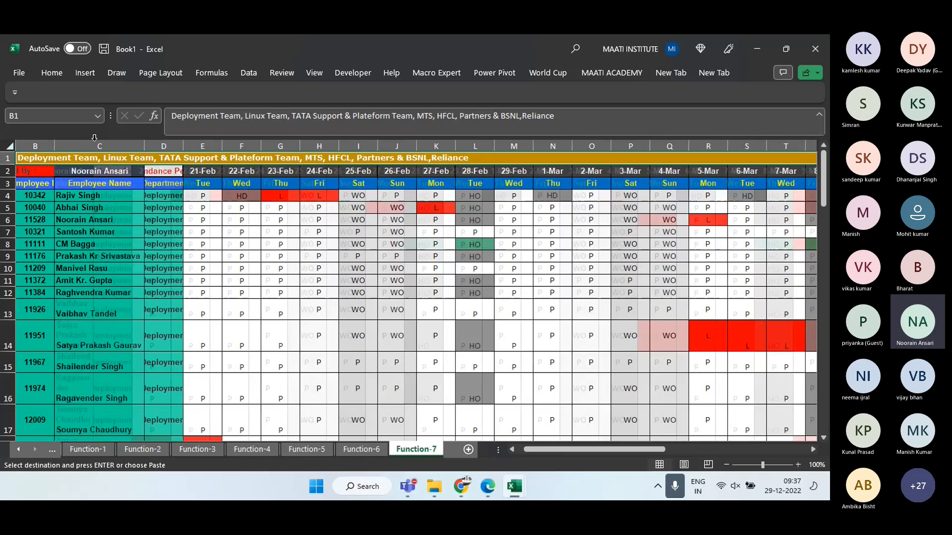
{"action": "double_click", "coordinate": [184, 146]}
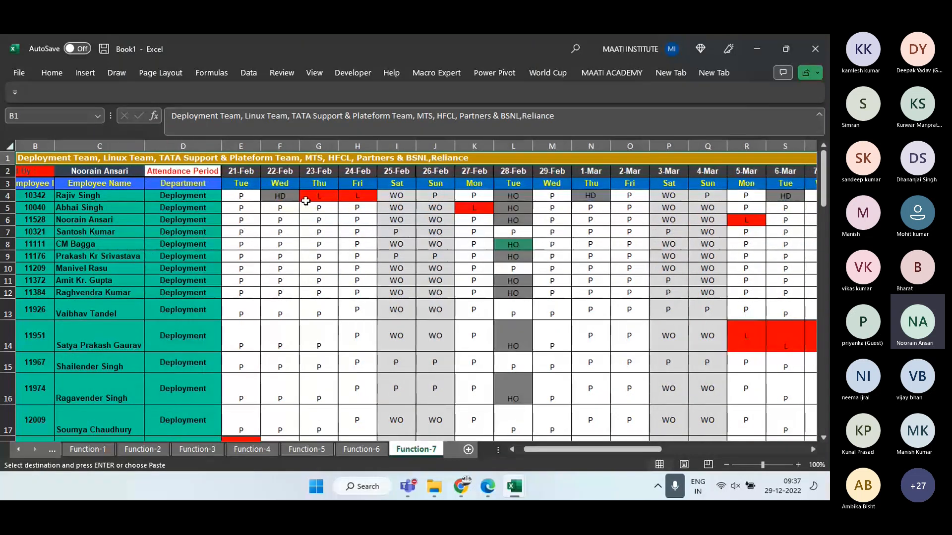
Widen the Extra Working Day(EWD) column AK among the summary columns after the daily attendance
{"action": "left_click", "coordinate": [309, 197]}
{"action": "key", "text": "Right"}
{"action": "key", "text": "Right"}
{"action": "key", "text": "Right"}
{"action": "key", "text": "Right"}
{"action": "key", "text": "Right"}
{"action": "key", "text": "Right"}
{"action": "key", "text": "Right"}
{"action": "key", "text": "Right"}
{"action": "key", "text": "Right"}
{"action": "key", "text": "Right"}
{"action": "key", "text": "Right"}
{"action": "key", "text": "Right"}
{"action": "key", "text": "Right"}
{"action": "key", "text": "Right"}
{"action": "key", "text": "Right"}
{"action": "key", "text": "Right"}
{"action": "key", "text": "Right"}
{"action": "key", "text": "Right"}
{"action": "key", "text": "Right"}
{"action": "key", "text": "Right"}
{"action": "key", "text": "Right"}
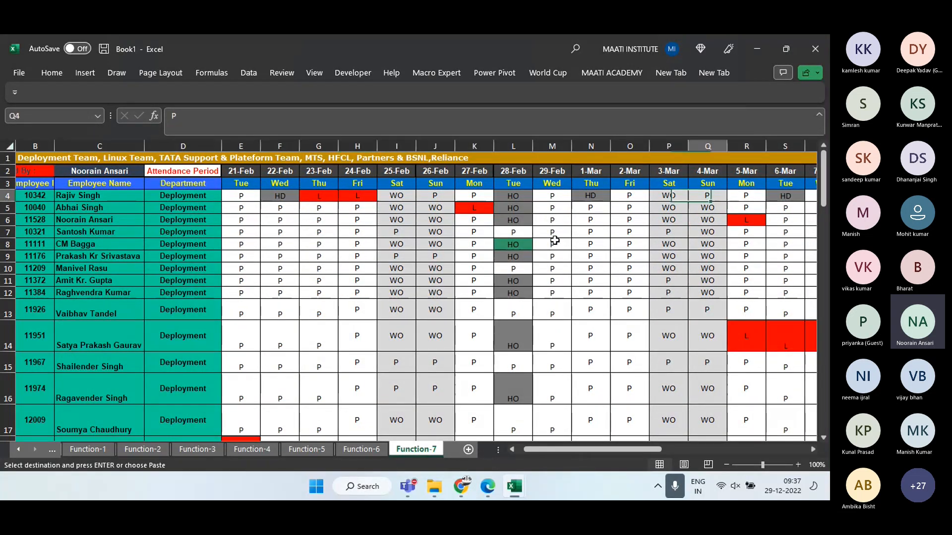
{"action": "key", "text": "Left"}
{"action": "key", "text": "Left"}
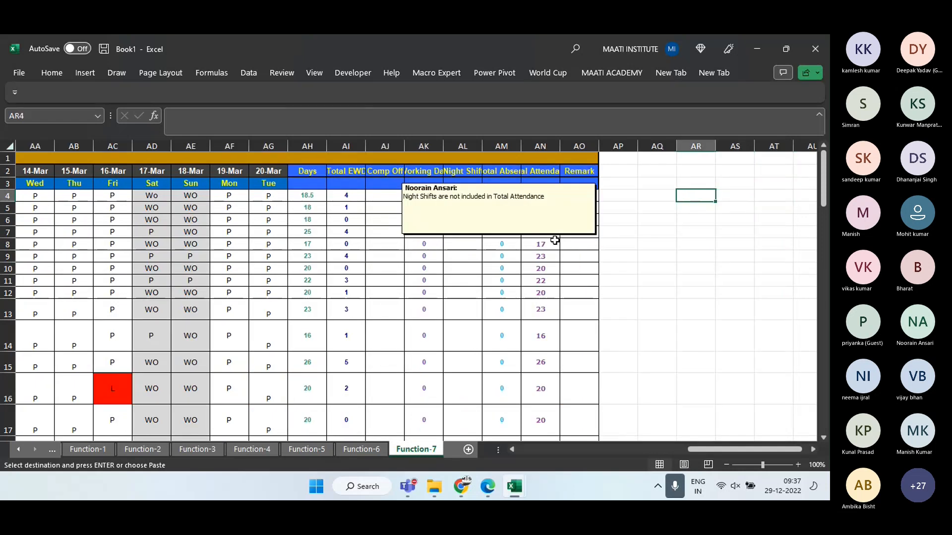
{"action": "left_click_drag", "start_coordinate": [444, 146], "coordinate": [475, 146]}
Try to remove the night-shift note covering the summary columns and dismiss it from view
{"action": "left_click", "coordinate": [463, 255]}
{"action": "left_click", "coordinate": [410, 187]}
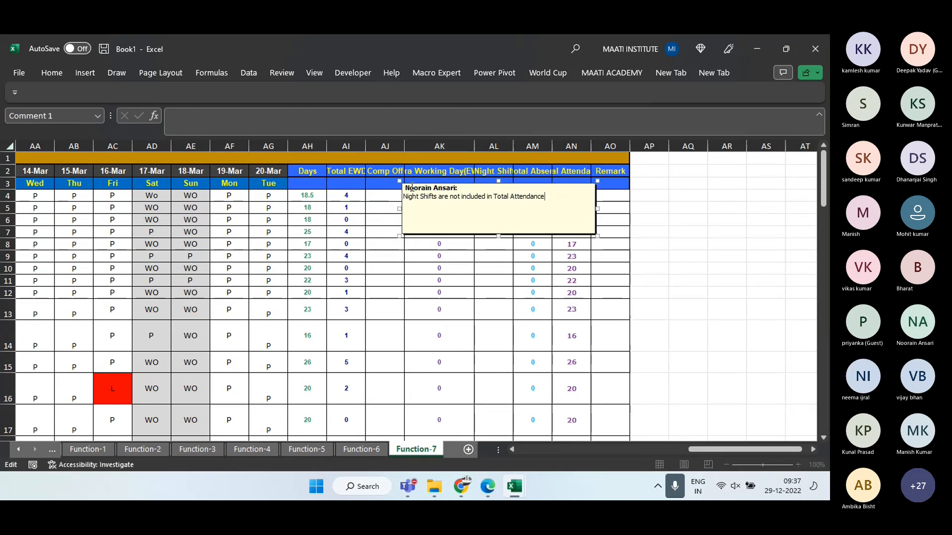
{"action": "key", "text": "BackSpace"}
{"action": "right_click", "coordinate": [403, 185]}
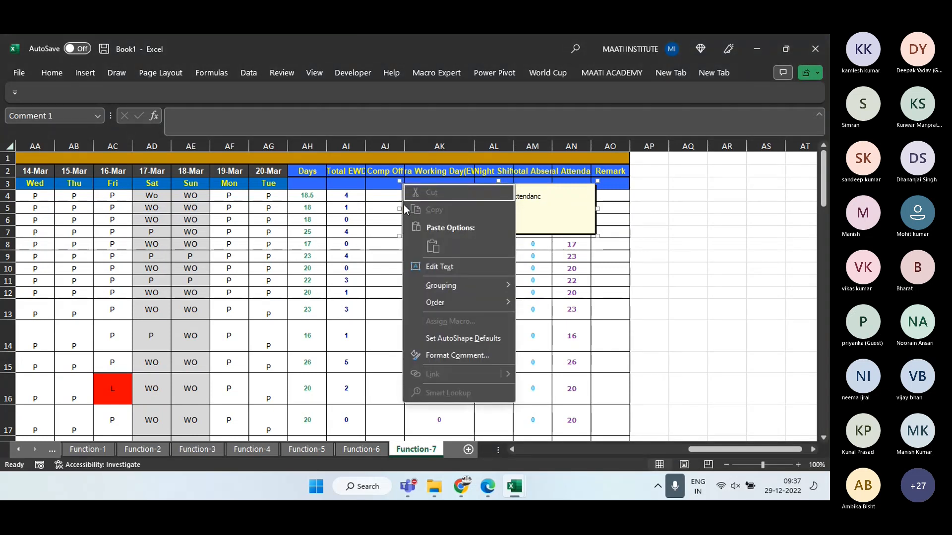
{"action": "key", "text": "Escape"}
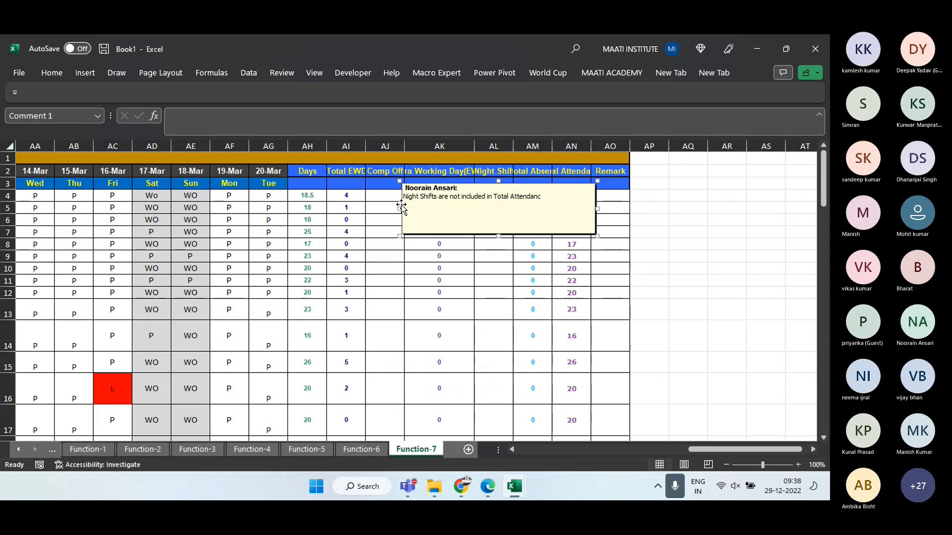
{"action": "key", "text": "Escape"}
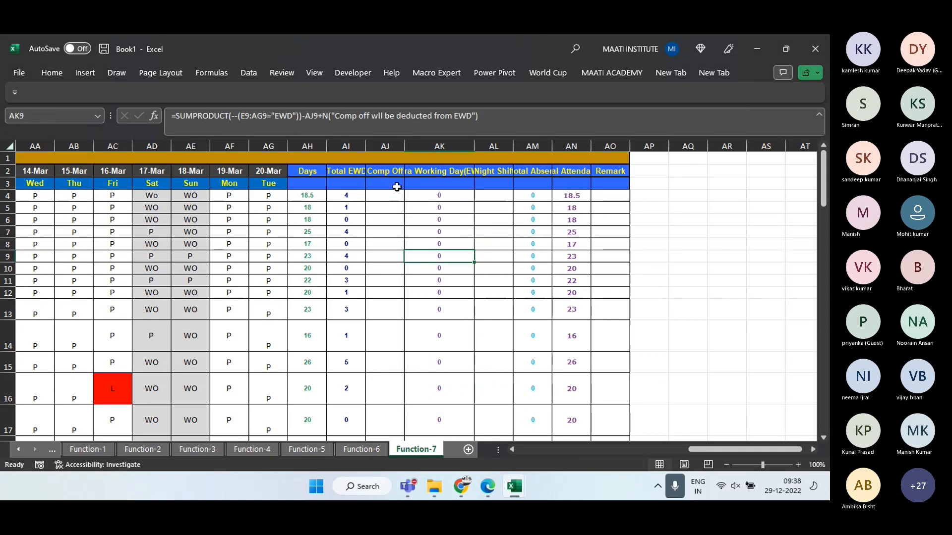
Widen columns AK, AJ and AI so the Extra Working Day, Comp Off and Total EWD headings fit
{"action": "left_click_drag", "start_coordinate": [473, 145], "coordinate": [494, 146]}
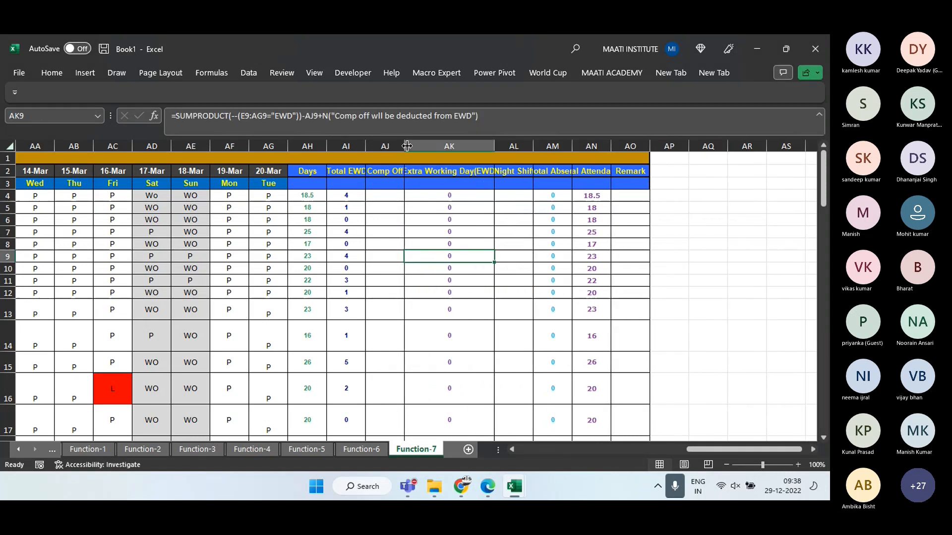
{"action": "left_click_drag", "start_coordinate": [404, 146], "coordinate": [438, 149]}
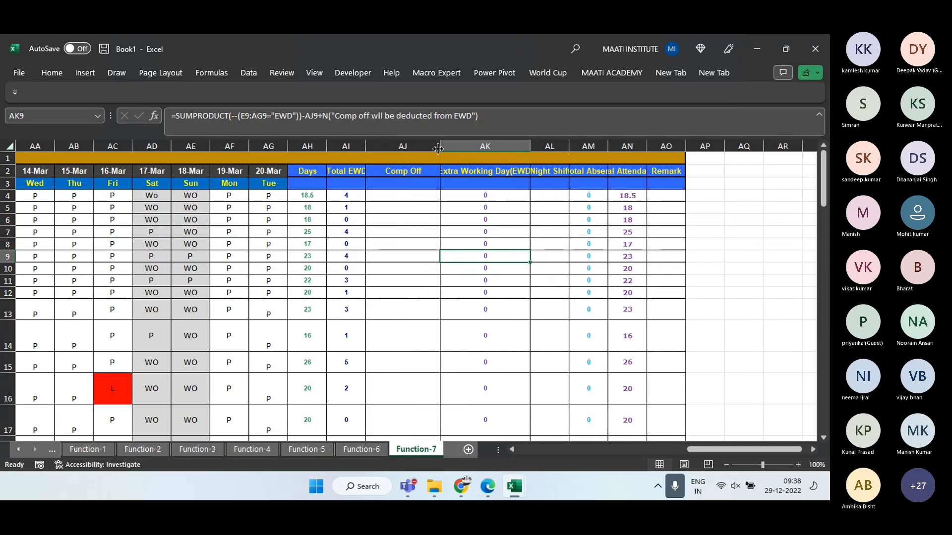
{"action": "left_click_drag", "start_coordinate": [366, 145], "coordinate": [407, 146]}
Clear the existing Total EWD formulas from AI4 down to AI31
{"action": "left_click", "coordinate": [357, 196]}
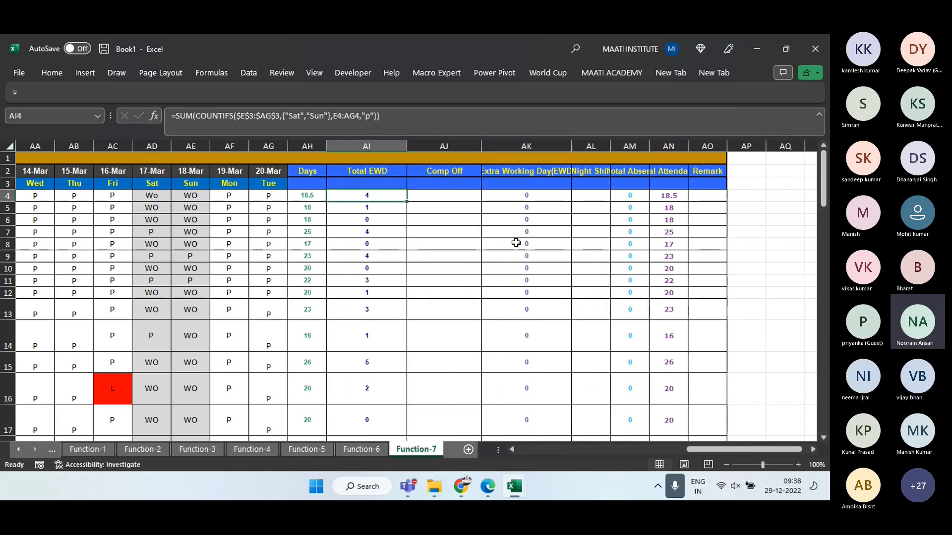
{"action": "key", "text": "ctrl+shift+Down"}
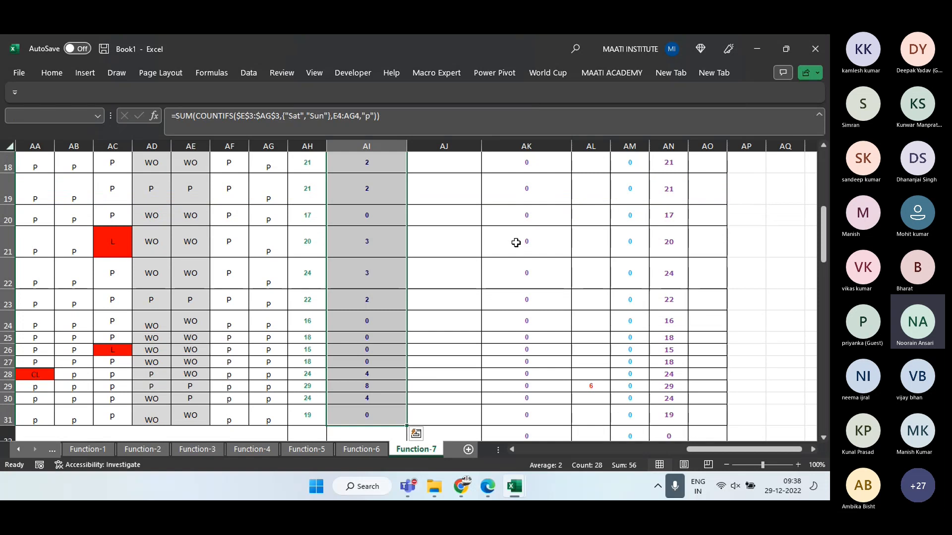
{"action": "key", "text": "Delete"}
{"action": "scroll", "coordinate": [515, 242], "scroll_direction": "up", "scroll_amount": 6}
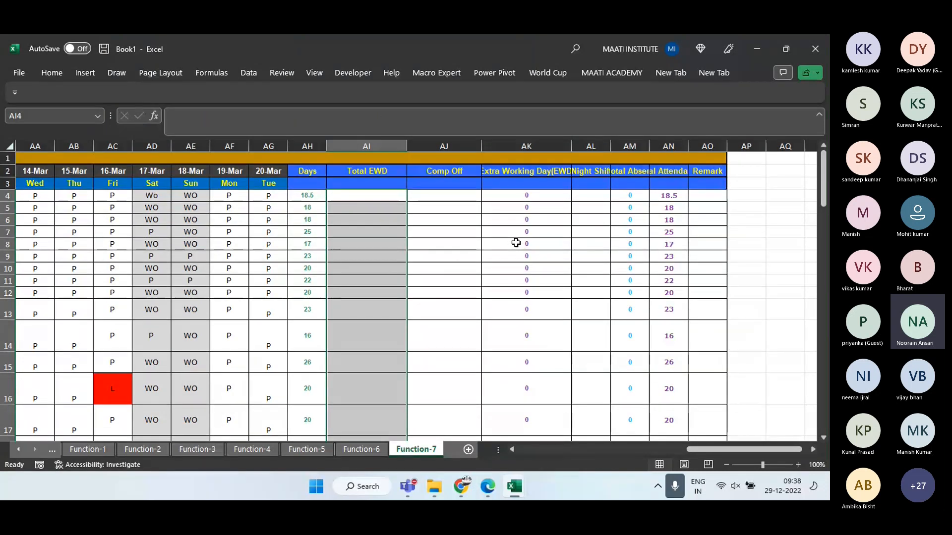
{"action": "key", "text": "Left"}
{"action": "key", "text": "Right"}
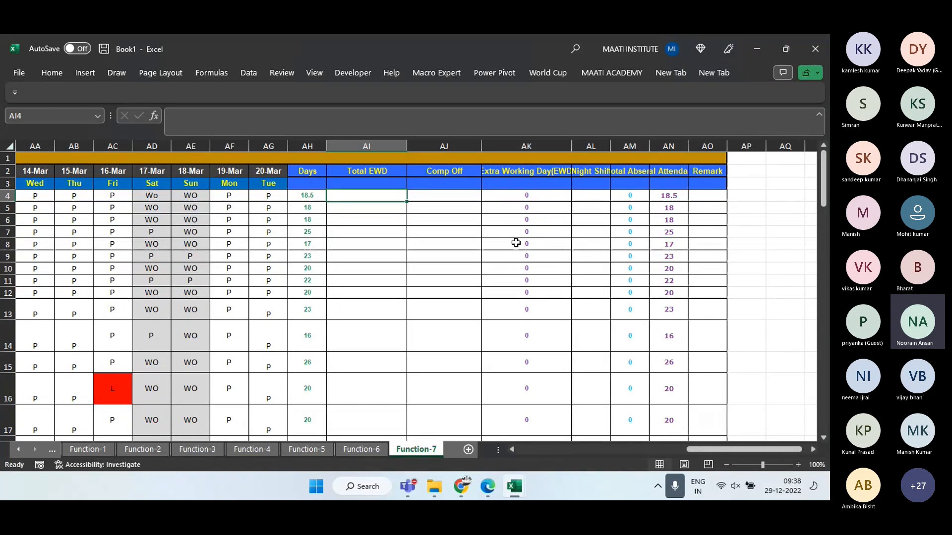
Begin a COUNTIFS formula in AI4 with the weekday row $E$3:$AG$3 as the absolute first criteria range
{"action": "type", "text": "="}
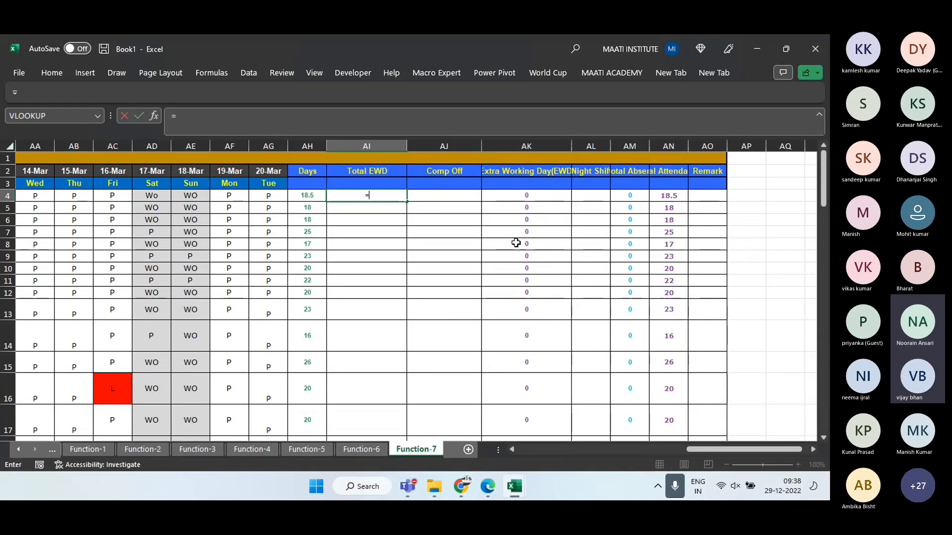
{"action": "type", "text": "COUNTIFS"}
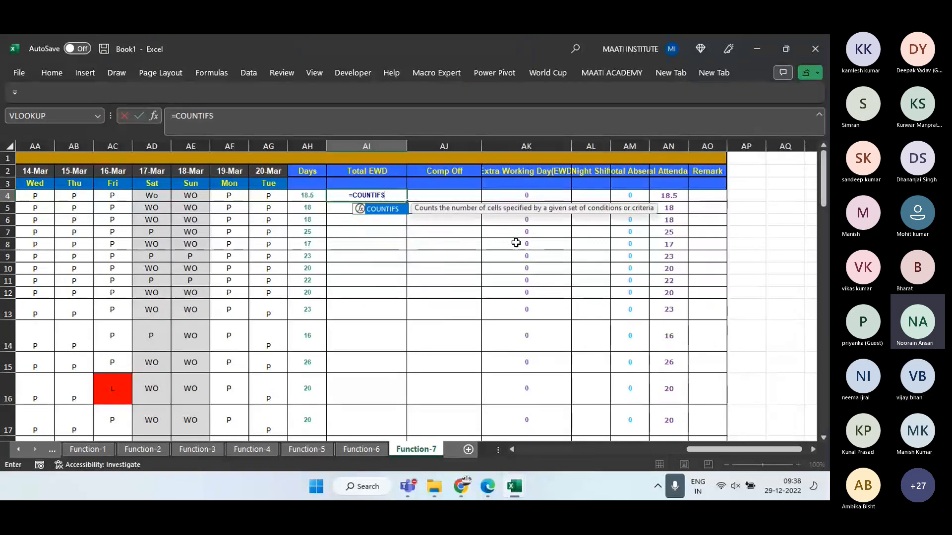
{"action": "type", "text": "("}
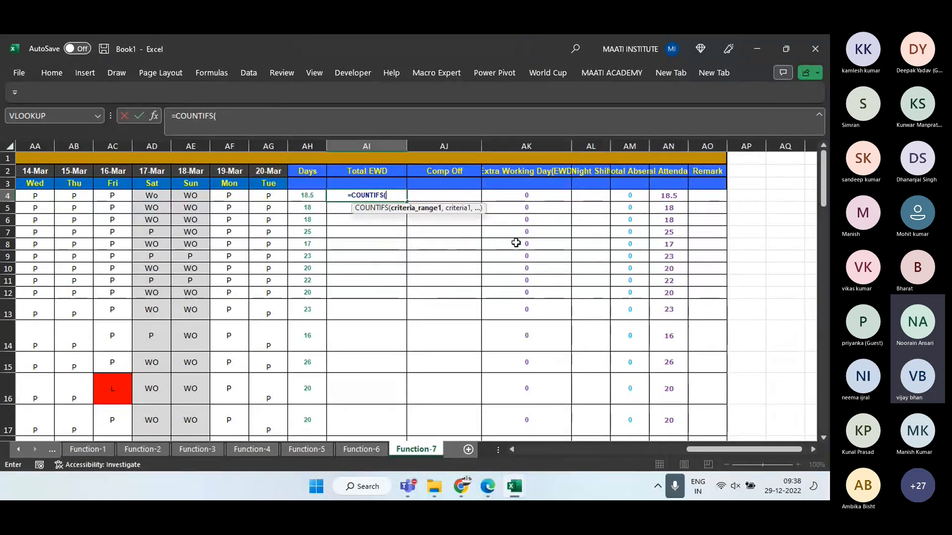
{"action": "key", "text": "Left"}
{"action": "key", "text": "Left"}
{"action": "key", "text": "Up"}
{"action": "key", "text": "ctrl+Left"}
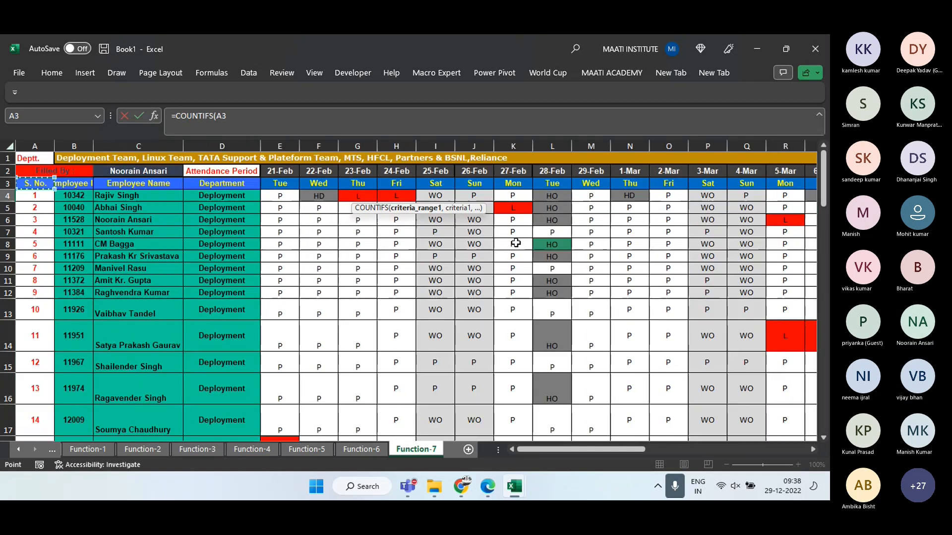
{"action": "key", "text": "Right"}
{"action": "key", "text": "Right"}
{"action": "key", "text": "Right"}
{"action": "key", "text": "Right"}
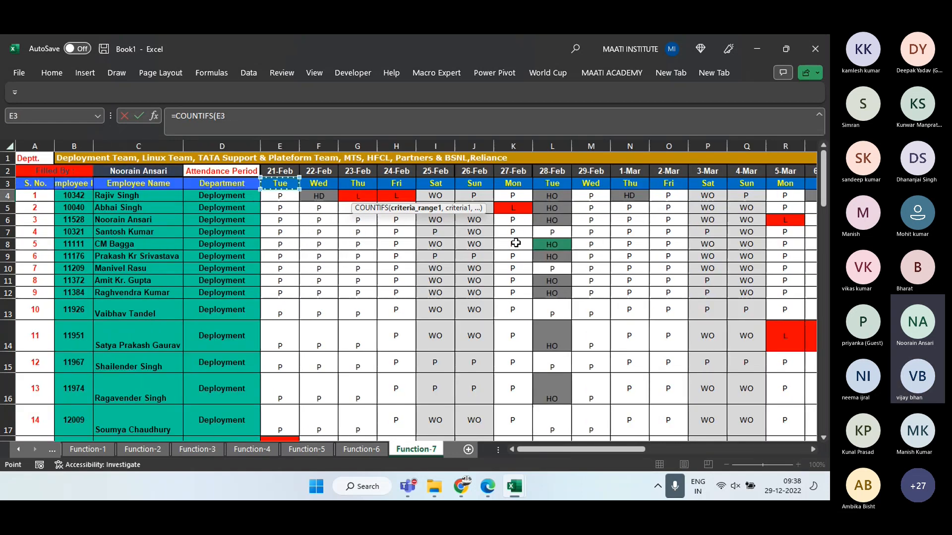
{"action": "key", "text": "shift+Right"}
{"action": "key", "text": "shift+Right"}
{"action": "key", "text": "shift+Right"}
{"action": "key", "text": "shift+Right"}
{"action": "key", "text": "shift+Right"}
{"action": "key", "text": "shift+Right"}
{"action": "key", "text": "shift+Right"}
{"action": "key", "text": "shift+Right"}
{"action": "key", "text": "shift+Right"}
{"action": "key", "text": "shift+Right"}
{"action": "key", "text": "shift+Right"}
{"action": "key", "text": "shift+Right"}
{"action": "key", "text": "shift+Right"}
{"action": "key", "text": "shift+Right"}
{"action": "key", "text": "shift+Right"}
{"action": "key", "text": "shift+Right"}
{"action": "key", "text": "shift+Right"}
{"action": "key", "text": "shift+Right"}
{"action": "key", "text": "shift+Right"}
{"action": "key", "text": "shift+Right"}
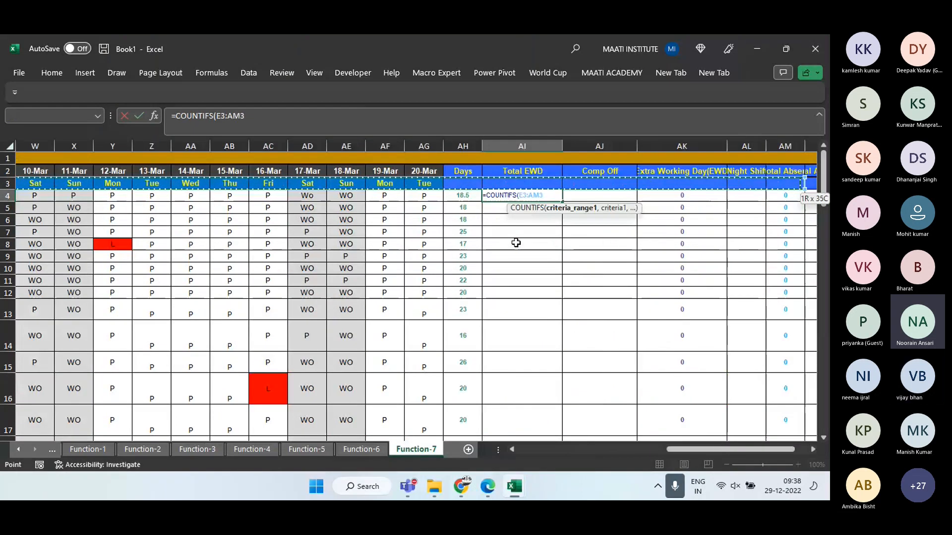
{"action": "key", "text": "shift+Left"}
{"action": "key", "text": "shift+Left"}
{"action": "key", "text": "shift+Left"}
{"action": "key", "text": "shift+Left"}
{"action": "key", "text": "shift+Left"}
{"action": "key", "text": "shift+Left"}
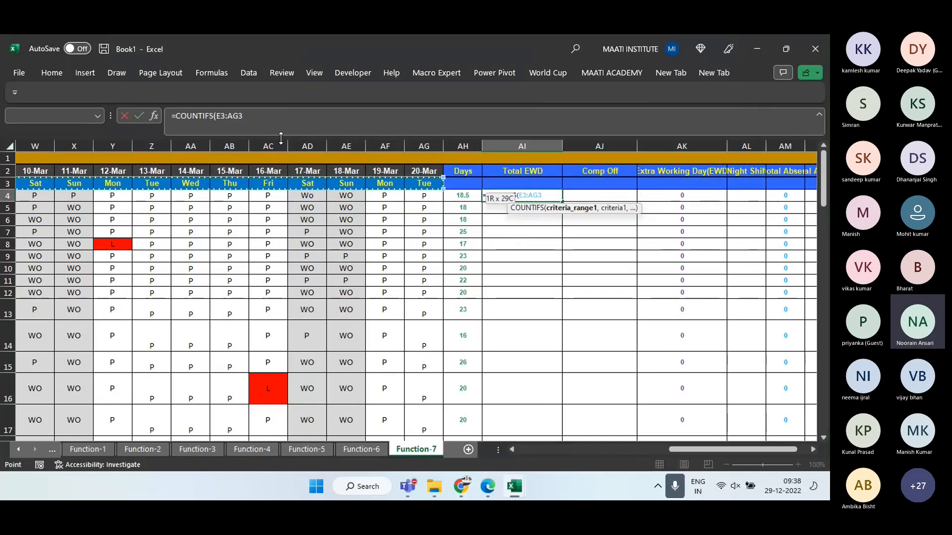
{"action": "key", "text": "F4"}
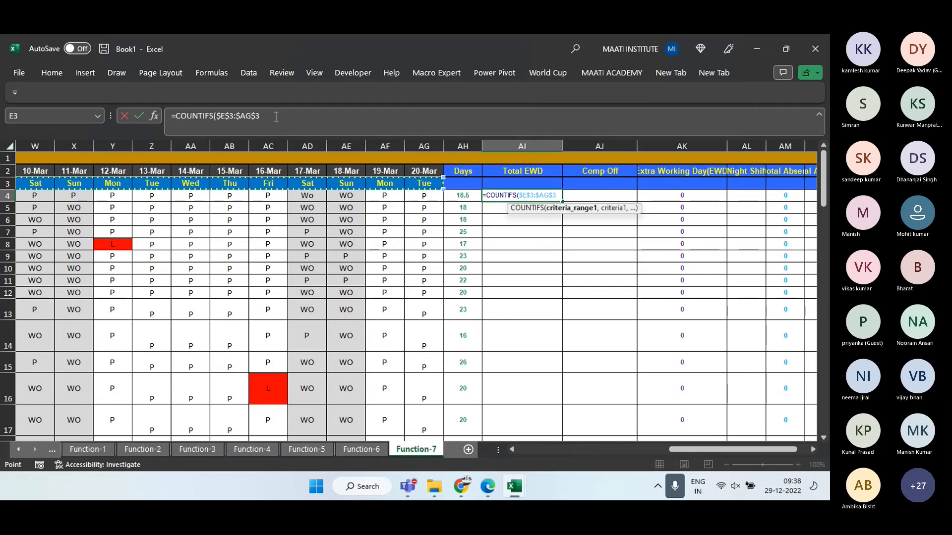
Add the array {"Sat","sun"} as the first criteria of the COUNTIFS formula
{"action": "left_click", "coordinate": [276, 116]}
{"action": "type", "text": ",{"}
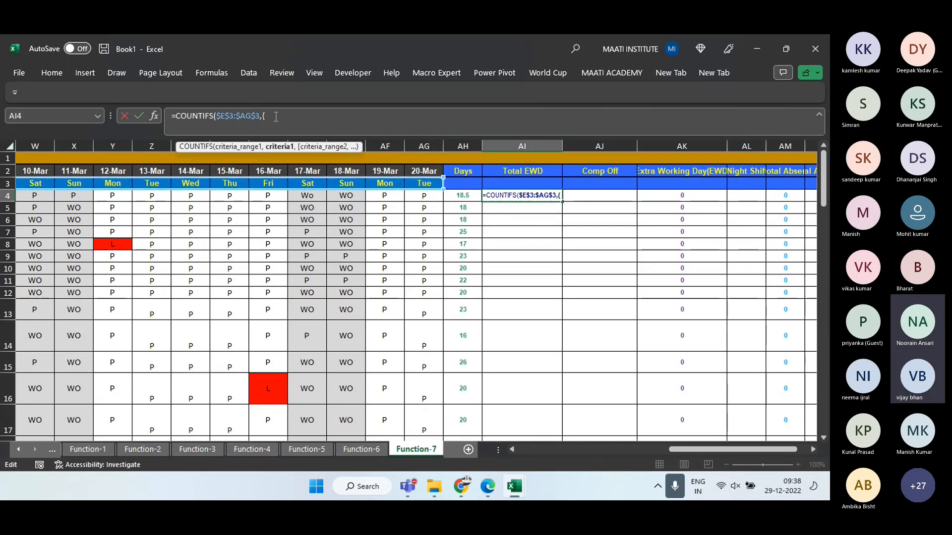
{"action": "type", "text": "\"Sat\""}
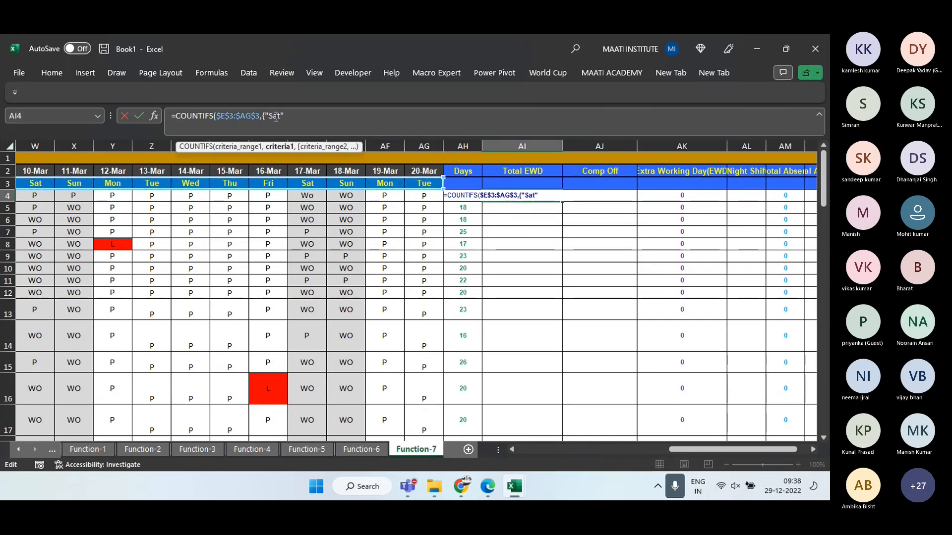
{"action": "type", "text": ",\"sun"}
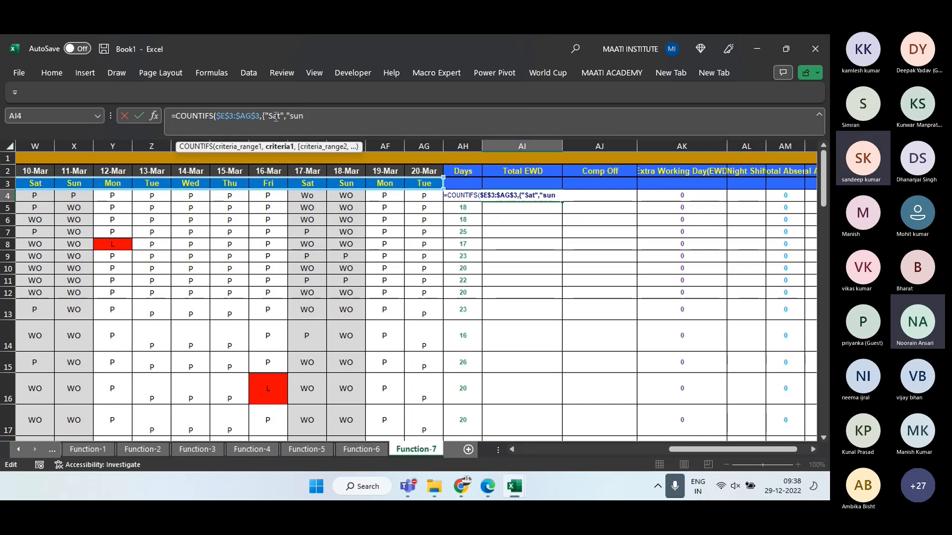
{"action": "type", "text": "\"}"}
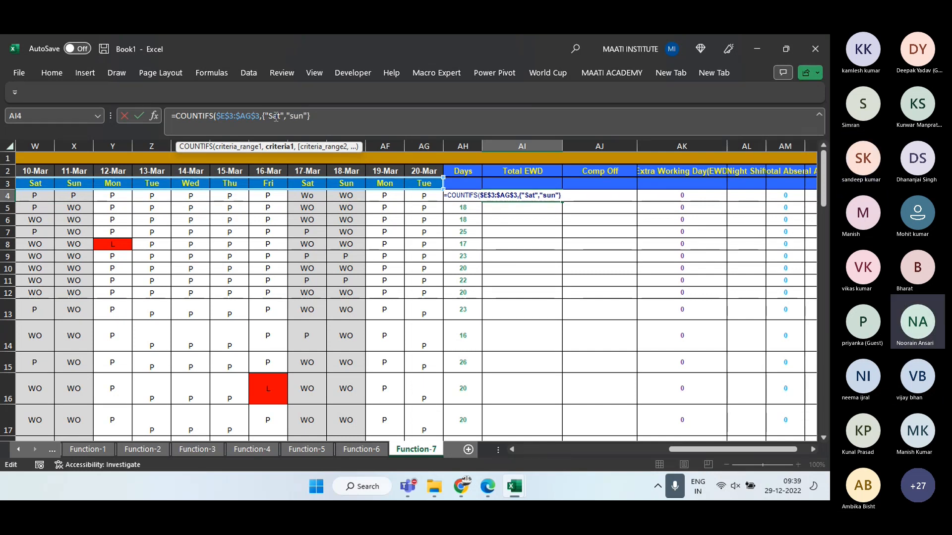
{"action": "type", "text": ","}
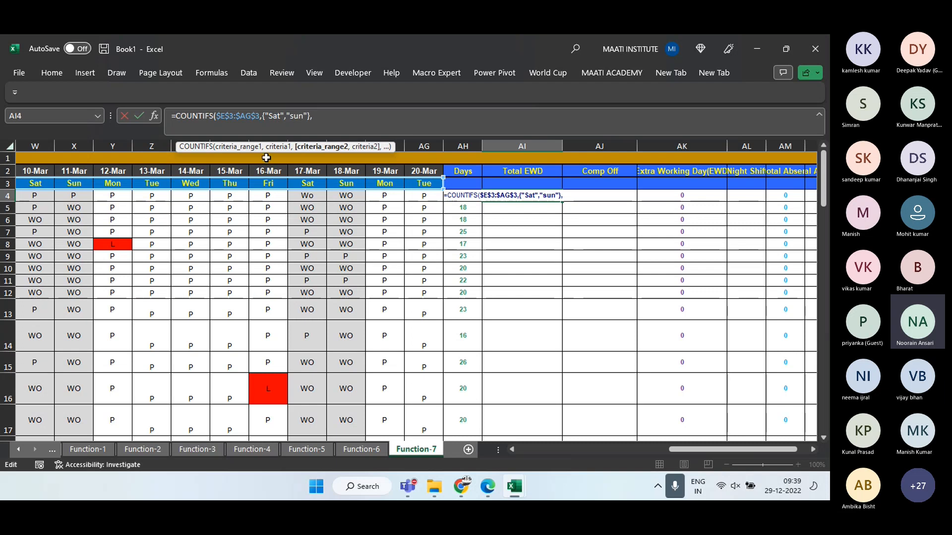
Add the row's attendance E4:AG4 as the second criteria range with criteria "p" and close the COUNTIFS formula
{"action": "left_click", "coordinate": [266, 194]}
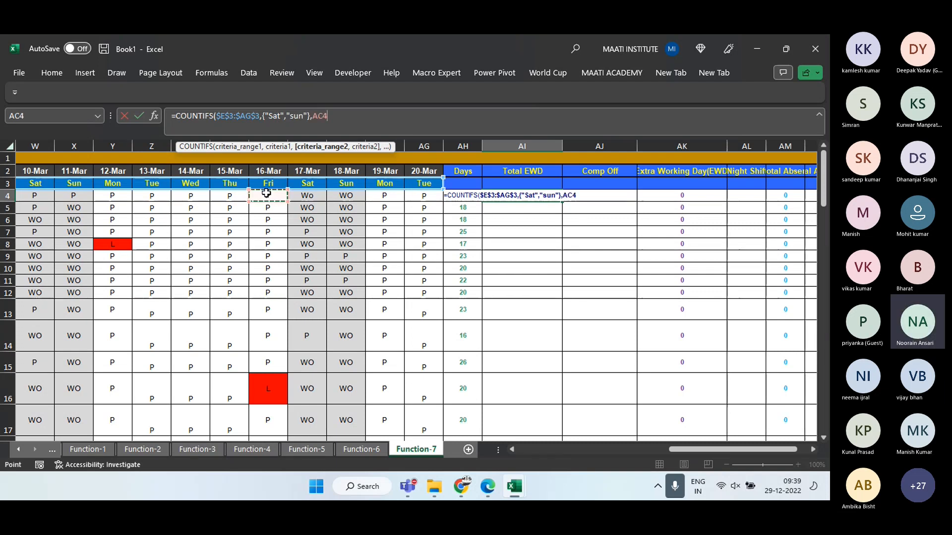
{"action": "key", "text": "Left"}
{"action": "key", "text": "Left"}
{"action": "key", "text": "Left"}
{"action": "key", "text": "Left"}
{"action": "key", "text": "Left"}
{"action": "key", "text": "Left"}
{"action": "key", "text": "Left"}
{"action": "key", "text": "Left"}
{"action": "key", "text": "Left"}
{"action": "key", "text": "Left"}
{"action": "key", "text": "Left"}
{"action": "key", "text": "Left"}
{"action": "key", "text": "Left"}
{"action": "key", "text": "Left"}
{"action": "key", "text": "Left"}
{"action": "key", "text": "Left"}
{"action": "key", "text": "Left"}
{"action": "key", "text": "Left"}
{"action": "key", "text": "Left"}
{"action": "key", "text": "Left"}
{"action": "key", "text": "Right"}
{"action": "key", "text": "Right"}
{"action": "key", "text": "Right"}
{"action": "key", "text": "Right"}
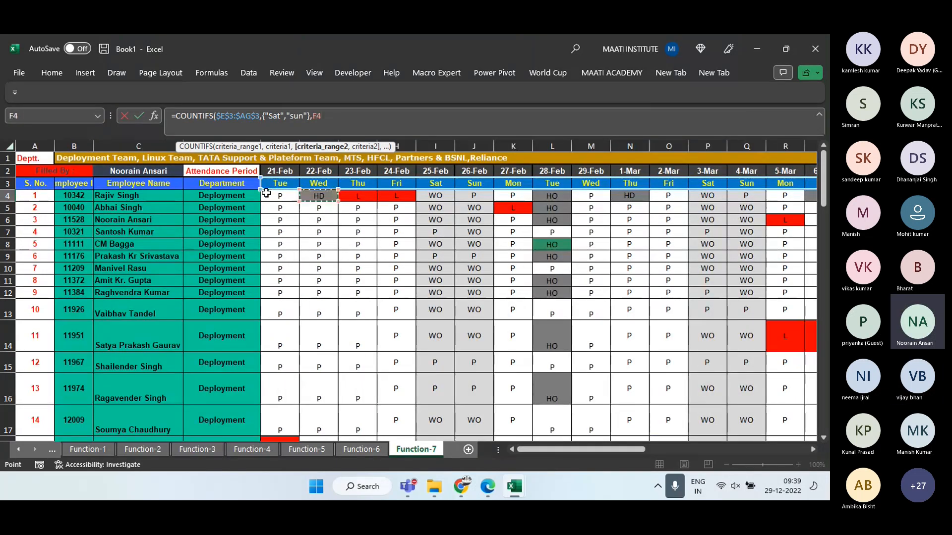
{"action": "key", "text": "Left"}
{"action": "key", "text": "ctrl+shift+Right"}
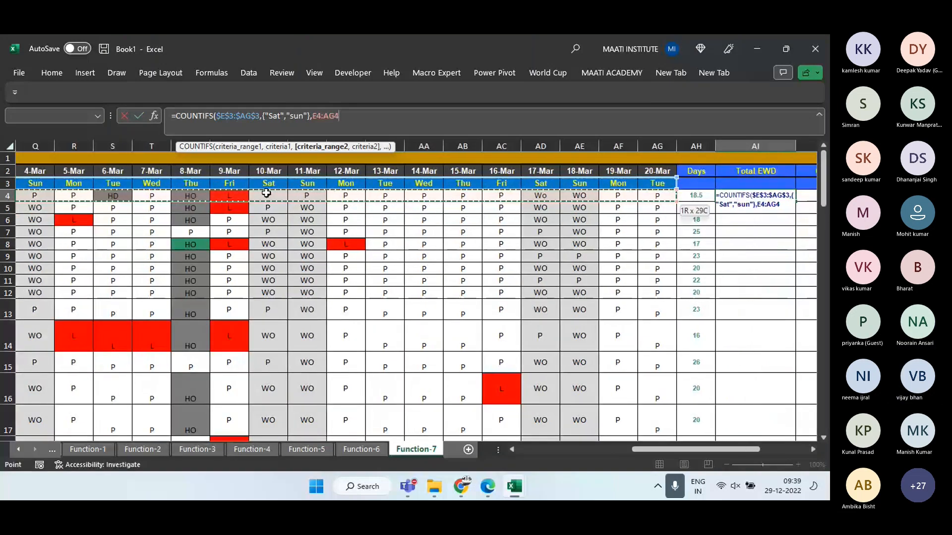
{"action": "type", "text": ",\""}
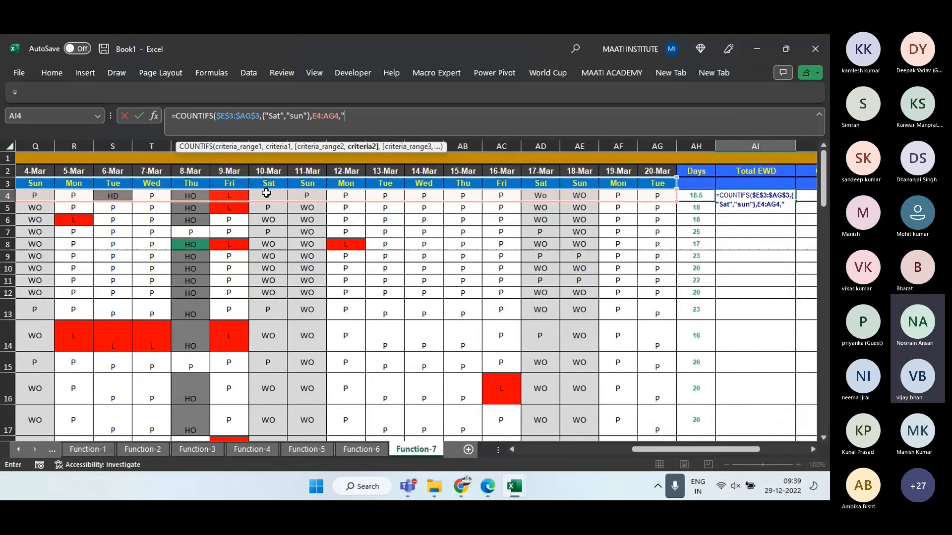
{"action": "type", "text": "p\")"}
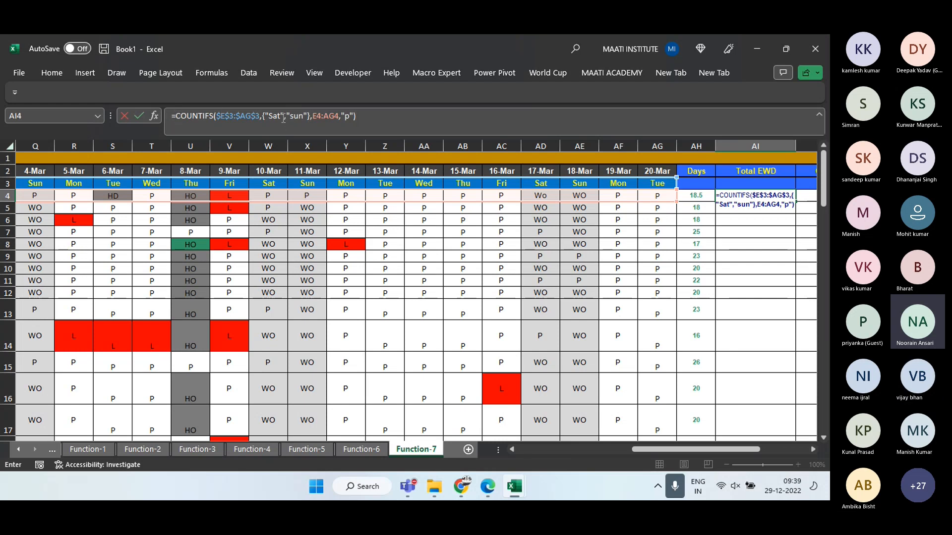
Review the weekday criteria range and the Sat/sun criteria inside the COUNTIFS formula in AI4
{"action": "left_click", "coordinate": [180, 112]}
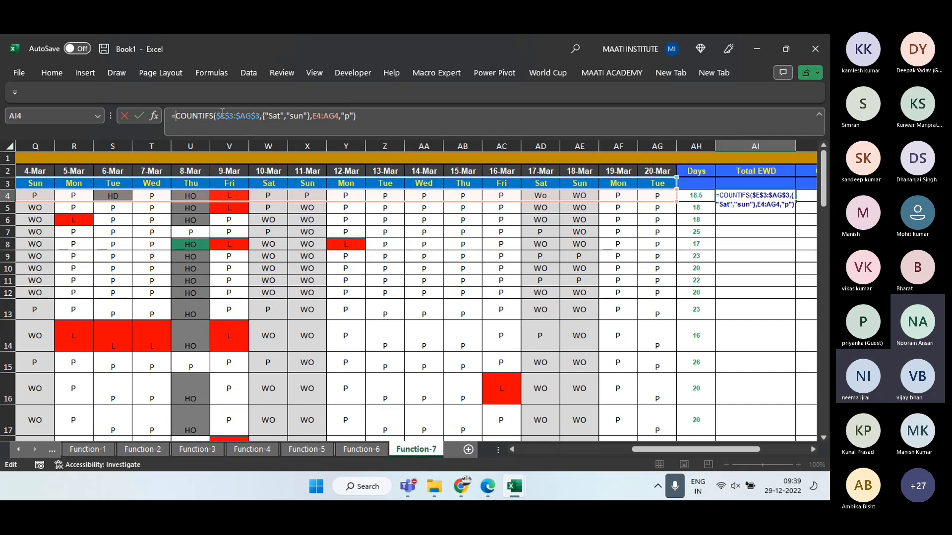
{"action": "left_click_drag", "start_coordinate": [217, 115], "coordinate": [260, 121]}
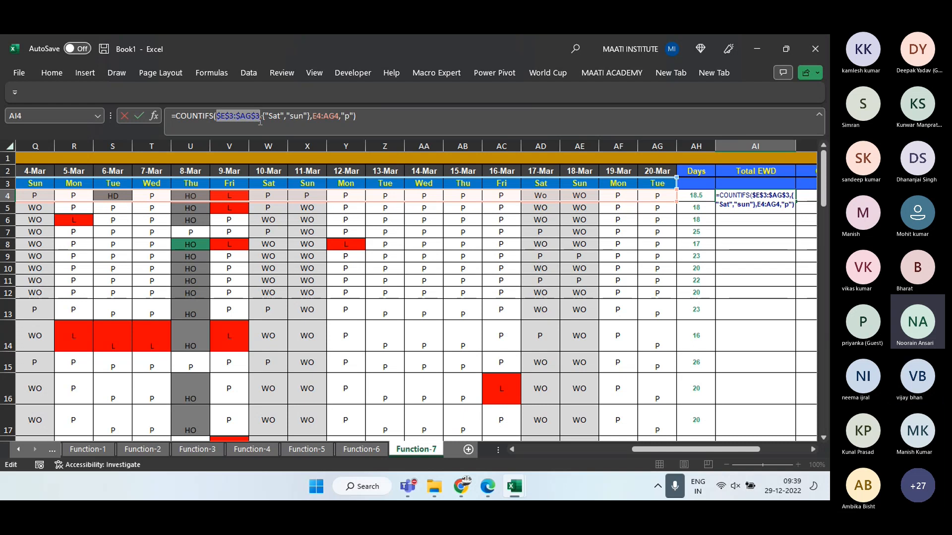
{"action": "left_click", "coordinate": [266, 114]}
{"action": "left_click_drag", "start_coordinate": [266, 114], "coordinate": [312, 116]}
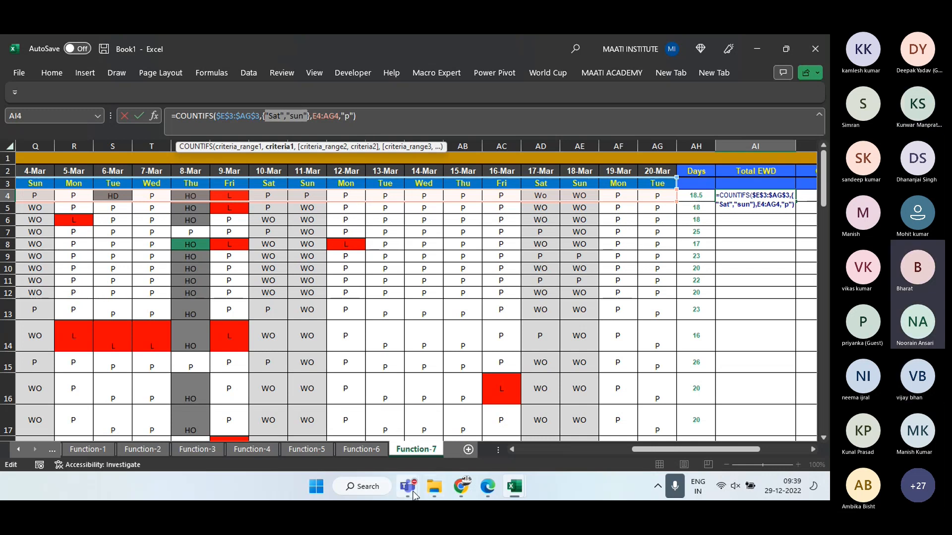
Switch to the Teams meeting to check the participants, and return to the Excel workbook
{"action": "mouse_move", "coordinate": [410, 491]}
{"action": "left_click", "coordinate": [471, 400]}
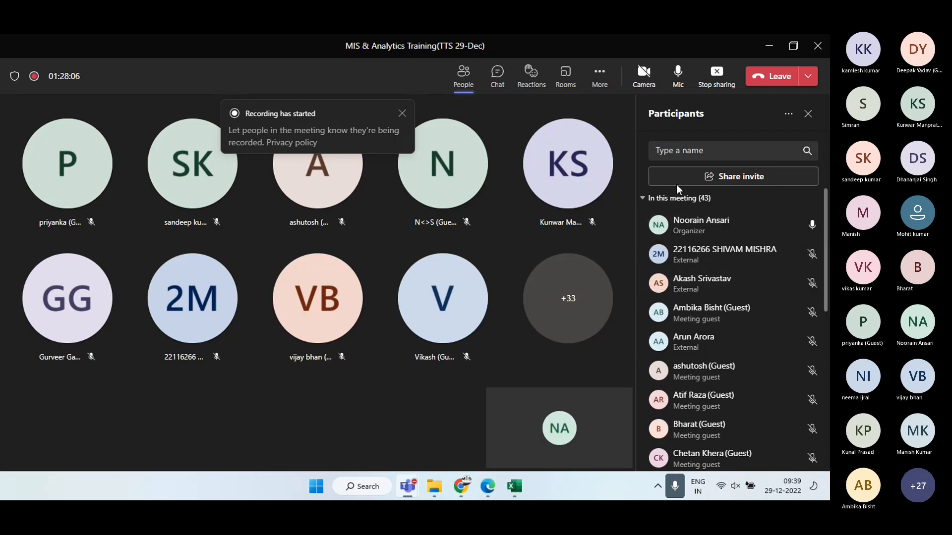
{"action": "key", "text": "alt+Tab"}
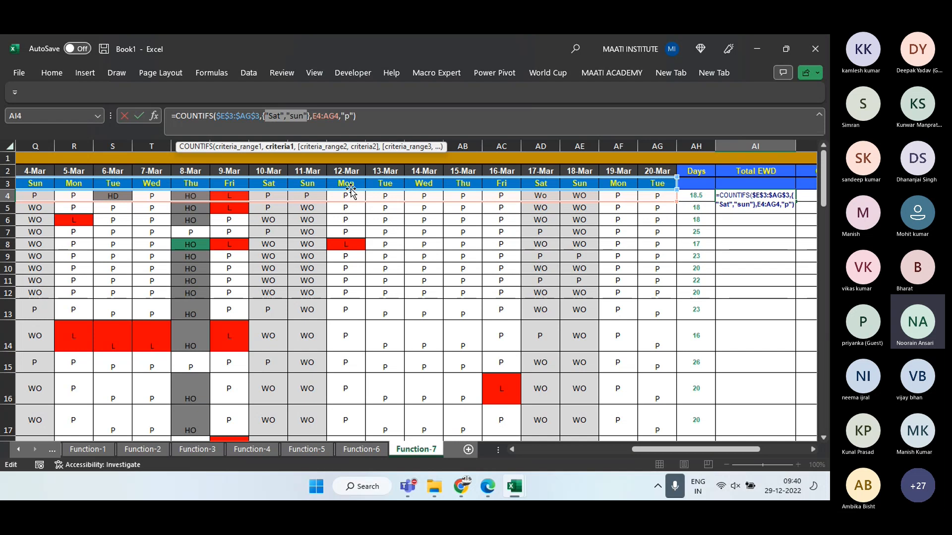
Wrap the COUNTIFS formula in AI4 in SUM and commit it
{"action": "left_click", "coordinate": [178, 112]}
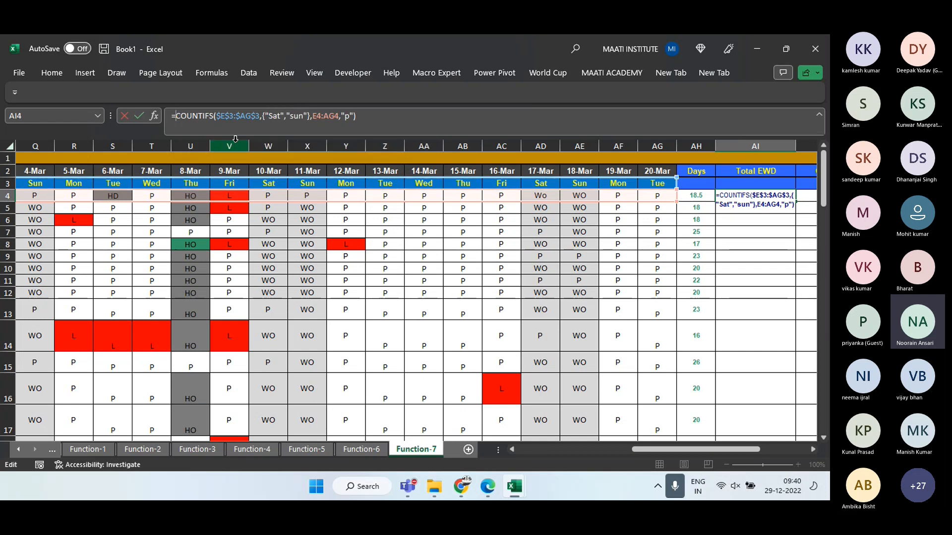
{"action": "type", "text": "SUM("}
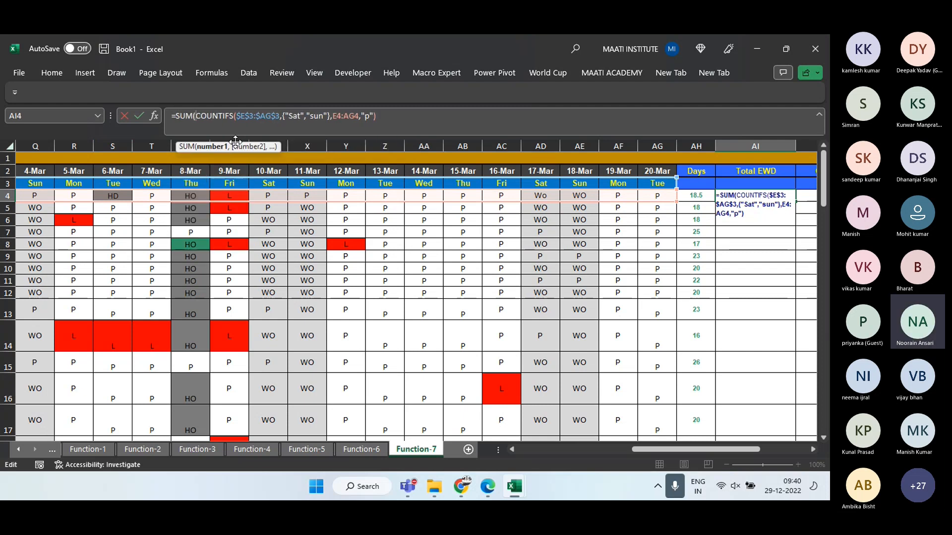
{"action": "key", "text": "Return"}
{"action": "key", "text": "Return"}
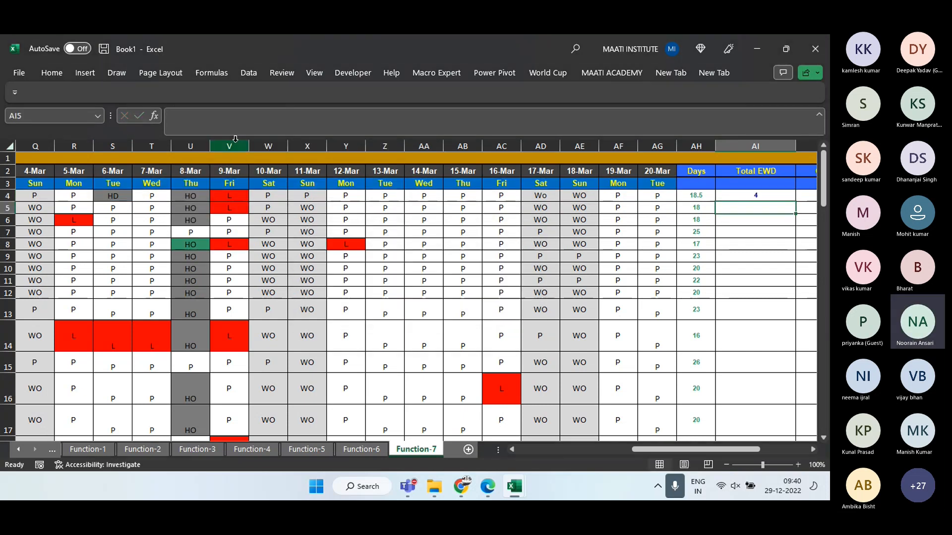
Fill the Total EWD formula from AI4 down to AI16
{"action": "key", "text": "Left"}
{"action": "key", "text": "Down"}
{"action": "key", "text": "Down"}
{"action": "key", "text": "Down"}
{"action": "key", "text": "Down"}
{"action": "key", "text": "Down"}
{"action": "key", "text": "Down"}
{"action": "key", "text": "Down"}
{"action": "key", "text": "Down"}
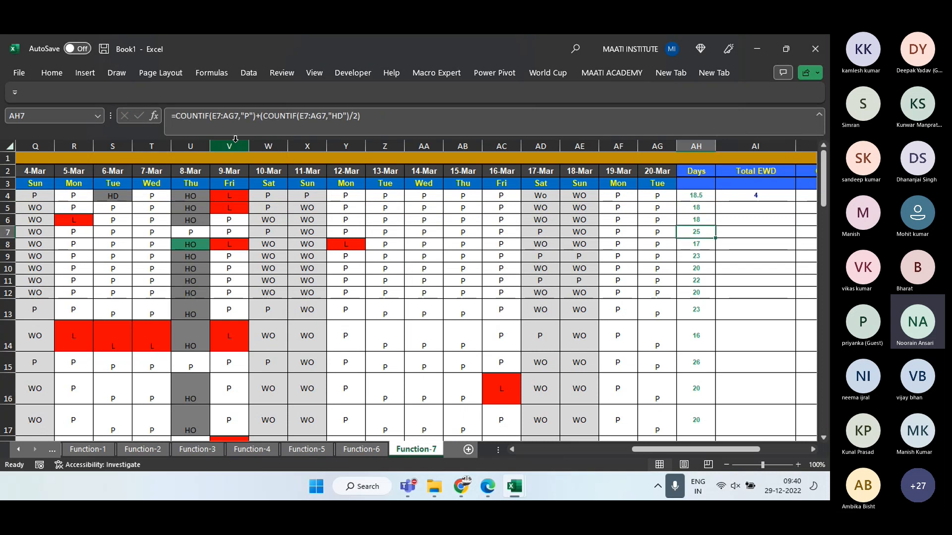
{"action": "key", "text": "Down"}
{"action": "key", "text": "Down"}
{"action": "key", "text": "Down"}
{"action": "key", "text": "Right"}
{"action": "key", "text": "shift+Up"}
{"action": "key", "text": "shift+Up"}
{"action": "key", "text": "shift+Up"}
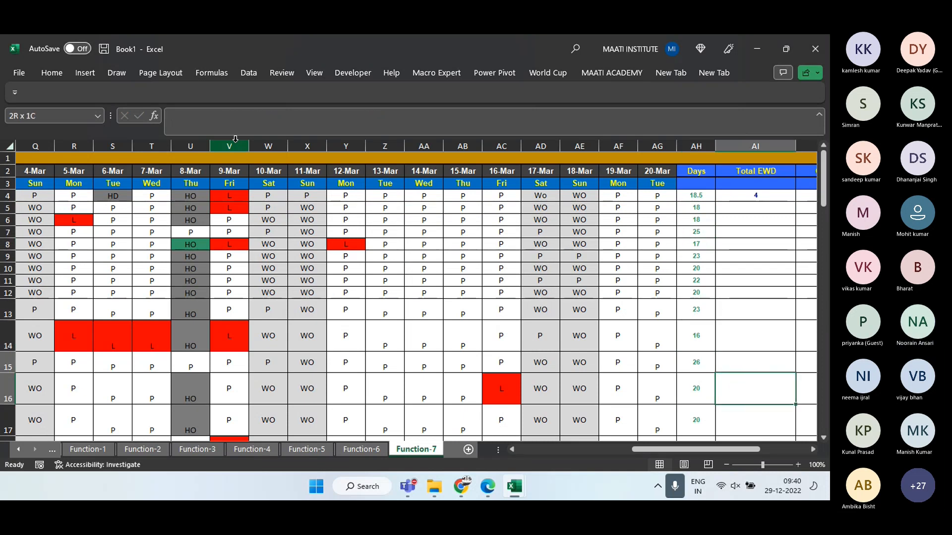
{"action": "key", "text": "shift+Up"}
{"action": "key", "text": "shift+Up"}
{"action": "key", "text": "shift+Up"}
{"action": "key", "text": "shift+Up"}
{"action": "key", "text": "shift+Up"}
{"action": "key", "text": "shift+Up"}
{"action": "key", "text": "shift+Up"}
{"action": "key", "text": "shift+Up"}
{"action": "key", "text": "shift+Up"}
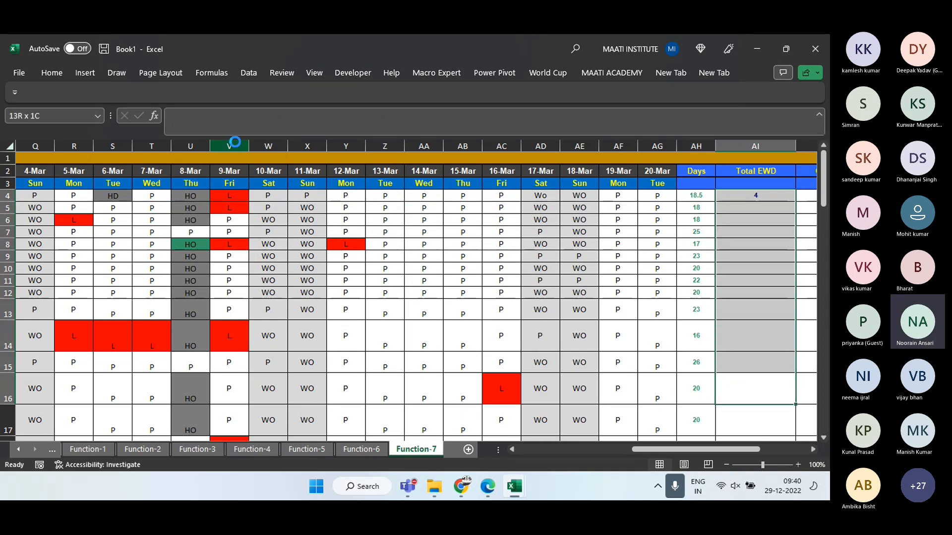
{"action": "key", "text": "ctrl+d"}
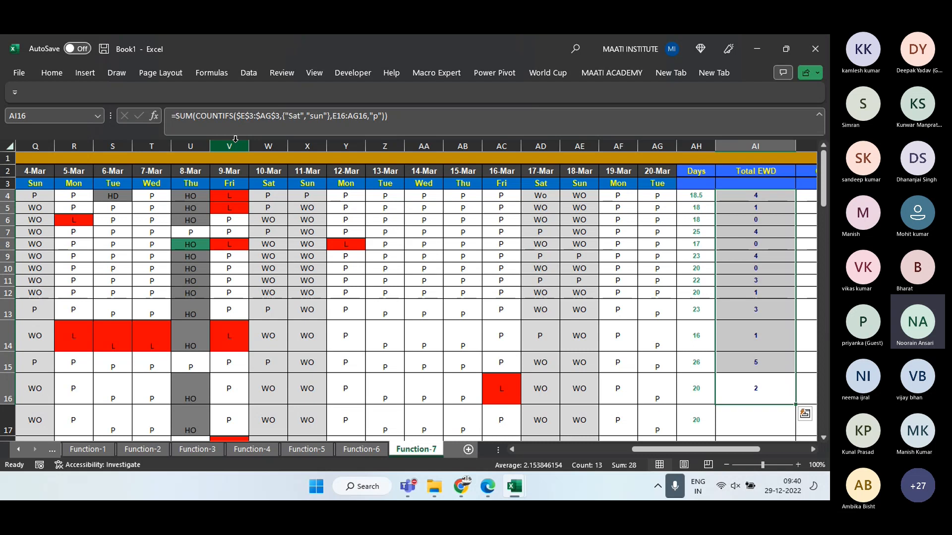
Examine the daily attendance entries in row 16 from the Total EWD column back to 4-Mar
{"action": "key", "text": "Left"}
{"action": "key", "text": "Left"}
{"action": "key", "text": "Left"}
{"action": "key", "text": "Left"}
{"action": "key", "text": "Left"}
{"action": "key", "text": "Left"}
{"action": "key", "text": "Left"}
{"action": "key", "text": "Left"}
{"action": "key", "text": "Left"}
{"action": "key", "text": "Left"}
{"action": "key", "text": "Left"}
{"action": "key", "text": "Left"}
{"action": "key", "text": "Left"}
{"action": "key", "text": "Left"}
{"action": "key", "text": "Left"}
{"action": "key", "text": "Left"}
{"action": "key", "text": "Left"}
{"action": "key", "text": "Left"}
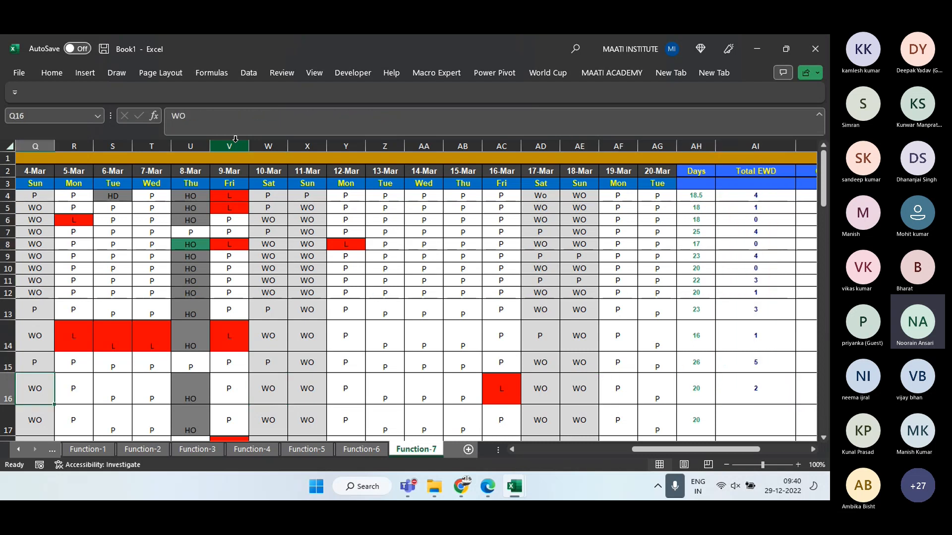
Examine the daily attendance entries in row 15 from 4-Mar back to the employee details
{"action": "key", "text": "Up"}
{"action": "key", "text": "Left"}
{"action": "key", "text": "Left"}
{"action": "key", "text": "Left"}
{"action": "key", "text": "Left"}
{"action": "key", "text": "Left"}
{"action": "key", "text": "Left"}
{"action": "key", "text": "Left"}
{"action": "key", "text": "Left"}
{"action": "key", "text": "Left"}
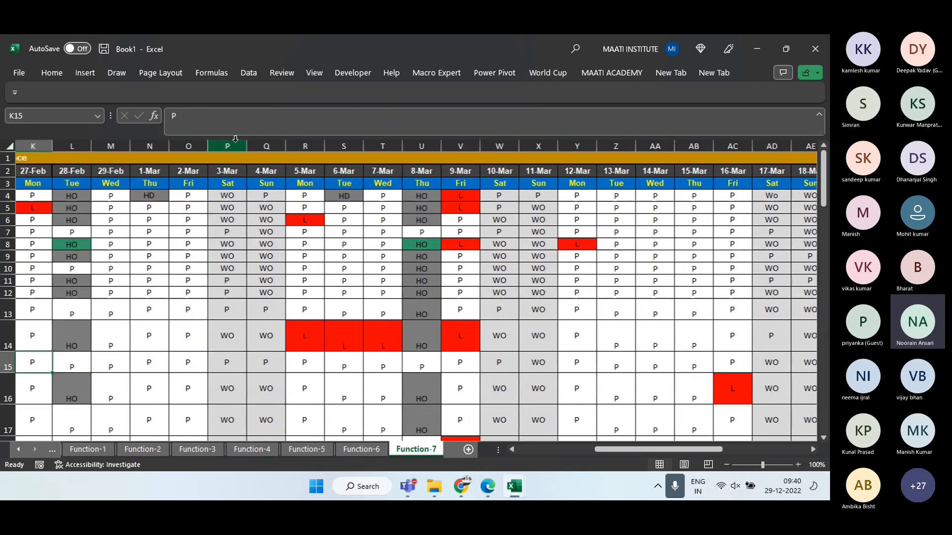
{"action": "key", "text": "Left"}
{"action": "key", "text": "Left"}
{"action": "key", "text": "Left"}
{"action": "key", "text": "Left"}
{"action": "key", "text": "Left"}
{"action": "key", "text": "Left"}
{"action": "key", "text": "Left"}
{"action": "key", "text": "Up"}
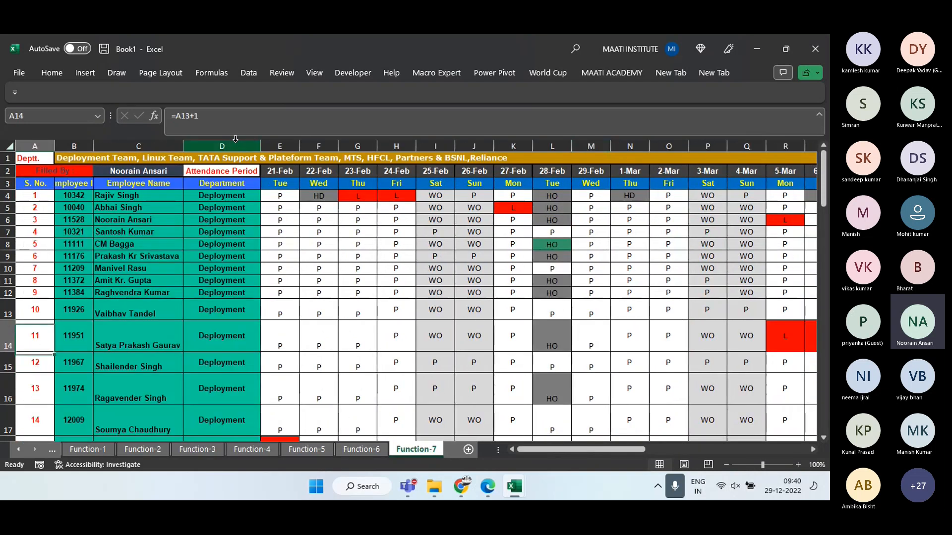
Check the row 14 attendance entries from the employee details across to the Total EWD formula in AI14
{"action": "key", "text": "Right"}
{"action": "key", "text": "Right"}
{"action": "key", "text": "Right"}
{"action": "key", "text": "Right"}
{"action": "key", "text": "Right"}
{"action": "key", "text": "Right"}
{"action": "key", "text": "Right"}
{"action": "key", "text": "Right"}
{"action": "key", "text": "Right"}
{"action": "key", "text": "Right"}
{"action": "key", "text": "Right"}
{"action": "key", "text": "Right"}
{"action": "key", "text": "Right"}
{"action": "key", "text": "Right"}
{"action": "key", "text": "Right"}
{"action": "key", "text": "Right"}
{"action": "key", "text": "Right"}
{"action": "key", "text": "Right"}
{"action": "key", "text": "Right"}
{"action": "key", "text": "Right"}
{"action": "key", "text": "Right"}
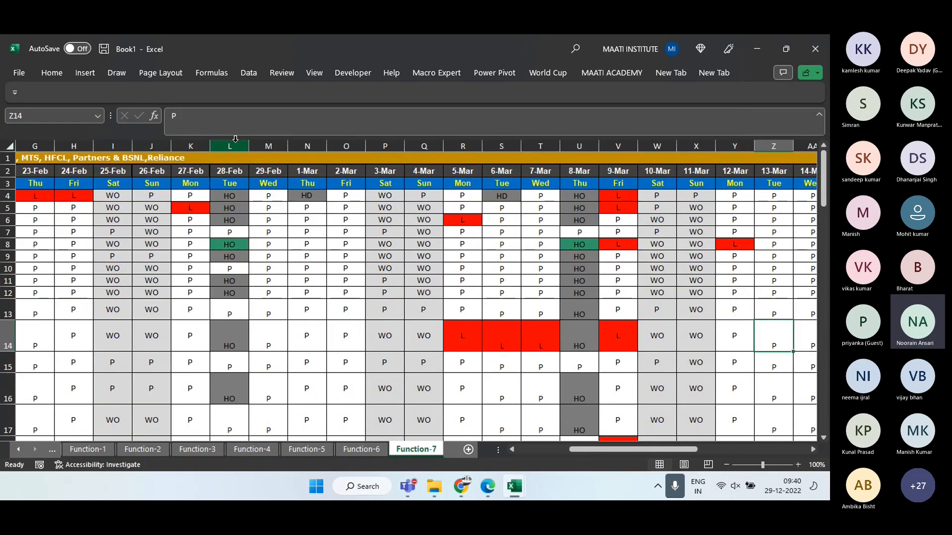
{"action": "key", "text": "Right"}
{"action": "key", "text": "Right"}
{"action": "key", "text": "Right"}
{"action": "key", "text": "Right"}
{"action": "key", "text": "Right"}
{"action": "key", "text": "Right"}
{"action": "key", "text": "Right"}
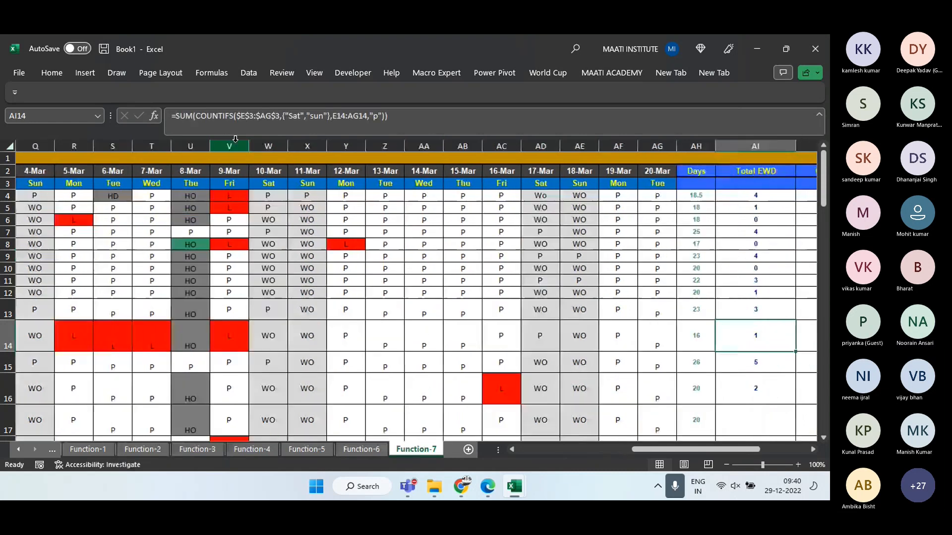
Review the row 14 weekend entries from Total EWD back to the S. No. column
{"action": "key", "text": "Left"}
{"action": "key", "text": "Left"}
{"action": "key", "text": "Left"}
{"action": "key", "text": "Left"}
{"action": "key", "text": "Left"}
{"action": "key", "text": "Left"}
{"action": "key", "text": "Left"}
{"action": "key", "text": "Left"}
{"action": "key", "text": "Left"}
{"action": "key", "text": "Left"}
{"action": "key", "text": "Left"}
{"action": "key", "text": "Left"}
{"action": "key", "text": "Left"}
{"action": "key", "text": "Left"}
{"action": "key", "text": "Left"}
{"action": "key", "text": "Left"}
{"action": "key", "text": "Left"}
{"action": "key", "text": "Left"}
{"action": "key", "text": "Left"}
{"action": "key", "text": "Left"}
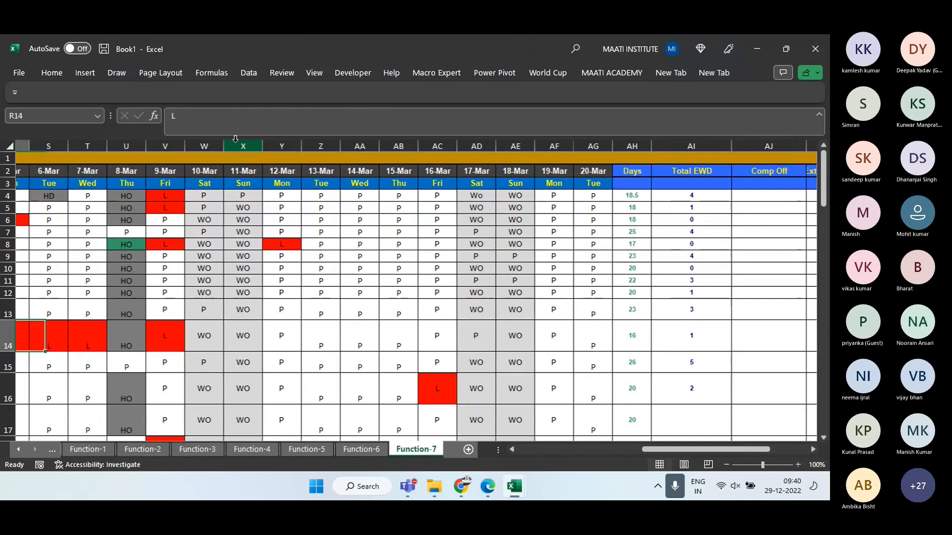
{"action": "key", "text": "Left"}
{"action": "key", "text": "Up"}
{"action": "key", "text": "Up"}
{"action": "key", "text": "Up"}
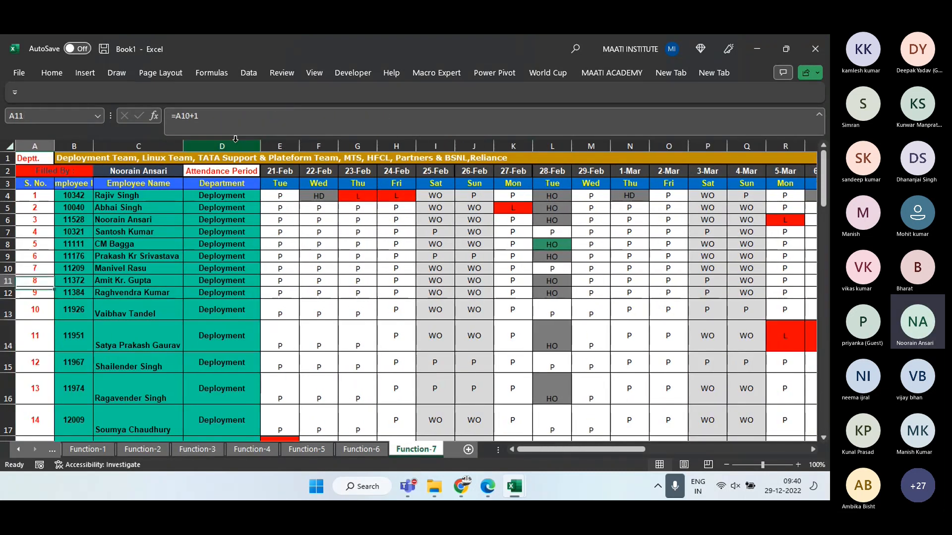
Clear the Total EWD formulas from AI4 down to AI16
{"action": "key", "text": "ctrl+Right"}
{"action": "key", "text": "Up"}
{"action": "key", "text": "Up"}
{"action": "key", "text": "Up"}
{"action": "key", "text": "Up"}
{"action": "key", "text": "Up"}
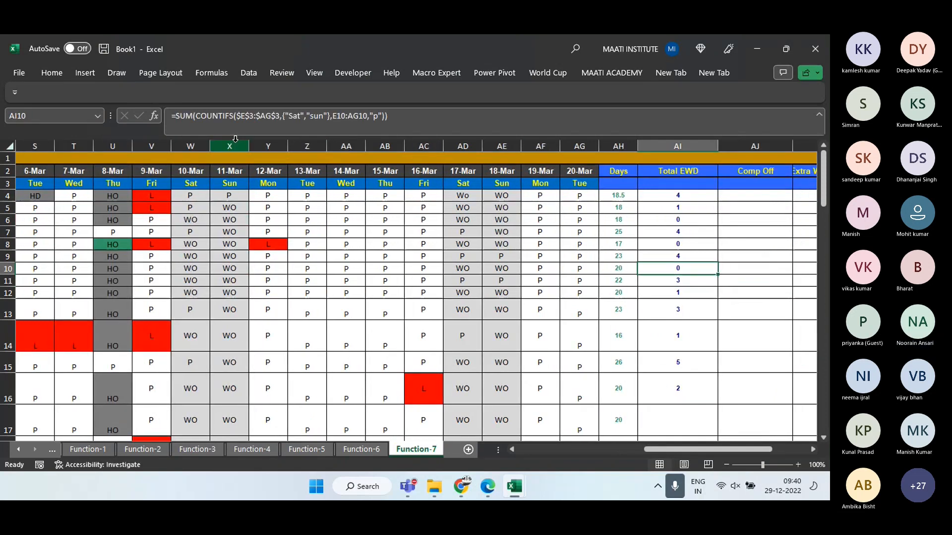
{"action": "key", "text": "Up"}
{"action": "key", "text": "Up"}
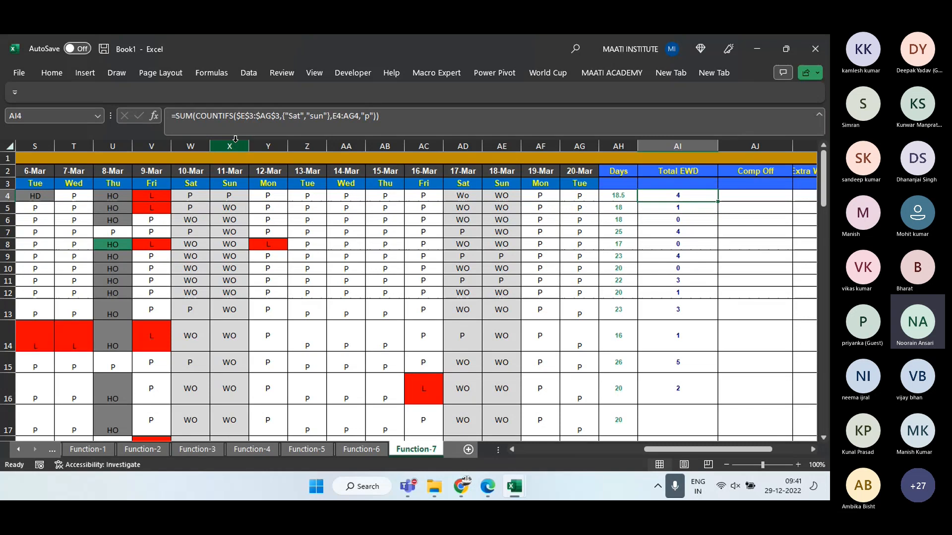
{"action": "key", "text": "ctrl+shift+Down"}
{"action": "key", "text": "Delete"}
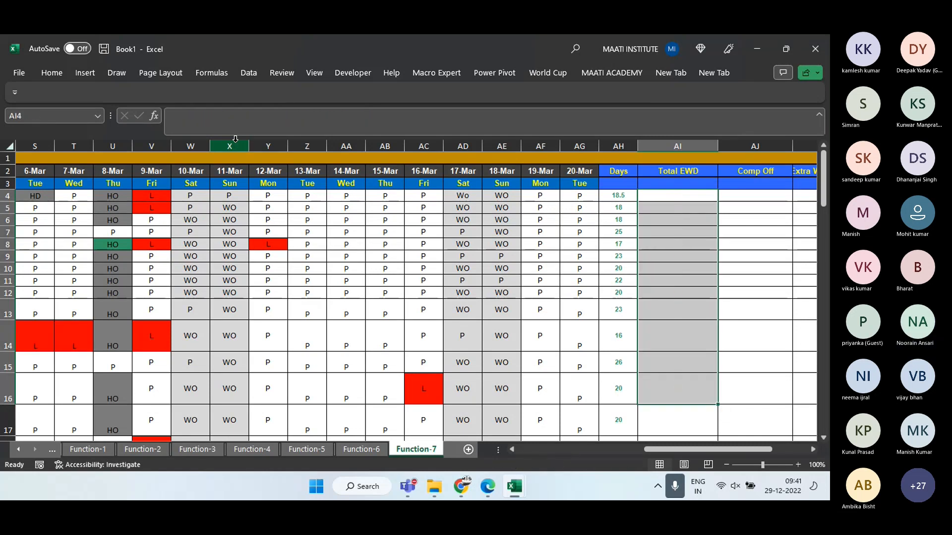
{"action": "type", "text": "="}
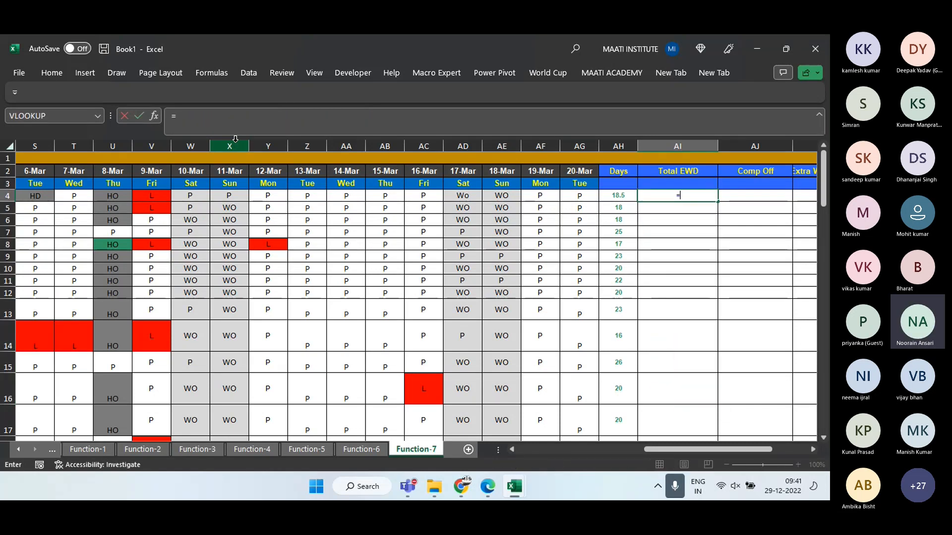
{"action": "type", "text": "COUN"}
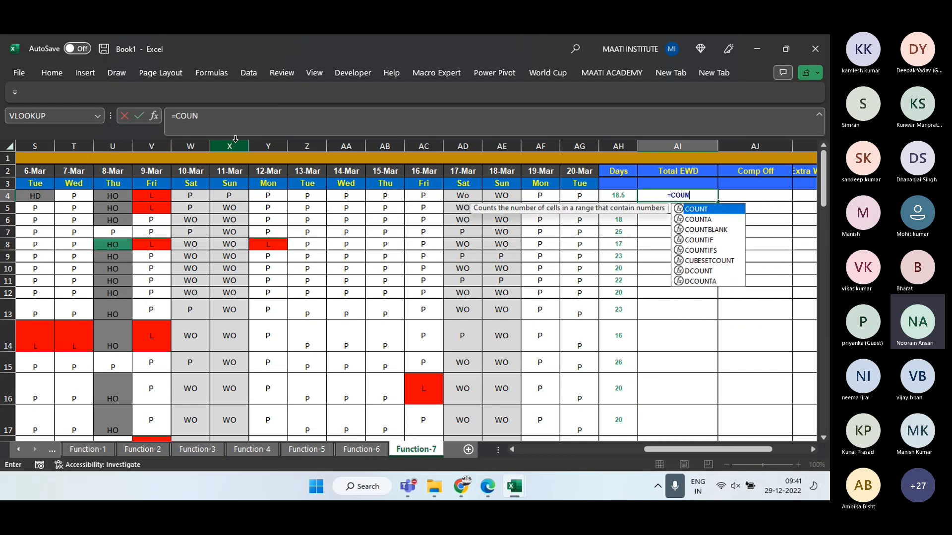
{"action": "type", "text": "TIFS("}
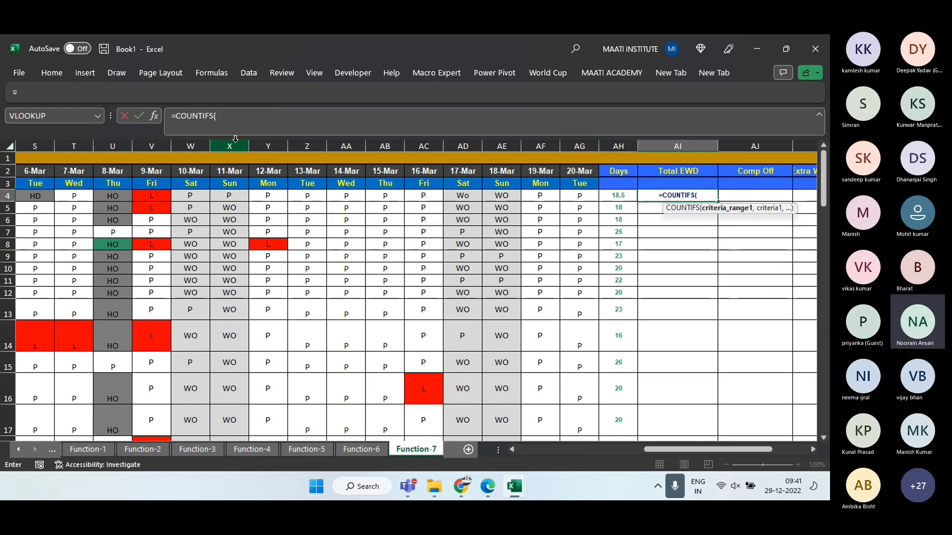
{"action": "key", "text": "Up"}
{"action": "key", "text": "Left"}
{"action": "key", "text": "Left"}
{"action": "key", "text": "Left"}
{"action": "key", "text": "Left"}
{"action": "key", "text": "Left"}
{"action": "key", "text": "Left"}
{"action": "key", "text": "Left"}
{"action": "key", "text": "Left"}
{"action": "key", "text": "Left"}
{"action": "key", "text": "Left"}
{"action": "key", "text": "Left"}
{"action": "key", "text": "Left"}
{"action": "key", "text": "Left"}
{"action": "key", "text": "Left"}
{"action": "key", "text": "Left"}
{"action": "key", "text": "Left"}
{"action": "key", "text": "Left"}
{"action": "key", "text": "Left"}
{"action": "key", "text": "Left"}
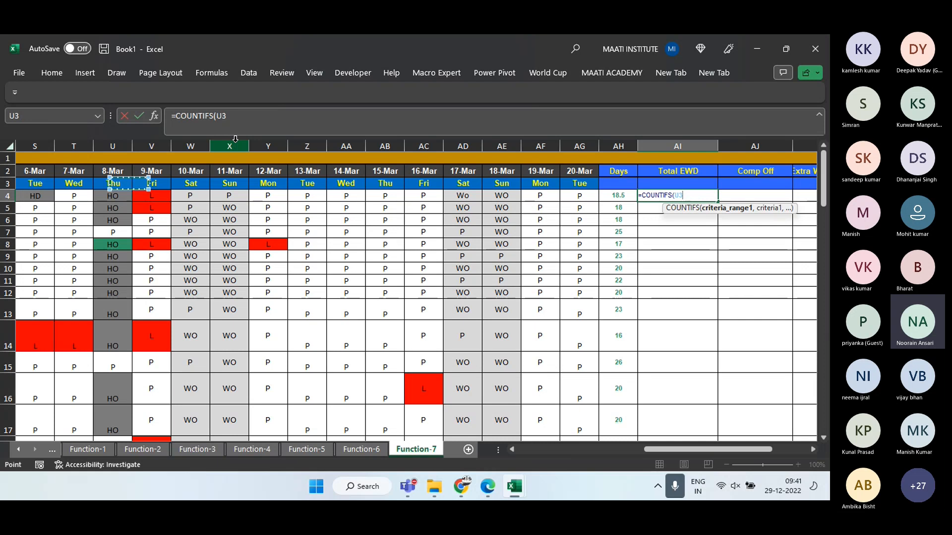
{"action": "key", "text": "Left"}
{"action": "key", "text": "Left"}
{"action": "key", "text": "Left"}
{"action": "key", "text": "Left"}
{"action": "key", "text": "Left"}
{"action": "key", "text": "Left"}
{"action": "key", "text": "Left"}
{"action": "key", "text": "Left"}
{"action": "key", "text": "Escape"}
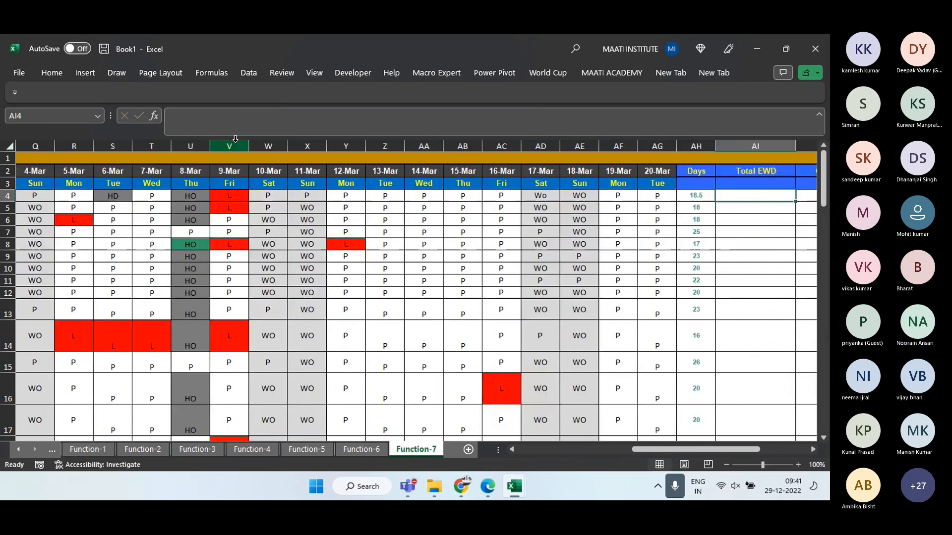
Define the weekday header cells E3:AG3 as a named range called Days
{"action": "key", "text": "Left"}
{"action": "key", "text": "Left"}
{"action": "key", "text": "Left"}
{"action": "key", "text": "Left"}
{"action": "key", "text": "Left"}
{"action": "key", "text": "Left"}
{"action": "key", "text": "Left"}
{"action": "key", "text": "Left"}
{"action": "key", "text": "Left"}
{"action": "key", "text": "Left"}
{"action": "key", "text": "Left"}
{"action": "key", "text": "Left"}
{"action": "key", "text": "Left"}
{"action": "key", "text": "Left"}
{"action": "key", "text": "Left"}
{"action": "key", "text": "Left"}
{"action": "key", "text": "Left"}
{"action": "key", "text": "Left"}
{"action": "key", "text": "Left"}
{"action": "key", "text": "Left"}
{"action": "key", "text": "Left"}
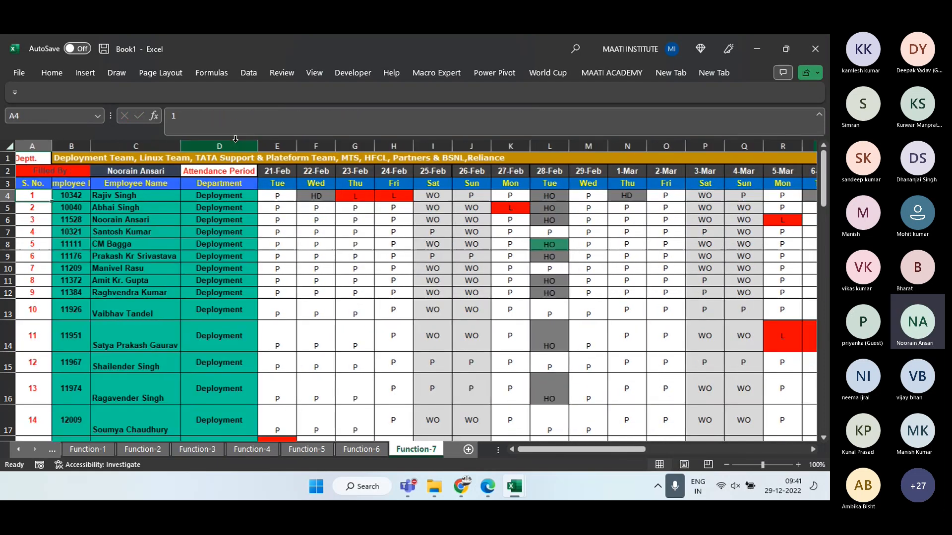
{"action": "key", "text": "Up"}
{"action": "key", "text": "Right"}
{"action": "key", "text": "Right"}
{"action": "key", "text": "Right"}
{"action": "key", "text": "ctrl+shift+Right"}
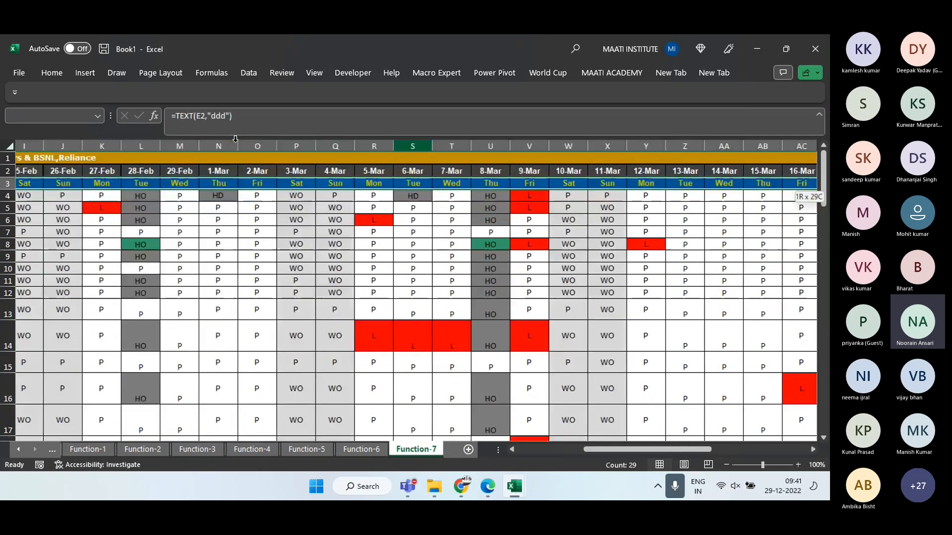
{"action": "key", "text": "shift+Right"}
{"action": "key", "text": "shift+Left"}
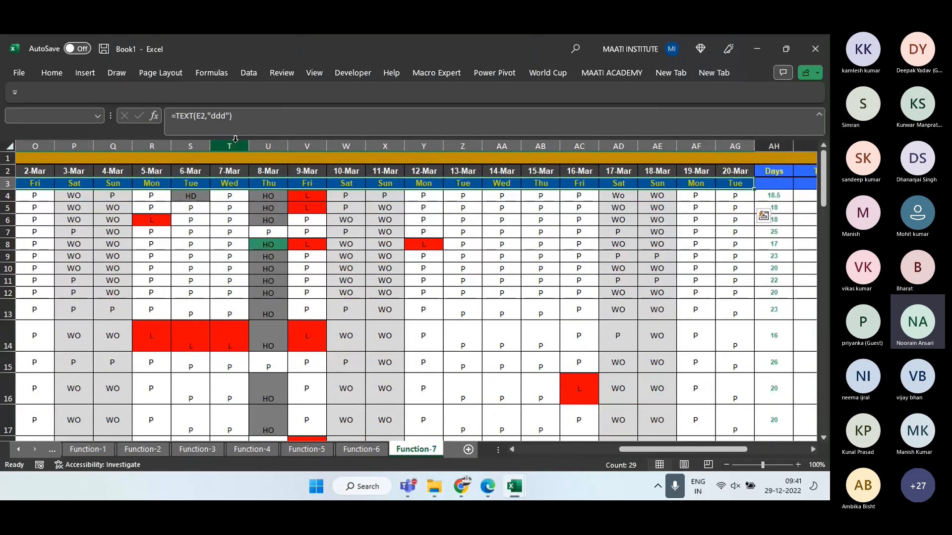
{"action": "type", "text": "Days"}
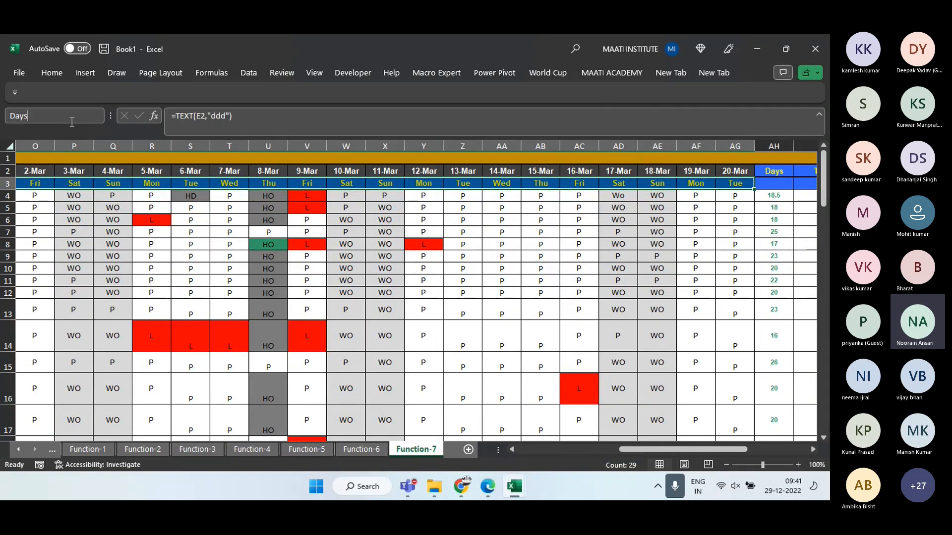
{"action": "key", "text": "Return"}
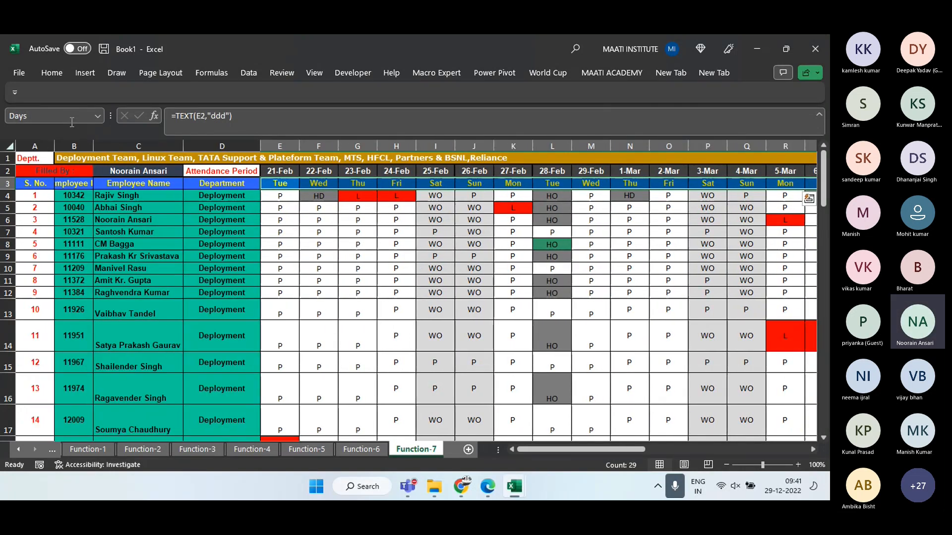
In AI4, start a COUNTIFS formula with Days as the first criteria range and {"Sat","Sun"} as its criteria
{"action": "key", "text": "Right"}
{"action": "key", "text": "Right"}
{"action": "key", "text": "Right"}
{"action": "key", "text": "Right"}
{"action": "key", "text": "Right"}
{"action": "key", "text": "Right"}
{"action": "key", "text": "Right"}
{"action": "key", "text": "Right"}
{"action": "key", "text": "Right"}
{"action": "key", "text": "Right"}
{"action": "key", "text": "Right"}
{"action": "key", "text": "Right"}
{"action": "key", "text": "Right"}
{"action": "key", "text": "Right"}
{"action": "key", "text": "Right"}
{"action": "key", "text": "Right"}
{"action": "key", "text": "Right"}
{"action": "key", "text": "Right"}
{"action": "key", "text": "Right"}
{"action": "key", "text": "Right"}
{"action": "key", "text": "Left"}
{"action": "key", "text": "Left"}
{"action": "key", "text": "Left"}
{"action": "key", "text": "Left"}
{"action": "key", "text": "Left"}
{"action": "key", "text": "Left"}
{"action": "key", "text": "Left"}
{"action": "key", "text": "Left"}
{"action": "key", "text": "Left"}
{"action": "key", "text": "Left"}
{"action": "key", "text": "Left"}
{"action": "key", "text": "Left"}
{"action": "key", "text": "Left"}
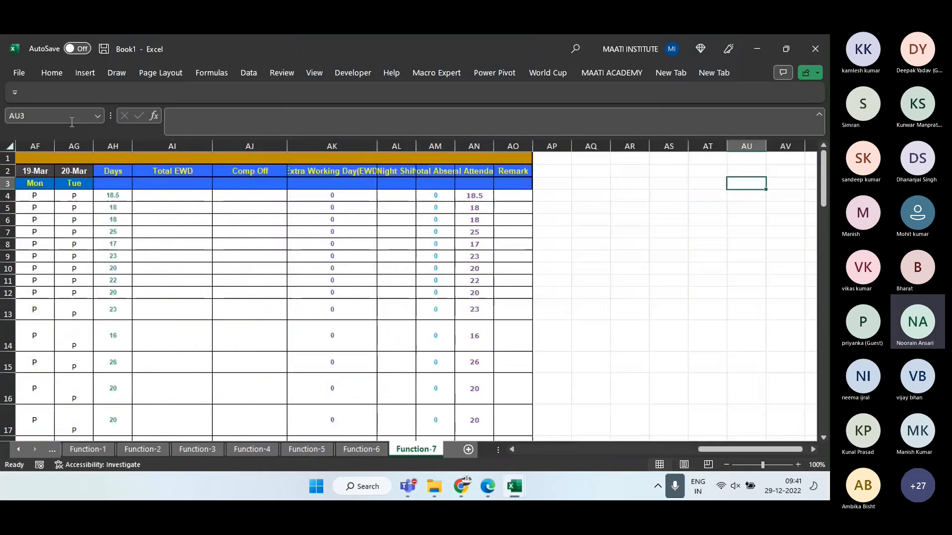
{"action": "key", "text": "Down"}
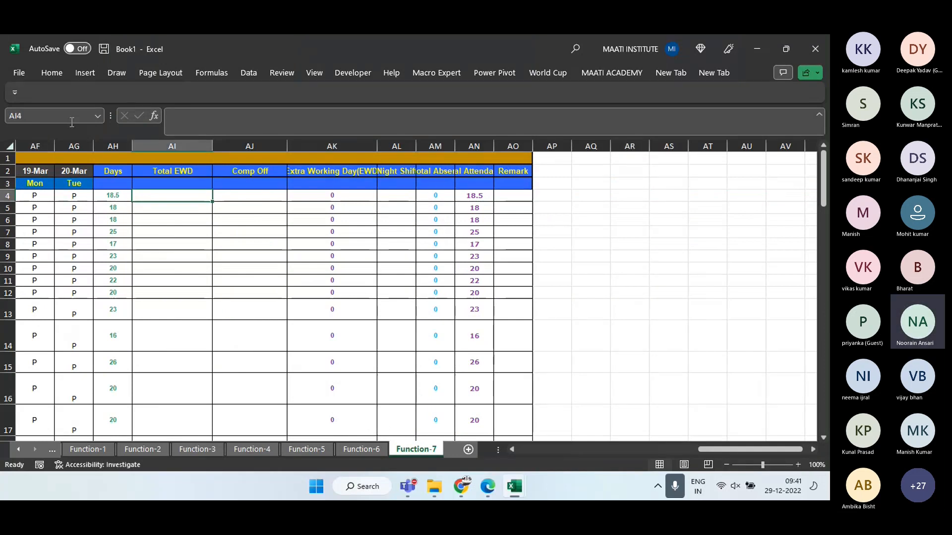
{"action": "type", "text": "=COUNT"}
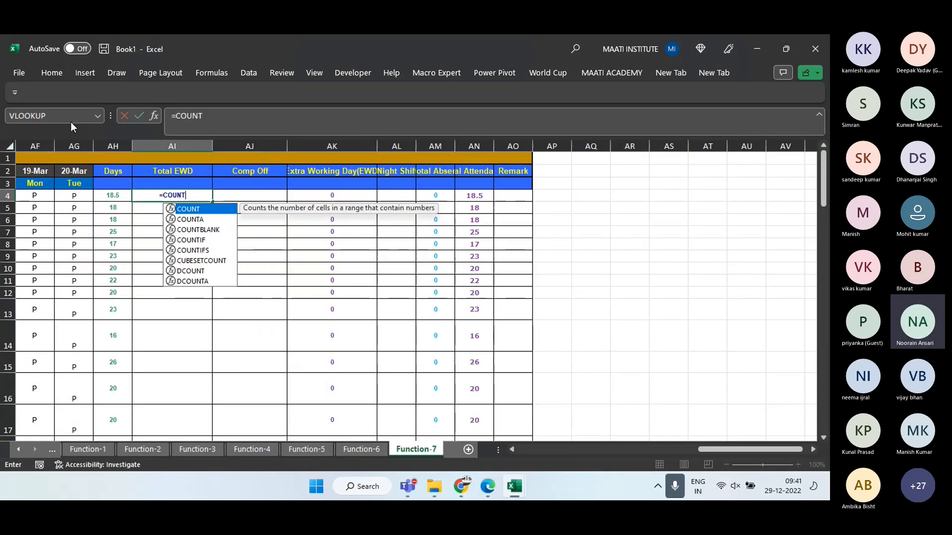
{"action": "type", "text": "IFS("}
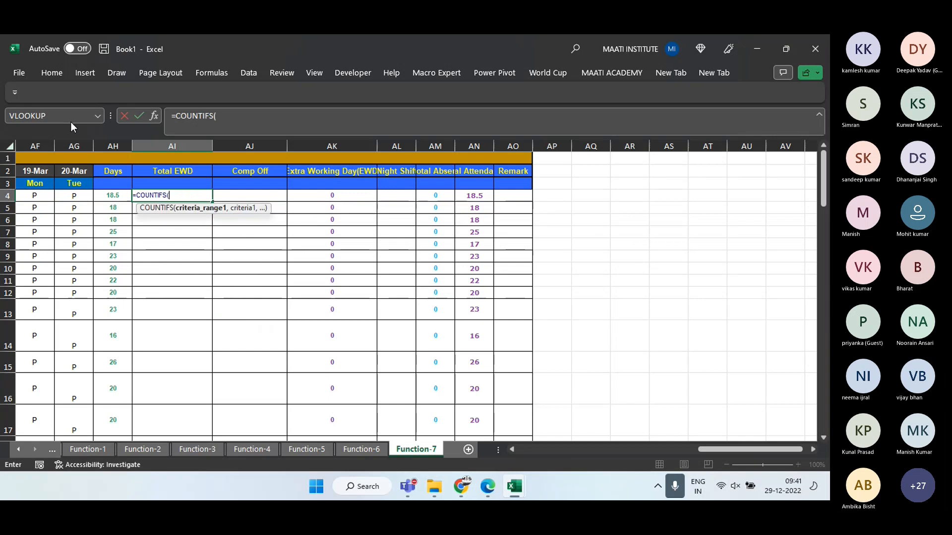
{"action": "type", "text": "Day"}
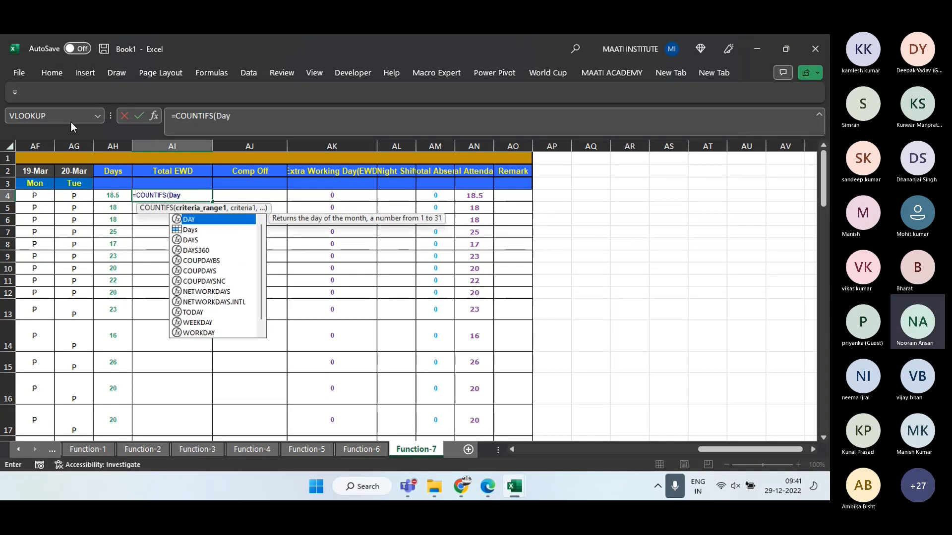
{"action": "type", "text": "s,{\"A"}
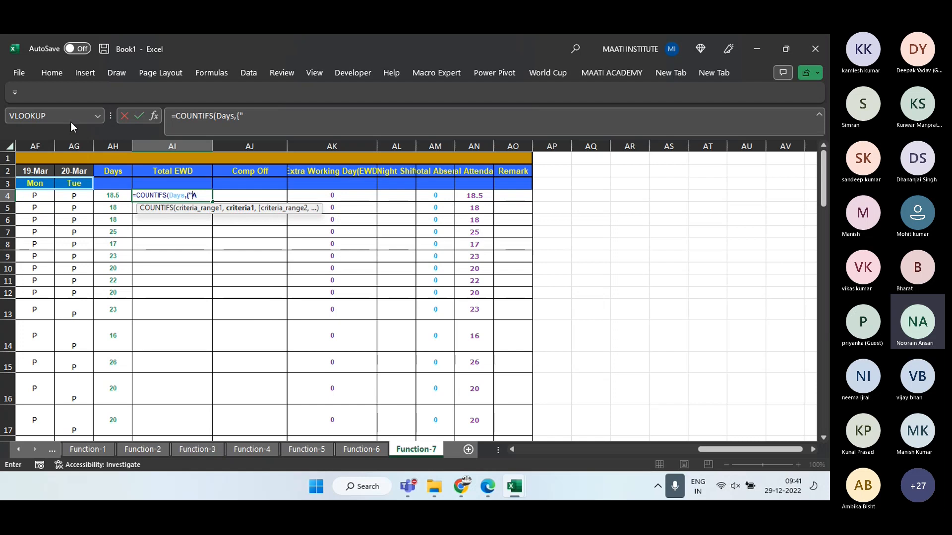
{"action": "key", "text": "BackSpace"}
{"action": "type", "text": "Sat\",\"Sun\"}"}
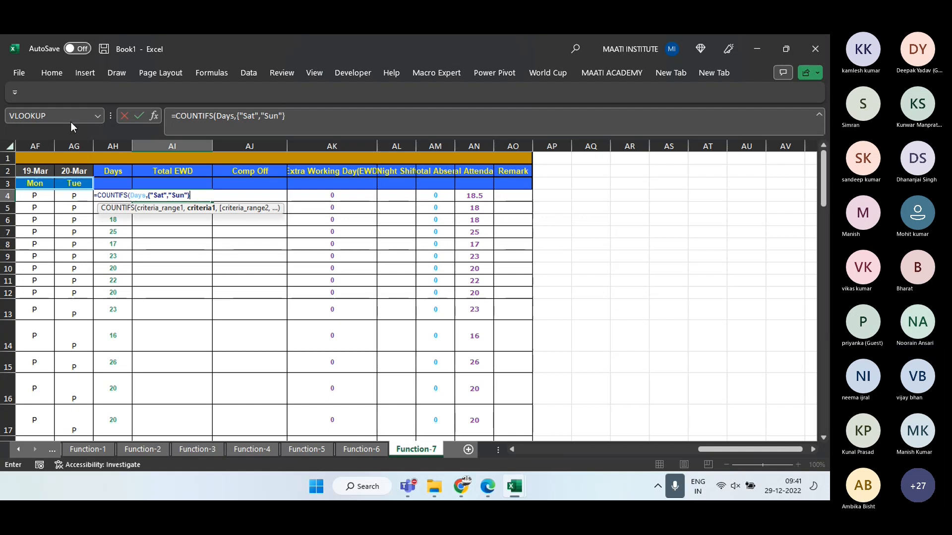
{"action": "type", "text": ","}
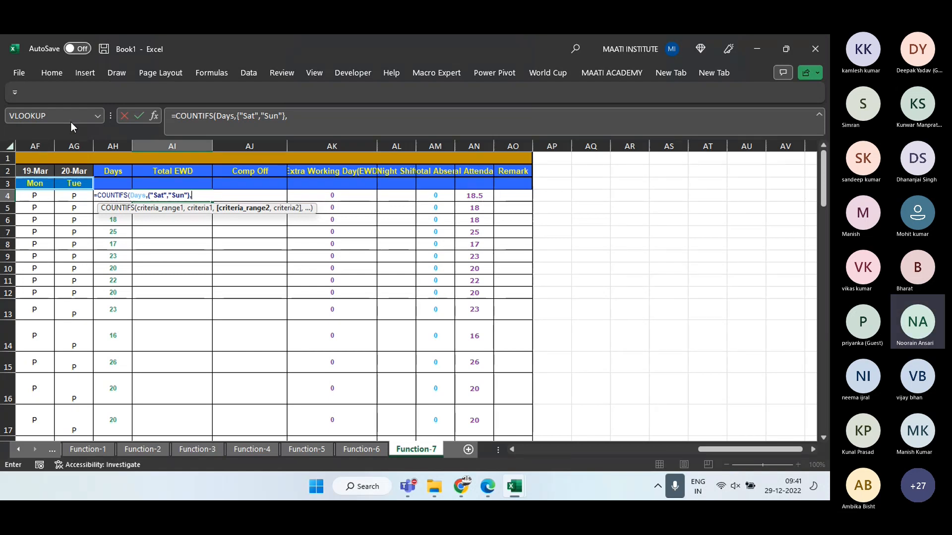
Add E4:AG4 as the second criteria range with "P" as its criteria and close the COUNTIFS function
{"action": "key", "text": "Left"}
{"action": "key", "text": "Left"}
{"action": "key", "text": "Left"}
{"action": "key", "text": "Left"}
{"action": "key", "text": "Left"}
{"action": "key", "text": "Left"}
{"action": "key", "text": "Left"}
{"action": "key", "text": "Left"}
{"action": "key", "text": "Left"}
{"action": "key", "text": "Left"}
{"action": "key", "text": "Left"}
{"action": "key", "text": "Left"}
{"action": "key", "text": "Left"}
{"action": "key", "text": "Left"}
{"action": "key", "text": "Left"}
{"action": "key", "text": "Left"}
{"action": "key", "text": "Left"}
{"action": "key", "text": "Left"}
{"action": "key", "text": "Left"}
{"action": "key", "text": "Left"}
{"action": "key", "text": "Left"}
{"action": "key", "text": "Left"}
{"action": "key", "text": "Left"}
{"action": "key", "text": "Left"}
{"action": "key", "text": "Left"}
{"action": "key", "text": "Left"}
{"action": "key", "text": "Left"}
{"action": "key", "text": "Left"}
{"action": "key", "text": "Left"}
{"action": "key", "text": "Left"}
{"action": "key", "text": "Left"}
{"action": "key", "text": "Left"}
{"action": "key", "text": "Left"}
{"action": "key", "text": "Left"}
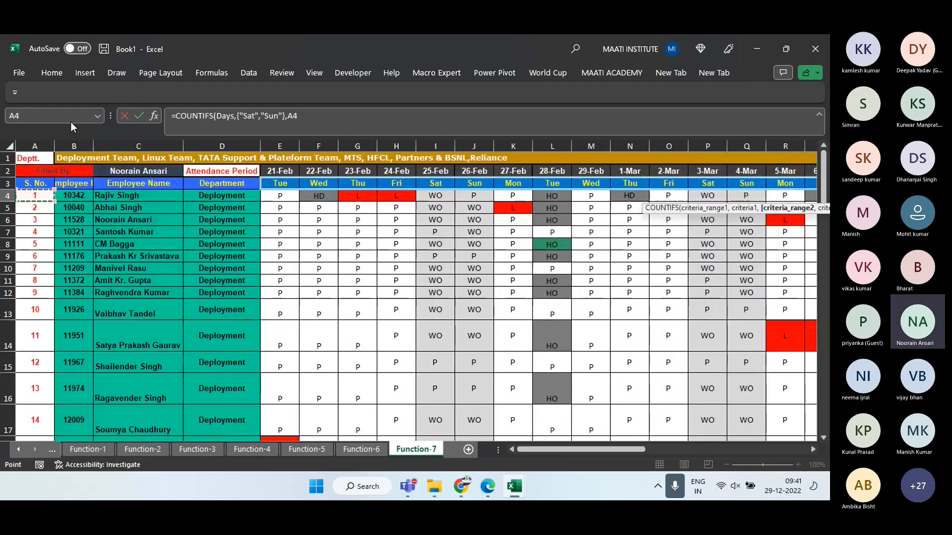
{"action": "key", "text": "Right"}
{"action": "key", "text": "Right"}
{"action": "key", "text": "Right"}
{"action": "key", "text": "Right"}
{"action": "key", "text": "ctrl+shift+Right"}
{"action": "key", "text": "shift+Left"}
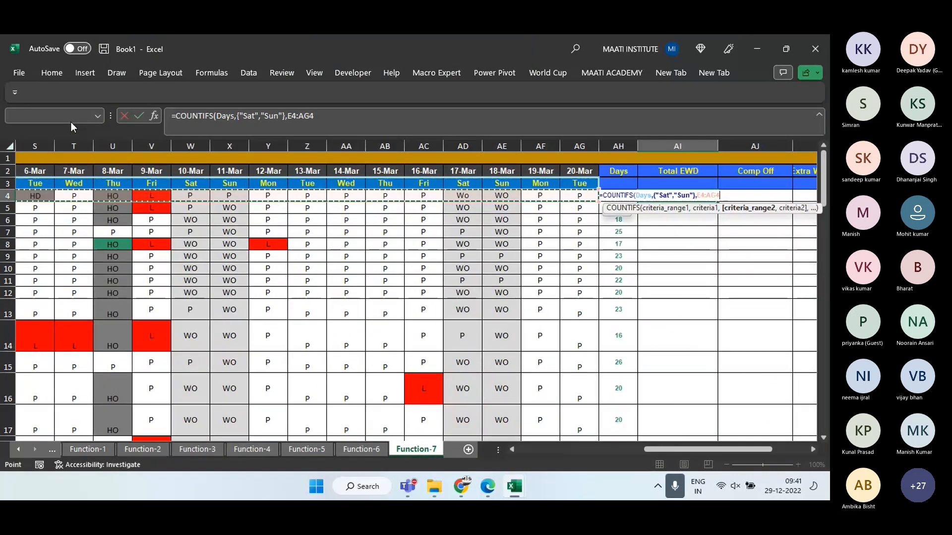
{"action": "type", "text": ","}
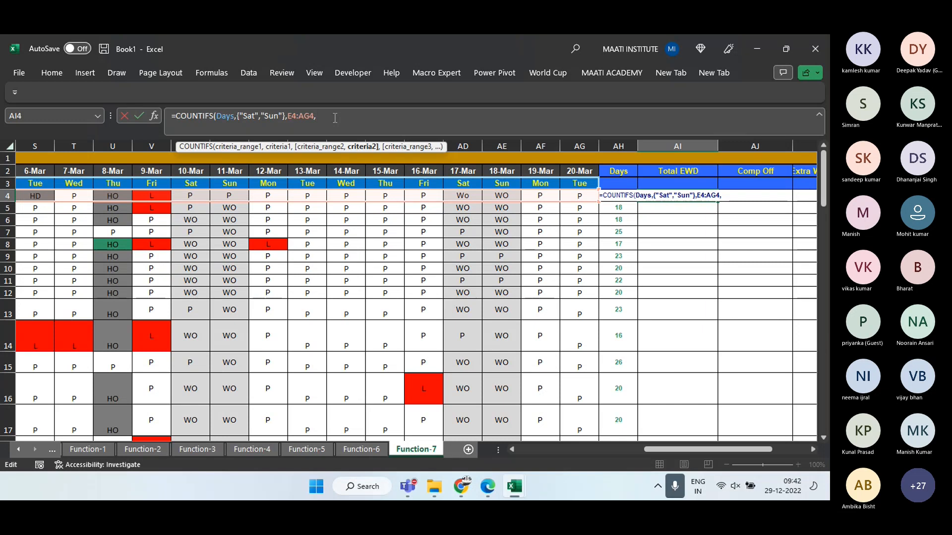
{"action": "type", "text": "\""}
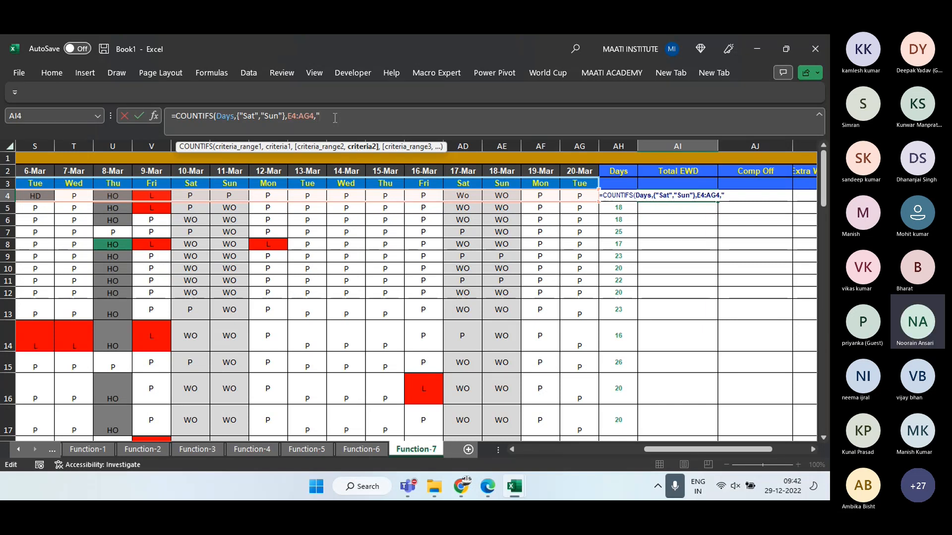
{"action": "type", "text": "P\")"}
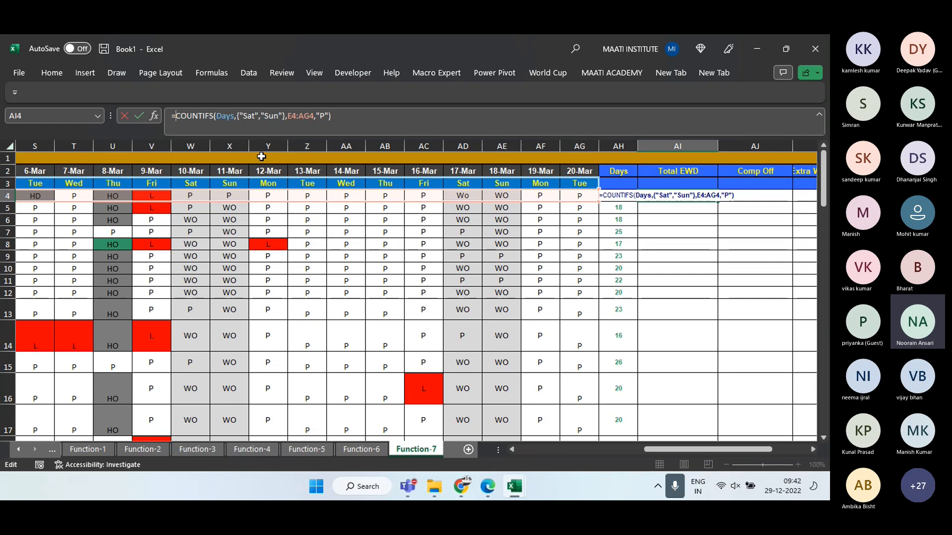
Wrap the COUNTIFS in AI4 in a SUM function and enter the completed formula
{"action": "key", "text": "Home"}
{"action": "key", "text": "Right"}
{"action": "type", "text": "SUM("}
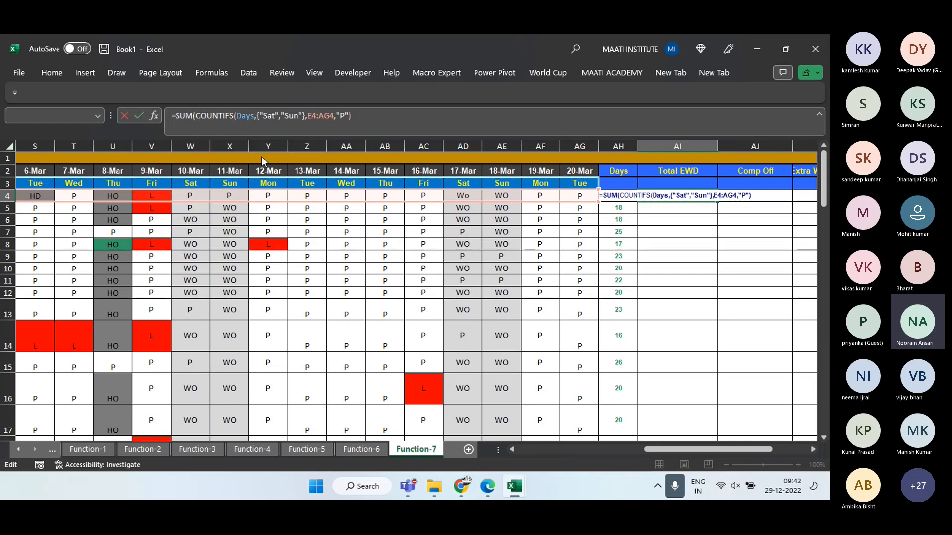
{"action": "key", "text": "Return"}
{"action": "key", "text": "Return"}
Fill the Total EWD formula from AI4 down to AI16
{"action": "key", "text": "shift+Down"}
{"action": "key", "text": "shift+Down"}
{"action": "key", "text": "shift+Down"}
{"action": "key", "text": "shift+Down"}
{"action": "key", "text": "shift+Down"}
{"action": "key", "text": "shift+Down"}
{"action": "key", "text": "shift+Down"}
{"action": "key", "text": "shift+Down"}
{"action": "key", "text": "shift+Down"}
{"action": "key", "text": "shift+Down"}
{"action": "key", "text": "shift+Down"}
{"action": "key", "text": "shift+Down"}
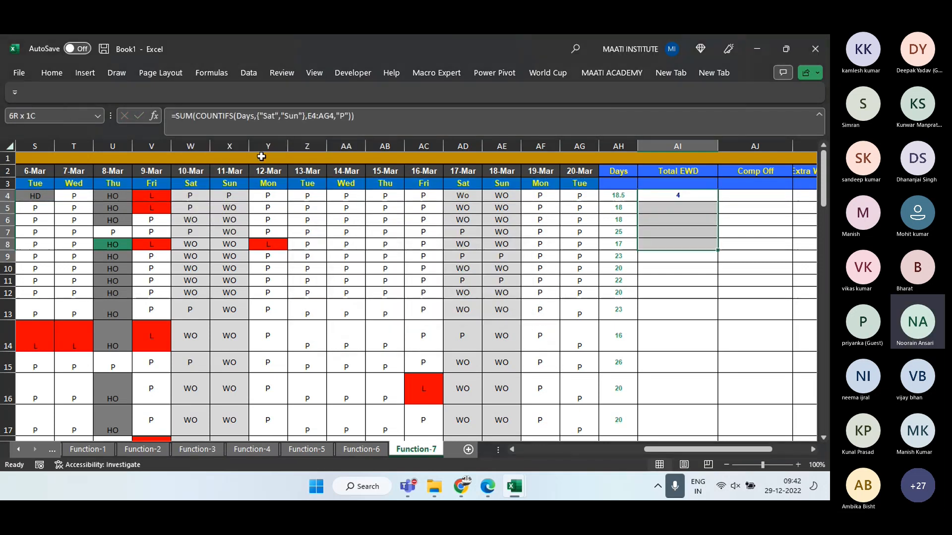
{"action": "key", "text": "ctrl+d"}
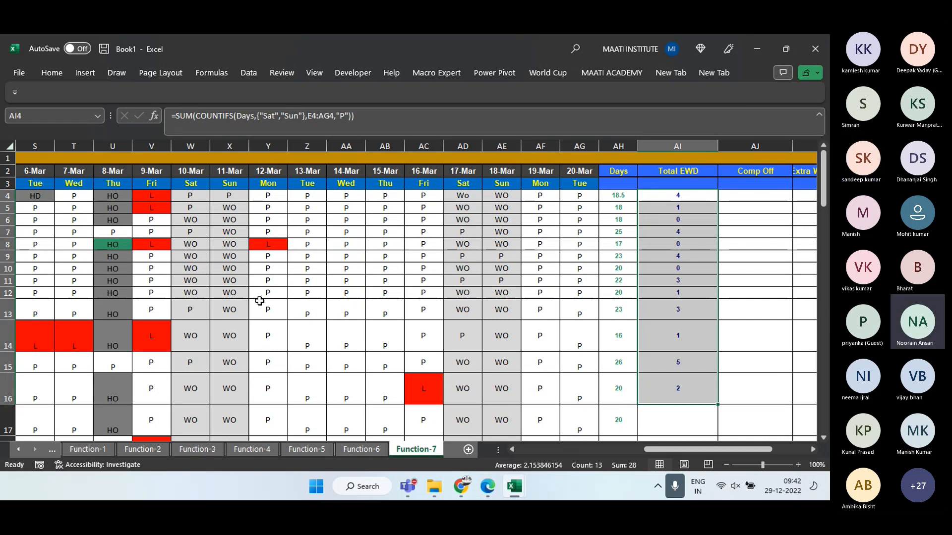
Add blank worksheets after Function-7 and rename Sheet9 as Function-8
{"action": "left_click", "coordinate": [467, 450]}
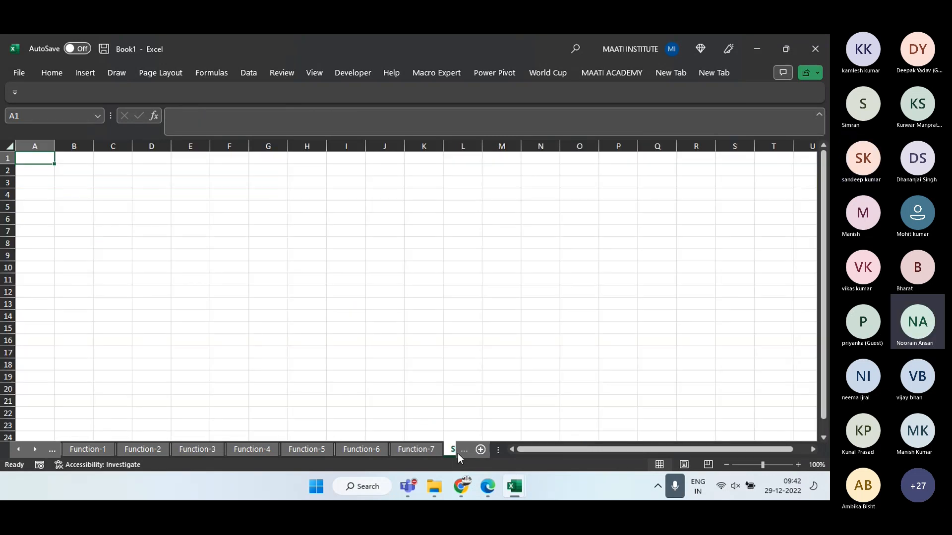
{"action": "left_click", "coordinate": [448, 450]}
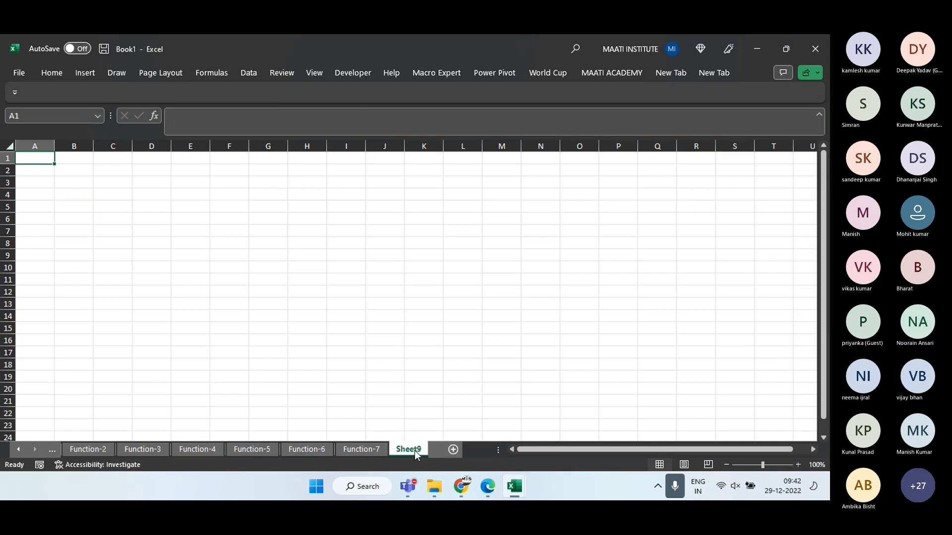
{"action": "left_click", "coordinate": [454, 450]}
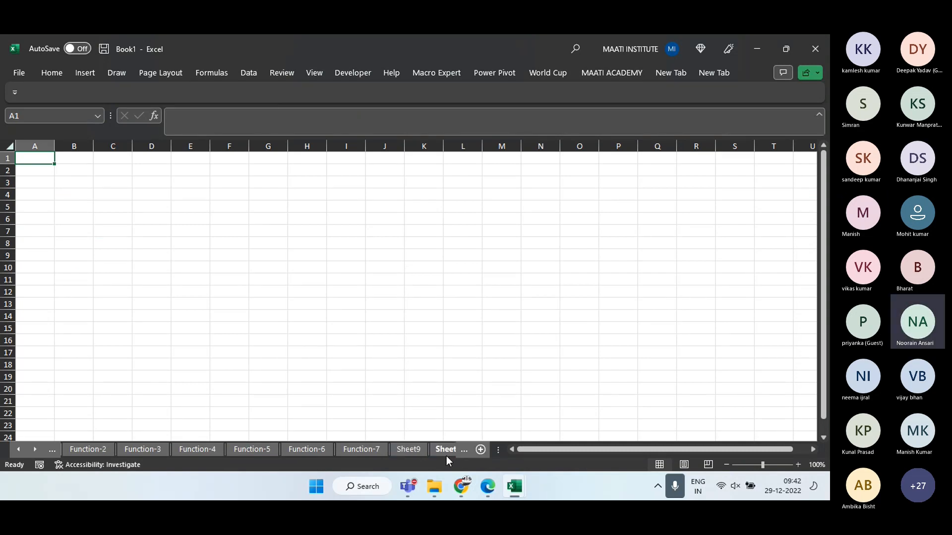
{"action": "right_click", "coordinate": [412, 450]}
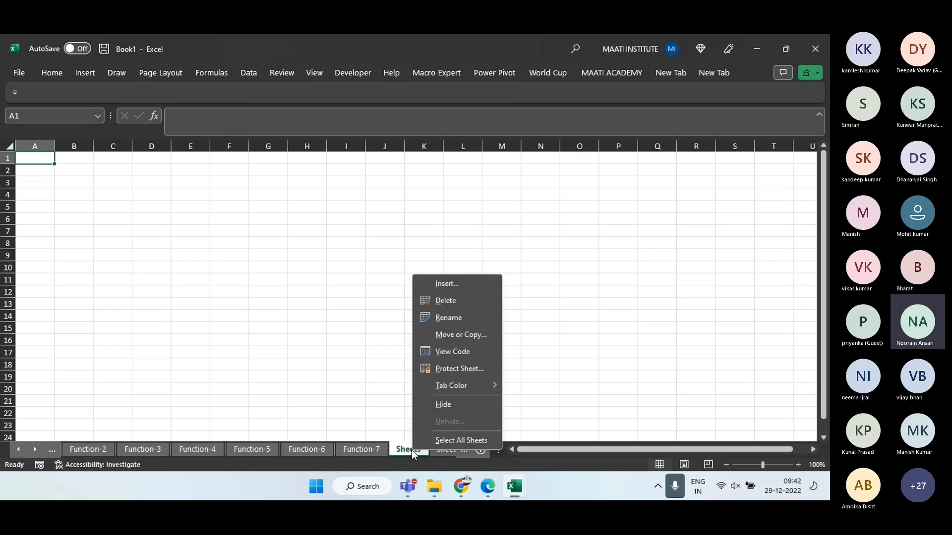
{"action": "left_click", "coordinate": [455, 317]}
{"action": "type", "text": "Func"}
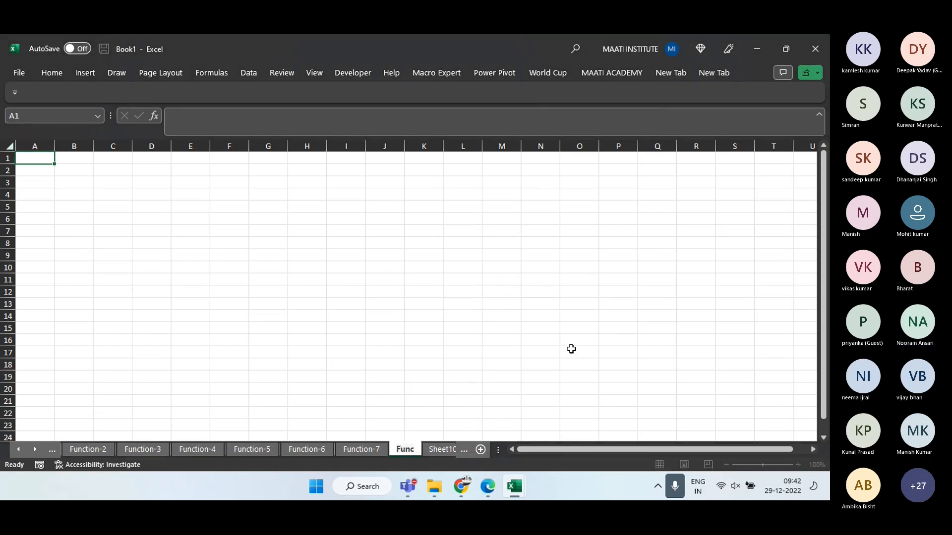
{"action": "type", "text": "tion-8"}
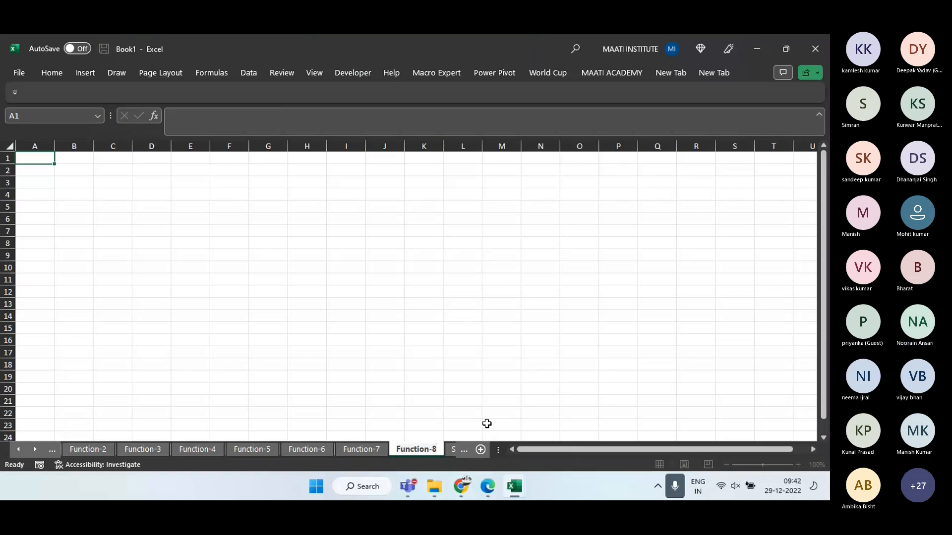
Rename the Sheet10 worksheet as Function-9
{"action": "left_click", "coordinate": [481, 449]}
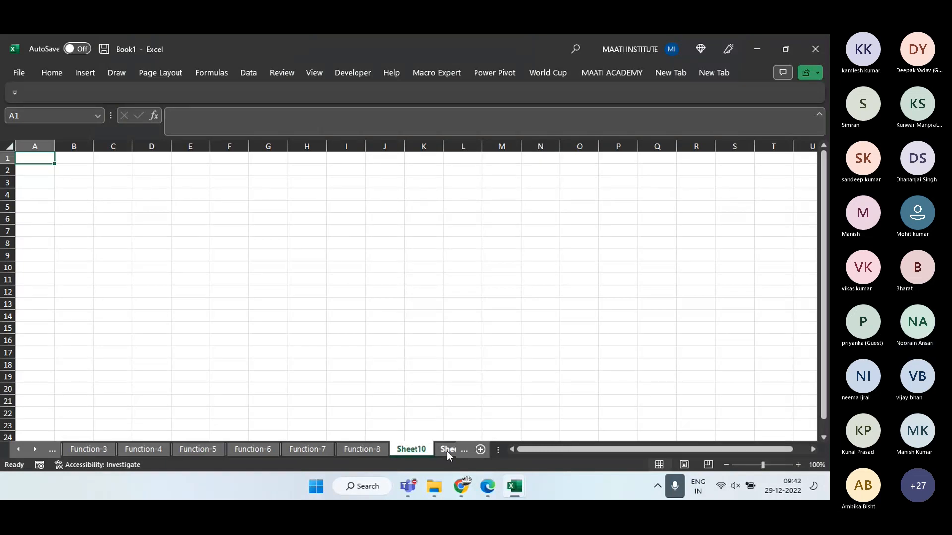
{"action": "right_click", "coordinate": [406, 451]}
{"action": "left_click", "coordinate": [441, 317]}
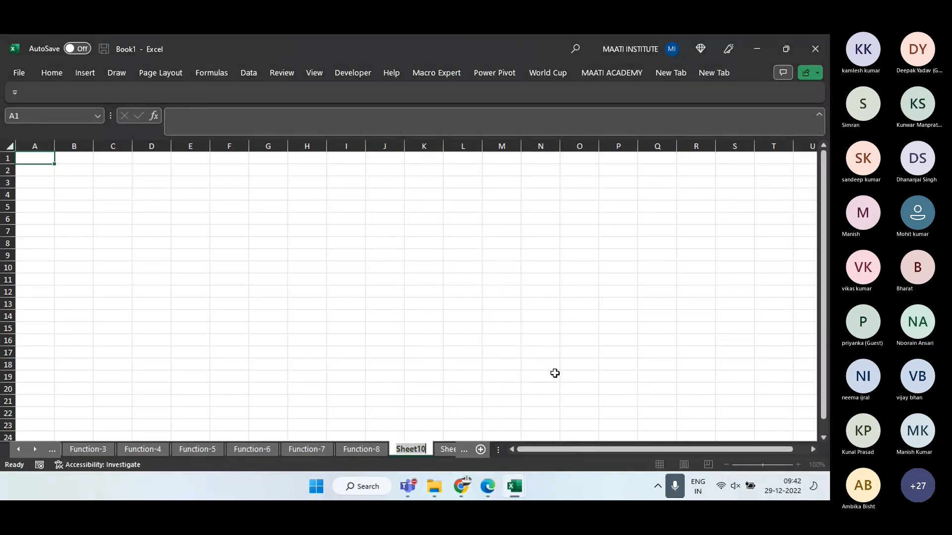
{"action": "type", "text": "Function"}
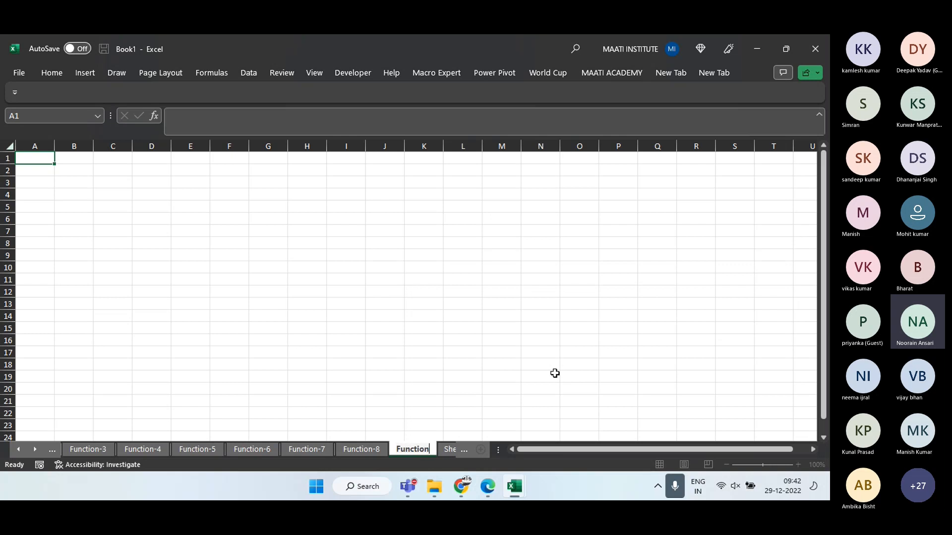
{"action": "type", "text": "-9"}
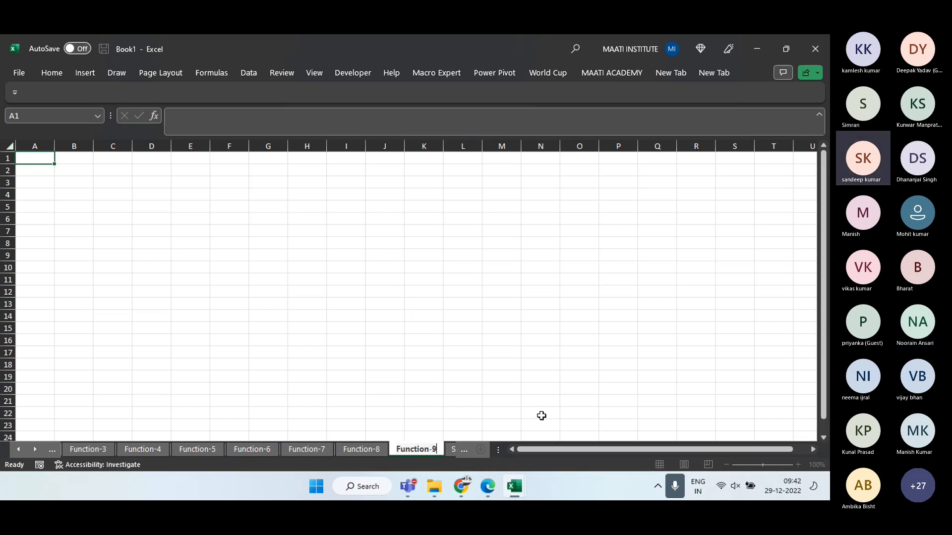
Rename the last new blank worksheet as Function-10
{"action": "left_click", "coordinate": [448, 449]}
{"action": "right_click", "coordinate": [413, 451]}
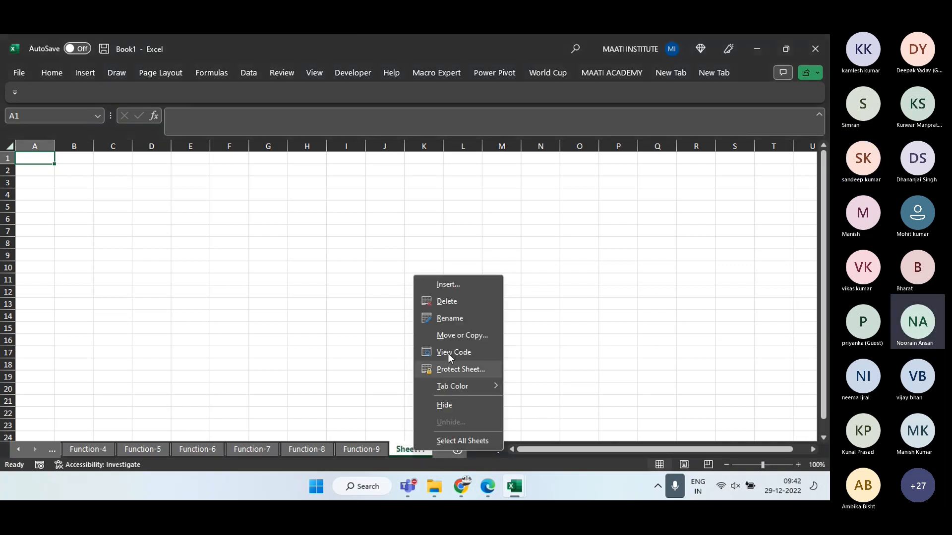
{"action": "left_click", "coordinate": [453, 319]}
{"action": "type", "text": "Function-1"}
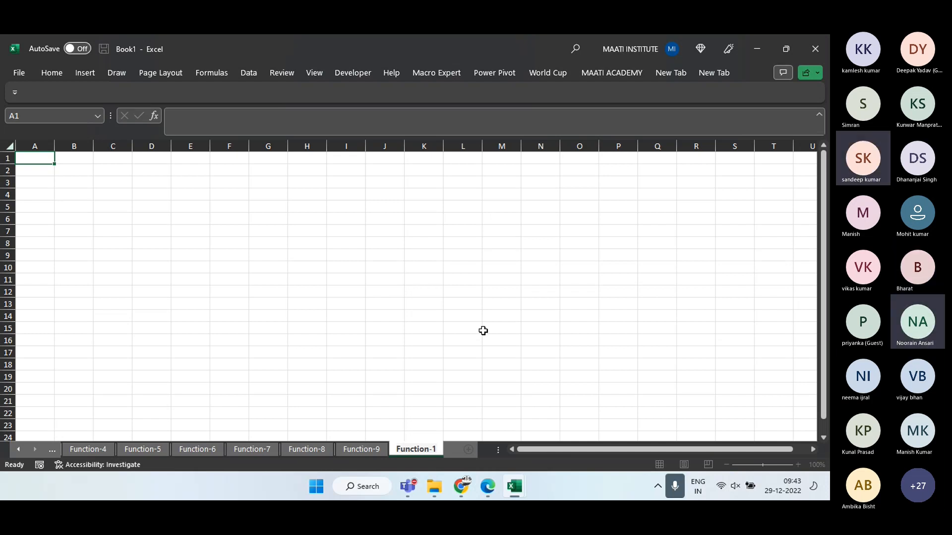
{"action": "type", "text": "0"}
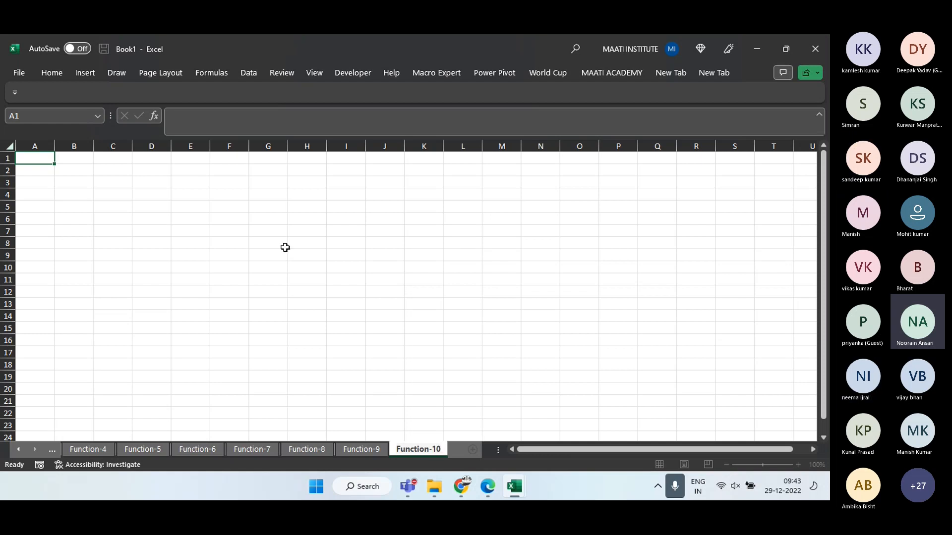
{"action": "left_click", "coordinate": [290, 181]}
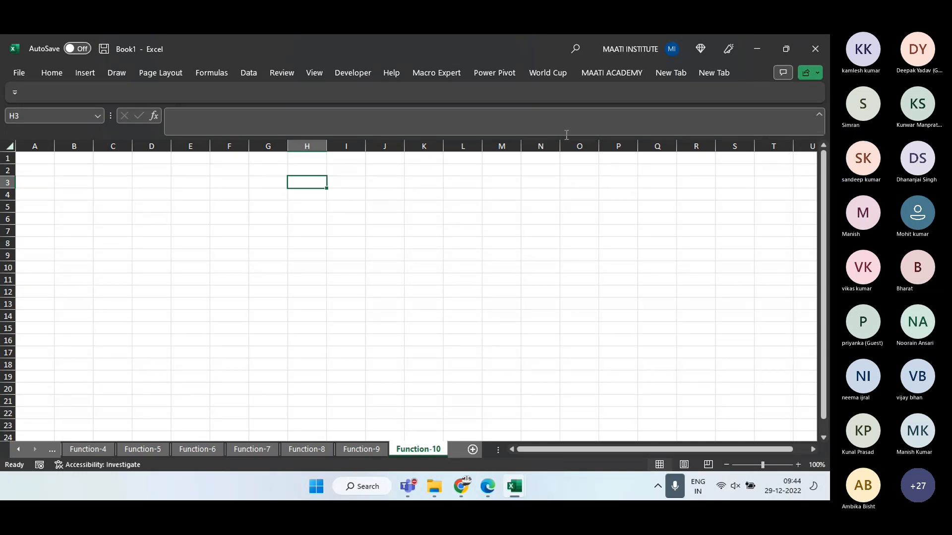
Switch from Book1 to the COUNTIFS_EXAMPLE(HomeTask).xlsm workbook
{"action": "left_click", "coordinate": [275, 446]}
{"action": "left_click", "coordinate": [294, 448]}
{"action": "key", "text": "alt+Tab"}
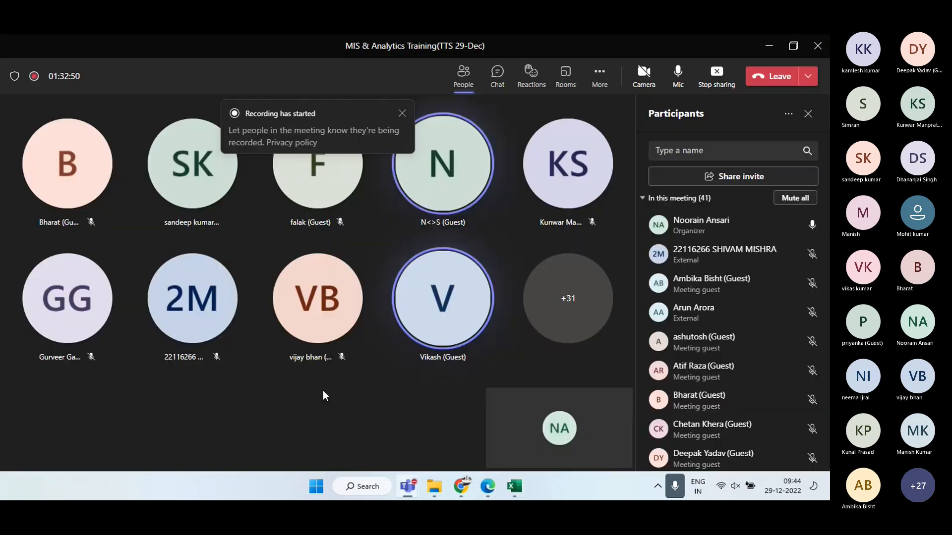
{"action": "key", "text": "alt+Tab"}
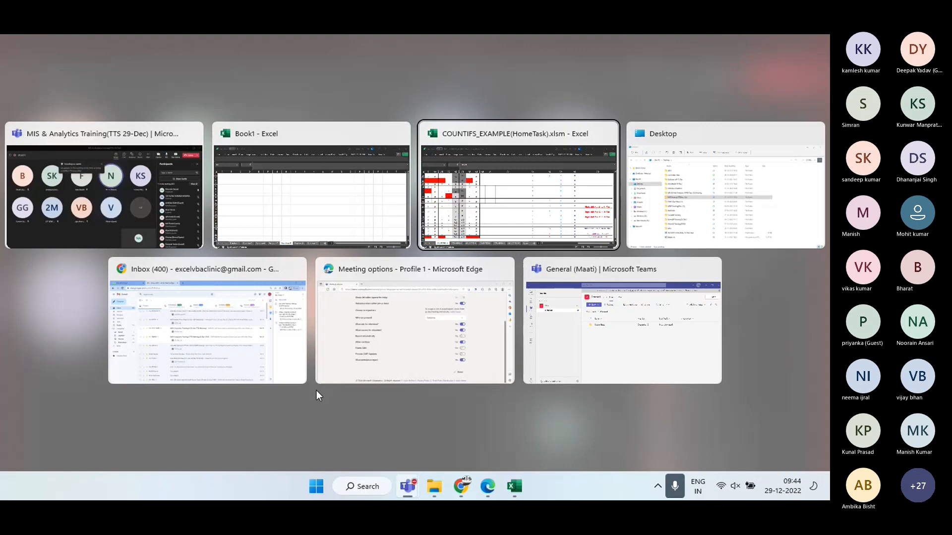
{"action": "key", "text": "alt+Tab"}
{"action": "key", "text": "alt+Tab"}
{"action": "key", "text": "alt+Tab"}
{"action": "key", "text": "alt+Tab"}
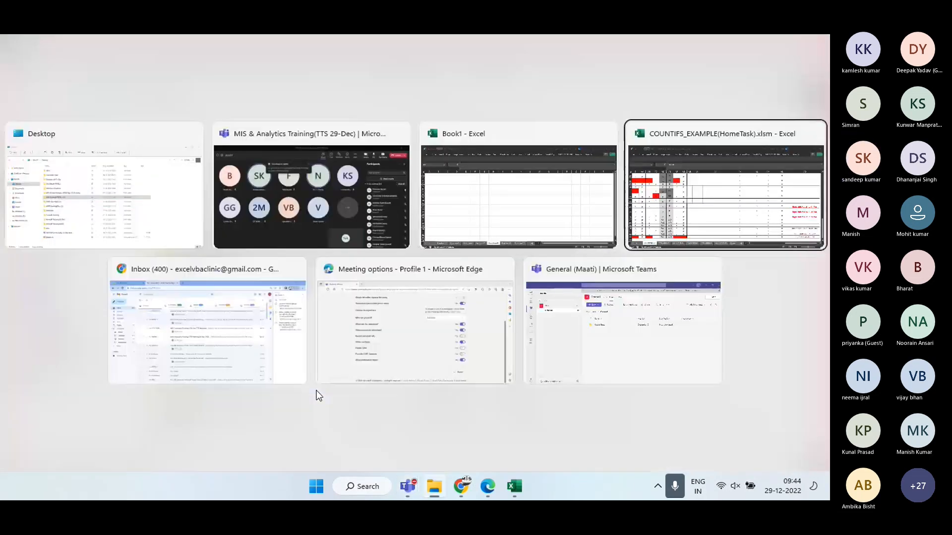
Look through sheets COUNTIFS-6 to COUNTIFS-10 and copy the entire used range of COUNTIFS-10, starting at A1
{"action": "left_click", "coordinate": [168, 450]}
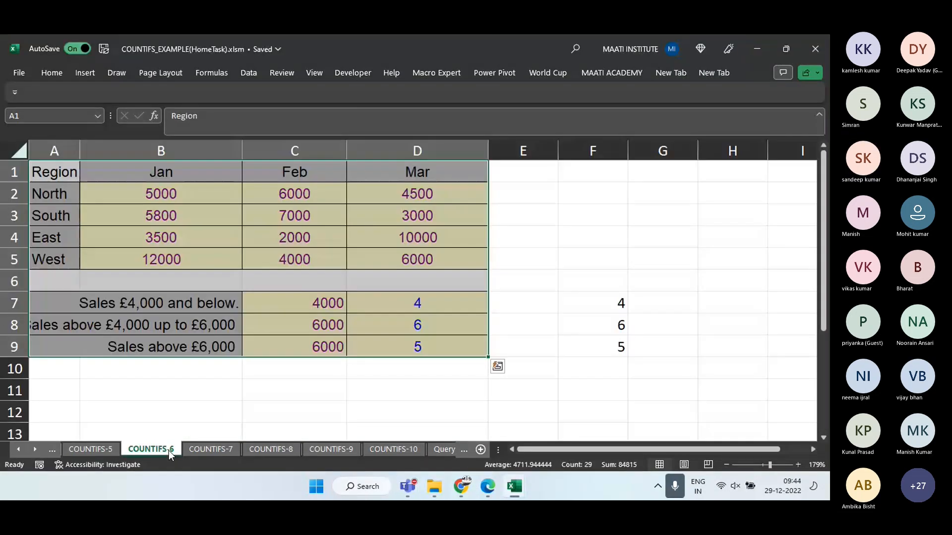
{"action": "left_click", "coordinate": [365, 397]}
{"action": "left_click", "coordinate": [269, 450]}
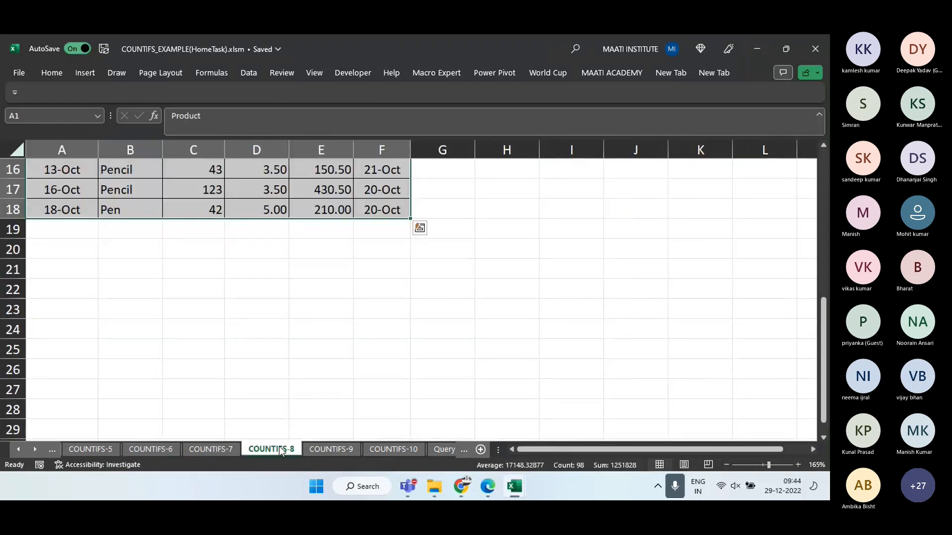
{"action": "left_click", "coordinate": [315, 450]}
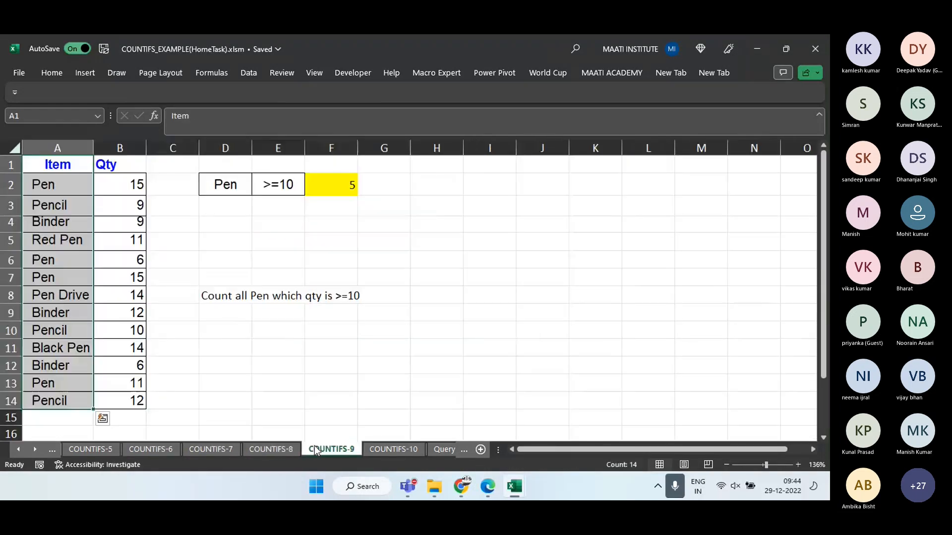
{"action": "left_click", "coordinate": [392, 449]}
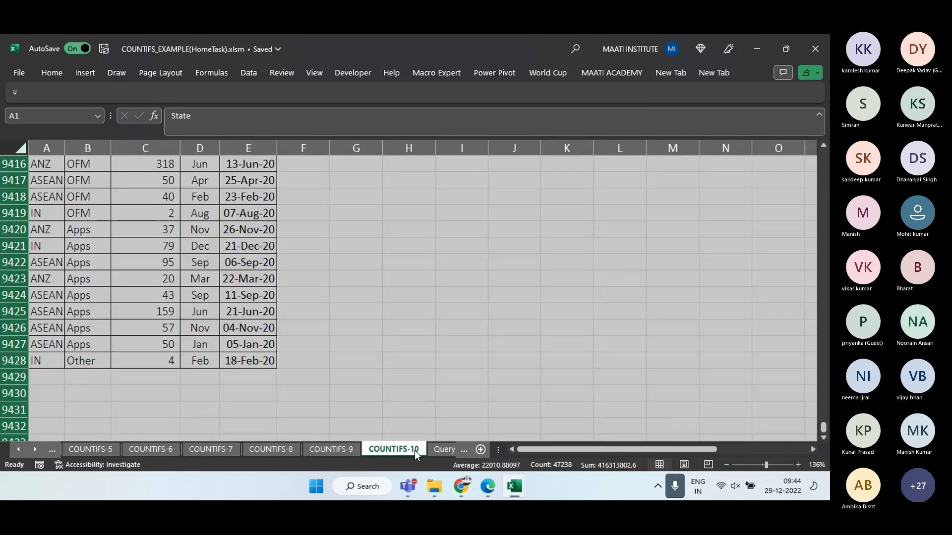
{"action": "left_click", "coordinate": [300, 286]}
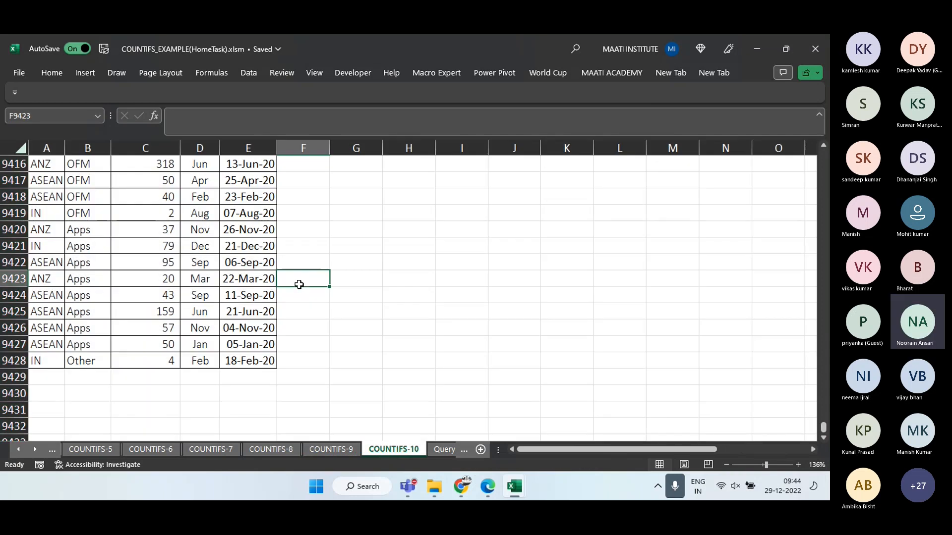
{"action": "key", "text": "ctrl+Home"}
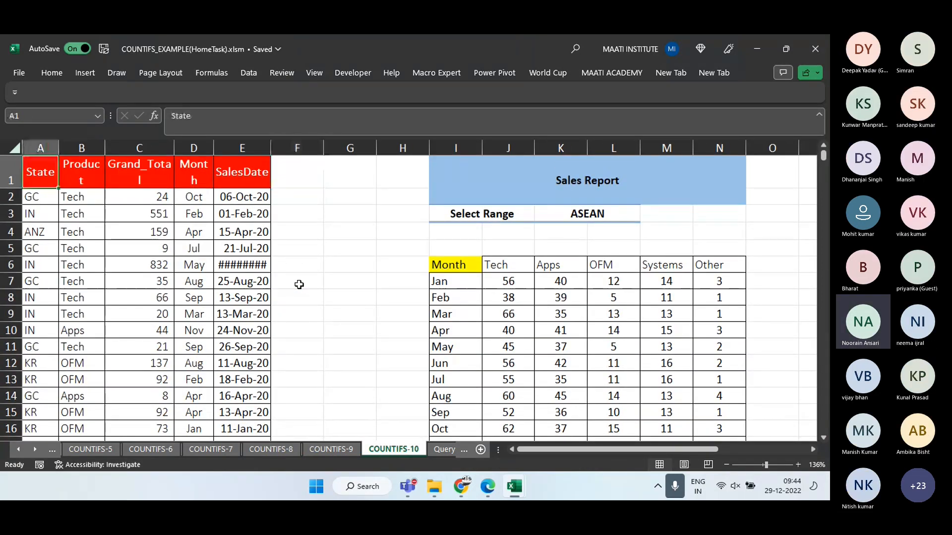
{"action": "key", "text": "ctrl+shift+End"}
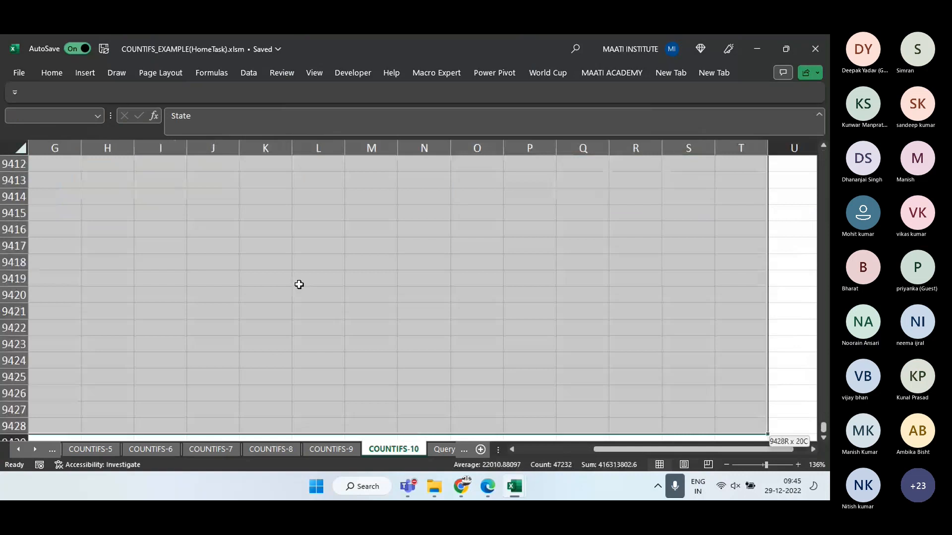
{"action": "key", "text": "ctrl+c"}
Switch to Book1 and paste the copied range into Function-8, keeping the existing version of all conflicting names
{"action": "key", "text": "alt+Tab"}
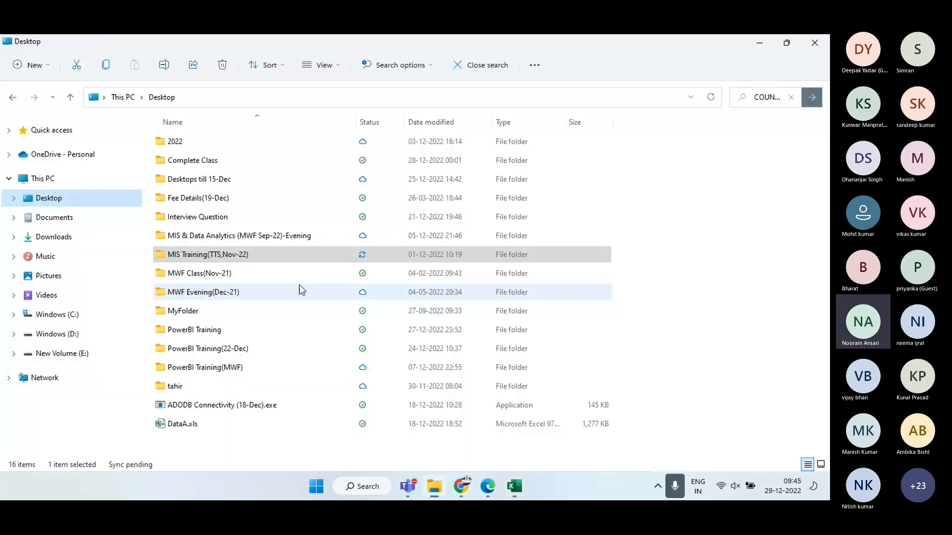
{"action": "key", "text": "alt+Tab"}
{"action": "key", "text": "alt+Tab"}
{"action": "key", "text": "alt+Tab"}
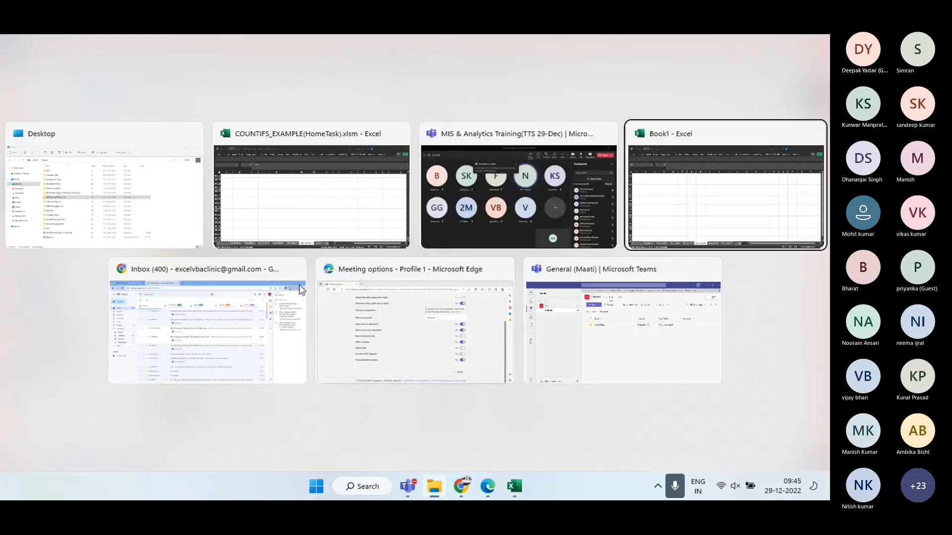
{"action": "key", "text": "ctrl+v"}
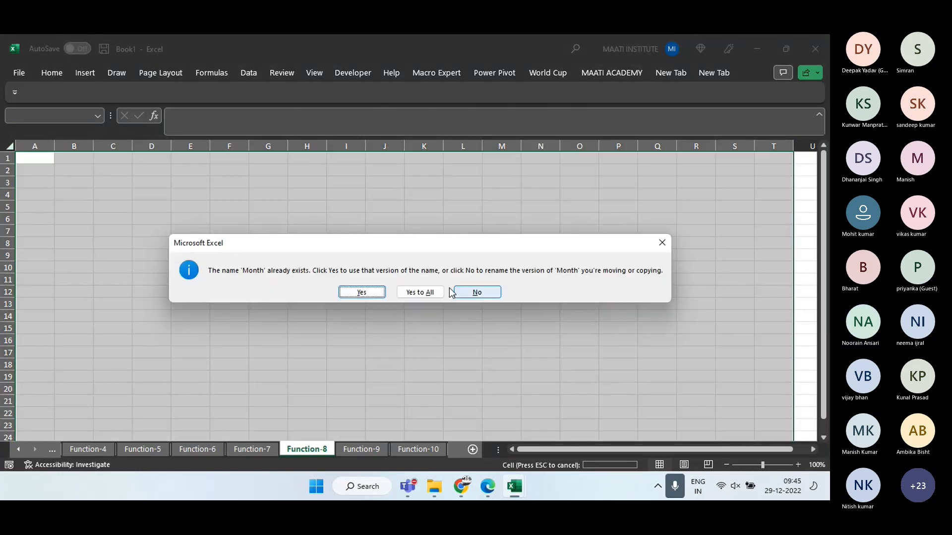
{"action": "left_click", "coordinate": [419, 292]}
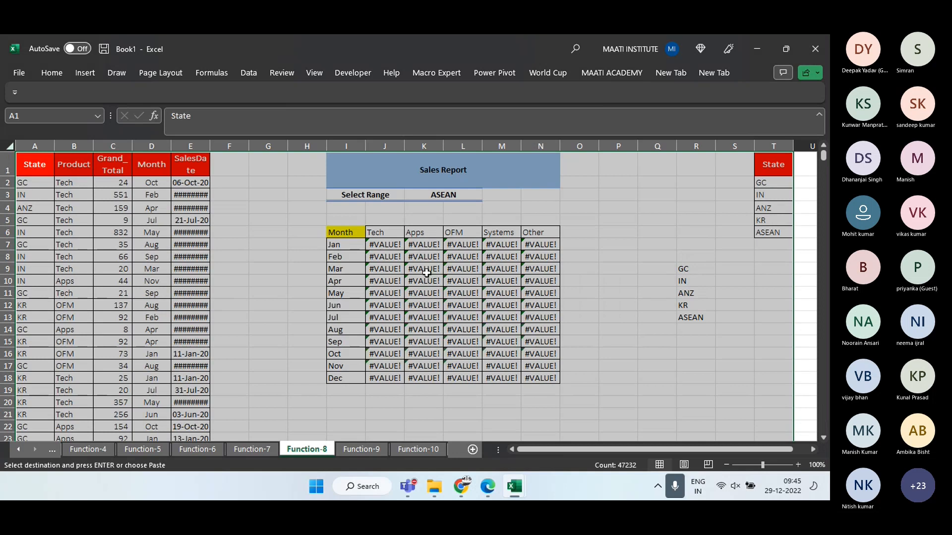
Clear the COUNTIFS formulas from J7:N18 of the Sales Report on Function-8
{"action": "left_click_drag", "start_coordinate": [385, 244], "coordinate": [547, 374]}
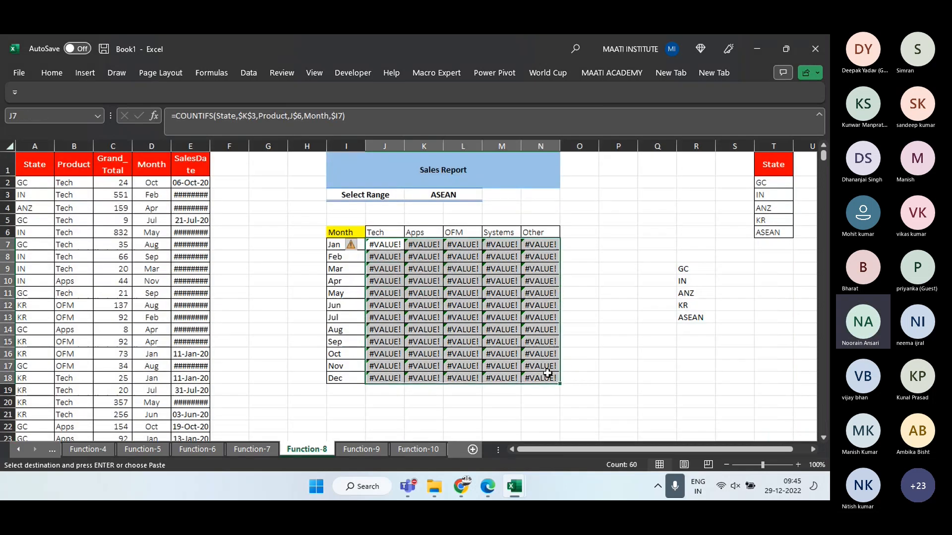
{"action": "key", "text": "Delete"}
Set the Sales Report's Select Range to GC and widen the SalesDate column E to fit full dates
{"action": "left_click", "coordinate": [462, 200]}
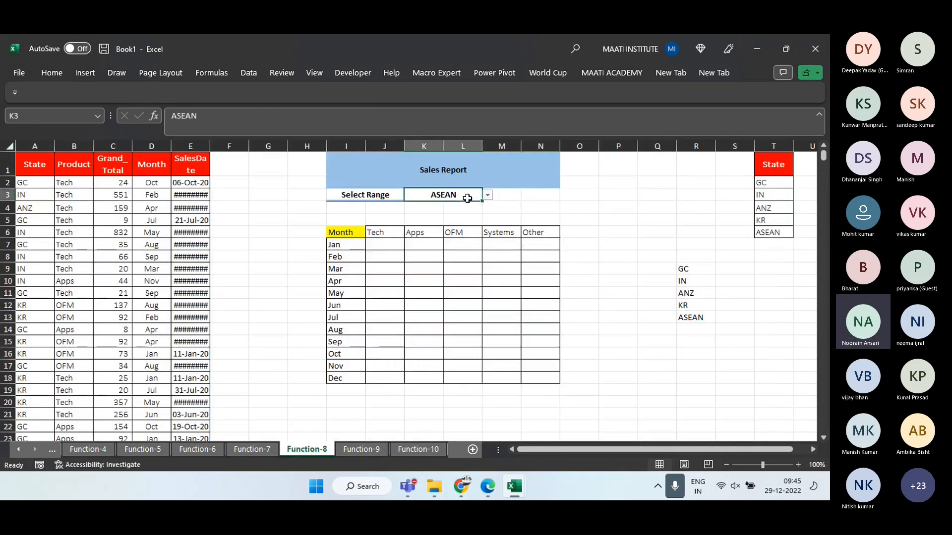
{"action": "left_click", "coordinate": [488, 194]}
{"action": "left_click", "coordinate": [464, 206]}
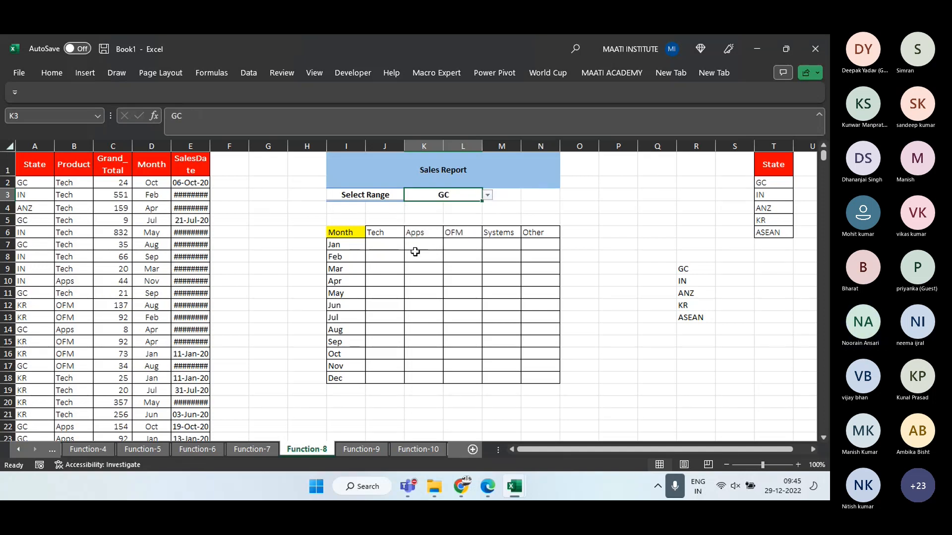
{"action": "left_click_drag", "start_coordinate": [214, 145], "coordinate": [219, 144]}
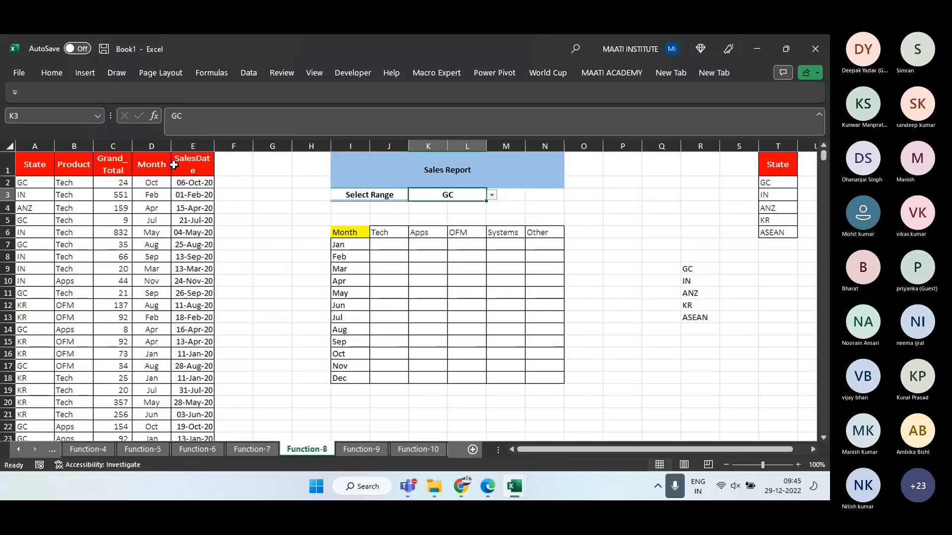
Return to the COUNTIFS_EXAMPLE(HomeTask).xlsm workbook and examine how the Dashboard's product counts and pie chart respond to each listed state
{"action": "left_click", "coordinate": [373, 448]}
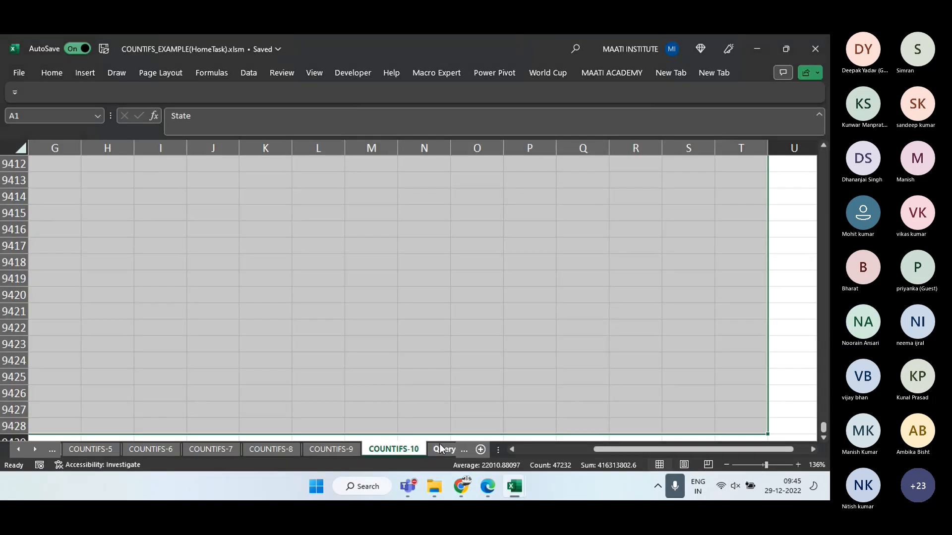
{"action": "left_click", "coordinate": [440, 449]}
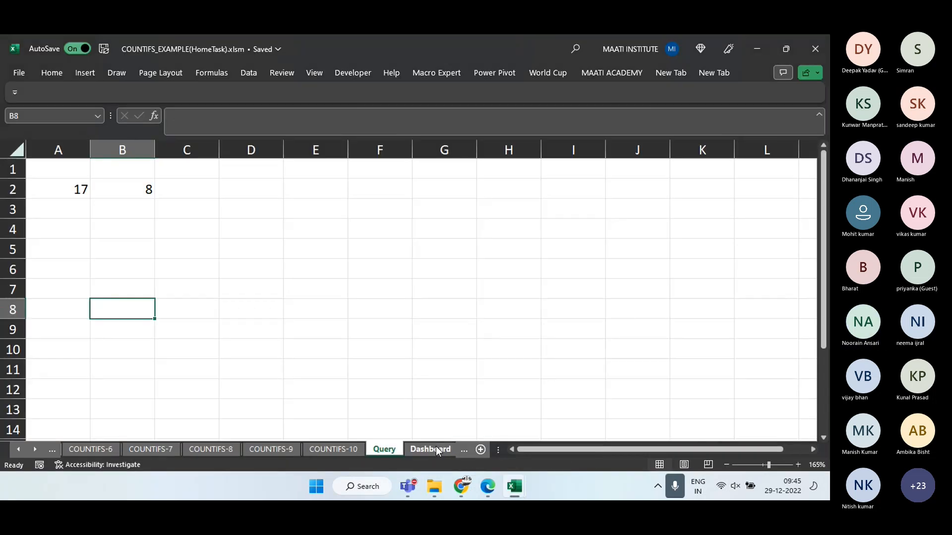
{"action": "left_click", "coordinate": [434, 447]}
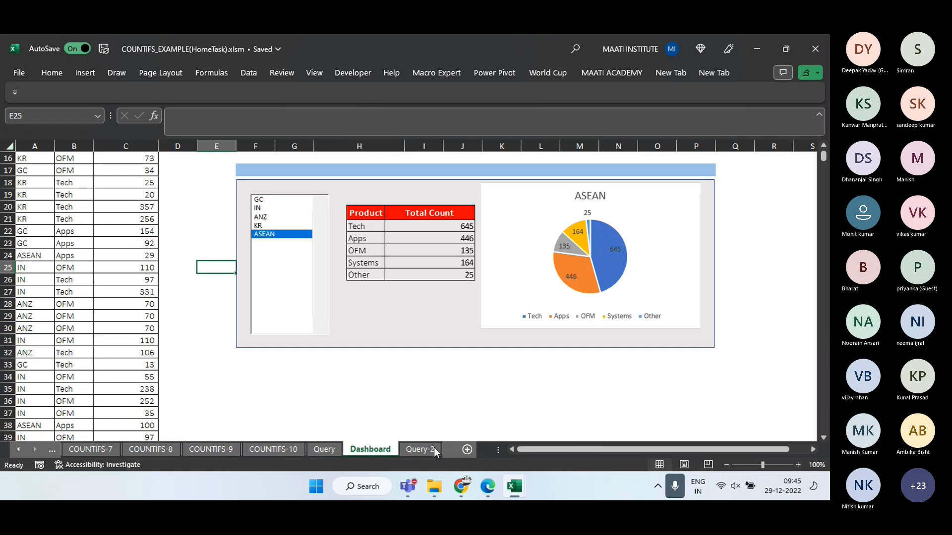
{"action": "left_click", "coordinate": [261, 225]}
{"action": "left_click", "coordinate": [261, 217]}
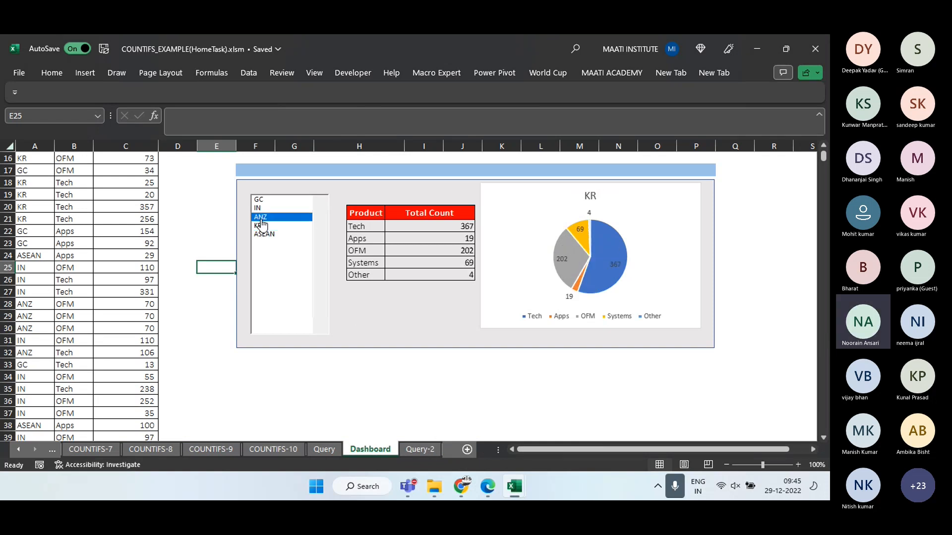
{"action": "left_click", "coordinate": [260, 213]}
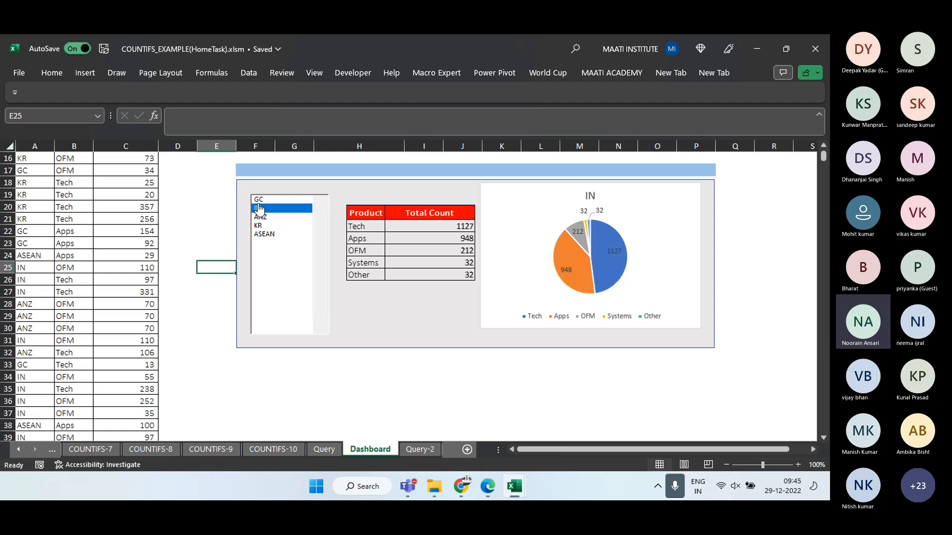
{"action": "left_click", "coordinate": [258, 199]}
{"action": "left_click", "coordinate": [257, 209]}
{"action": "left_click", "coordinate": [260, 218]}
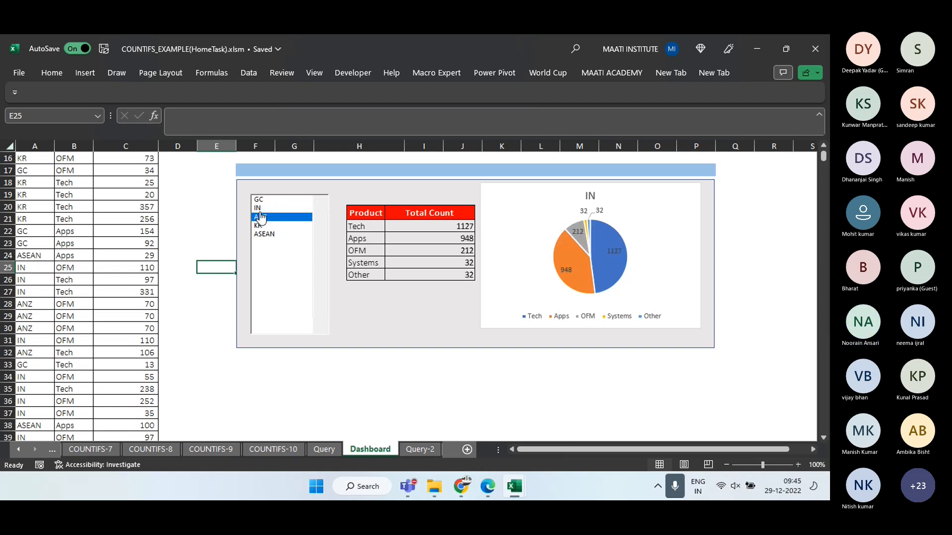
{"action": "left_click", "coordinate": [261, 225]}
{"action": "left_click", "coordinate": [262, 235]}
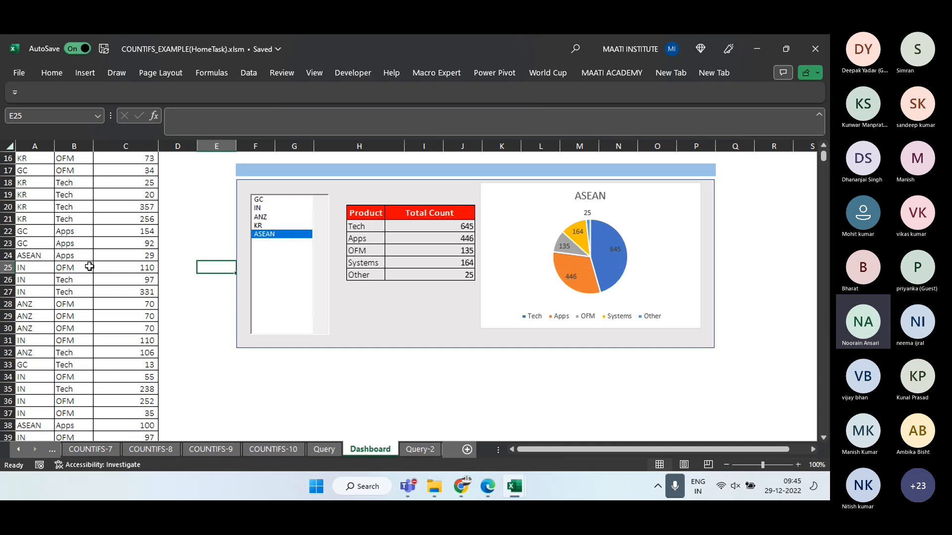
Review the Query-2, Query, COUNTIFS-10, COUNTIFS-9 and COUNTIFS-8 sheets for another practice example
{"action": "left_click", "coordinate": [420, 450]}
{"action": "left_click", "coordinate": [323, 449]}
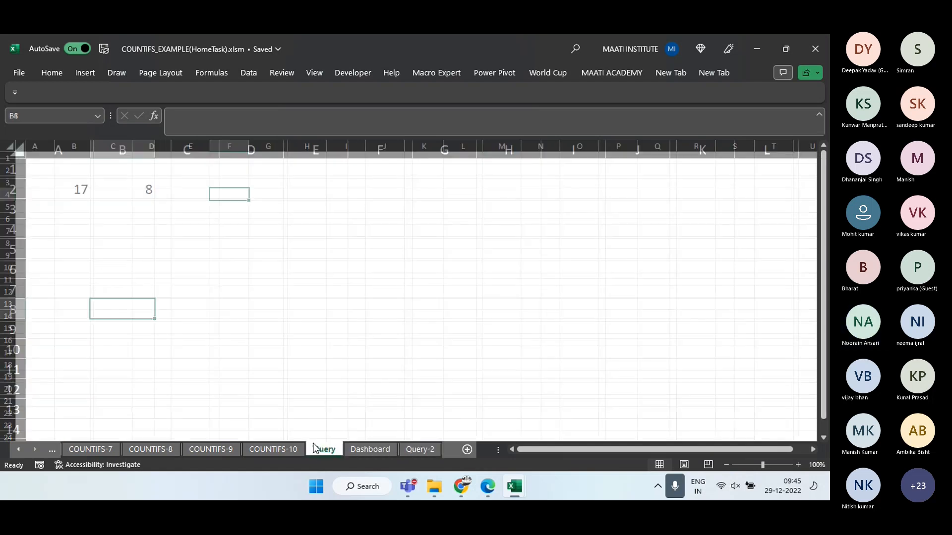
{"action": "left_click", "coordinate": [273, 449]}
{"action": "left_click", "coordinate": [281, 346]}
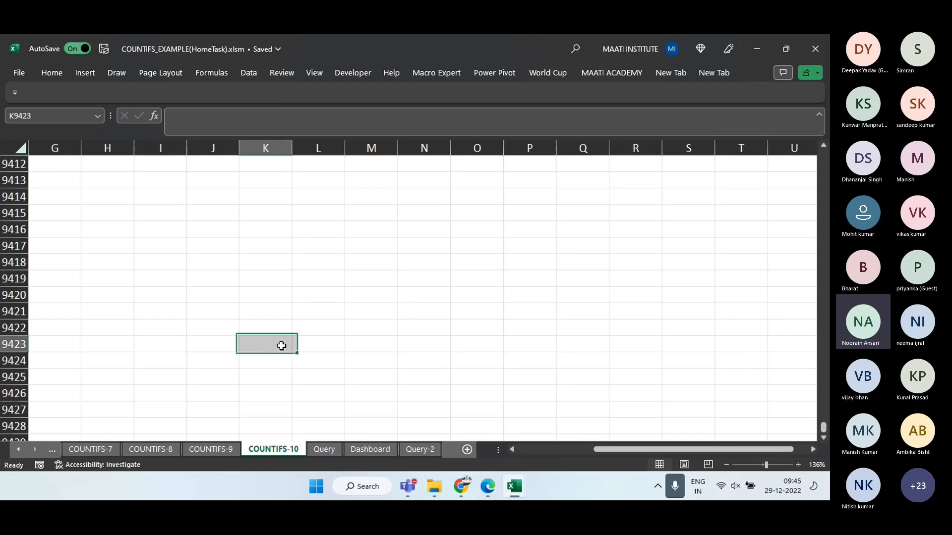
{"action": "key", "text": "ctrl+Home"}
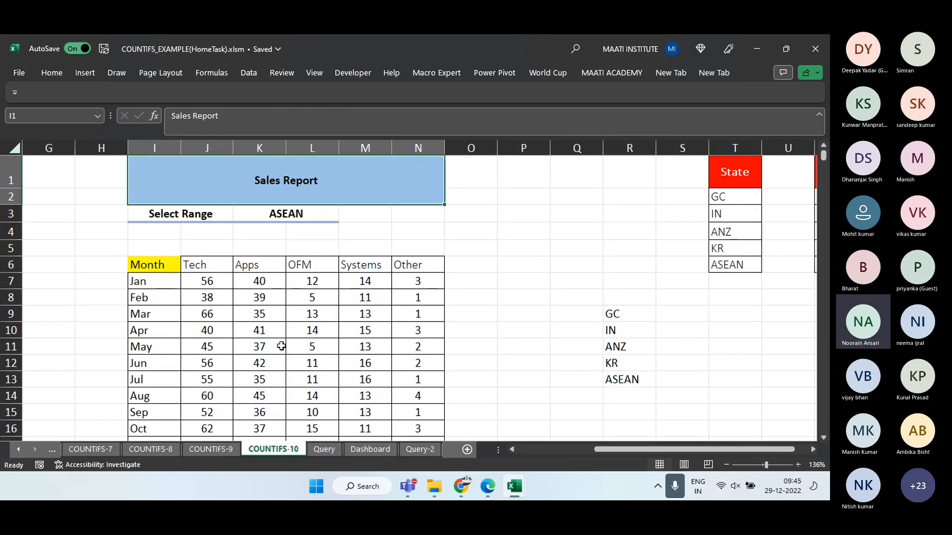
{"action": "key", "text": "ctrl+Home"}
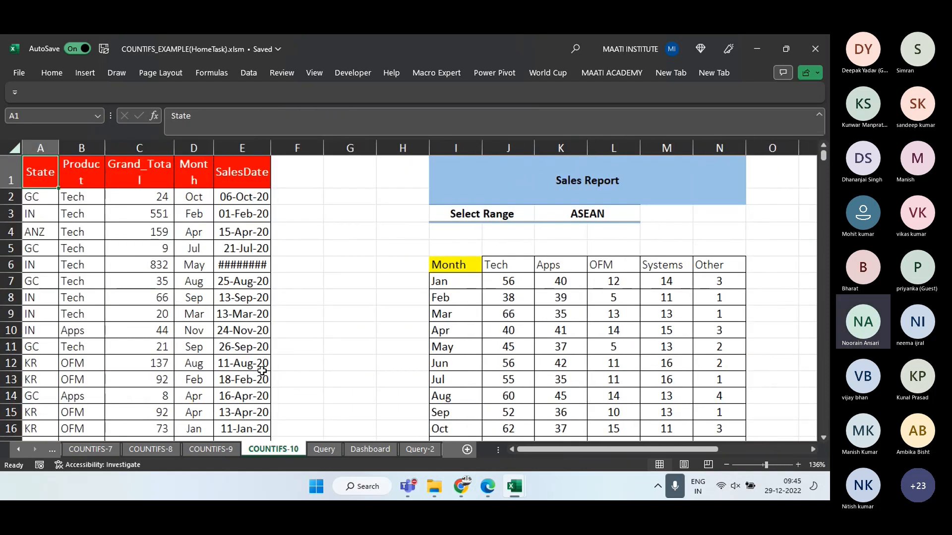
{"action": "left_click", "coordinate": [221, 447]}
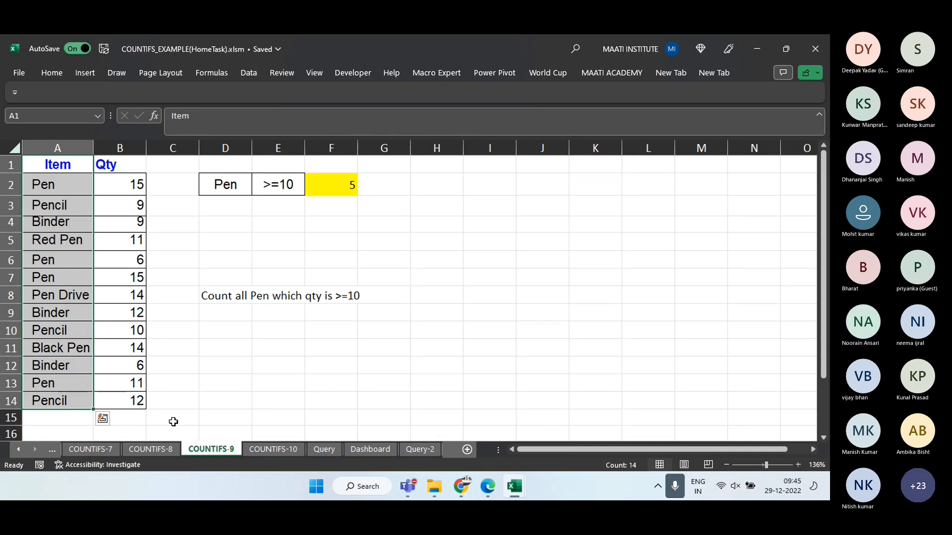
{"action": "left_click", "coordinate": [166, 452]}
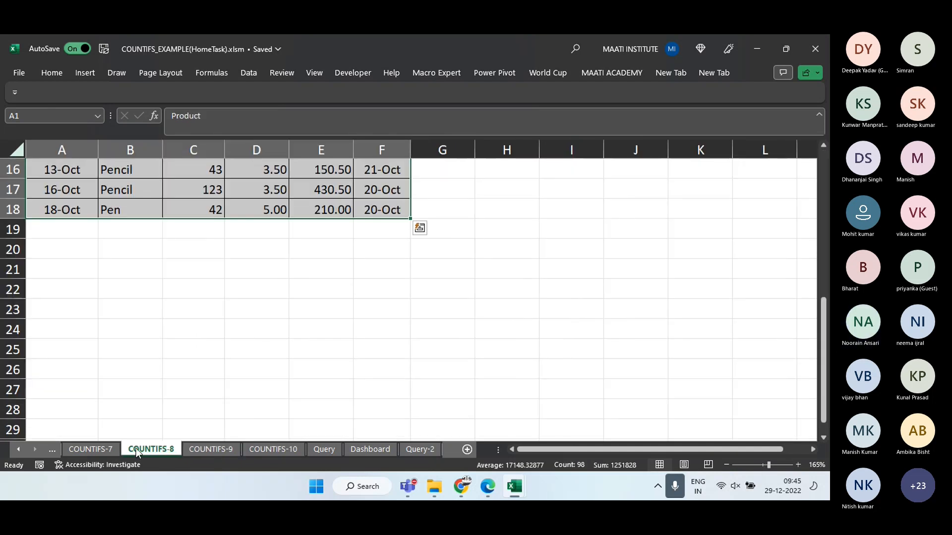
Open the COUNTIFS-7 sheet and examine how far its monthly city table and the source data beside it extend
{"action": "left_click", "coordinate": [93, 450]}
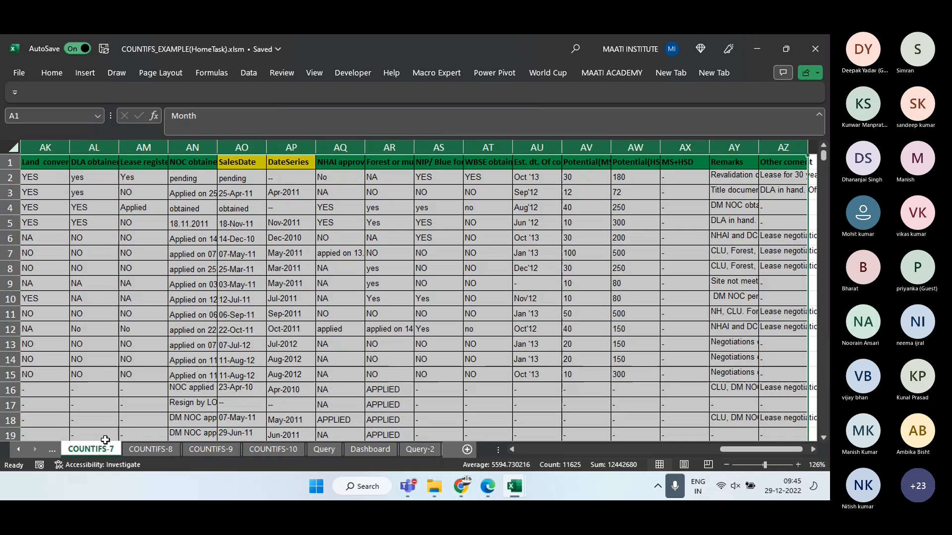
{"action": "left_click", "coordinate": [187, 286]}
{"action": "key", "text": "ctrl+Up"}
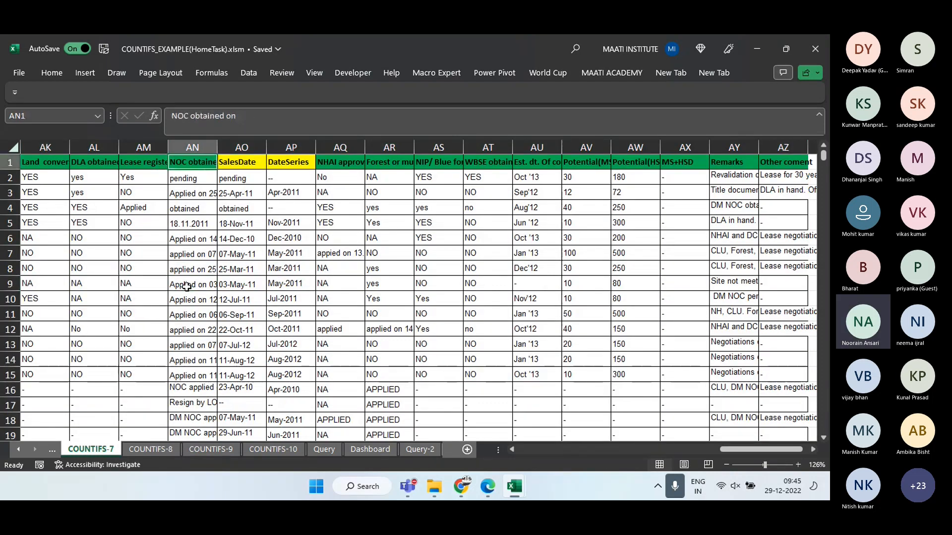
{"action": "key", "text": "ctrl+Left"}
{"action": "key", "text": "ctrl+Left"}
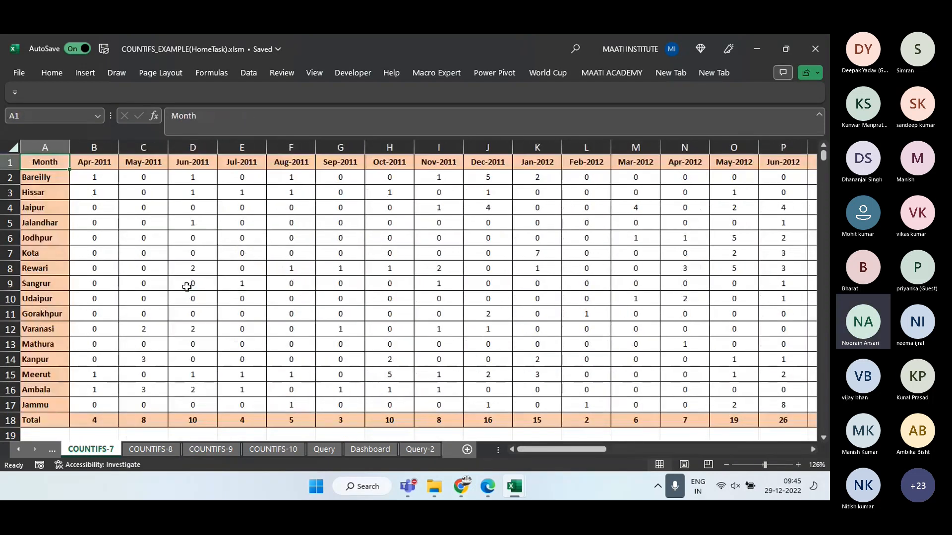
{"action": "key", "text": "ctrl+shift+Right"}
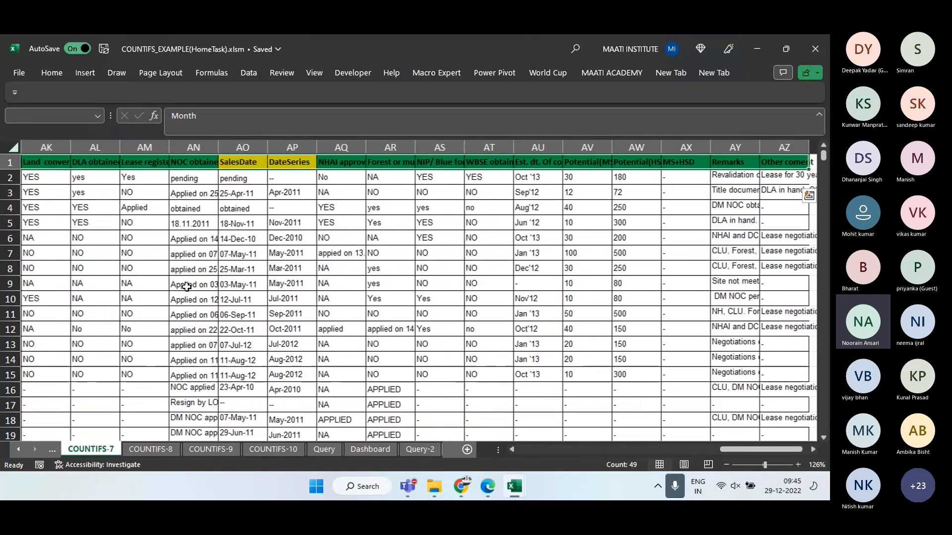
{"action": "key", "text": "ctrl+shift+Down"}
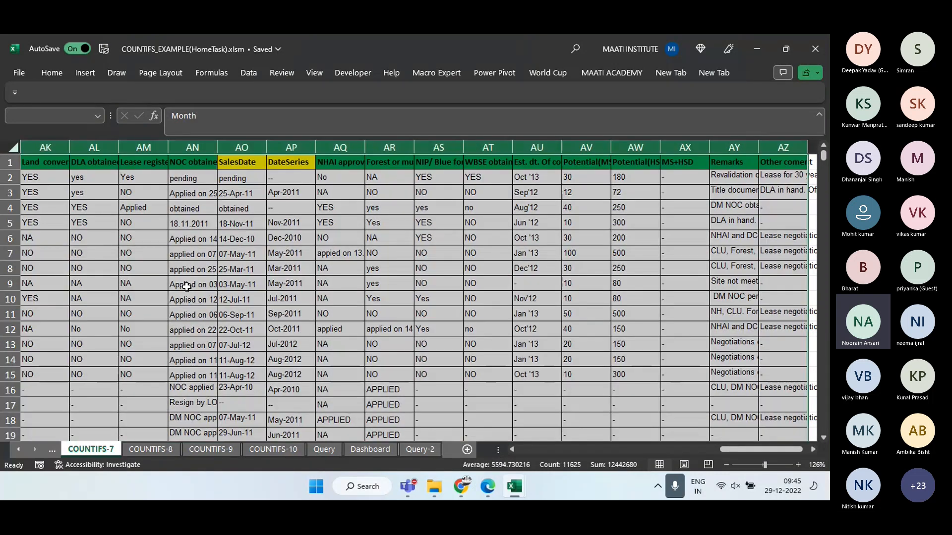
{"action": "key", "text": "Down"}
{"action": "key", "text": "Up"}
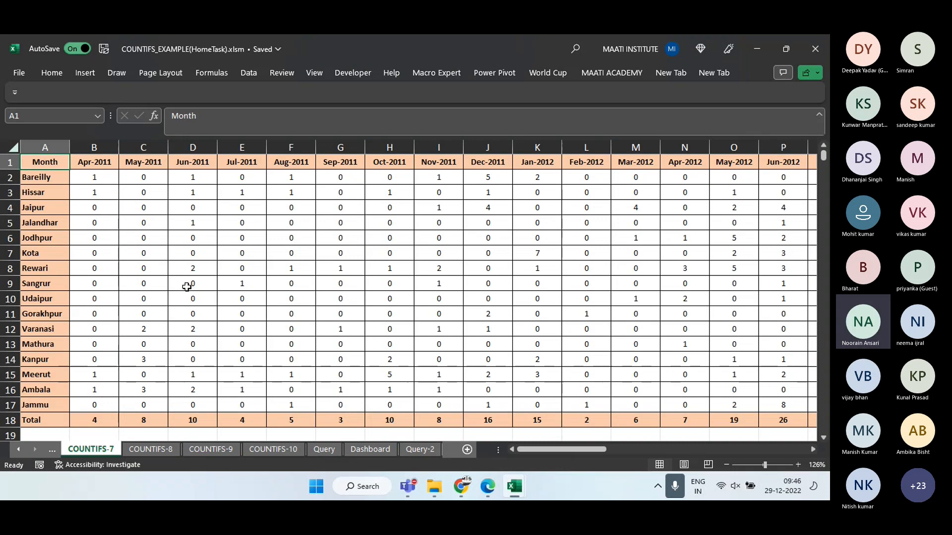
Copy the entire COUNTIFS-7 sheet and paste it into Book1's Function-9 sheet starting at A1
{"action": "key", "text": "ctrl+a"}
{"action": "key", "text": "ctrl+a"}
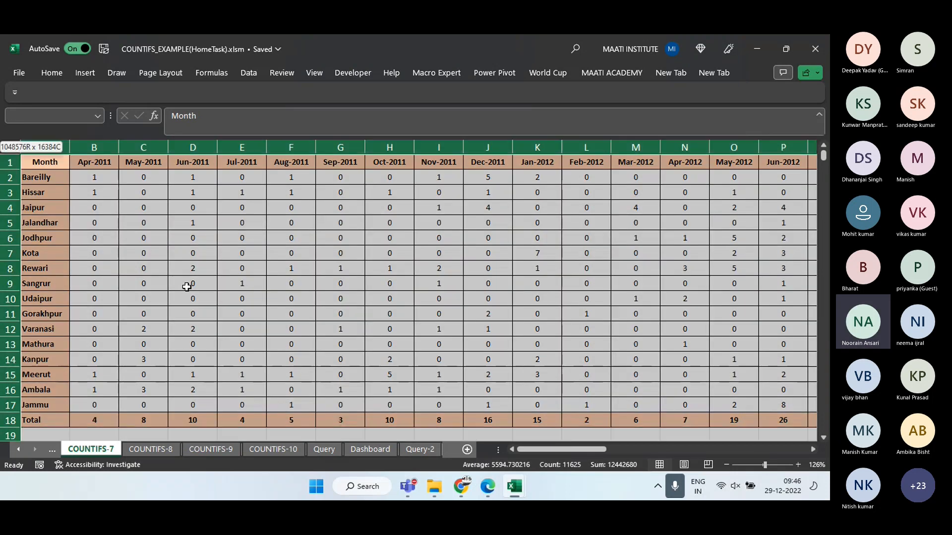
{"action": "key", "text": "ctrl+c"}
{"action": "key", "text": "alt+Tab"}
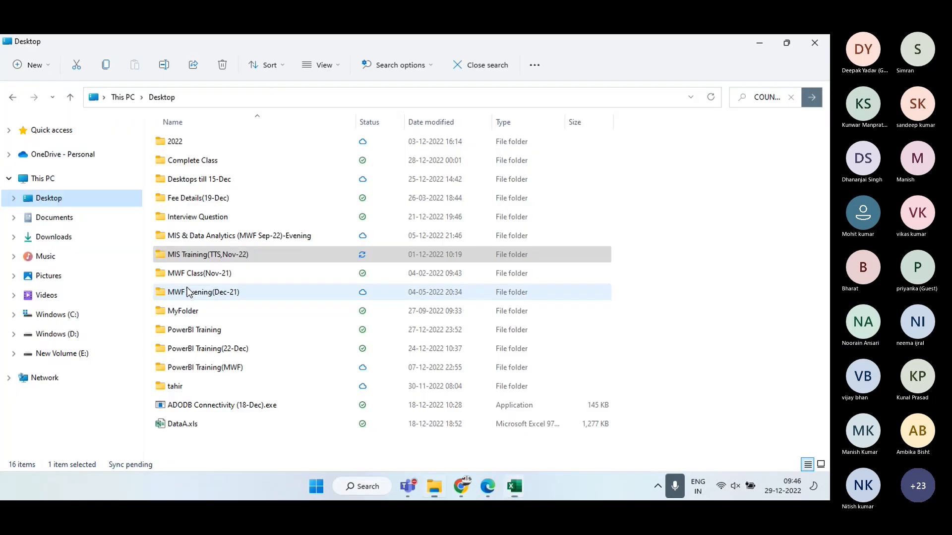
{"action": "key", "text": "alt+Tab"}
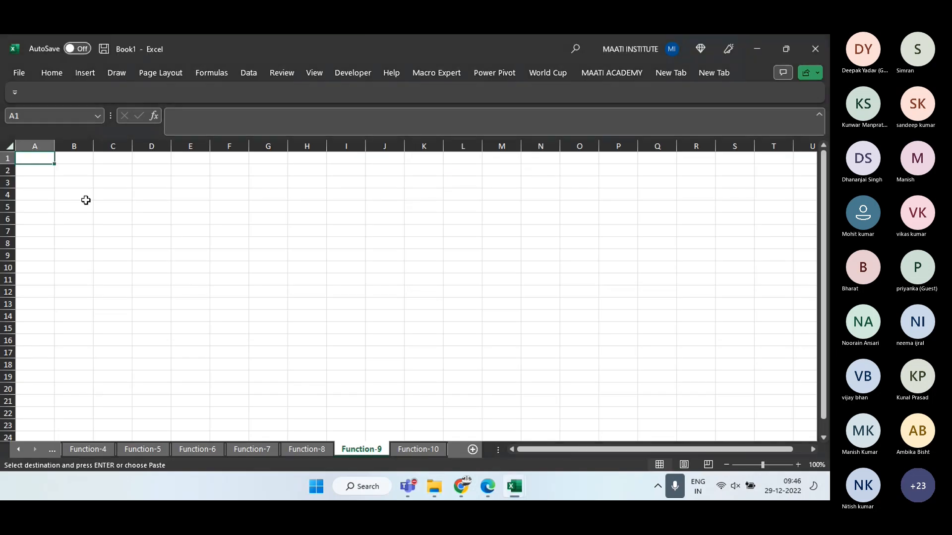
{"action": "key", "text": "ctrl+v"}
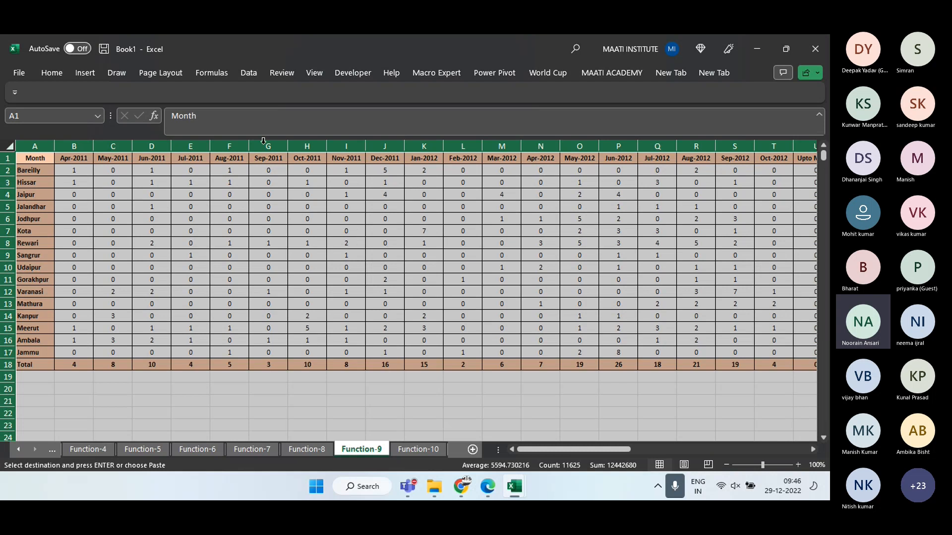
Clear the COUNTIFS results from B2:V17 of the monthly city table on Function-9, keeping the Total row
{"action": "left_click", "coordinate": [78, 168]}
{"action": "key", "text": "ctrl+shift+Down"}
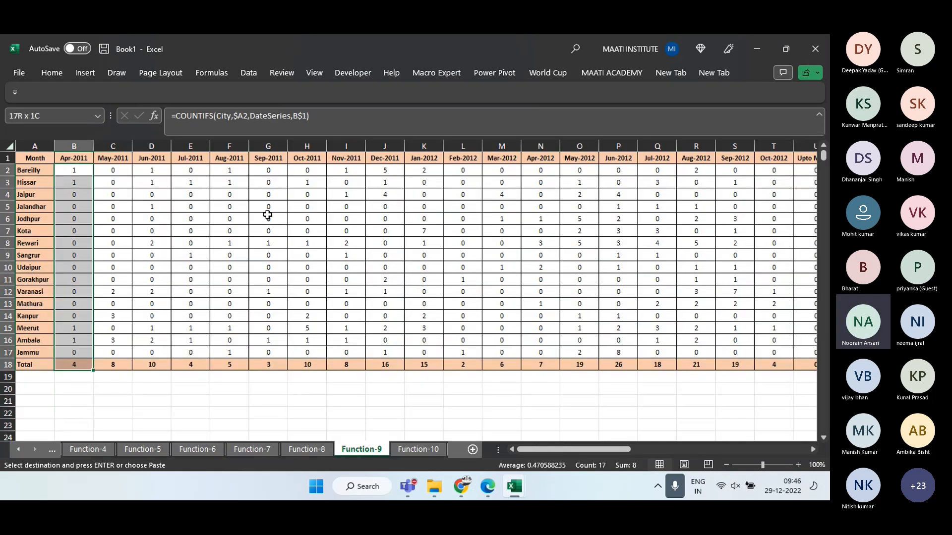
{"action": "key", "text": "shift+Up"}
{"action": "key", "text": "ctrl+shift+Right"}
{"action": "key", "text": "Delete"}
Review the source data columns beyond the emptied table on Function-9, from S.NO and City through DLA obtained
{"action": "key", "text": "Up"}
{"action": "key", "text": "ctrl+Right"}
{"action": "key", "text": "Right"}
{"action": "key", "text": "Right"}
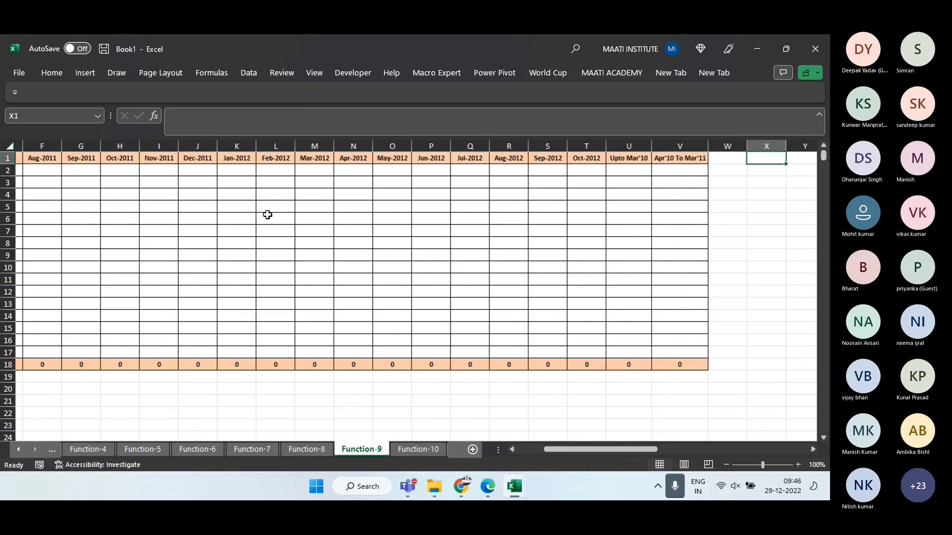
{"action": "key", "text": "Right"}
{"action": "key", "text": "Right"}
{"action": "key", "text": "Right"}
{"action": "key", "text": "Right"}
{"action": "key", "text": "Right"}
{"action": "key", "text": "Right"}
{"action": "key", "text": "Right"}
{"action": "key", "text": "Right"}
{"action": "key", "text": "Right"}
{"action": "key", "text": "Right"}
{"action": "key", "text": "Right"}
{"action": "key", "text": "Right"}
{"action": "key", "text": "Right"}
{"action": "key", "text": "Right"}
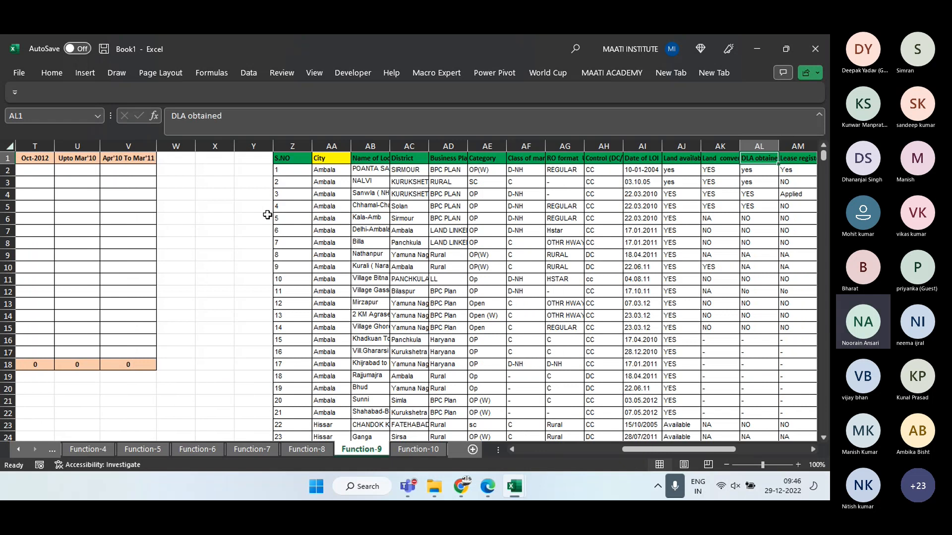
{"action": "key", "text": "Left"}
{"action": "key", "text": "Left"}
{"action": "key", "text": "Left"}
{"action": "key", "text": "Left"}
{"action": "key", "text": "Left"}
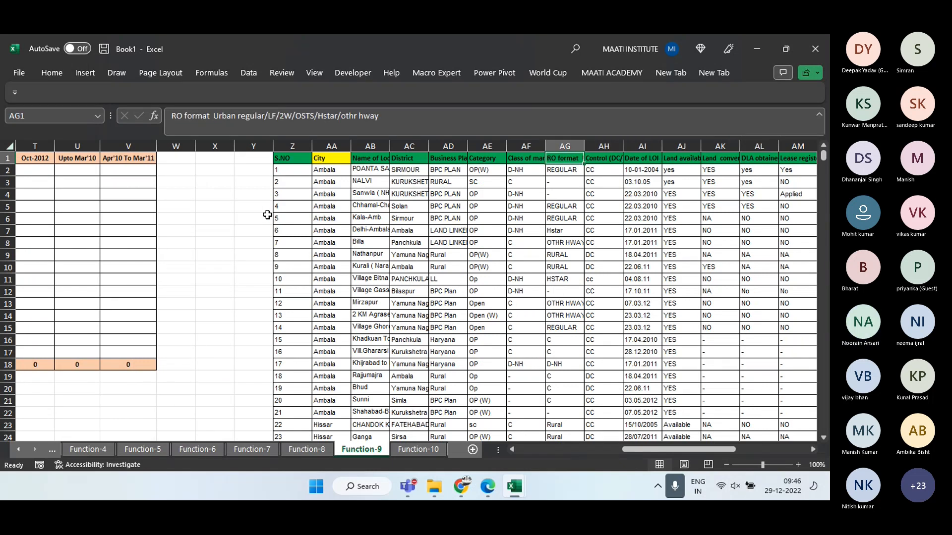
Check the empty Function-10 sheet, return to COUNTIFS_EXAMPLE(HomeTask).xlsm, and copy columns A:F of the COUNTIFS-8 sheet
{"action": "left_click", "coordinate": [421, 442]}
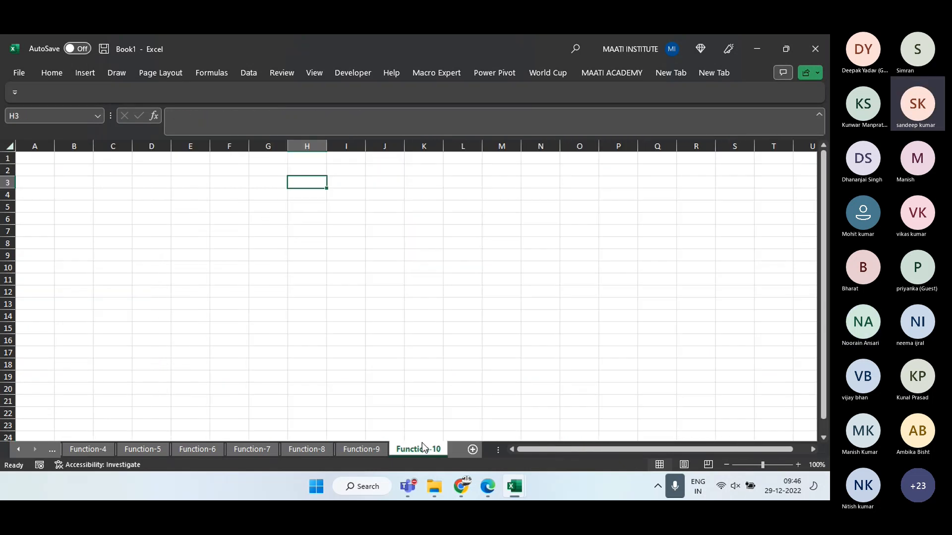
{"action": "key", "text": "alt+Tab"}
{"action": "key", "text": "alt+Tab"}
{"action": "key", "text": "alt+Tab"}
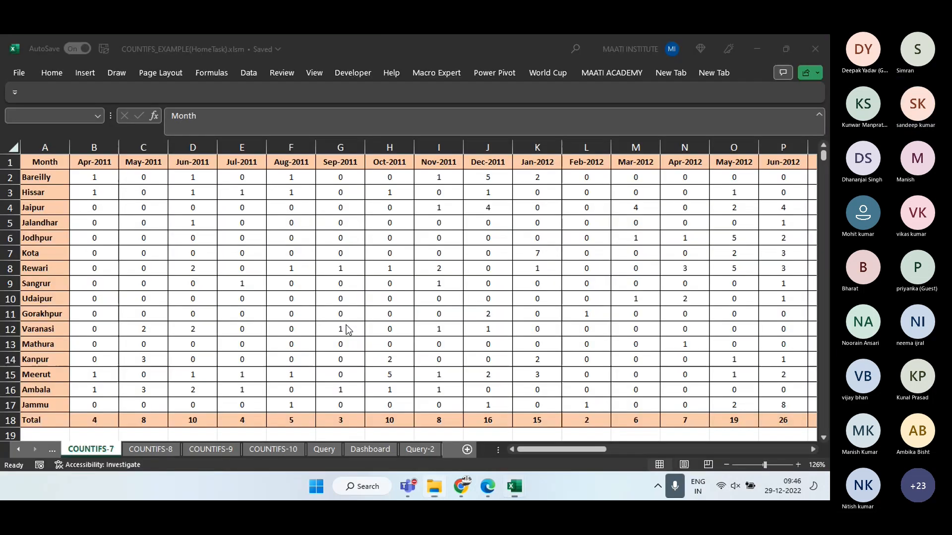
{"action": "left_click", "coordinate": [149, 449]}
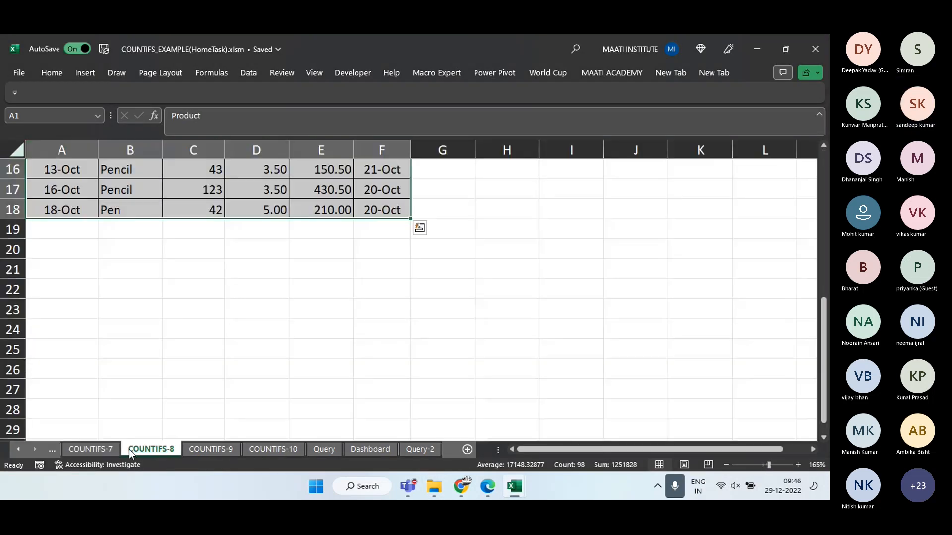
{"action": "left_click", "coordinate": [188, 335]}
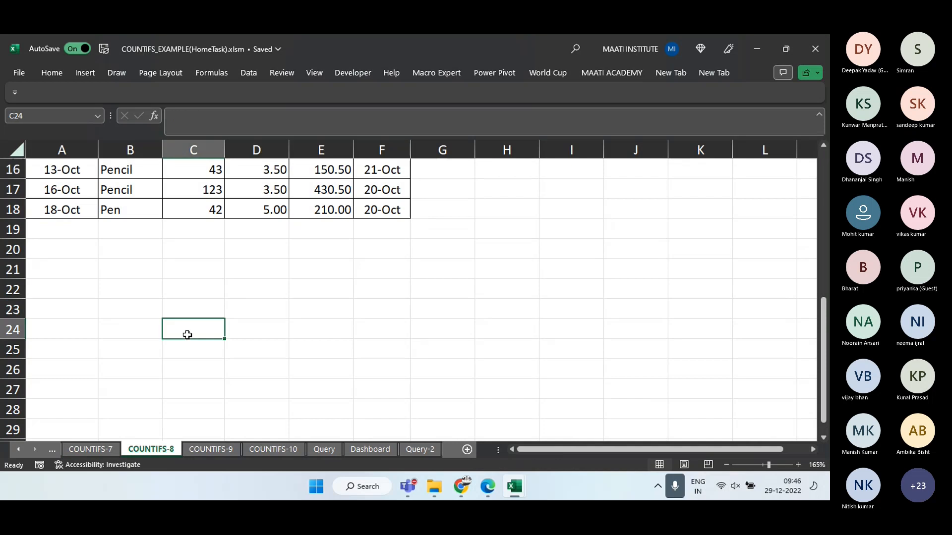
{"action": "key", "text": "ctrl+Up"}
{"action": "key", "text": "ctrl+Up"}
{"action": "key", "text": "ctrl+Up"}
{"action": "key", "text": "ctrl+Up"}
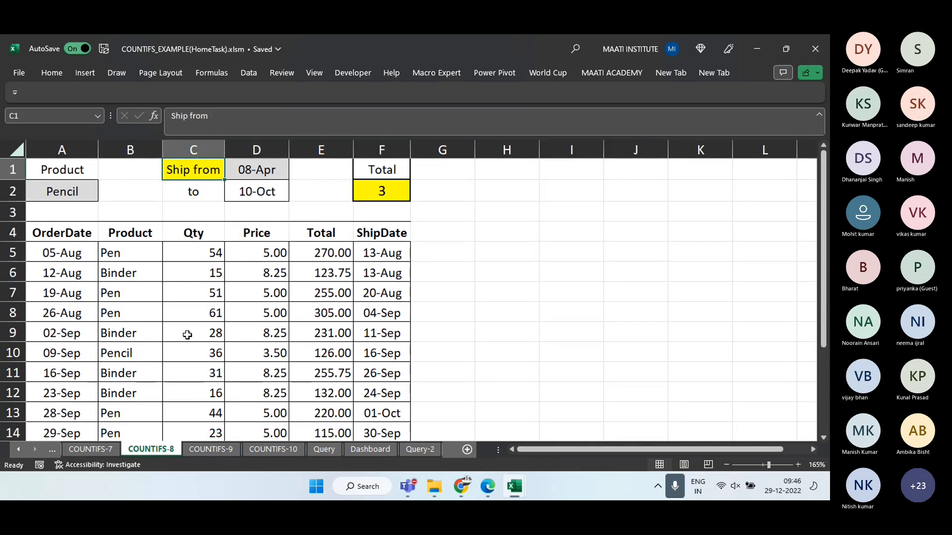
{"action": "key", "text": "ctrl+Left"}
{"action": "key", "text": "shift+Right"}
{"action": "key", "text": "shift+Right"}
{"action": "key", "text": "shift+Right"}
{"action": "key", "text": "shift+Right"}
{"action": "key", "text": "shift+Right"}
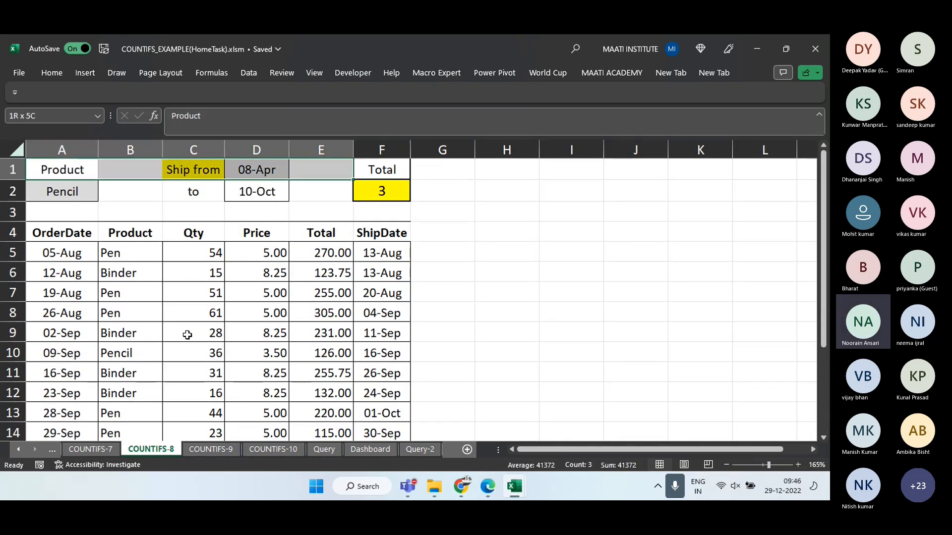
{"action": "key", "text": "shift+Down"}
{"action": "key", "text": "shift+Down"}
{"action": "key", "text": "shift+Down"}
{"action": "key", "text": "ctrl+shift+Down"}
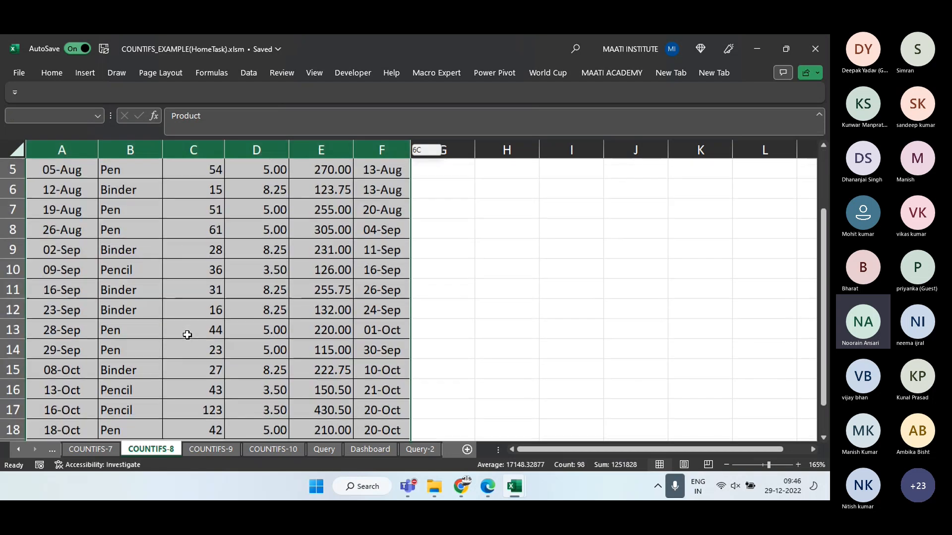
{"action": "key", "text": "ctrl+c"}
Paste the copied Product and Ship from/to example into Book1's Function-10 sheet starting at A1
{"action": "key", "text": "alt+Tab"}
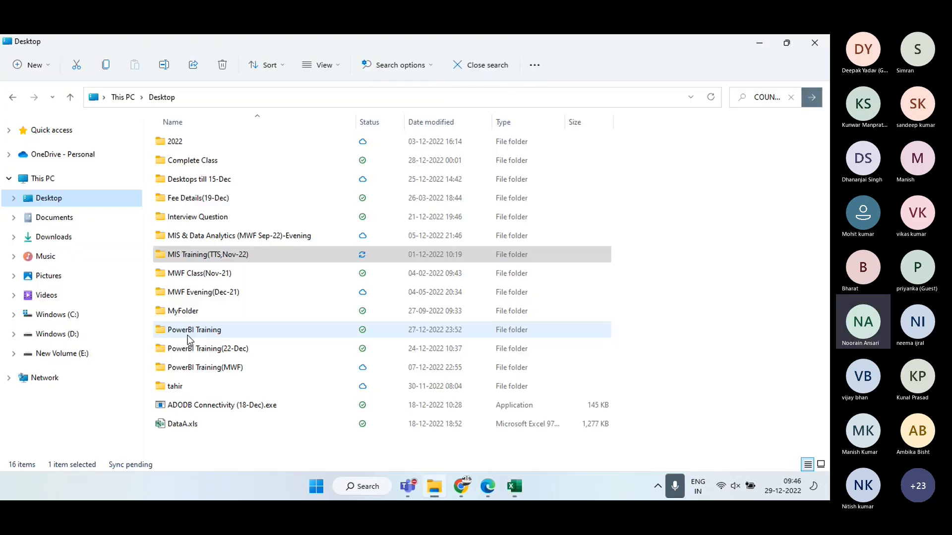
{"action": "key", "text": "alt+Tab"}
{"action": "key", "text": "alt+Tab"}
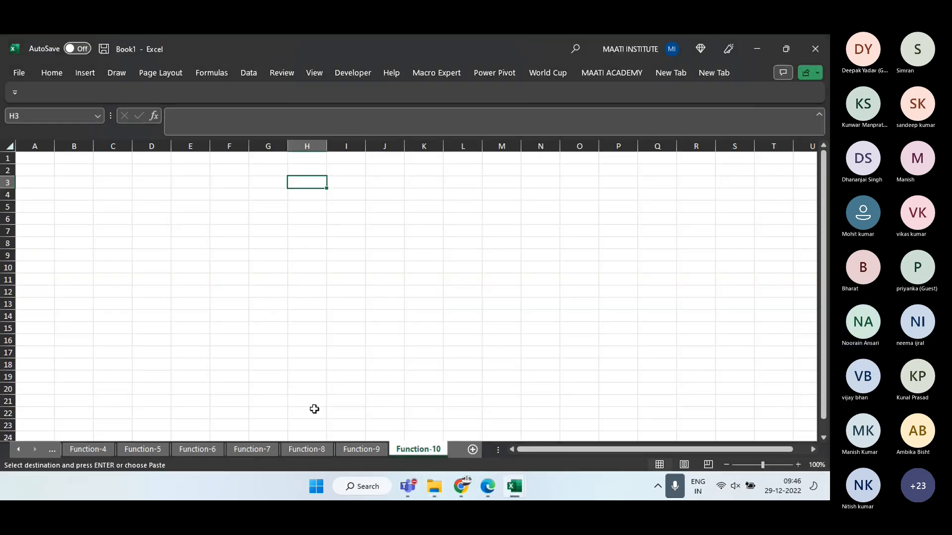
{"action": "left_click", "coordinate": [43, 159]}
{"action": "key", "text": "ctrl+v"}
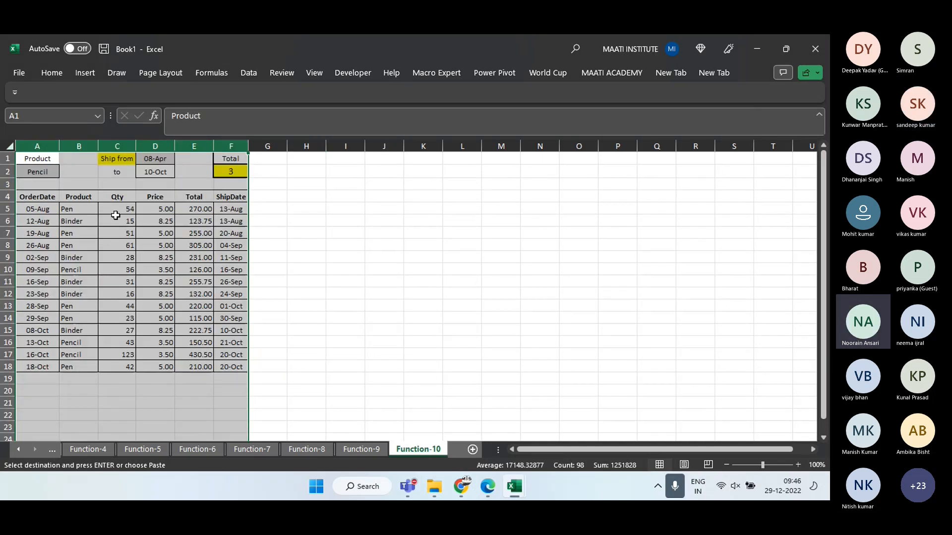
{"action": "left_click", "coordinate": [423, 390]}
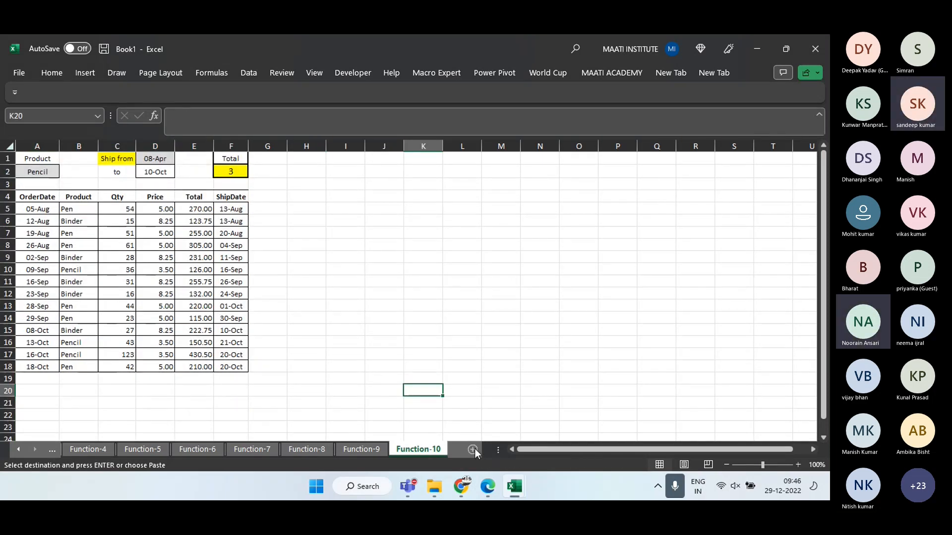
{"action": "left_click", "coordinate": [472, 449]}
{"action": "right_click", "coordinate": [425, 449]}
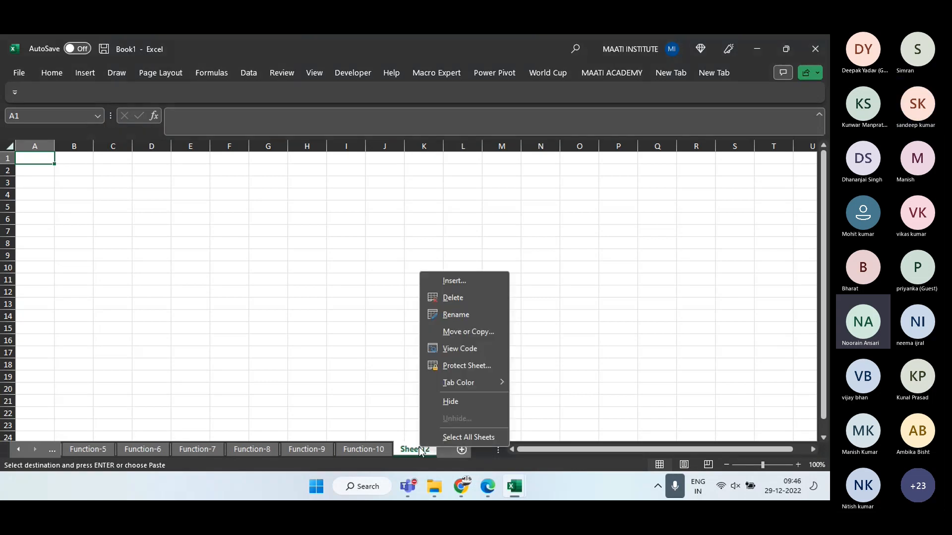
{"action": "left_click", "coordinate": [448, 298]}
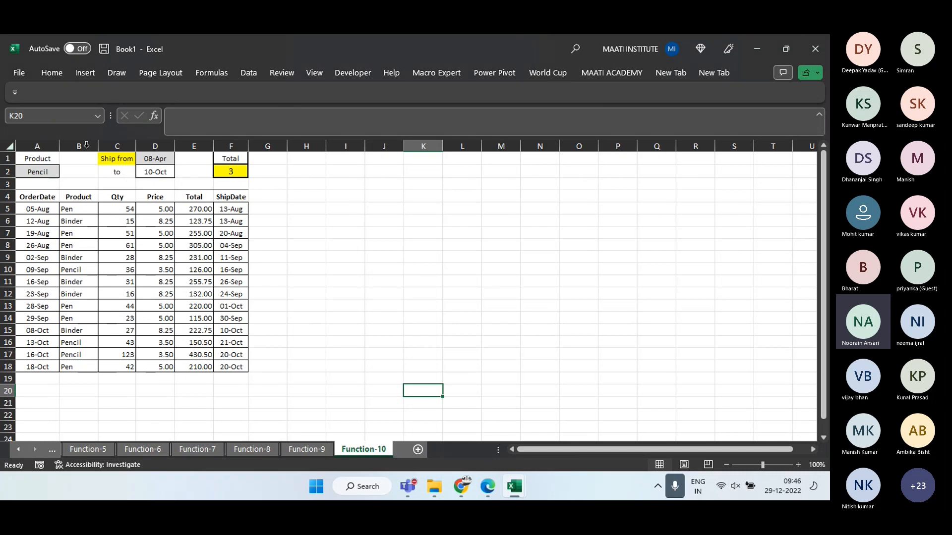
Widen column A on Function-10 to roughly double its width
{"action": "left_click_drag", "start_coordinate": [60, 145], "coordinate": [96, 146]}
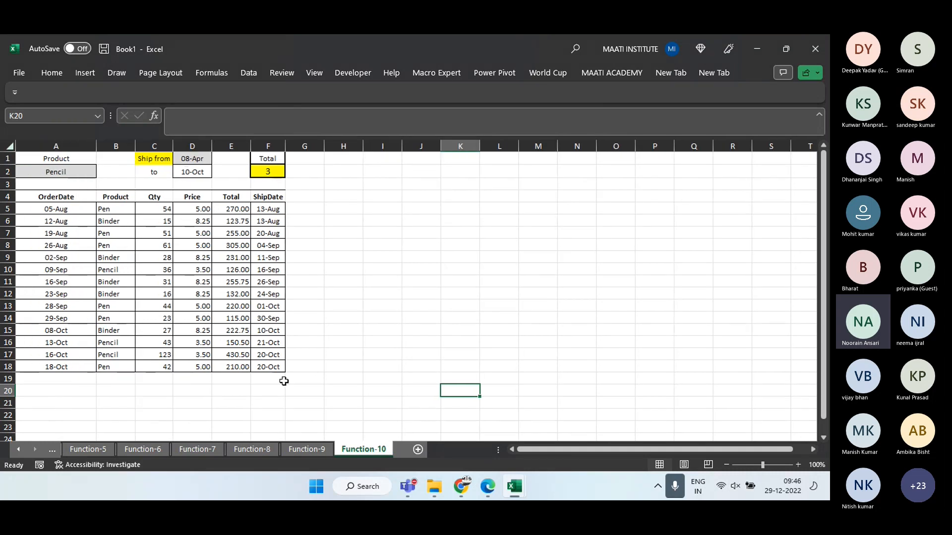
Go to the SummarySheet and review the Example header columns in row 5 and the empty columns beyond them
{"action": "left_click", "coordinate": [22, 446]}
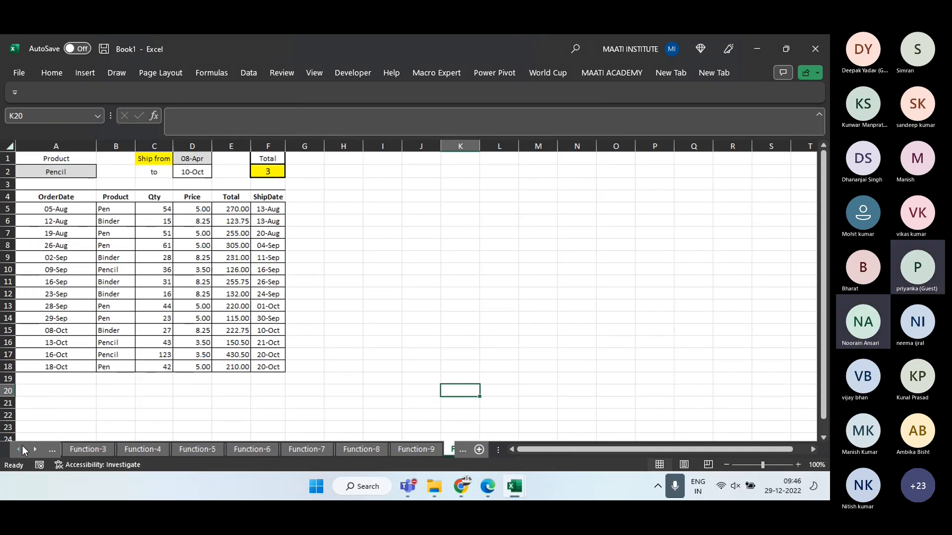
{"action": "left_click", "coordinate": [22, 446]}
{"action": "left_click", "coordinate": [22, 446]}
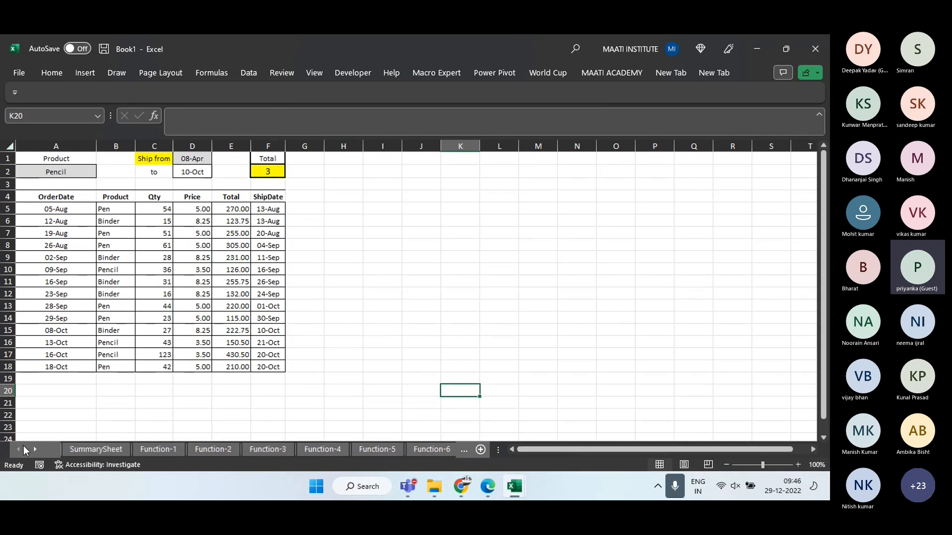
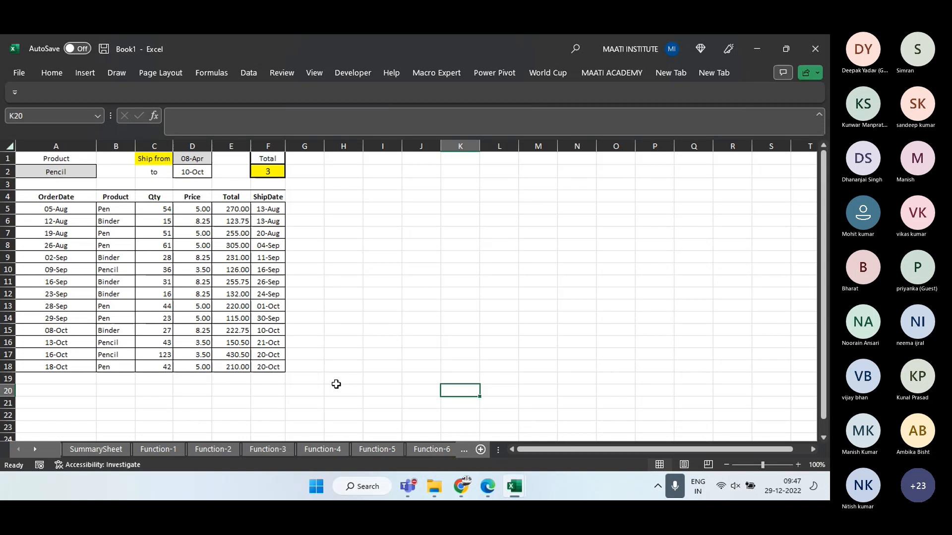
{"action": "left_click", "coordinate": [112, 451]}
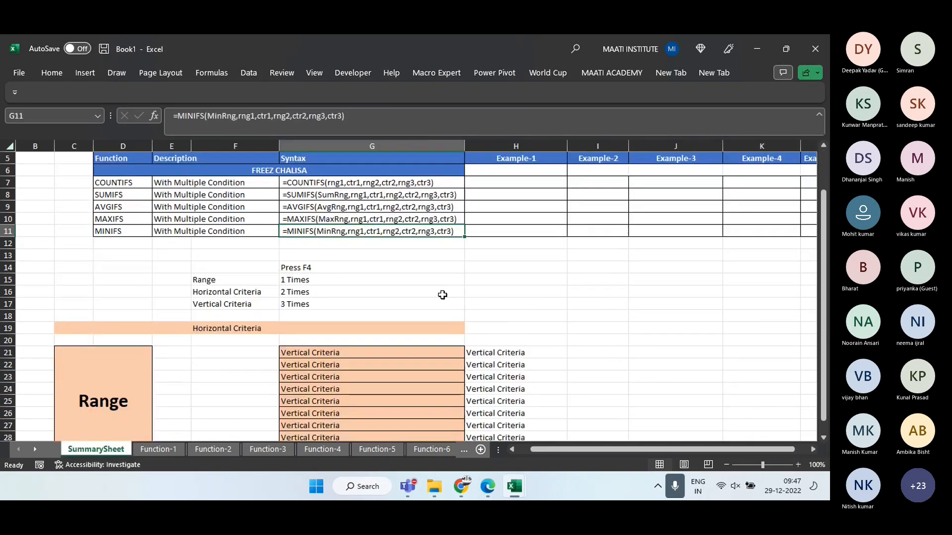
{"action": "left_click", "coordinate": [524, 159]}
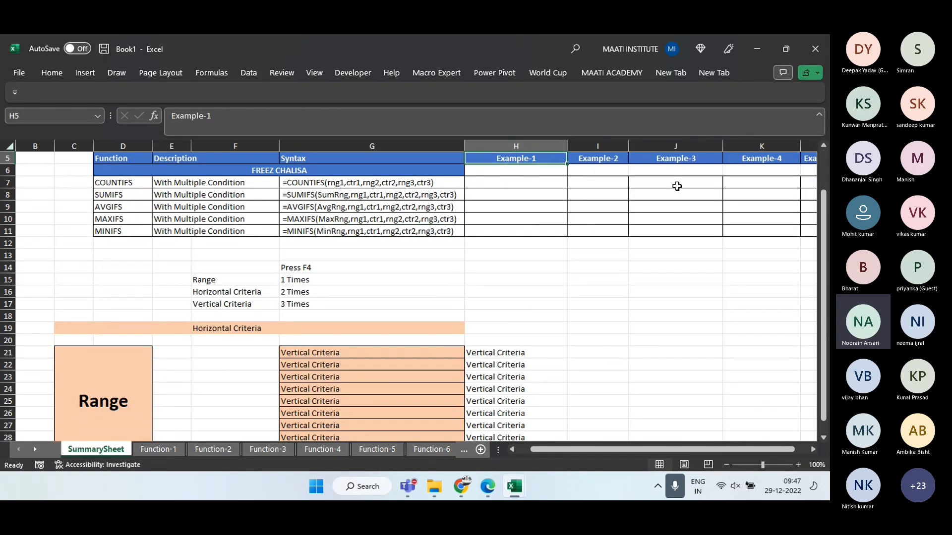
{"action": "key", "text": "Right"}
{"action": "key", "text": "Right"}
{"action": "key", "text": "Right"}
{"action": "key", "text": "Right"}
{"action": "key", "text": "Right"}
{"action": "key", "text": "Right"}
{"action": "key", "text": "Right"}
{"action": "key", "text": "Right"}
{"action": "key", "text": "Right"}
{"action": "key", "text": "Right"}
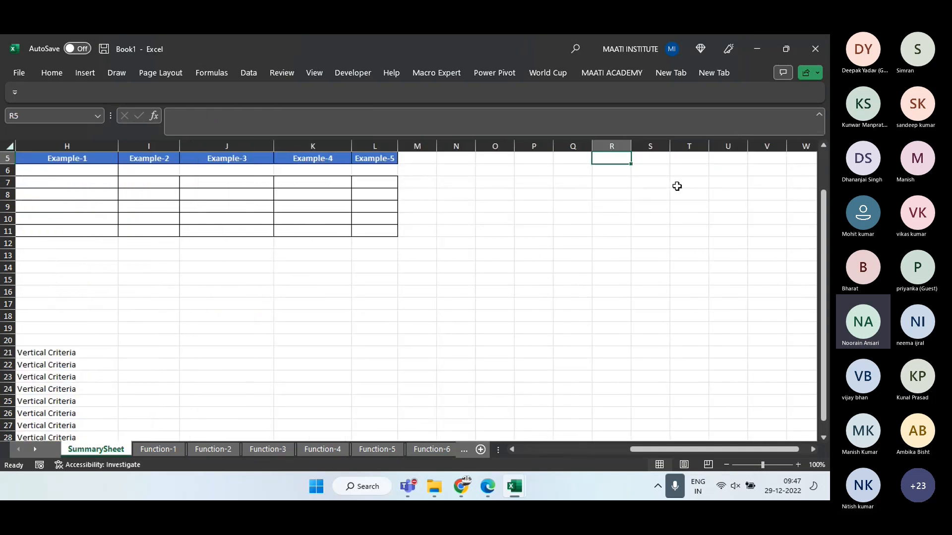
Copy the Example-5 header from L5 across the cells M5:T5
{"action": "key", "text": "Left"}
{"action": "key", "text": "Left"}
{"action": "key", "text": "Left"}
{"action": "key", "text": "Left"}
{"action": "key", "text": "Left"}
{"action": "key", "text": "Left"}
{"action": "key", "text": "shift+Right"}
{"action": "key", "text": "shift+Right"}
{"action": "key", "text": "shift+Right"}
{"action": "key", "text": "shift+Right"}
{"action": "key", "text": "shift+Right"}
{"action": "key", "text": "shift+Right"}
{"action": "key", "text": "shift+Right"}
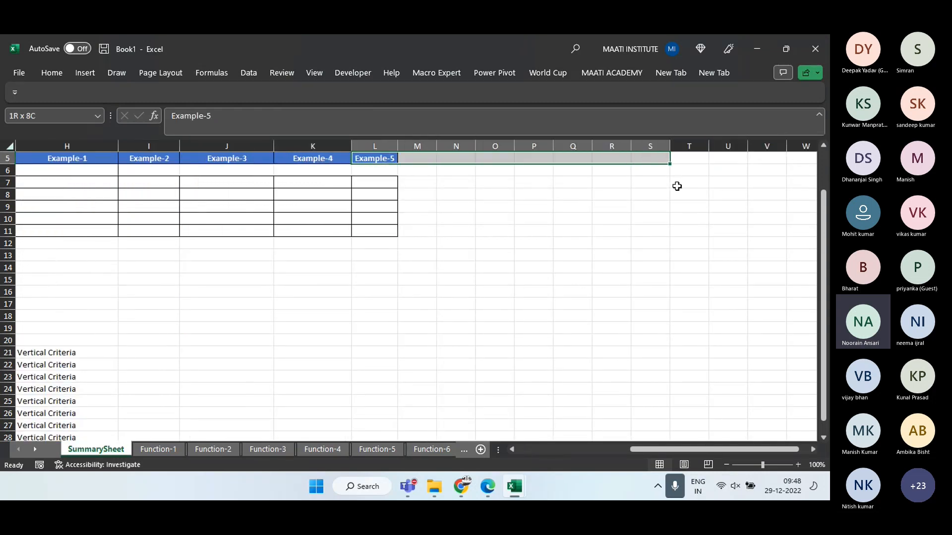
{"action": "key", "text": "shift+Right"}
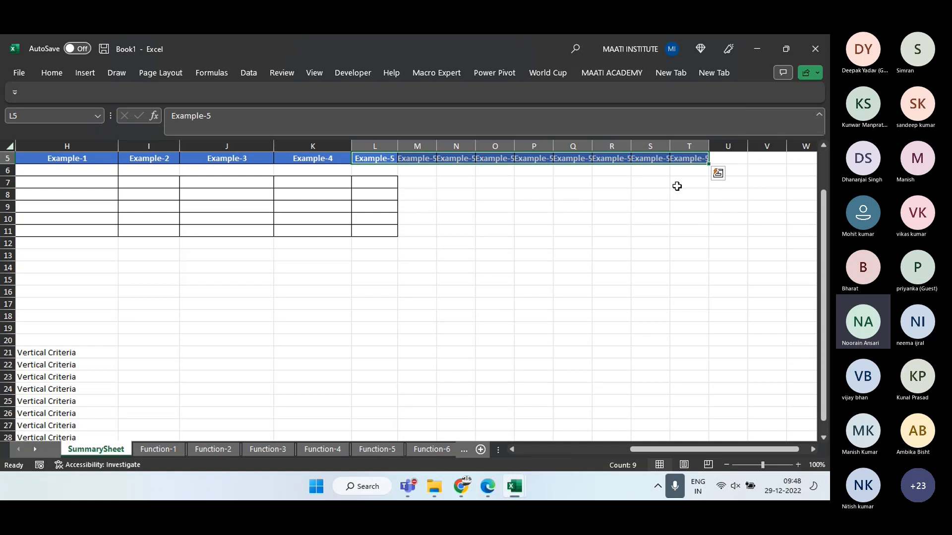
Change the header in M5 to Example-6
{"action": "key", "text": "Right"}
{"action": "type", "text": "Exm"}
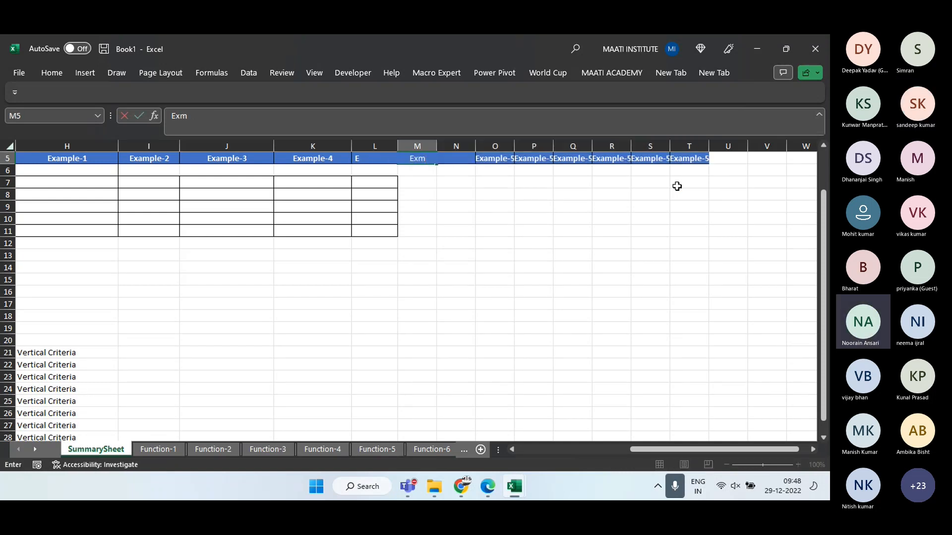
{"action": "key", "text": "BackSpace"}
{"action": "type", "text": "am"}
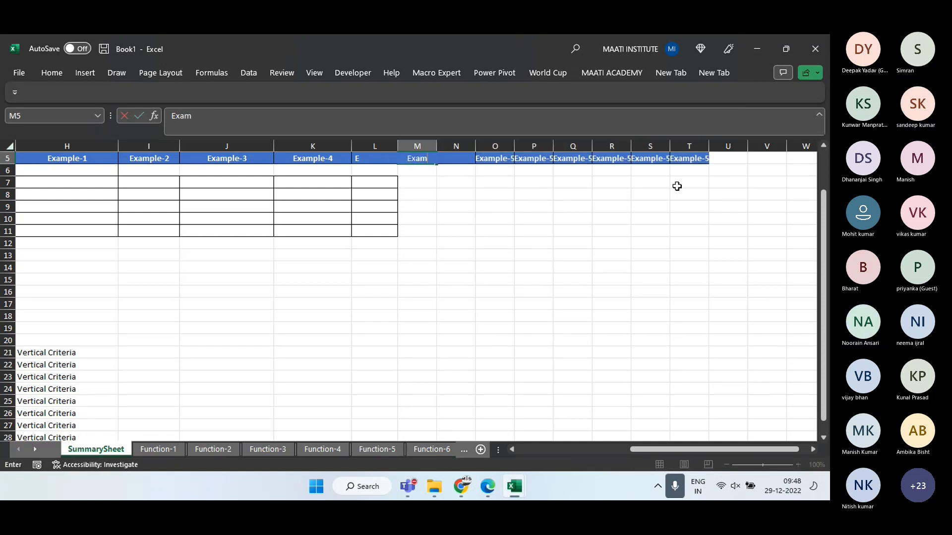
{"action": "type", "text": "ple-6"}
{"action": "key", "text": "ctrl+Return"}
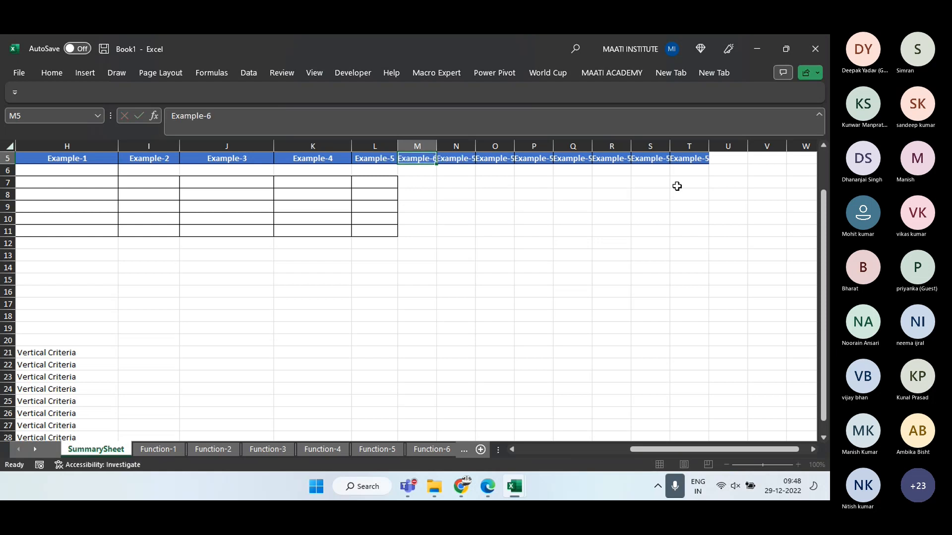
Widen columns M and N so their headers fit, and change the header in N5 to Example-7
{"action": "key", "text": "Right"}
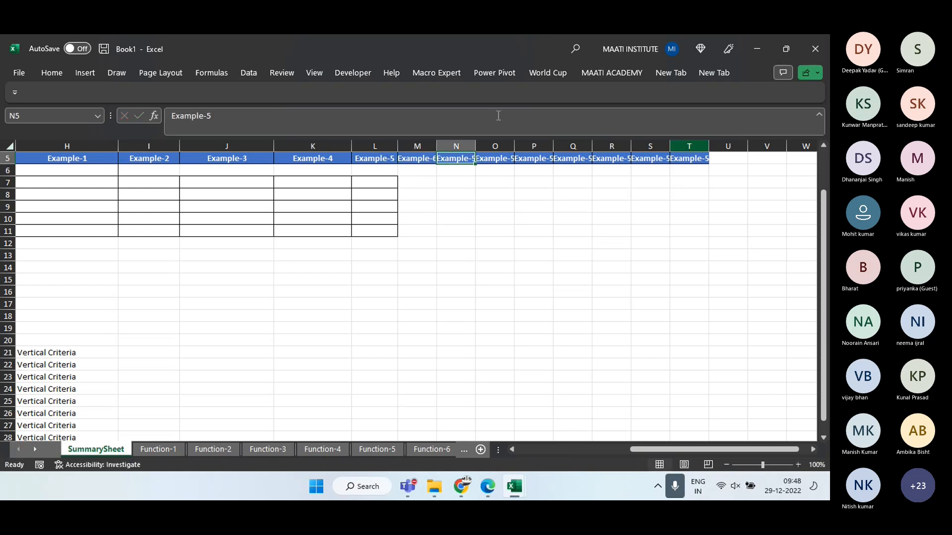
{"action": "left_click_drag", "start_coordinate": [436, 146], "coordinate": [547, 148]}
{"action": "left_click_drag", "start_coordinate": [214, 116], "coordinate": [207, 116]}
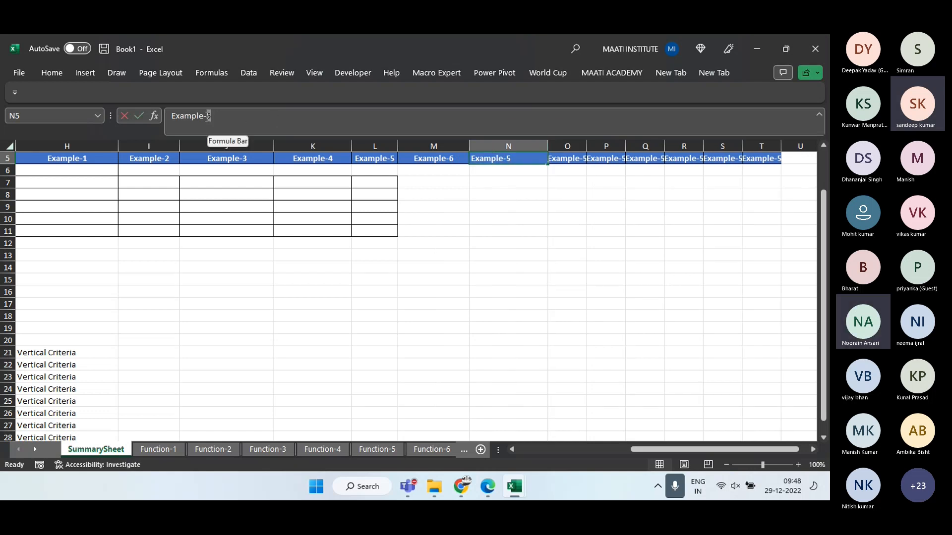
{"action": "type", "text": "7"}
{"action": "key", "text": "Return"}
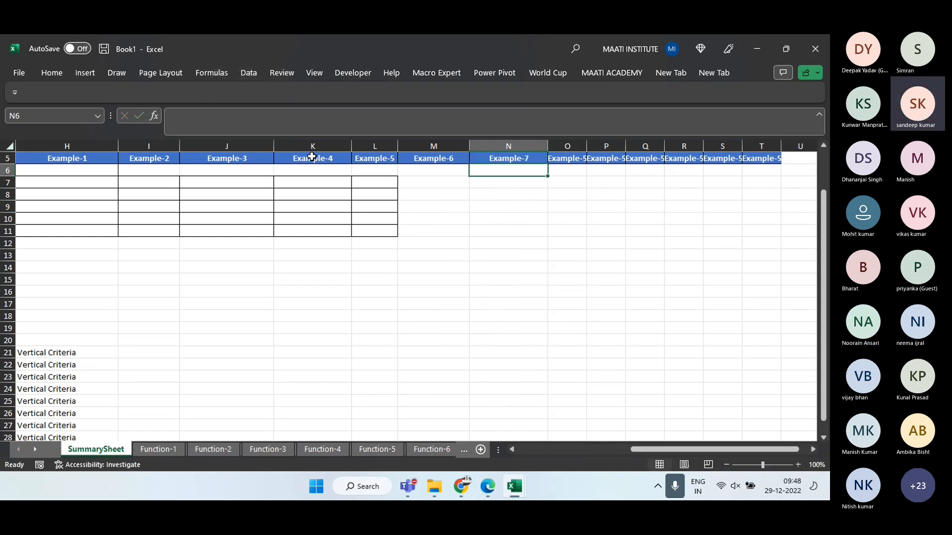
Widen column O to more than double its width and change its row 5 header to Example-8
{"action": "left_click", "coordinate": [570, 158]}
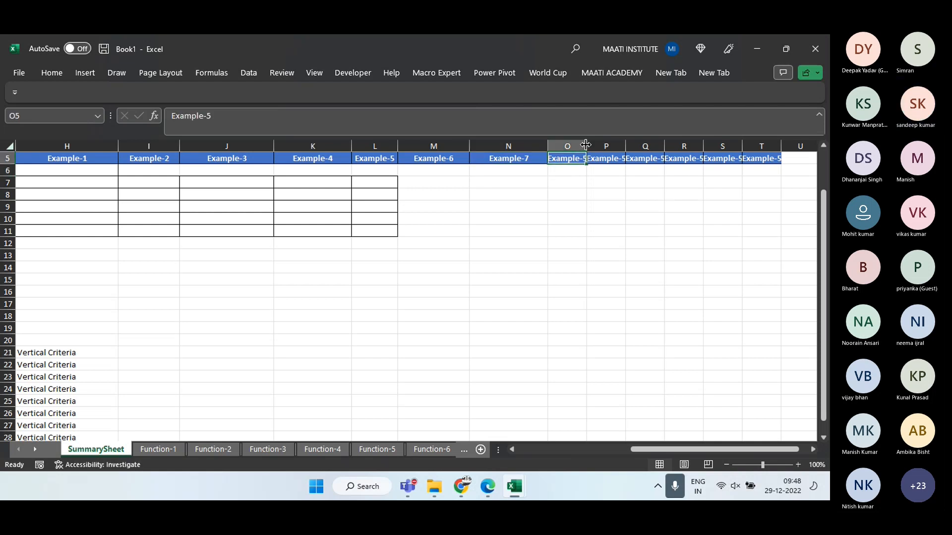
{"action": "left_click_drag", "start_coordinate": [587, 146], "coordinate": [643, 146]}
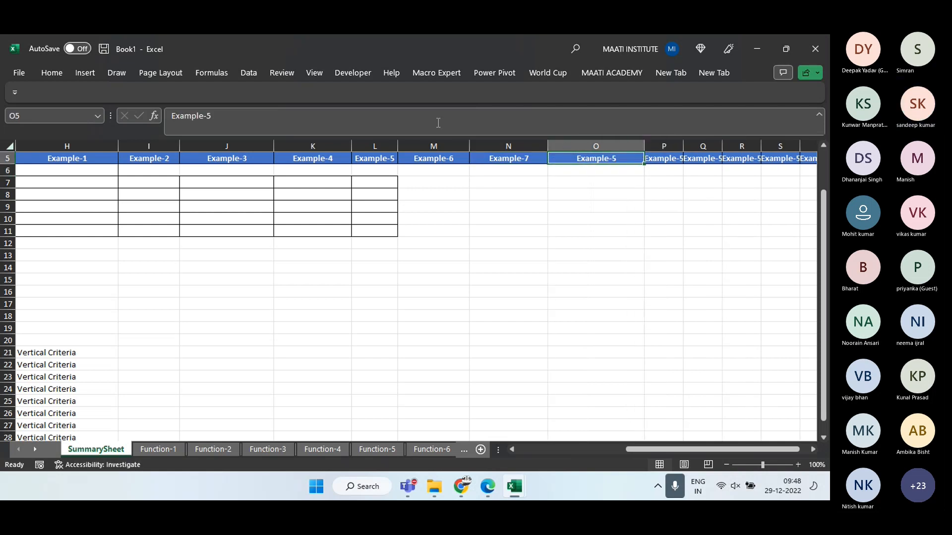
{"action": "left_click", "coordinate": [214, 116]}
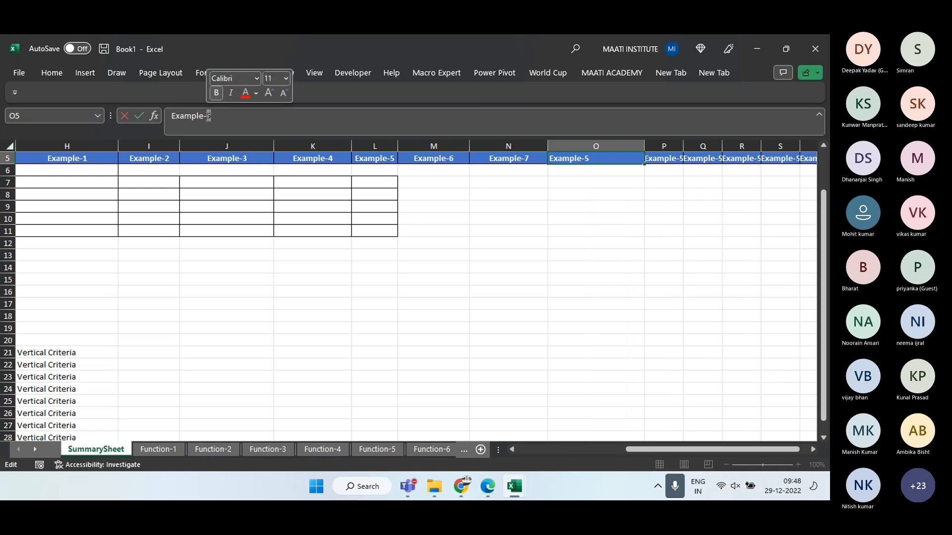
{"action": "type", "text": "8"}
{"action": "key", "text": "Return"}
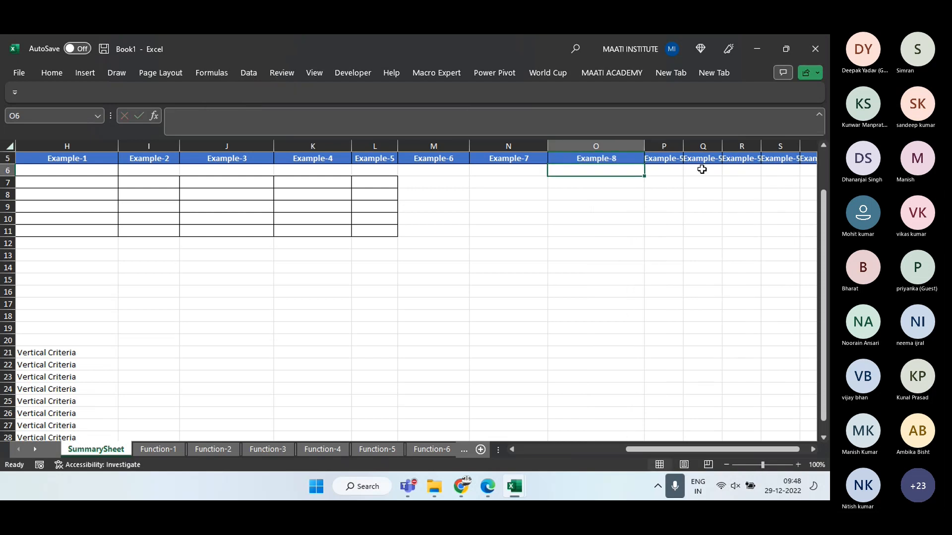
Widen column P to about double its width and change its row 5 header to Example-9
{"action": "left_click", "coordinate": [664, 159]}
{"action": "left_click_drag", "start_coordinate": [683, 146], "coordinate": [730, 145]}
{"action": "left_click", "coordinate": [214, 113]}
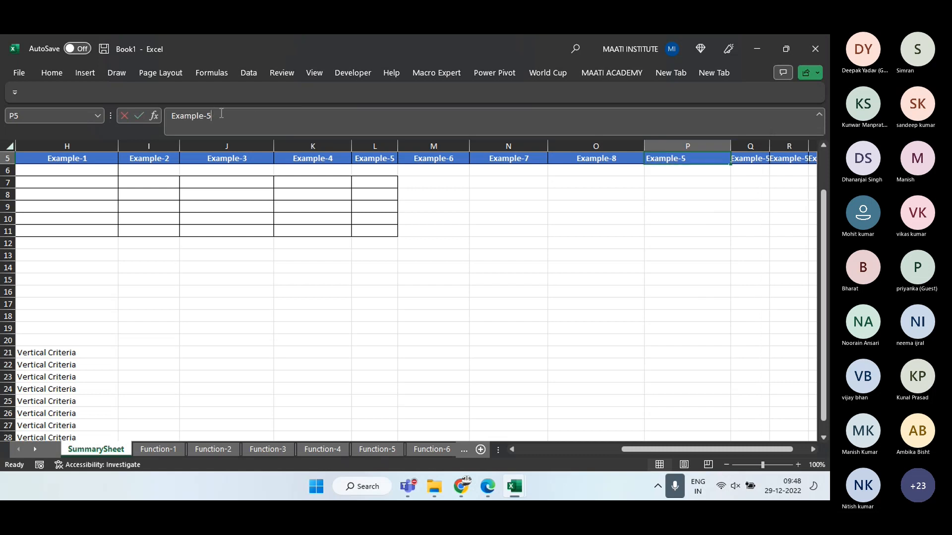
{"action": "type", "text": "9"}
{"action": "key", "text": "Return"}
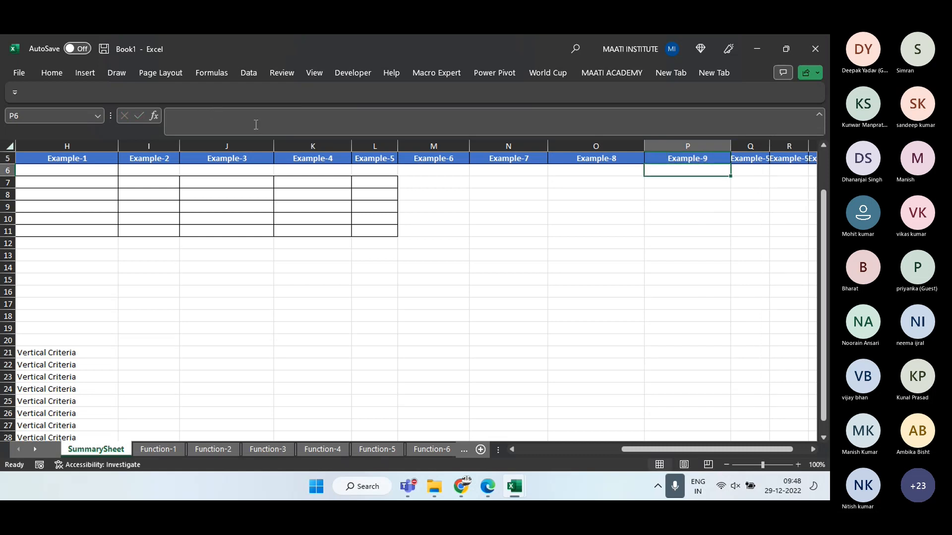
Remove the surplus Example-5 headers in columns R:T
{"action": "key", "text": "Up"}
{"action": "key", "text": "Right"}
{"action": "key", "text": "Right"}
{"action": "key", "text": "Right"}
{"action": "key", "text": "Right"}
{"action": "key", "text": "Right"}
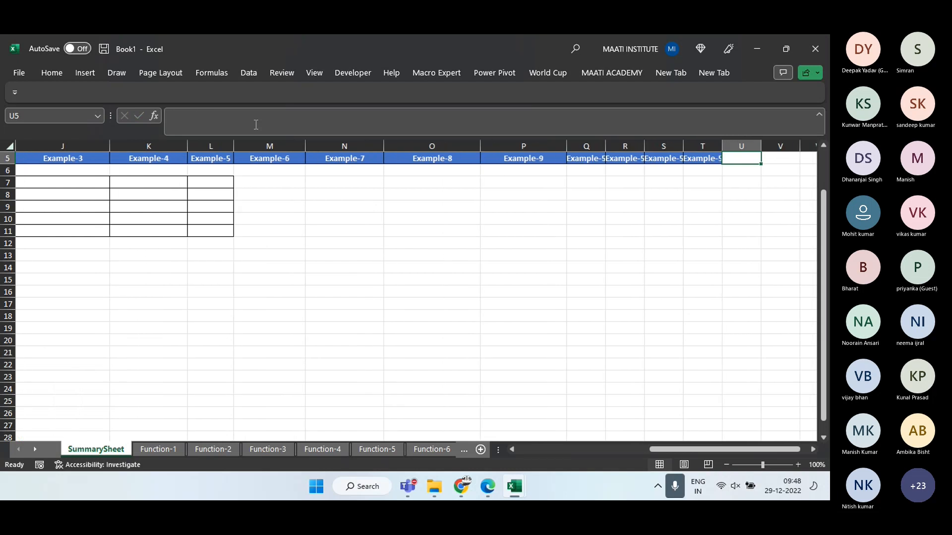
{"action": "left_click", "coordinate": [625, 145]}
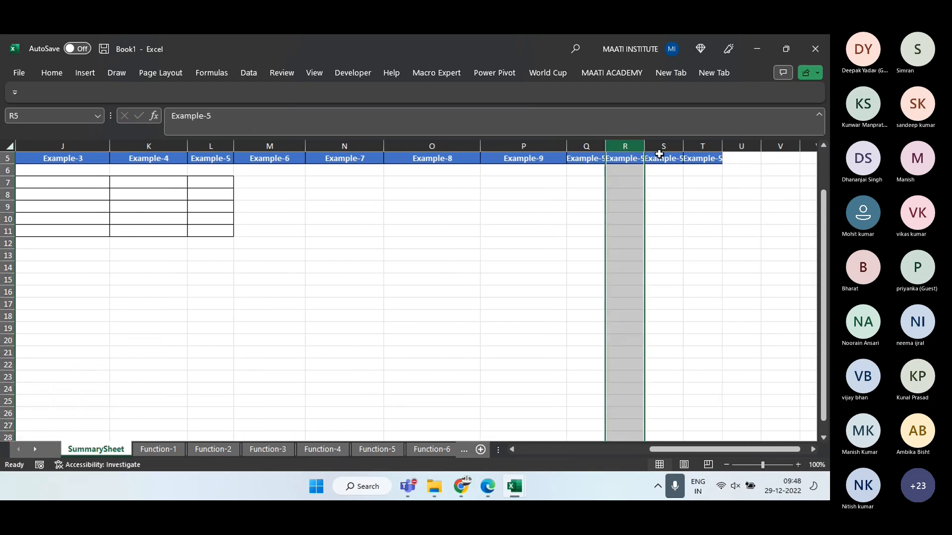
{"action": "left_click", "coordinate": [712, 146], "text": "shift"}
{"action": "key", "text": "Delete"}
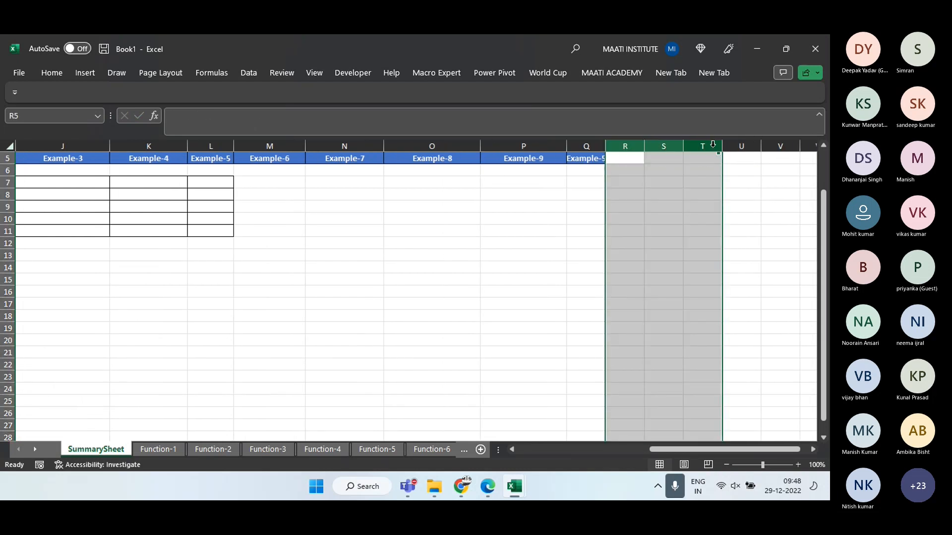
Widen column Q to fit its header and change the header in Q5 to Example-10
{"action": "left_click_drag", "start_coordinate": [604, 140], "coordinate": [636, 143]}
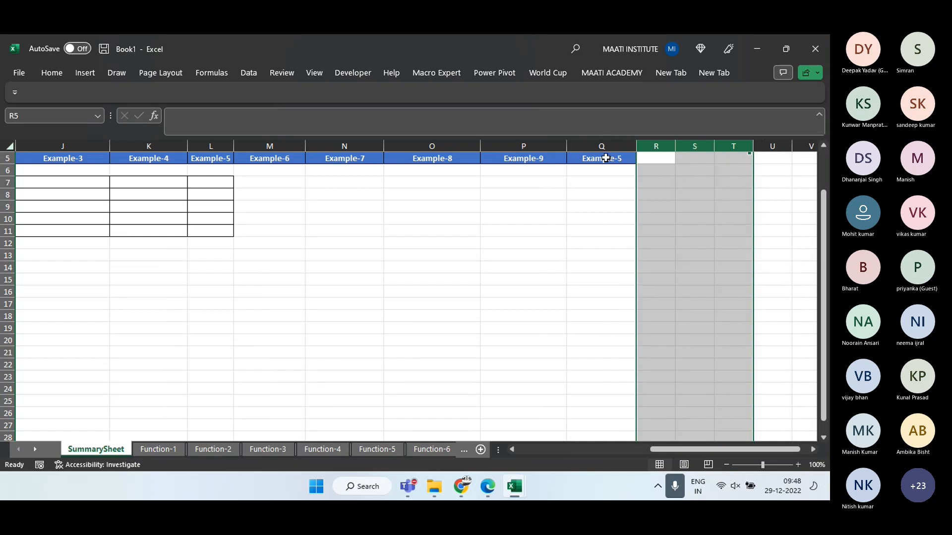
{"action": "left_click", "coordinate": [605, 157]}
{"action": "left_click", "coordinate": [253, 119]}
{"action": "key", "text": "BackSpace"}
{"action": "type", "text": "1"}
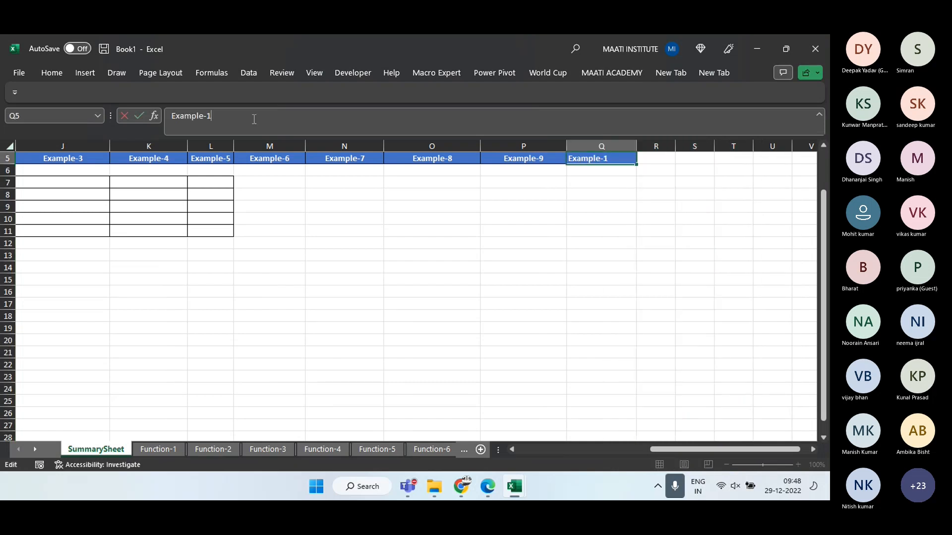
{"action": "key", "text": "Return"}
Enter Done in H7, the Example-1 cell of the COUNTIFS row
{"action": "key", "text": "Up"}
{"action": "key", "text": "ctrl+Left"}
{"action": "key", "text": "ctrl+Left"}
{"action": "key", "text": "Right"}
{"action": "key", "text": "Right"}
{"action": "key", "text": "Right"}
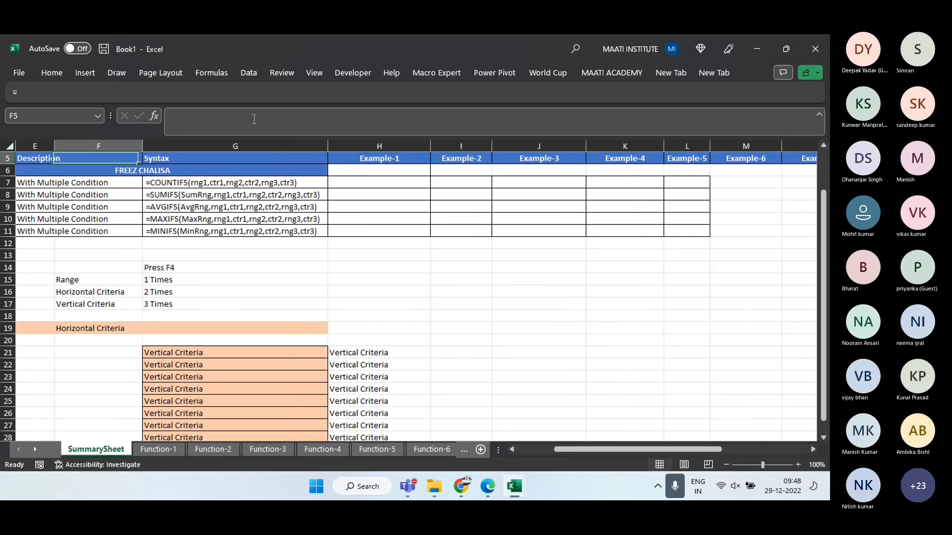
{"action": "key", "text": "Down"}
{"action": "key", "text": "Down"}
{"action": "type", "text": "D"}
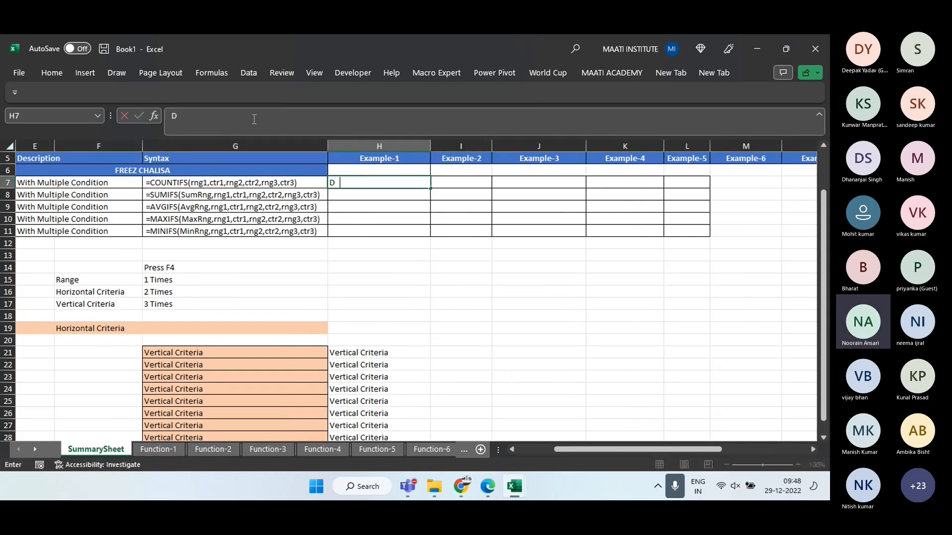
{"action": "key", "text": "Return"}
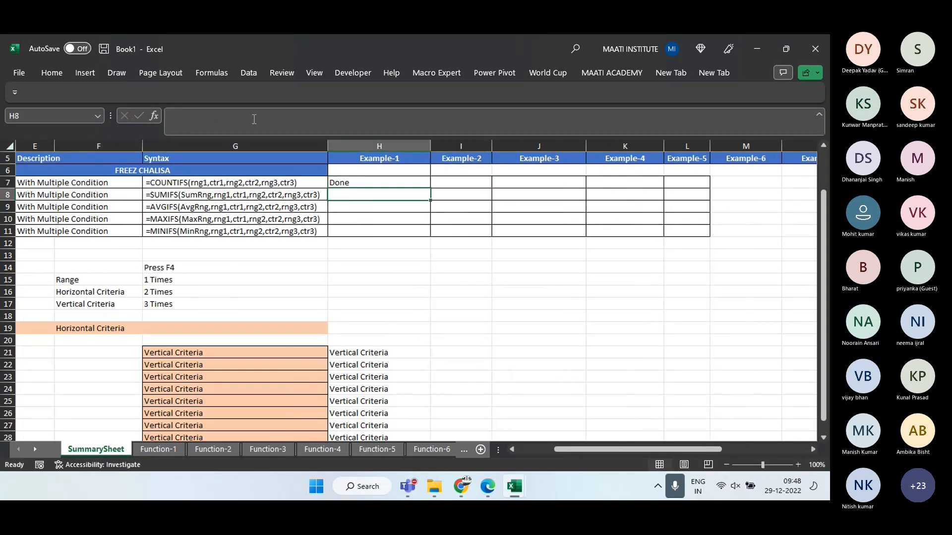
Fill the Done entry down through H11 for the remaining functions
{"action": "key", "text": "Left"}
{"action": "key", "text": "Down"}
{"action": "key", "text": "Right"}
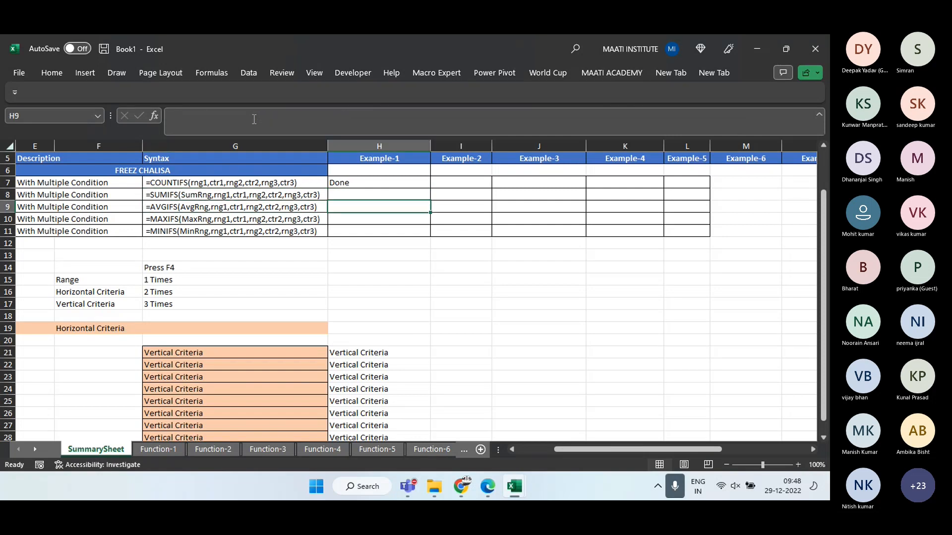
{"action": "key", "text": "Down"}
{"action": "key", "text": "Down"}
{"action": "key", "text": "shift+Up"}
{"action": "key", "text": "shift+Up"}
{"action": "key", "text": "shift+Up"}
{"action": "key", "text": "shift+Up"}
{"action": "key", "text": "ctrl+d"}
Fill the Done entries in H7:H11 across to the Example-7 column, covering H7:N11
{"action": "key", "text": "shift+Right"}
{"action": "key", "text": "shift+Right"}
{"action": "key", "text": "shift+Right"}
{"action": "key", "text": "shift+Right"}
{"action": "key", "text": "shift+Right"}
{"action": "key", "text": "shift+Right"}
{"action": "key", "text": "shift+Right"}
{"action": "key", "text": "shift+Right"}
{"action": "key", "text": "shift+Right"}
{"action": "key", "text": "shift+Right"}
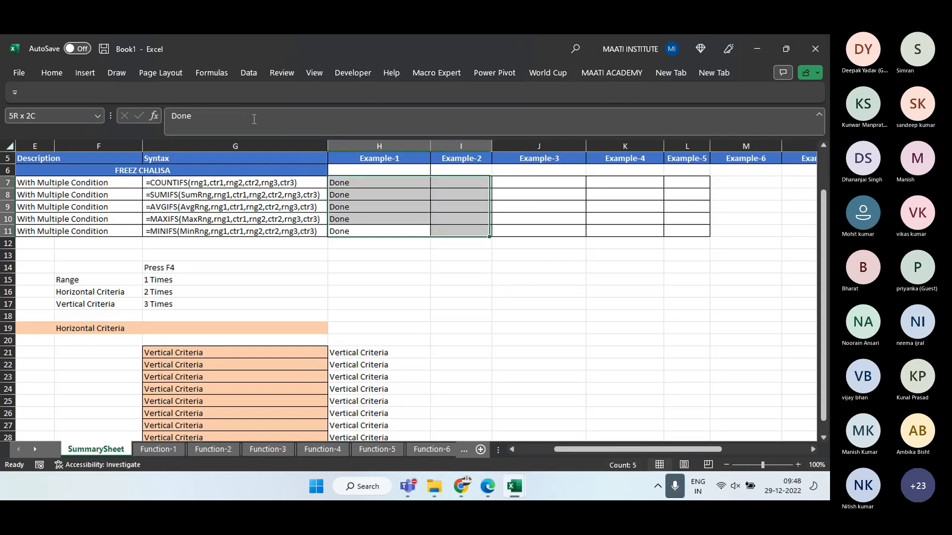
{"action": "key", "text": "shift+Left"}
{"action": "key", "text": "shift+Left"}
{"action": "key", "text": "shift+Left"}
{"action": "key", "text": "shift+Left"}
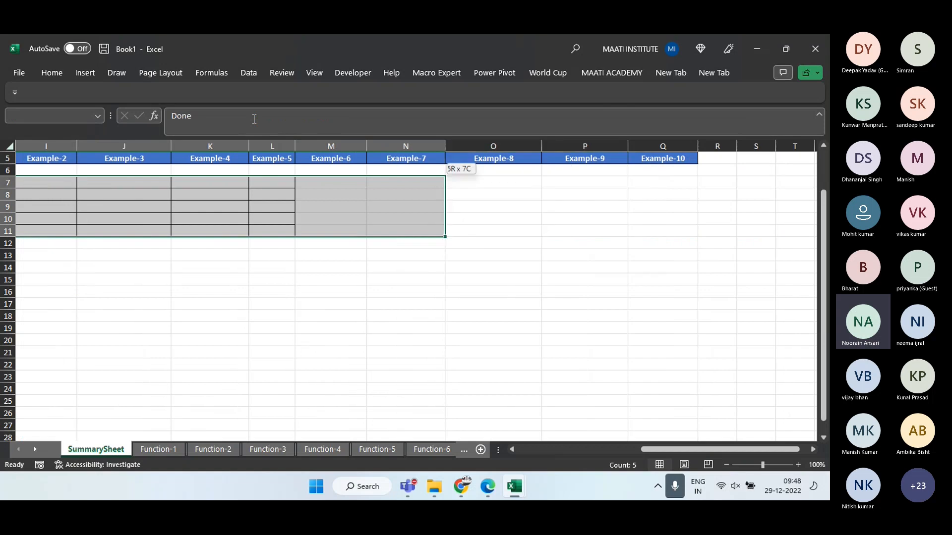
{"action": "key", "text": "shift+Left"}
{"action": "key", "text": "shift+Right"}
{"action": "key", "text": "ctrl+r"}
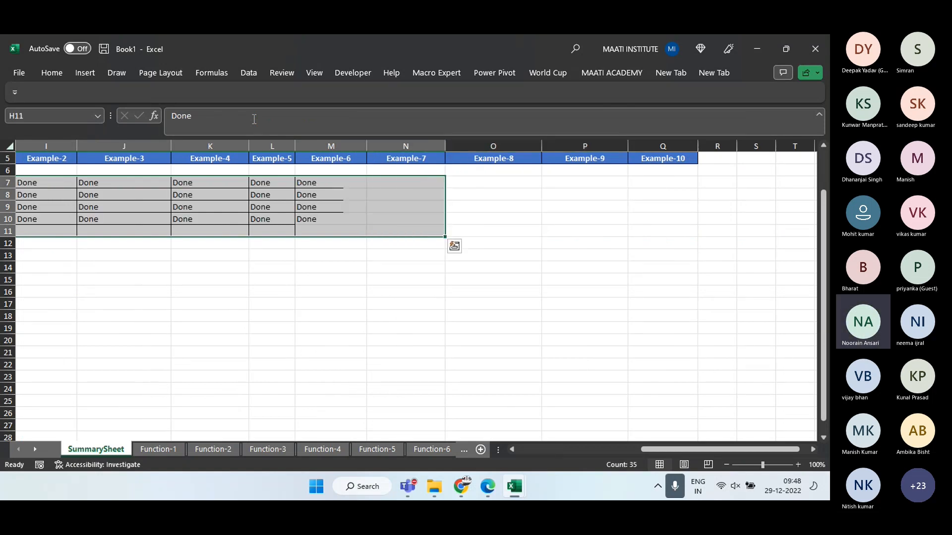
Enter HomeTask in O7, the Example-8 cell of the COUNTIFS row
{"action": "left_click", "coordinate": [479, 182]}
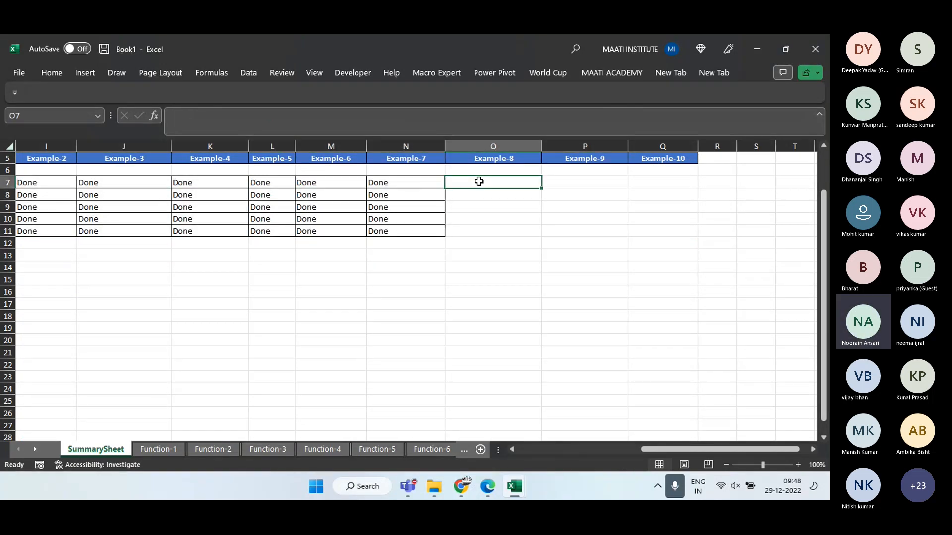
{"action": "type", "text": "HomeTask"}
{"action": "key", "text": "Return"}
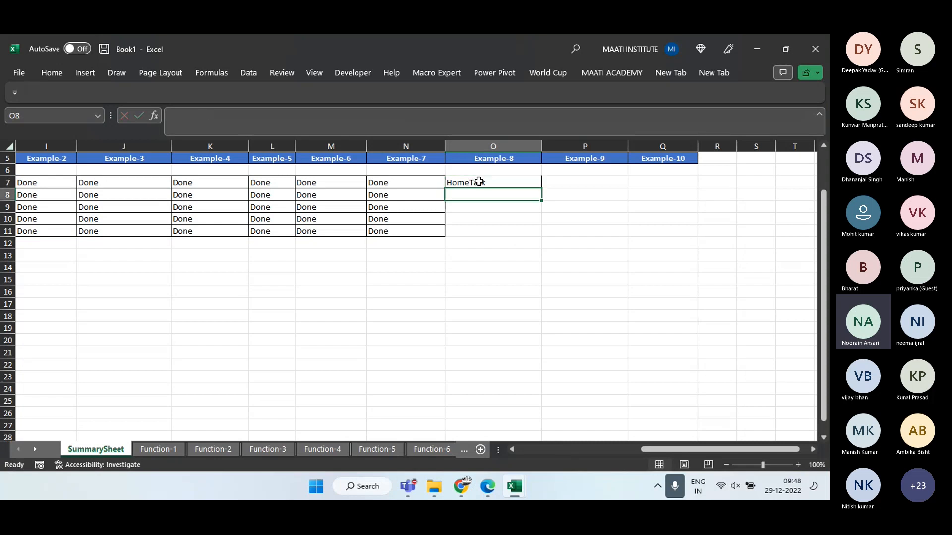
Fill HomeTask down to row 11 and across through the Example-10 column, covering O7:Q11
{"action": "key", "text": "Left"}
{"action": "key", "text": "ctrl+Down"}
{"action": "key", "text": "Right"}
{"action": "key", "text": "ctrl+shift+Up"}
{"action": "key", "text": "ctrl+d"}
{"action": "key", "text": "shift+Right"}
{"action": "key", "text": "shift+Right"}
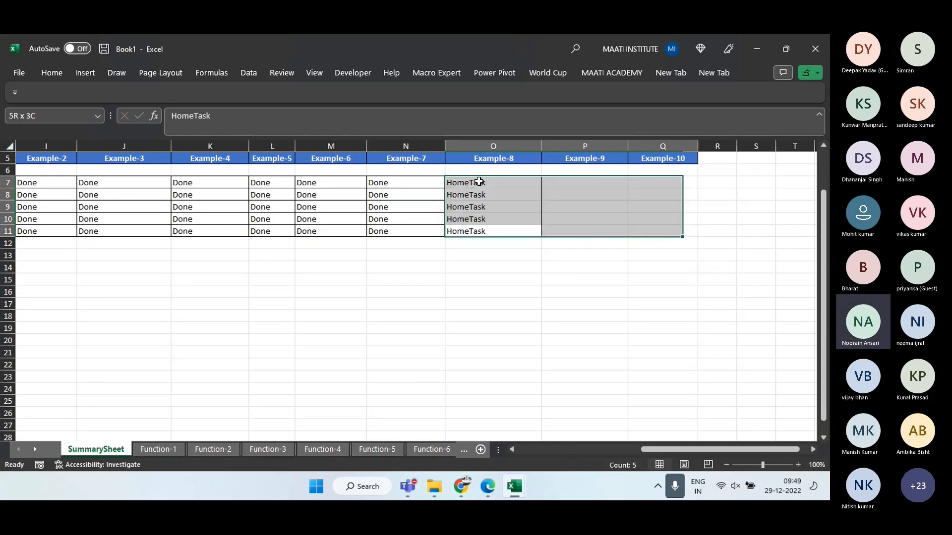
{"action": "key", "text": "ctrl+r"}
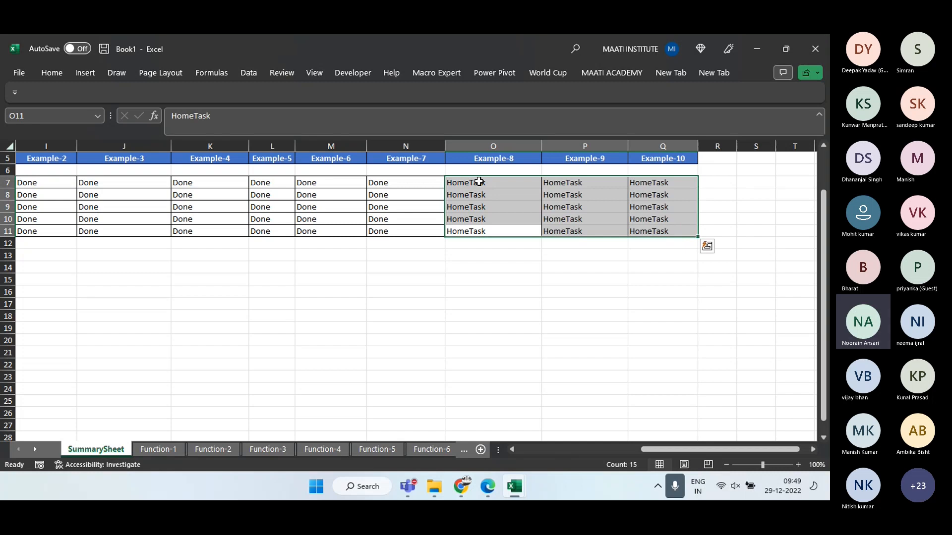
Return to cell A1 of the SummarySheet to view the table from its beginning
{"action": "left_click", "coordinate": [479, 181]}
{"action": "key", "text": "ctrl+Up"}
{"action": "key", "text": "ctrl+Up"}
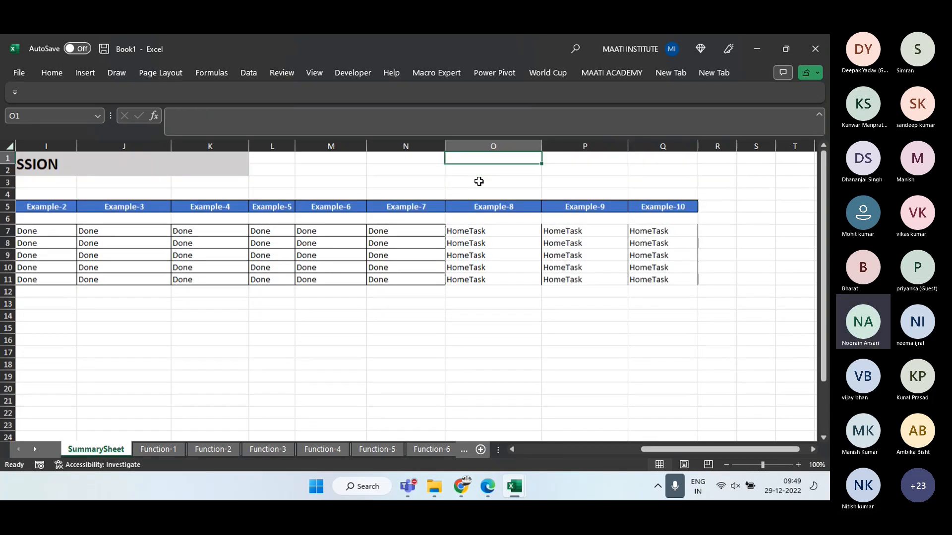
{"action": "key", "text": "ctrl+Left"}
{"action": "key", "text": "ctrl+Left"}
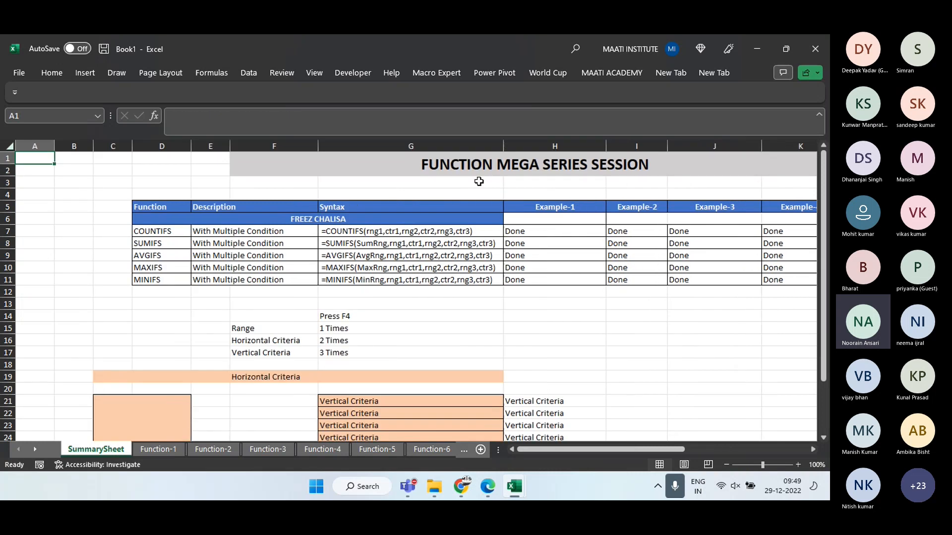
Start saving a copy of the workbook and browse to Desktop > MIS Training(TTS,Nov-22) > Dec-22 as the destination
{"action": "left_click", "coordinate": [18, 73]}
{"action": "left_click", "coordinate": [50, 237]}
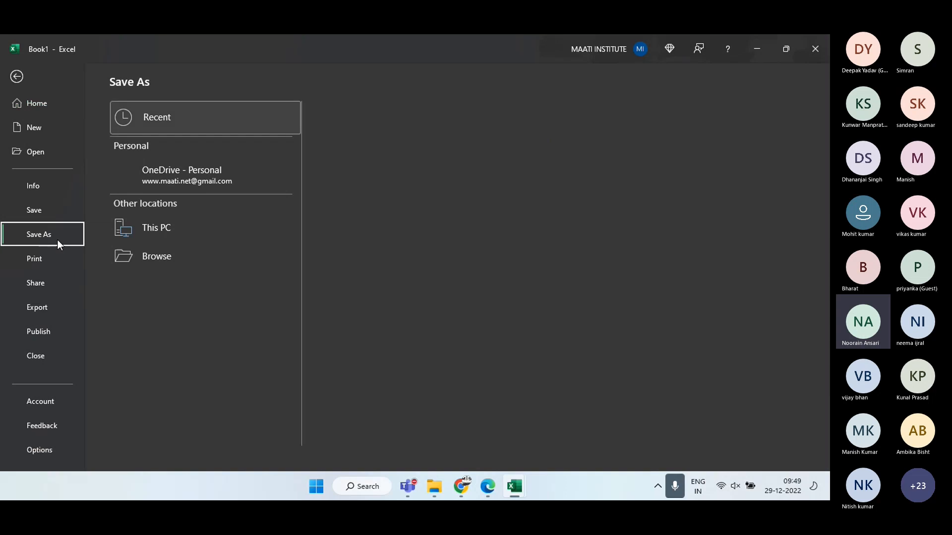
{"action": "left_click", "coordinate": [157, 284]}
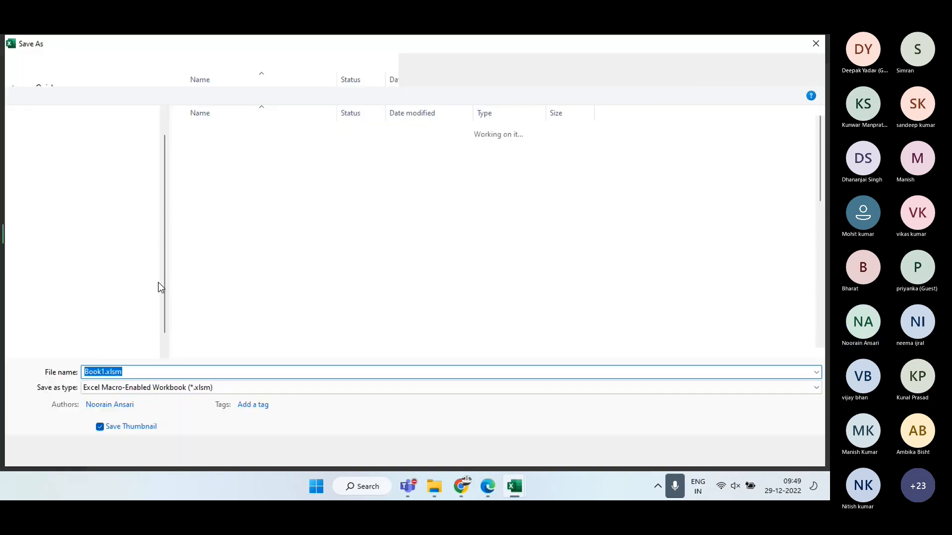
{"action": "left_click", "coordinate": [52, 191]}
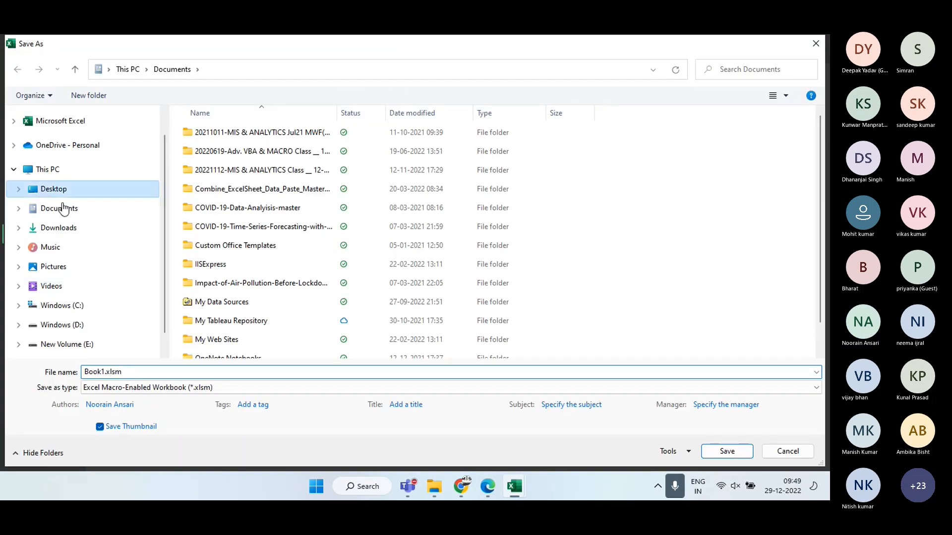
{"action": "double_click", "coordinate": [203, 133]}
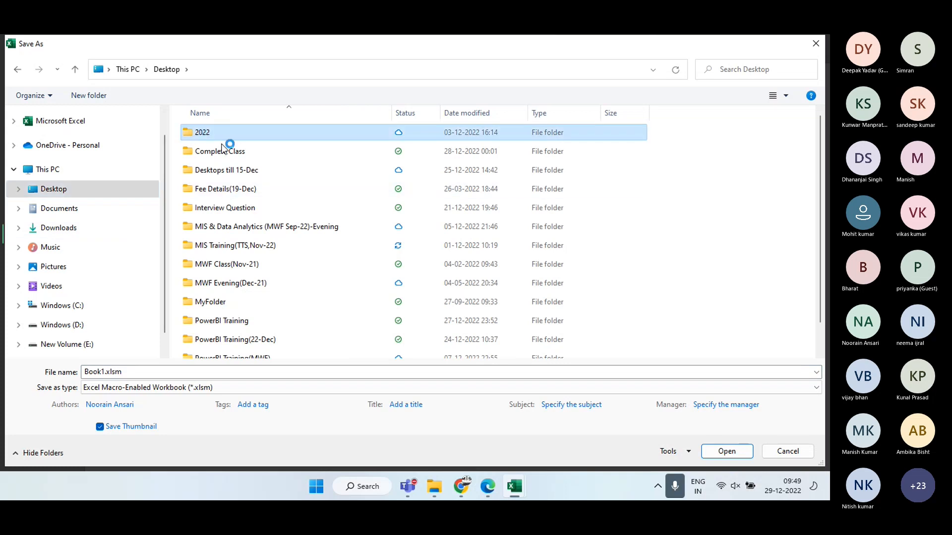
{"action": "left_click", "coordinate": [55, 189]}
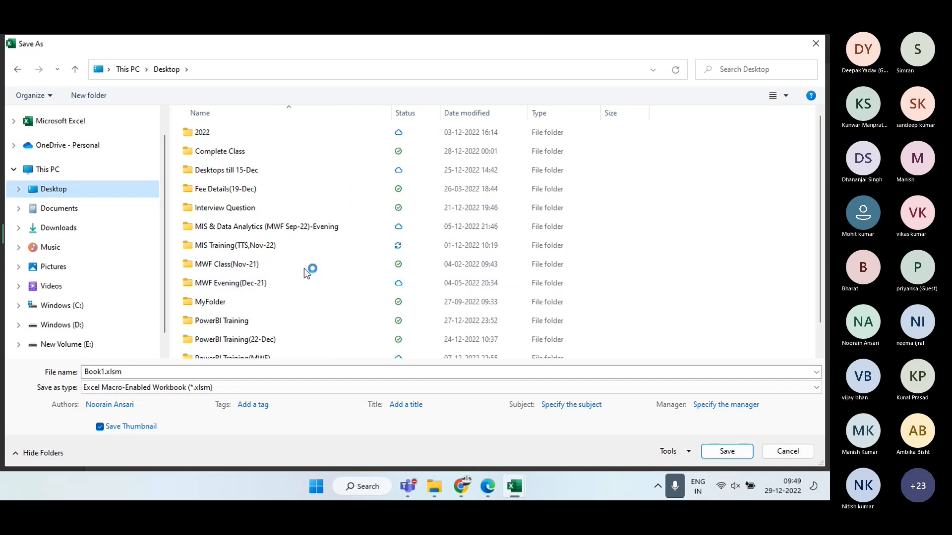
{"action": "left_click", "coordinate": [280, 228]}
{"action": "double_click", "coordinate": [256, 244]}
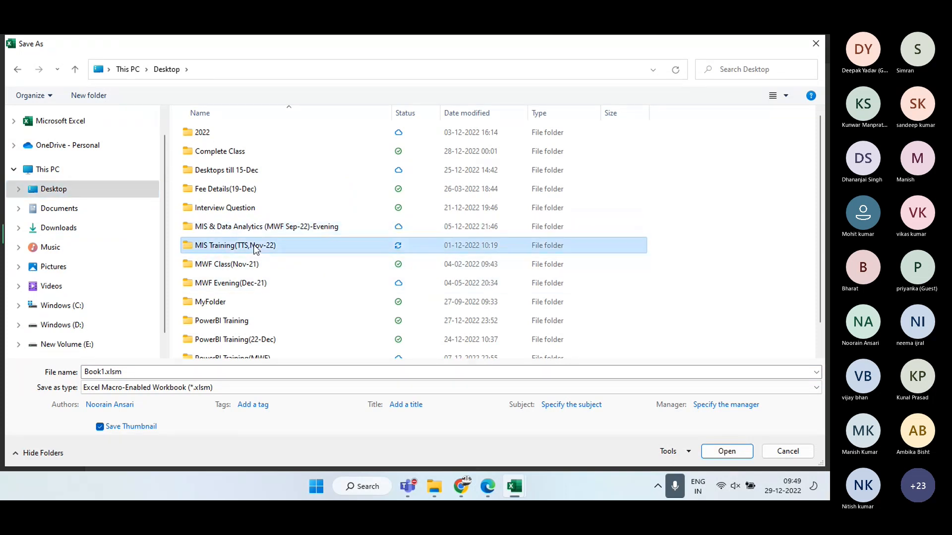
{"action": "double_click", "coordinate": [209, 134]}
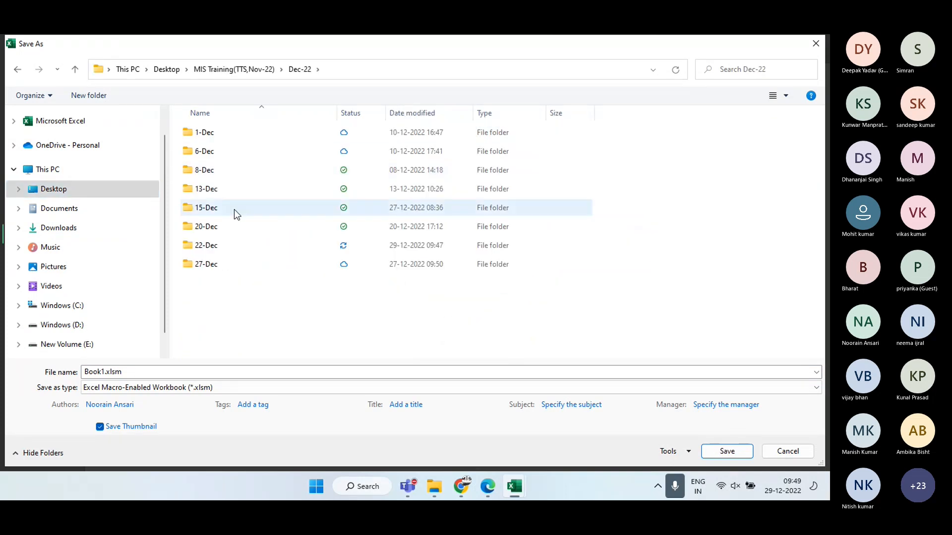
Create a folder named 29-Dec inside Dec-22 and open it as the save location
{"action": "right_click", "coordinate": [199, 279]}
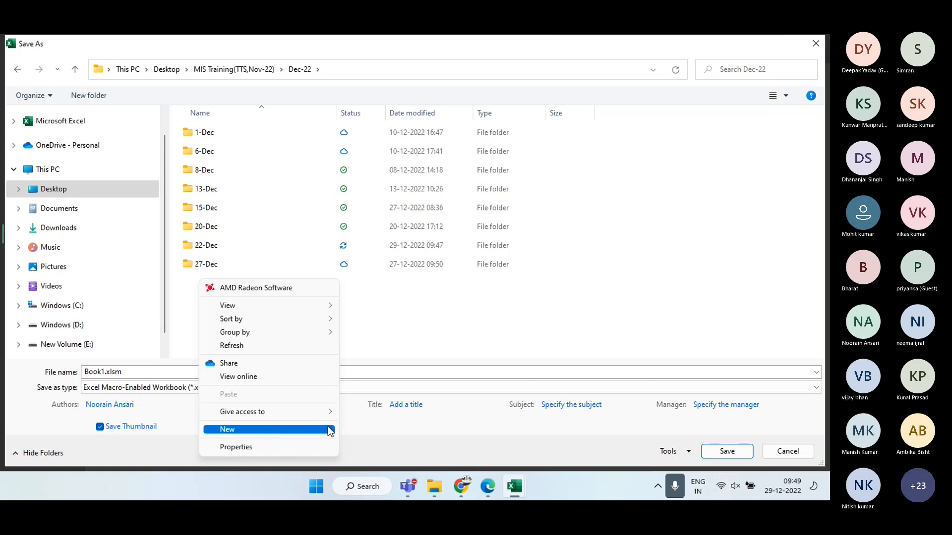
{"action": "mouse_move", "coordinate": [329, 431]}
{"action": "left_click", "coordinate": [376, 290]}
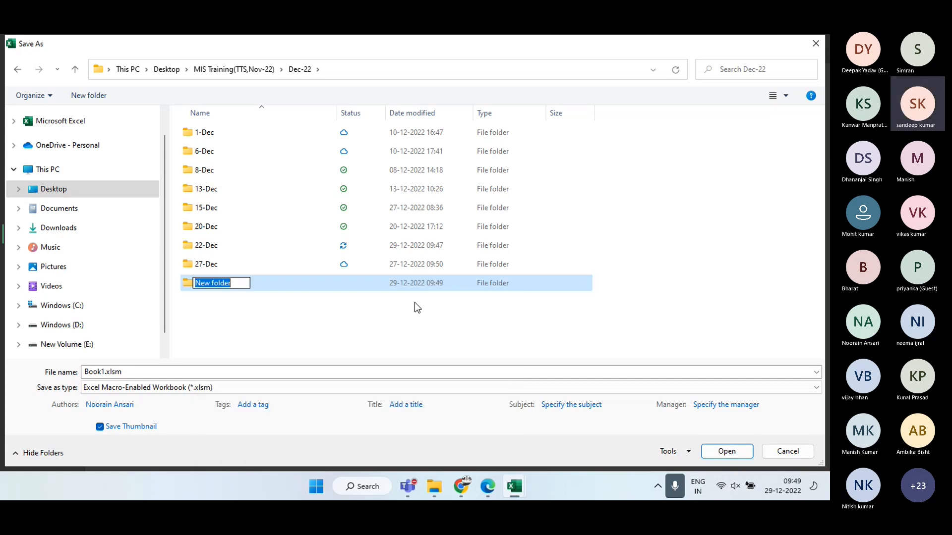
{"action": "type", "text": "29-Dec"}
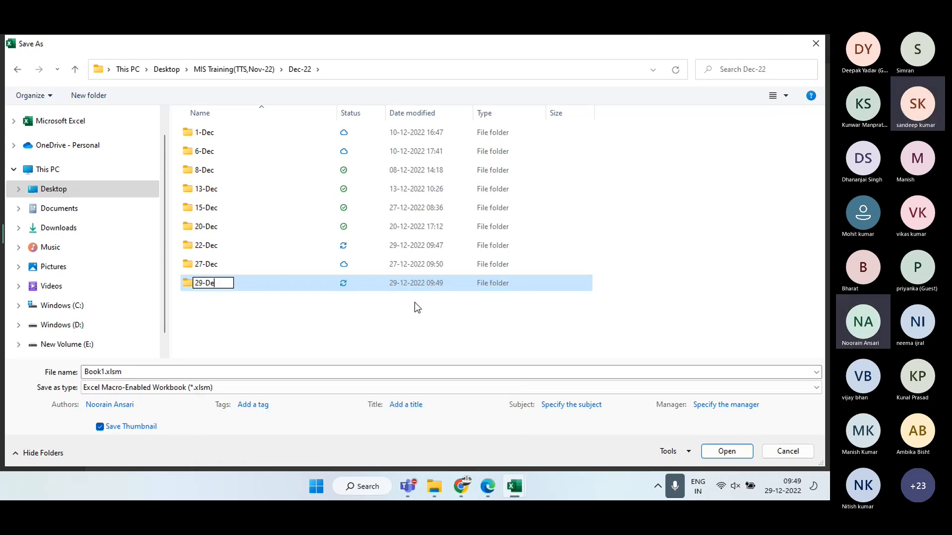
{"action": "double_click", "coordinate": [188, 281]}
Save the workbook as an Excel Workbook (*.xlsx) named FUNCTION-WORLD(29-Dec) and close the open workbooks
{"action": "left_click", "coordinate": [184, 387]}
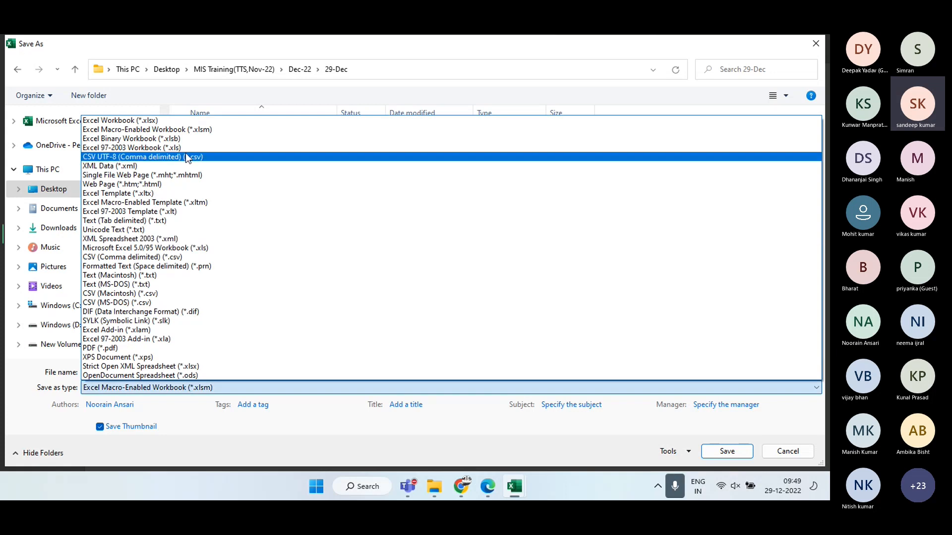
{"action": "left_click", "coordinate": [124, 121]}
{"action": "left_click", "coordinate": [110, 372]}
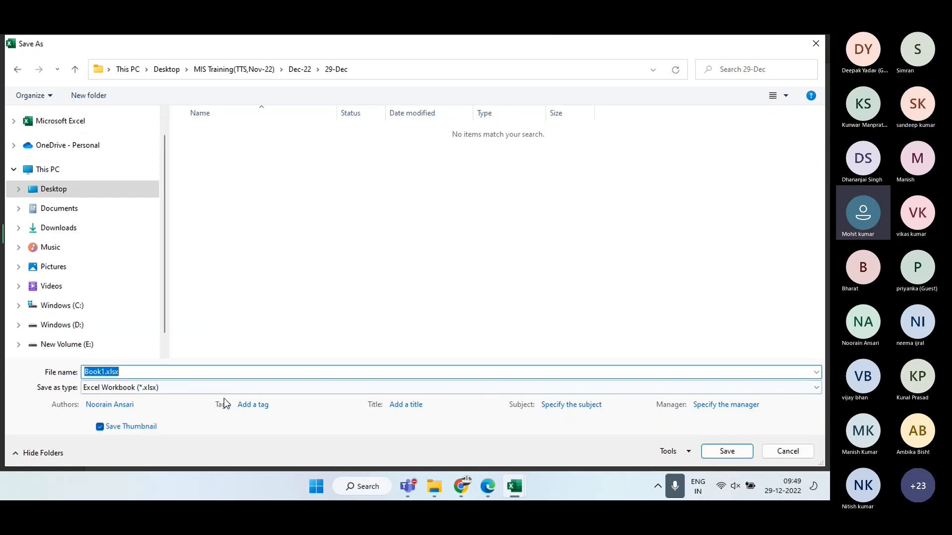
{"action": "type", "text": "C"}
{"action": "type", "text": "UNCTION-WORLD"}
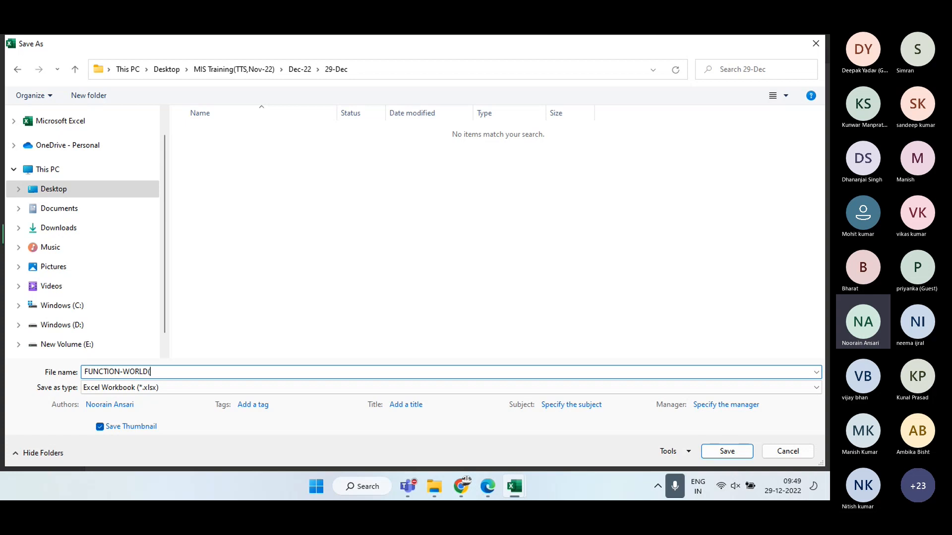
{"action": "type", "text": "(29"}
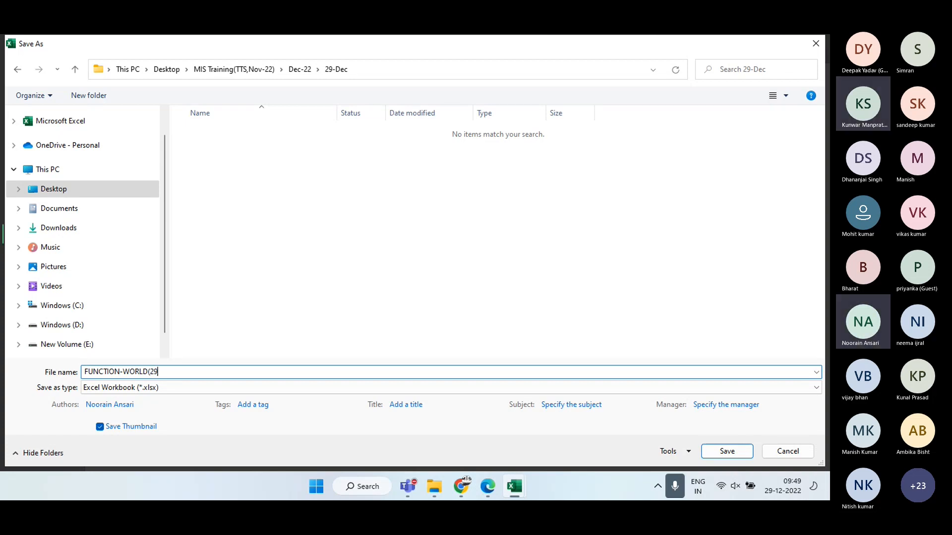
{"action": "type", "text": "-Dec"}
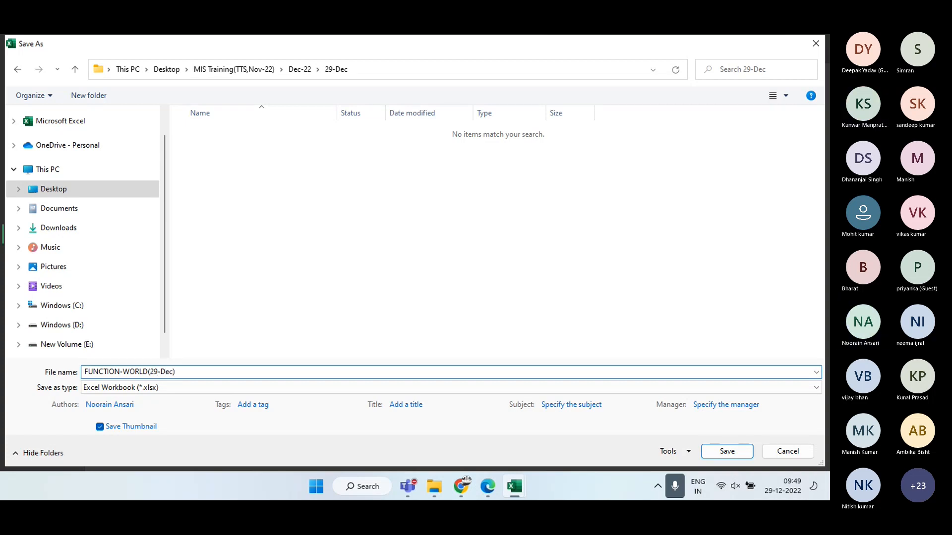
{"action": "left_click", "coordinate": [745, 452]}
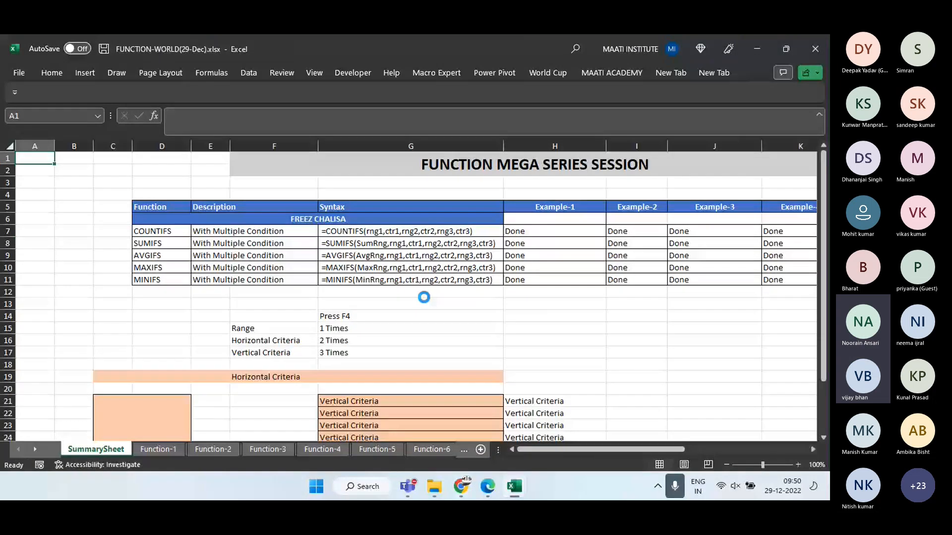
{"action": "left_click", "coordinate": [815, 48]}
{"action": "left_click", "coordinate": [816, 48]}
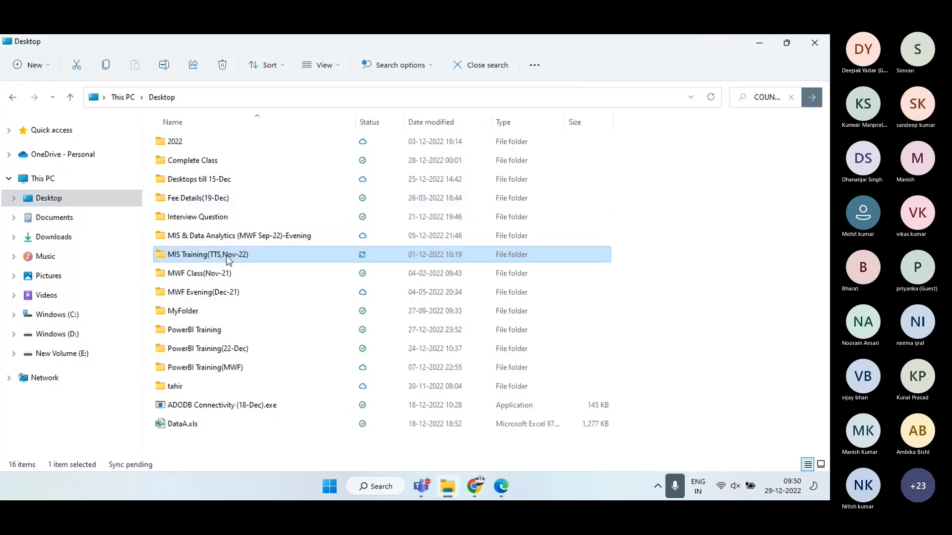
In File Explorer, open MIS Training(TTS,Nov-22) > Dec-22 > 22-Dec and widen the Name column to show full file names
{"action": "double_click", "coordinate": [226, 255]}
{"action": "left_click", "coordinate": [179, 145]}
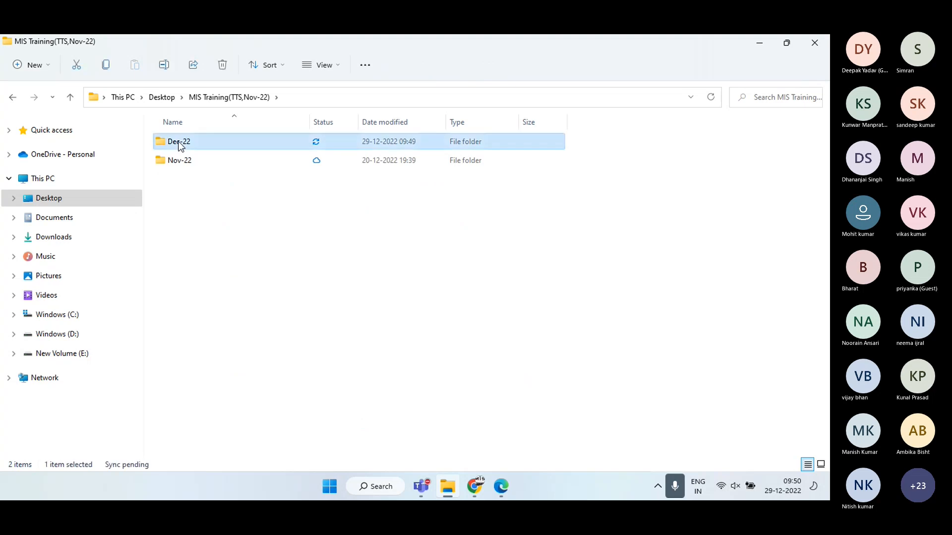
{"action": "double_click", "coordinate": [183, 145]}
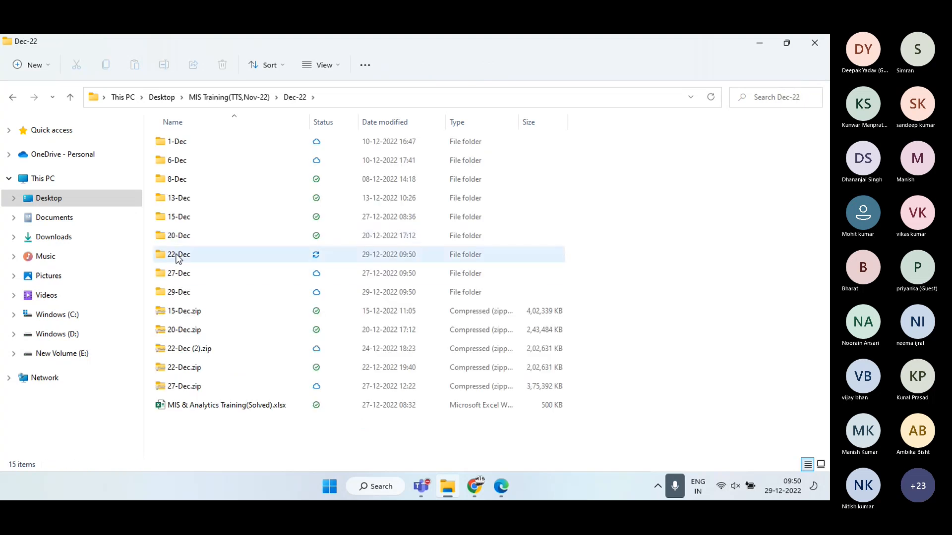
{"action": "left_click", "coordinate": [179, 257]}
{"action": "double_click", "coordinate": [178, 257]}
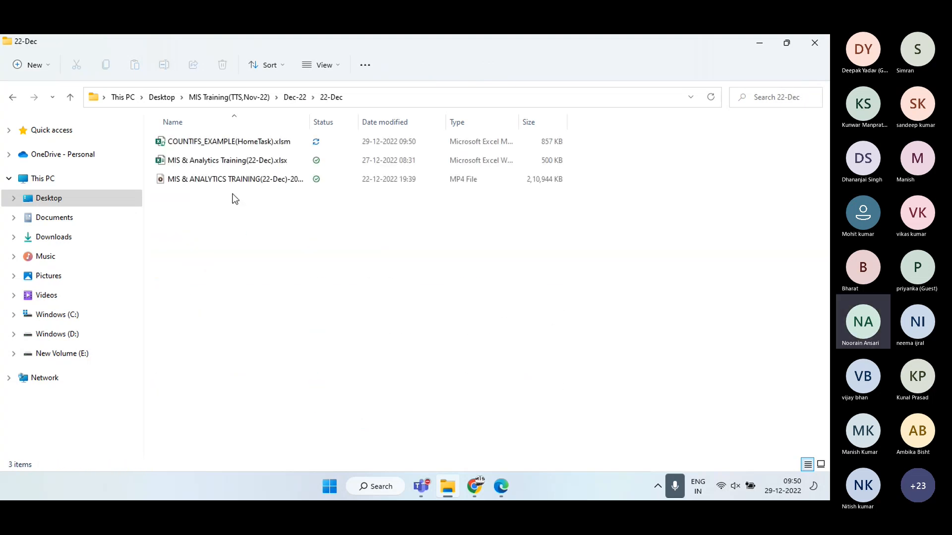
{"action": "left_click_drag", "start_coordinate": [309, 121], "coordinate": [442, 130]}
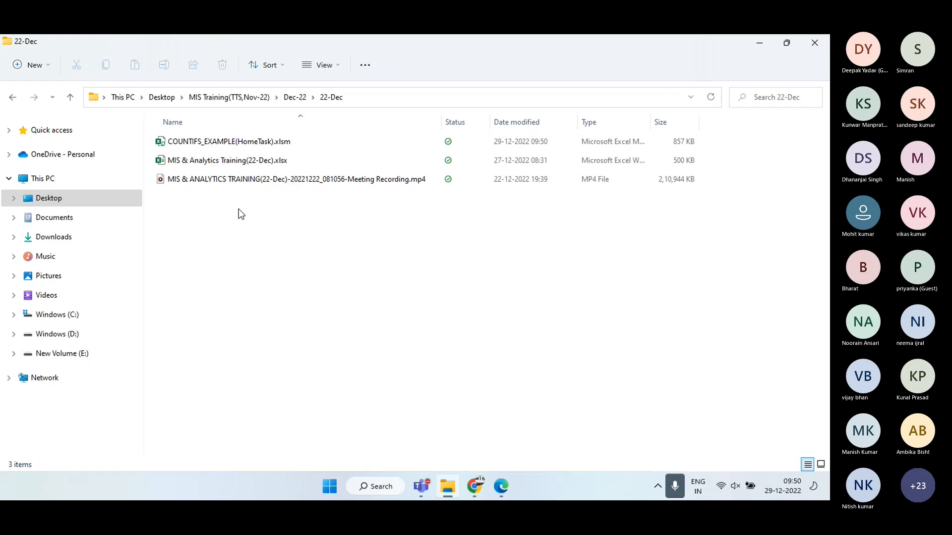
Open MIS & Analytics Training(22-Dec).xlsx, look through its earlier sheet names, and close the workbook
{"action": "left_click", "coordinate": [242, 160]}
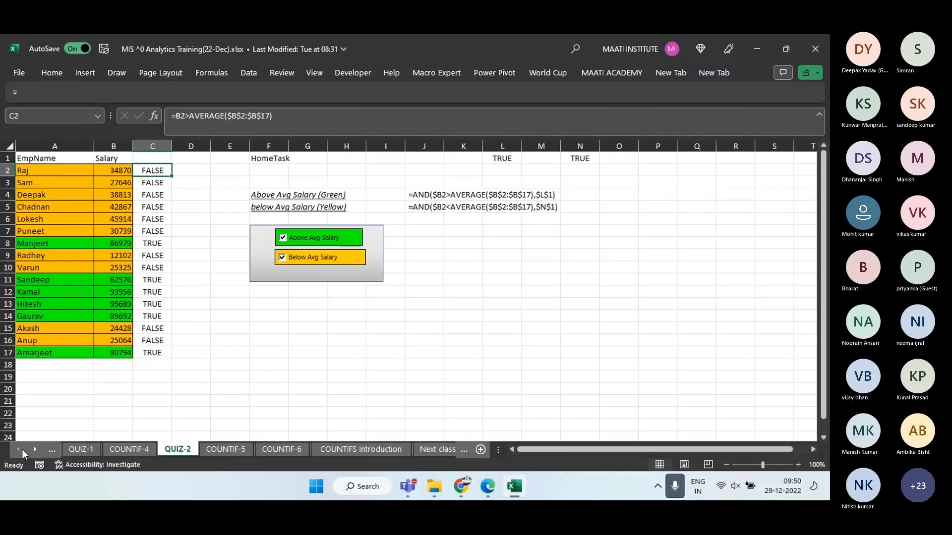
{"action": "left_click", "coordinate": [22, 450]}
{"action": "left_click", "coordinate": [22, 450]}
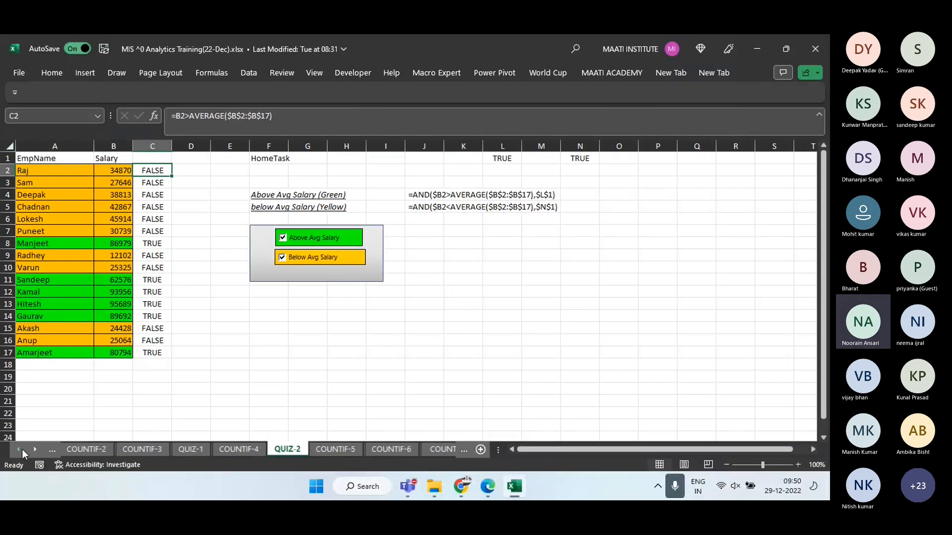
{"action": "left_click", "coordinate": [21, 450]}
{"action": "left_click", "coordinate": [815, 49]}
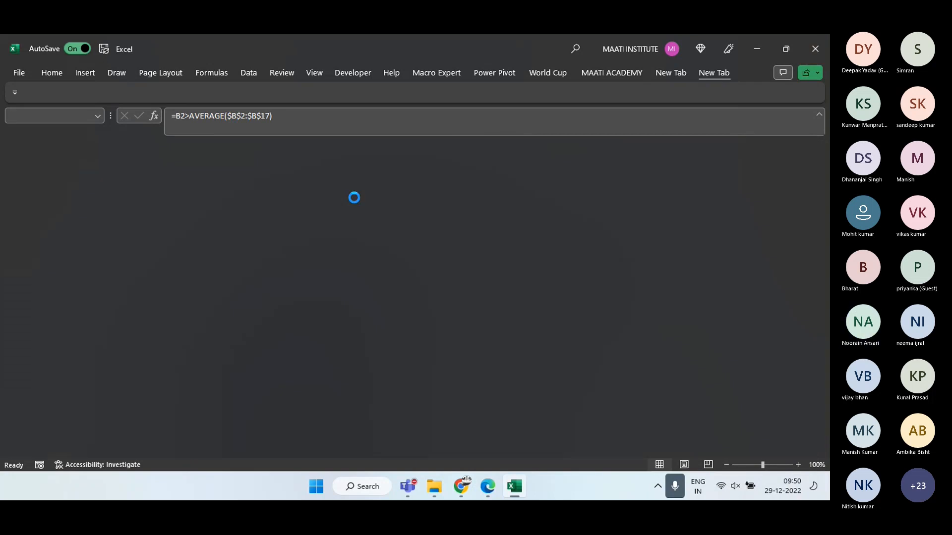
Search the Desktop folder for COUNTIF
{"action": "left_click", "coordinate": [55, 200]}
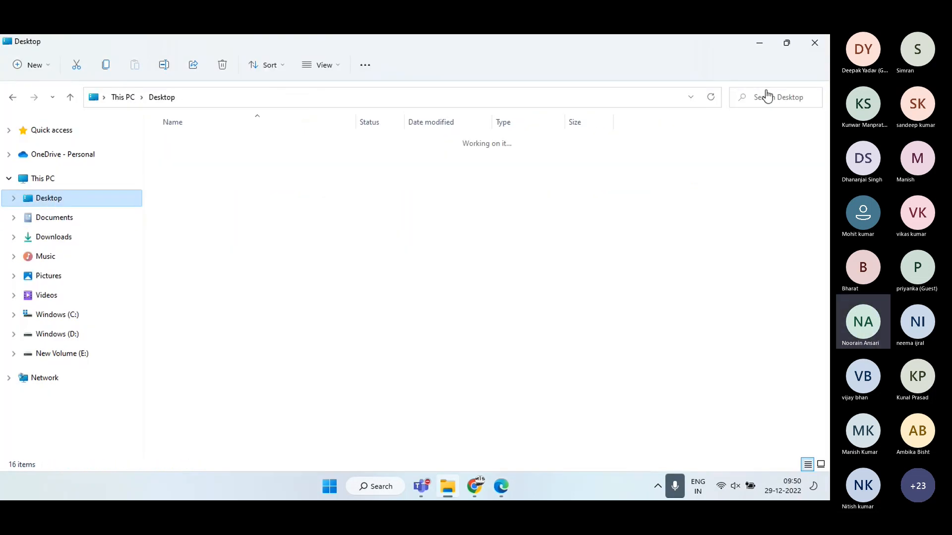
{"action": "left_click", "coordinate": [765, 97]}
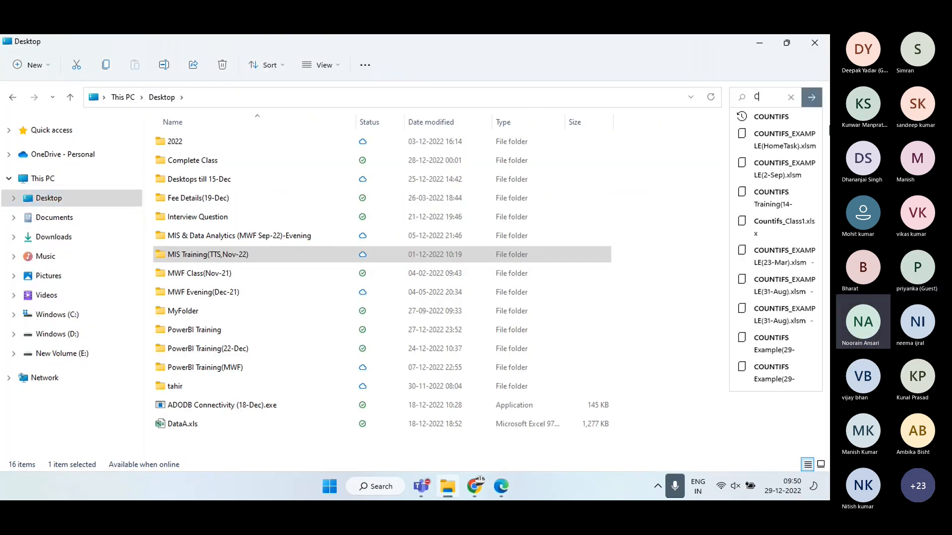
{"action": "type", "text": "COUNTIF"}
{"action": "key", "text": "Return"}
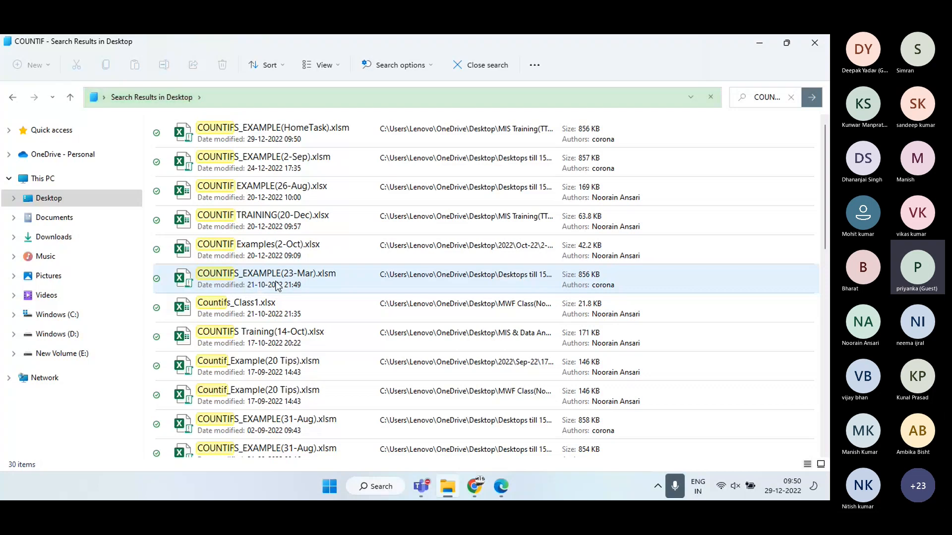
Open the file location of COUNTIF EXAMPLE(26-Aug).xlsx, check its parent Aug-22 folder, and return to the COUNTIF search results
{"action": "left_click", "coordinate": [278, 191]}
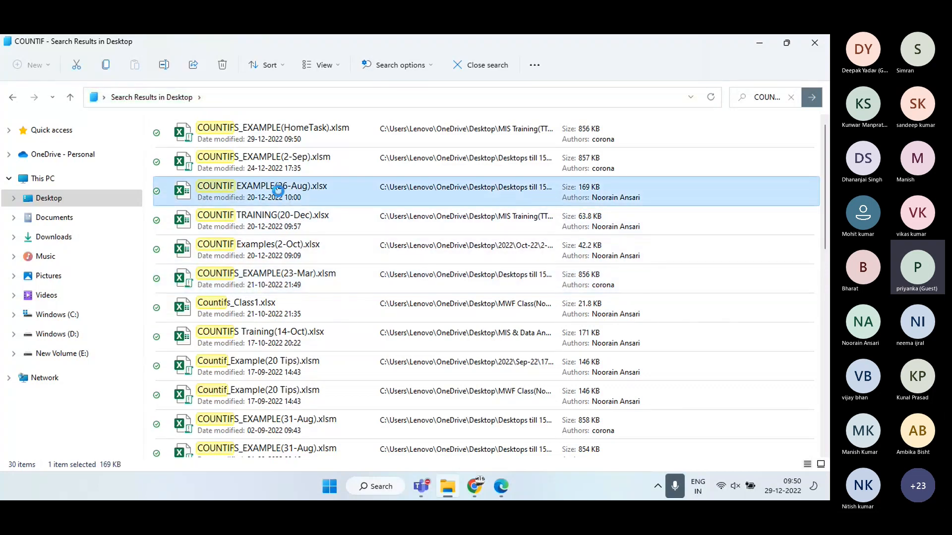
{"action": "right_click", "coordinate": [279, 193]}
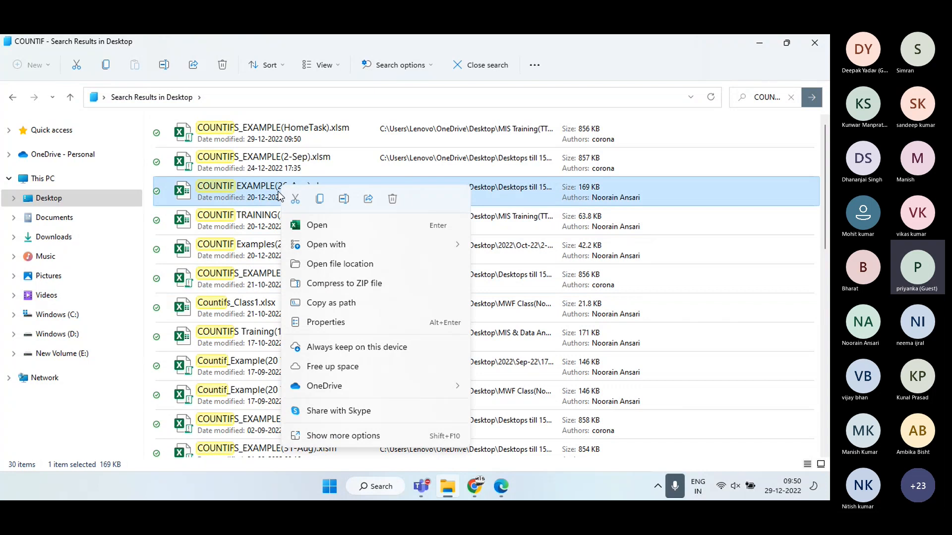
{"action": "left_click", "coordinate": [339, 265]}
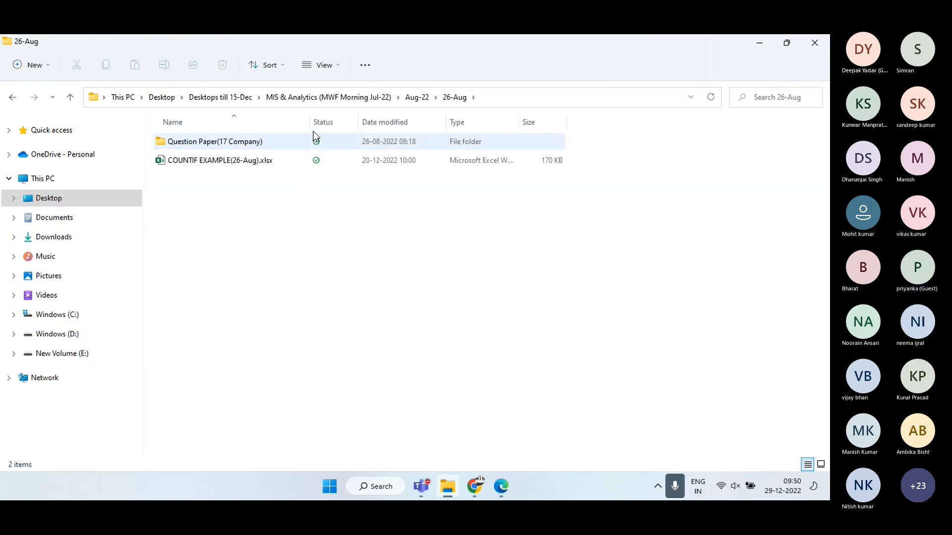
{"action": "left_click", "coordinate": [415, 98]}
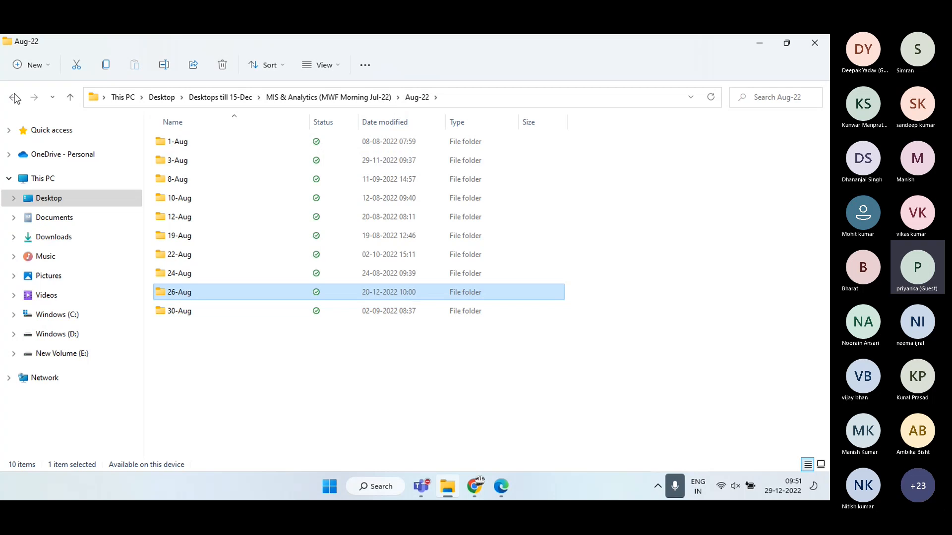
{"action": "left_click", "coordinate": [15, 98]}
{"action": "left_click", "coordinate": [15, 99]}
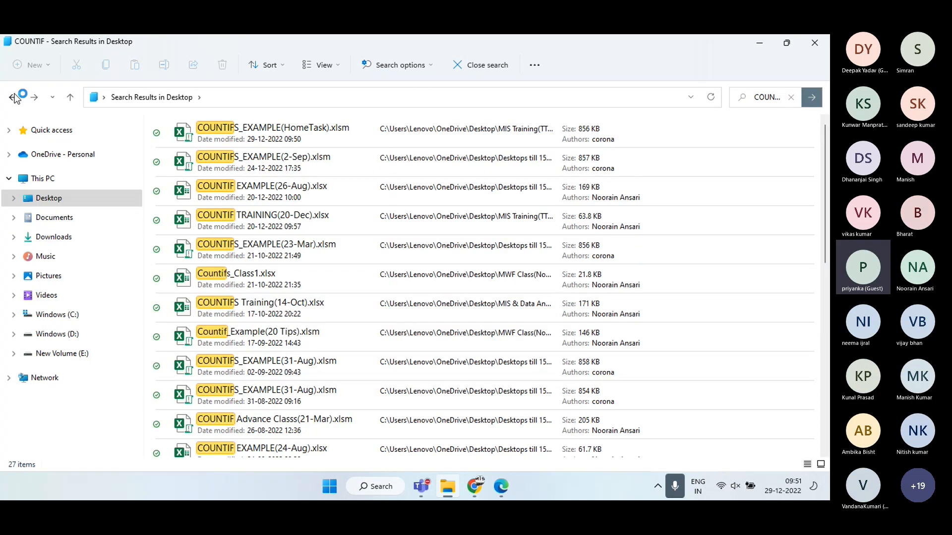
Open the file location of COUNTIF Examples(2-Oct).xlsx from the search results
{"action": "left_click", "coordinate": [278, 192]}
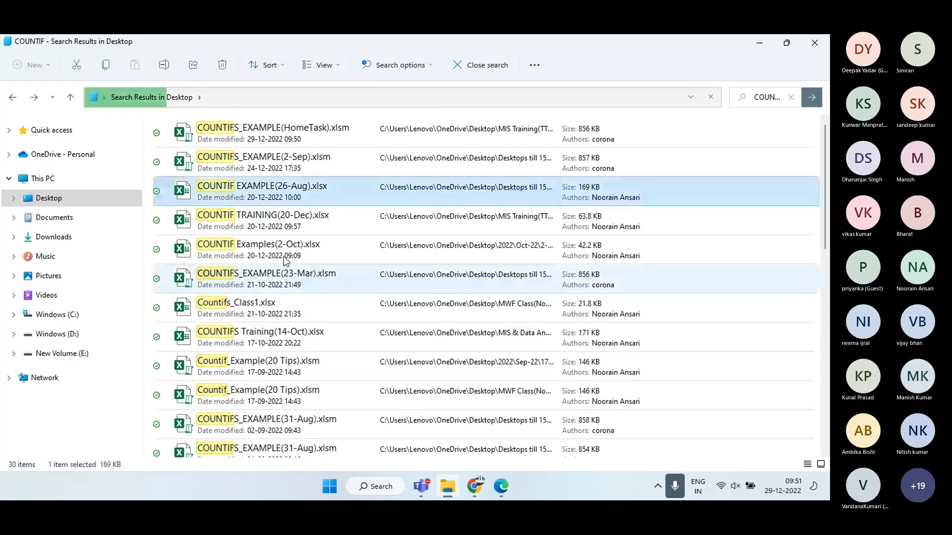
{"action": "left_click", "coordinate": [269, 245]}
{"action": "right_click", "coordinate": [270, 247]}
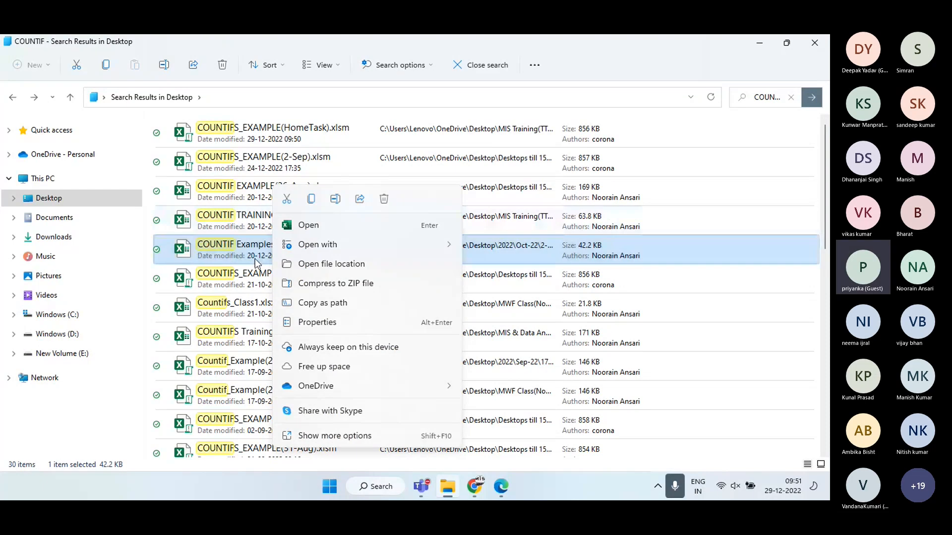
{"action": "left_click", "coordinate": [297, 264]}
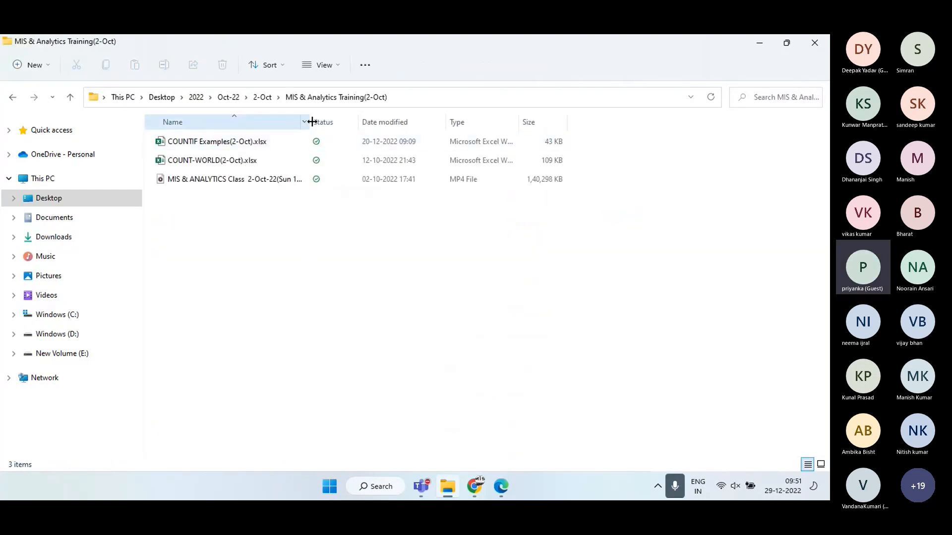
Open COUNTIF Examples(2-Oct).xlsx, look through Master Report and the COUNTIF-4 to COUNTIF-1 sheets, and close the workbook
{"action": "left_click_drag", "start_coordinate": [312, 122], "coordinate": [452, 125]}
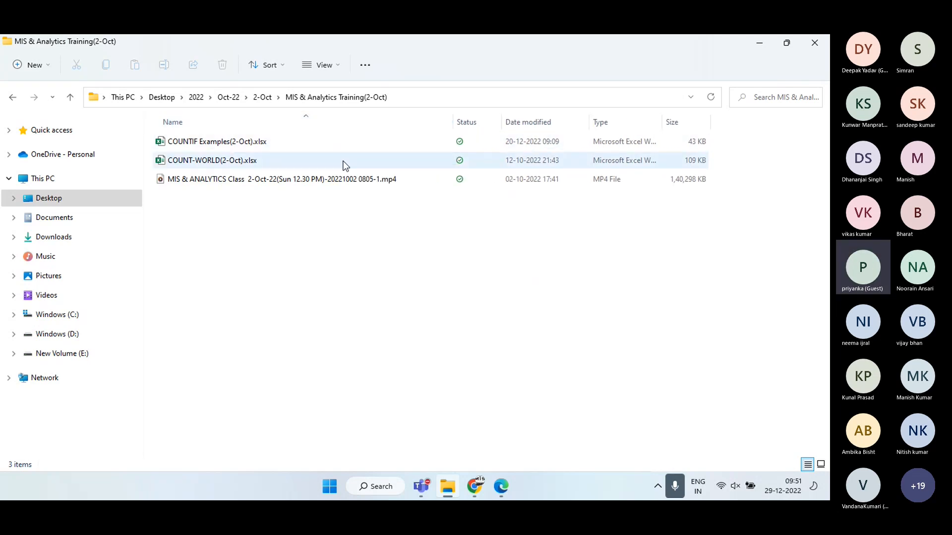
{"action": "double_click", "coordinate": [244, 143]}
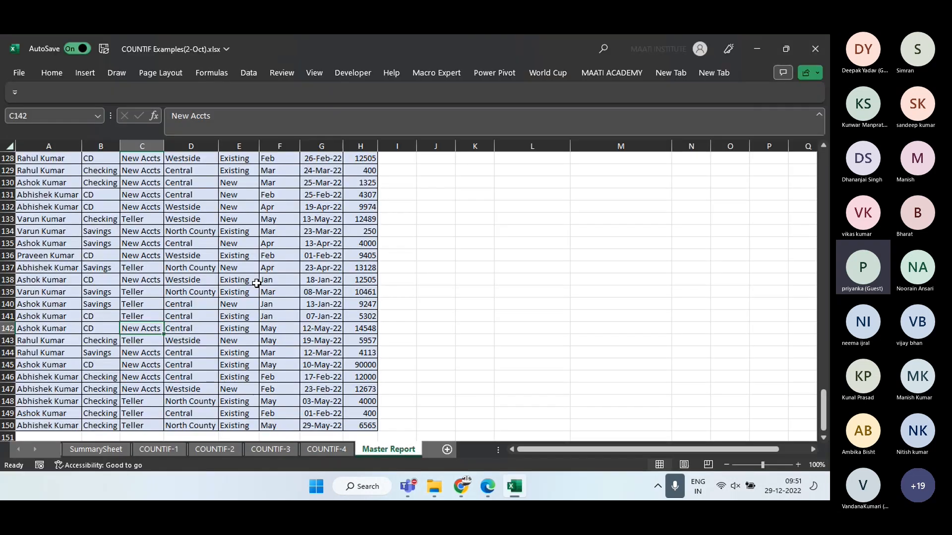
{"action": "left_click", "coordinate": [256, 267]}
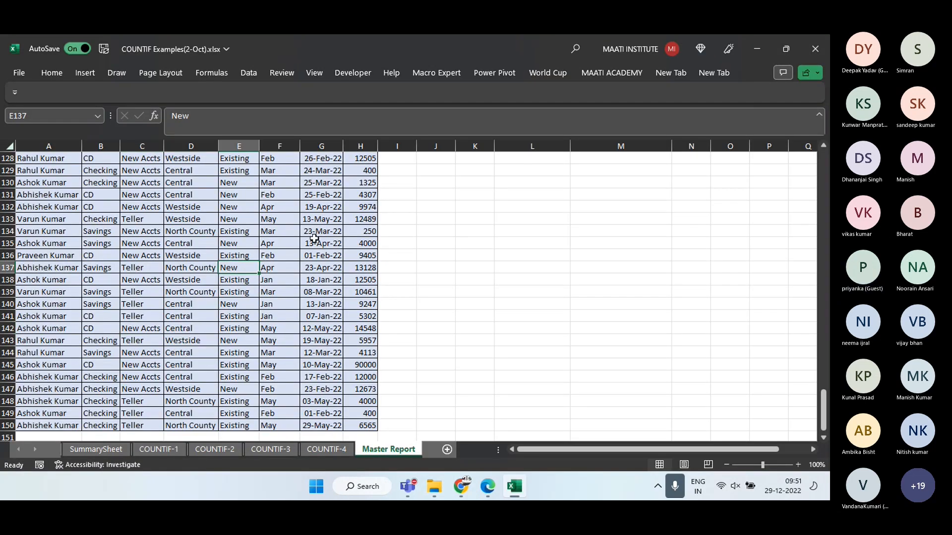
{"action": "left_click", "coordinate": [398, 204]}
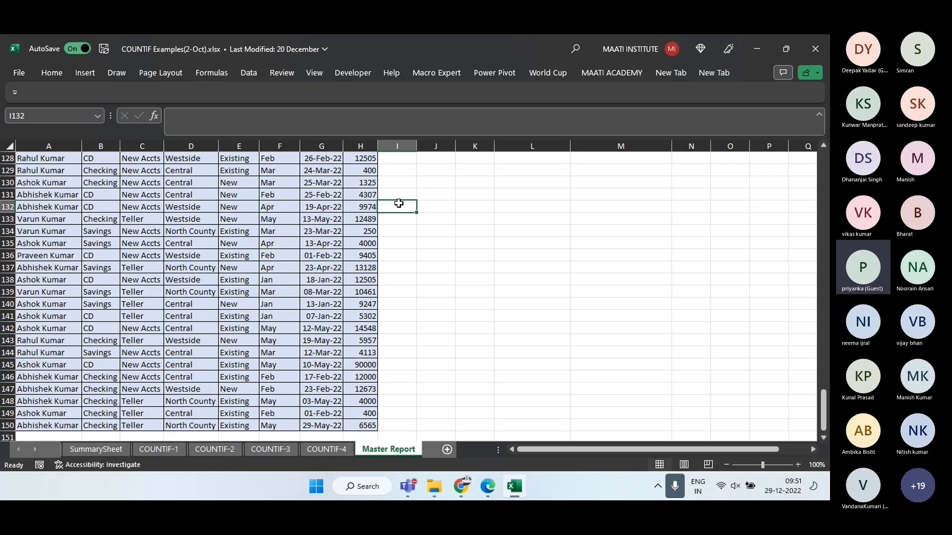
{"action": "left_click", "coordinate": [399, 176]}
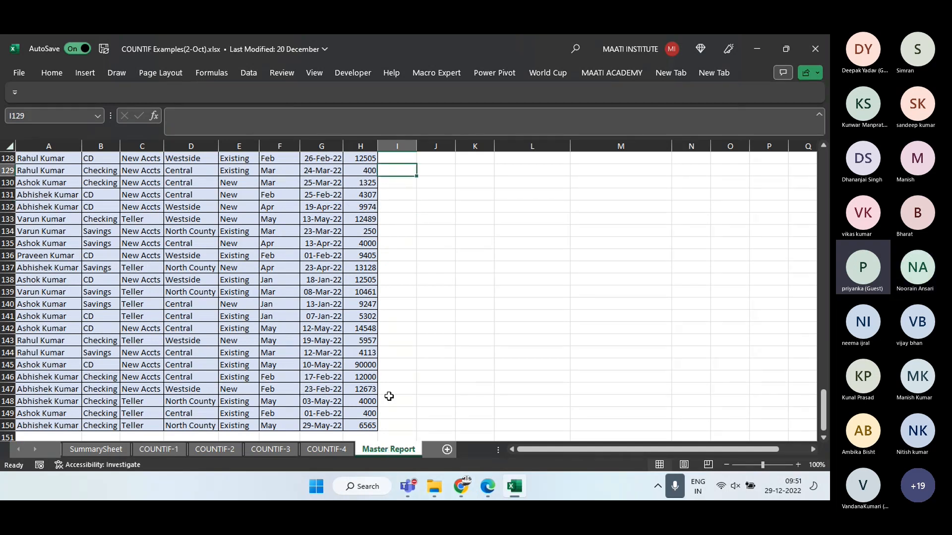
{"action": "left_click", "coordinate": [326, 341]}
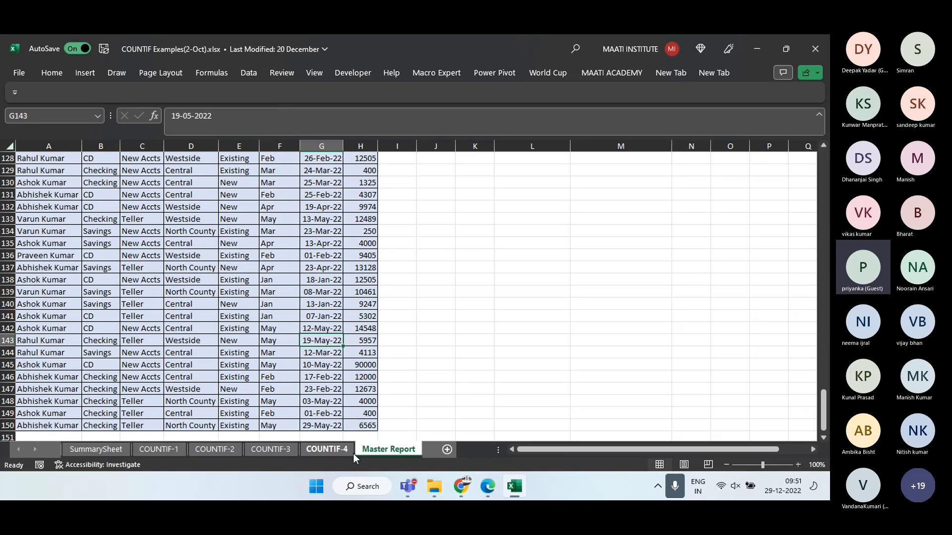
{"action": "left_click", "coordinate": [330, 444]}
{"action": "left_click", "coordinate": [279, 447]}
{"action": "left_click", "coordinate": [198, 449]}
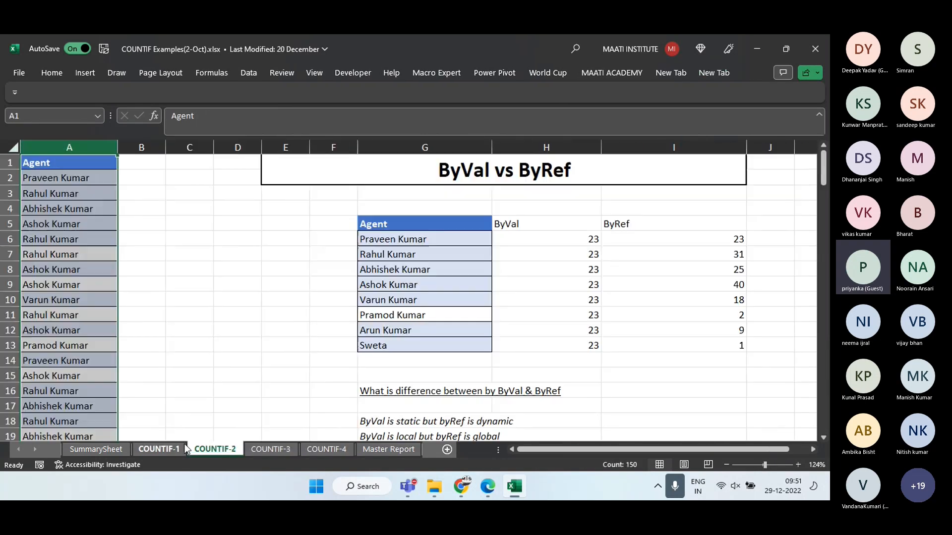
{"action": "left_click", "coordinate": [181, 450]}
{"action": "left_click", "coordinate": [815, 48]}
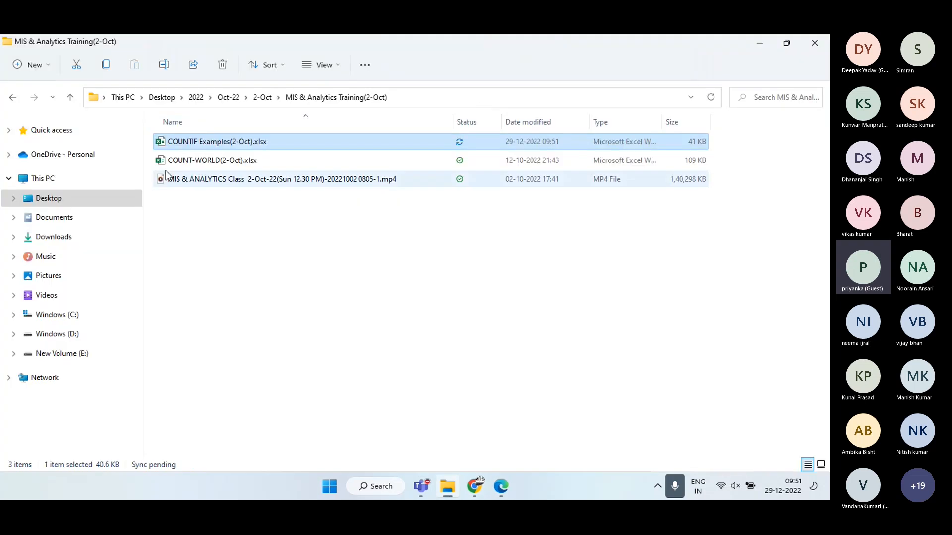
Check the 8-Oct folder inside Oct-22 for MIS files, and open the MIS & Analytics (9-Oct) folder within 9-Oct
{"action": "left_click", "coordinate": [230, 97]}
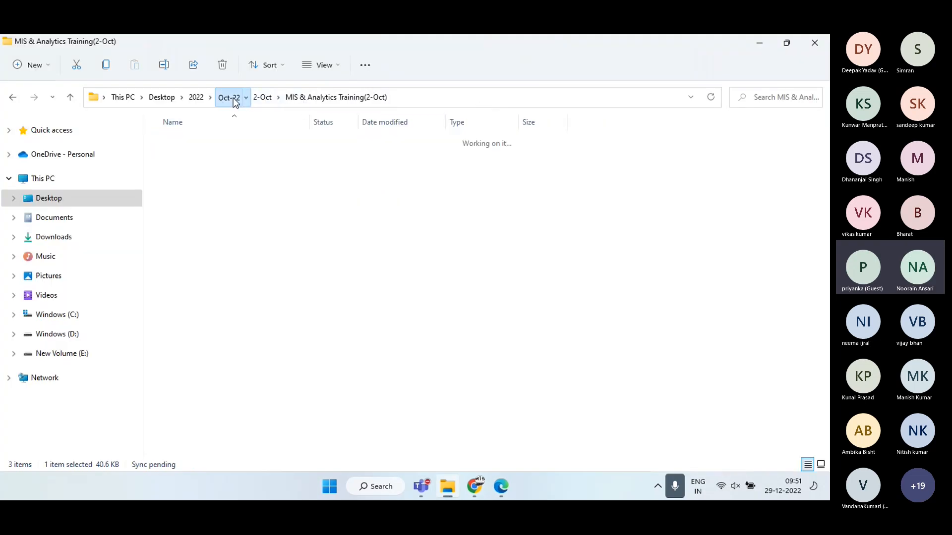
{"action": "double_click", "coordinate": [181, 180]}
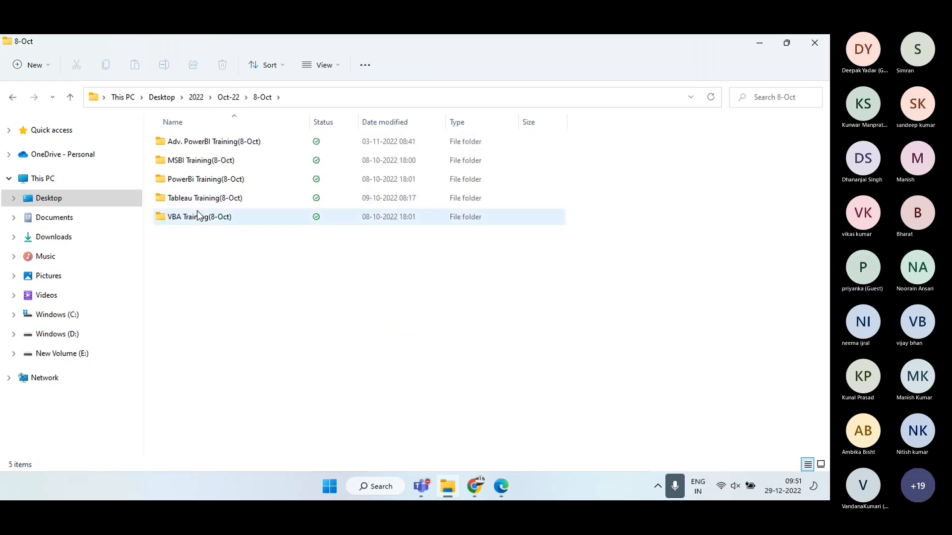
{"action": "left_click", "coordinate": [228, 97]}
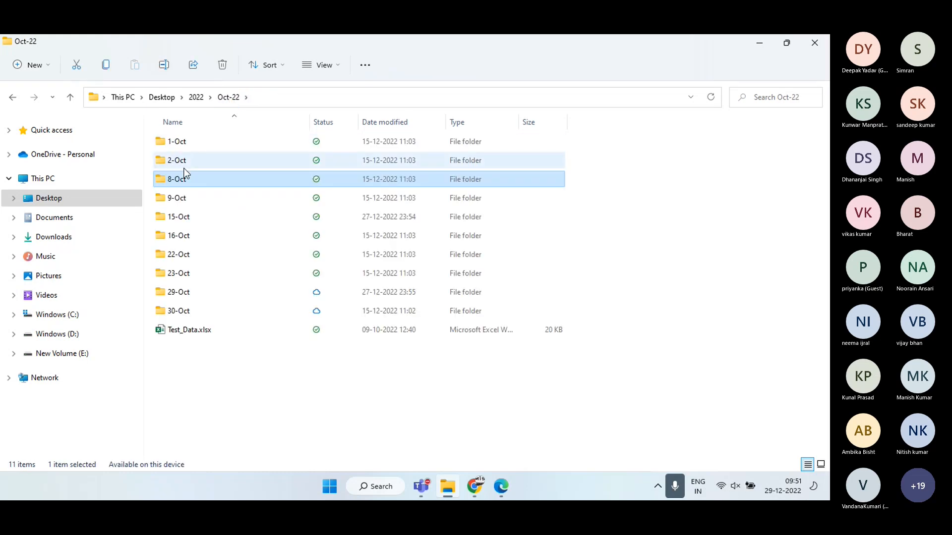
{"action": "double_click", "coordinate": [180, 198]}
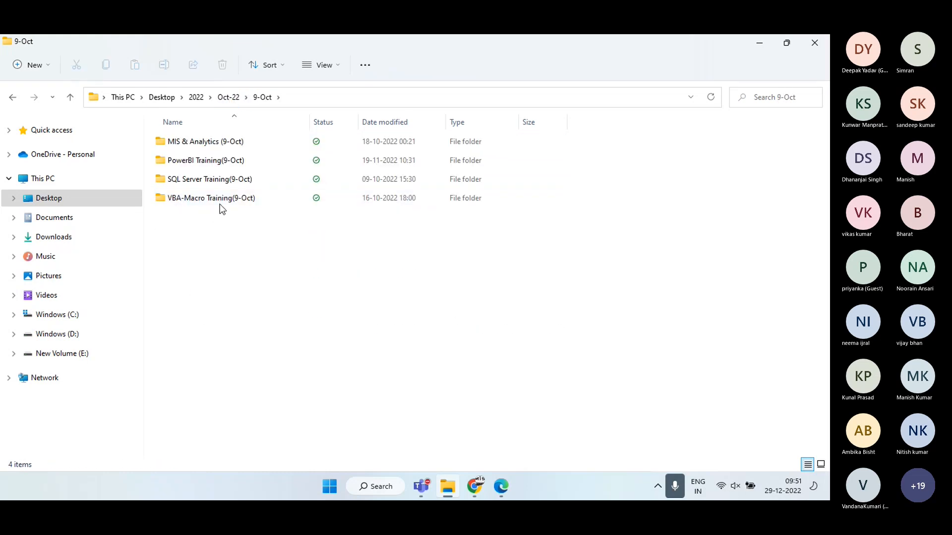
{"action": "left_click", "coordinate": [205, 144]}
{"action": "double_click", "coordinate": [205, 142]}
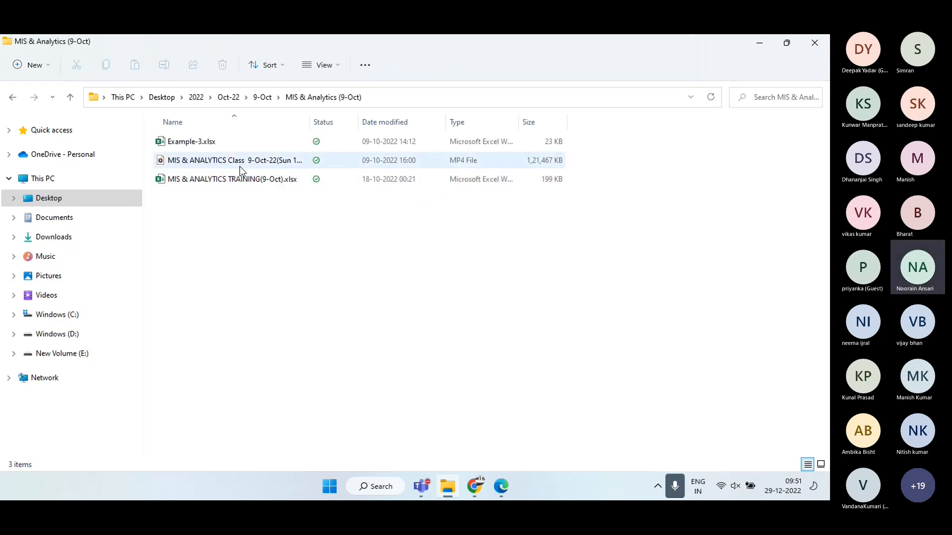
Open MIS & ANALYTICS TRAINING(9-Oct).xlsx, review the reporting functions on its SummarySheet, and close the workbook
{"action": "double_click", "coordinate": [231, 182]}
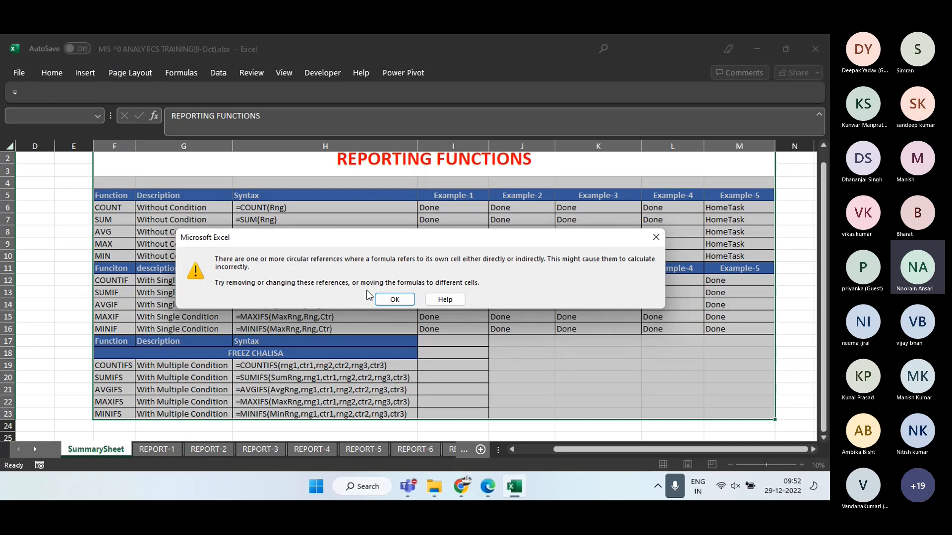
{"action": "left_click", "coordinate": [392, 300]}
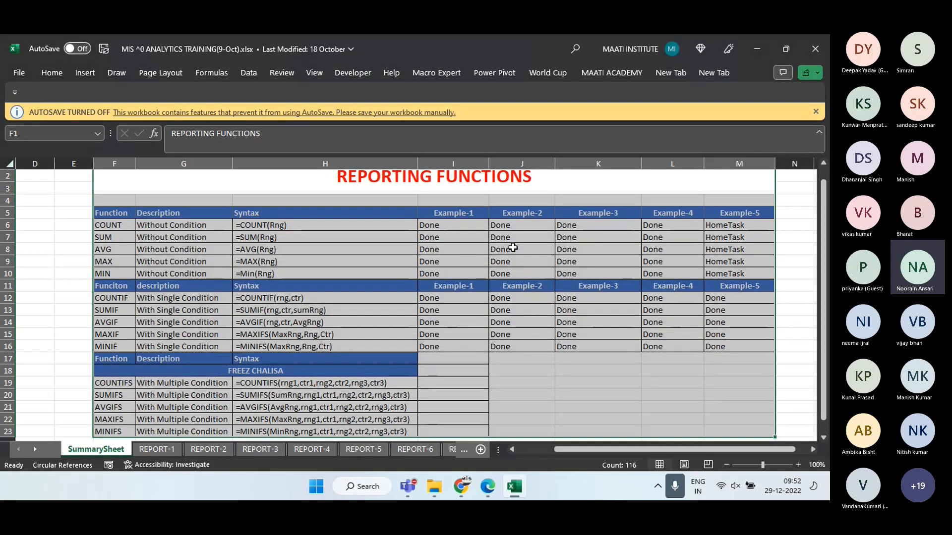
{"action": "left_click", "coordinate": [815, 49]}
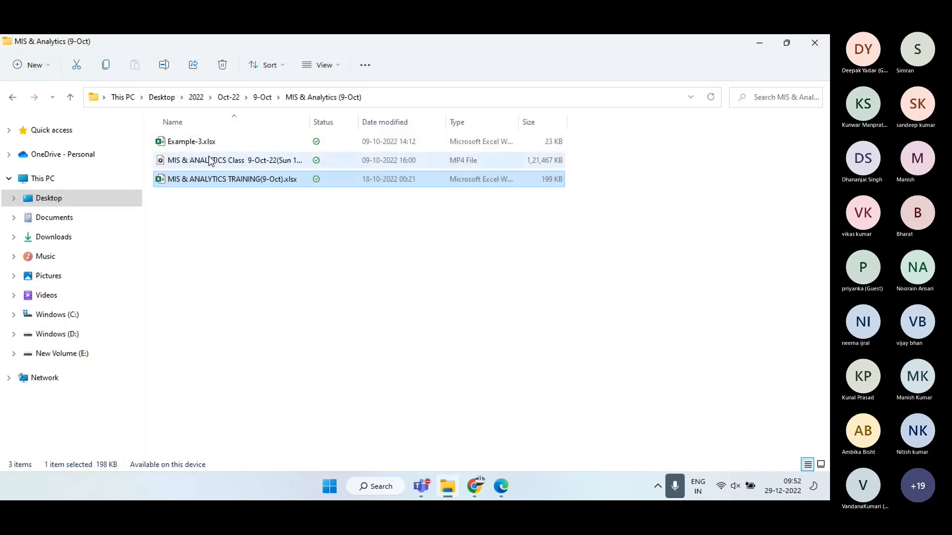
Copy the MIS & ANALYTICS Class 9-Oct-22 video into Desktop > MIS Training(TTS,Nov-22) > Dec-22 > 29-Dec and close the folder window
{"action": "left_click", "coordinate": [210, 162]}
{"action": "right_click", "coordinate": [206, 159]}
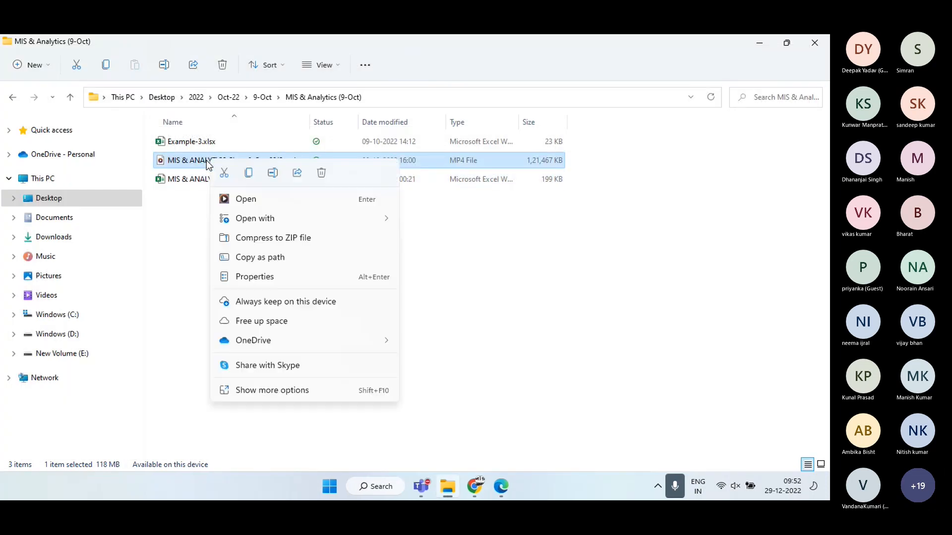
{"action": "left_click", "coordinate": [250, 175]}
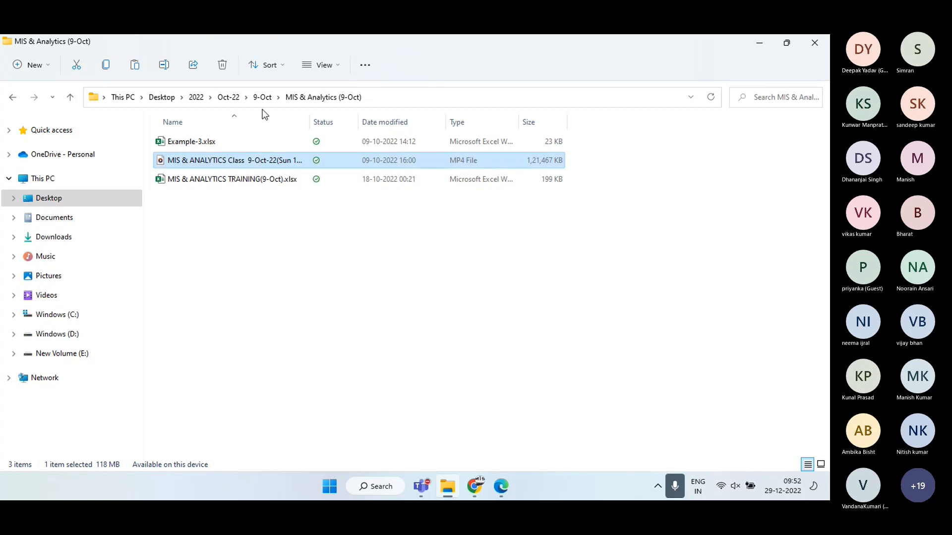
{"action": "left_click", "coordinate": [236, 99]}
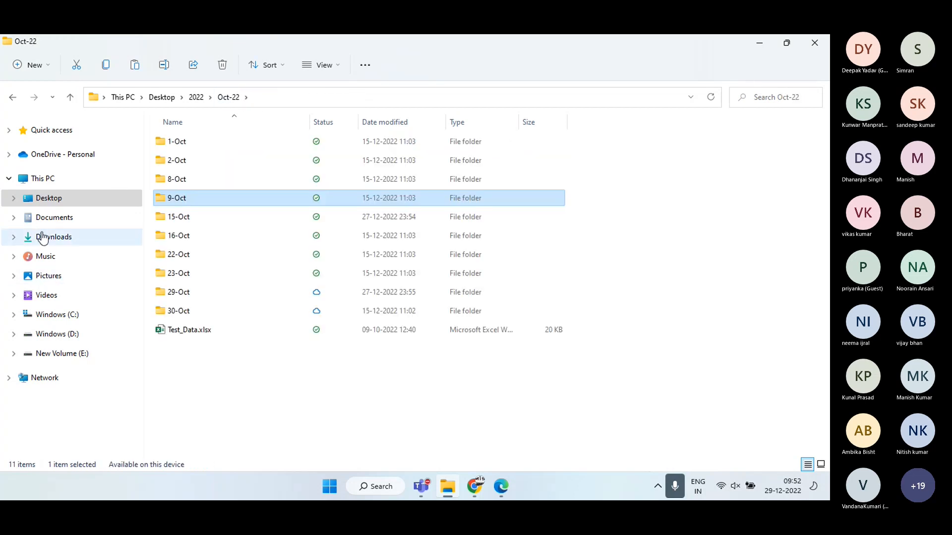
{"action": "left_click", "coordinate": [47, 200]}
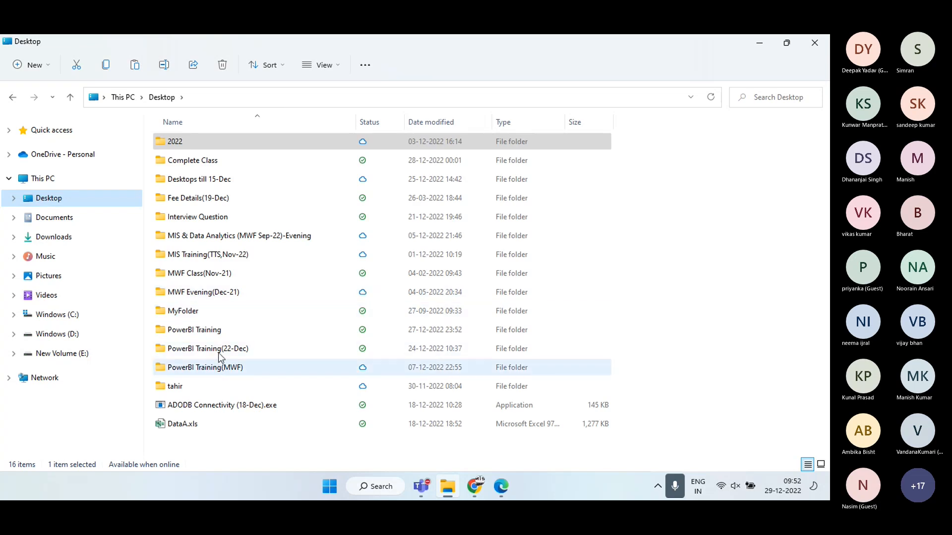
{"action": "double_click", "coordinate": [209, 255]}
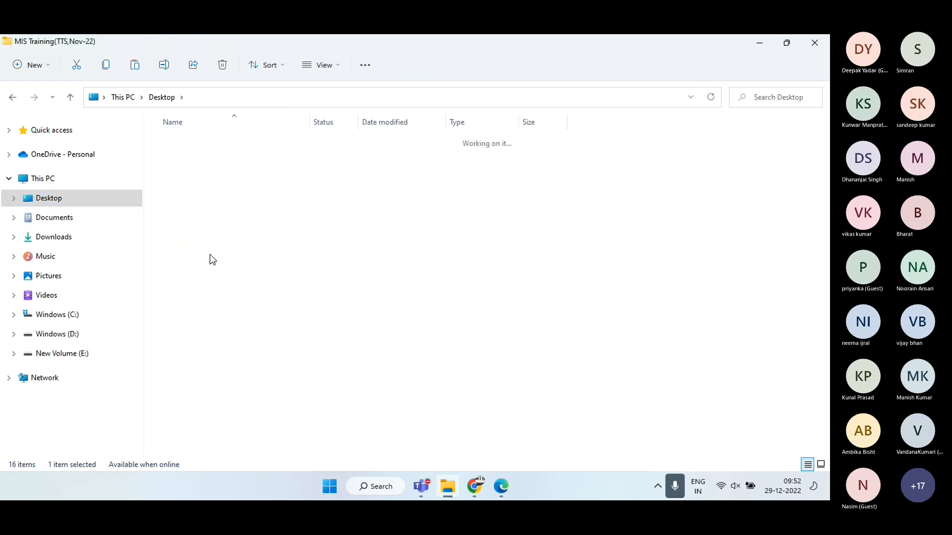
{"action": "double_click", "coordinate": [183, 146]}
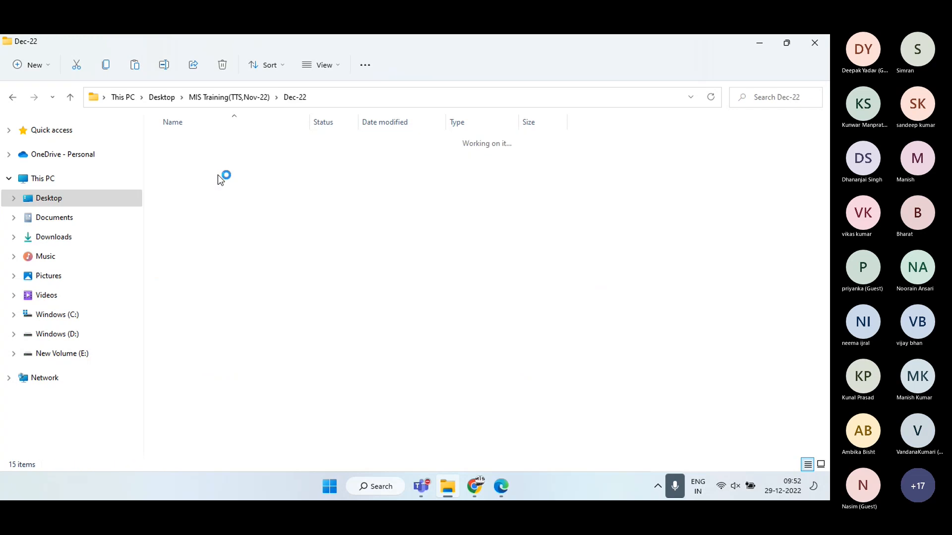
{"action": "double_click", "coordinate": [207, 291]}
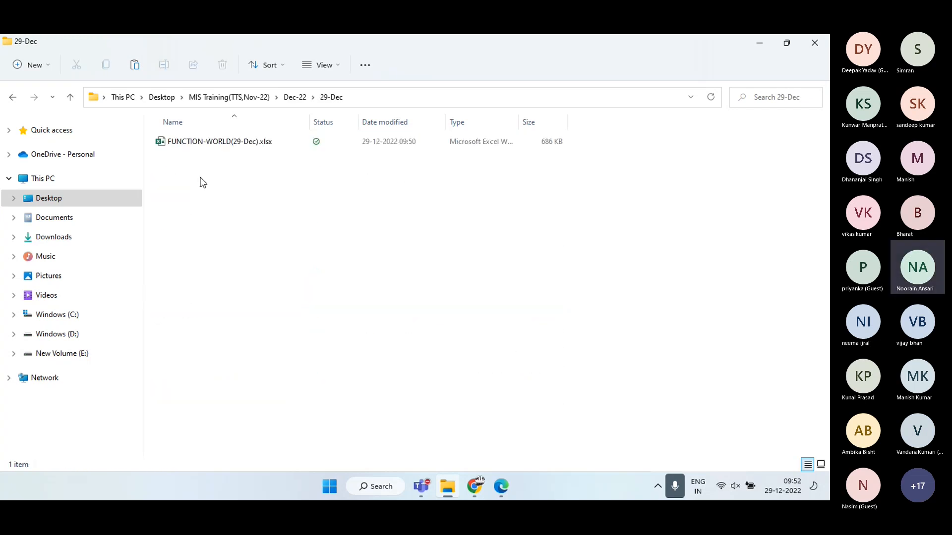
{"action": "key", "text": "ctrl+v"}
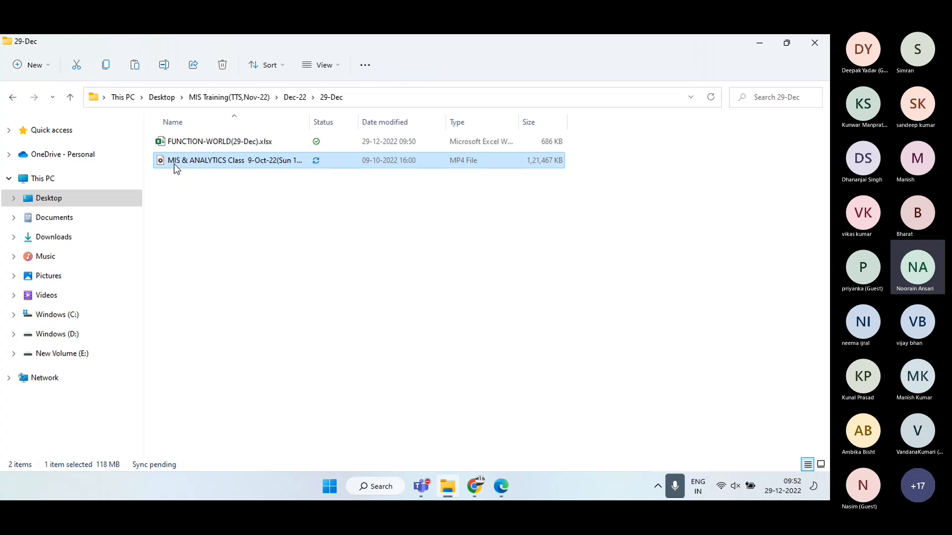
{"action": "left_click", "coordinate": [815, 42]}
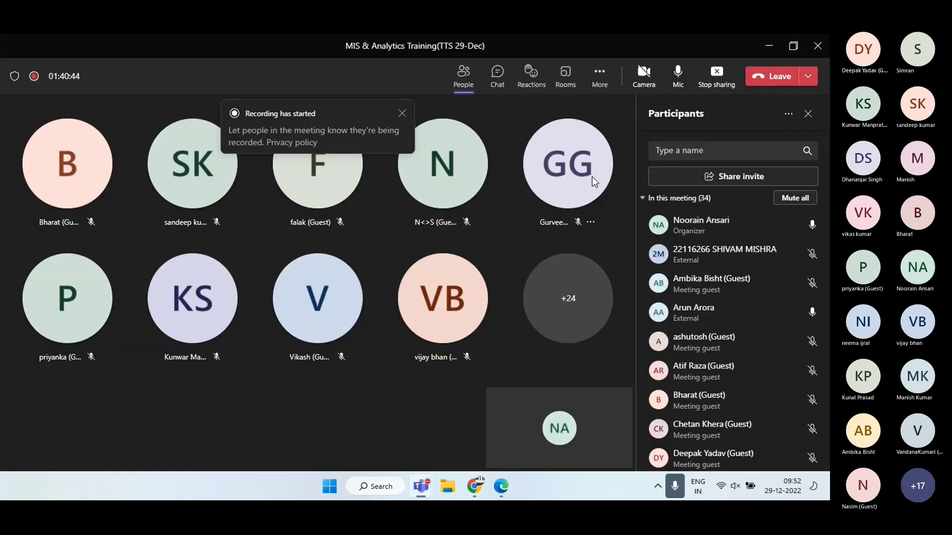
{"action": "left_click", "coordinate": [601, 77]}
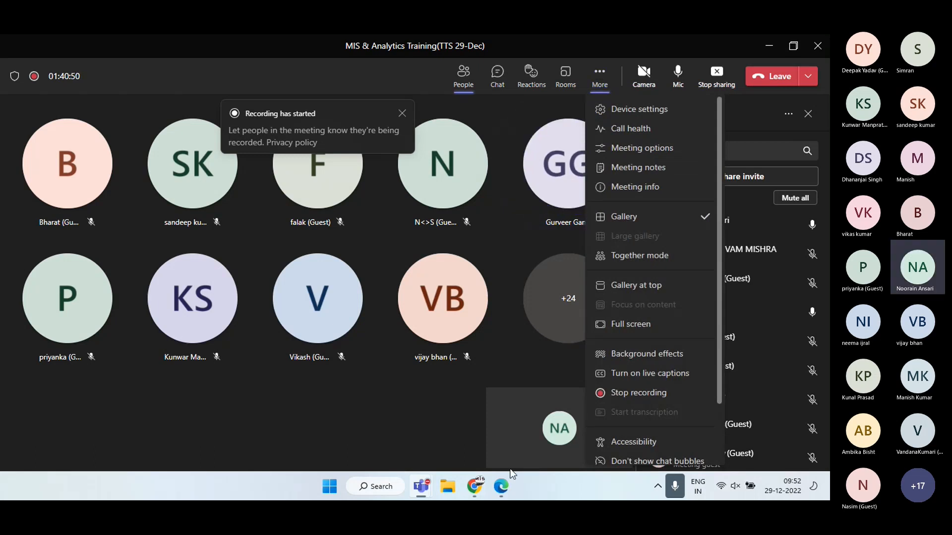
Copy MIS & ANALYTICS TRAINING(9-Oct).xlsx from the recent files into the 29-Dec folder under MIS Training(TTS,Nov-22) > Dec-22
{"action": "left_click", "coordinate": [449, 490]}
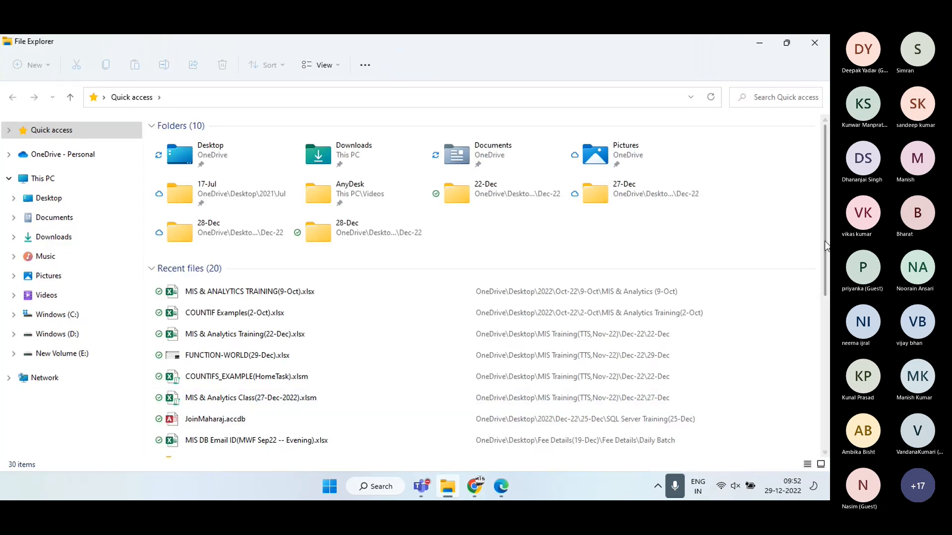
{"action": "right_click", "coordinate": [301, 292]}
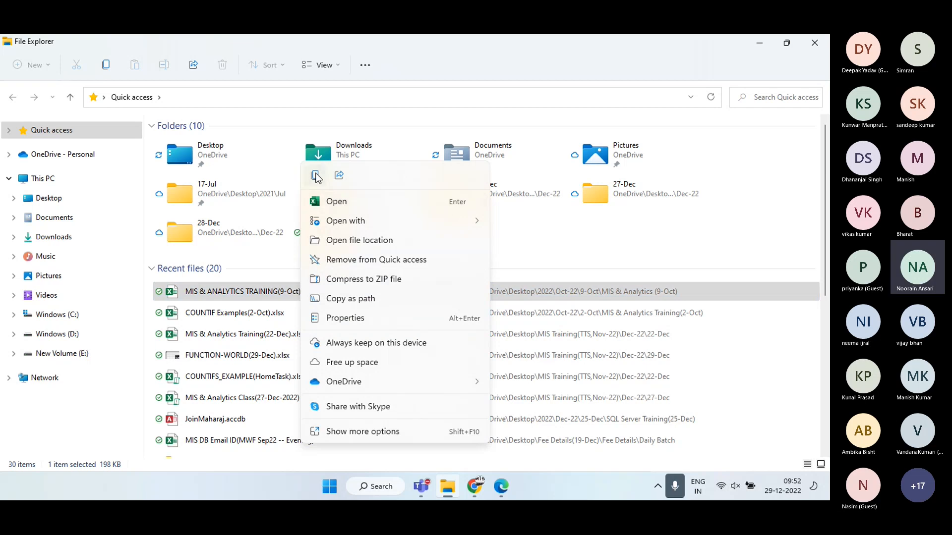
{"action": "left_click", "coordinate": [316, 176]}
{"action": "left_click", "coordinate": [55, 198]}
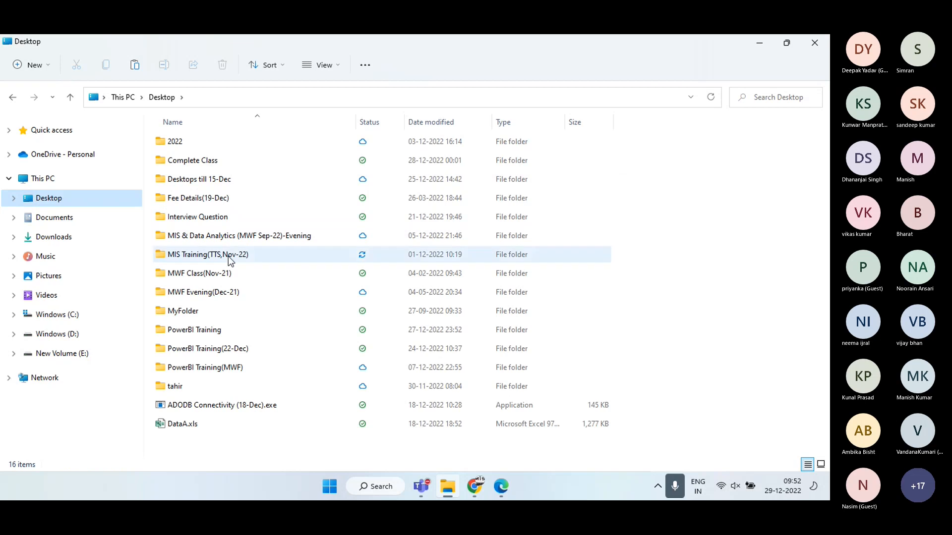
{"action": "double_click", "coordinate": [228, 256]}
{"action": "left_click", "coordinate": [175, 143]}
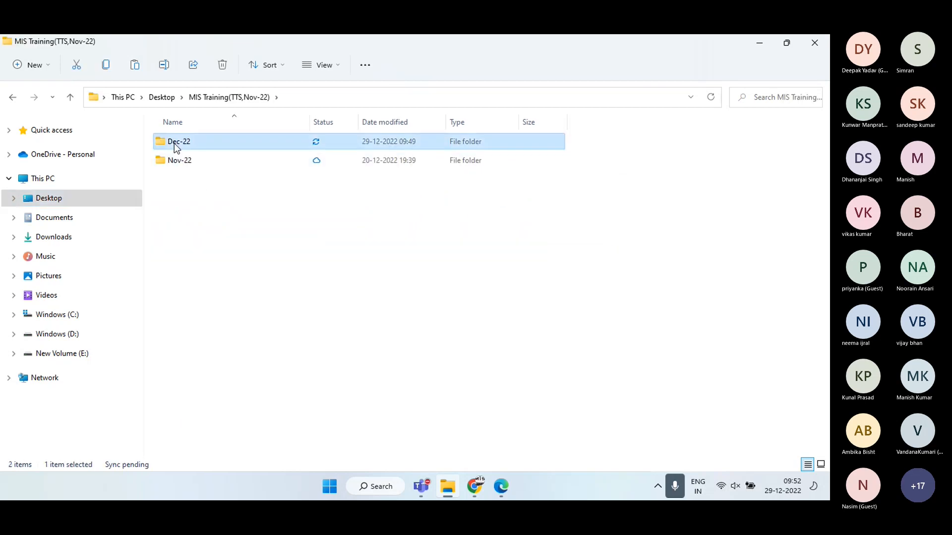
{"action": "double_click", "coordinate": [174, 144]}
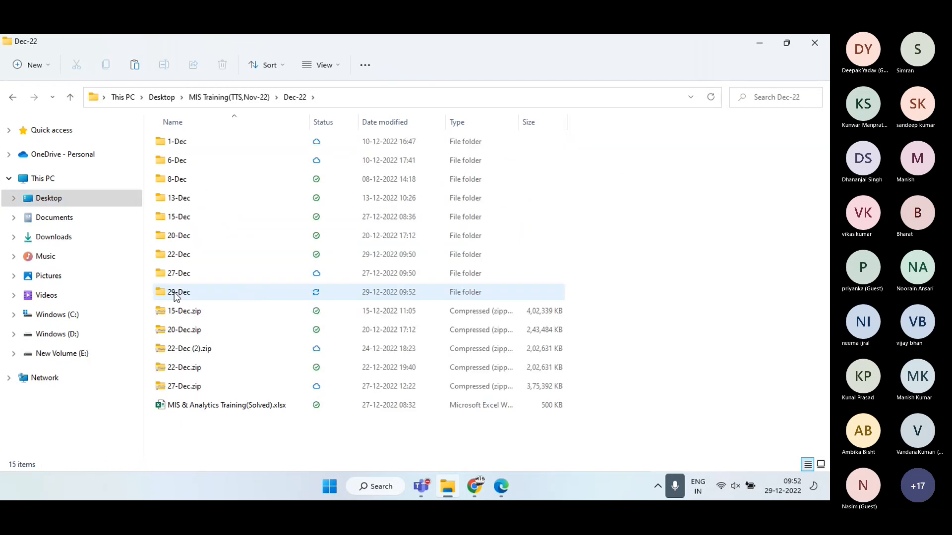
{"action": "left_click", "coordinate": [174, 293]}
{"action": "double_click", "coordinate": [174, 293]}
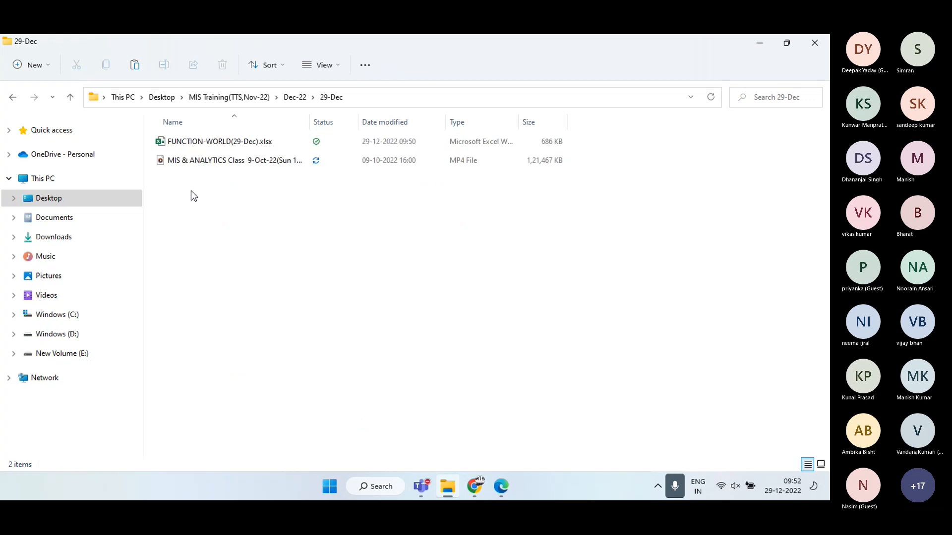
{"action": "key", "text": "ctrl+v"}
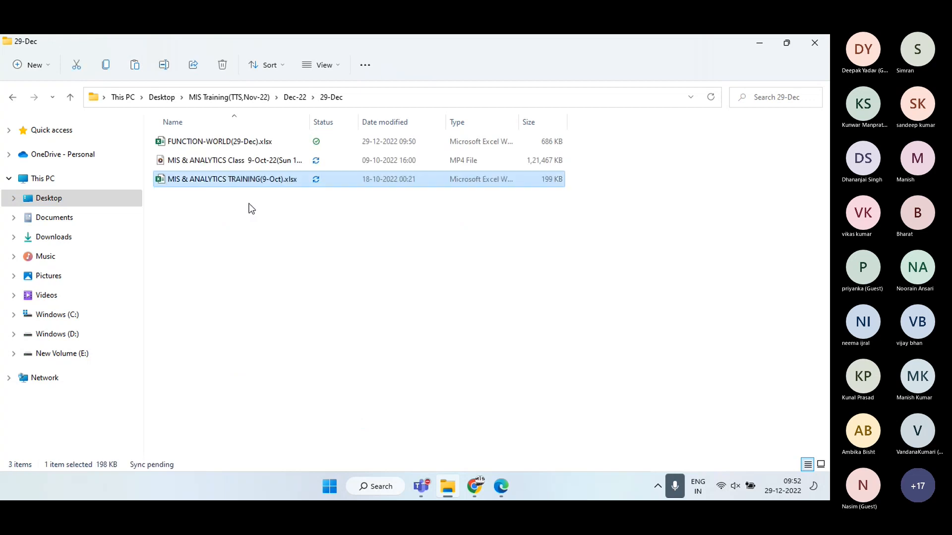
{"action": "left_click", "coordinate": [252, 208]}
{"action": "right_click", "coordinate": [256, 232]}
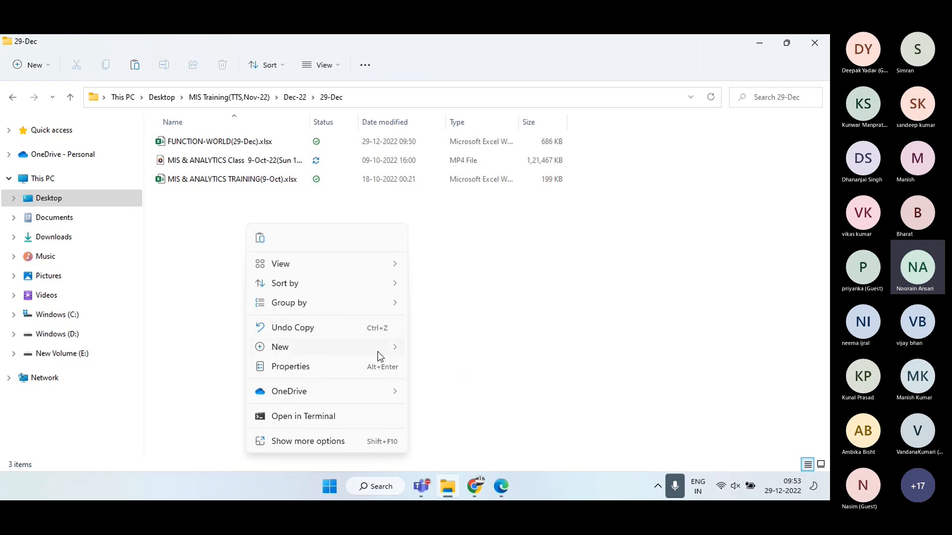
{"action": "mouse_move", "coordinate": [397, 347]}
{"action": "left_click", "coordinate": [441, 112]}
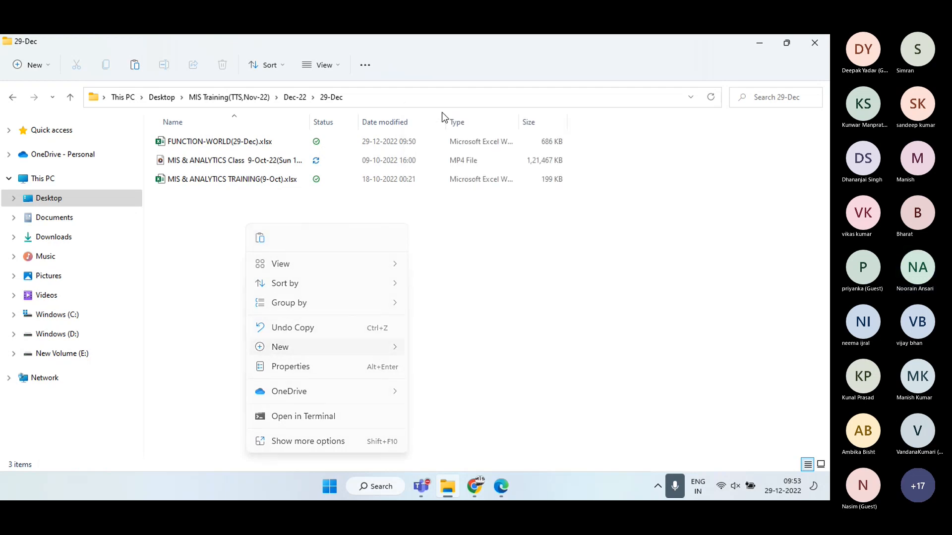
Create a folder named Old CLasses in 29-Dec and move the 9-Oct class video and MIS & ANALYTICS TRAINING(9-Oct).xlsx into it
{"action": "type", "text": "Old"}
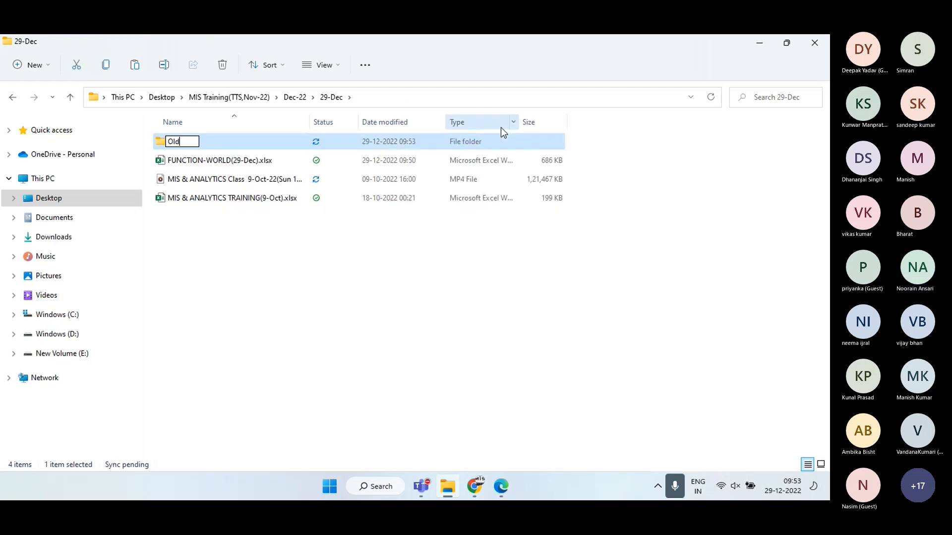
{"action": "type", "text": " CLasses"}
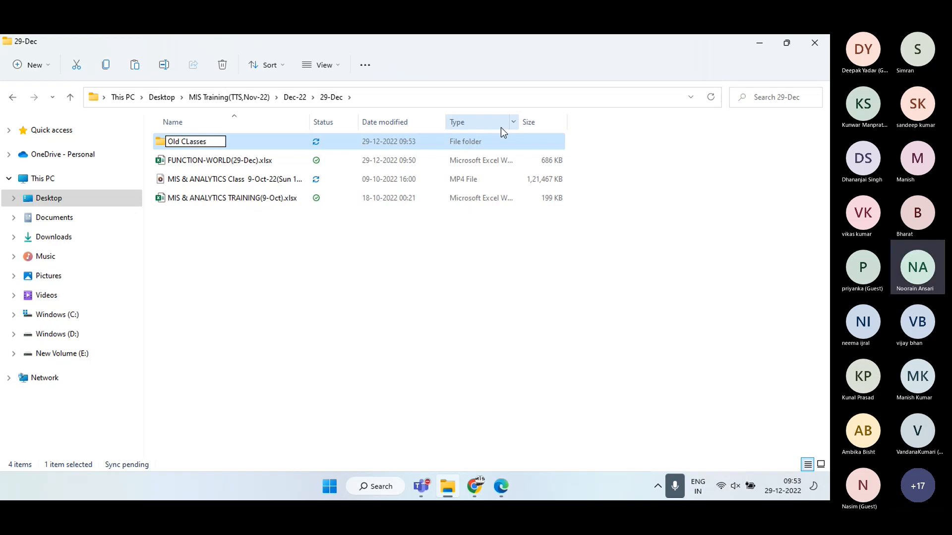
{"action": "left_click", "coordinate": [267, 184]}
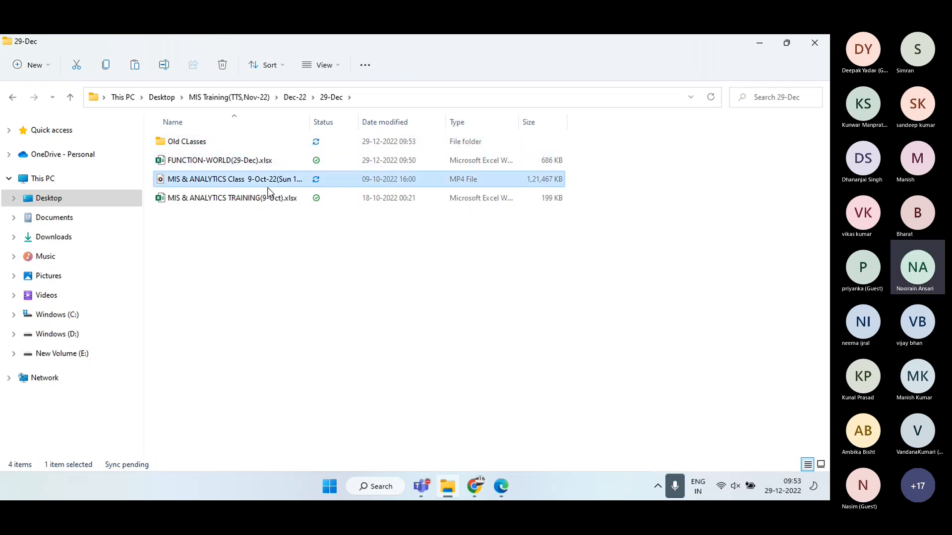
{"action": "left_click", "coordinate": [255, 196], "text": "ctrl"}
{"action": "right_click", "coordinate": [256, 198]}
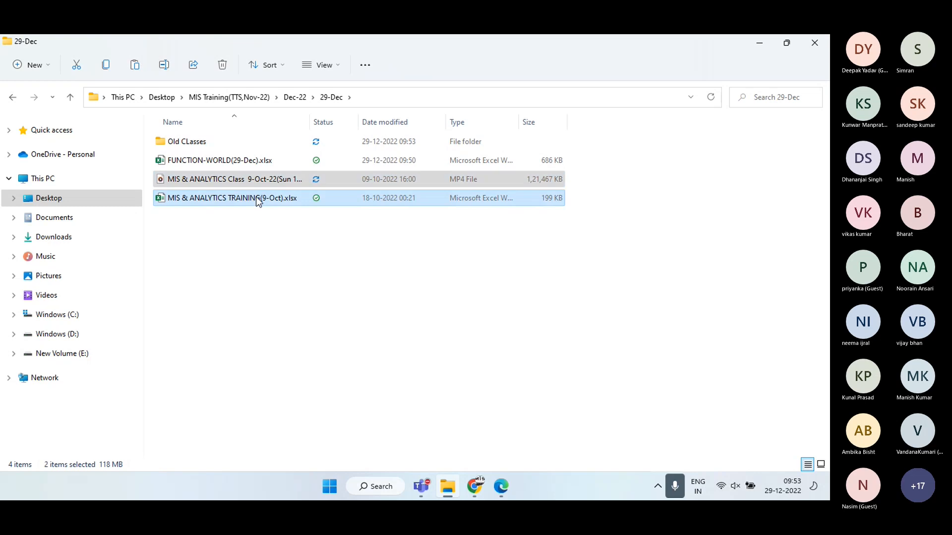
{"action": "left_click", "coordinate": [298, 212]}
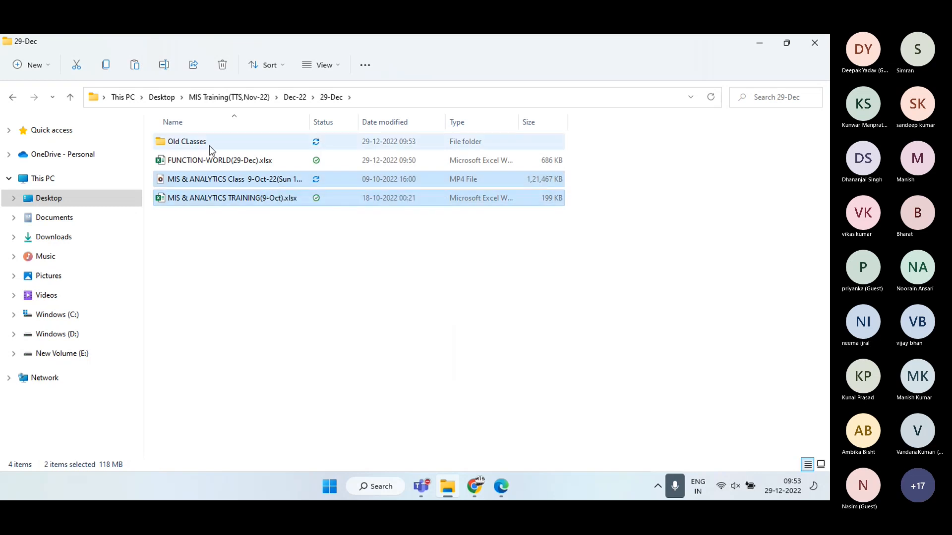
{"action": "right_click", "coordinate": [225, 177]}
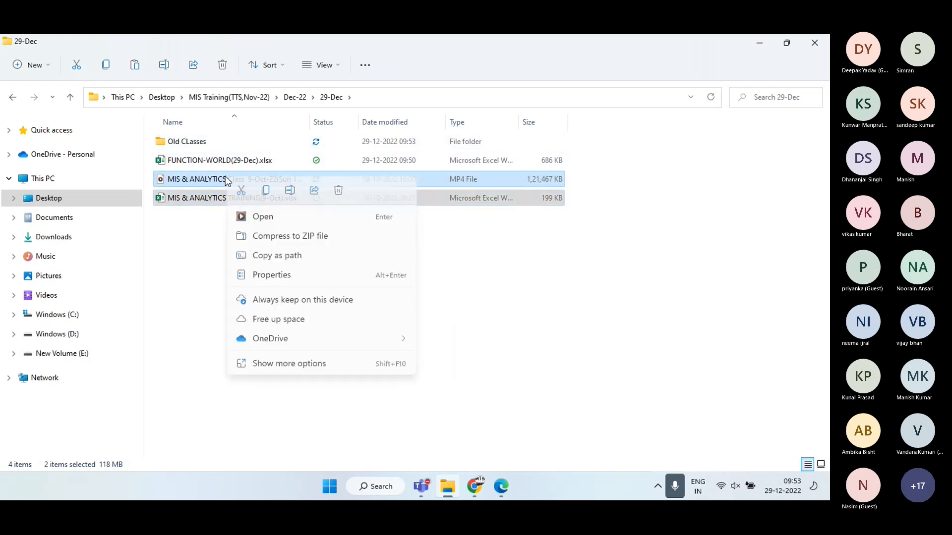
{"action": "left_click", "coordinate": [241, 192]}
{"action": "double_click", "coordinate": [197, 142]}
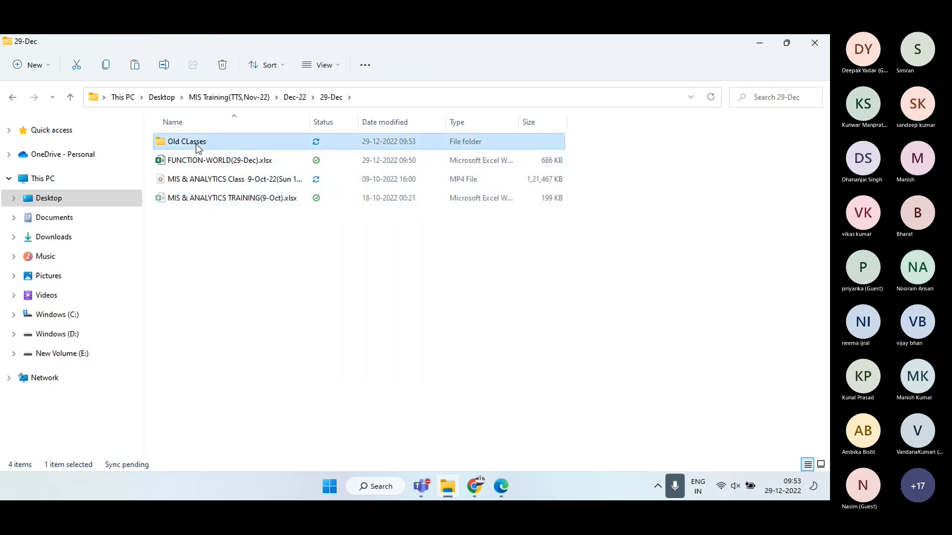
{"action": "key", "text": "ctrl+v"}
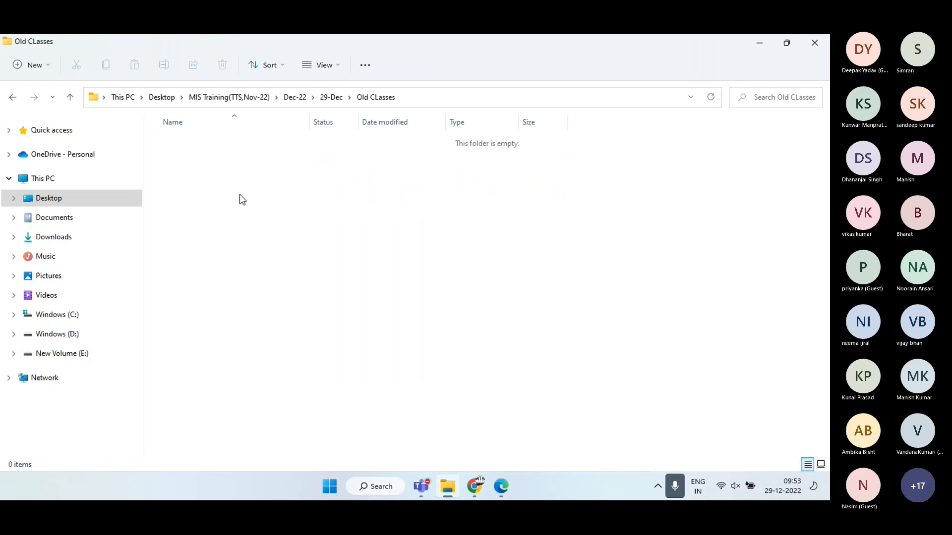
{"action": "left_click", "coordinate": [13, 99]}
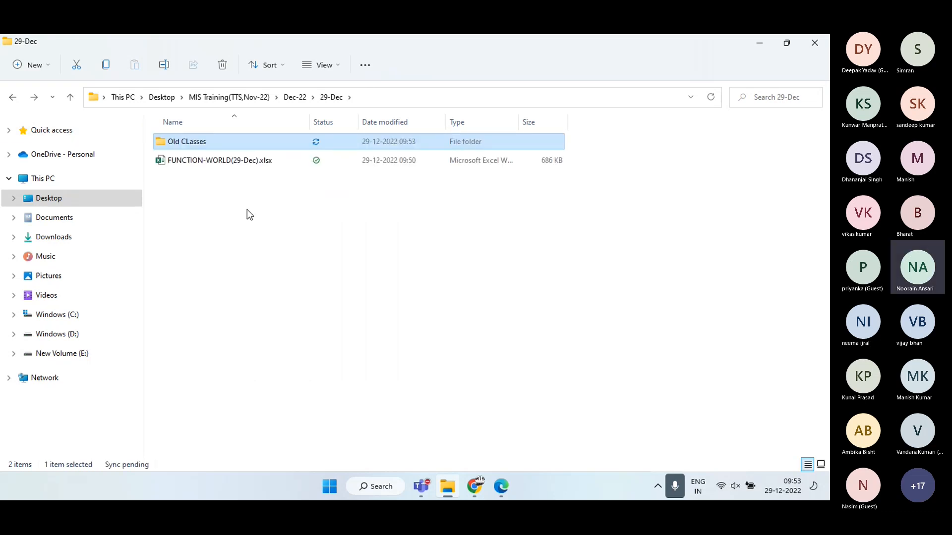
Search the Desktop folder for Freez
{"action": "left_click", "coordinate": [293, 99]}
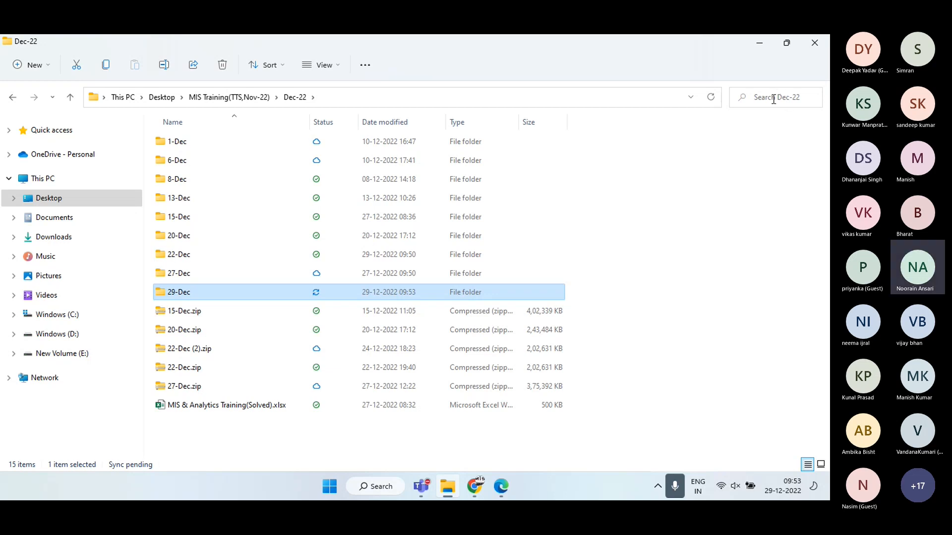
{"action": "double_click", "coordinate": [180, 295]}
{"action": "left_click", "coordinate": [44, 194]}
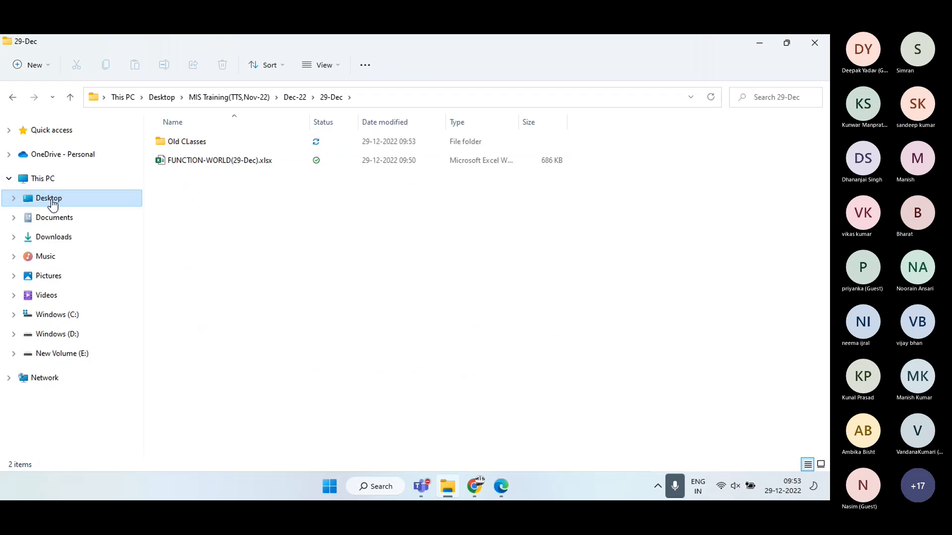
{"action": "left_click", "coordinate": [764, 97]}
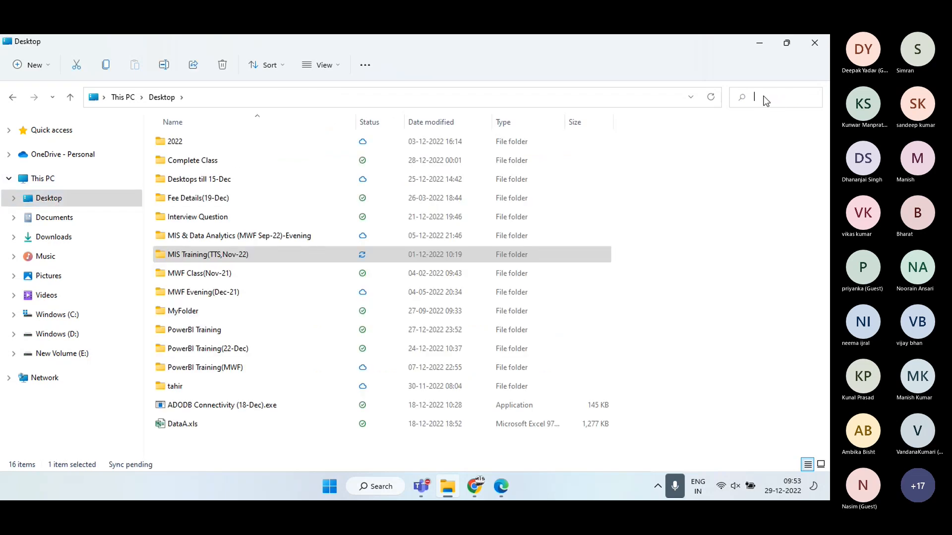
{"action": "type", "text": "Freez"}
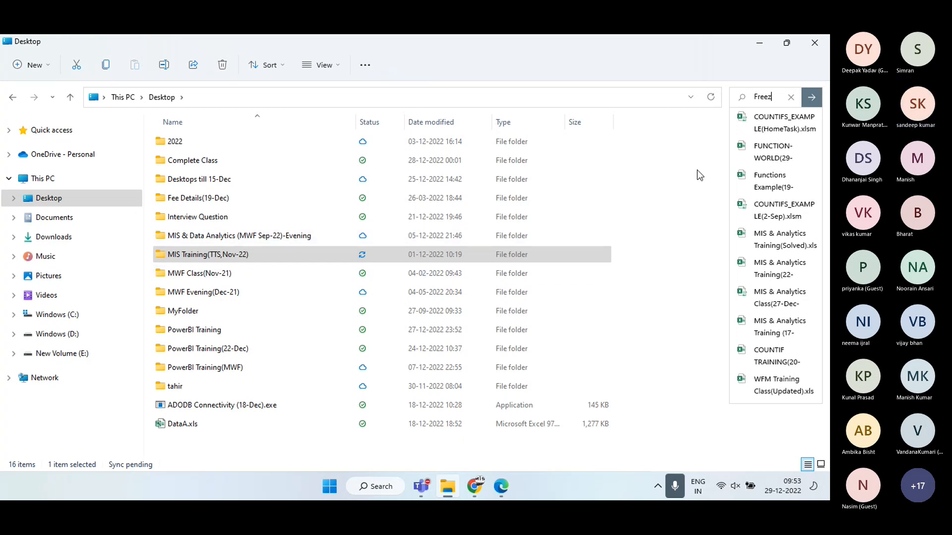
{"action": "key", "text": "Return"}
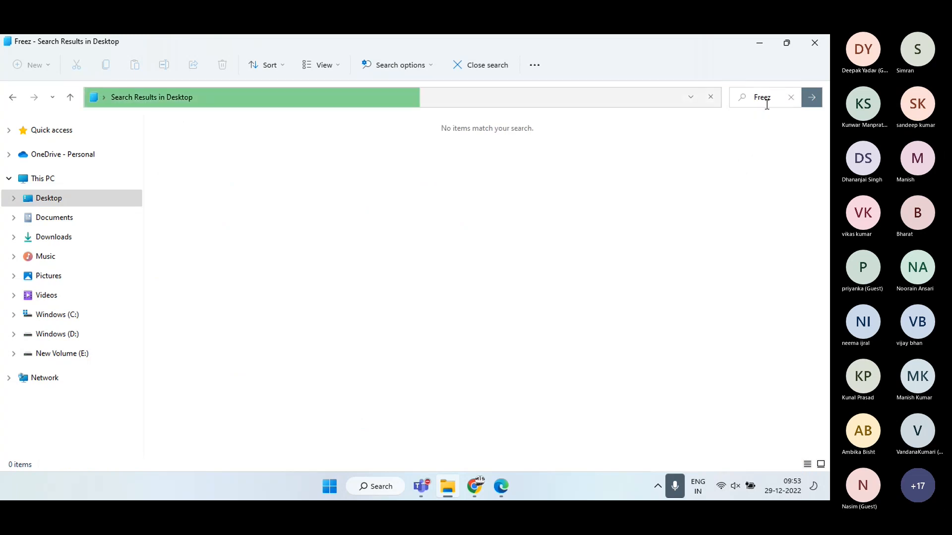
Leave the search and check the files in Desktop > 2022 > Oct-22 > 9-Oct > MIS & Analytics (9-Oct)
{"action": "left_click", "coordinate": [57, 200]}
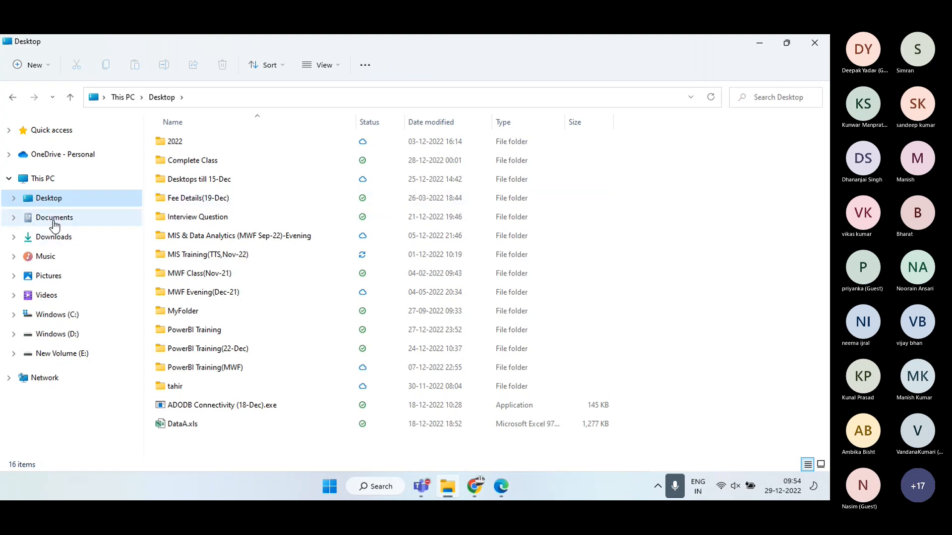
{"action": "left_click", "coordinate": [185, 143]}
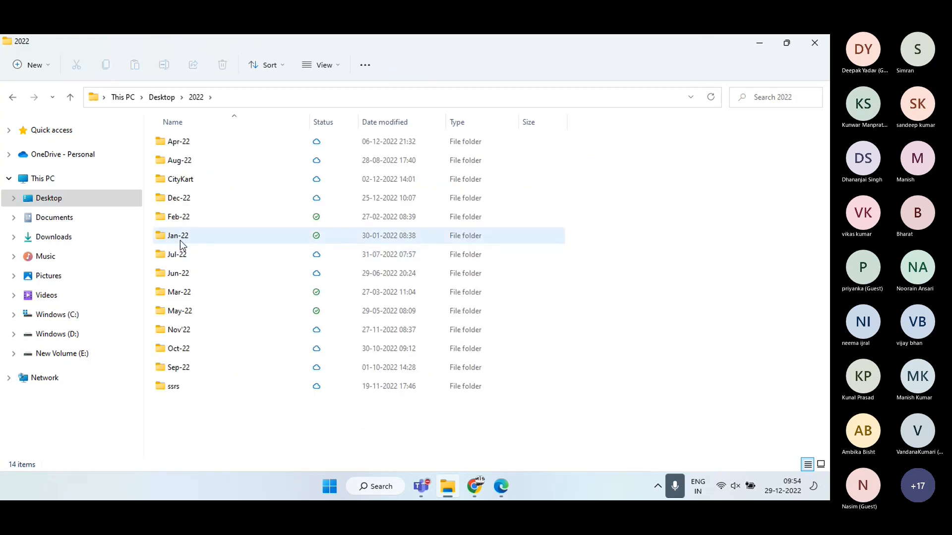
{"action": "double_click", "coordinate": [182, 350]}
{"action": "left_click", "coordinate": [177, 199]}
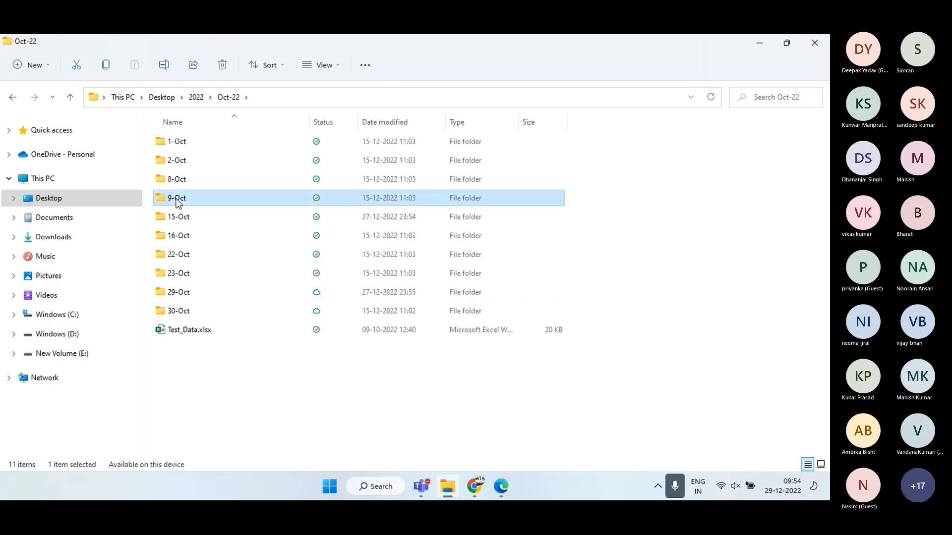
{"action": "double_click", "coordinate": [177, 199]}
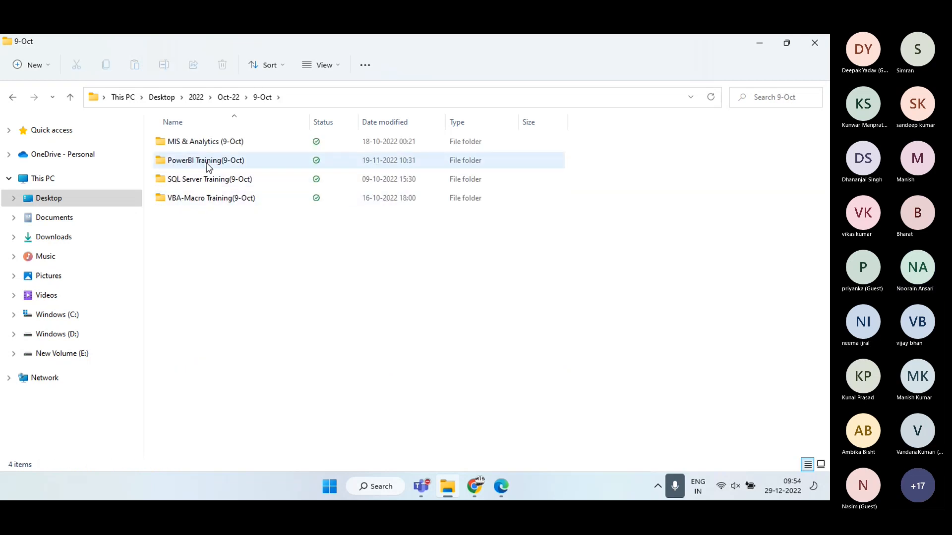
{"action": "double_click", "coordinate": [211, 144]}
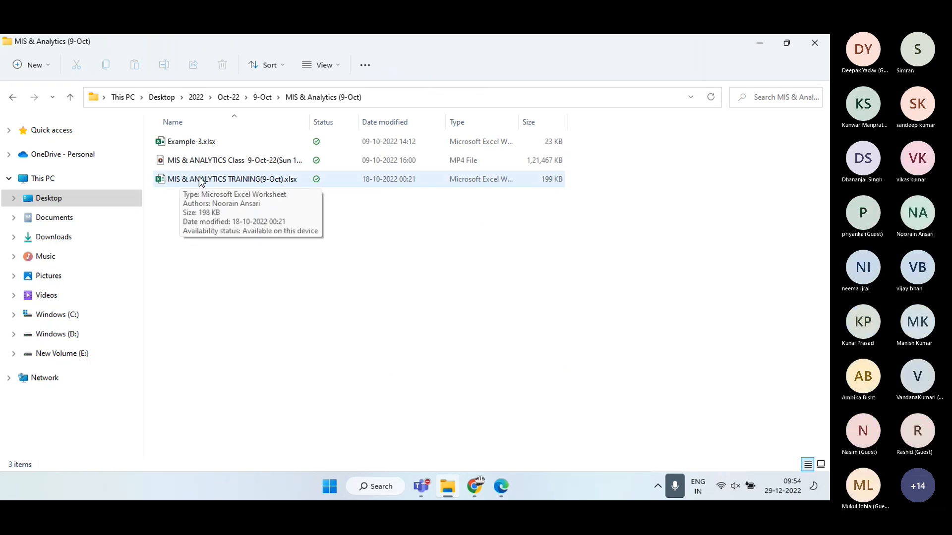
Check the 15-Oct folder inside Oct-22 for MIS files, and open MIS & Analytics Training (16-Oct) within 16-Oct
{"action": "left_click", "coordinate": [262, 97]}
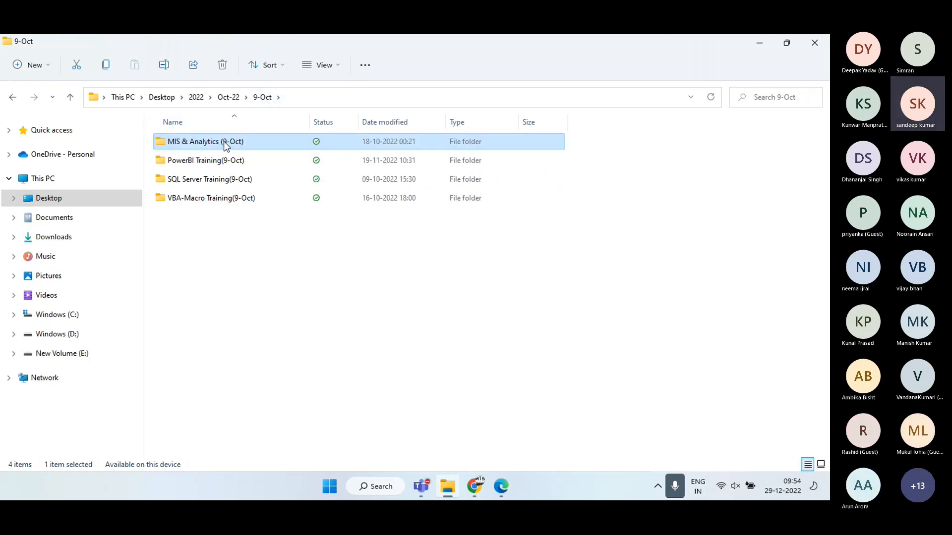
{"action": "left_click", "coordinate": [227, 98]}
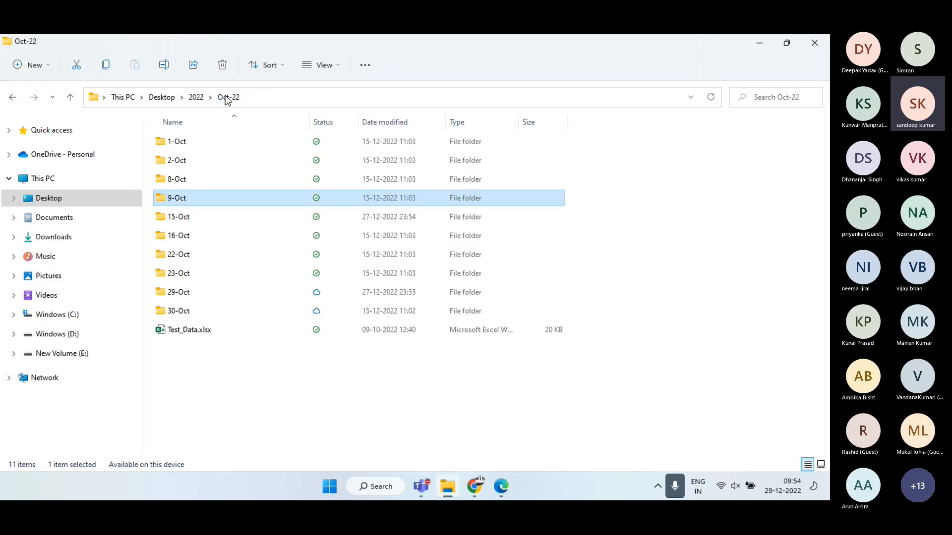
{"action": "left_click", "coordinate": [172, 216]}
{"action": "double_click", "coordinate": [172, 217]}
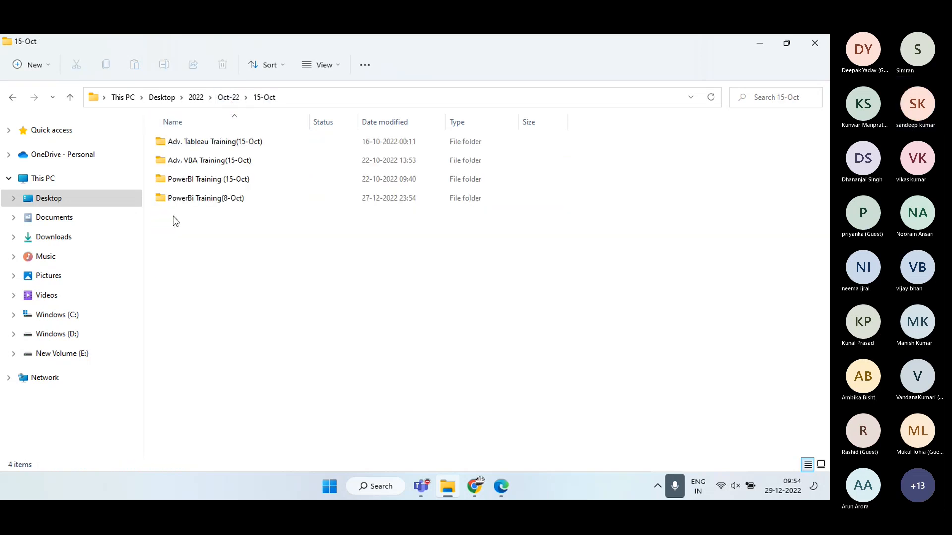
{"action": "left_click", "coordinate": [227, 98]}
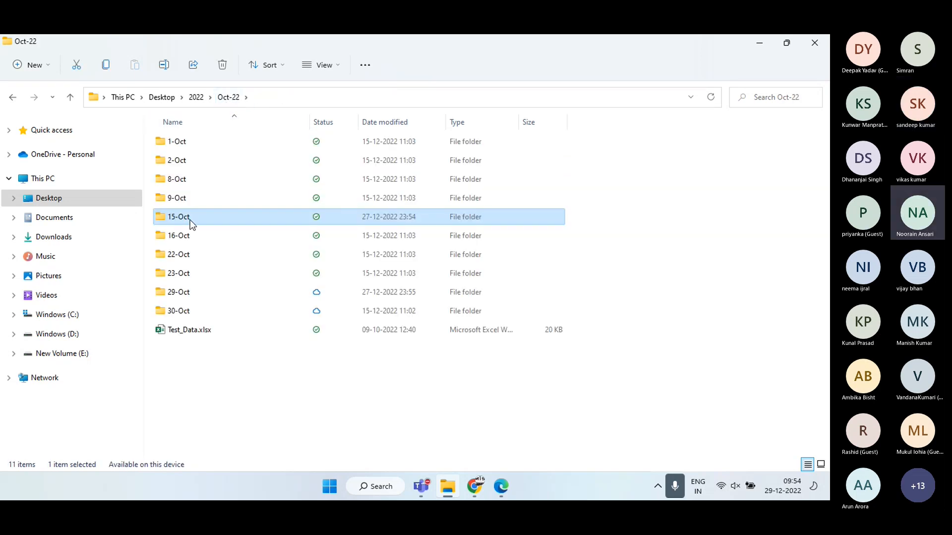
{"action": "double_click", "coordinate": [186, 234]}
{"action": "double_click", "coordinate": [221, 165]}
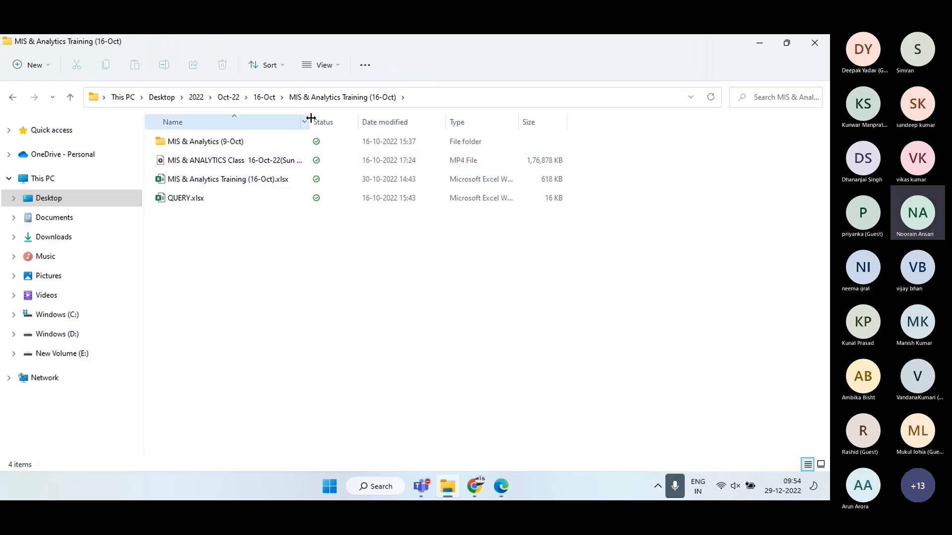
Widen the Name column to show the full file names and open MIS & Analytics Training (16-Oct).xlsx
{"action": "left_click_drag", "start_coordinate": [310, 119], "coordinate": [379, 122]}
{"action": "left_click", "coordinate": [269, 179]}
{"action": "double_click", "coordinate": [267, 179]}
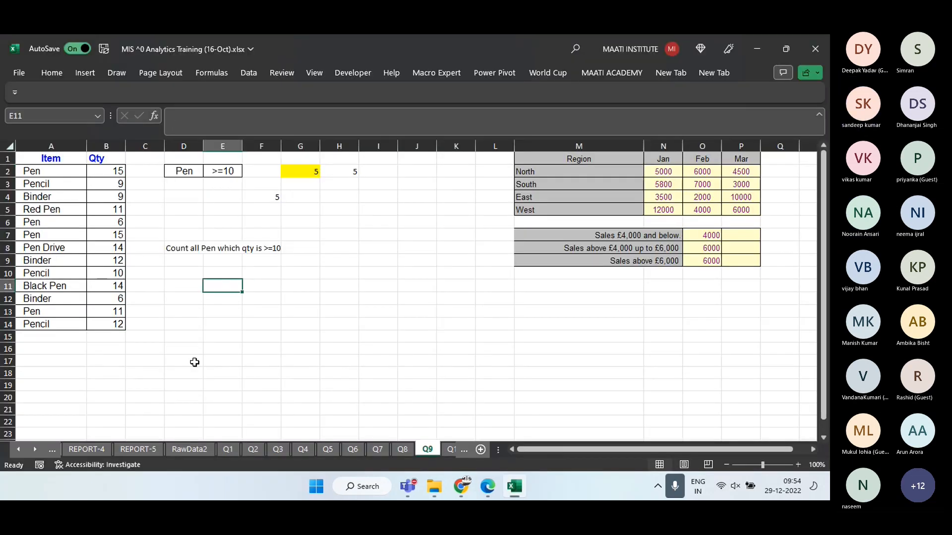
Review the Freez Introduction, Example-1, Relative Reference and REPORT-2 sheets, and close the workbook
{"action": "left_click", "coordinate": [25, 449]}
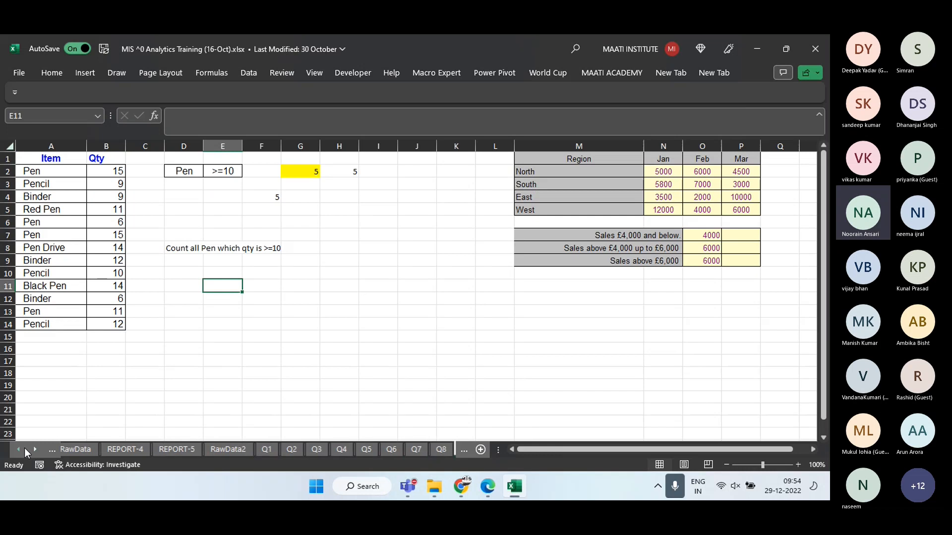
{"action": "left_click", "coordinate": [25, 449]}
{"action": "left_click", "coordinate": [24, 449]}
{"action": "left_click", "coordinate": [25, 449]}
{"action": "left_click", "coordinate": [25, 449]}
{"action": "left_click", "coordinate": [25, 449]}
{"action": "left_click", "coordinate": [24, 449]}
{"action": "left_click", "coordinate": [25, 449]}
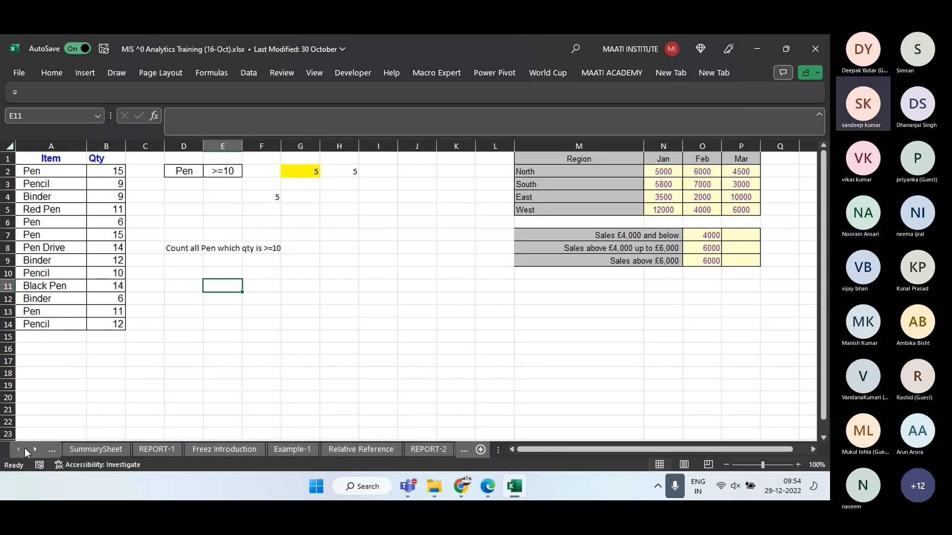
{"action": "left_click", "coordinate": [201, 448]}
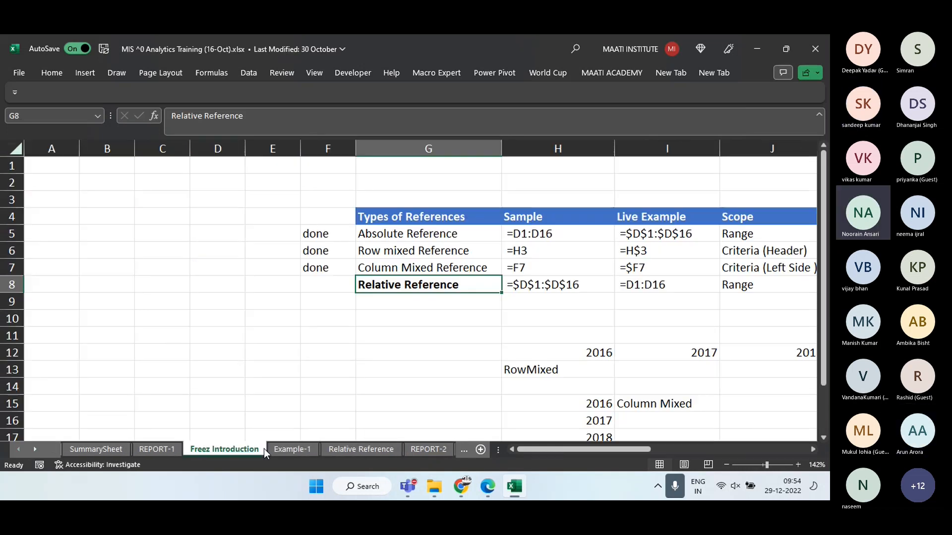
{"action": "left_click", "coordinate": [291, 449]}
{"action": "left_click", "coordinate": [366, 449]}
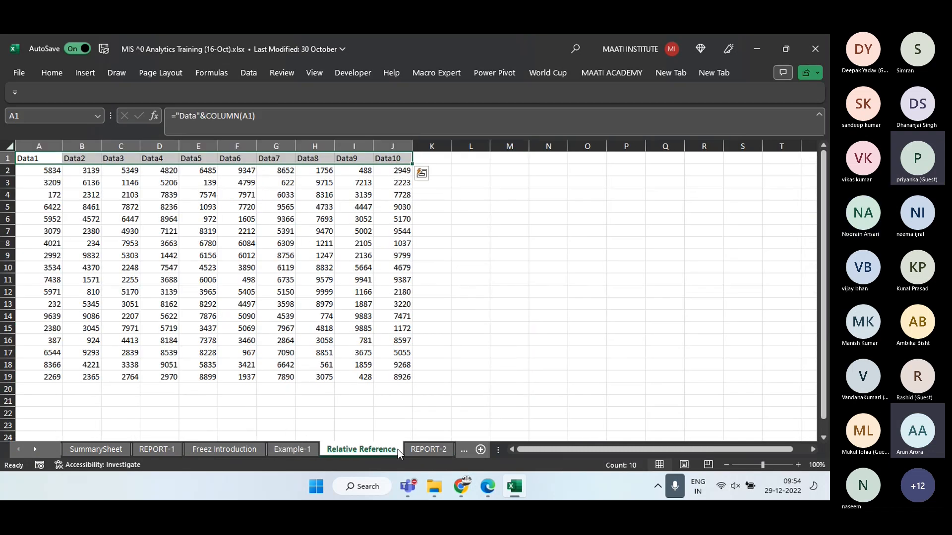
{"action": "left_click", "coordinate": [428, 449]}
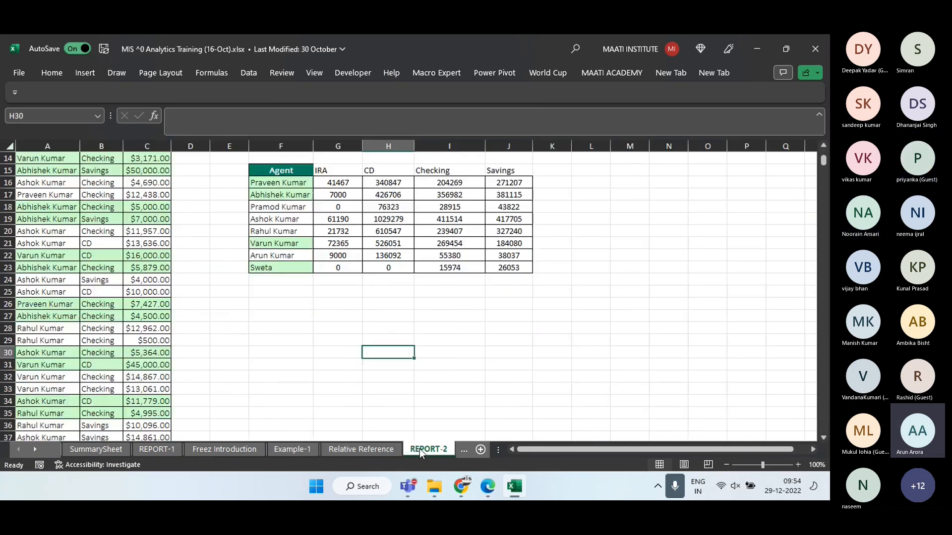
{"action": "left_click", "coordinate": [814, 49]}
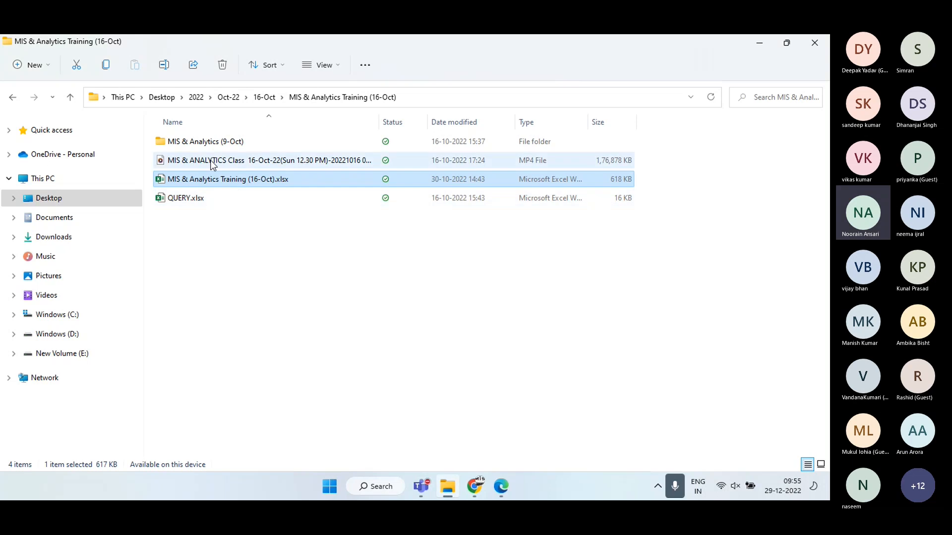
Copy the 16-Oct class video together with MIS & Analytics Training (16-Oct).xlsx
{"action": "left_click", "coordinate": [210, 160], "text": "ctrl"}
{"action": "right_click", "coordinate": [212, 177]}
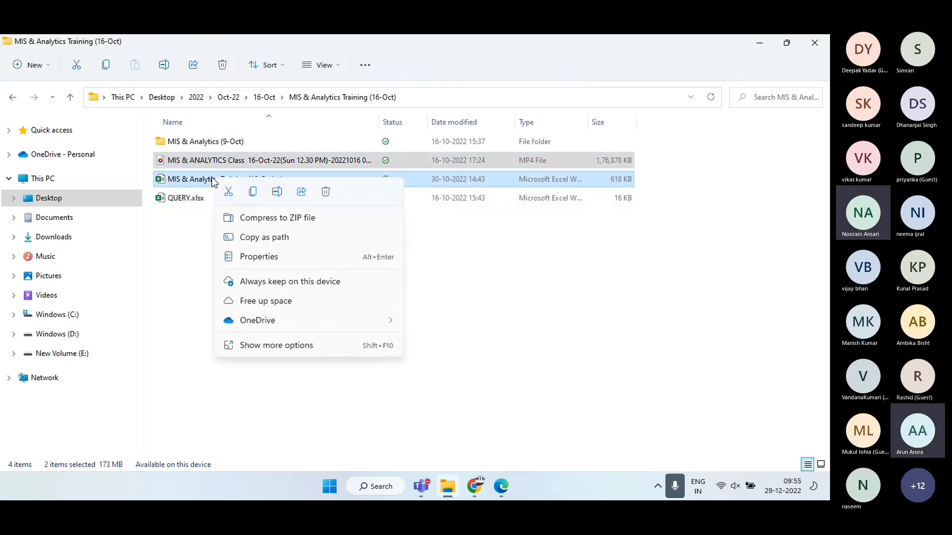
{"action": "left_click", "coordinate": [253, 193]}
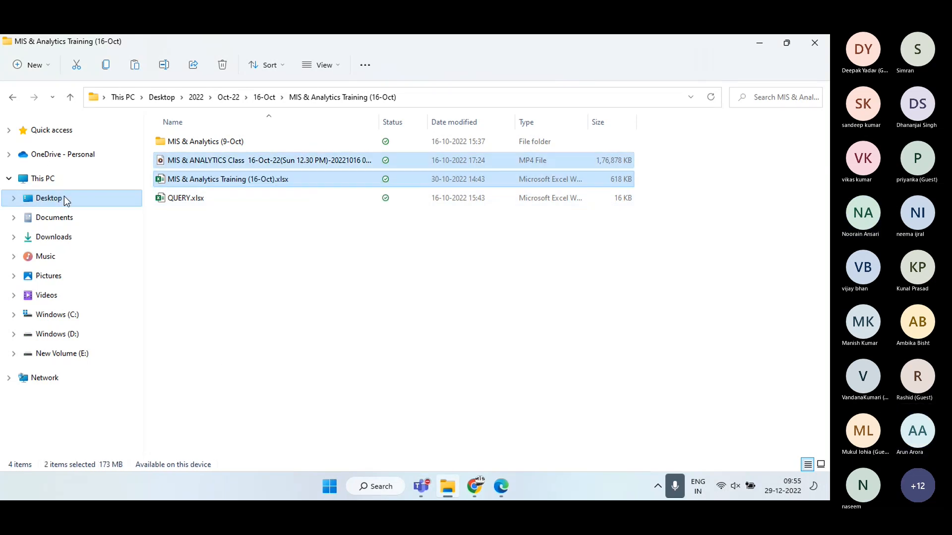
Paste the copied files into Desktop > MIS Training(TTS,Nov-22) > Dec-22 > 29-Dec > Old CLasses
{"action": "left_click", "coordinate": [64, 196]}
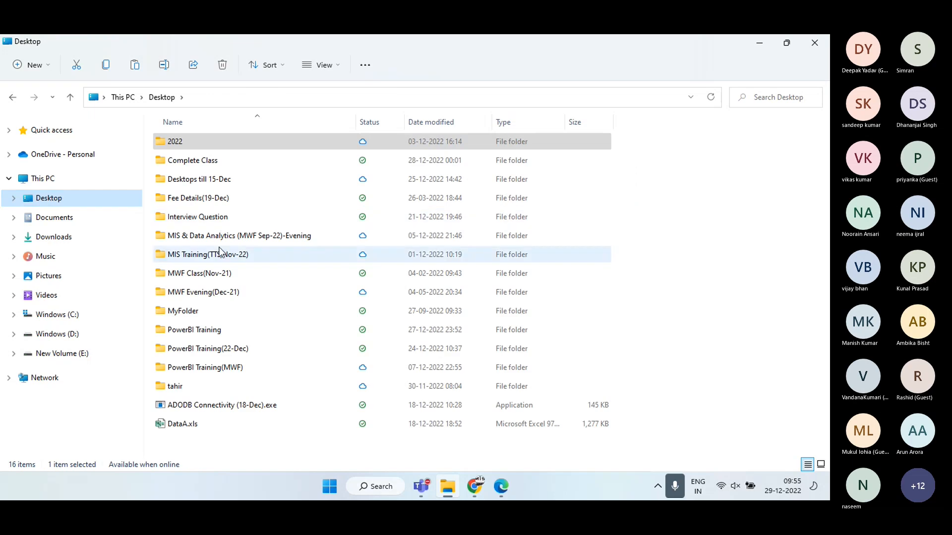
{"action": "double_click", "coordinate": [219, 255]}
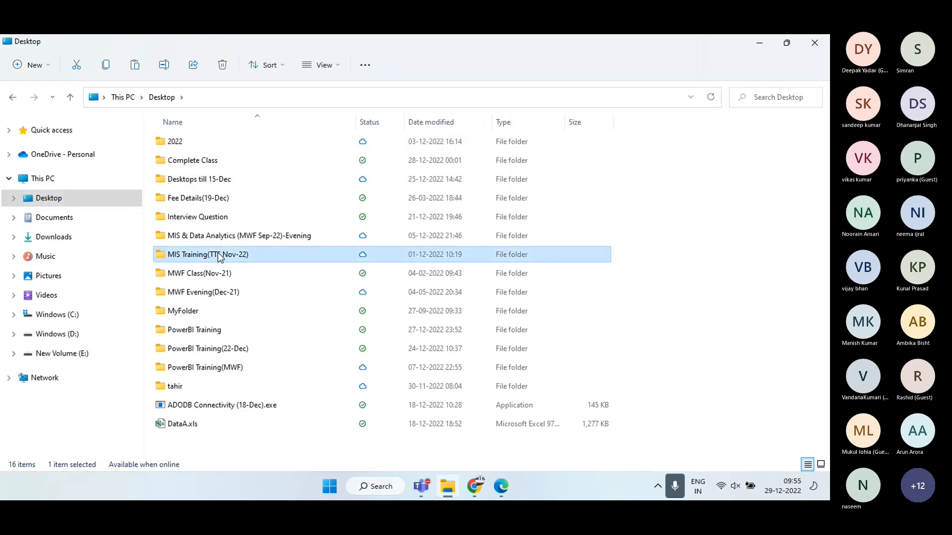
{"action": "double_click", "coordinate": [183, 142]}
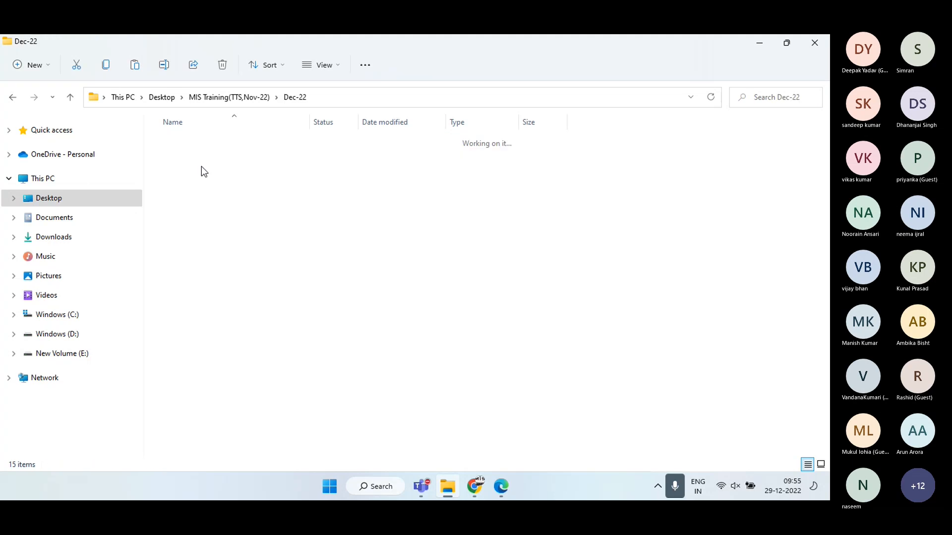
{"action": "double_click", "coordinate": [185, 294]}
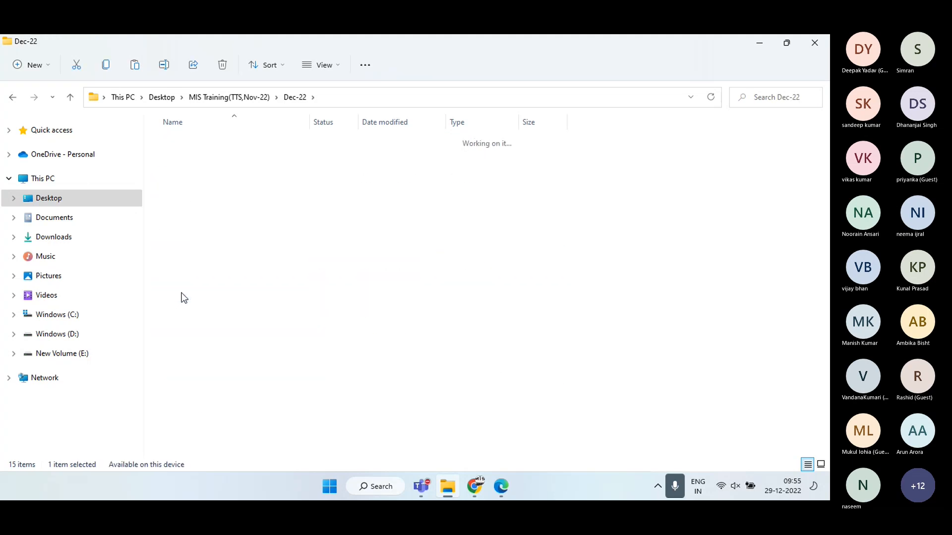
{"action": "double_click", "coordinate": [190, 143]}
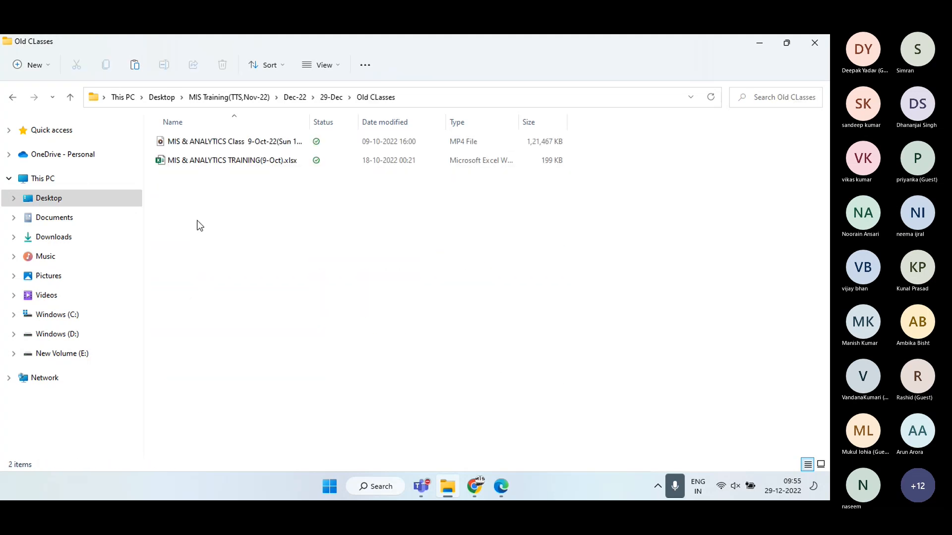
{"action": "key", "text": "ctrl+v"}
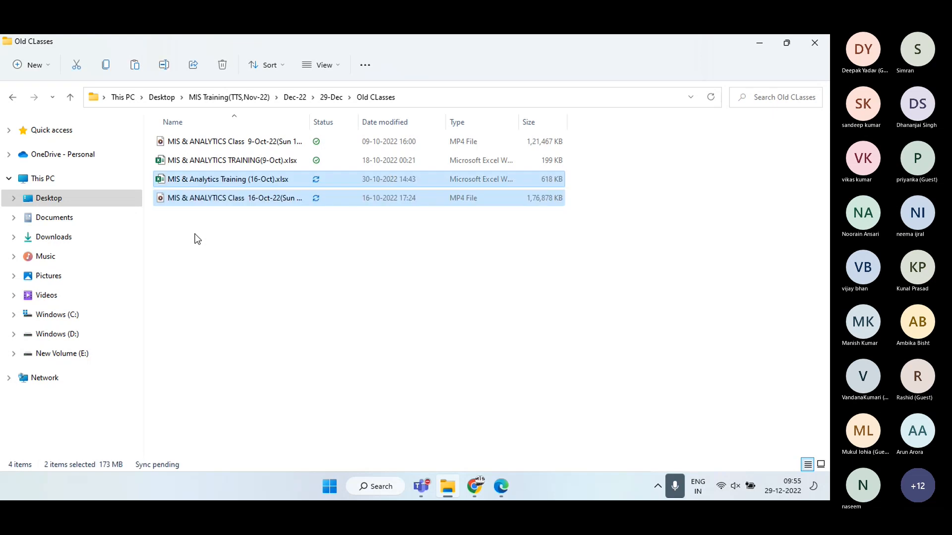
Switch to the Microsoft Teams meeting MIS & Analytics Training(TTS 29-Dec) and open its additional meeting options
{"action": "key", "text": "alt+Tab"}
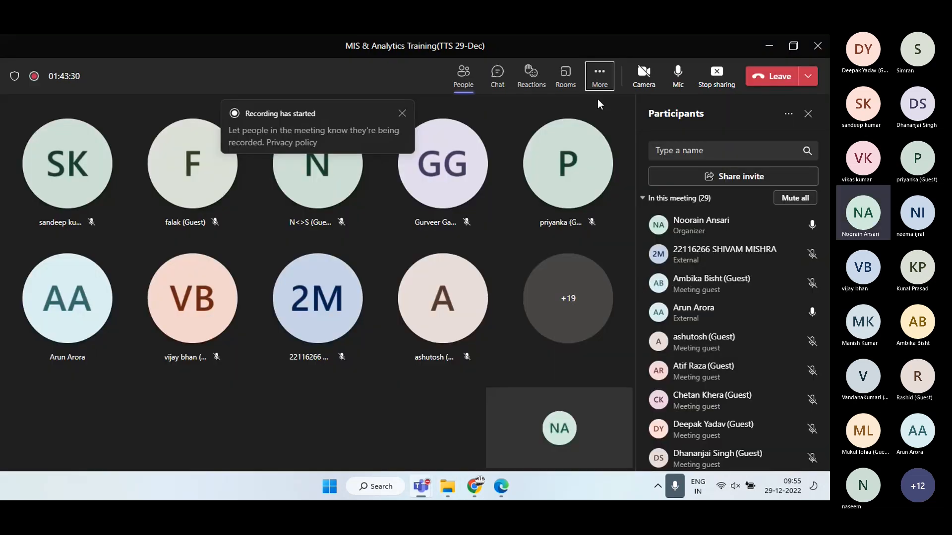
{"action": "left_click", "coordinate": [599, 75]}
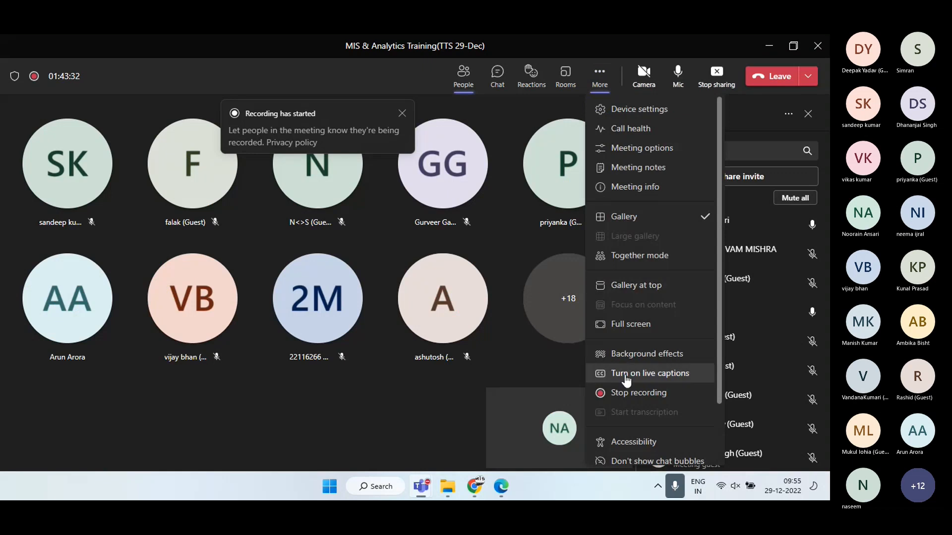